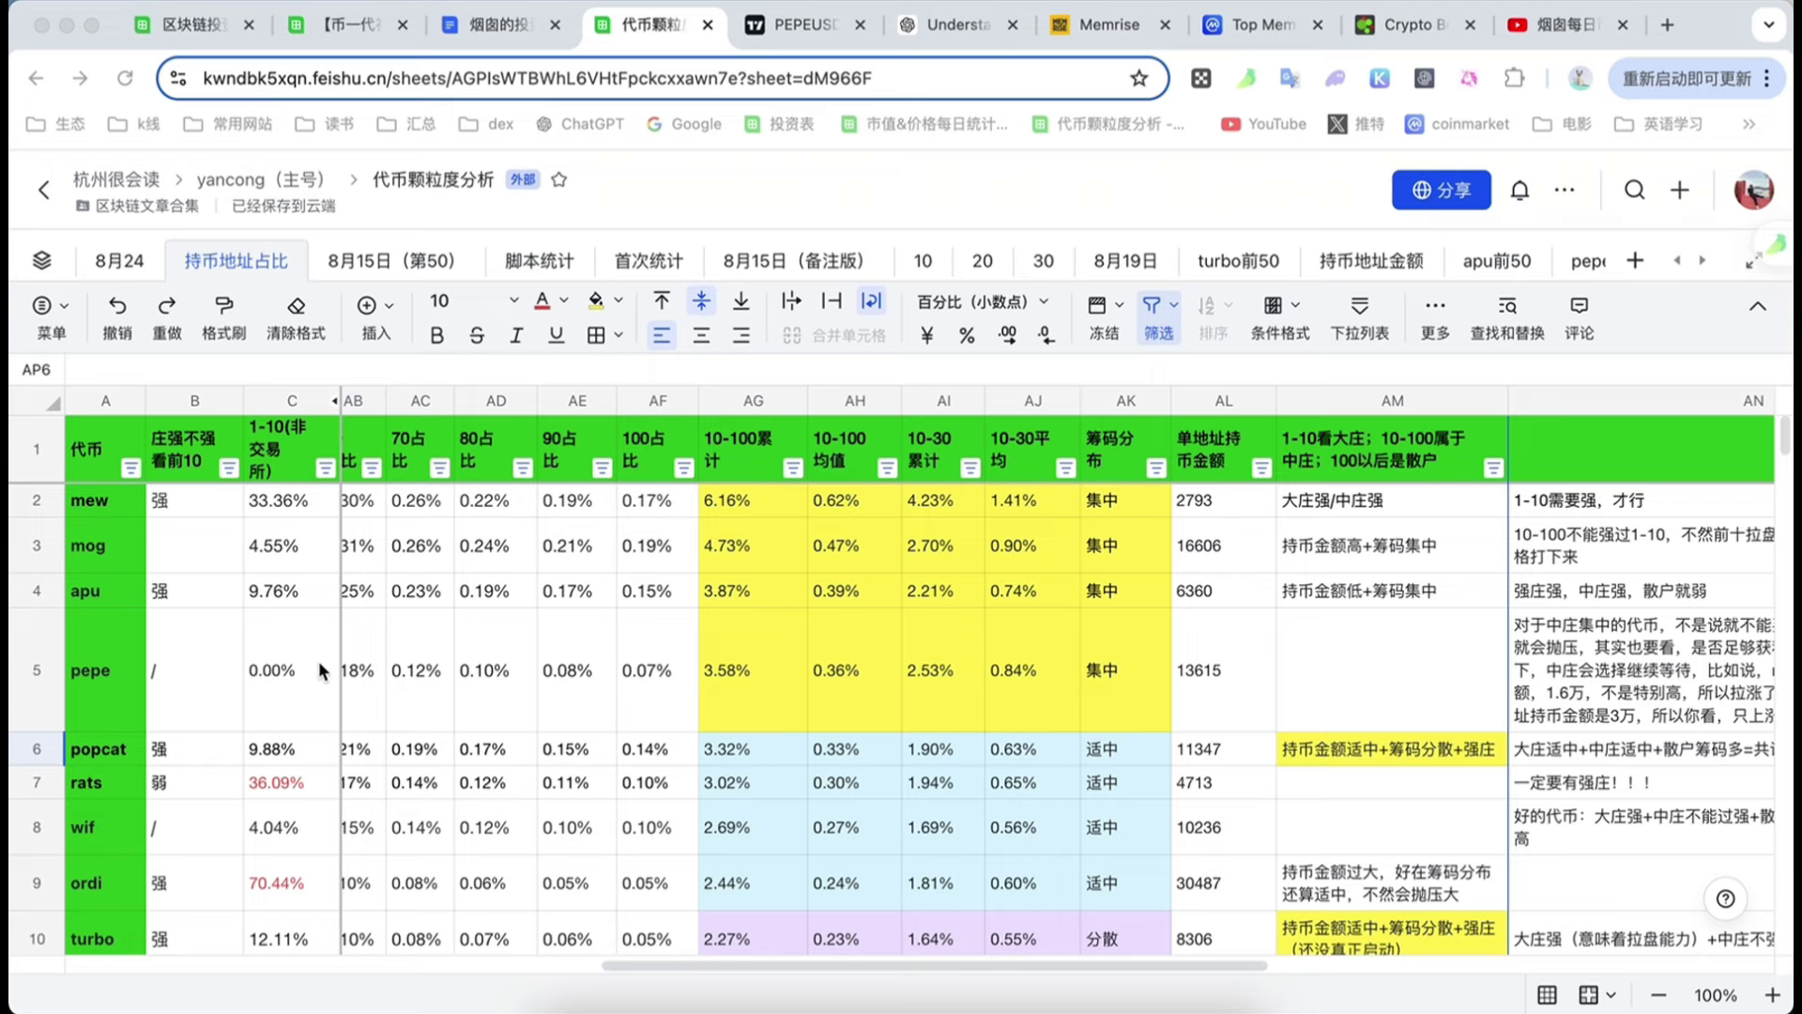
- Examine the chip-distribution columns and the token notes in column AN of the 持币地址占比 sheet
scroll(844, 694, "down", 1)
scroll(1444, 698, "up", 1)
scroll(1391, 694, "right", 5)
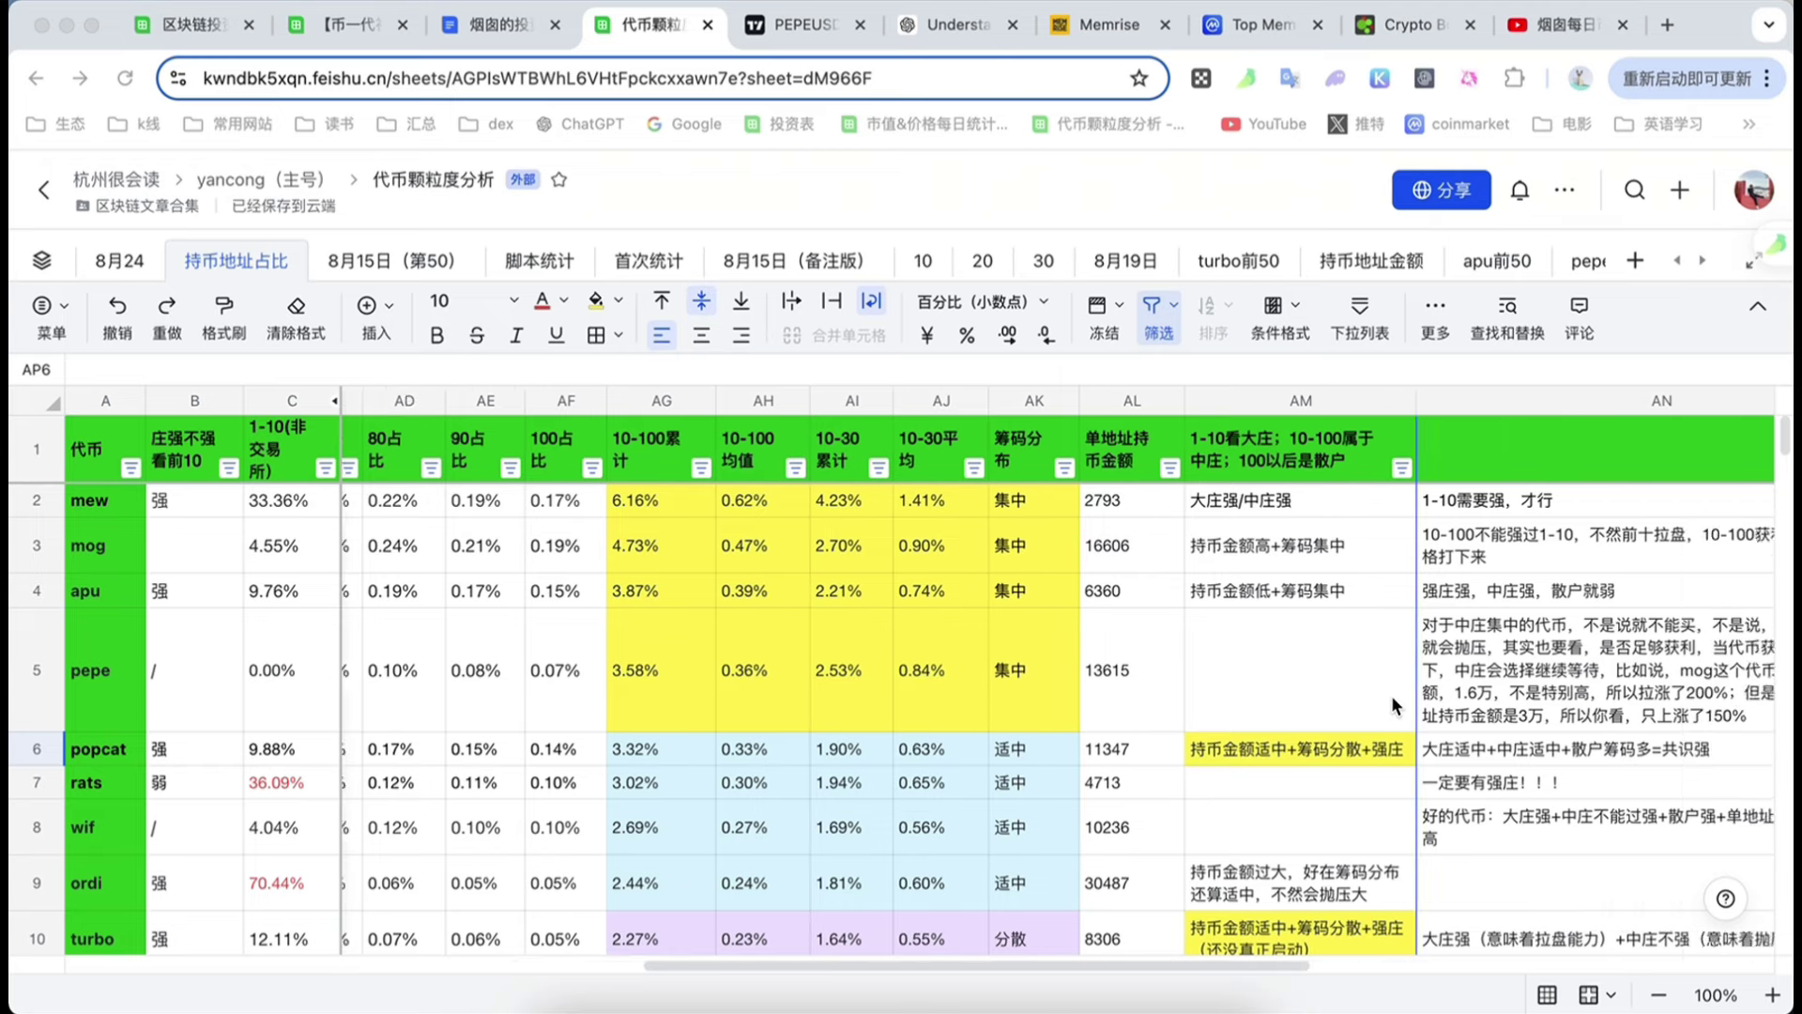
scroll(1342, 690, "right", 3)
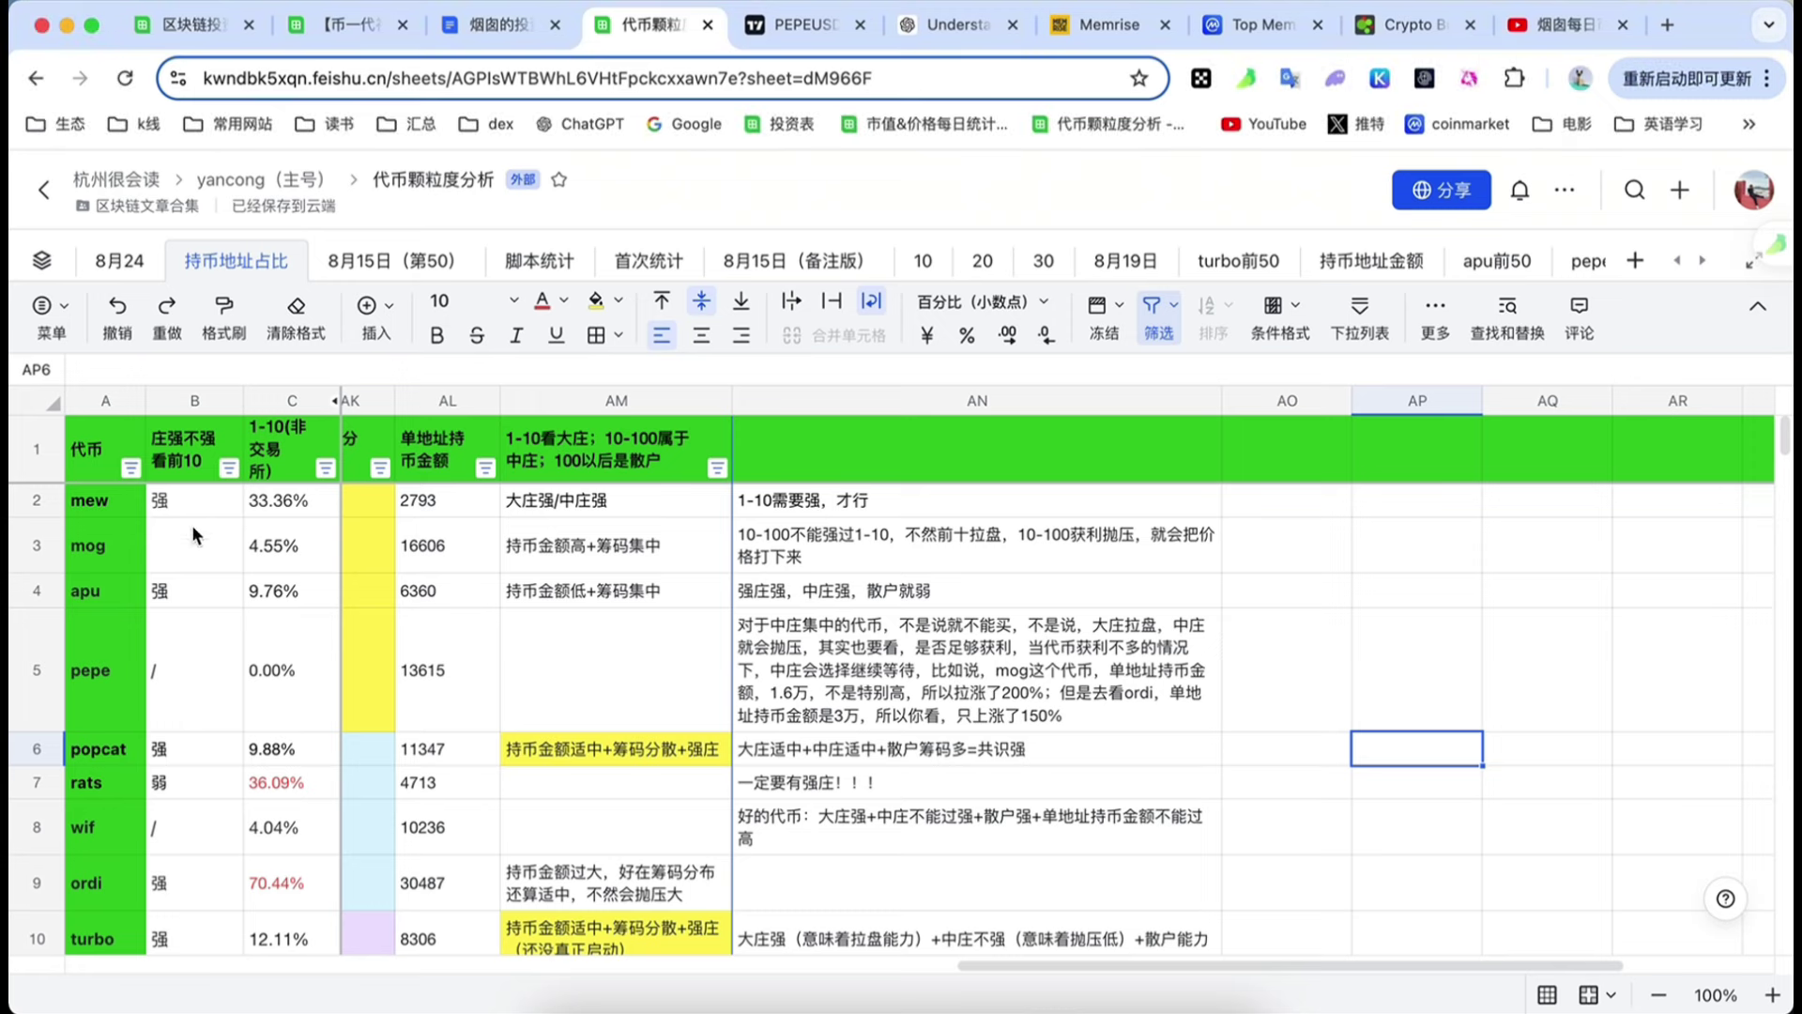
left_click(808, 548)
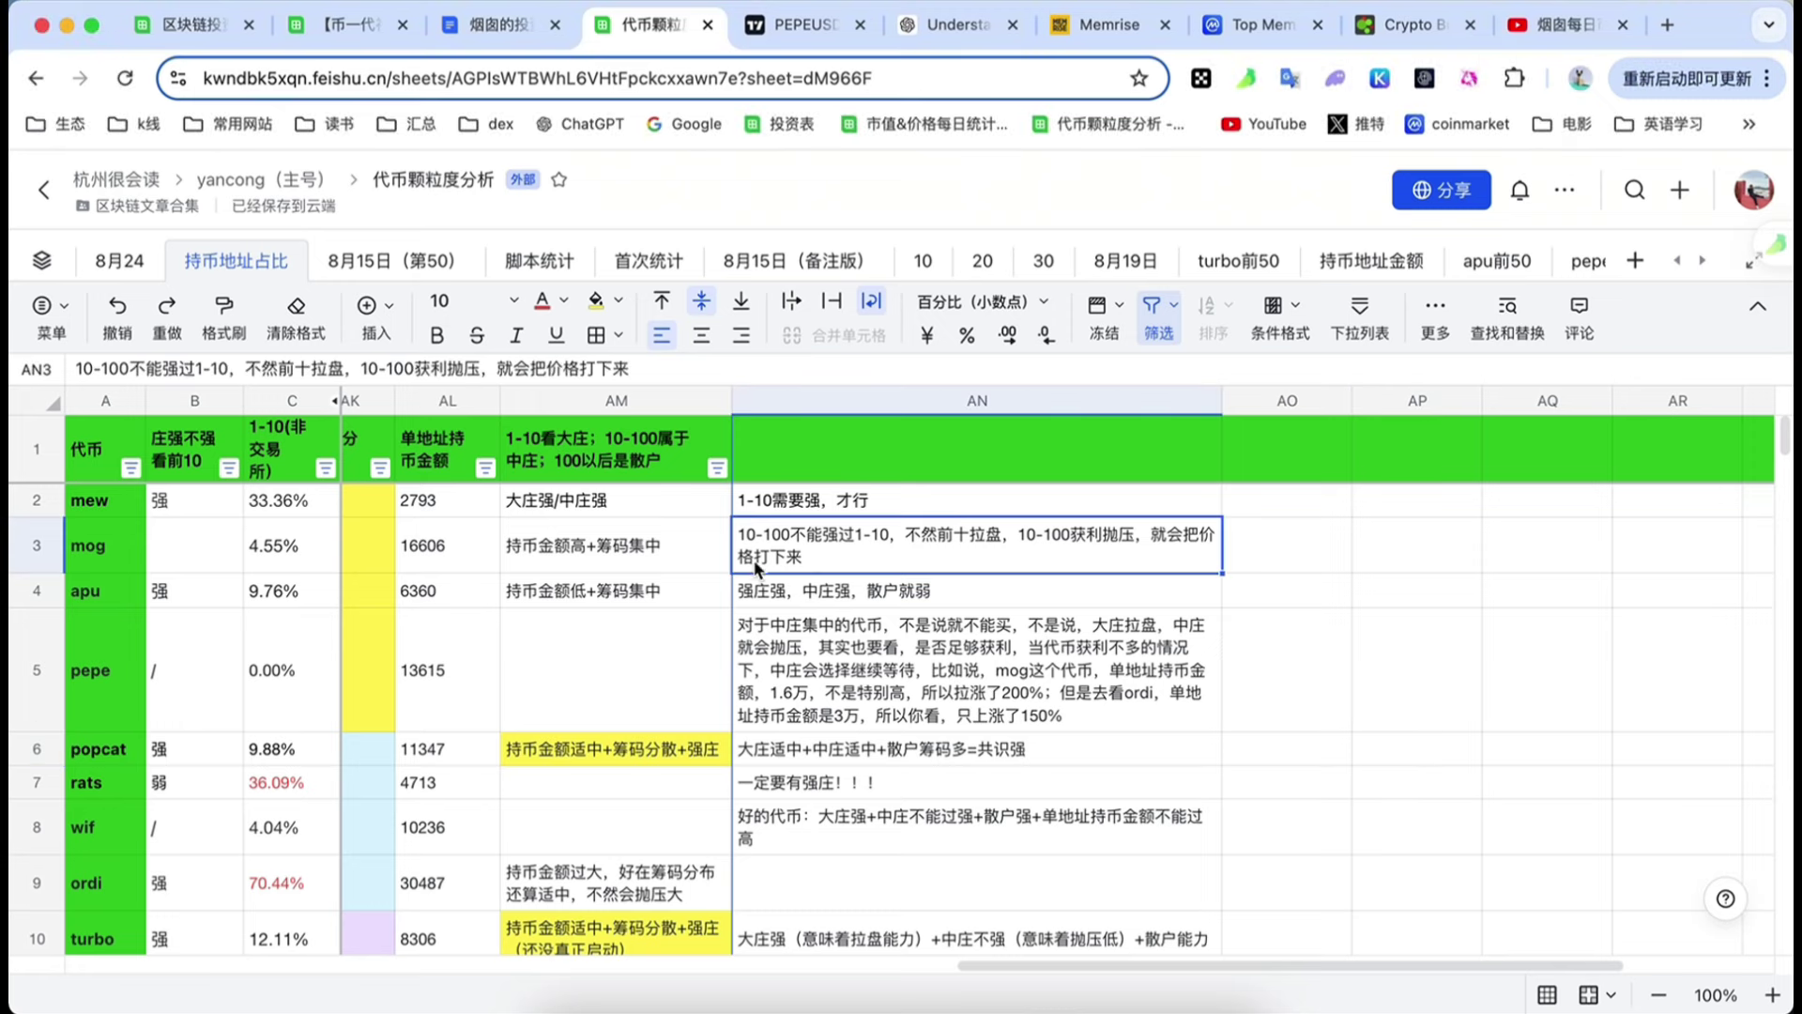
scroll(925, 635, "down", 1)
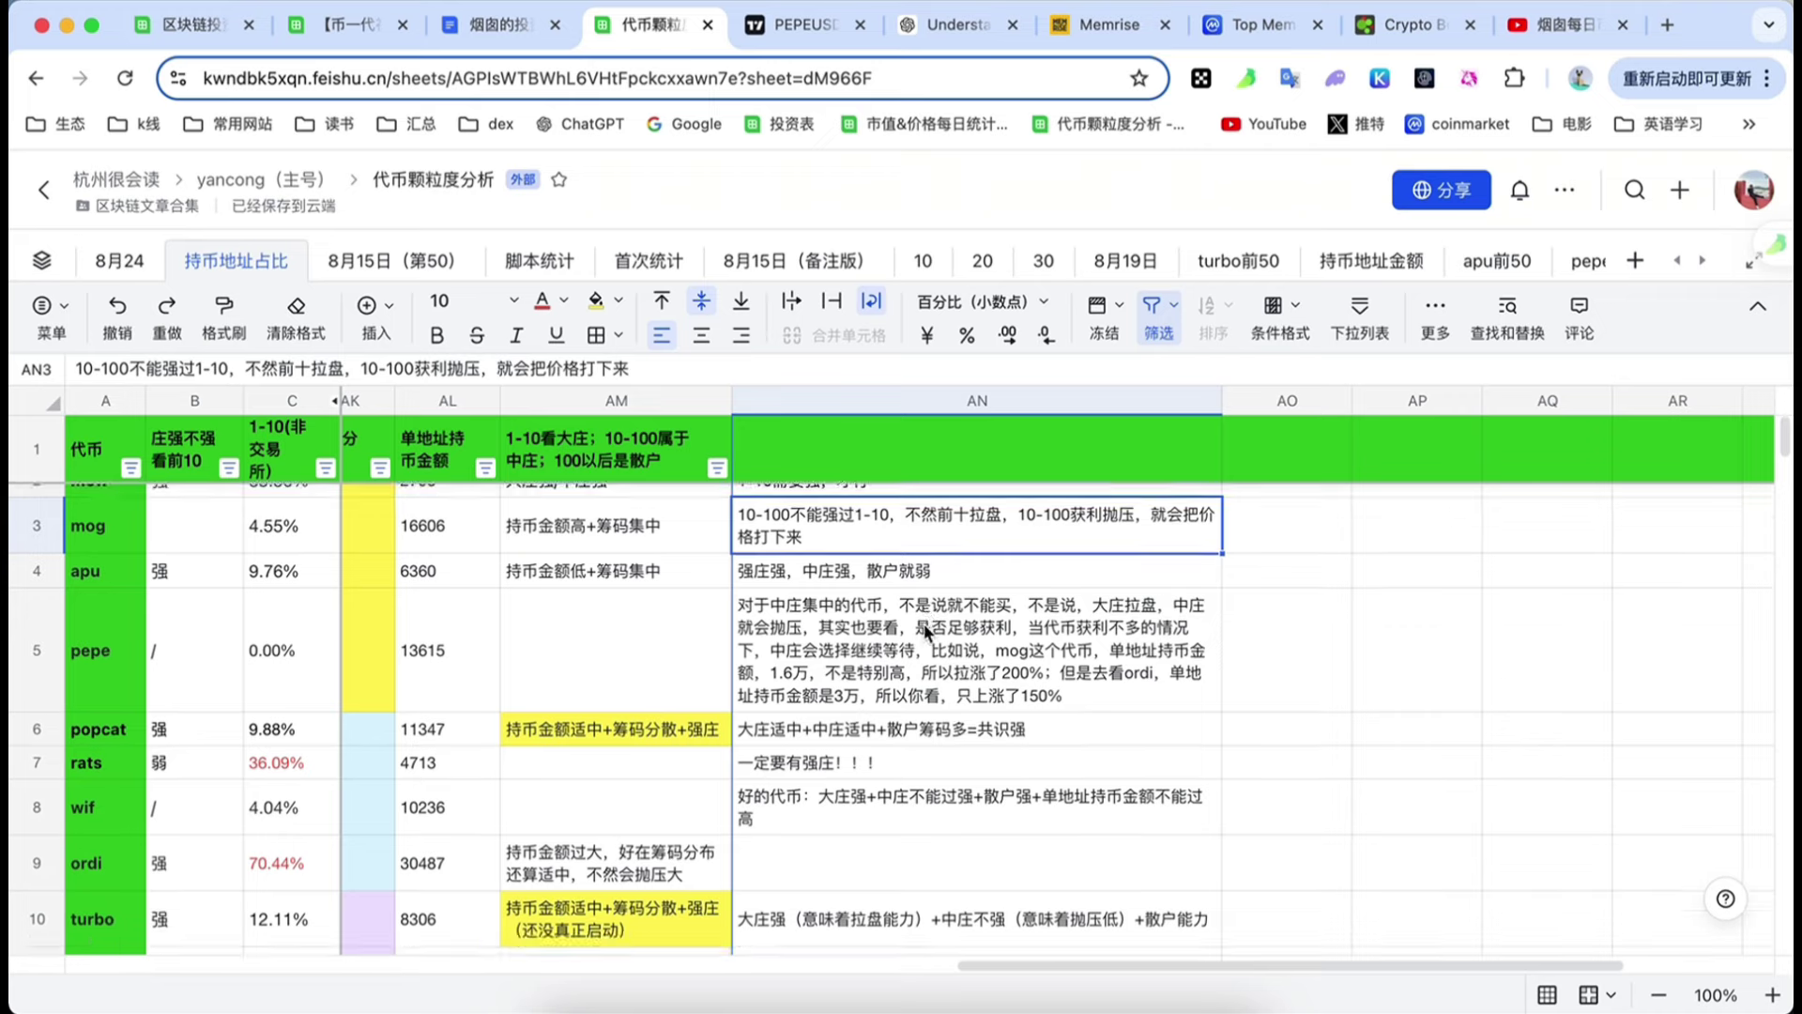
scroll(925, 635, "up", 1)
scroll(926, 635, "down", 1)
scroll(927, 643, "up", 1)
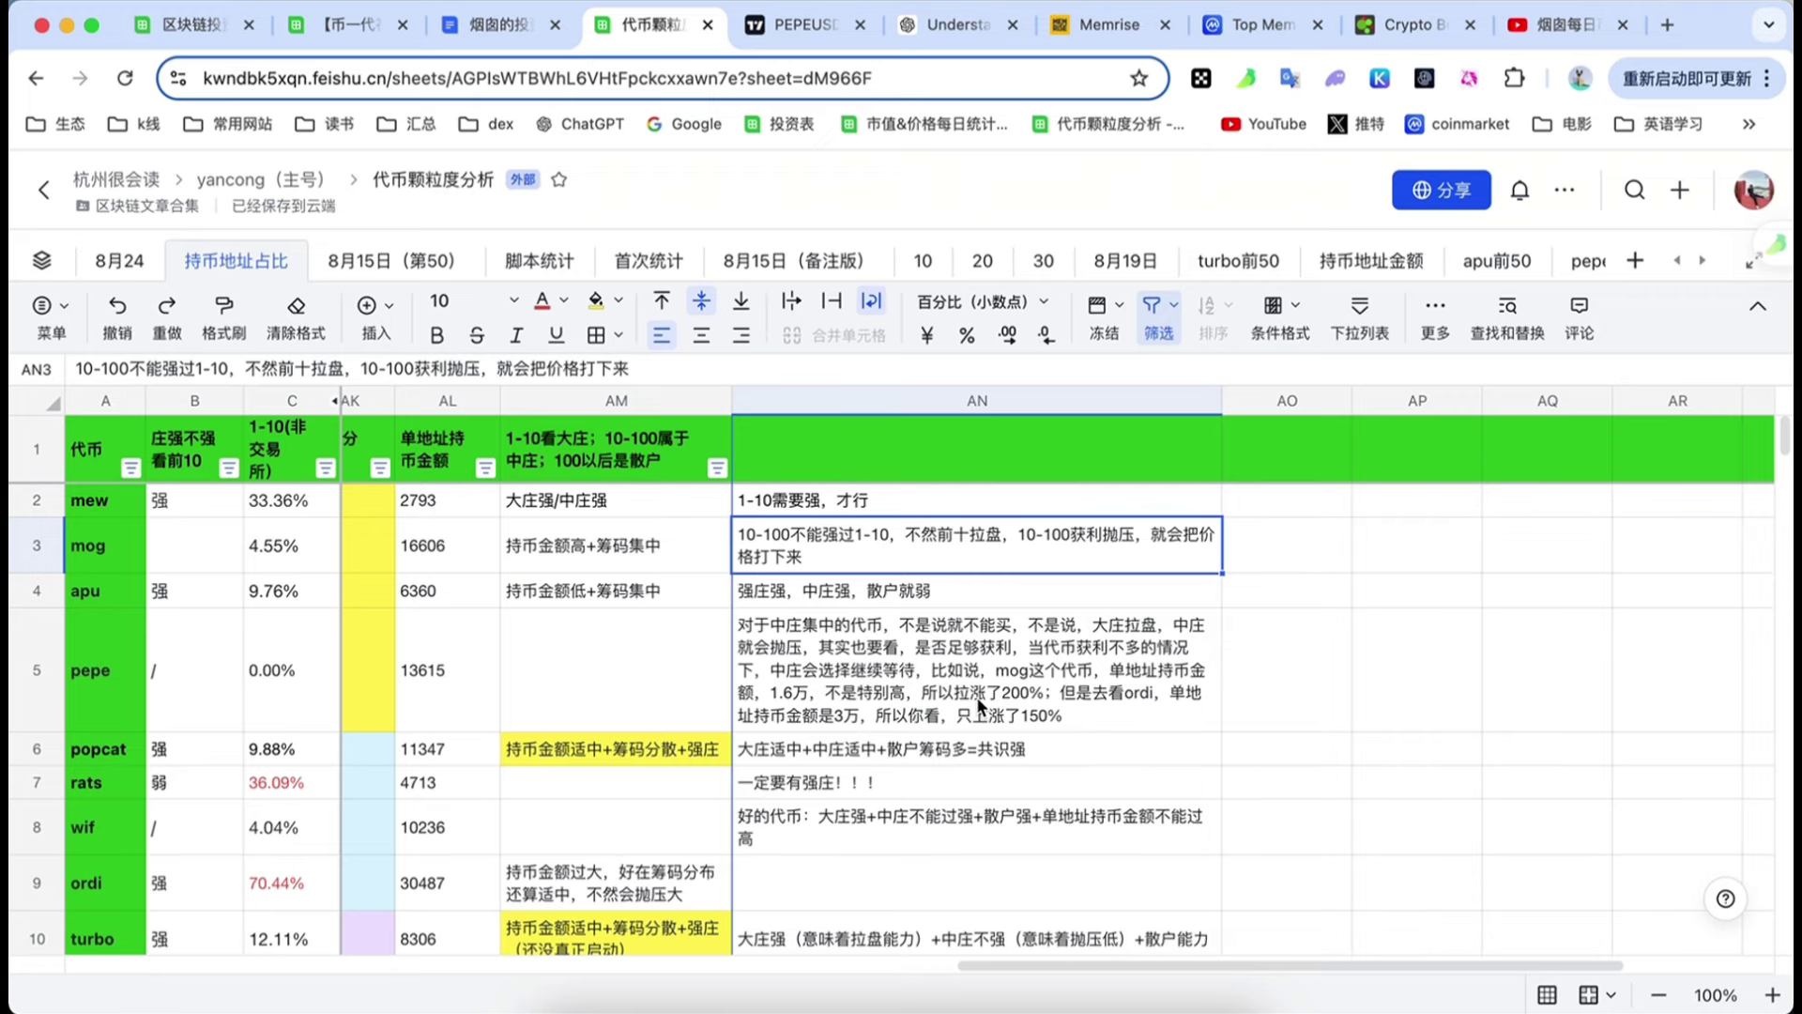
scroll(976, 696, "left", 10)
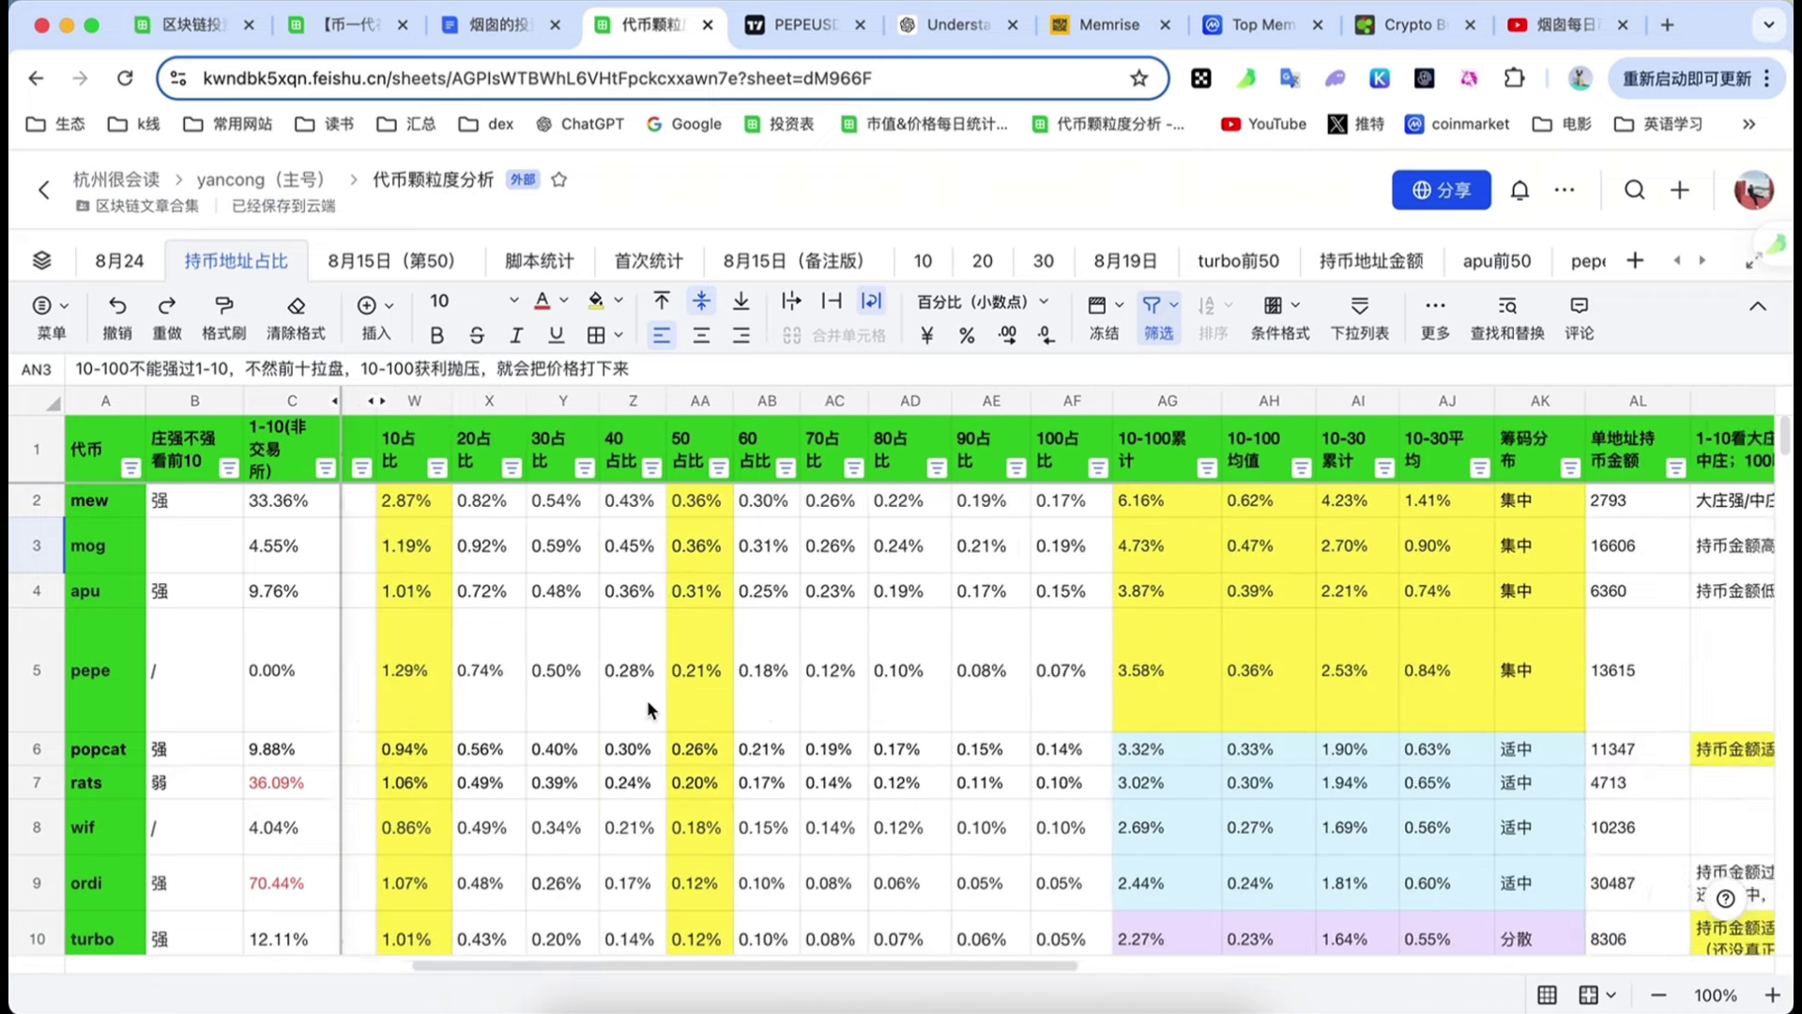
scroll(645, 700, "right", 10)
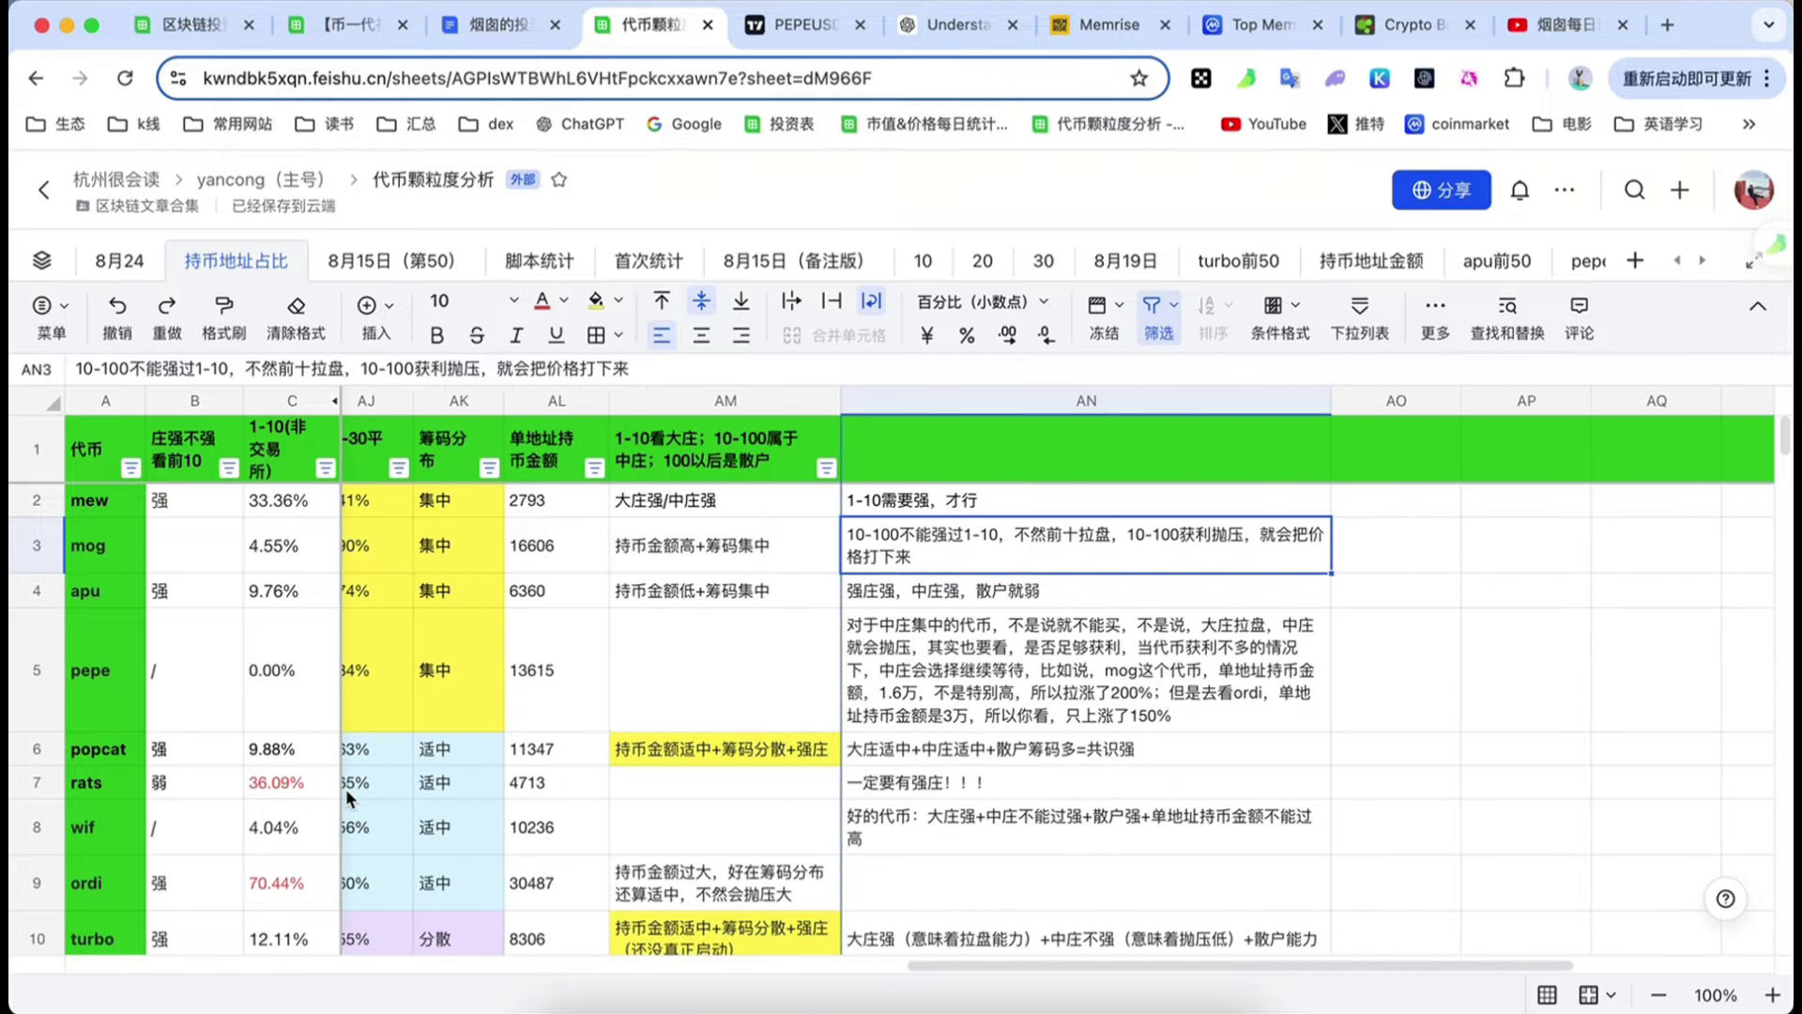
- Examine the popcat row in the 持币地址占比 sheet, including its dealer-strength rating and the notes in columns AM and AN
left_click(43, 755)
left_click(208, 759)
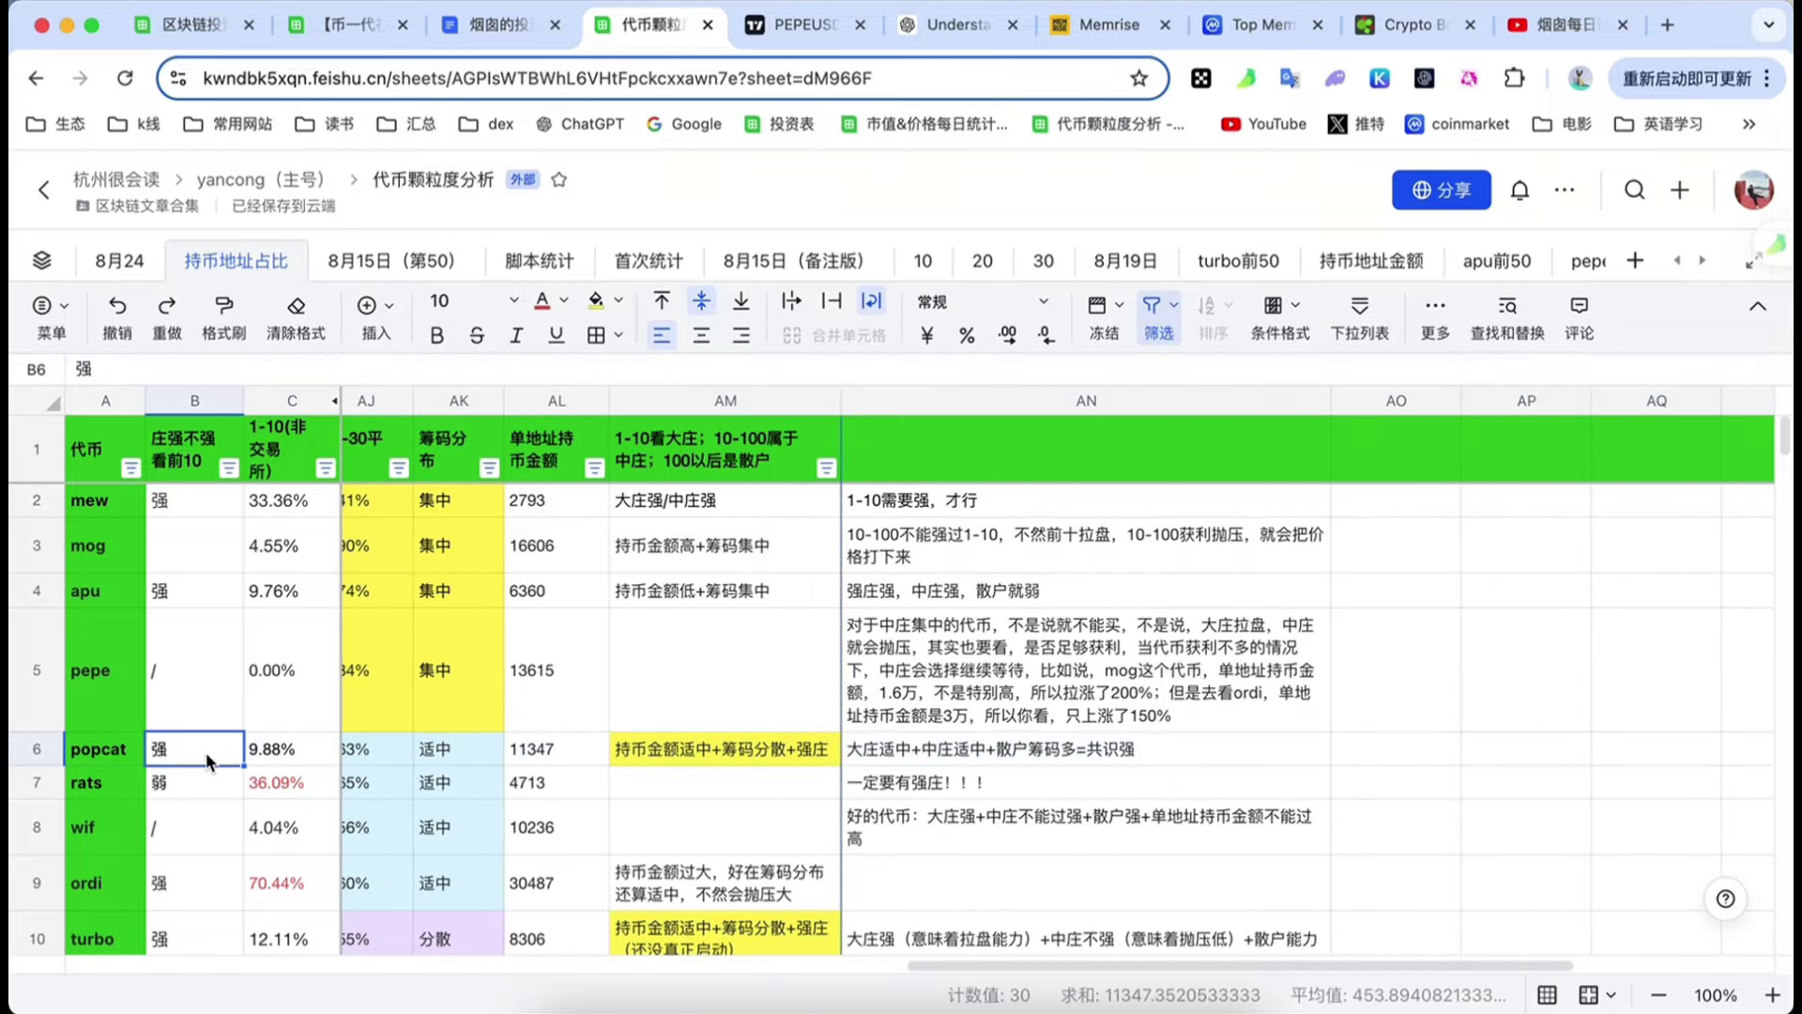
left_click(929, 756)
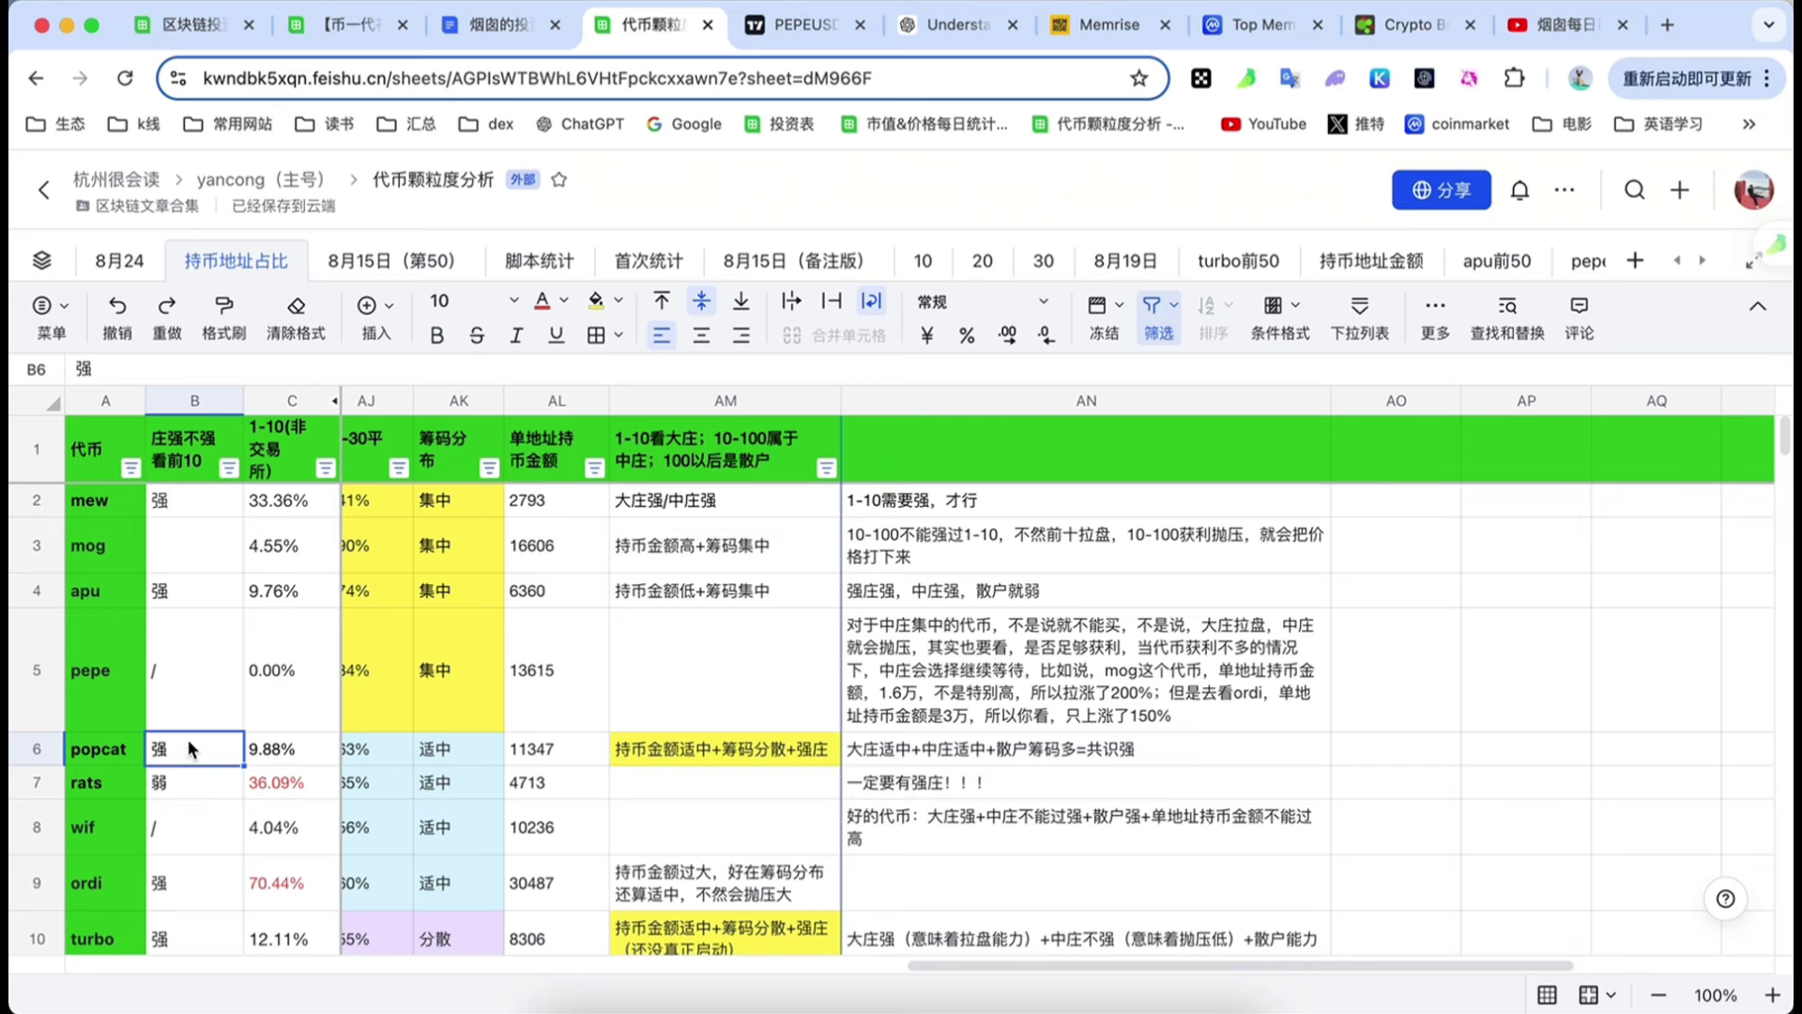
left_click(696, 749)
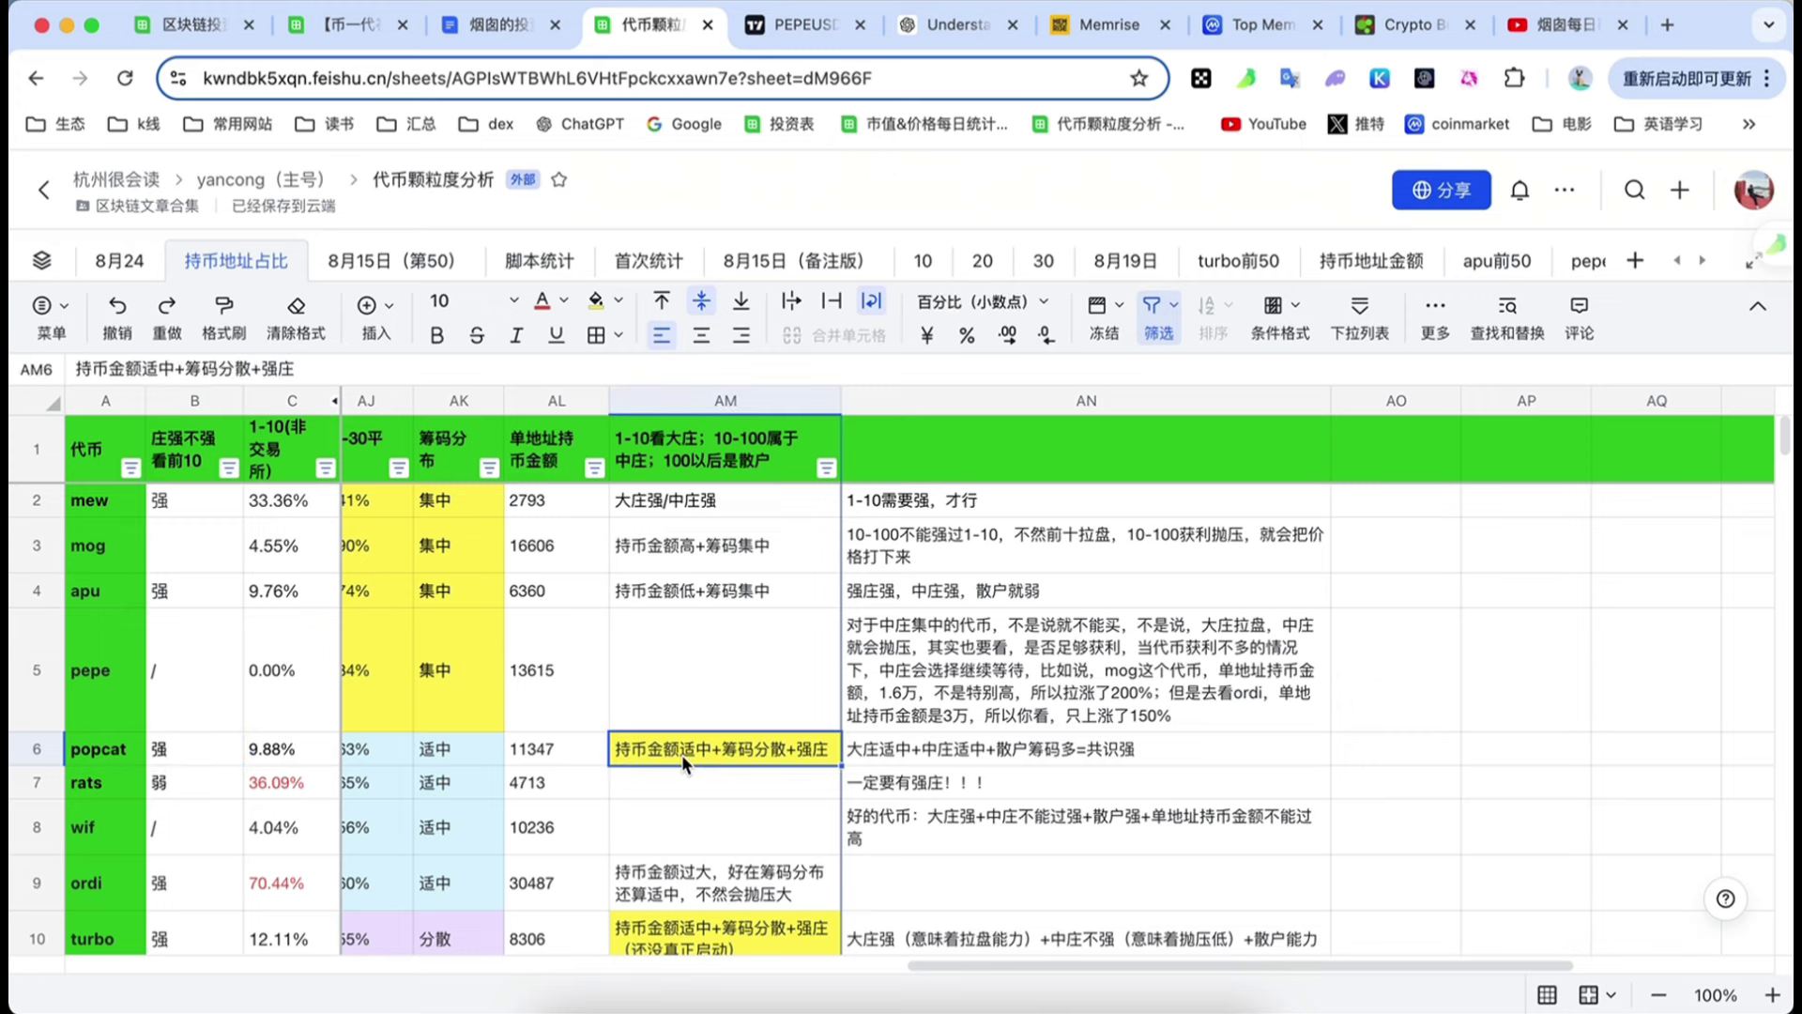
scroll(682, 755, "right", 3)
key("Right")
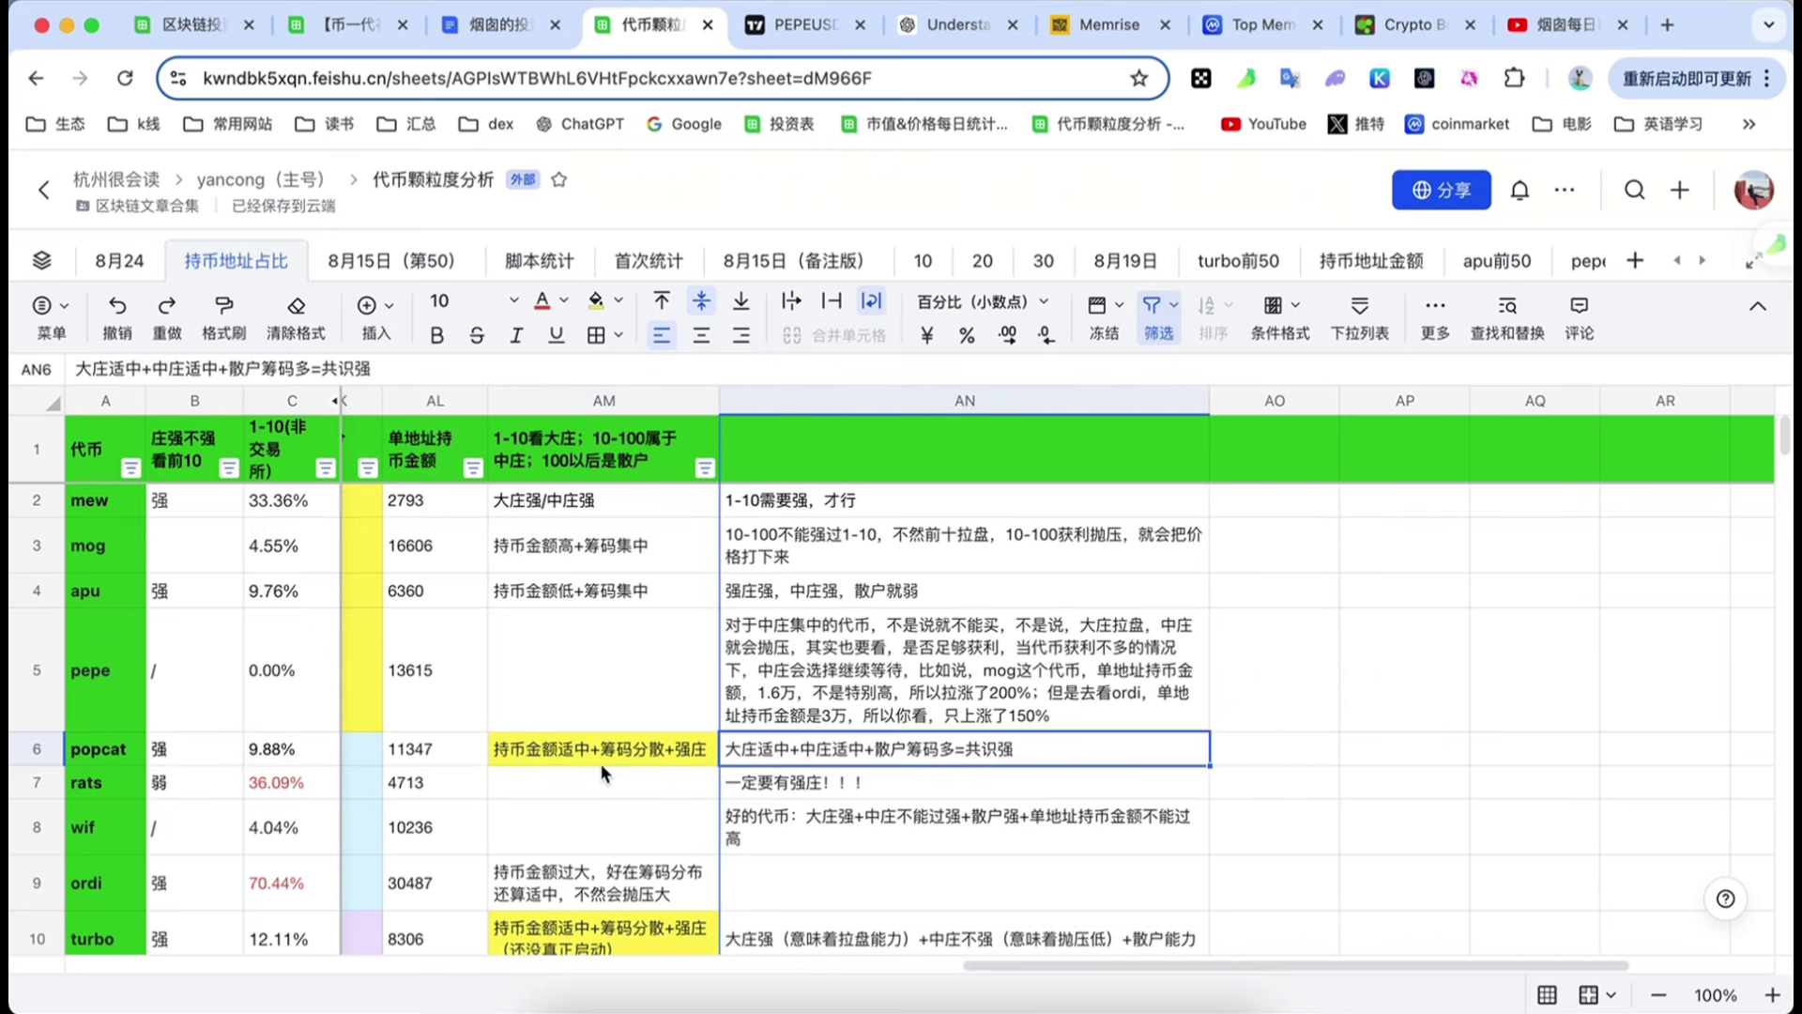
left_click(452, 753)
left_click(819, 751)
left_click(54, 746)
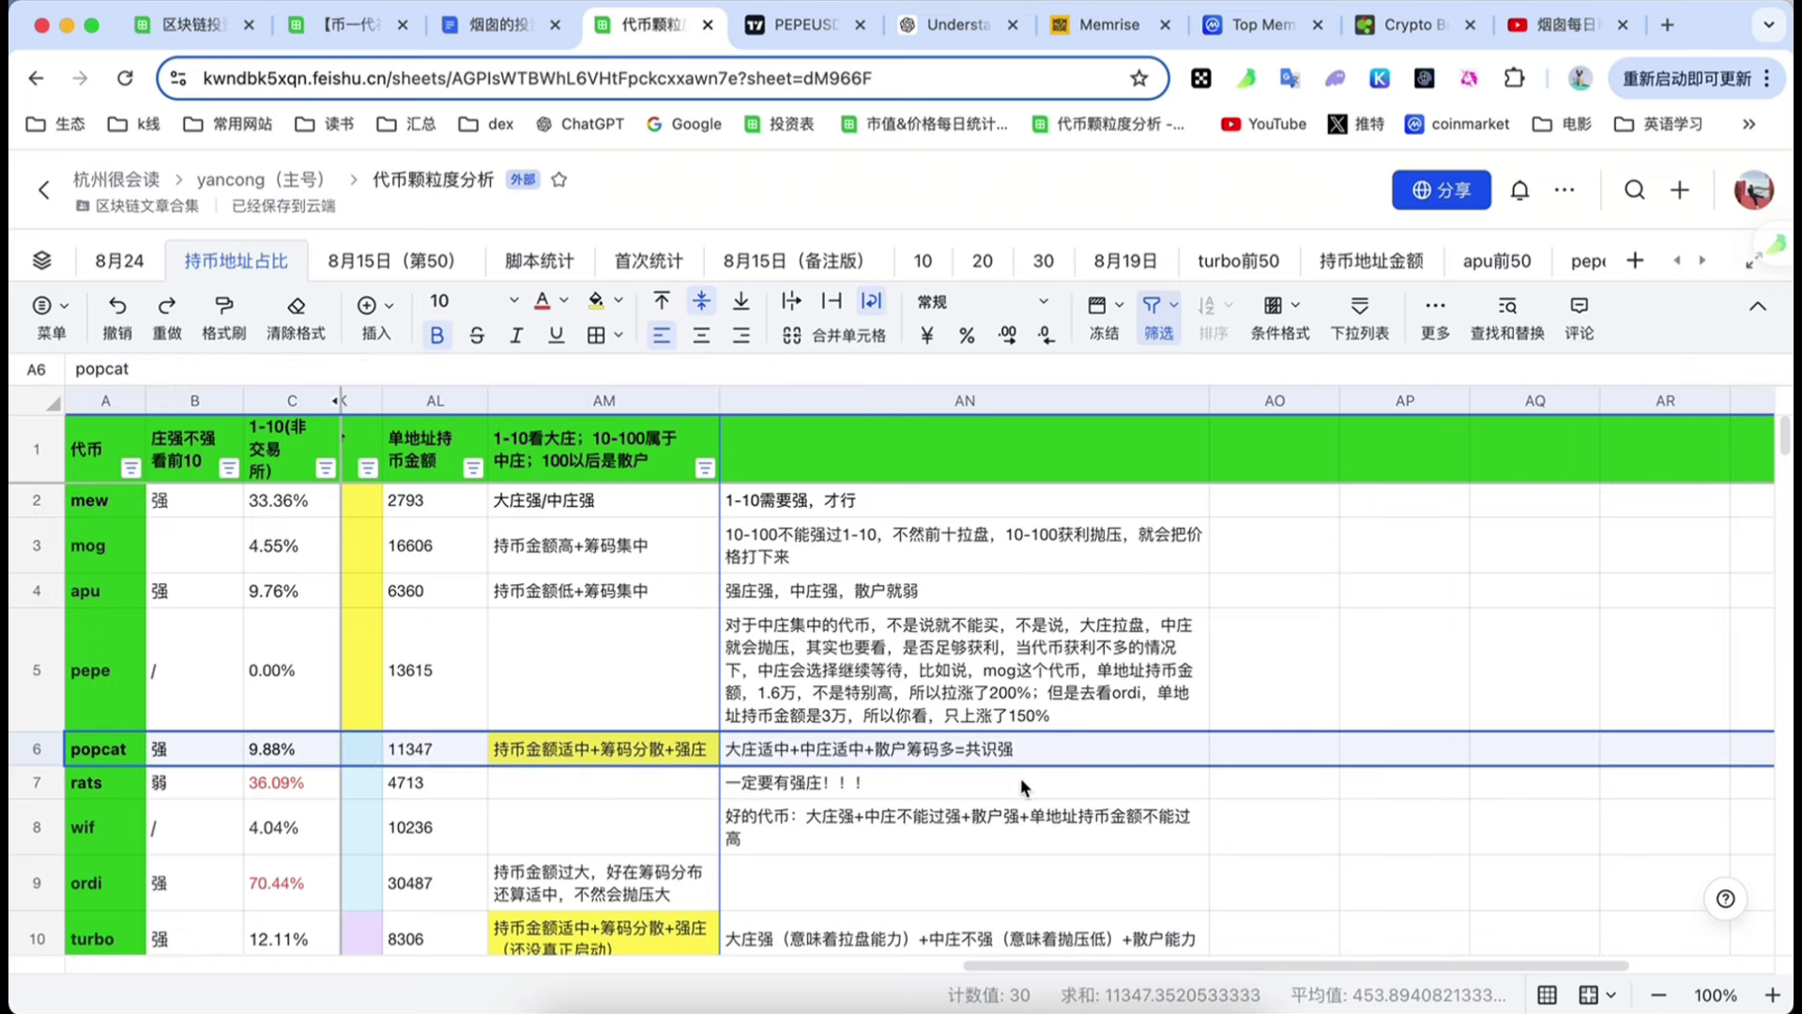
- Switch to the 市值&价格每日统计 workbook and check popcat's 8.24 price change in the 价格（246更新） sheet
left_click(345, 28)
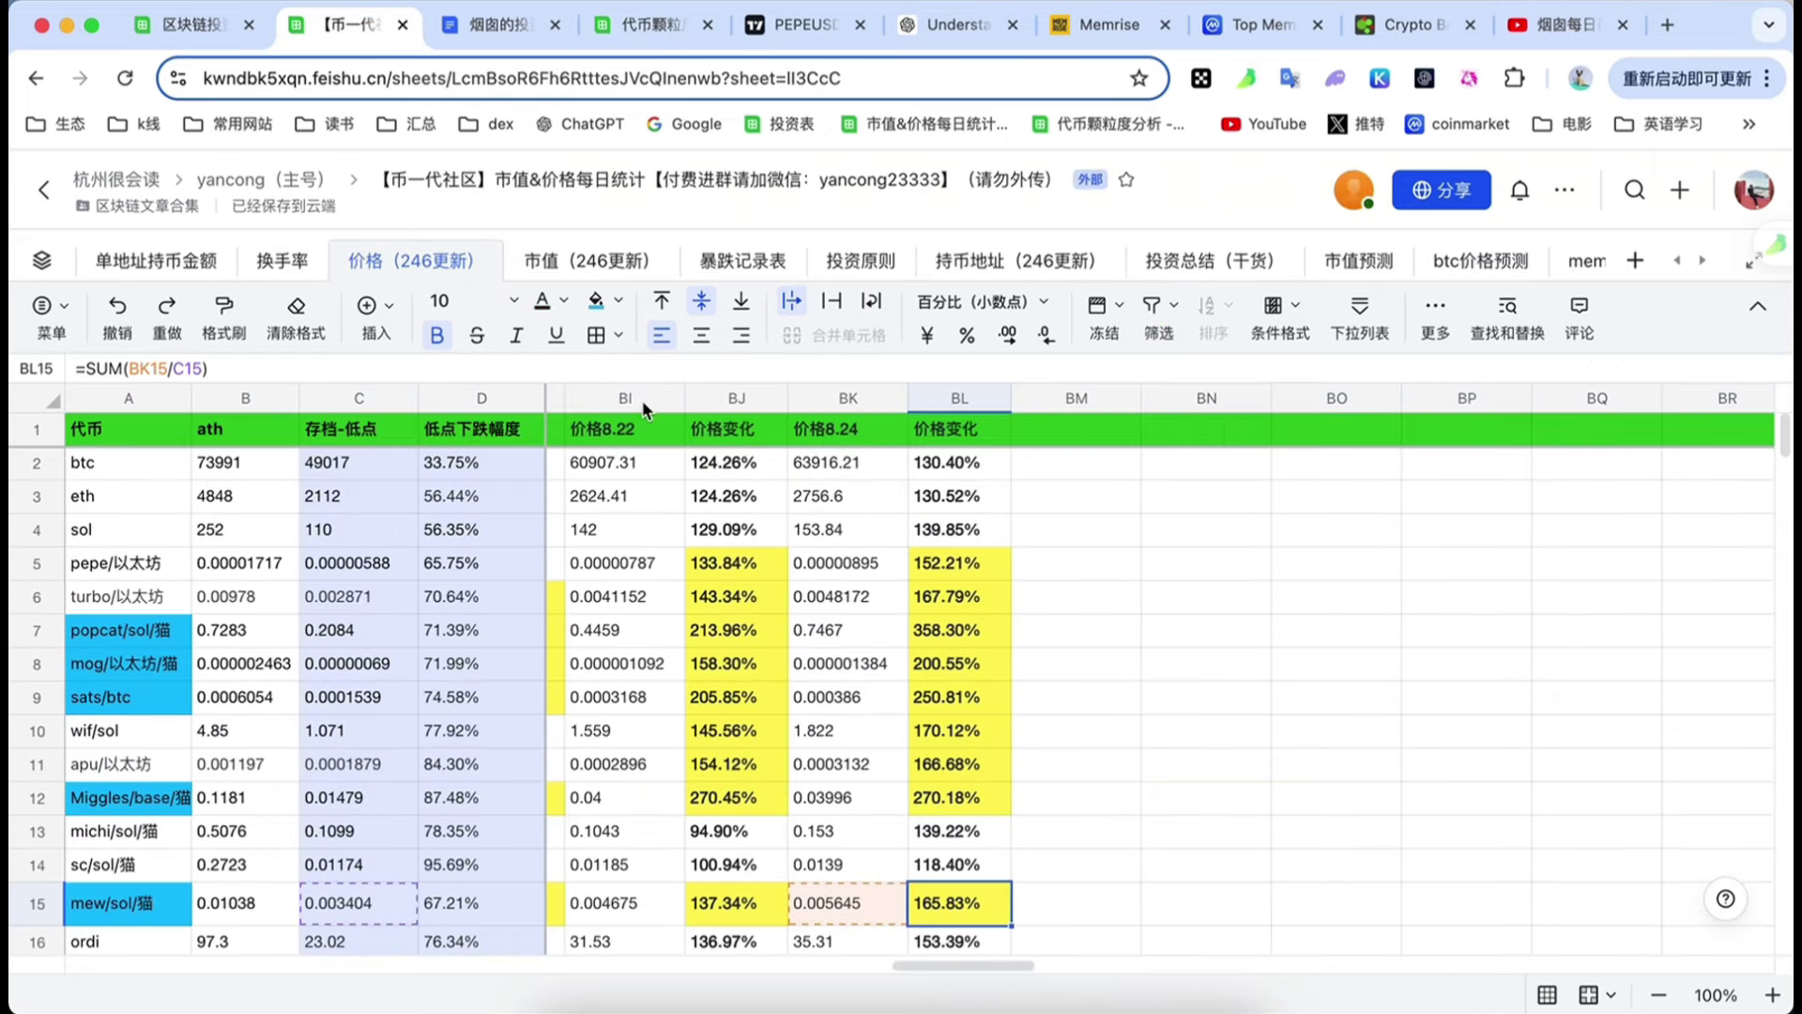
left_click(49, 627)
left_click(959, 638)
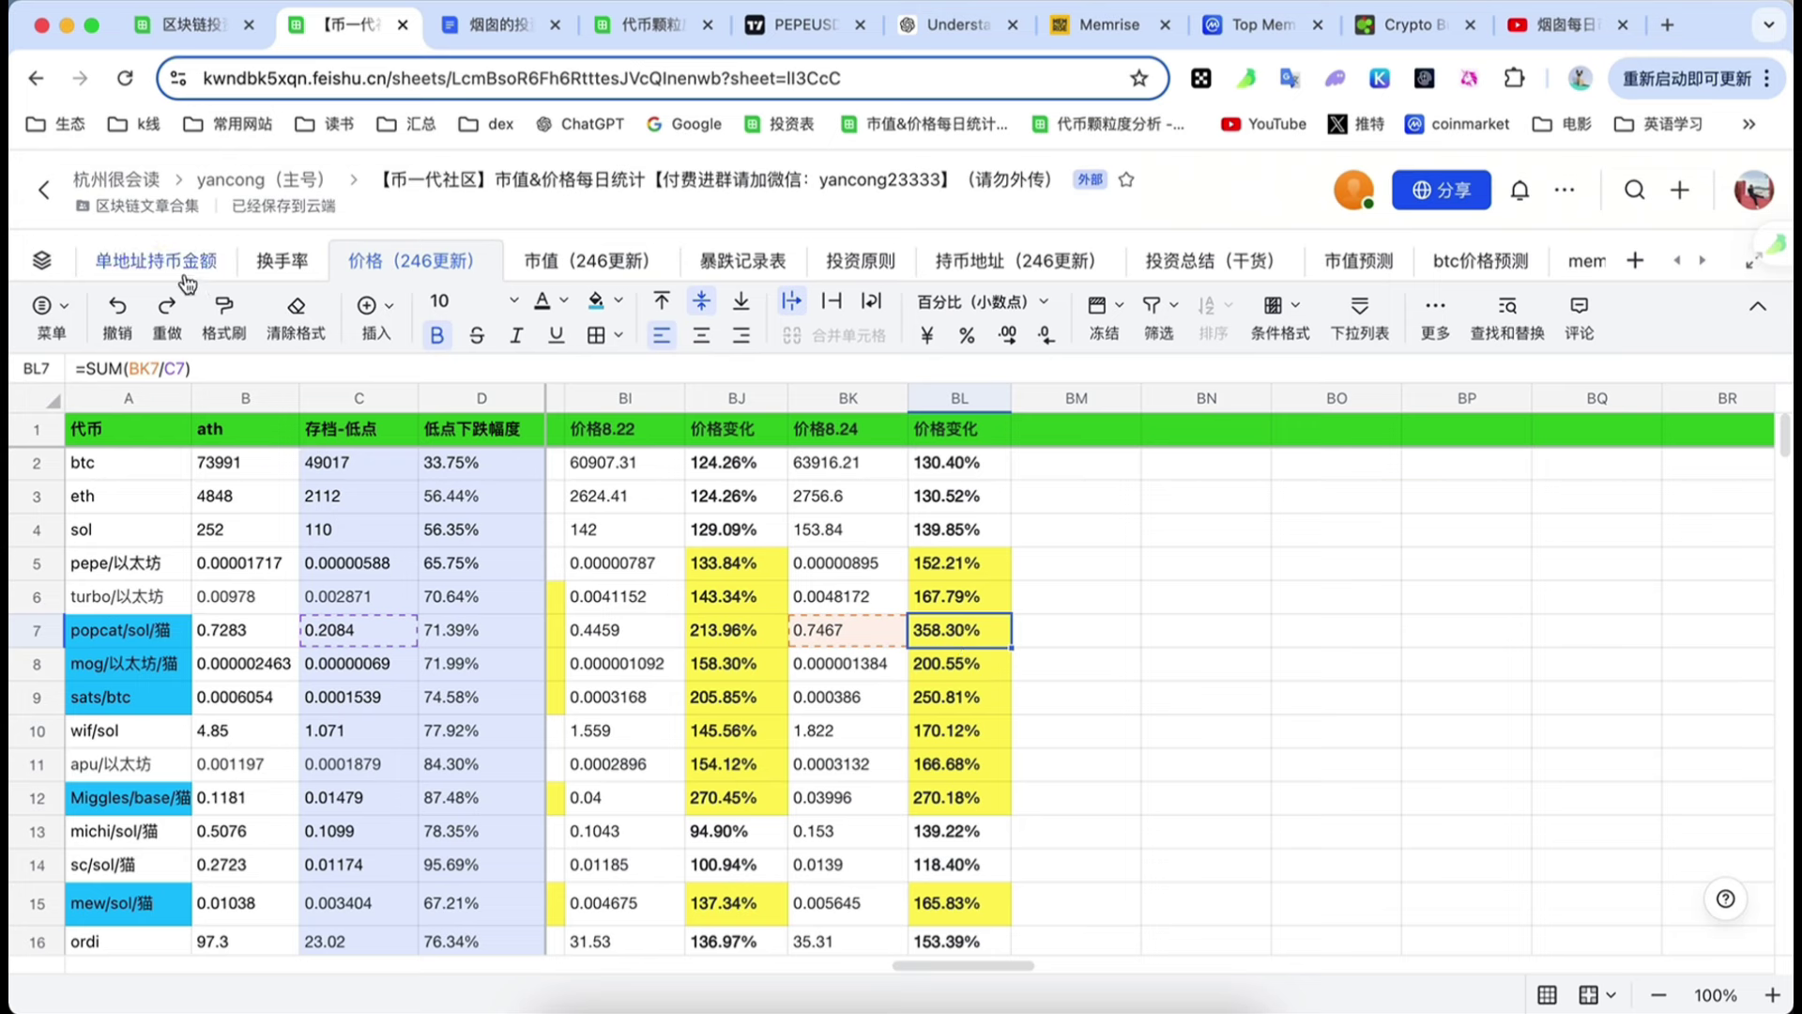
- Return to the 代币颗粒度分析 workbook and examine the 8月24 sheet's metric columns, from 备注 through 选币标准
left_click(619, 24)
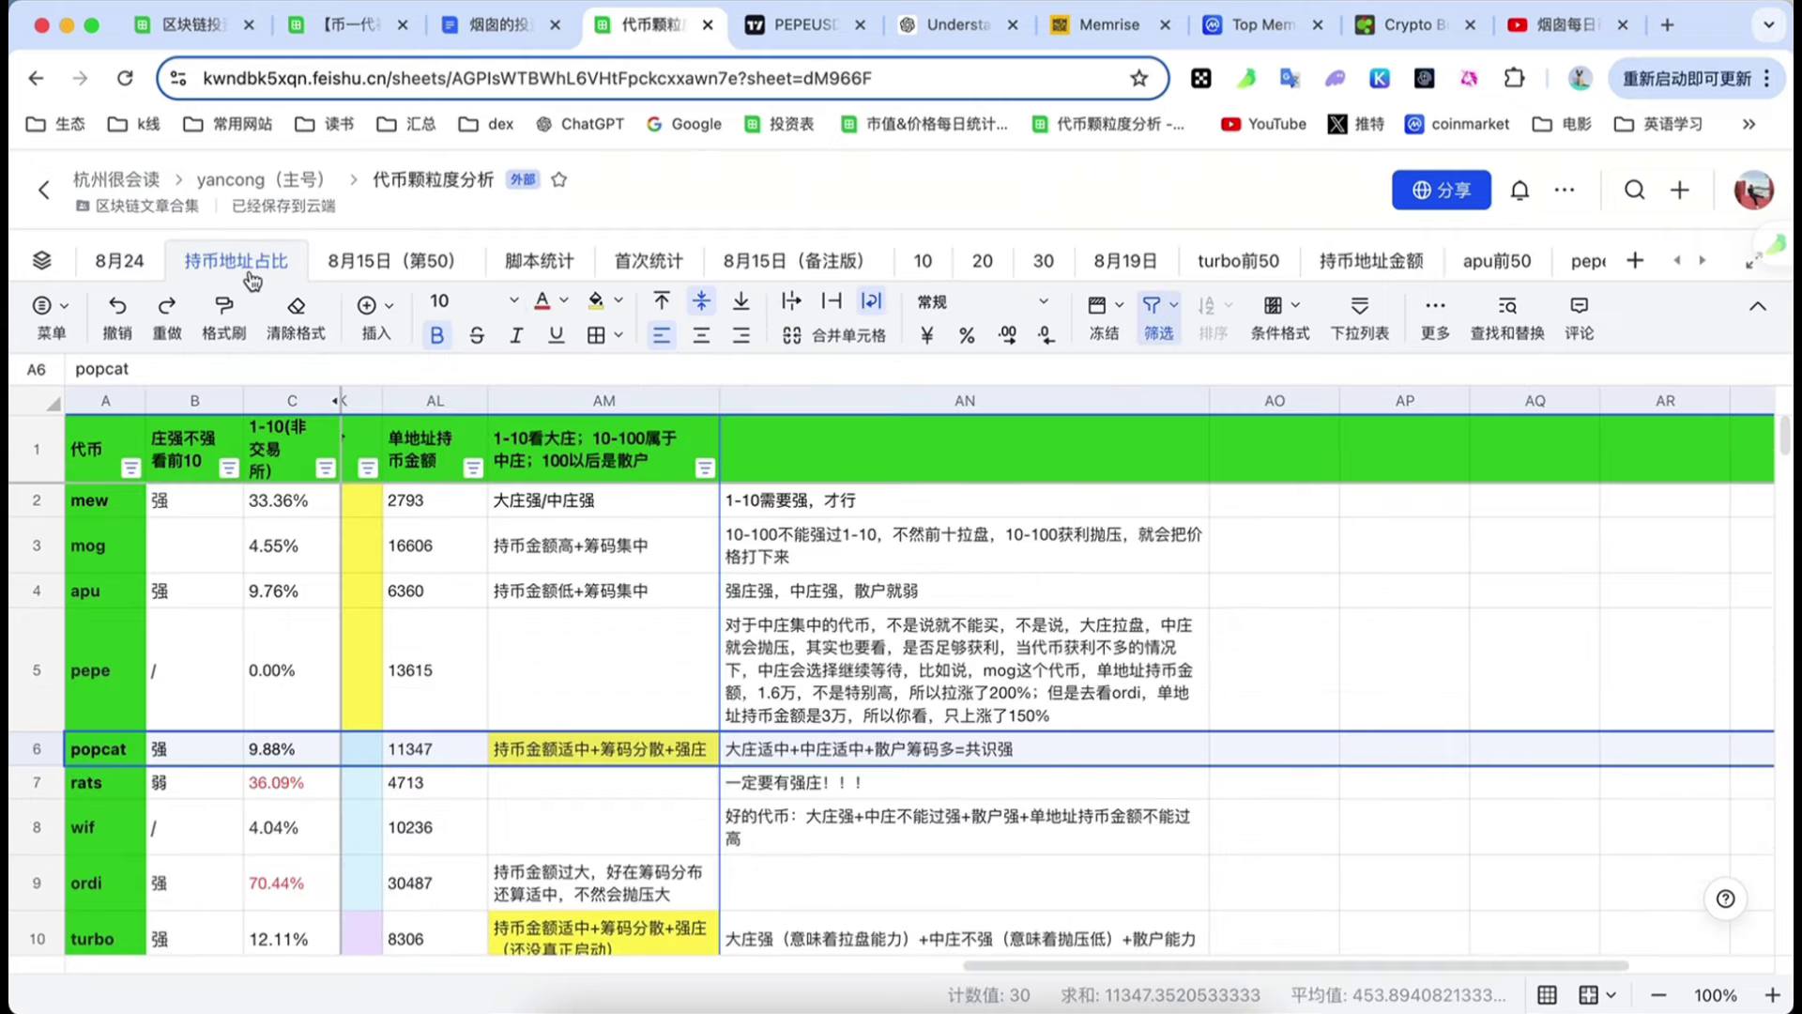
scroll(887, 666, "left", 15)
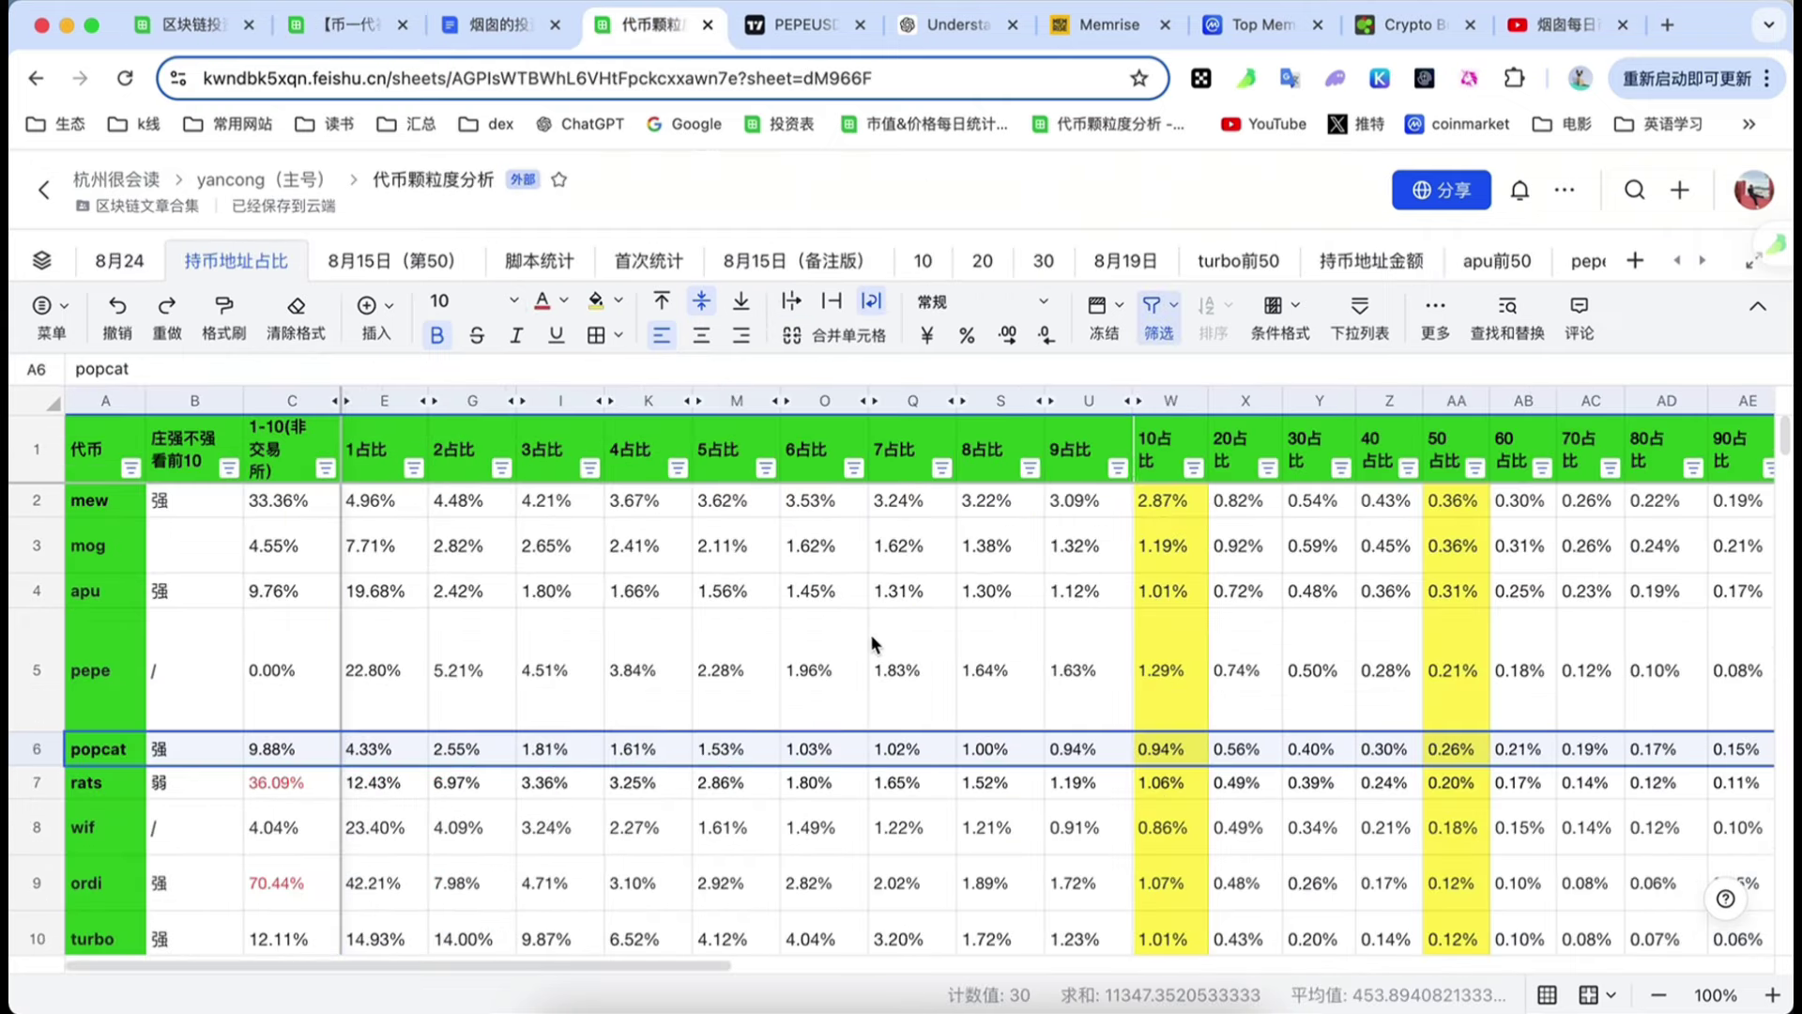
left_click(120, 260)
scroll(755, 644, "right", 10)
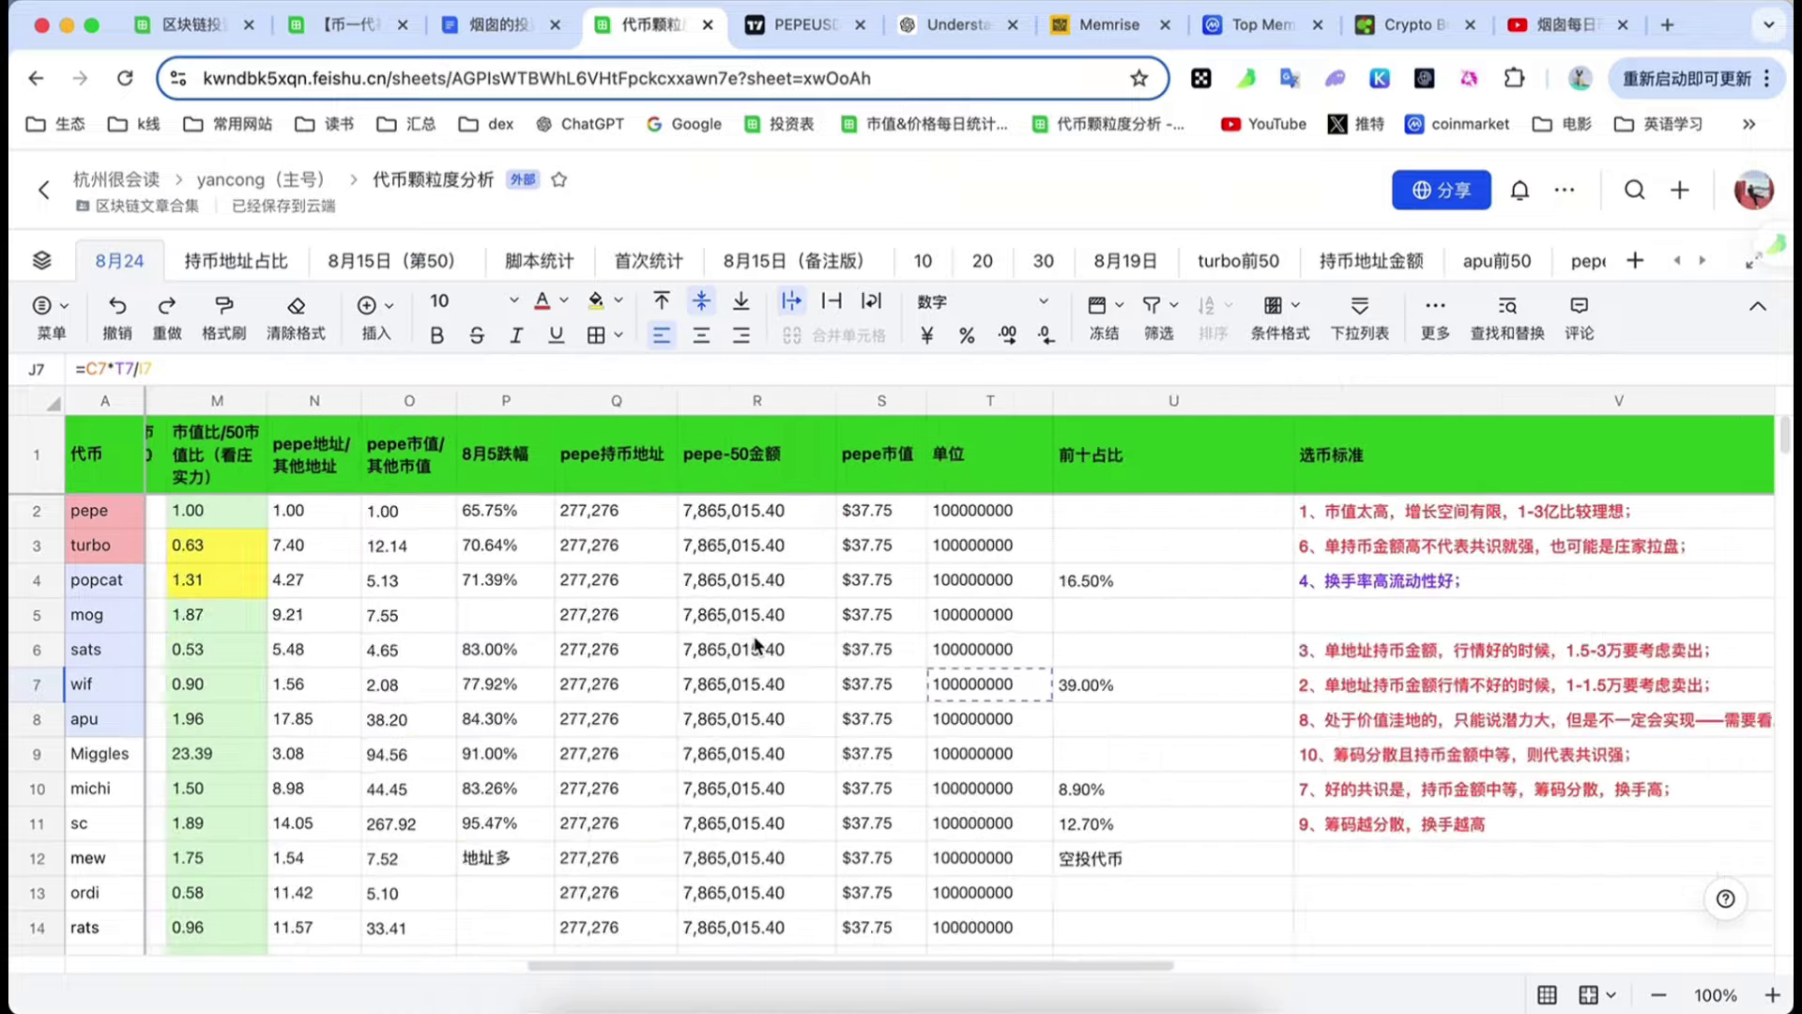
scroll(767, 655, "left", 10)
scroll(766, 655, "left", 6)
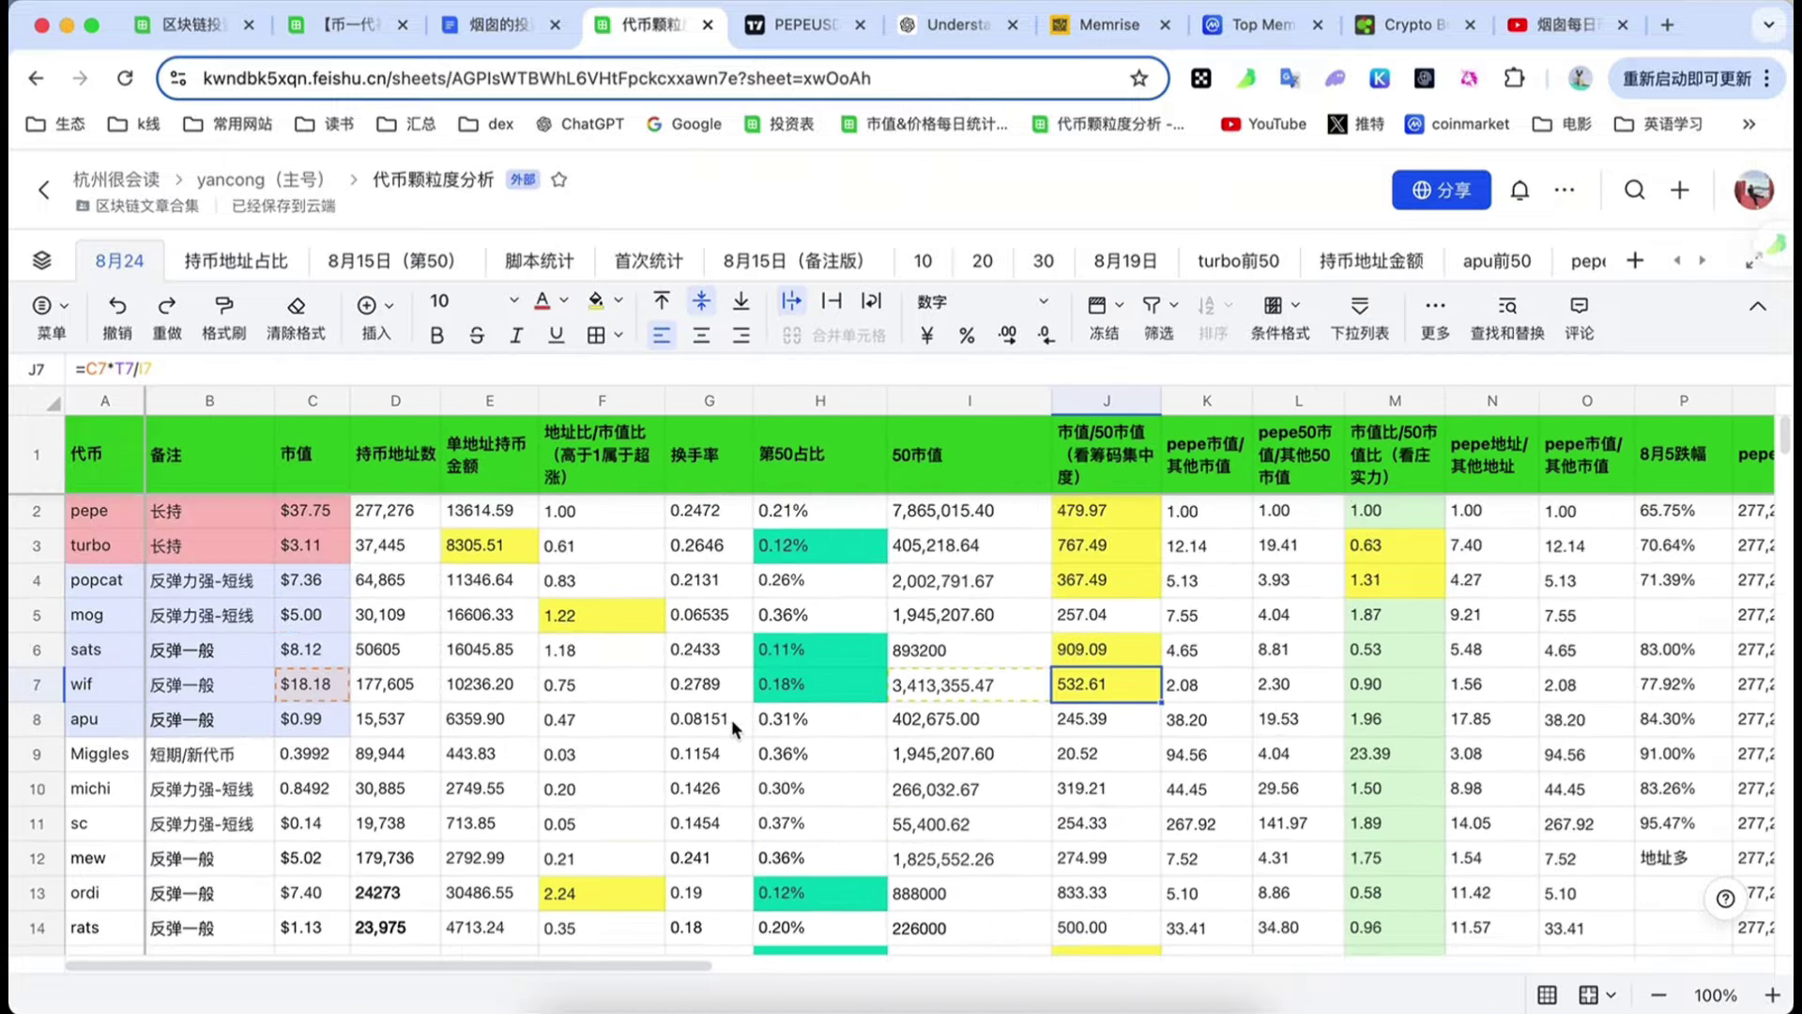
scroll(730, 719, "right", 3)
scroll(706, 719, "left", 3)
scroll(656, 717, "right", 2)
scroll(652, 715, "left", 2)
scroll(657, 638, "right", 7)
scroll(792, 657, "left", 5)
scroll(753, 652, "left", 3)
scroll(526, 612, "right", 15)
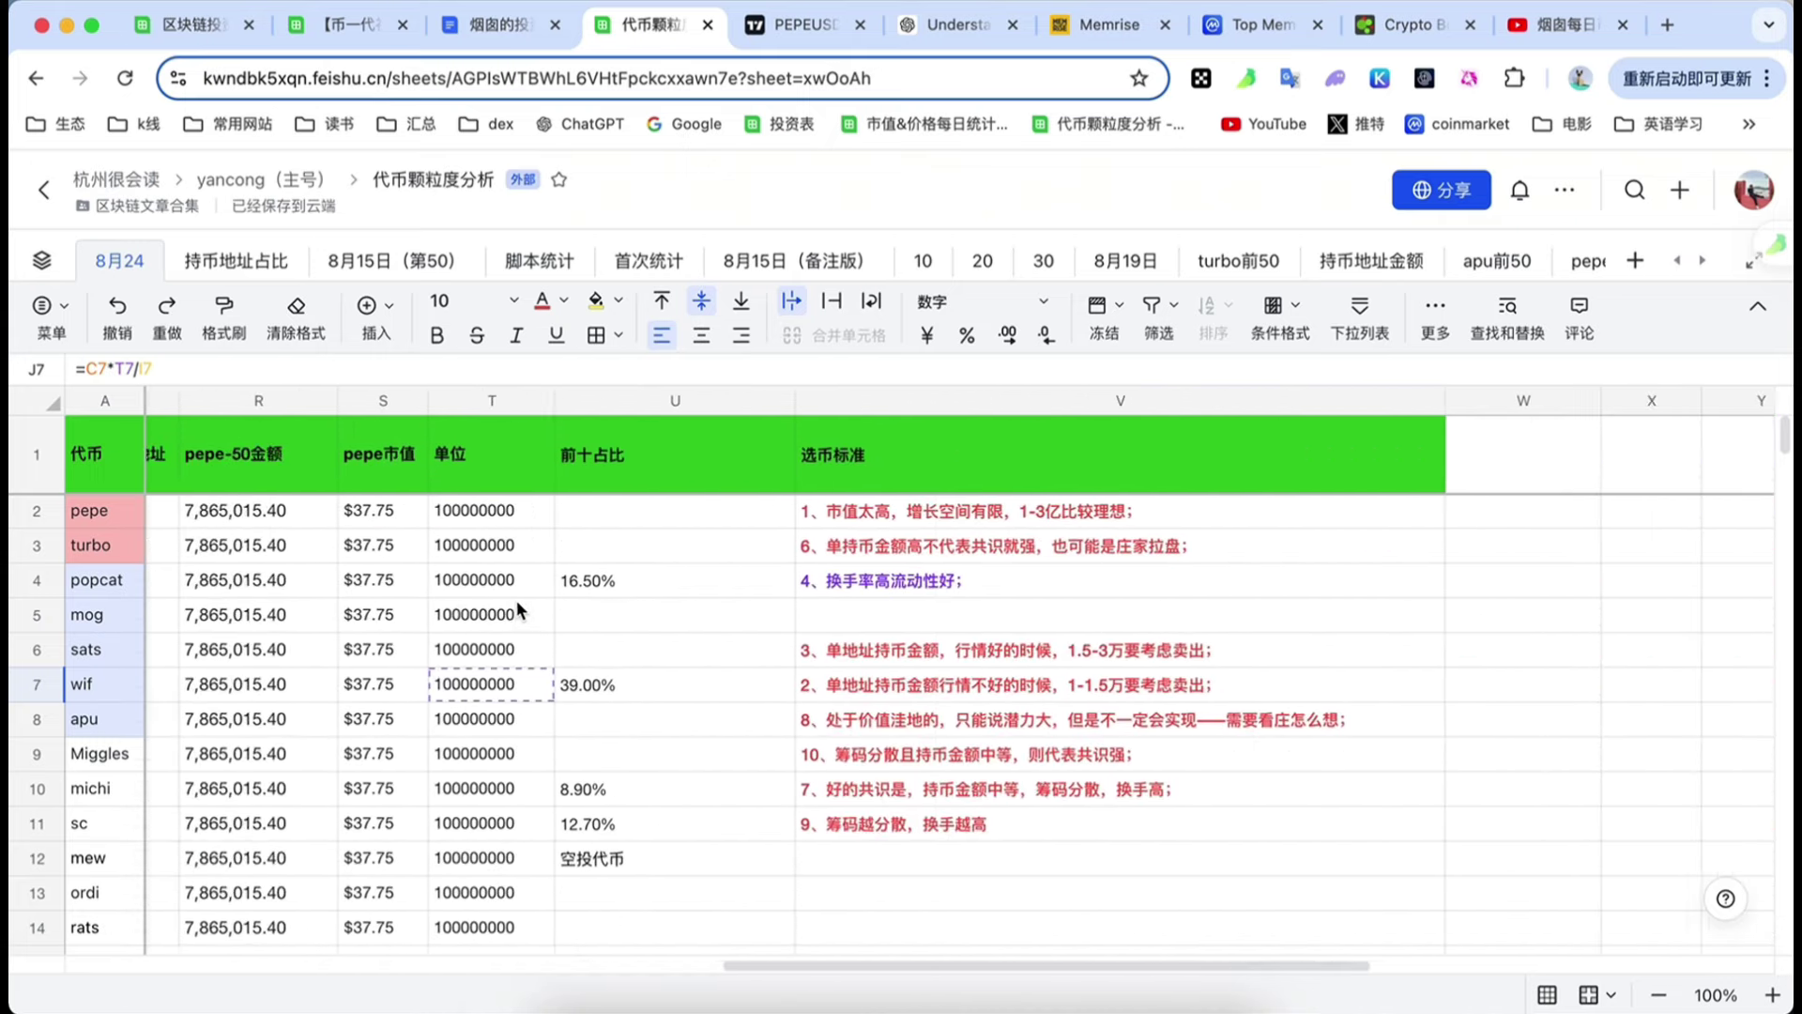
scroll(518, 608, "left", 15)
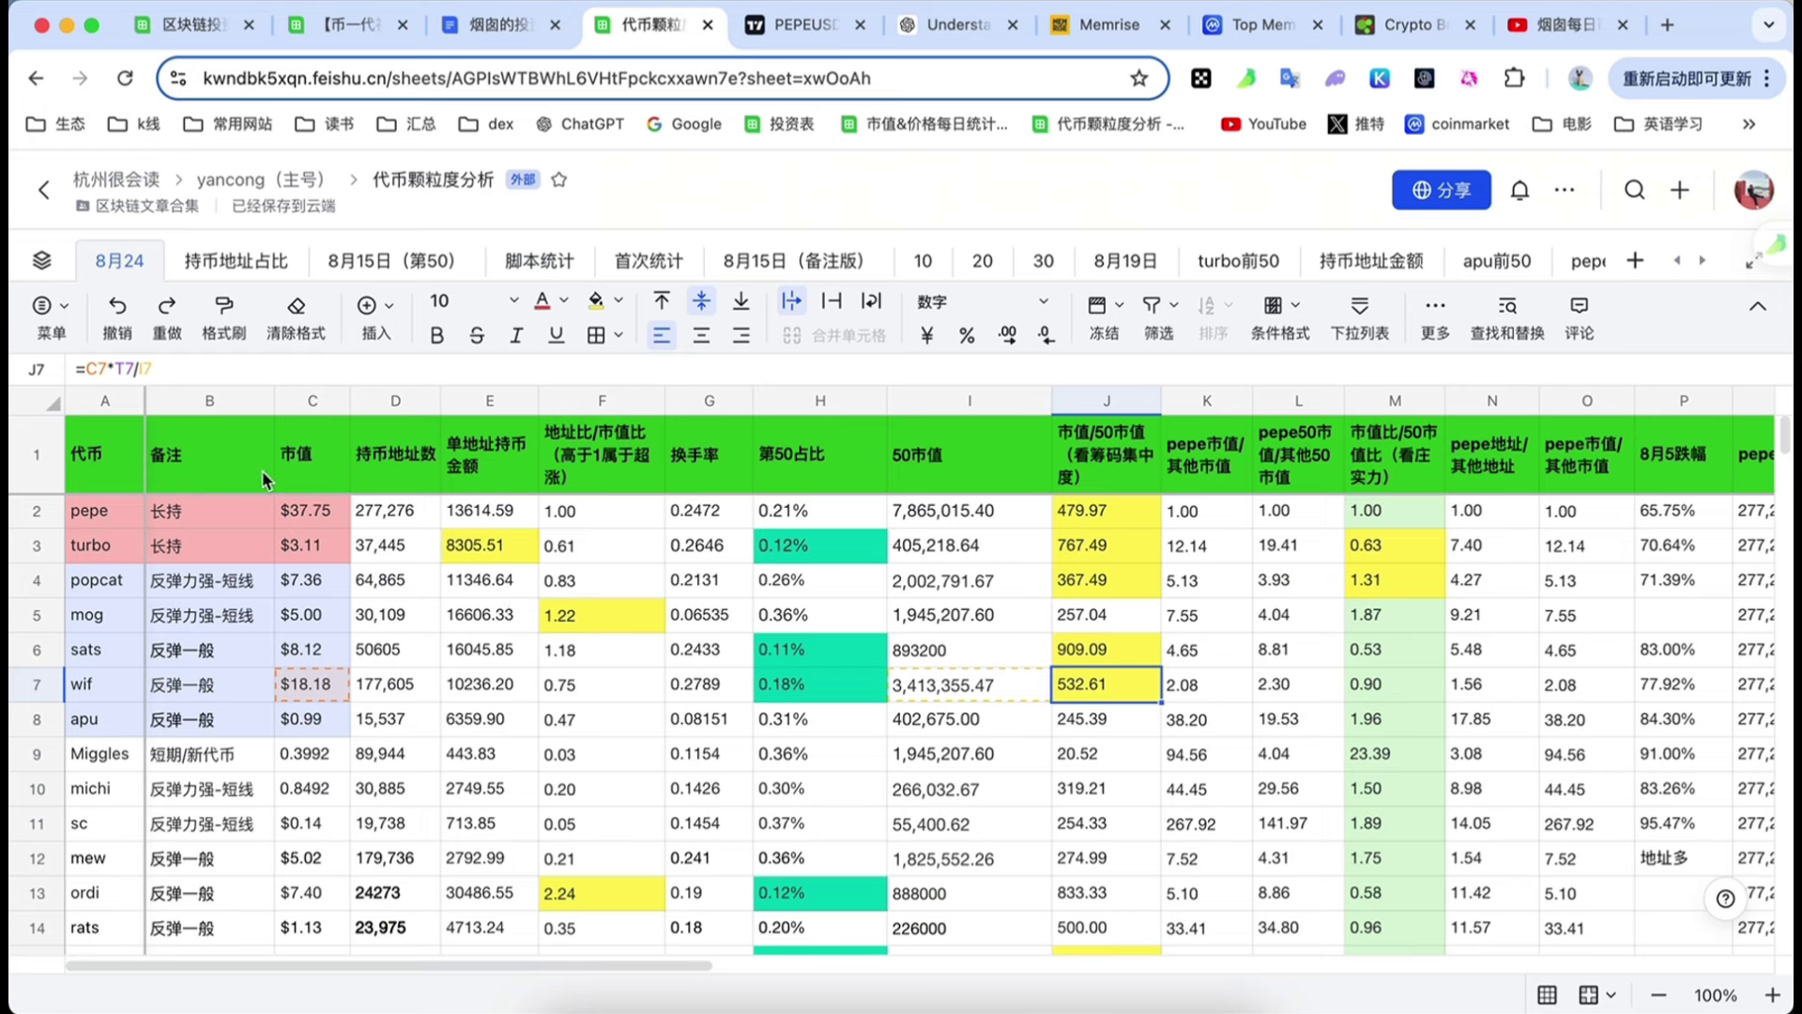
left_click(82, 469)
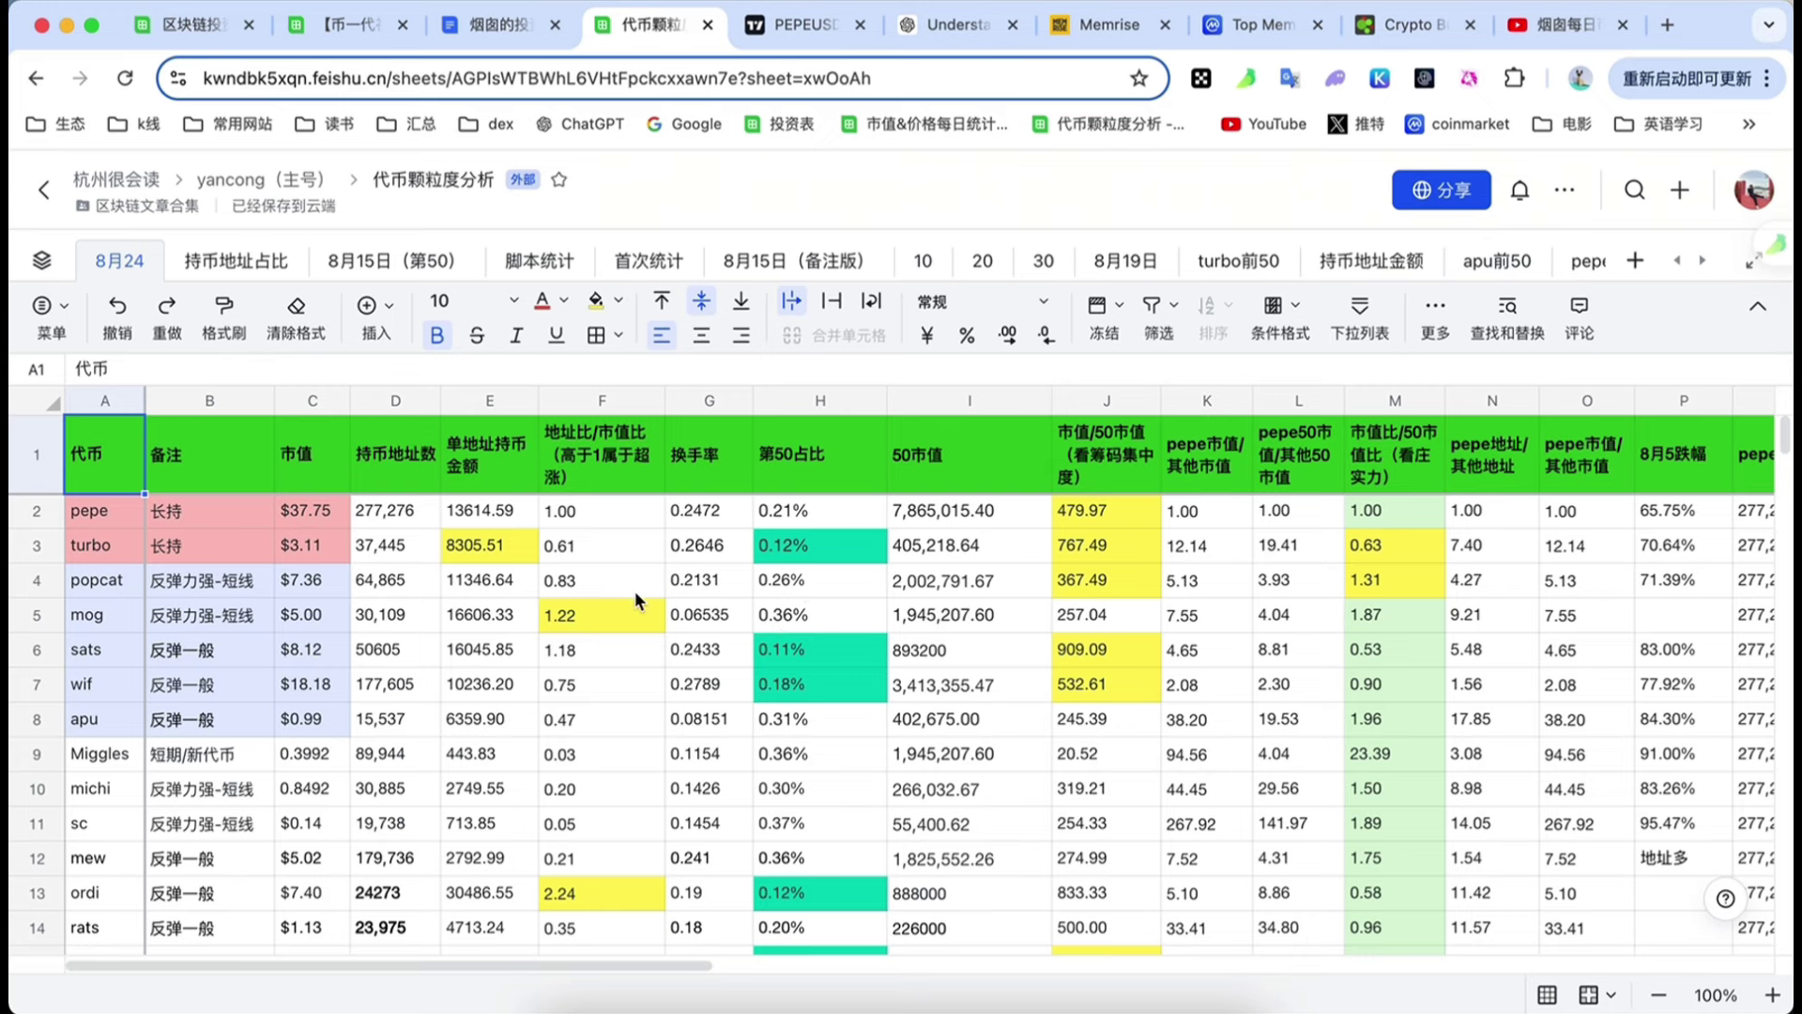
- Look through the token list in the 8月15日（第50） sheet
left_click(391, 261)
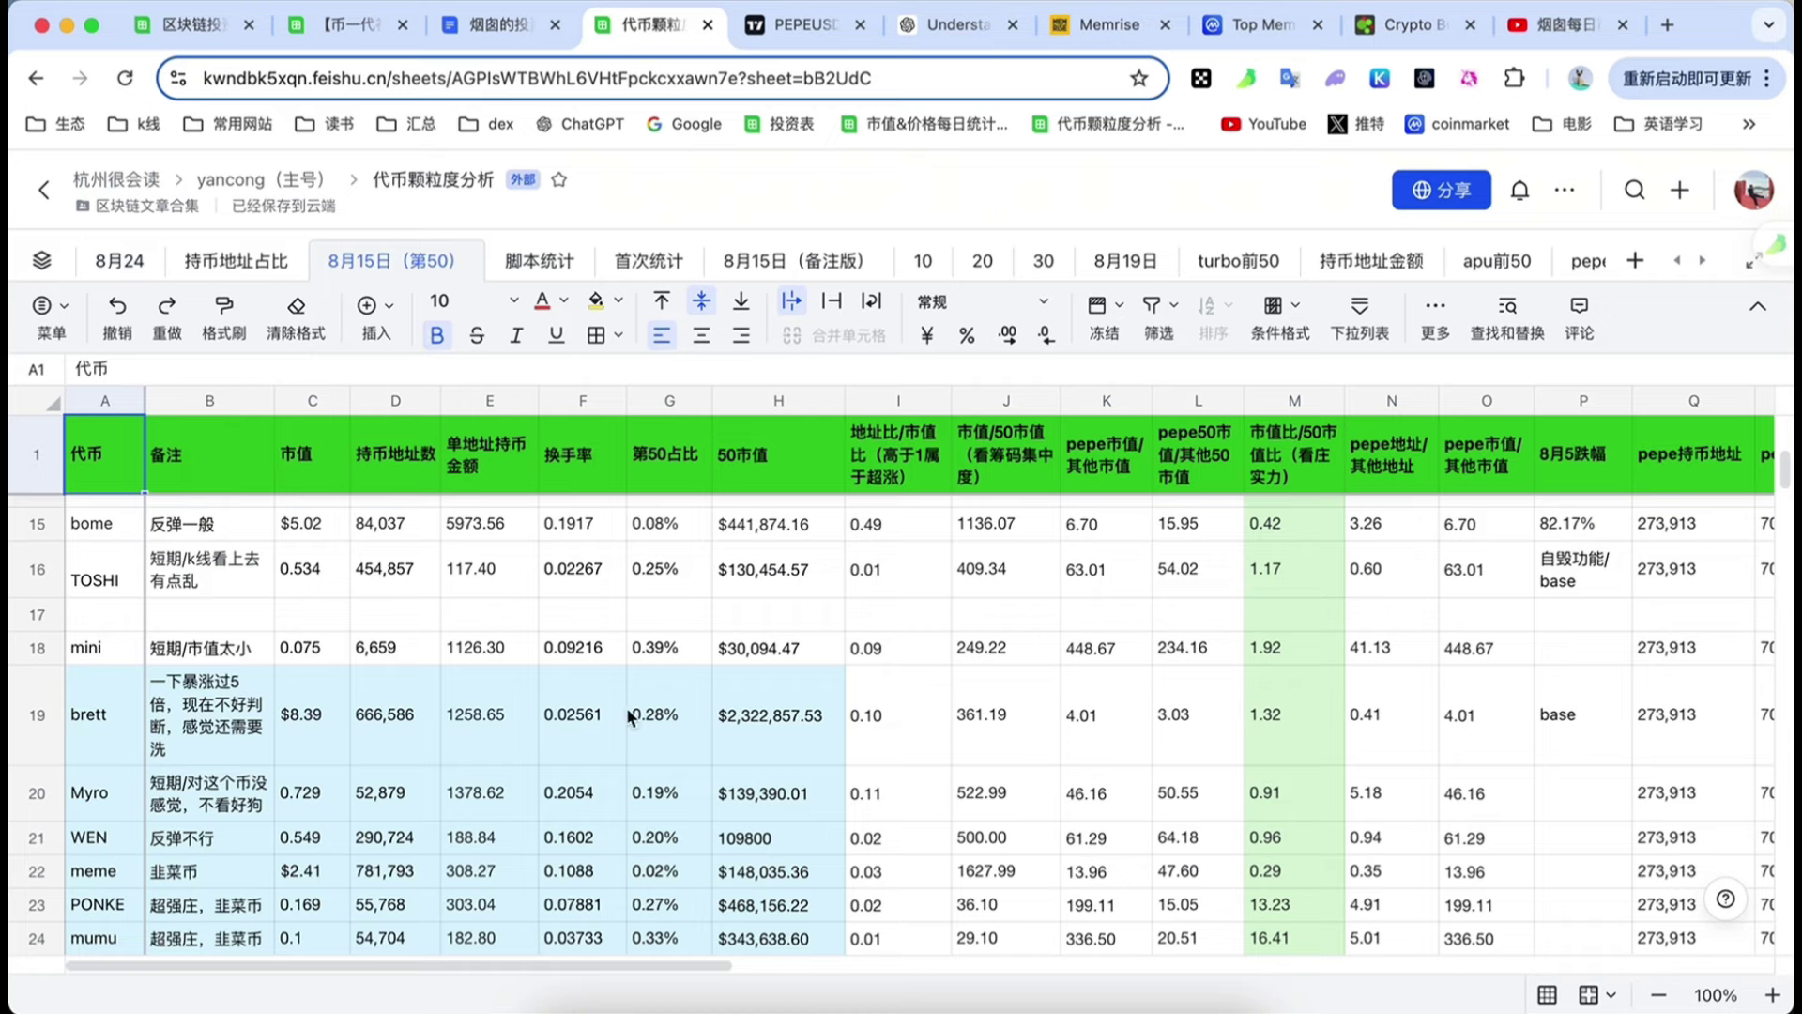
scroll(801, 714, "down", 3)
scroll(802, 713, "down", 2)
scroll(797, 712, "up", 10)
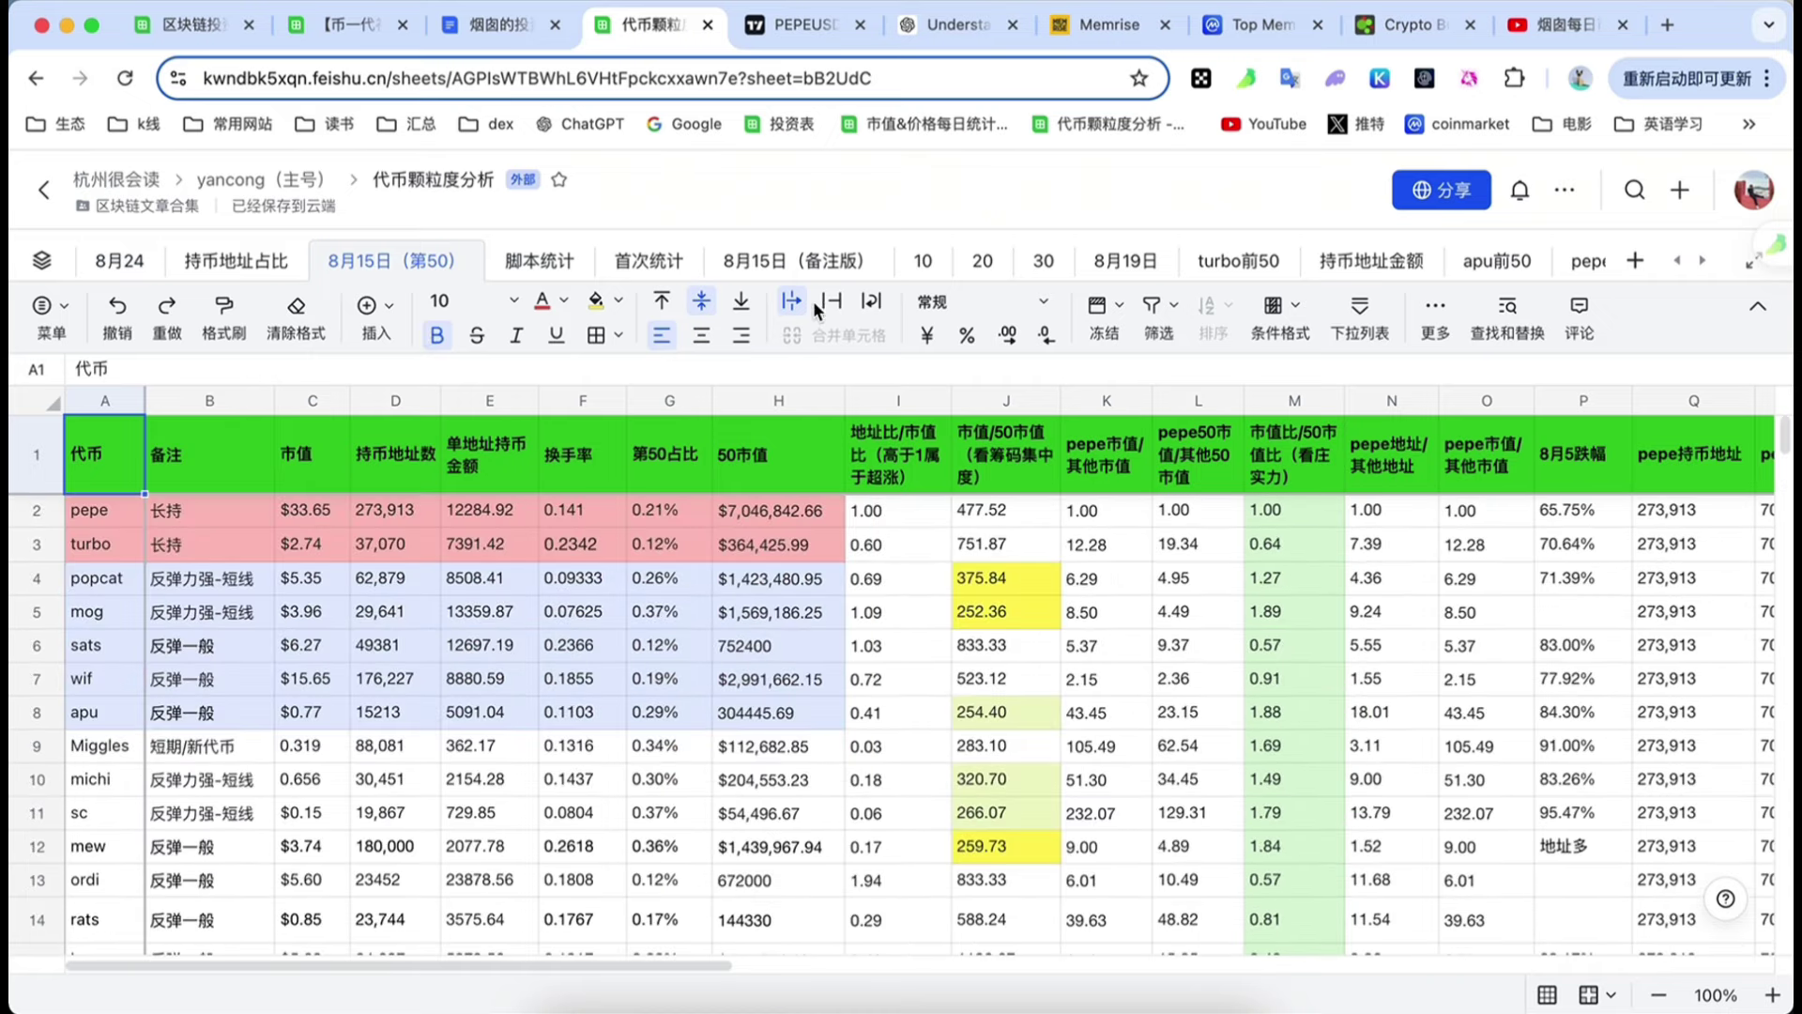
- Review the conclusions and recommendations in the 首次统计 sheet, highlighting the pizza row
left_click(661, 271)
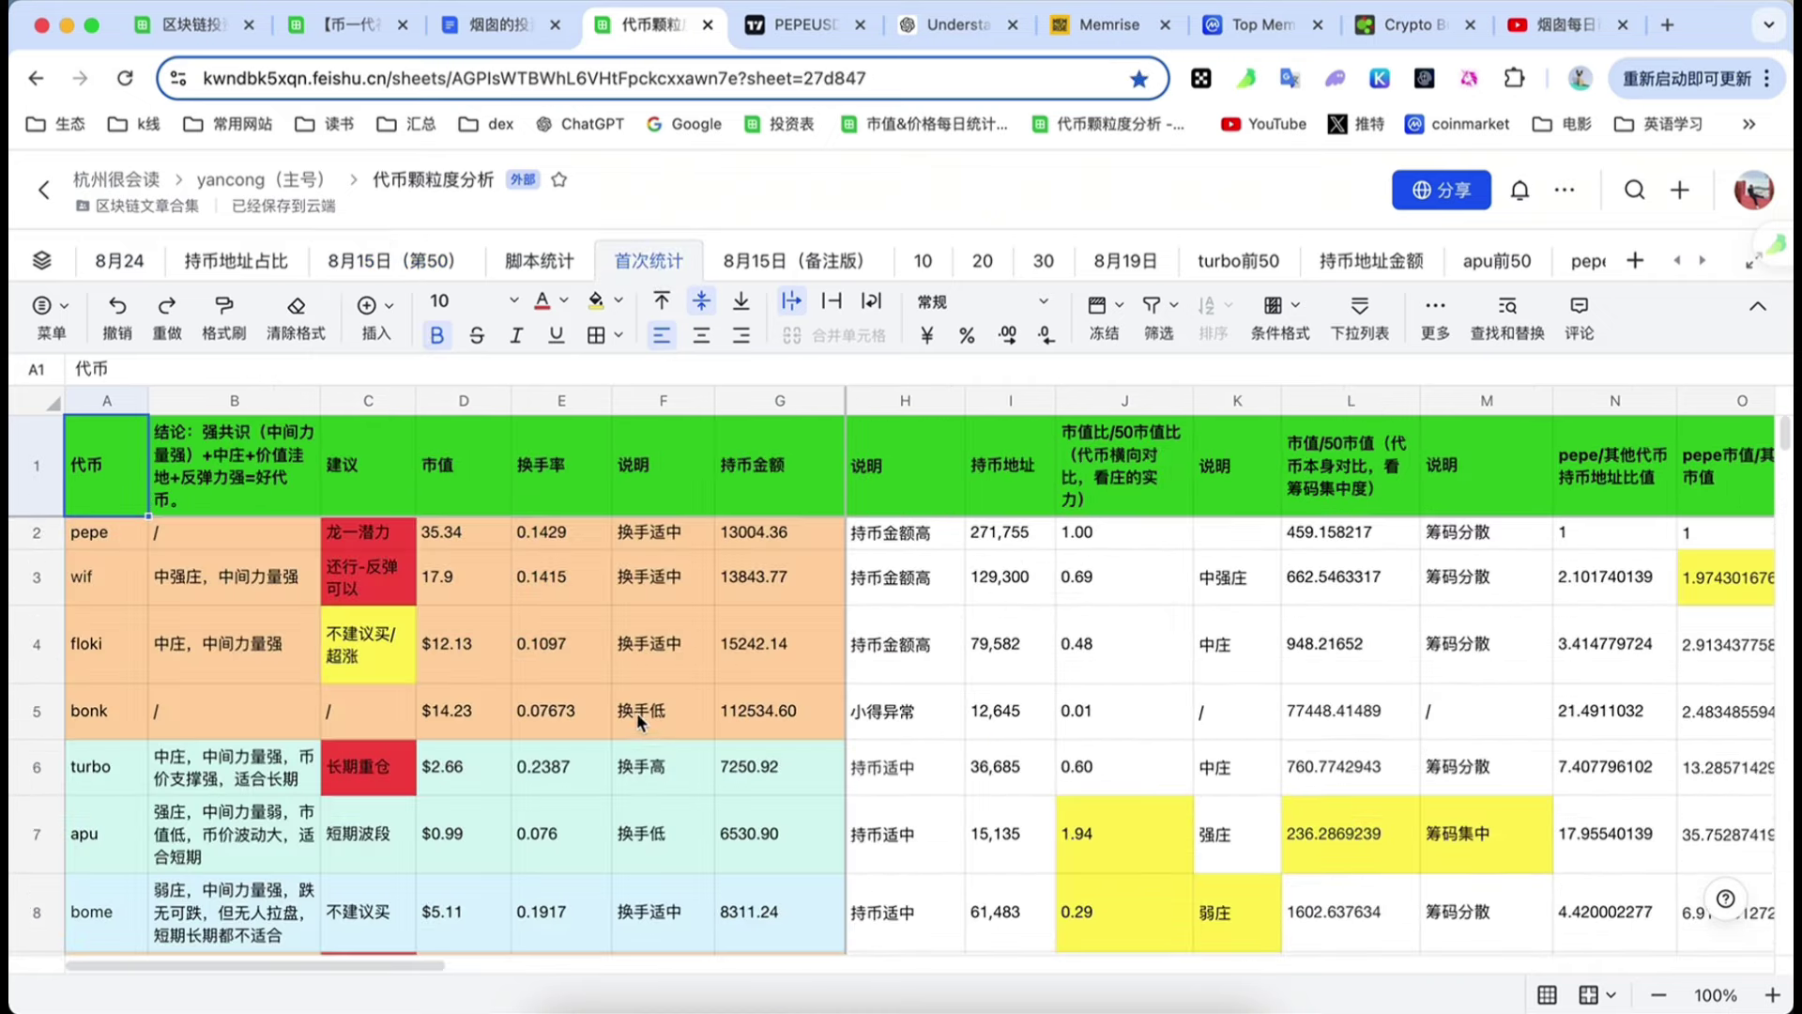
scroll(500, 736, "down", 8)
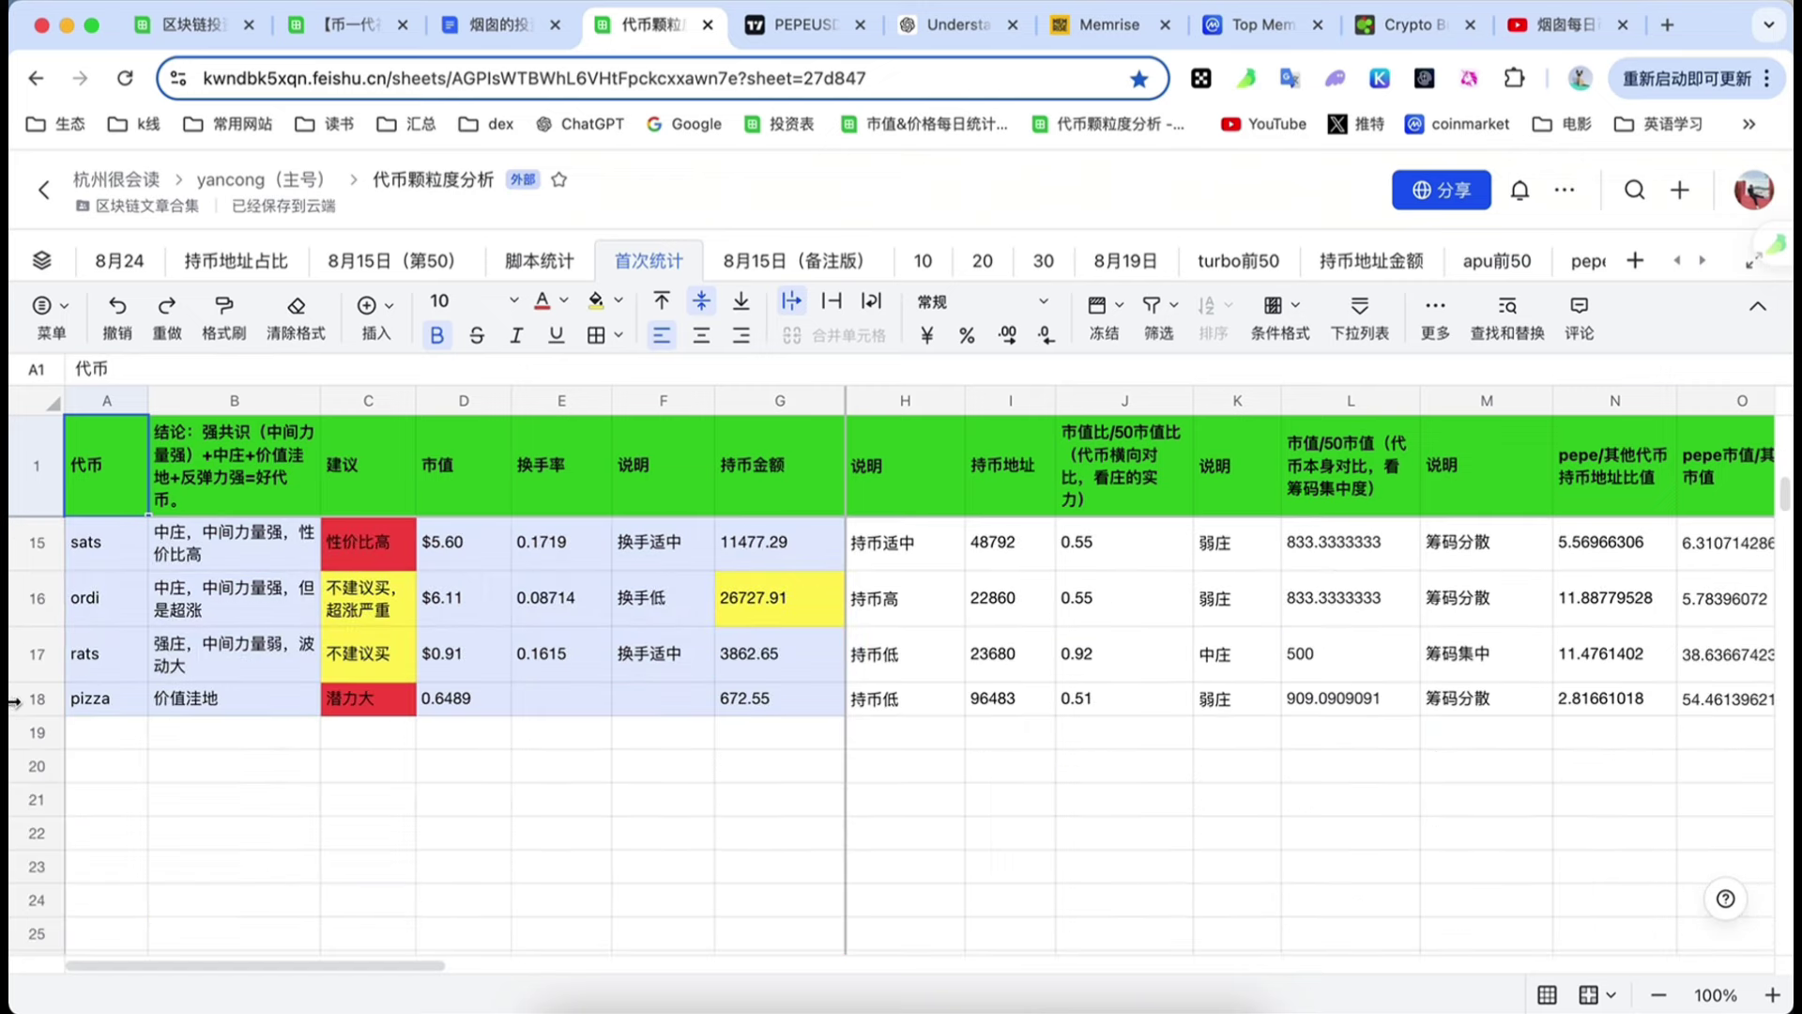
left_click(37, 699)
scroll(343, 779, "up", 1)
scroll(343, 779, "up", 5)
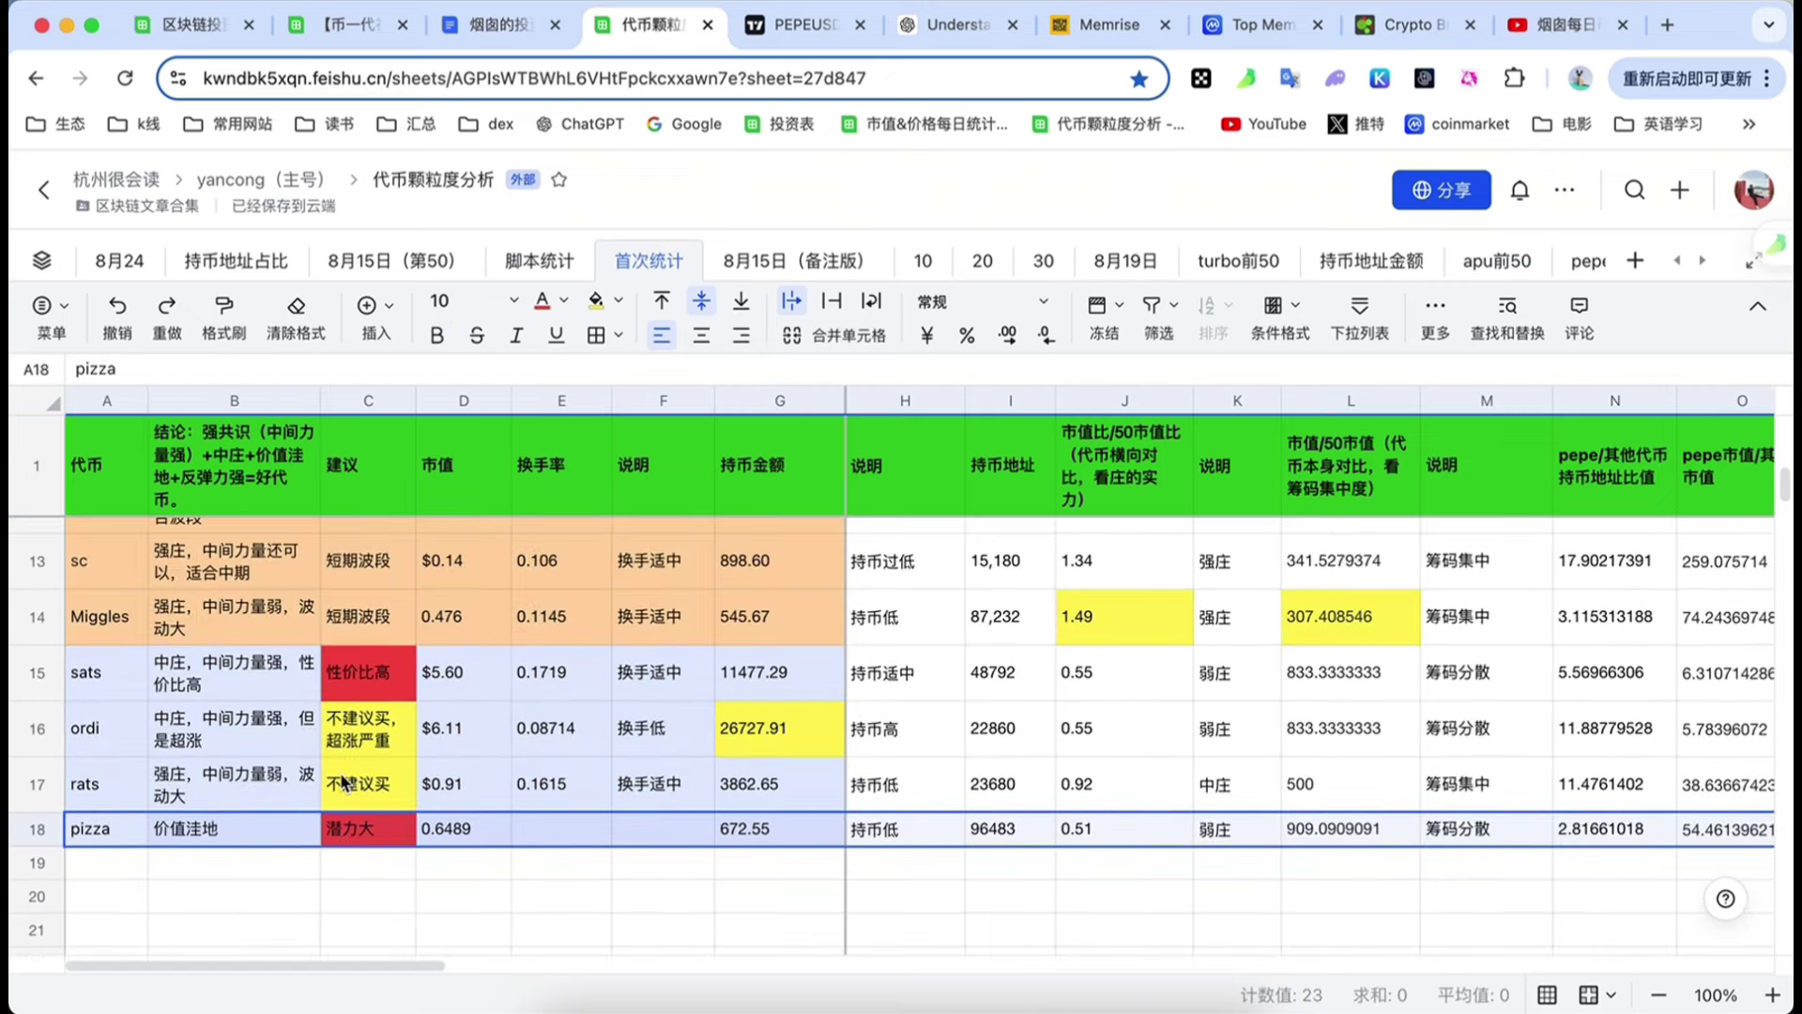
scroll(355, 767, "up", 3)
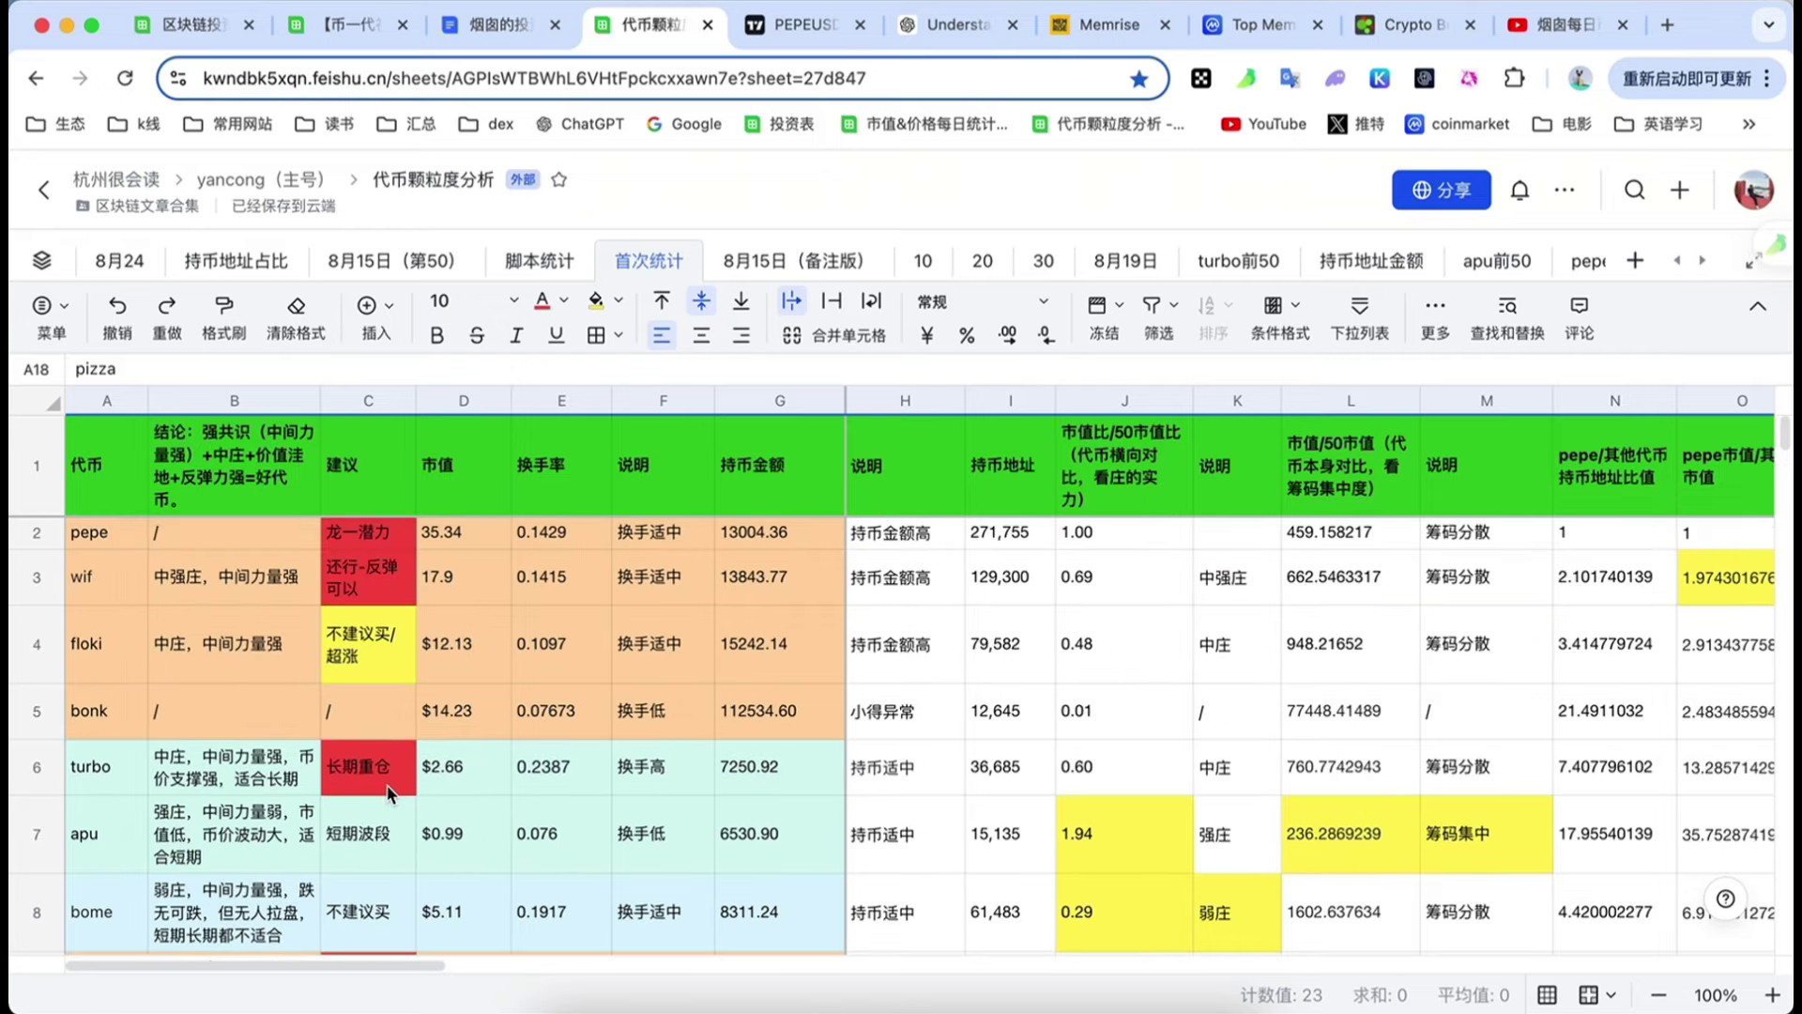
- Highlight the floki and bonk rows in the 首次统计 sheet and look over the tokens listed below them
left_click(27, 661)
left_click(42, 699)
scroll(478, 804, "down", 6)
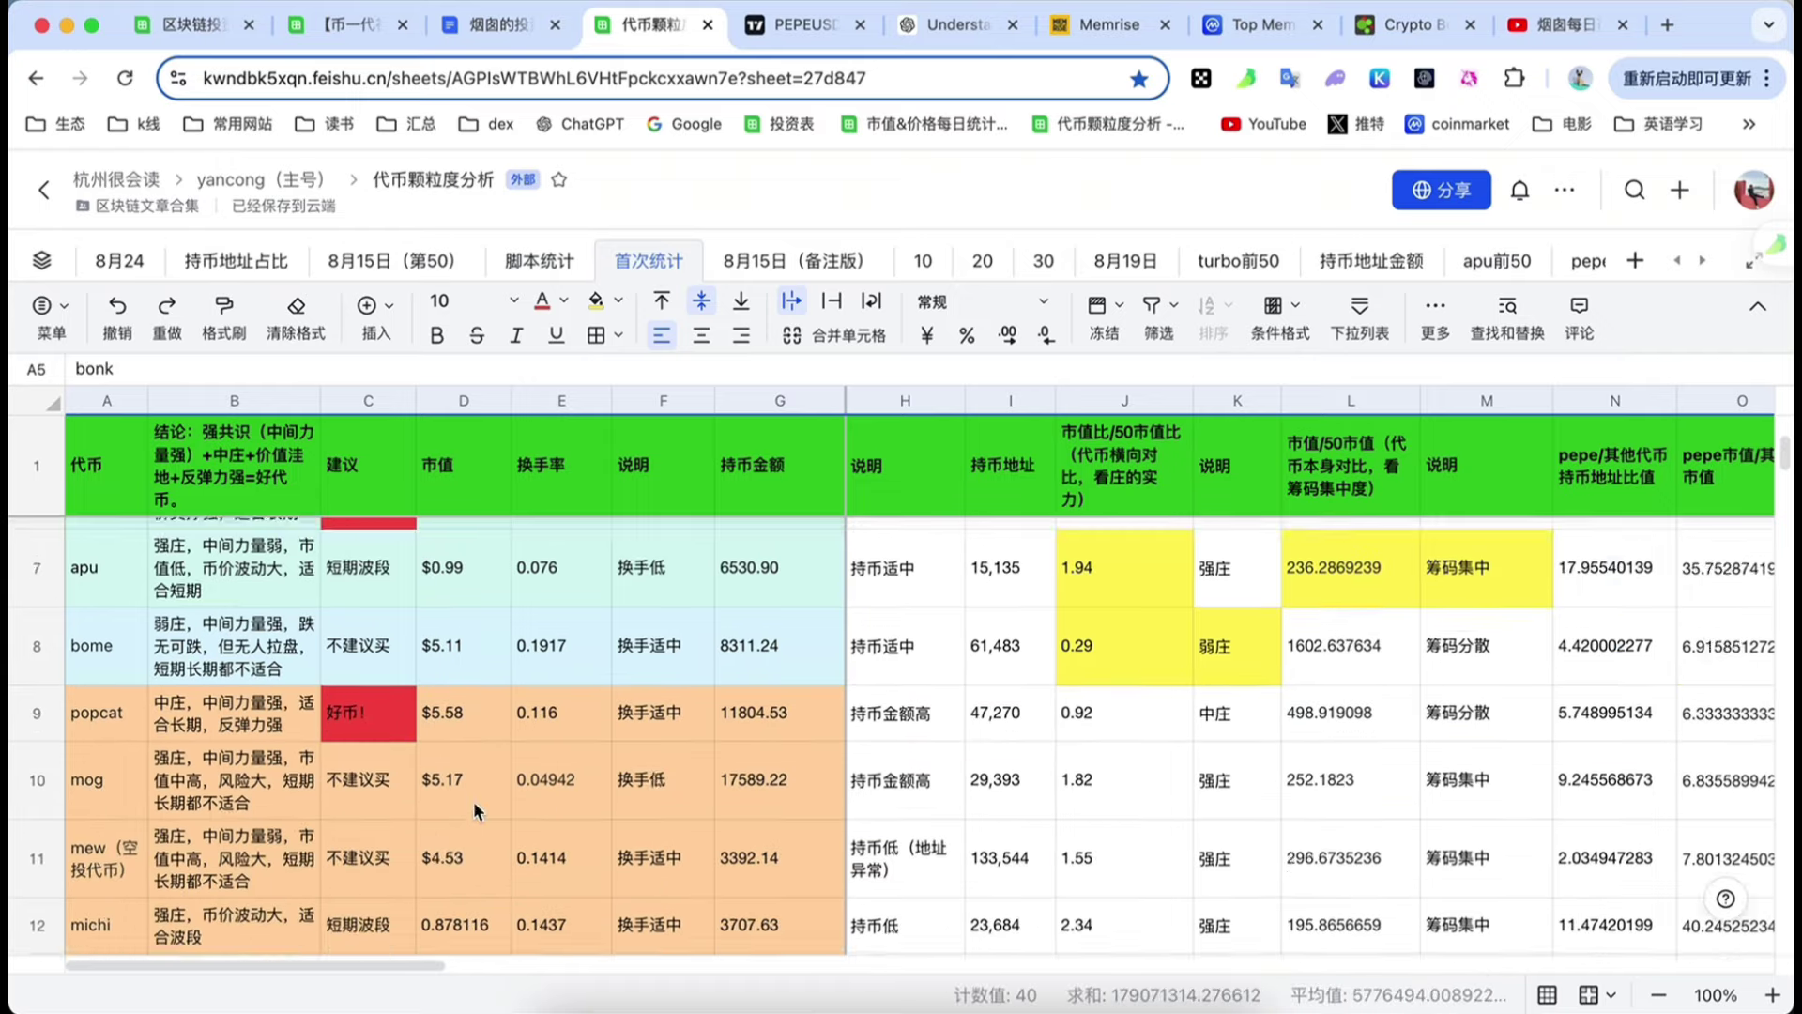
scroll(483, 803, "up", 10)
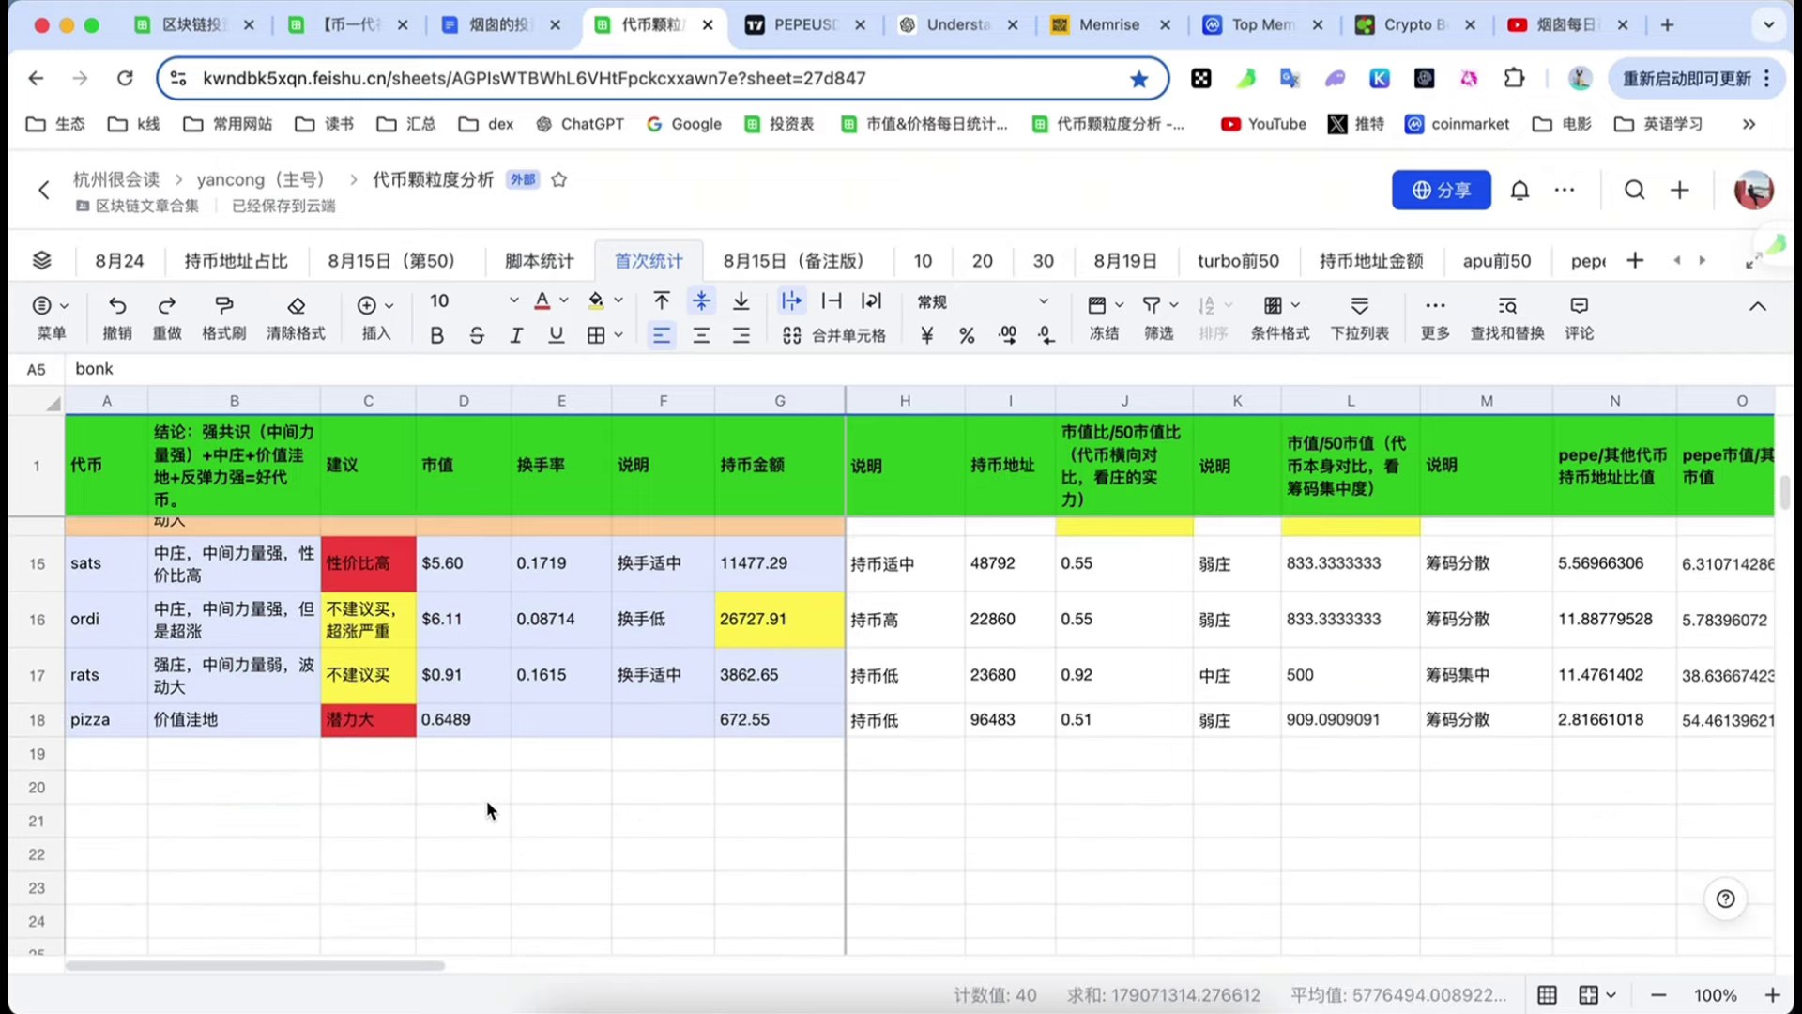
scroll(1089, 766, "up", 5)
- Examine the 跌涨波动性 column and the pepe ratio columns in the 首次统计 sheet
scroll(994, 776, "right", 10)
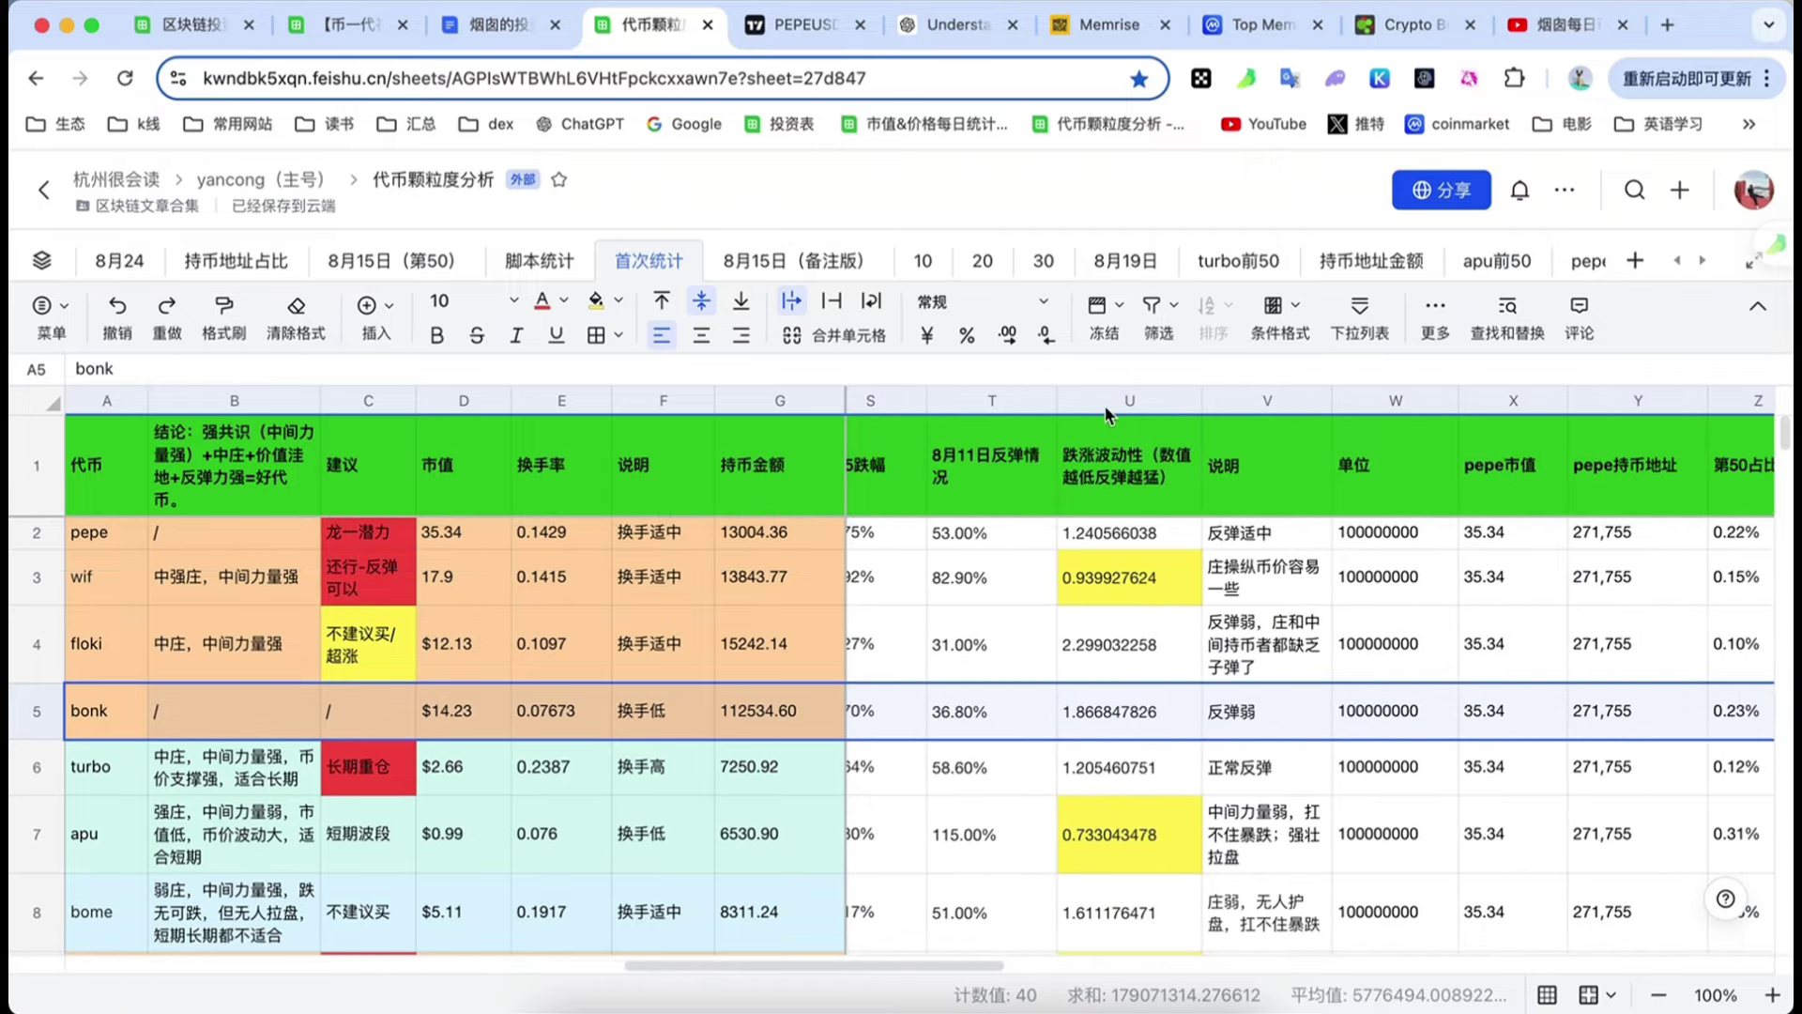
left_click(1109, 403)
scroll(1049, 724, "left", 10)
scroll(1047, 722, "right", 2)
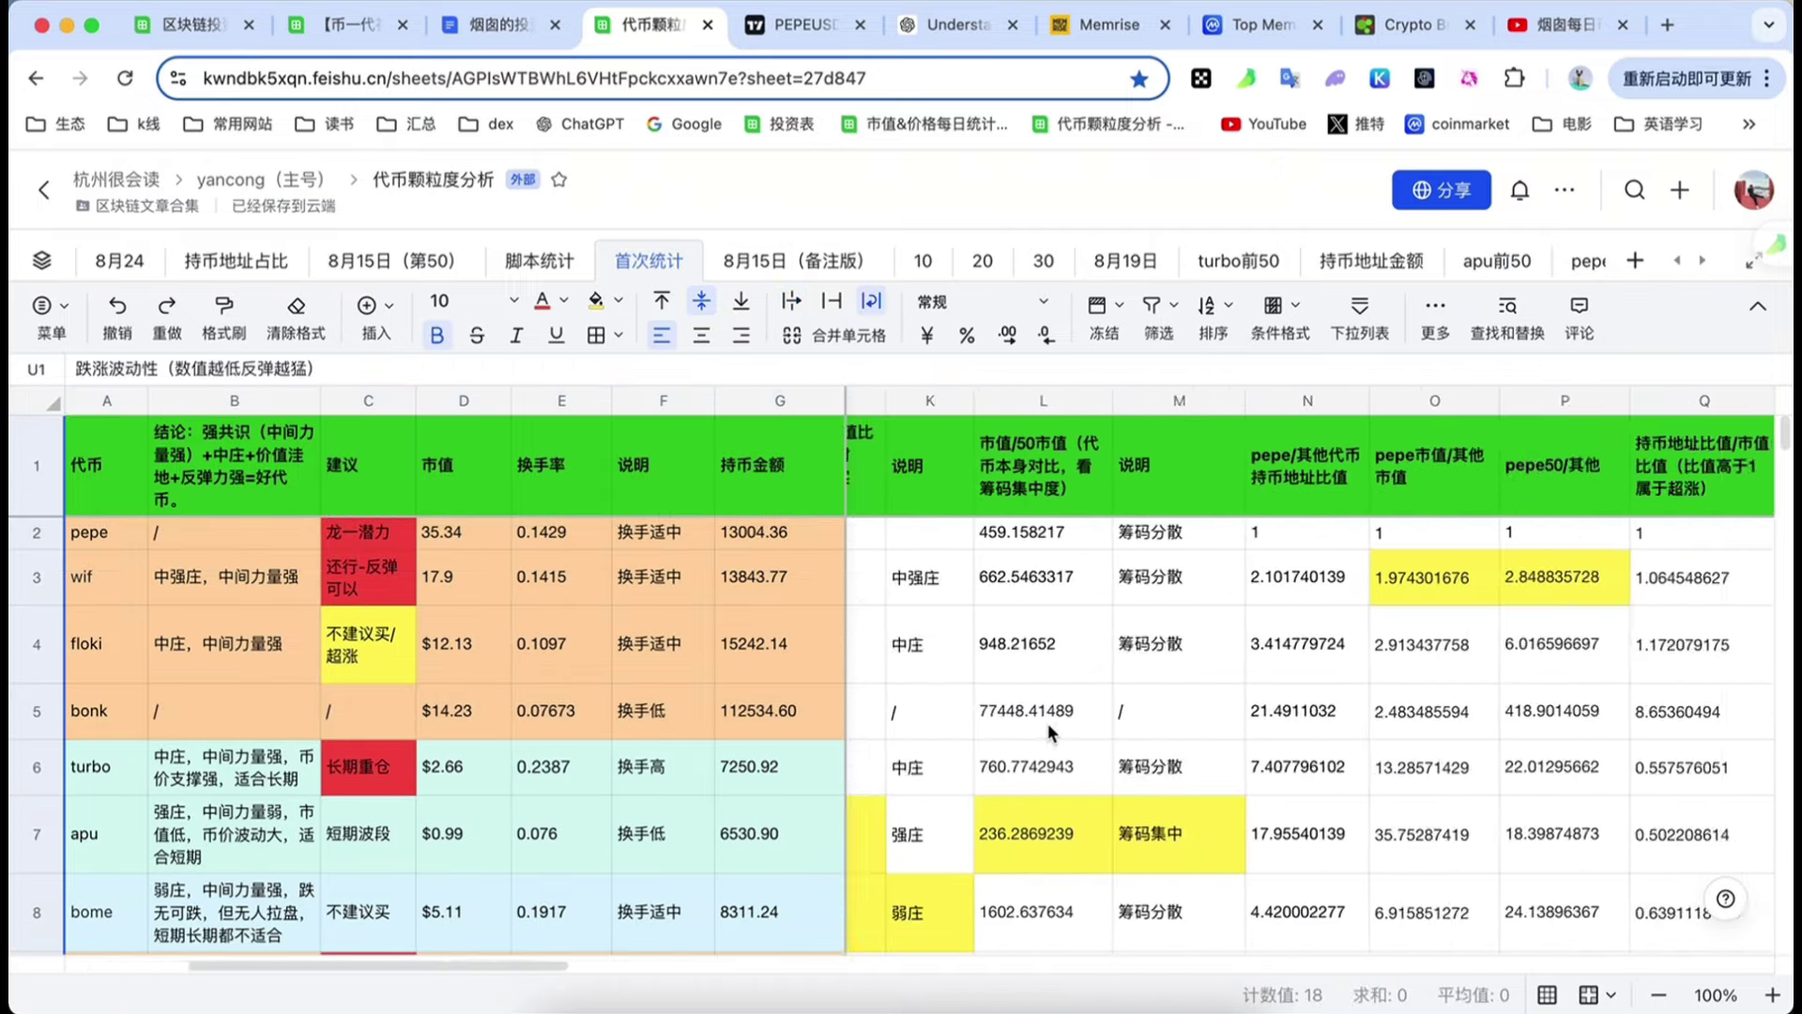
scroll(1047, 723, "left", 2)
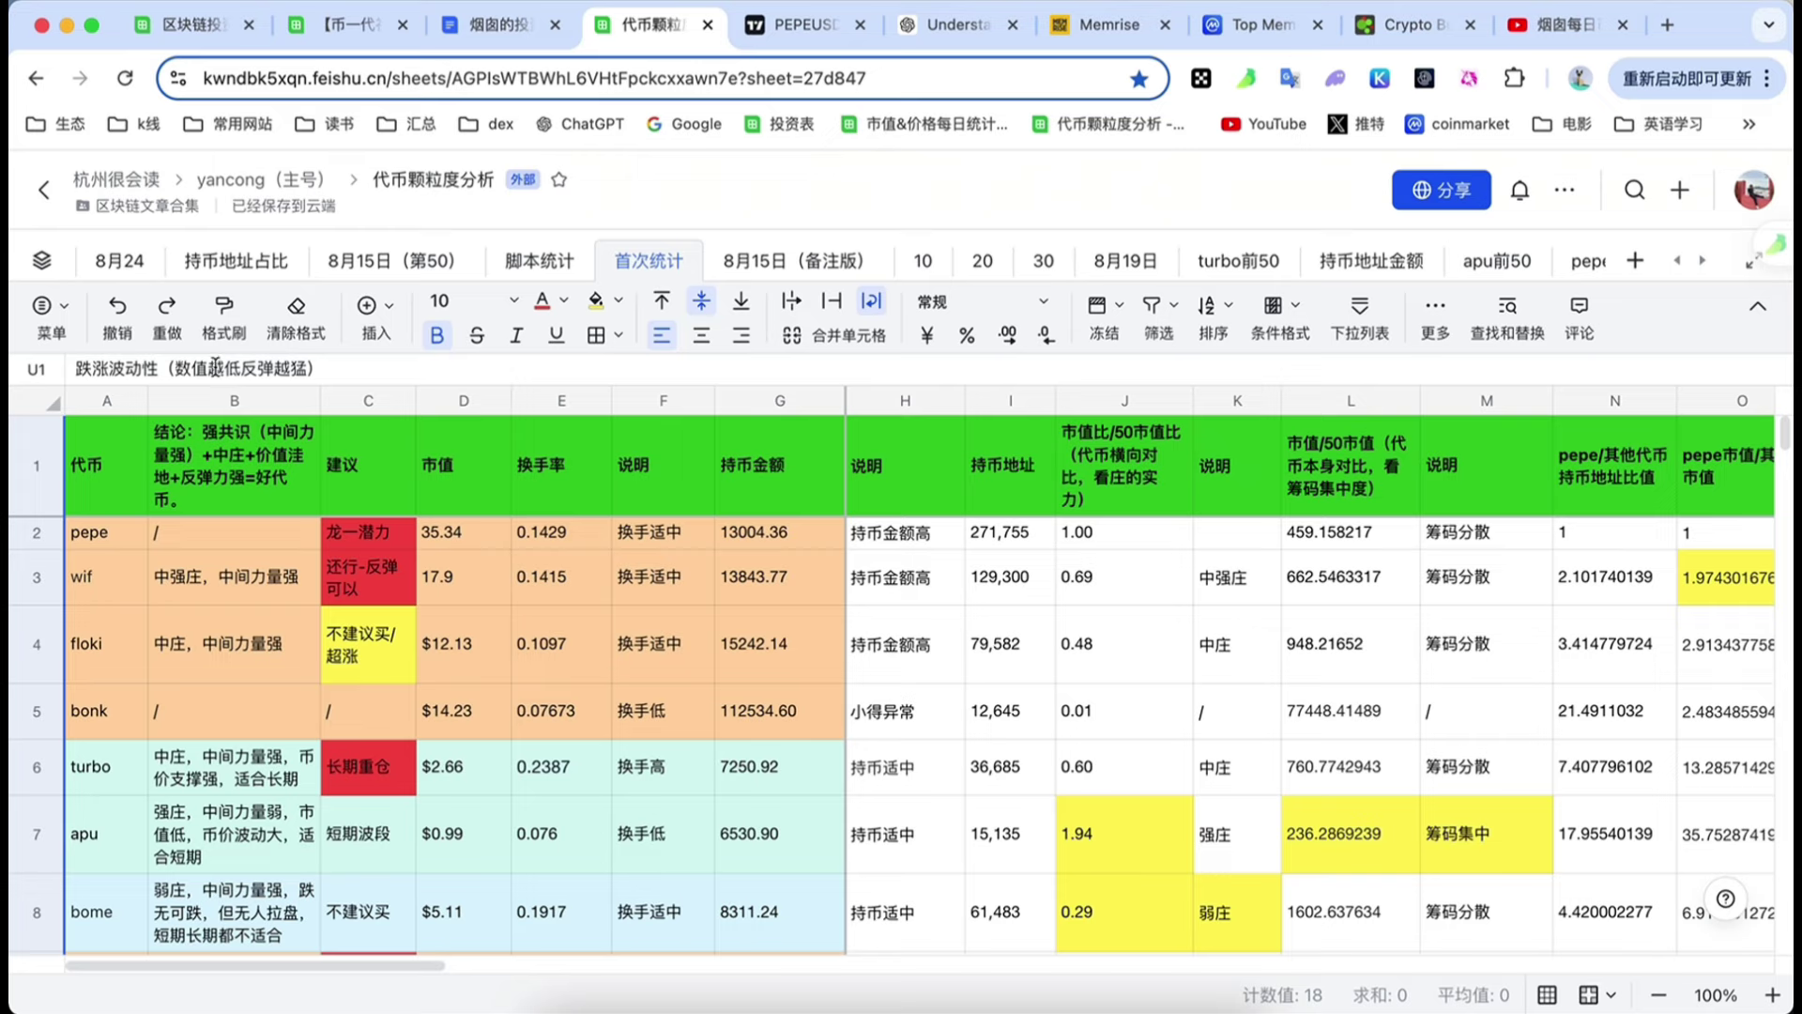
- Reopen the 8月24 sheet and look through its full token list down to brett
left_click(120, 260)
scroll(746, 650, "down", 3)
scroll(746, 651, "down", 1)
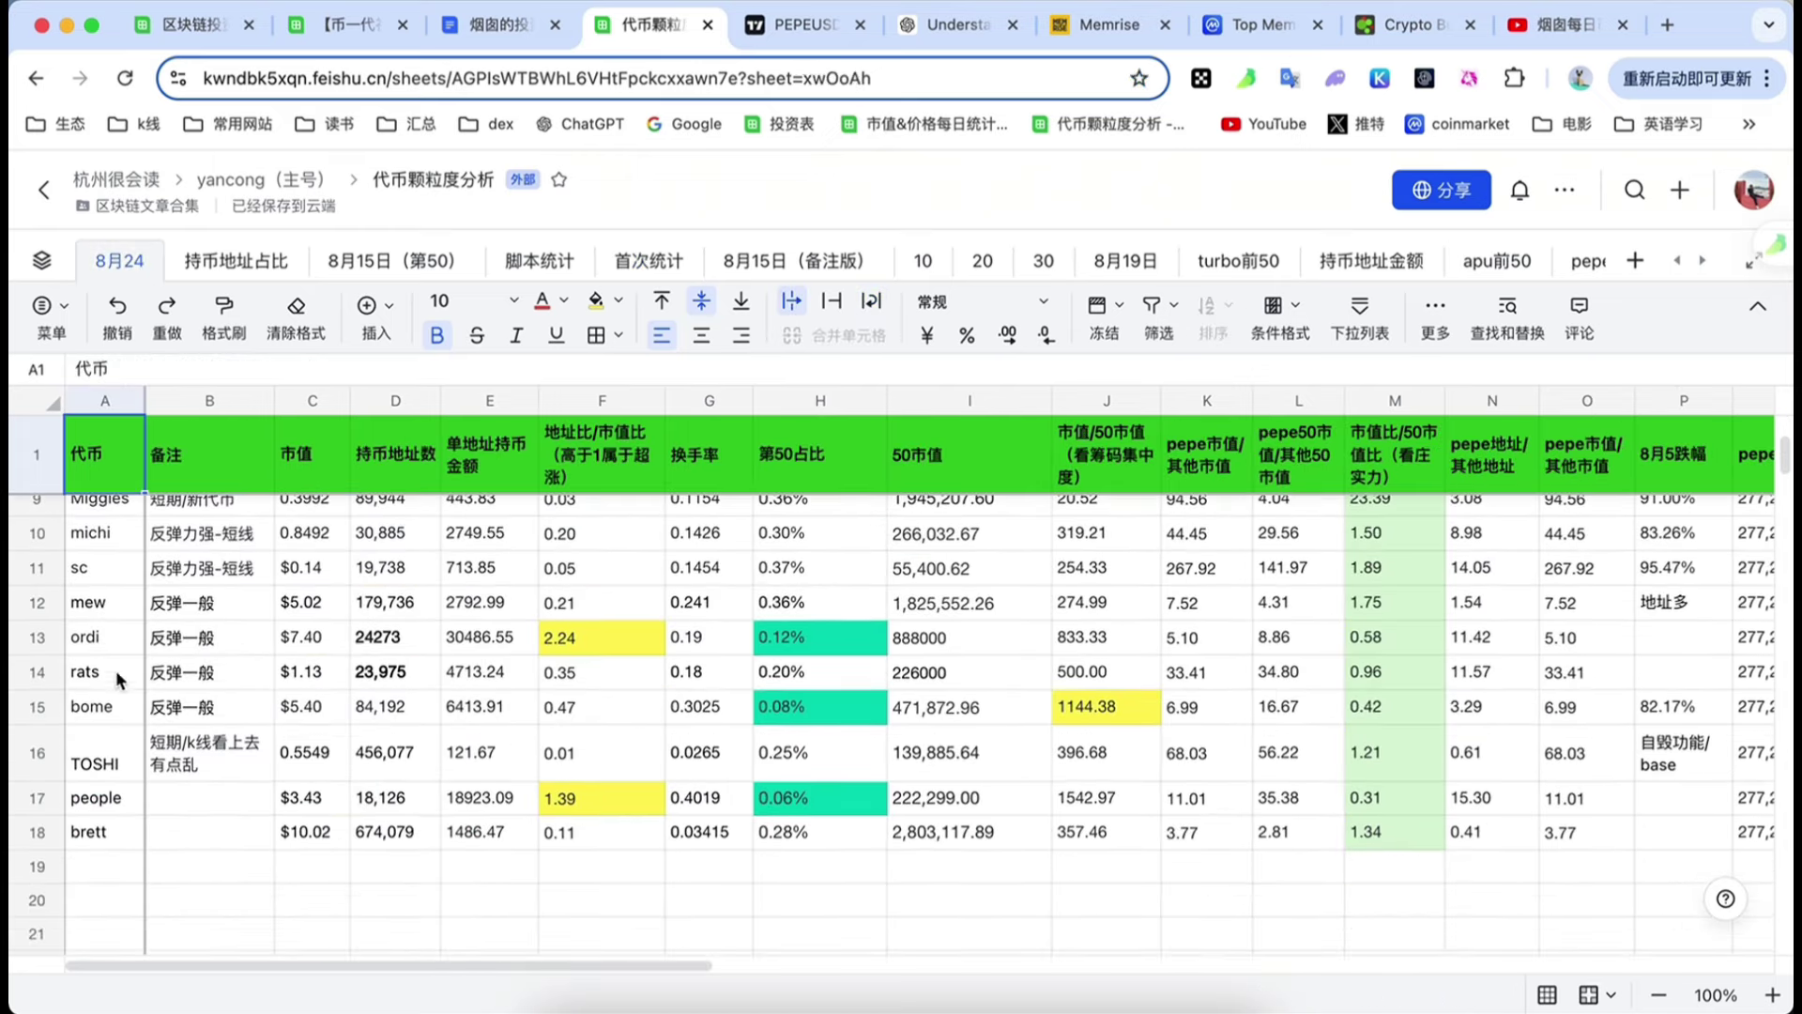
scroll(150, 774, "up", 5)
scroll(164, 750, "down", 3)
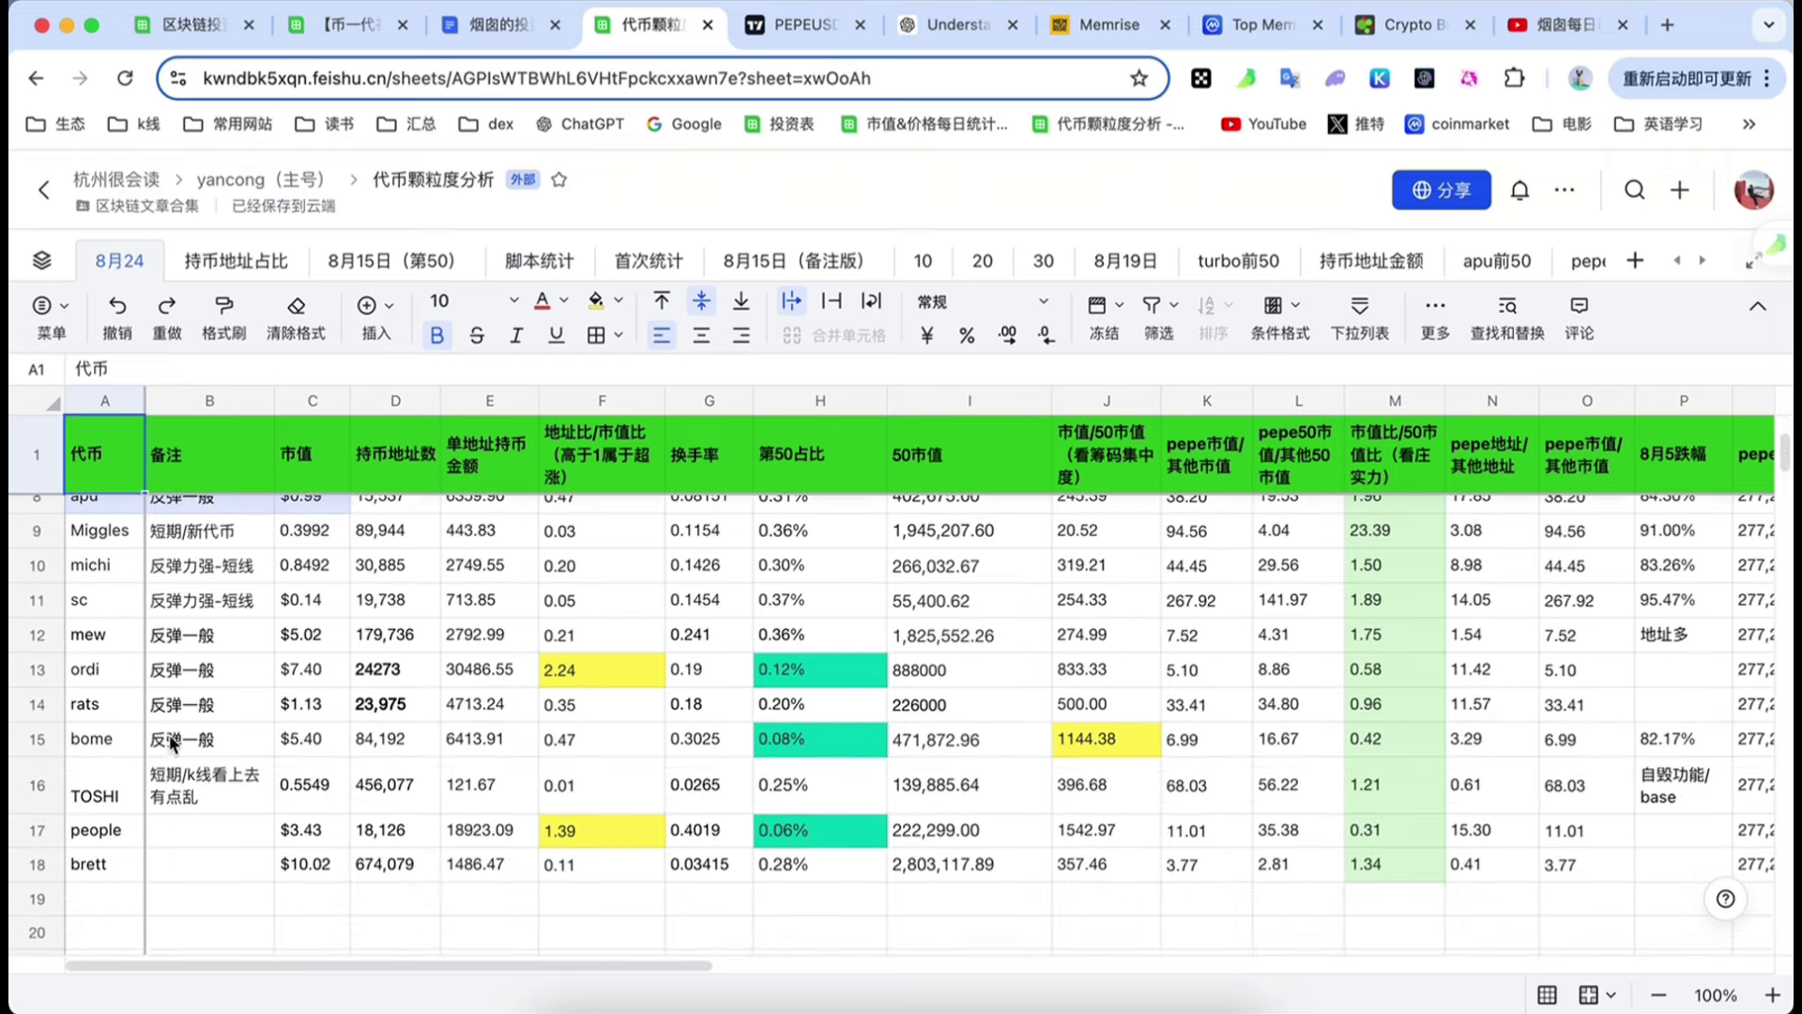
scroll(323, 694, "up", 3)
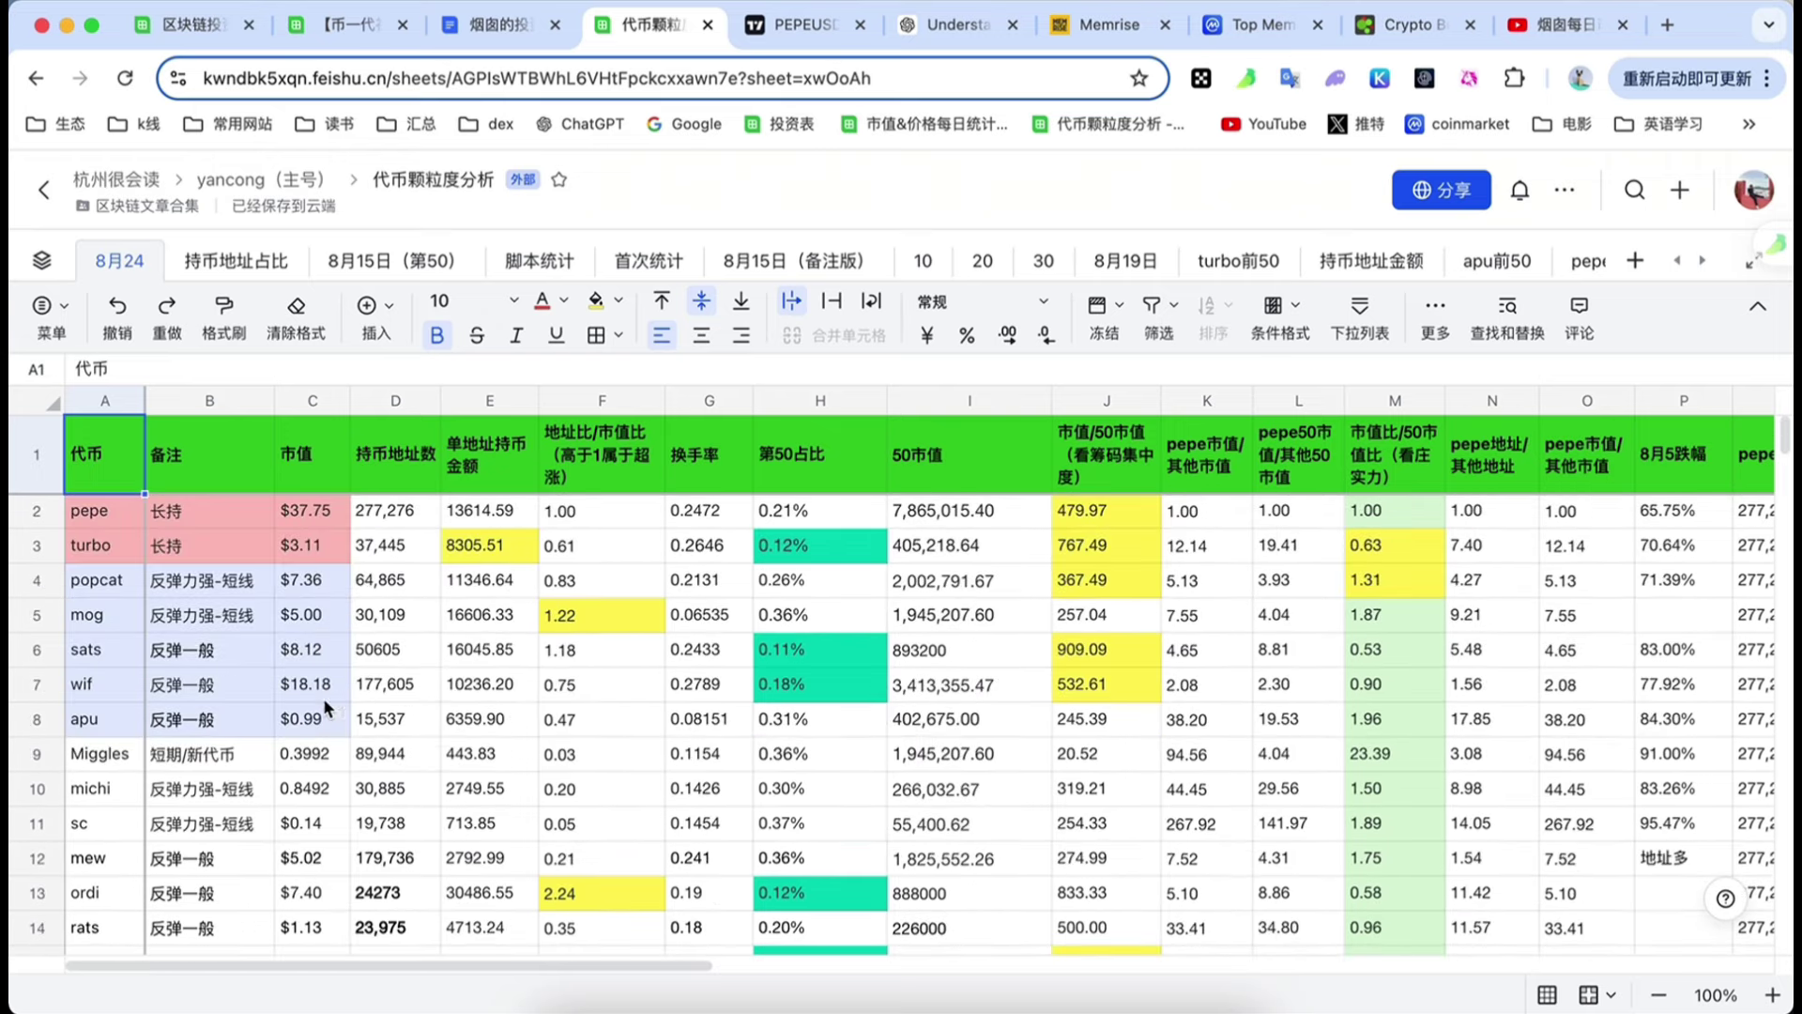
- Highlight the 代币 column of the 8月24 sheet and look over the listed tokens
scroll(477, 689, "right", 3)
scroll(436, 690, "left", 3)
left_click(95, 411)
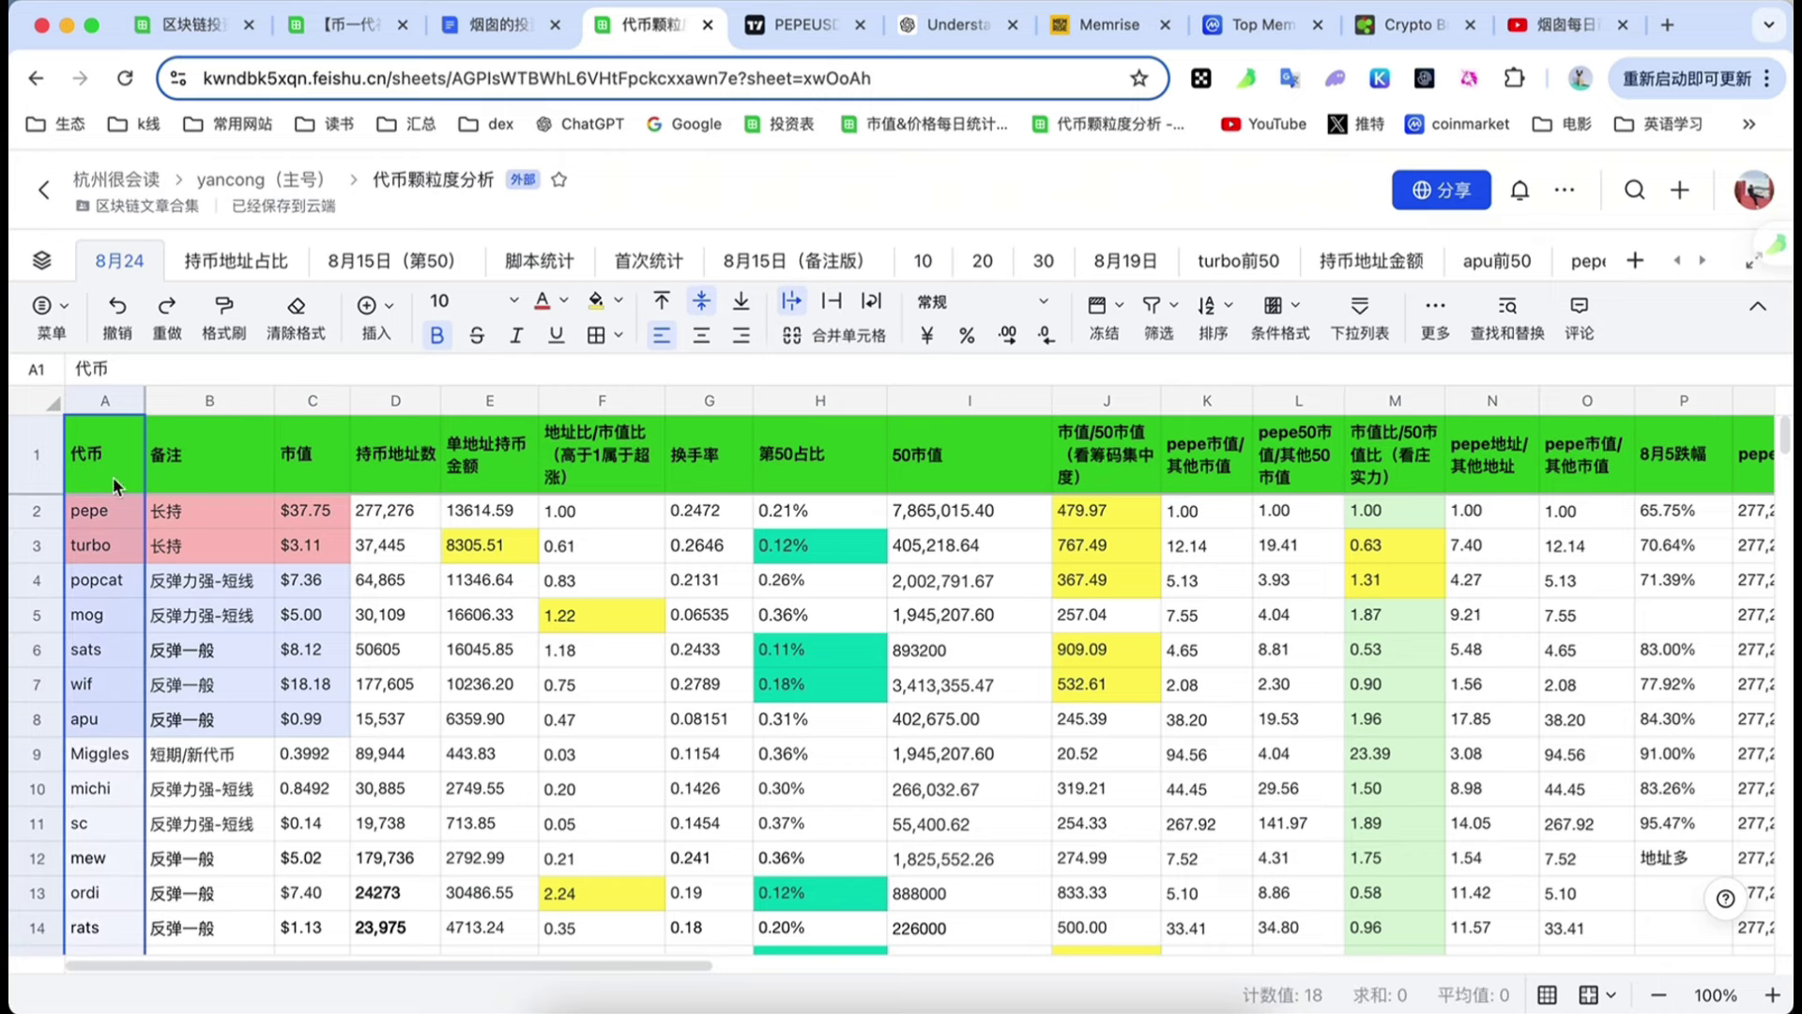
scroll(100, 702, "down", 3)
scroll(83, 685, "up", 3)
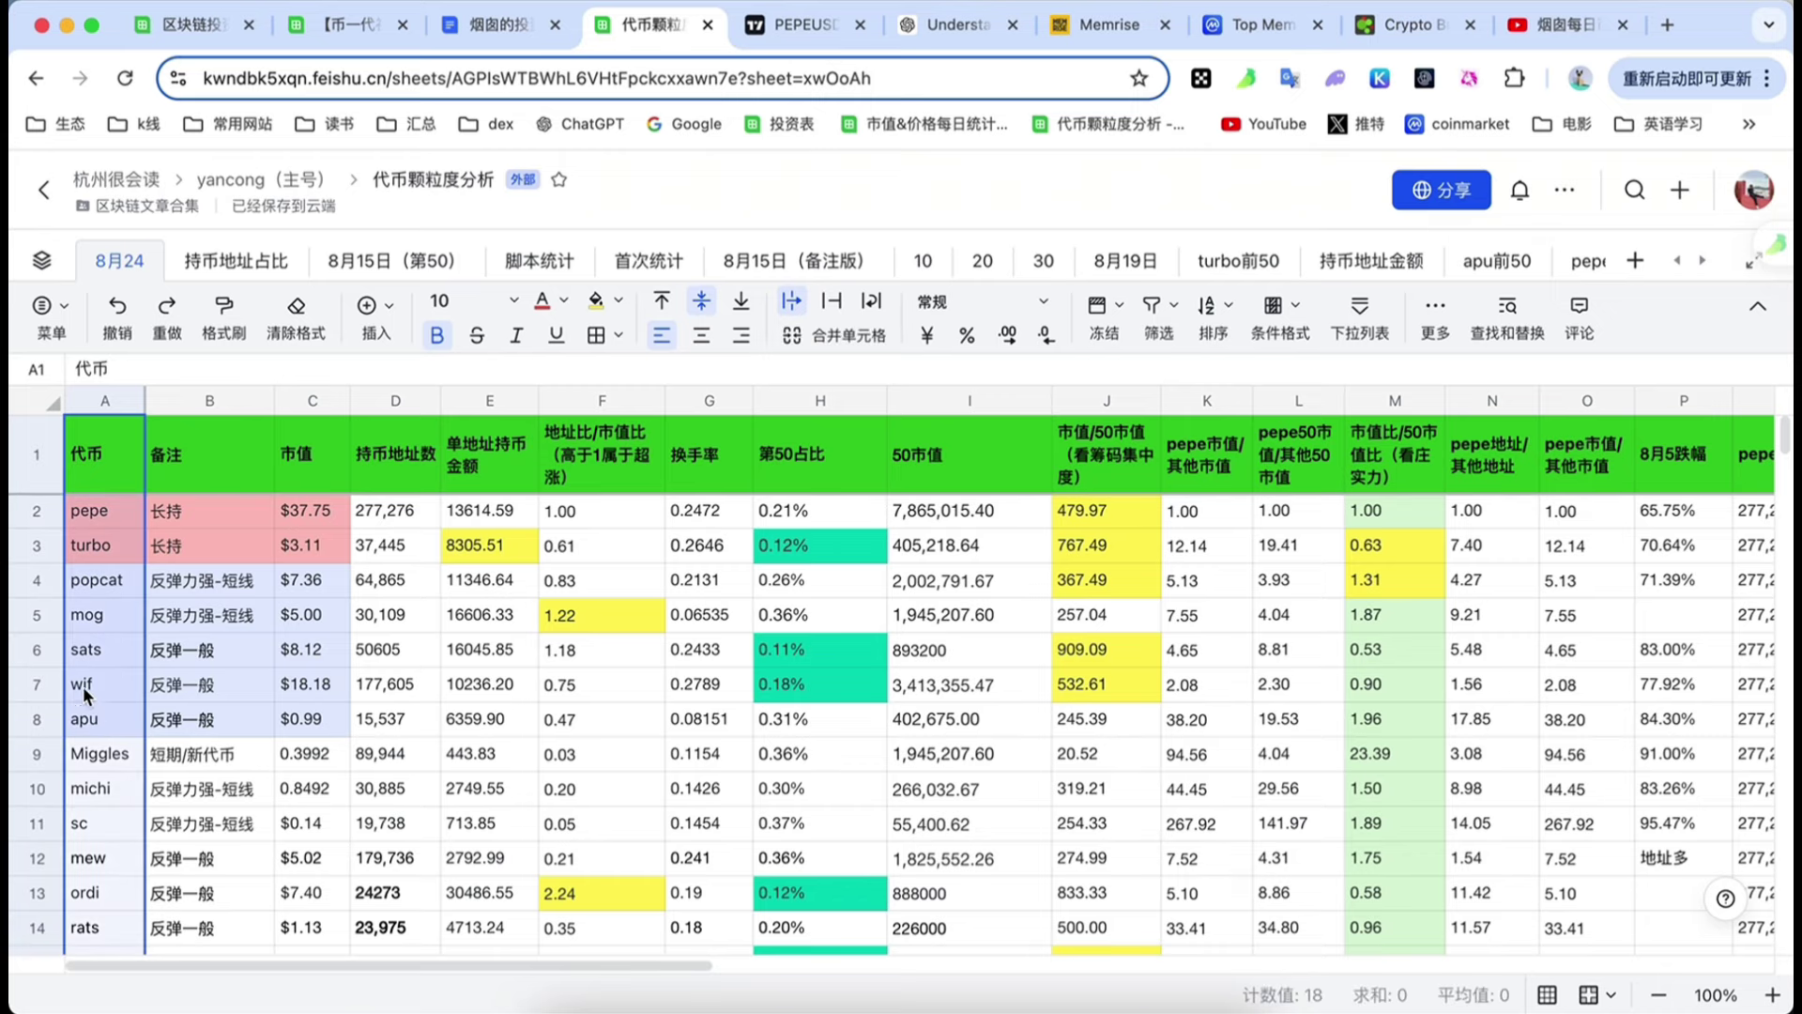
- Go through the tokens in the 代币 column one by one from pepe to Miggles
left_click(87, 550)
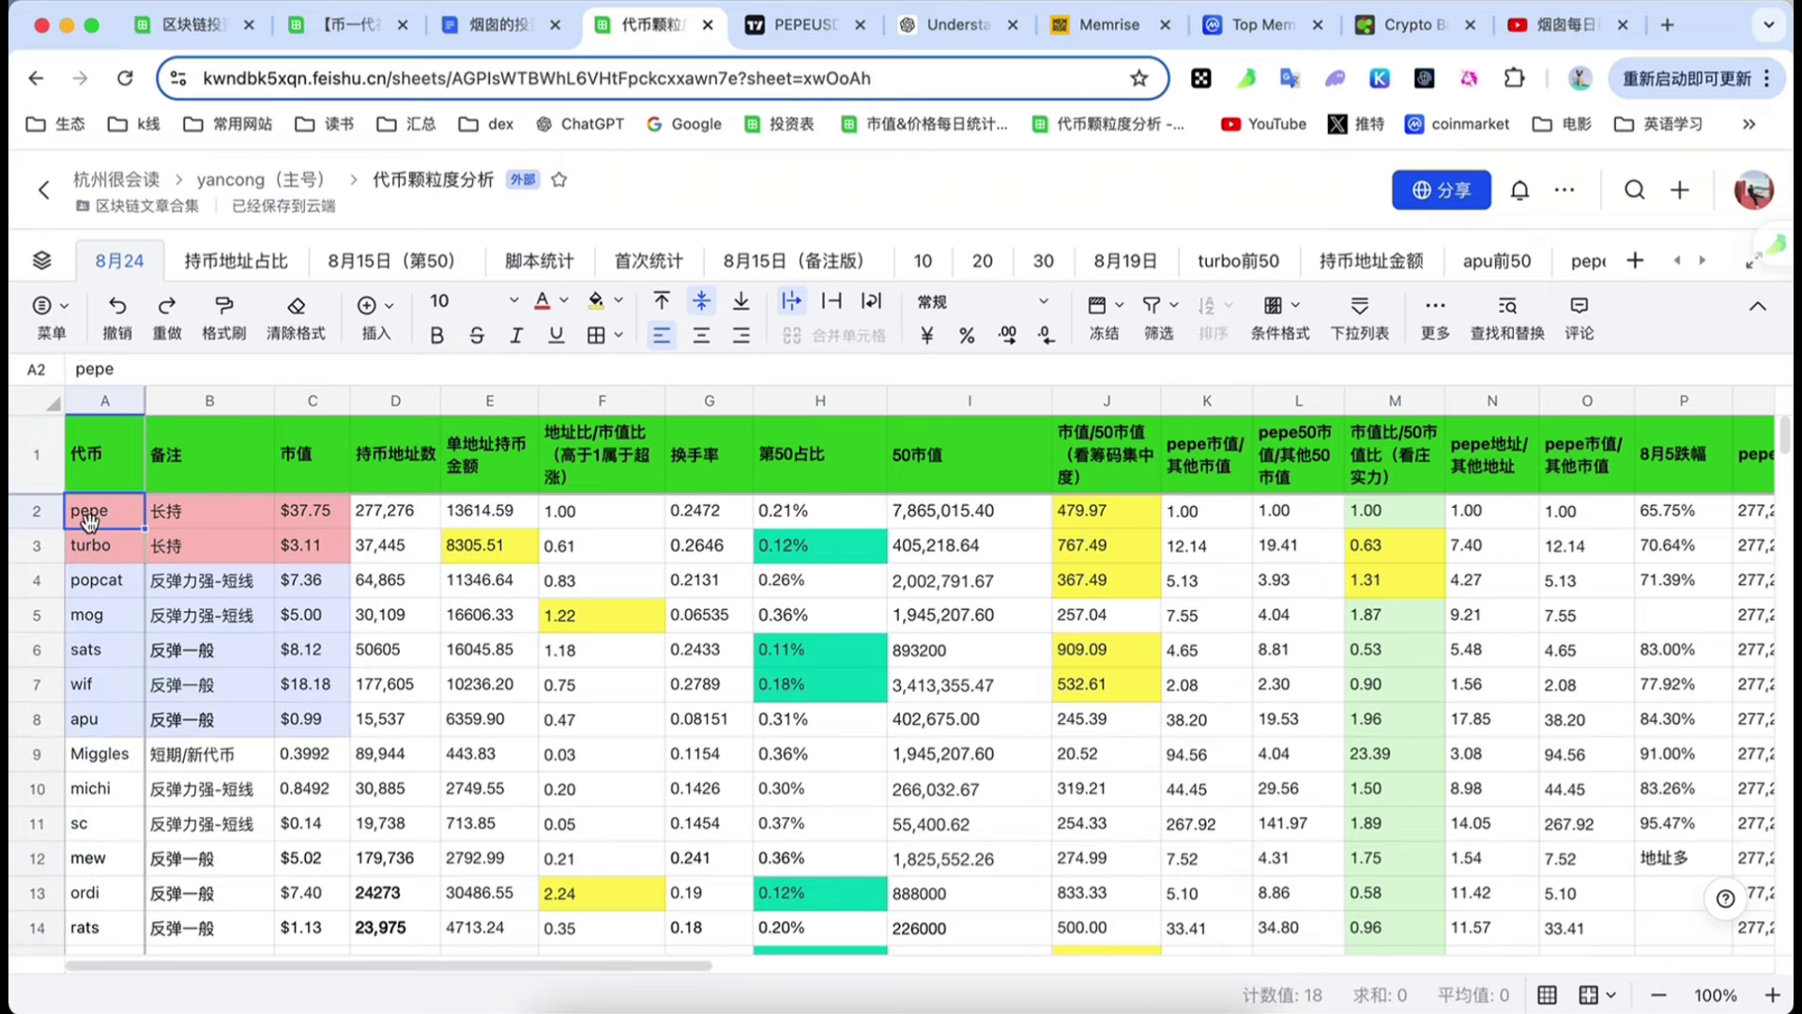
left_click(94, 586)
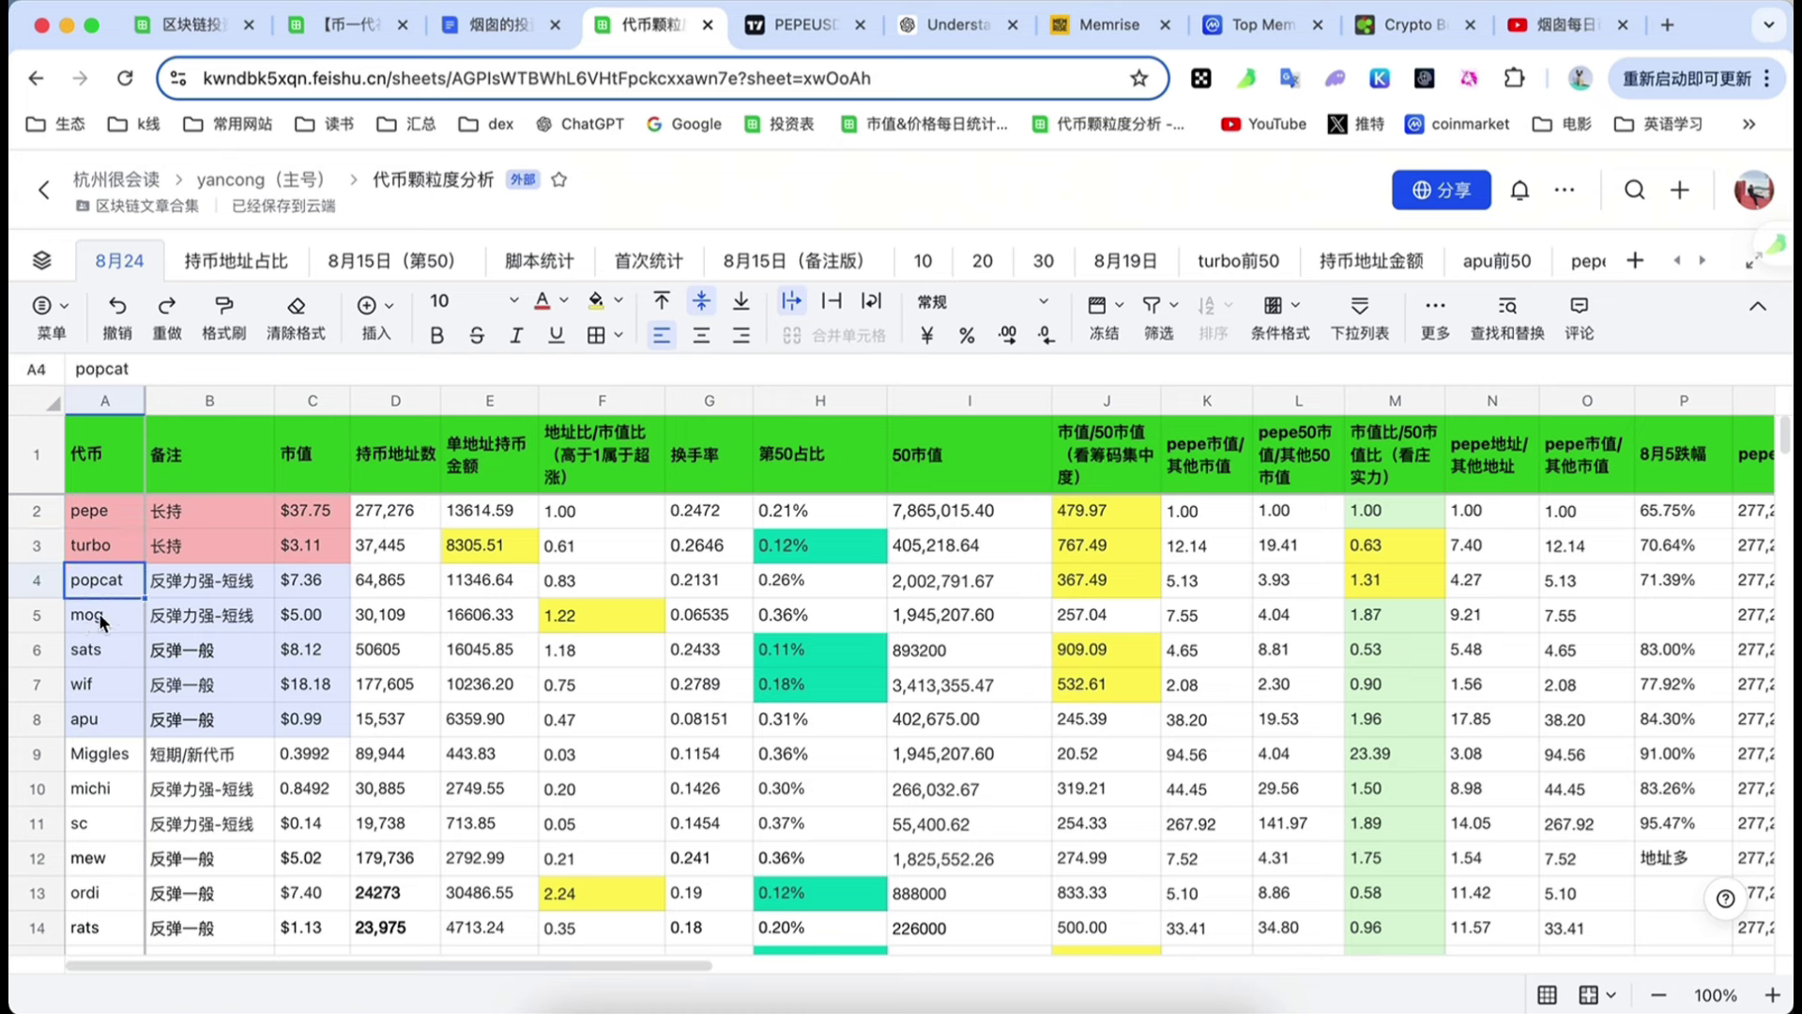
left_click(110, 608)
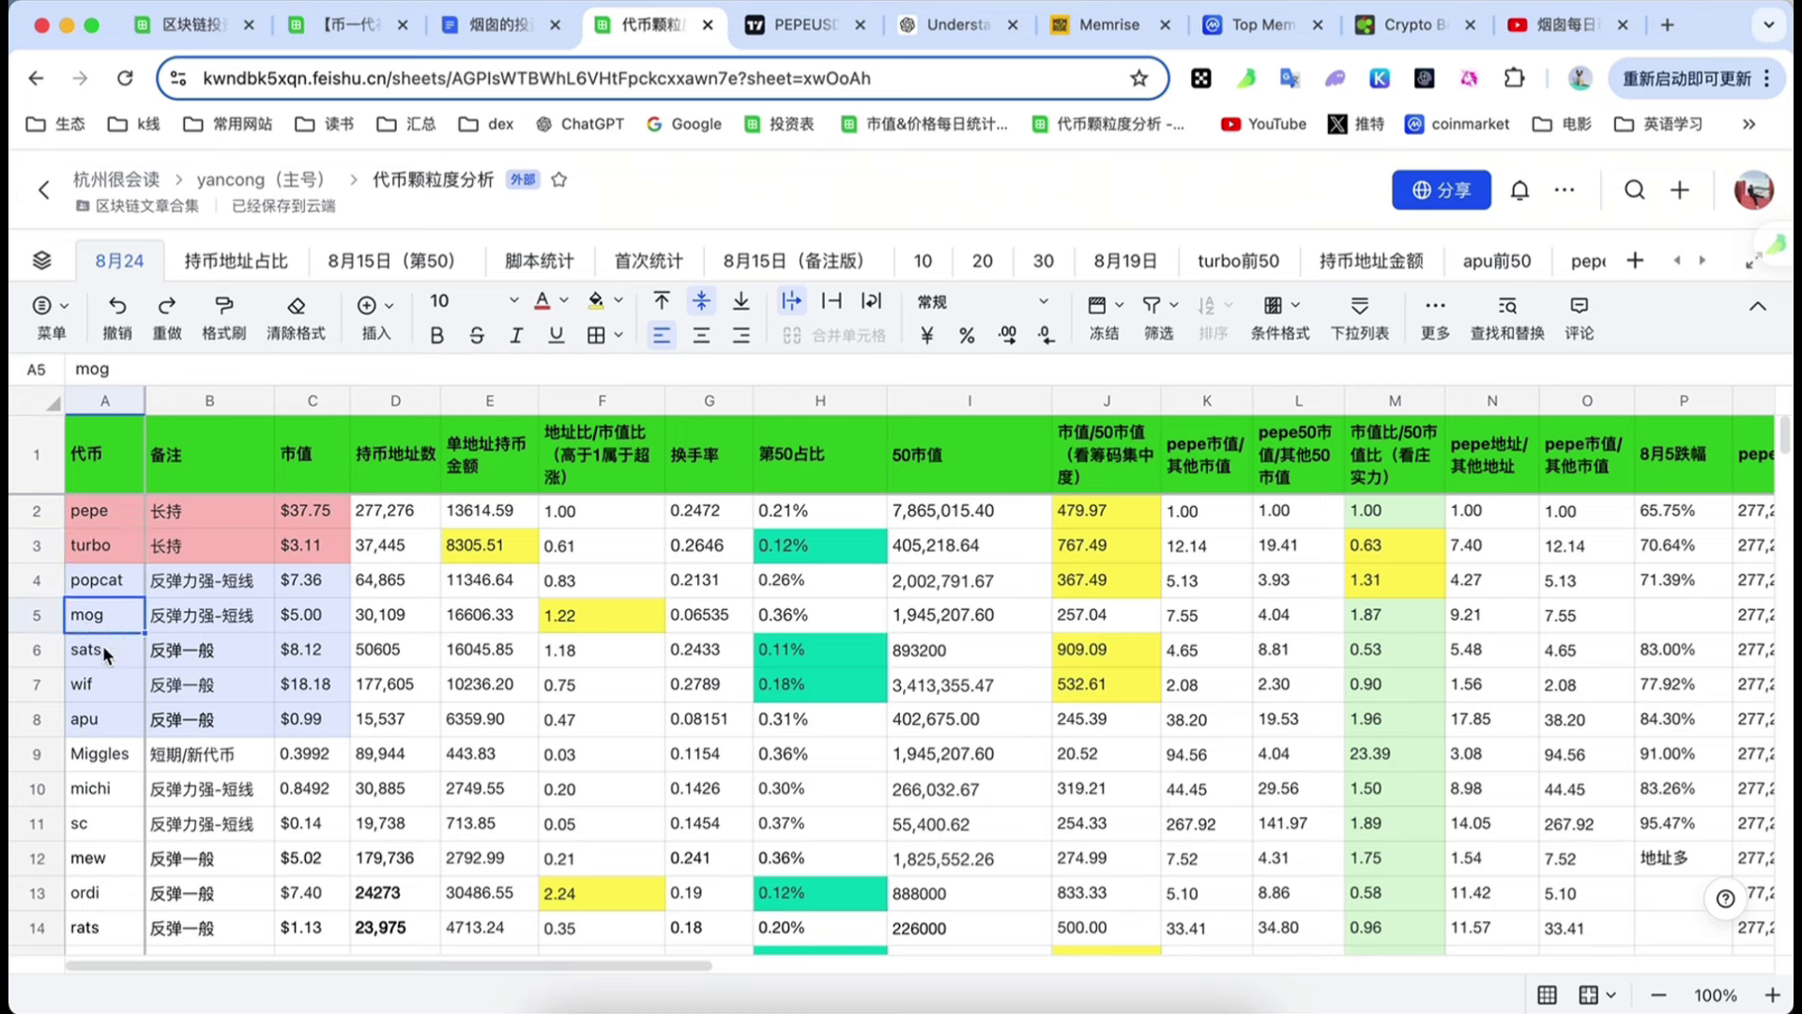
left_click(103, 645)
left_click(103, 687)
left_click(98, 719)
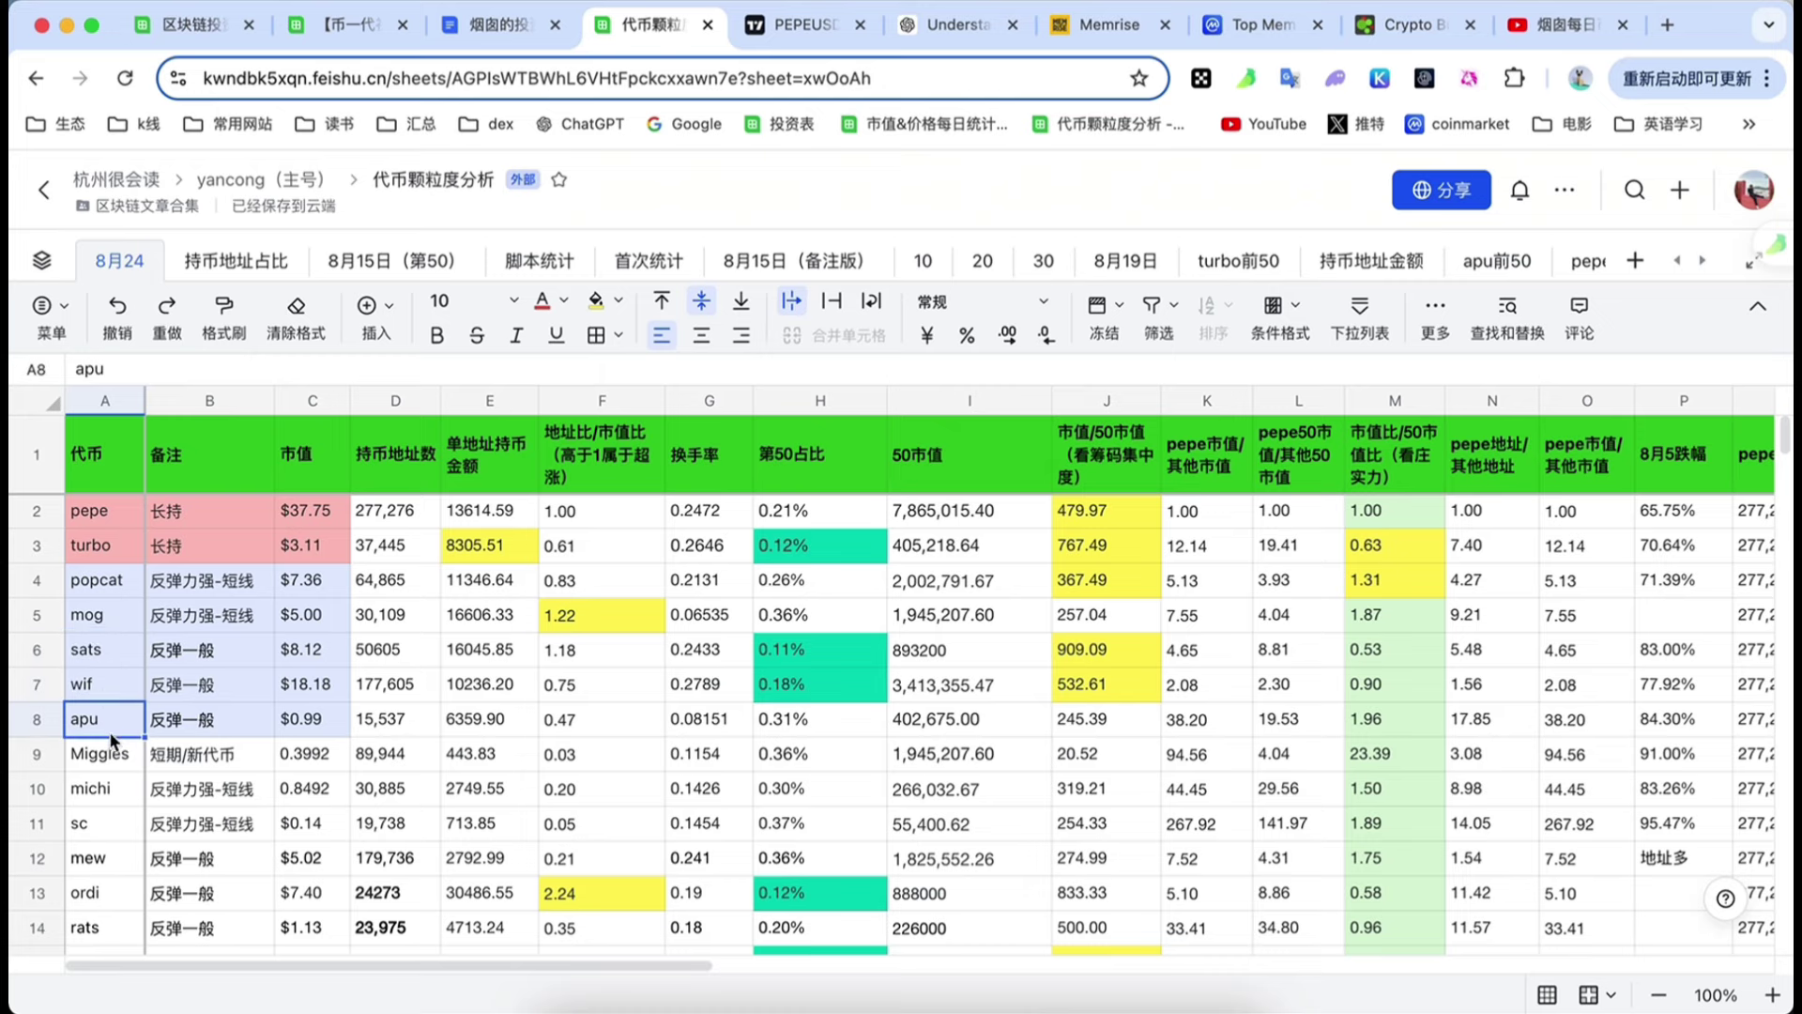
left_click(94, 753)
- Continue through the 代币 column from michi through mew and ordi to rats
scroll(89, 730, "down", 1)
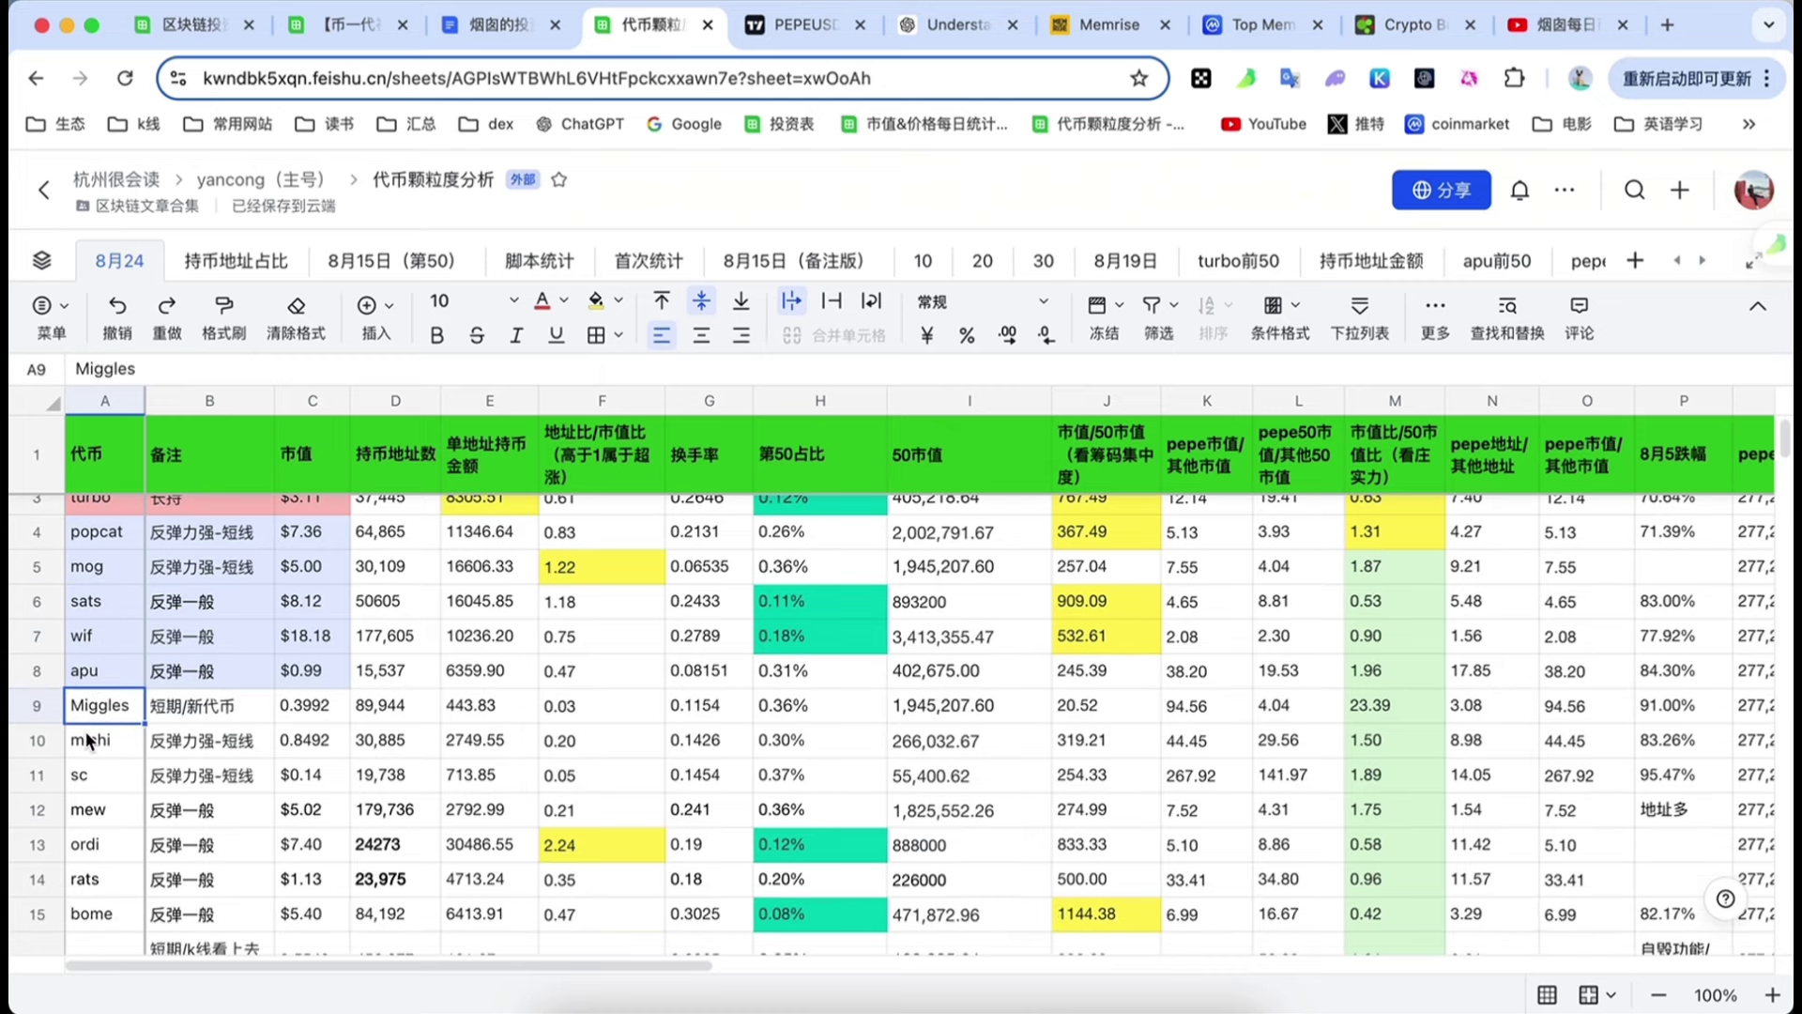
scroll(89, 741, "down", 1)
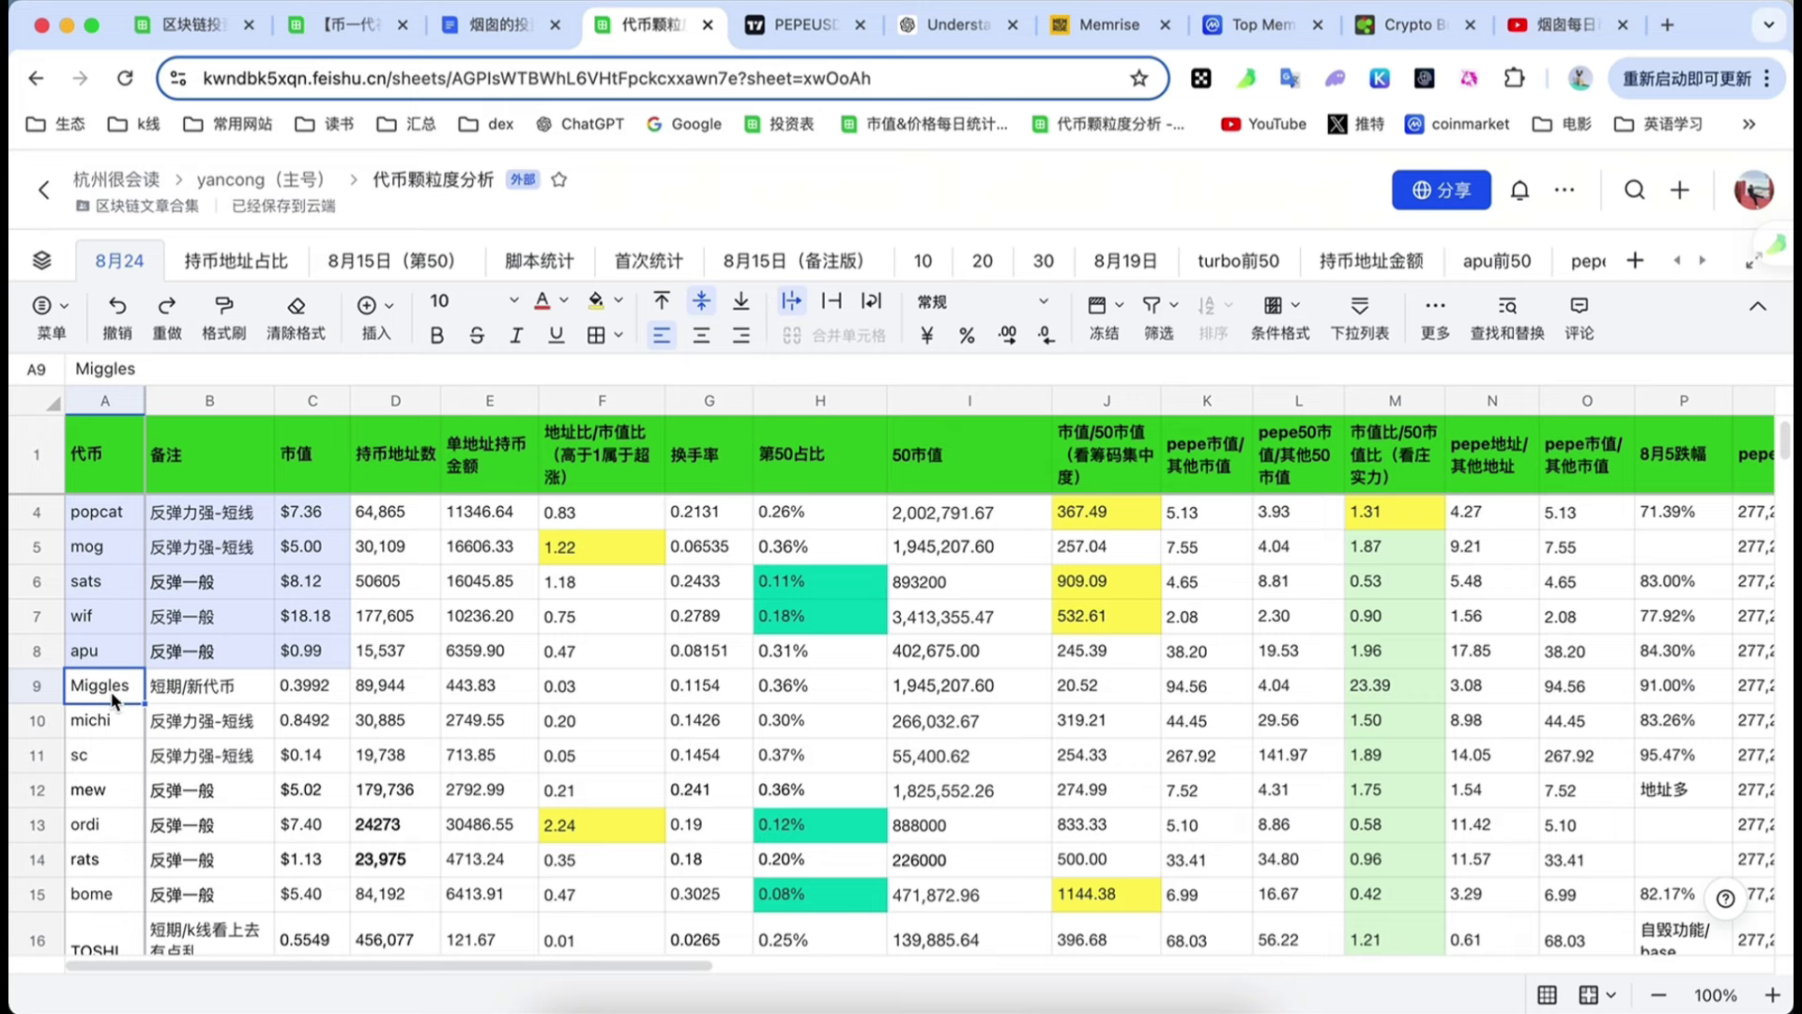
scroll(111, 690, "down", 1)
scroll(110, 700, "down", 1)
left_click(109, 707)
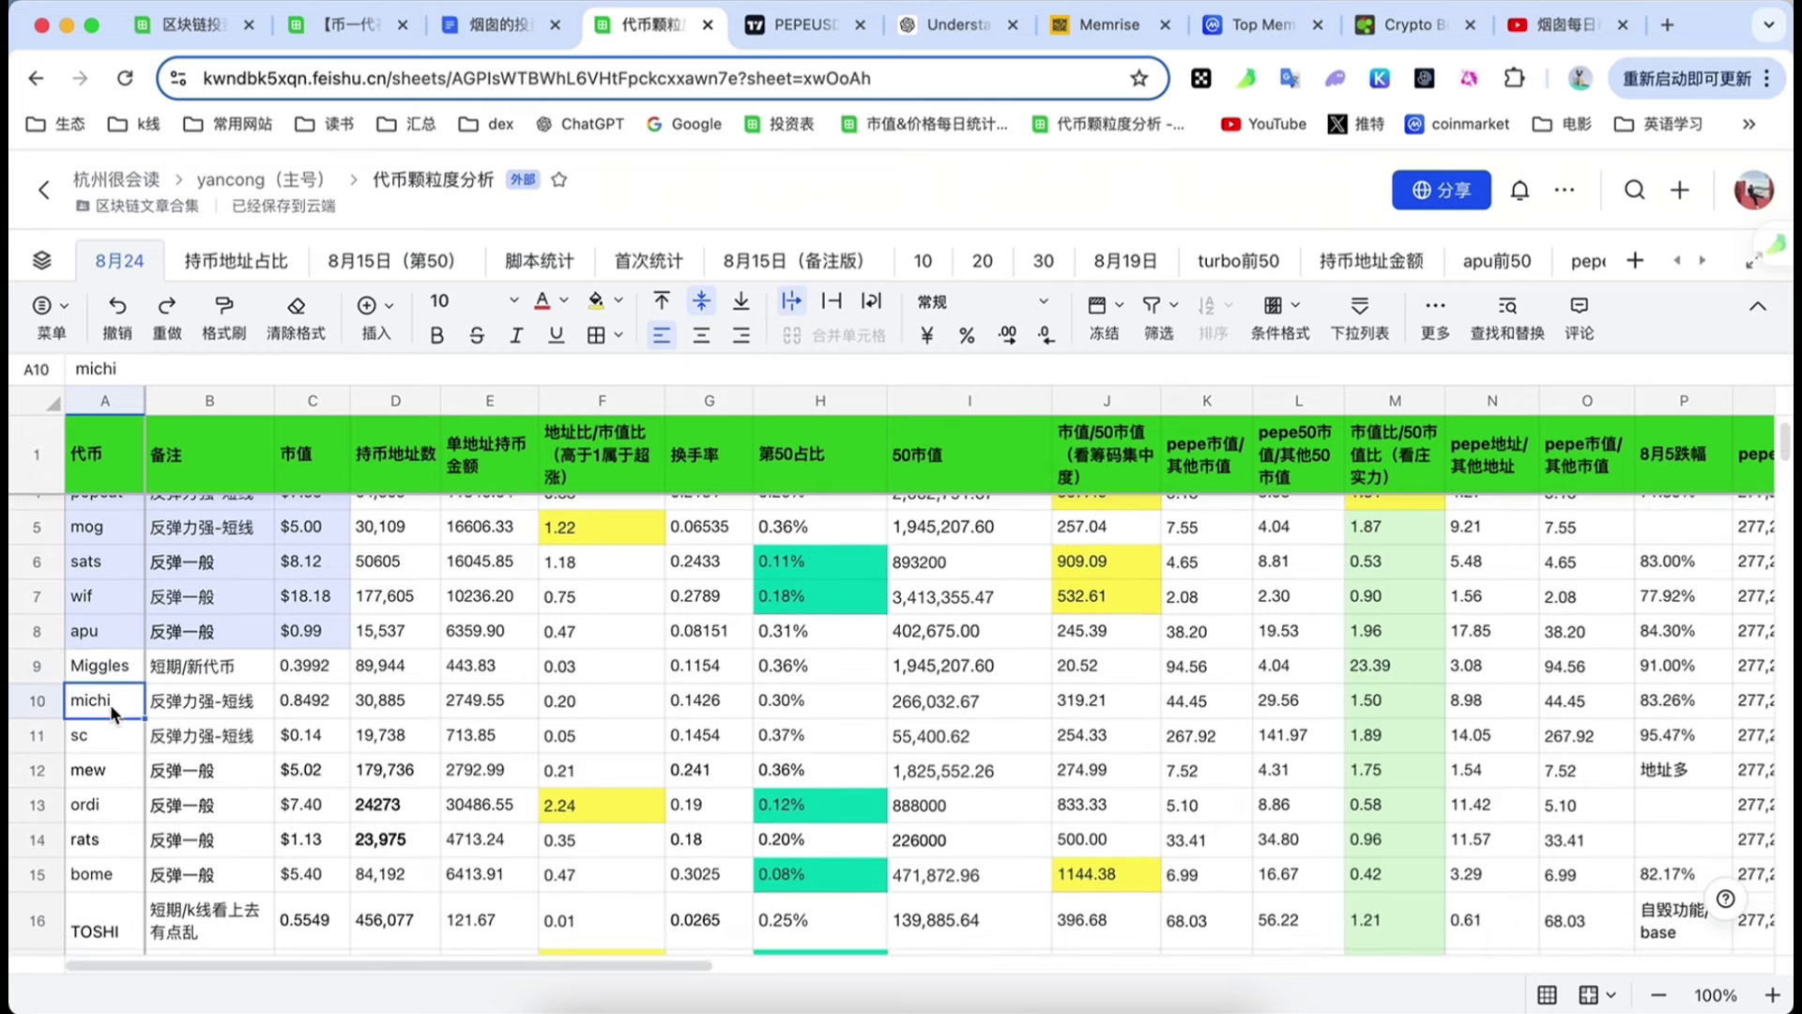
left_click(116, 729)
scroll(114, 724, "down", 3)
left_click(105, 718)
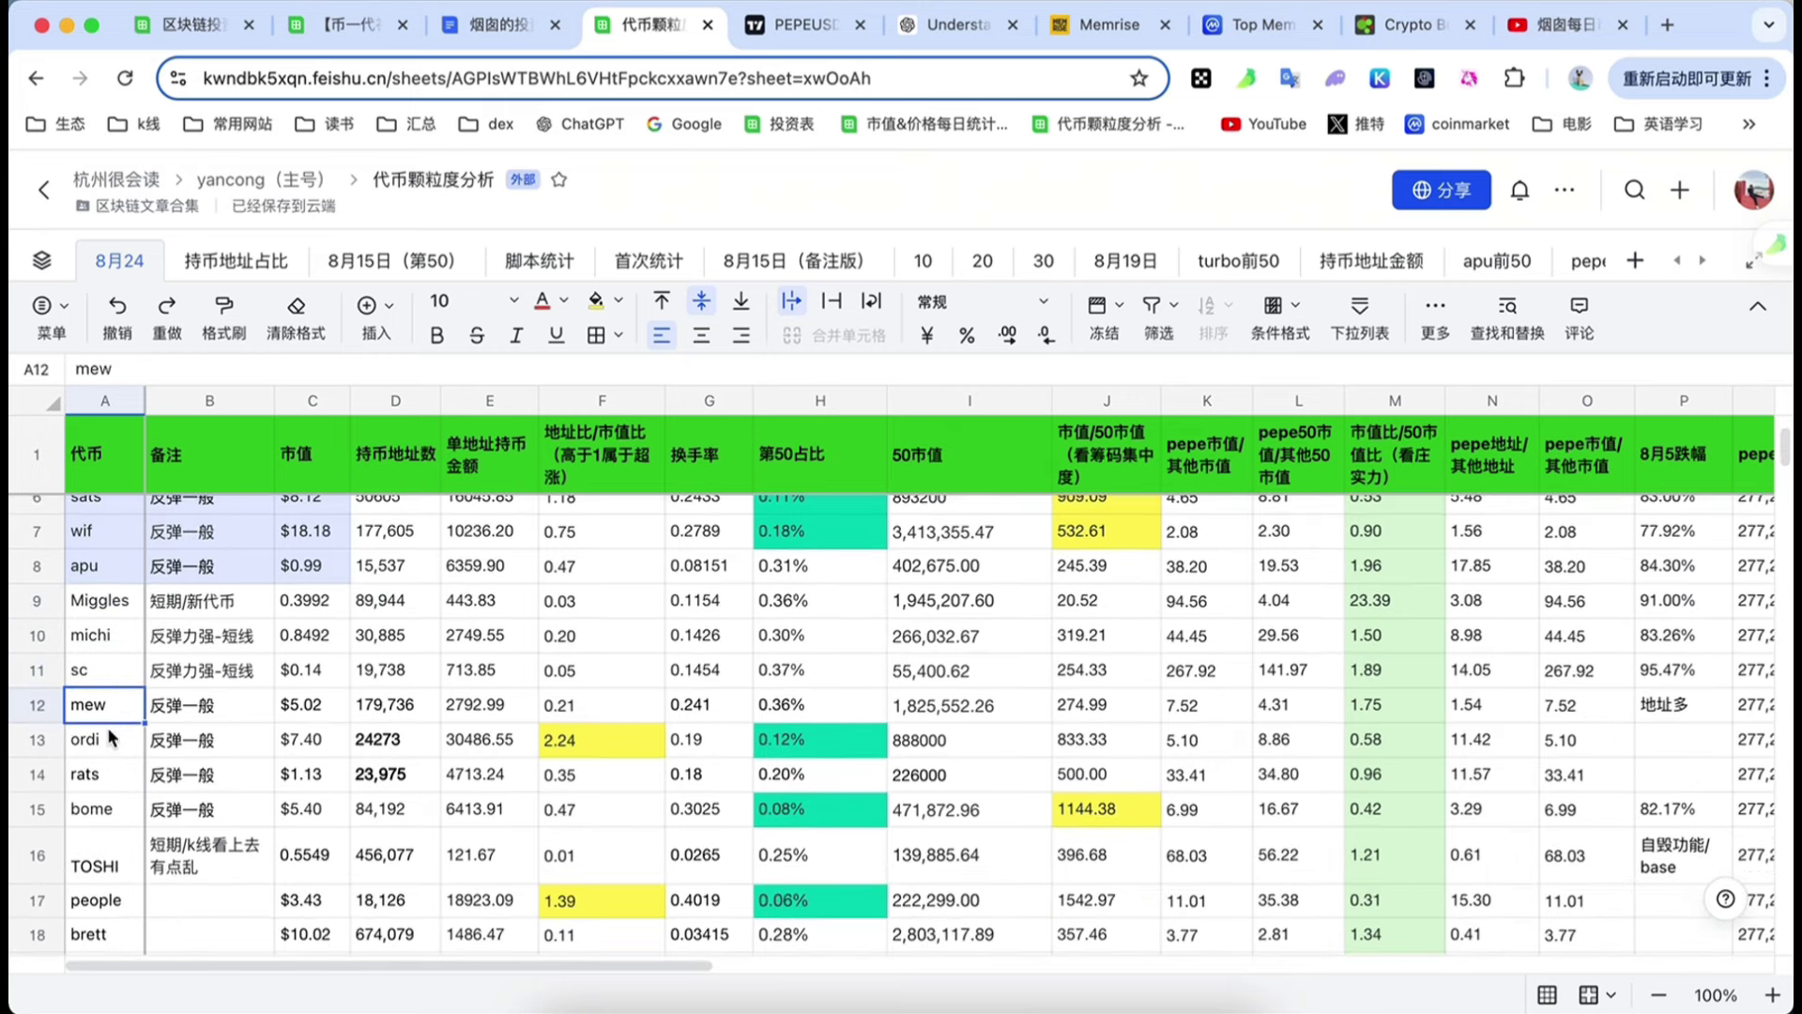
scroll(109, 732, "down", 1)
left_click(110, 726)
left_click(111, 758)
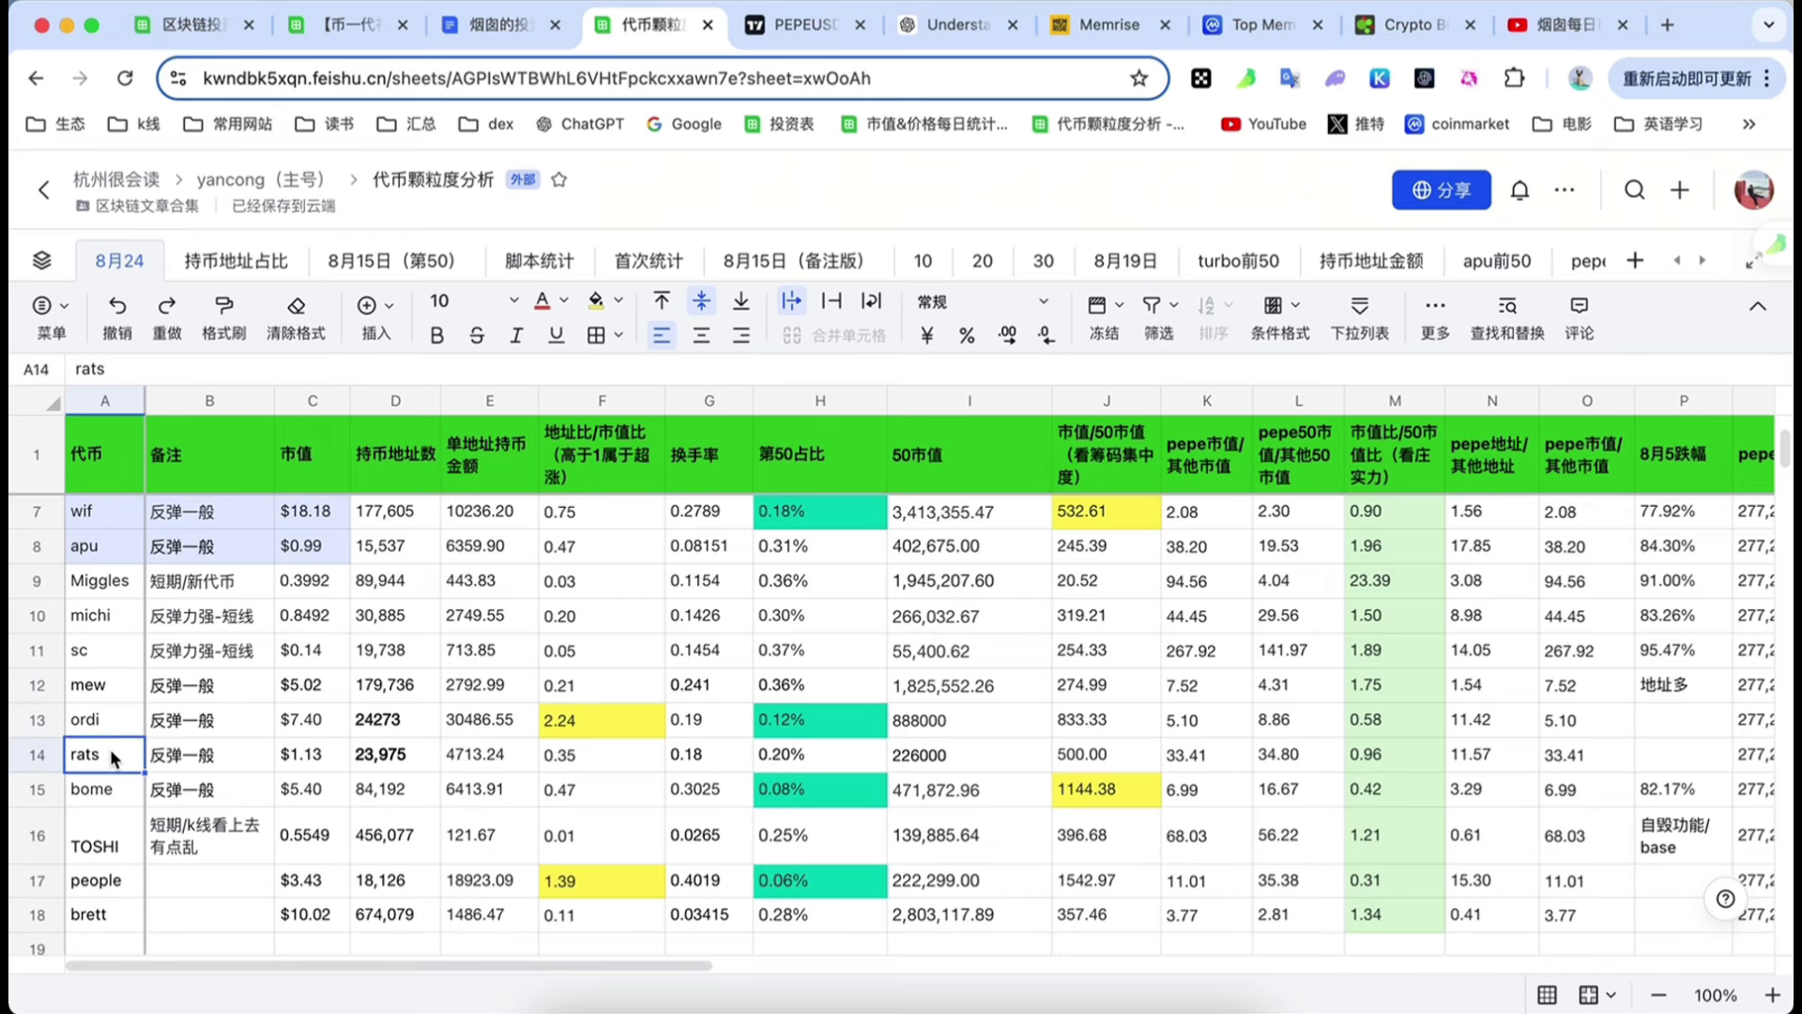
- Point out bome and TOSHI in the 代币 column and highlight the whole TOSHI row
scroll(109, 760, "down", 2)
left_click(109, 761)
scroll(109, 763, "down", 1)
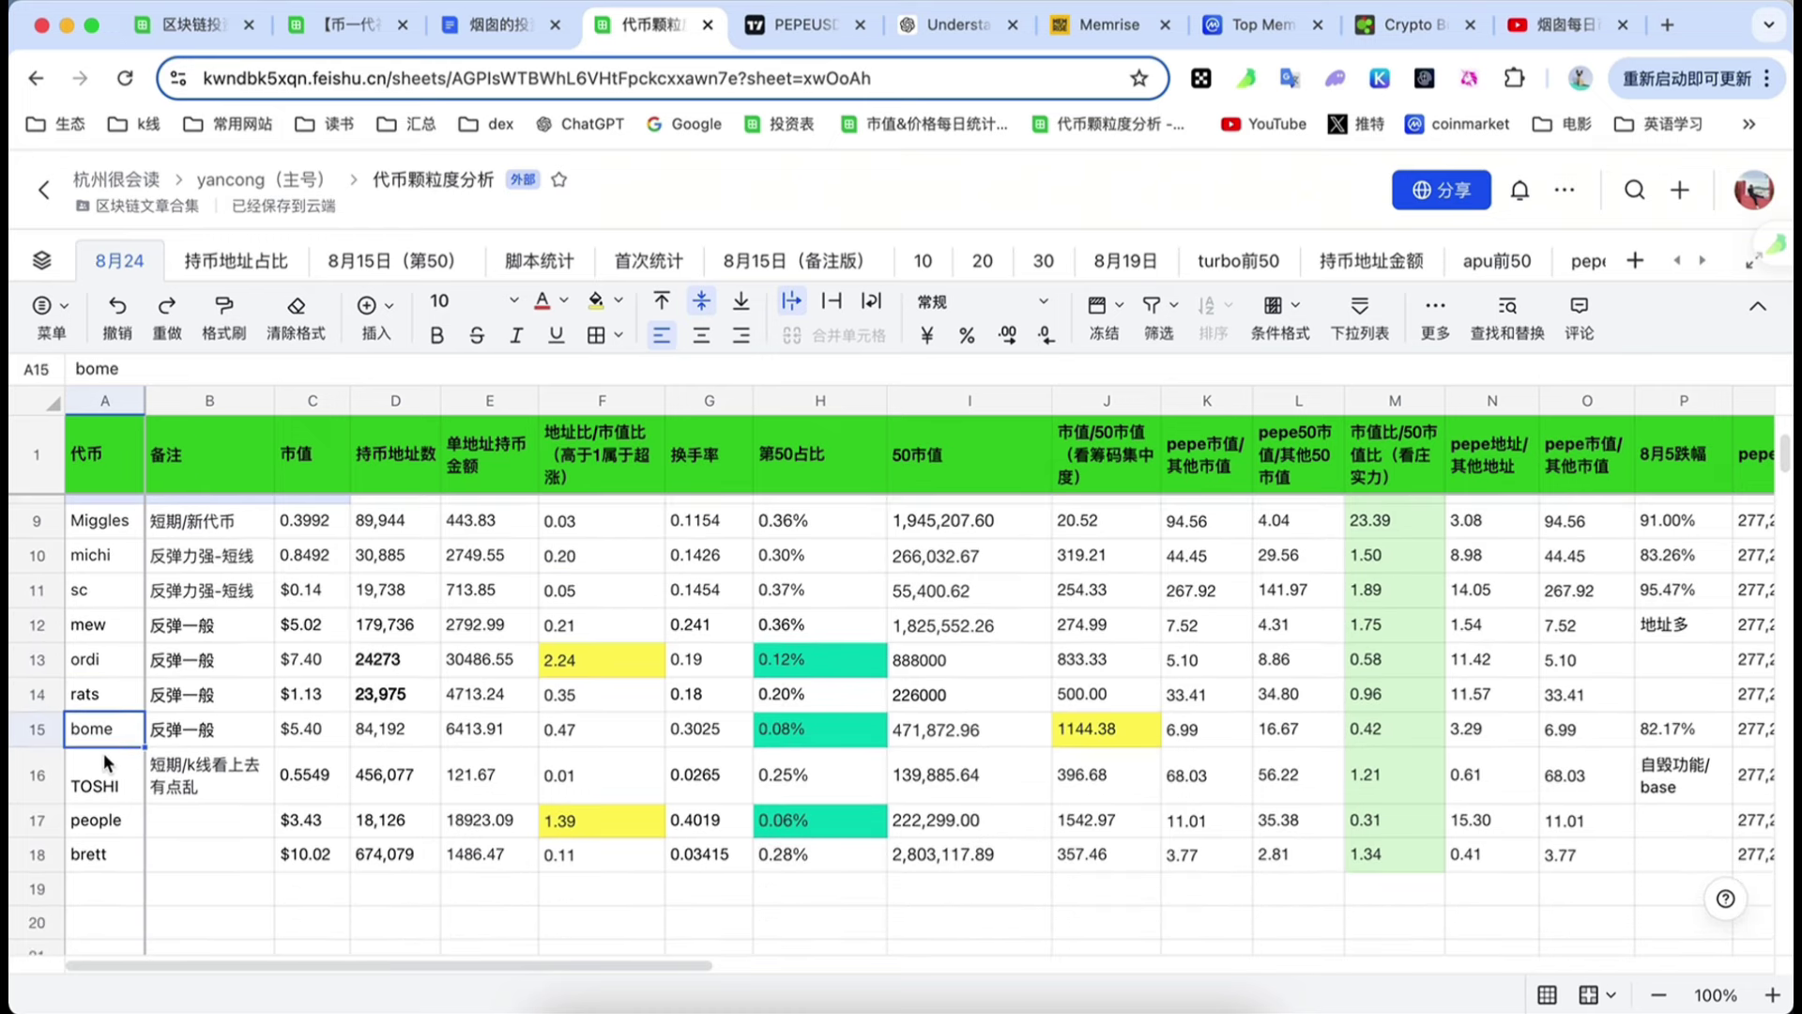
scroll(104, 753, "down", 1)
left_click(103, 752)
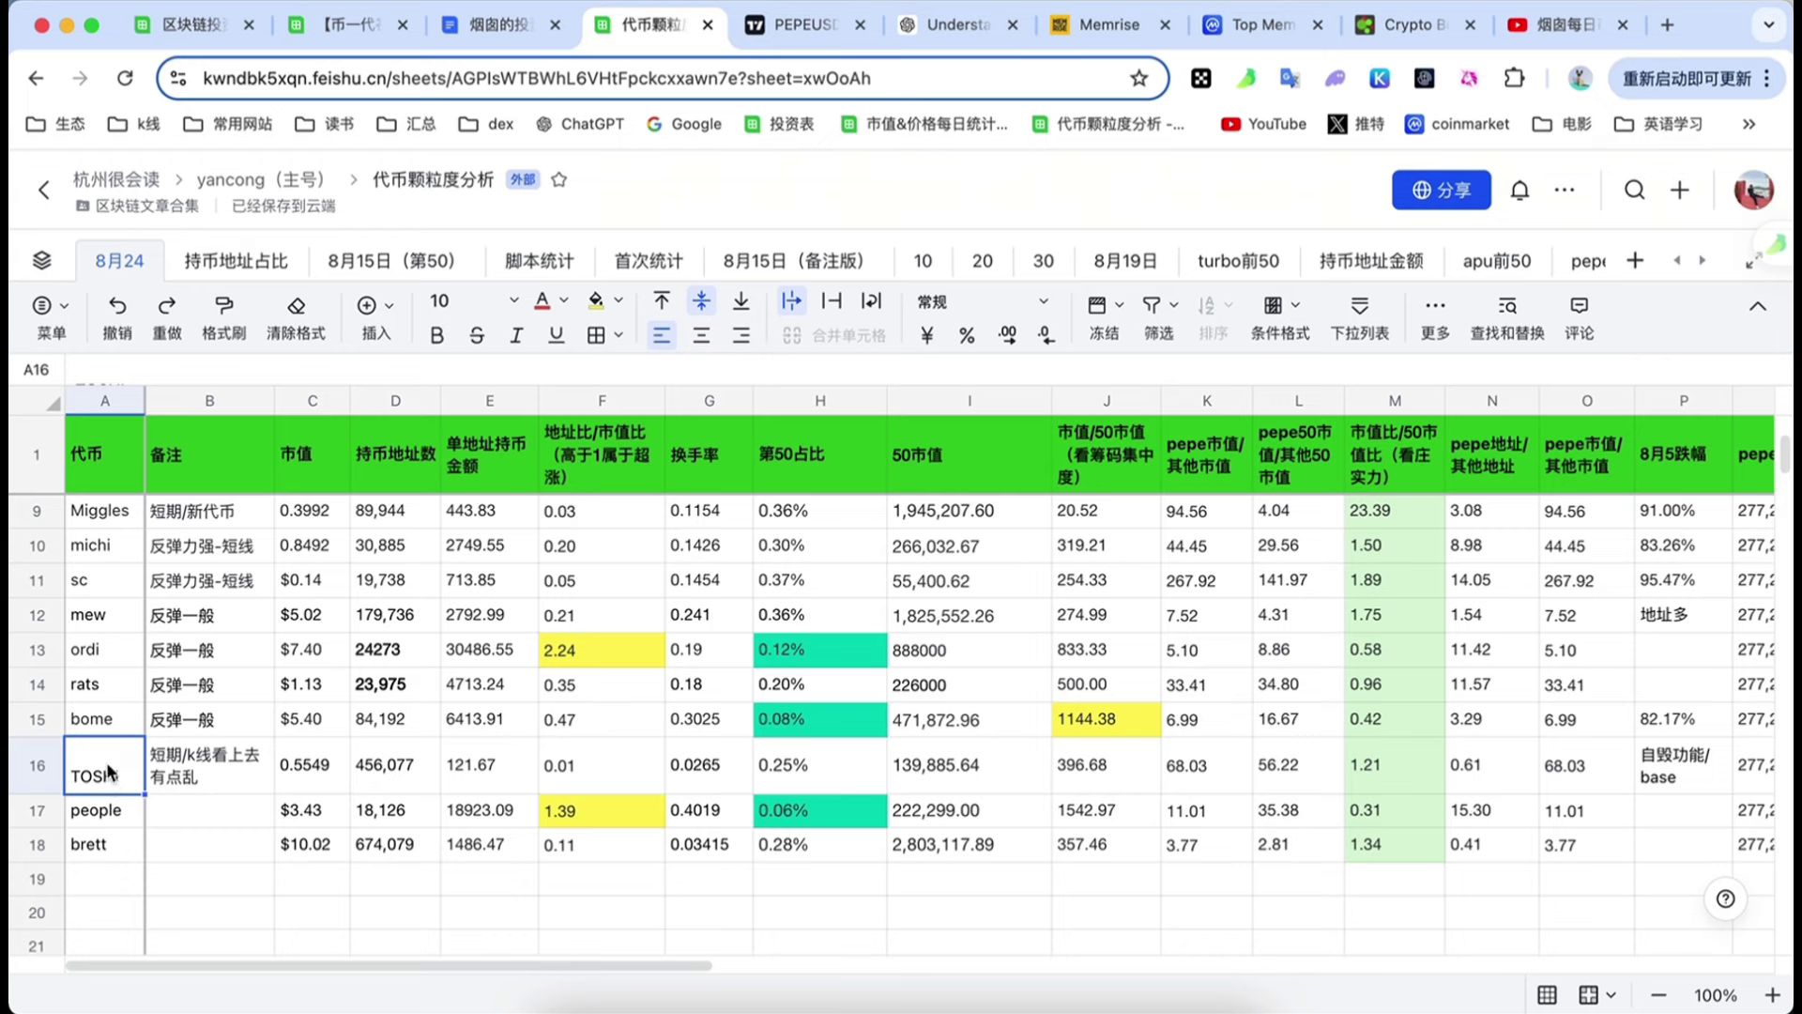
scroll(107, 771, "down", 1)
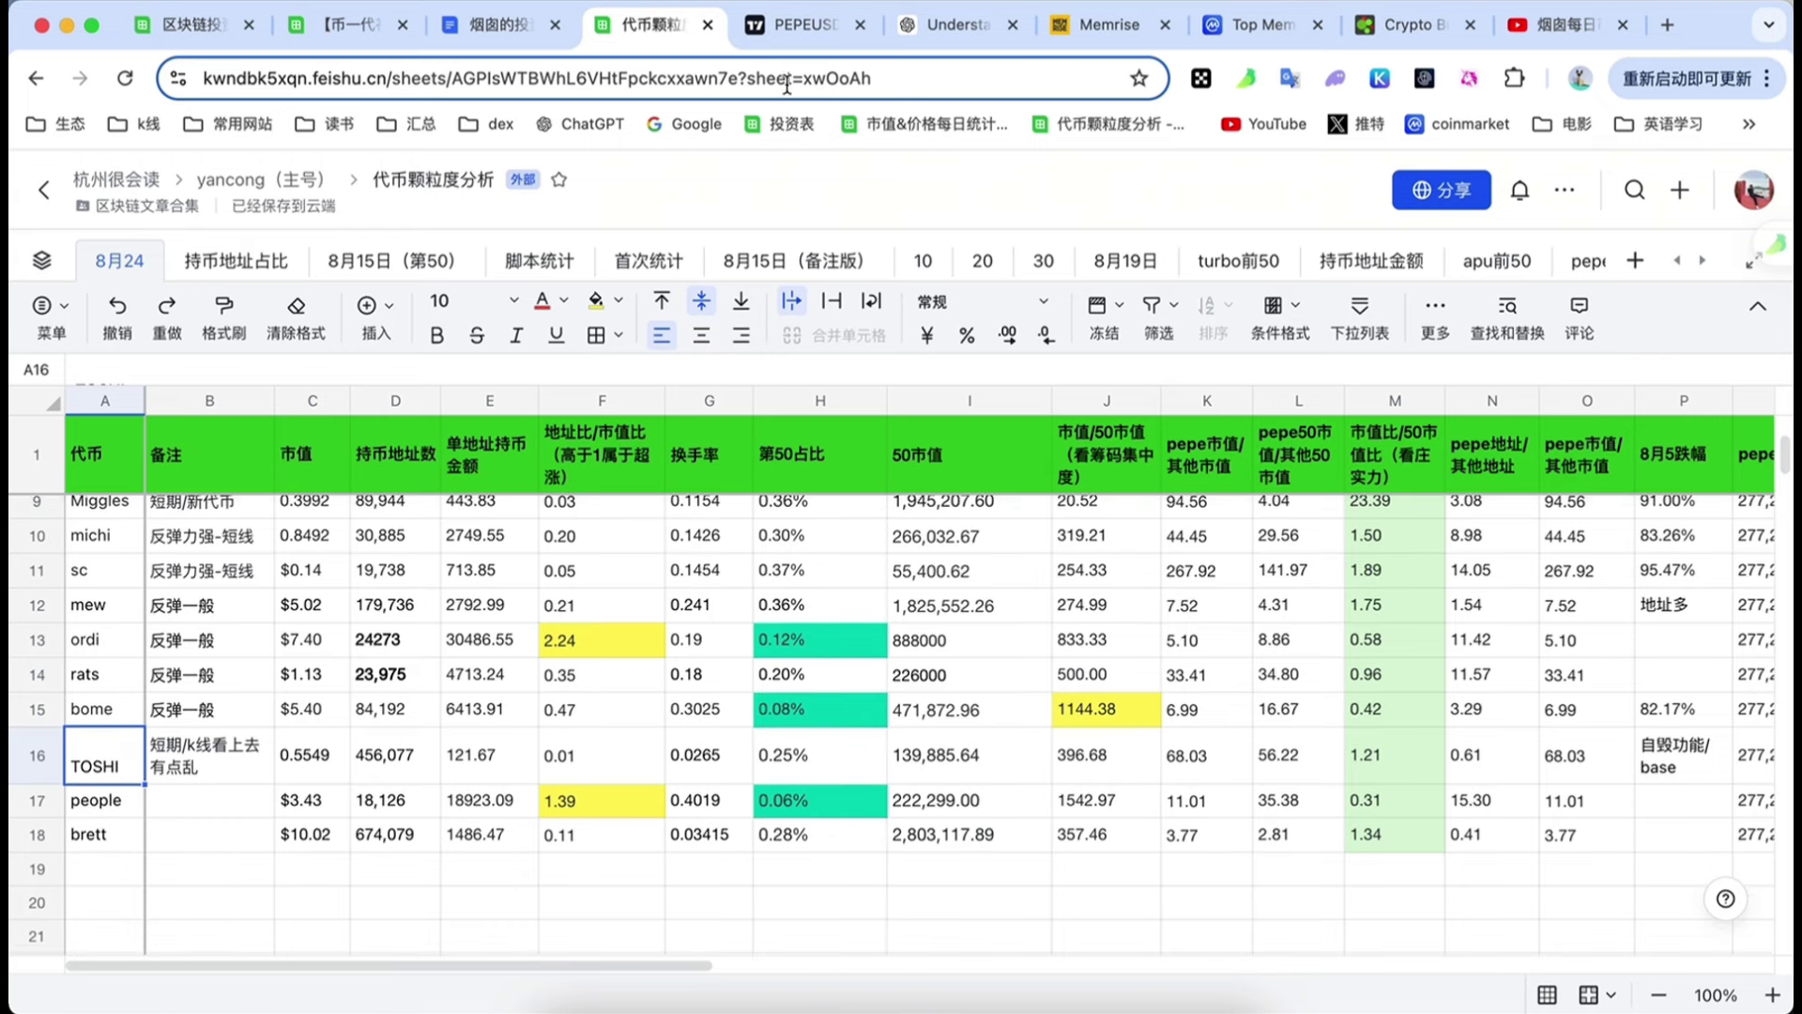
left_click(54, 767)
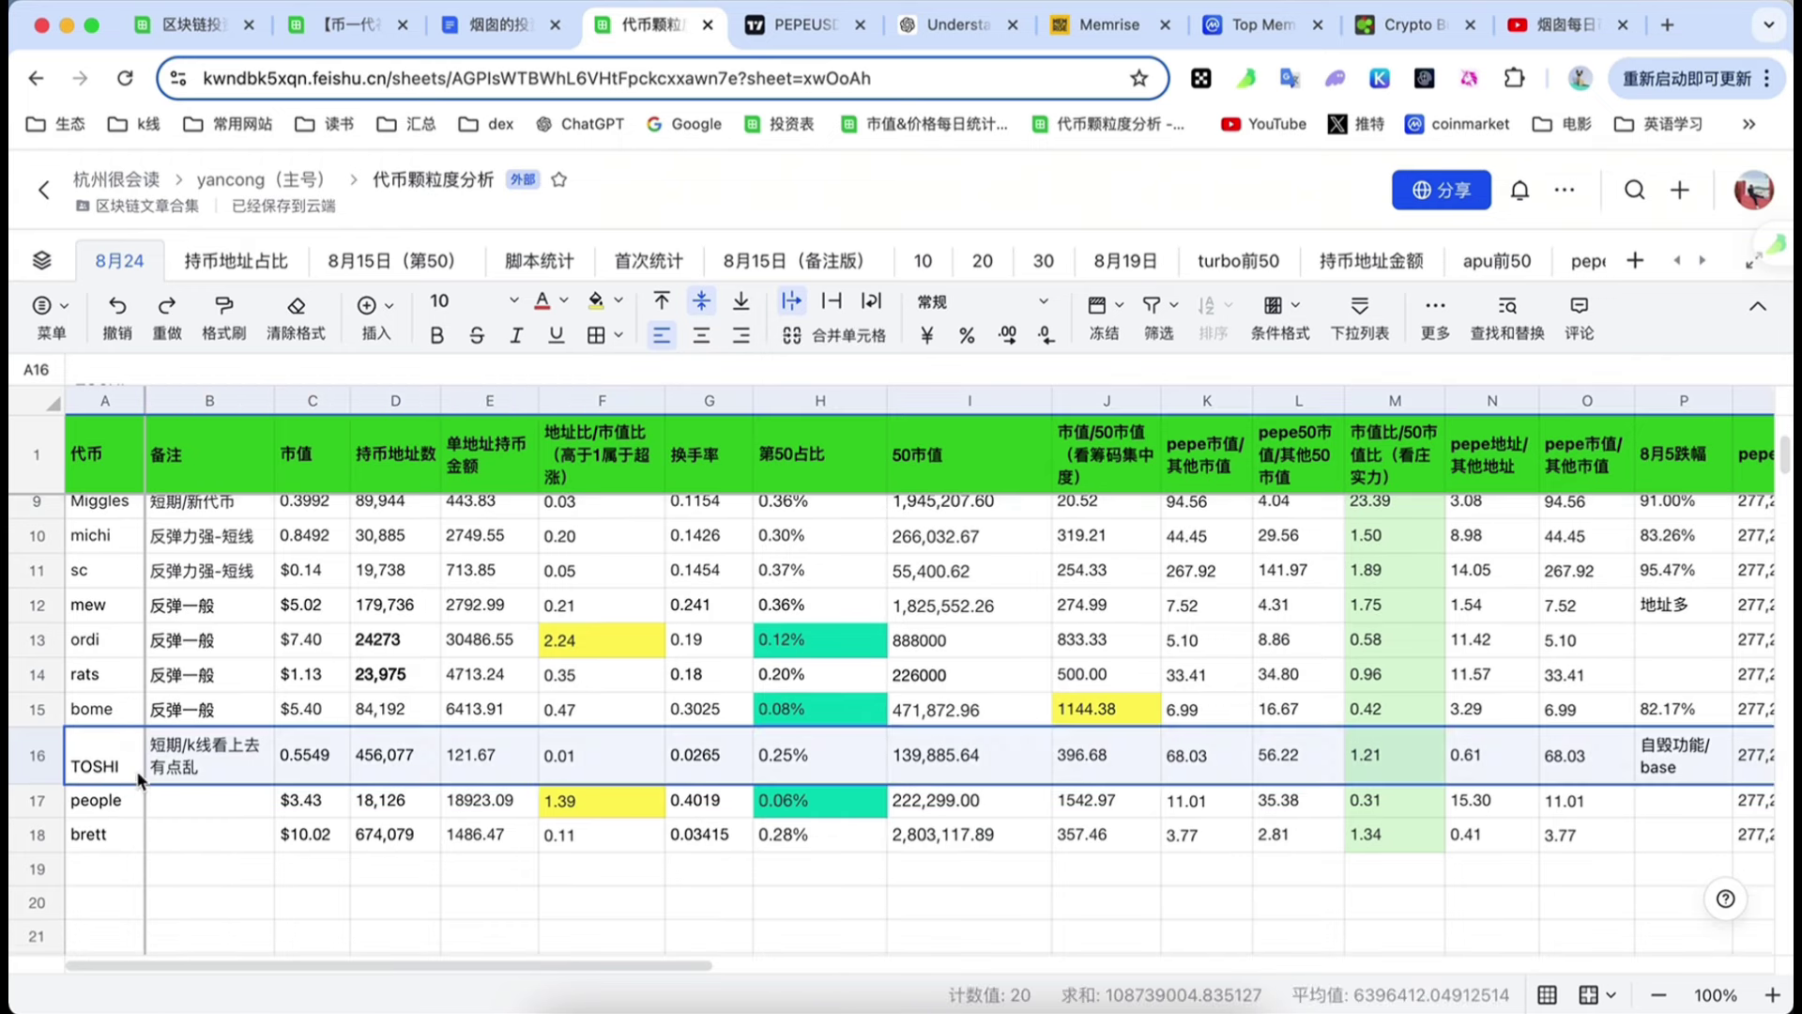
- Open the bookmarked dexscreener page in a new browser tab
key("super+t")
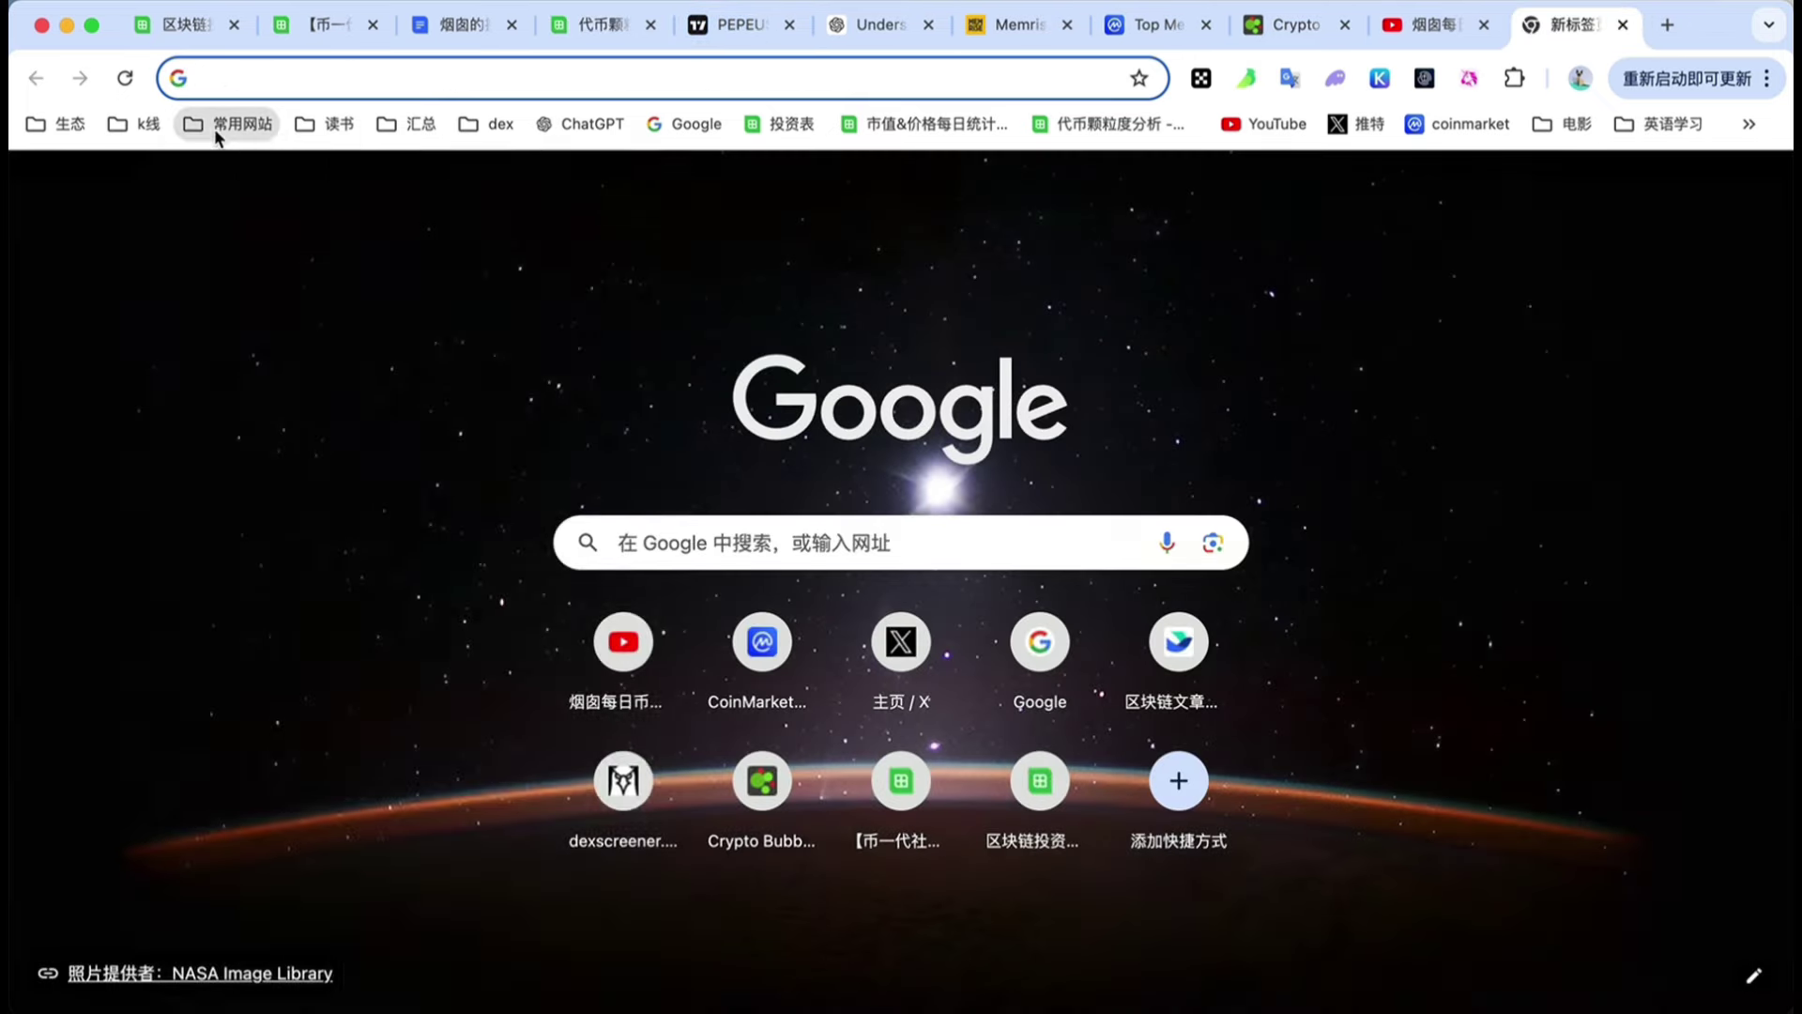
left_click(214, 128)
mouse_move(138, 127)
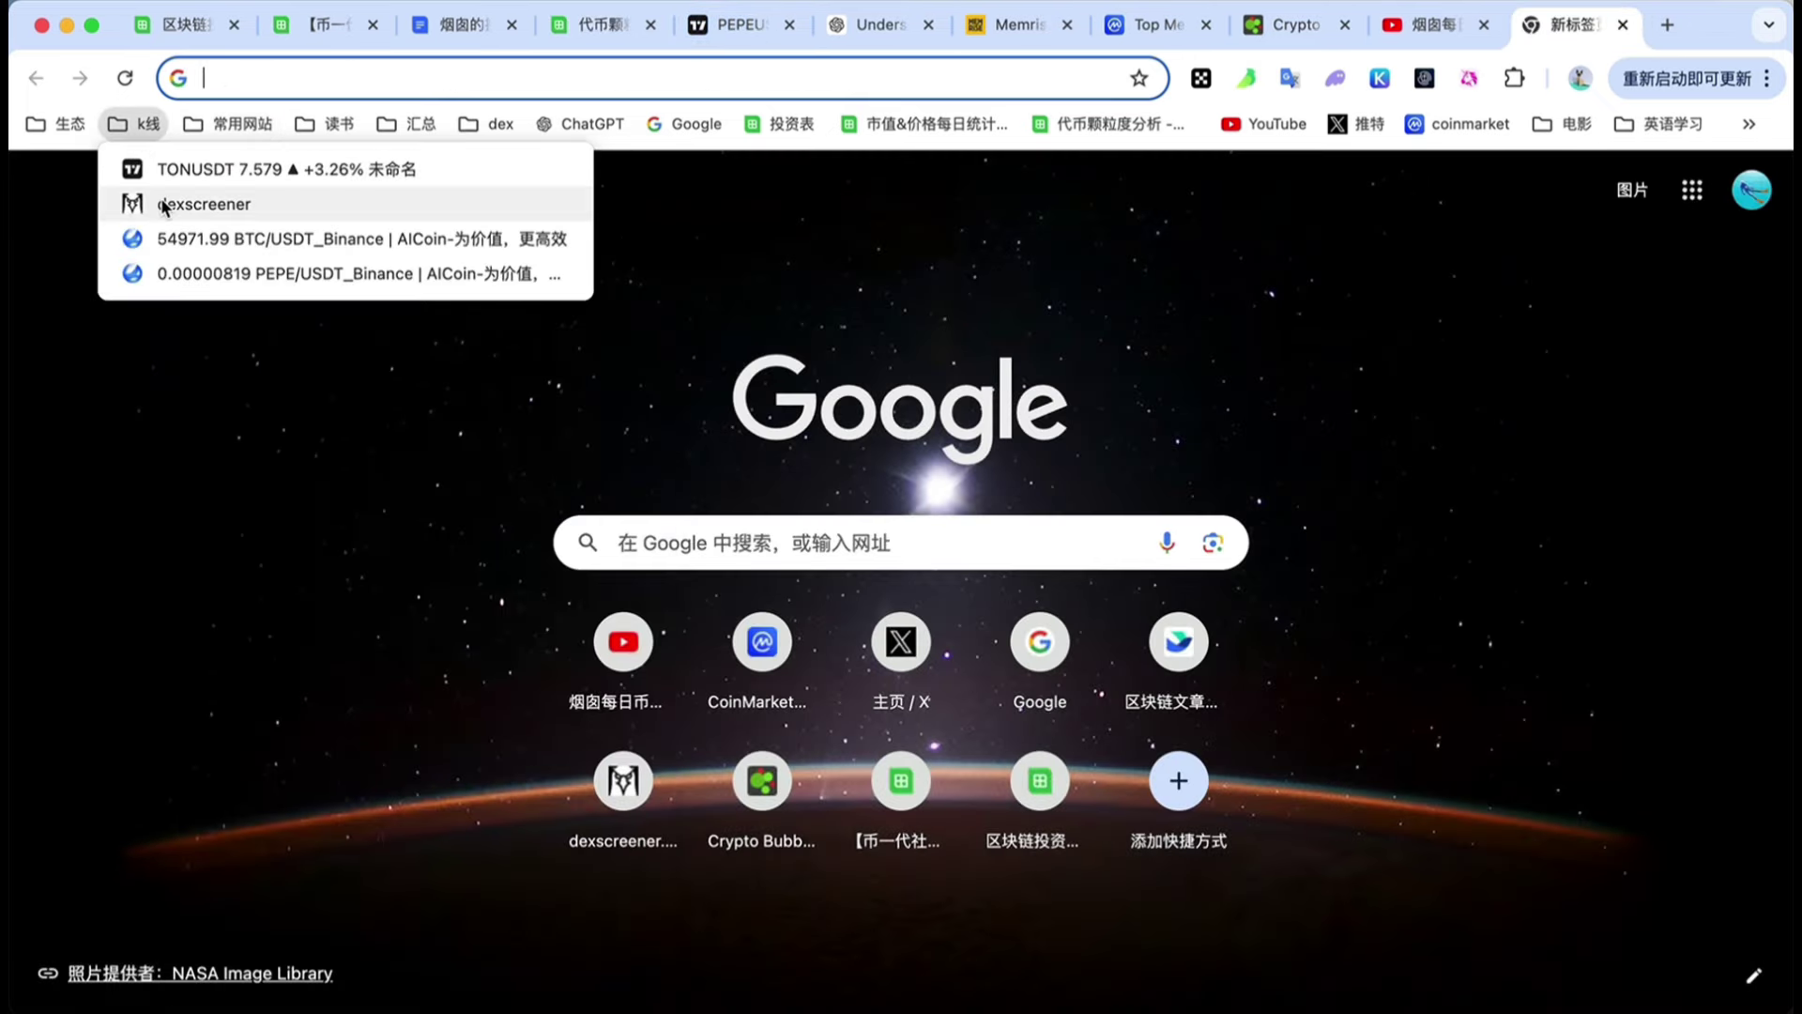
left_click(322, 188)
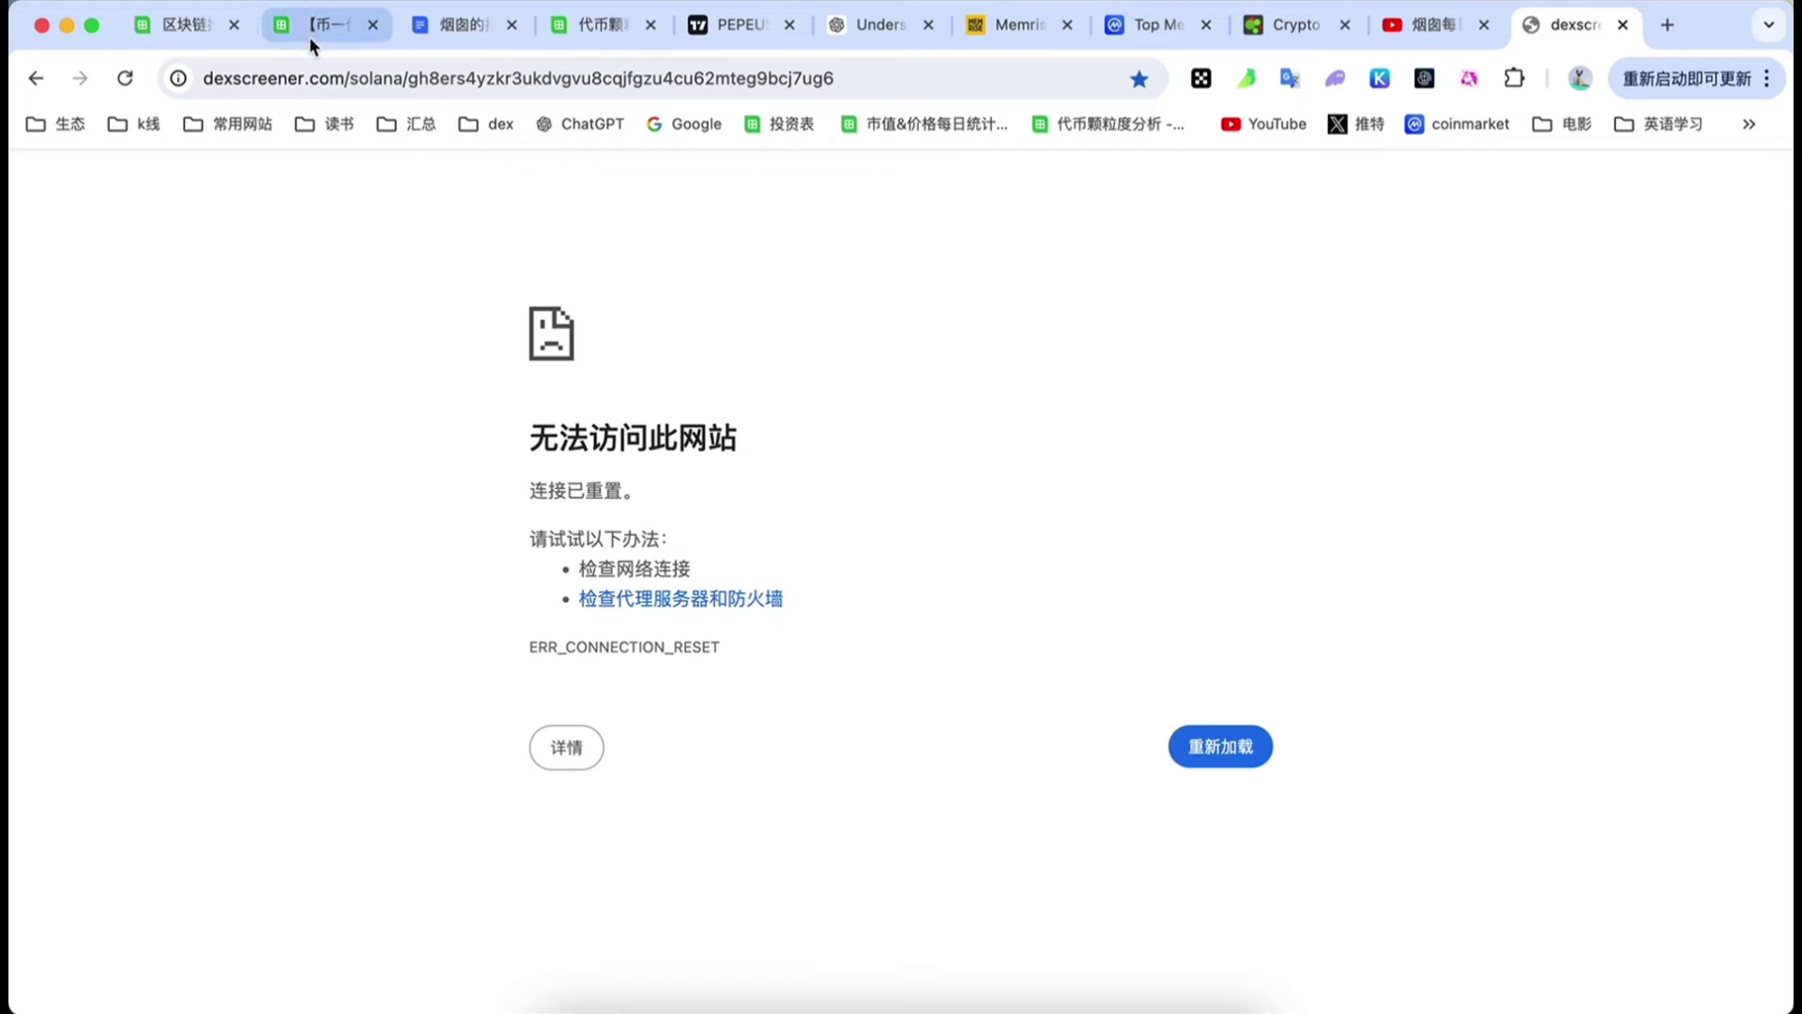
- Return to the 代币颗粒度分析 spreadsheet and point out the people and brett tokens at the end of the list
left_click(587, 22)
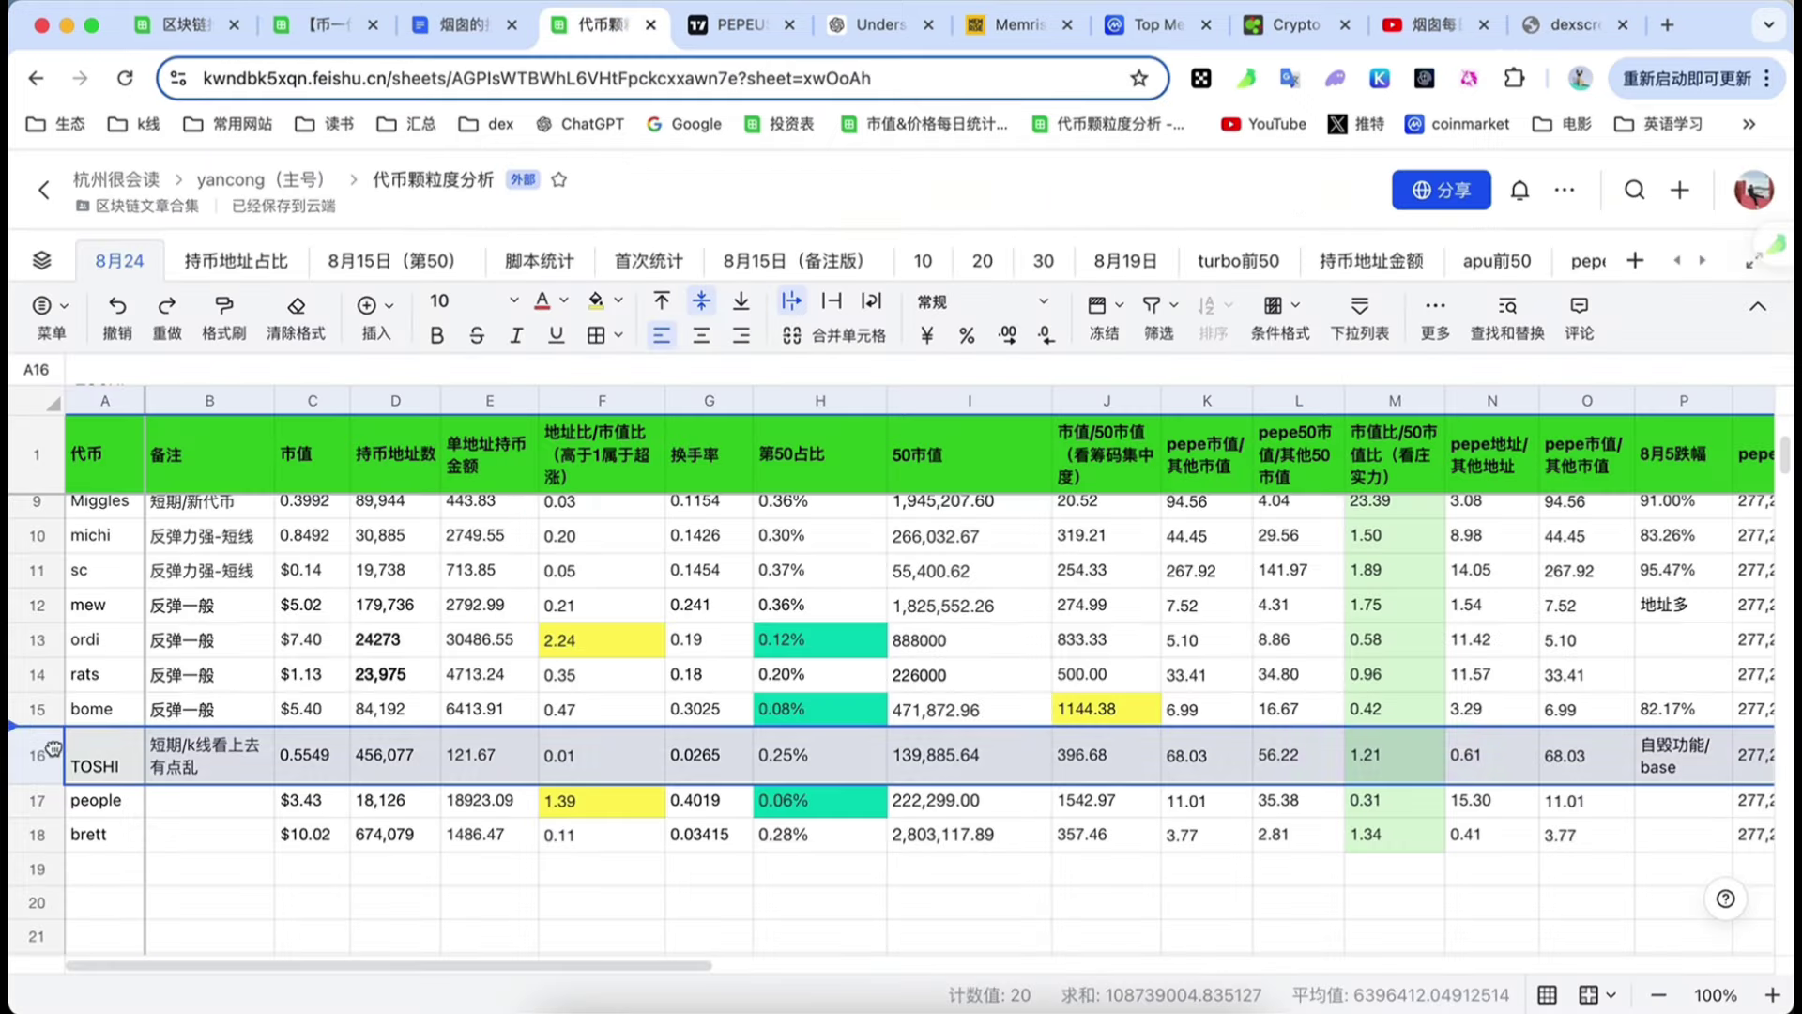
left_click(84, 809)
left_click(87, 830)
scroll(295, 837, "up", 5)
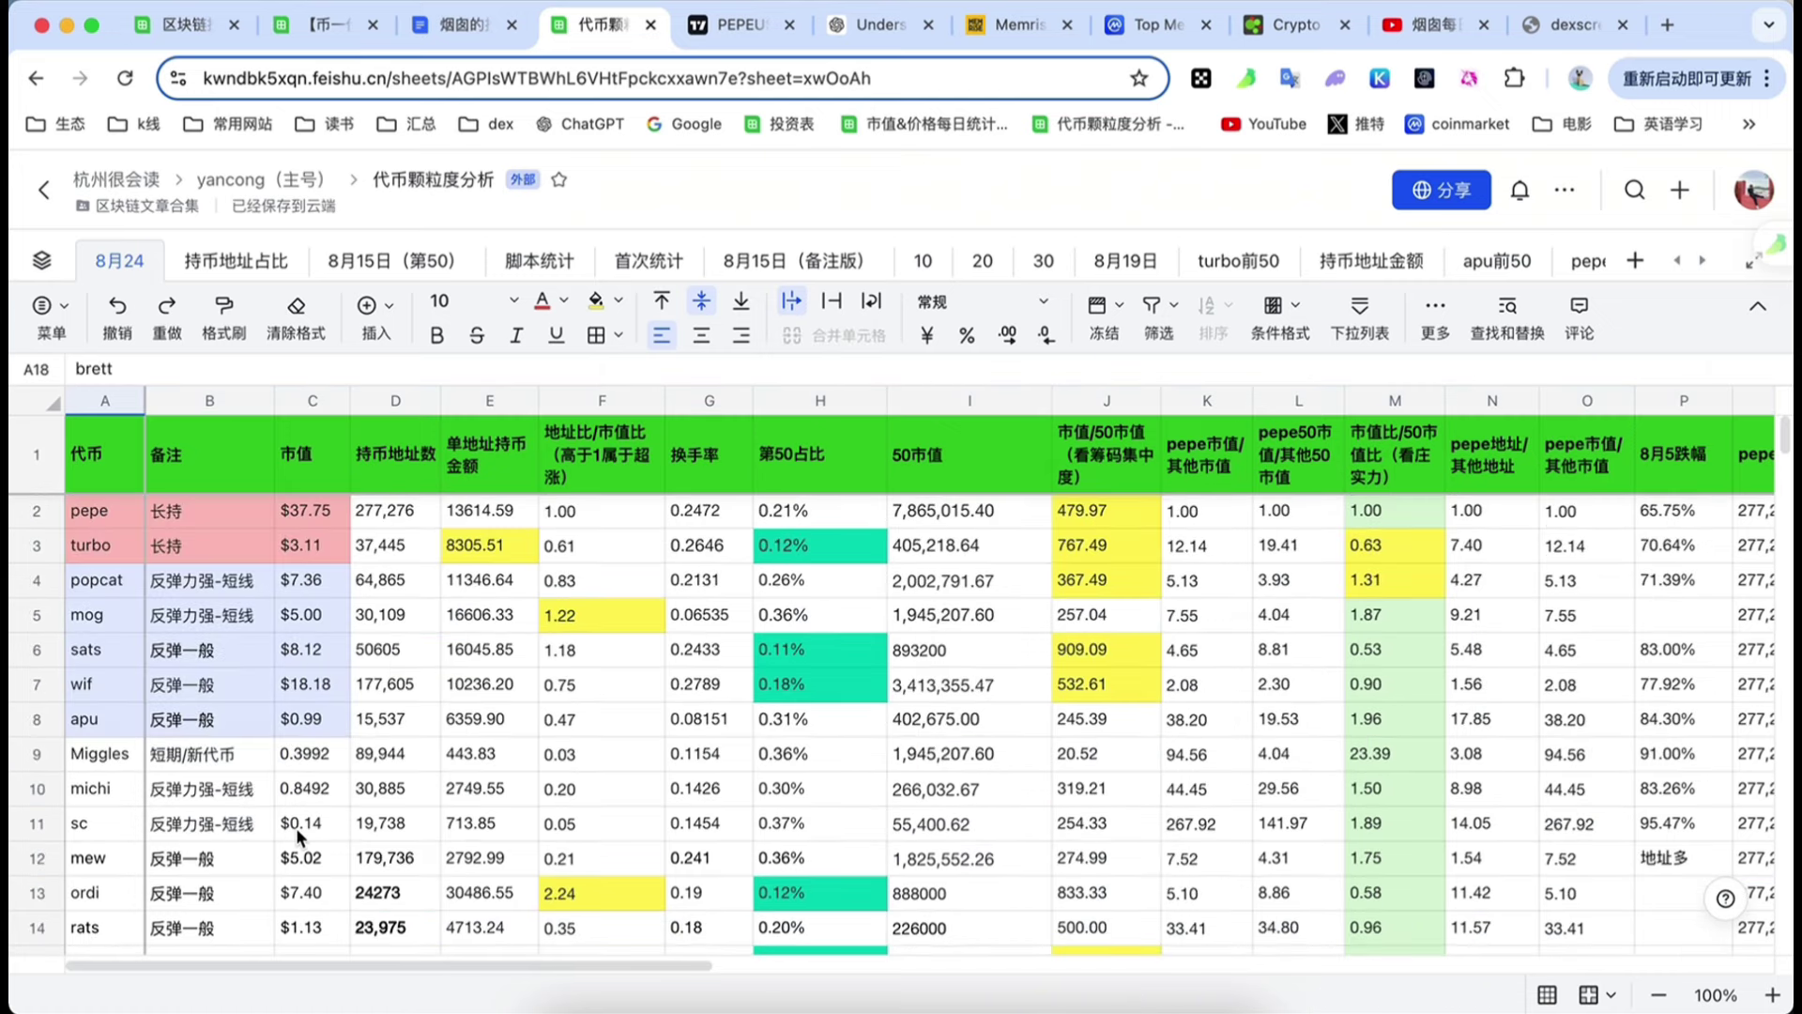
- Highlight the 代币, 市值, 持币地址数 and 单地址持币金额 columns in turn to present each metric
left_click(108, 403)
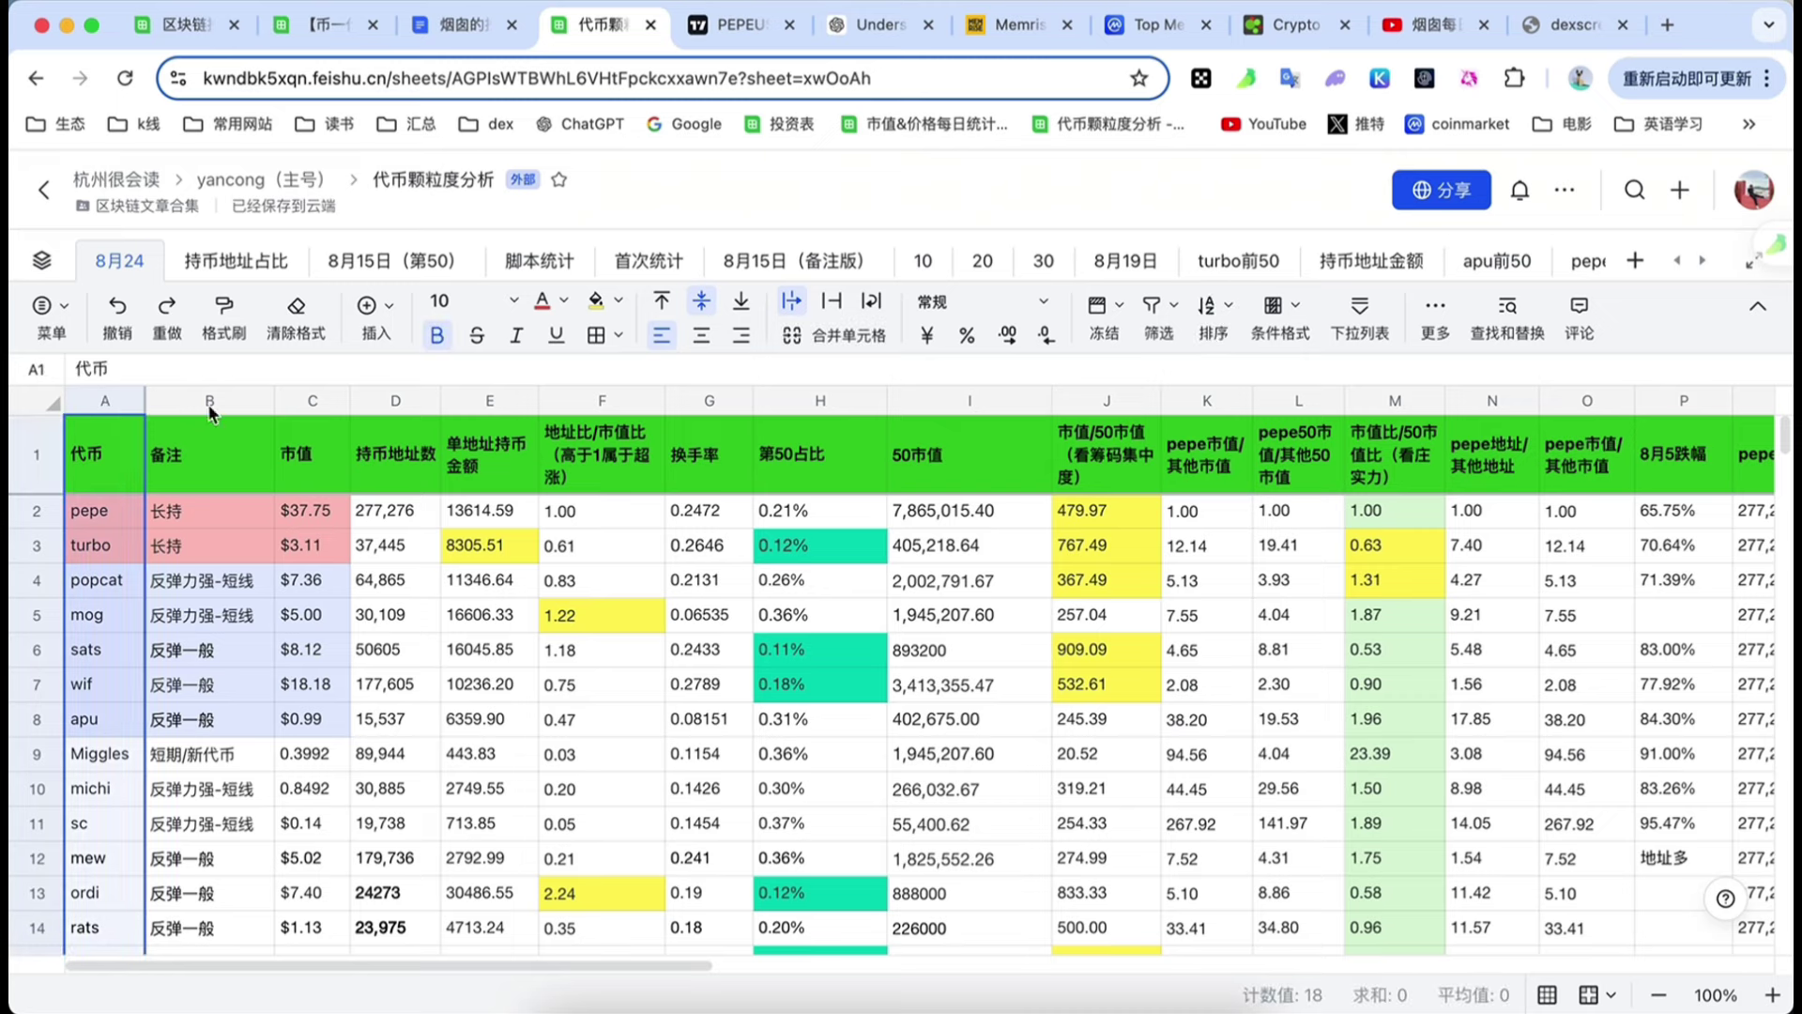
left_click(306, 403)
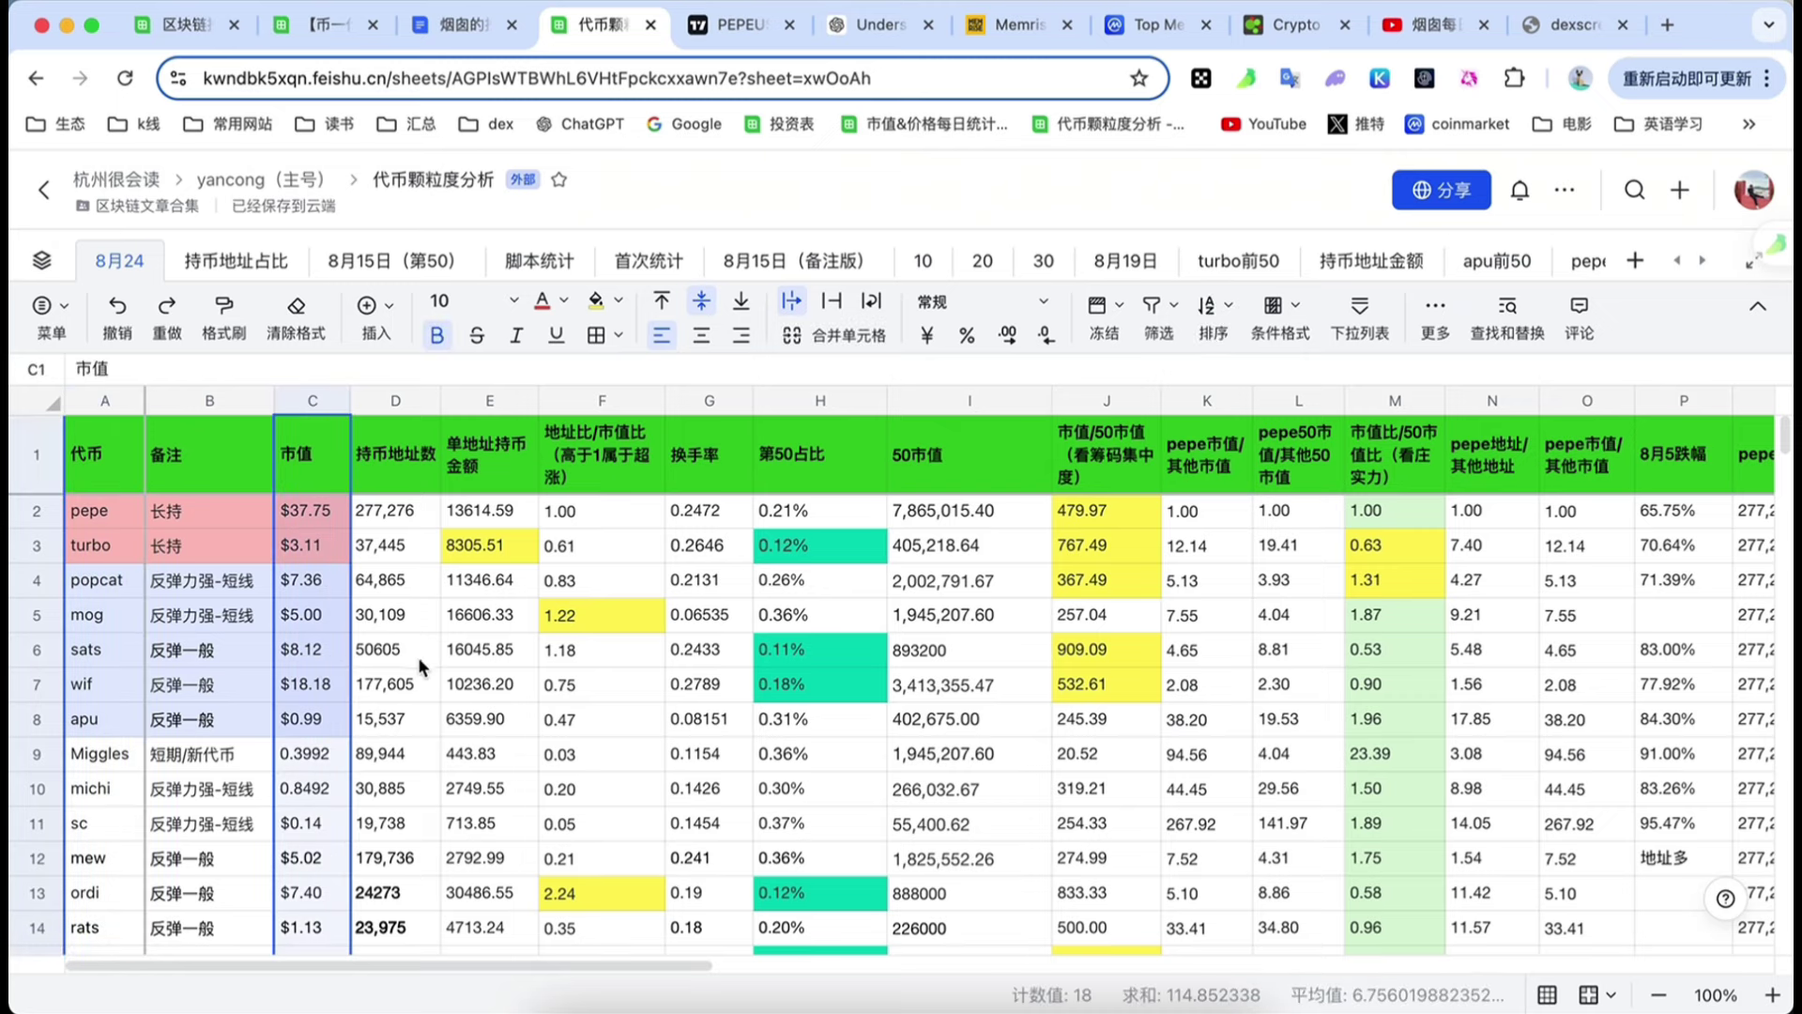
scroll(418, 656, "right", 2)
left_click(274, 409)
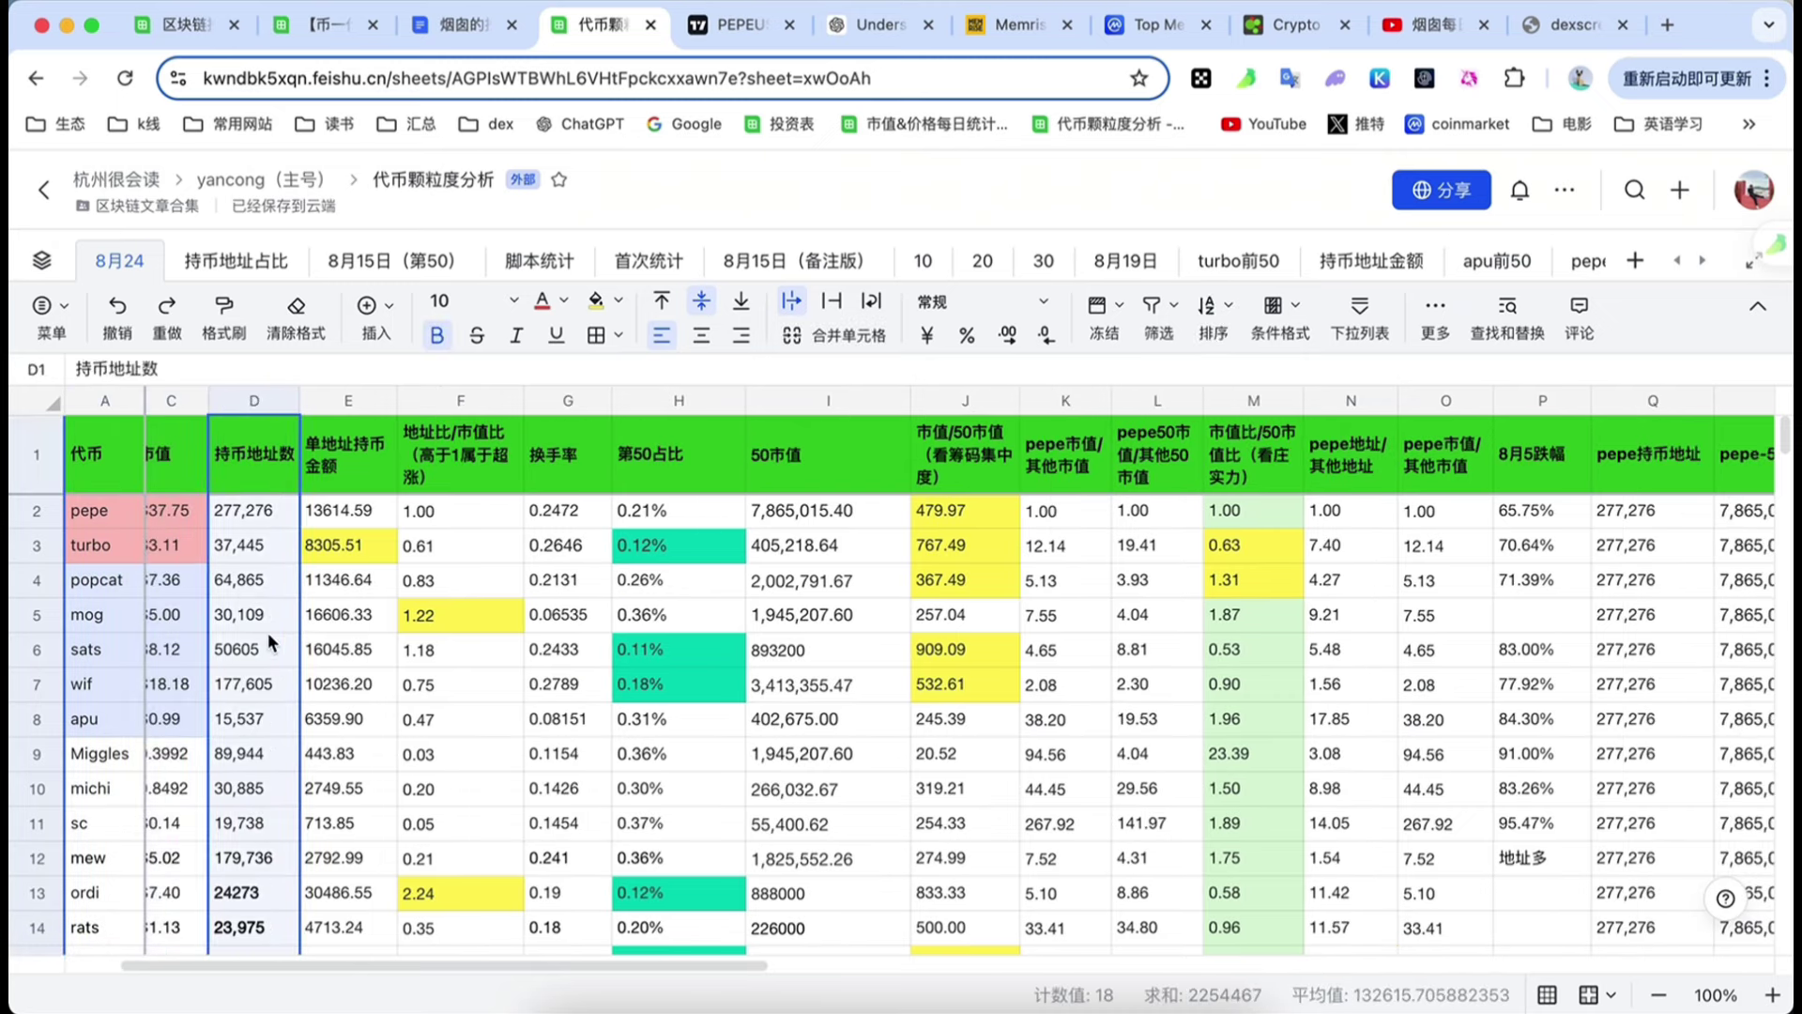
left_click(347, 406)
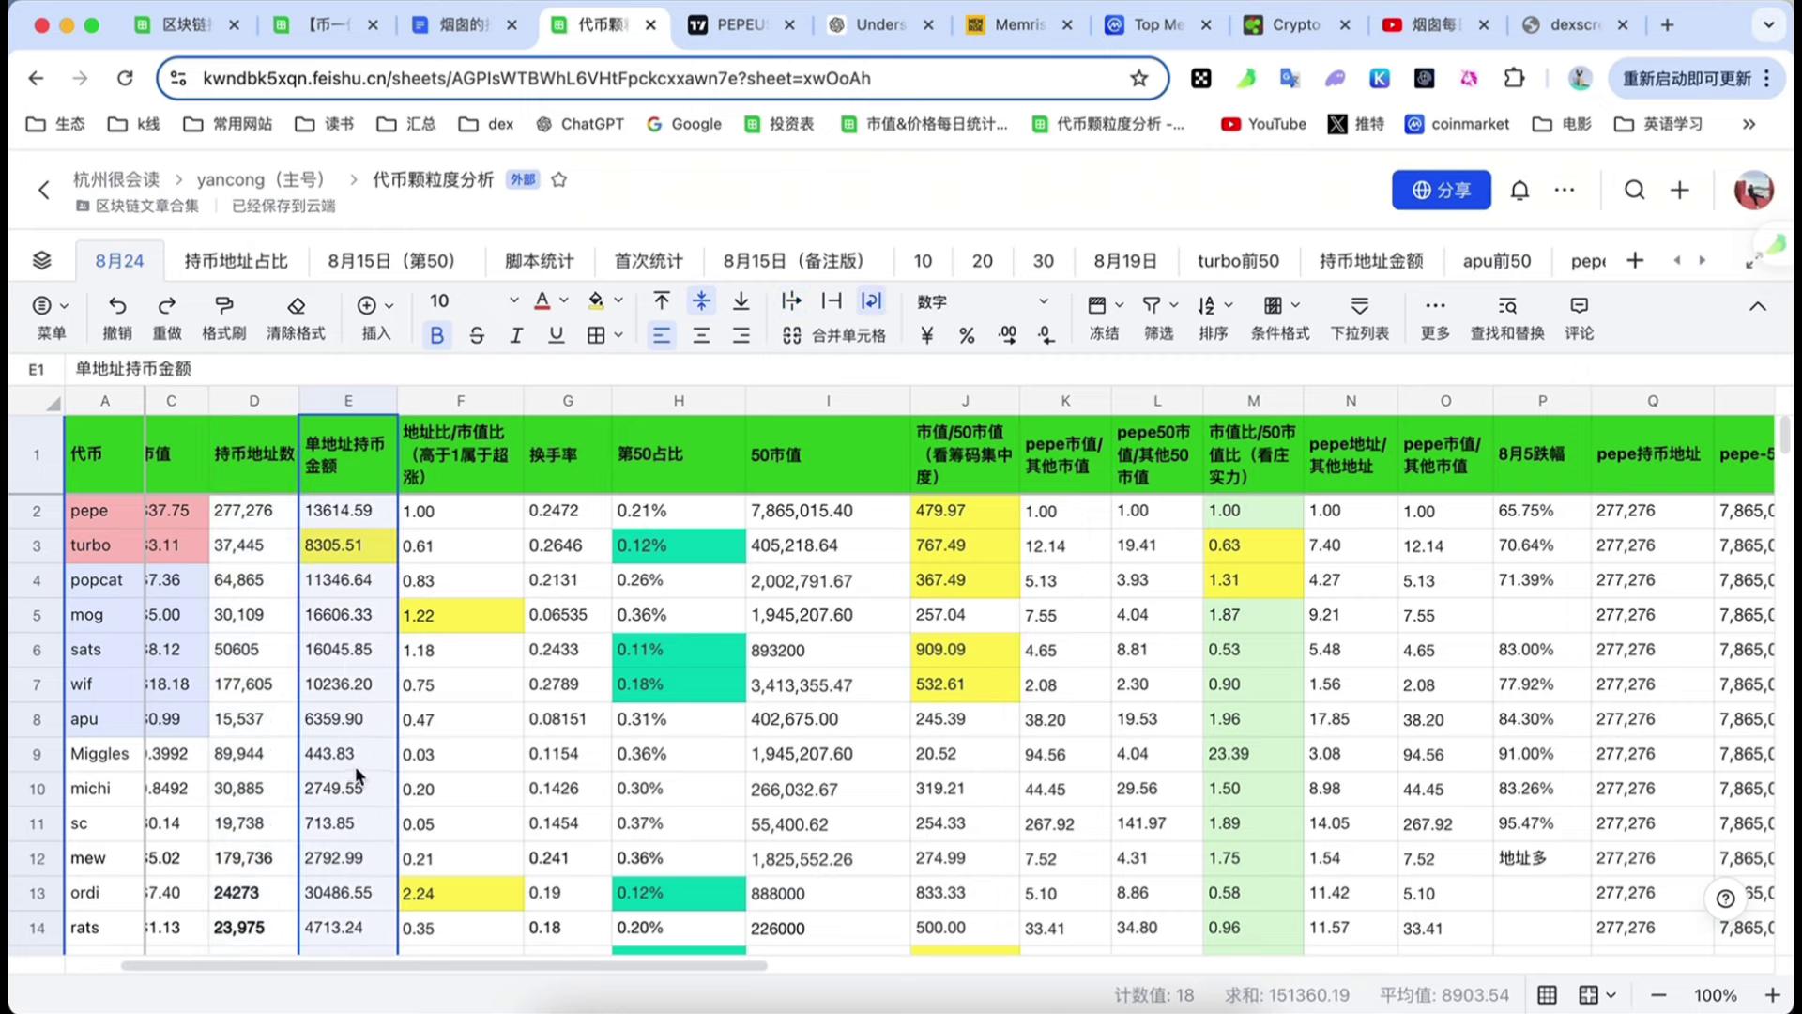
- Fill ordi's 单地址持币金额 cell with yellow
scroll(357, 775, "down", 3)
scroll(361, 776, "up", 3)
scroll(354, 695, "down", 1)
left_click(322, 835)
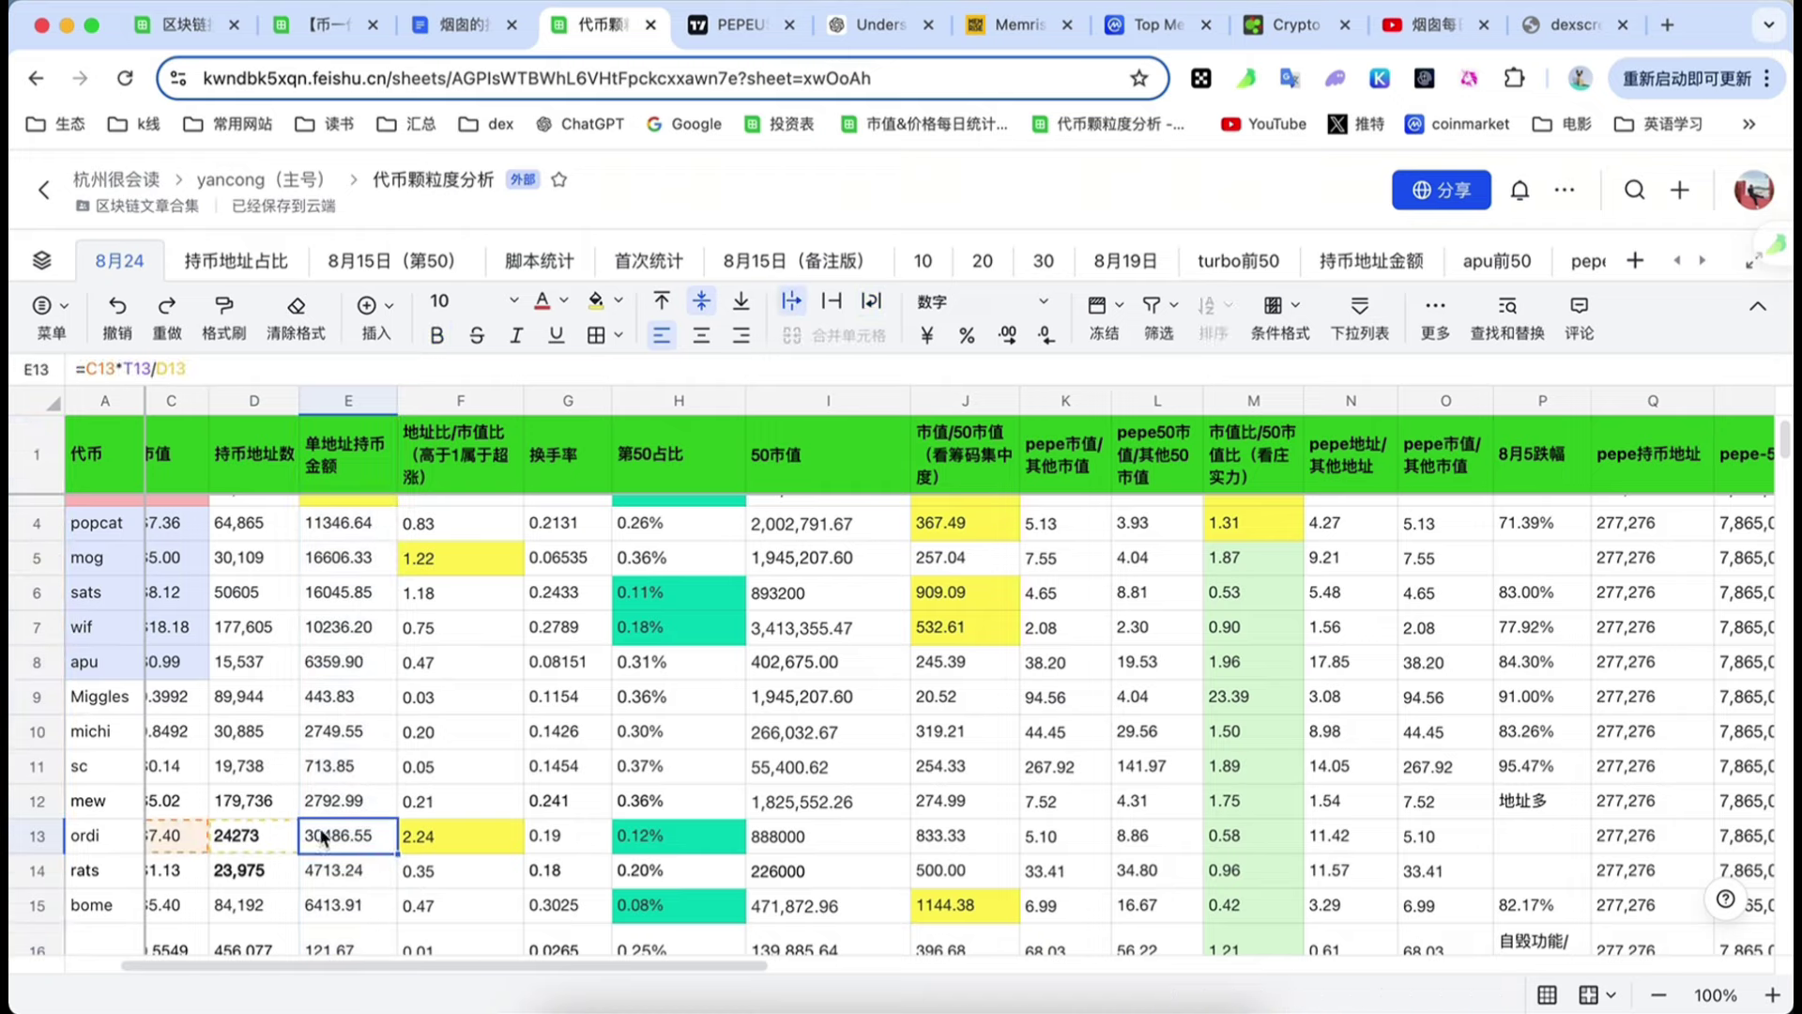
left_click(595, 301)
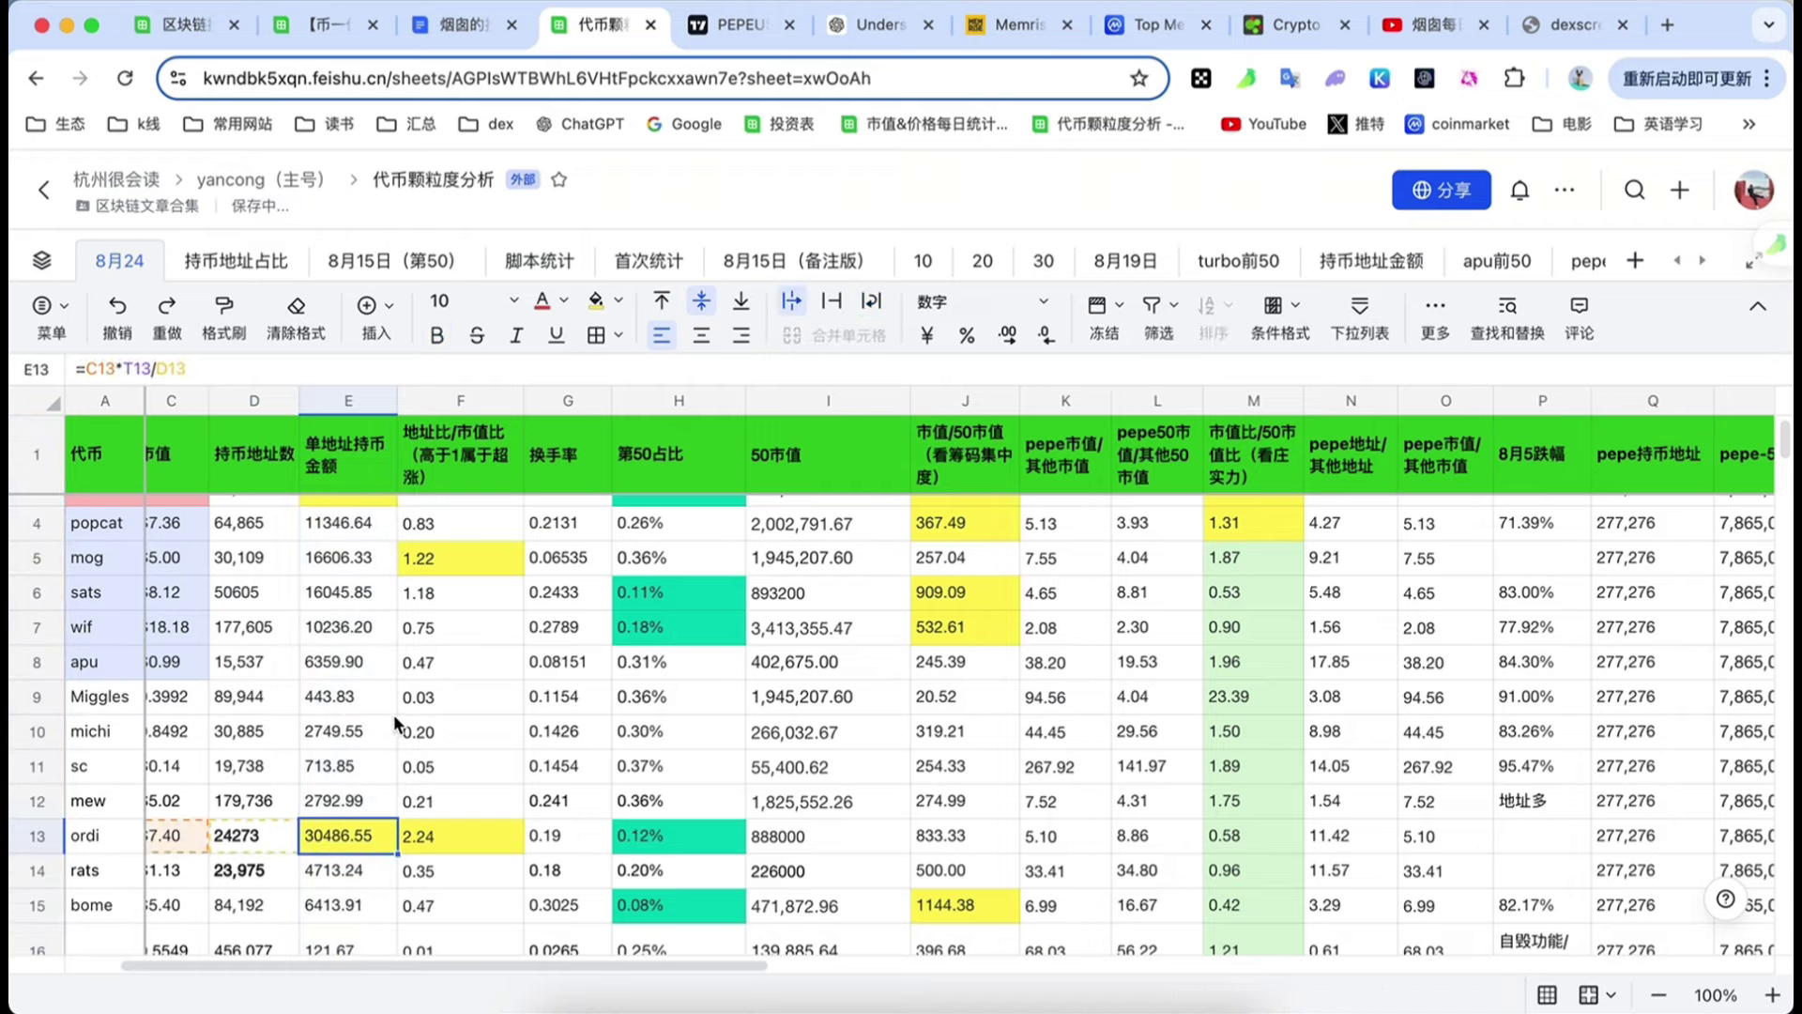
- Compare the tokens' 单地址持币金额 values, focusing on mew and ordi
scroll(395, 724, "up", 1)
scroll(392, 724, "down", 3)
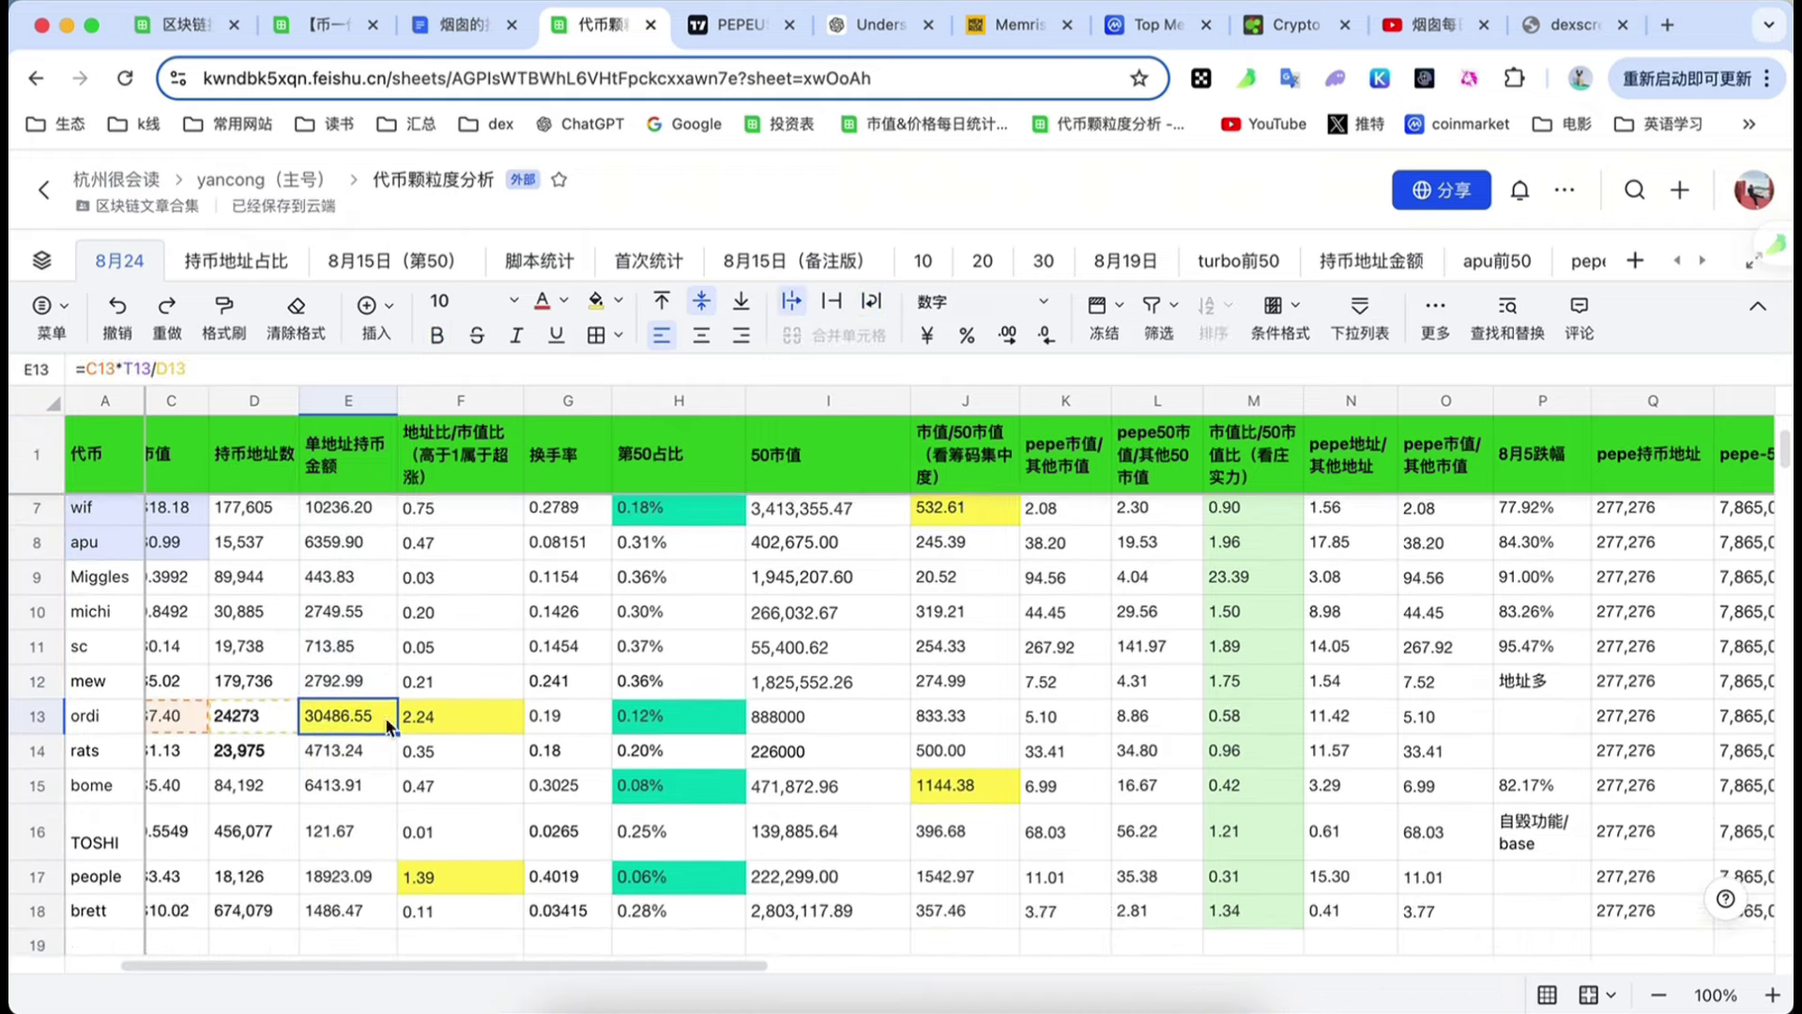
scroll(379, 723, "up", 1)
scroll(356, 722, "up", 2)
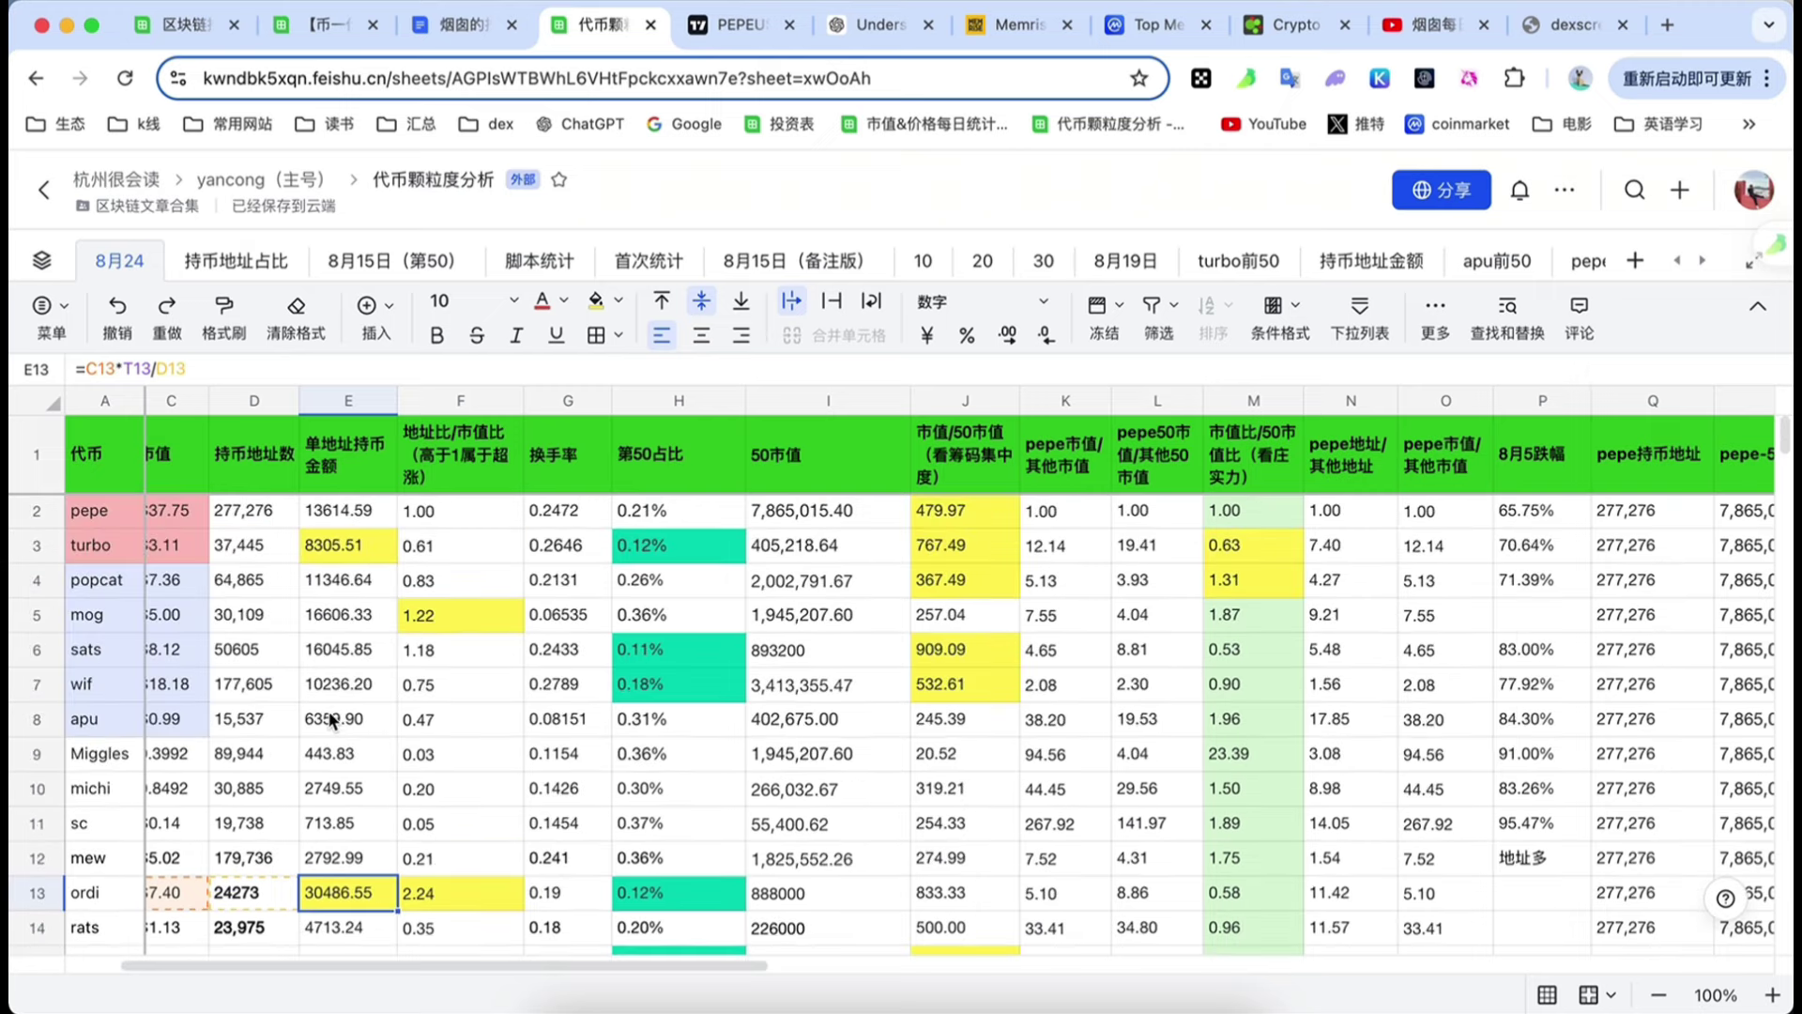
scroll(325, 712, "down", 4)
scroll(328, 737, "up", 2)
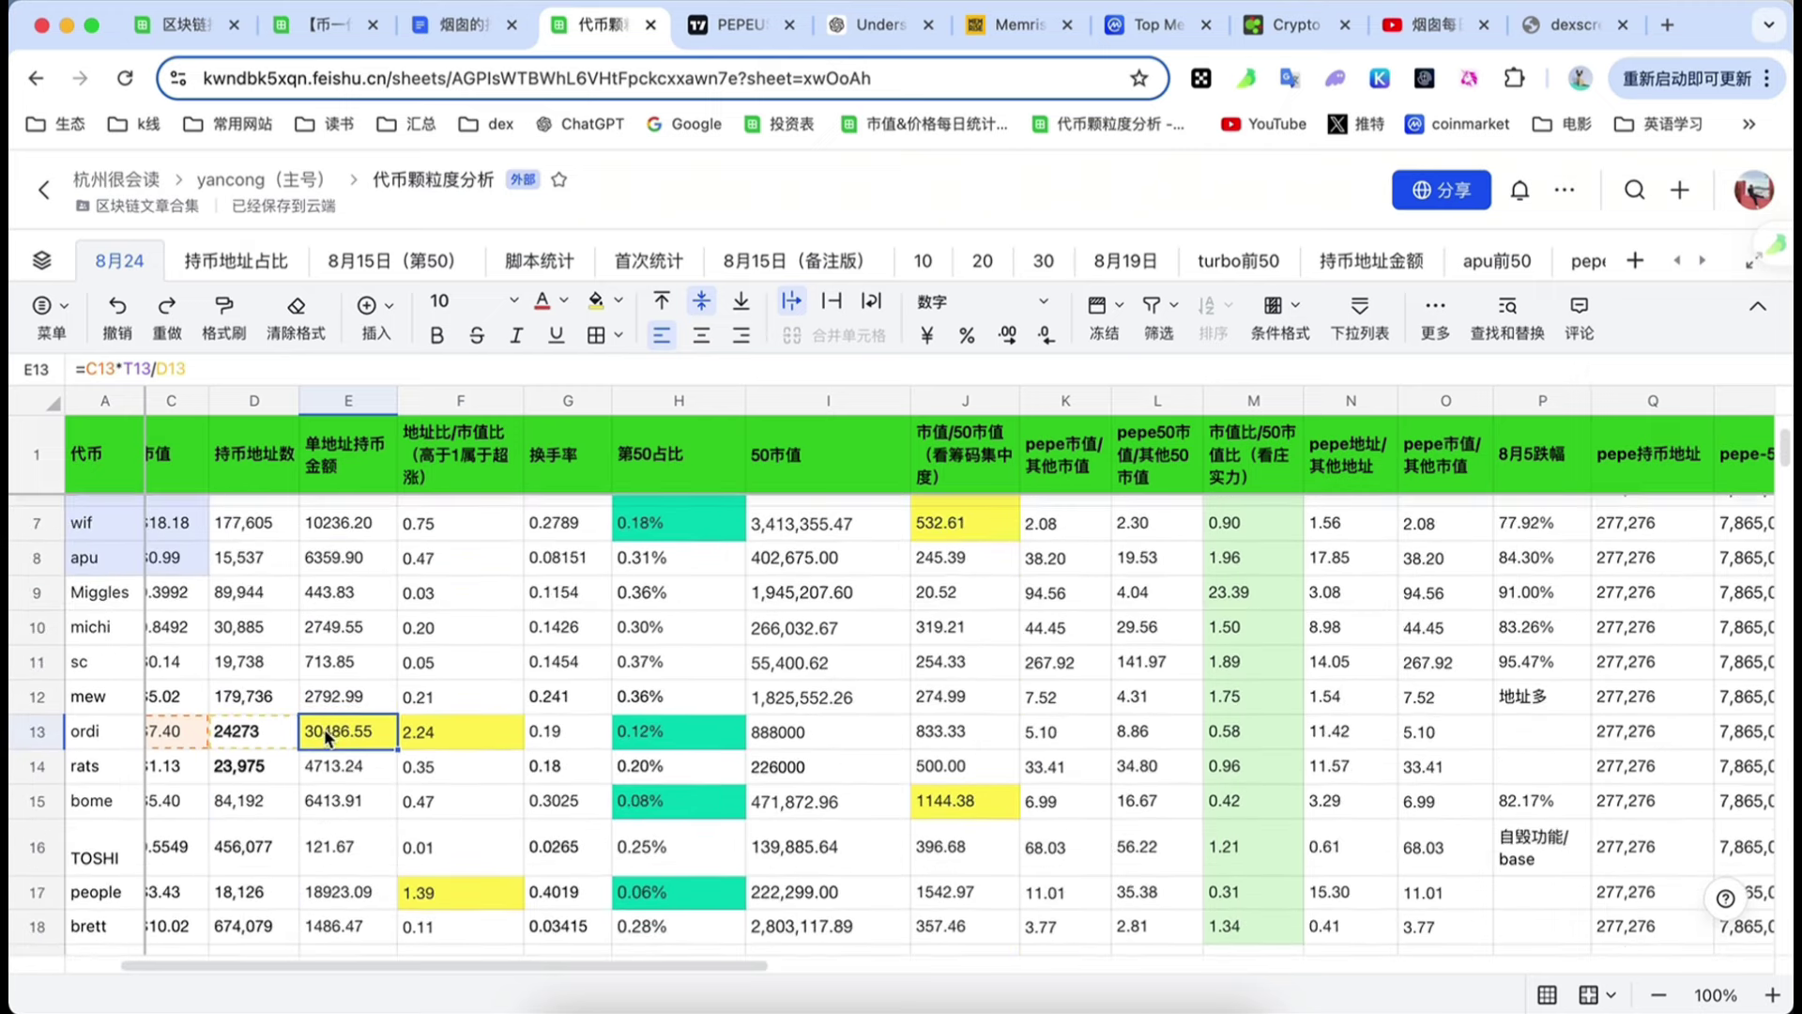
scroll(326, 732, "up", 3)
scroll(325, 730, "down", 2)
left_click(335, 728)
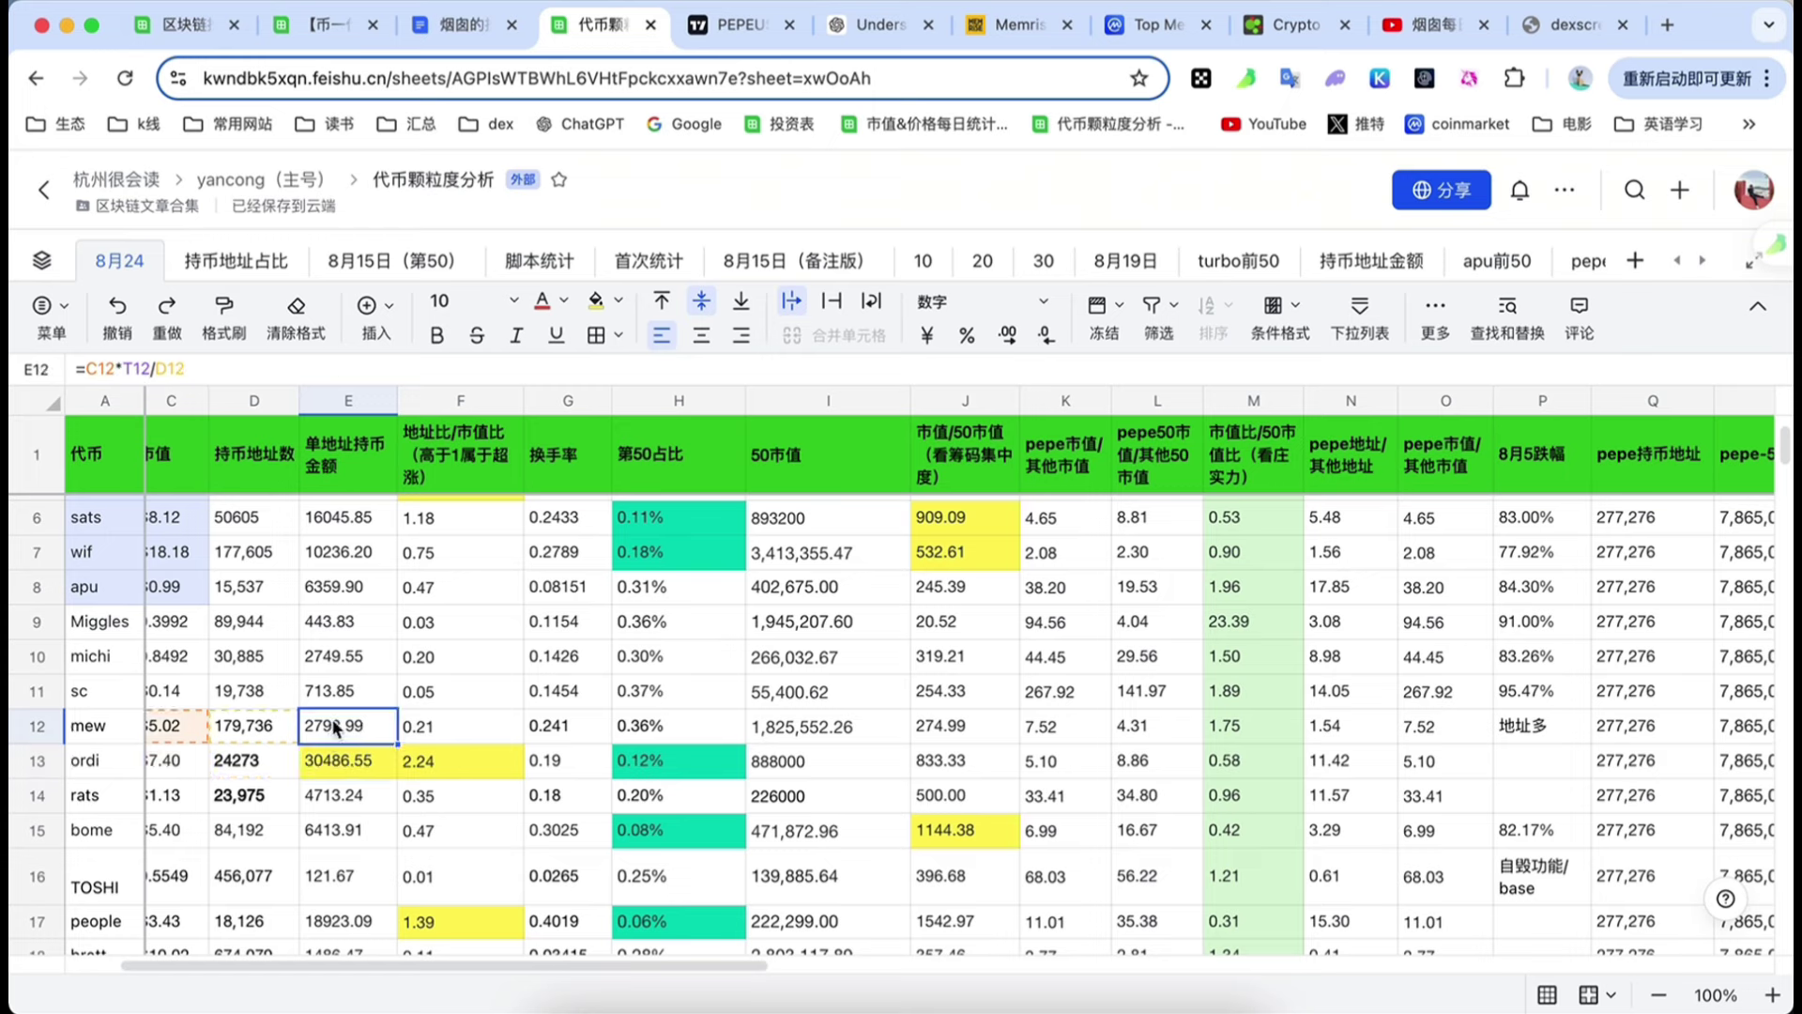
left_click(339, 757)
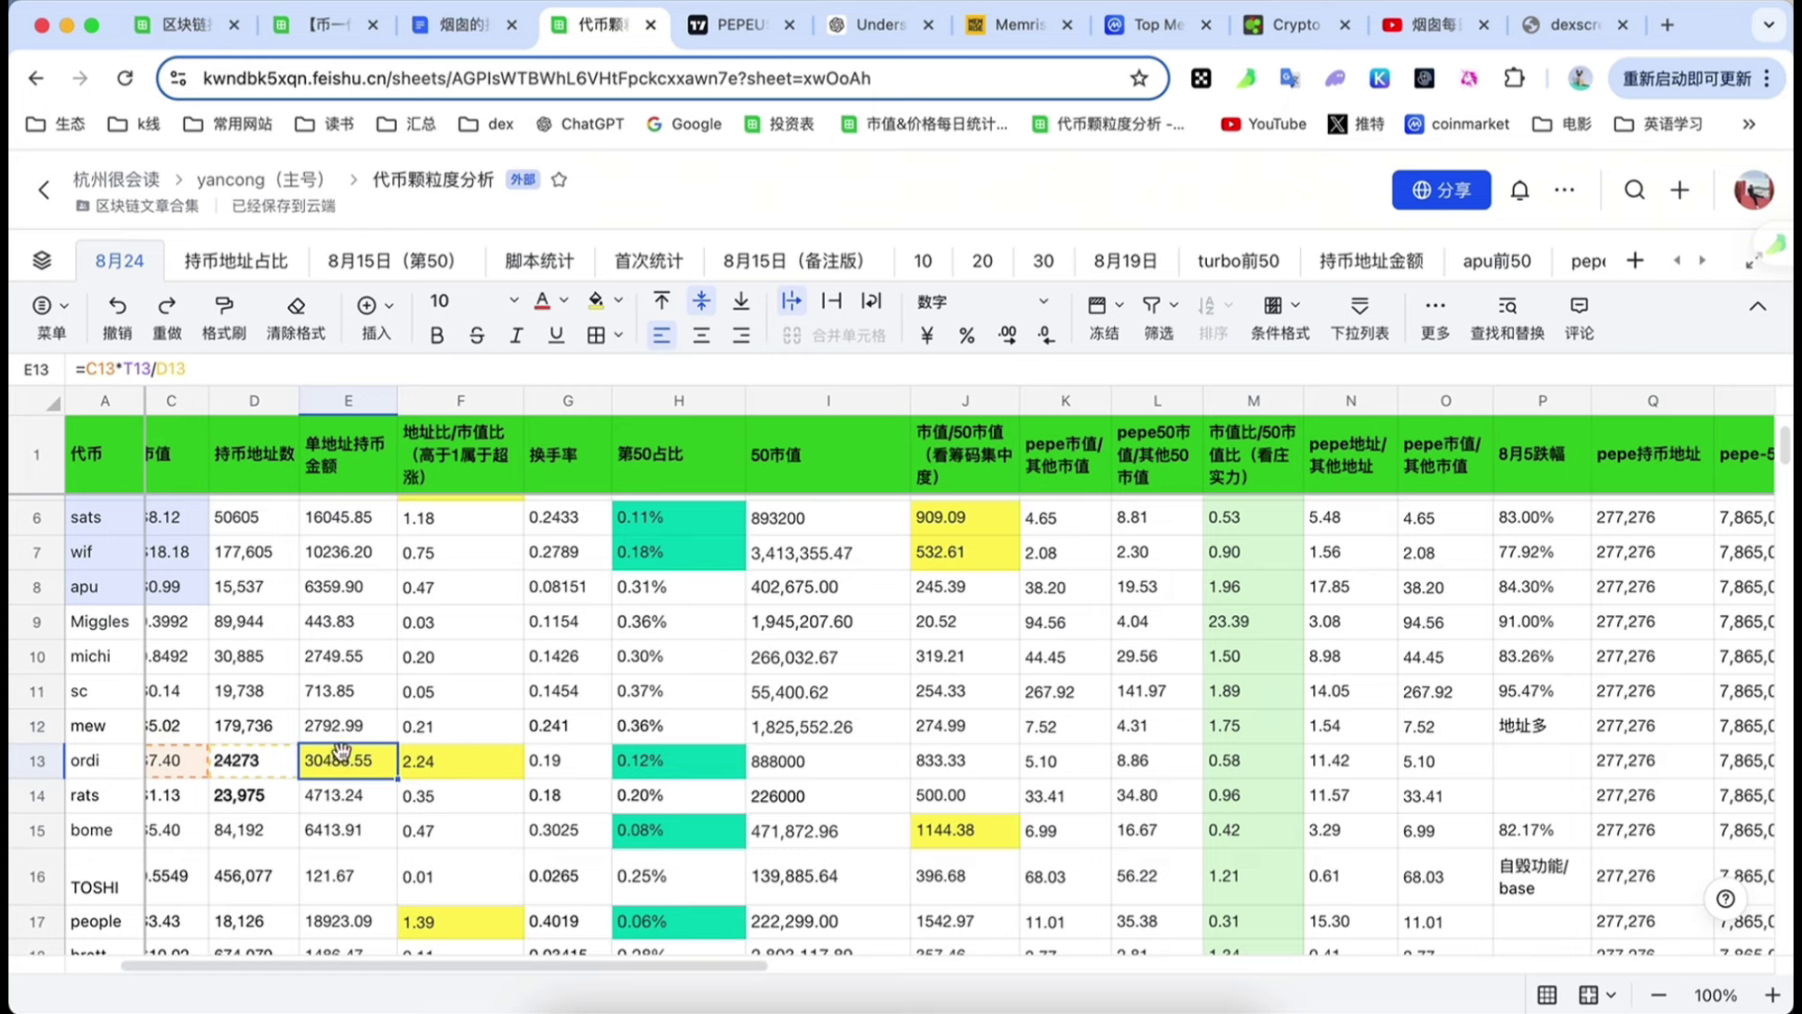
scroll(342, 741, "down", 2)
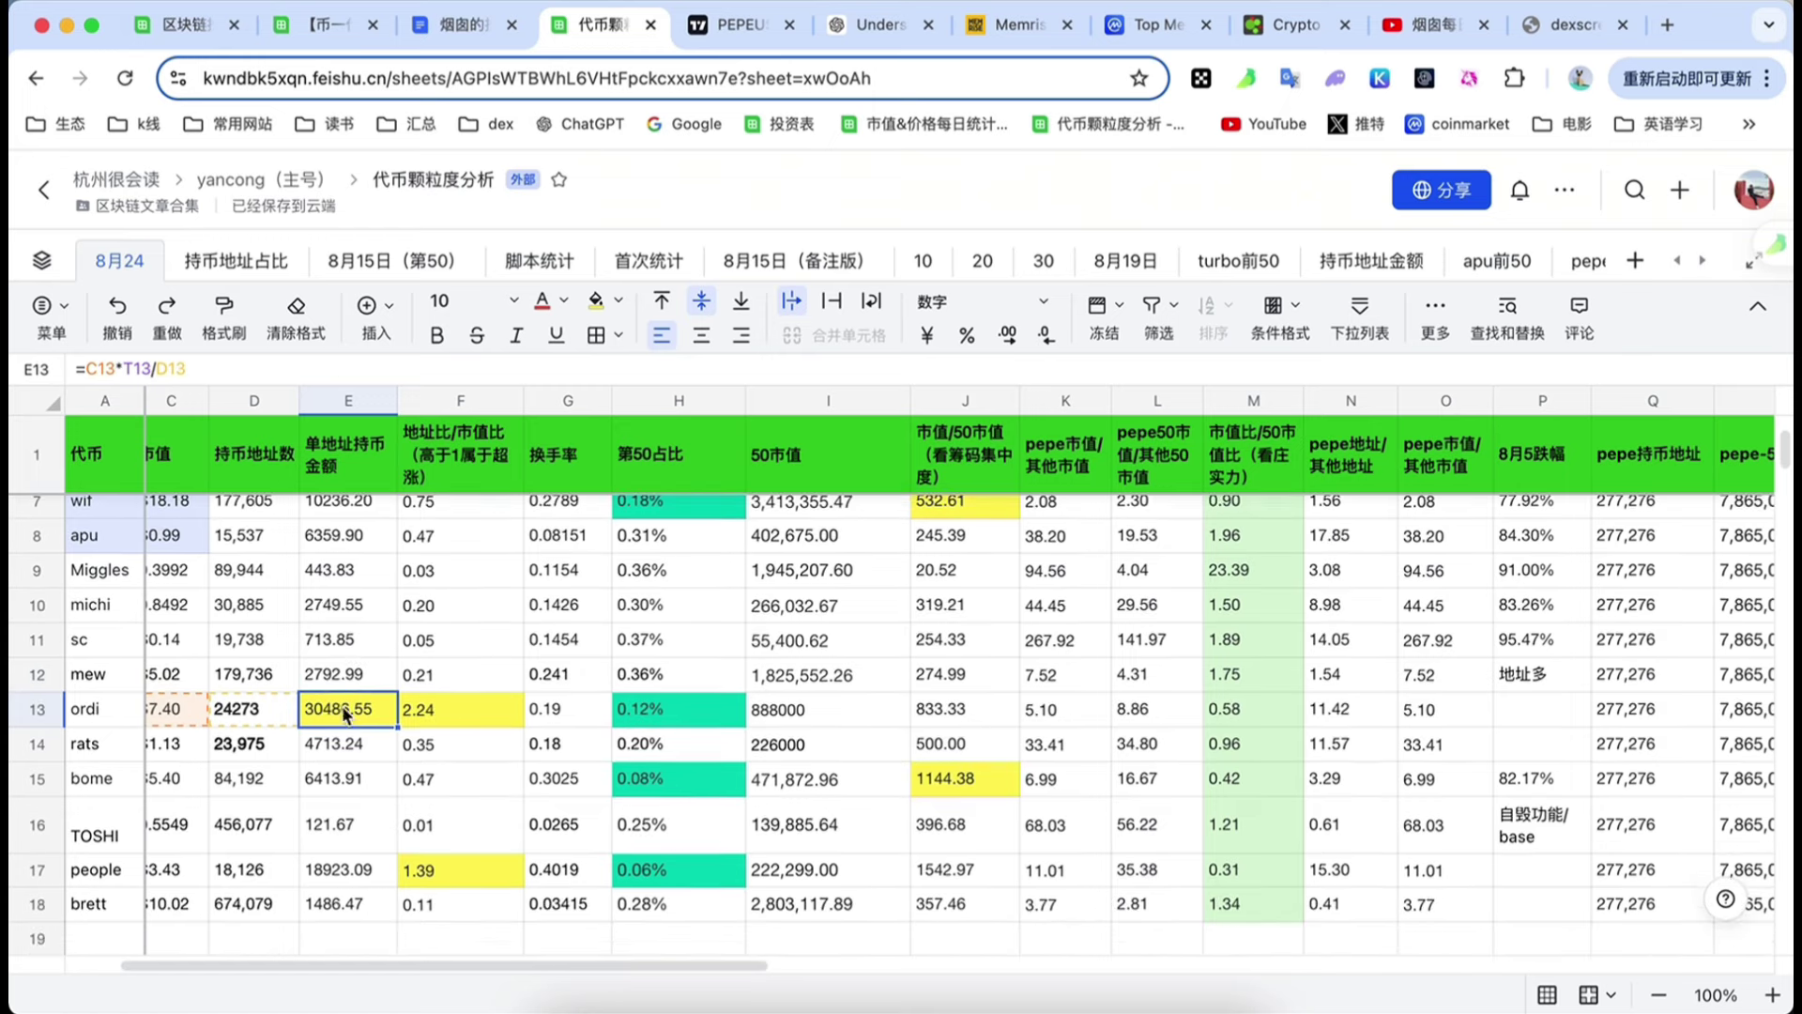
scroll(341, 713, "up", 1)
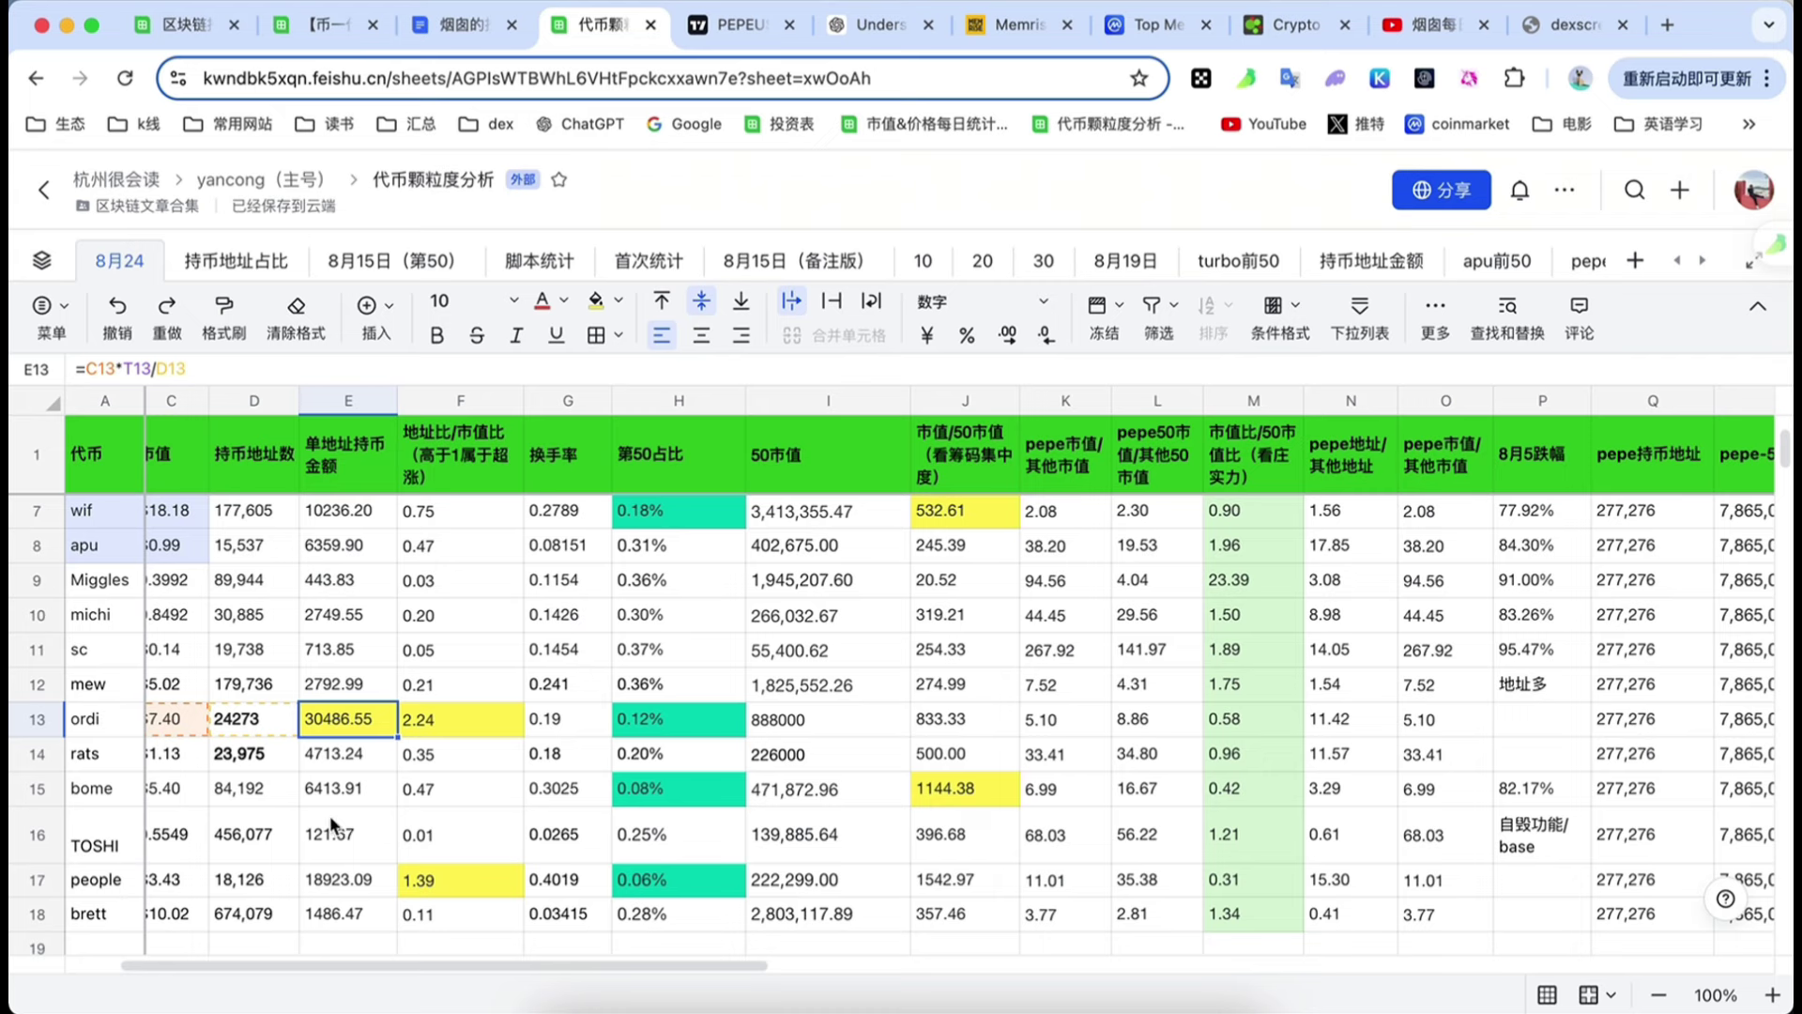
- Fill brett's 单地址持币金额 cell with yellow
left_click(336, 912)
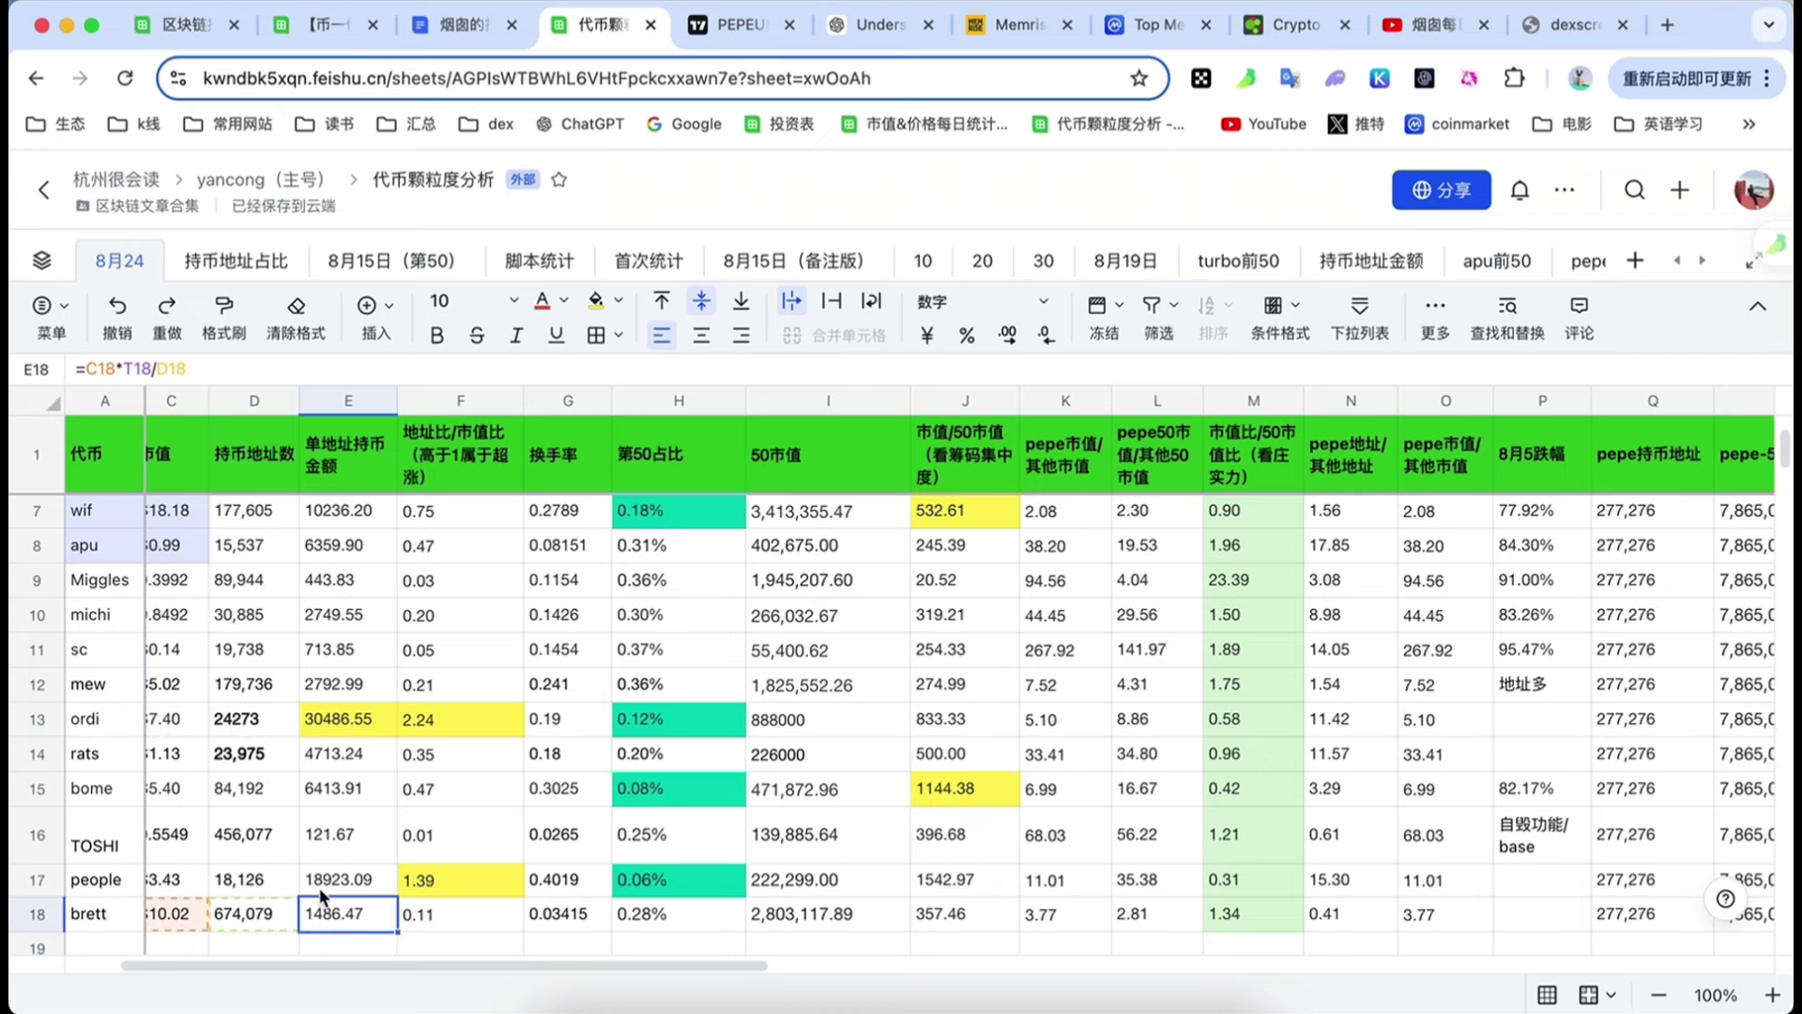
left_click(595, 303)
scroll(296, 826, "down", 2)
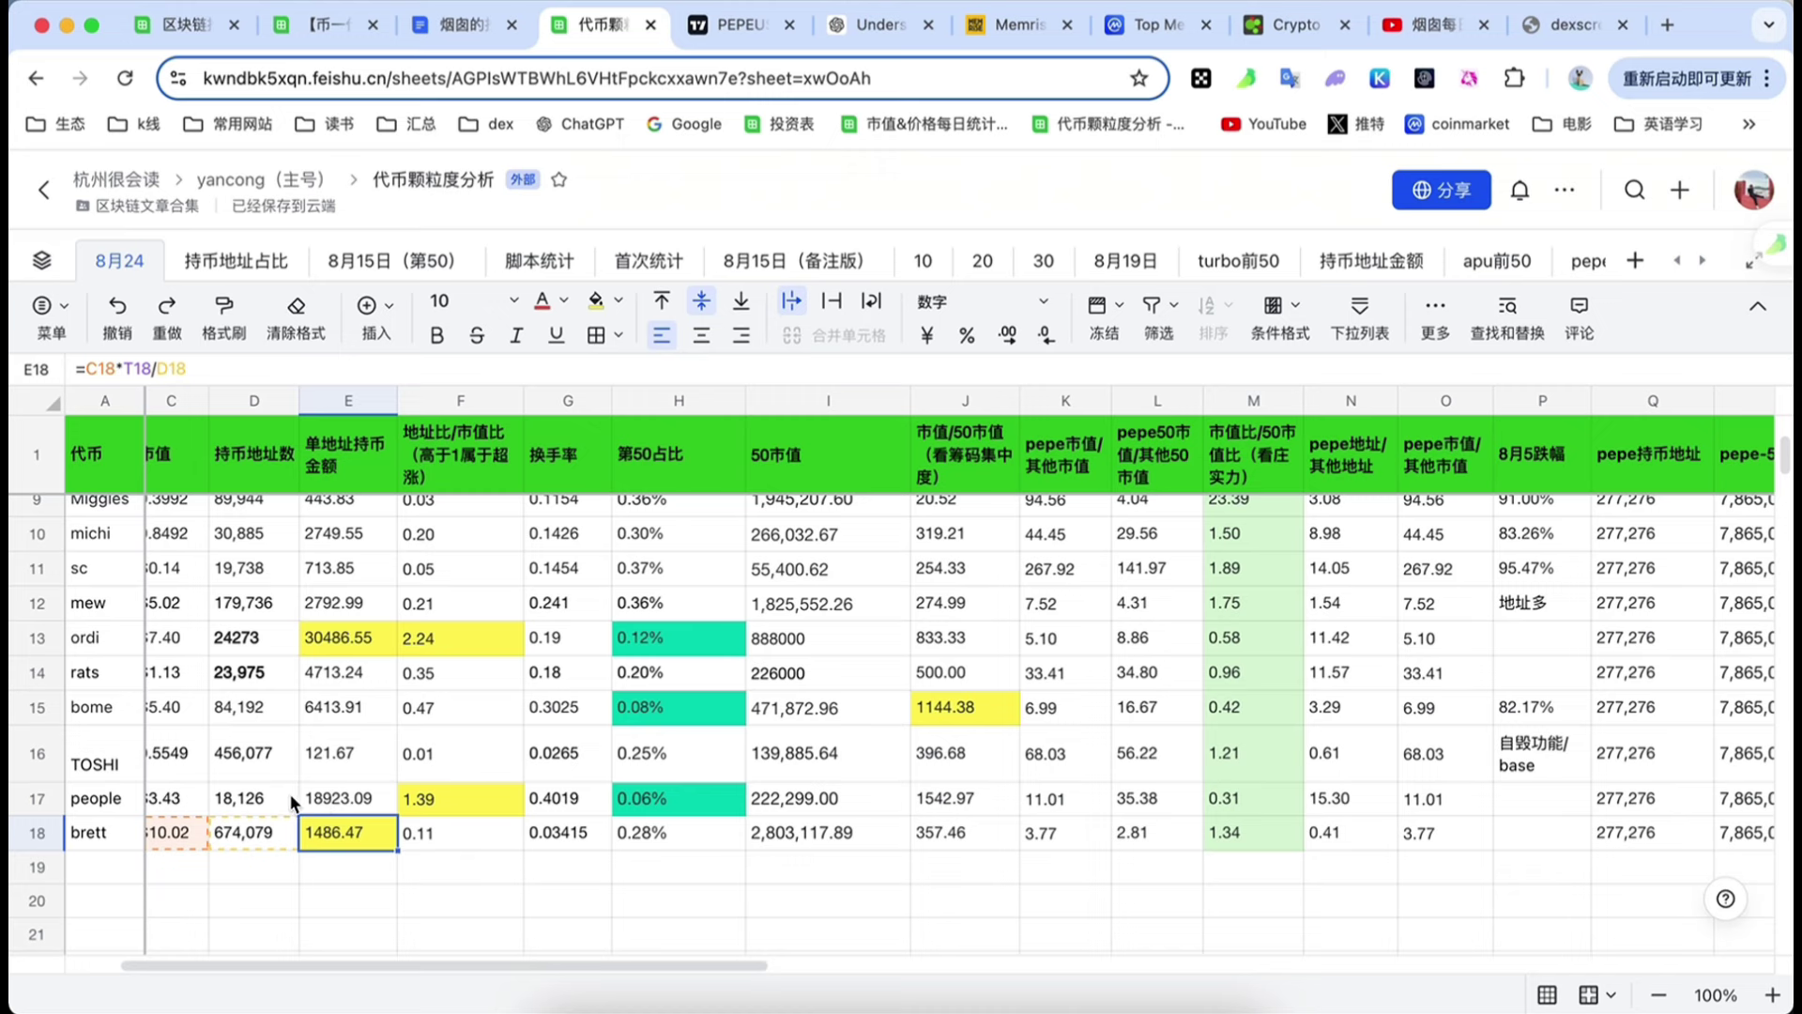
- Fill Miggles' 单地址持币金额 cell with yellow
scroll(216, 724, "up", 1)
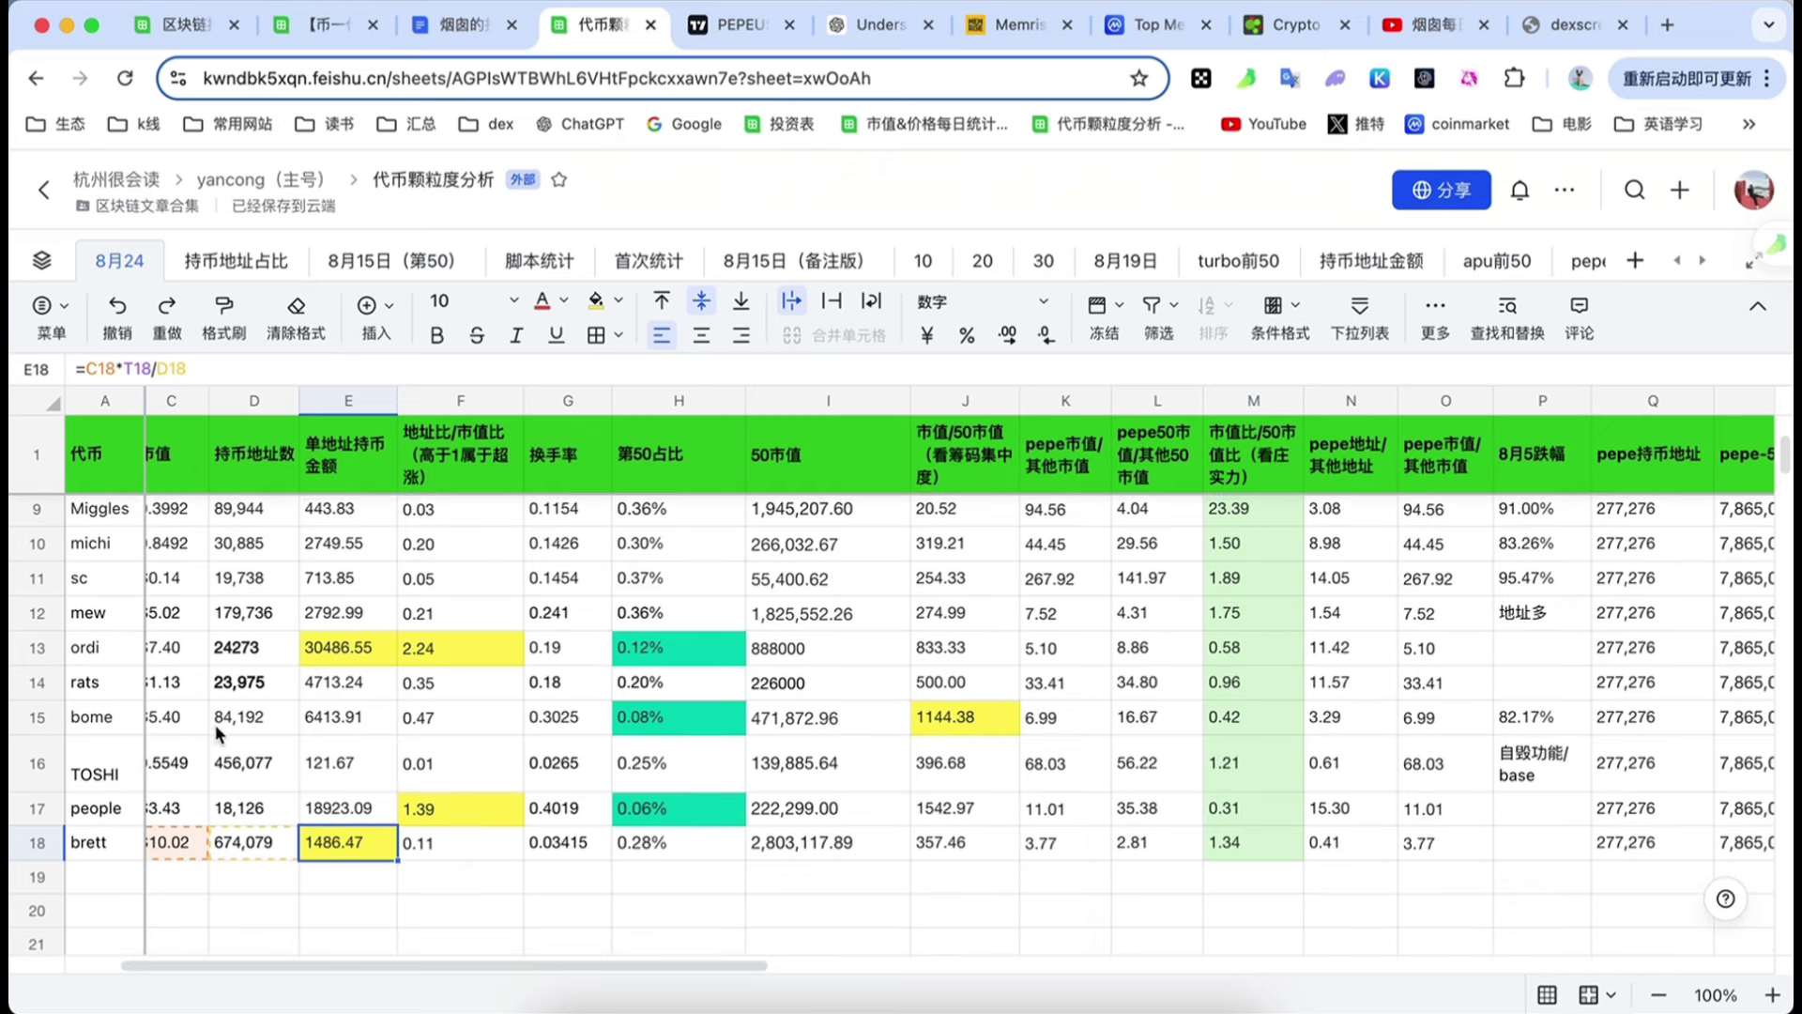
left_click(349, 512)
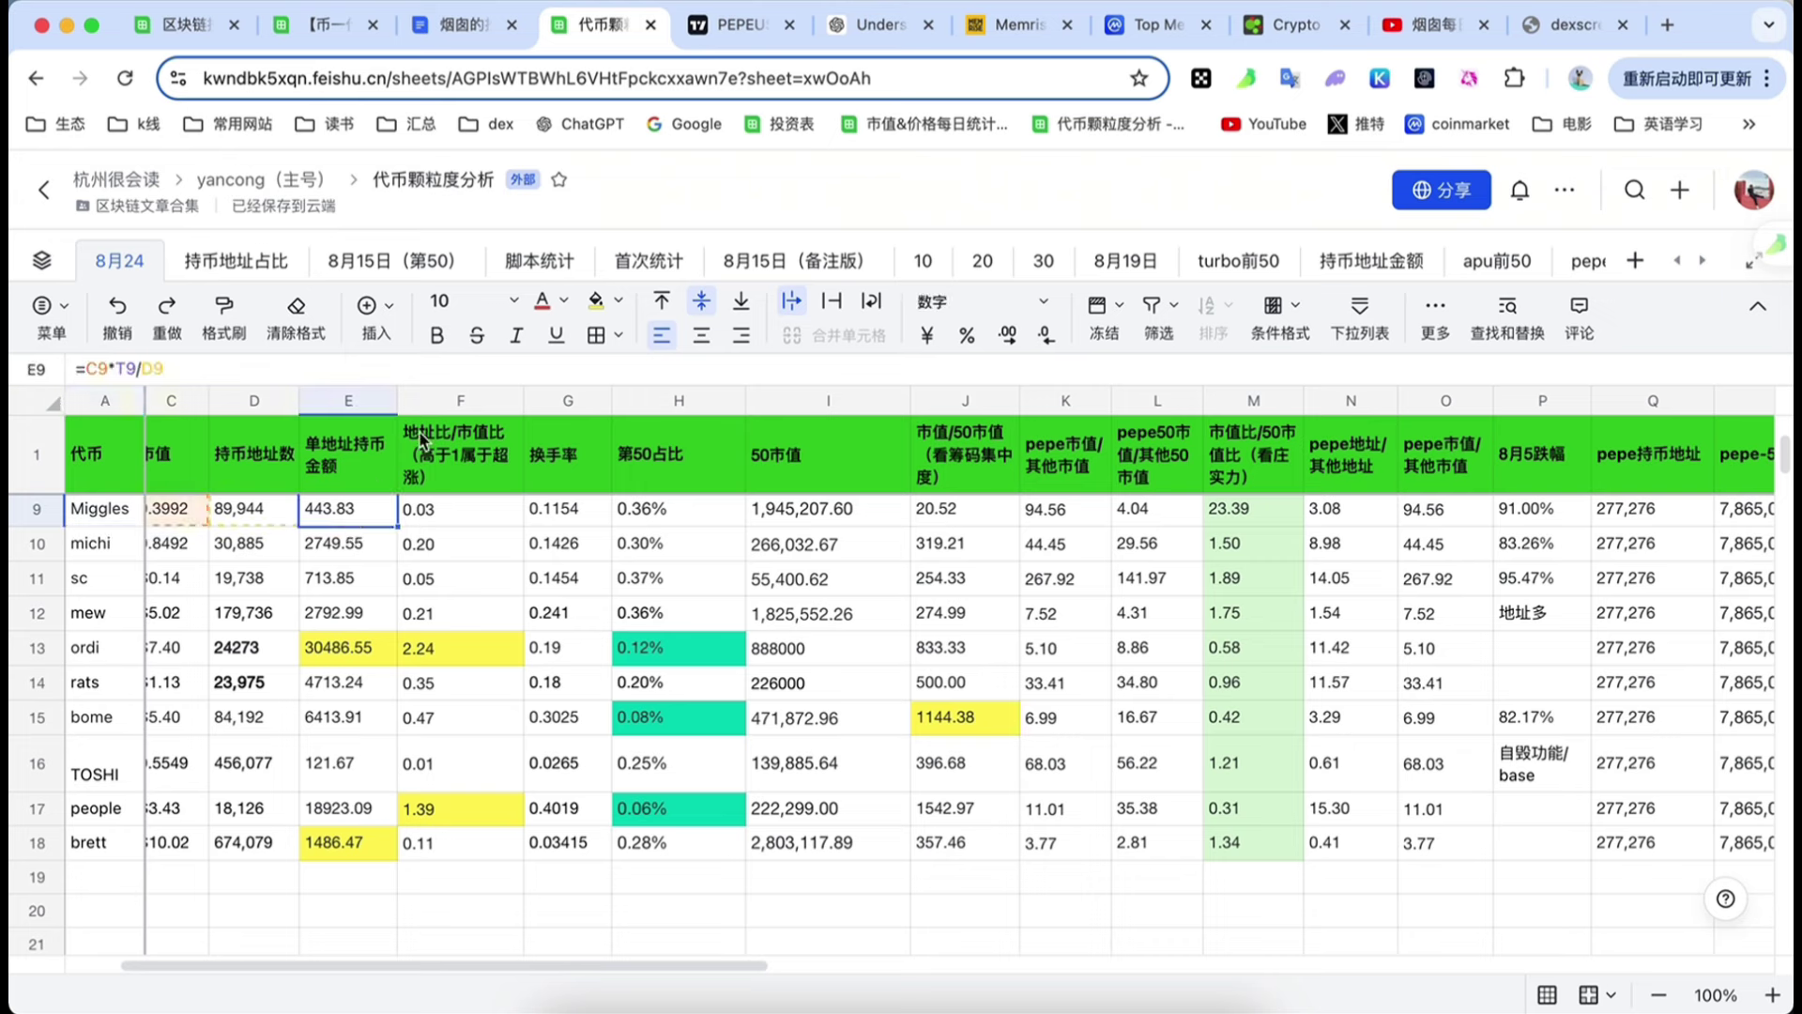
left_click(595, 300)
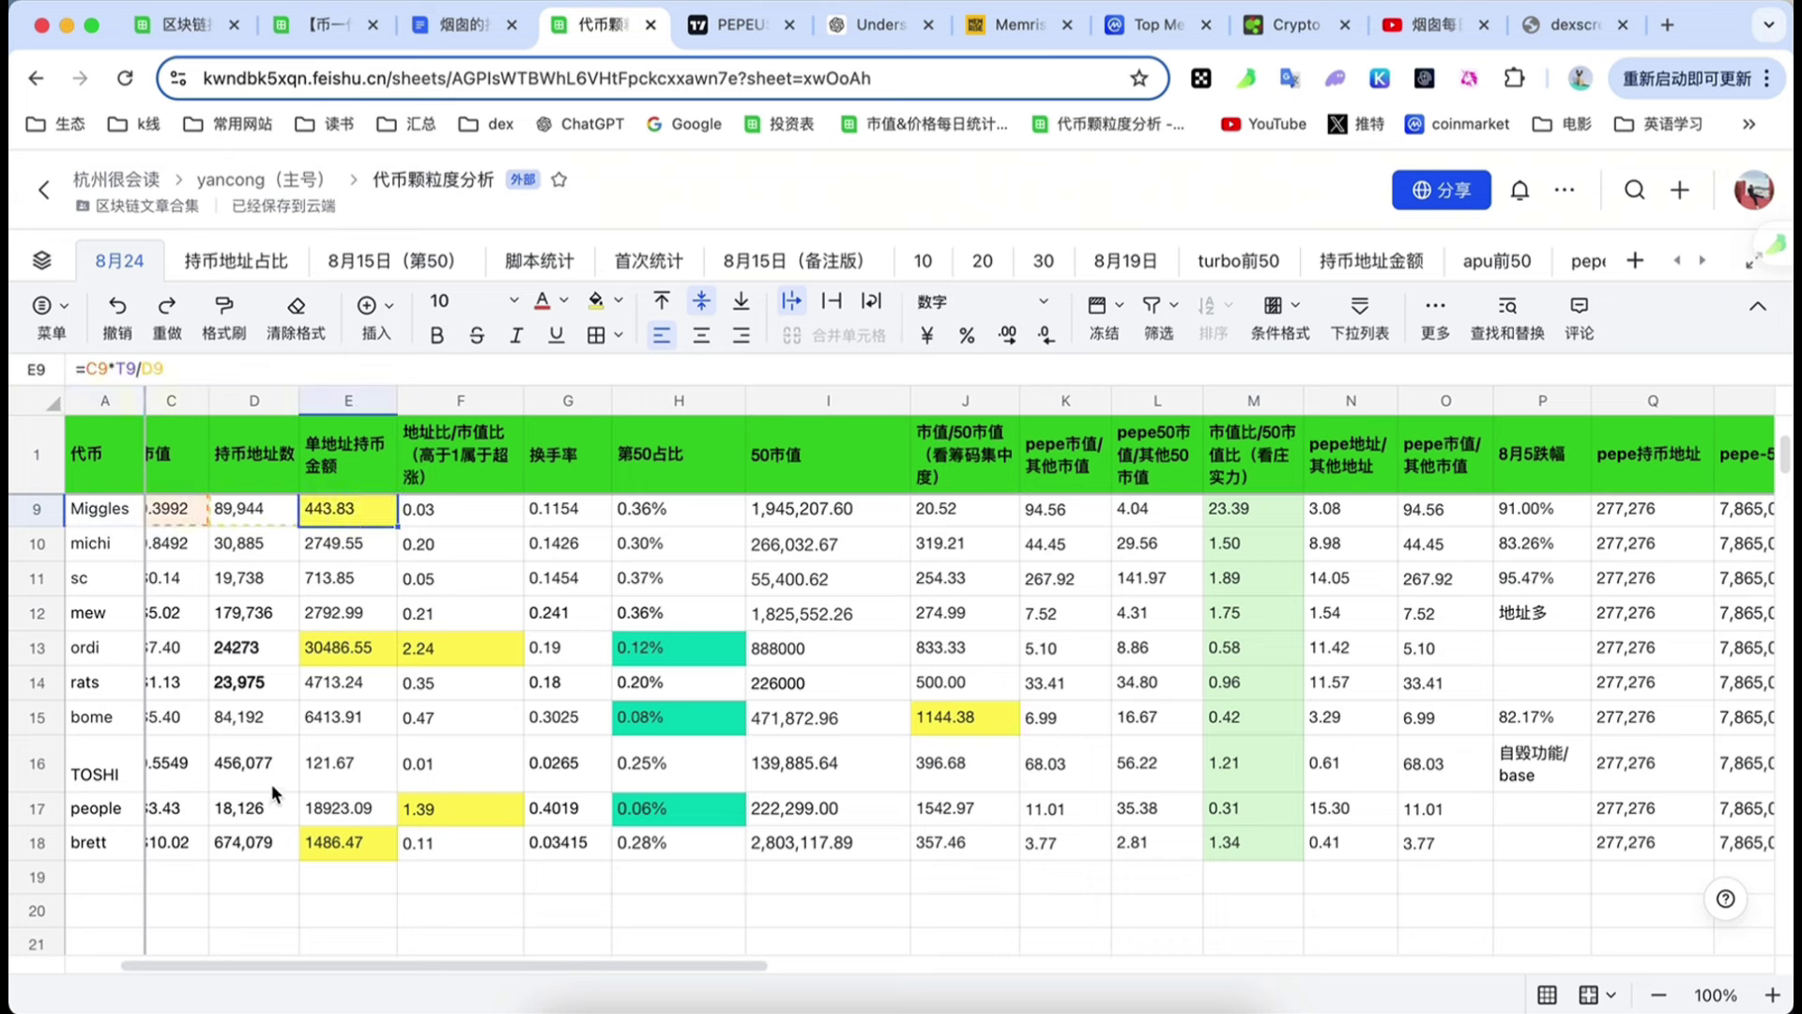
- Compare the 单地址持币金额 values of TOSHI, pepe and wif with those of the other tokens
left_click(71, 783)
left_click(330, 764)
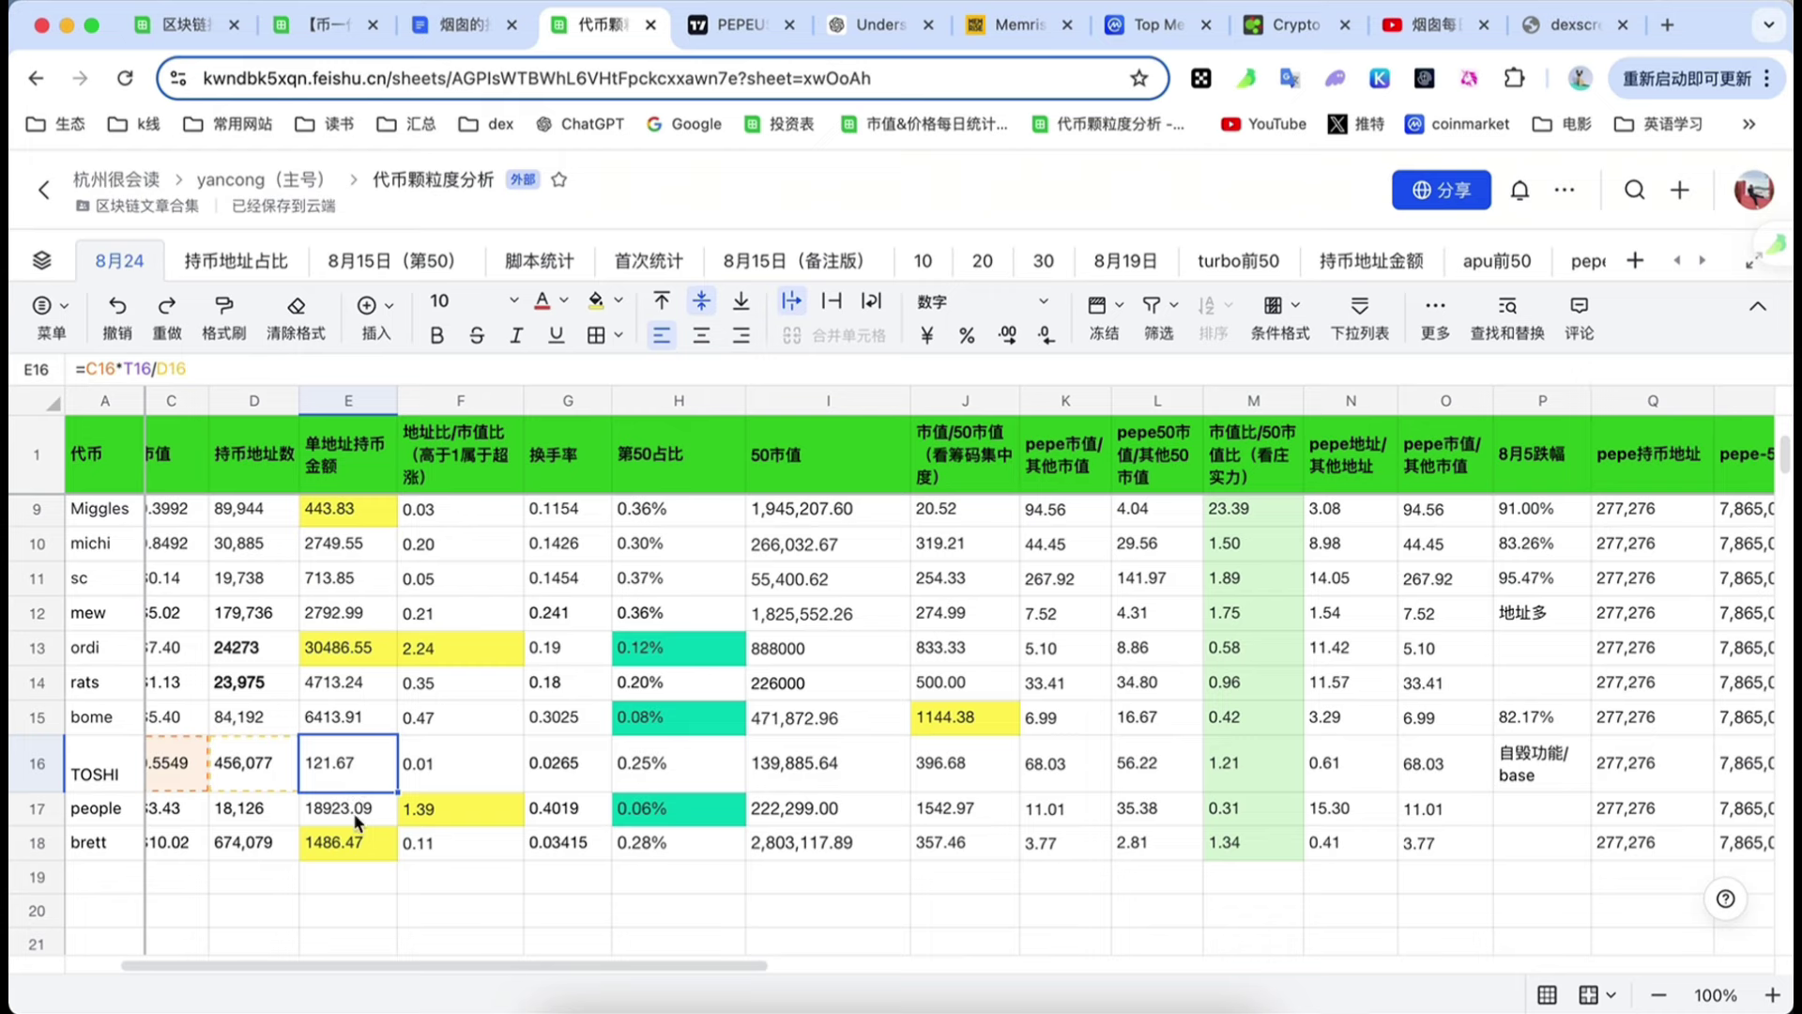
scroll(353, 819, "up", 2)
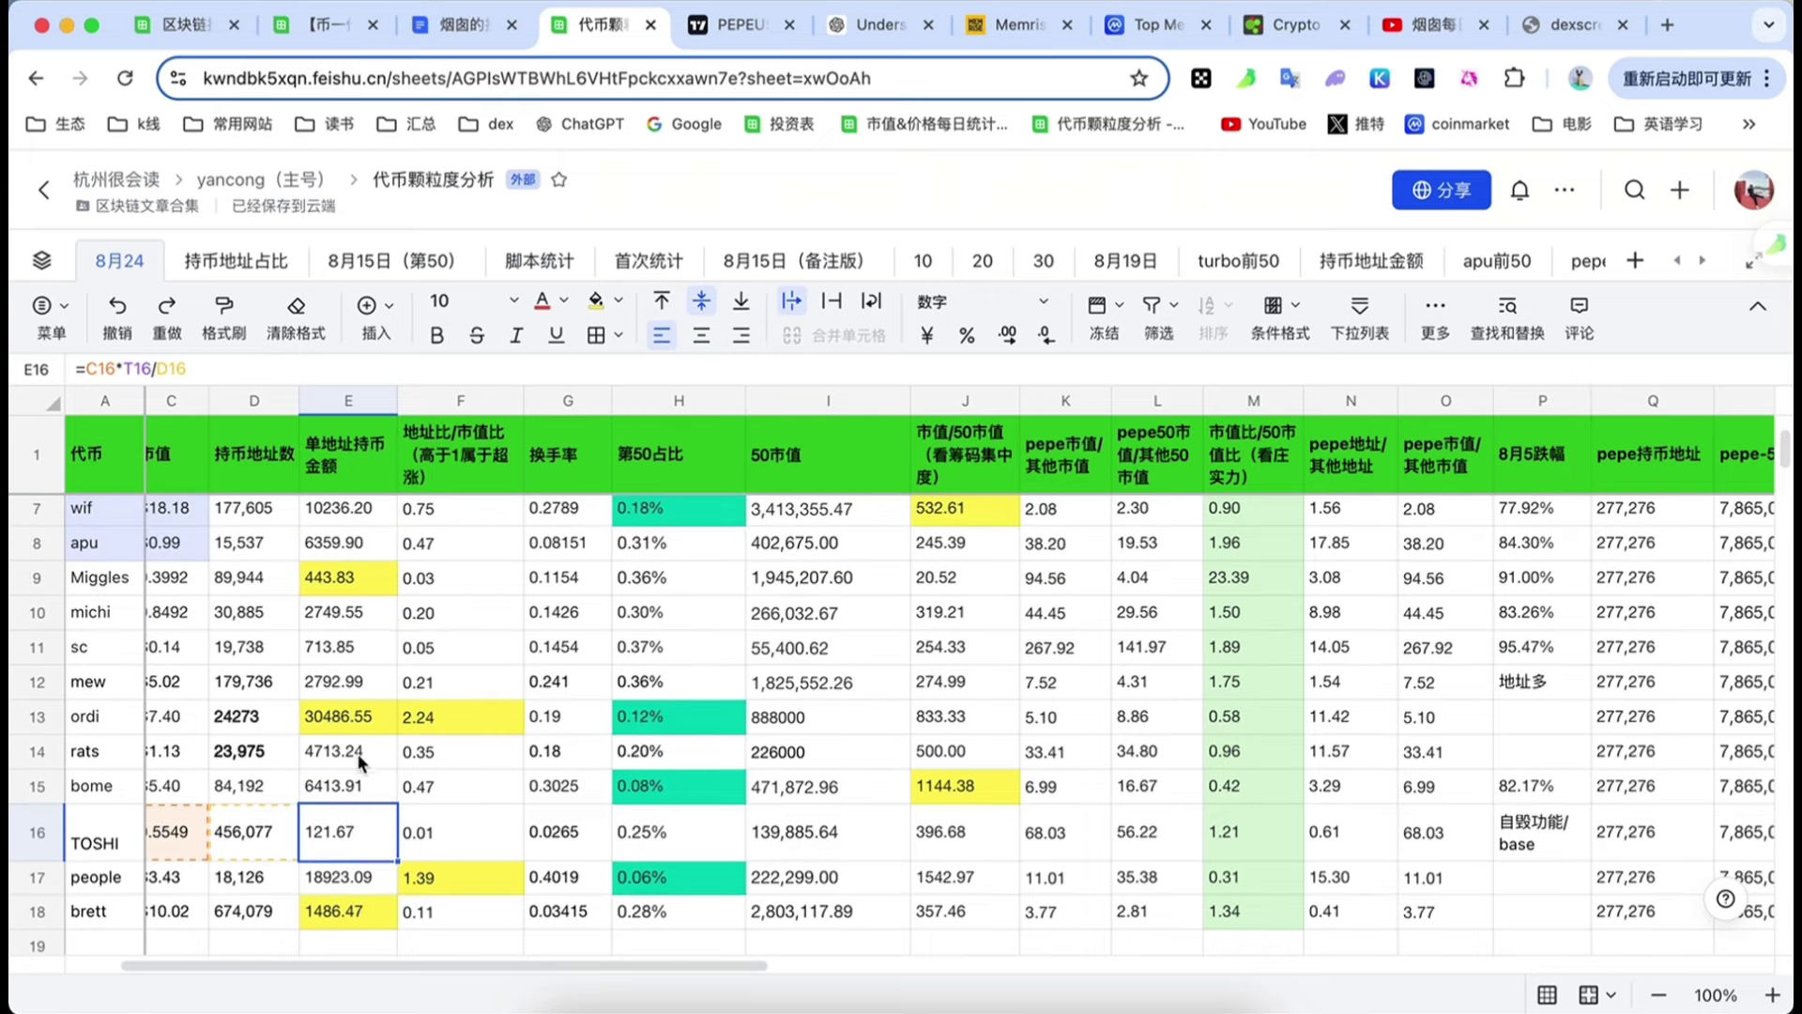
scroll(353, 757, "up", 5)
scroll(330, 807, "down", 10)
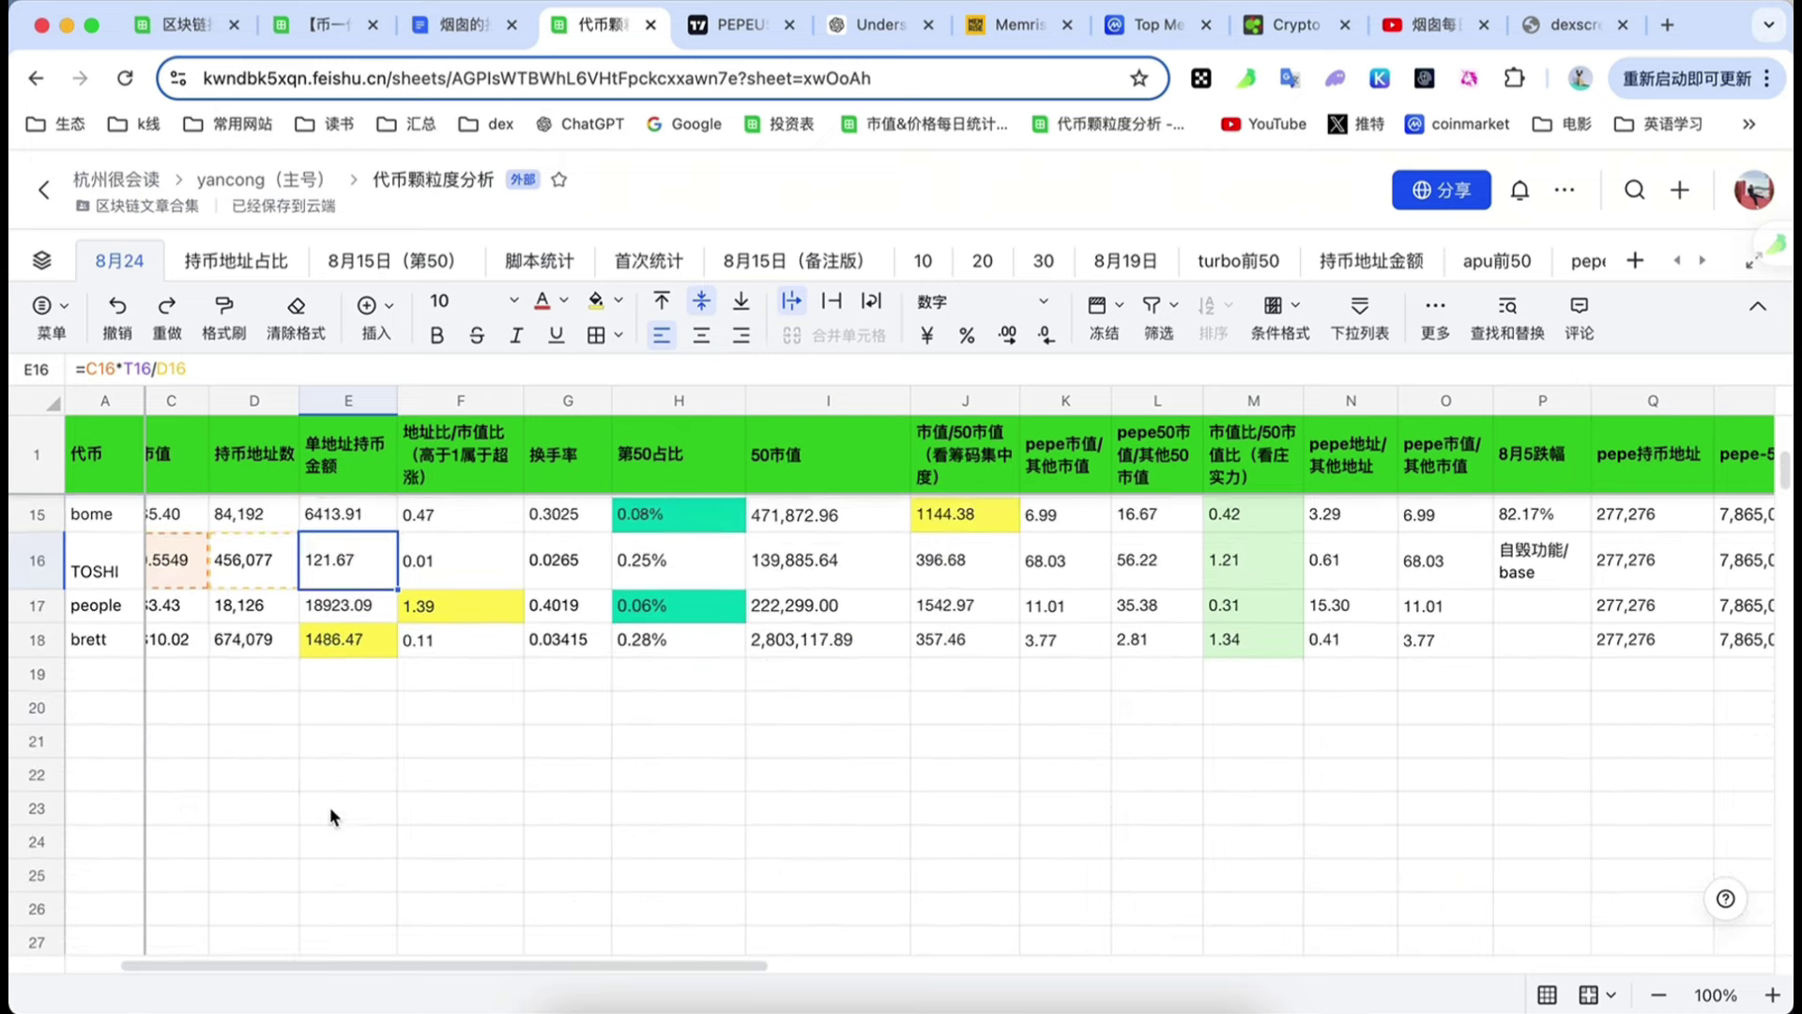
scroll(343, 751, "up", 10)
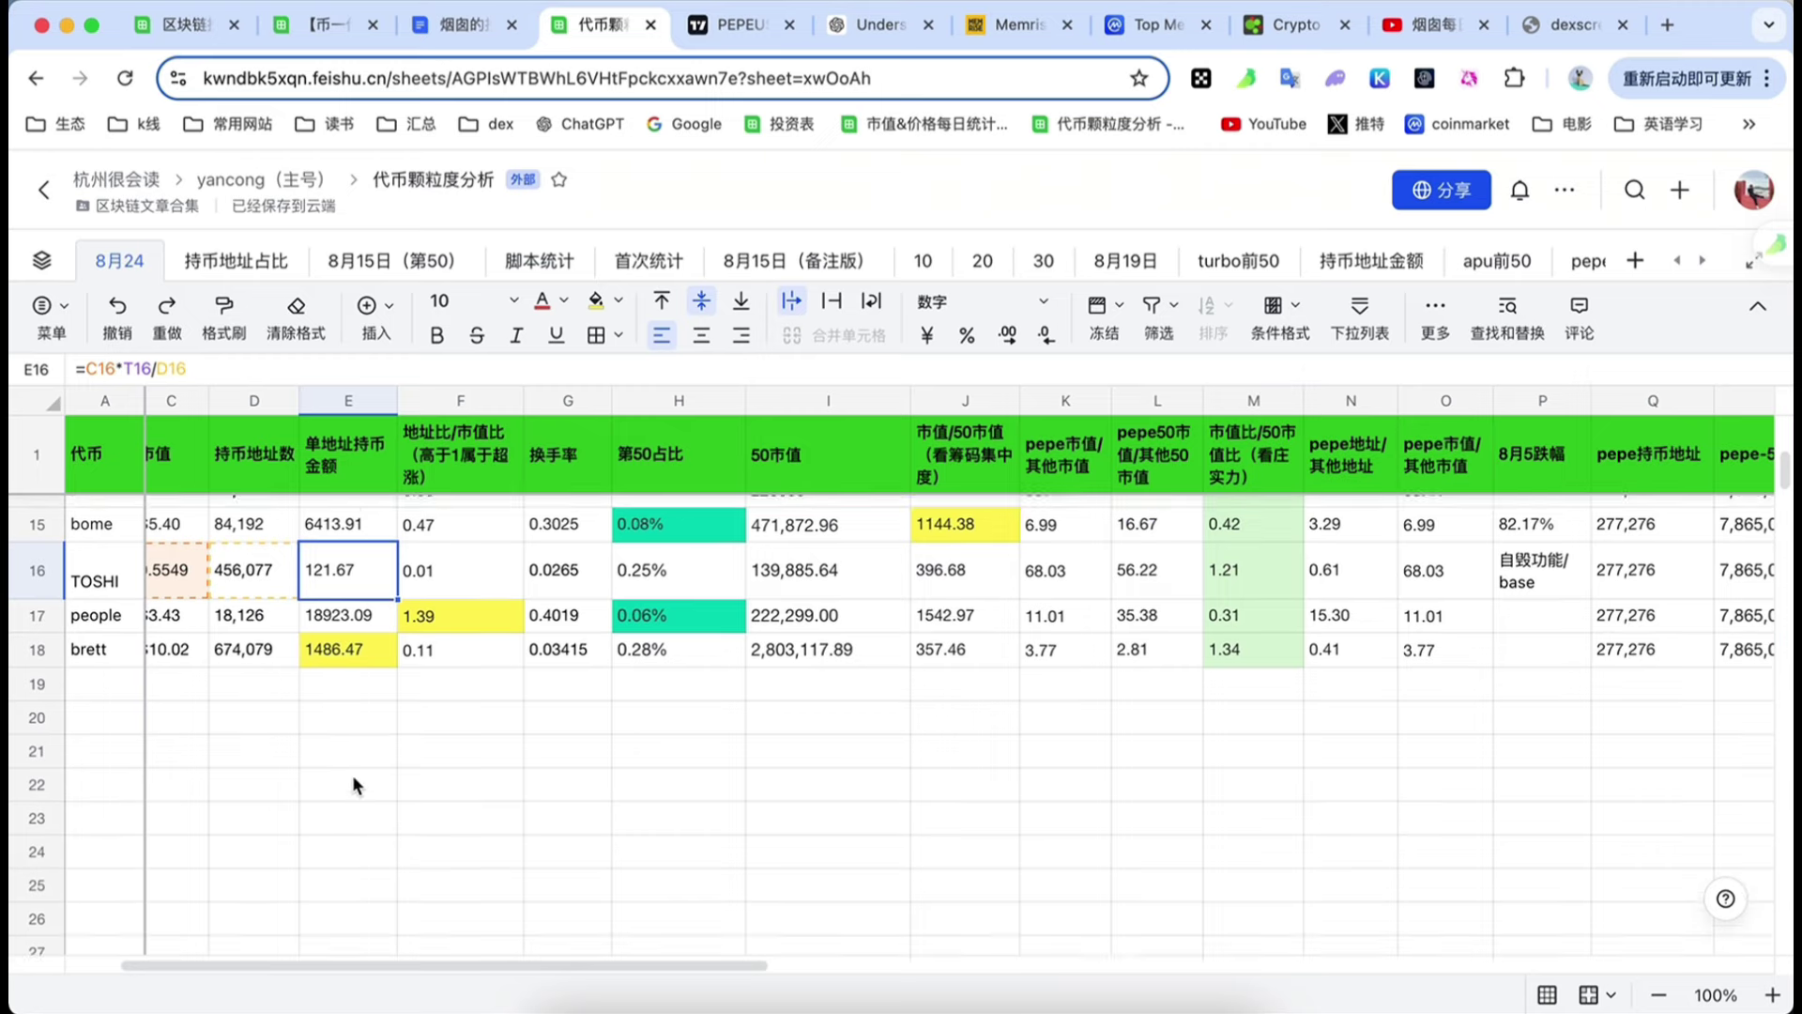
scroll(214, 678, "down", 1)
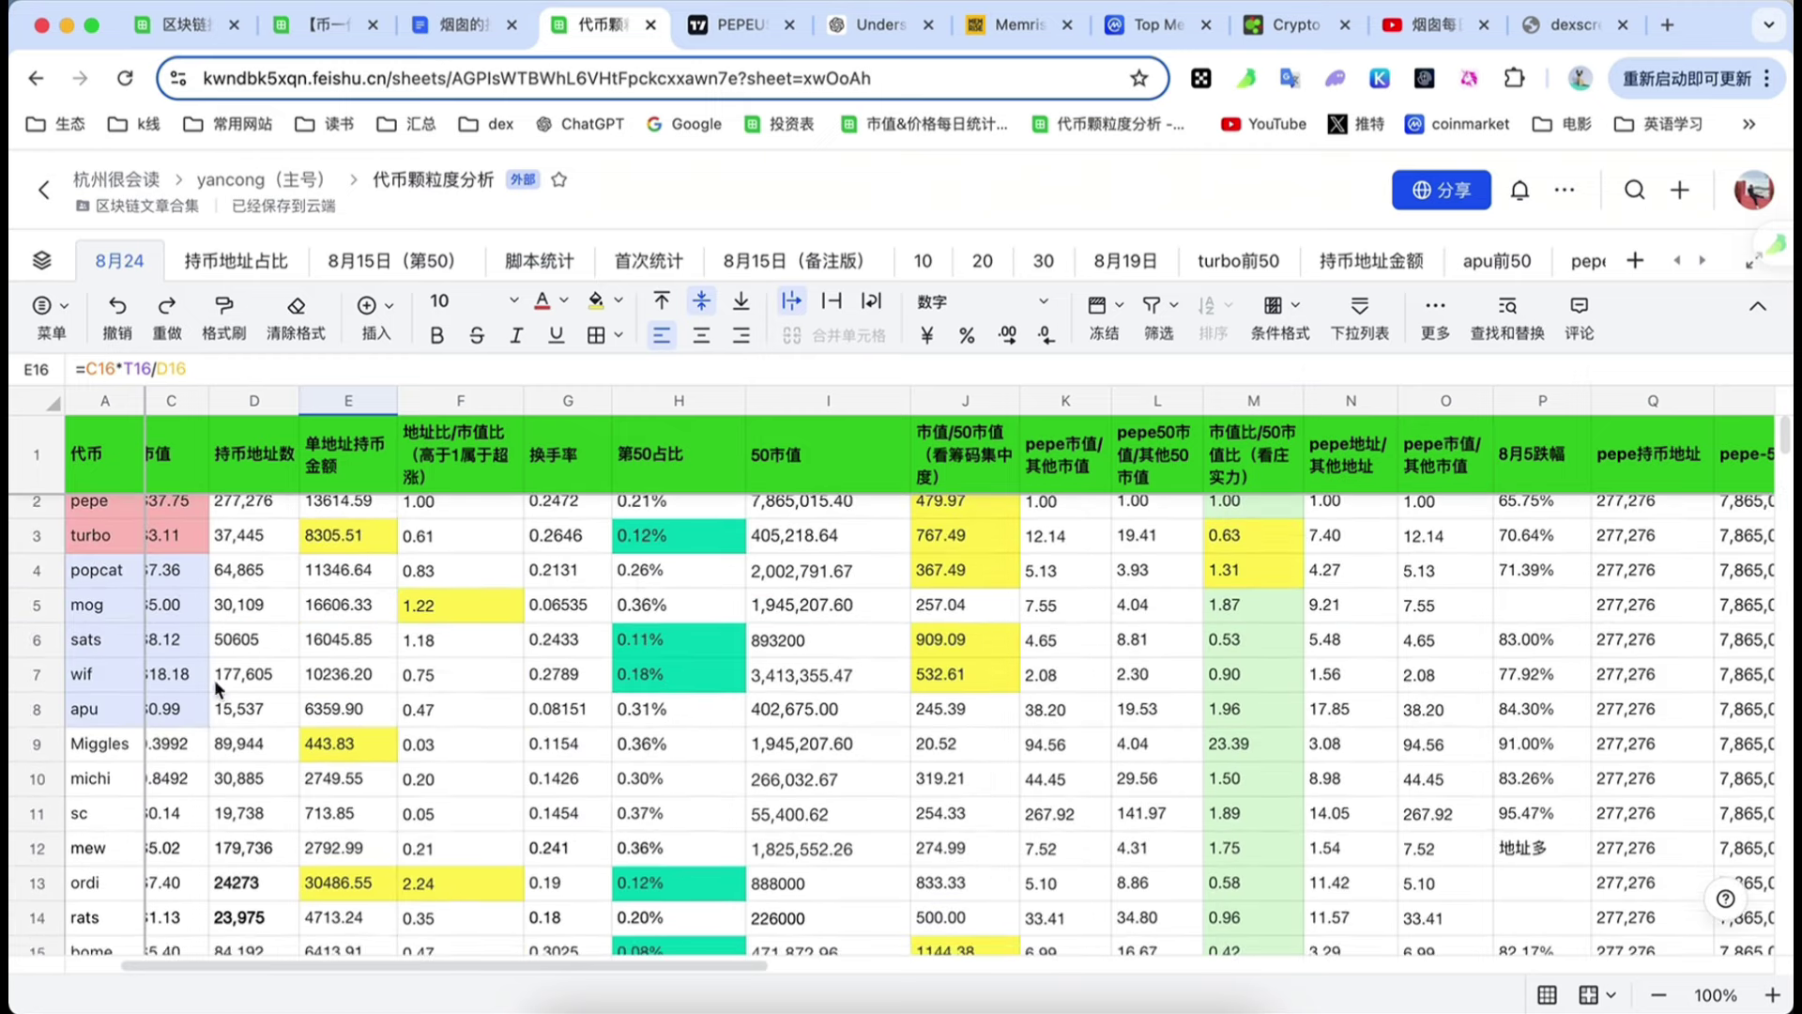
scroll(388, 749, "up", 1)
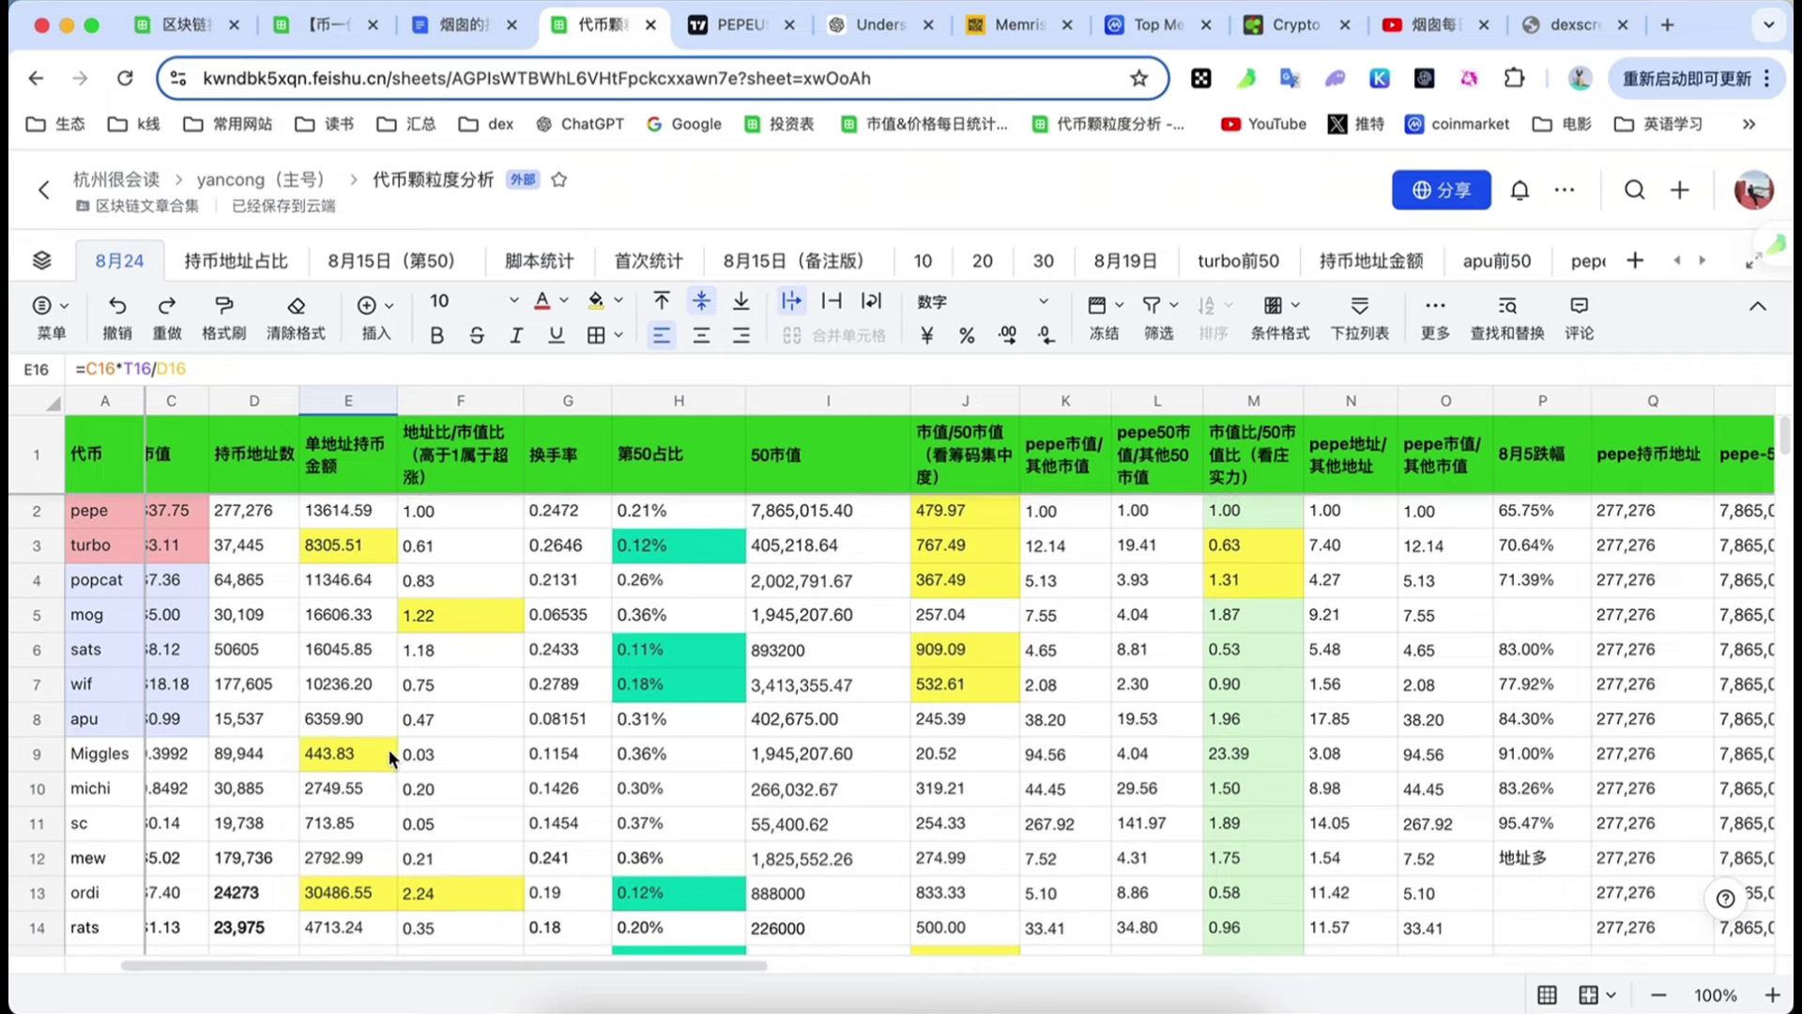
left_click(327, 516)
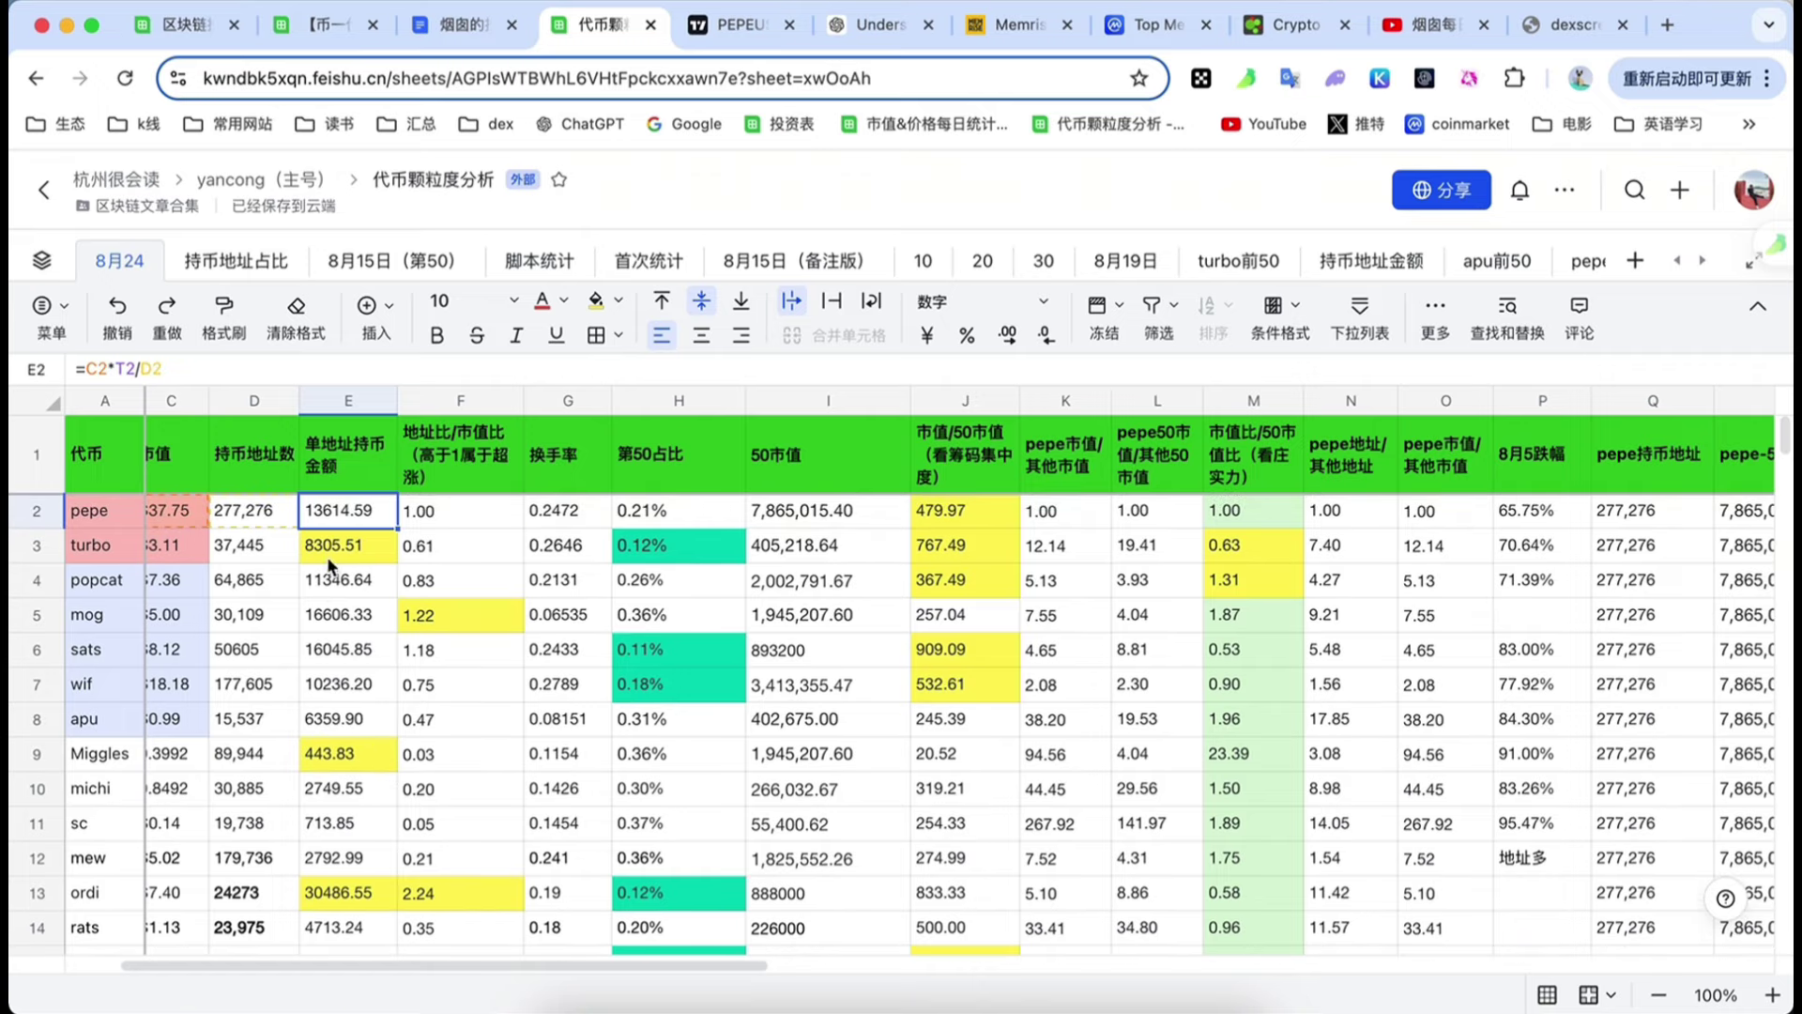
left_click(344, 677)
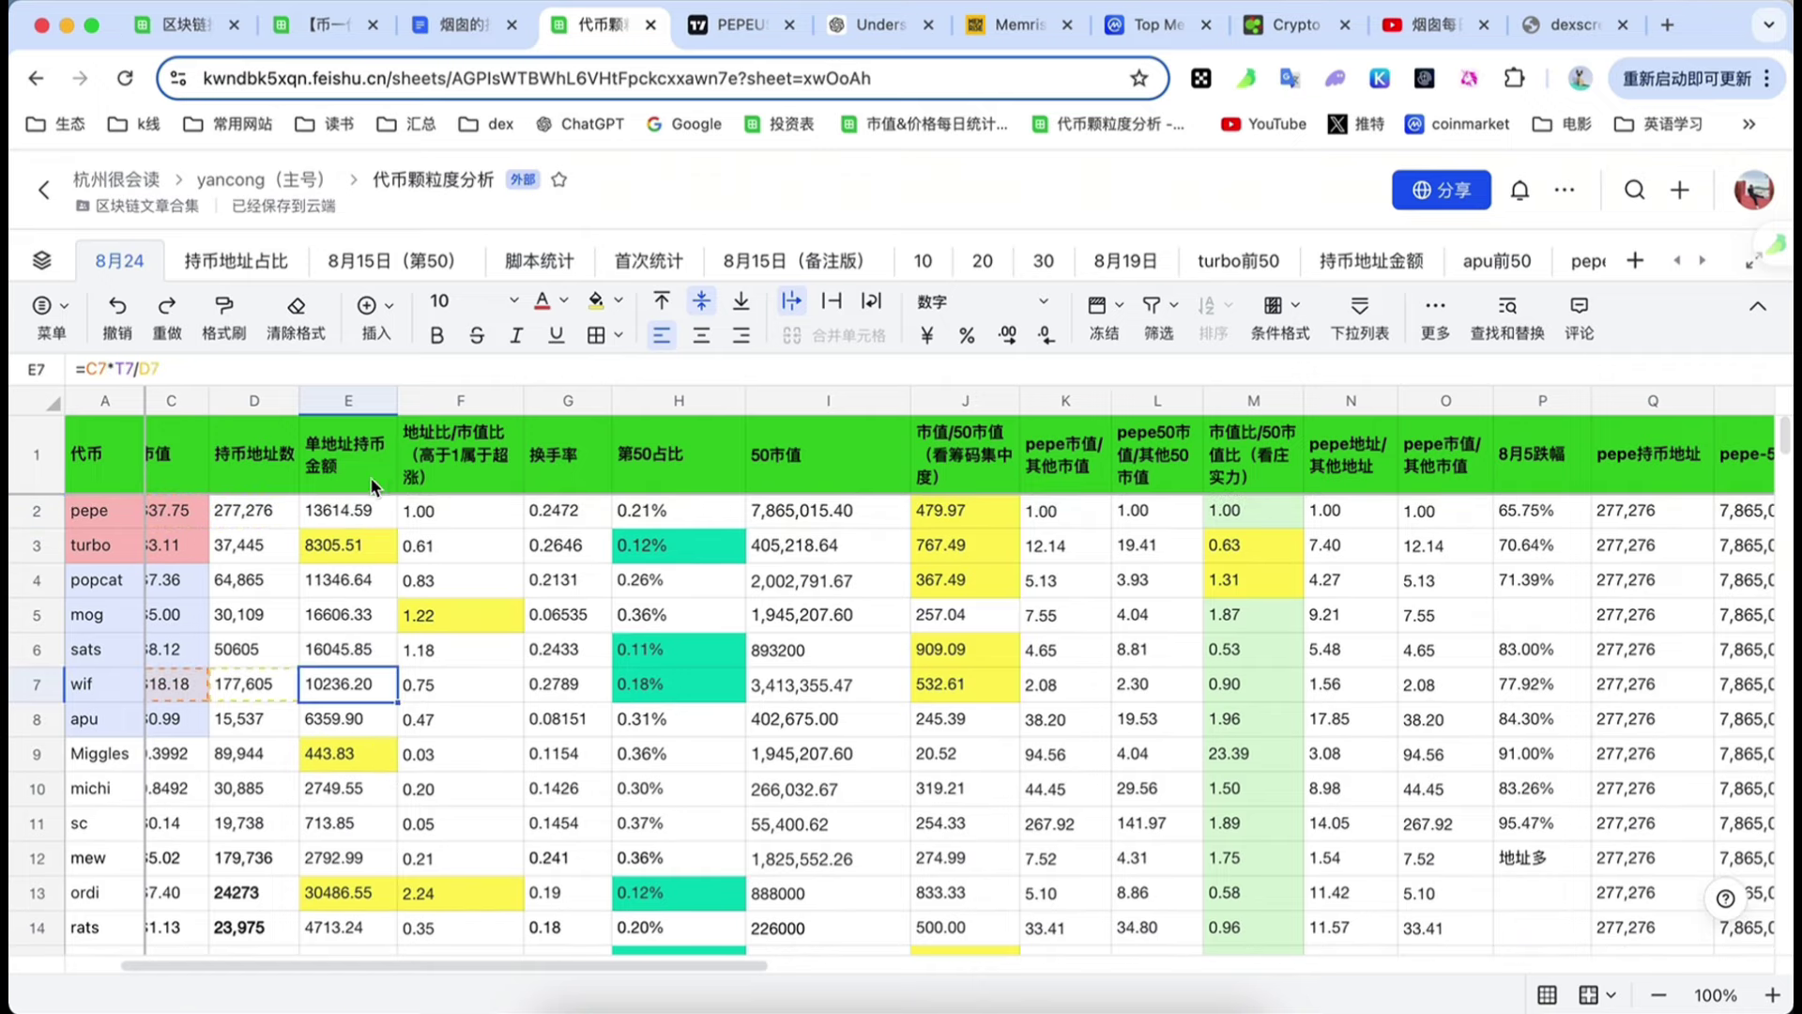
left_click(341, 520)
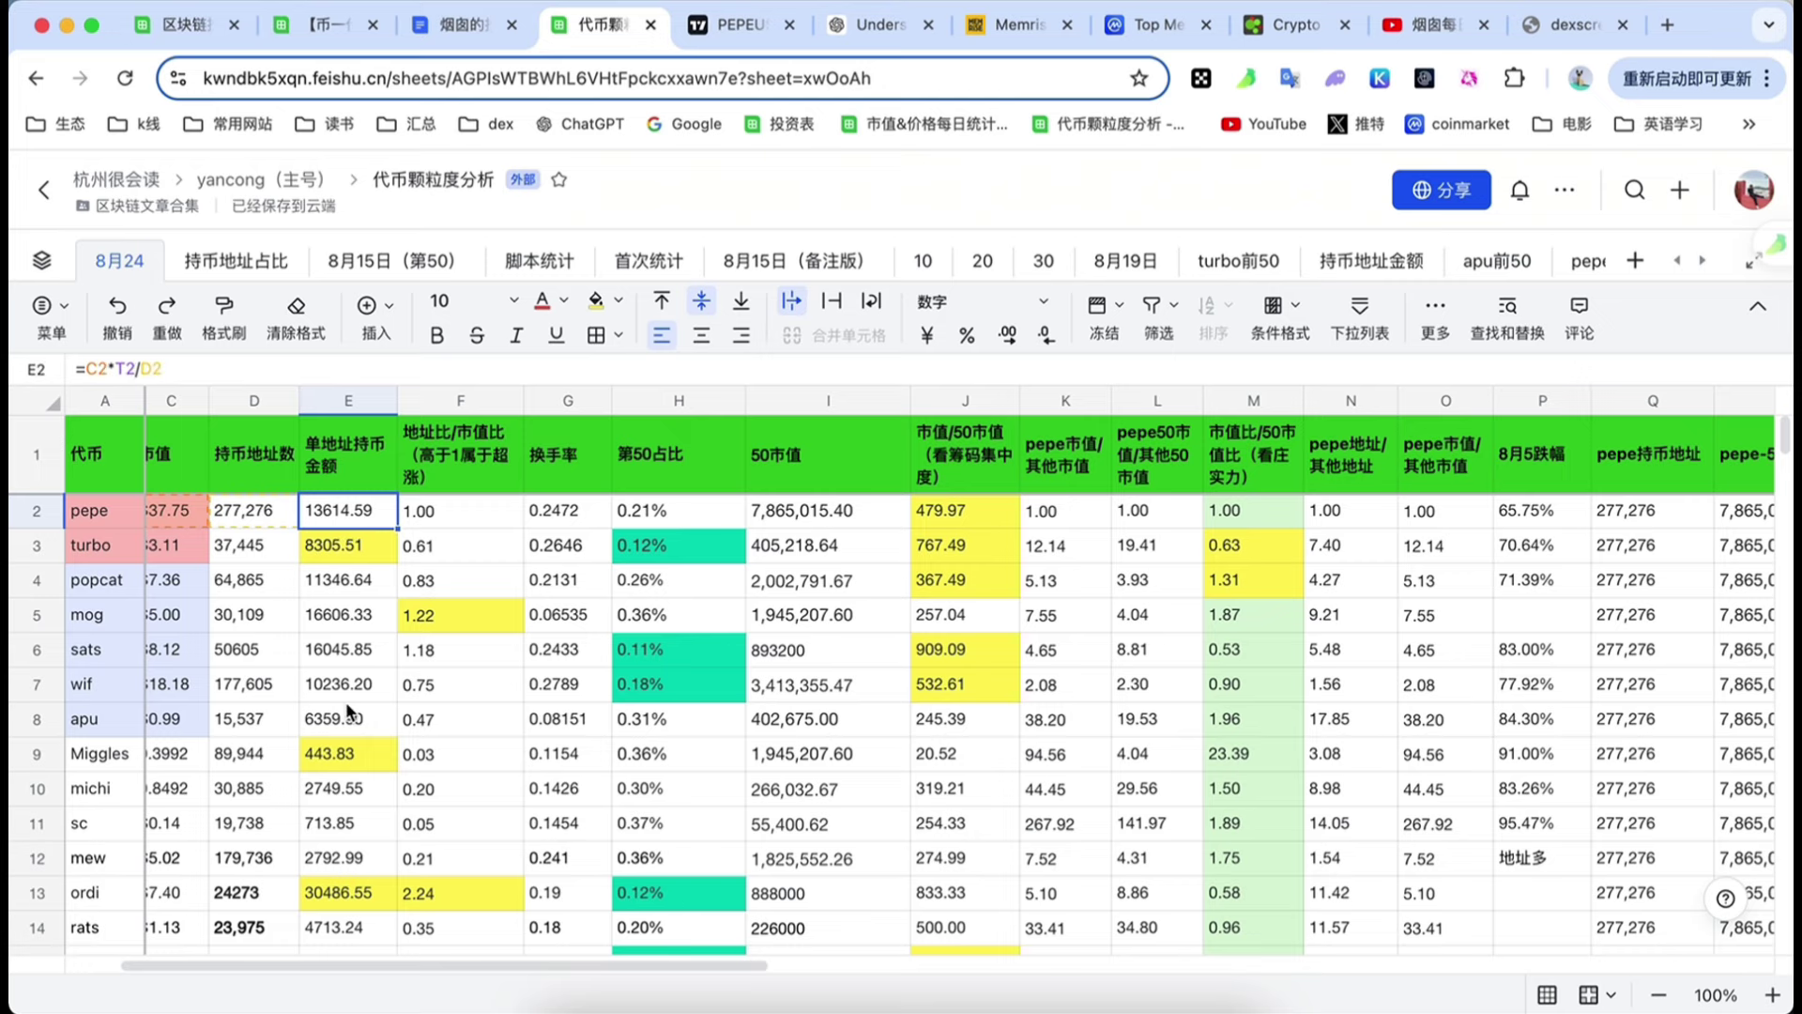
scroll(346, 700, "down", 1)
scroll(348, 704, "up", 1)
scroll(347, 705, "down", 5)
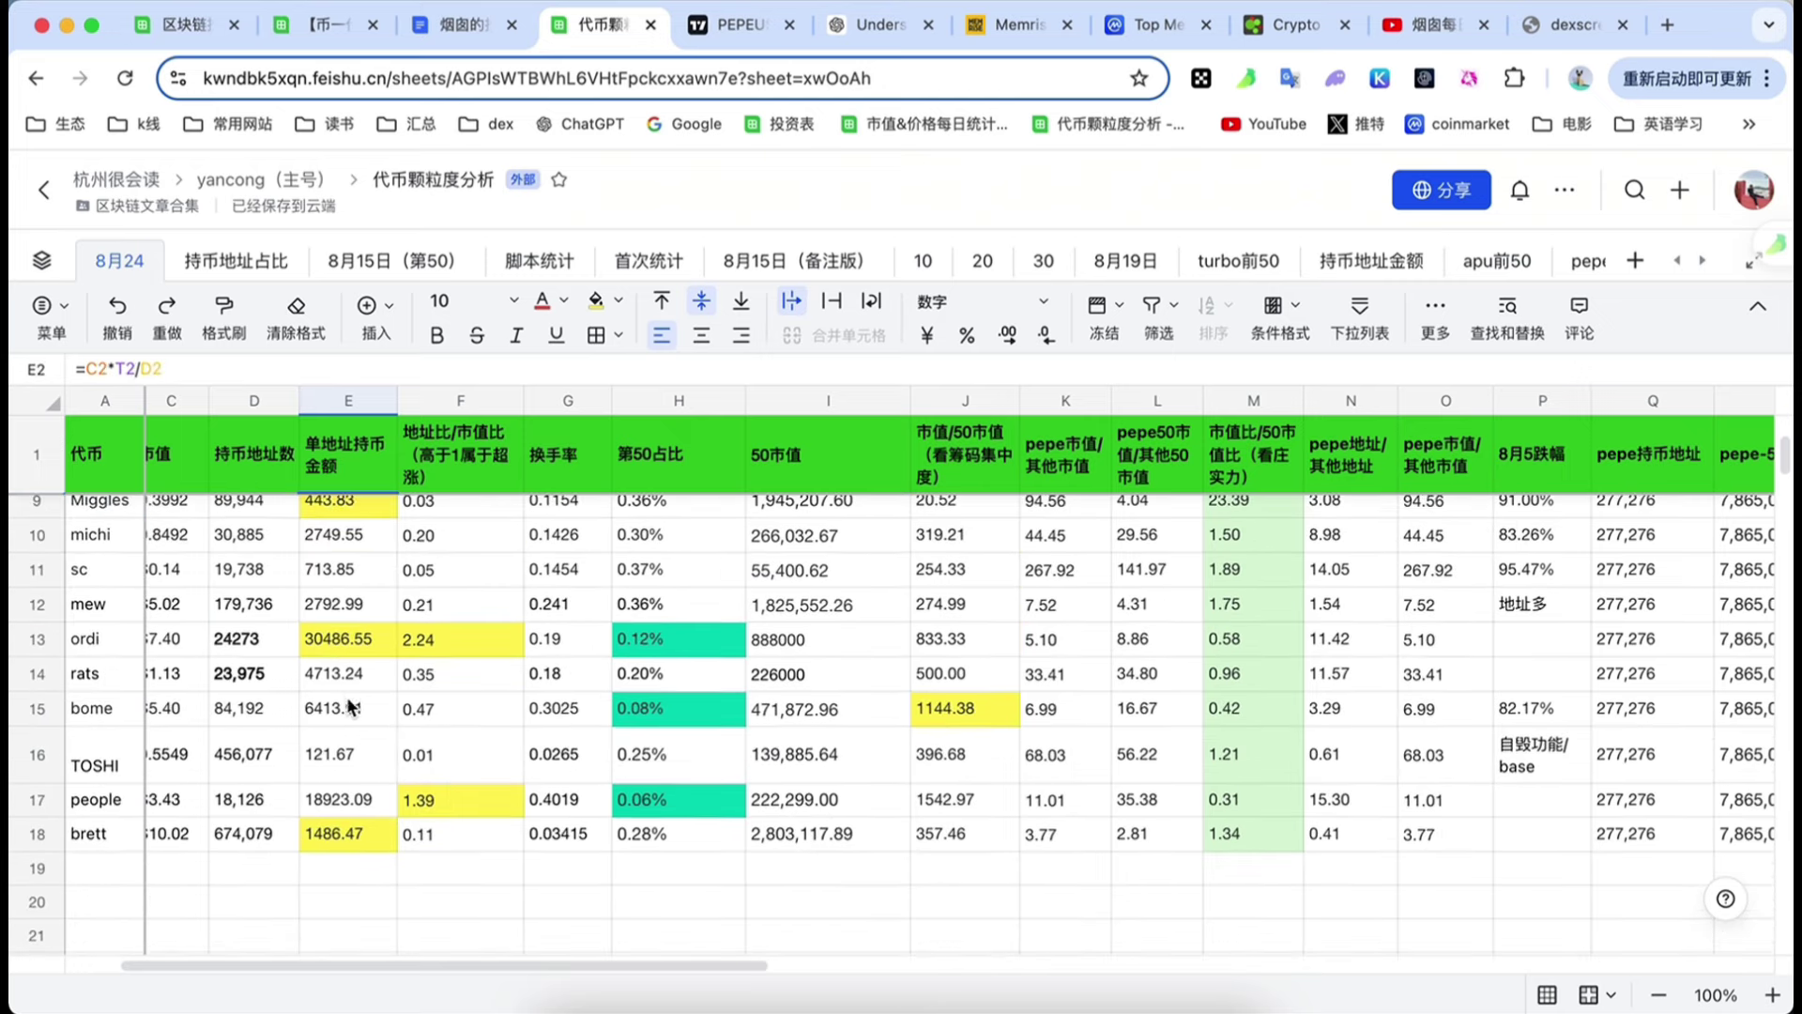
- Compare the 单地址持币金额 values of the inscription tokens ordi, rats and sats
left_click(341, 641)
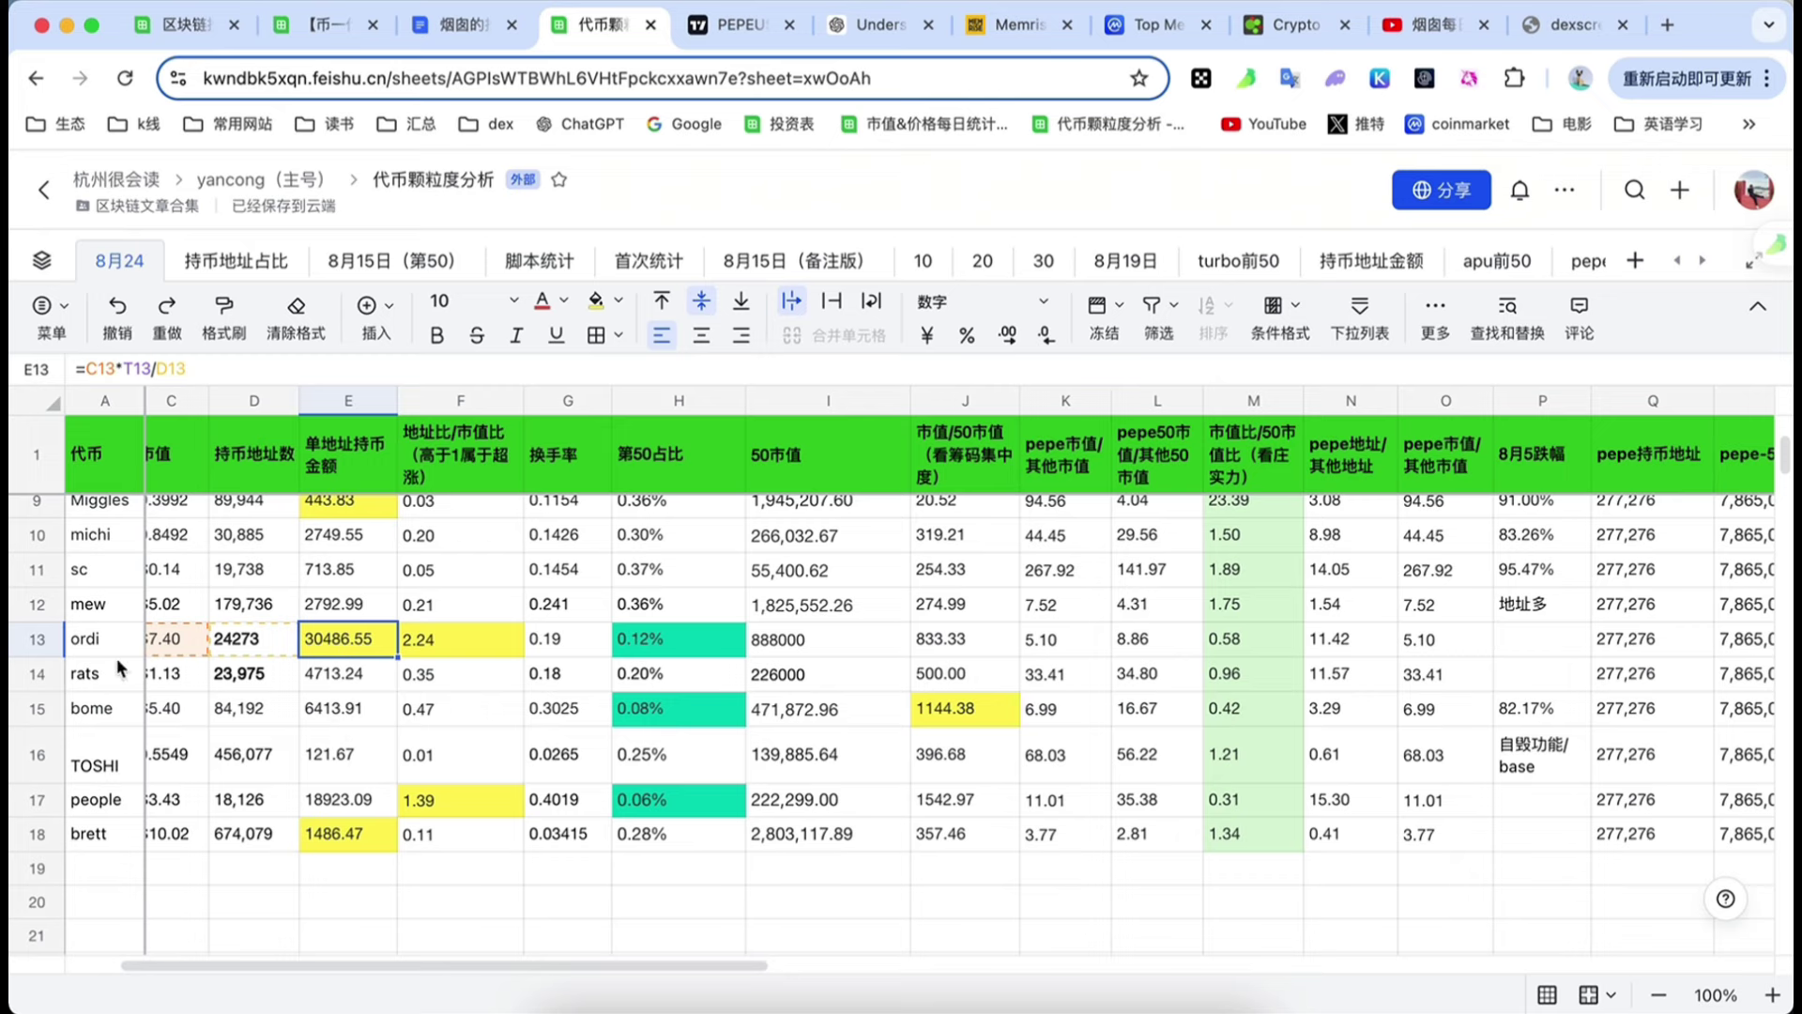
left_click(43, 638)
left_click(53, 670)
scroll(116, 781, "up", 2)
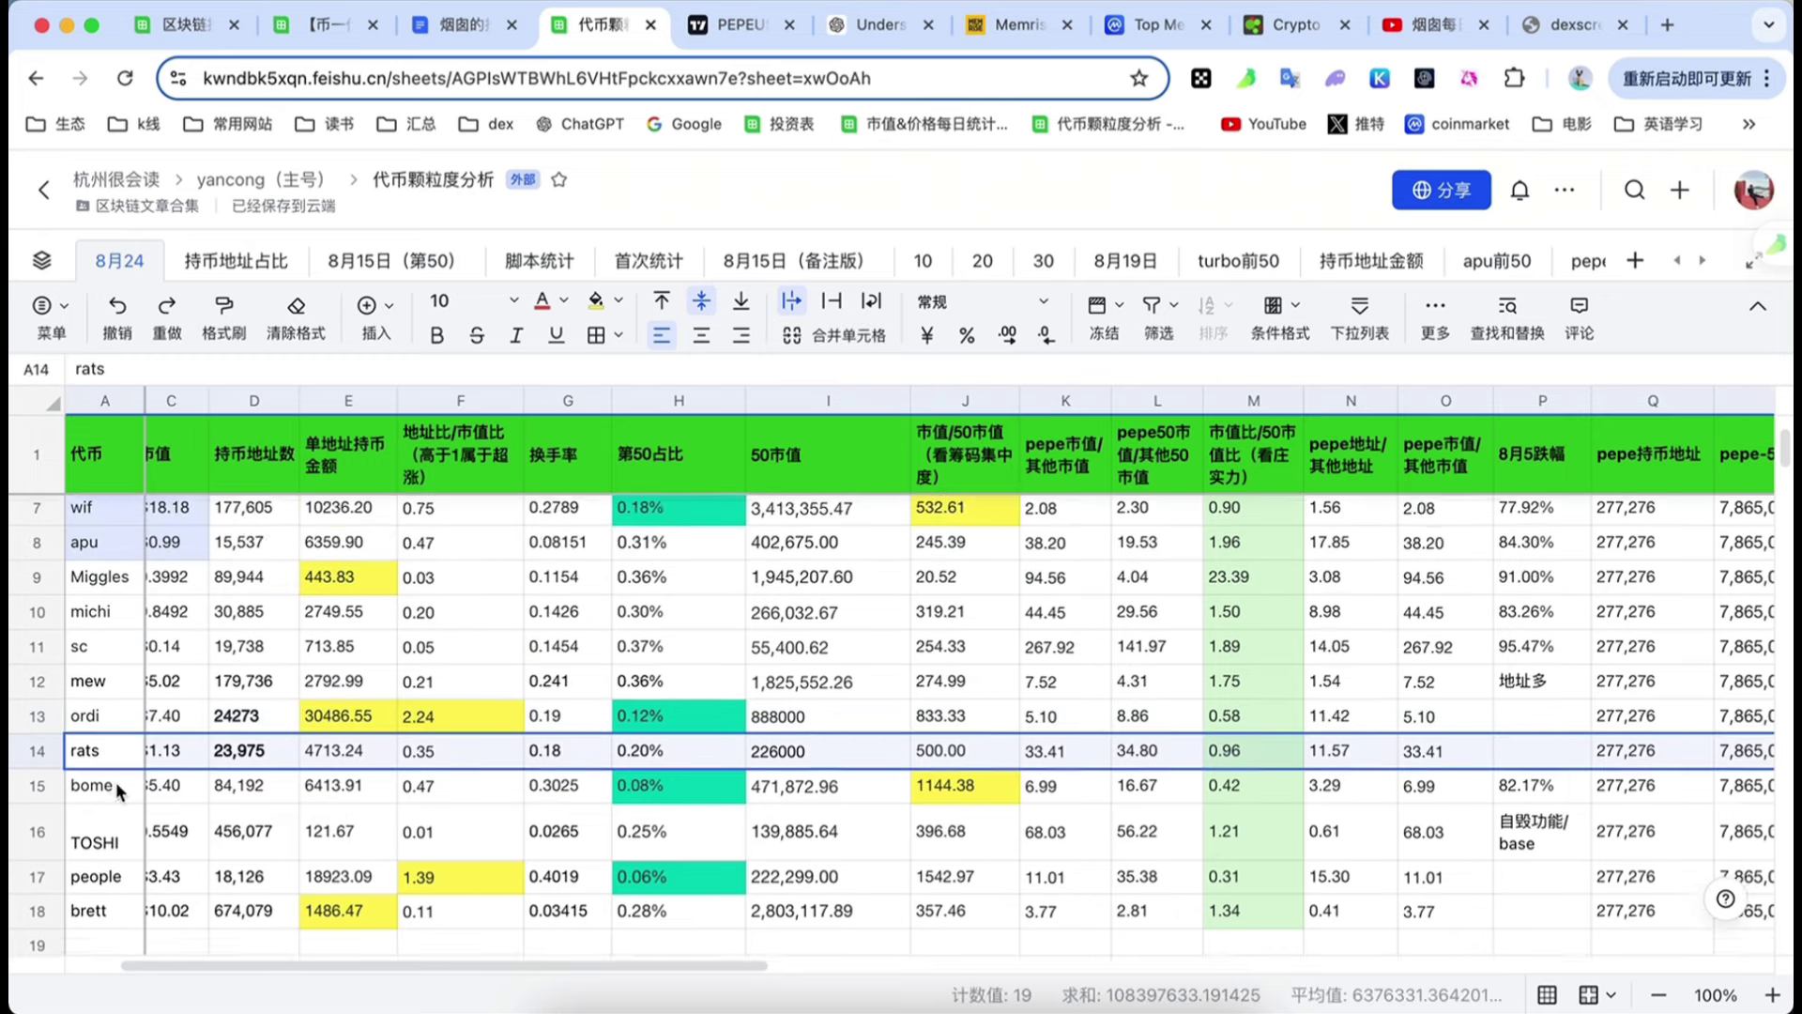
scroll(115, 780, "up", 1)
scroll(212, 748, "up", 3)
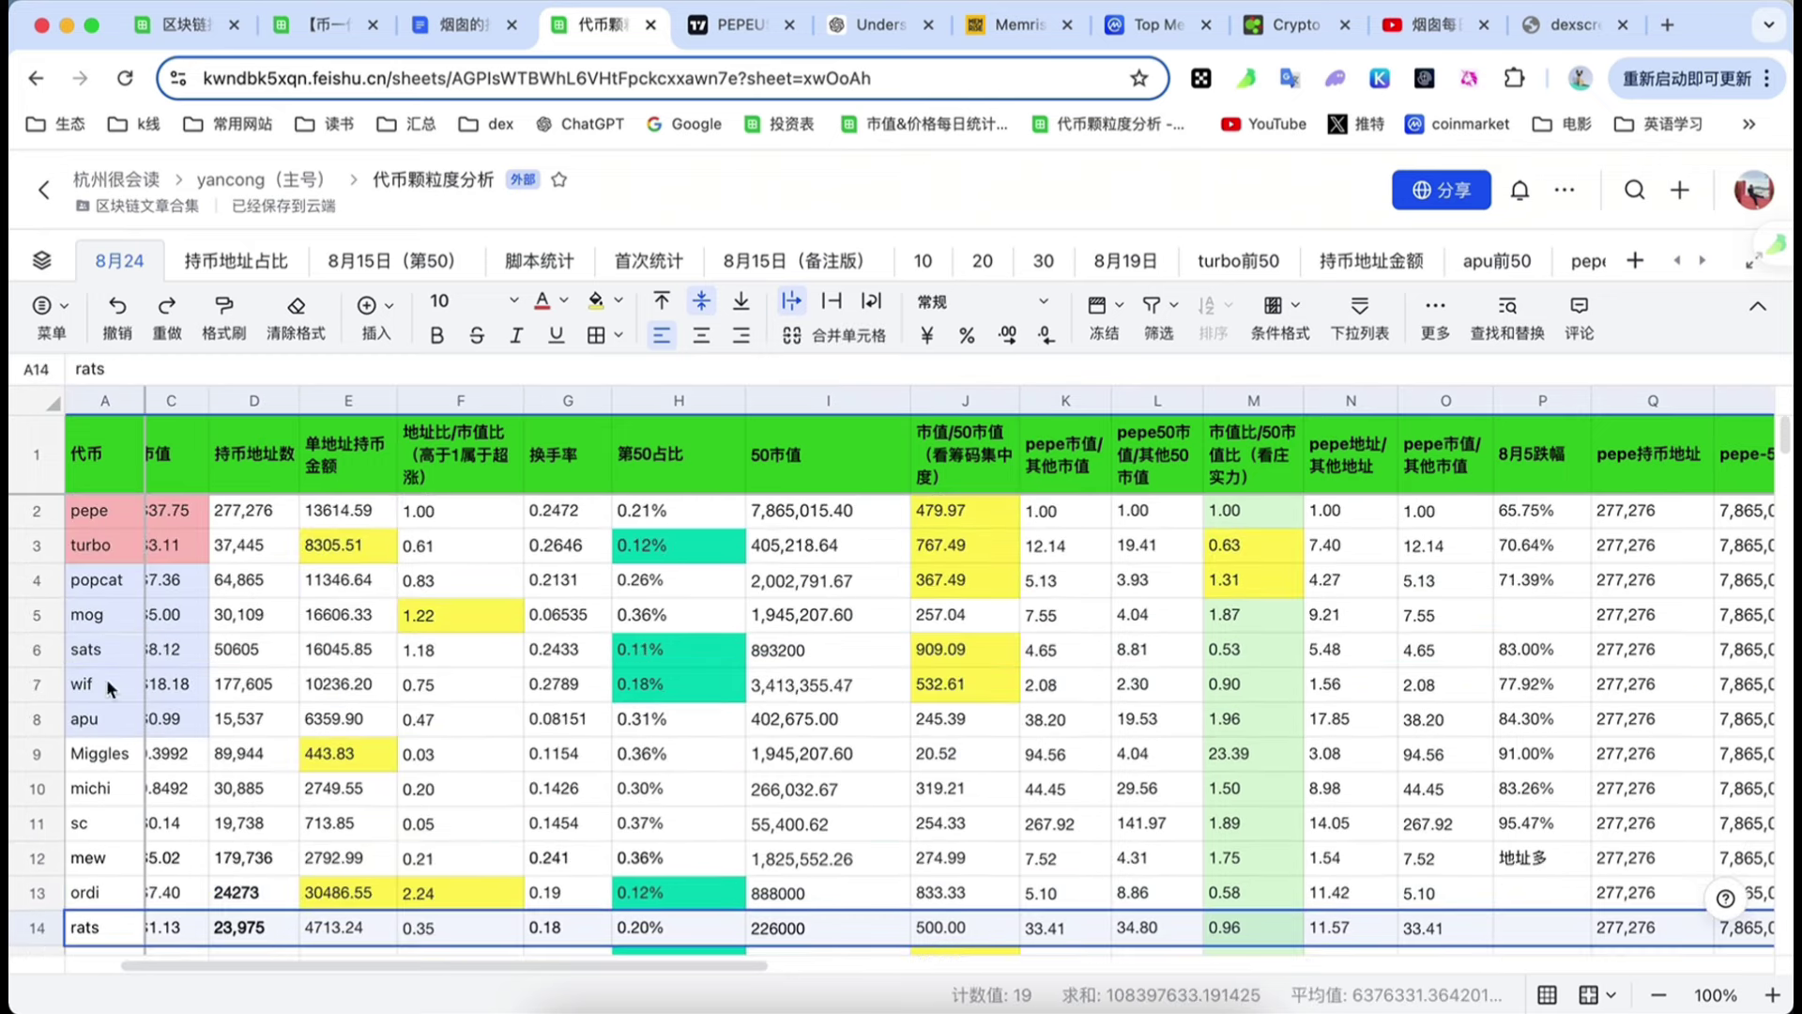
left_click(38, 648)
left_click(345, 657)
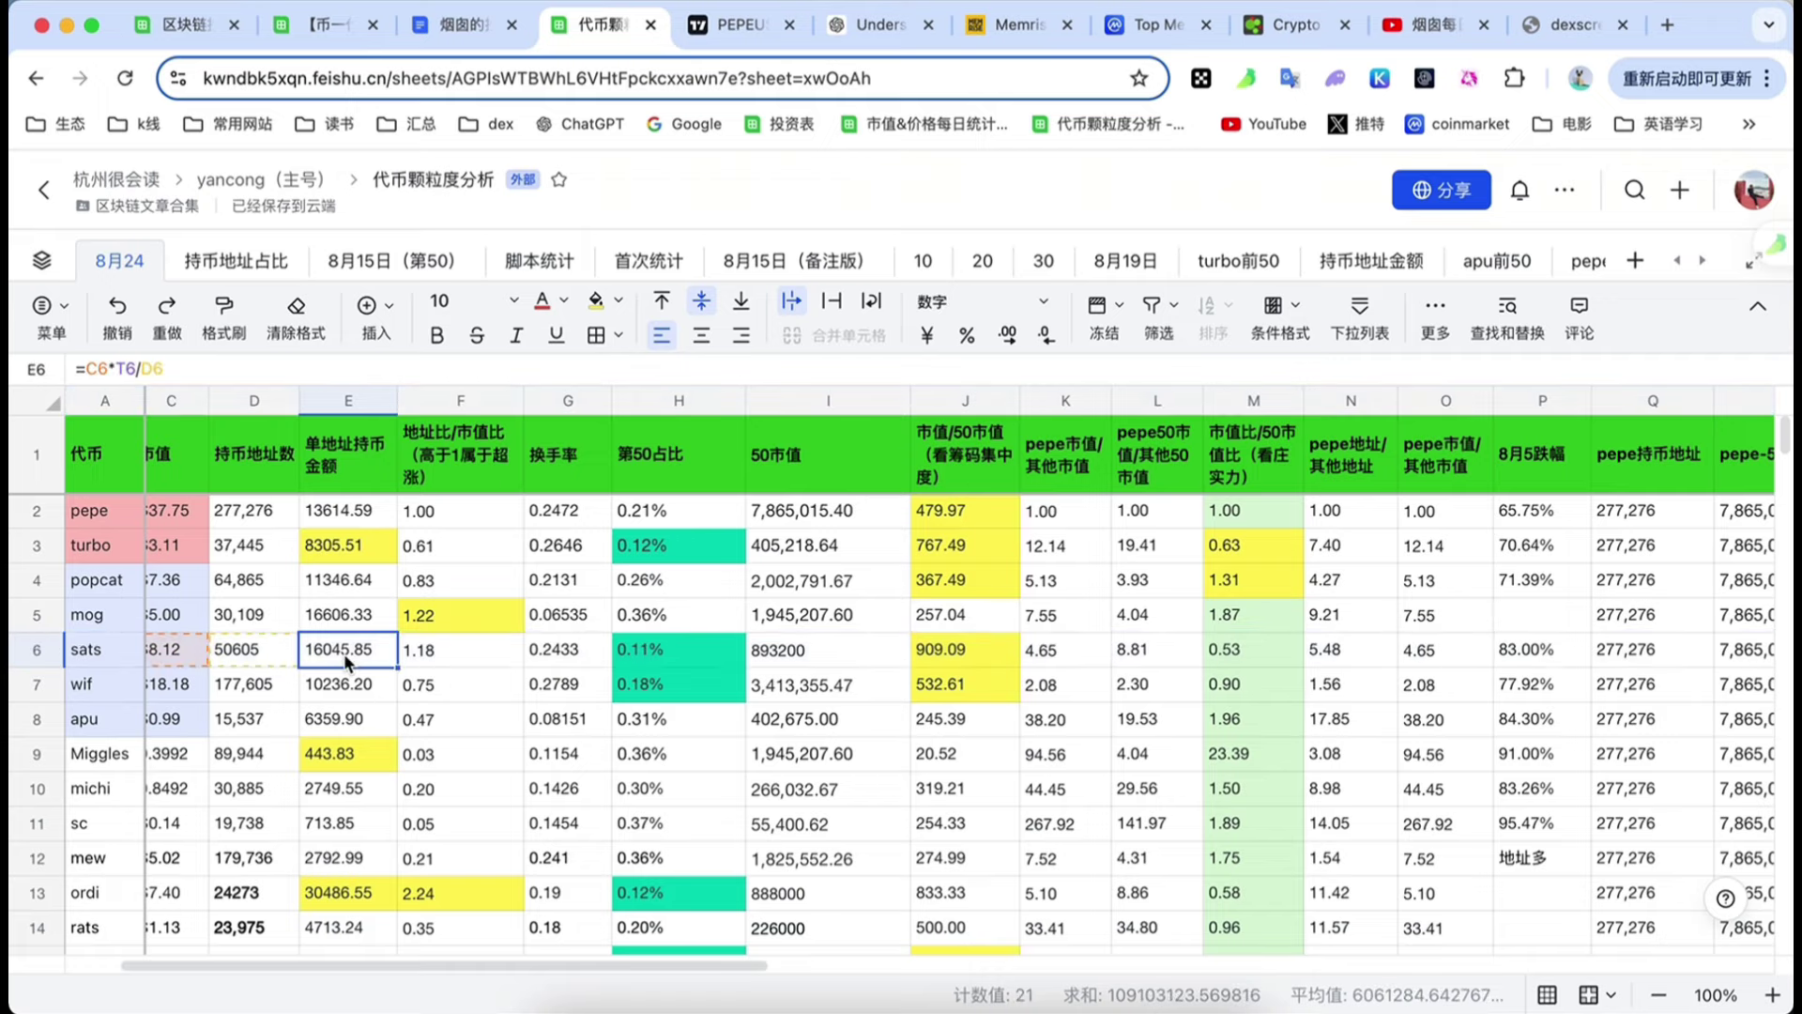
scroll(335, 724, "down", 3)
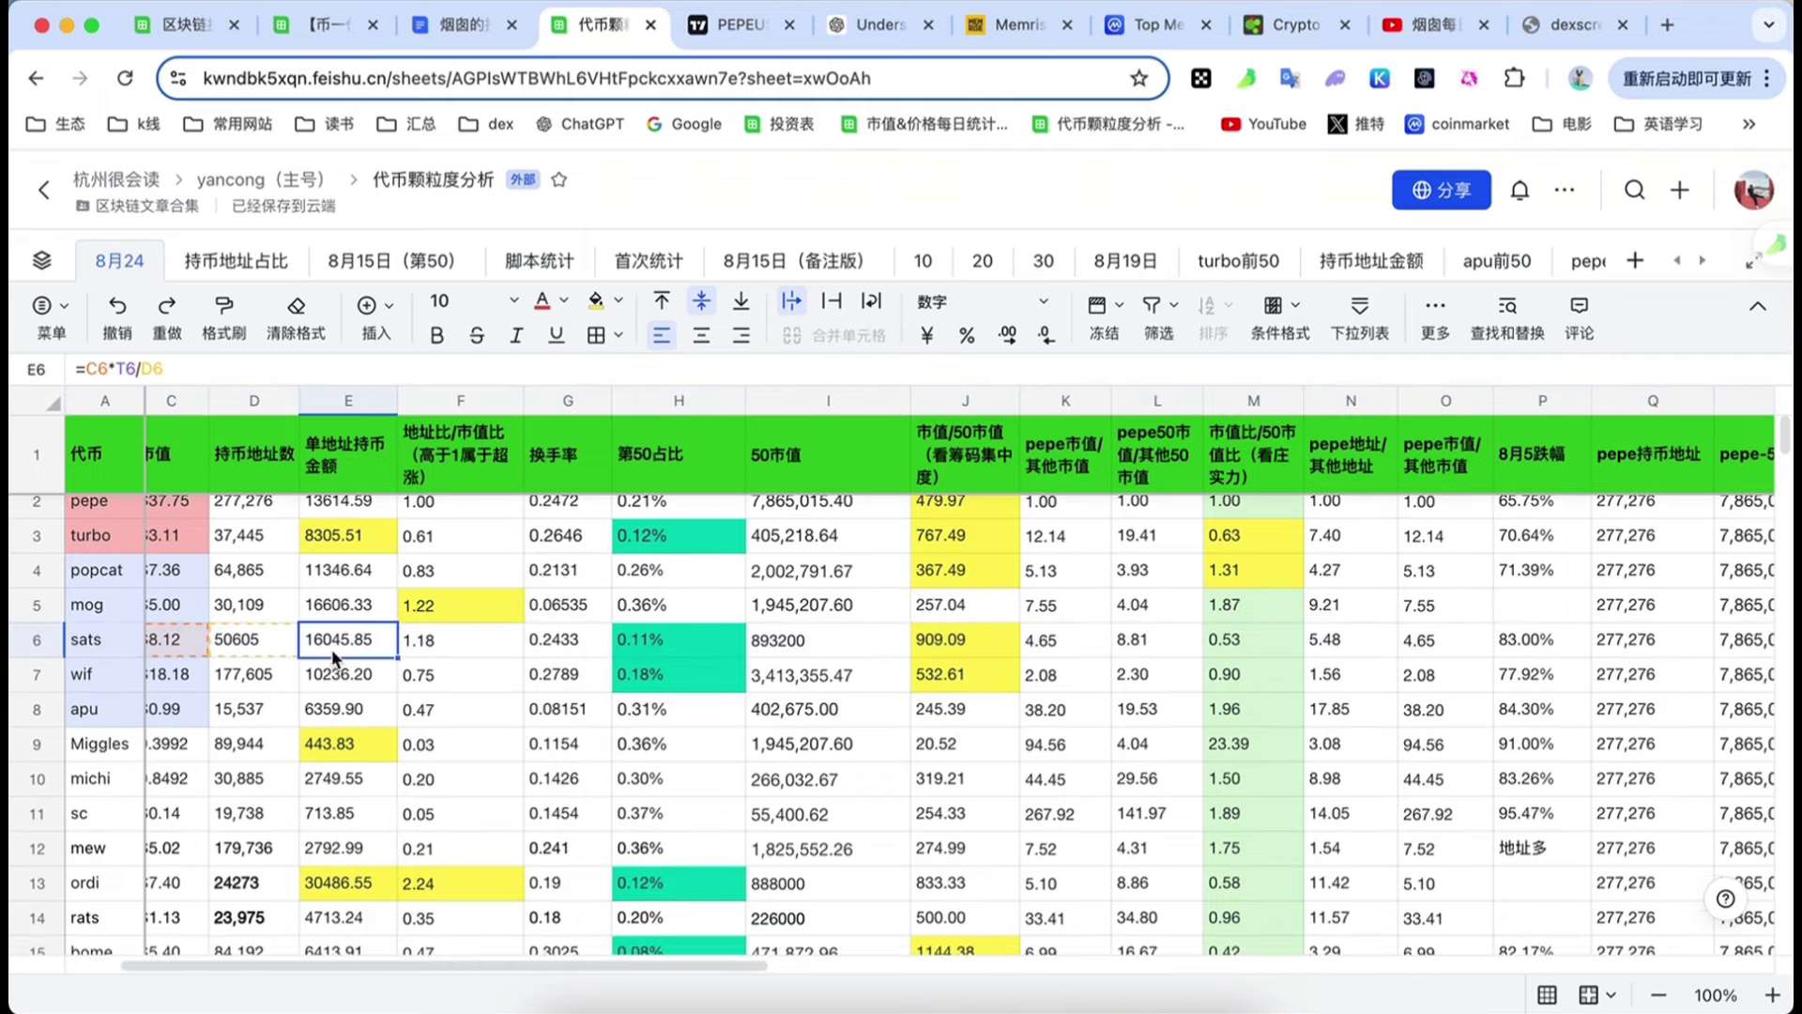
scroll(352, 742, "down", 1)
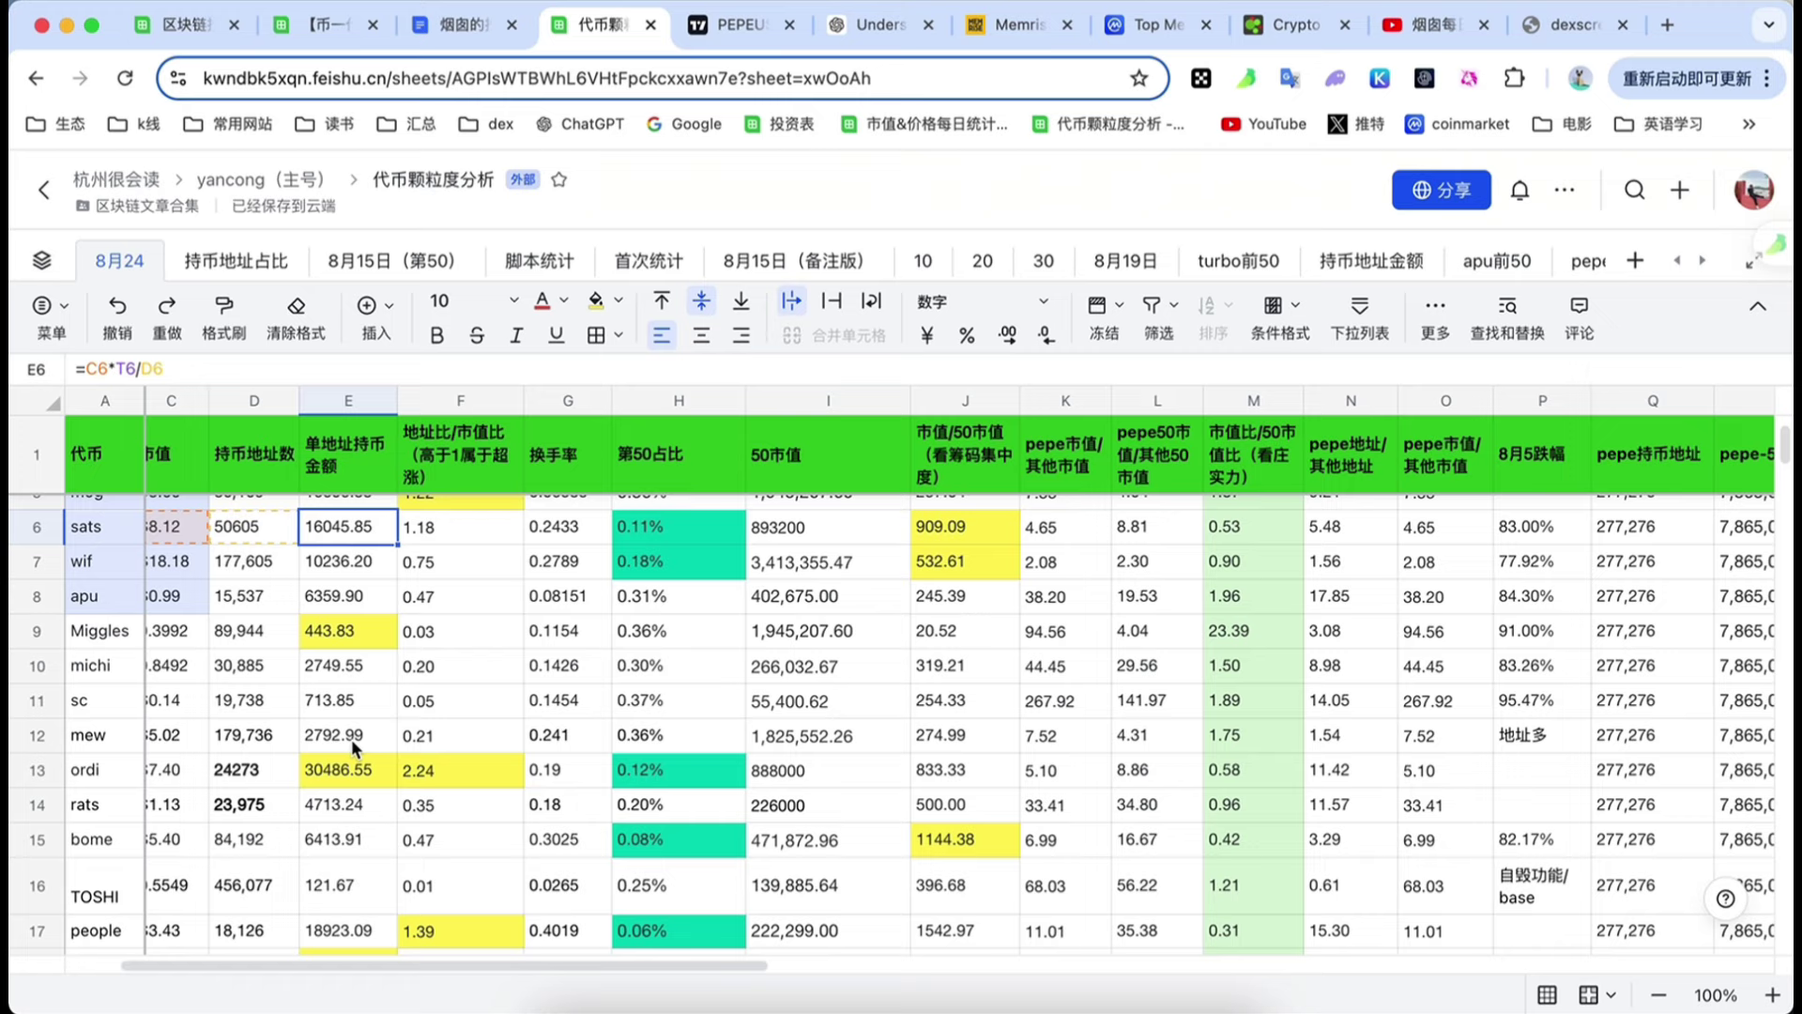
left_click(362, 805)
scroll(334, 776, "up", 3)
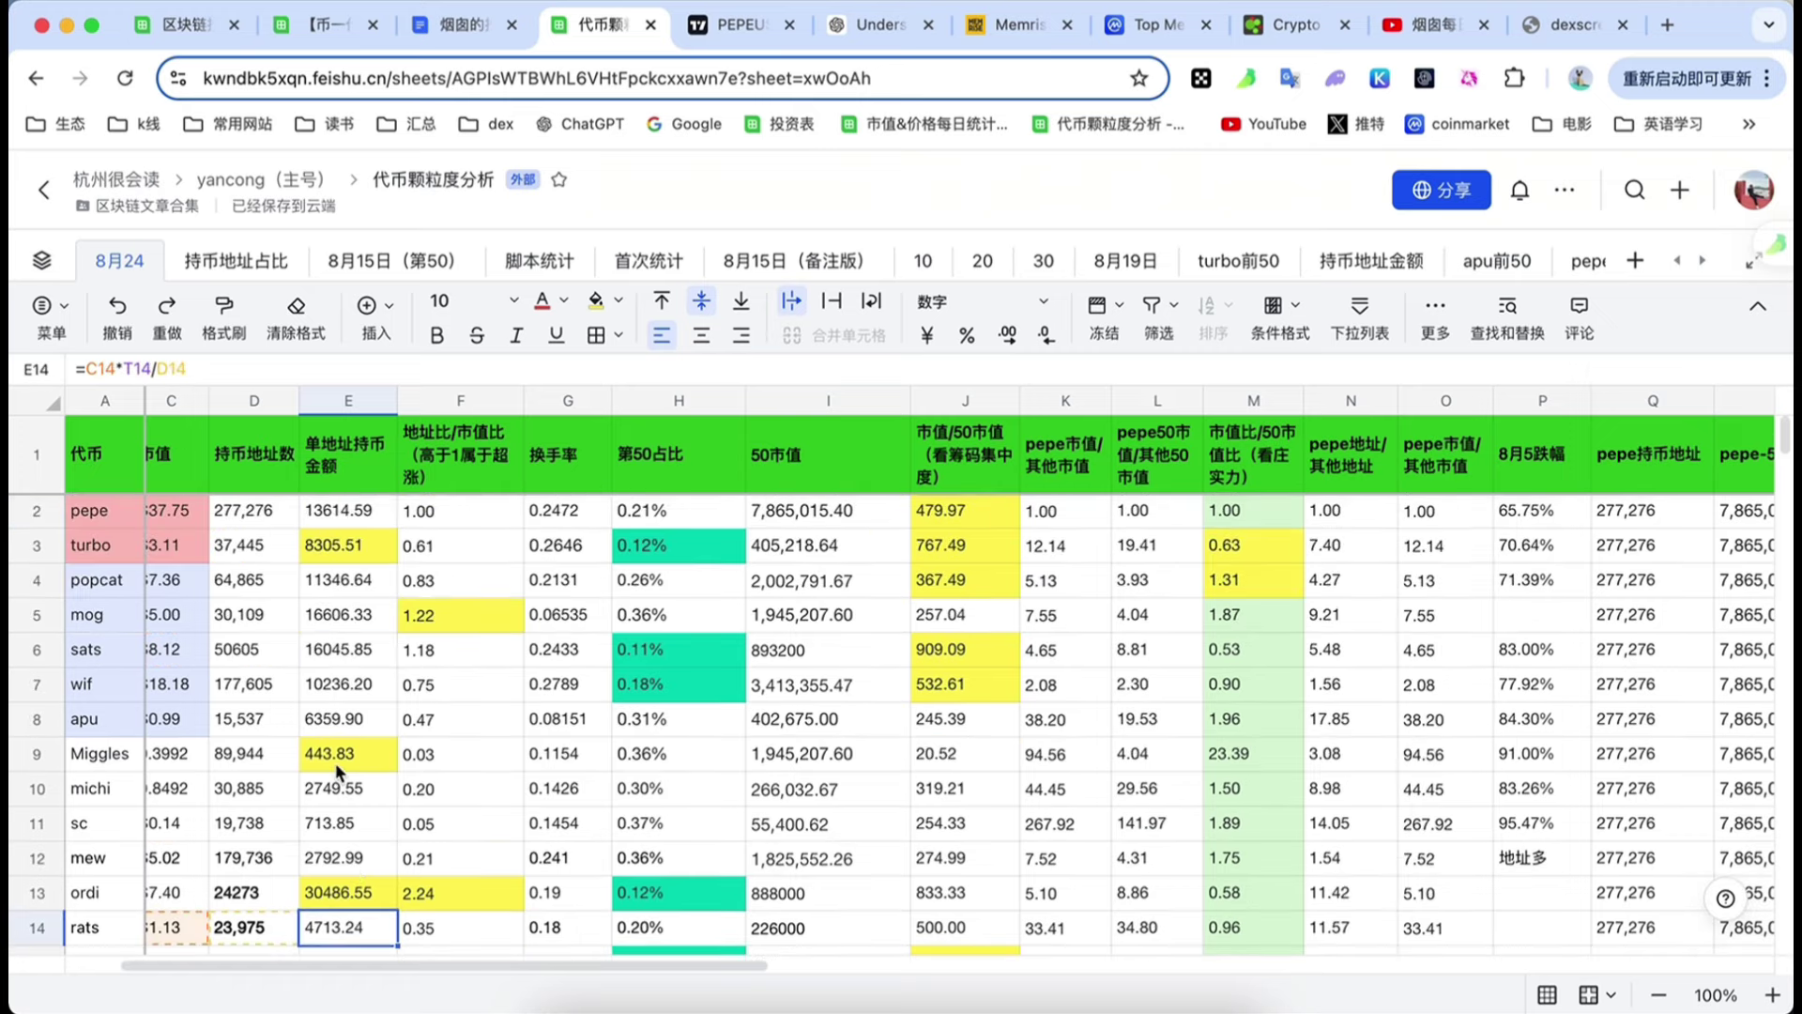
scroll(335, 762, "down", 5)
scroll(343, 777, "up", 5)
scroll(465, 713, "down", 1)
scroll(453, 712, "up", 1)
- Highlight the 换手率 column and examine its values across all tokens
left_click(567, 402)
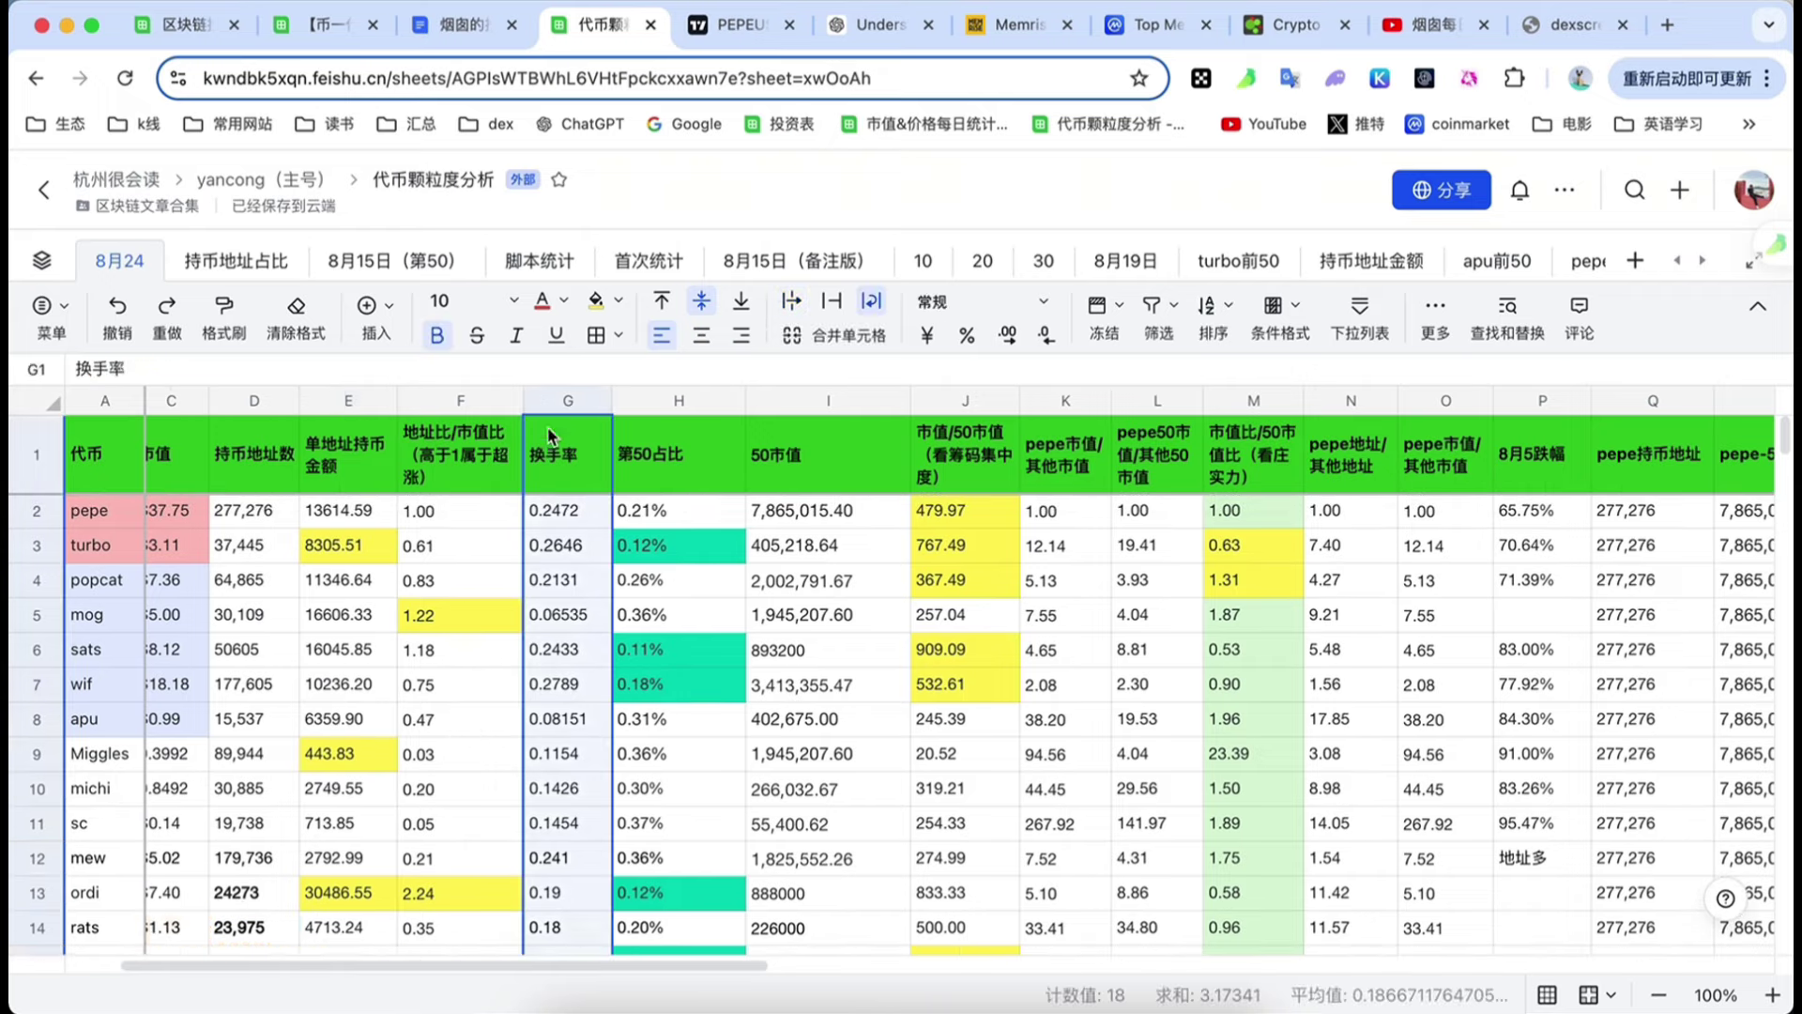
scroll(569, 779, "down", 5)
scroll(569, 779, "up", 5)
scroll(566, 741, "down", 1)
scroll(568, 751, "up", 1)
scroll(567, 748, "down", 5)
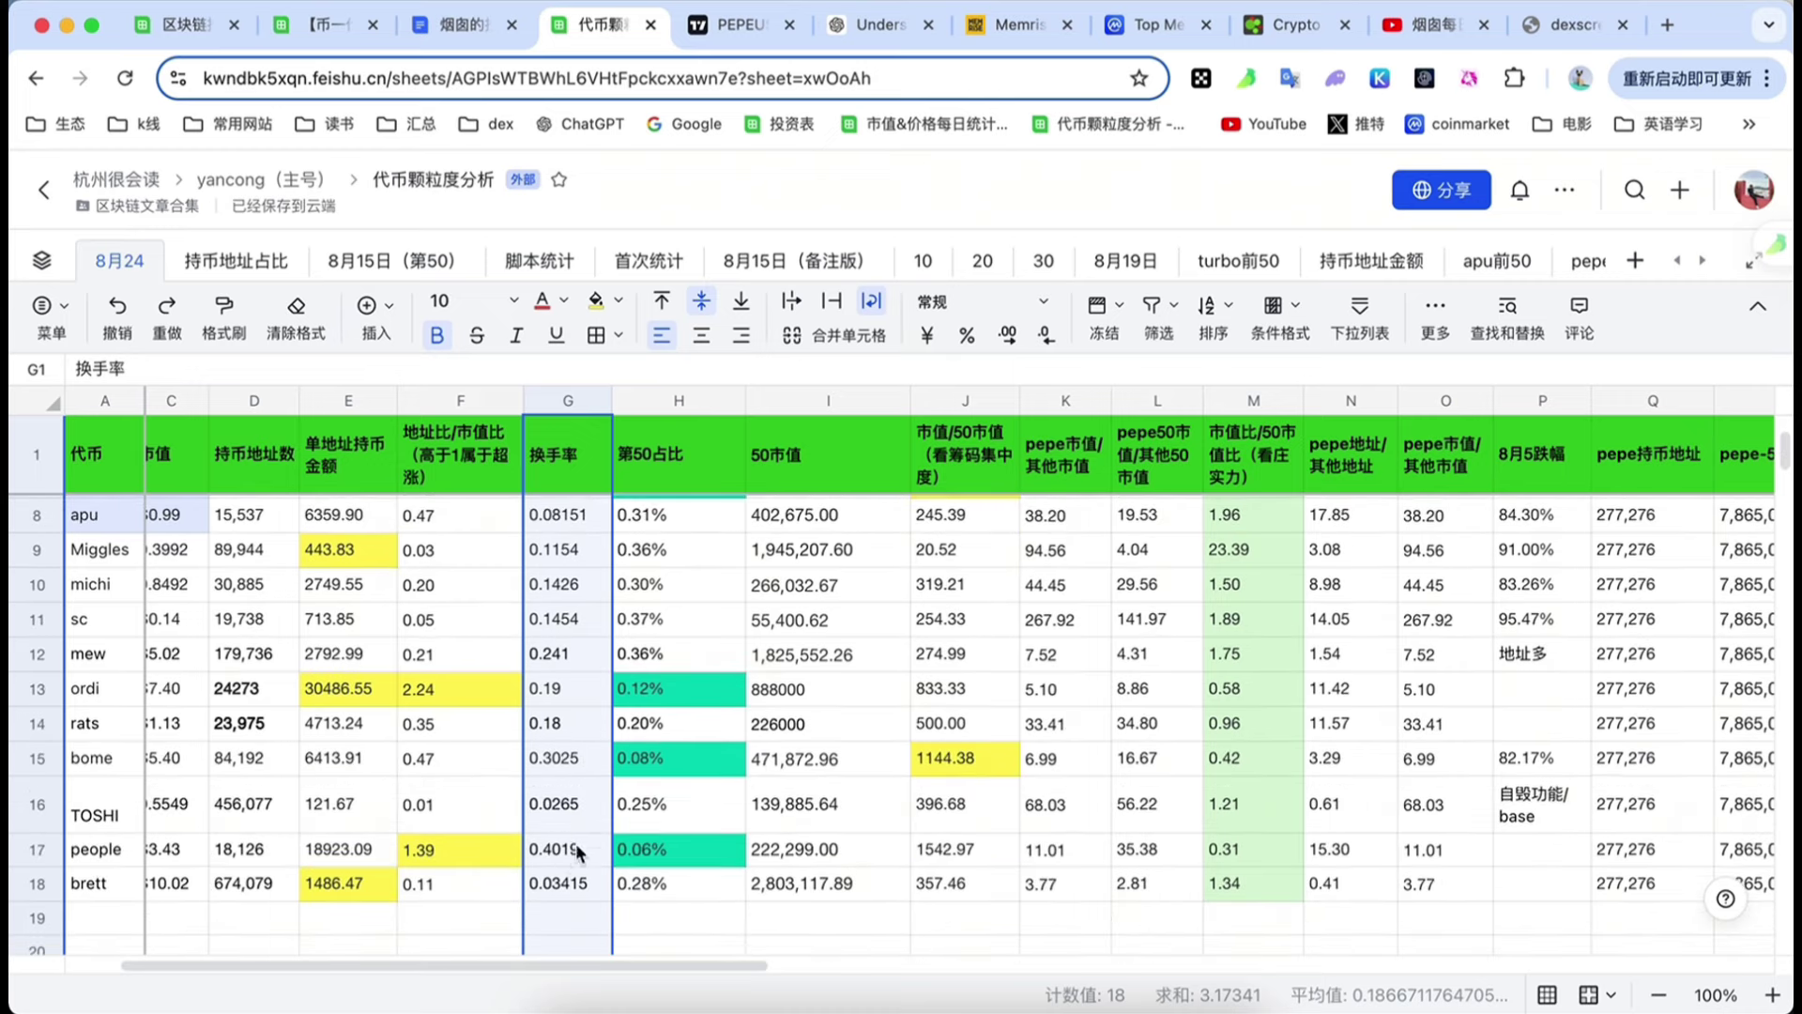
- Fill TOSHI's 换手率 cell with yellow
left_click(561, 807)
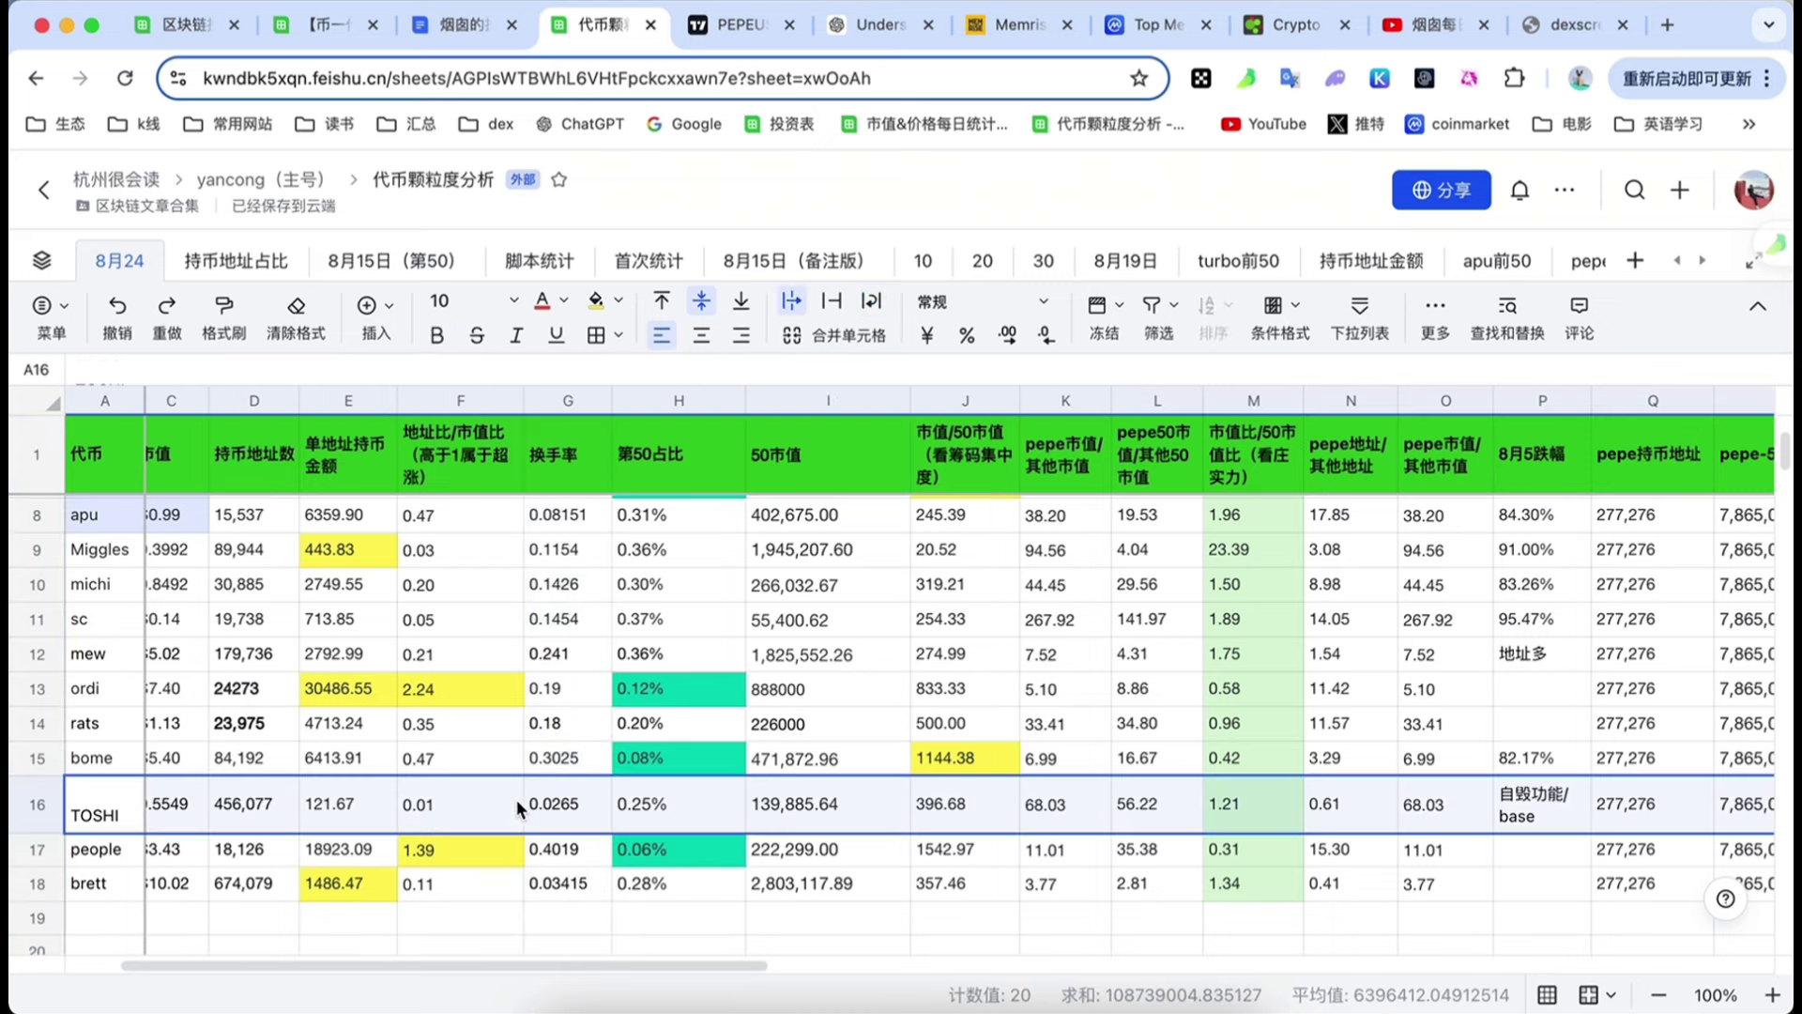
left_click(38, 811)
left_click(566, 821)
left_click(117, 814)
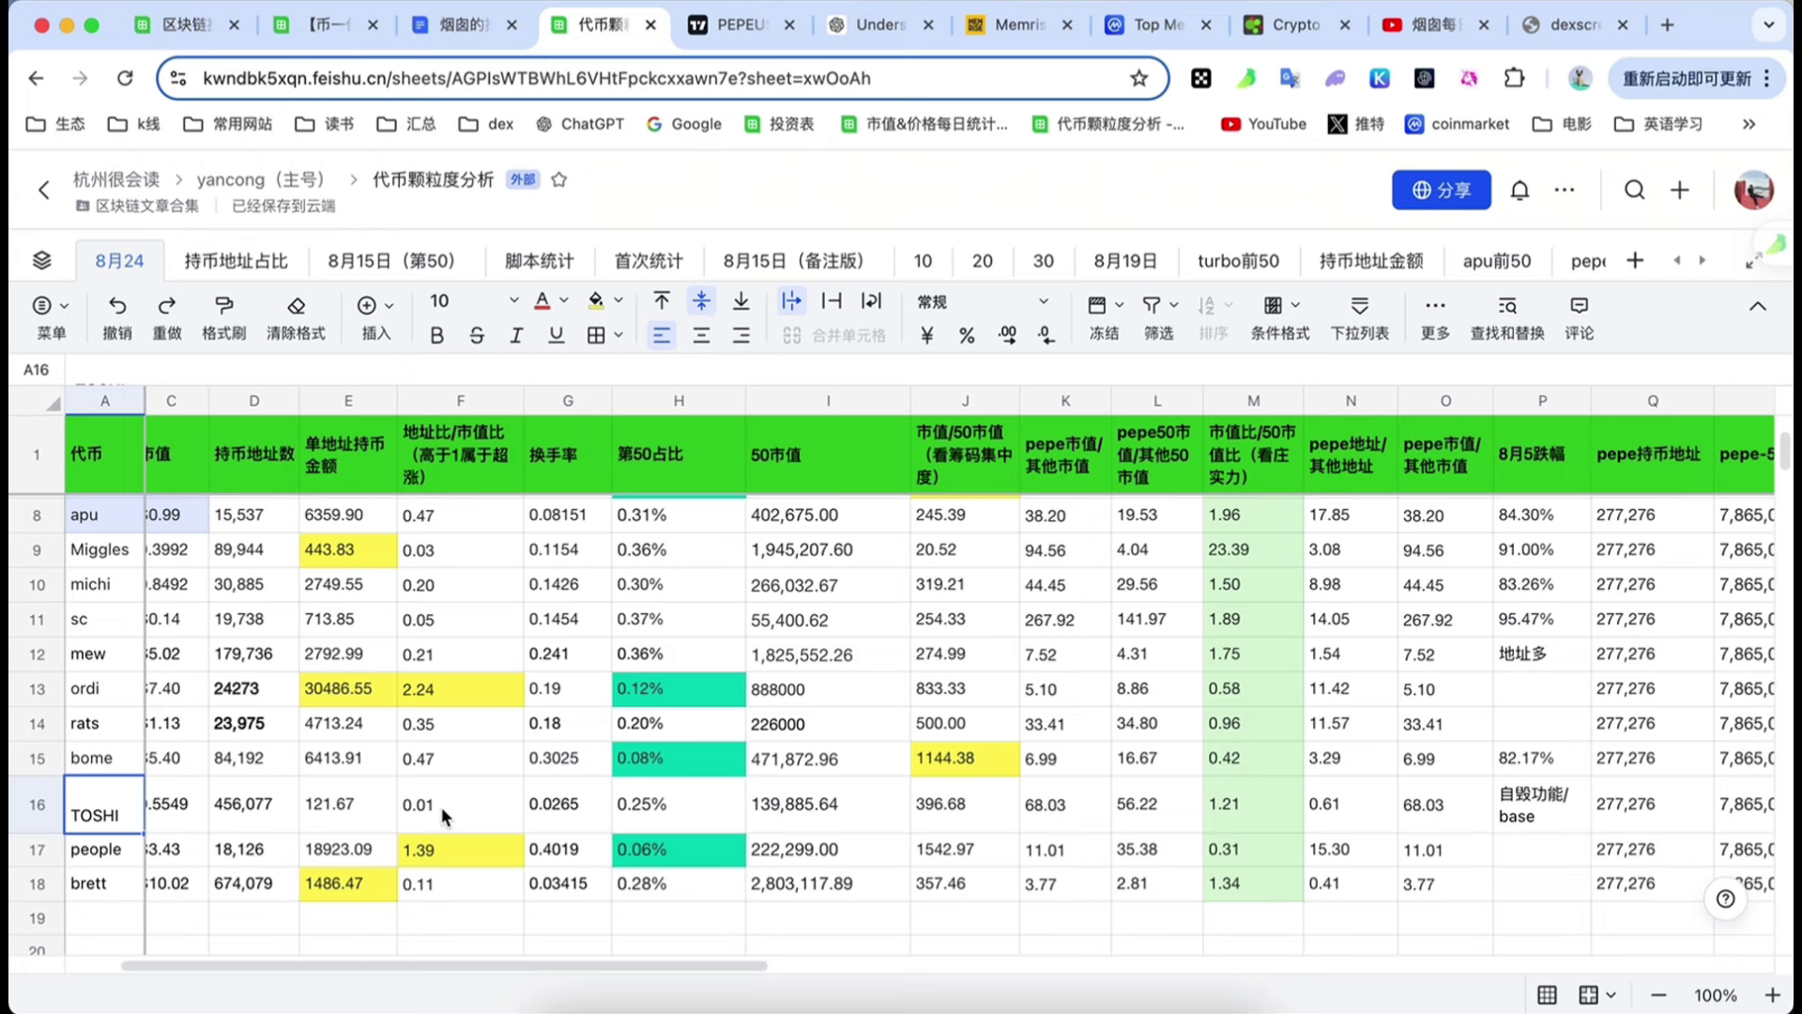
left_click(571, 815)
left_click(659, 816)
left_click(580, 816)
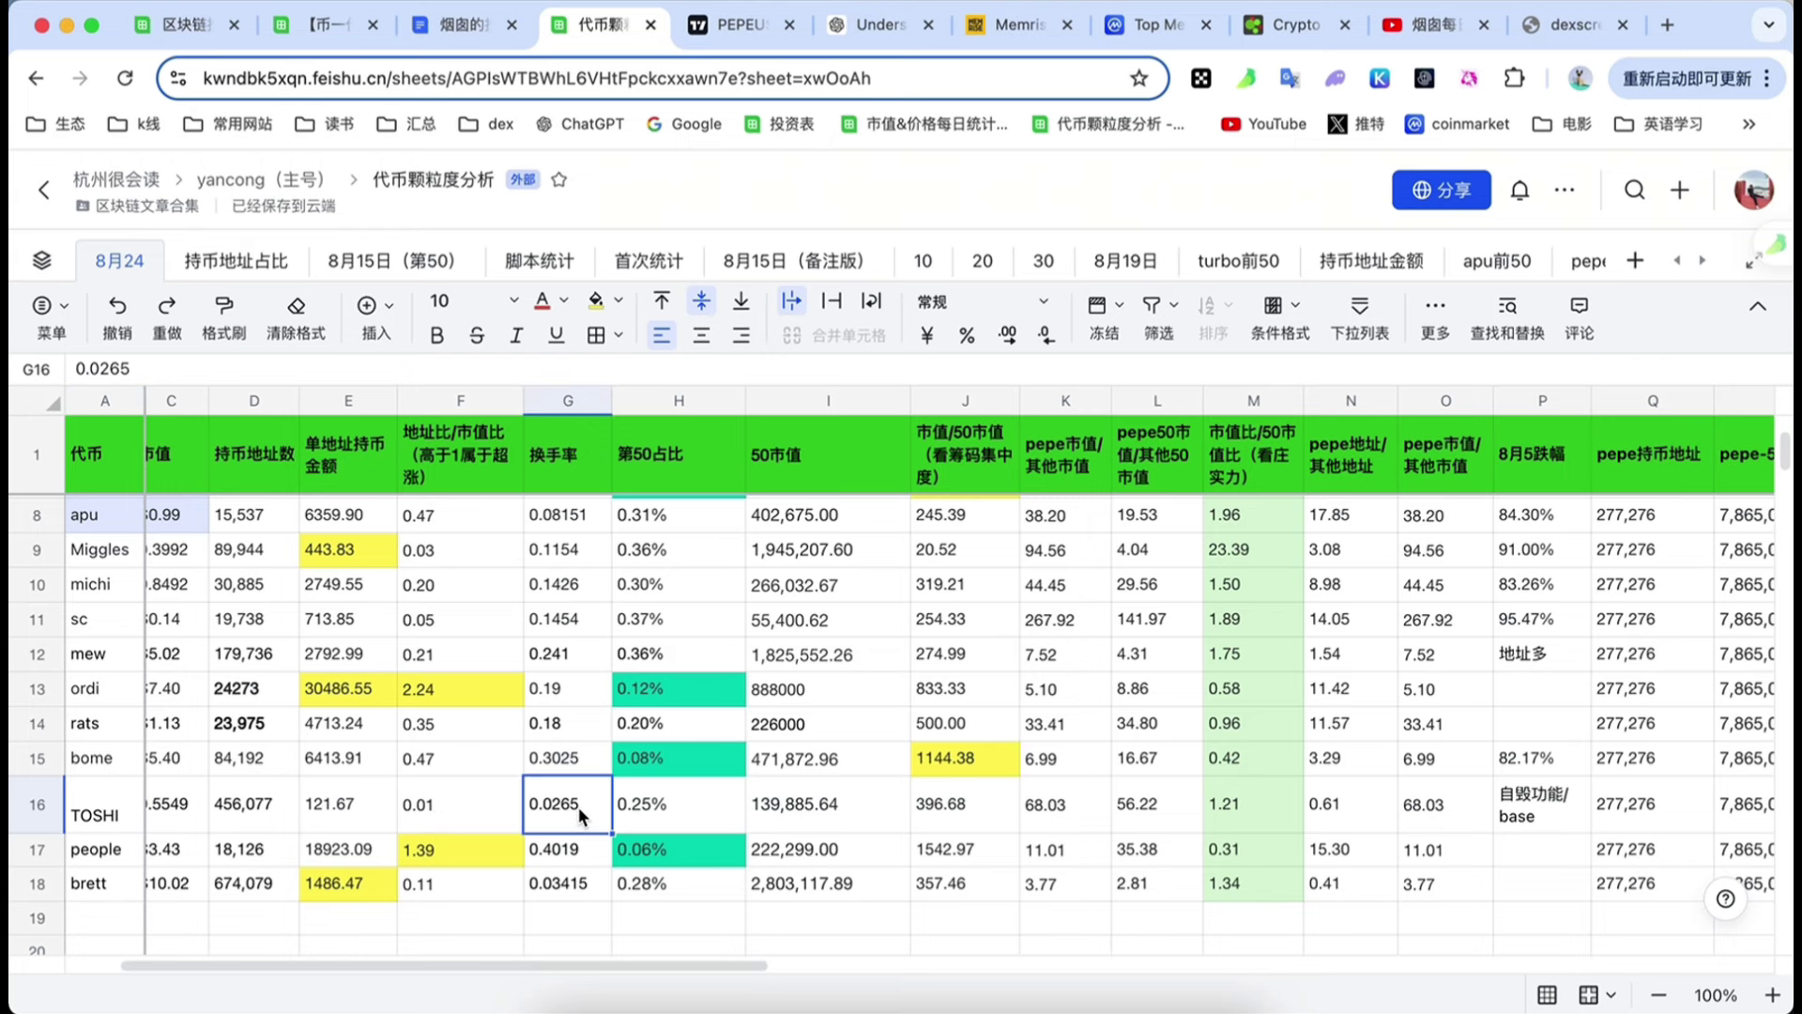
left_click(595, 301)
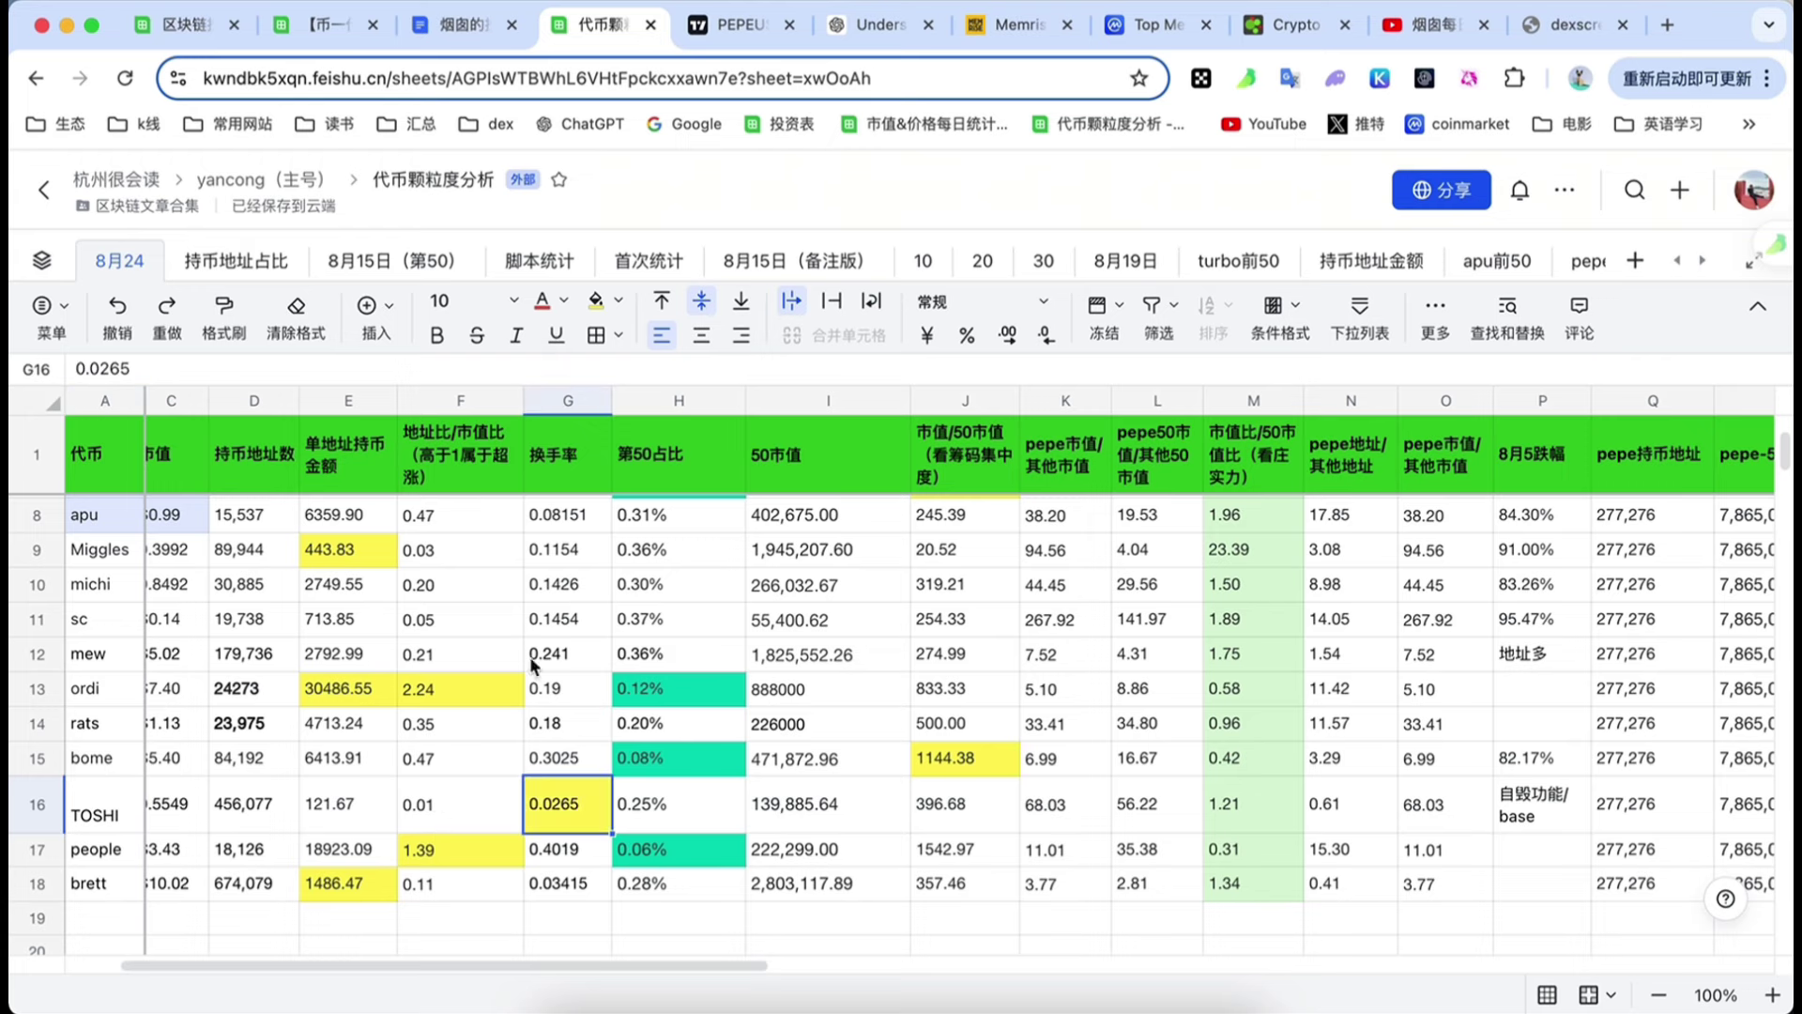
- Compare the 换手率 values across the token list, including mew's
scroll(555, 730, "up", 3)
scroll(554, 734, "down", 3)
scroll(554, 737, "up", 3)
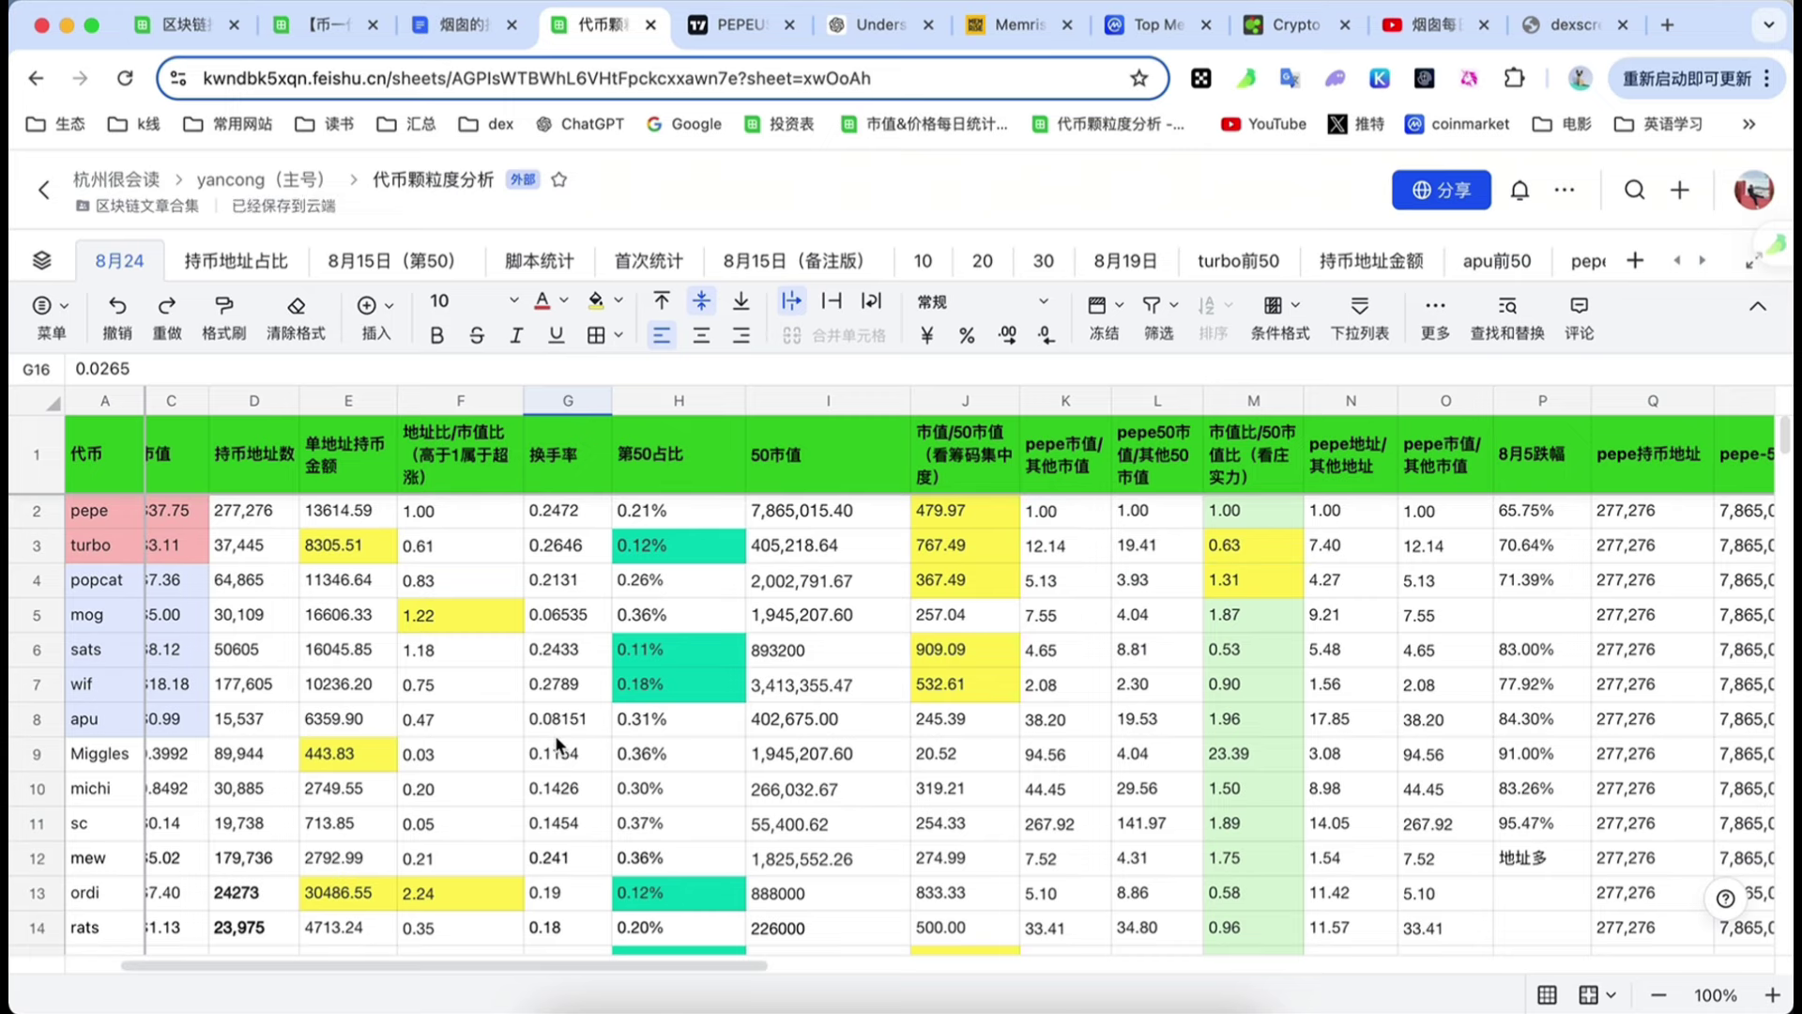
scroll(558, 743, "down", 2)
scroll(558, 746, "up", 2)
scroll(544, 749, "down", 1)
scroll(547, 744, "up", 1)
scroll(544, 746, "down", 2)
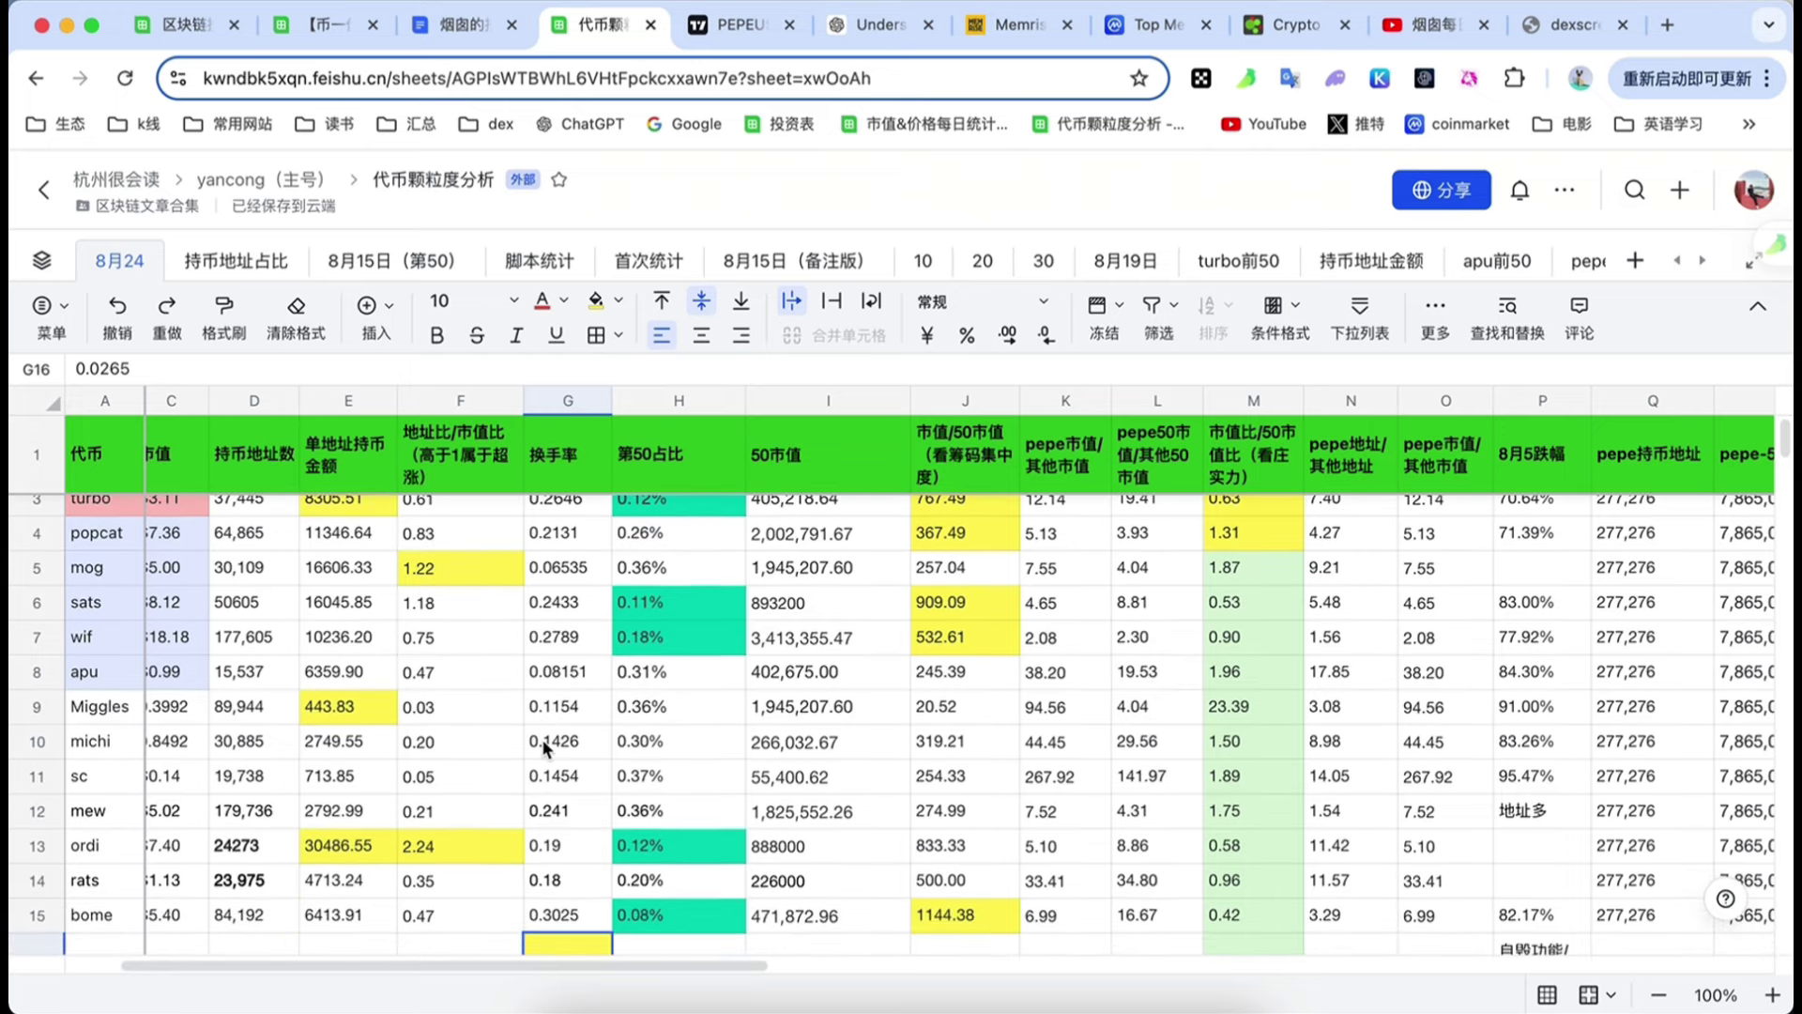
scroll(542, 740, "down", 2)
scroll(541, 740, "down", 1)
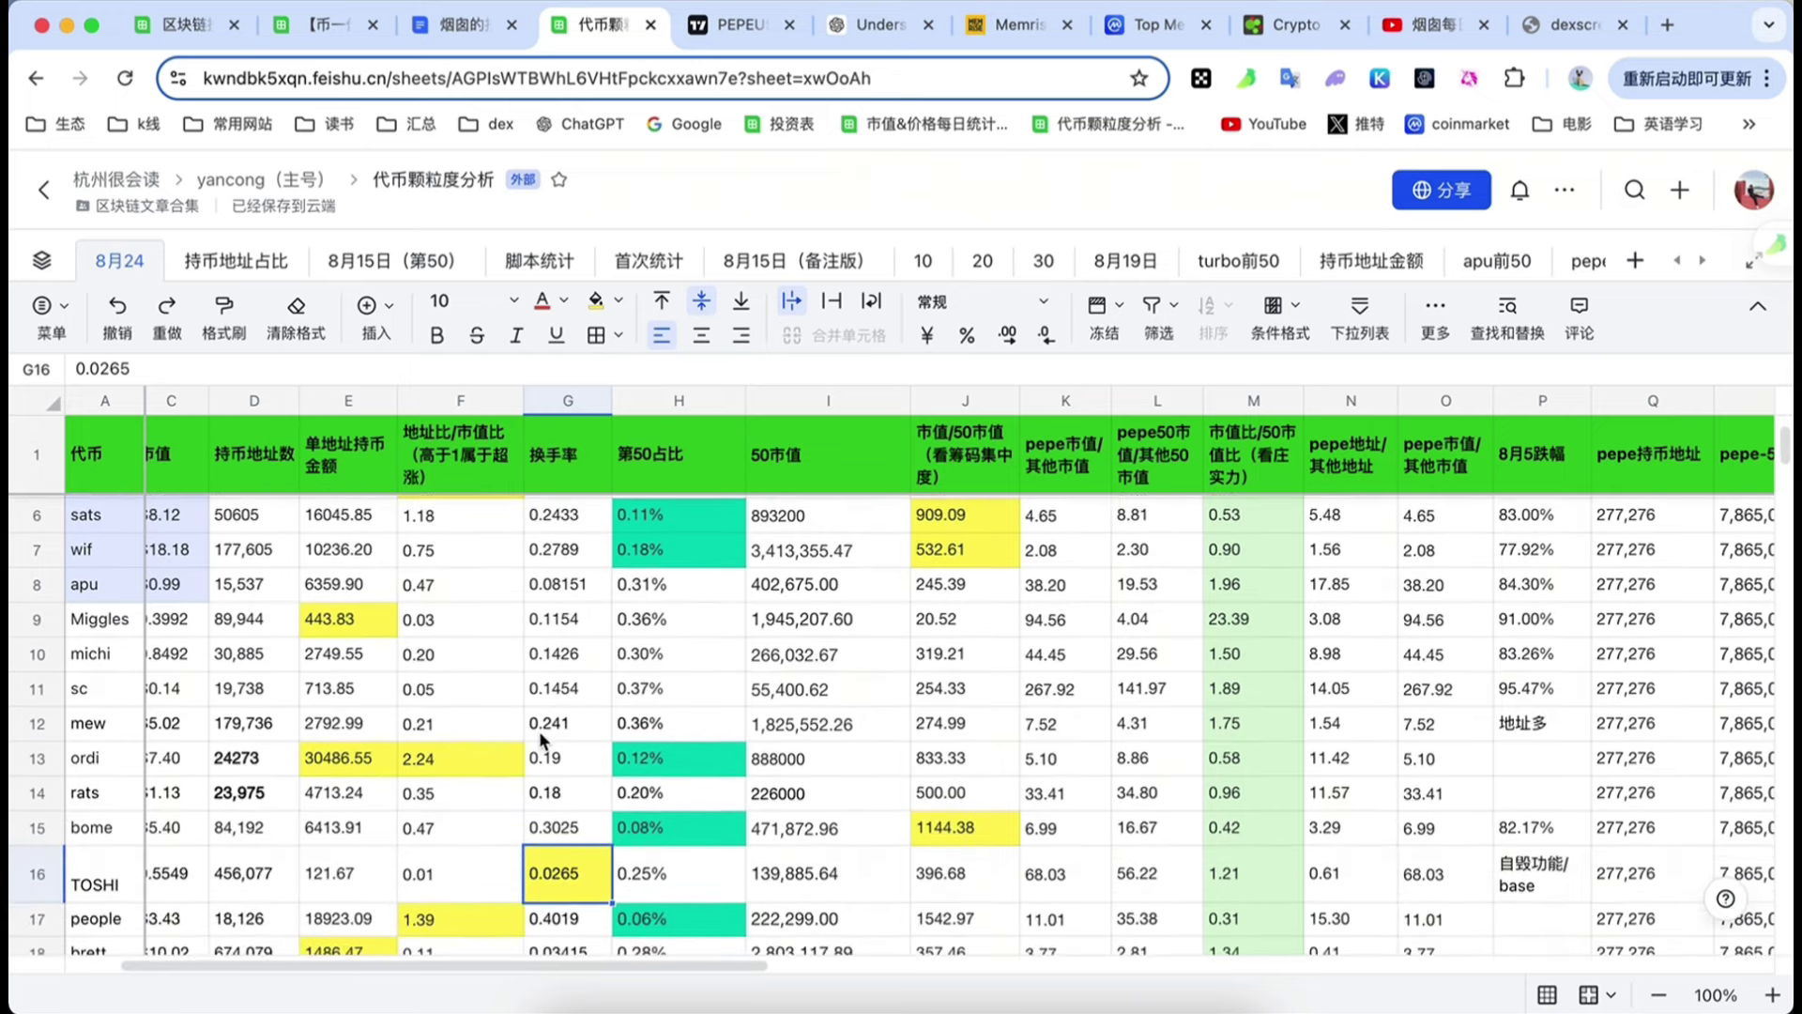
scroll(542, 742, "down", 2)
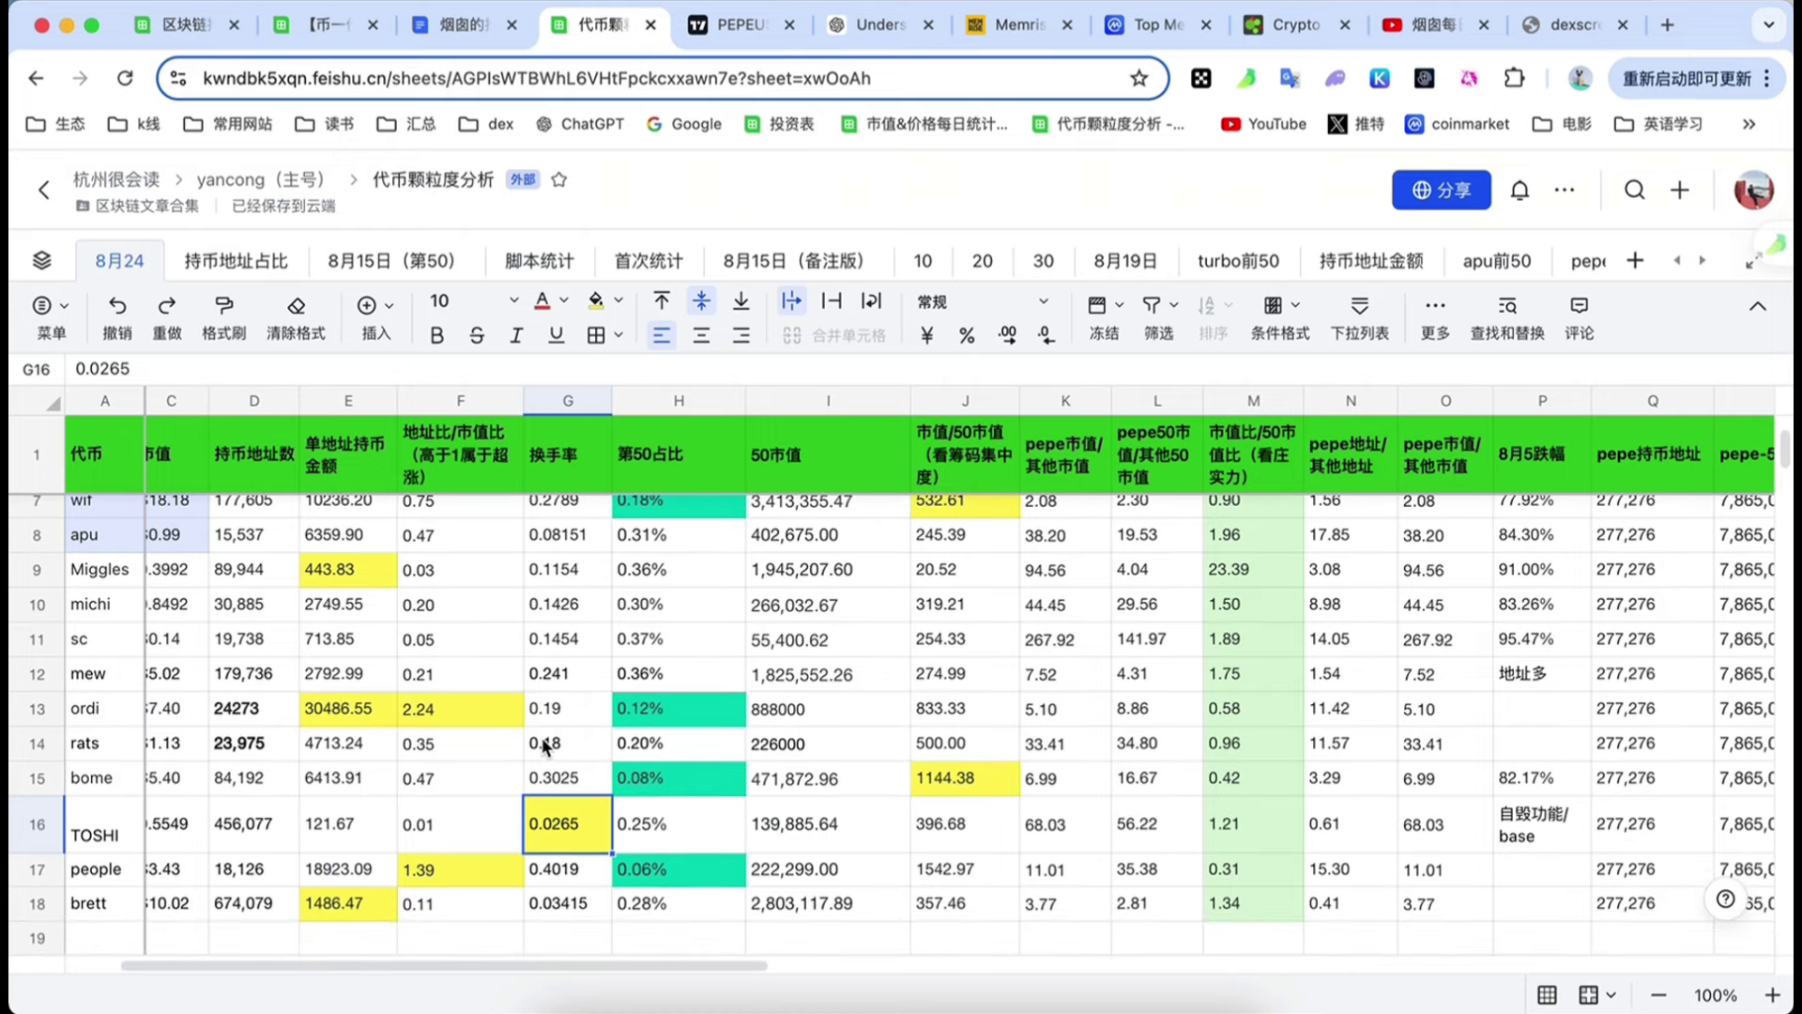
left_click(556, 677)
scroll(551, 772, "up", 3)
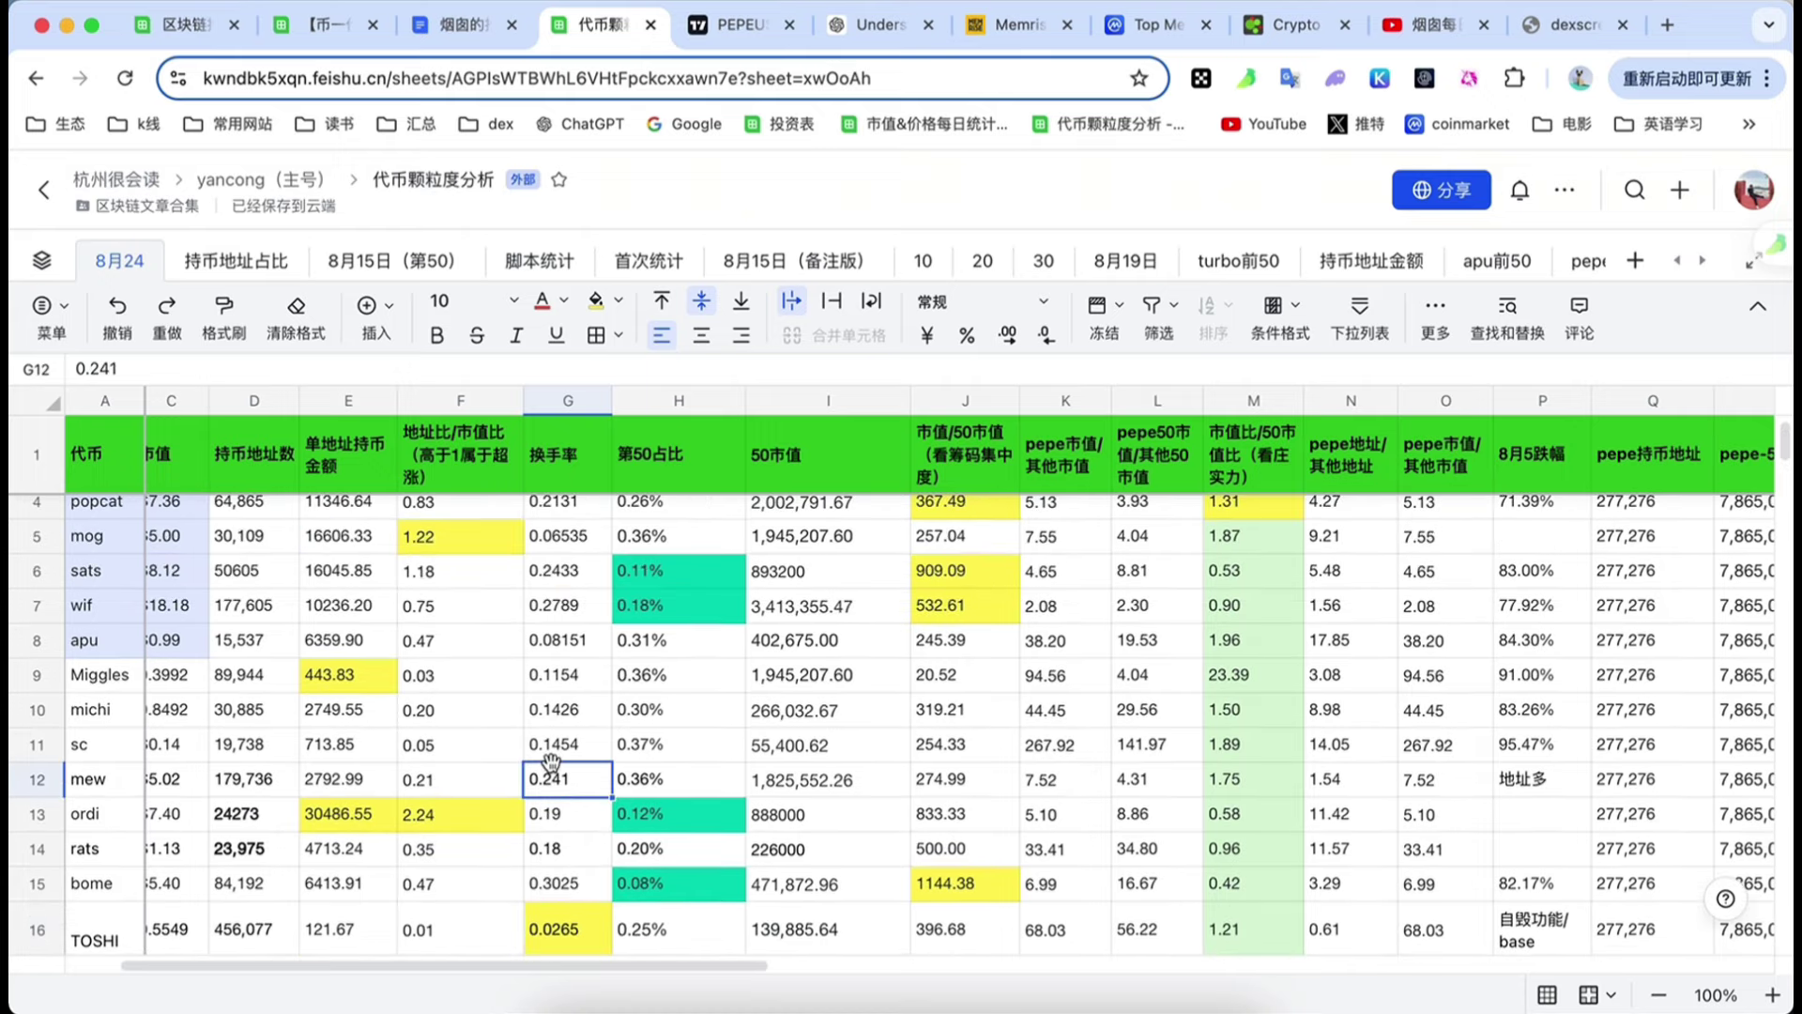
- Fill sats' 换手率 cell with yellow
left_click(556, 584)
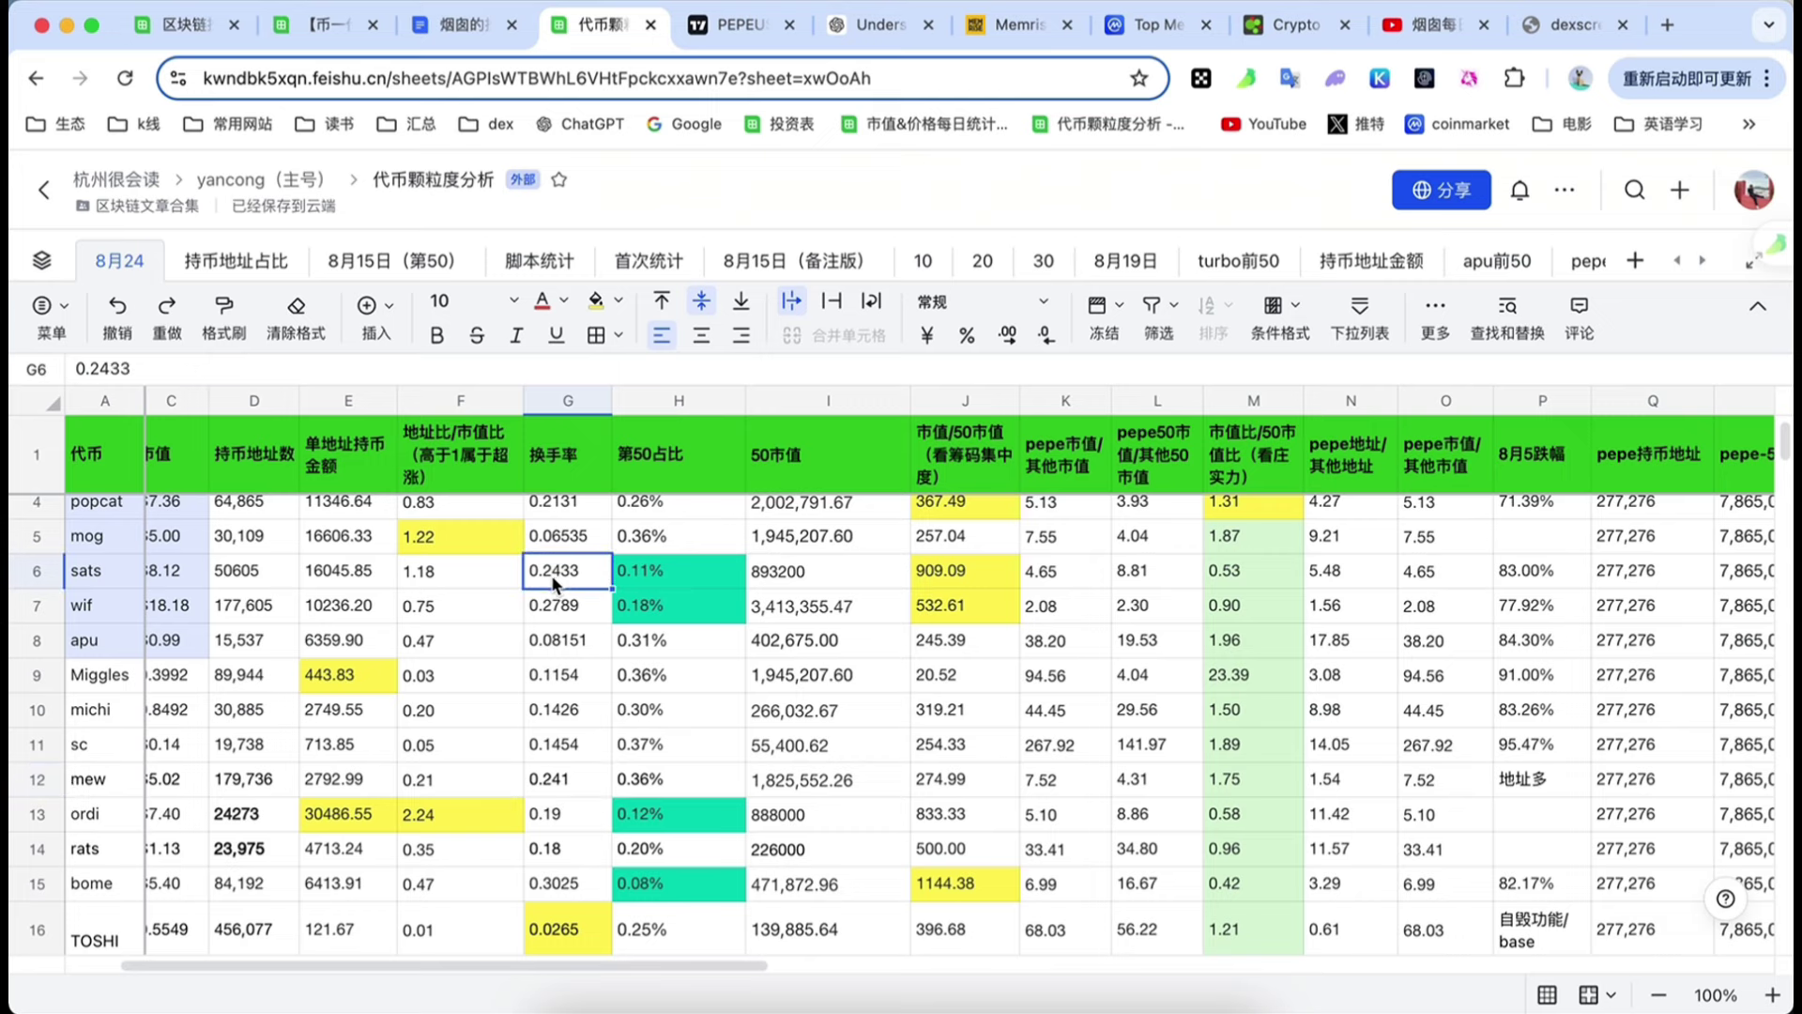
scroll(552, 641, "up", 2)
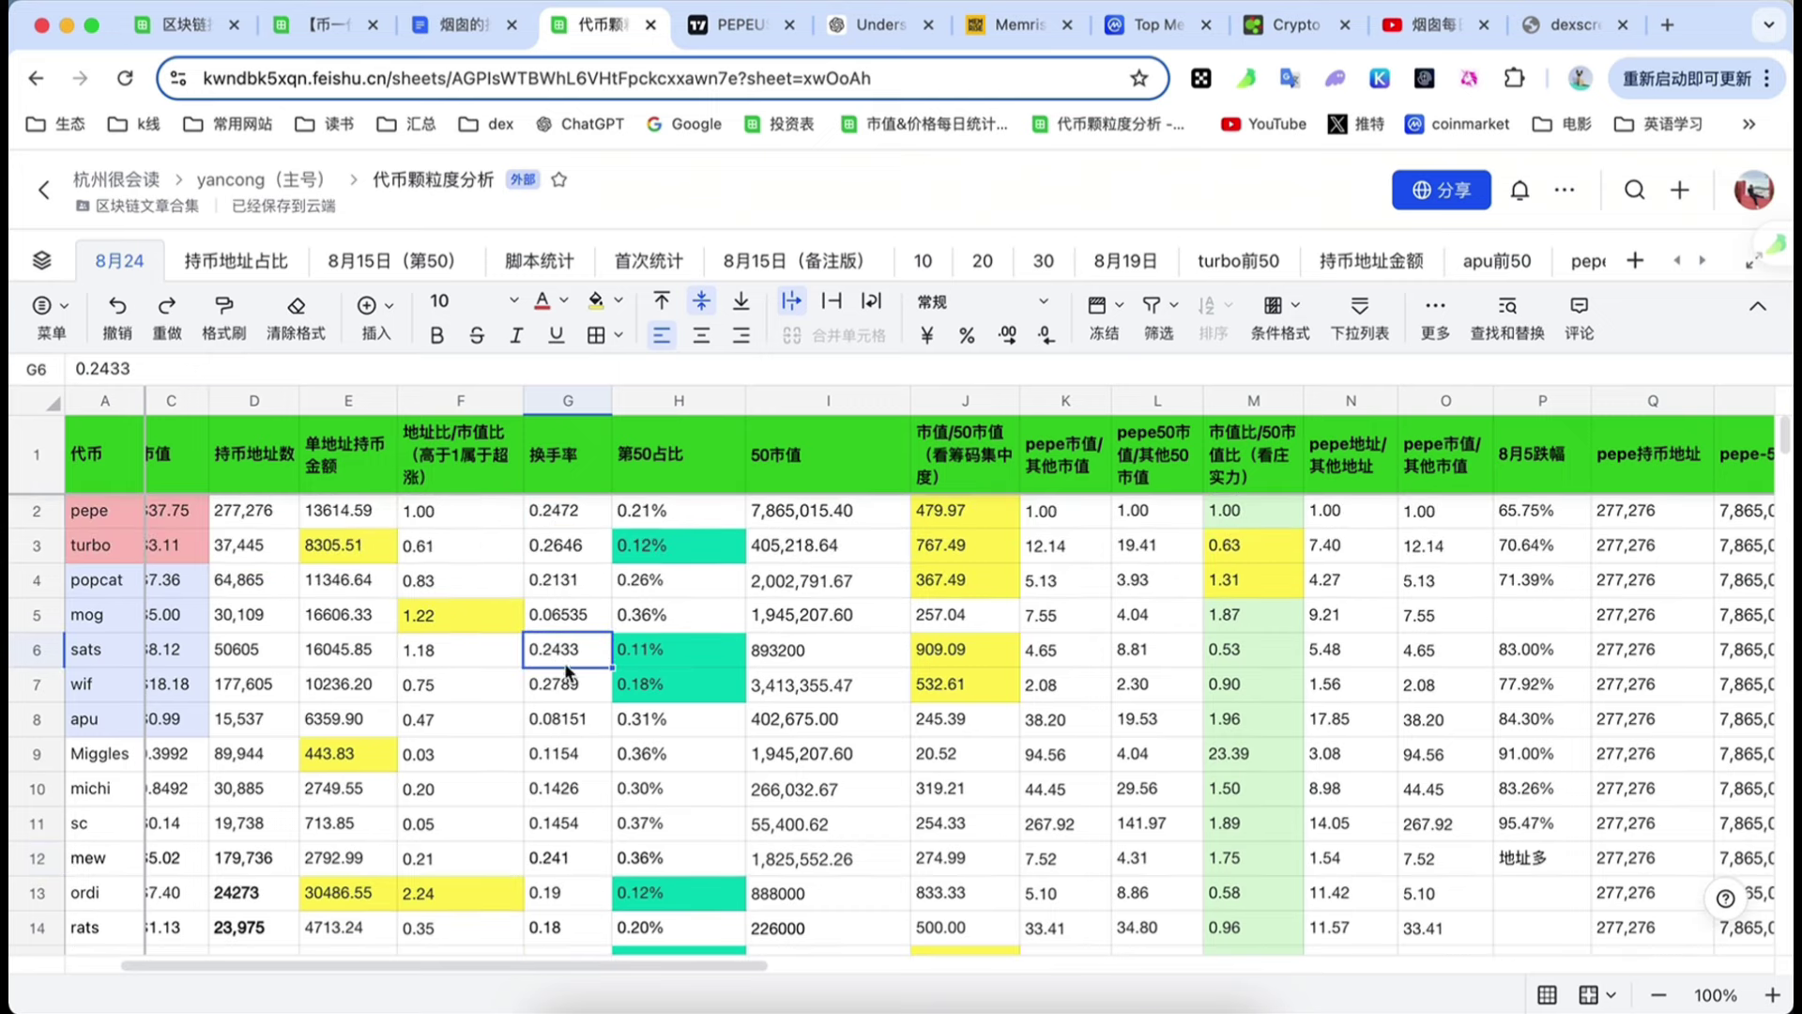
left_click(597, 304)
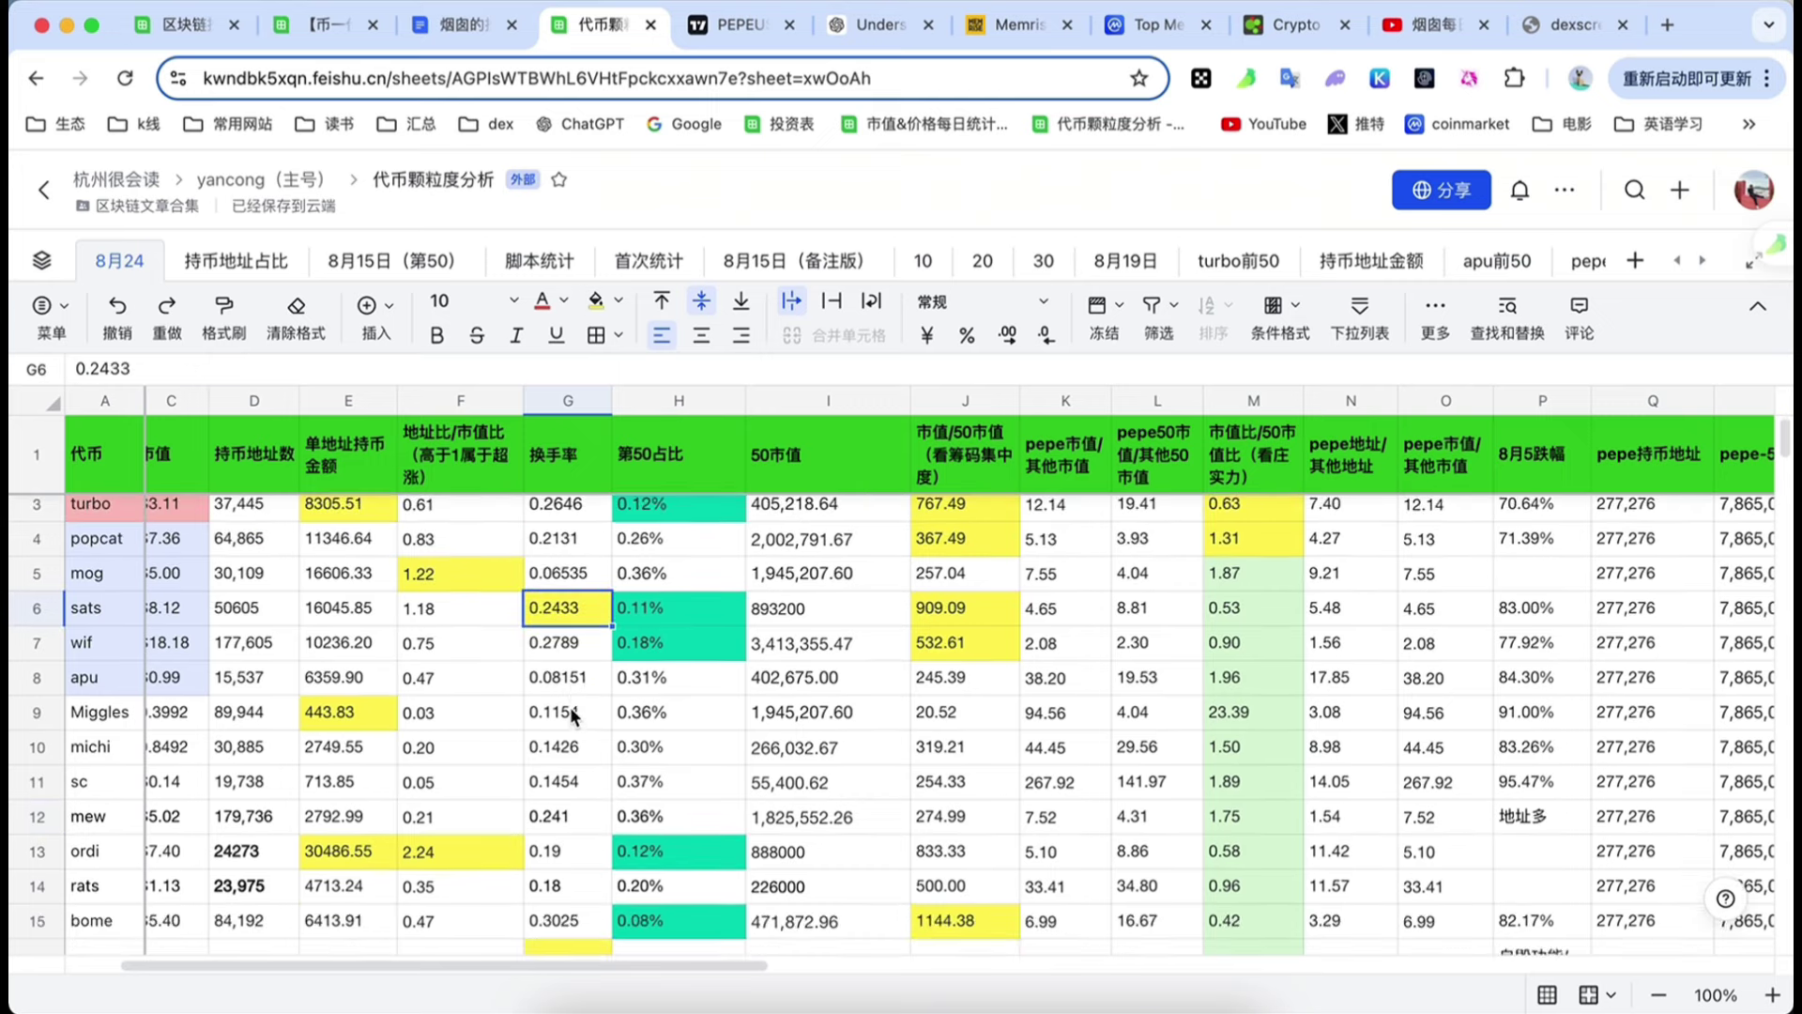
- Fill wif's 换手率 cell with yellow
scroll(574, 714, "down", 1)
scroll(575, 675, "down", 1)
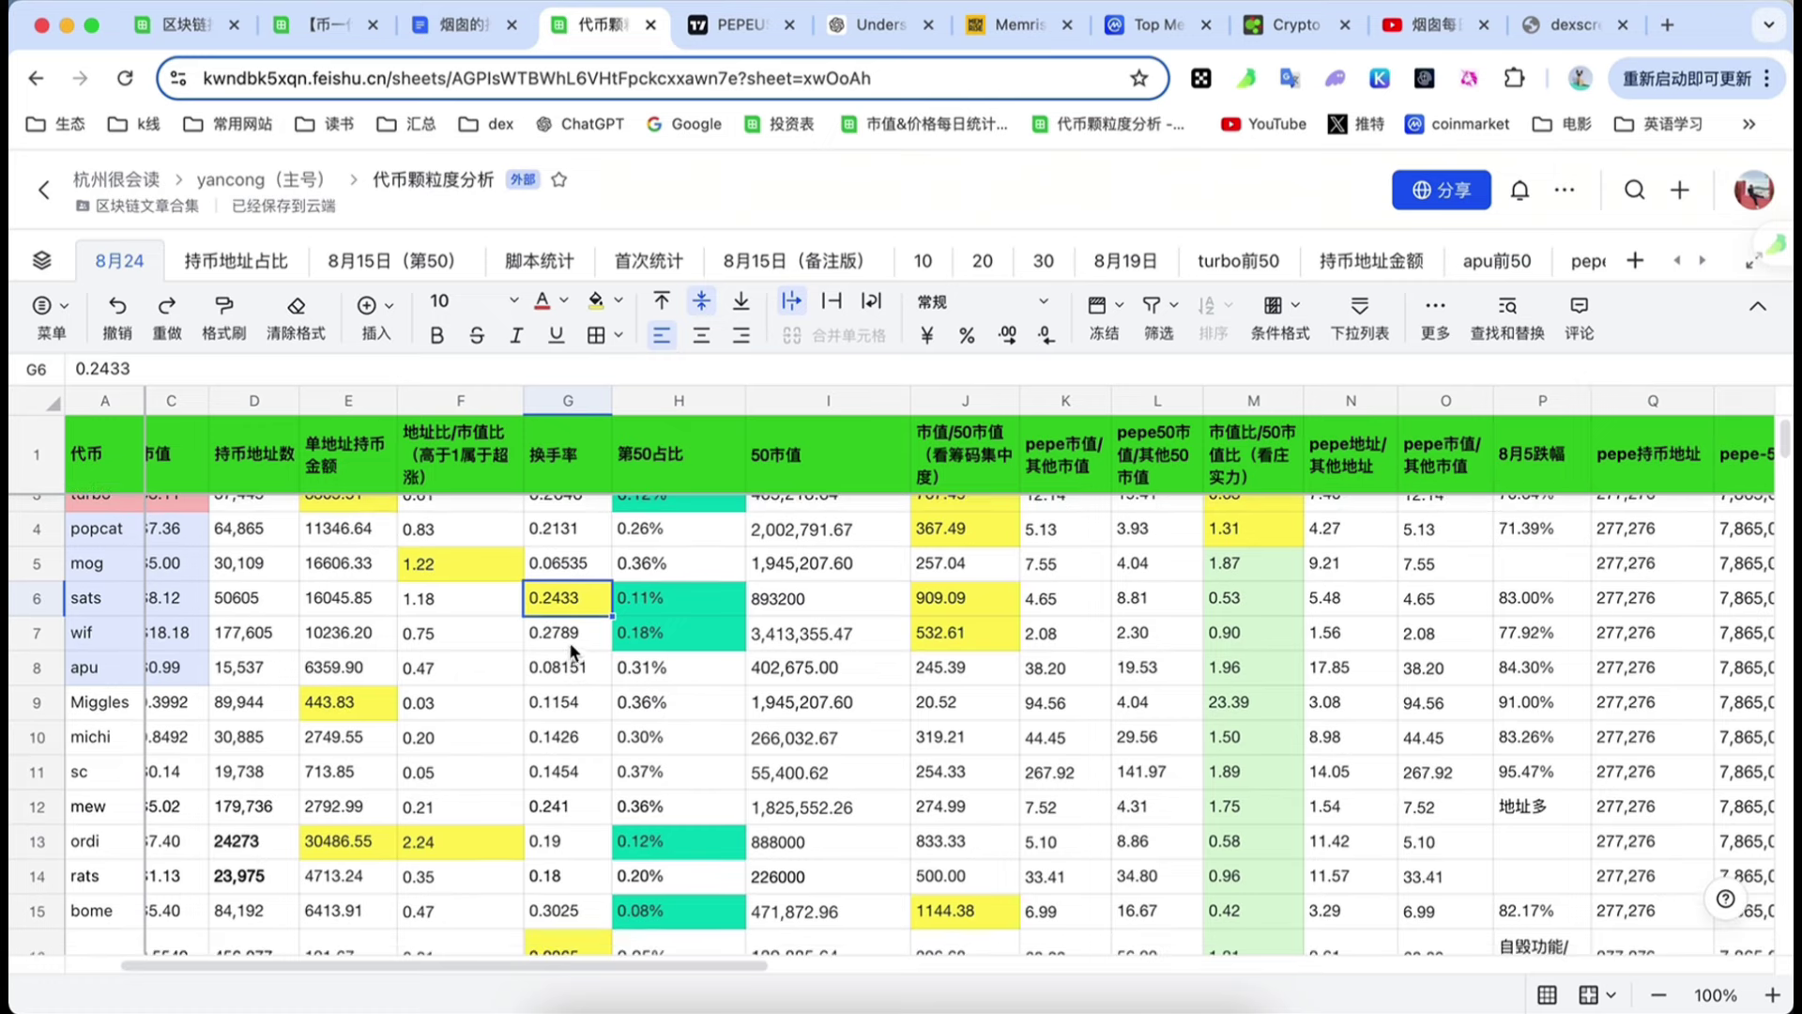
scroll(568, 638, "down", 2)
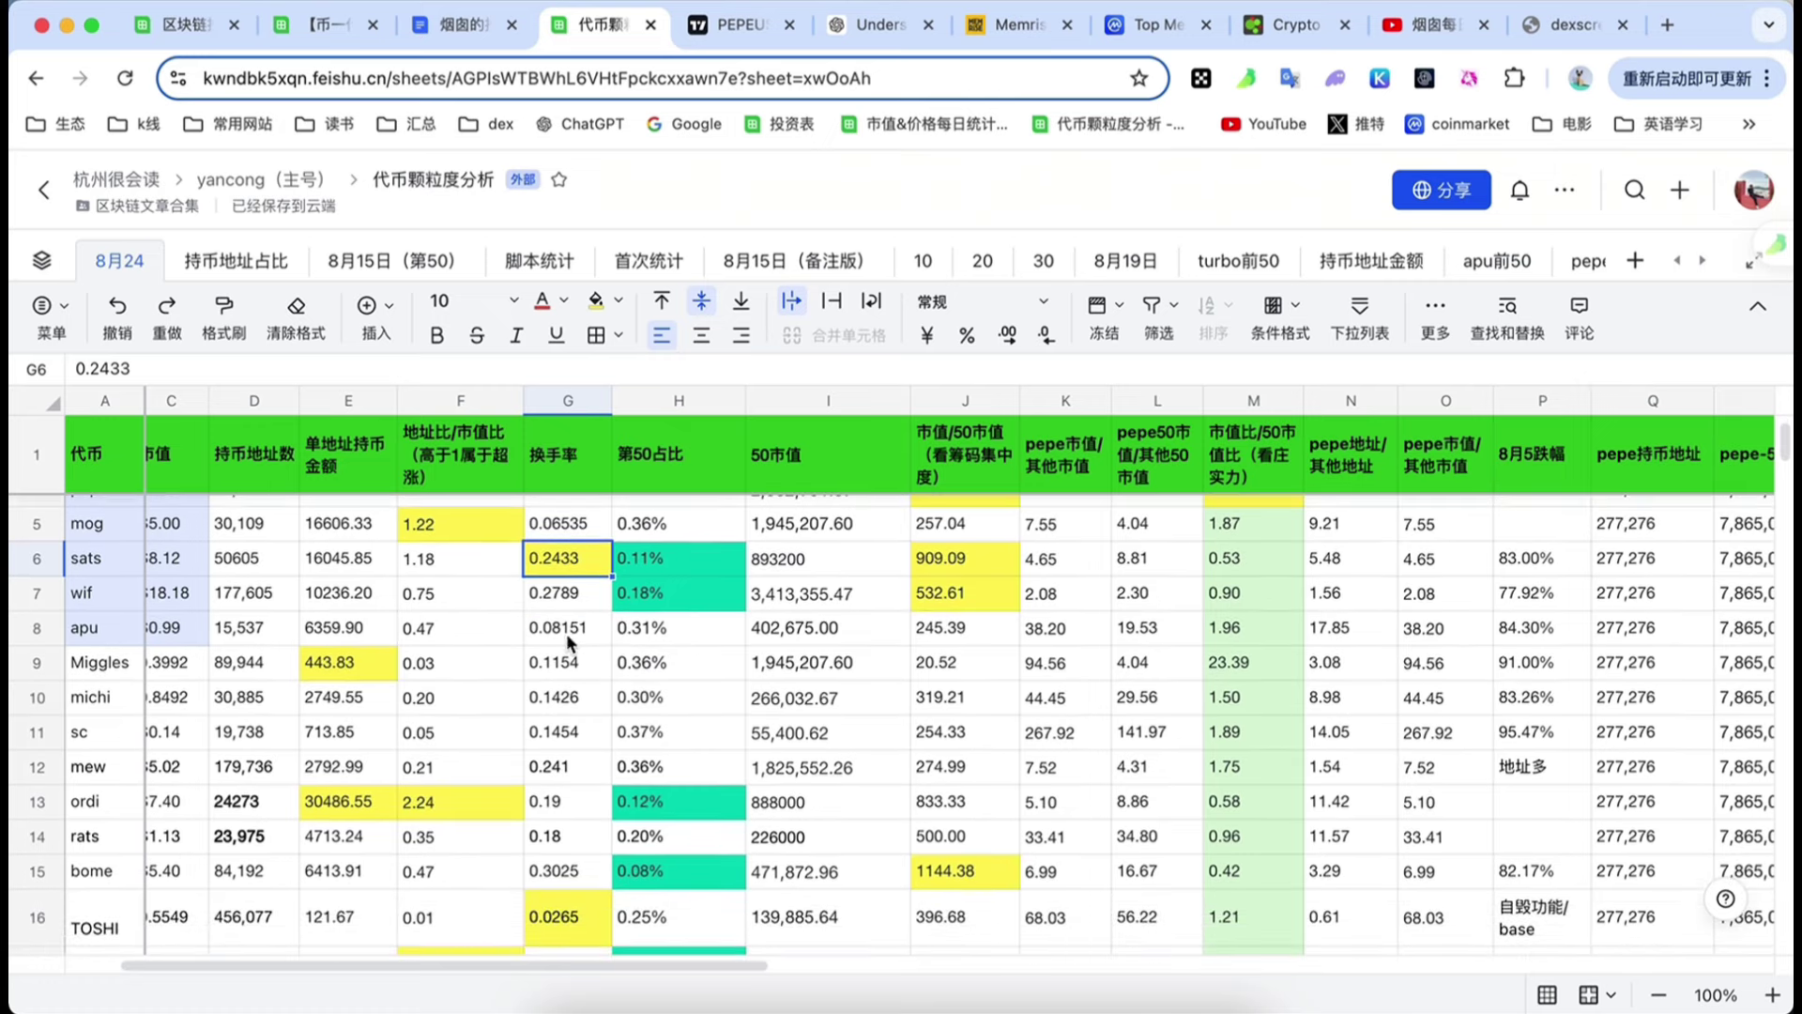
scroll(560, 630, "down", 1)
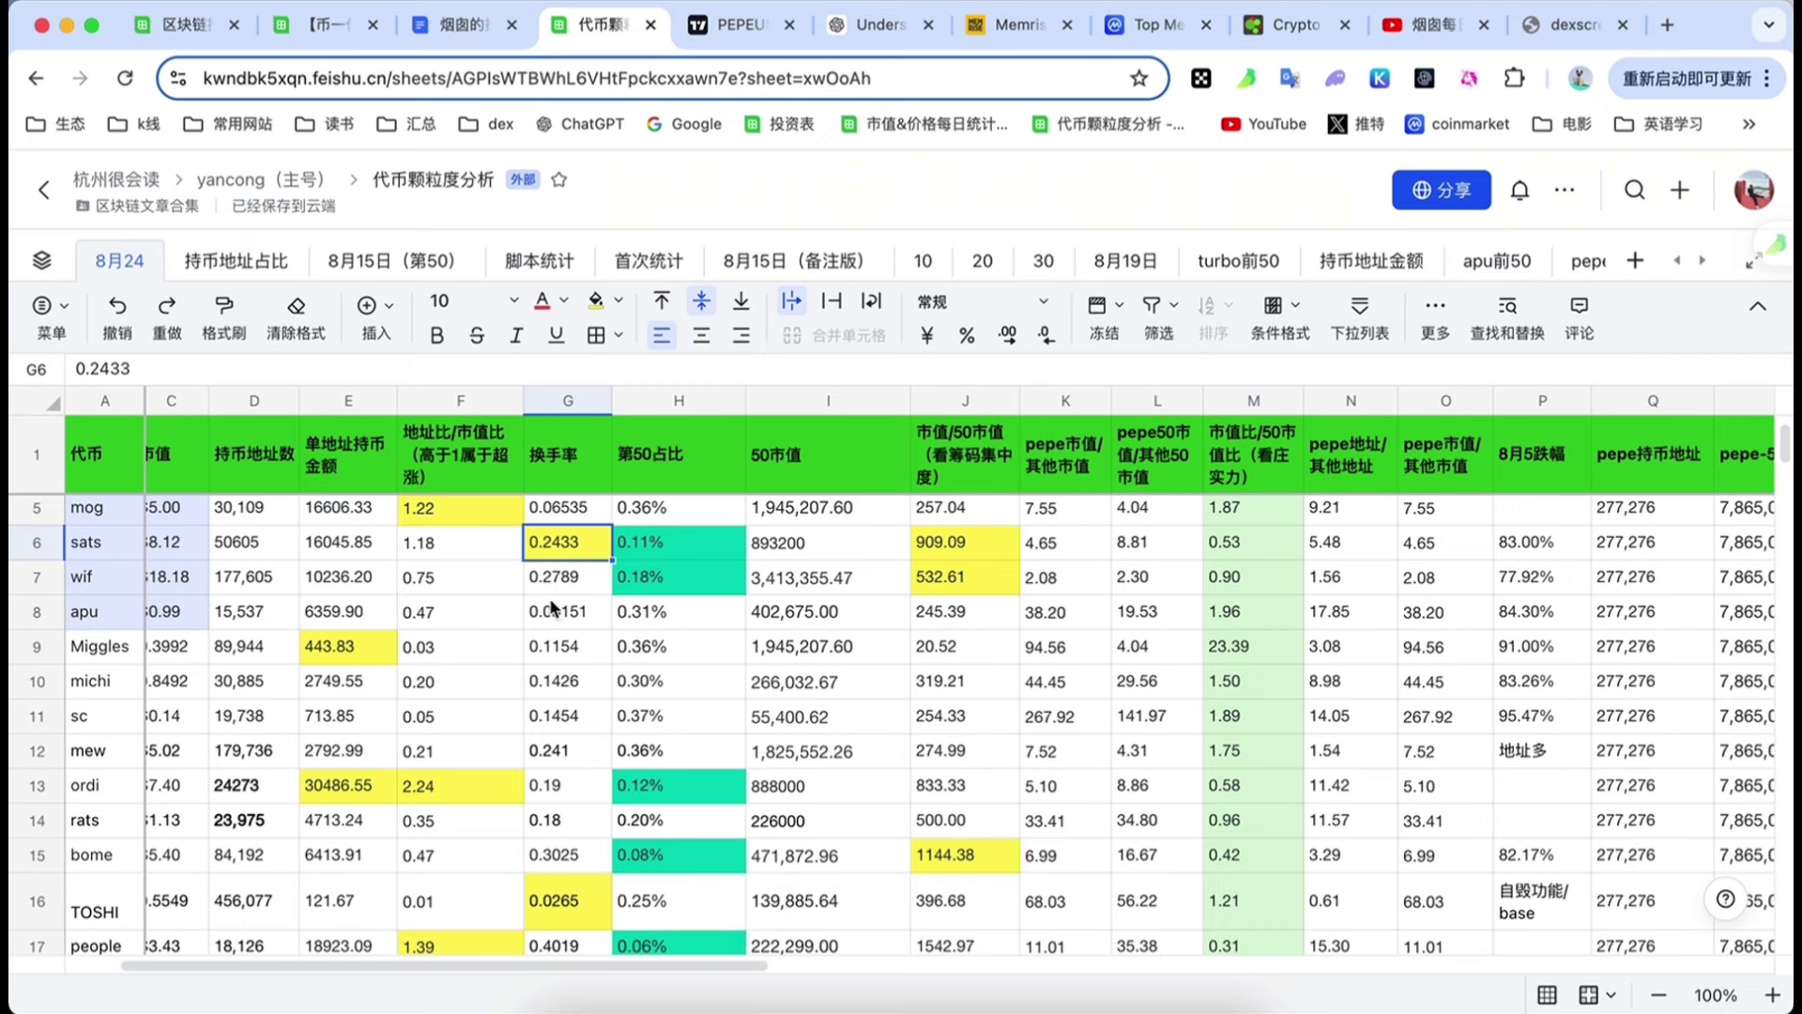
left_click(563, 588)
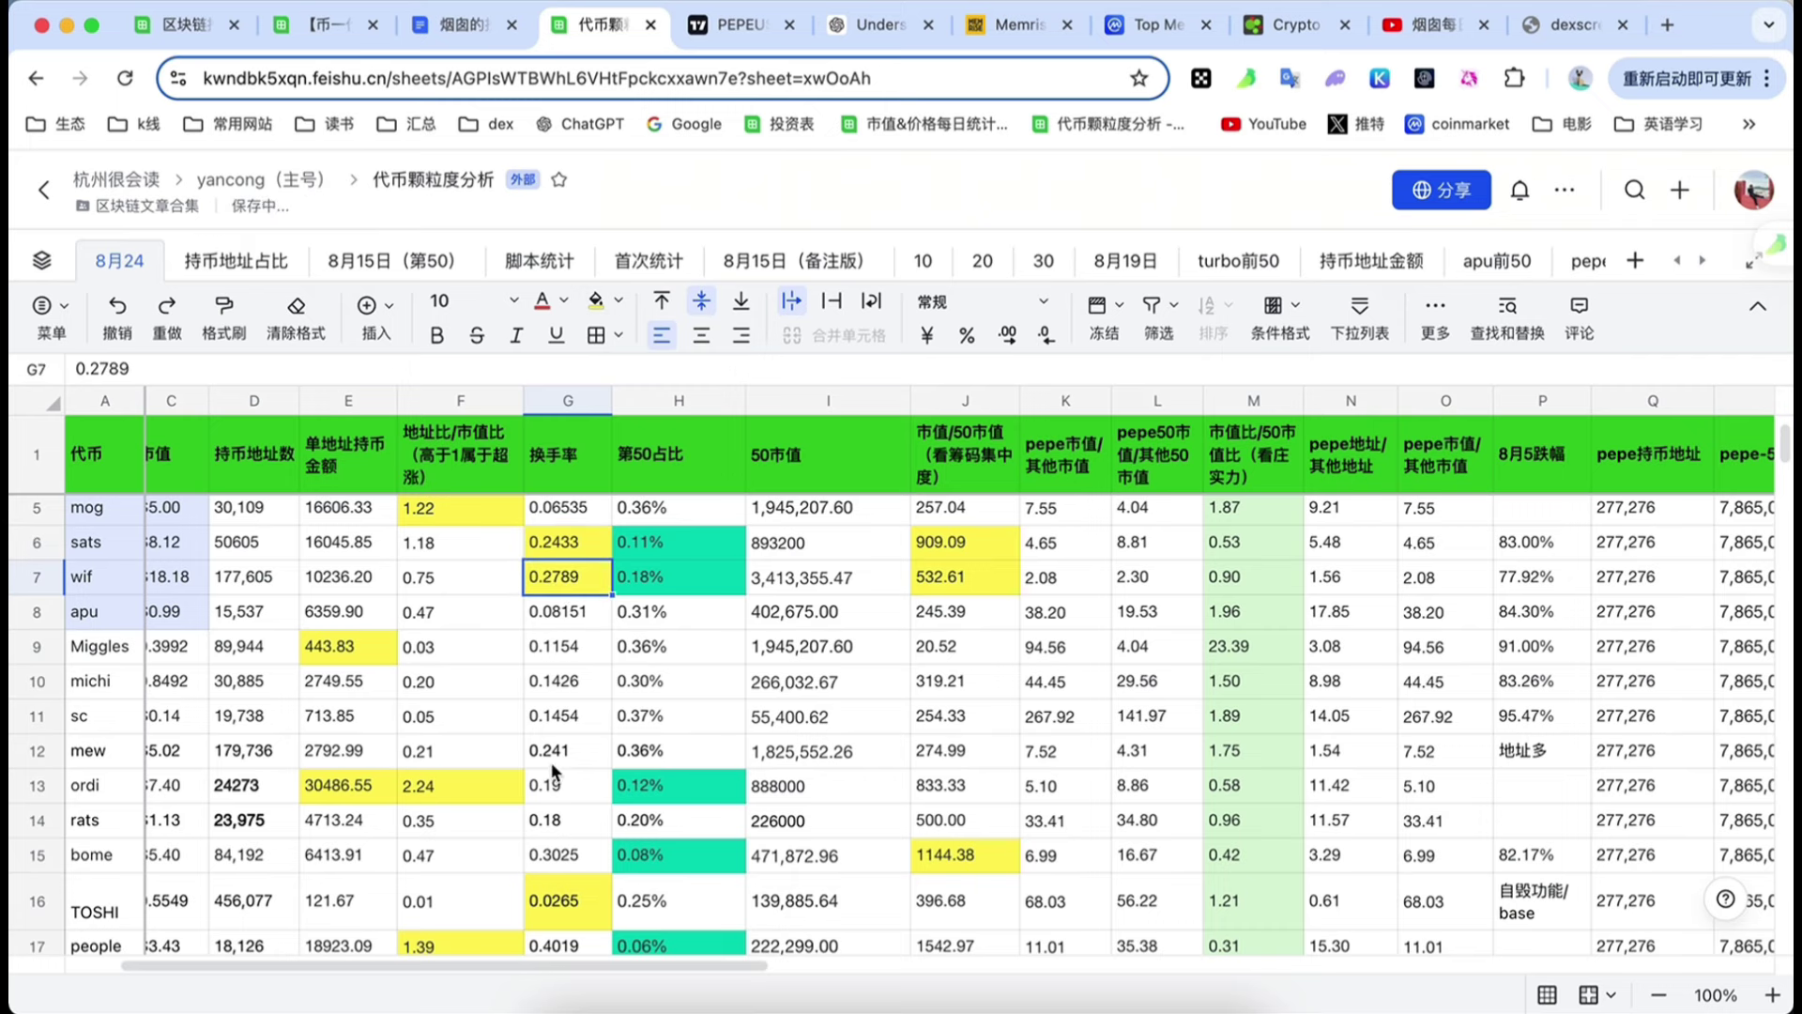
- Fill mew's 换手率 cell with yellow
scroll(556, 779, "down", 1)
left_click(568, 732)
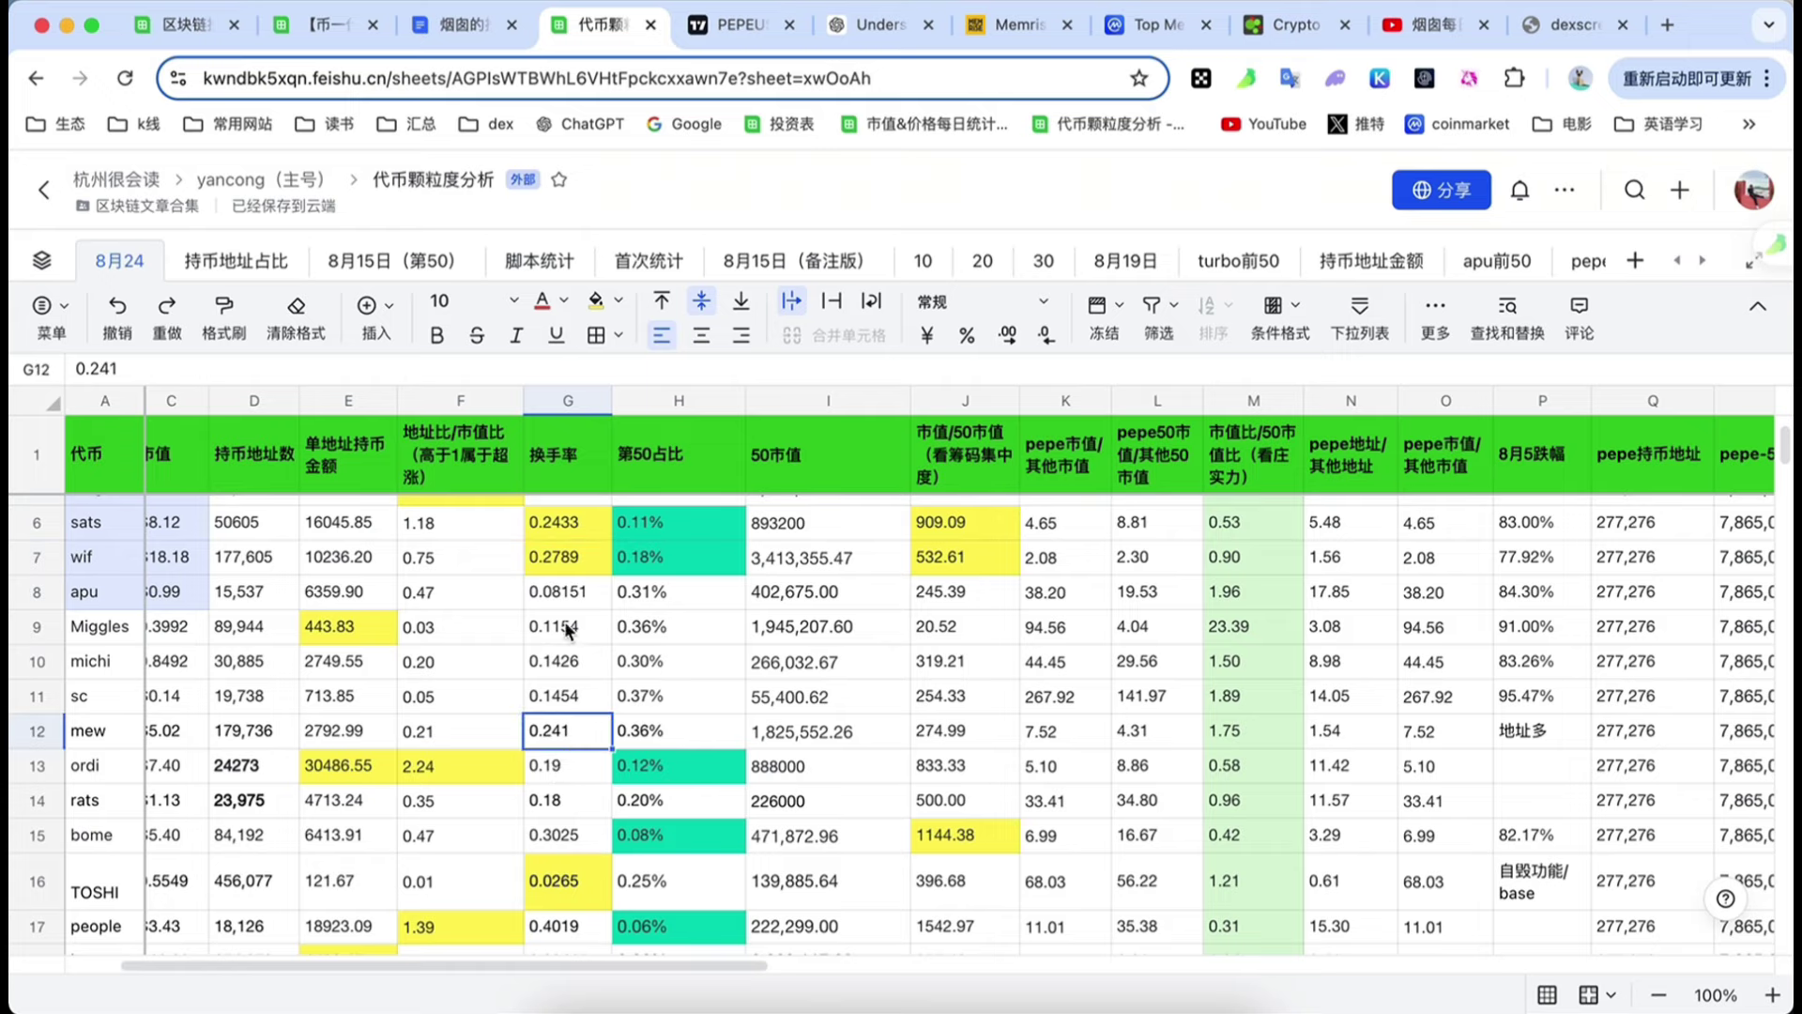
scroll(619, 781, "down", 2)
scroll(619, 781, "up", 3)
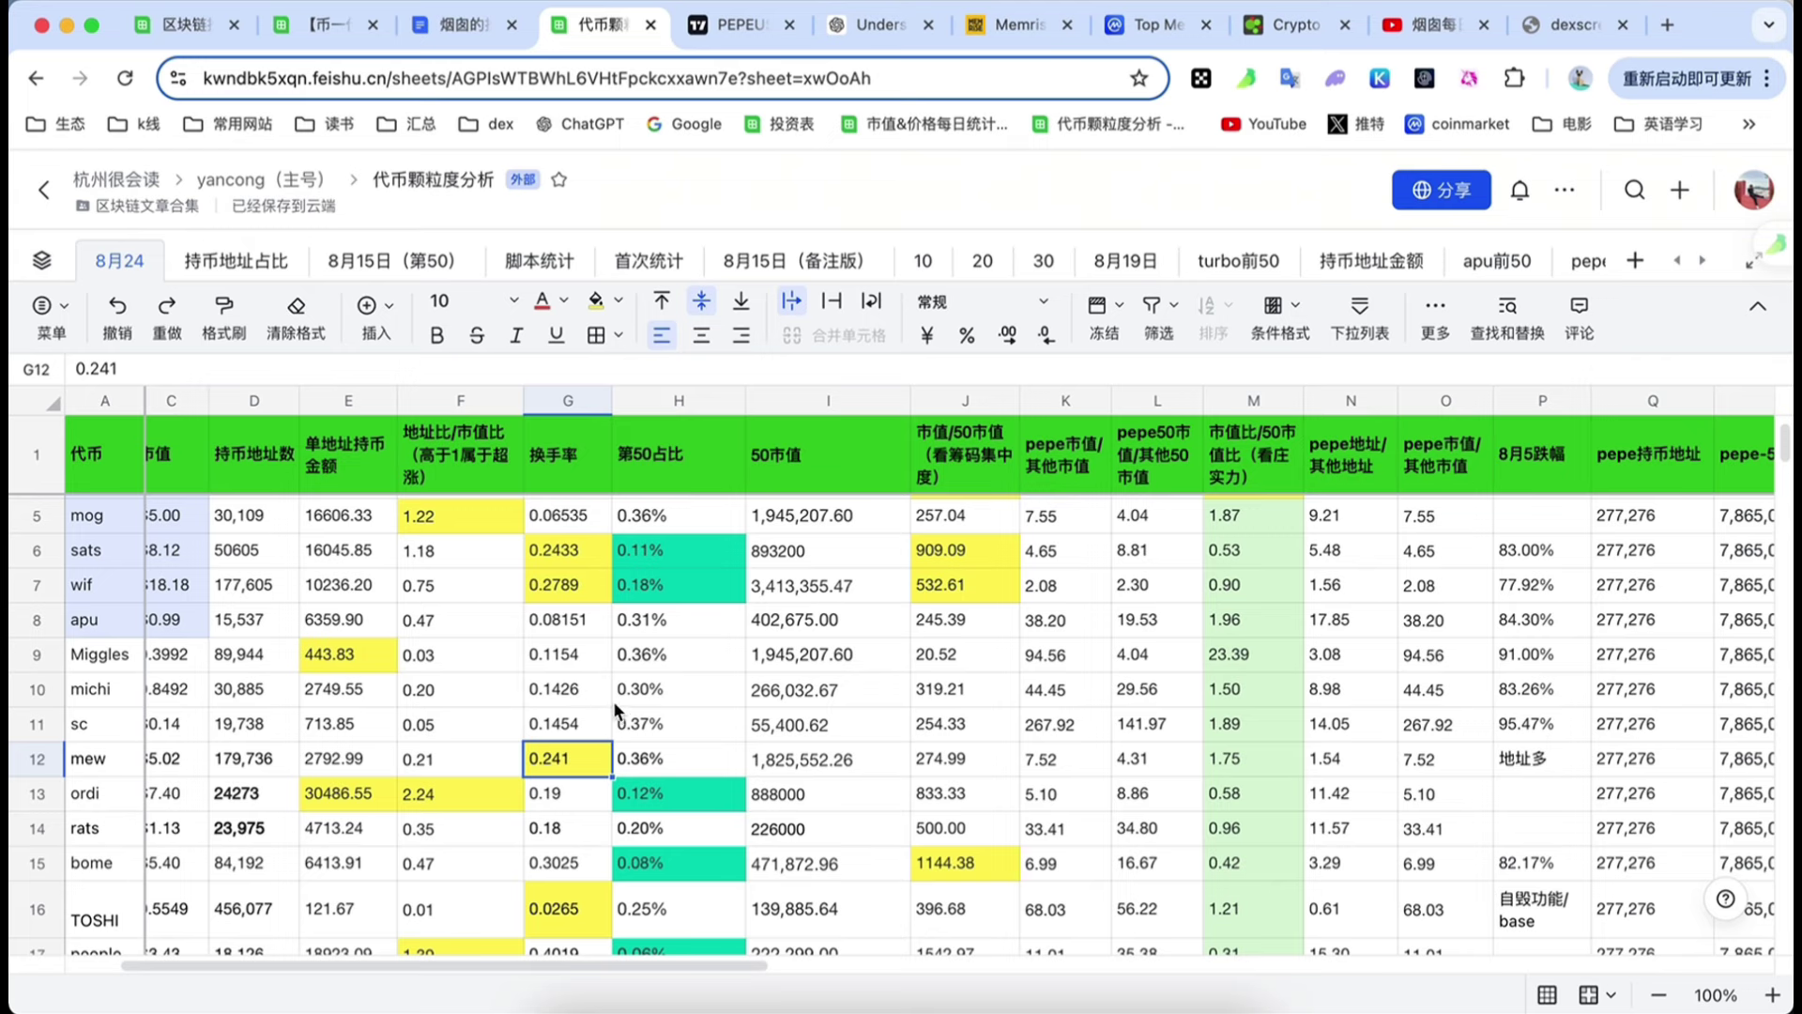
- Fill turbo's 换手率 cell with yellow
scroll(602, 682, "down", 3)
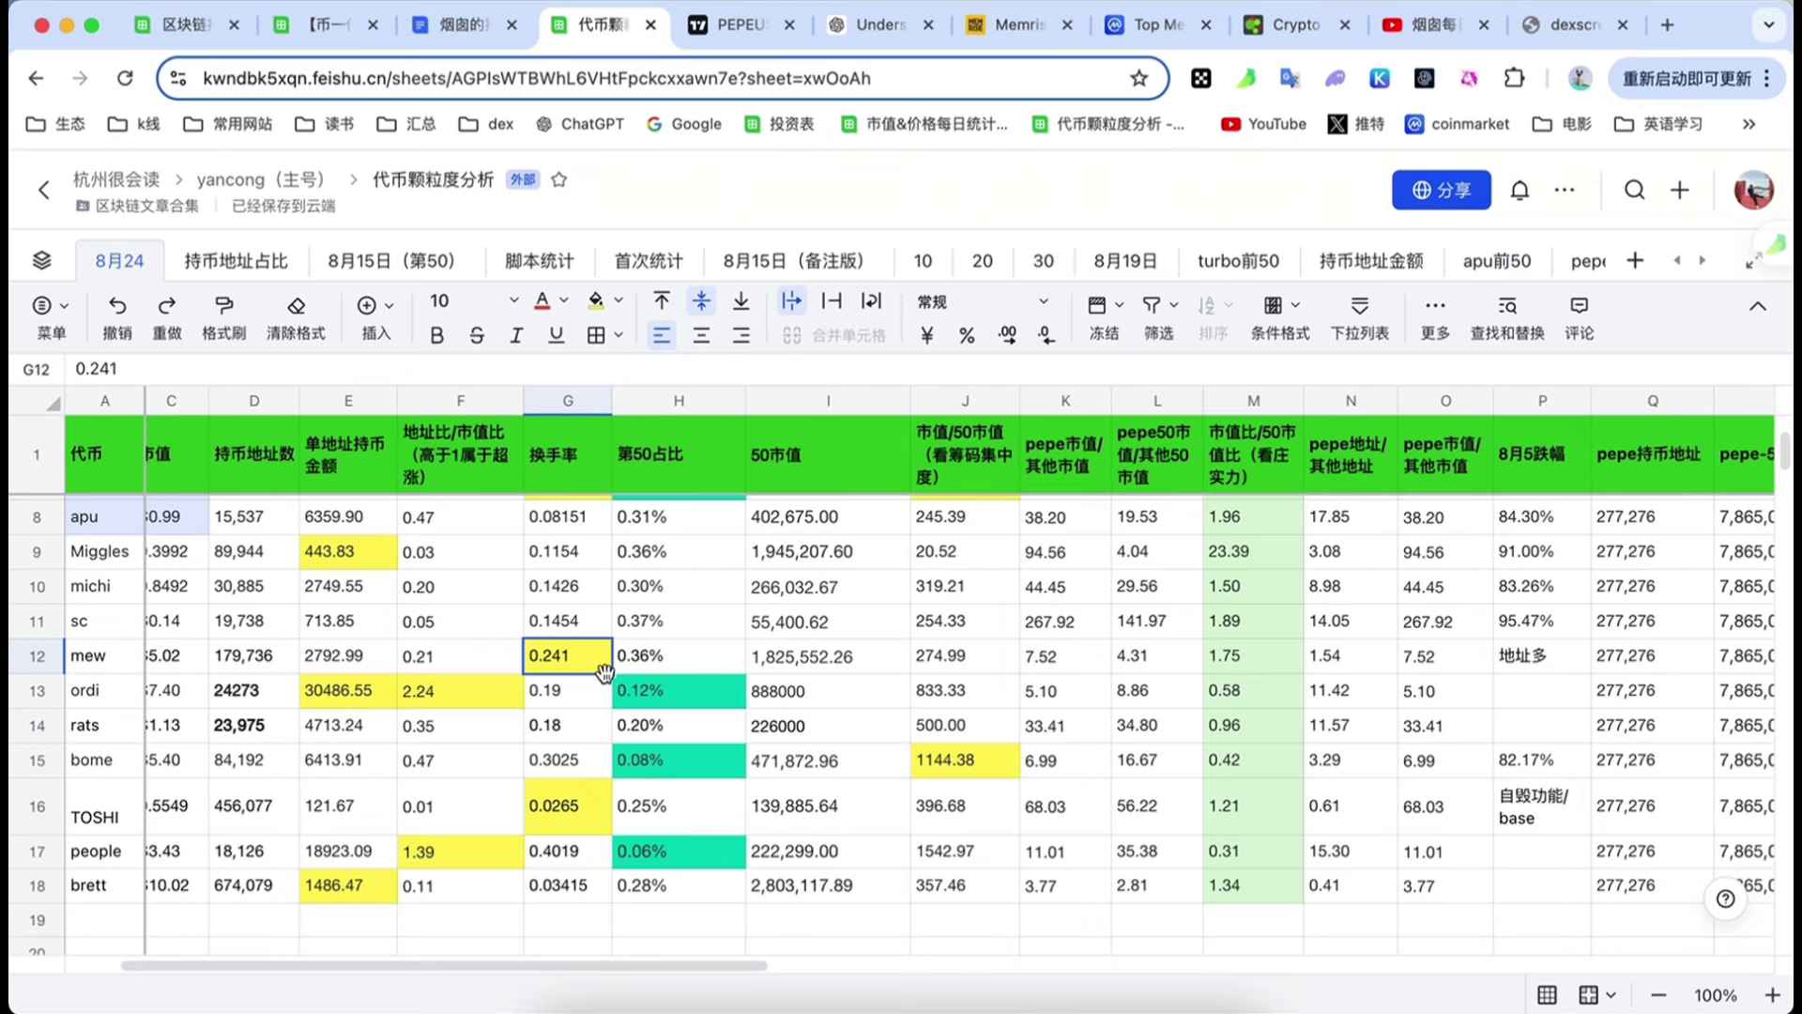
scroll(606, 657, "up", 6)
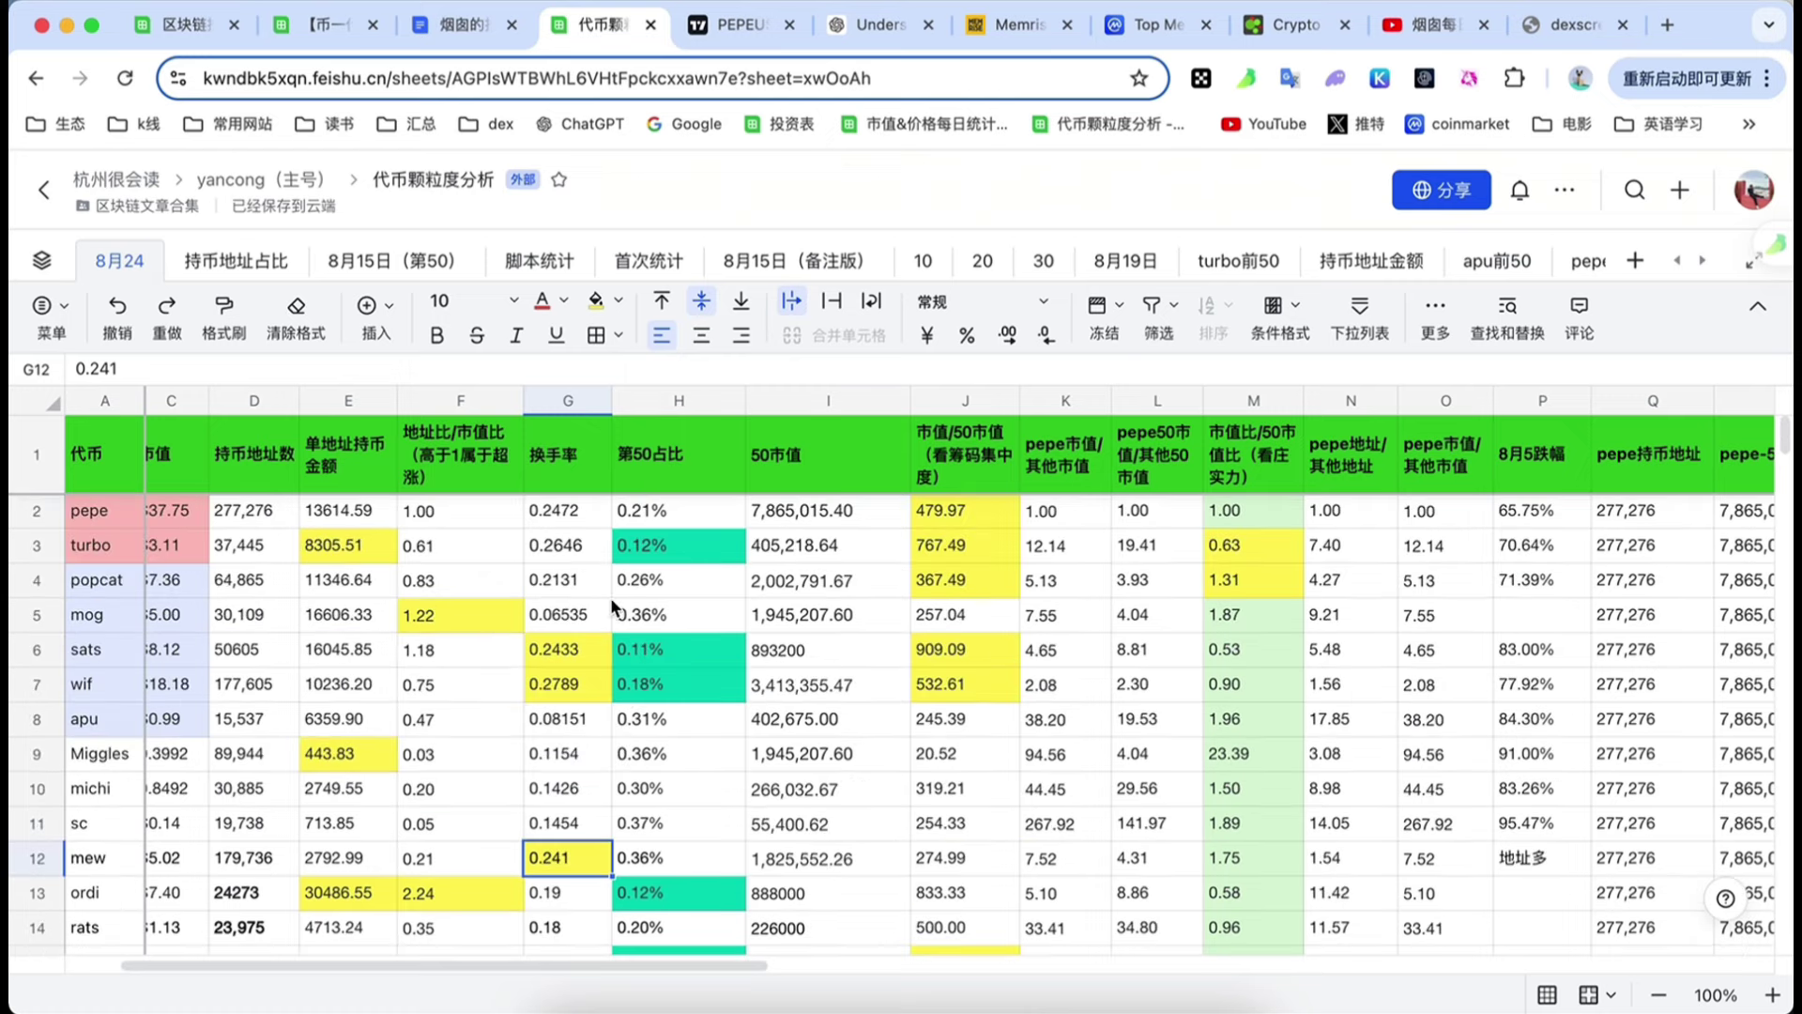
left_click(555, 551)
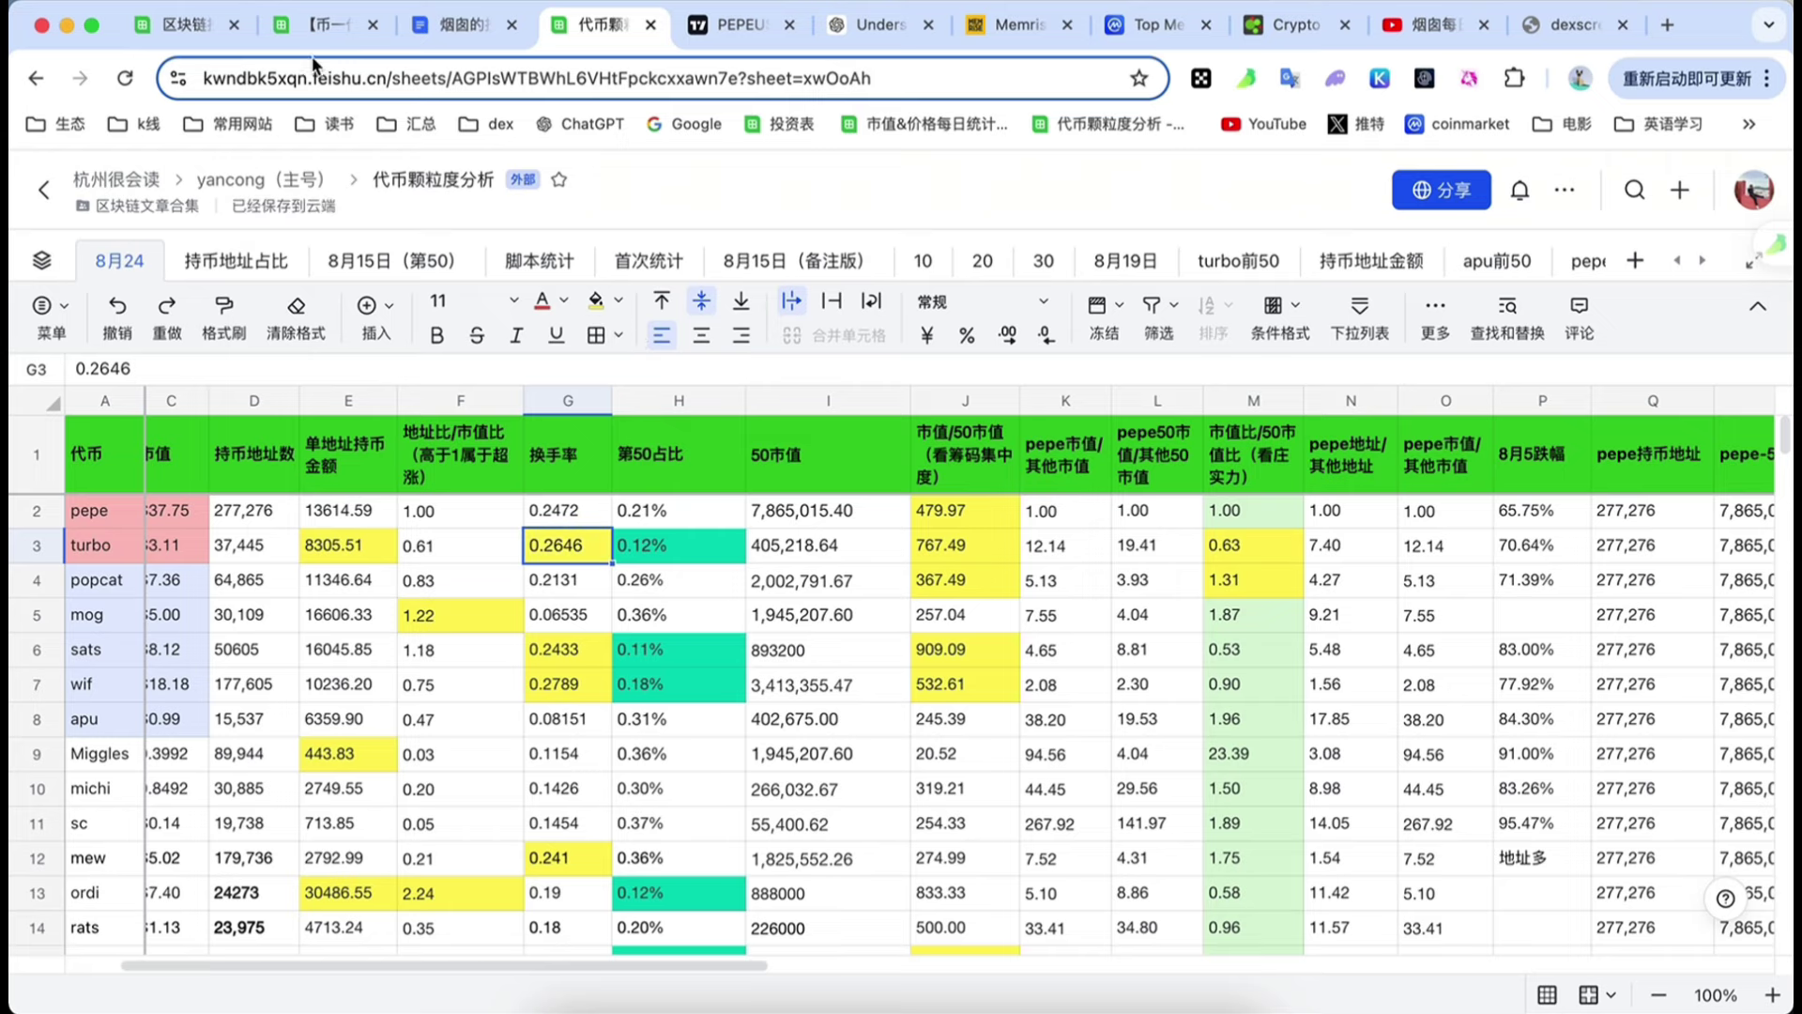
- Open the 换手率 sheet in the 市值&价格每日统计 workbook
left_click(325, 27)
scroll(636, 599, "left", 15)
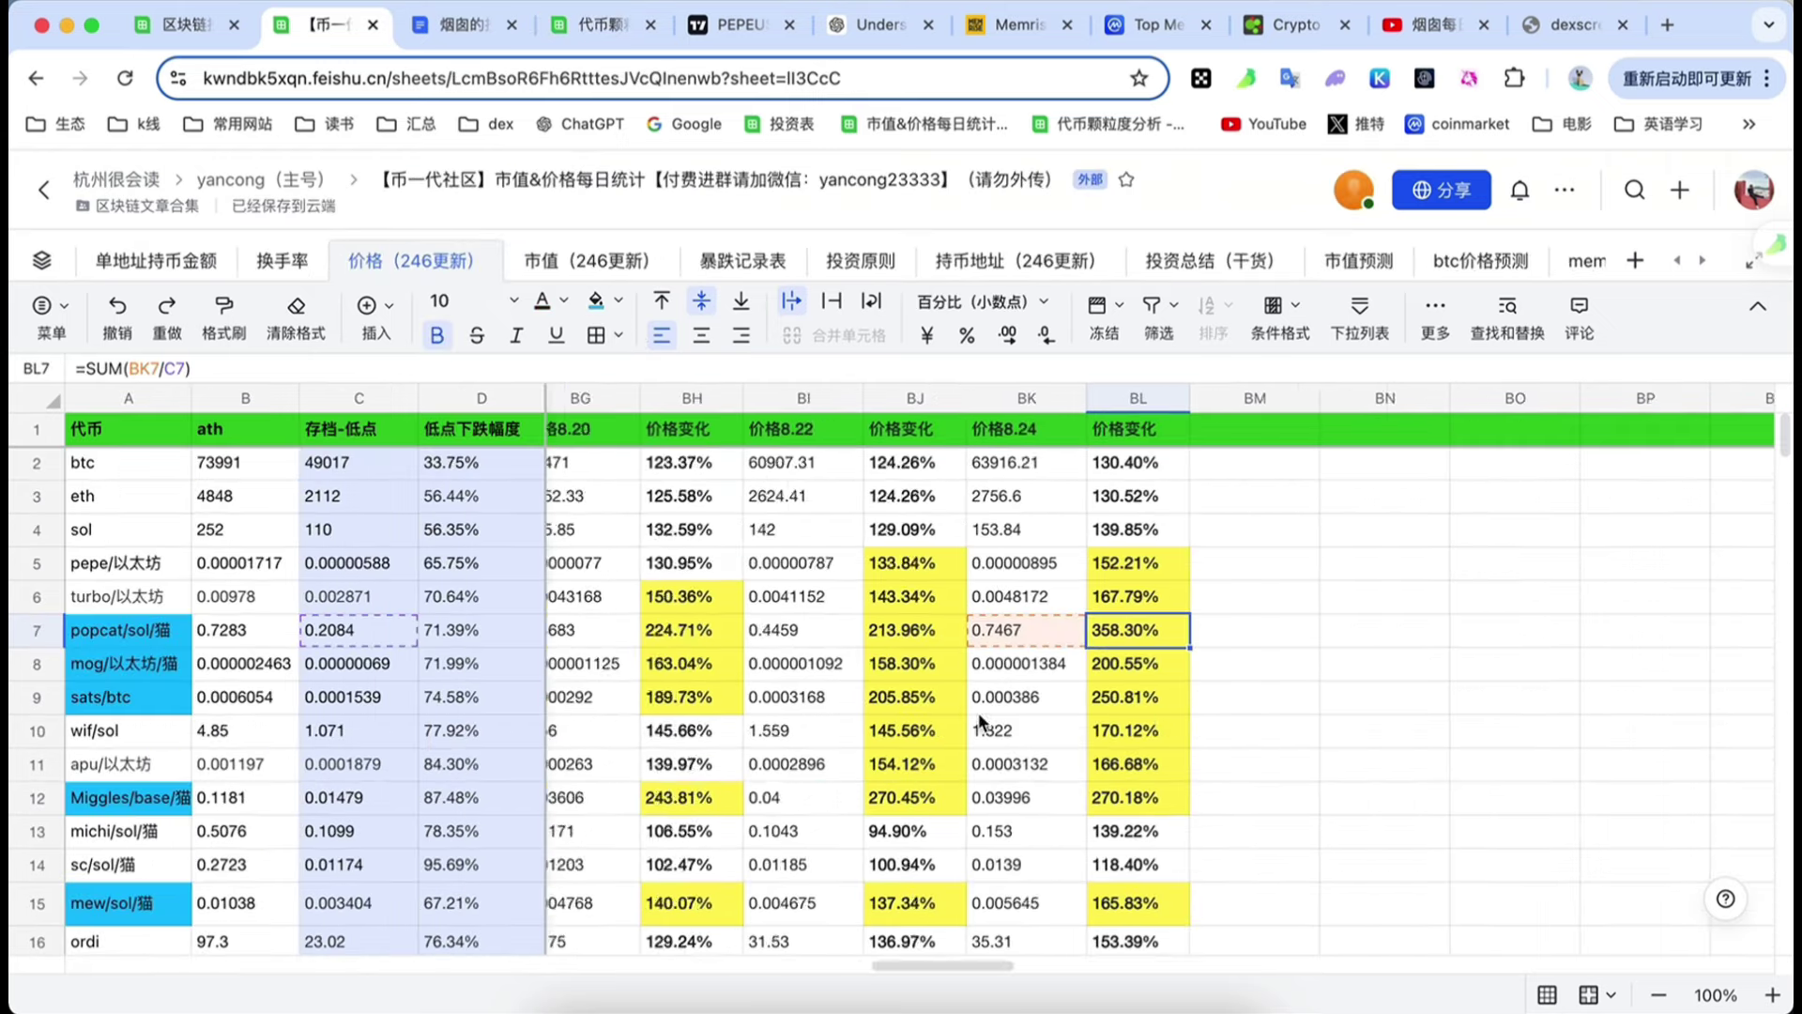
left_click(282, 260)
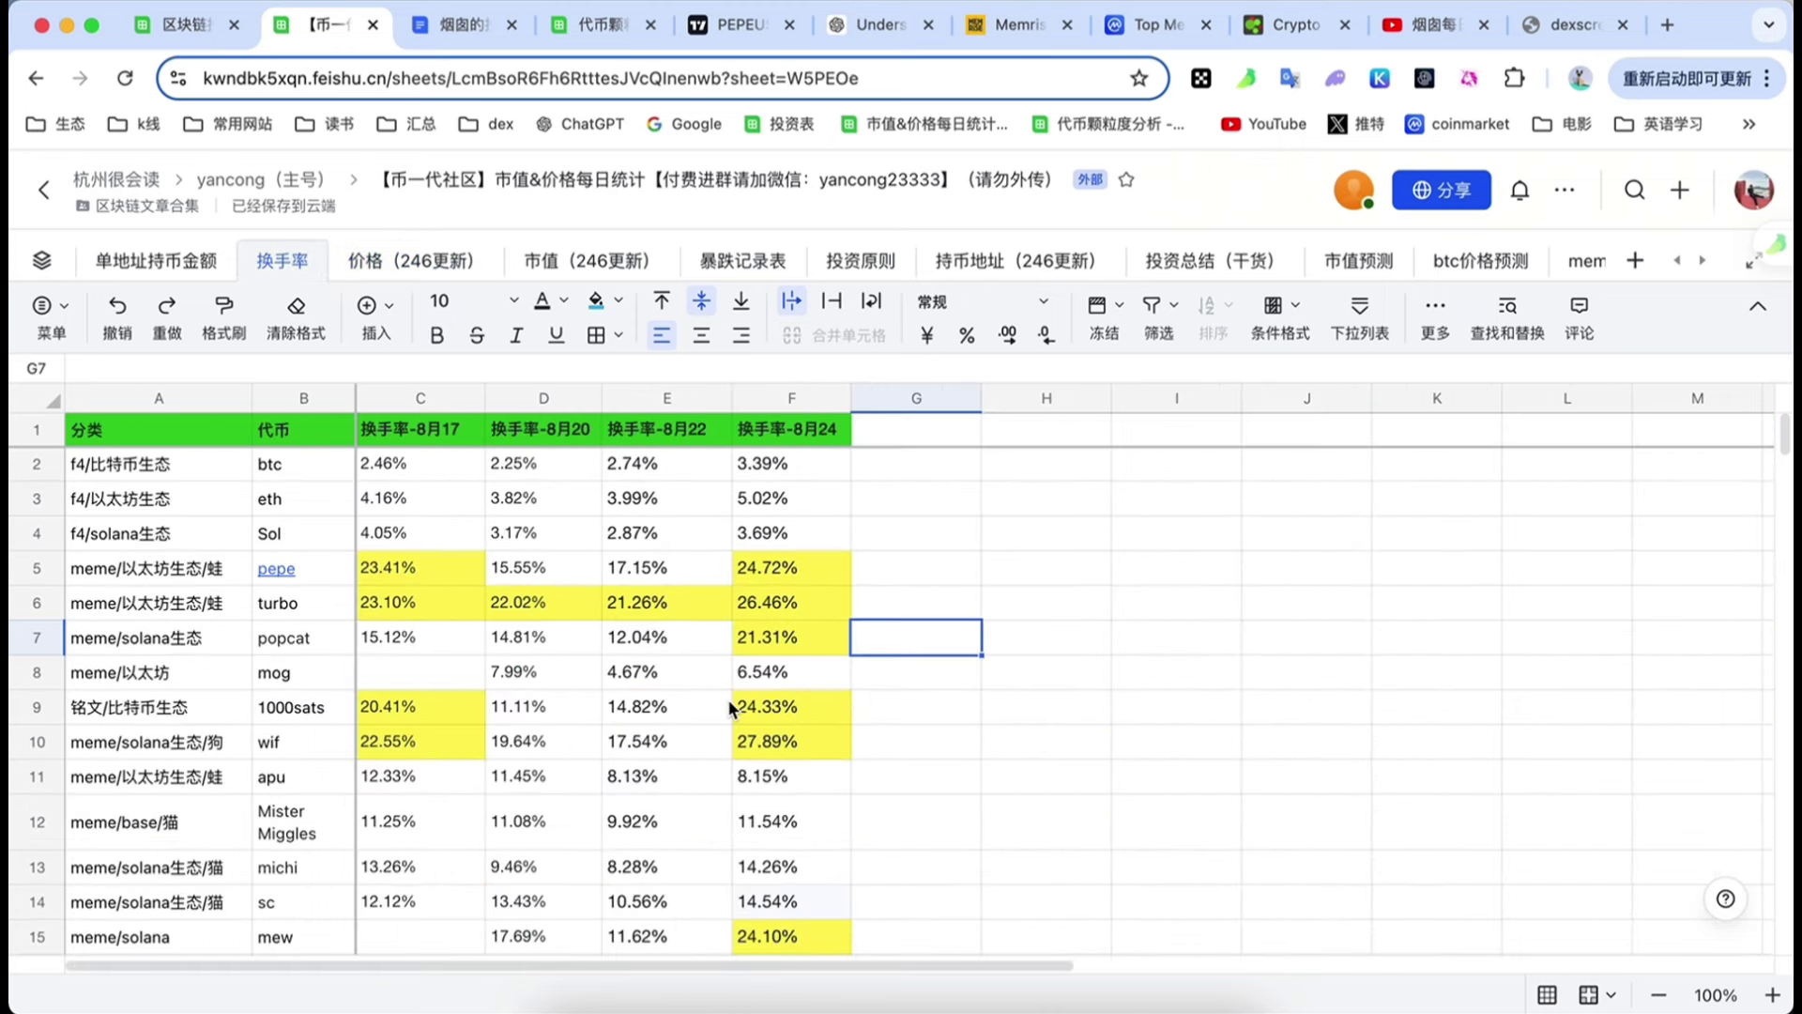
- Examine the 8月24 turnover rates of pepe, turbo, popcat, 1000sats and wif one by one
left_click(911, 571)
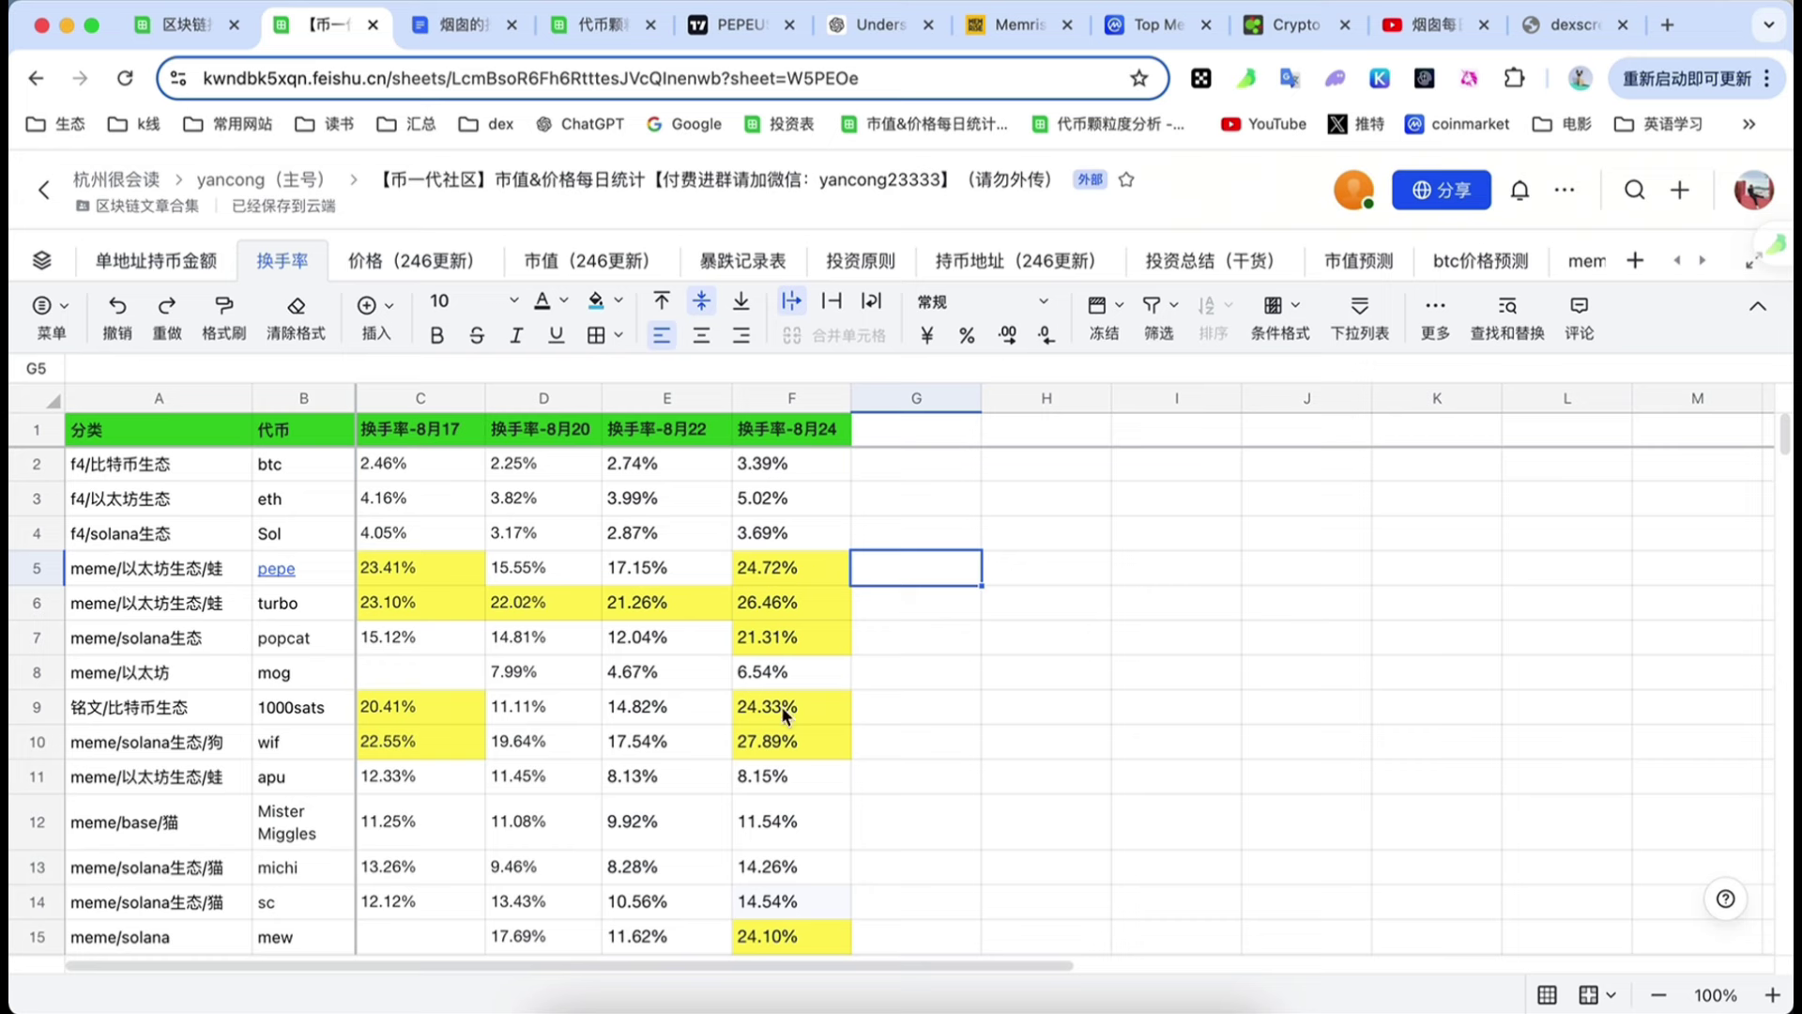
left_click(770, 580)
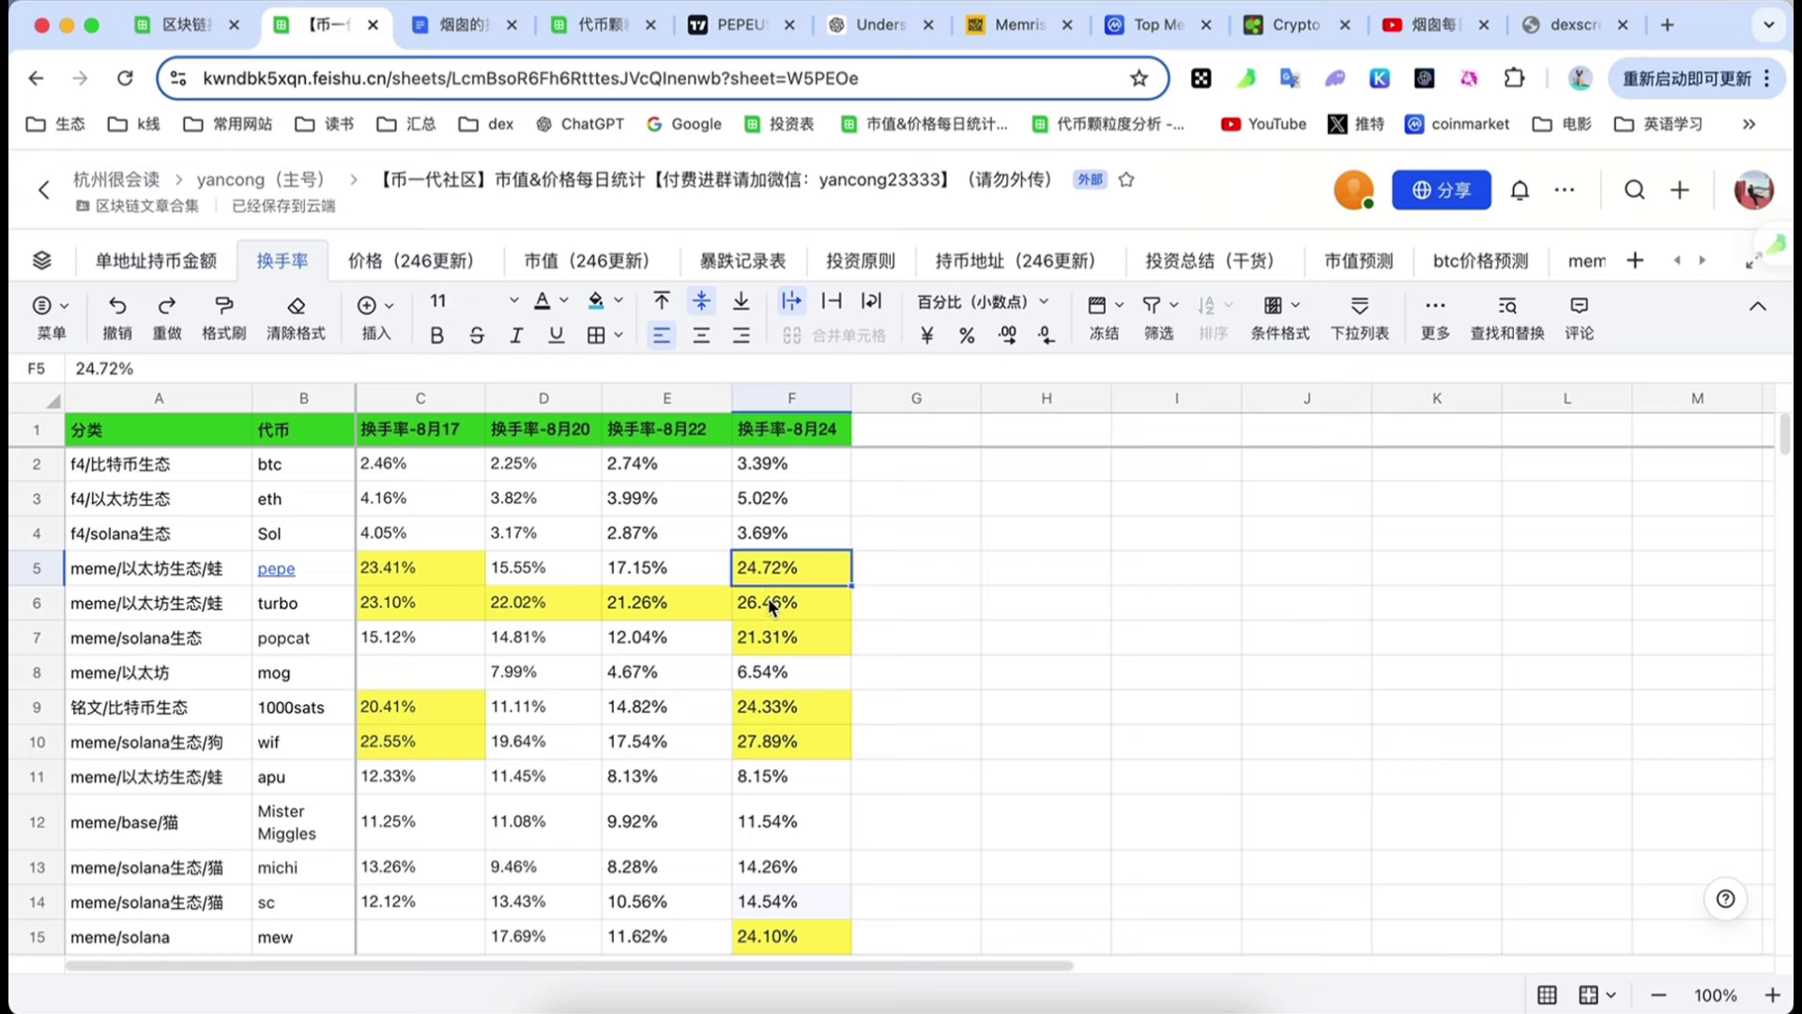
left_click(779, 606)
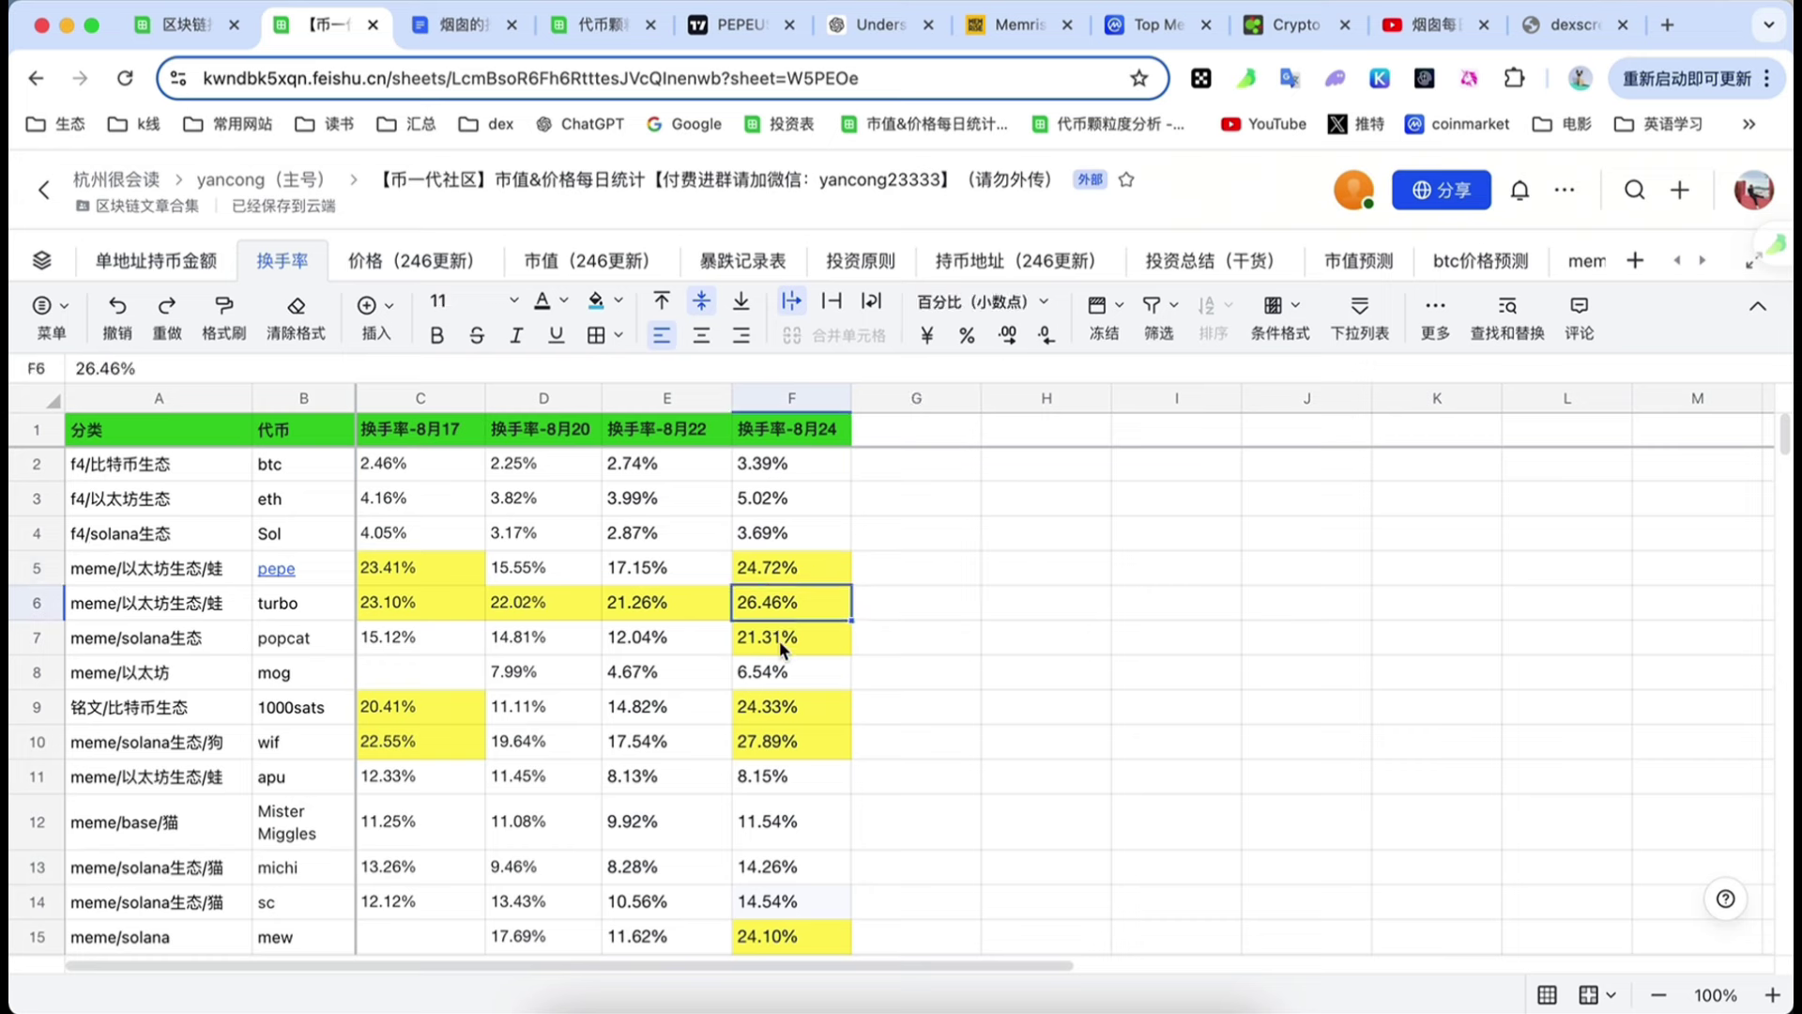
left_click(779, 640)
scroll(812, 708, "down", 1)
left_click(790, 704)
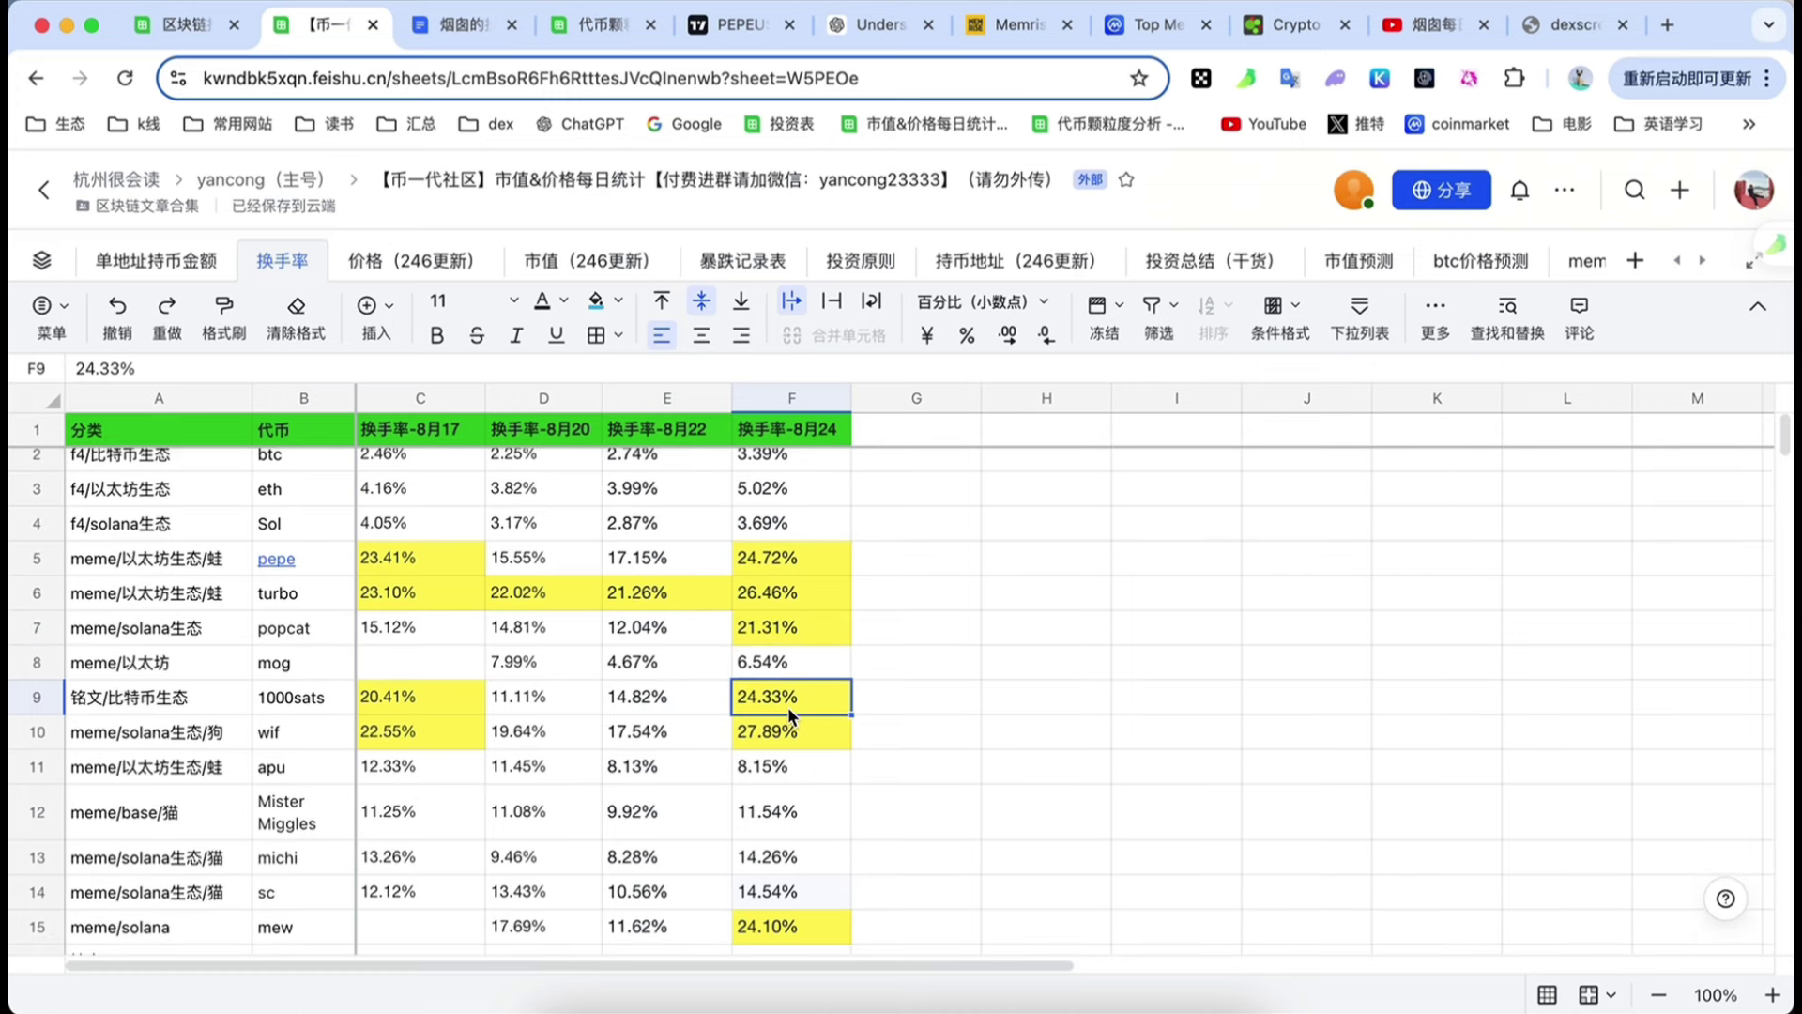
scroll(781, 739, "down", 1)
left_click(781, 735)
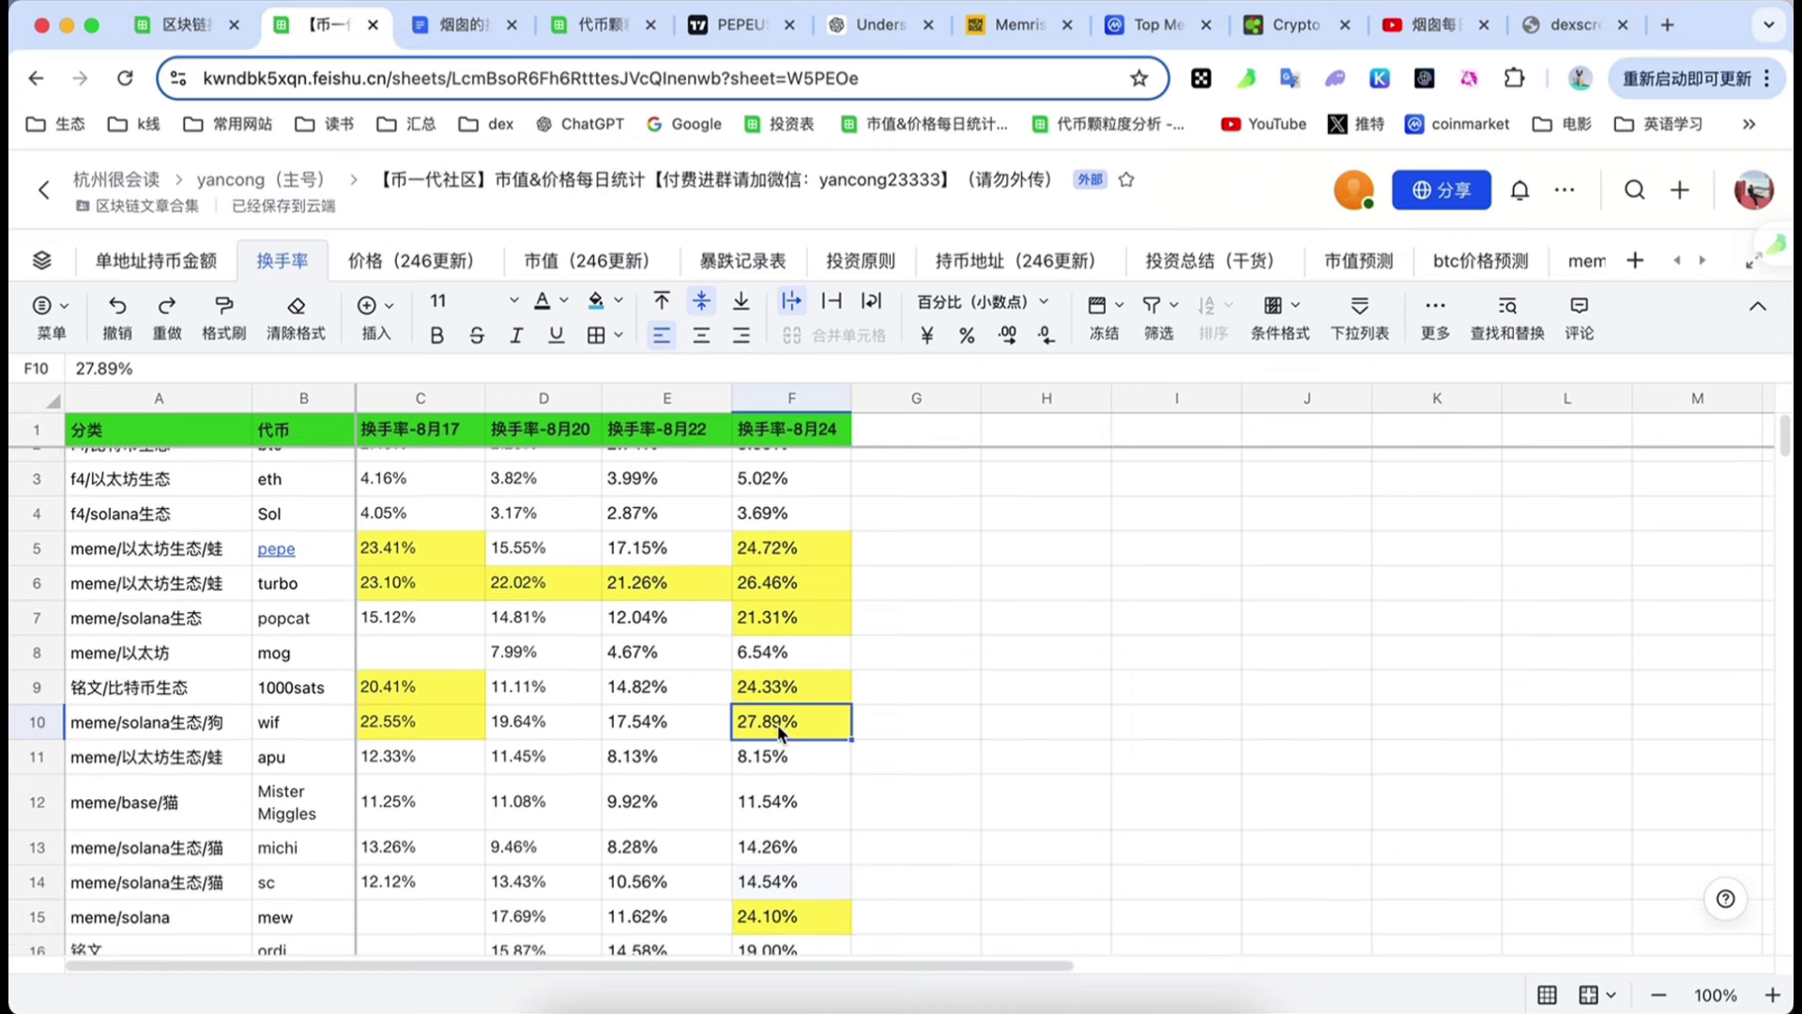
- Examine mew's row and the 8月24 turnover rates of mew, people and bome
scroll(803, 786, "down", 1)
left_click(795, 868)
scroll(861, 831, "down", 2)
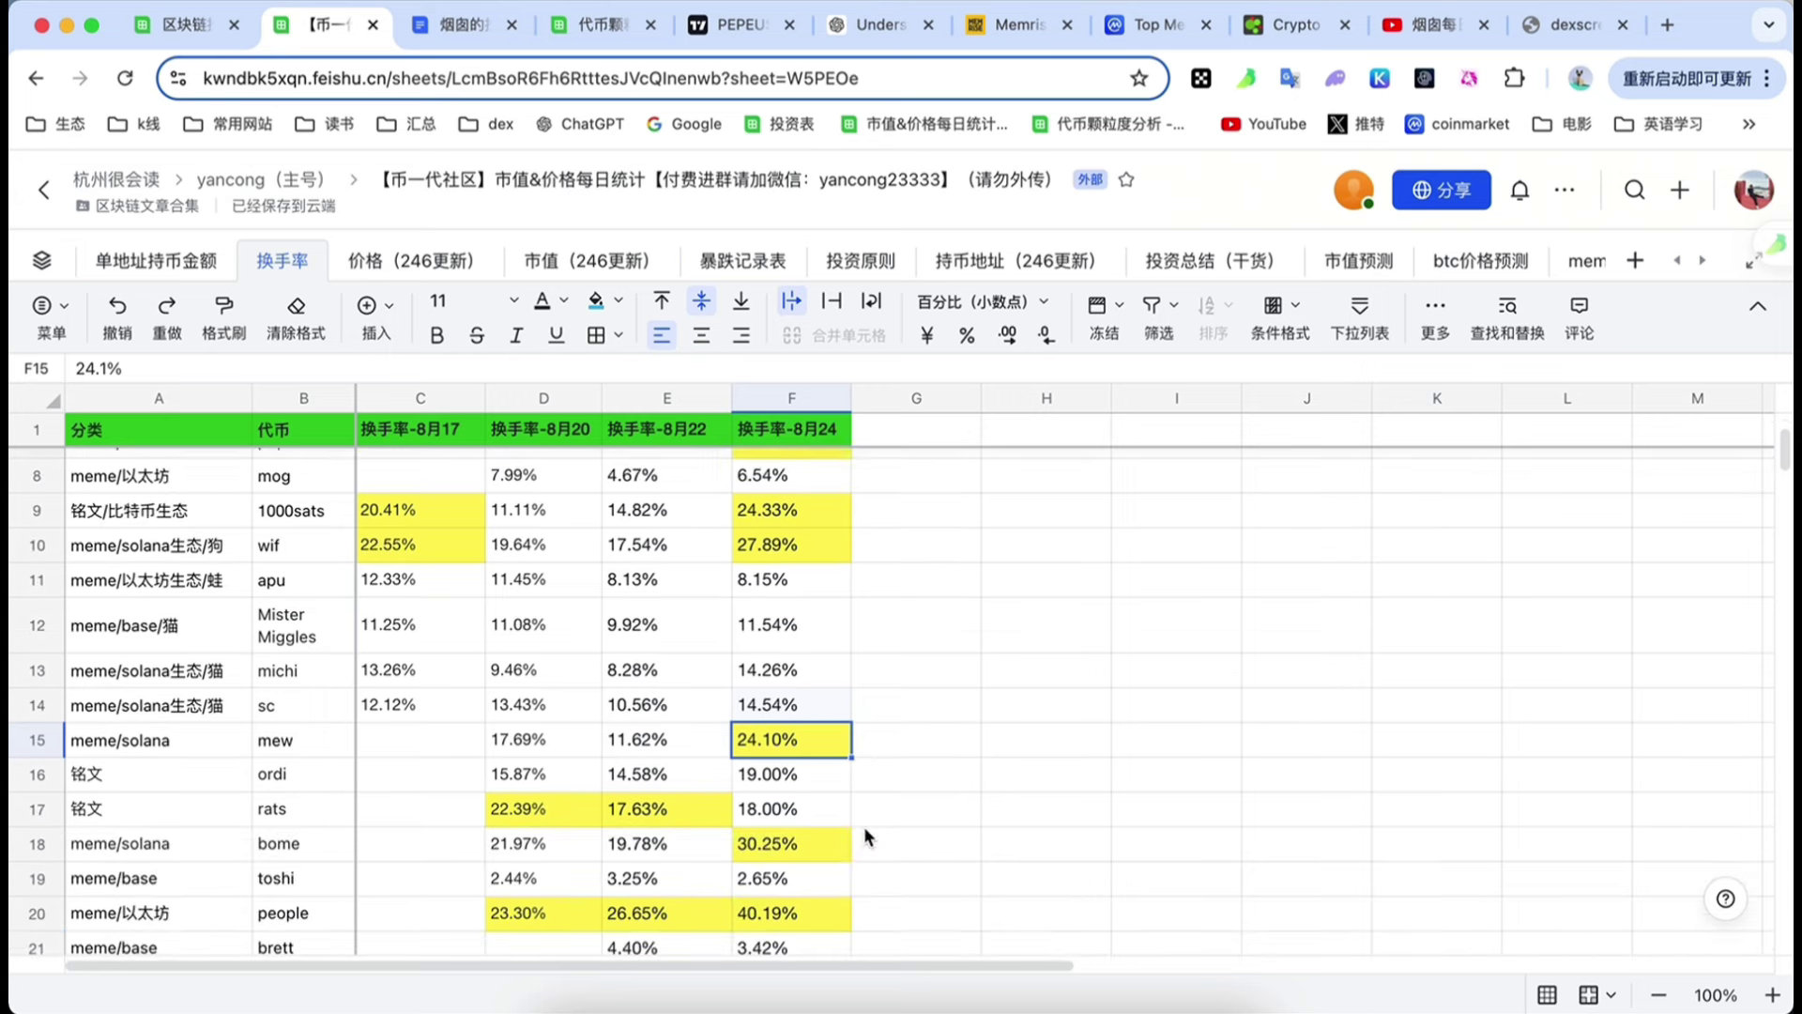
left_click(46, 741)
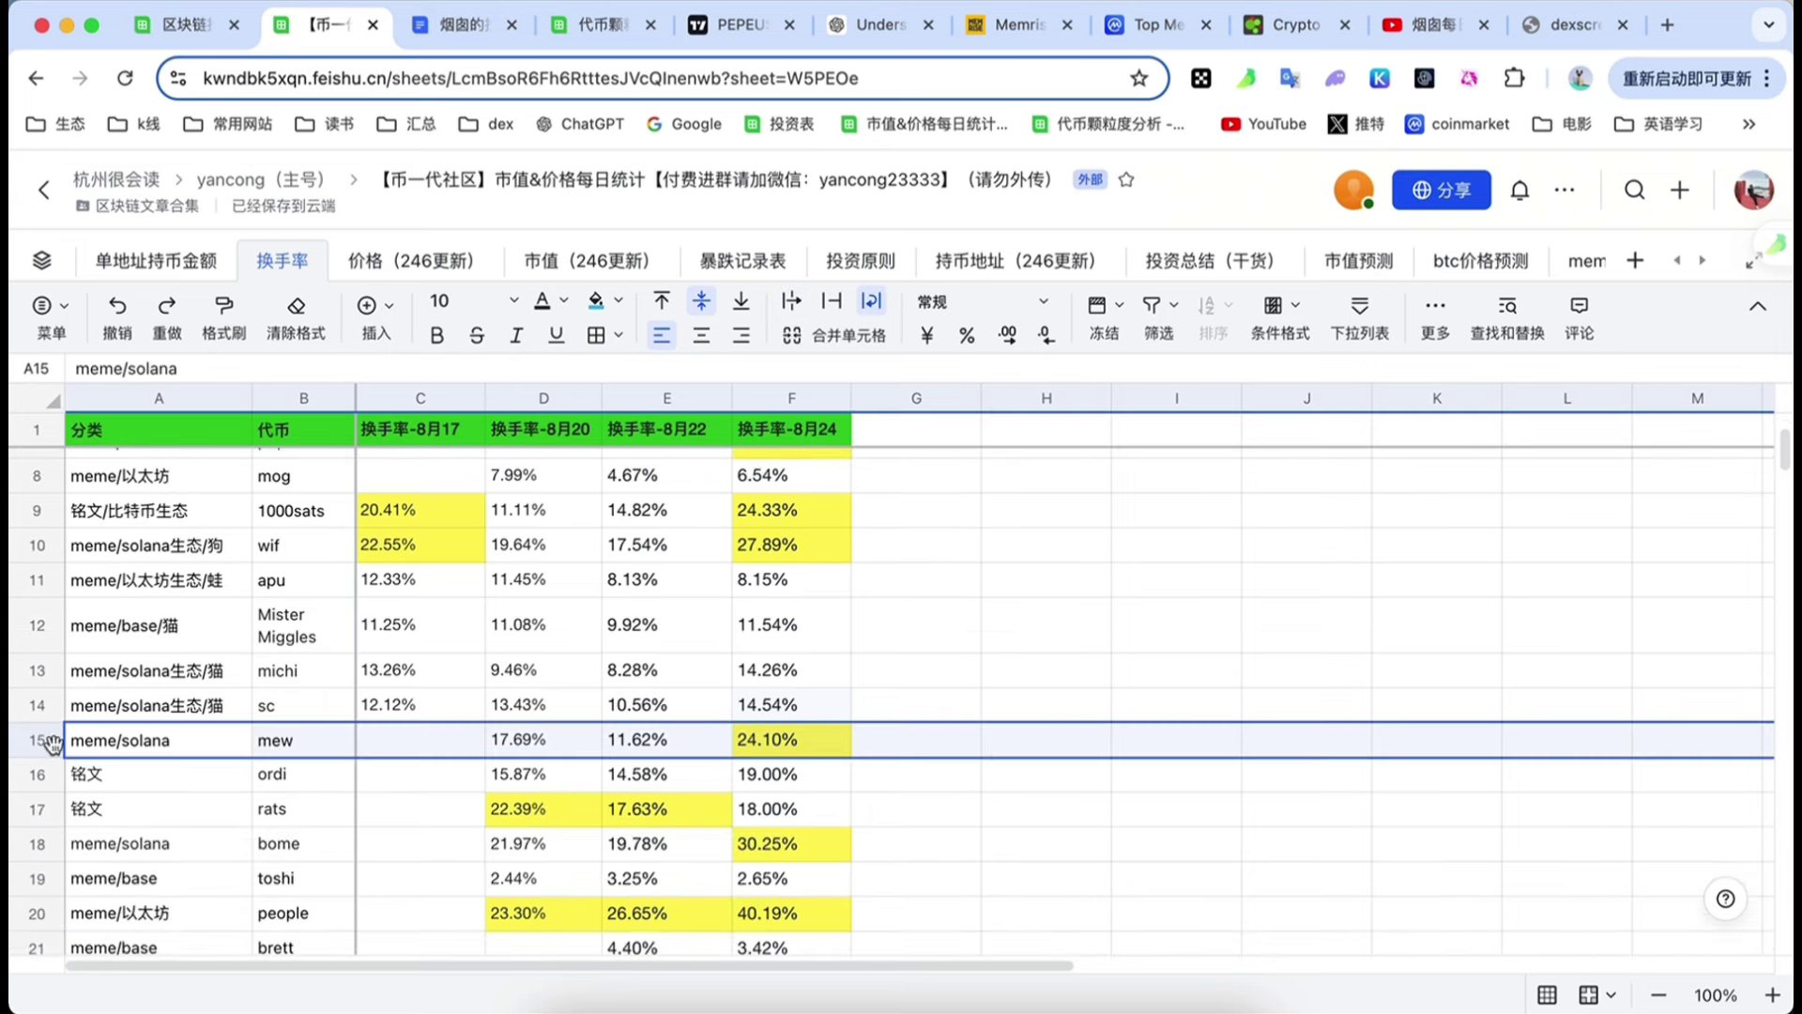
scroll(873, 805, "down", 2)
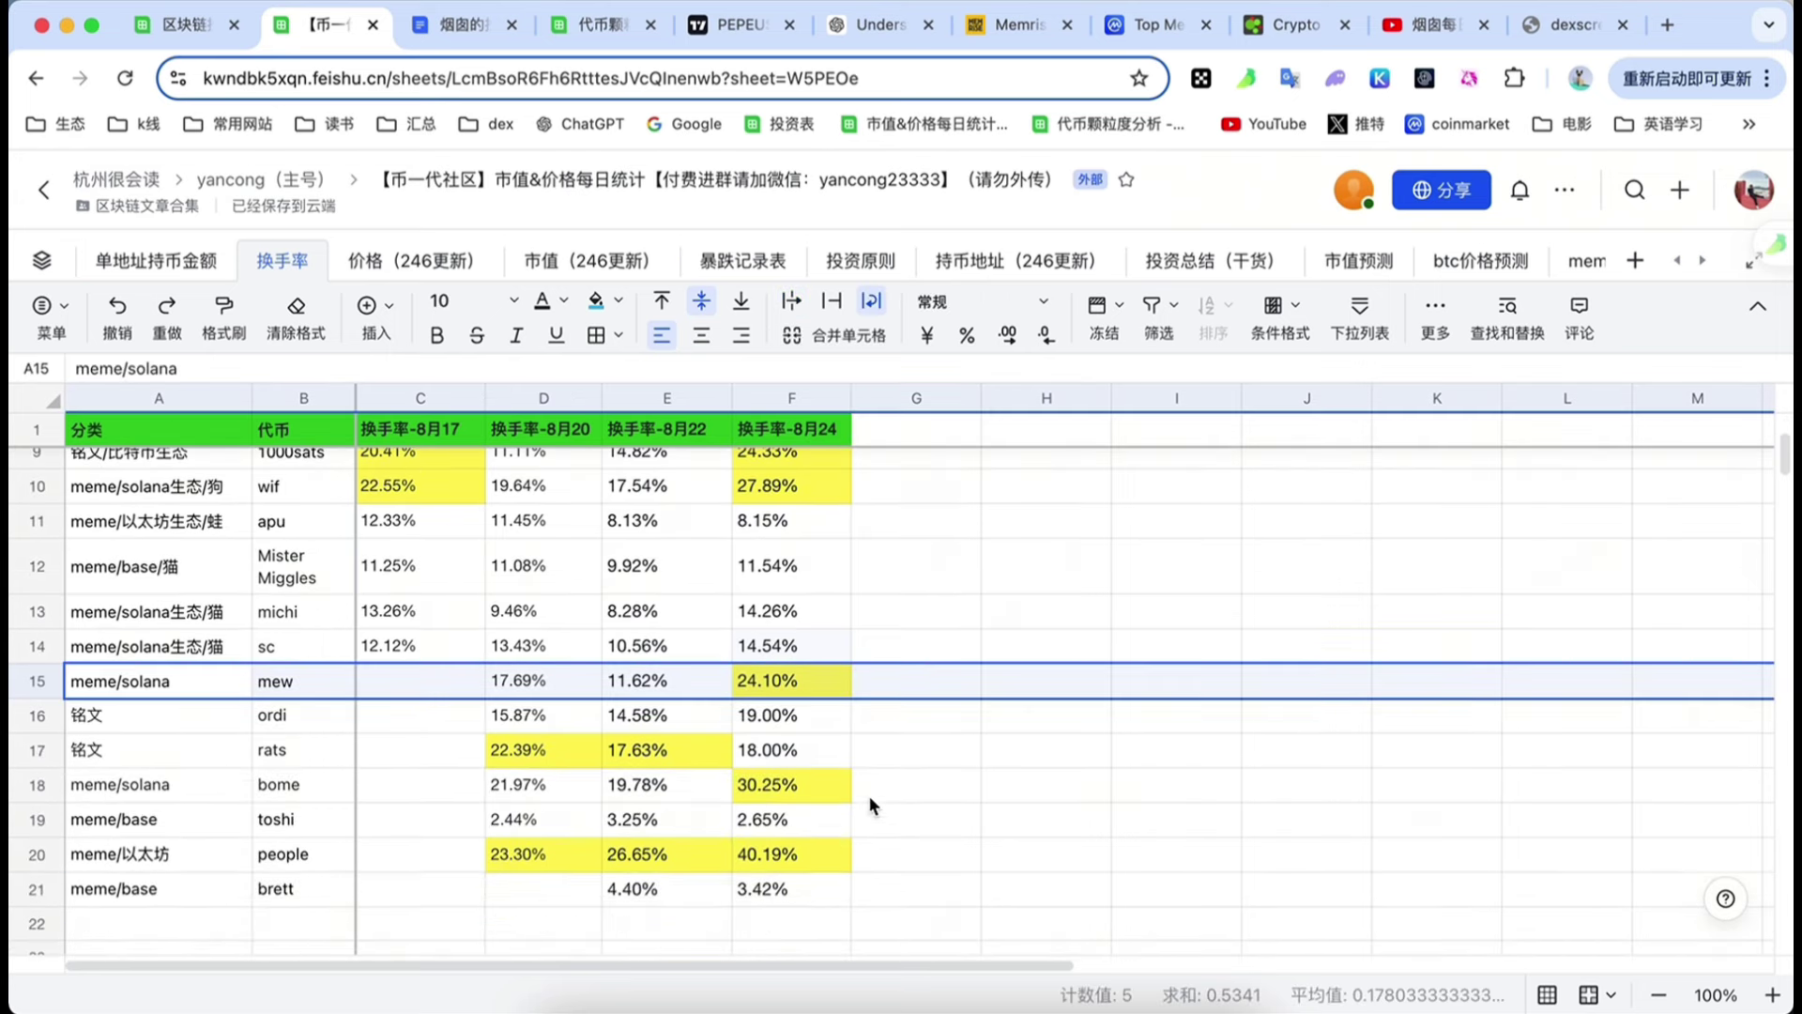
left_click(769, 857)
left_click(772, 796)
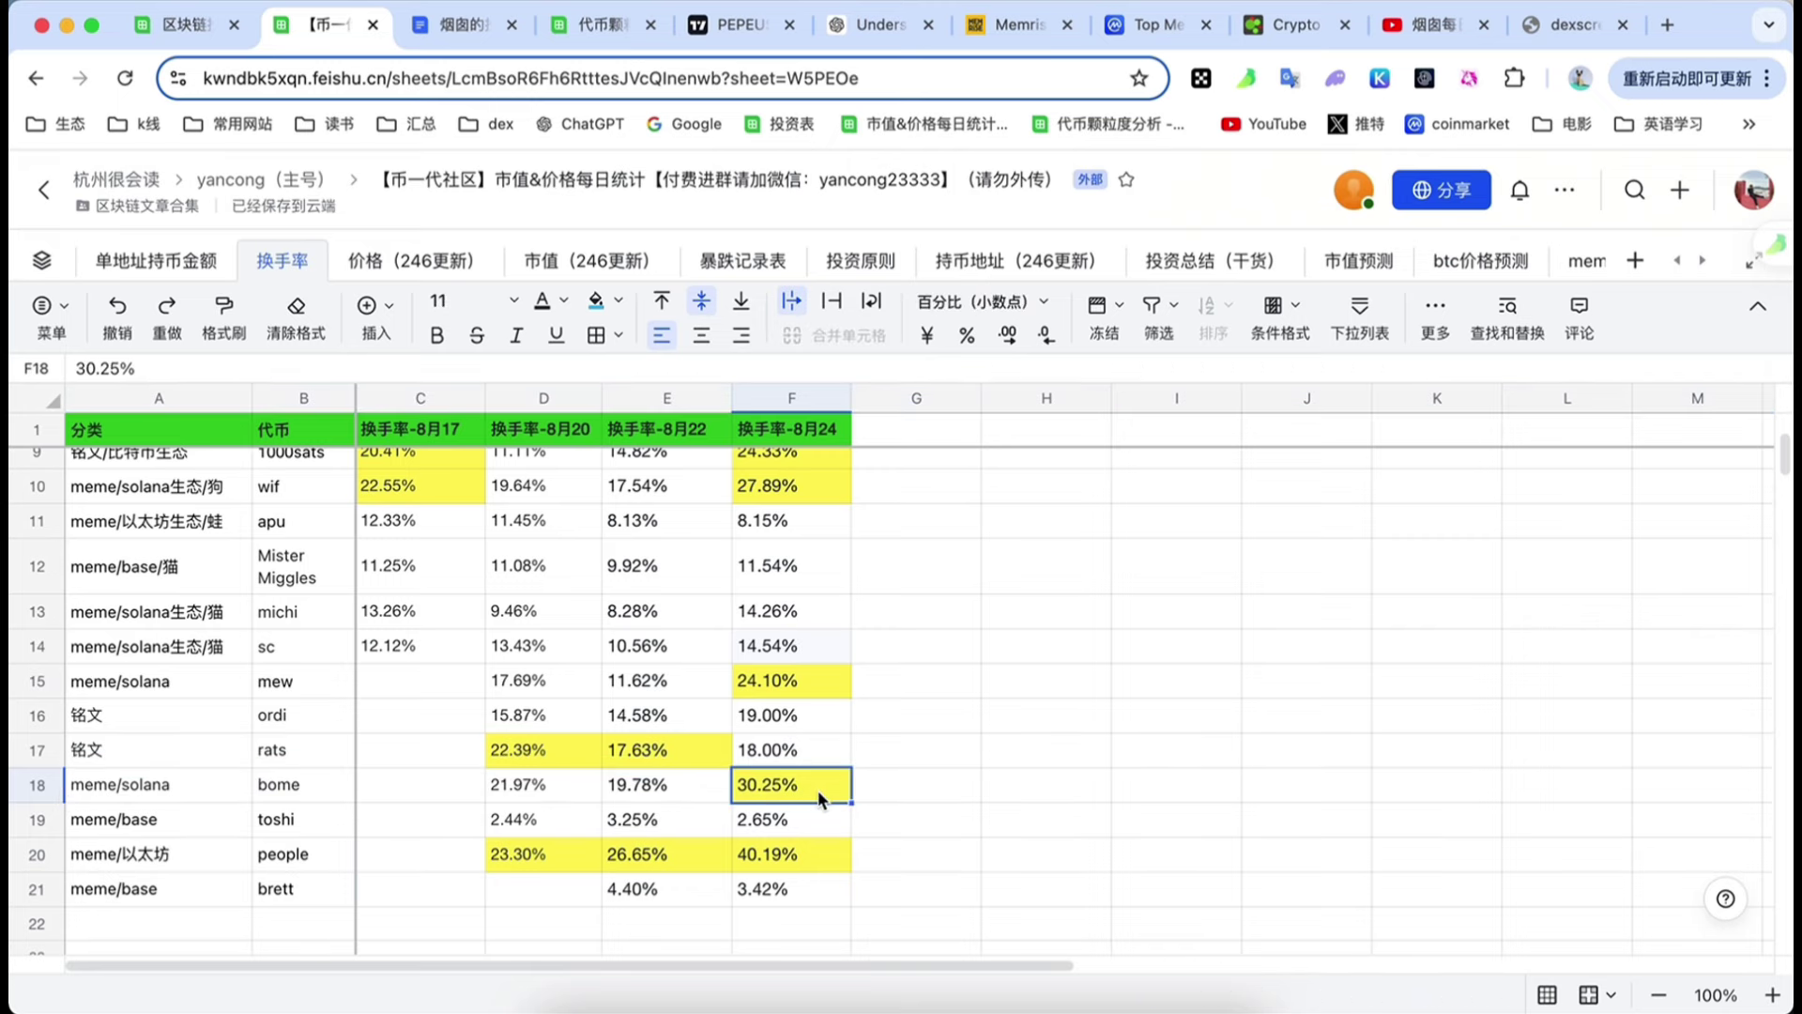
scroll(818, 790, "up", 4)
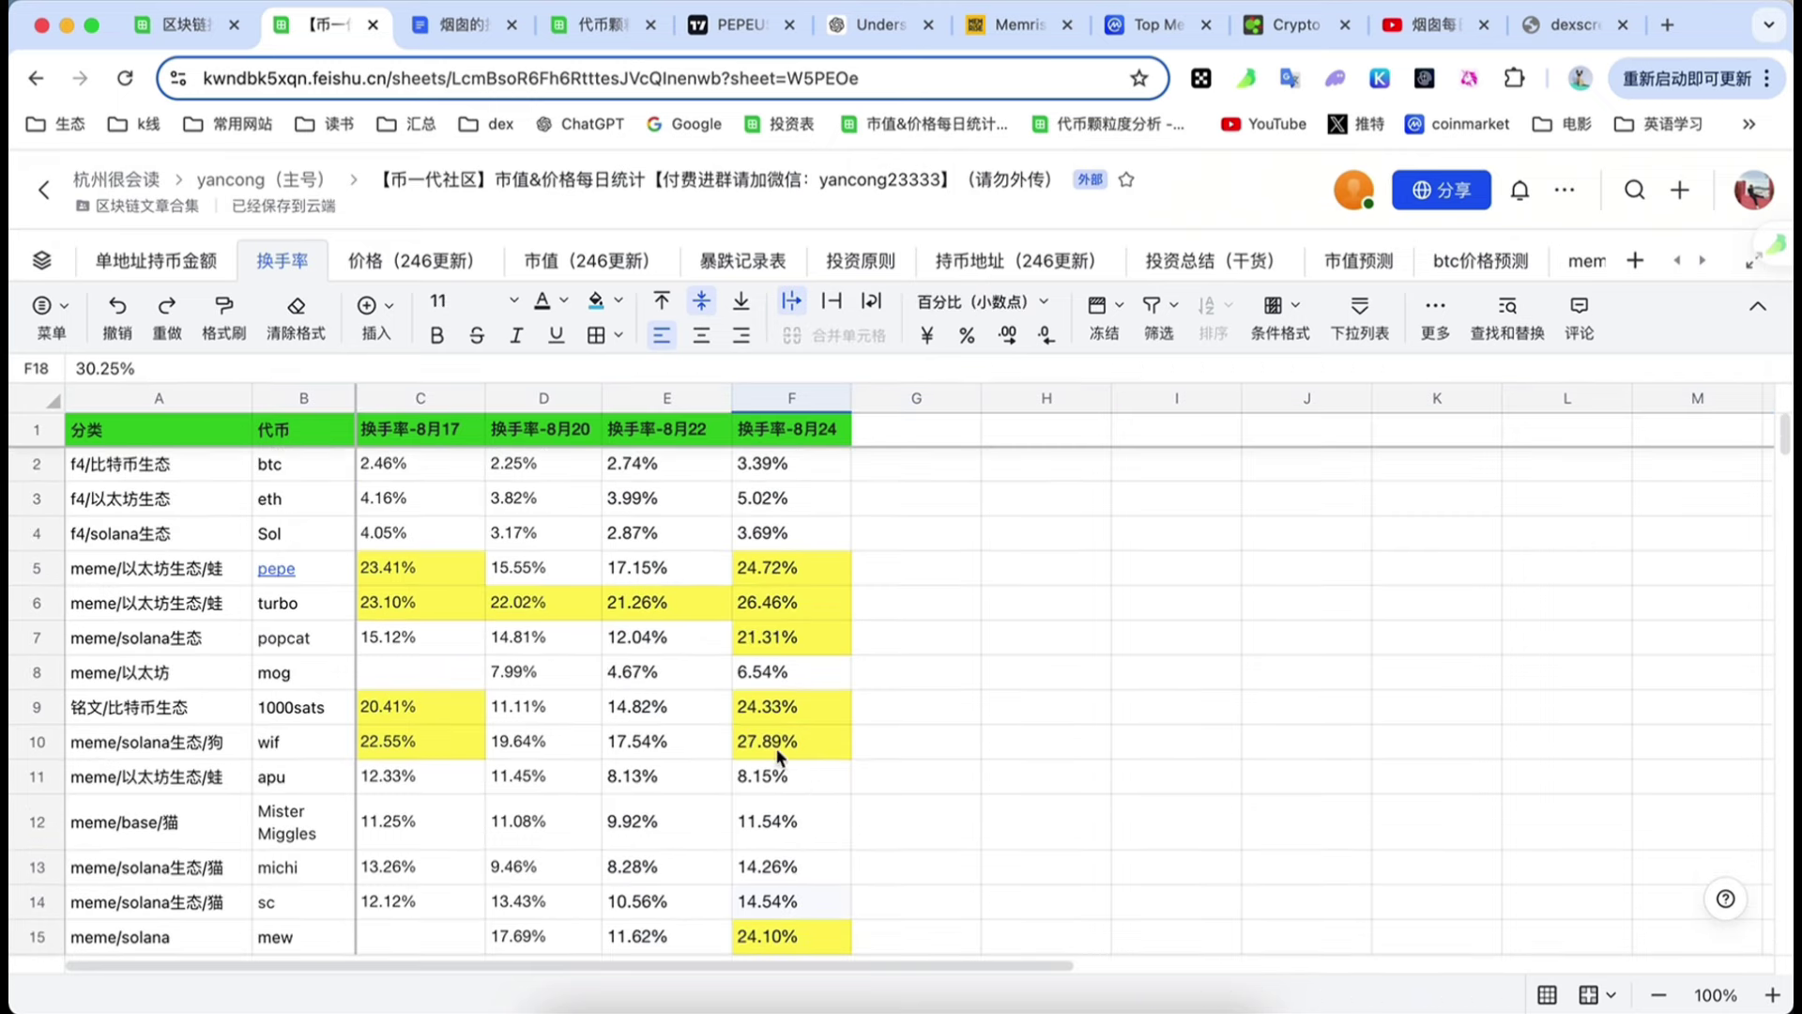
- Return to the 代币颗粒度分析 workbook and compare turbo's 市值 with its 换手率
left_click(585, 26)
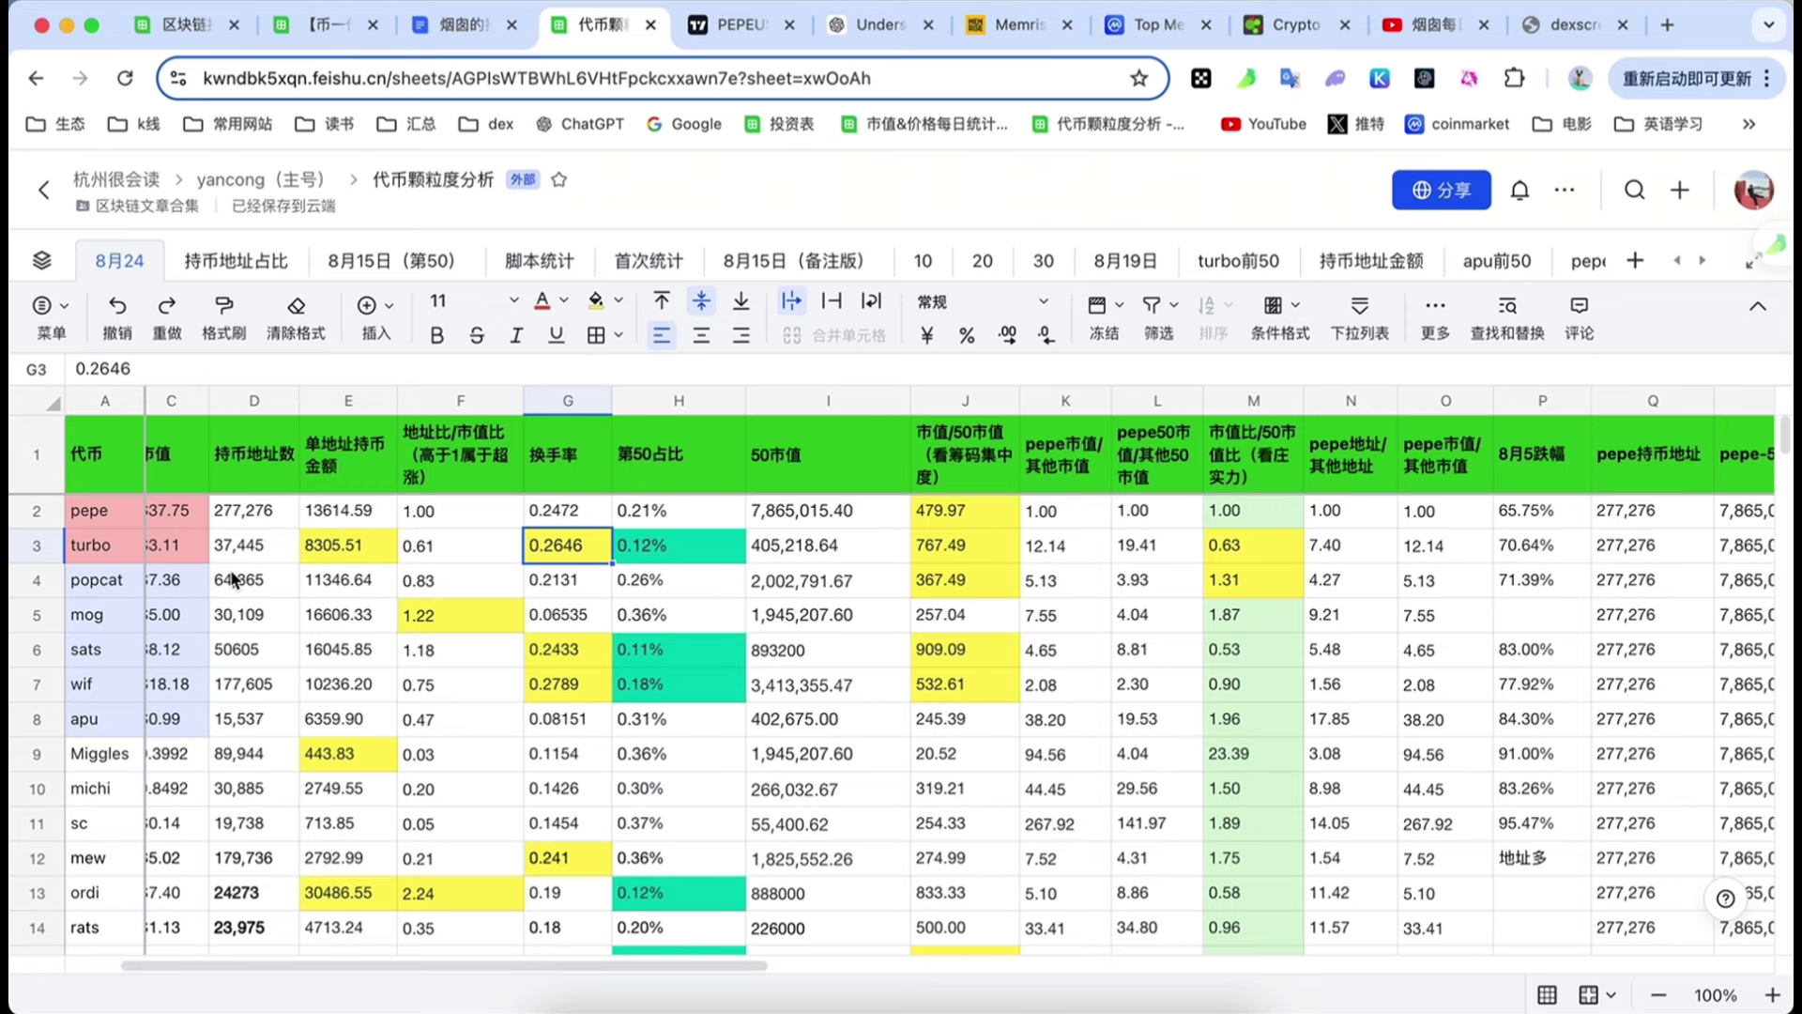
left_click(192, 554)
left_click(576, 548)
scroll(533, 582, "left", 3)
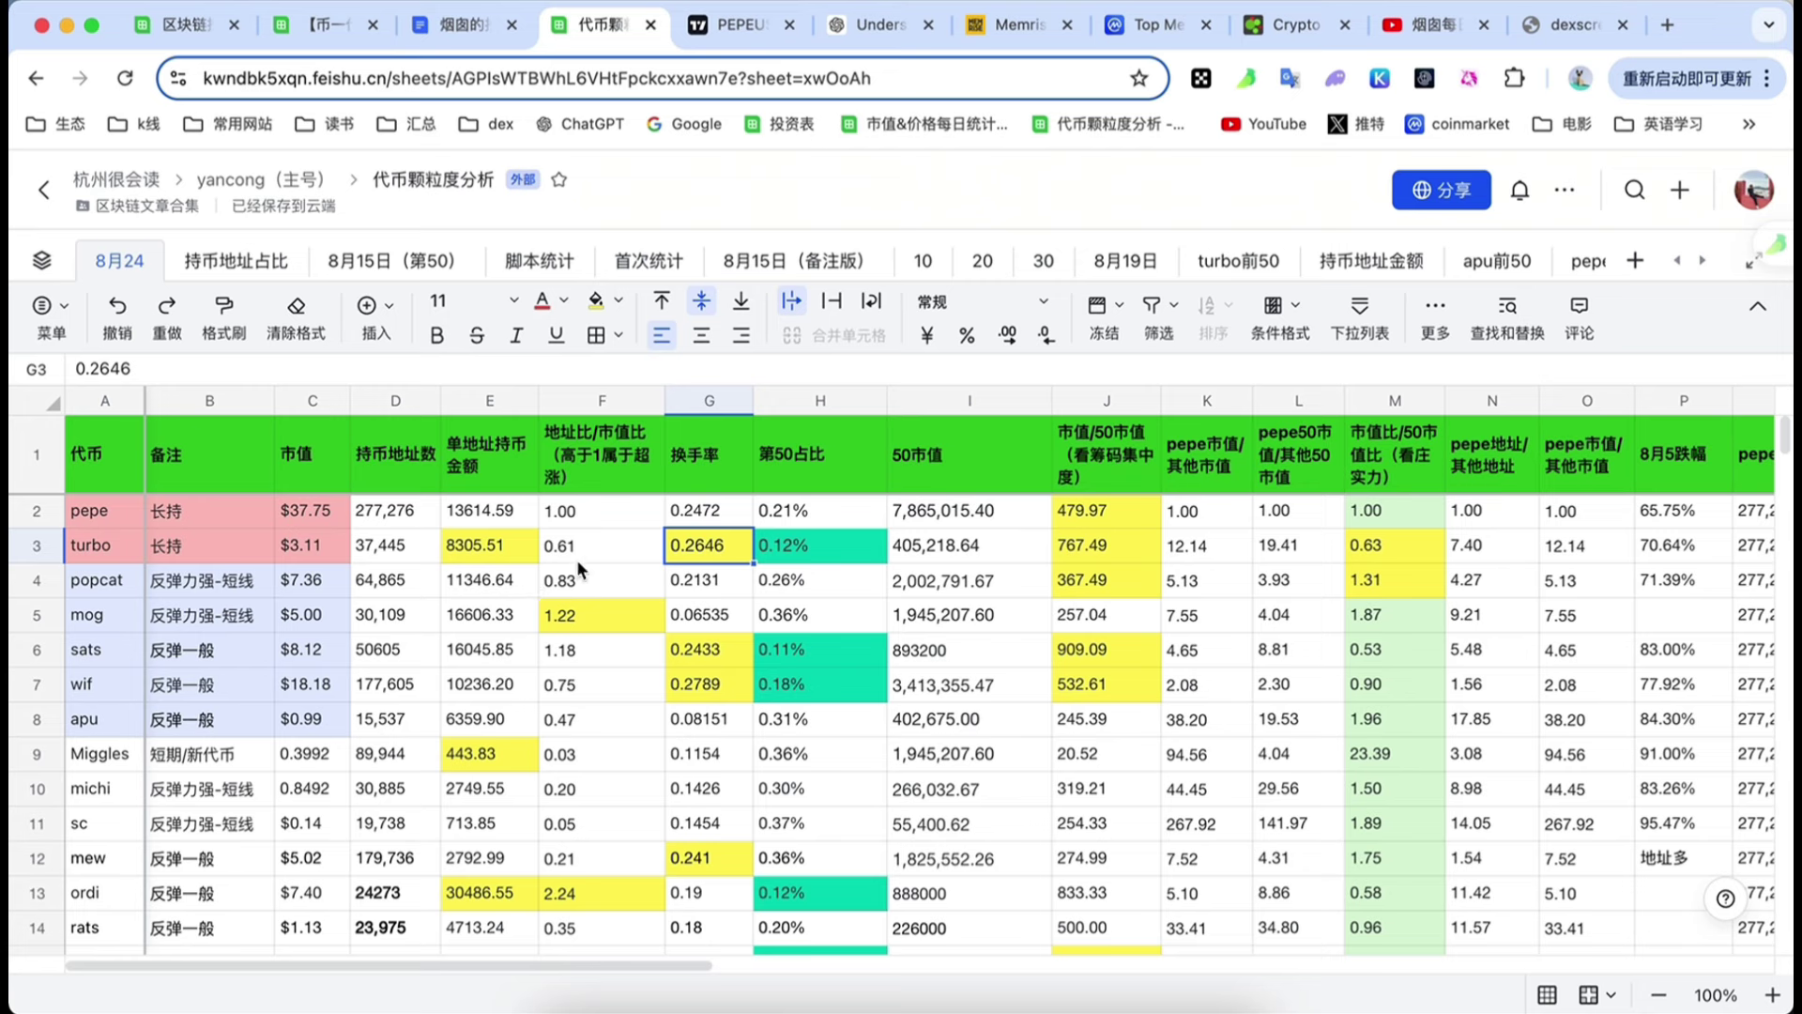
left_click(295, 546)
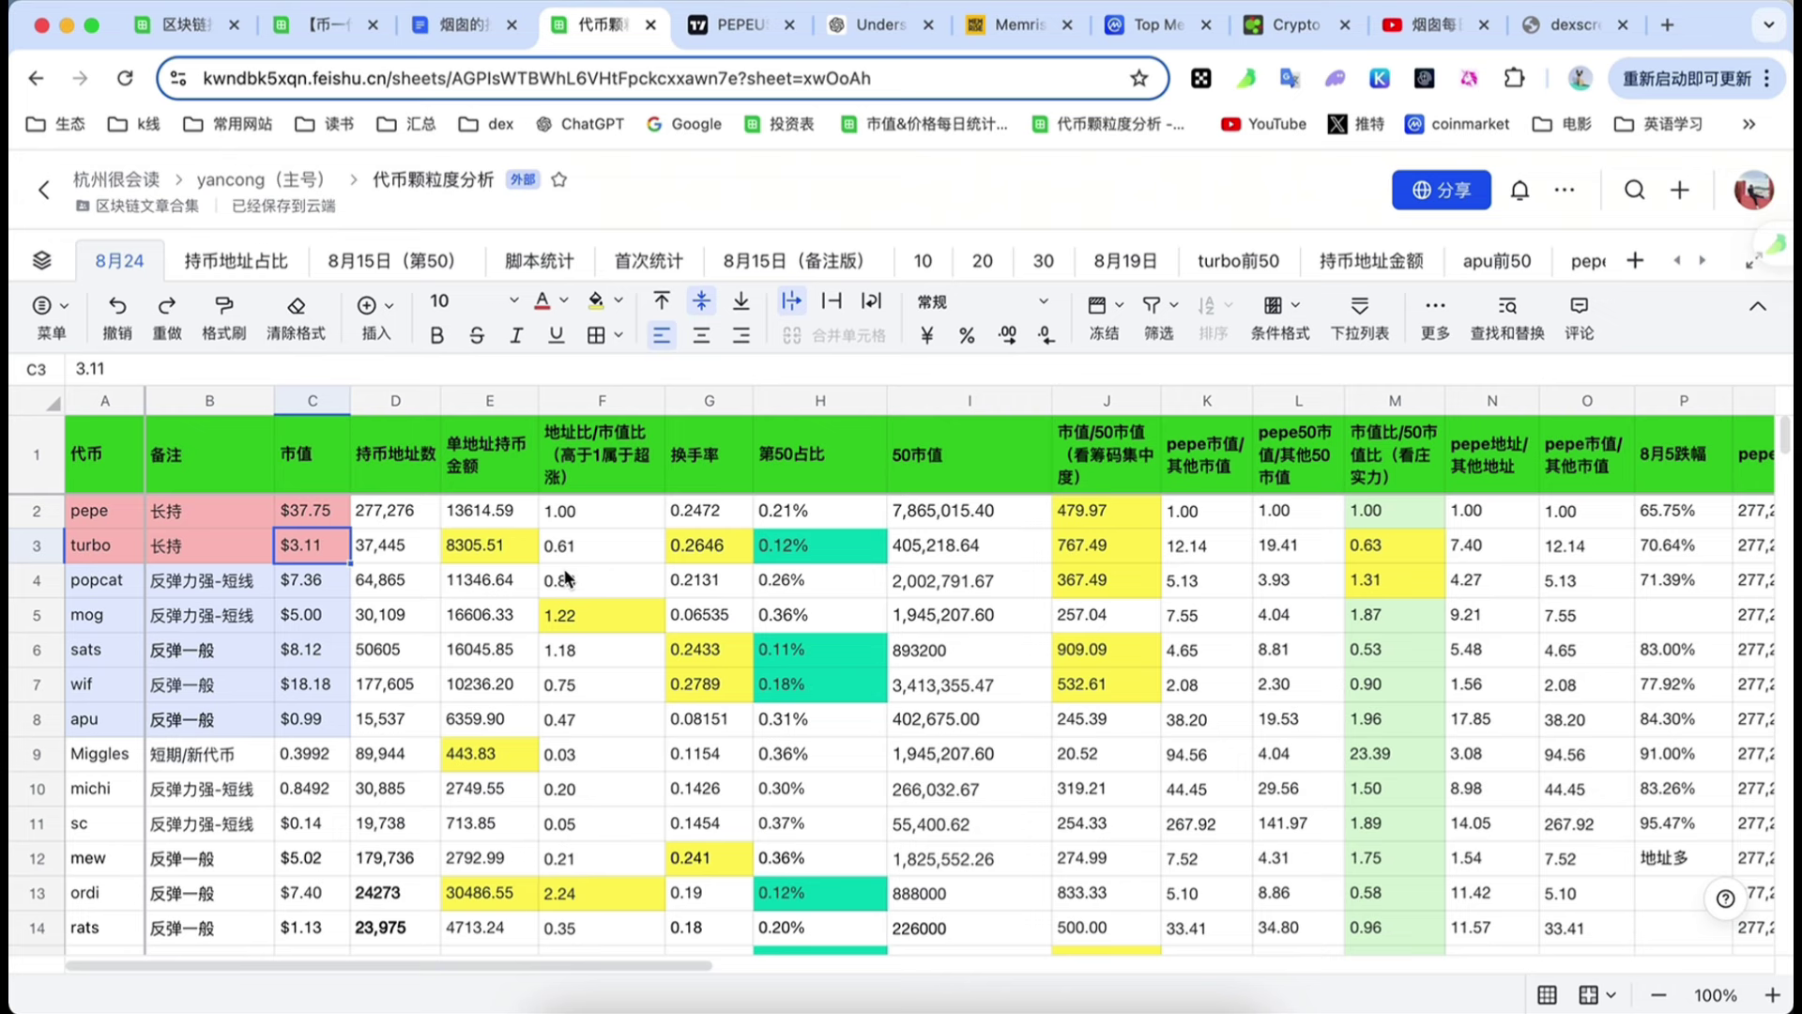
left_click(711, 548)
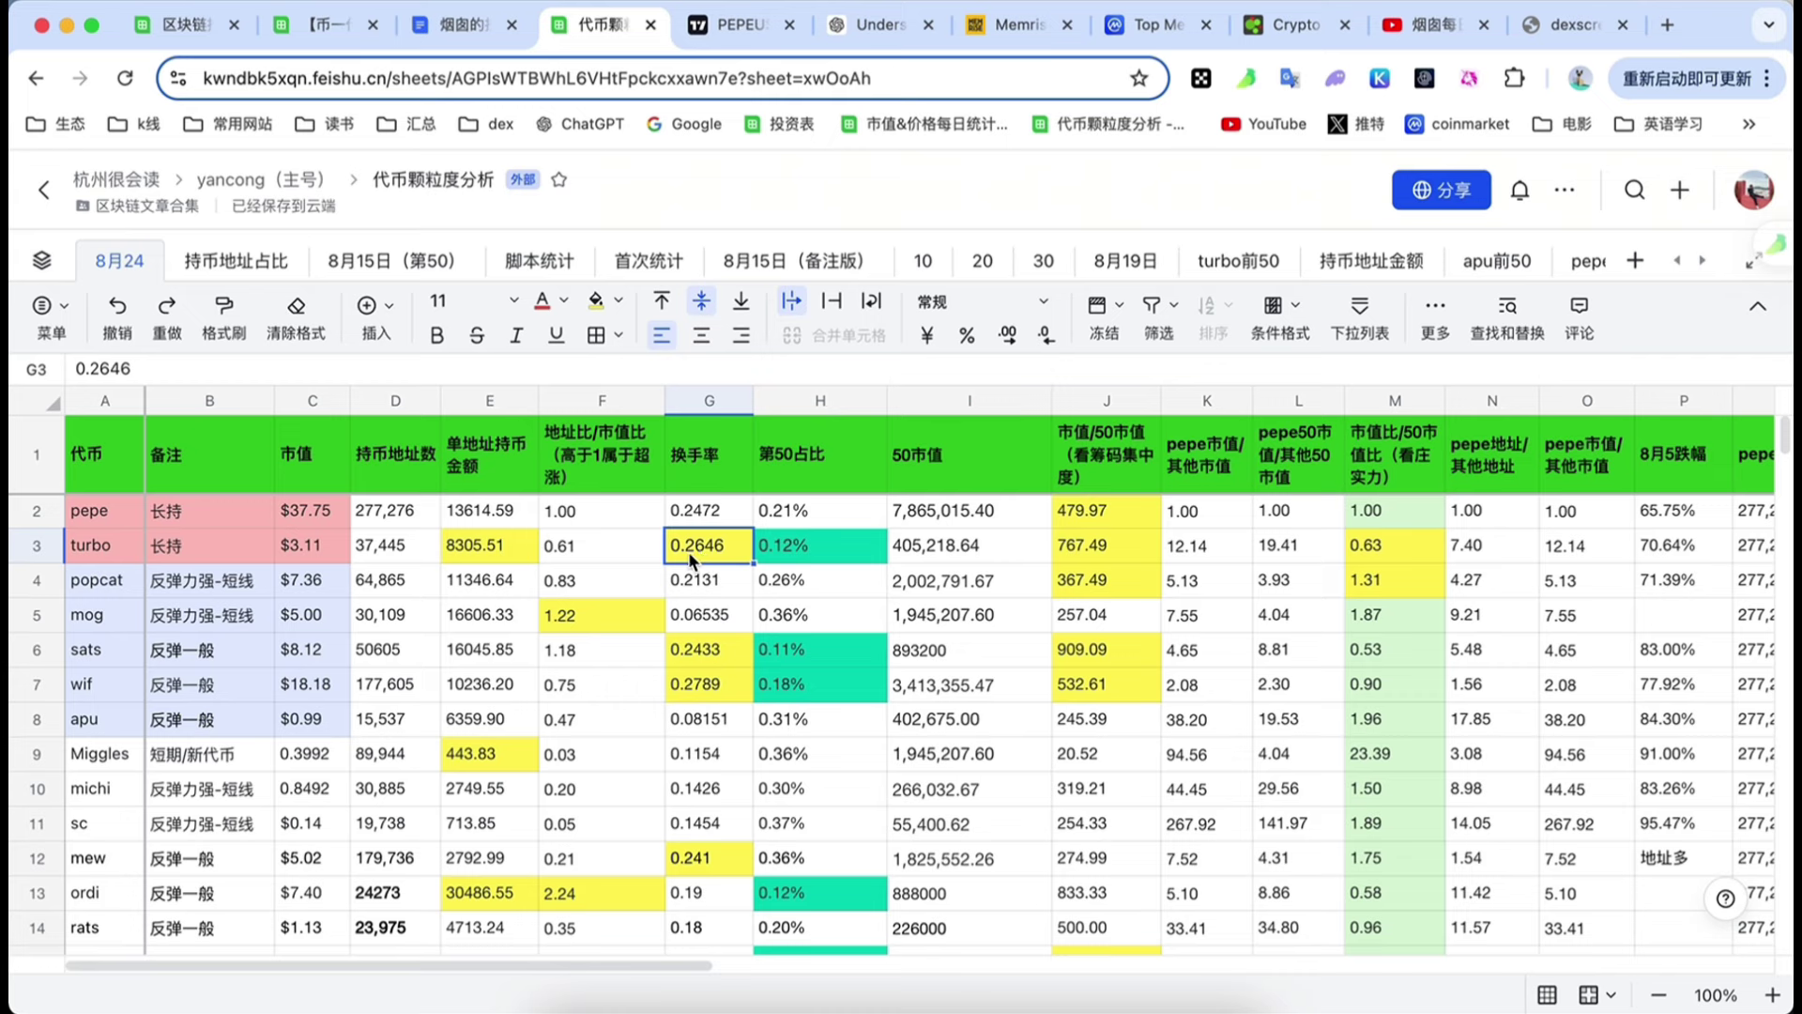
- Highlight the 换手率 column and compare turbo's turnover rate with the other tokens
scroll(701, 590, "down", 1)
scroll(717, 638, "up", 1)
left_click(711, 401)
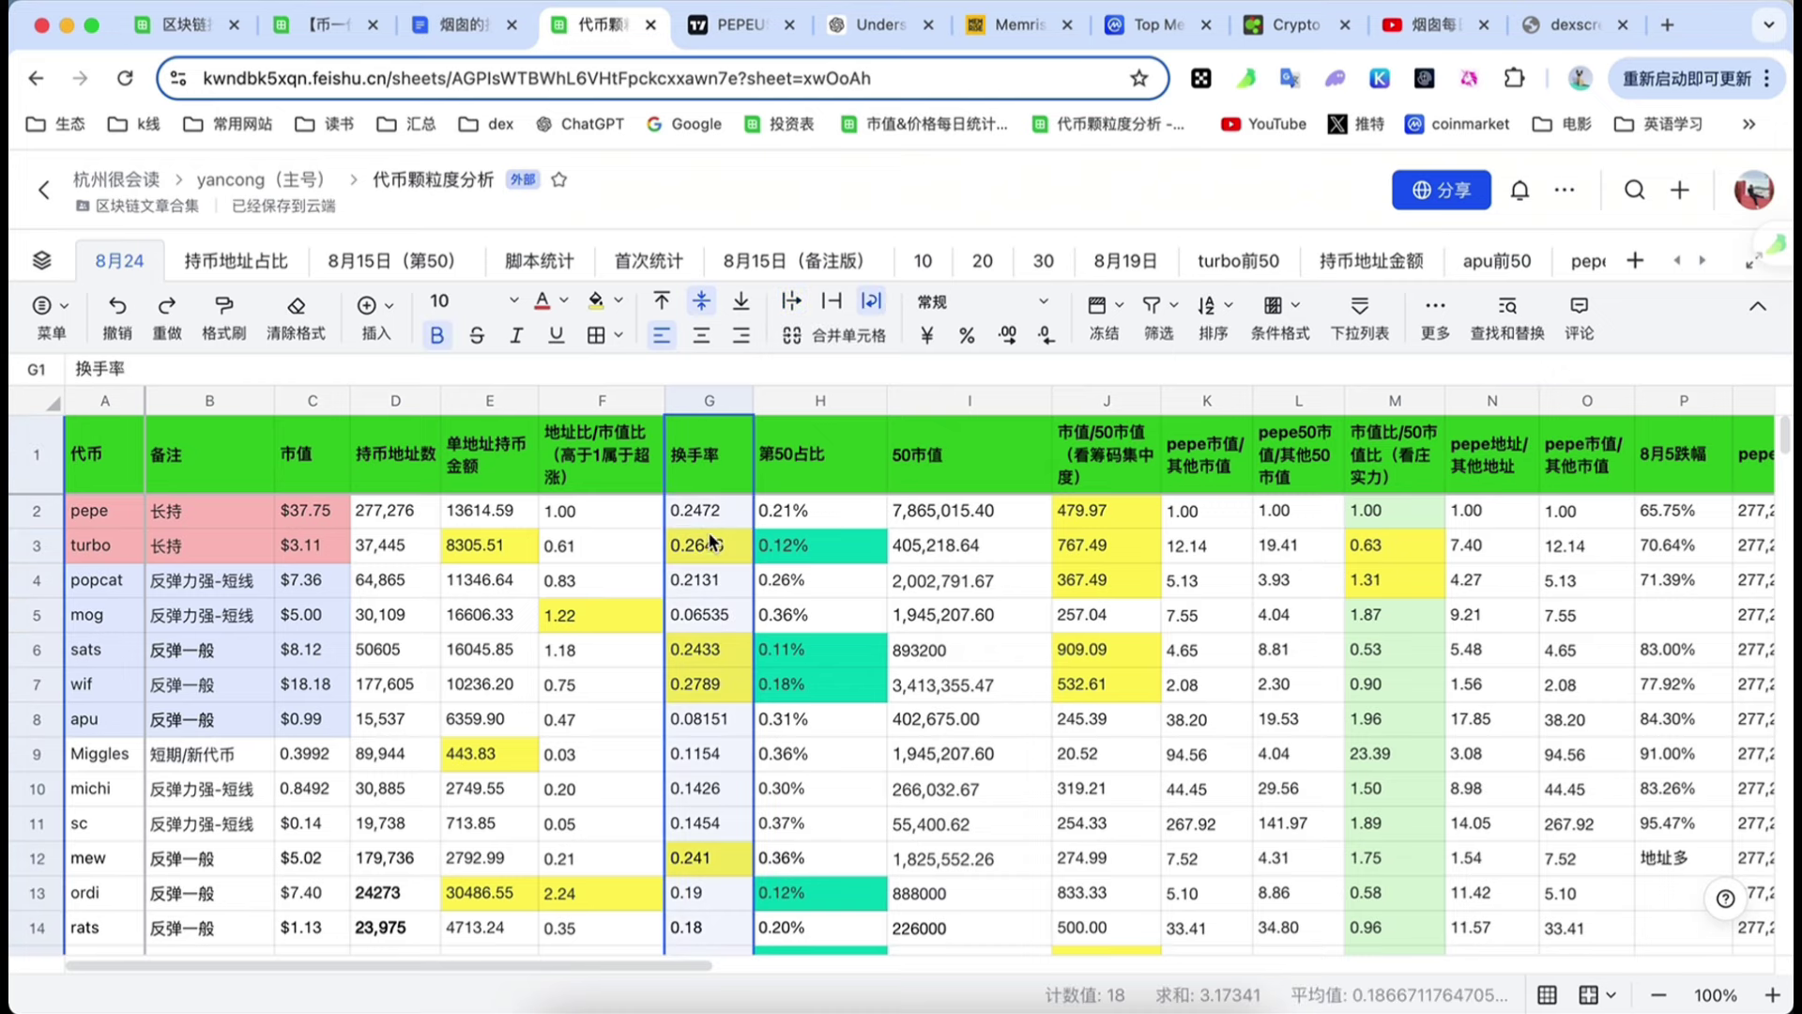
scroll(711, 642, "down", 1)
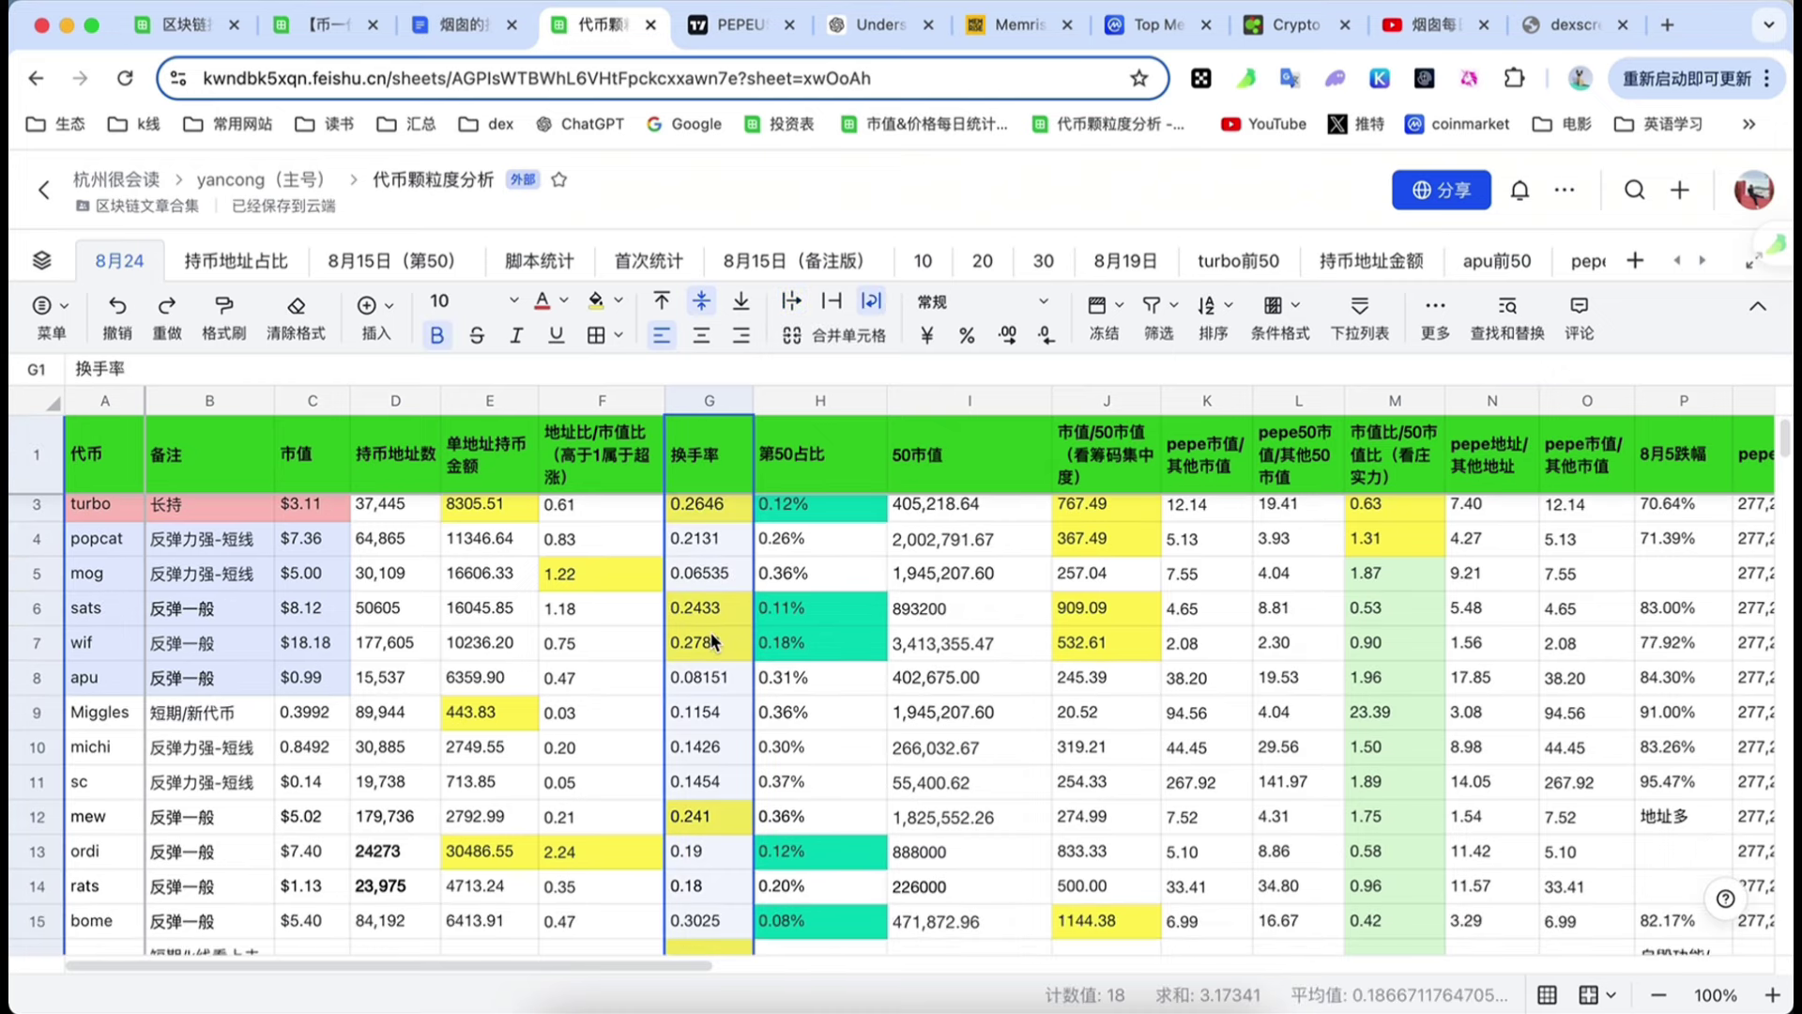
scroll(714, 646, "up", 1)
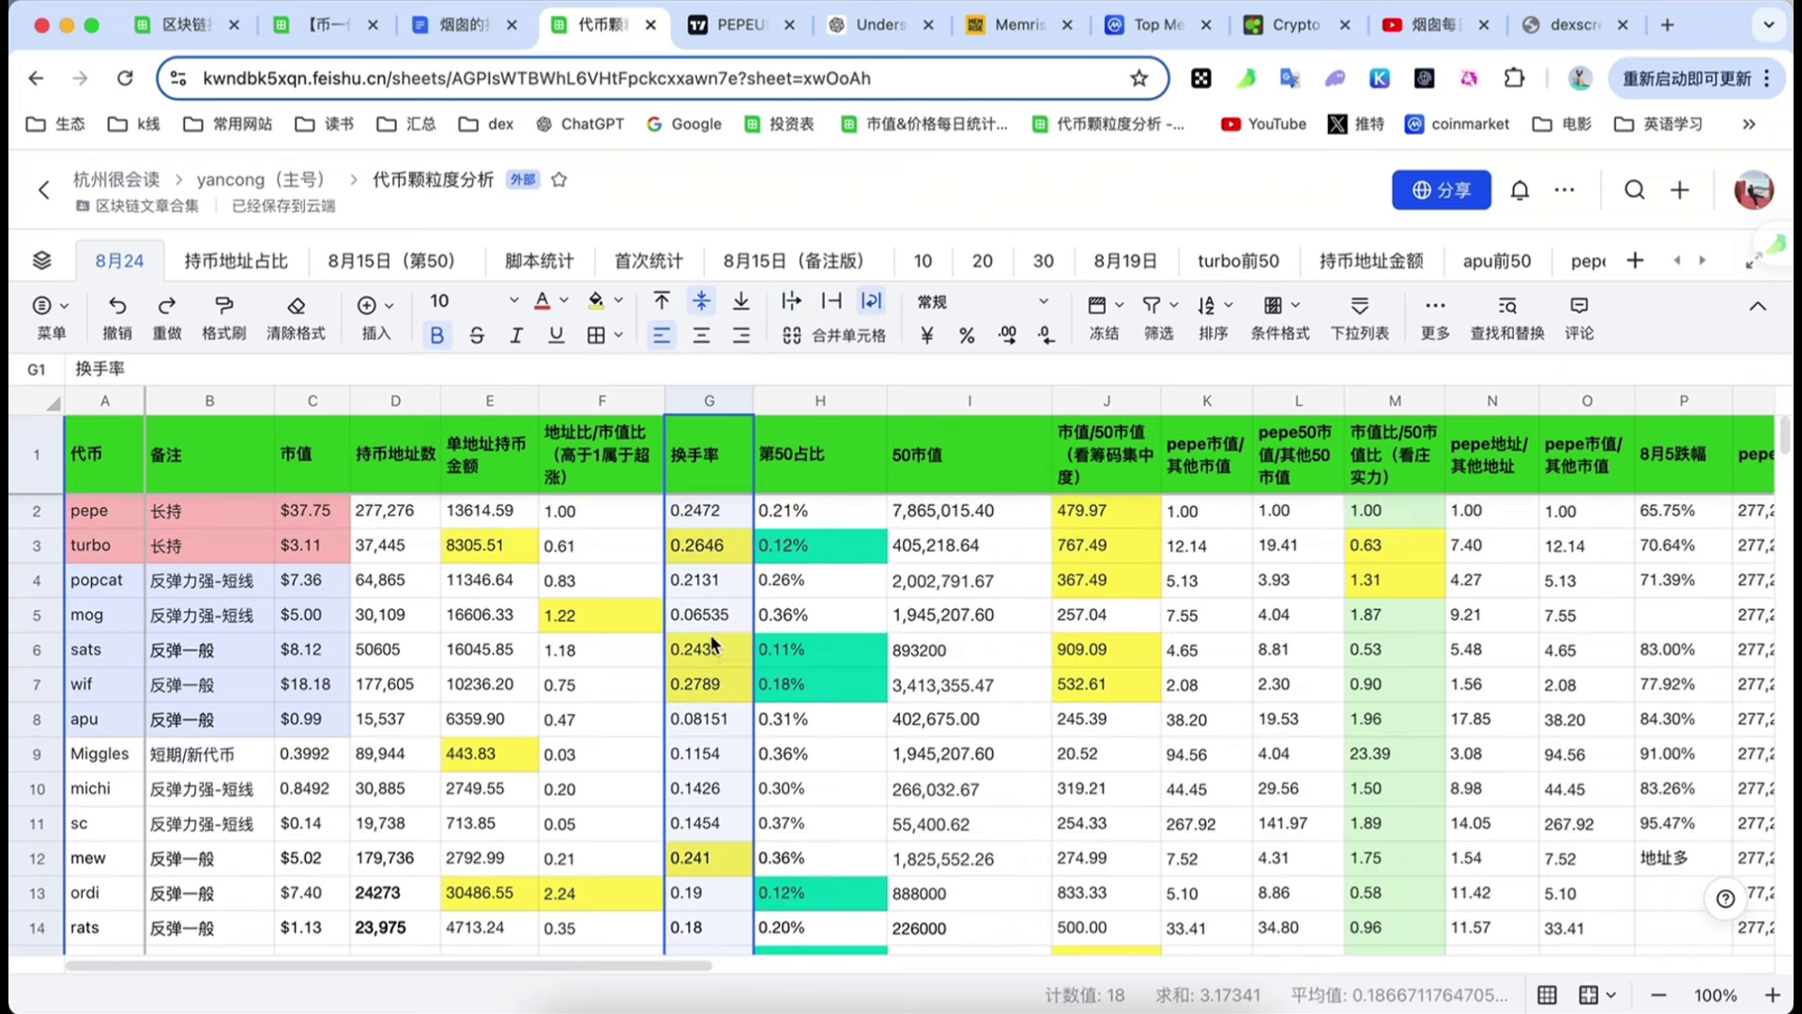
left_click(704, 545)
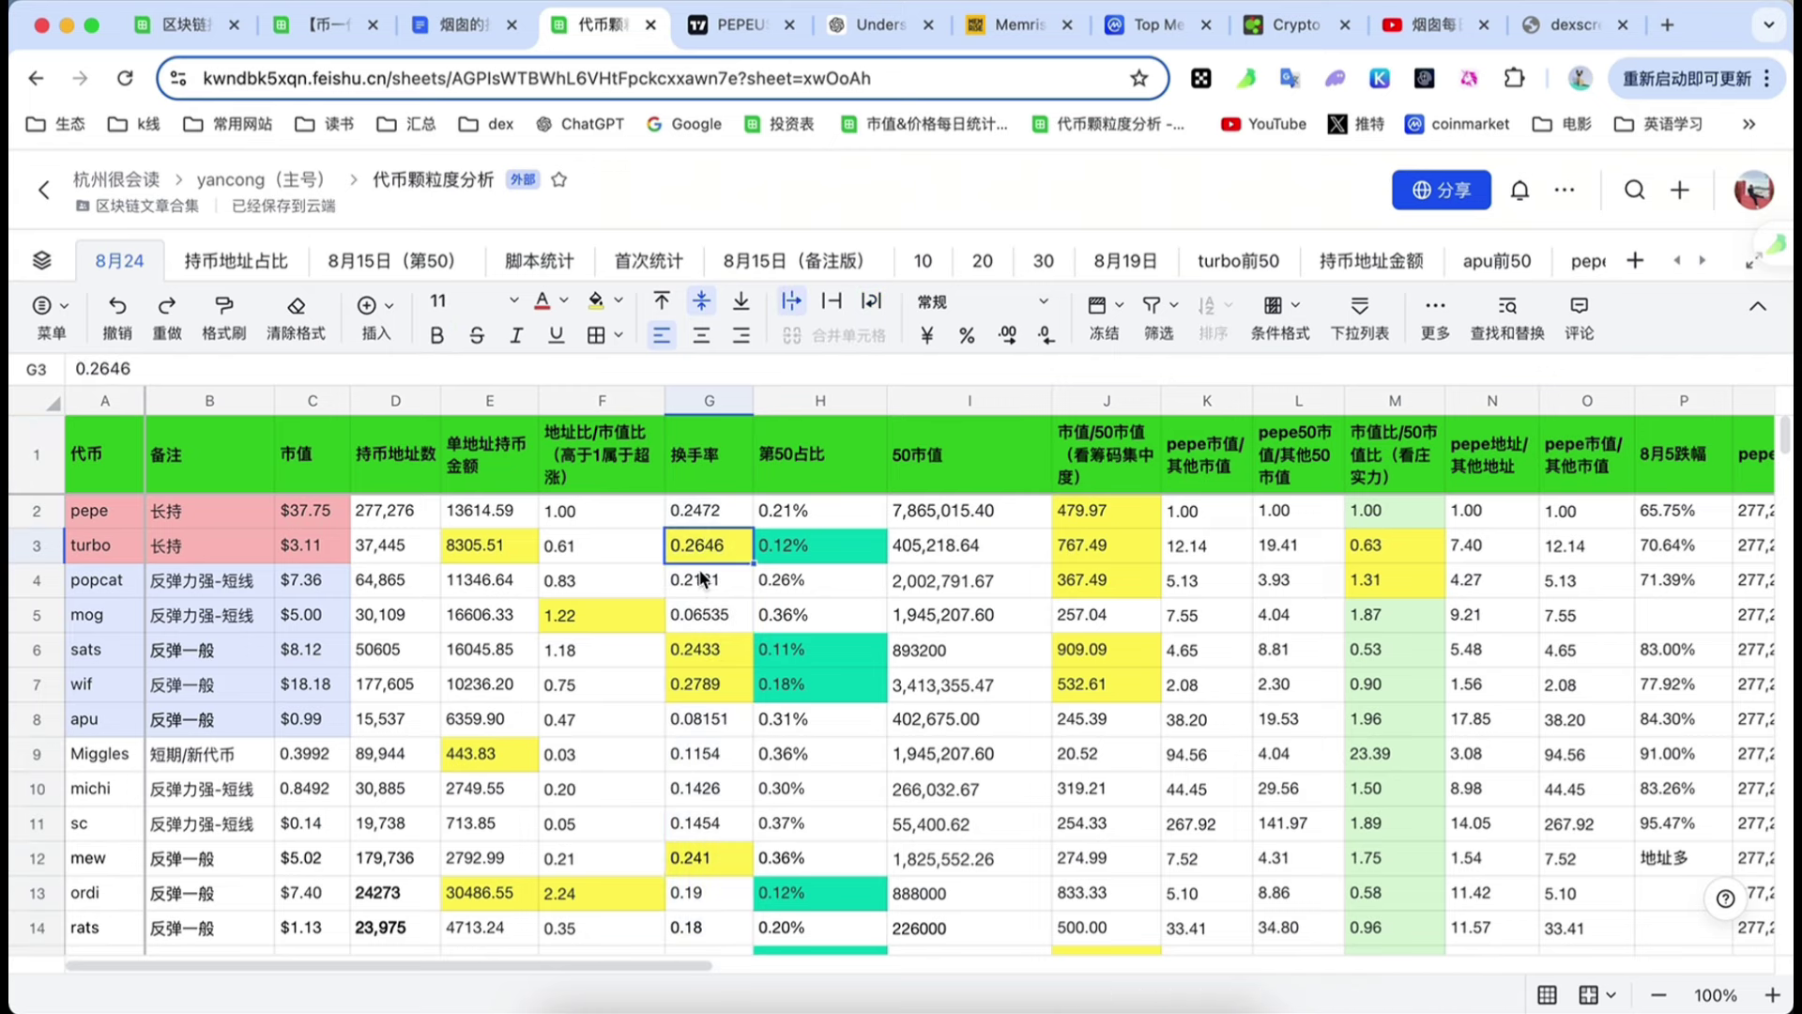
- Highlight the 换手率 column again, review the yellow-filled values down the token list, and single out turbo's cell
left_click(709, 402)
scroll(741, 713, "down", 1)
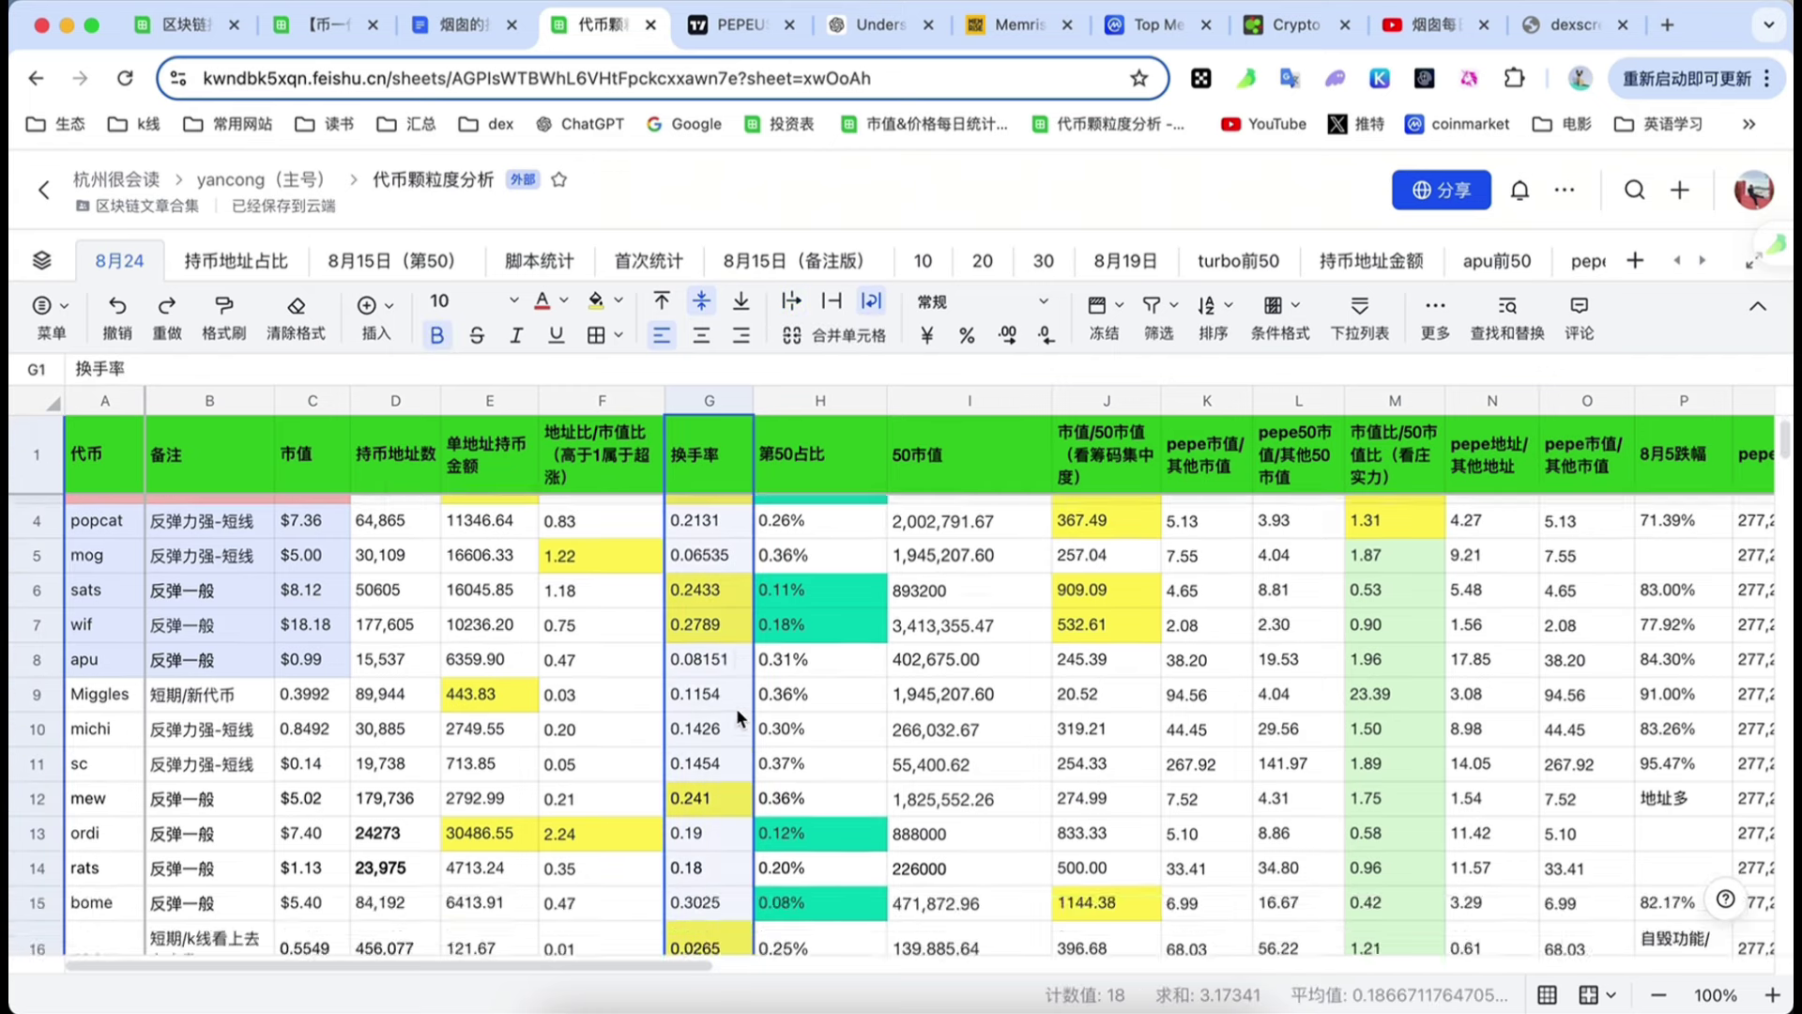
scroll(741, 718, "up", 1)
scroll(724, 638, "down", 1)
scroll(718, 636, "up", 1)
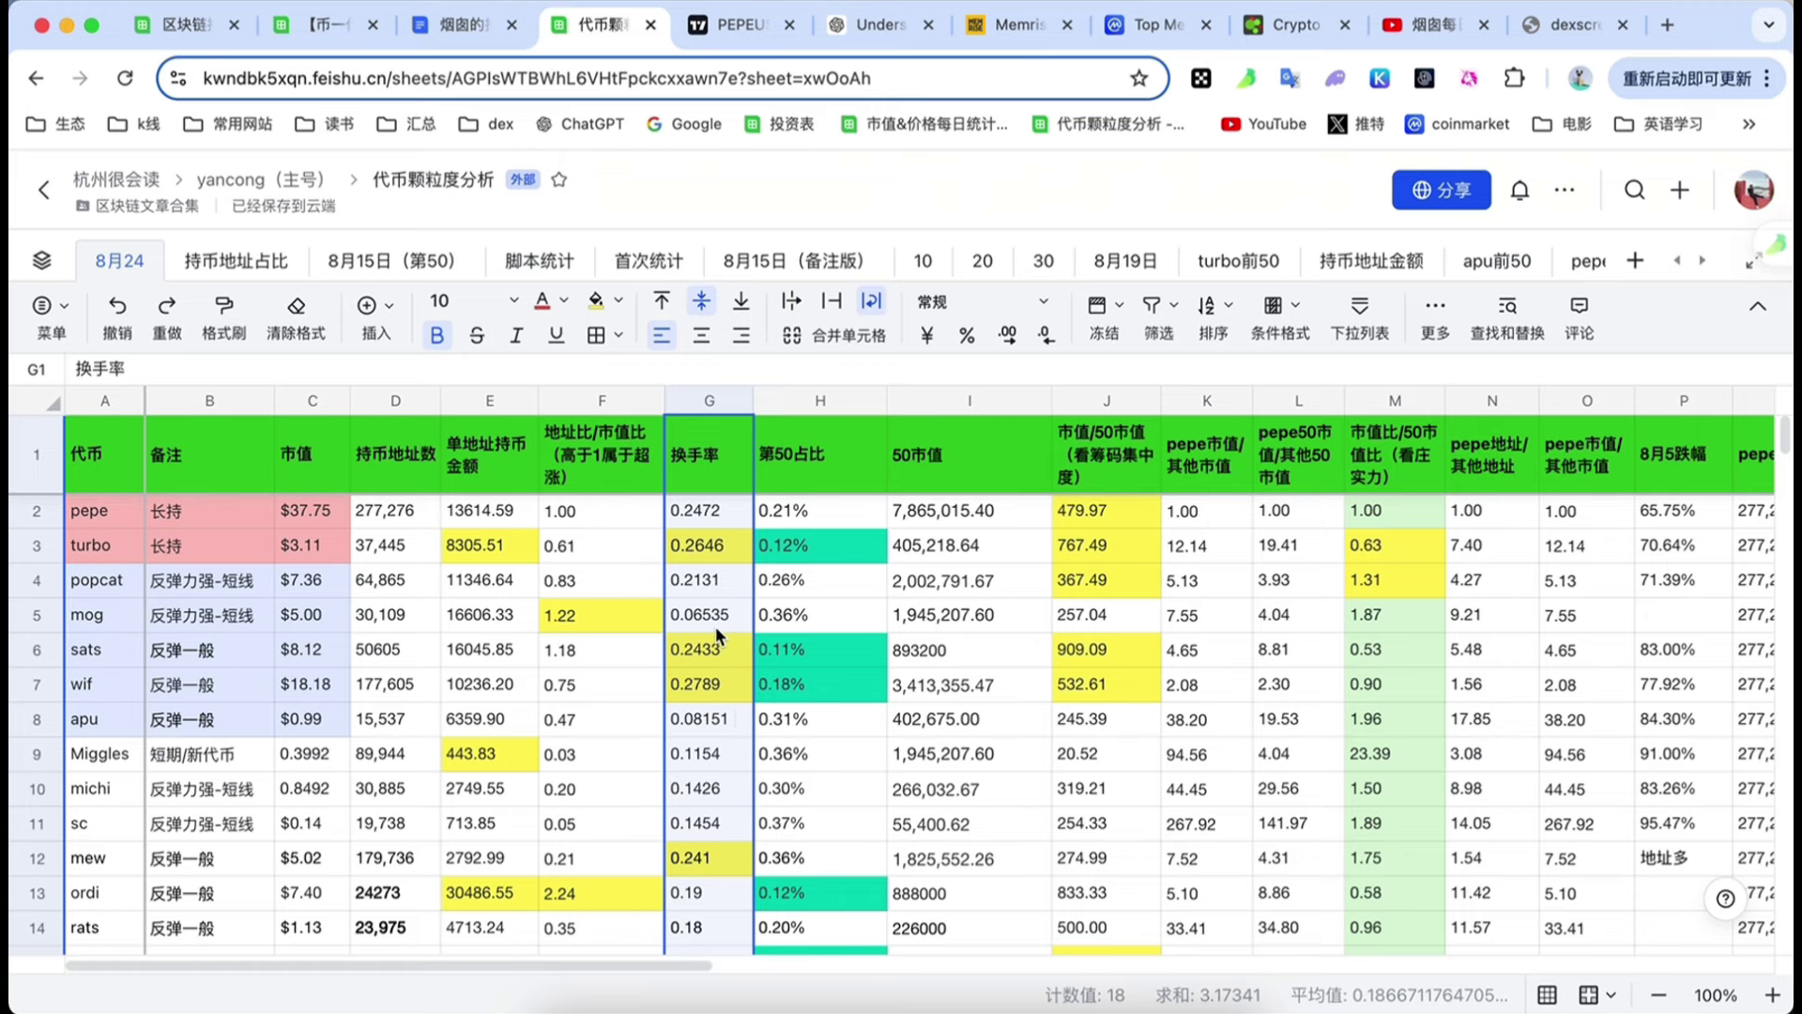
scroll(718, 638, "down", 1)
scroll(718, 638, "up", 1)
scroll(717, 638, "down", 1)
scroll(718, 638, "up", 1)
scroll(715, 631, "down", 1)
scroll(713, 620, "up", 1)
scroll(713, 622, "down", 1)
scroll(715, 629, "up", 1)
scroll(712, 622, "down", 1)
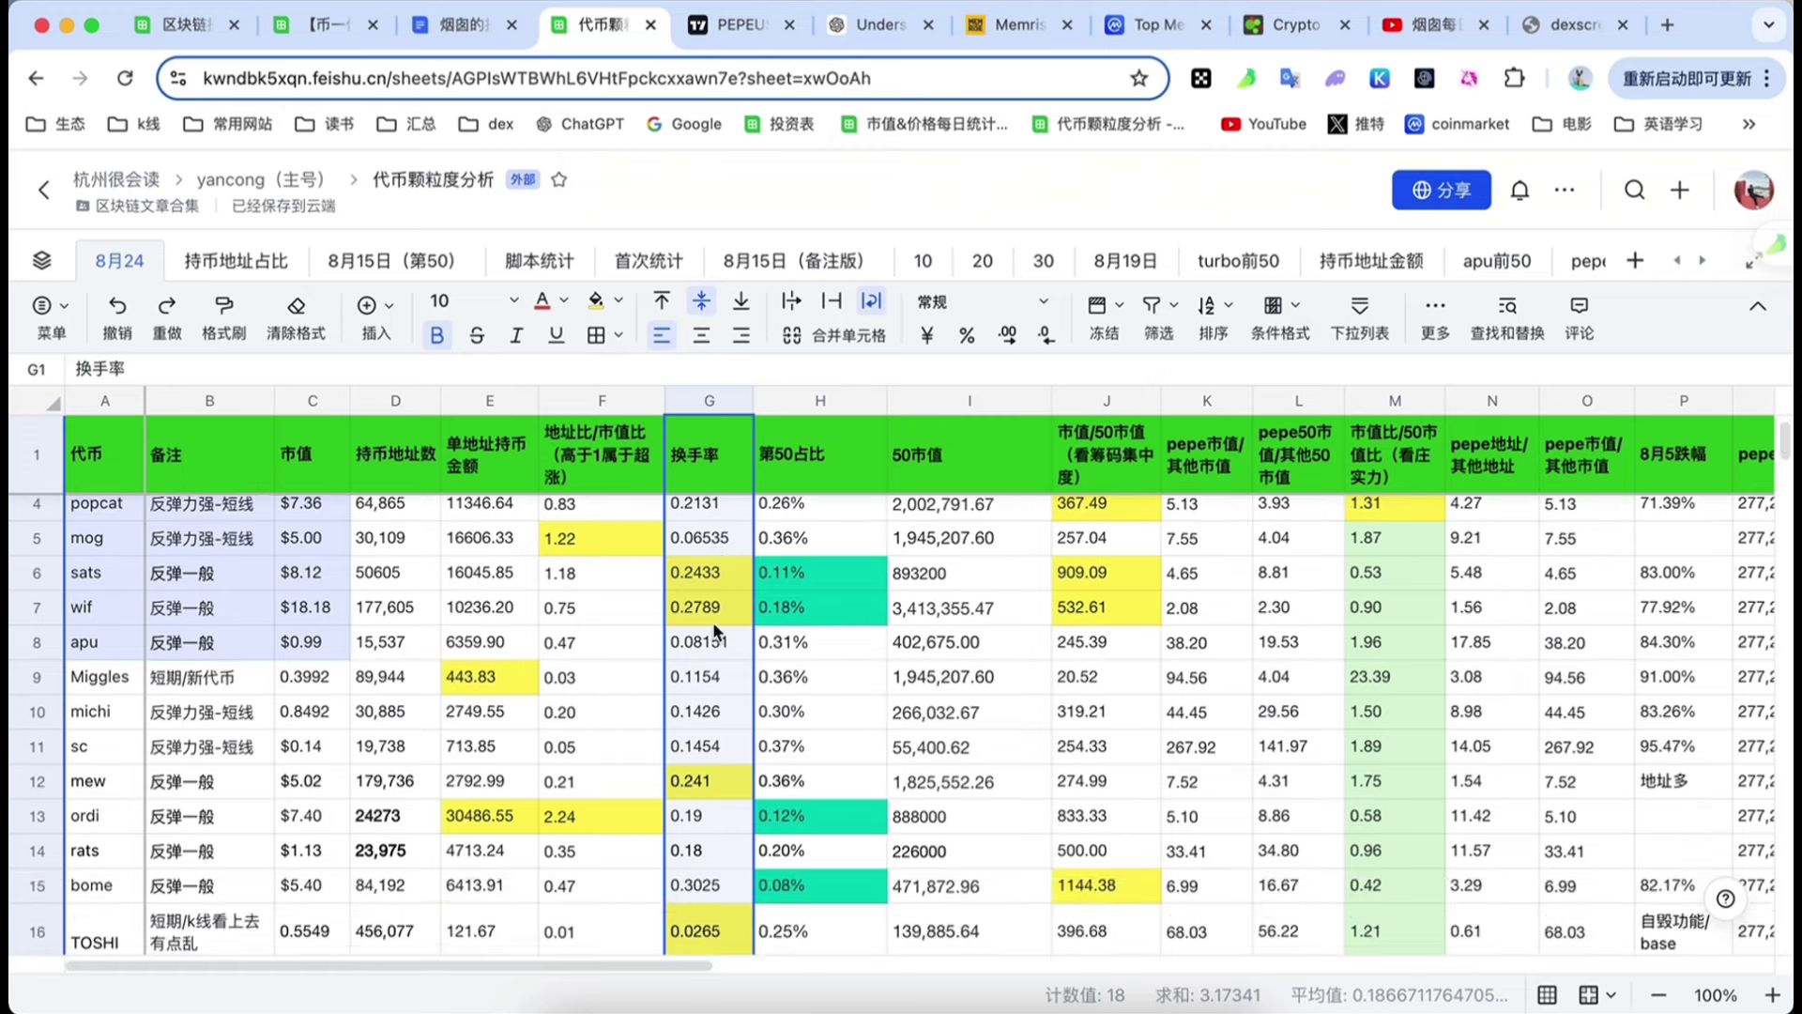
scroll(712, 621, "up", 1)
left_click(704, 544)
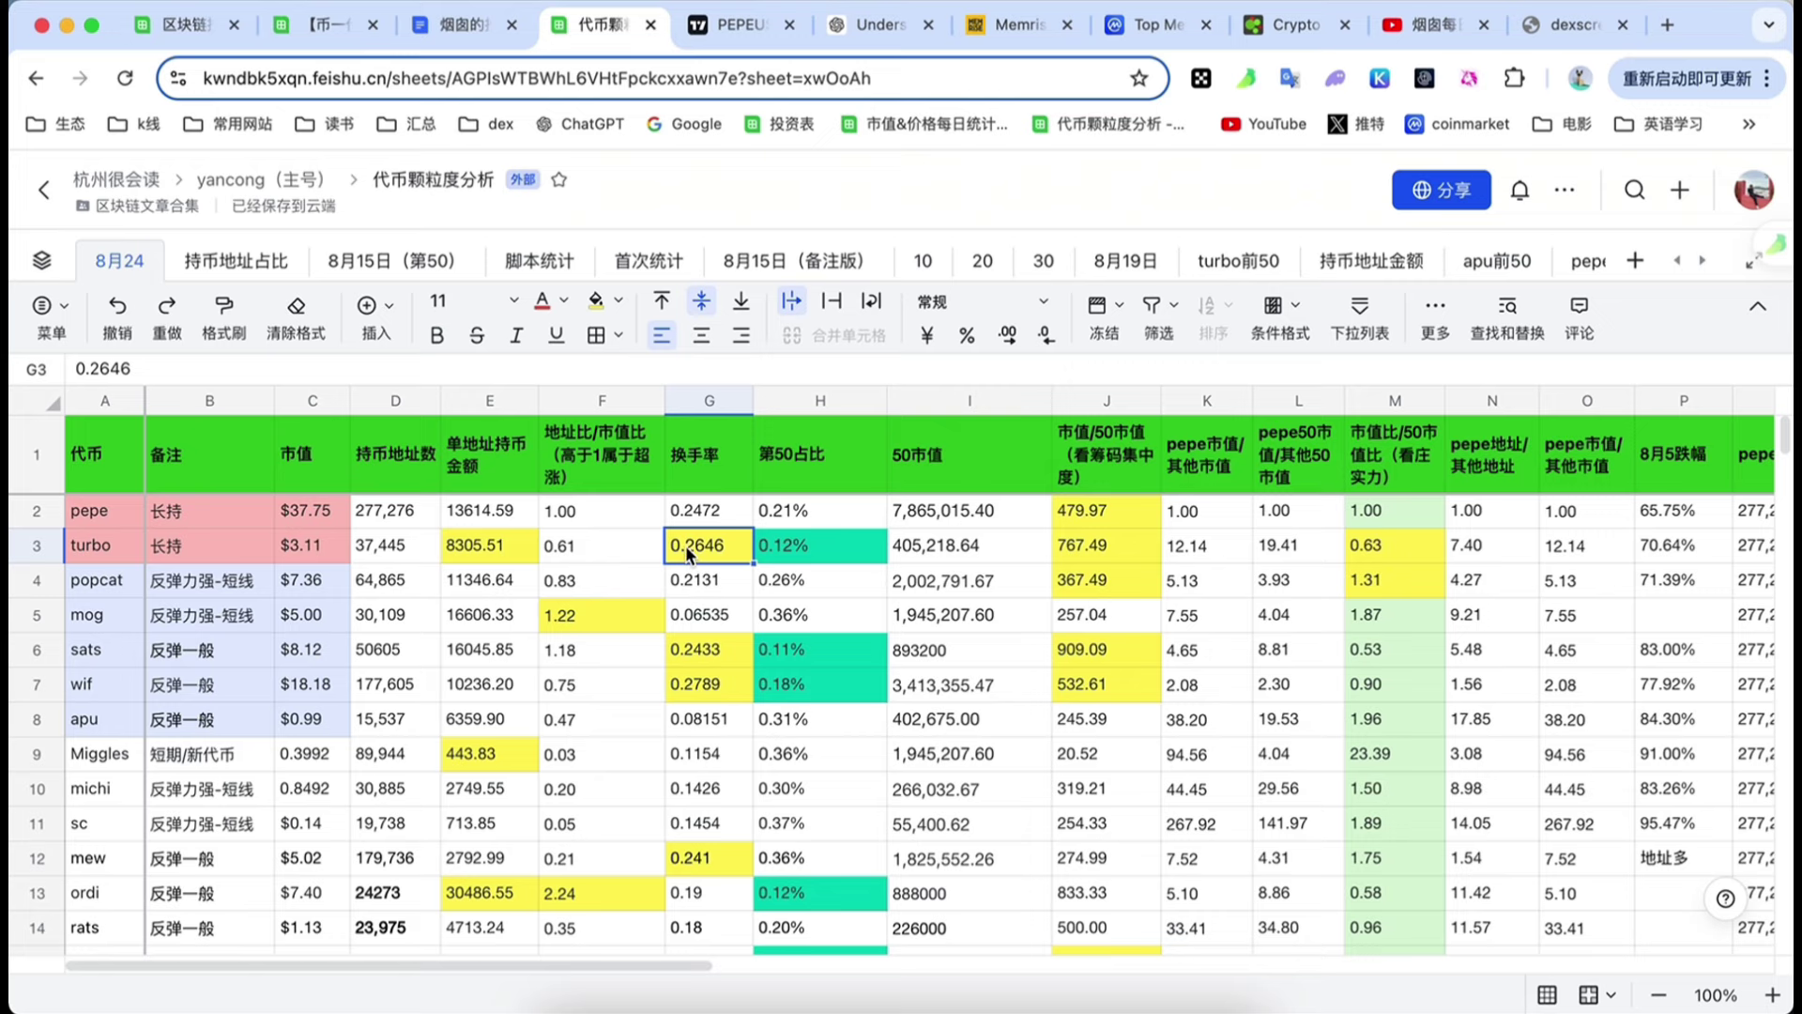
scroll(705, 614, "down", 1)
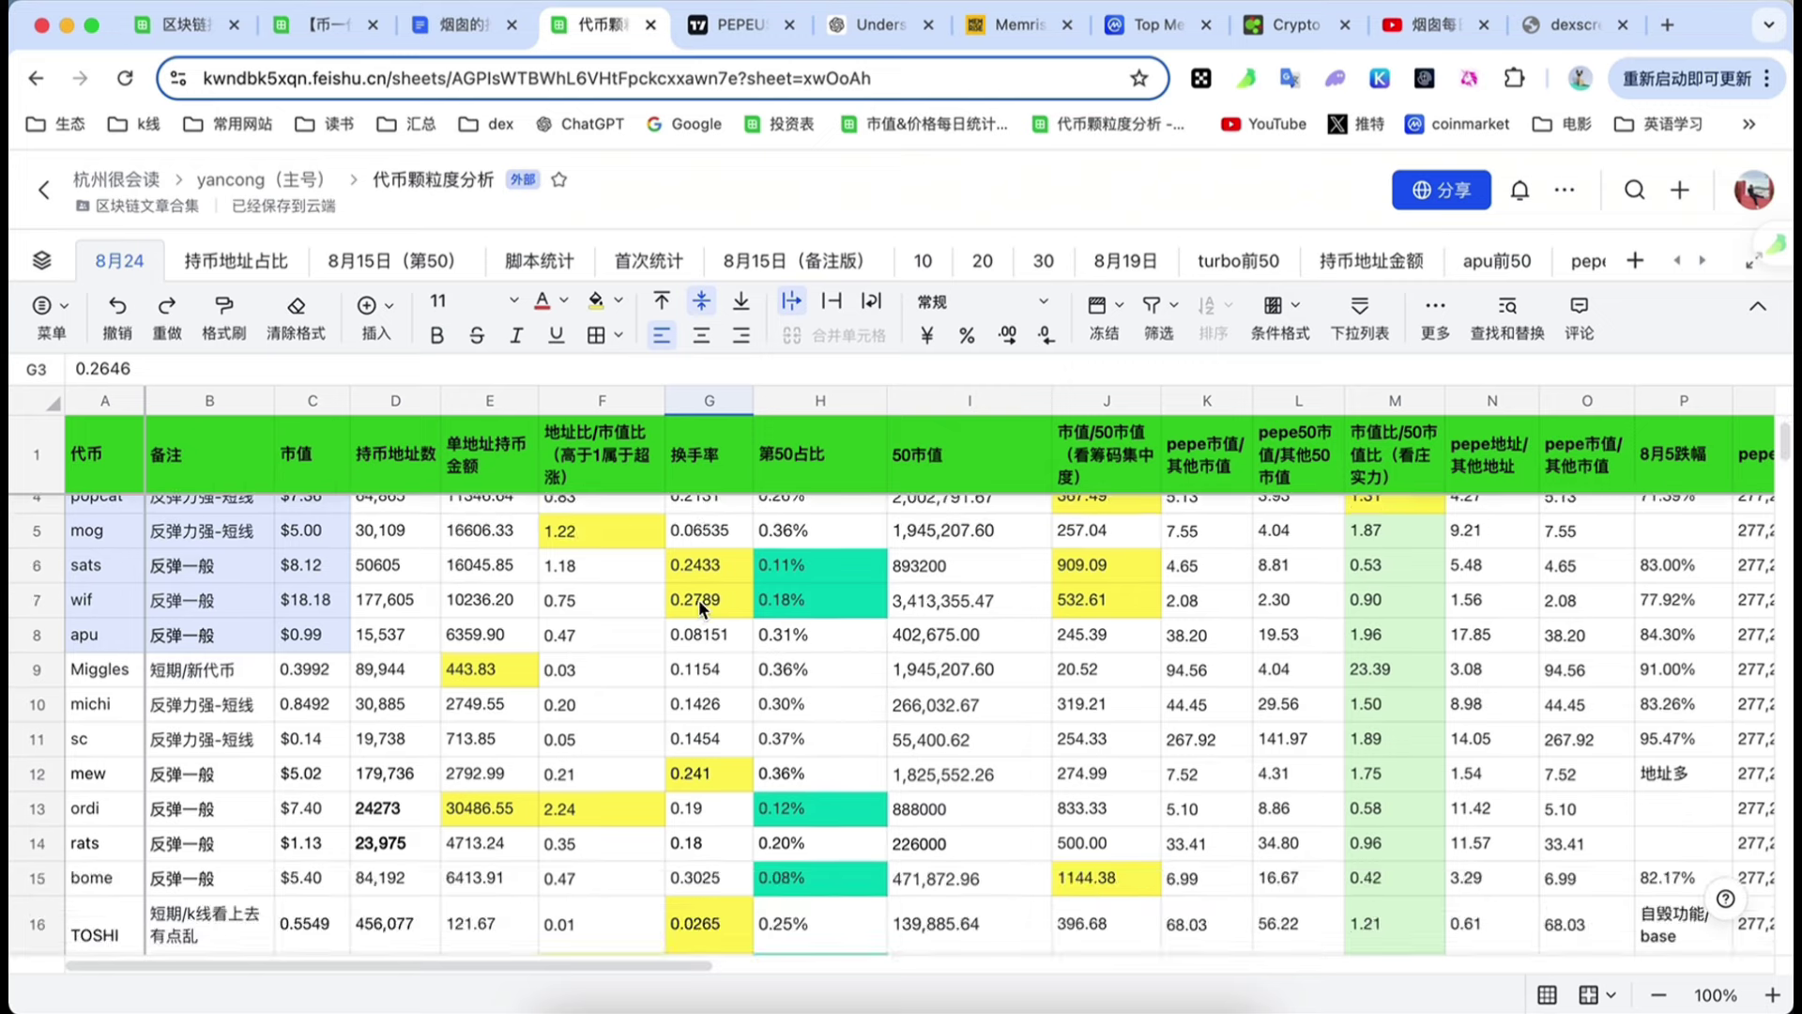
scroll(701, 616, "up", 1)
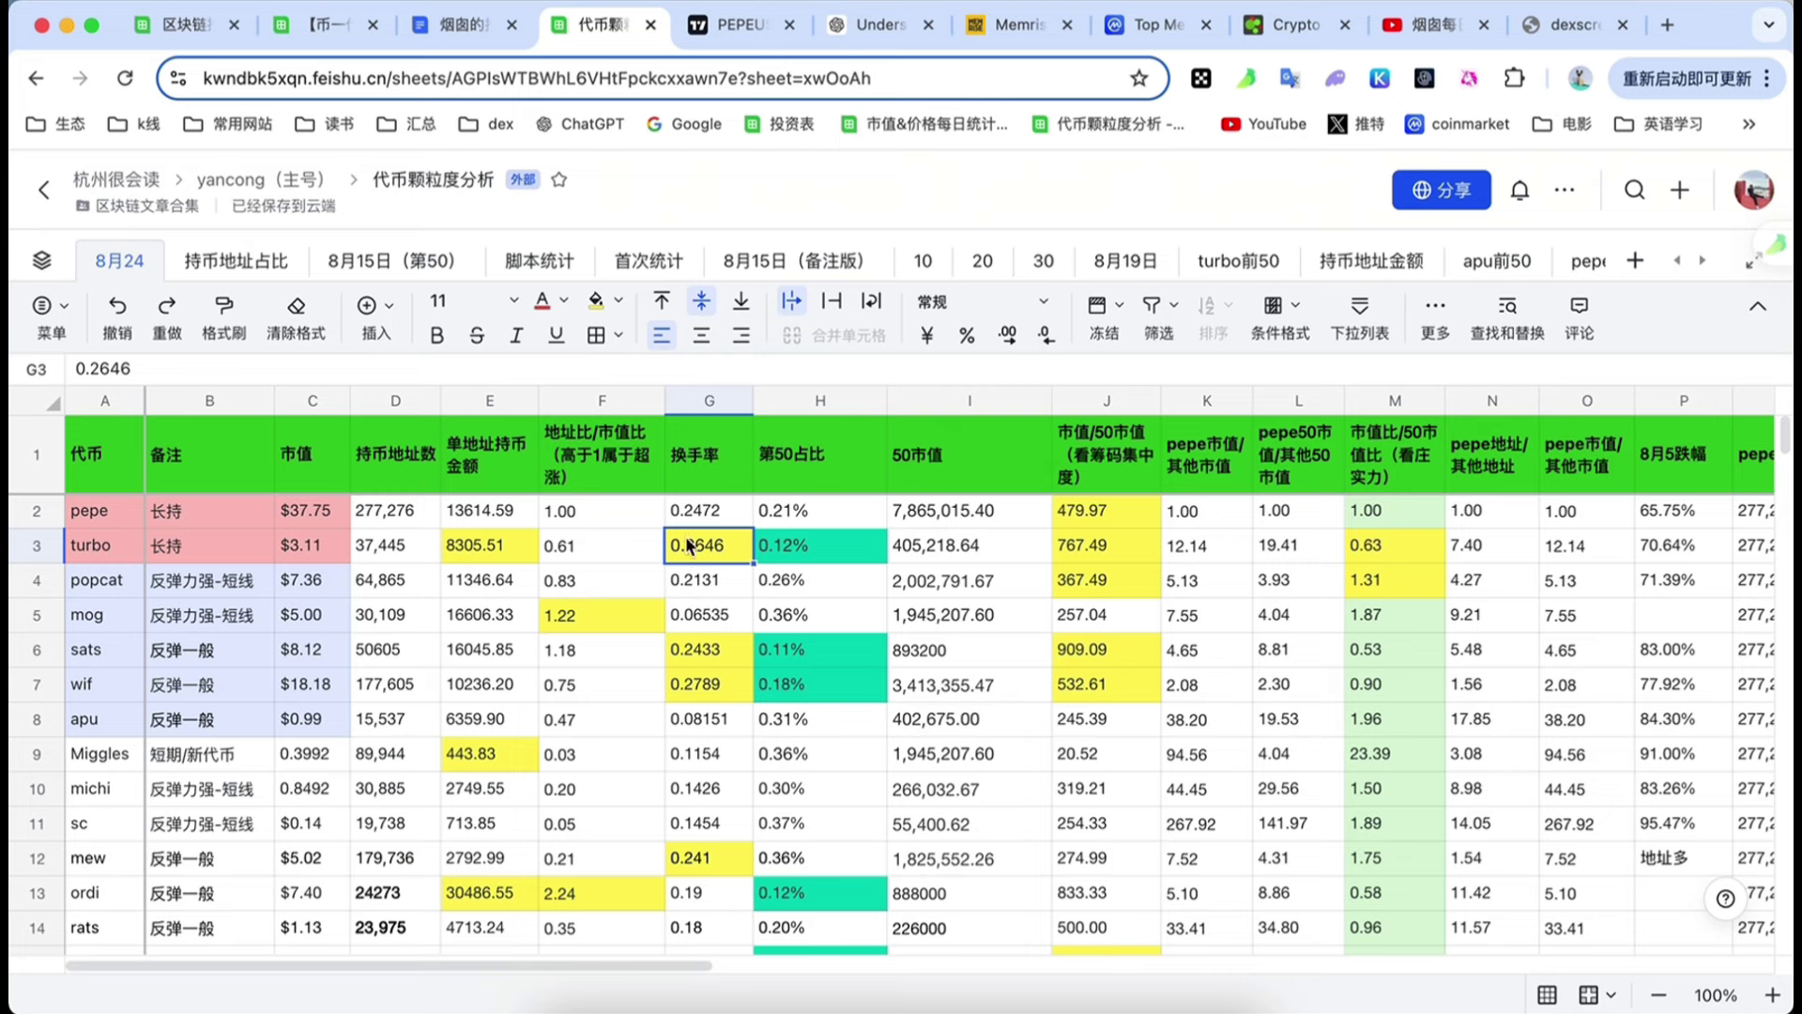
- Highlight apu's row and compare its 换手率 with turbo's, alternating between the two tokens' cells
scroll(693, 563, "down", 1)
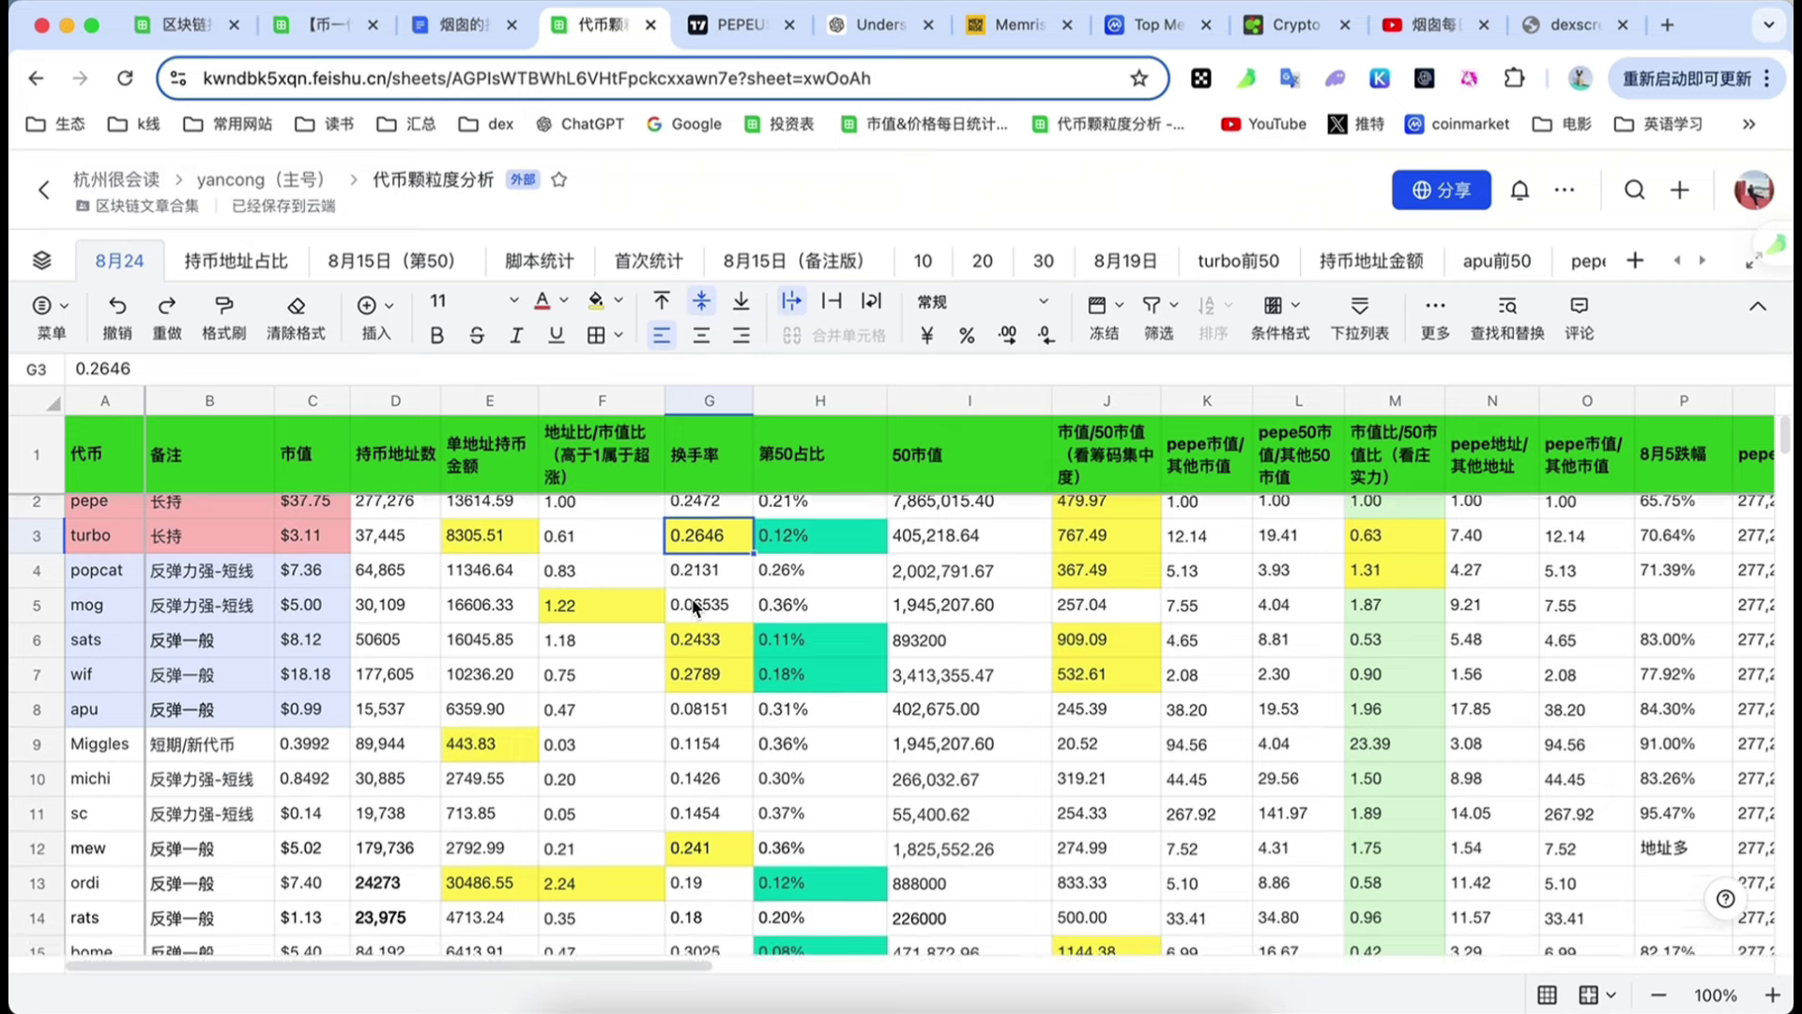
scroll(695, 563, "up", 1)
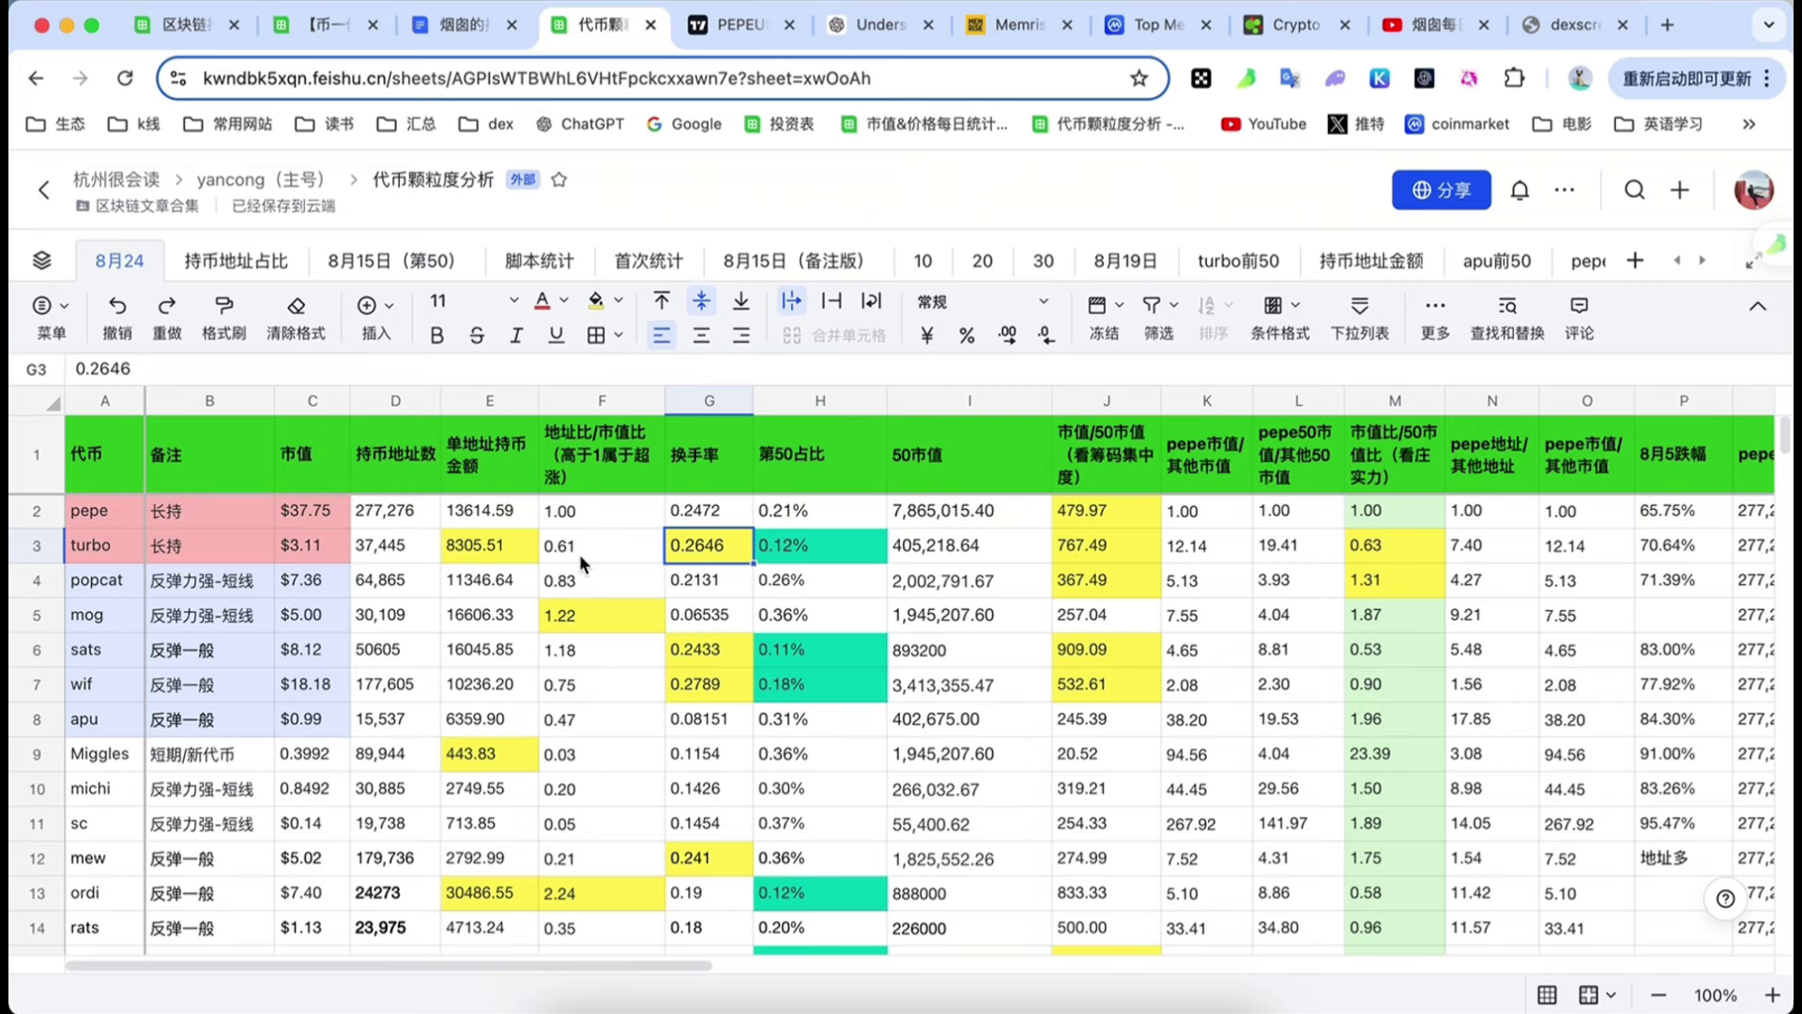
left_click(45, 715)
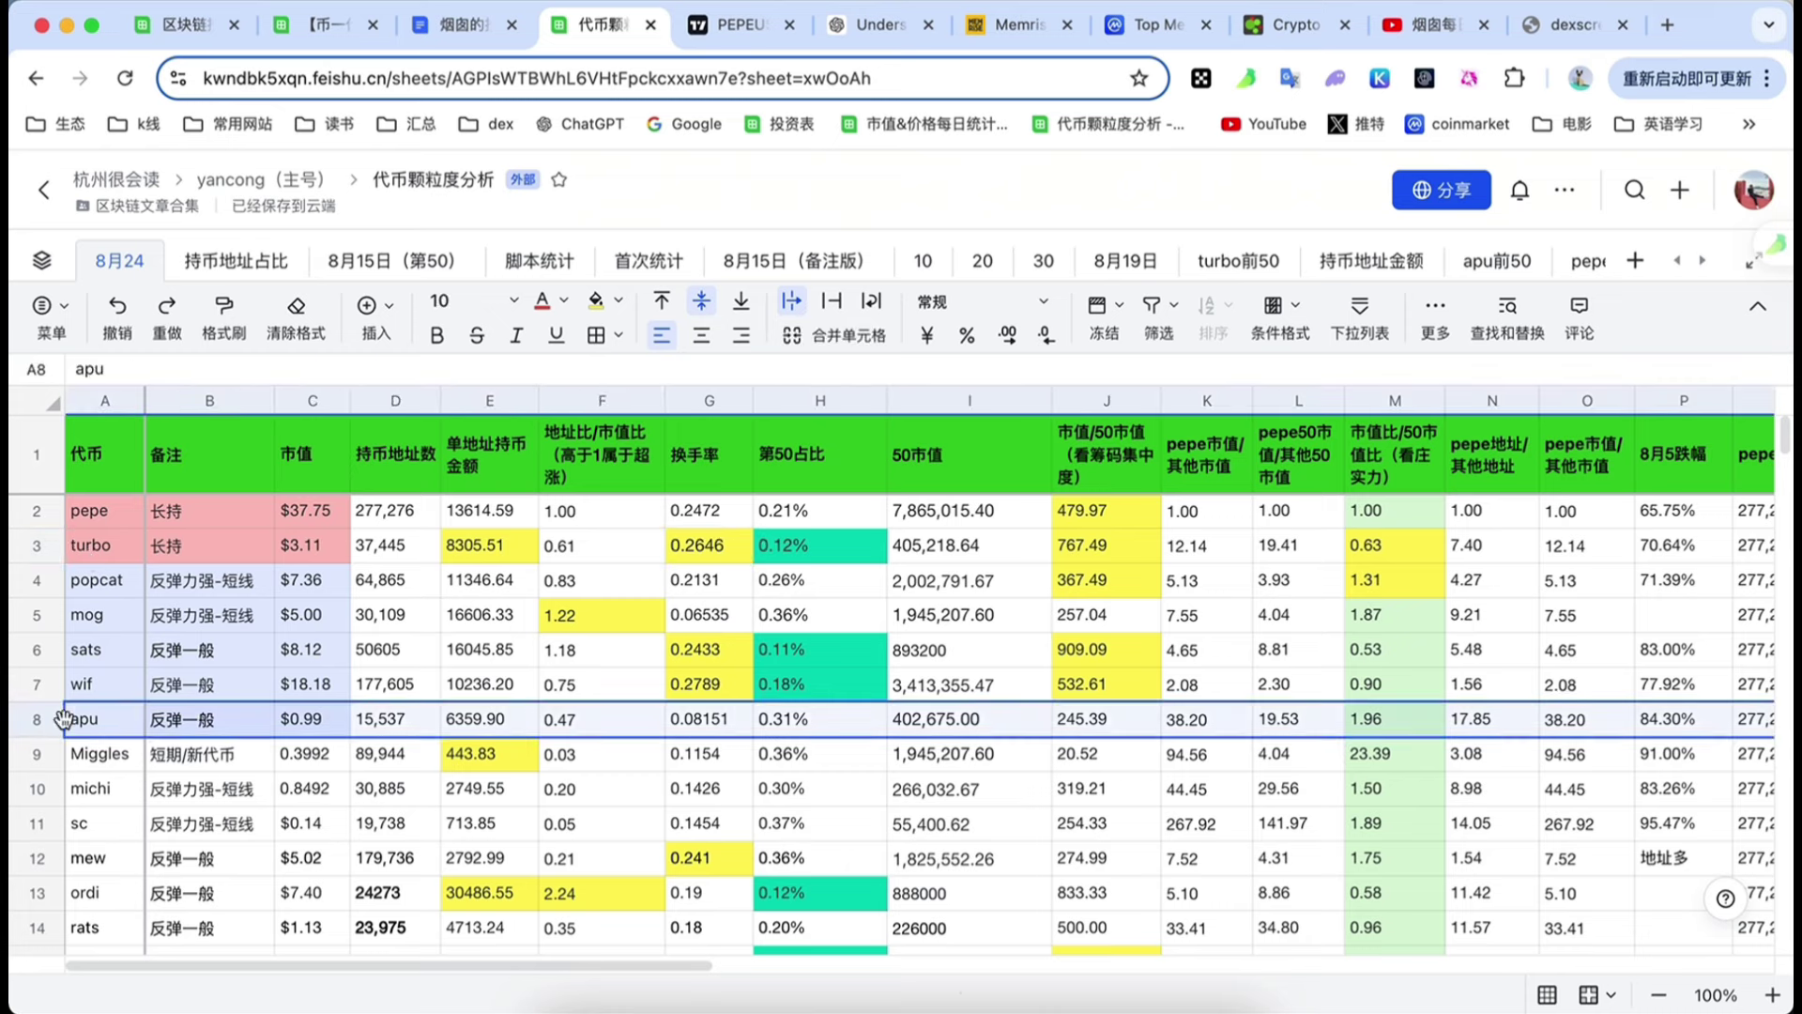
left_click(699, 723)
left_click(711, 544)
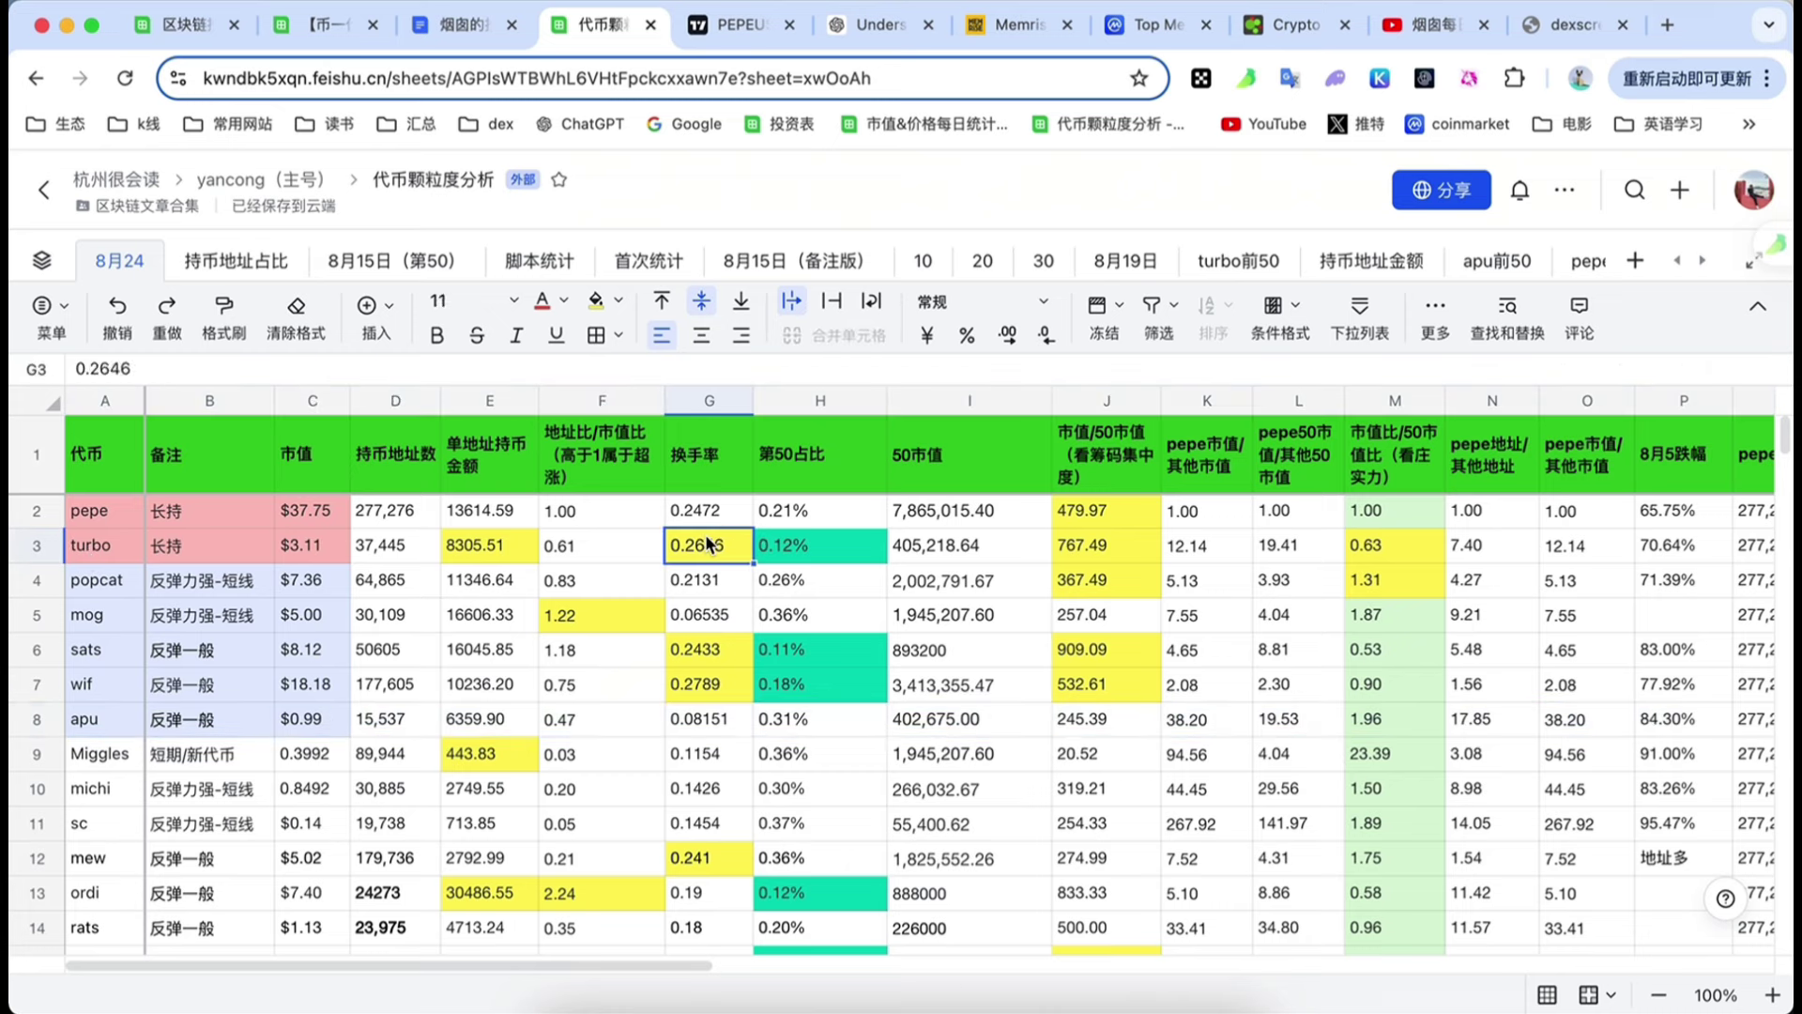
left_click(719, 715)
left_click(709, 719)
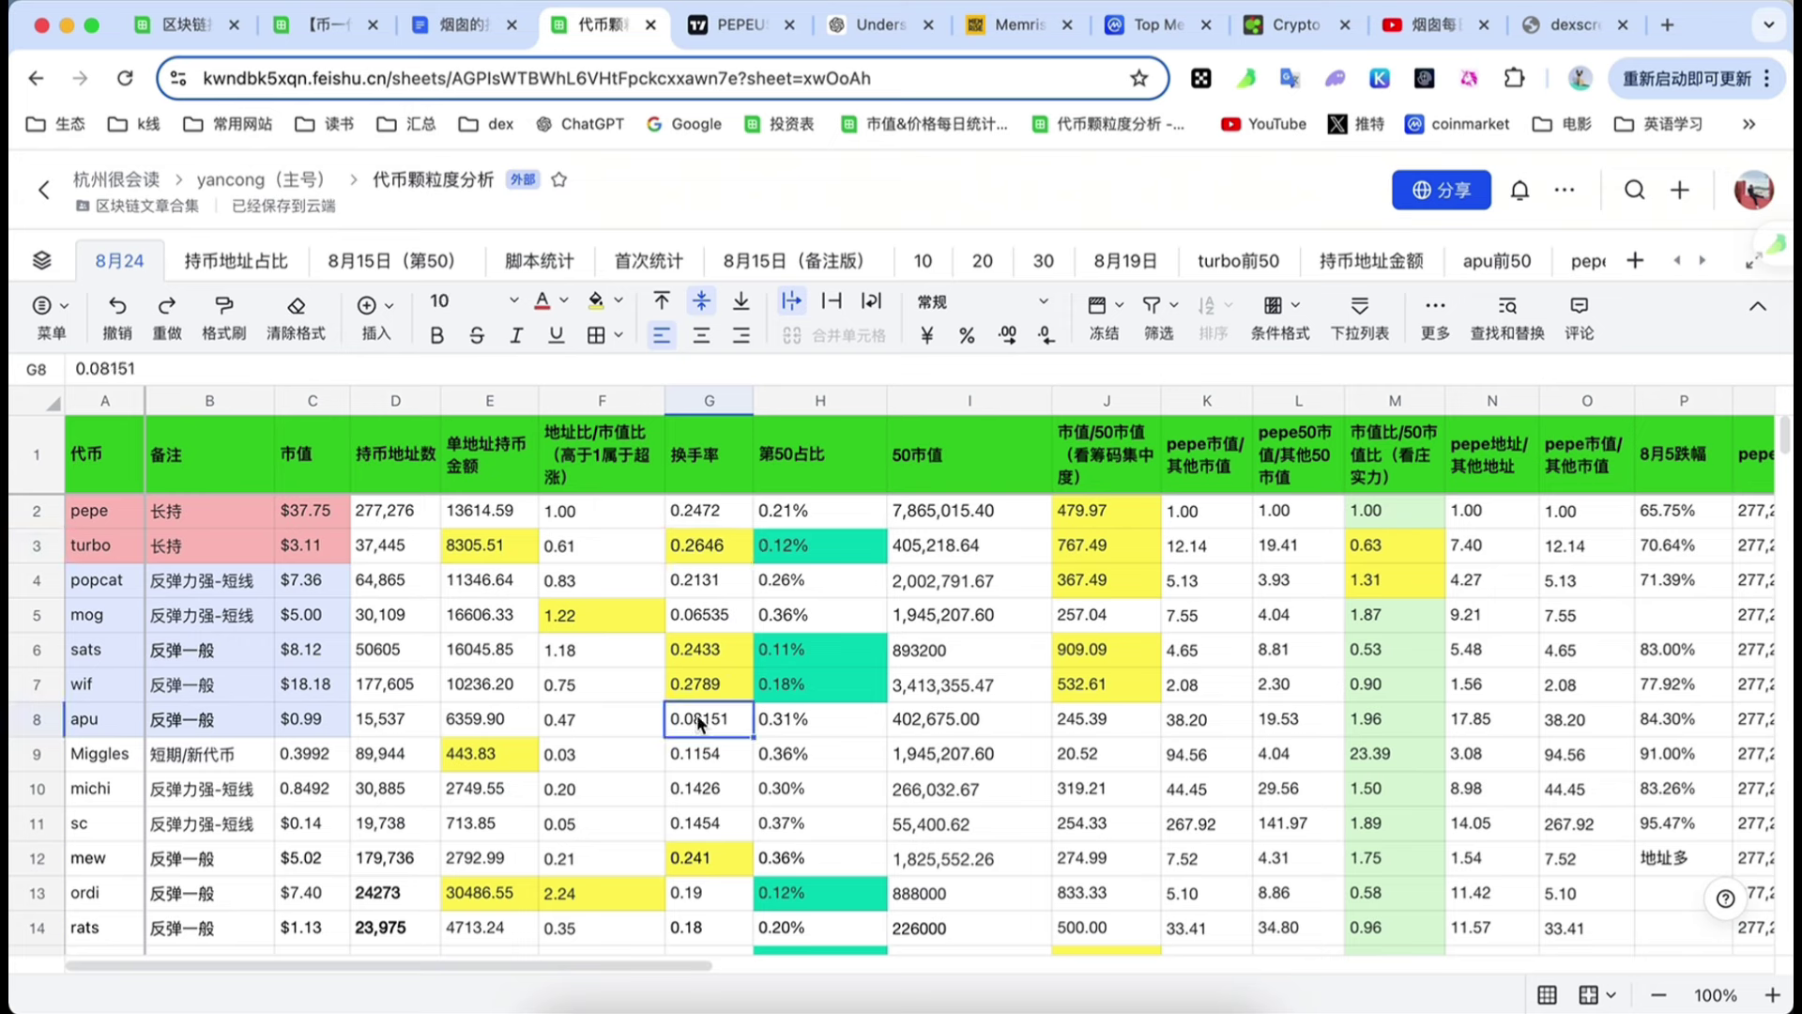
left_click(706, 553)
left_click(706, 719)
left_click(695, 549)
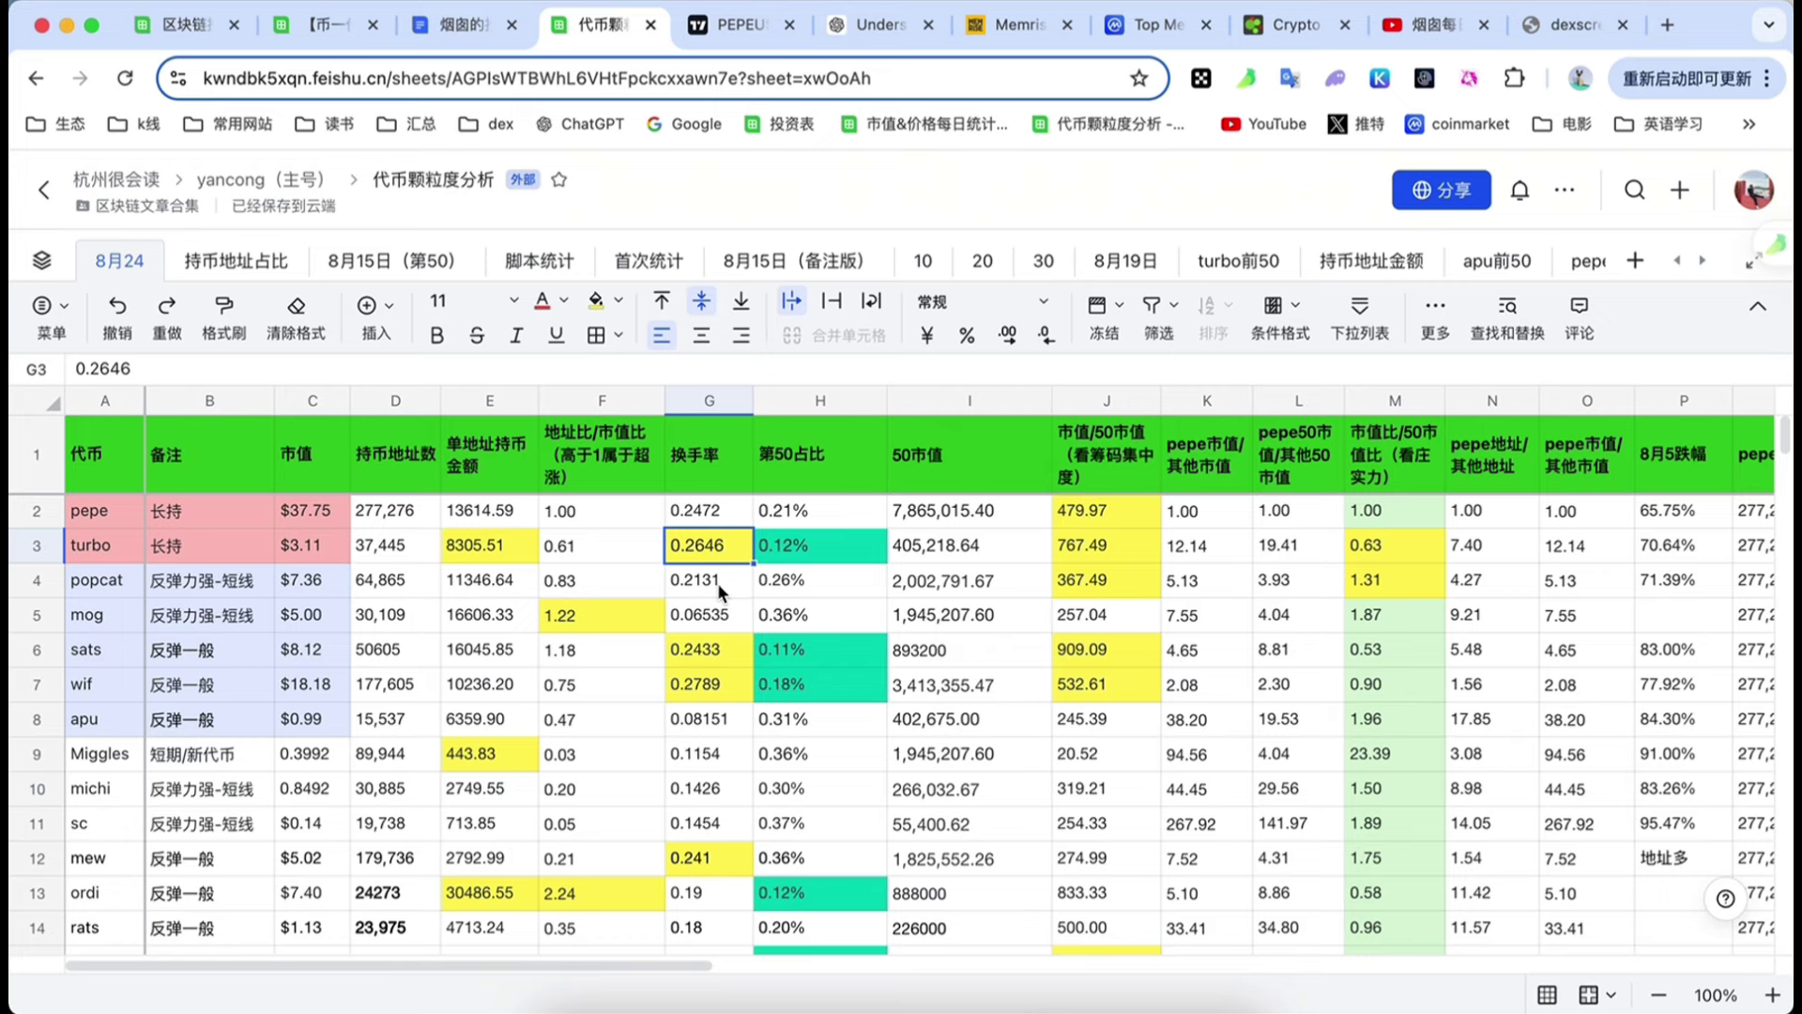
scroll(717, 583, "down", 1)
scroll(717, 584, "up", 1)
scroll(717, 584, "down", 2)
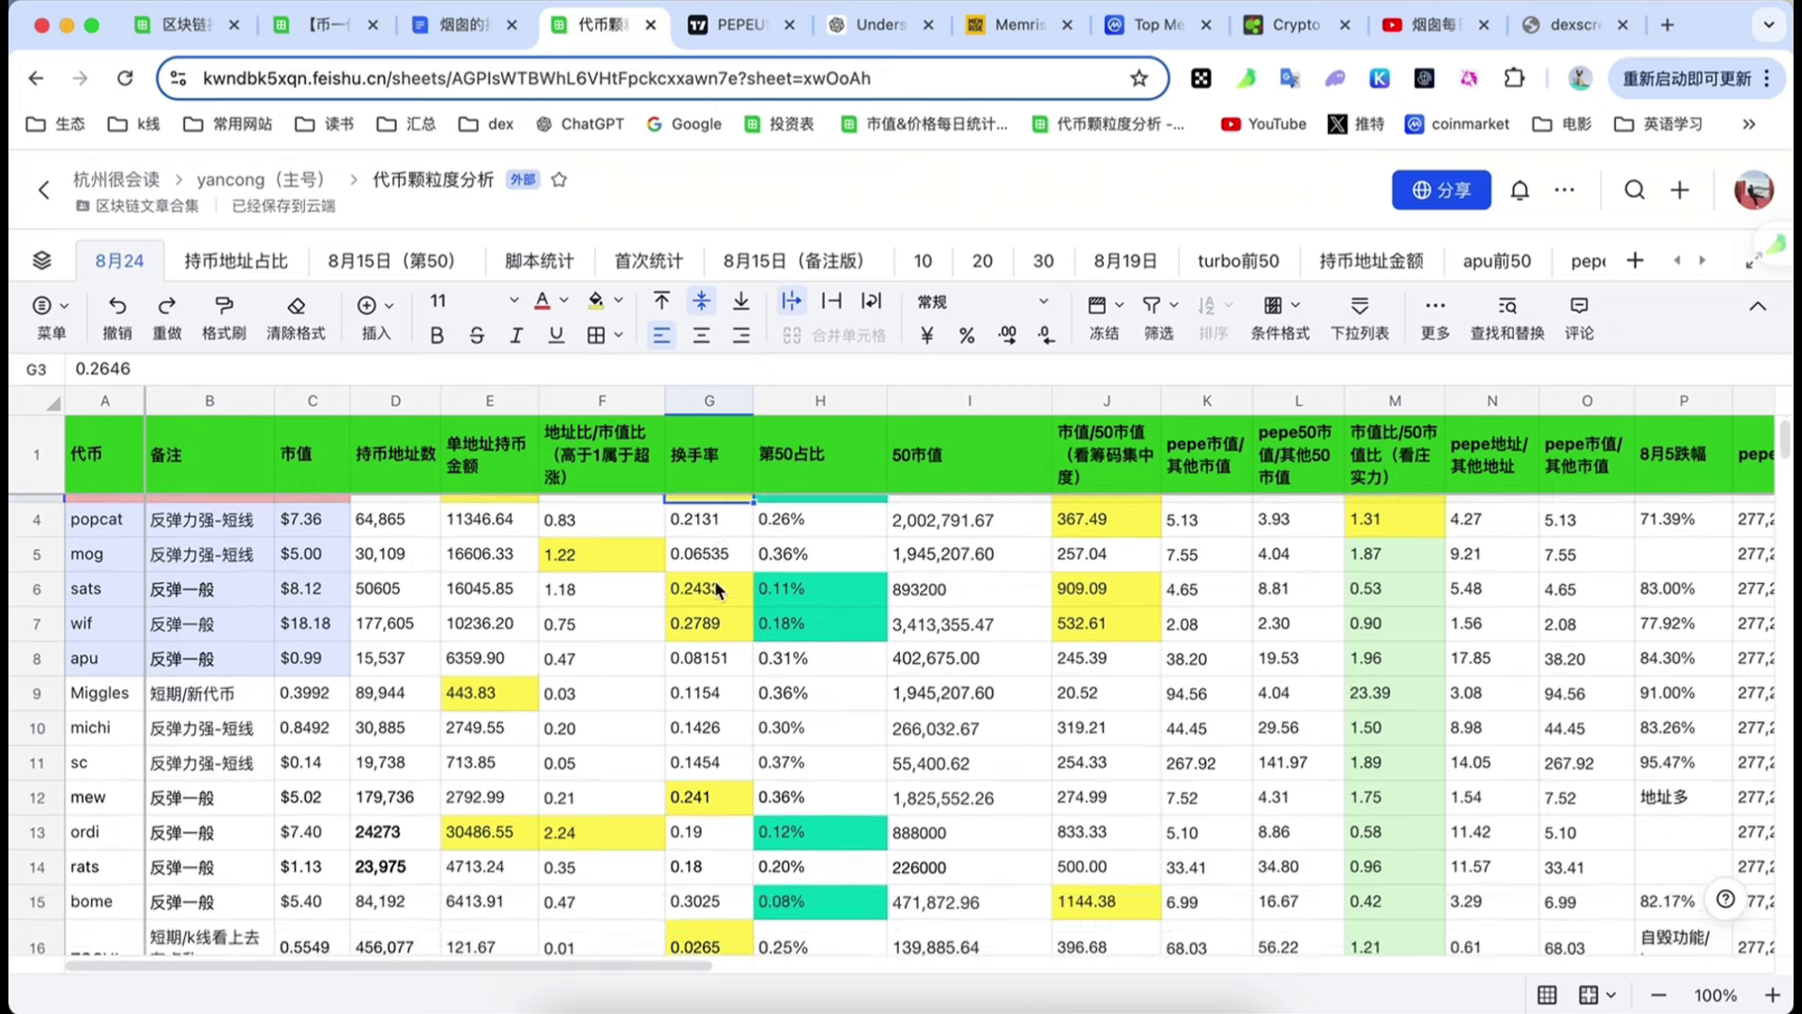
scroll(714, 580, "up", 2)
scroll(703, 574, "down", 1)
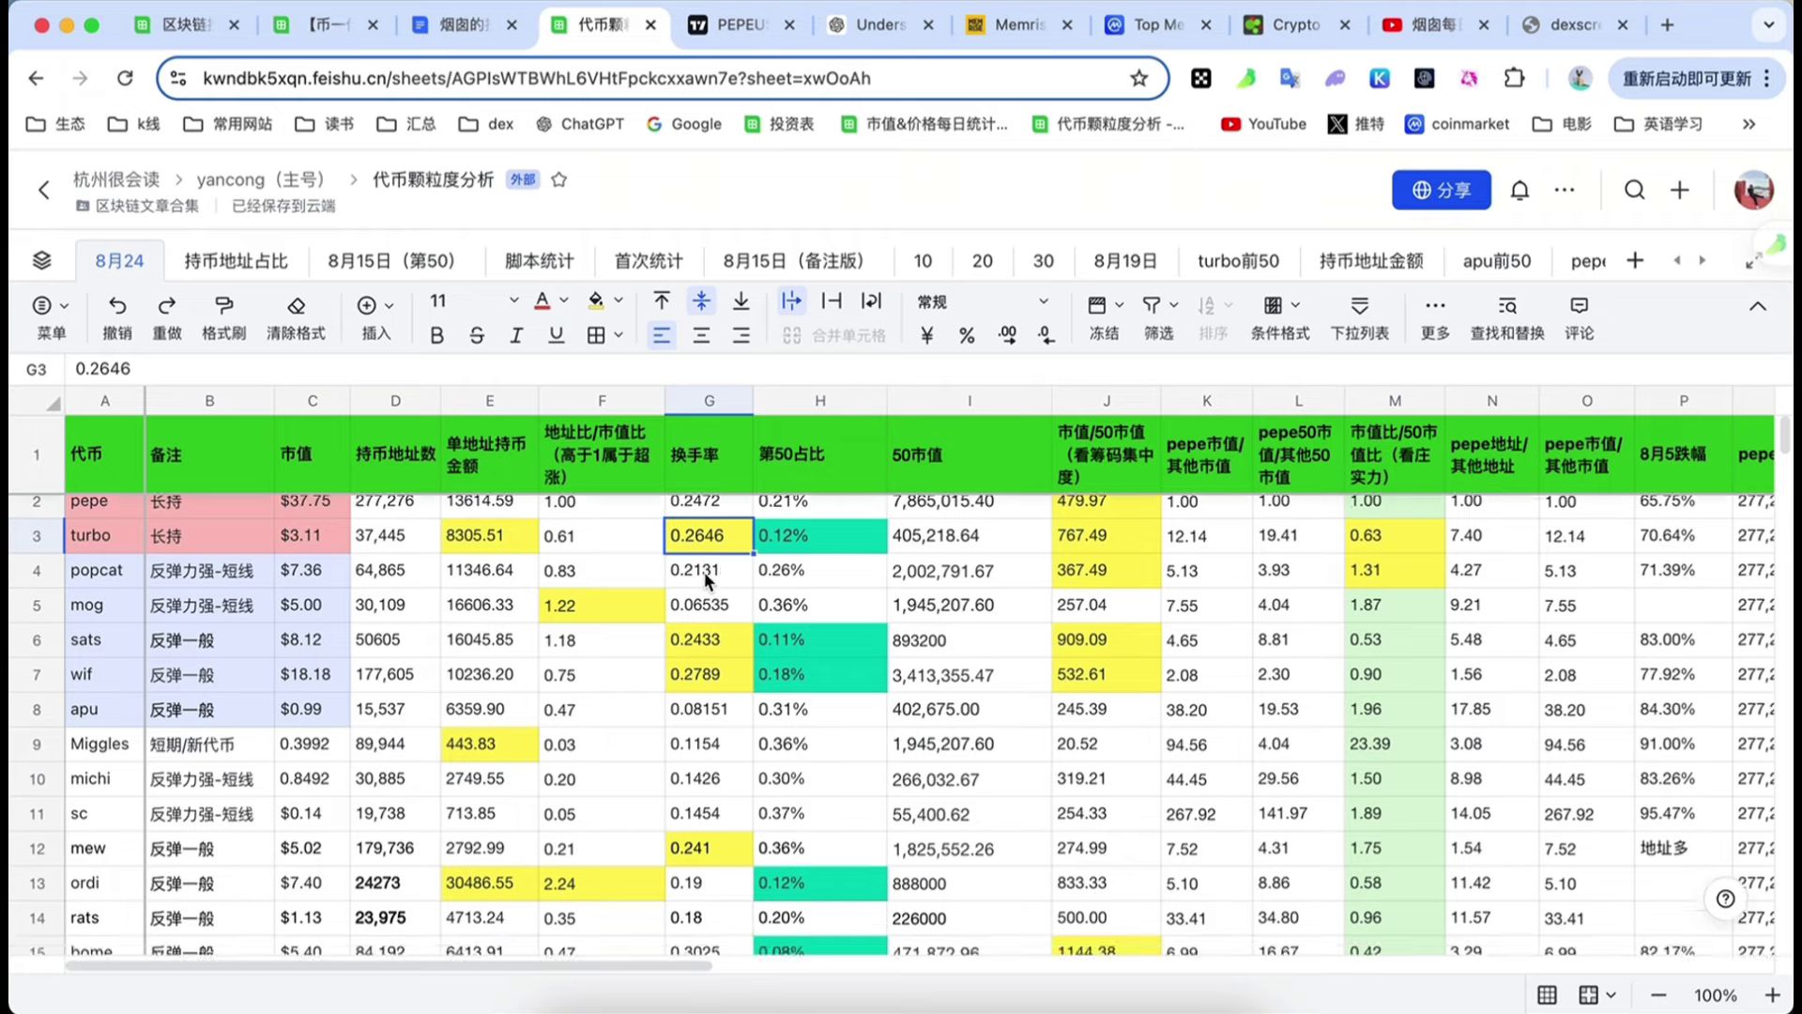
scroll(704, 571, "up", 1)
scroll(704, 570, "down", 1)
scroll(702, 572, "up", 1)
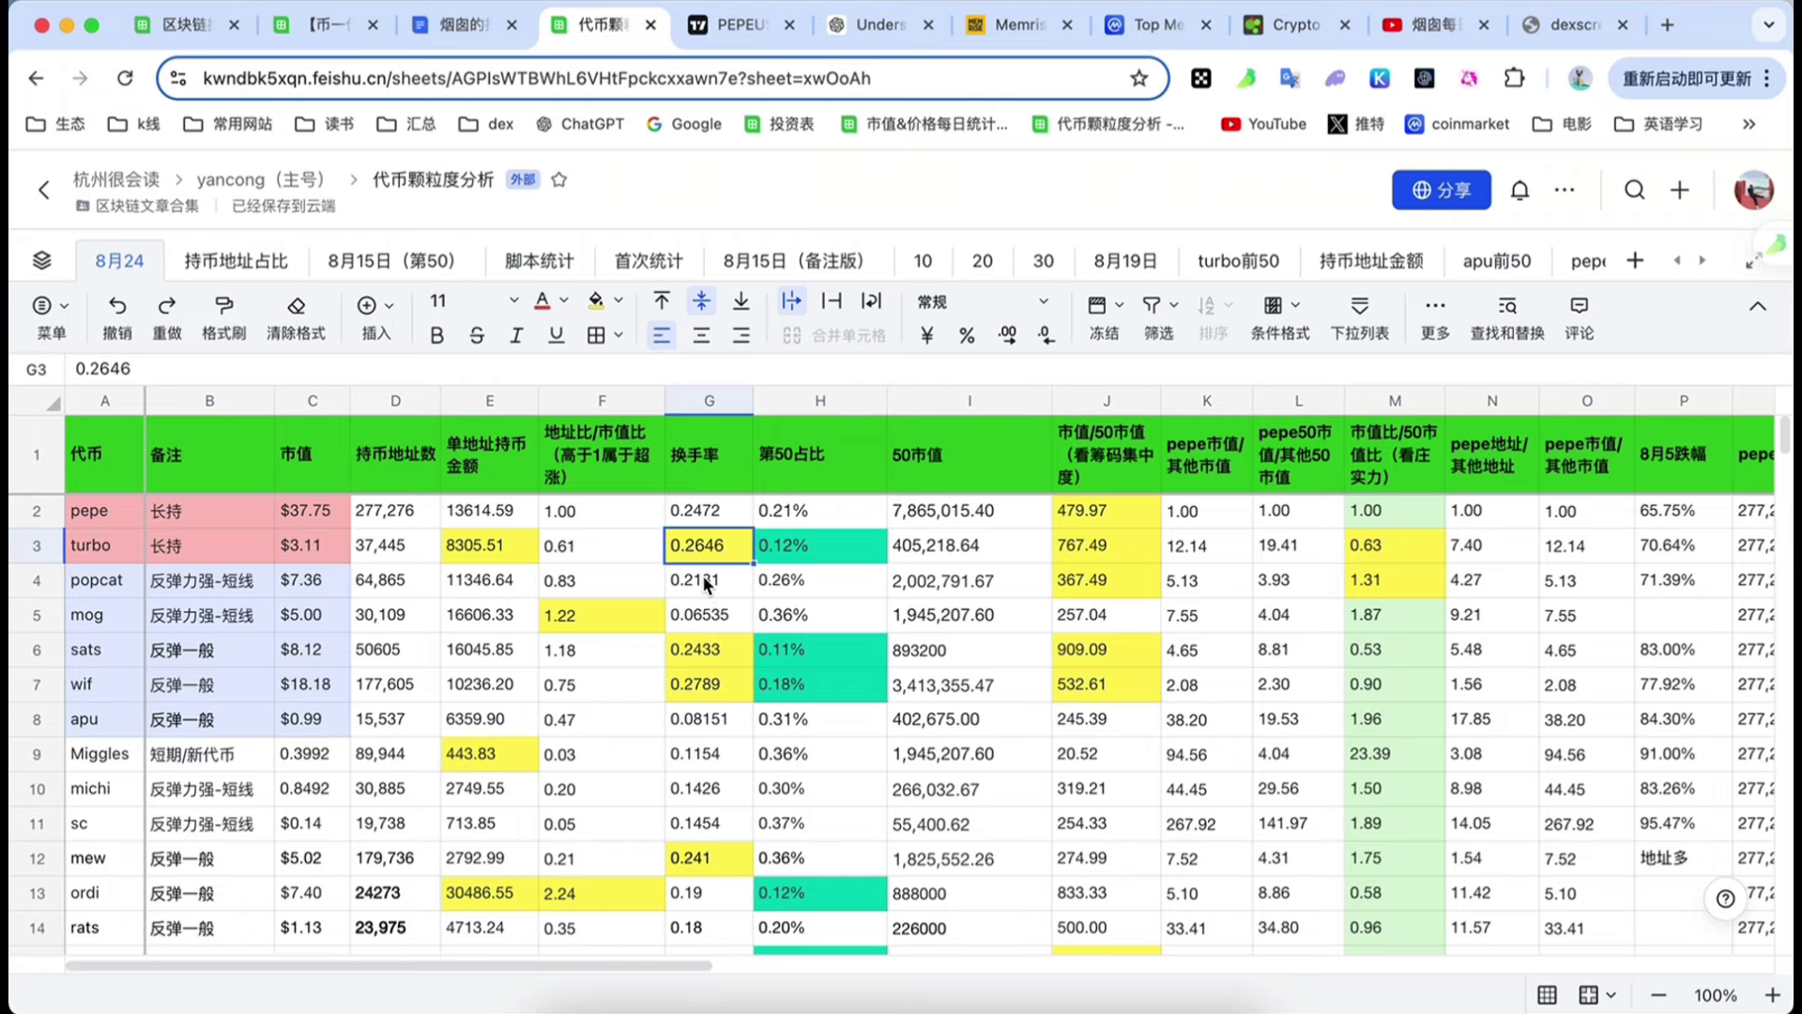
scroll(702, 572, "down", 1)
scroll(701, 570, "up", 1)
scroll(701, 574, "down", 1)
scroll(702, 579, "up", 1)
scroll(702, 579, "down", 1)
scroll(717, 581, "up", 1)
scroll(721, 582, "down", 1)
scroll(721, 582, "up", 1)
scroll(720, 578, "down", 1)
scroll(723, 587, "up", 1)
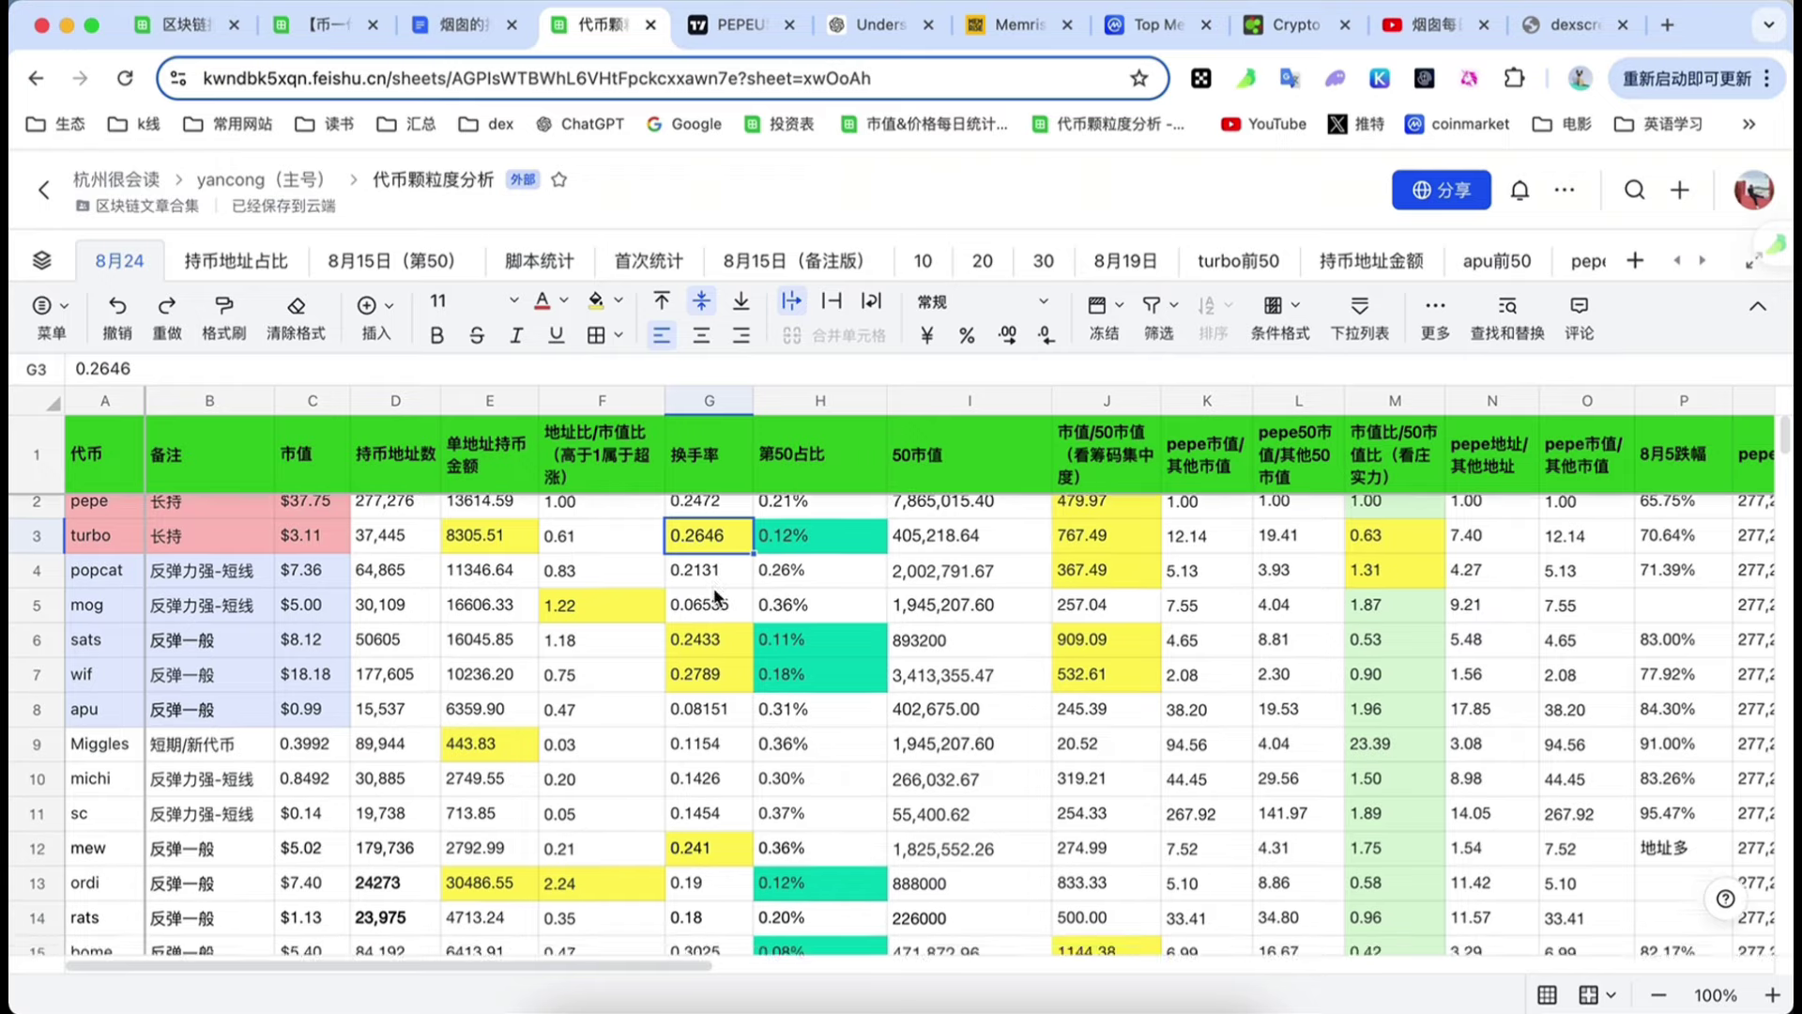
- Look through the 8月24 token list down to its last rows and return to the first tokens
scroll(699, 610, "down", 4)
left_click(67, 869)
scroll(567, 732, "up", 4)
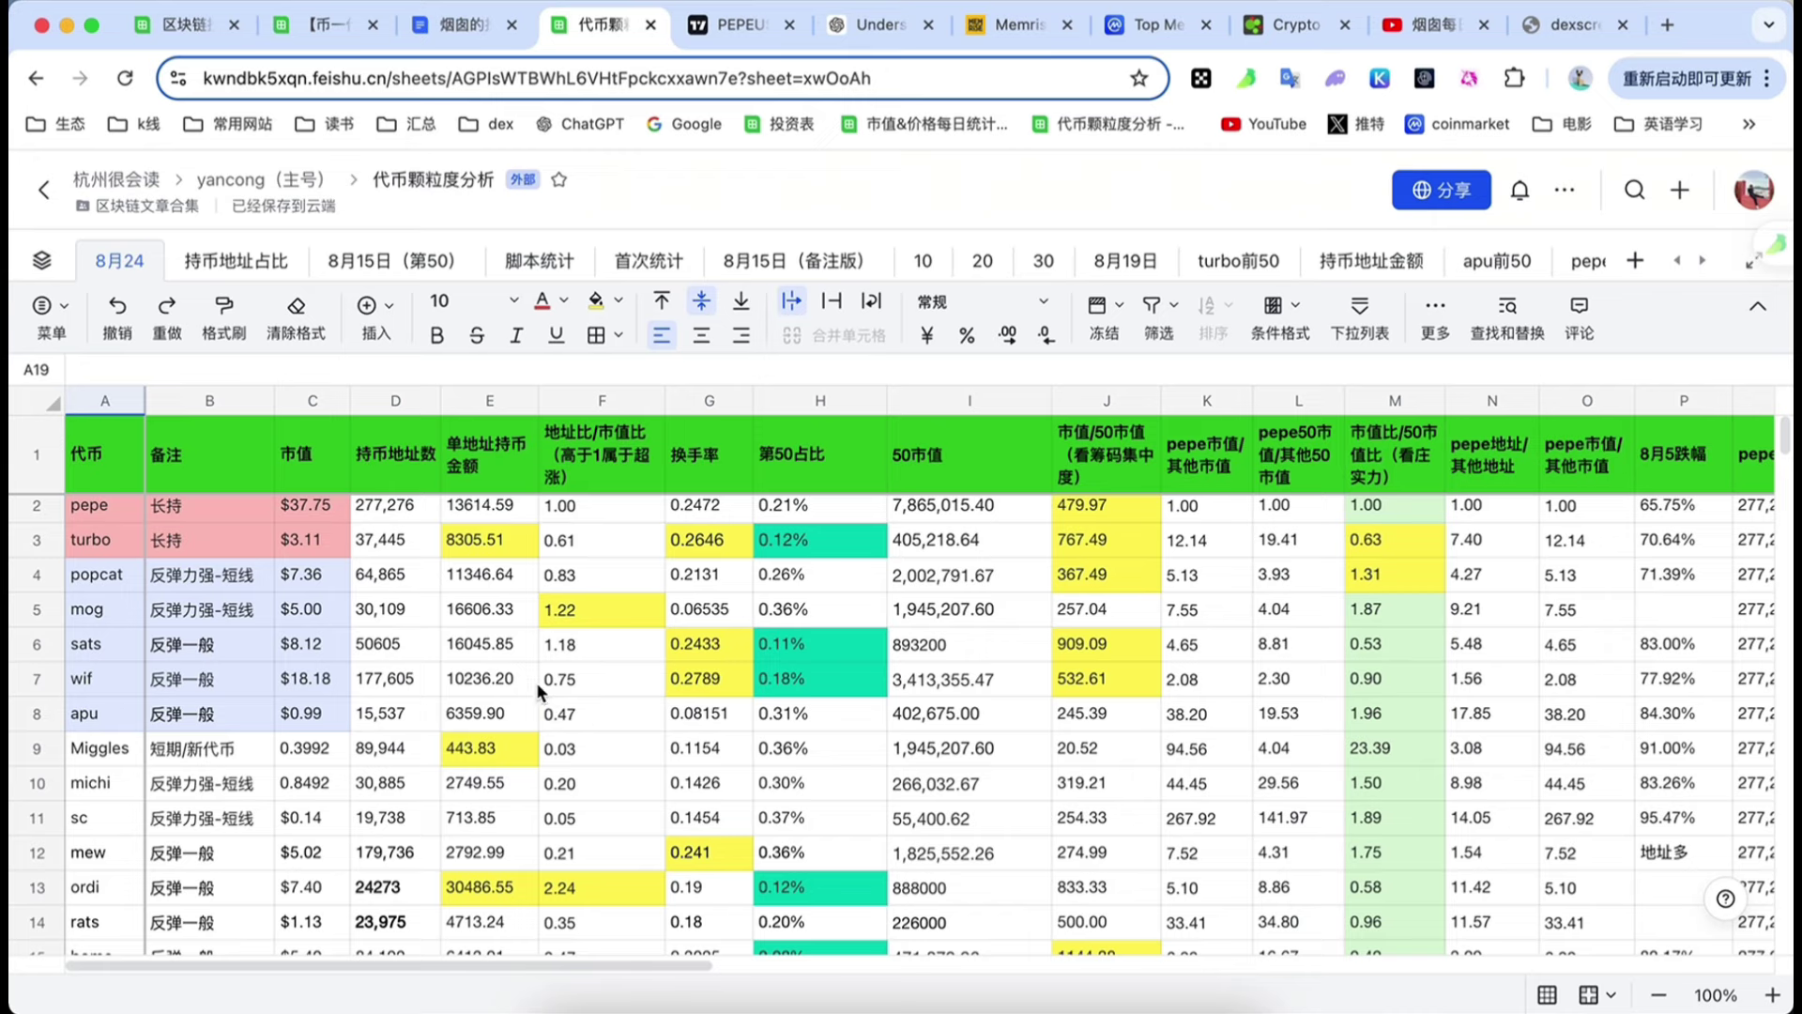
scroll(537, 683, "down", 1)
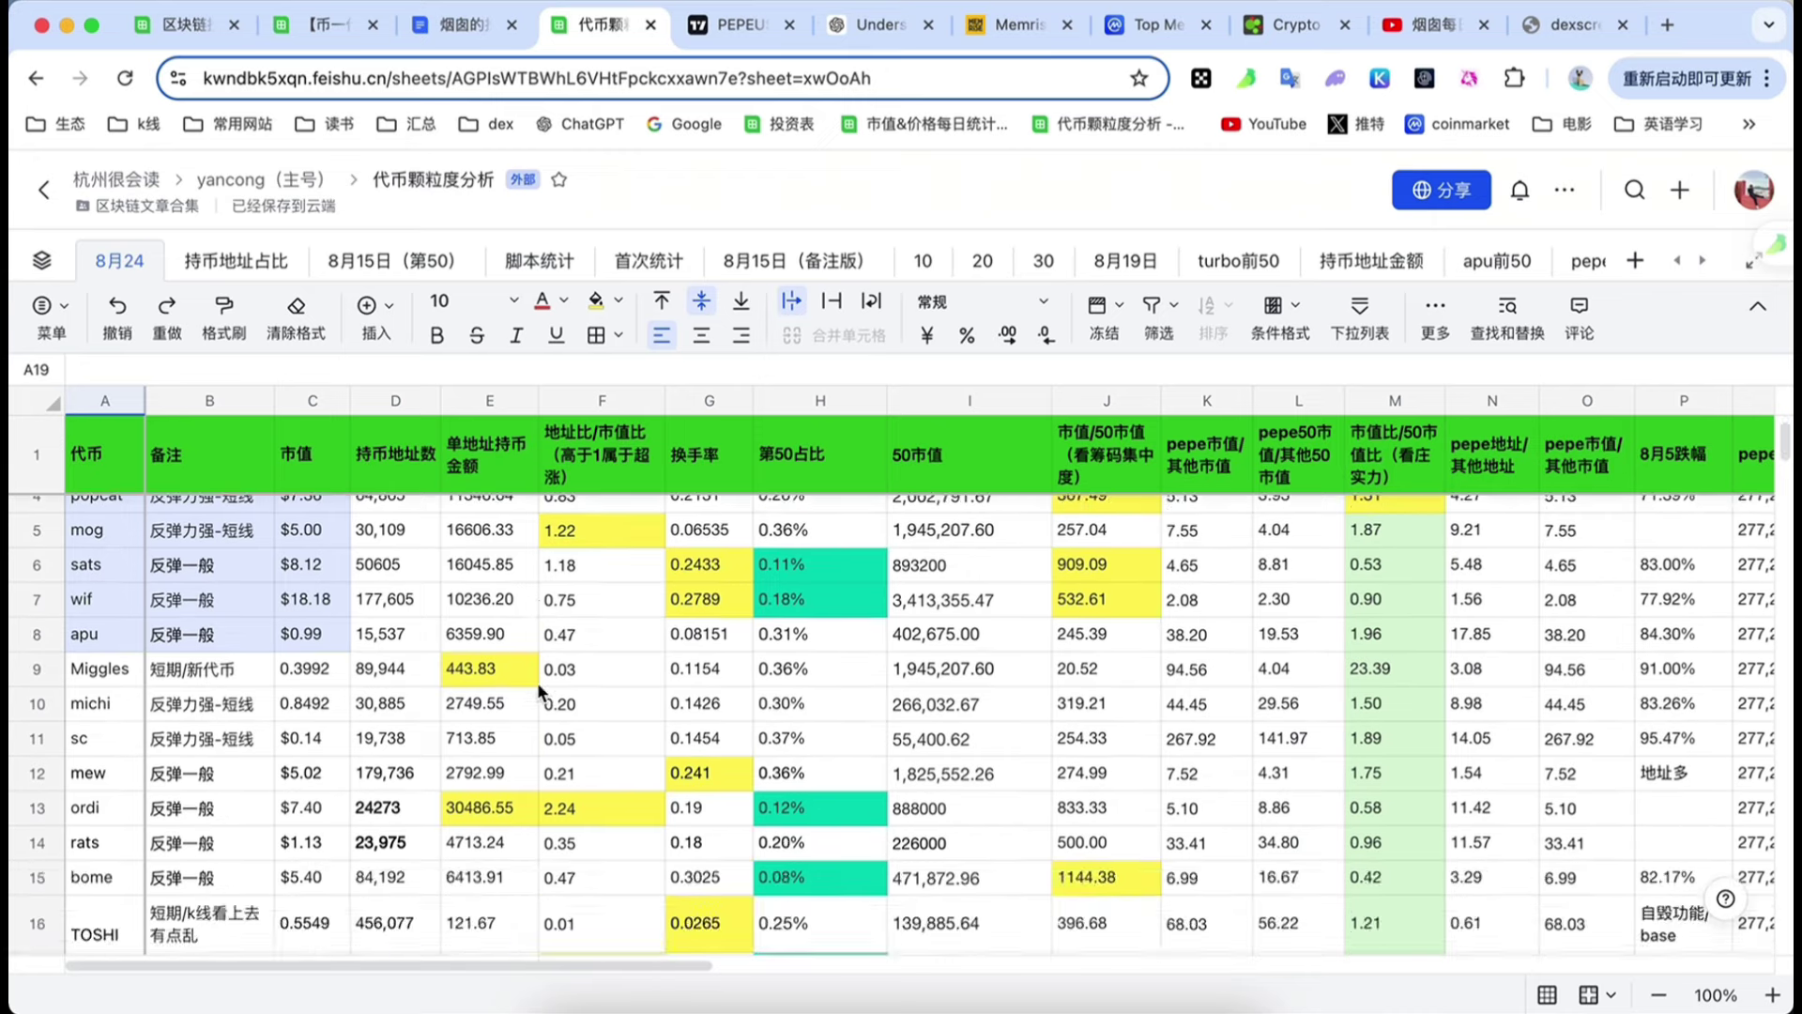
scroll(540, 693, "up", 1)
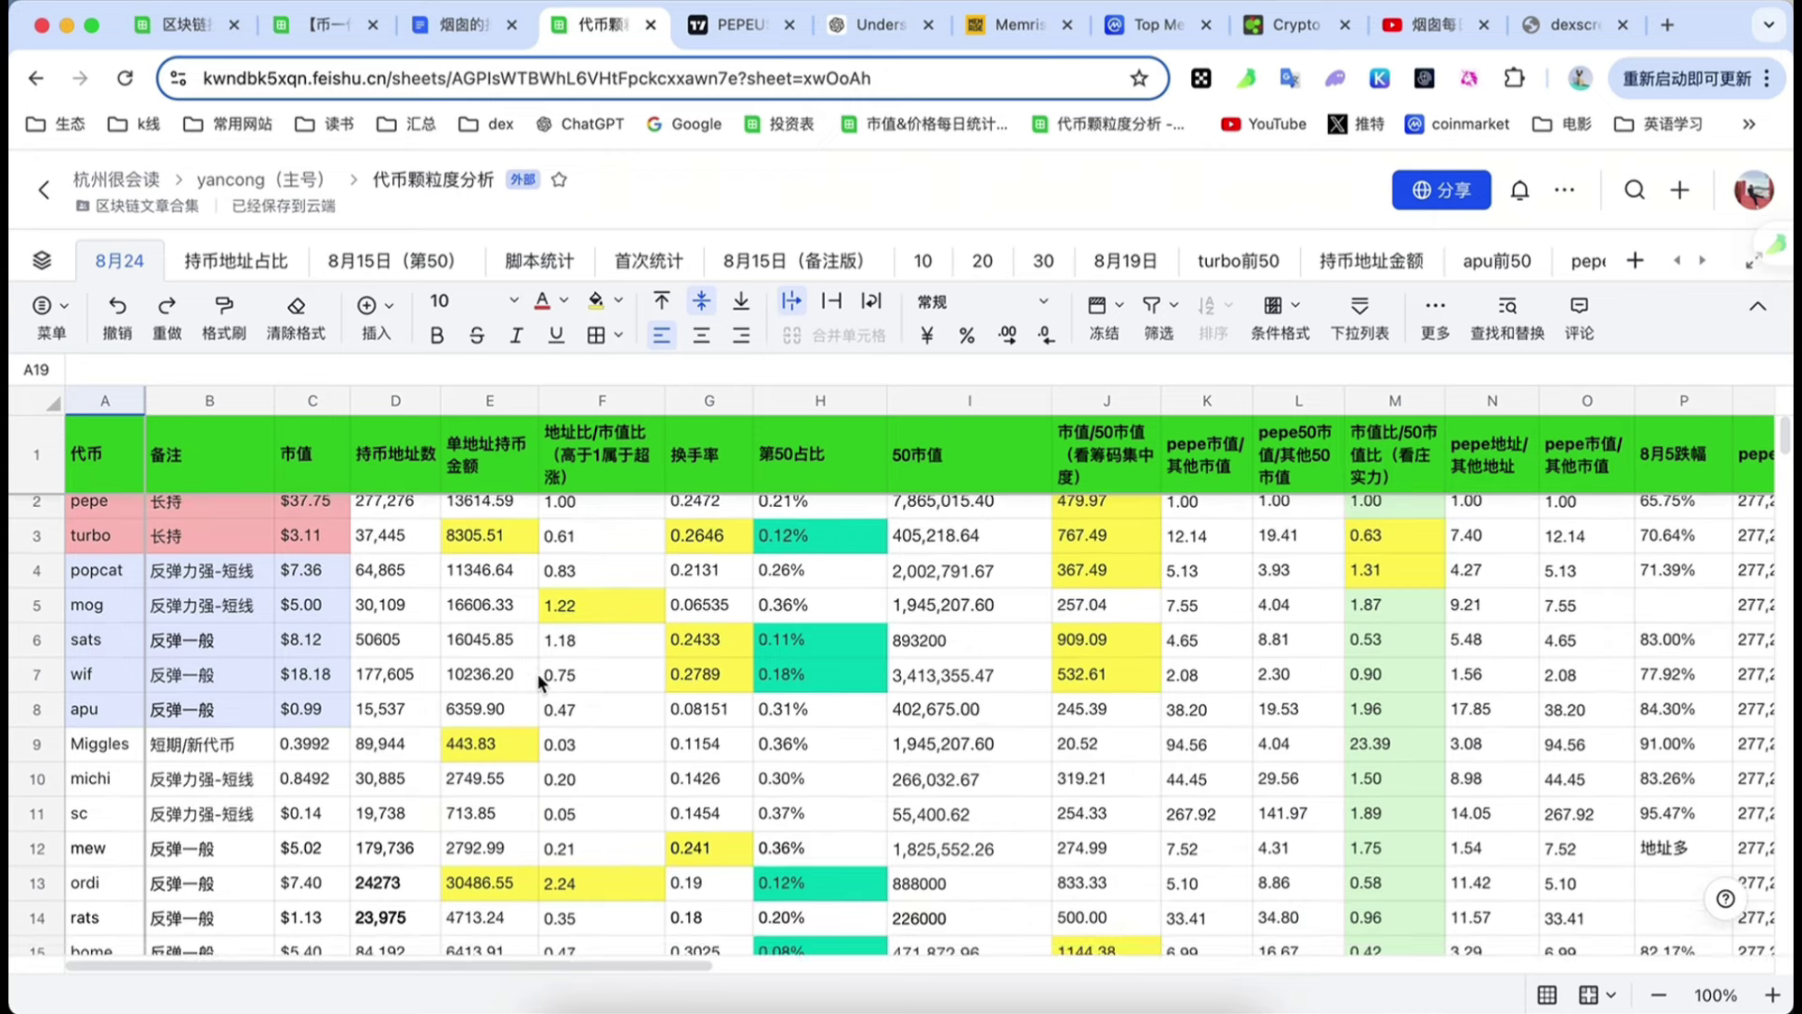
scroll(540, 683, "down", 1)
scroll(540, 682, "up", 1)
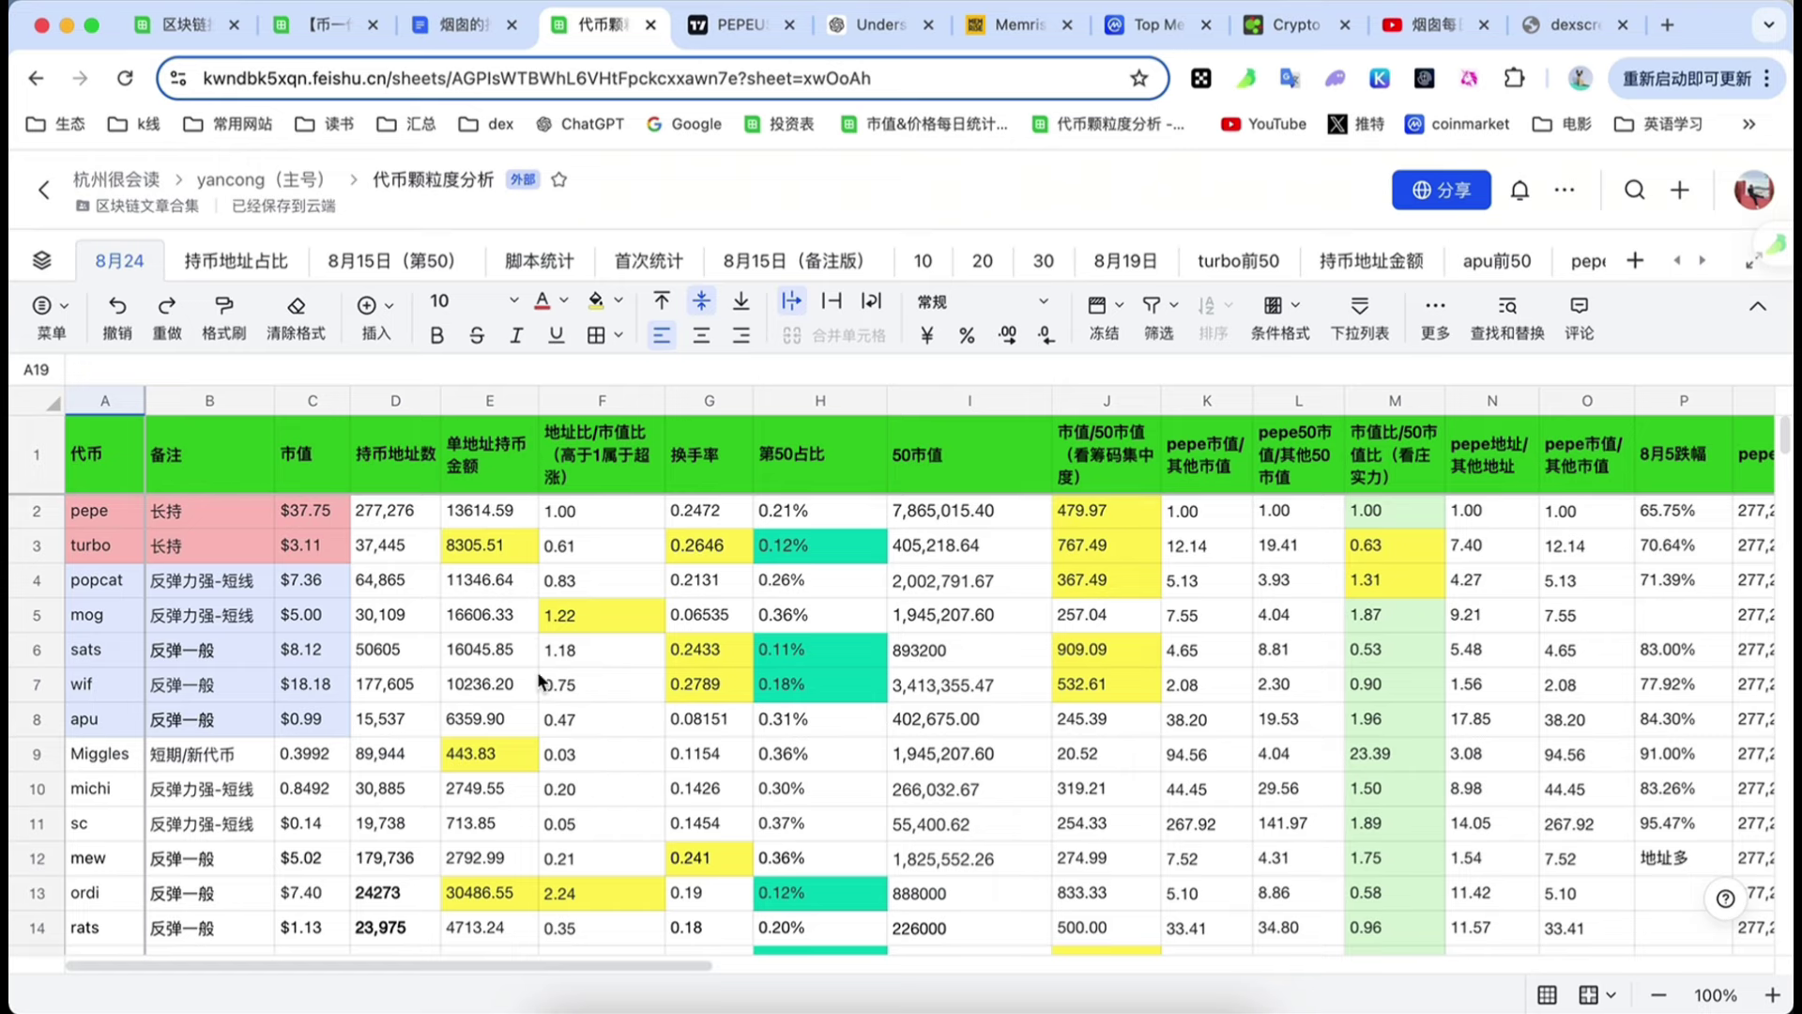
scroll(540, 682, "down", 1)
scroll(540, 682, "up", 1)
scroll(540, 683, "right", 2)
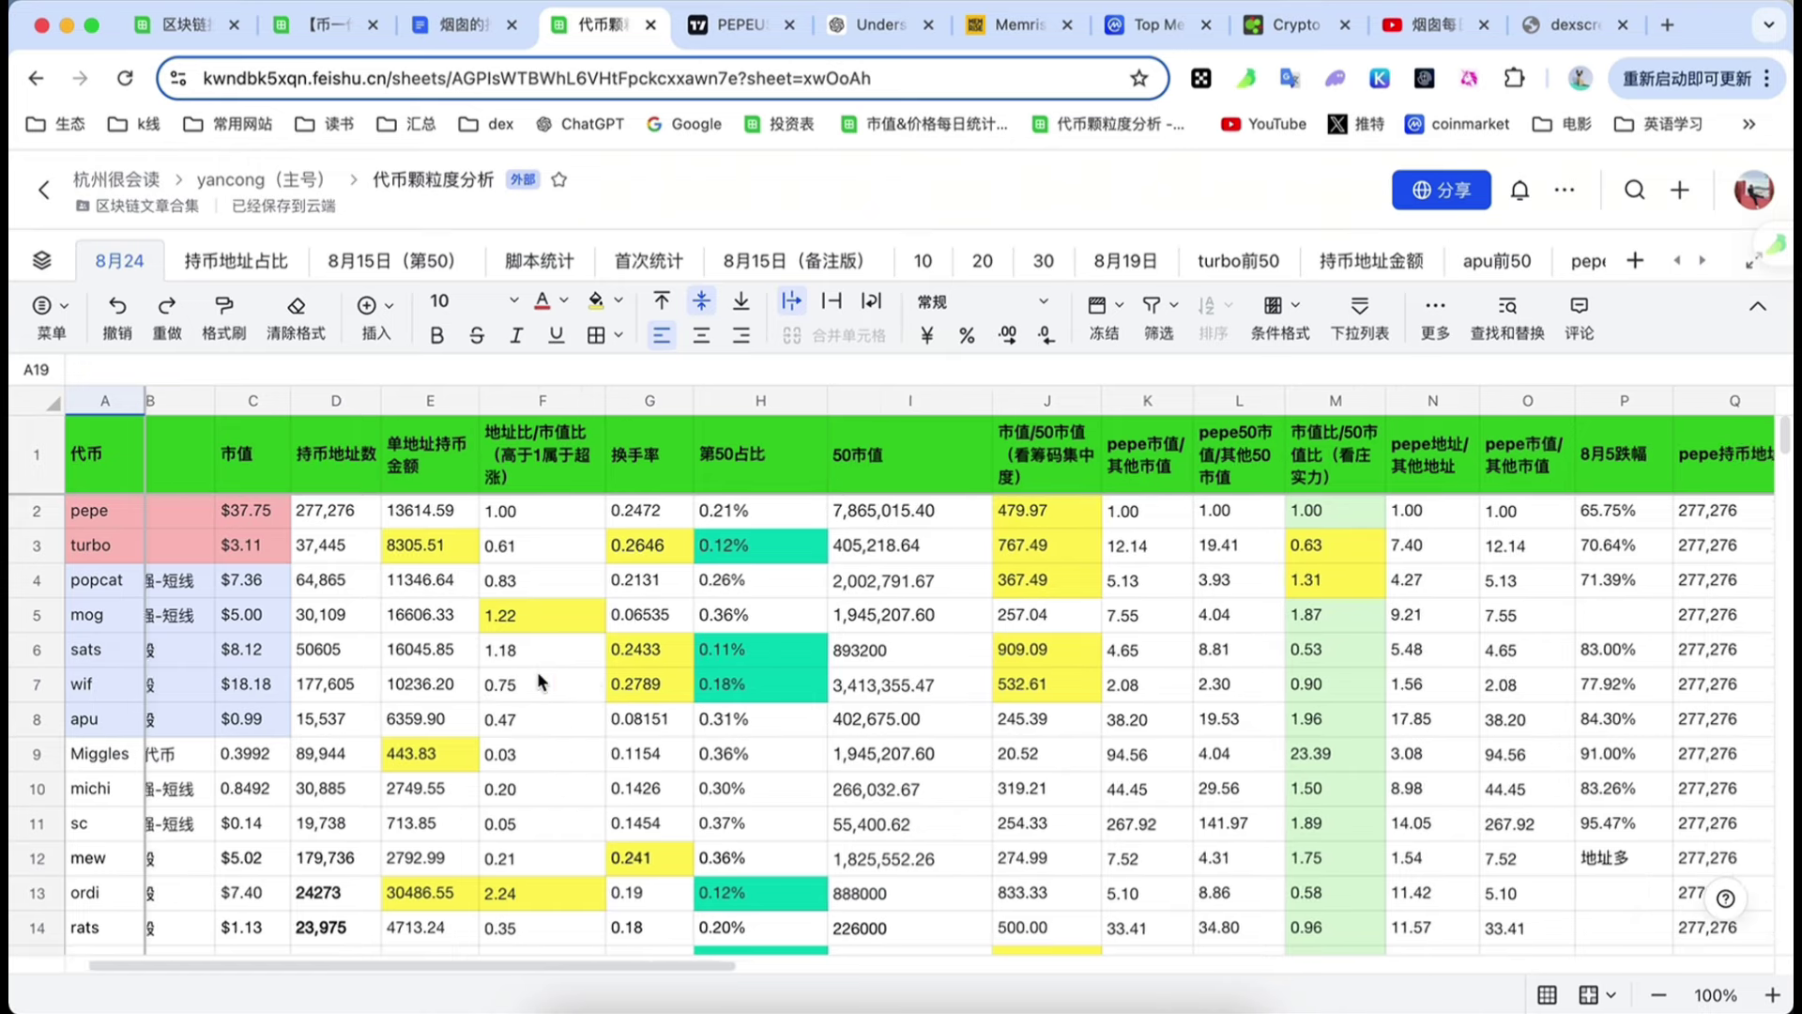
scroll(536, 674, "right", 1)
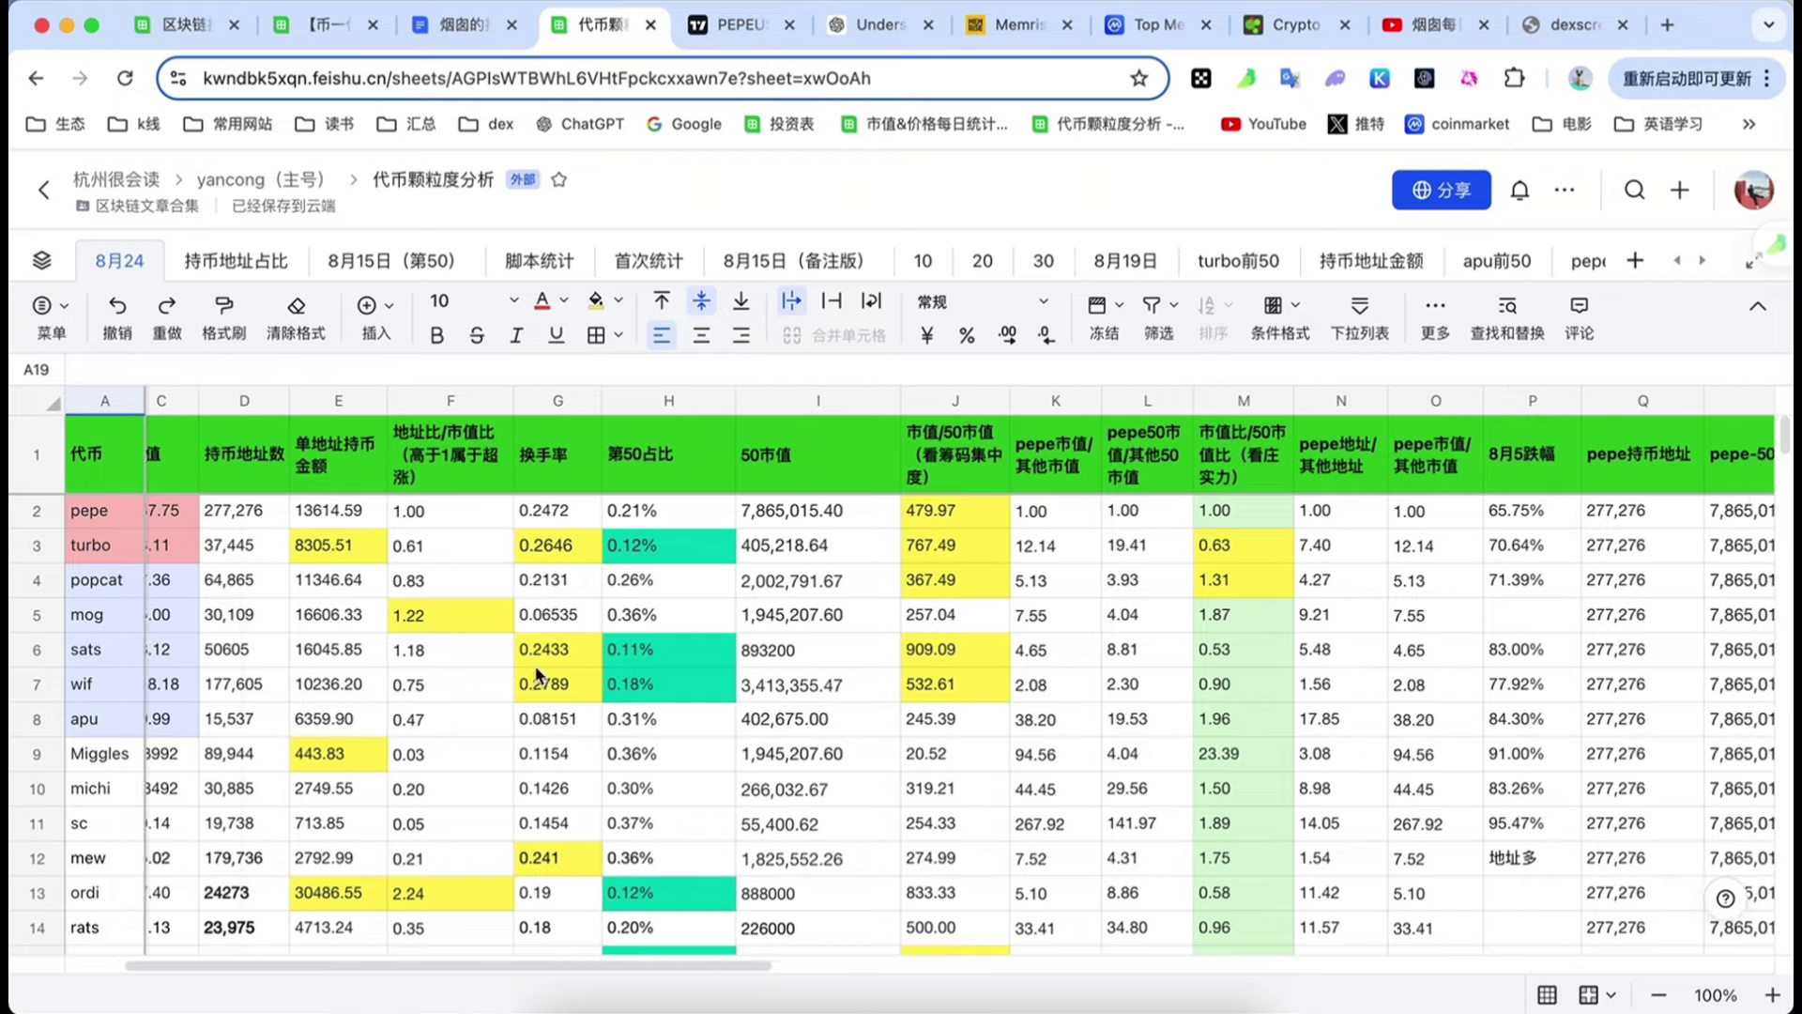
scroll(537, 674, "left", 3)
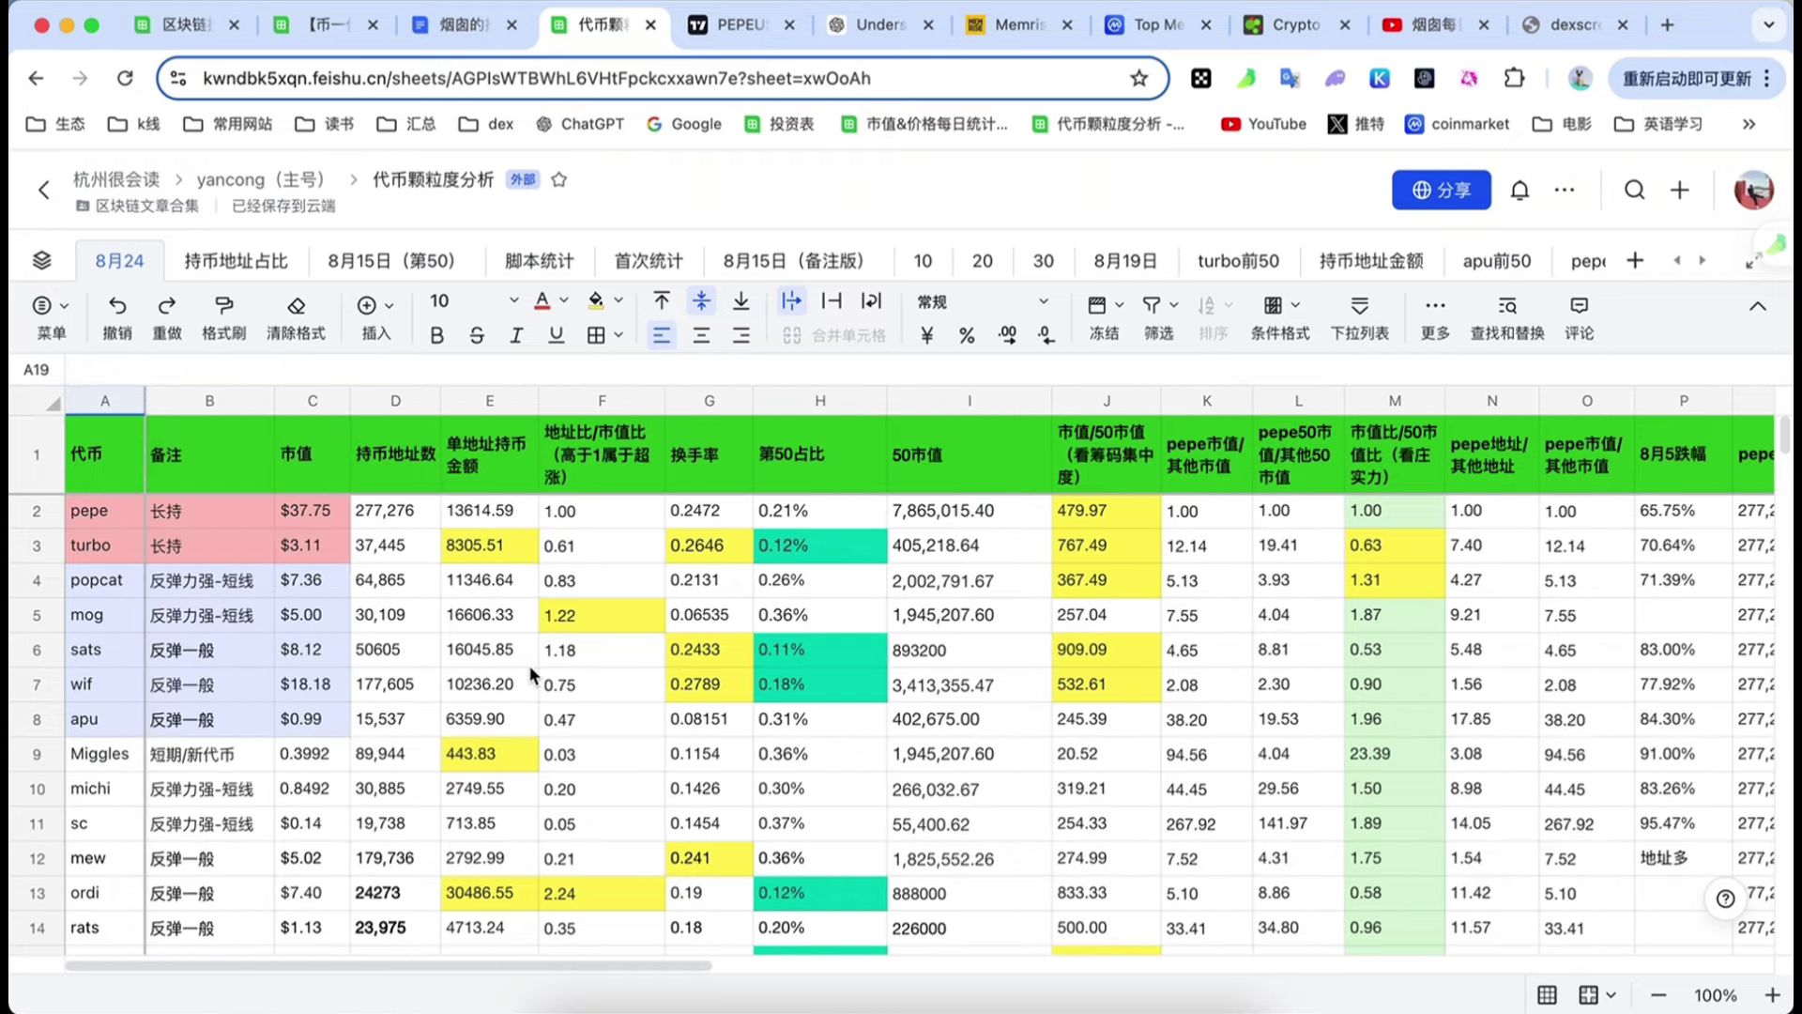
scroll(533, 673, "right", 4)
scroll(529, 672, "left", 4)
scroll(527, 666, "down", 2)
scroll(527, 666, "up", 2)
scroll(526, 666, "down", 2)
scroll(527, 667, "up", 2)
scroll(657, 685, "right", 2)
scroll(616, 635, "left", 2)
- Highlight the 第50占比 column, then pepe's row, and single out pepe's 第50占比 value
left_click(813, 402)
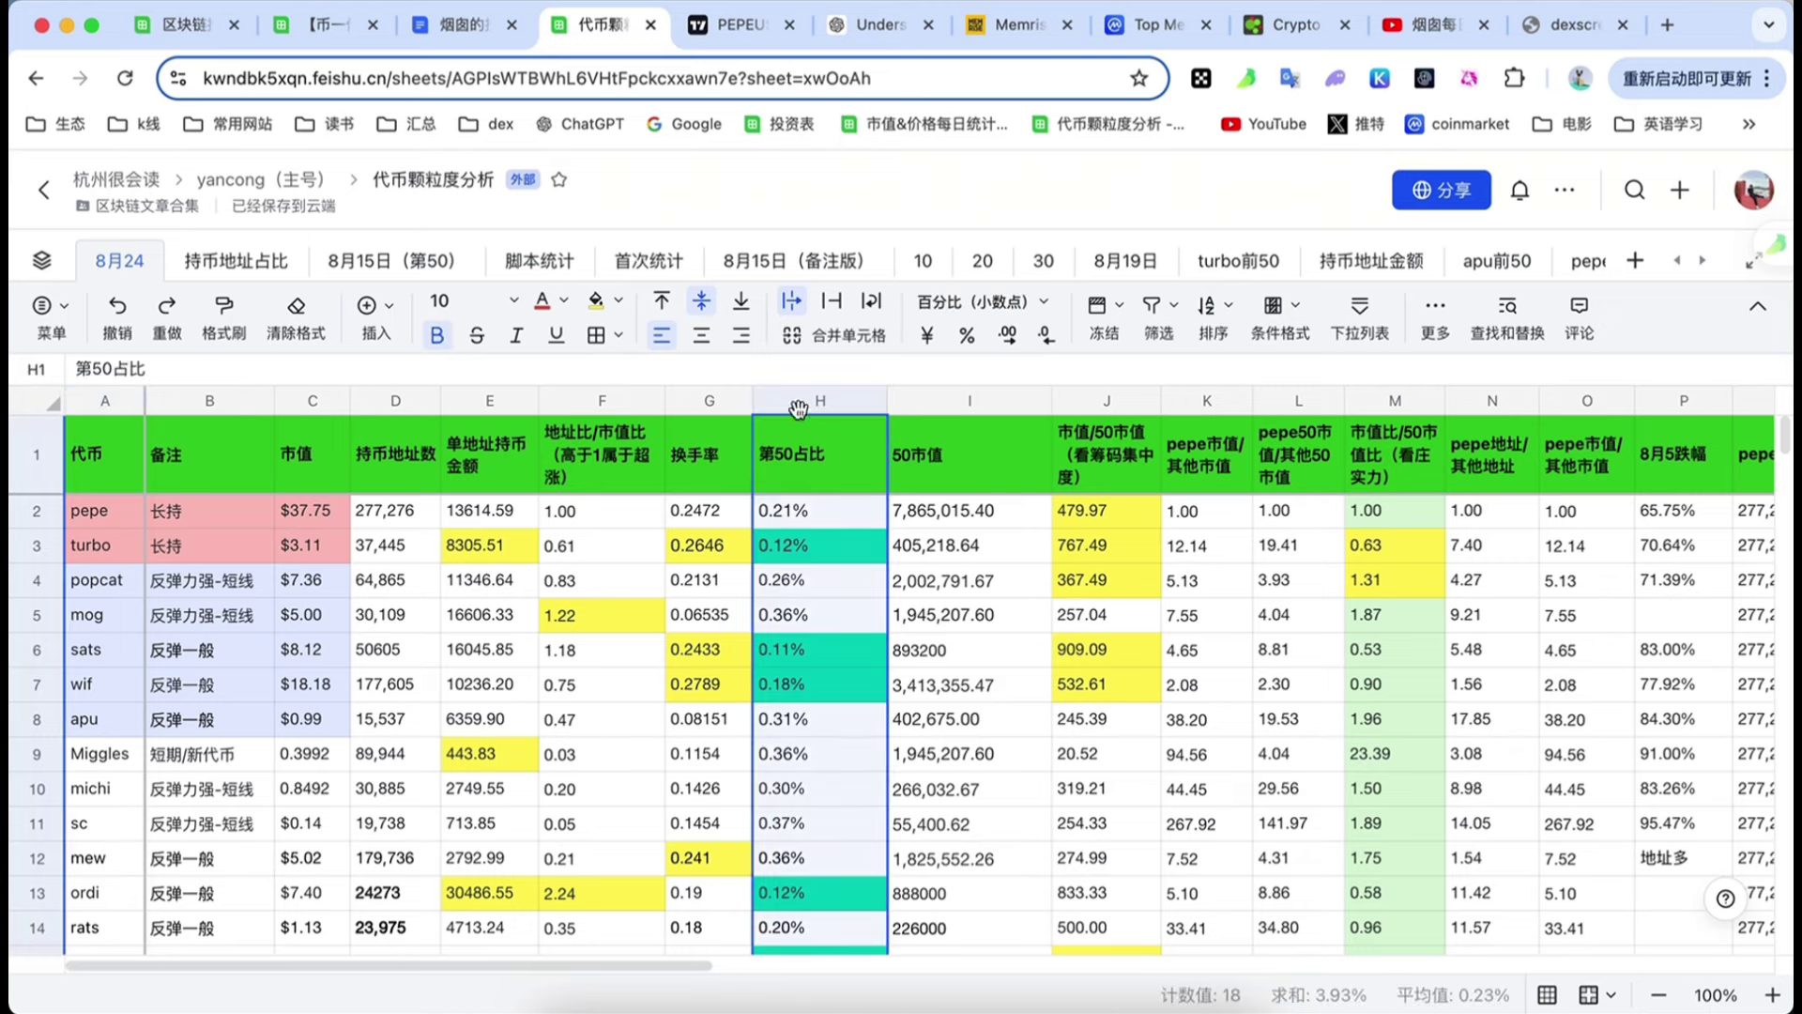
left_click(790, 513)
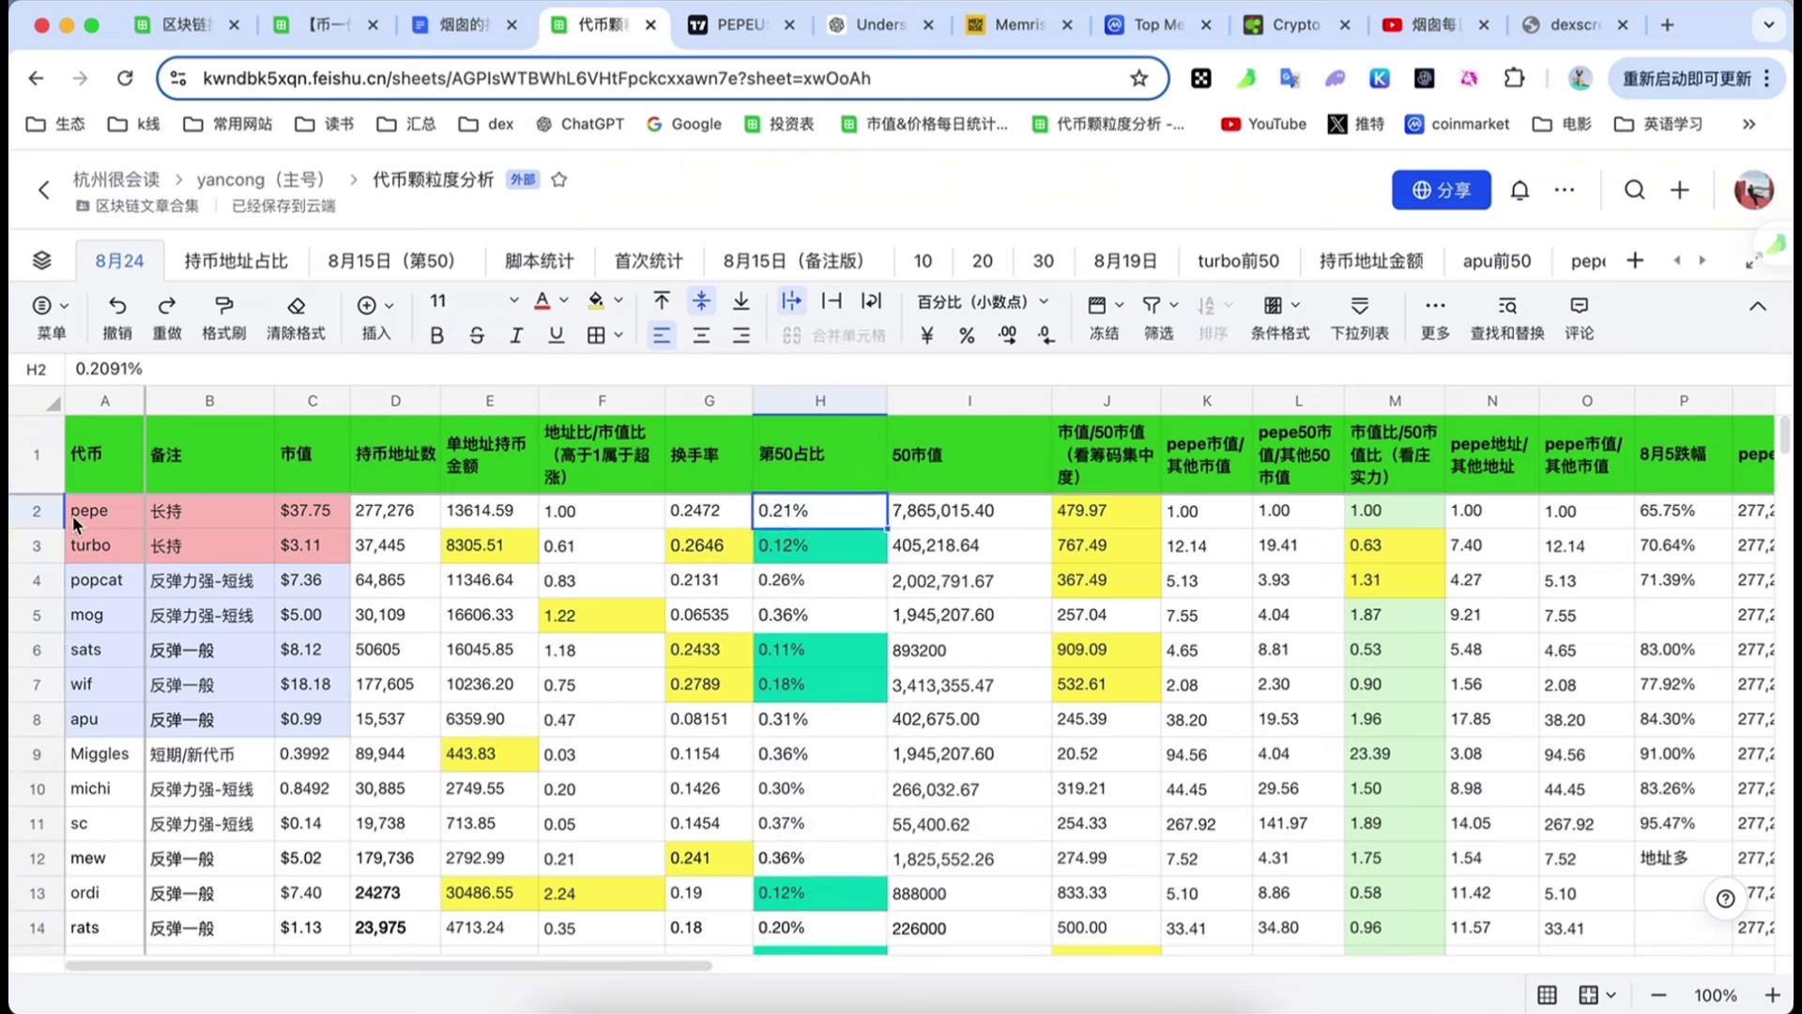
left_click(37, 510)
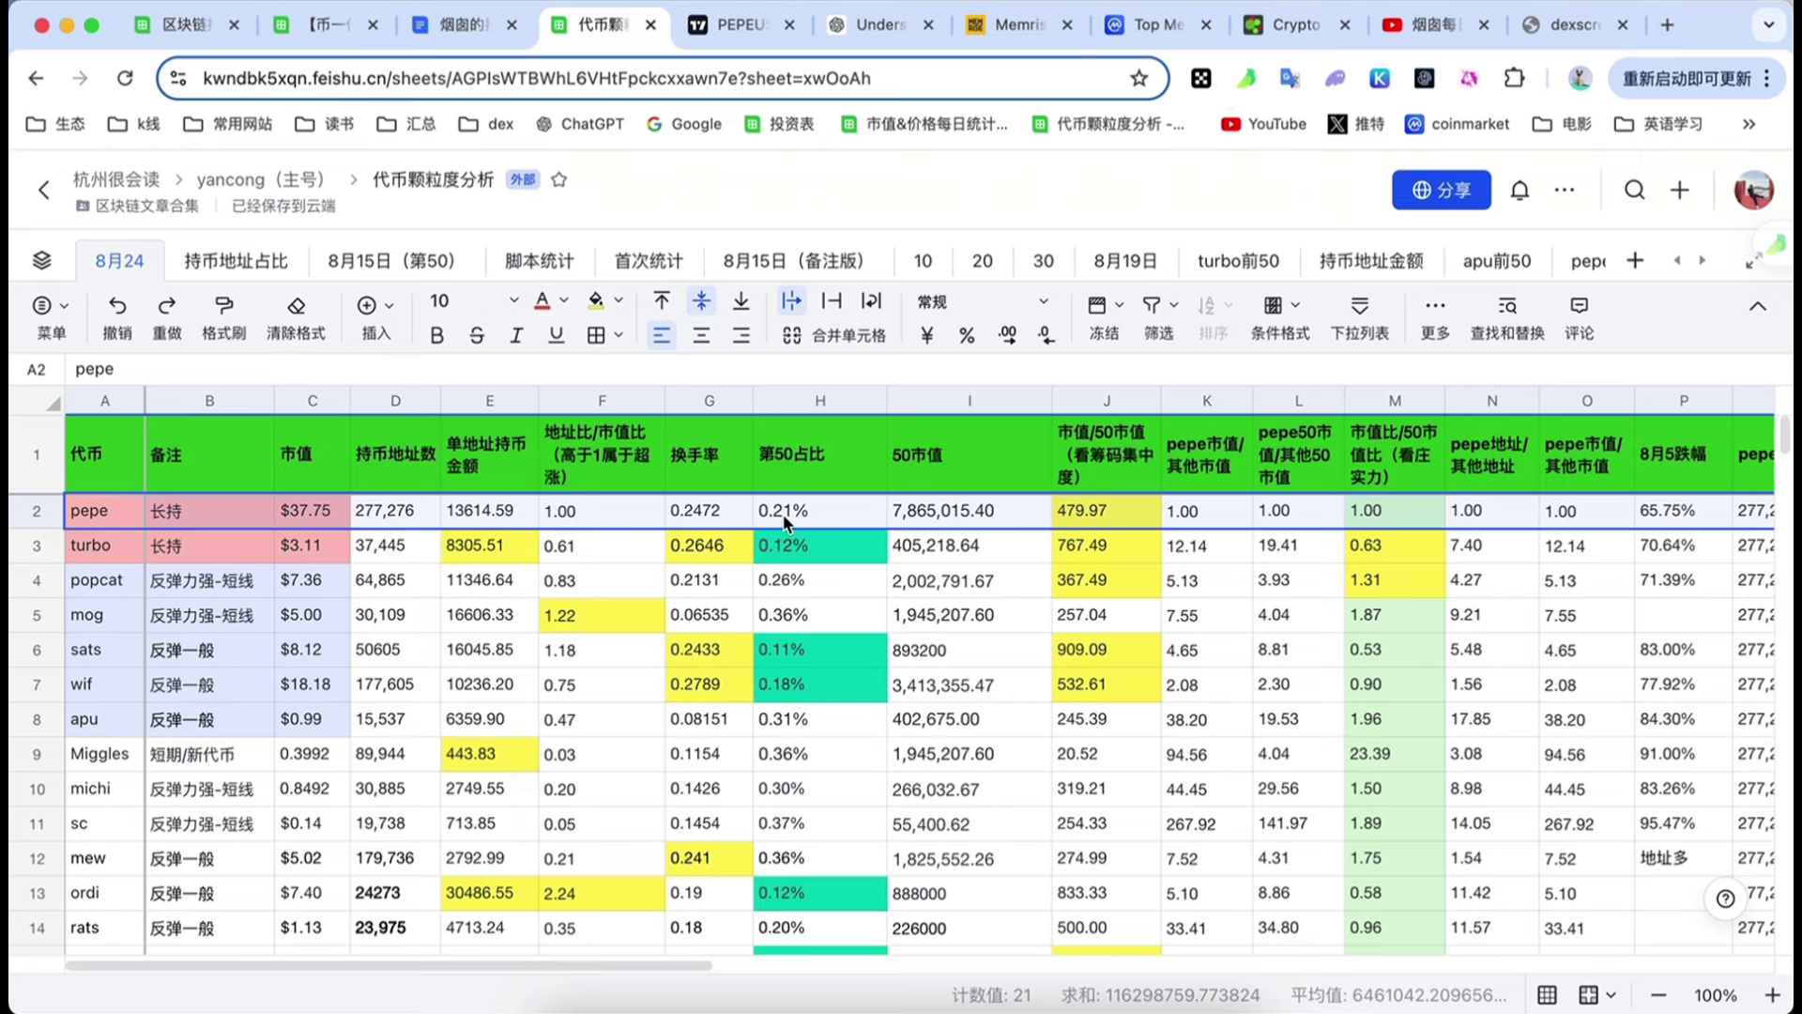
left_click(811, 520)
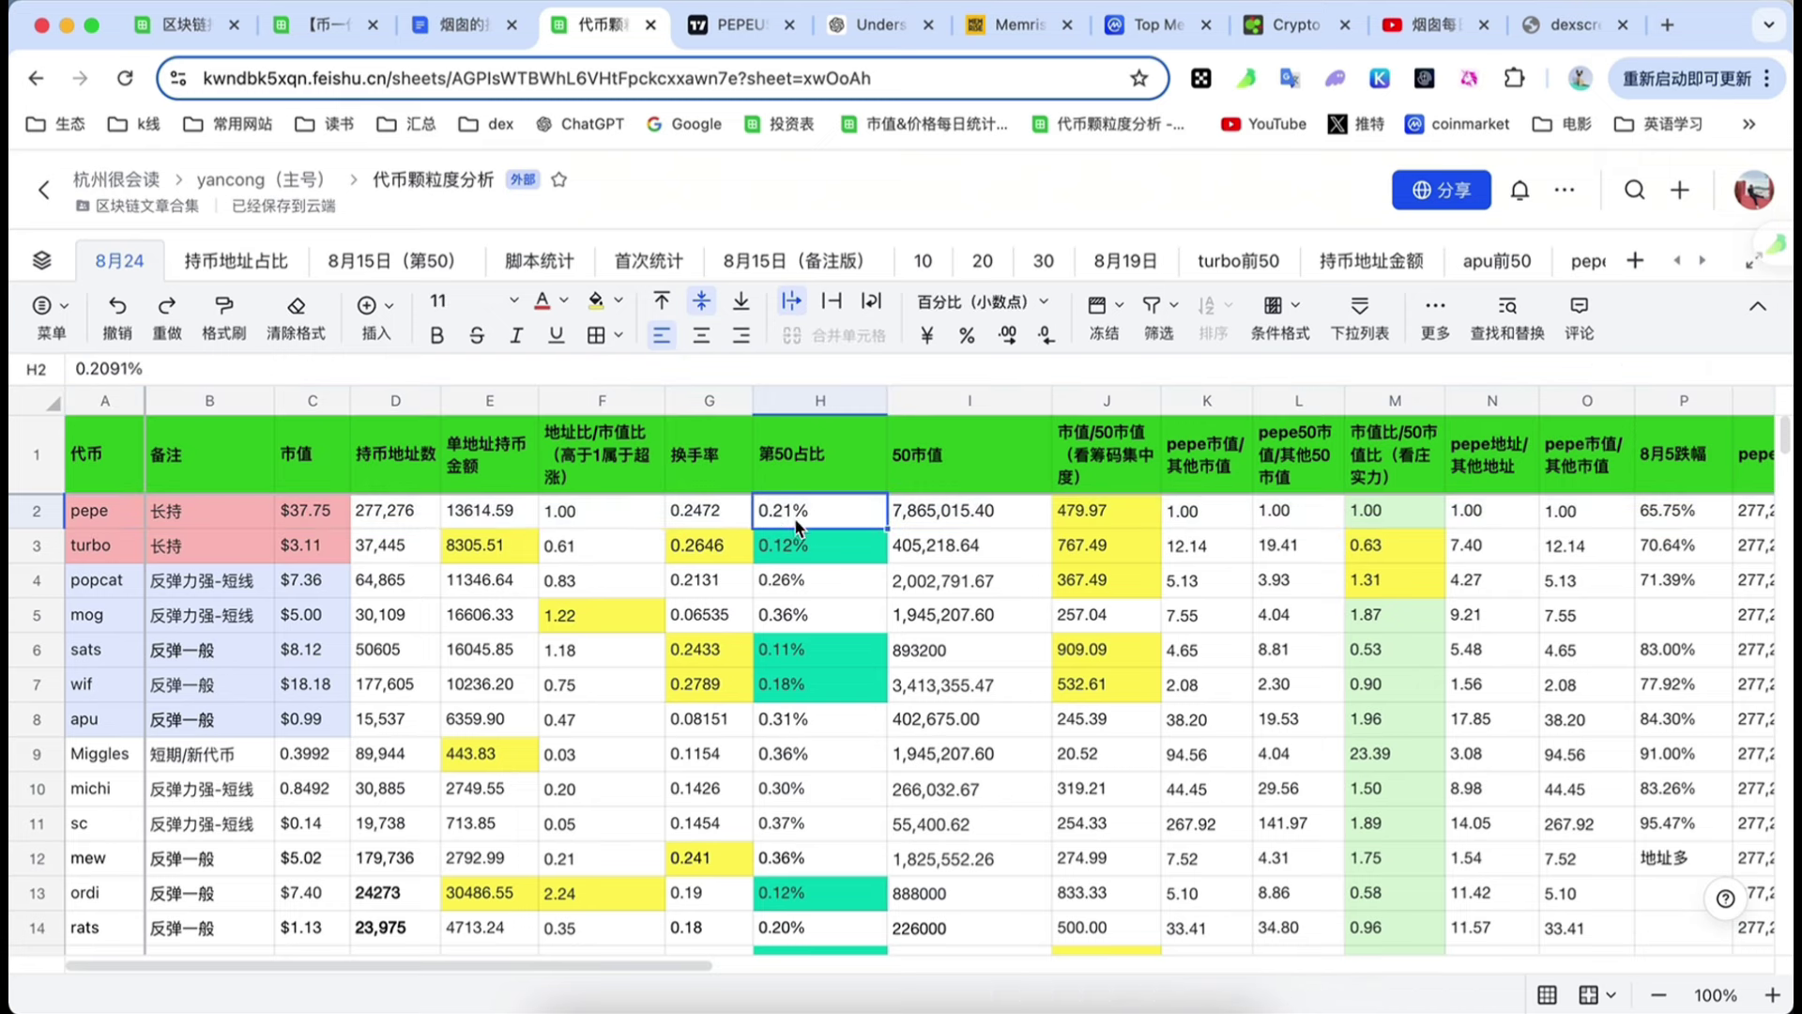
- Step through the 第50占比 values one token at a time from pepe down to sats
key("Down")
key("Down")
key("Down")
key("Down")
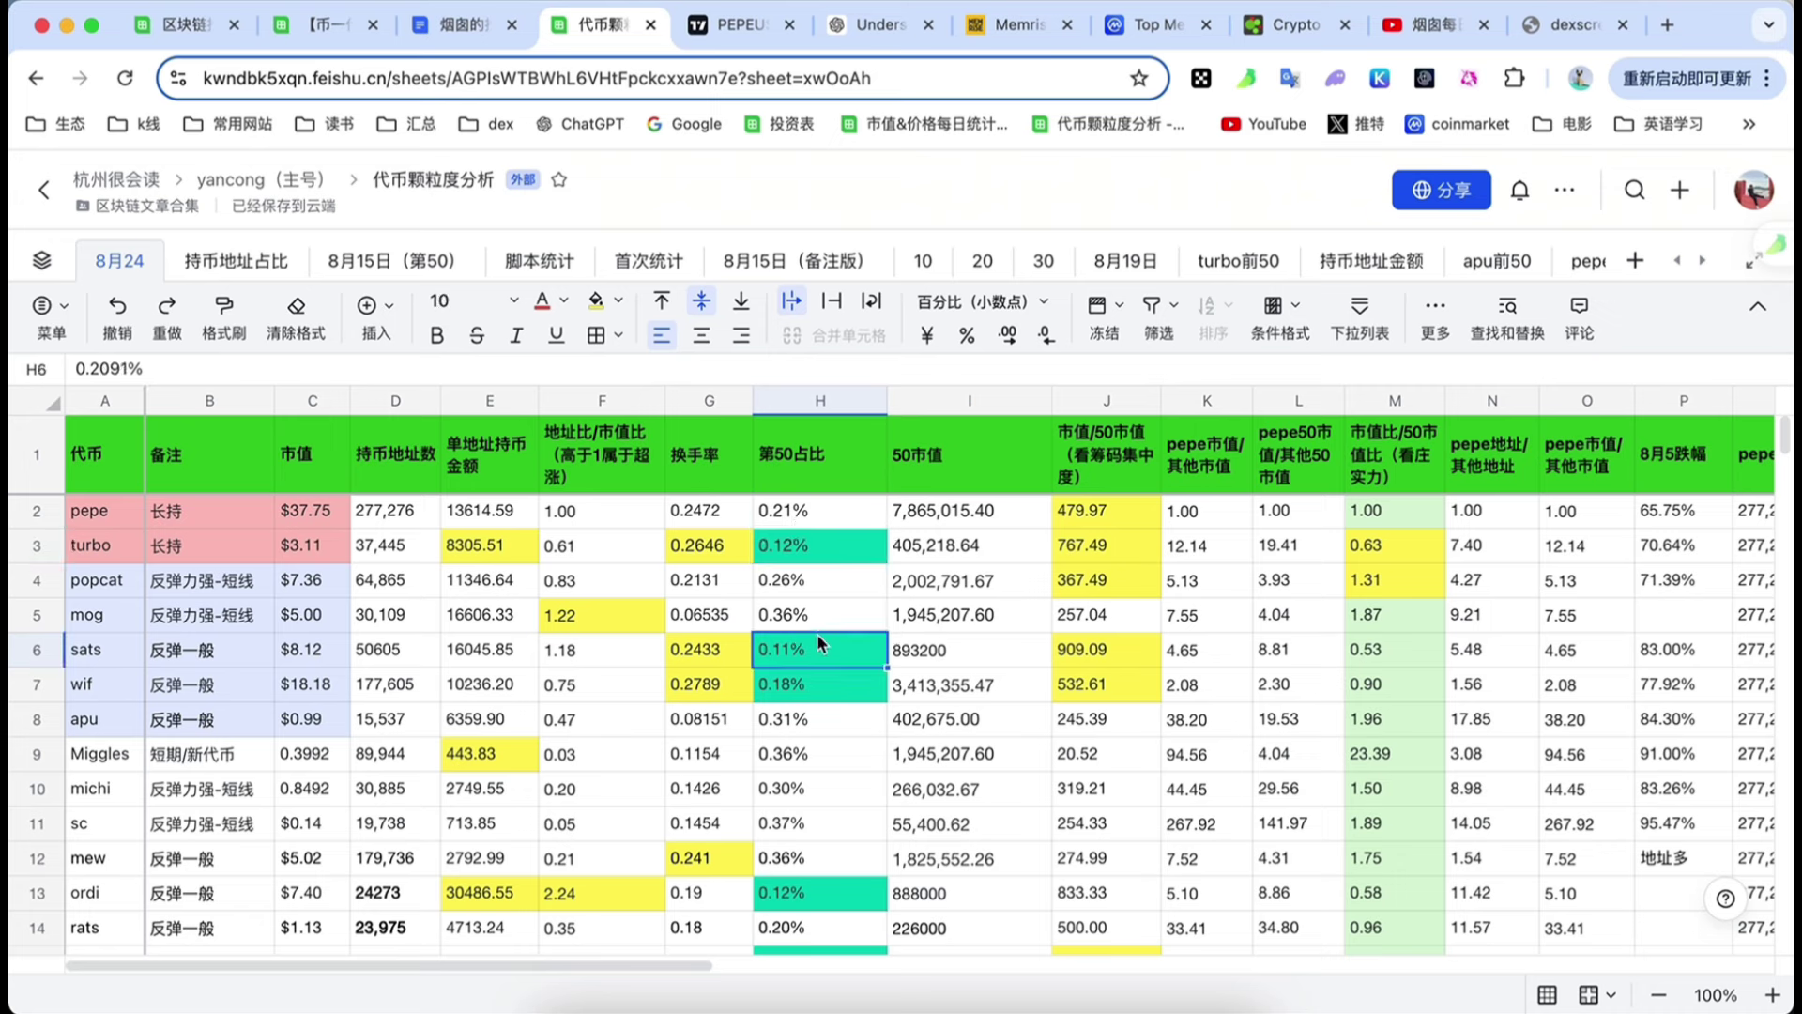
- Relate pepe's 第50占比 to its 50市值, and check turbo's 50市值 against it
left_click(790, 521)
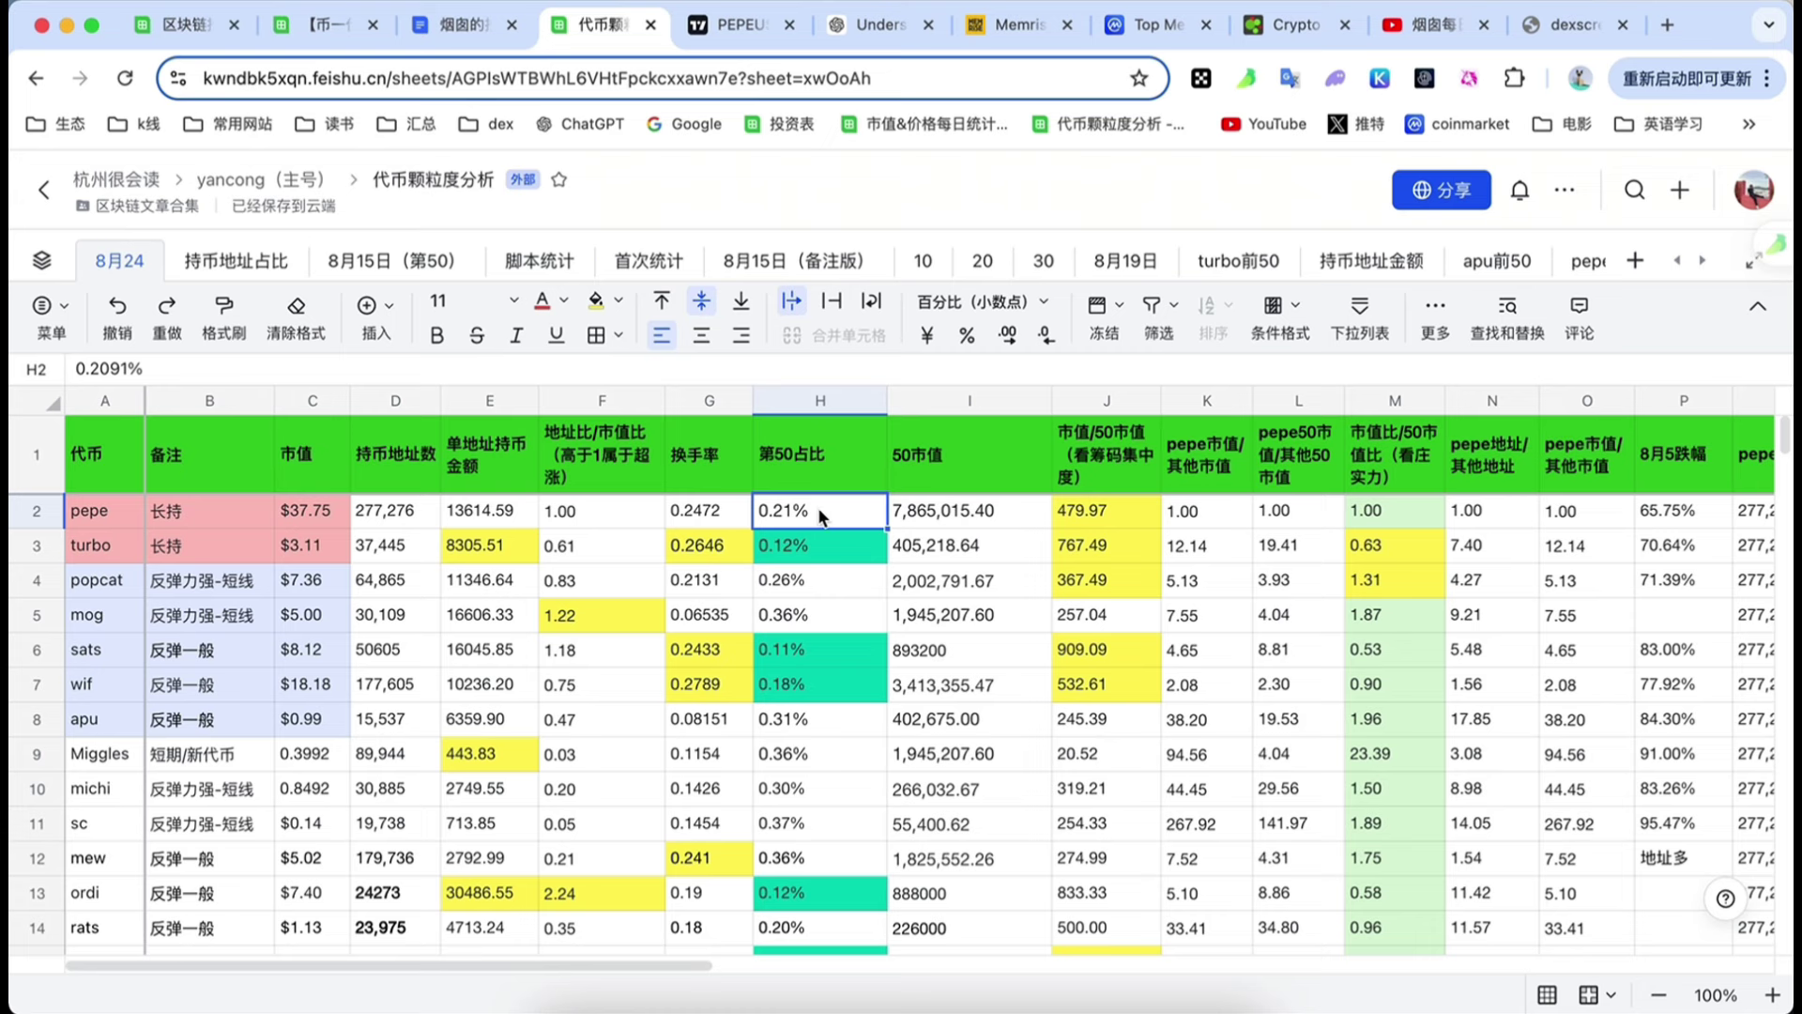
left_click(918, 510)
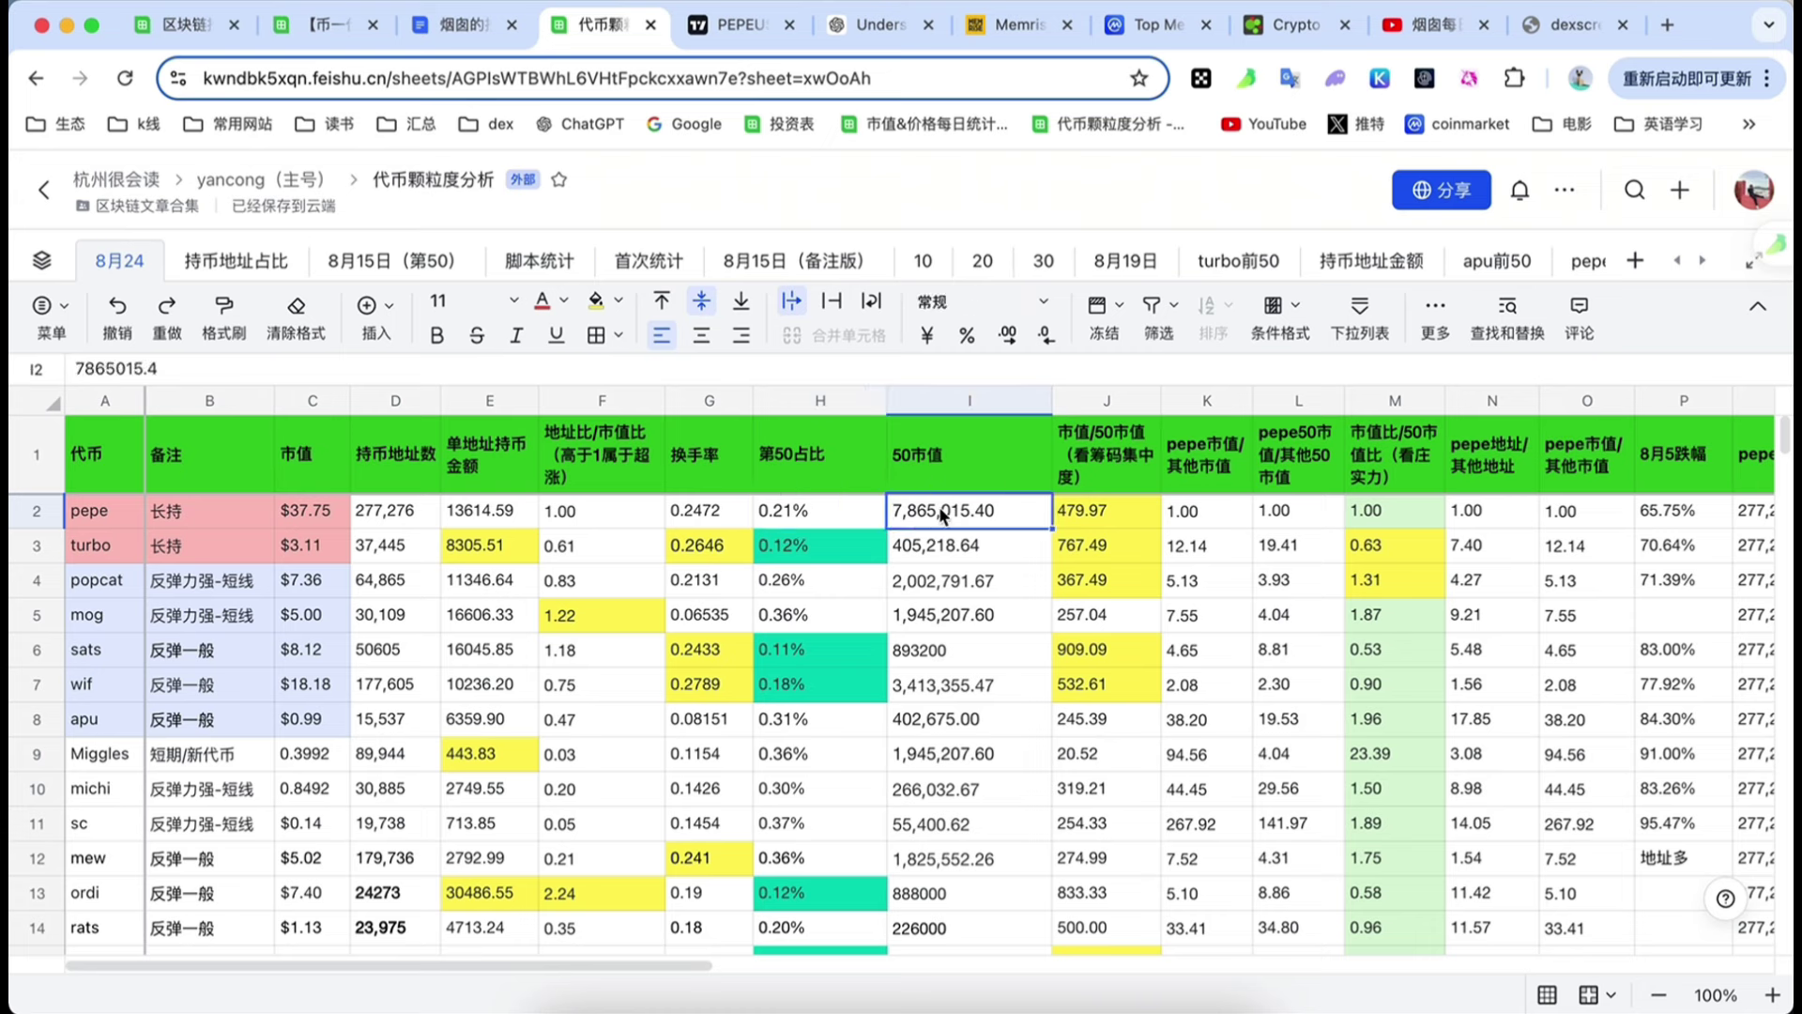
left_click(941, 550)
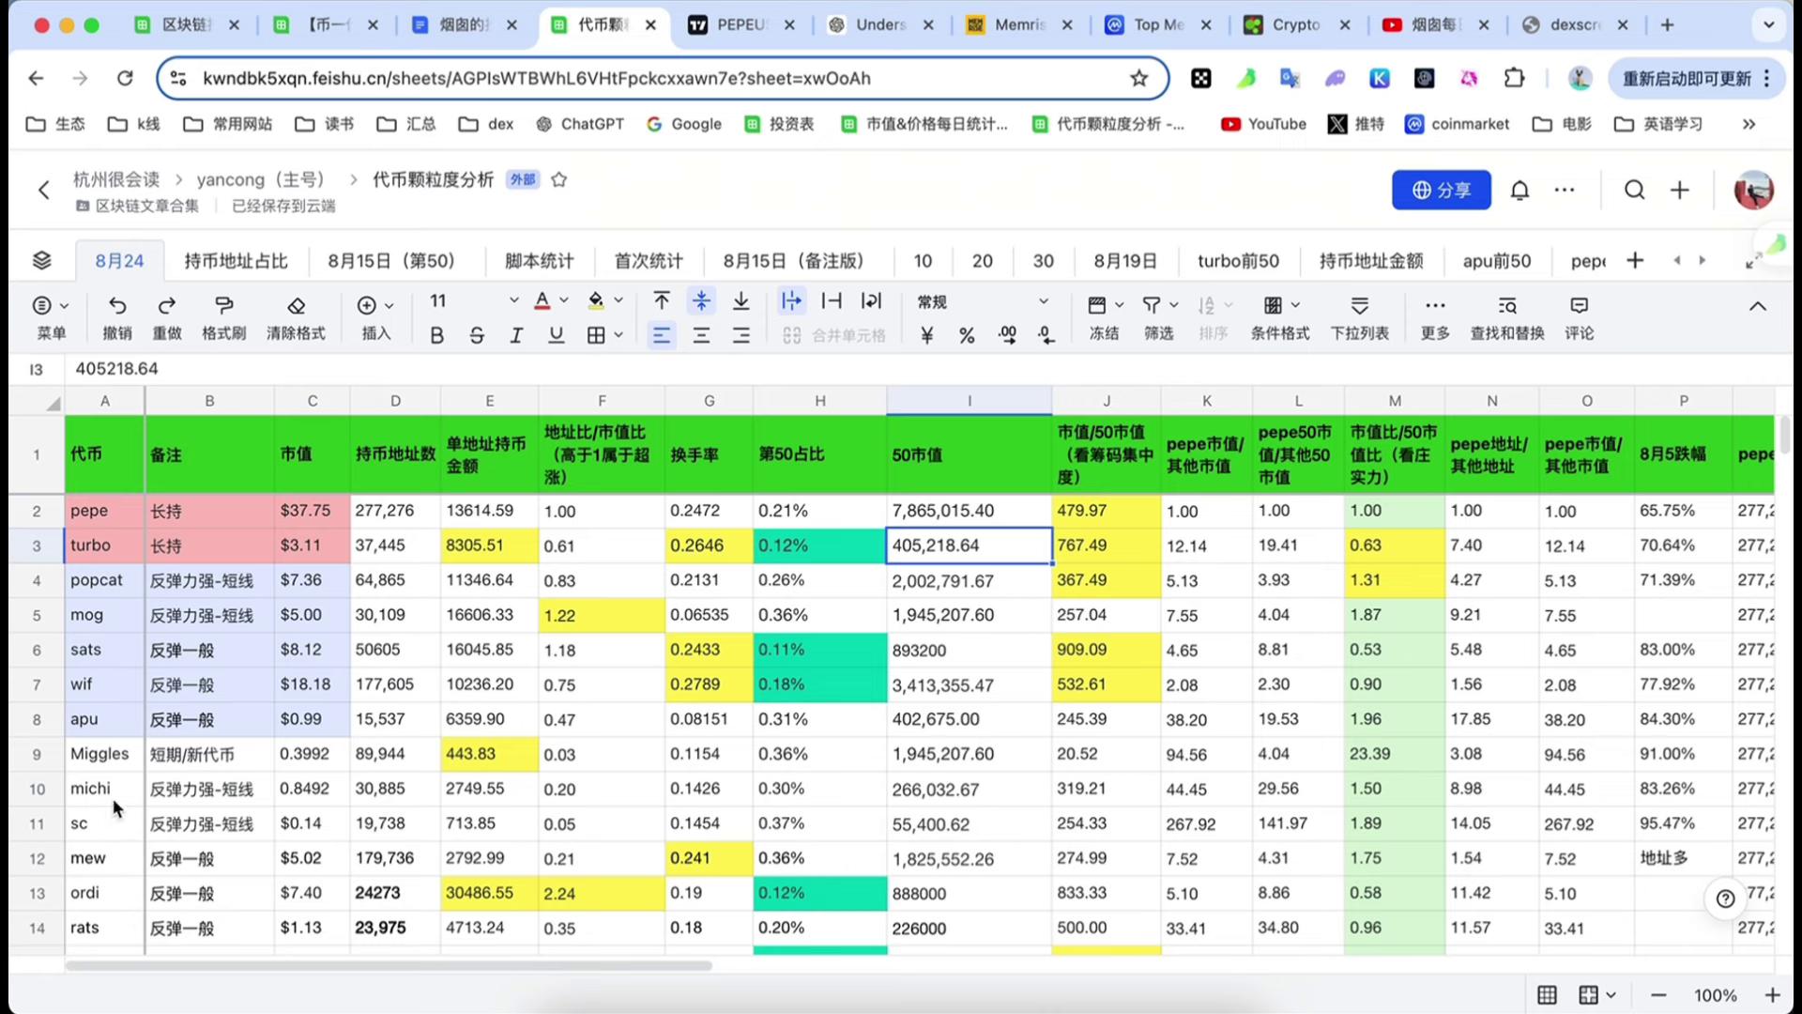
- Highlight apu's row and compare its 市值 with turbo's
left_click(38, 719)
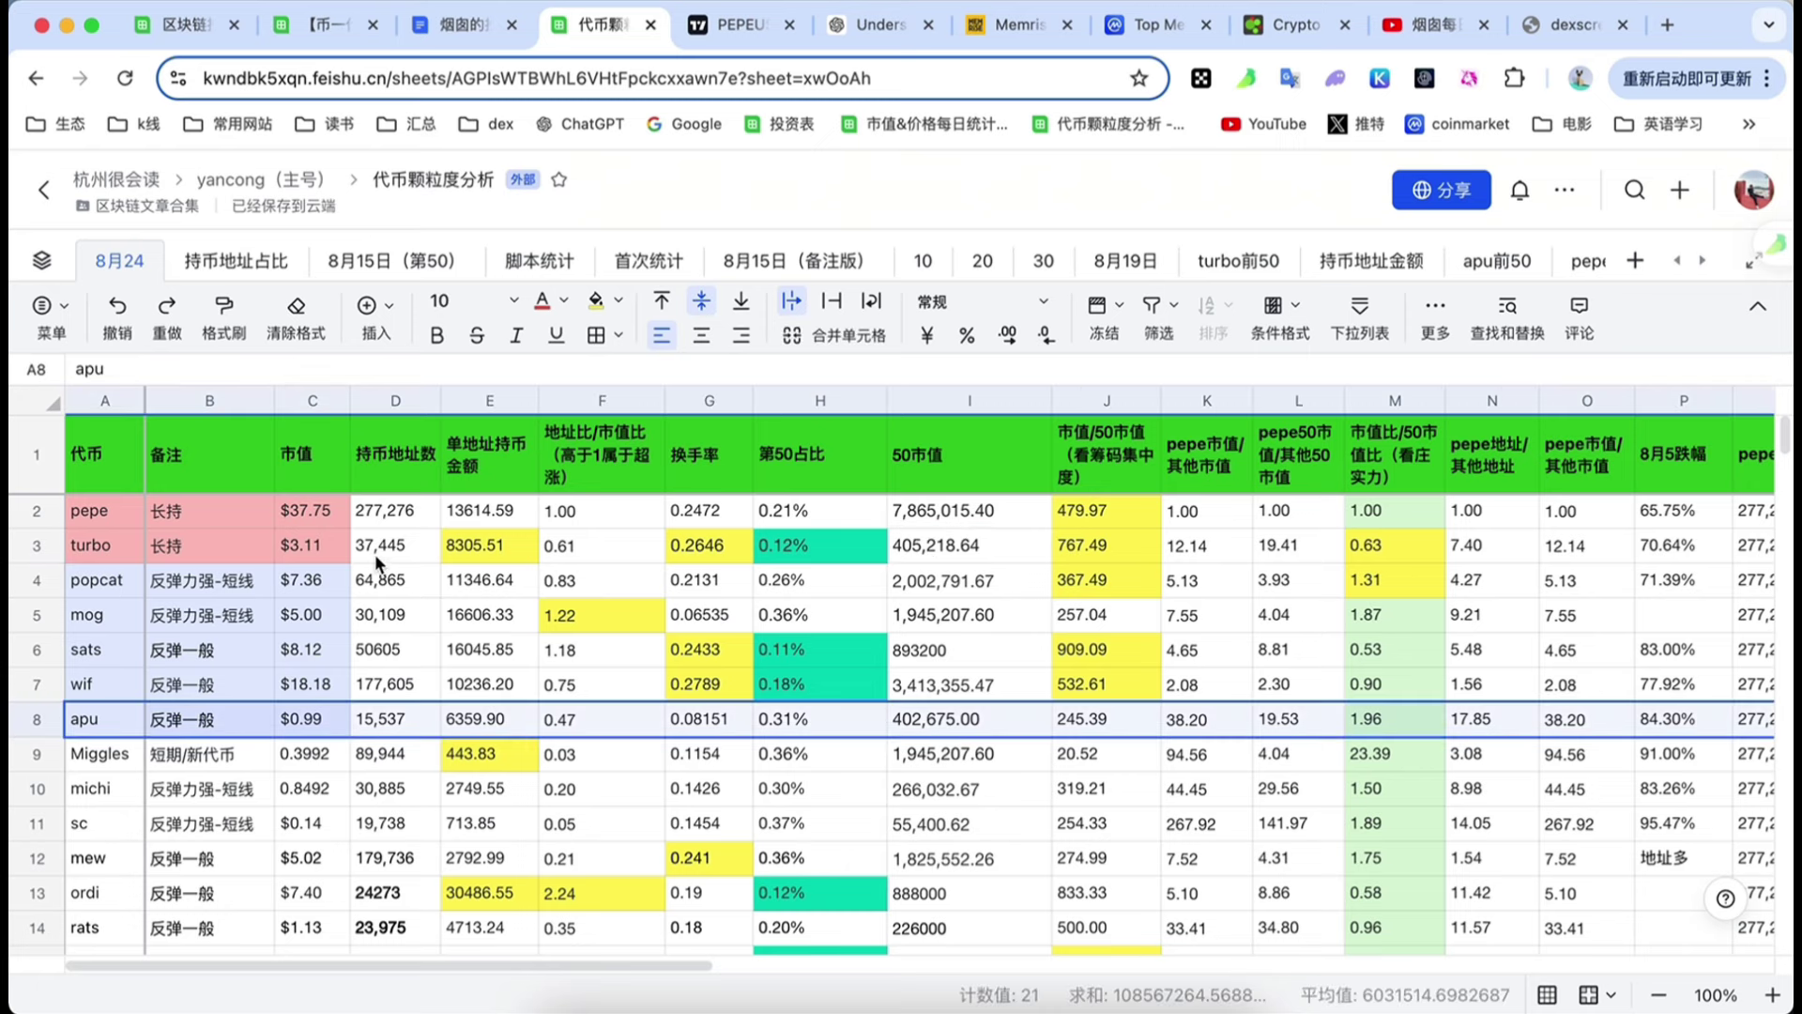
left_click(301, 555)
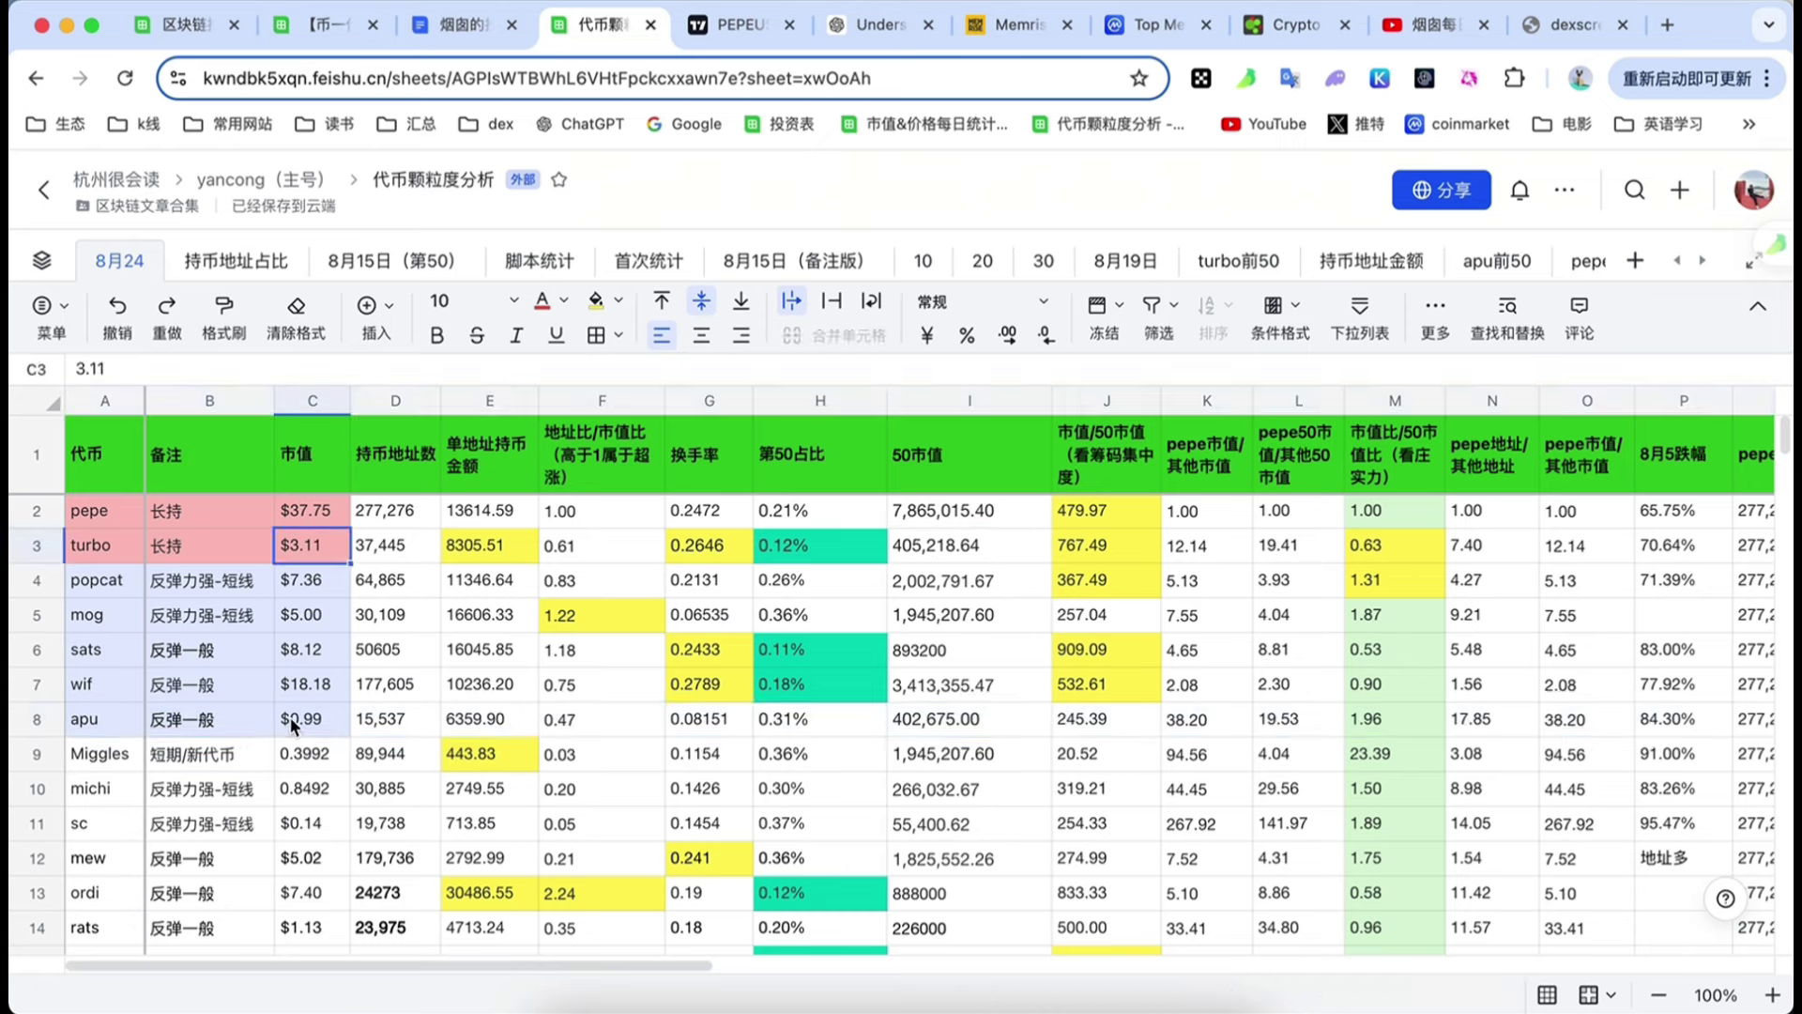
left_click(294, 725)
- Highlight apu's row again and compare its 50市值 with turbo's, alternating between the two cells
left_click(38, 580)
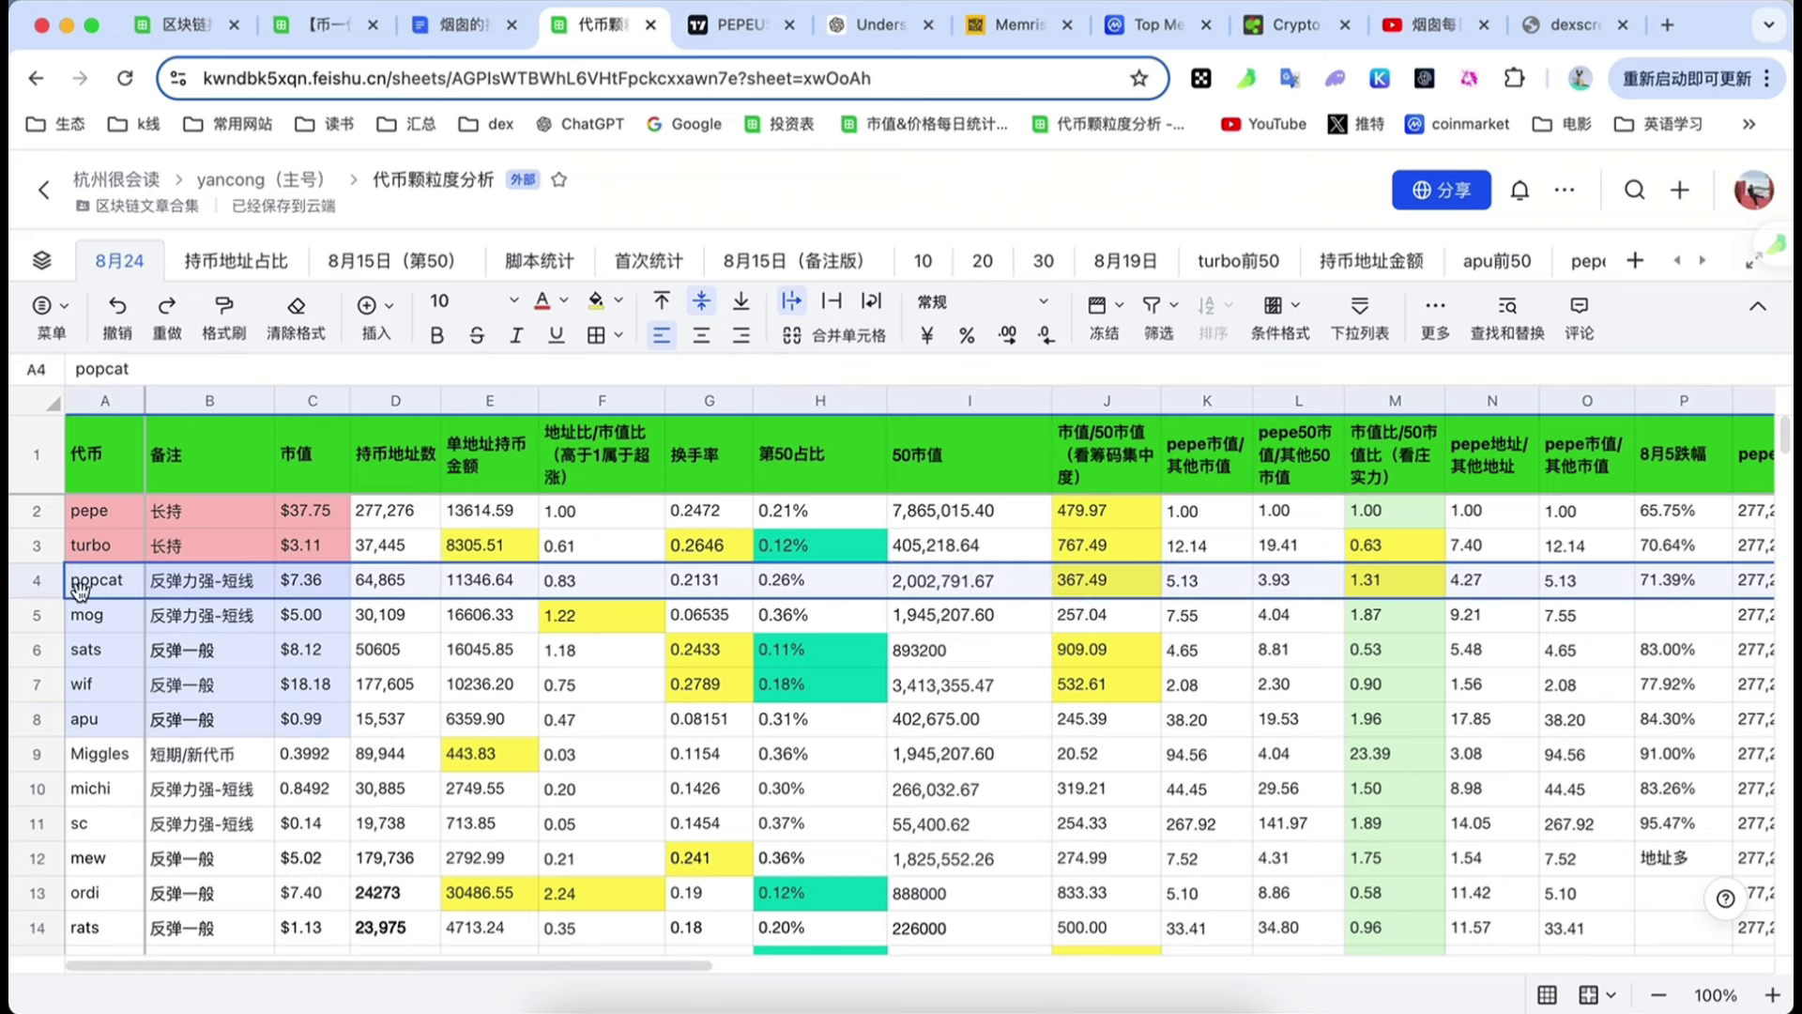
left_click(38, 719)
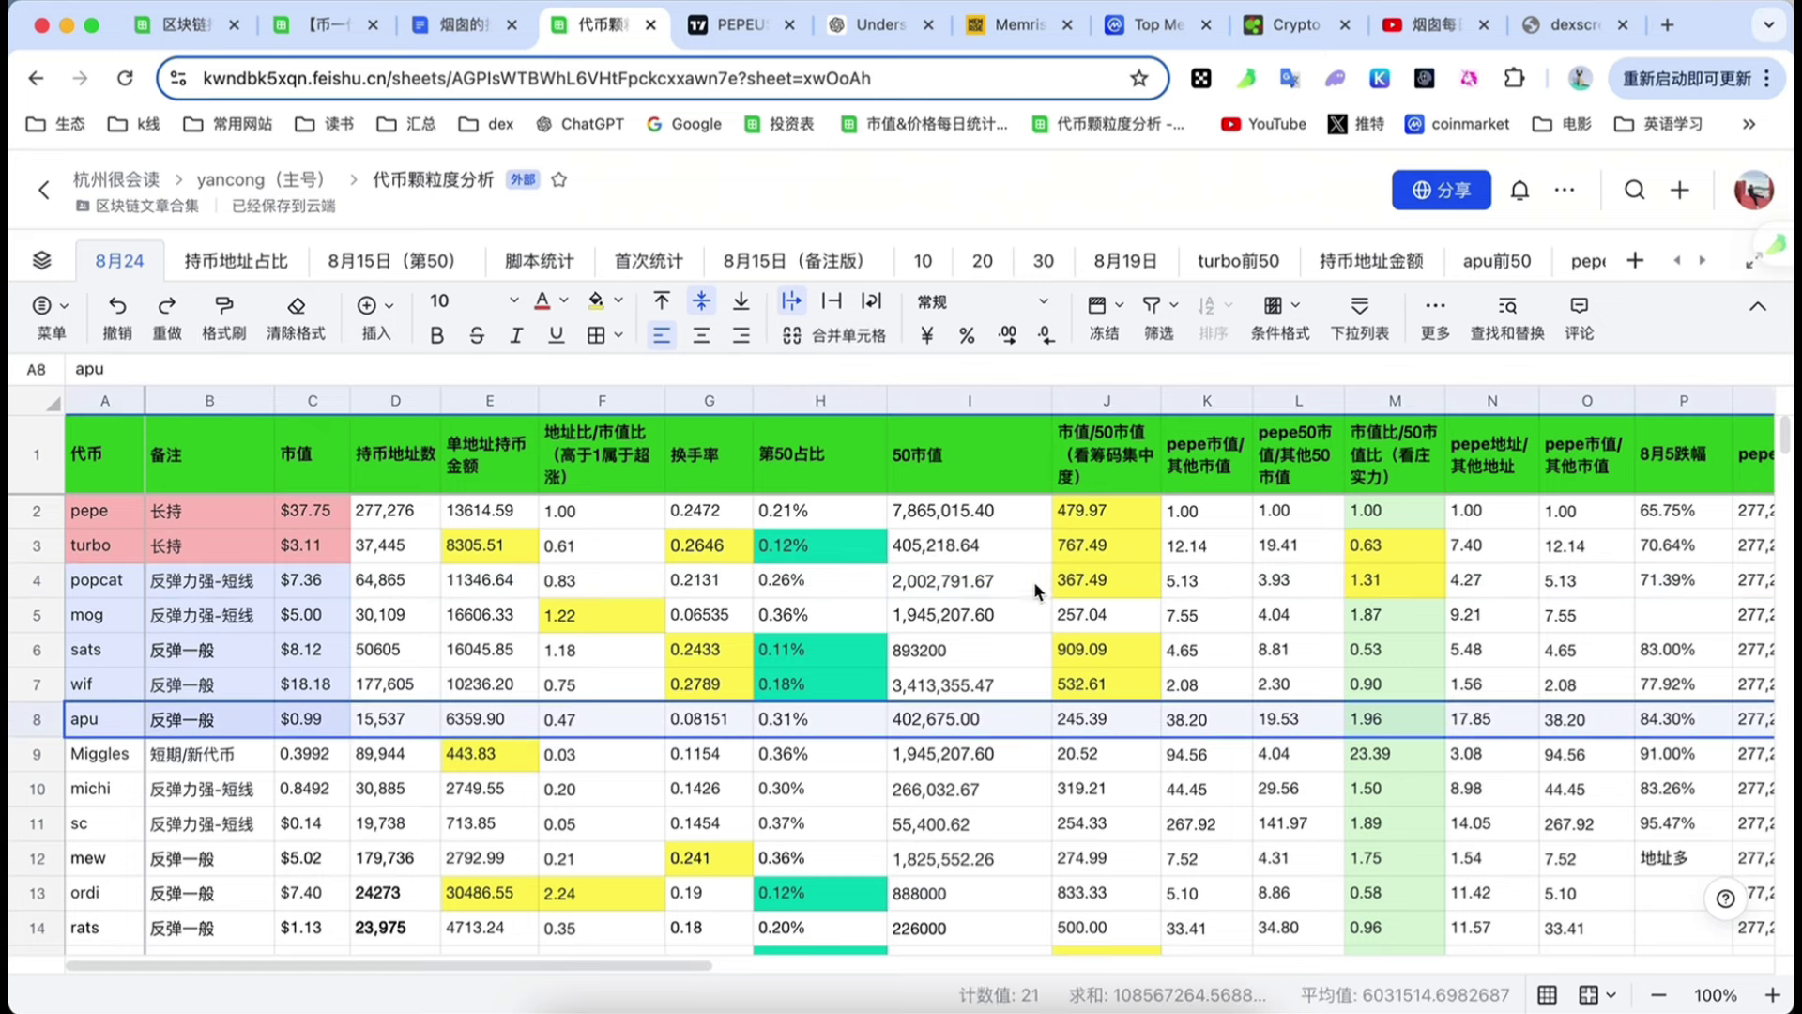
left_click(934, 721)
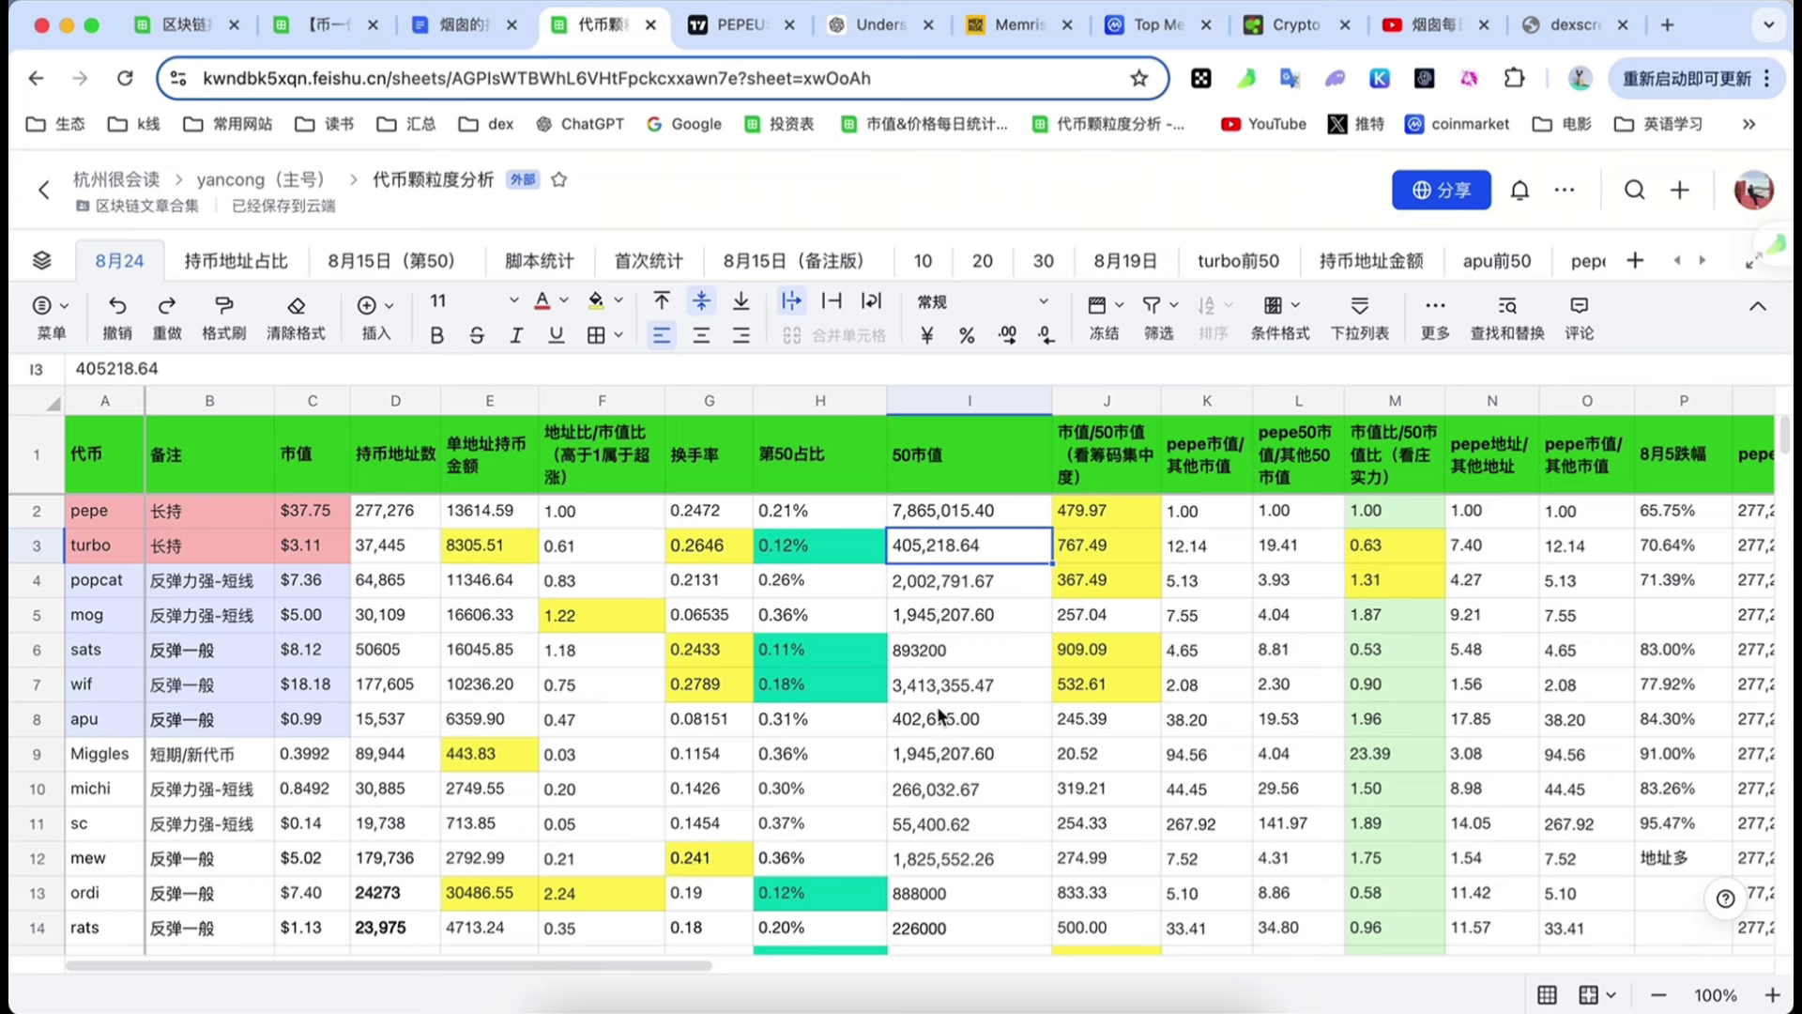
left_click(930, 561)
left_click(933, 721)
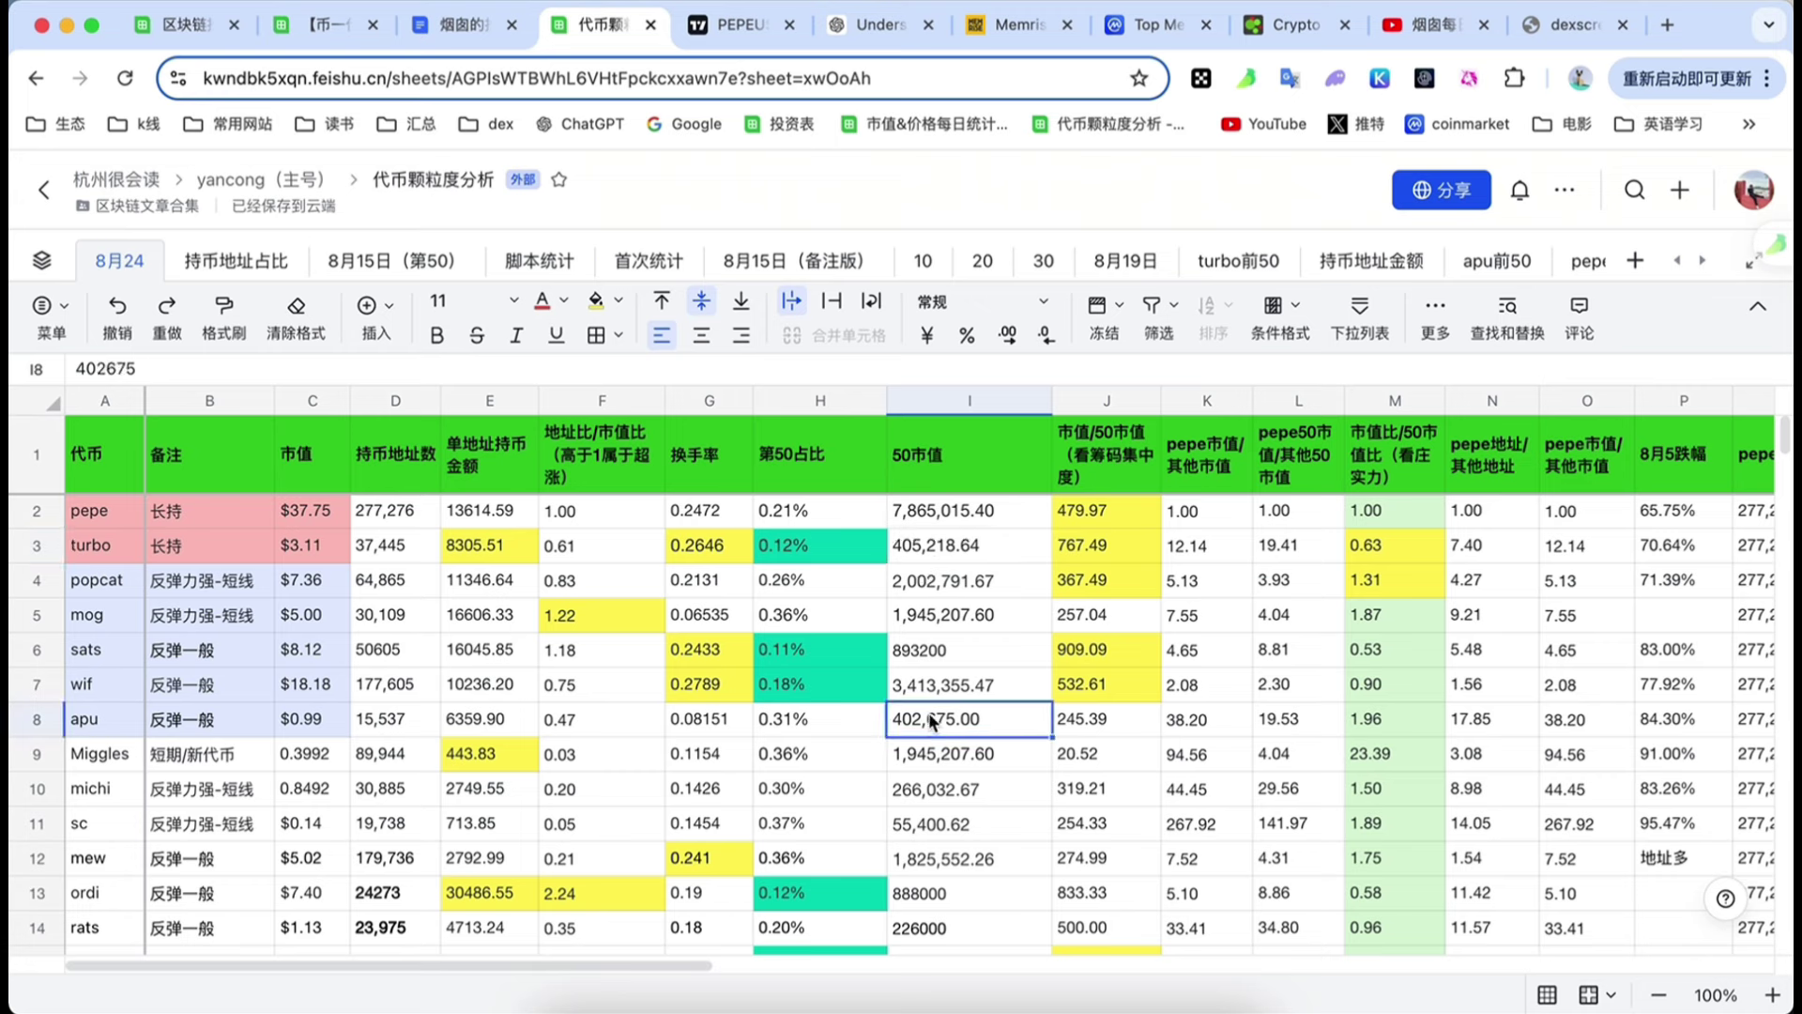
left_click(920, 555)
left_click(951, 727)
- Compare turbo's 50市值 and 第50占比 with the figures in apu's highlighted row
left_click(58, 715)
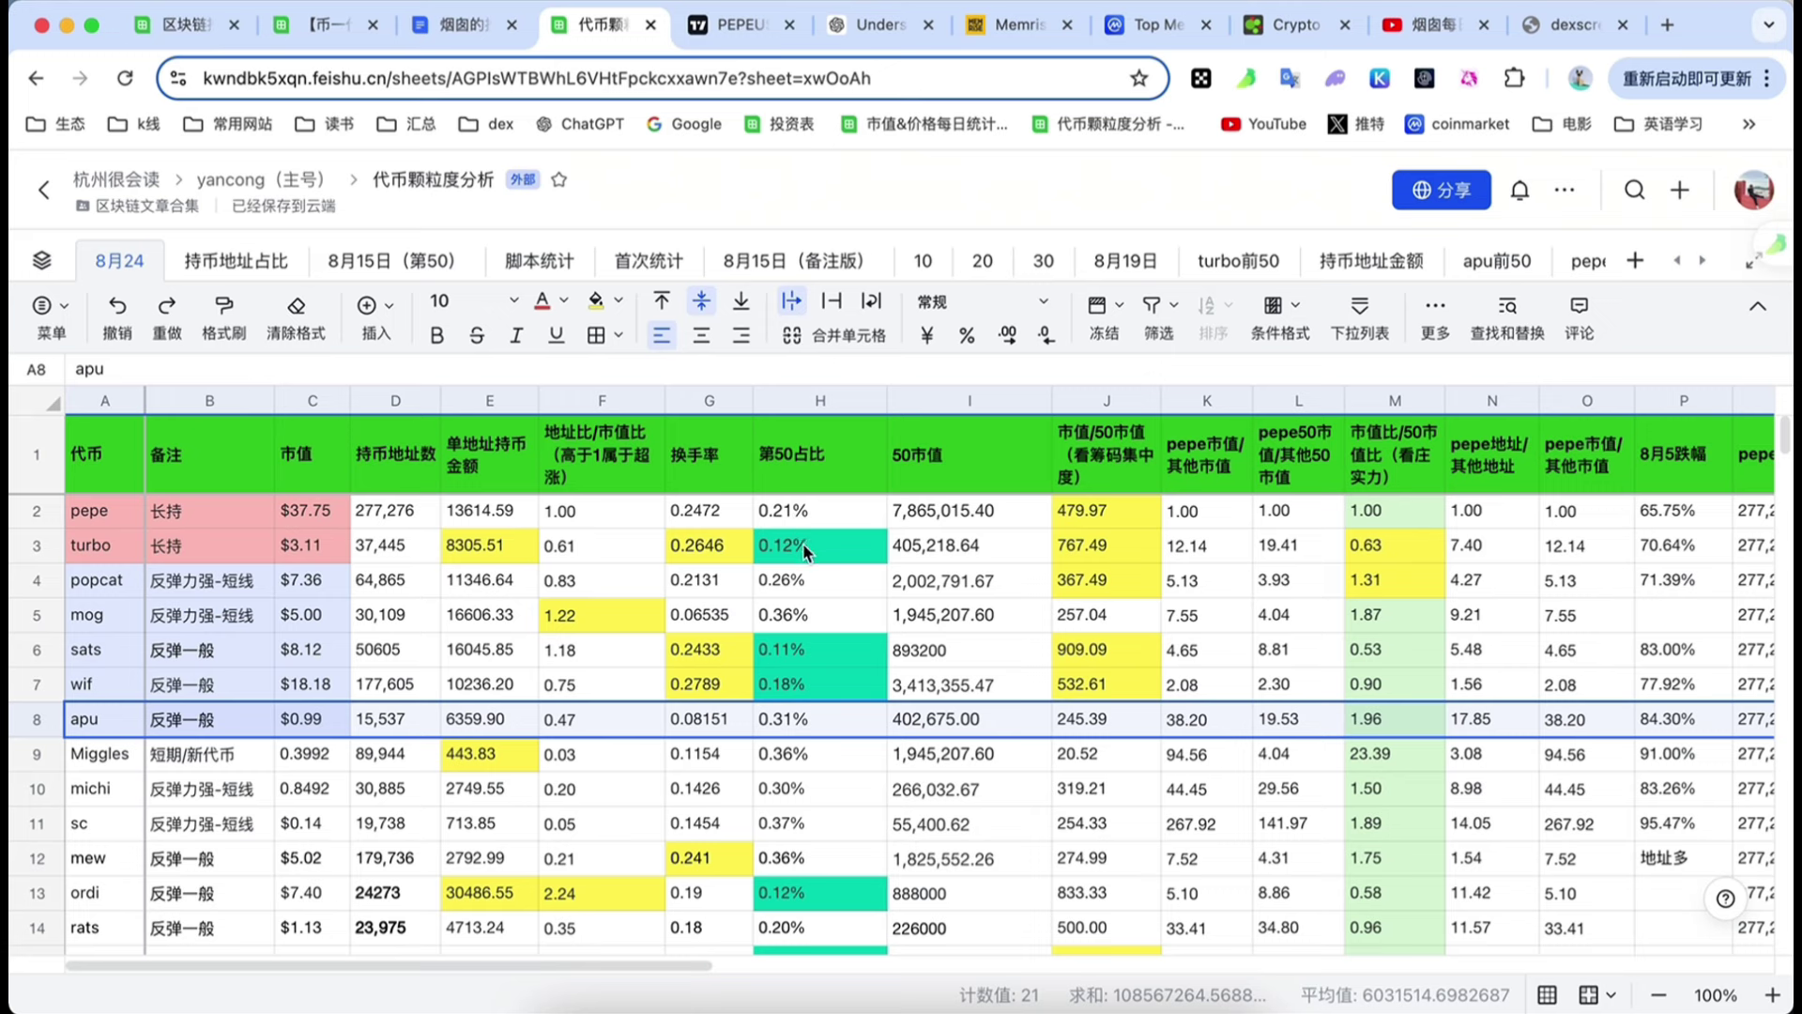
left_click(904, 550)
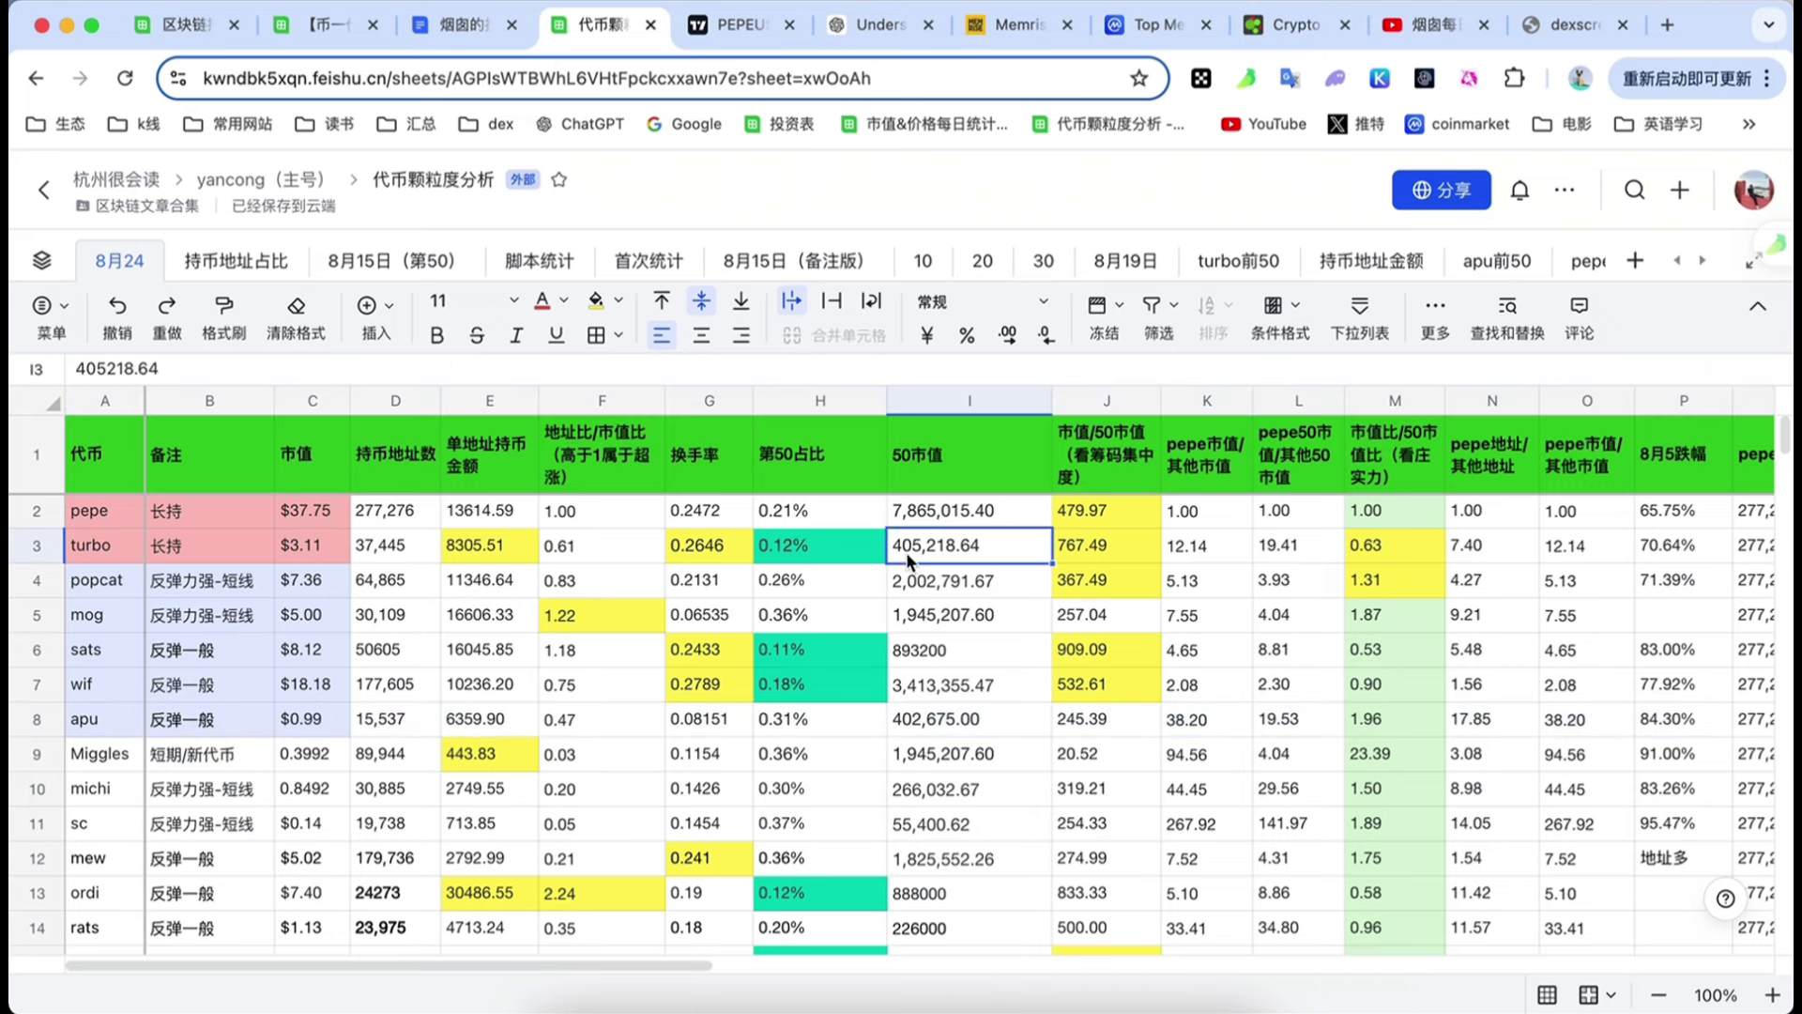
left_click(800, 543)
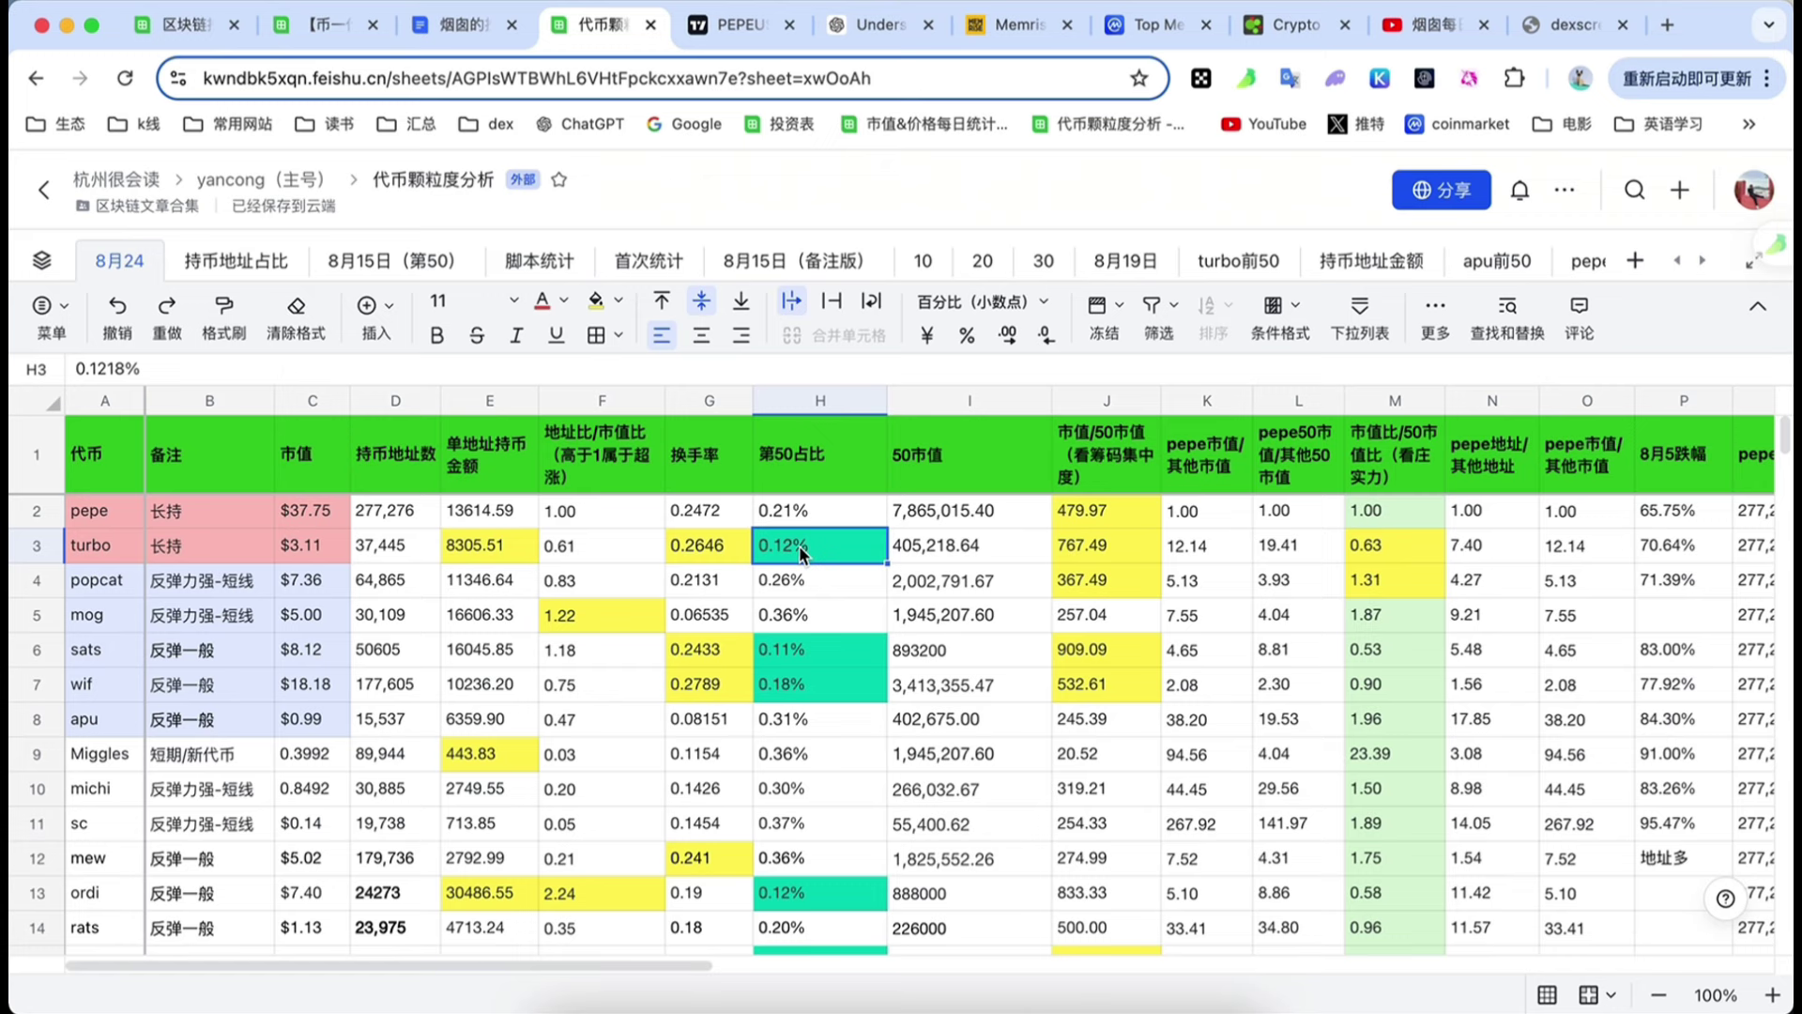
left_click(23, 719)
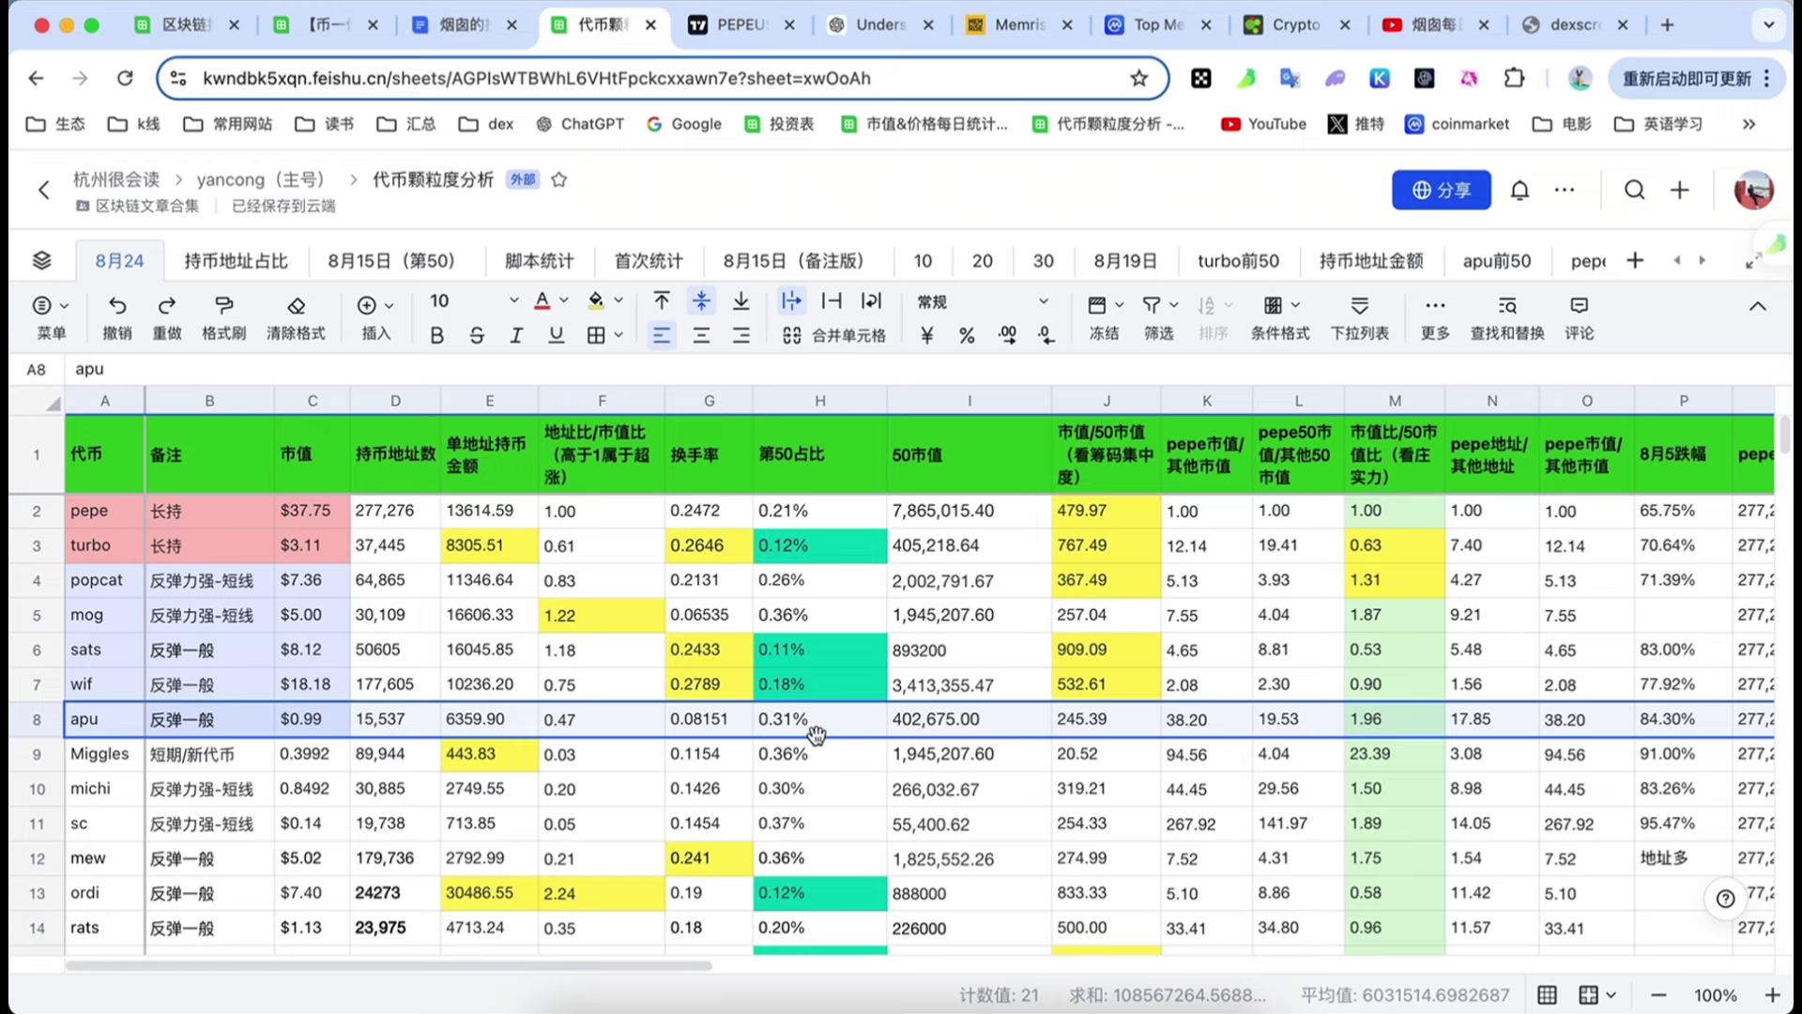
- Highlight the whole 第50占比 column, followed by the whole 50市值 column
left_click(805, 455)
key("super+shift+Down")
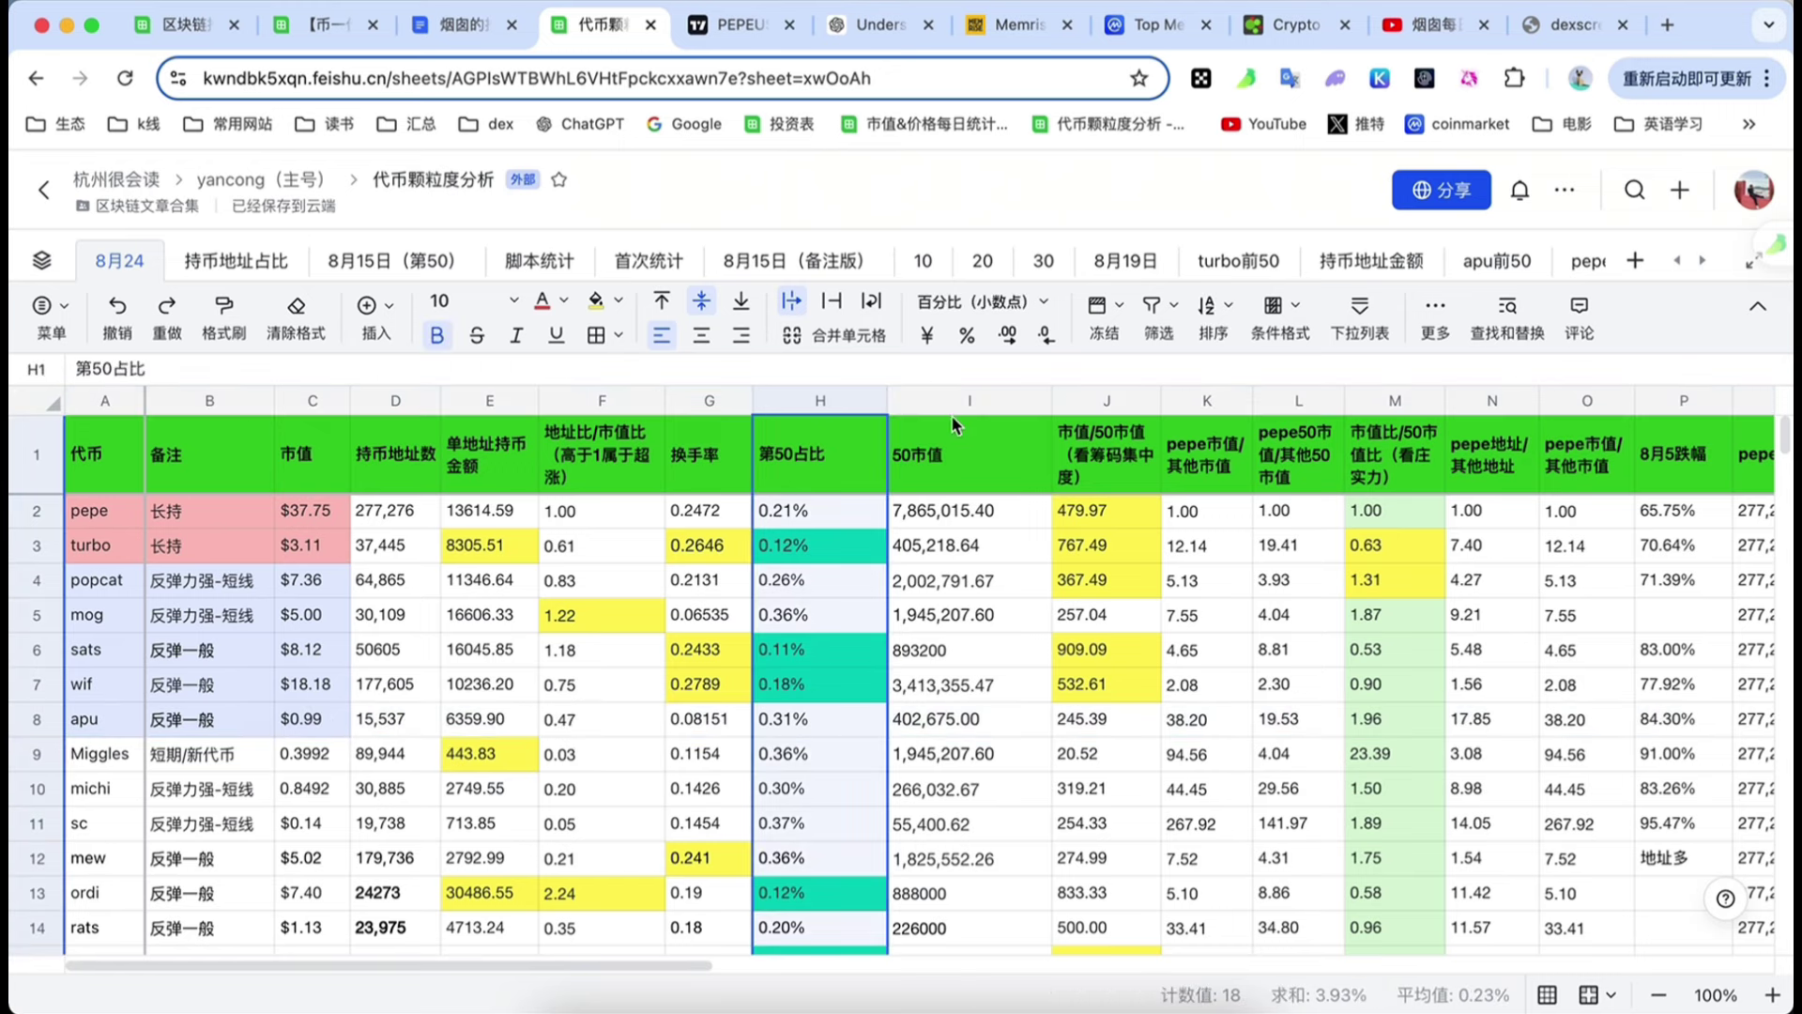
left_click(953, 424)
key("super+shift+Down")
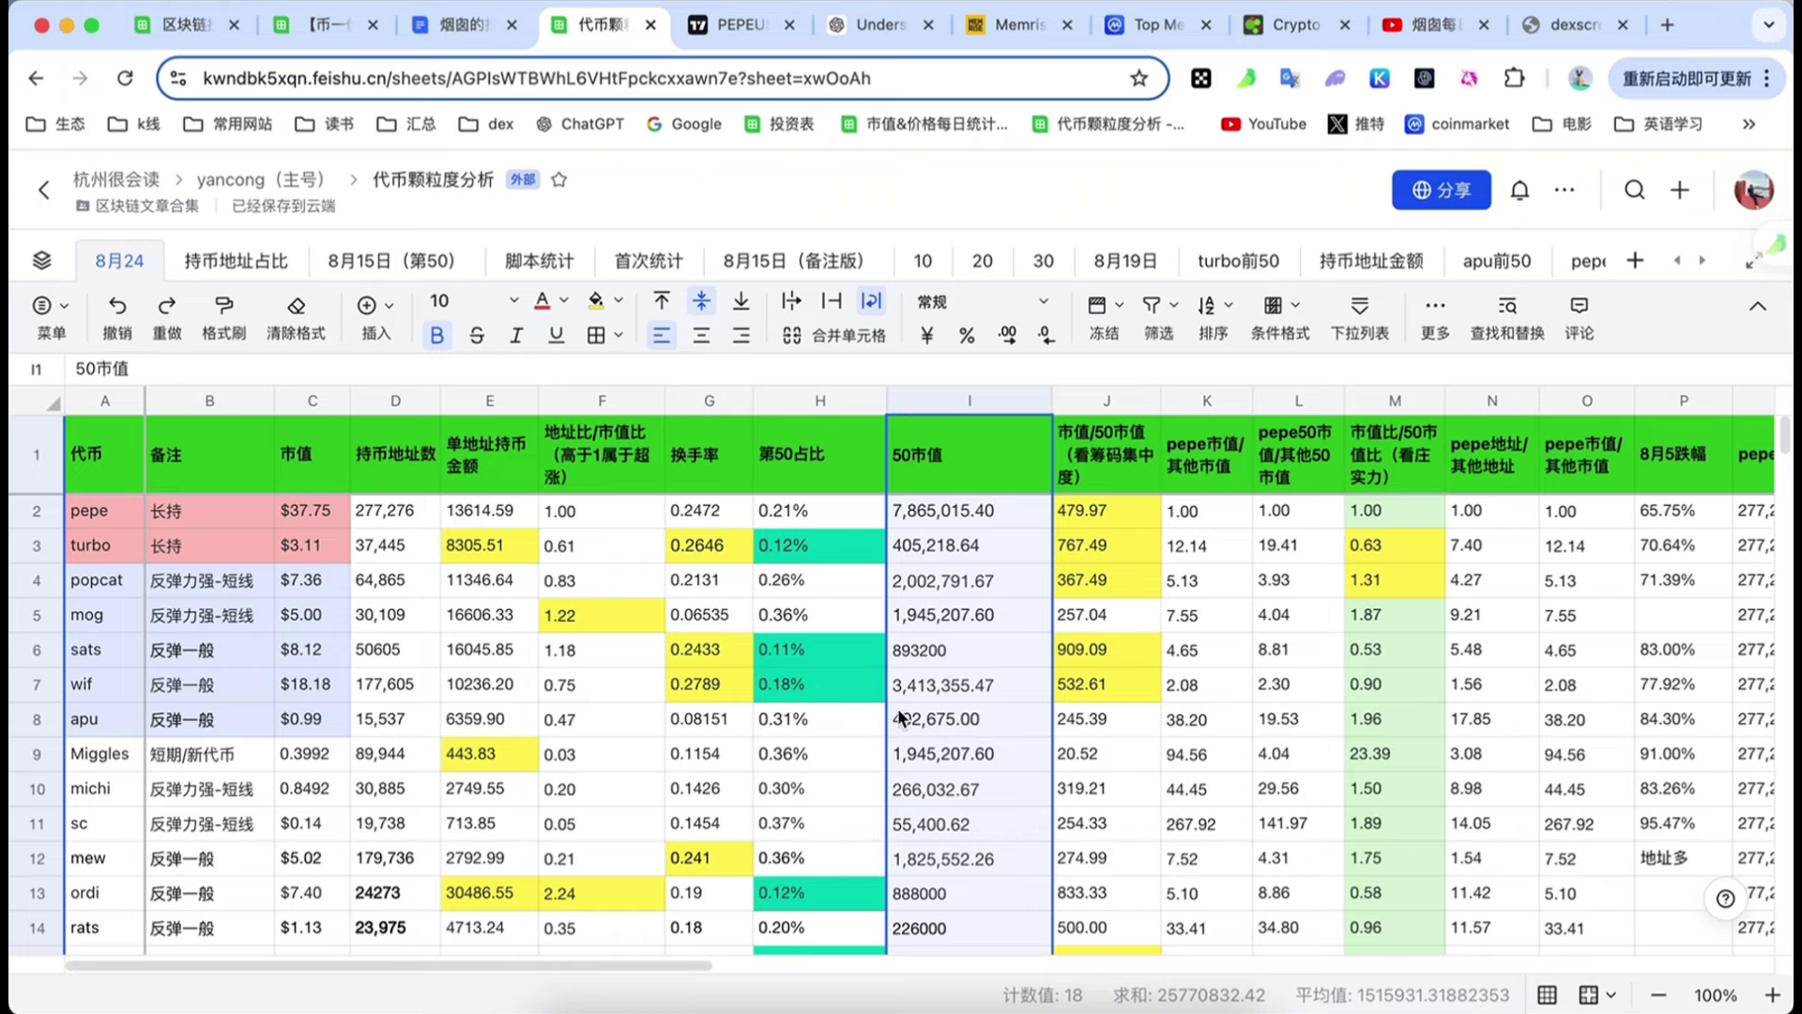
- Look over the ratio and pepe reference columns beyond 50市值, and select the 市值/50市值（看筹码集中度） header
scroll(898, 708, "right", 5)
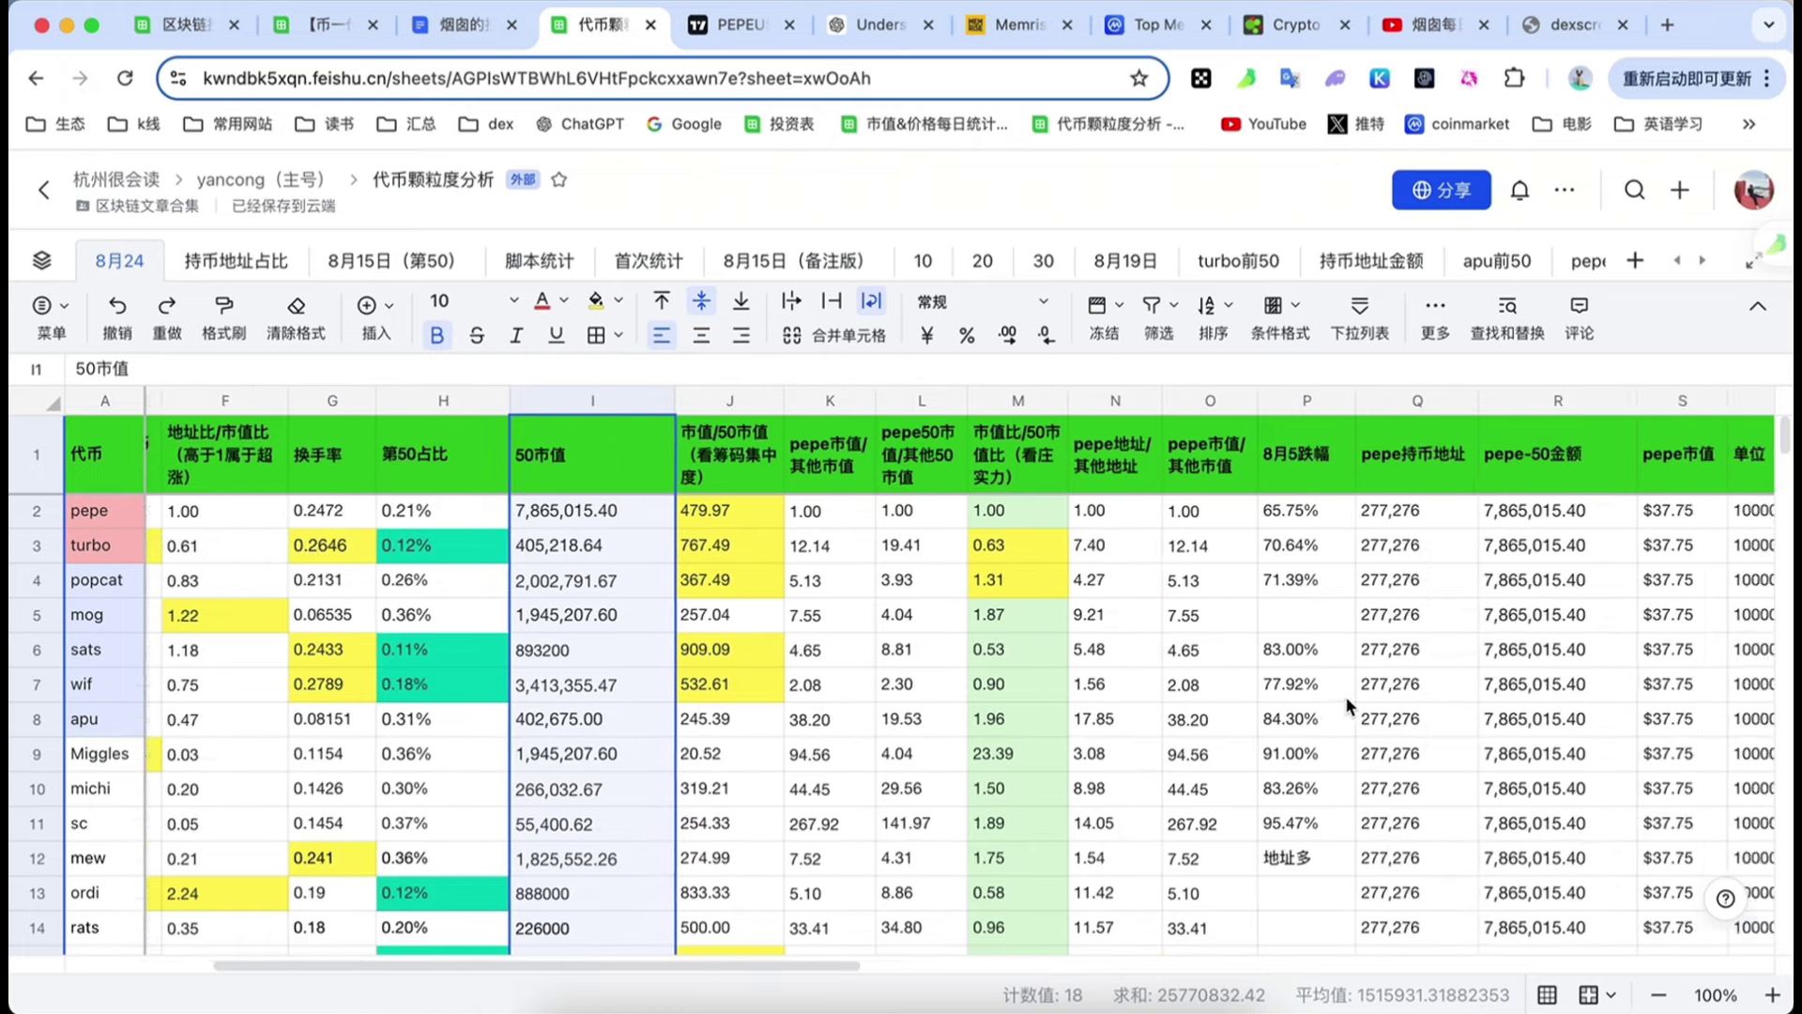
scroll(1344, 695, "right", 2)
scroll(1286, 696, "left", 5)
scroll(1260, 698, "right", 8)
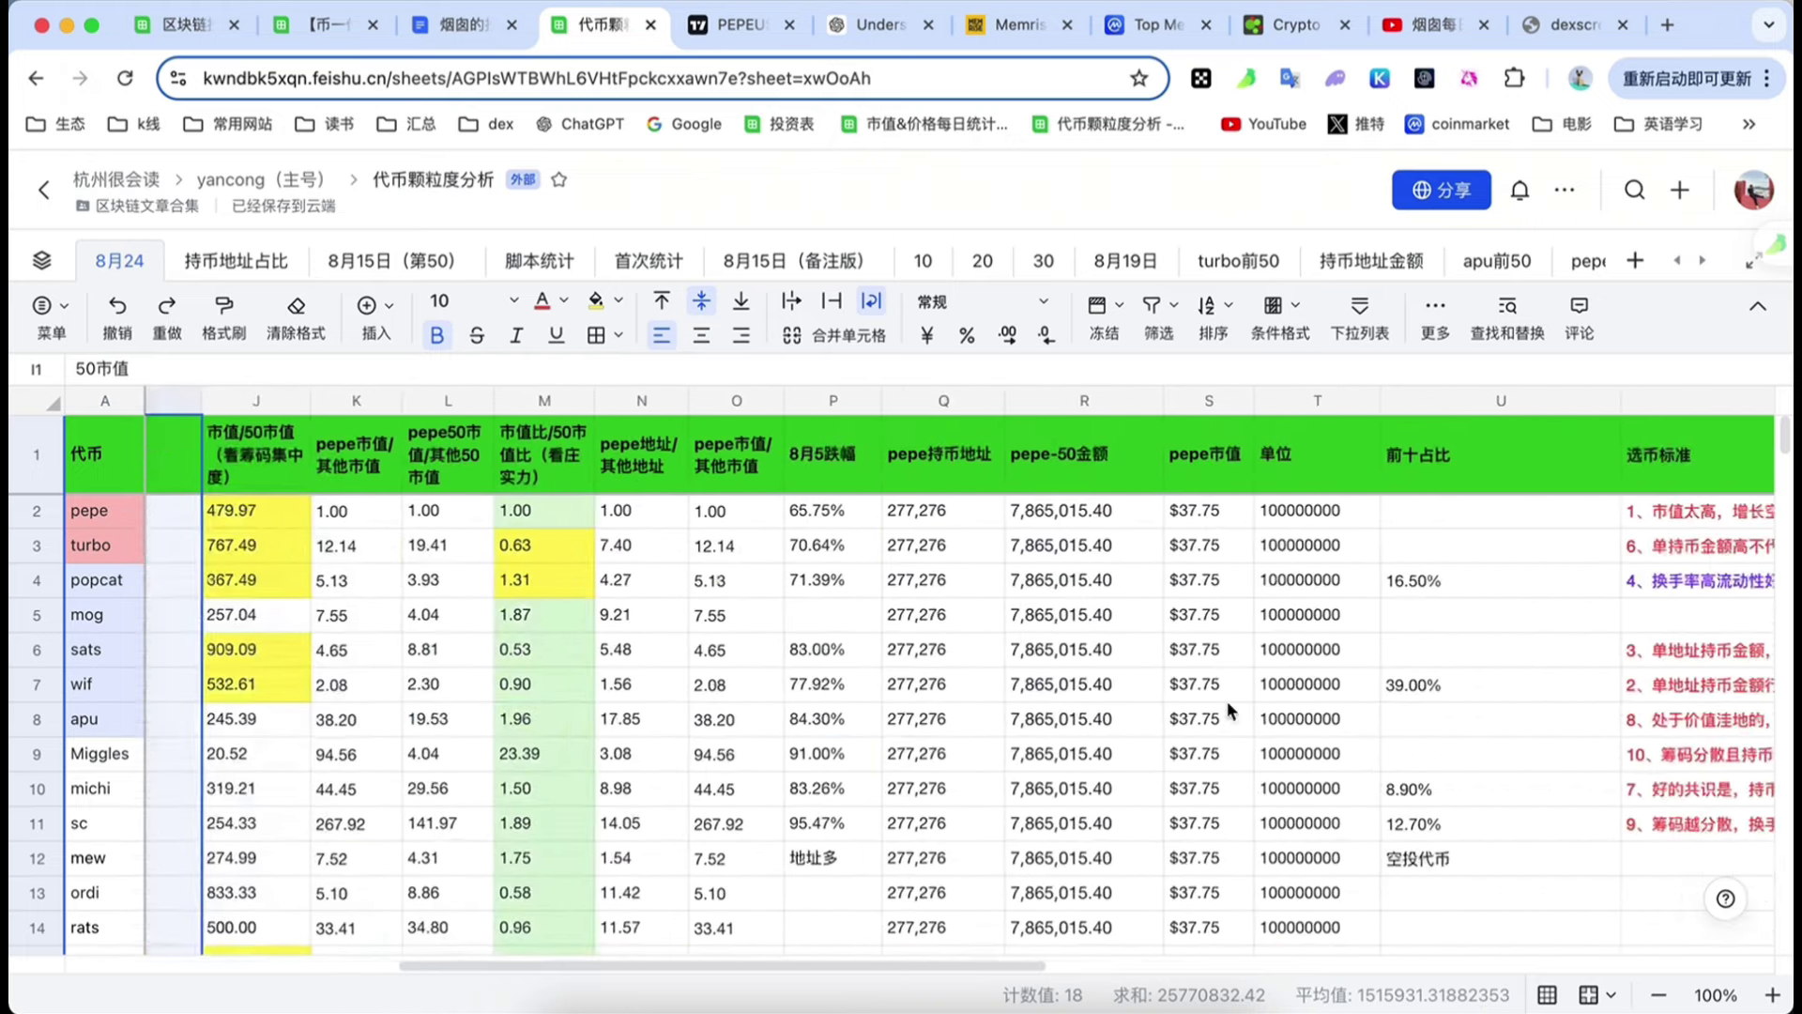
scroll(1225, 700, "left", 8)
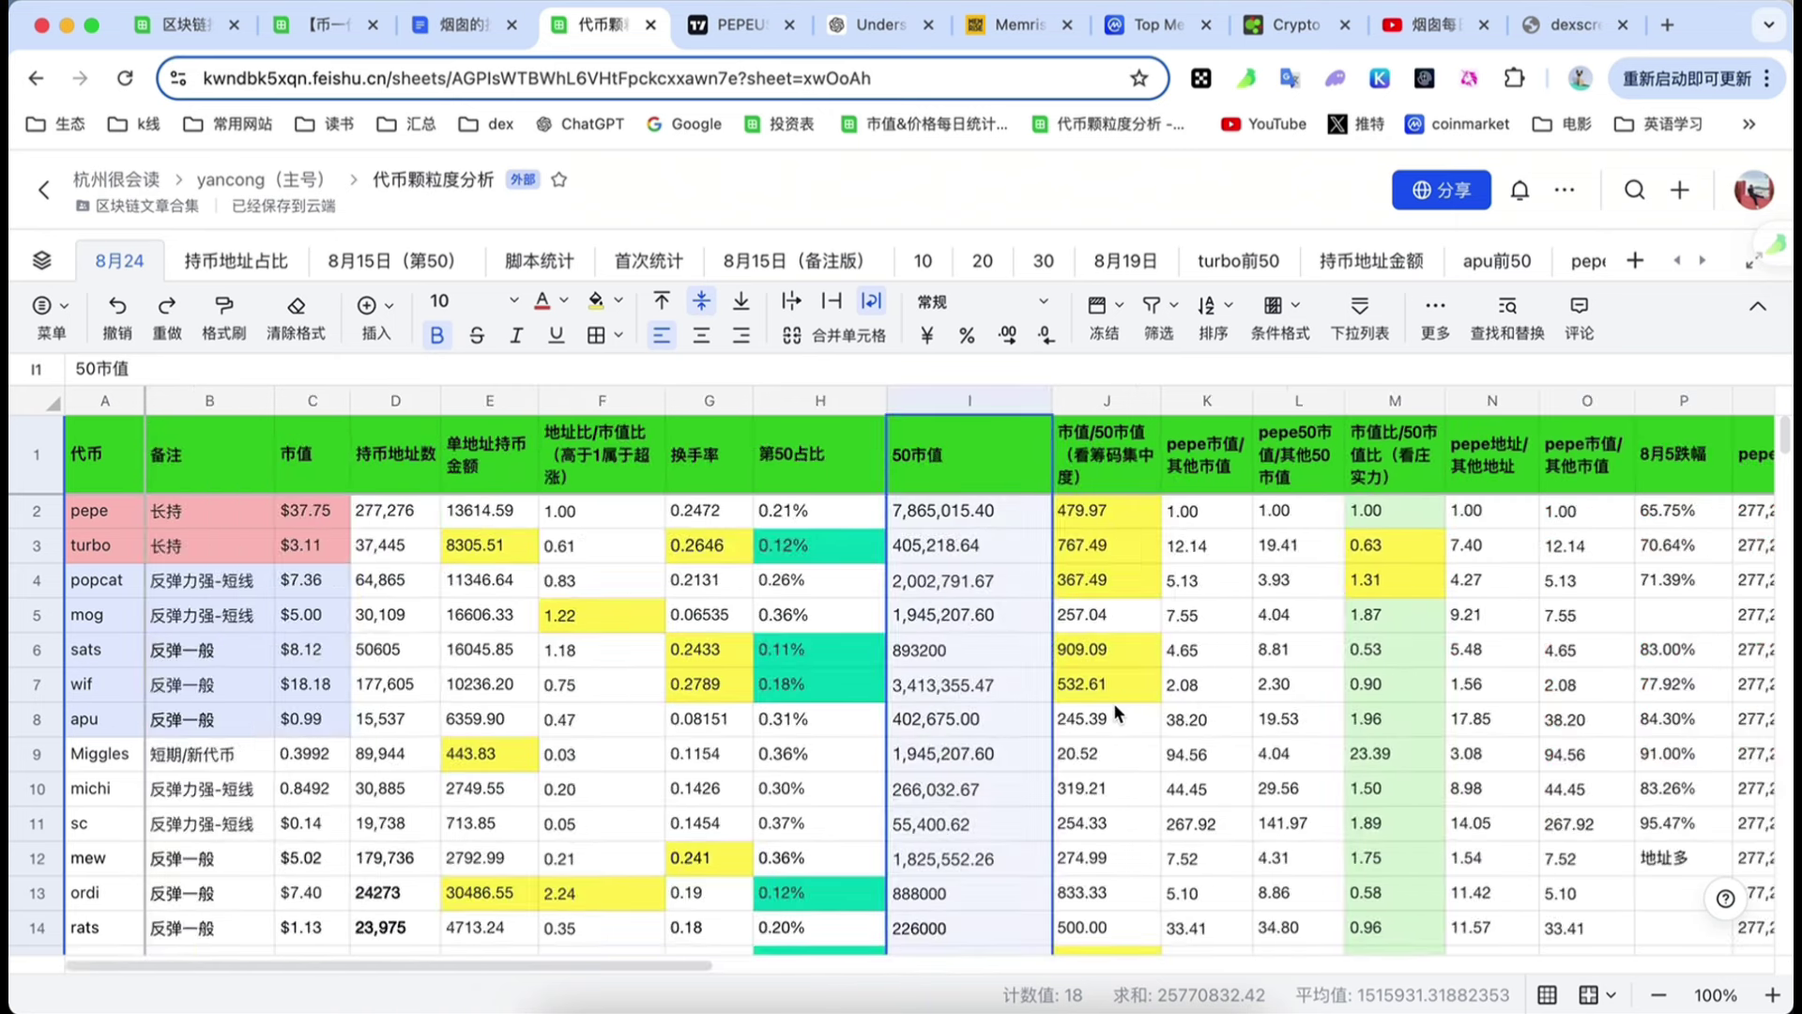
left_click(1107, 476)
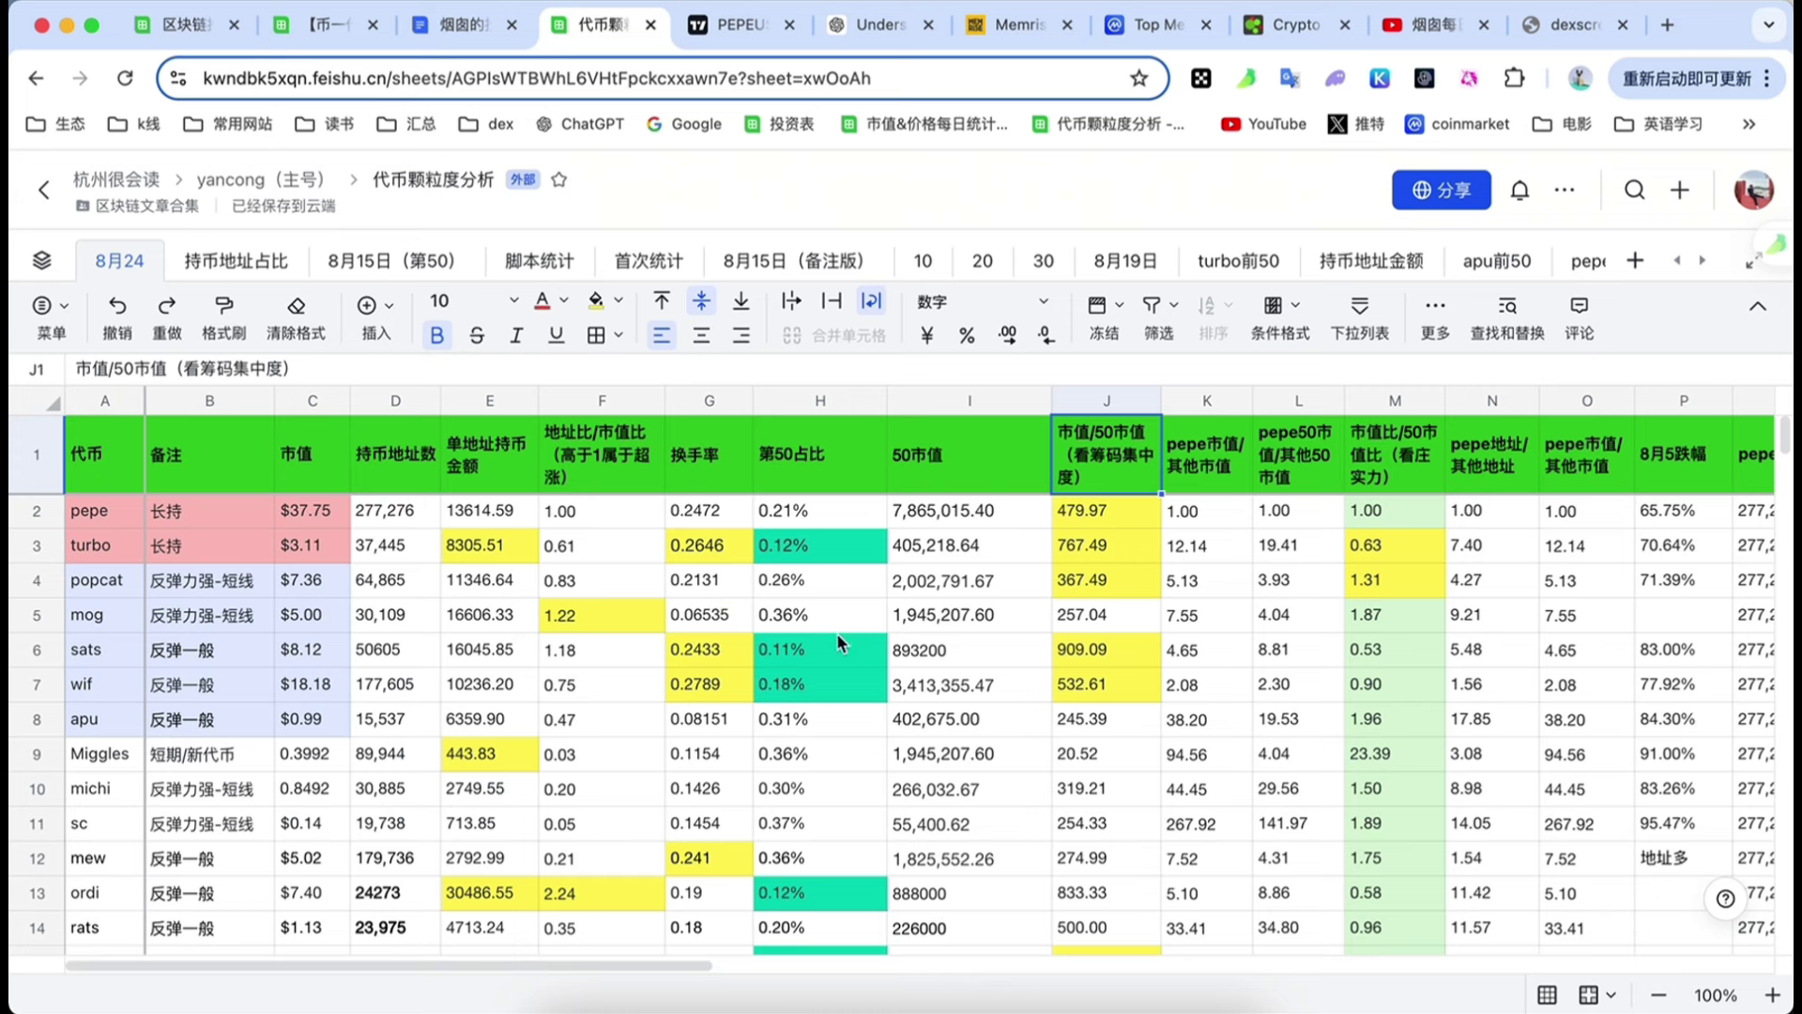
- Open the 持币地址占比 sheet and examine the tokens' holder shares from 1占比 through the 10-100 cumulative columns
left_click(237, 261)
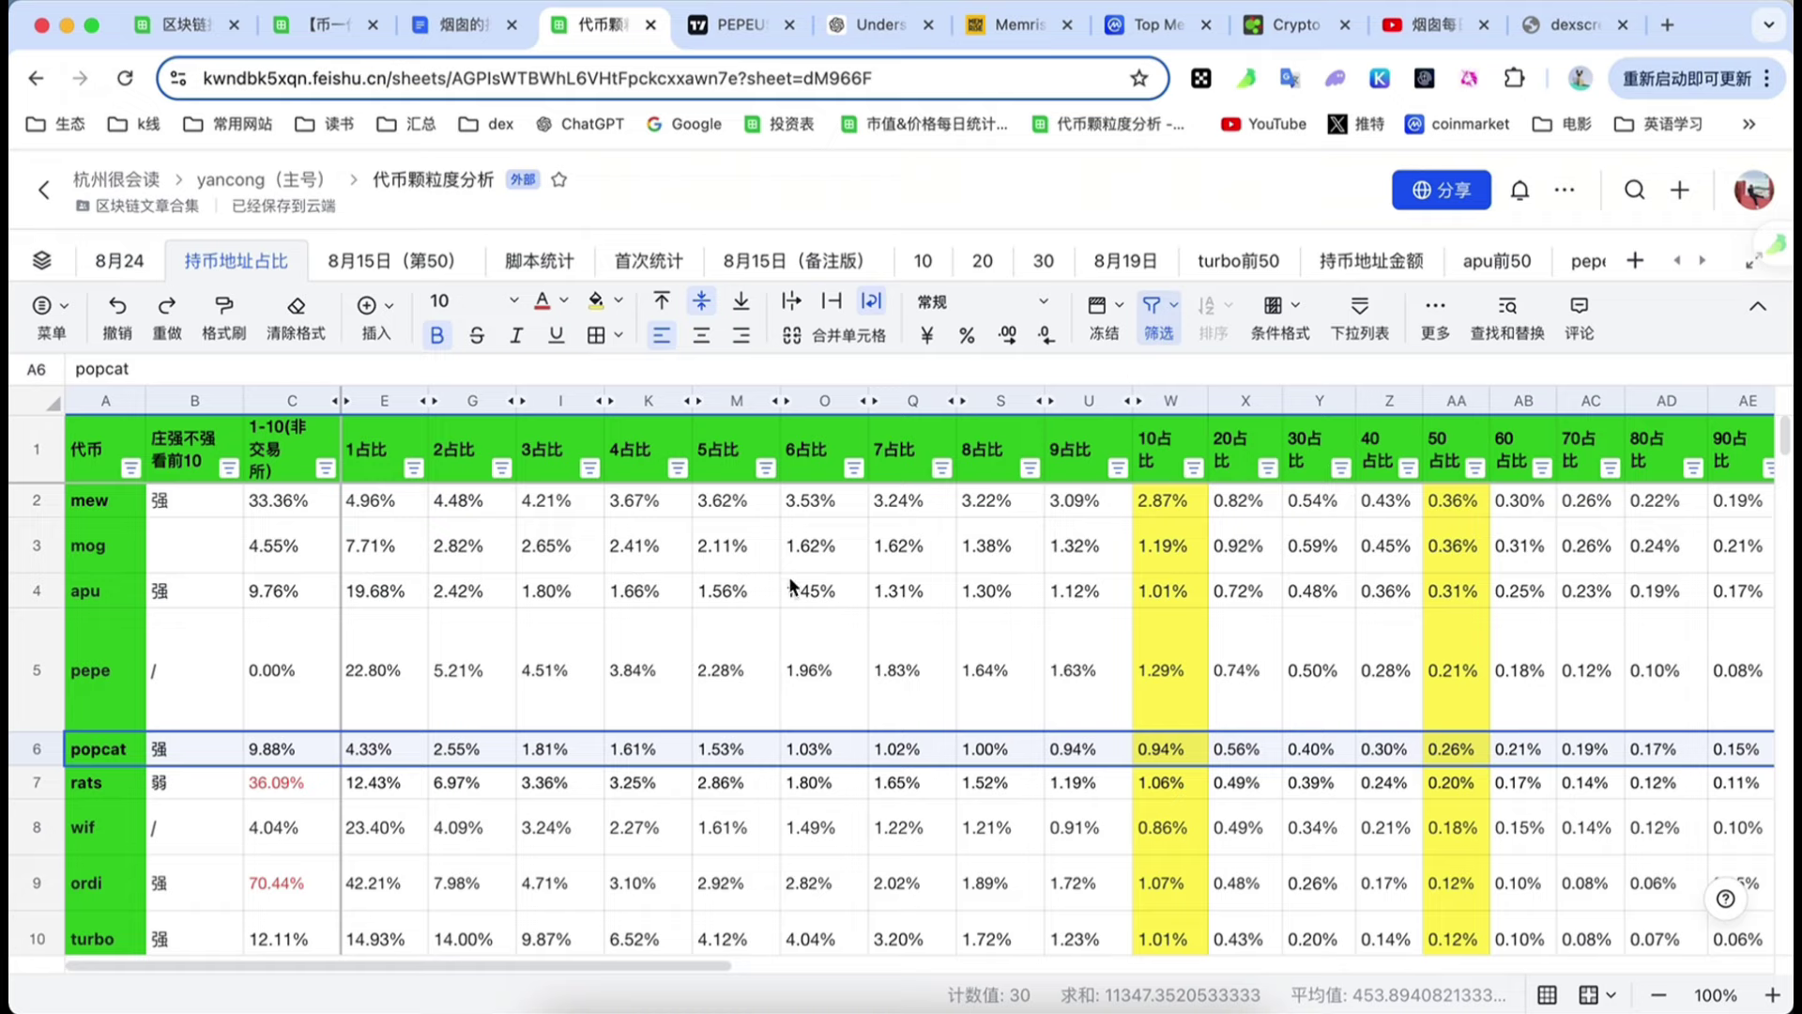
scroll(791, 586, "right", 5)
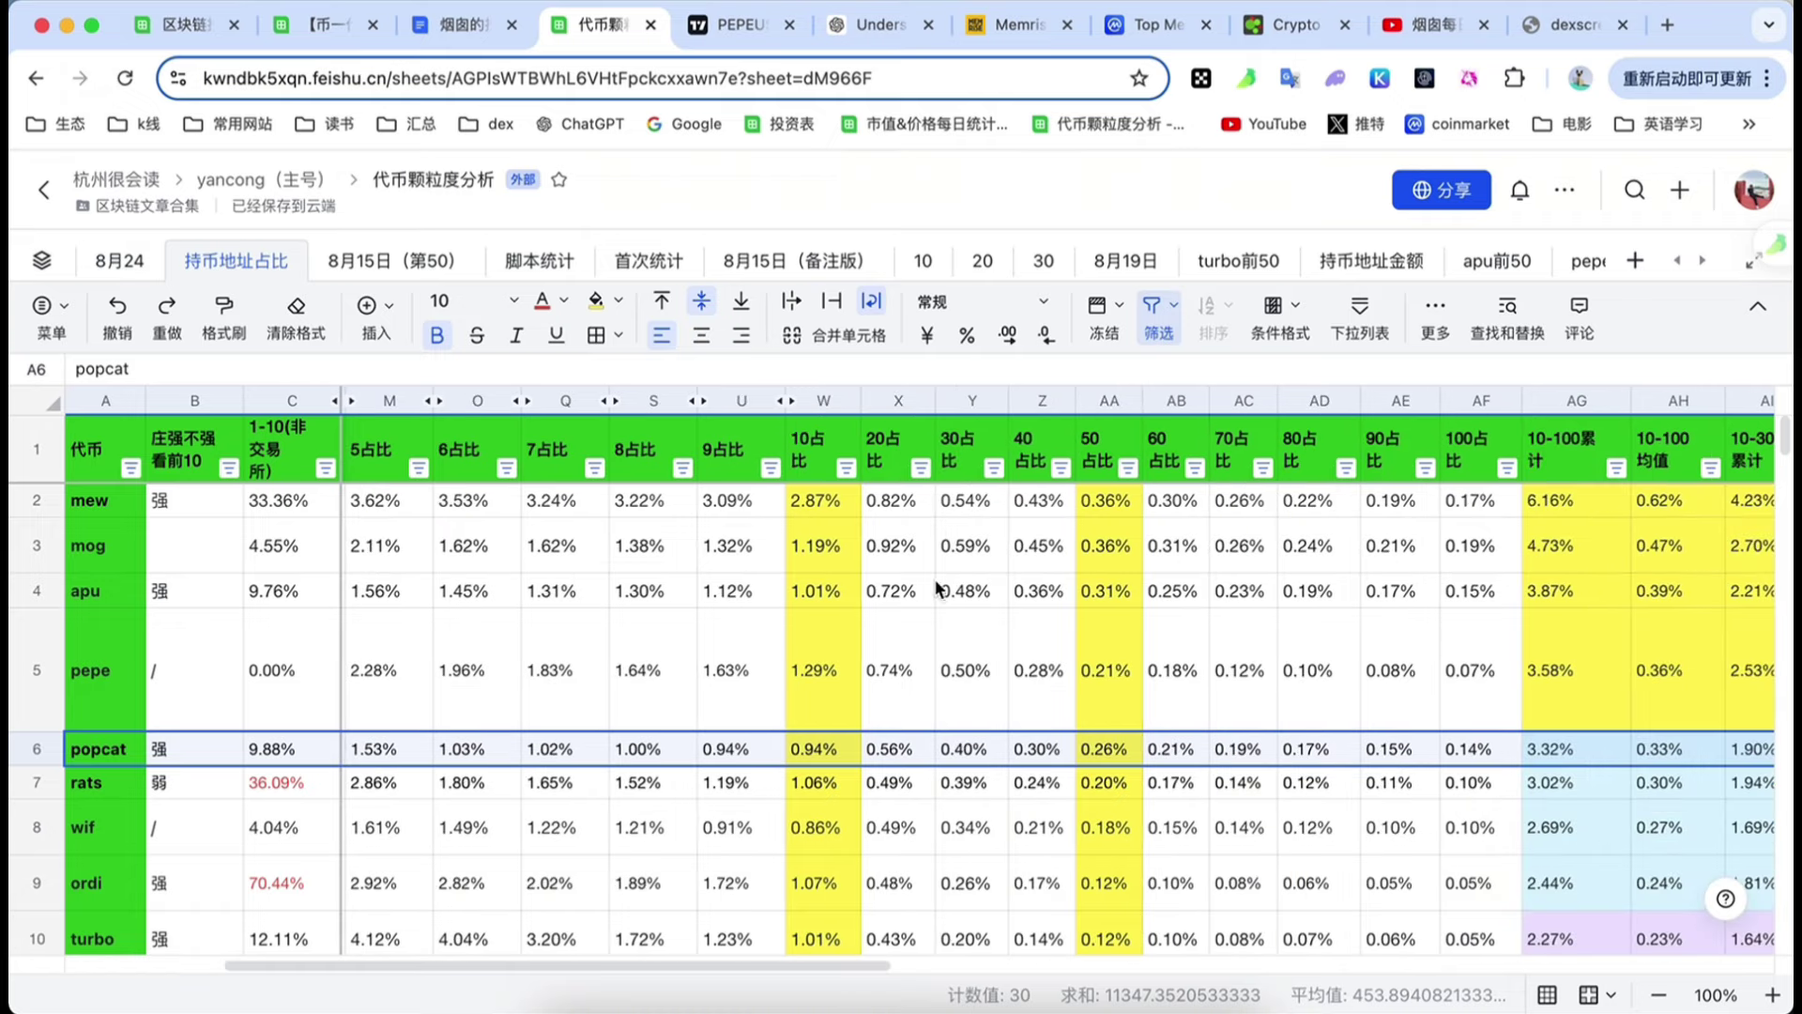
scroll(936, 588, "right", 10)
scroll(937, 589, "left", 20)
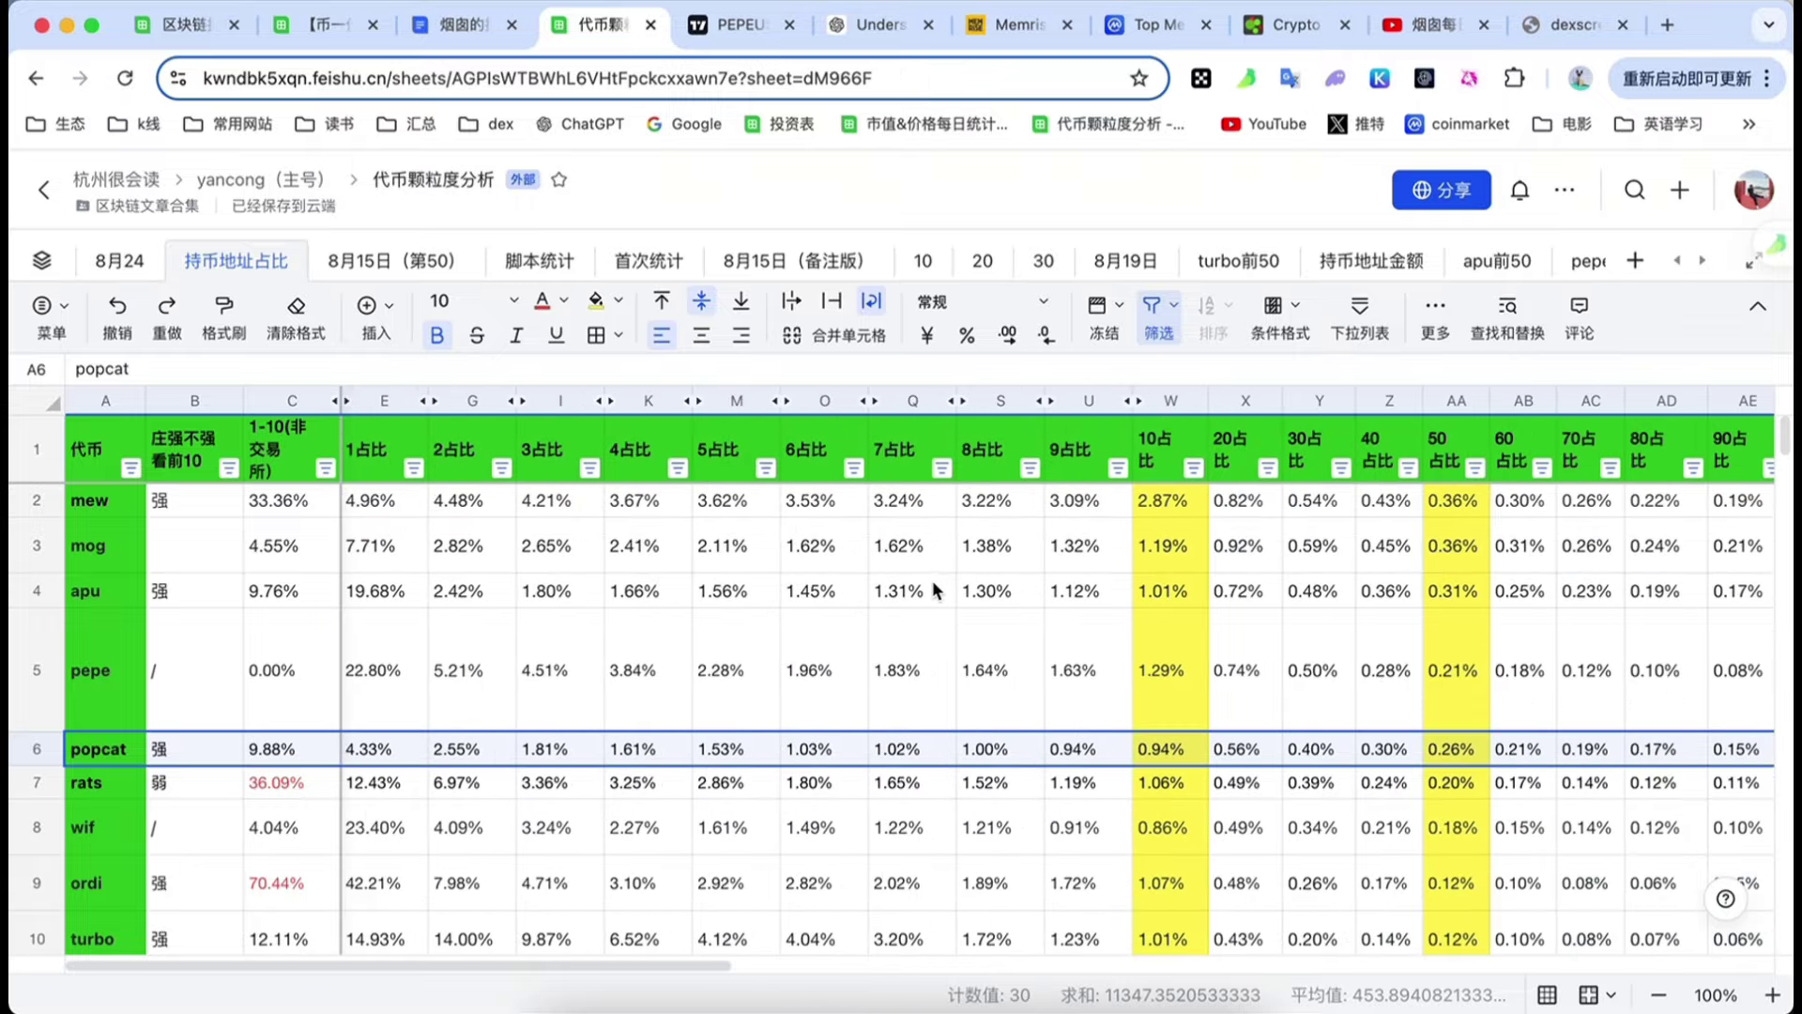
- Return to the 8月24 sheet and review the token rows across the 市值 and pepe comparison columns
left_click(122, 262)
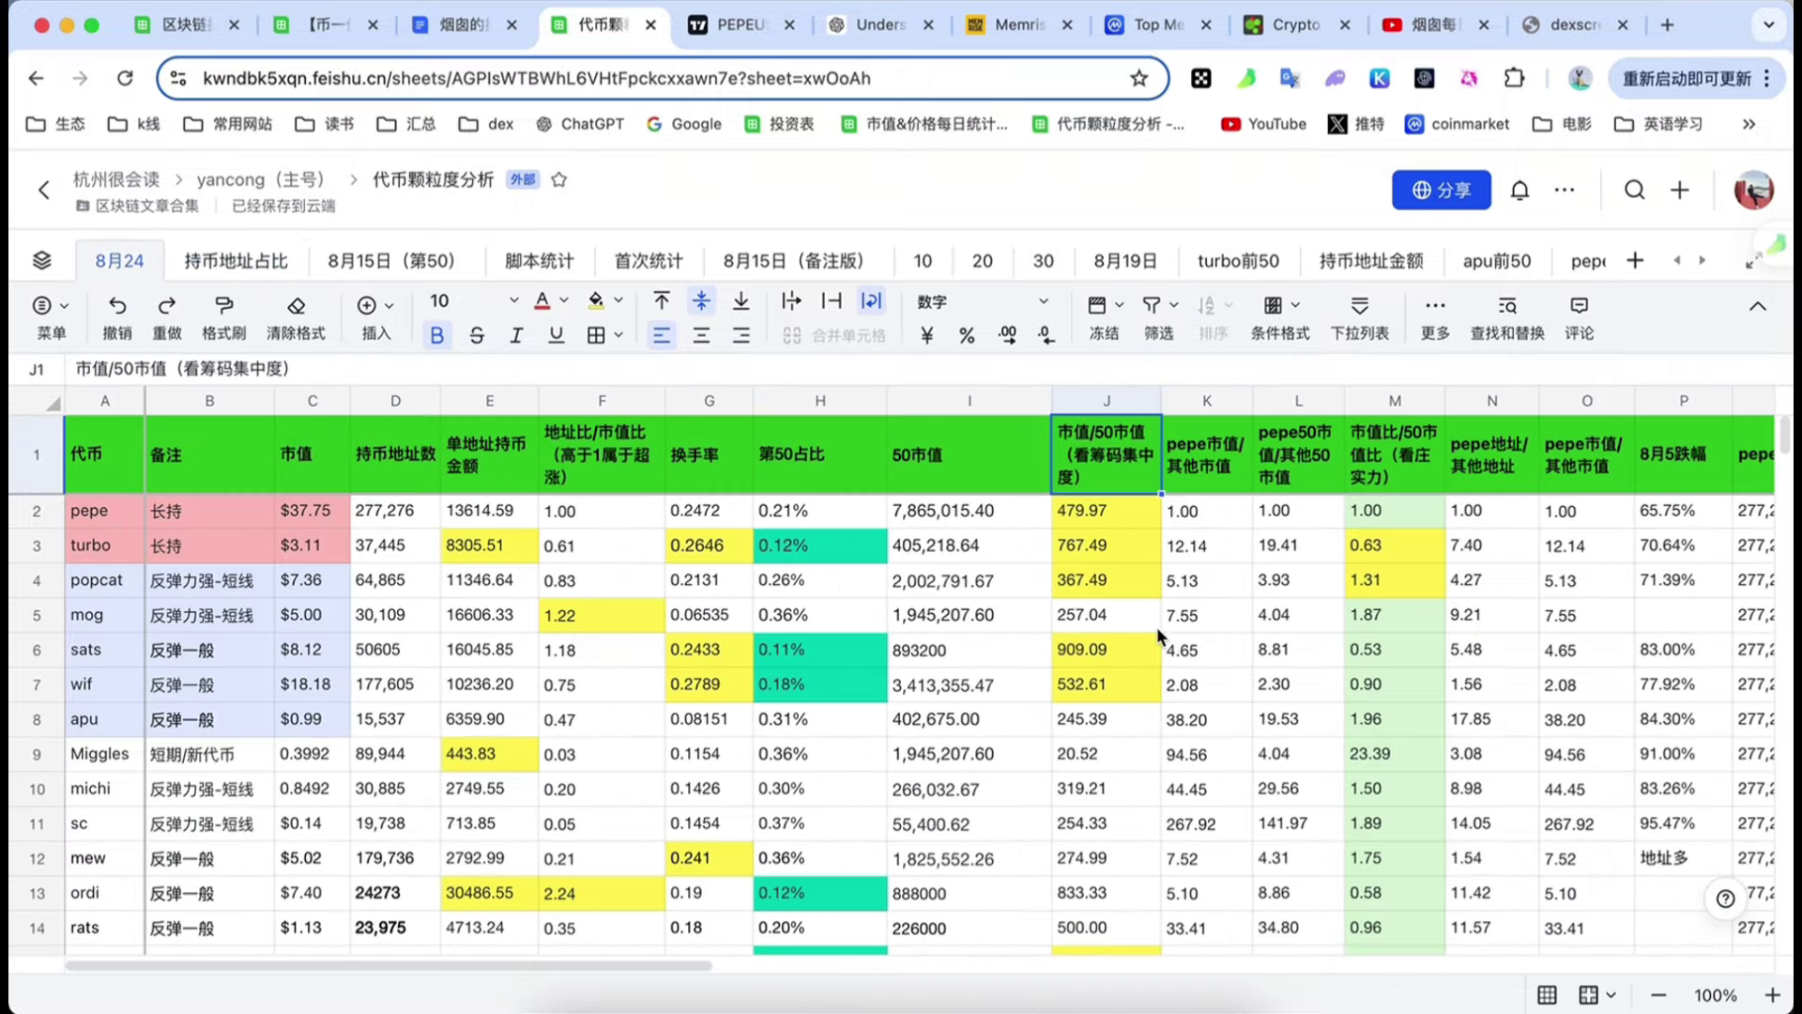
scroll(1141, 627, "right", 3)
scroll(1136, 629, "left", 3)
scroll(907, 664, "down", 1)
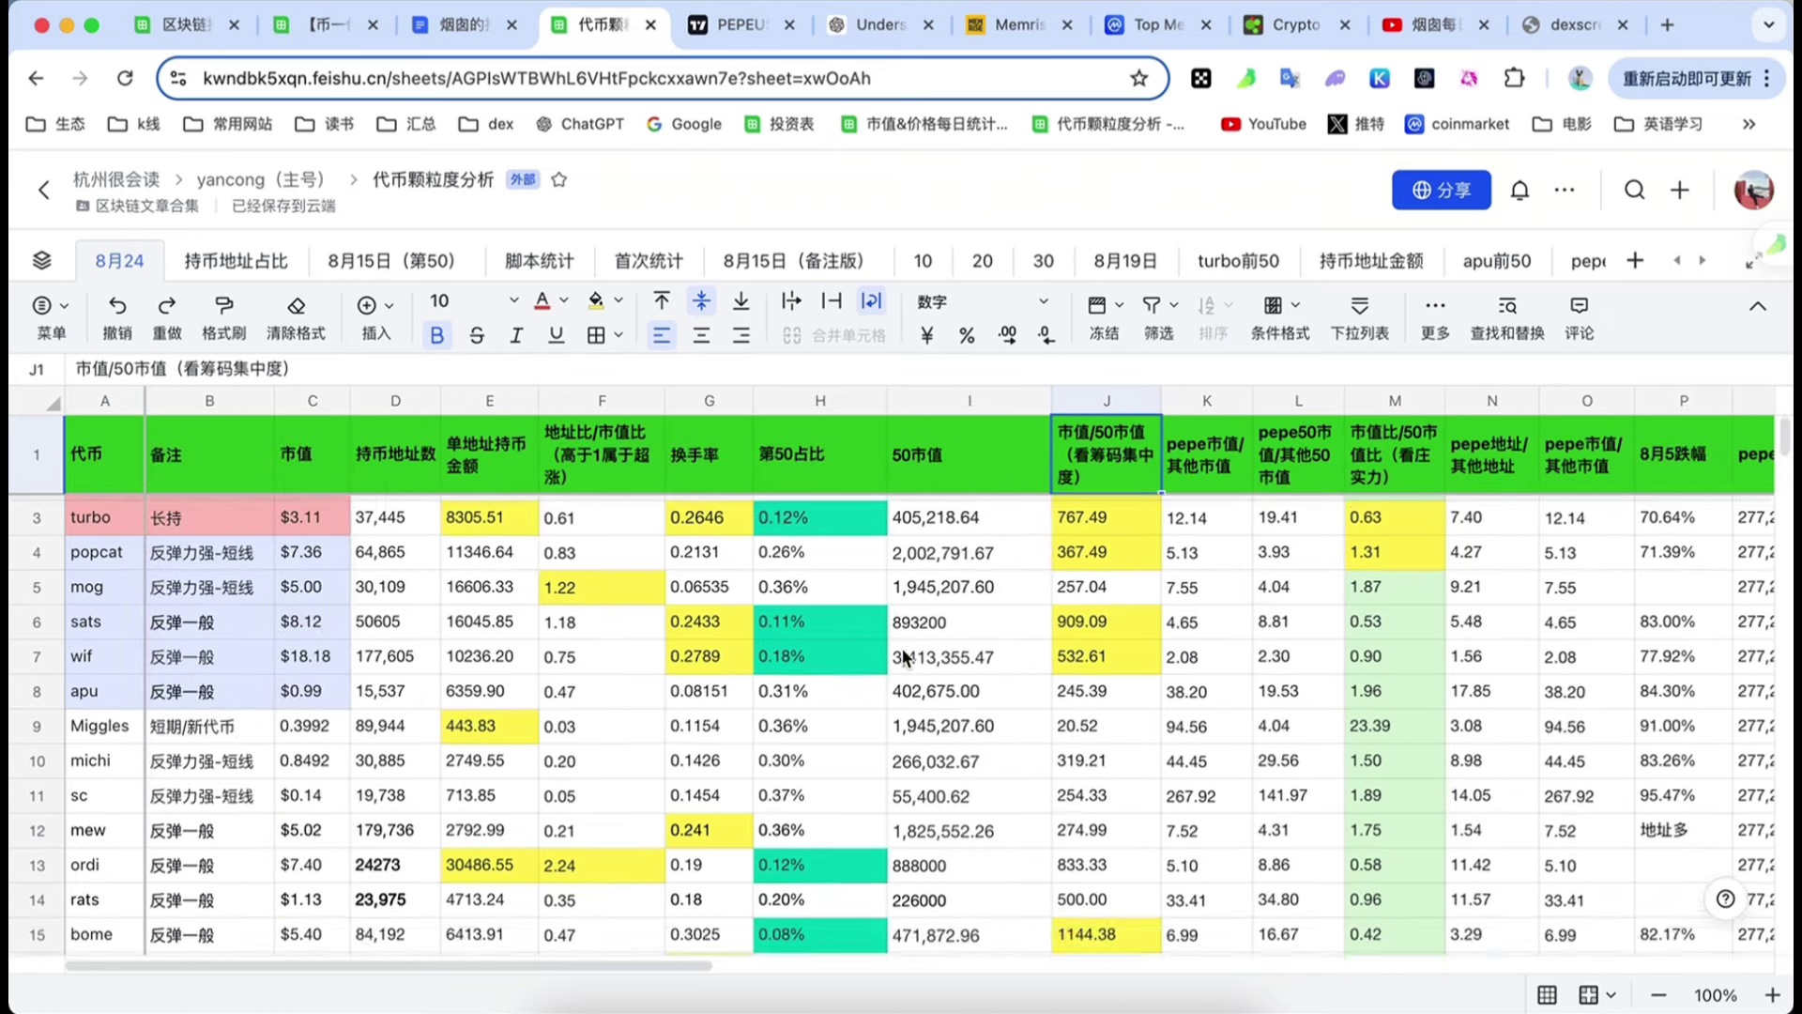
scroll(903, 657, "up", 1)
scroll(903, 646, "right", 3)
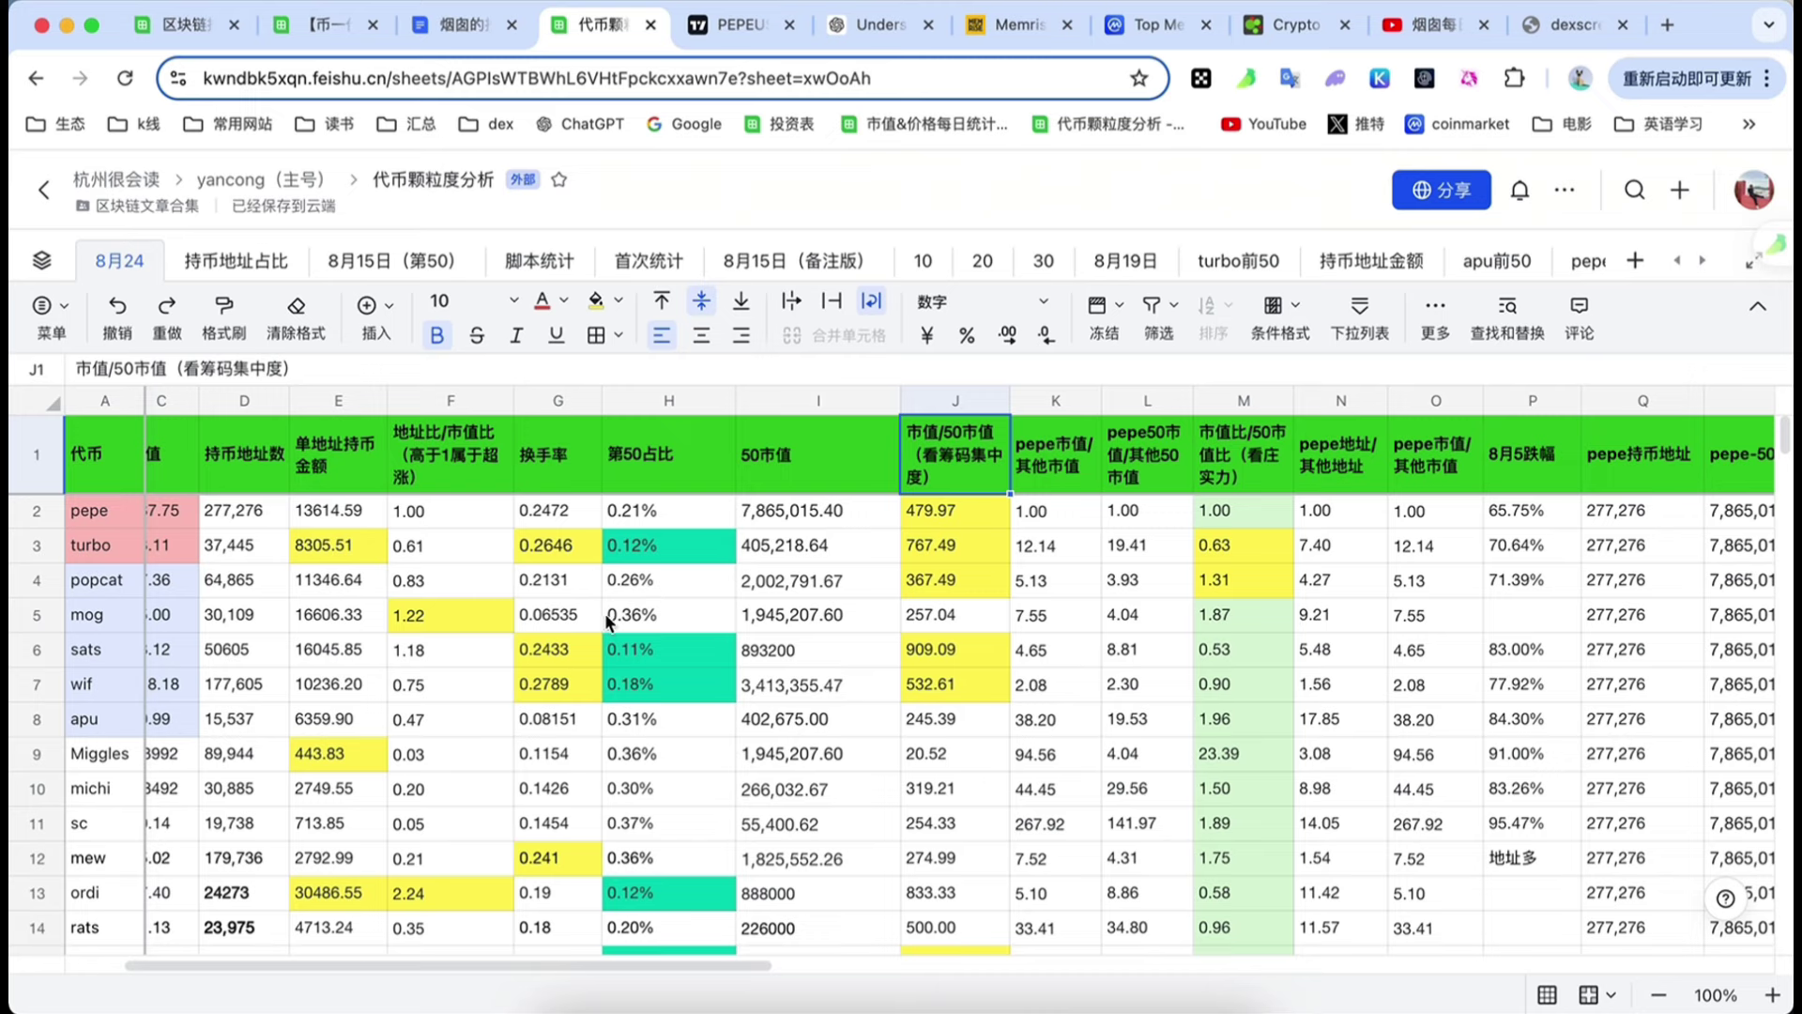
scroll(630, 606, "left", 3)
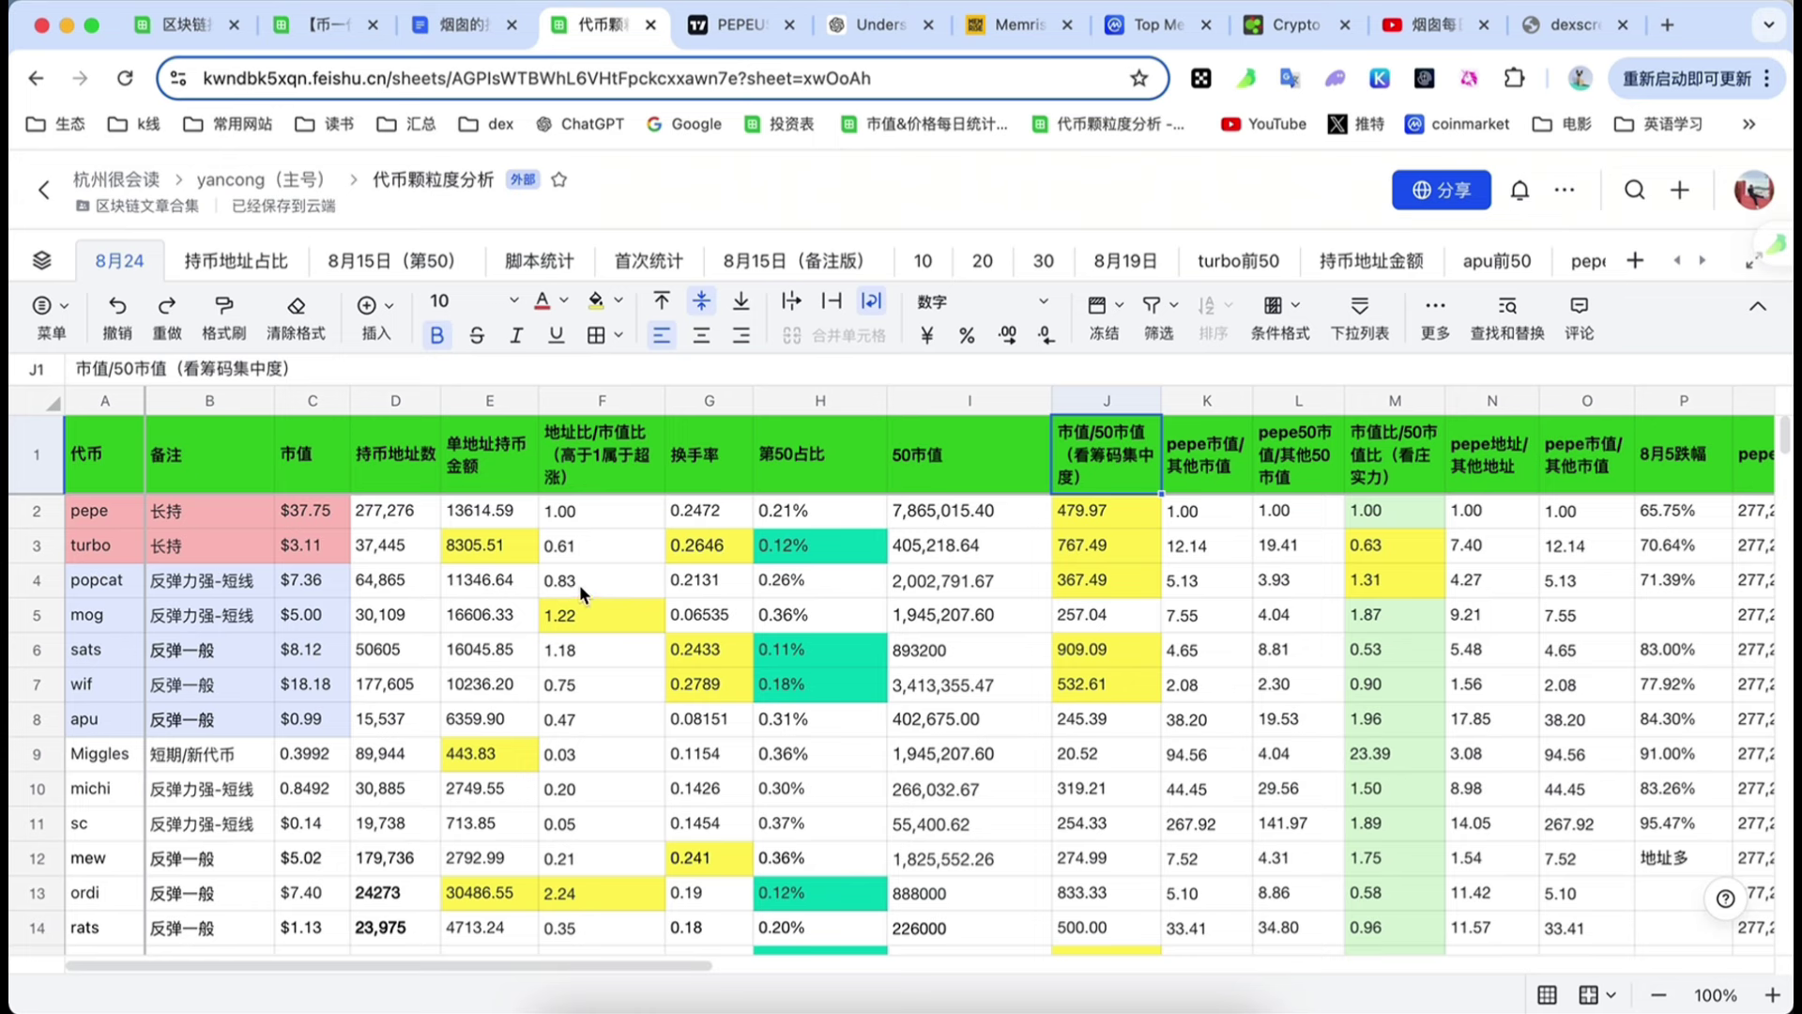
- Check the 地址比/市值比 header and pepe's formula for it, and compare the 持币地址数 of pepe and turbo
left_click(596, 470)
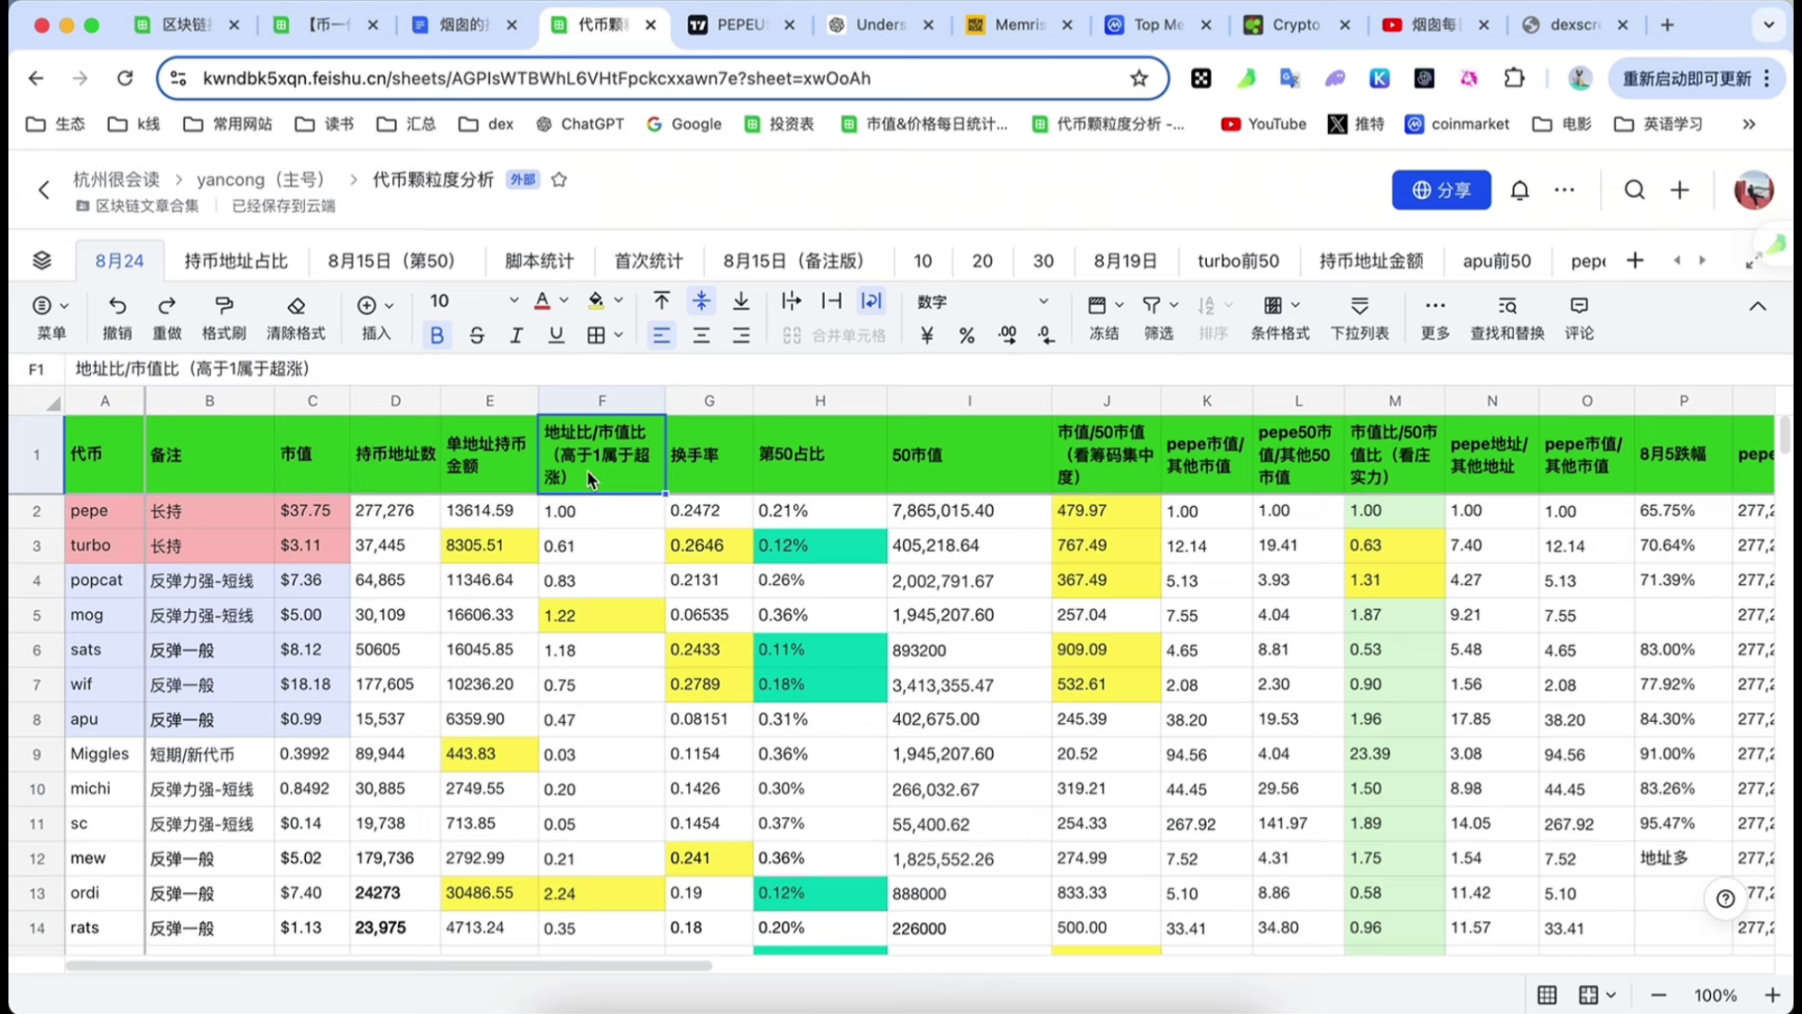
left_click(594, 508)
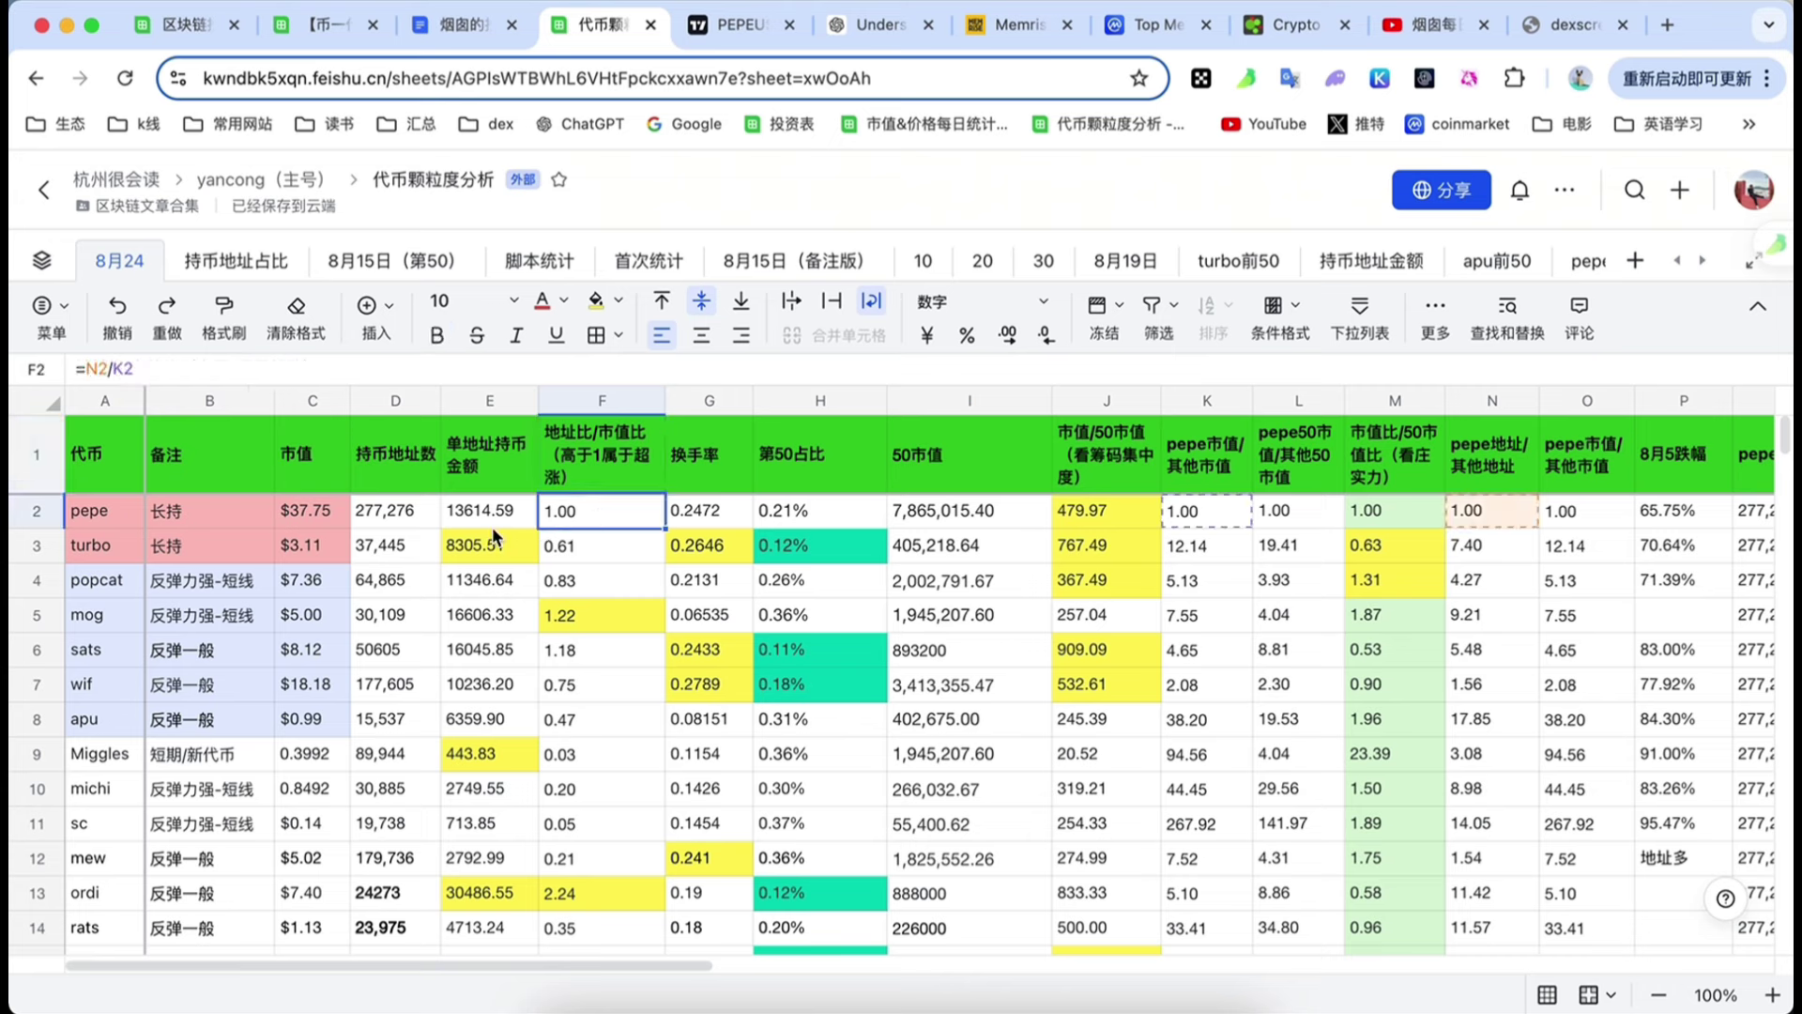
left_click(407, 516)
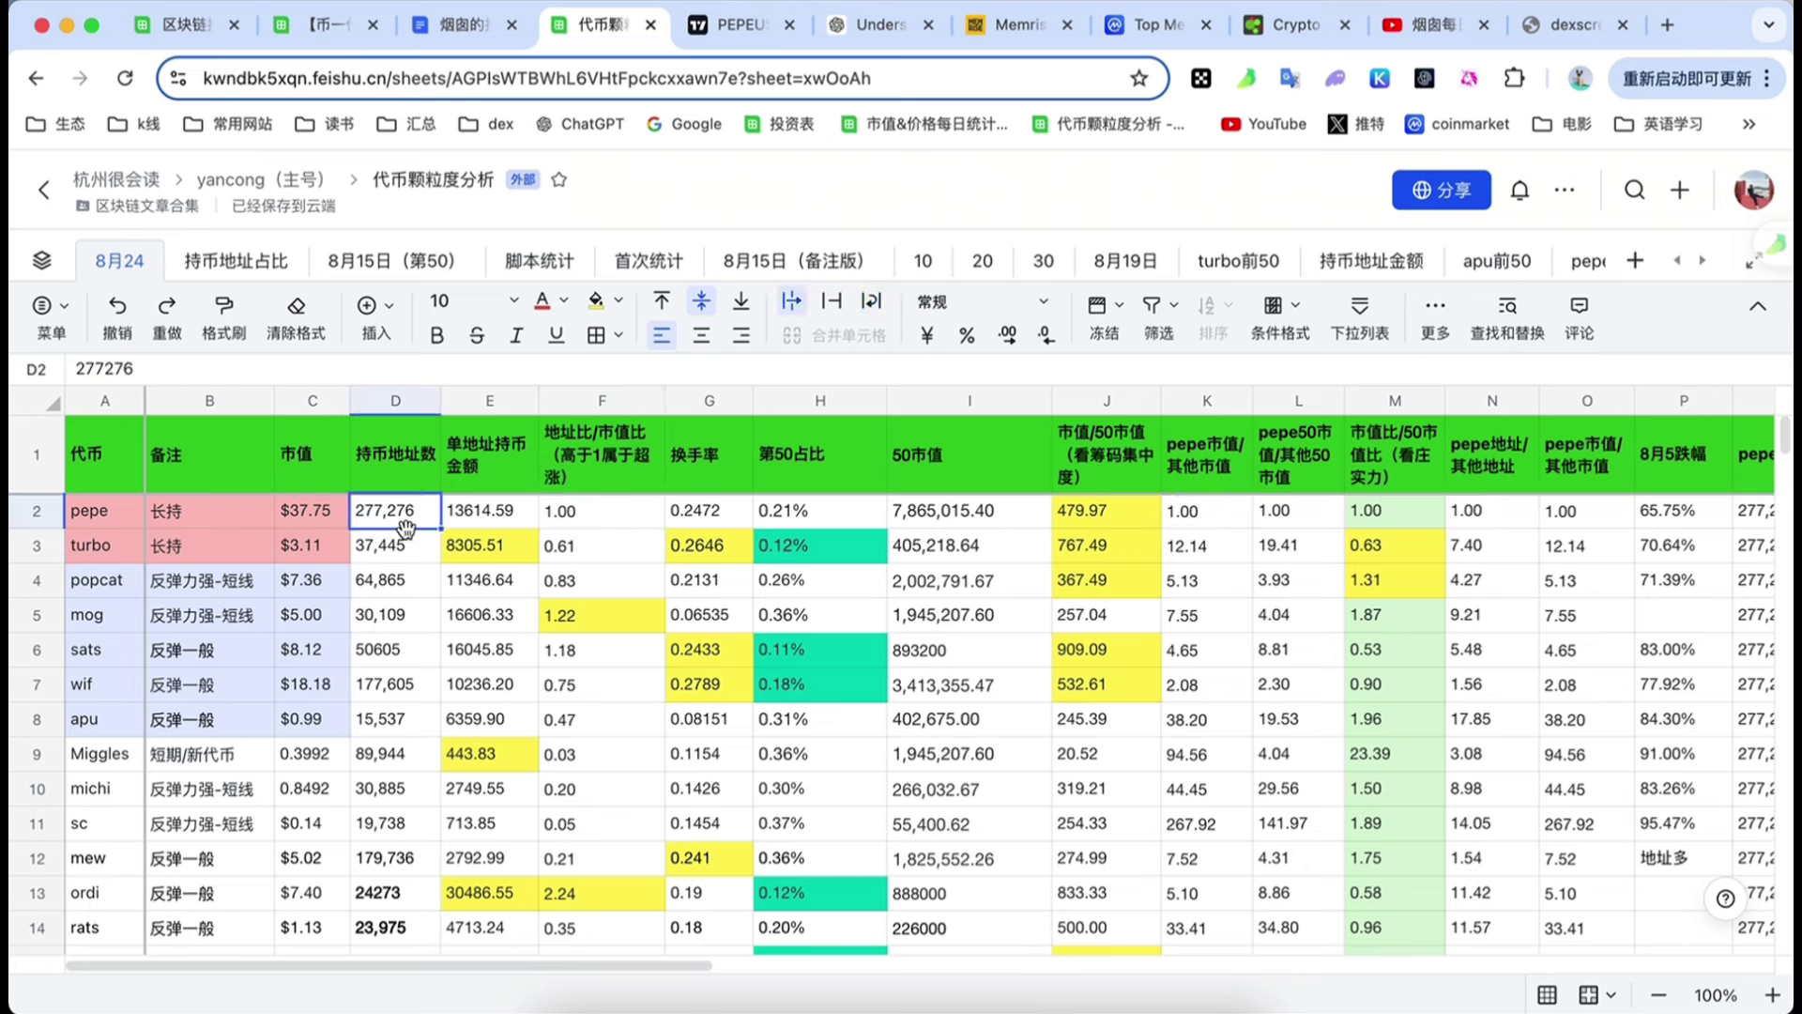
left_click(391, 553)
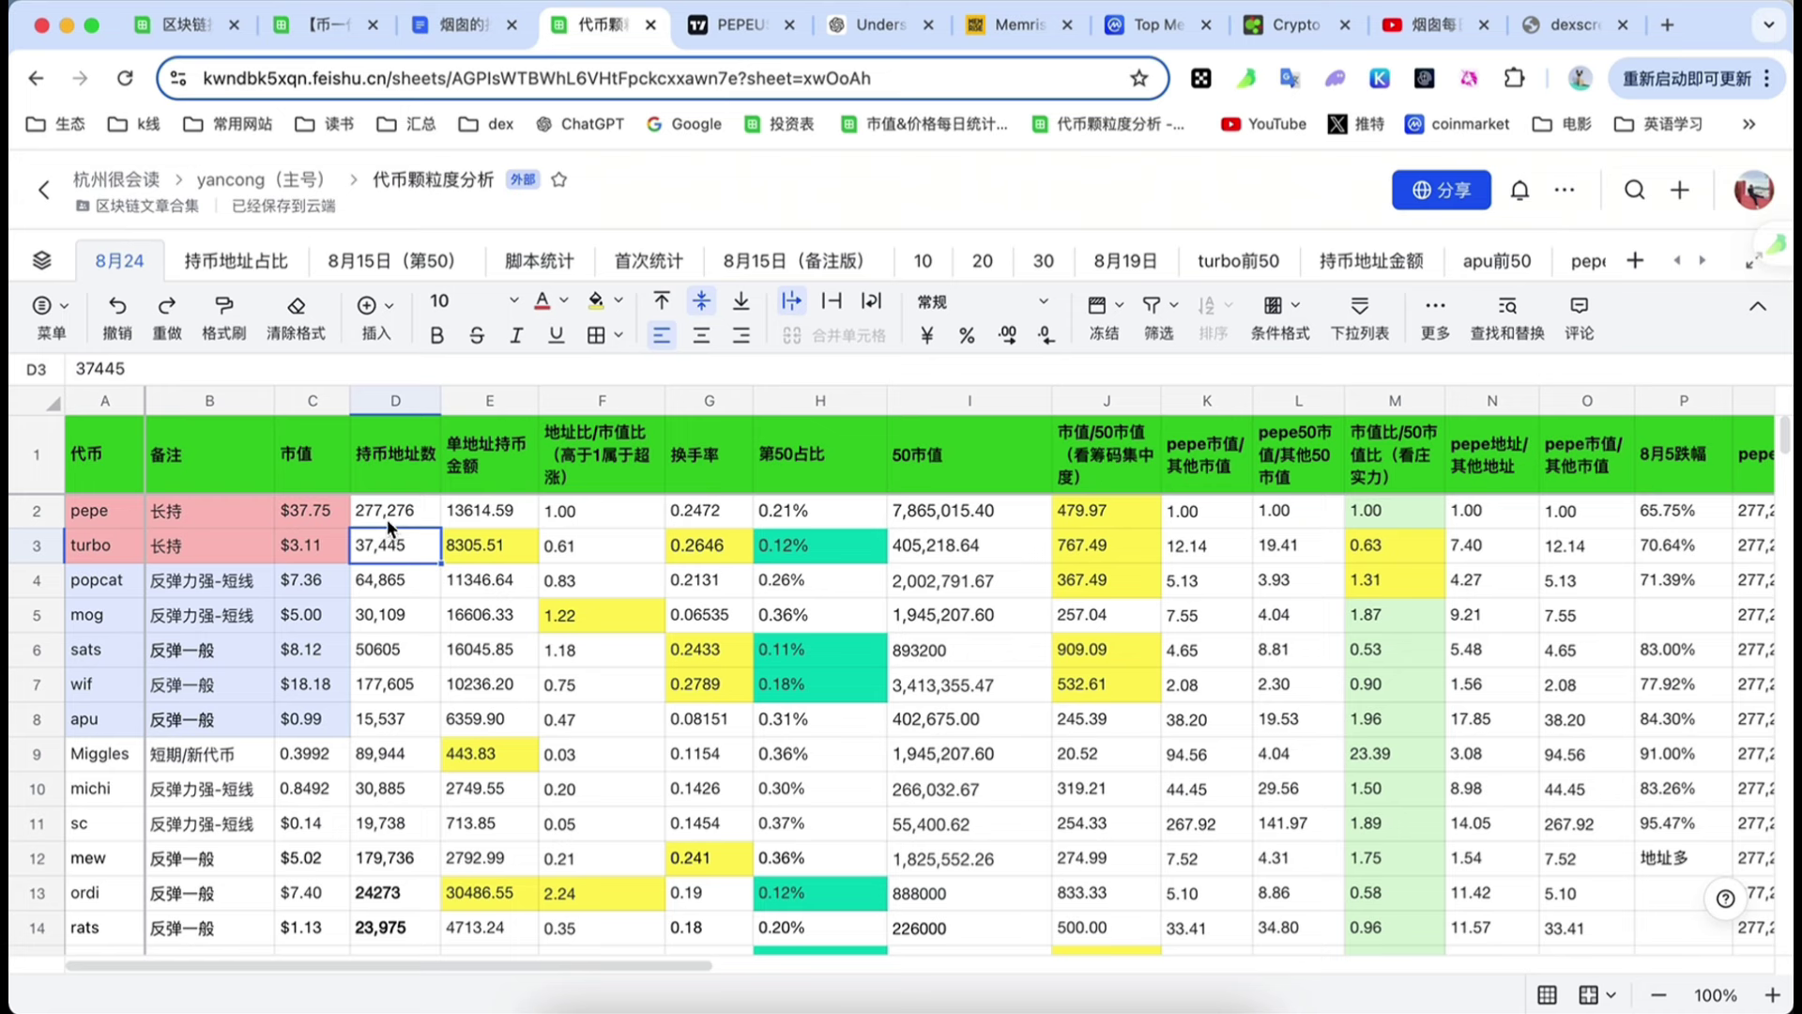
left_click(390, 522)
left_click(388, 549)
left_click(385, 522)
left_click(392, 550)
left_click(389, 523)
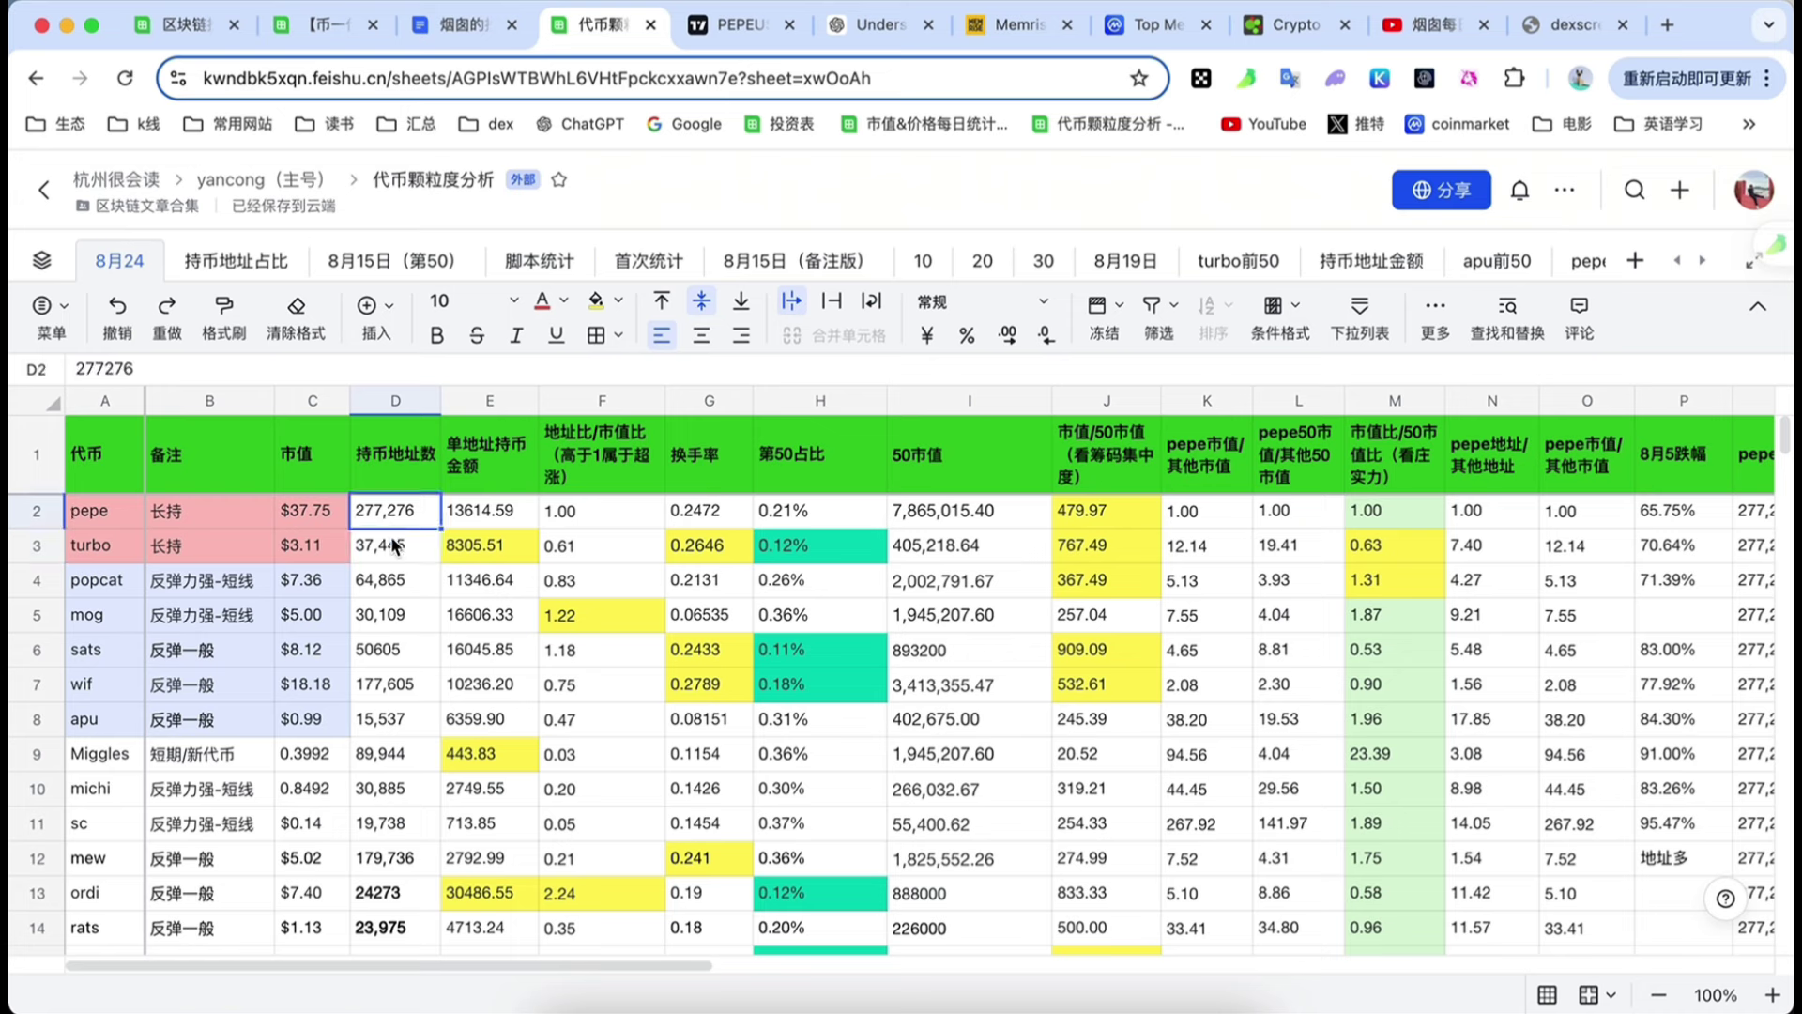
left_click(395, 545)
left_click(393, 524)
left_click(395, 548)
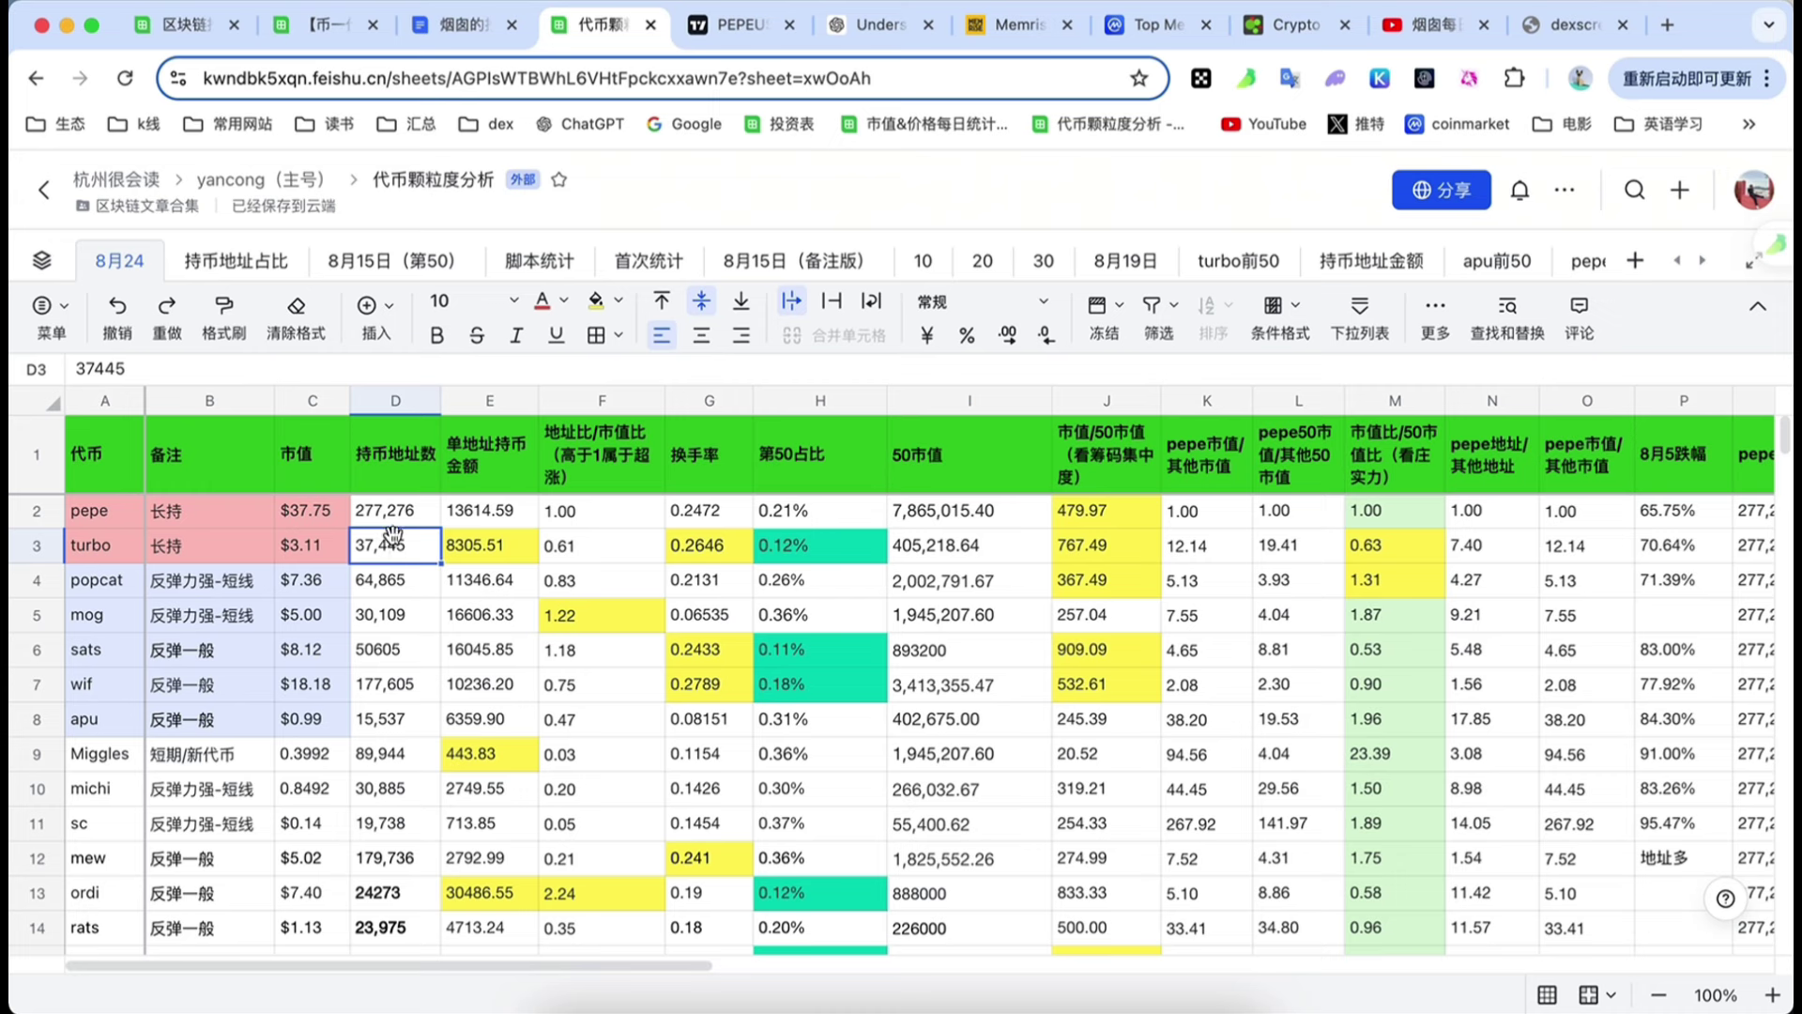
- Inspect turbo's pepe地址/其他地址 formula and trace its references to pepe持币地址 and turbo's 持币地址数
scroll(1247, 580, "right", 5)
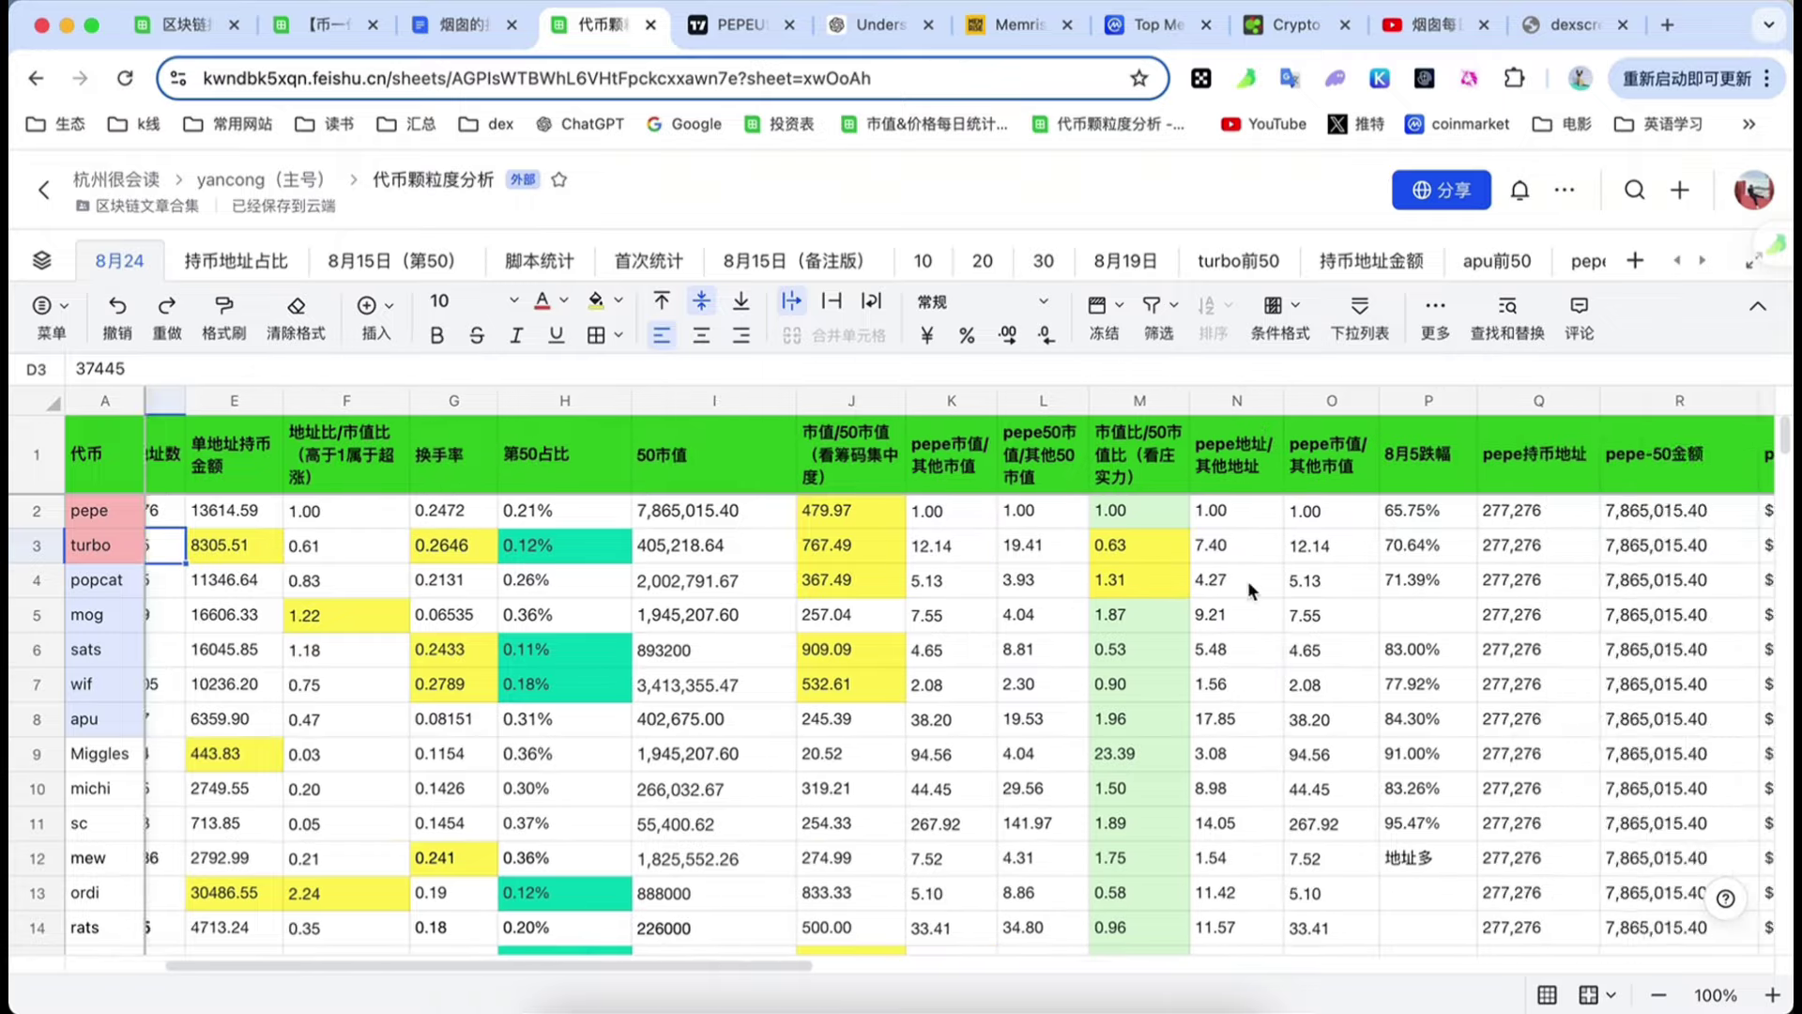
scroll(1348, 562, "right", 3)
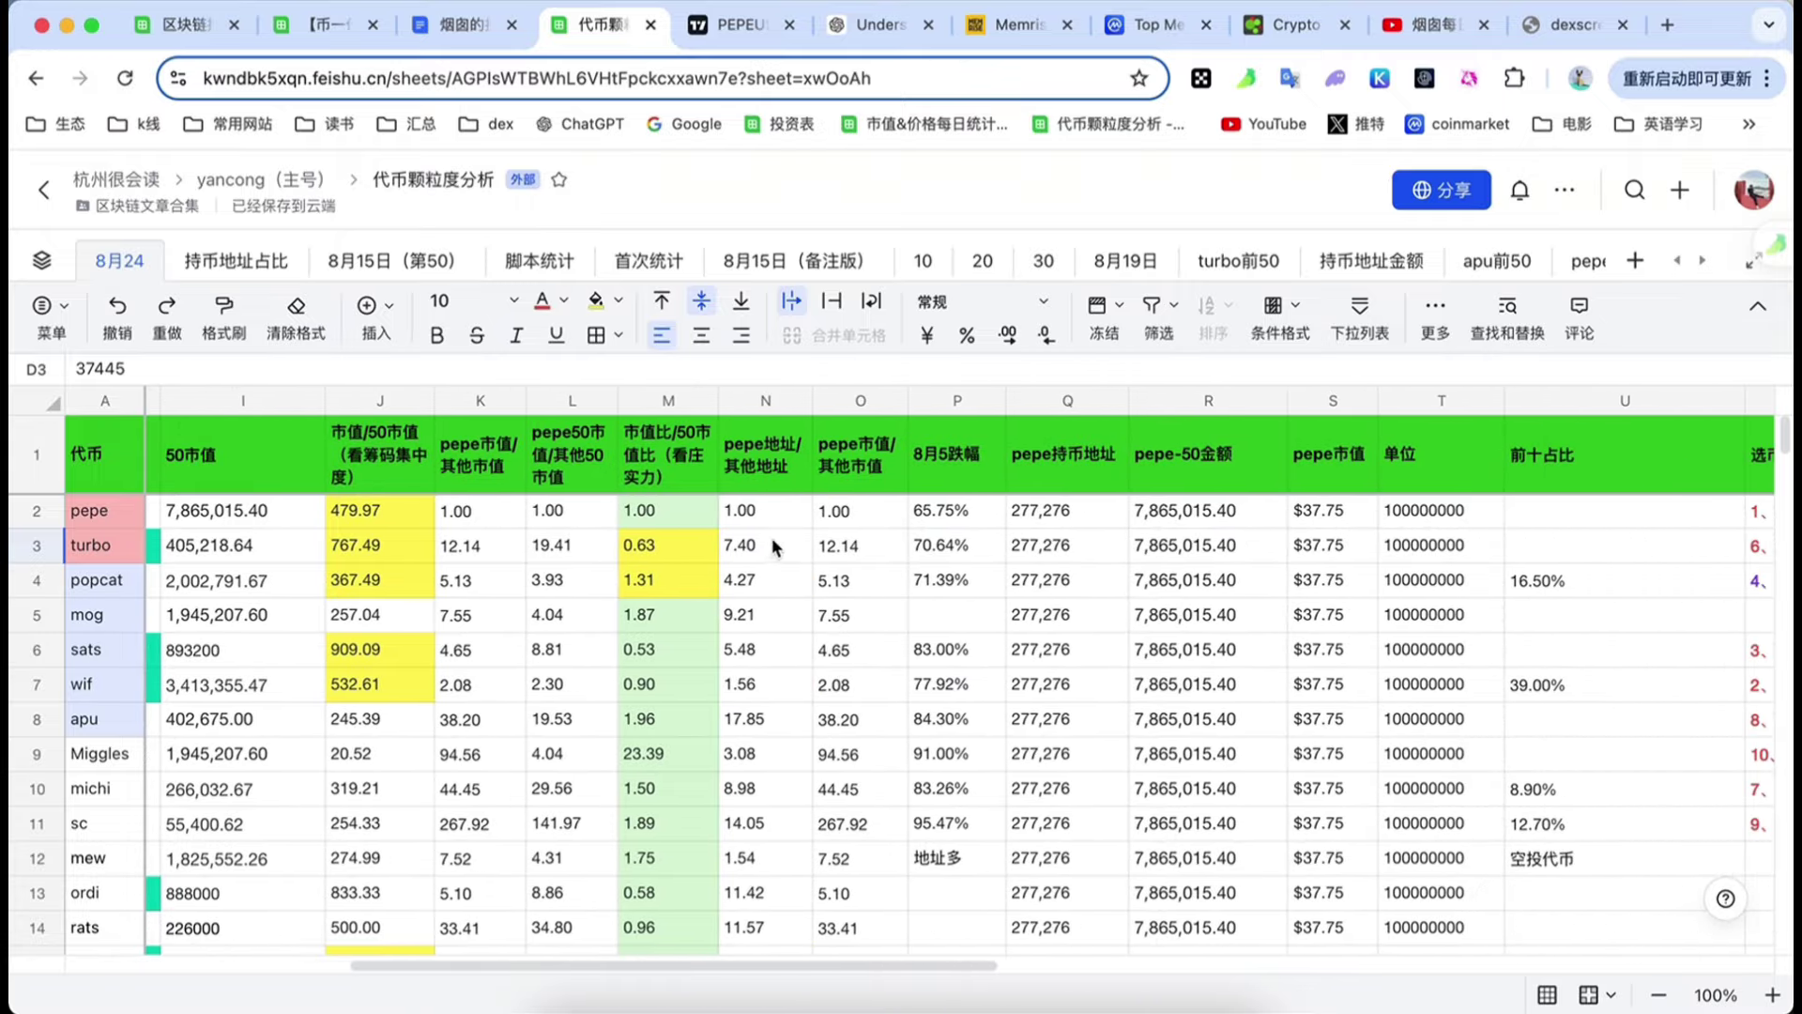
double_click(775, 547)
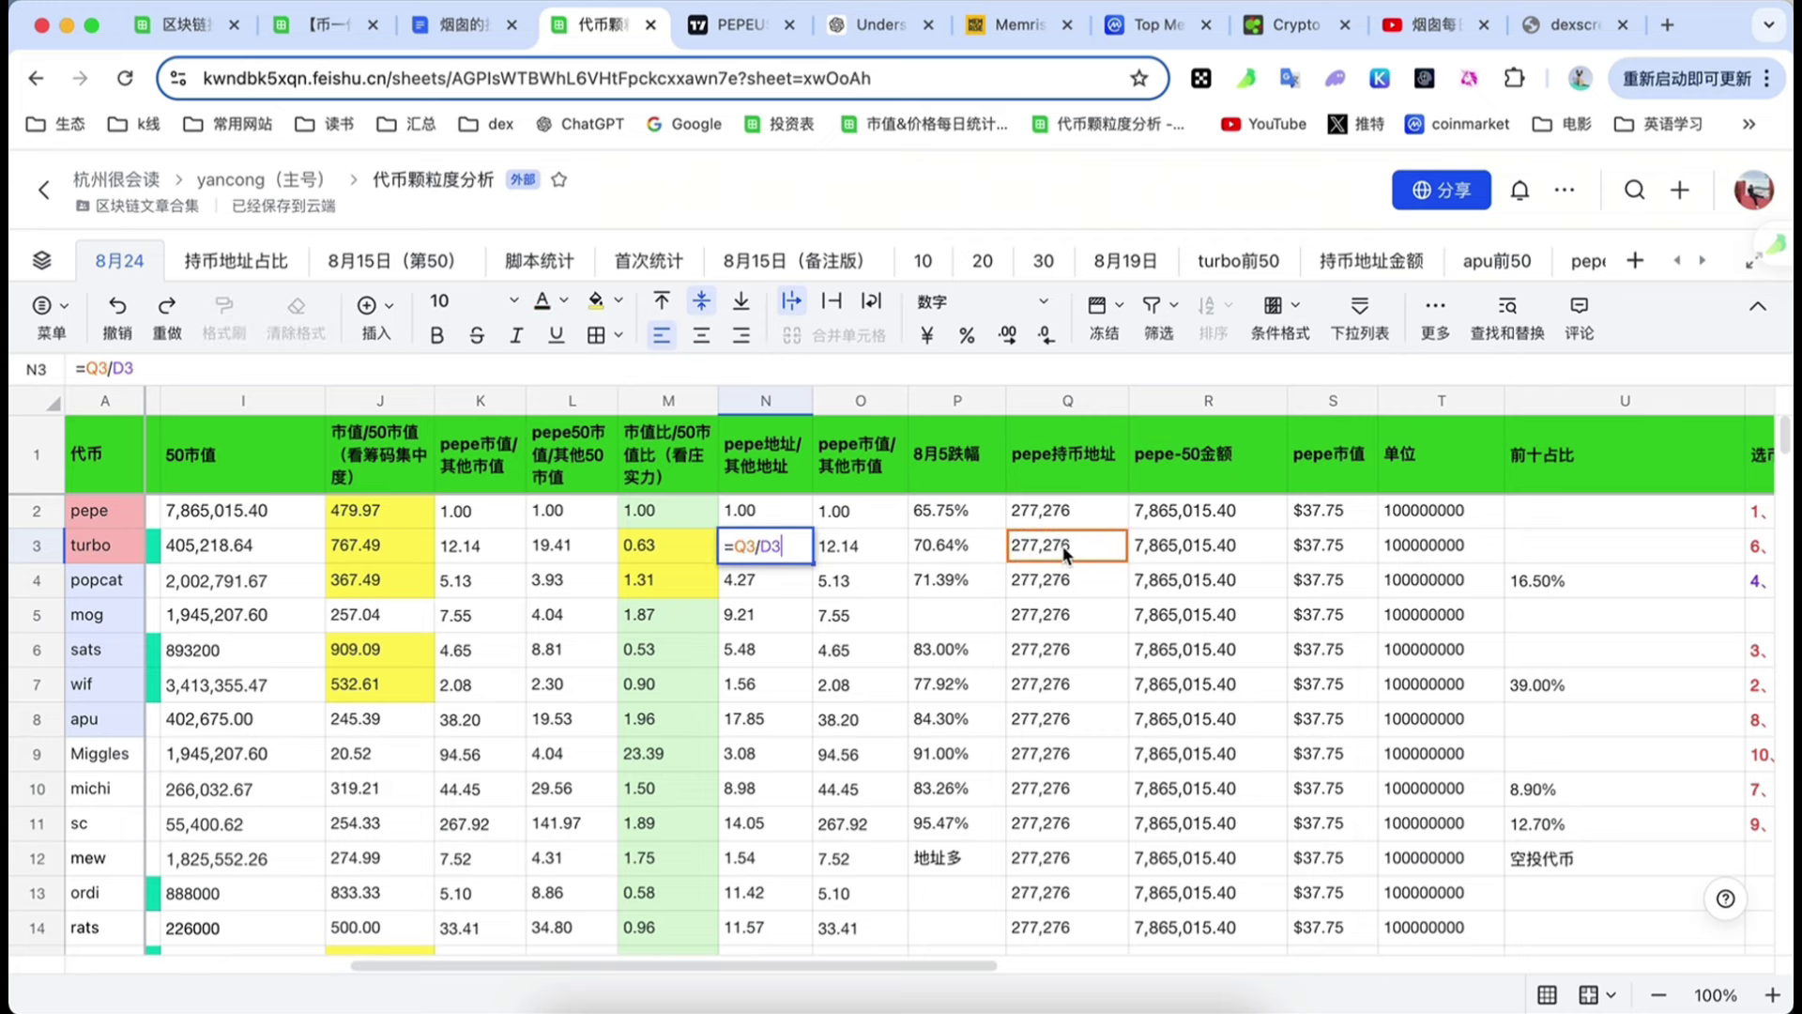
scroll(776, 612, "left", 10)
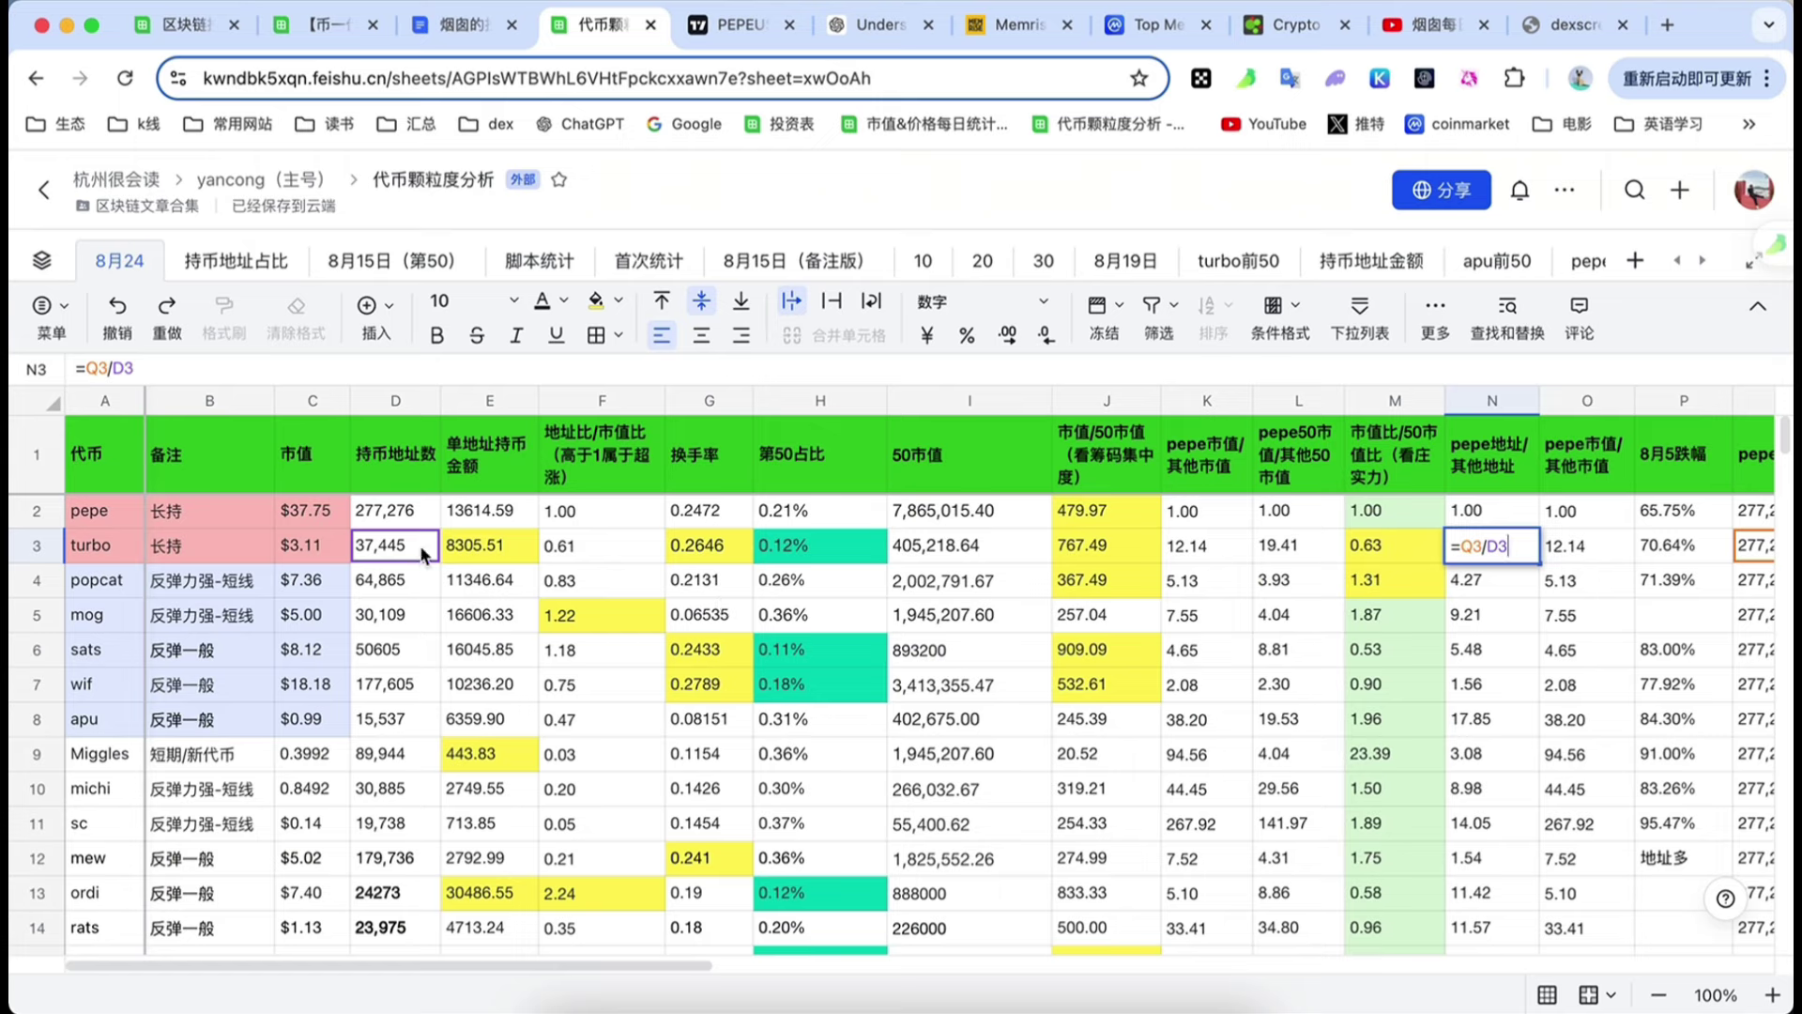
scroll(669, 564, "right", 8)
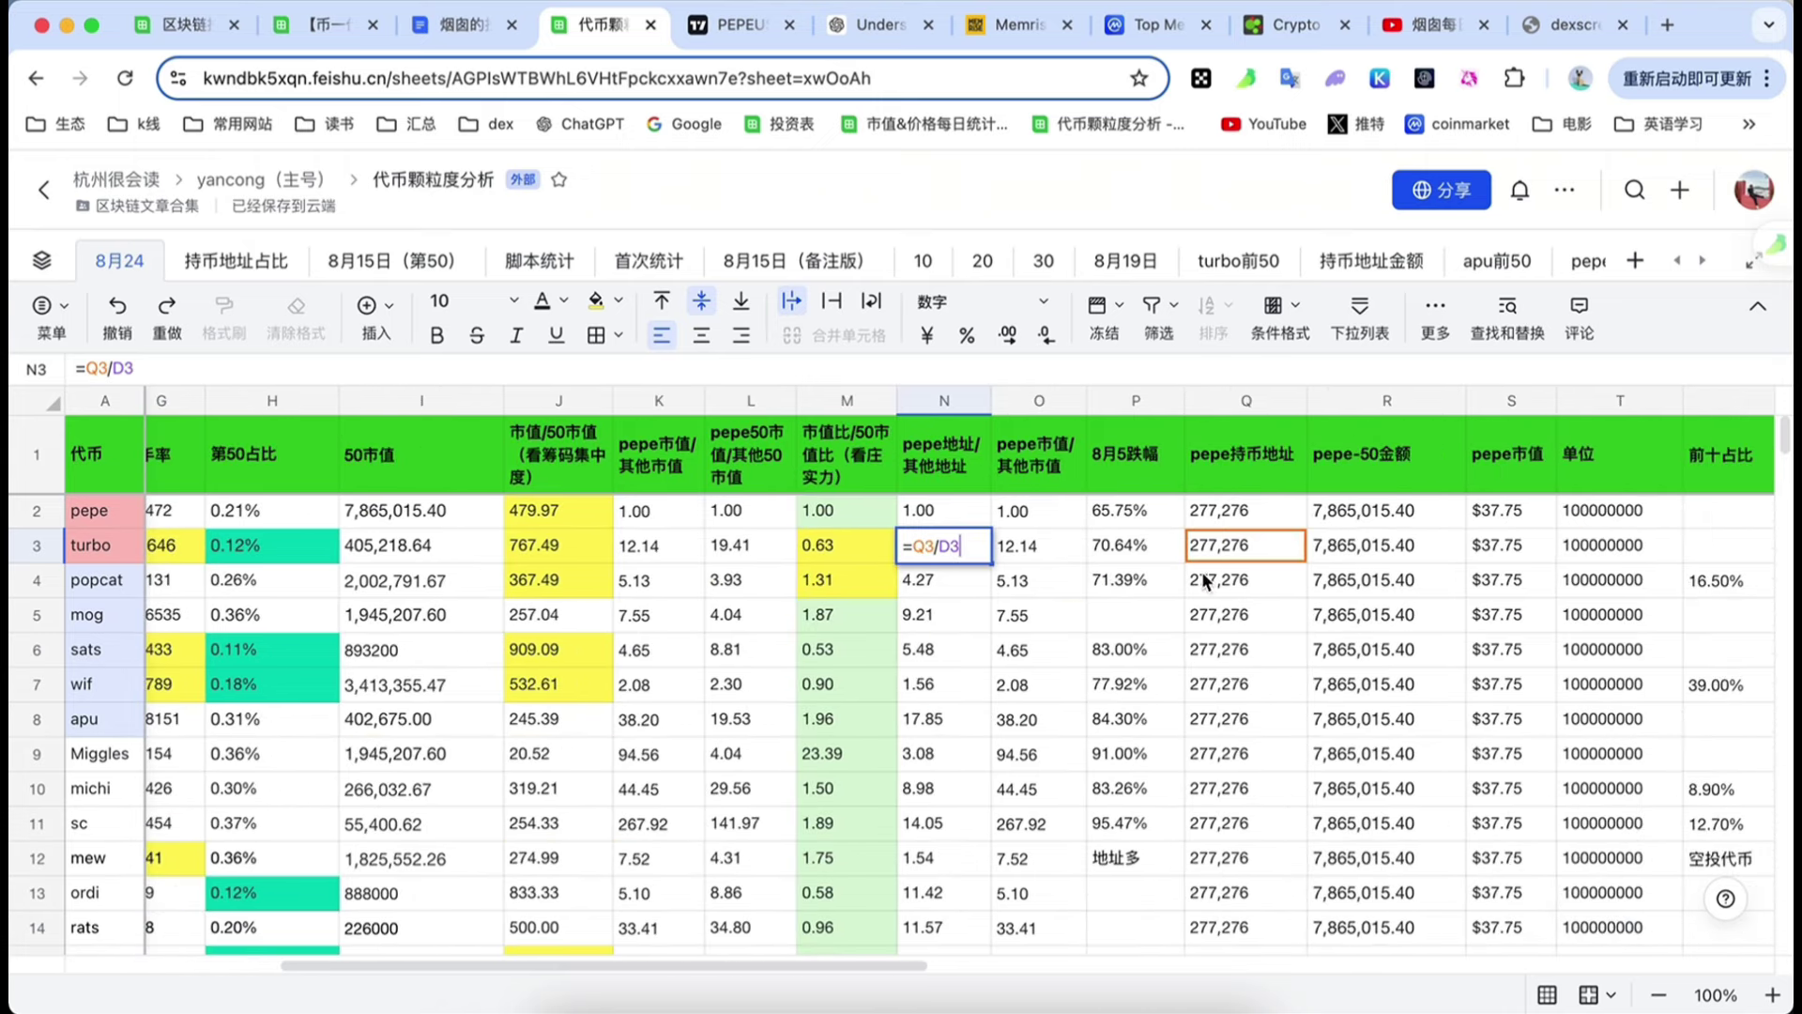
key("Return")
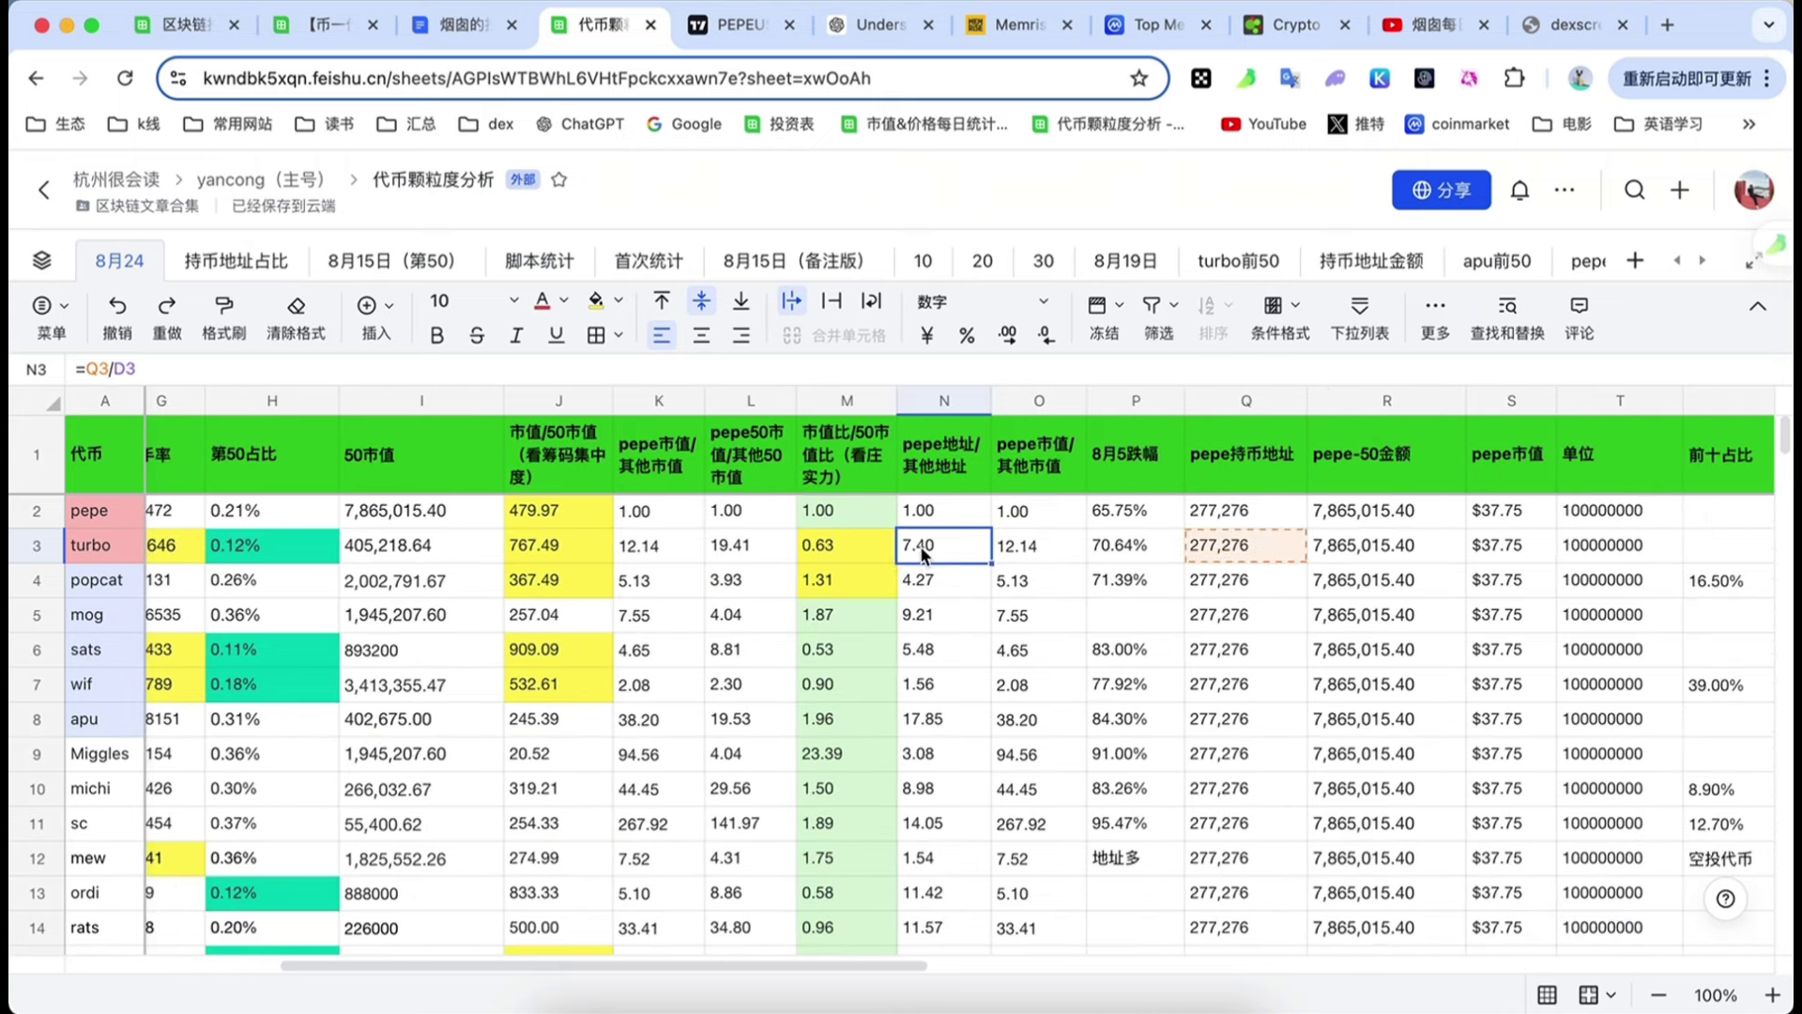
- Go through the pepe地址/其他地址 column from its header, comparing the ratios of turbo, popcat, mog and sats
left_click(933, 462)
scroll(948, 544, "left", 4)
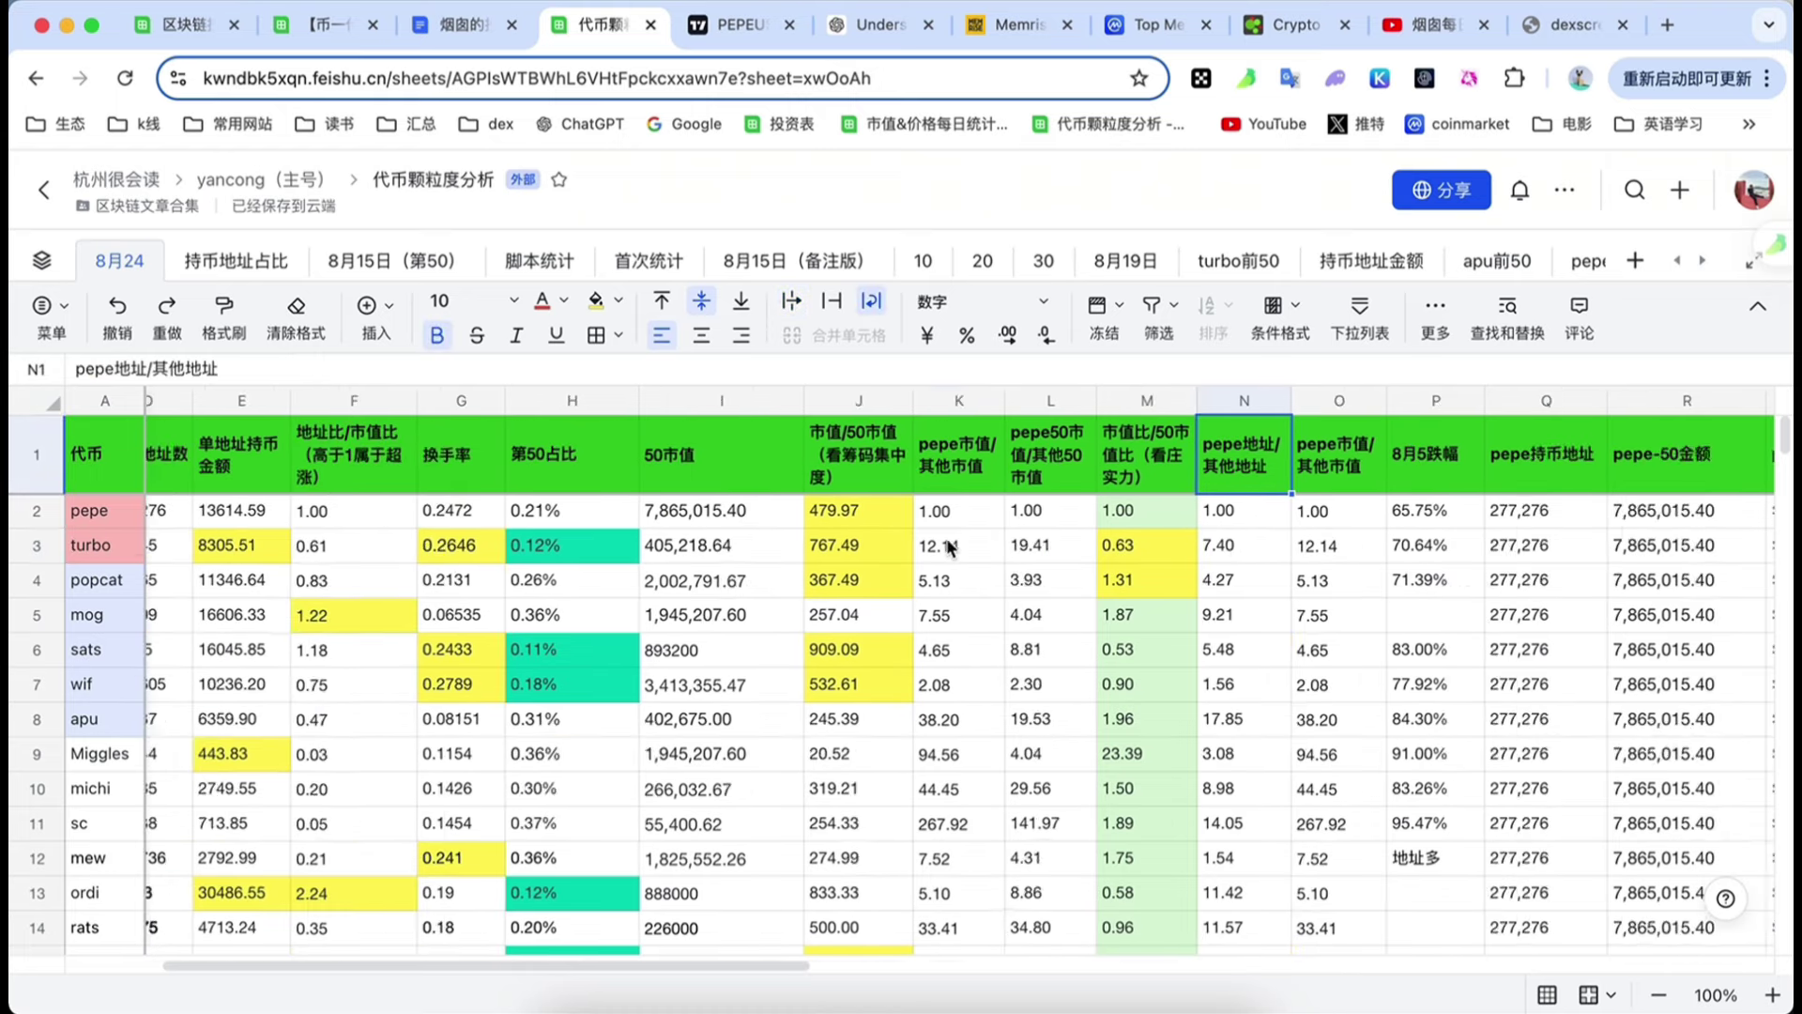
scroll(1349, 614, "right", 2)
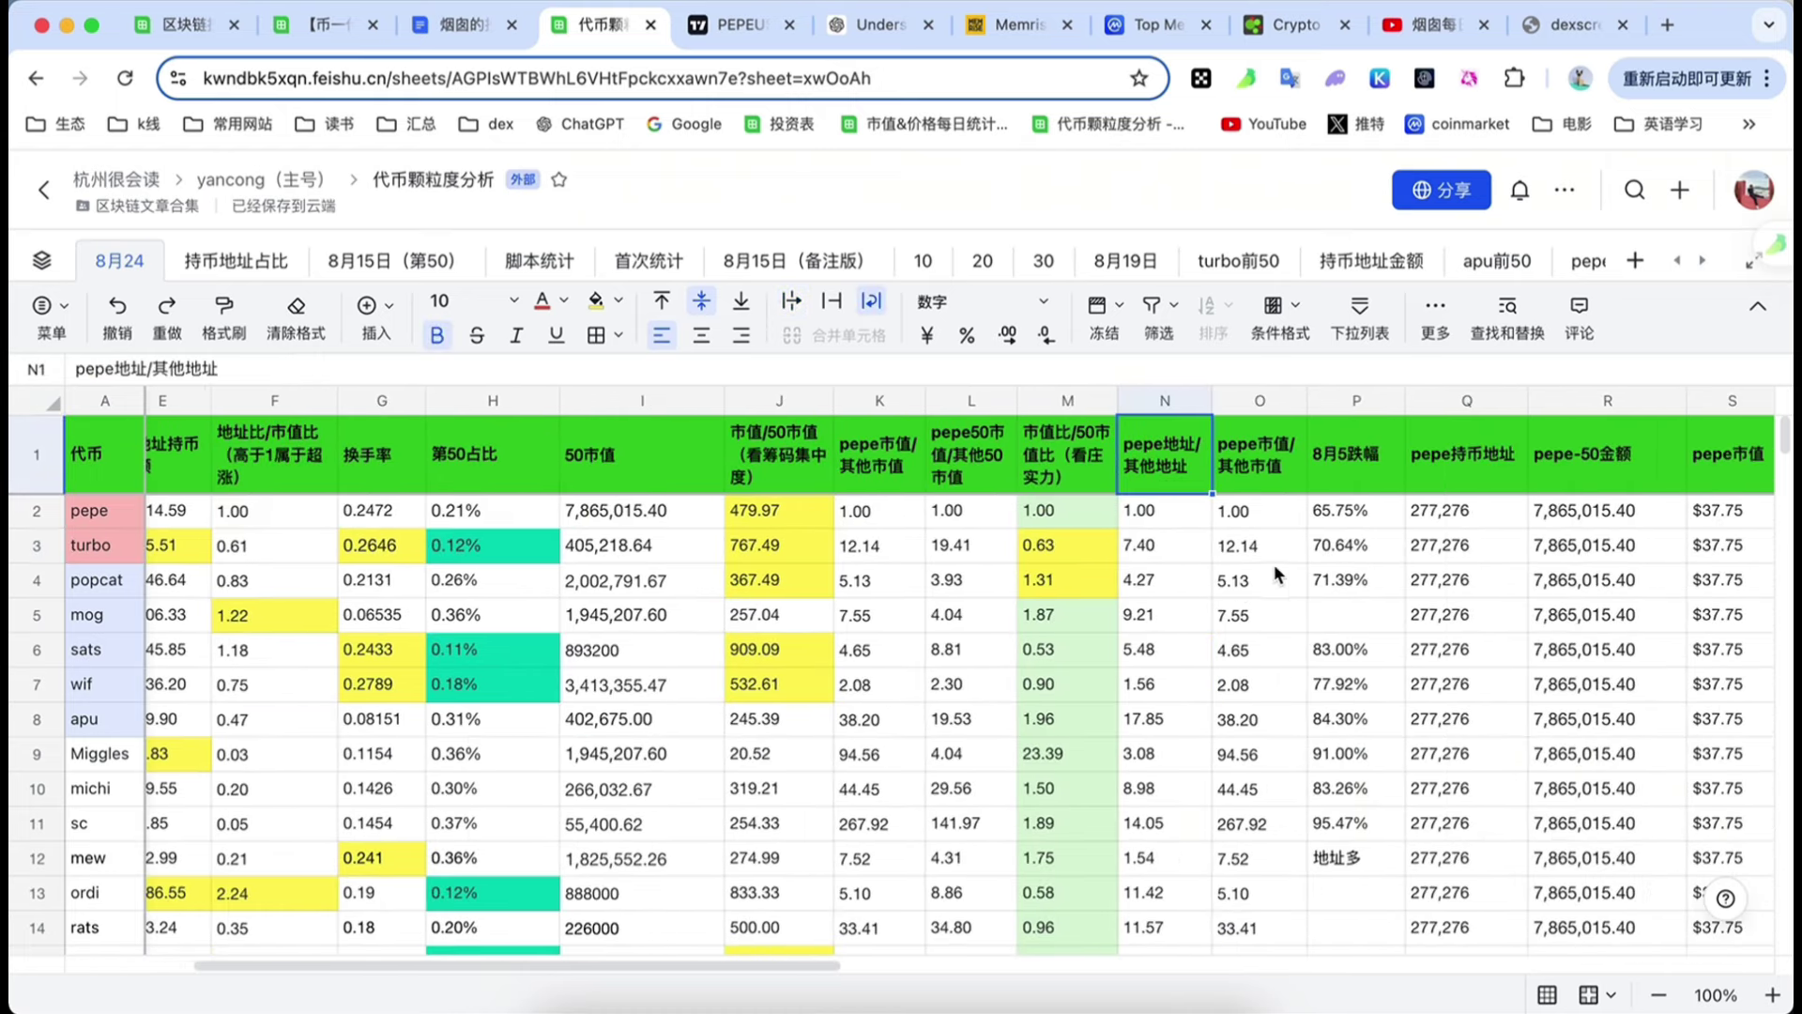
left_click(1176, 550)
left_click(1169, 569)
left_click(1170, 617)
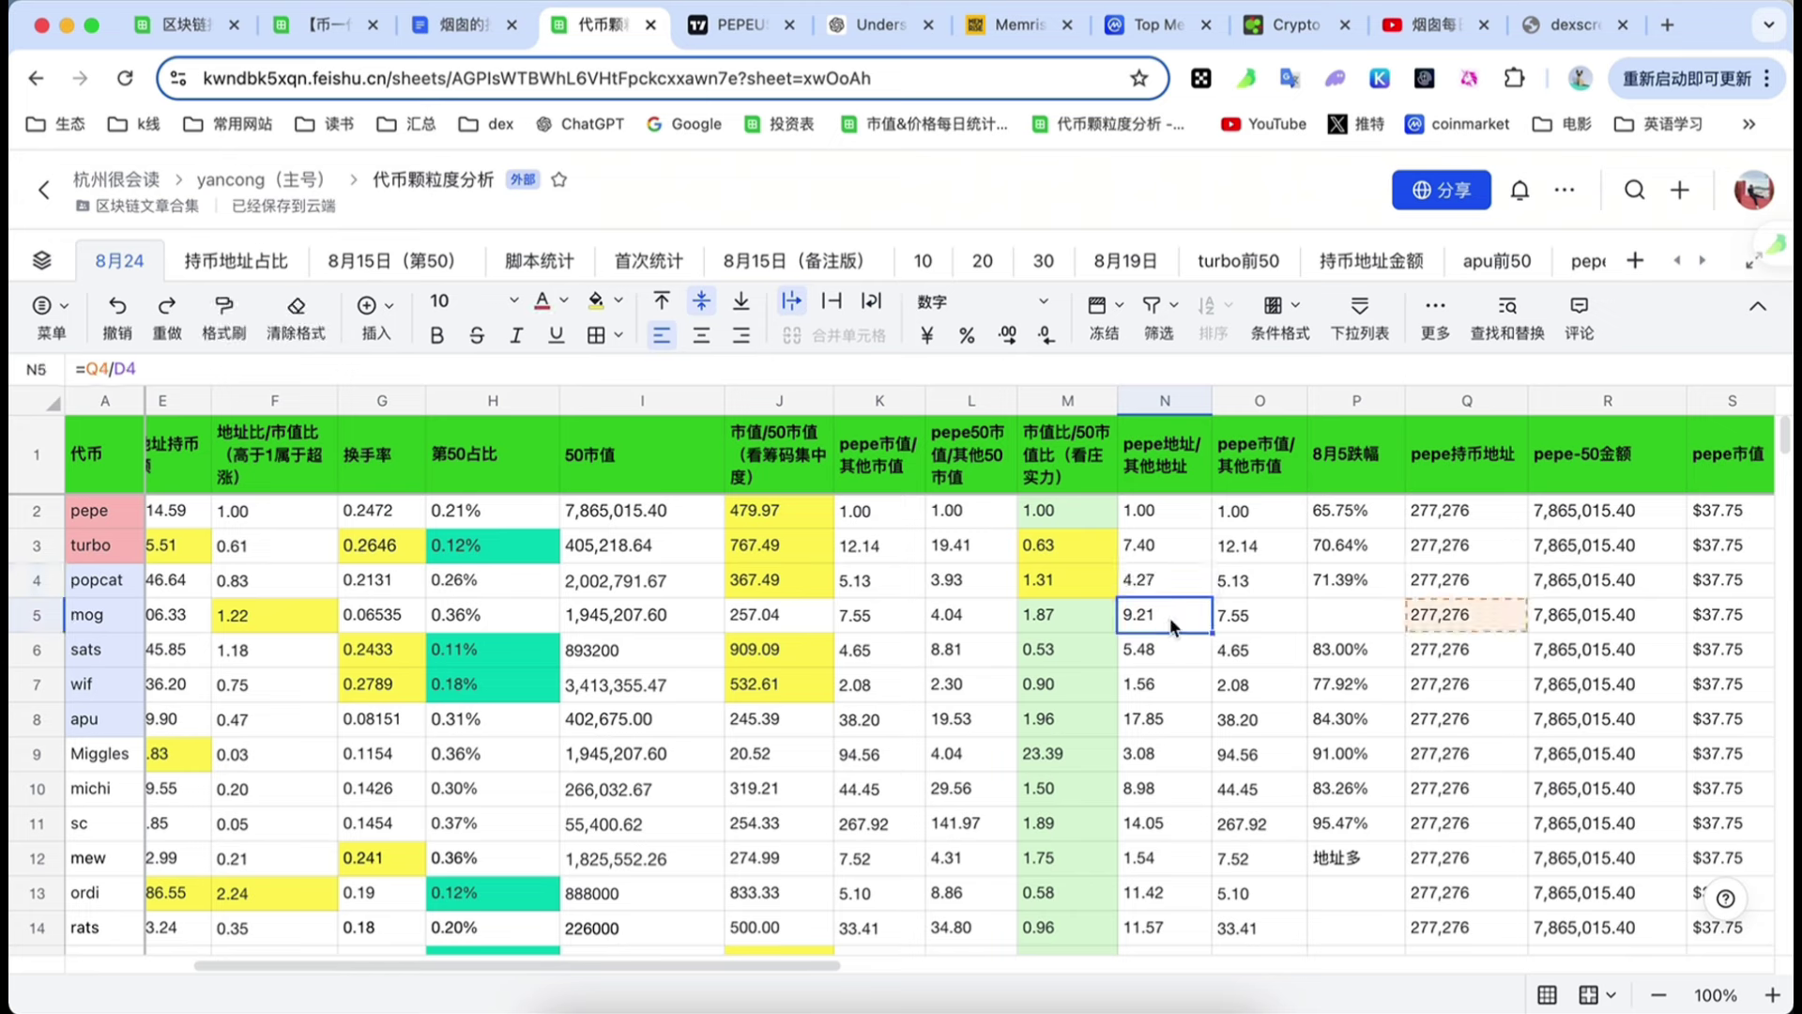
left_click(1164, 588)
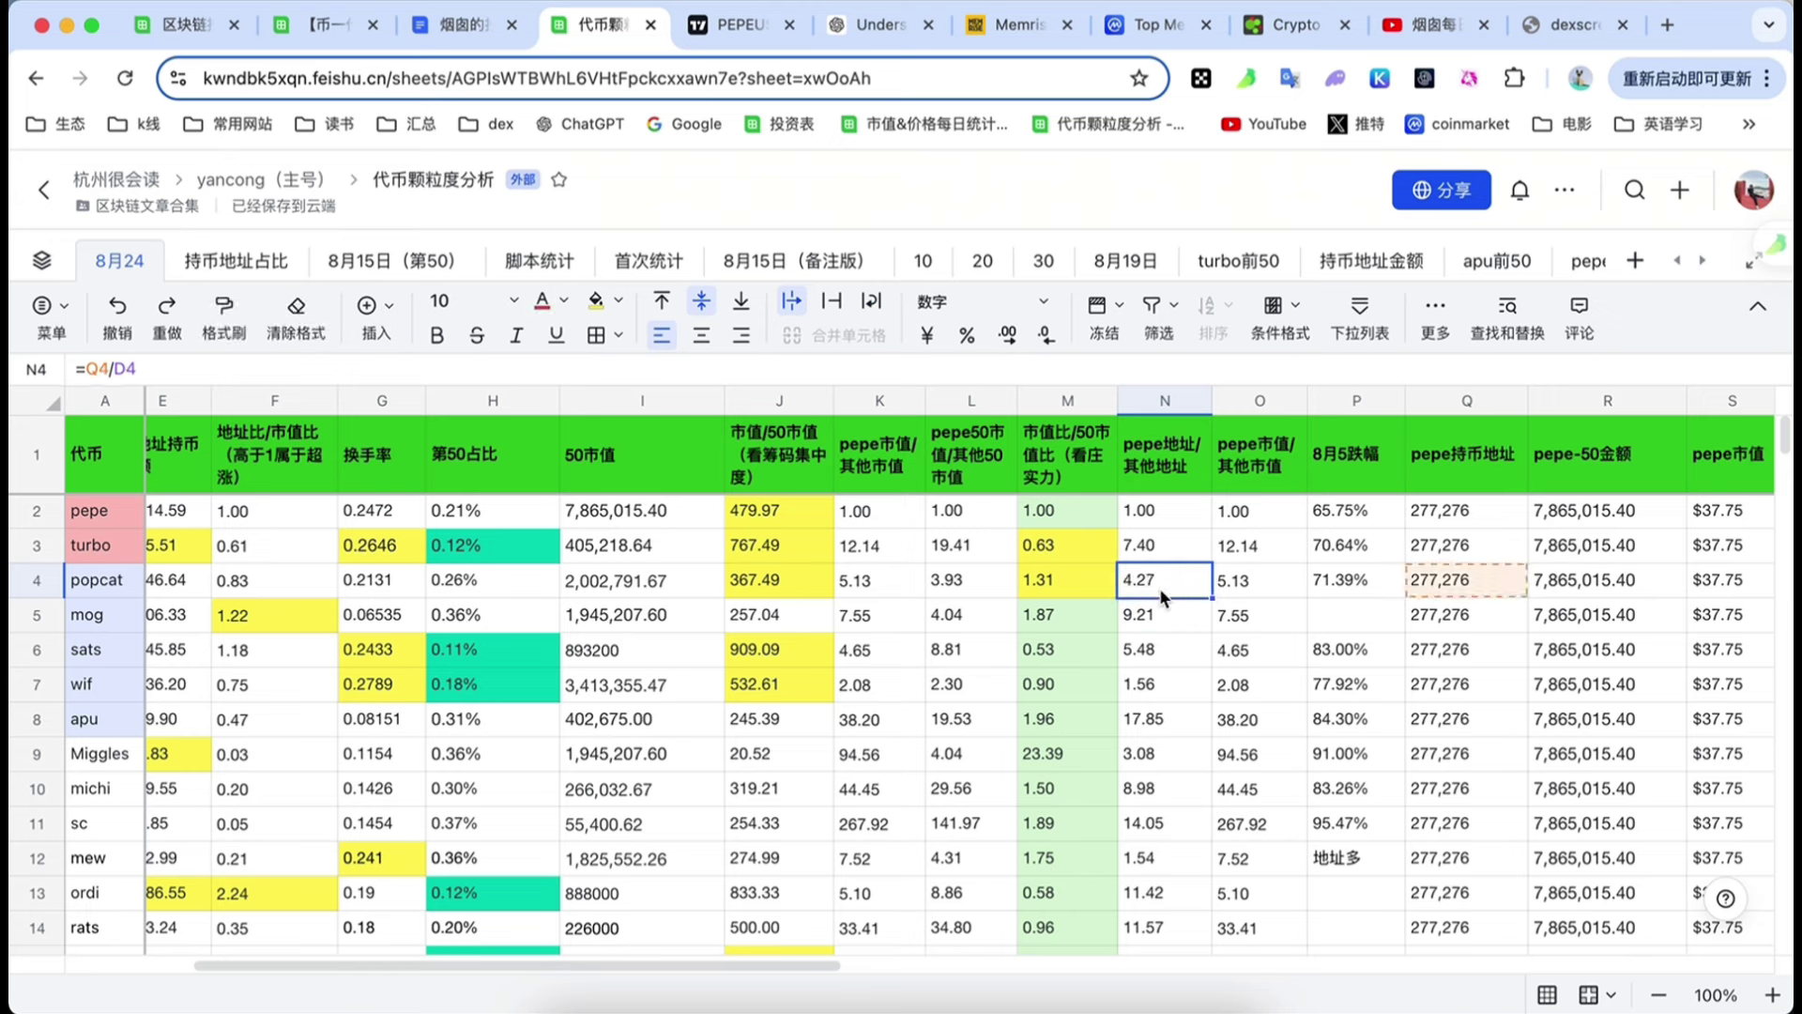
left_click(1152, 612)
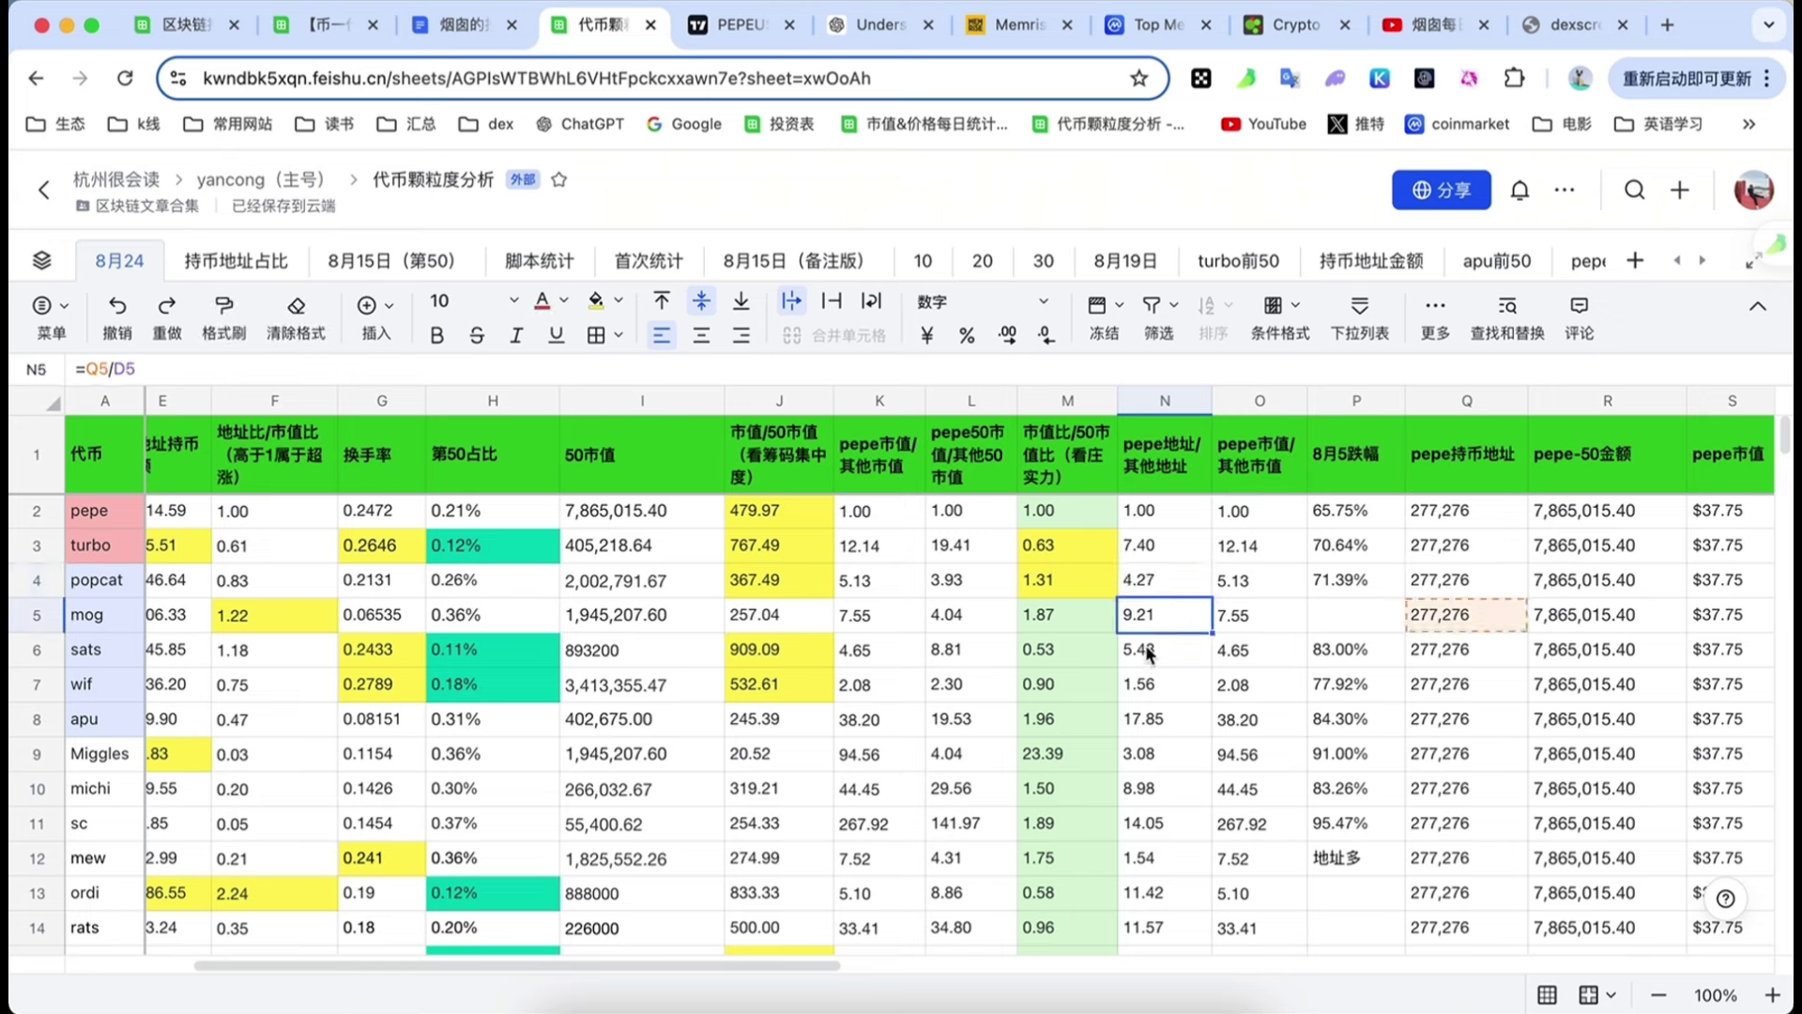
left_click(1157, 651)
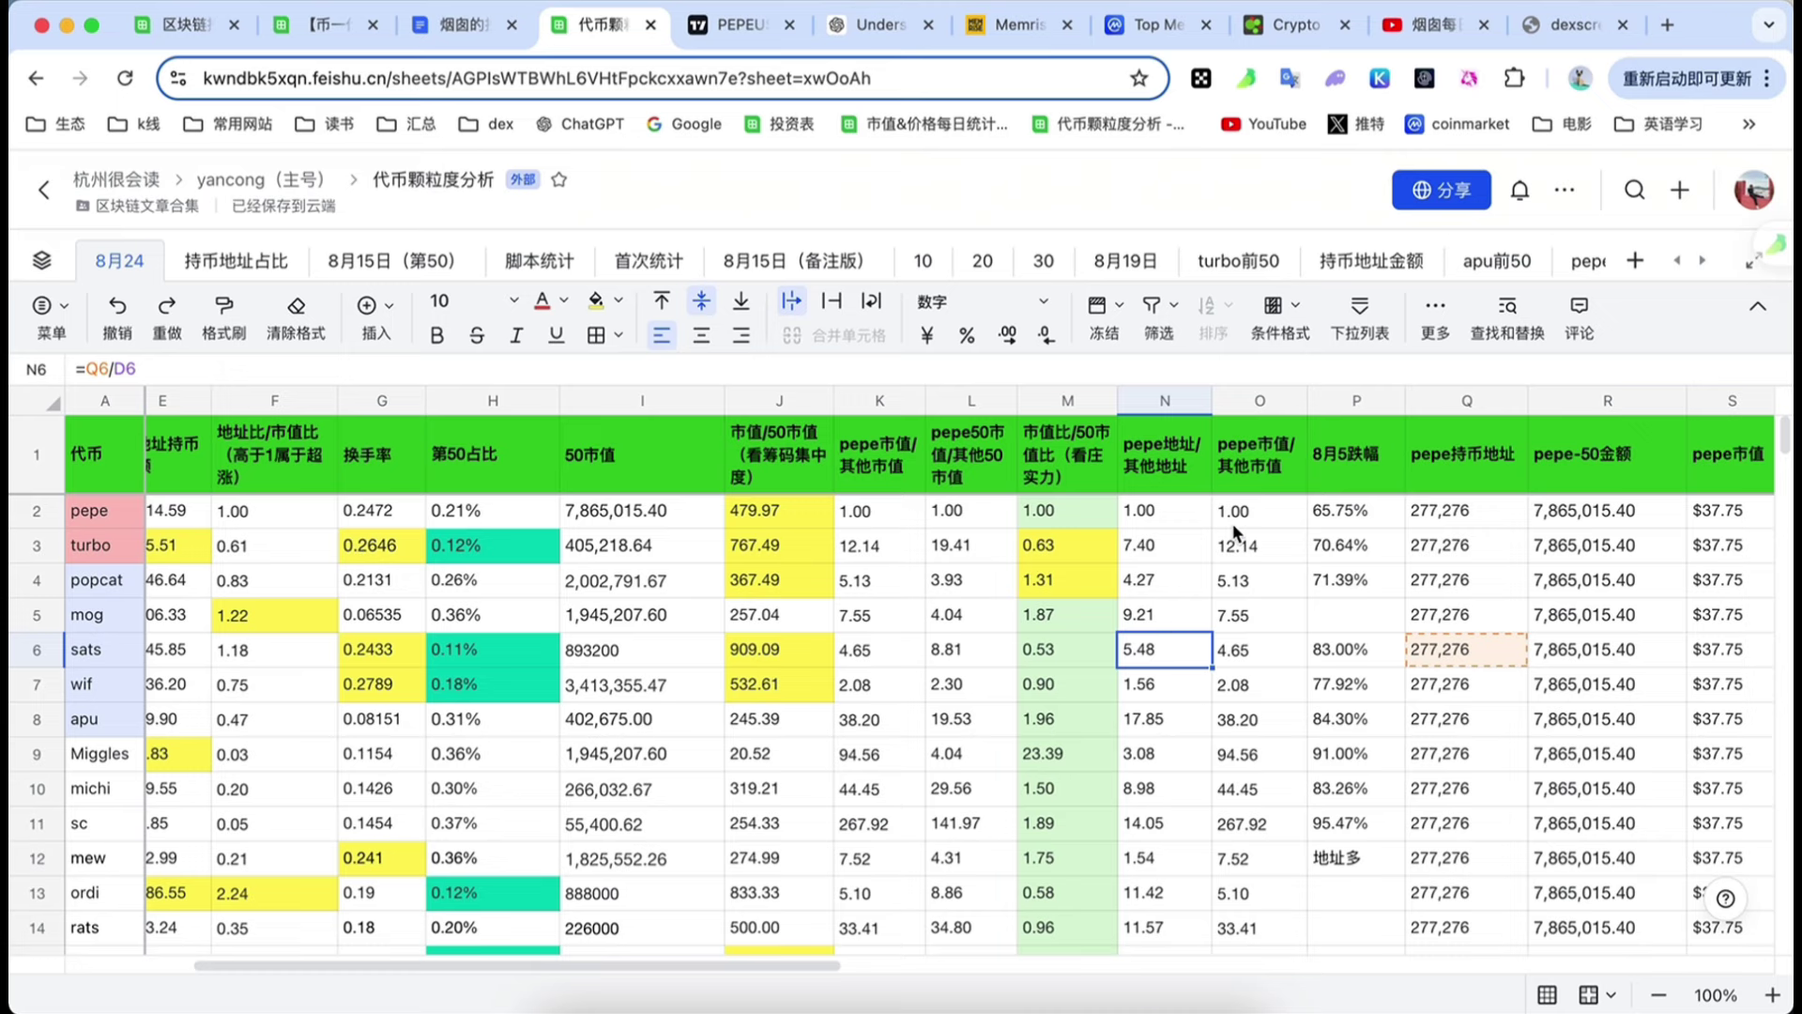
- Check the second pepe市值/其他市值 header, beside pepe地址/其他地址, and compare pepe市值 in turbo's row with turbo's own 市值
left_click(1255, 471)
scroll(723, 631, "left", 5)
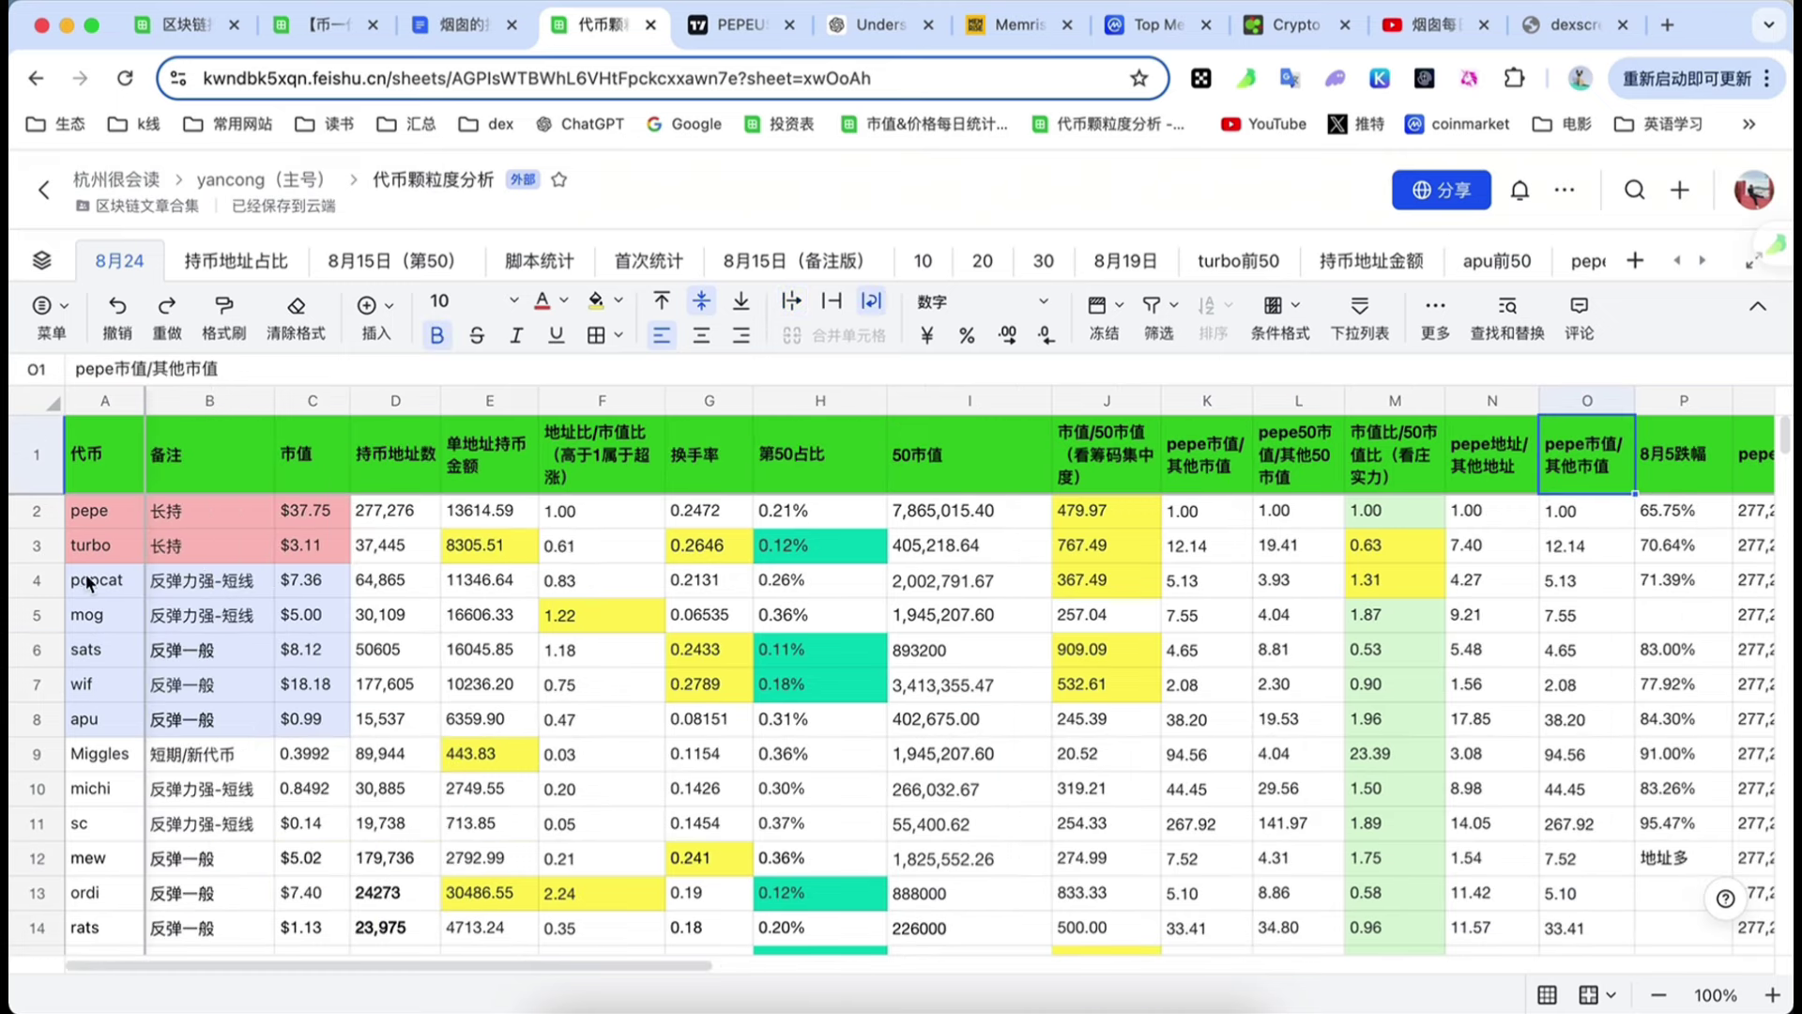
scroll(1065, 586, "right", 5)
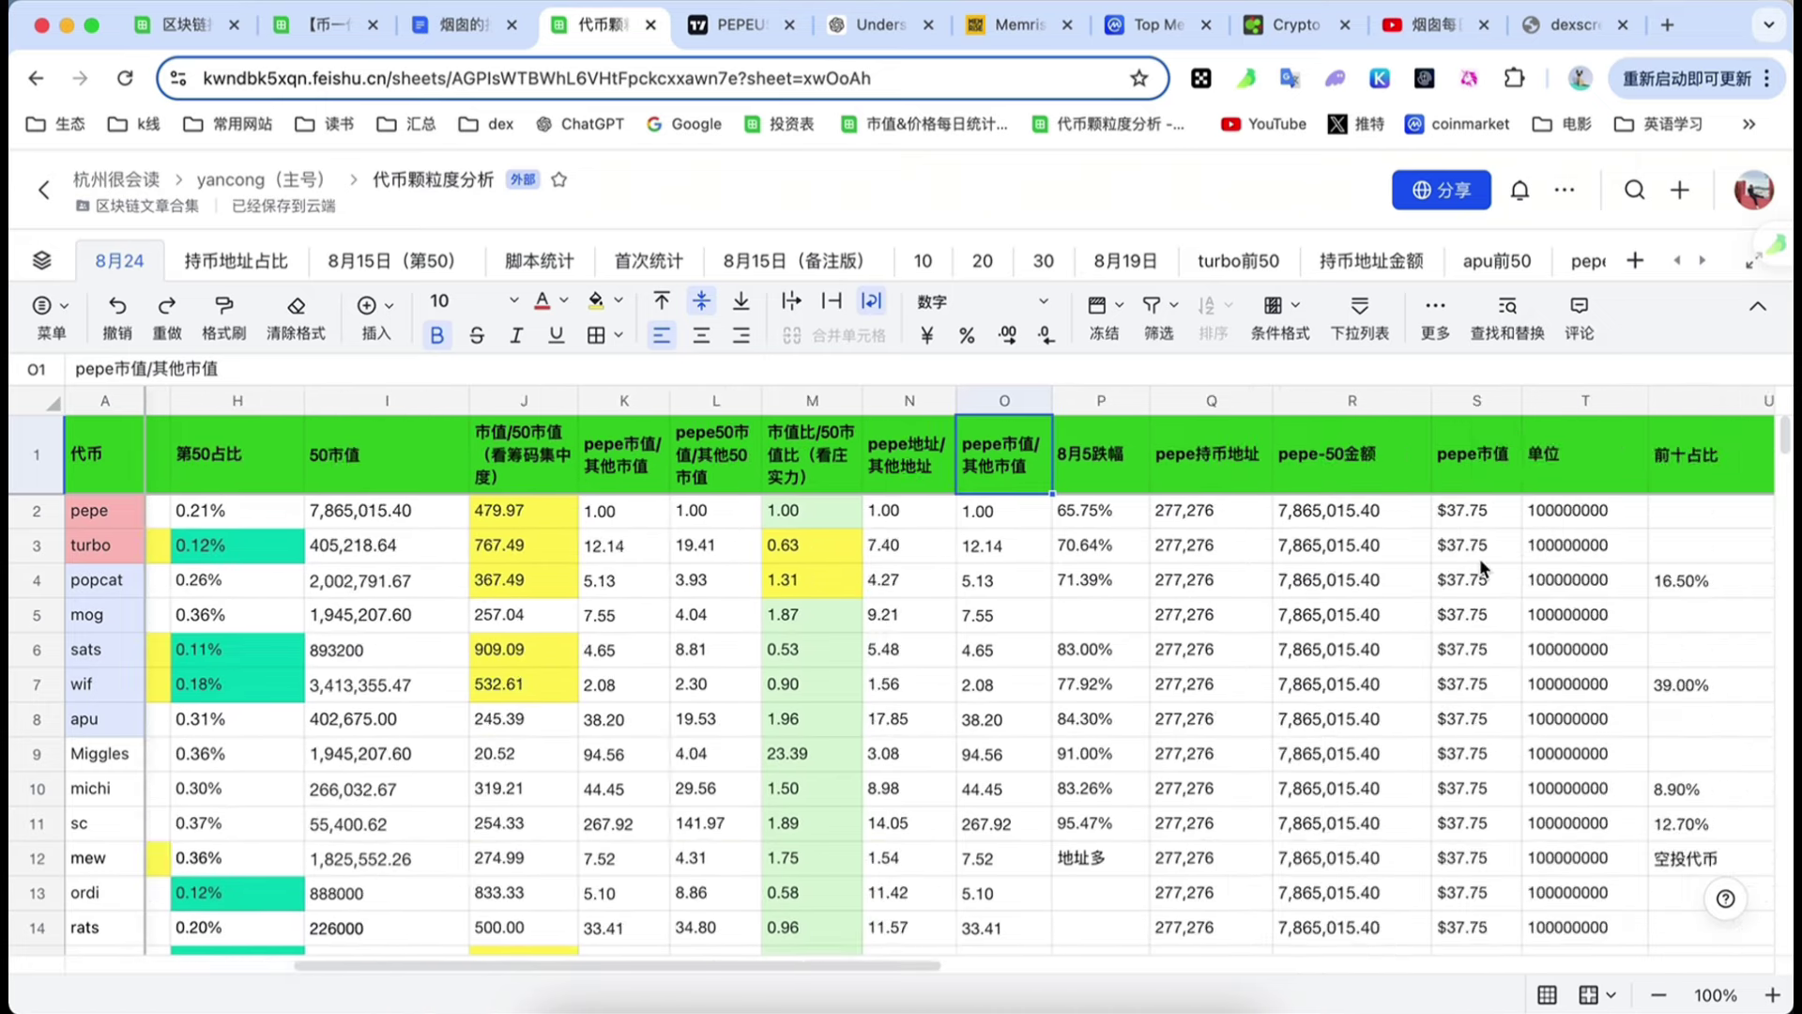
double_click(1460, 546)
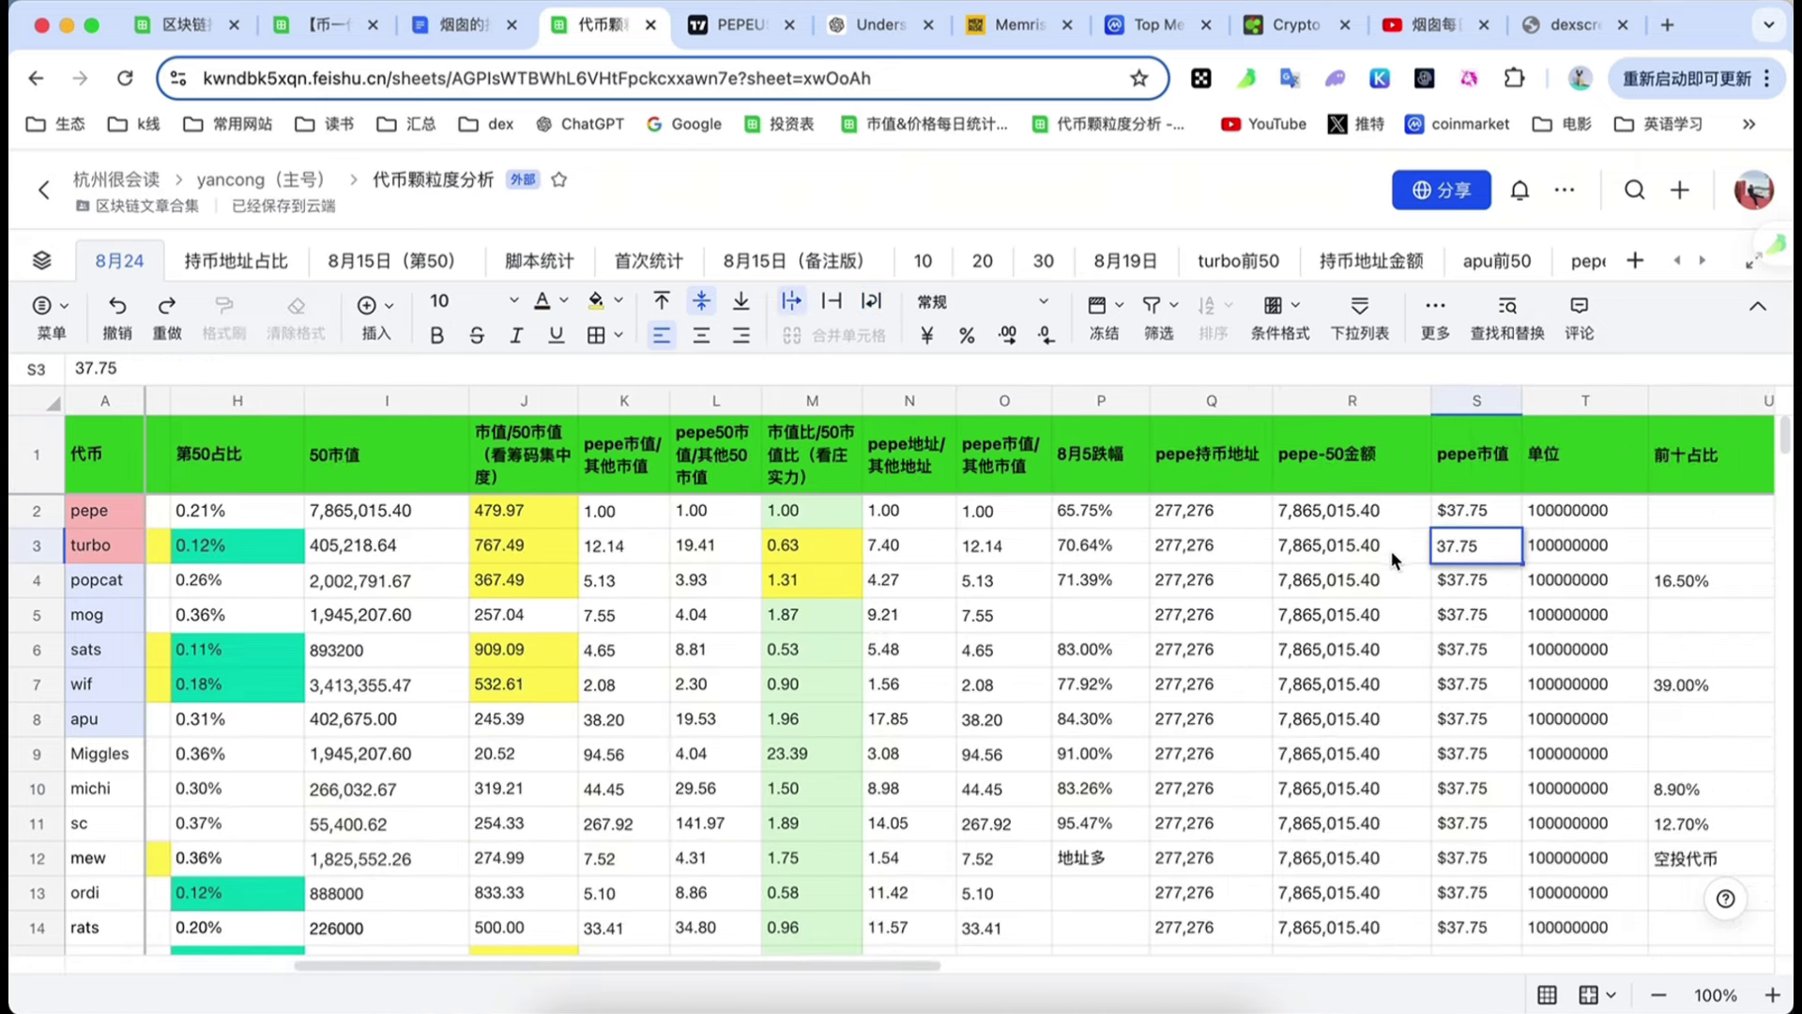
scroll(987, 583, "left", 5)
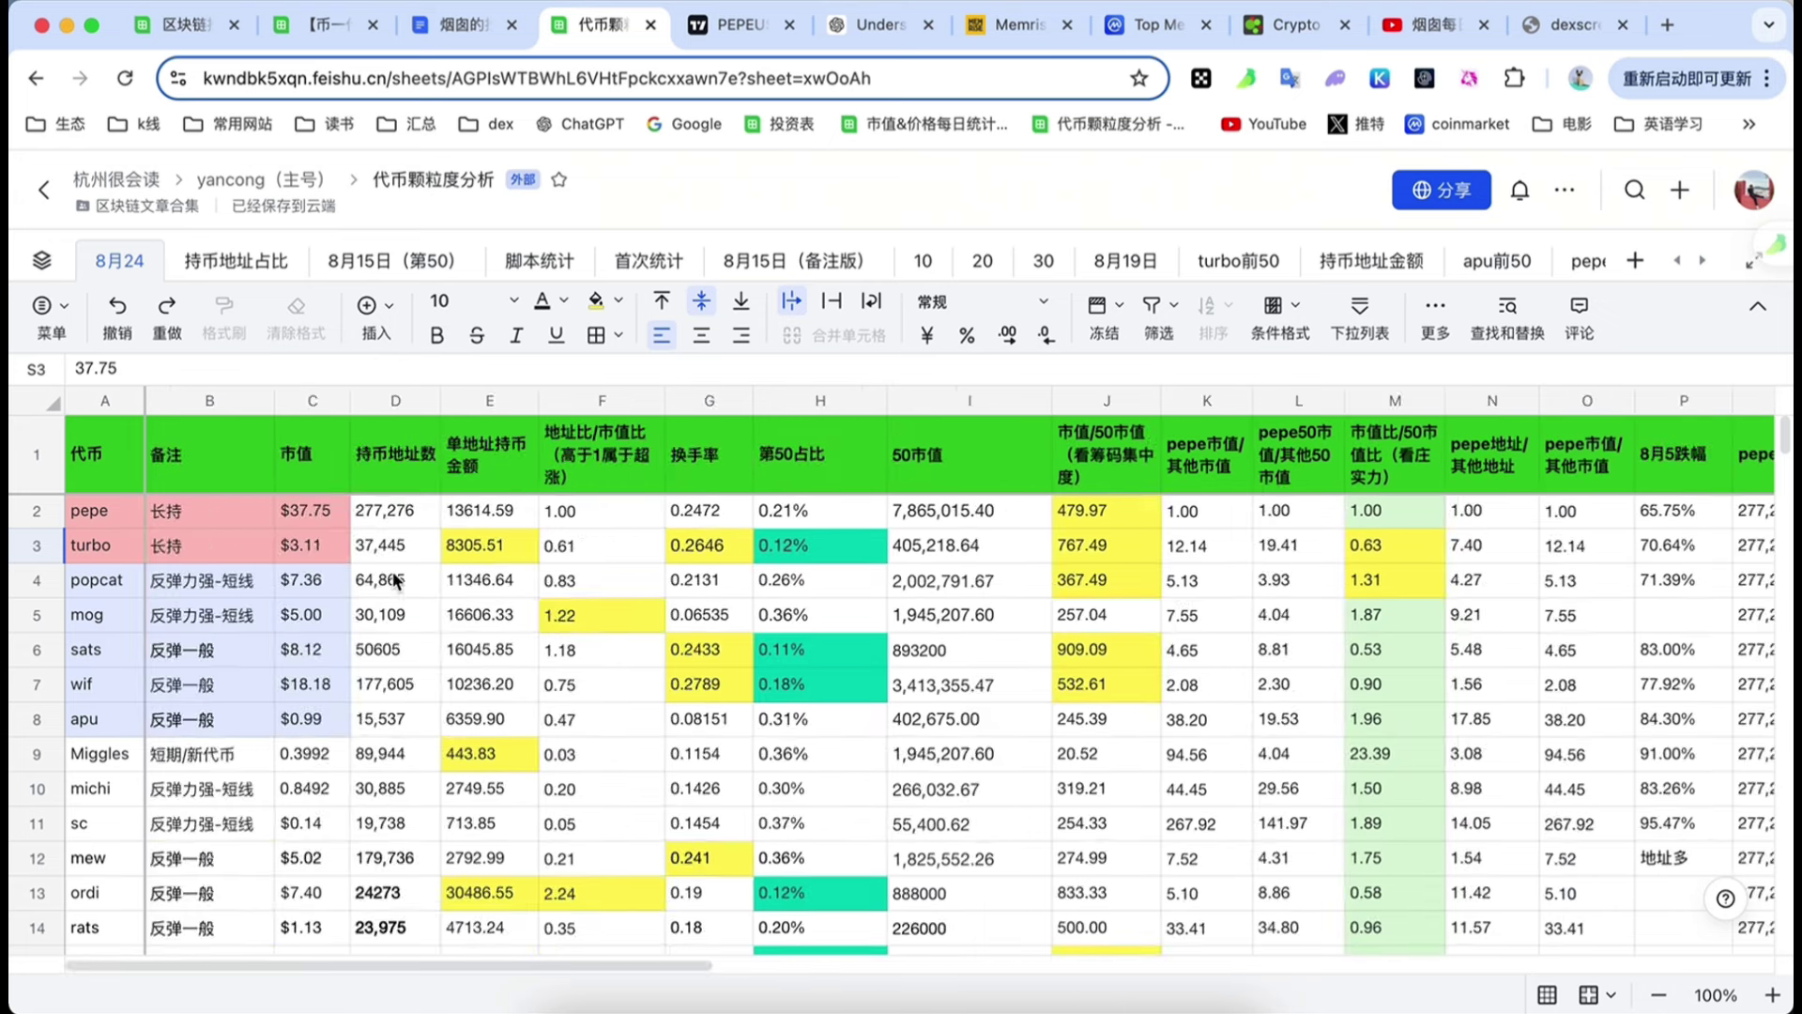
left_click(298, 555)
- Inspect turbo's formula in the second pepe市值/其他市值 column and trace its references to pepe市值 and turbo's 市值
scroll(907, 612, "right", 5)
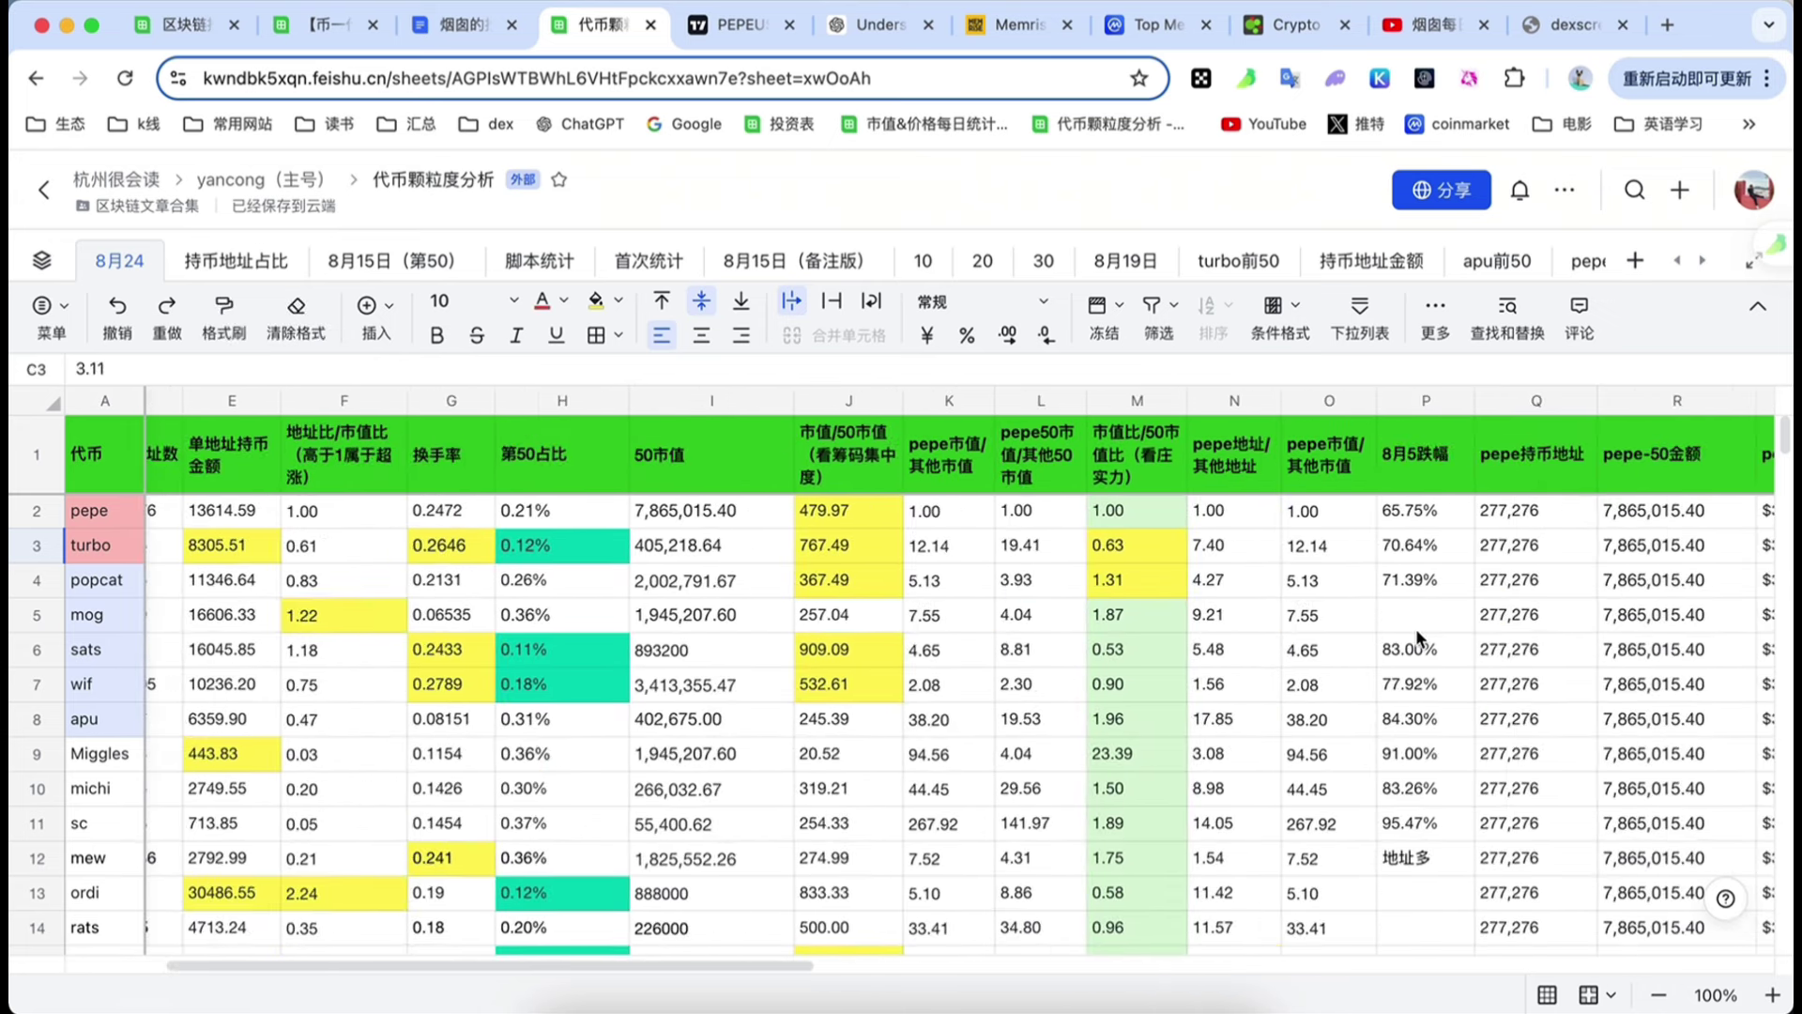
scroll(1127, 605, "right", 1)
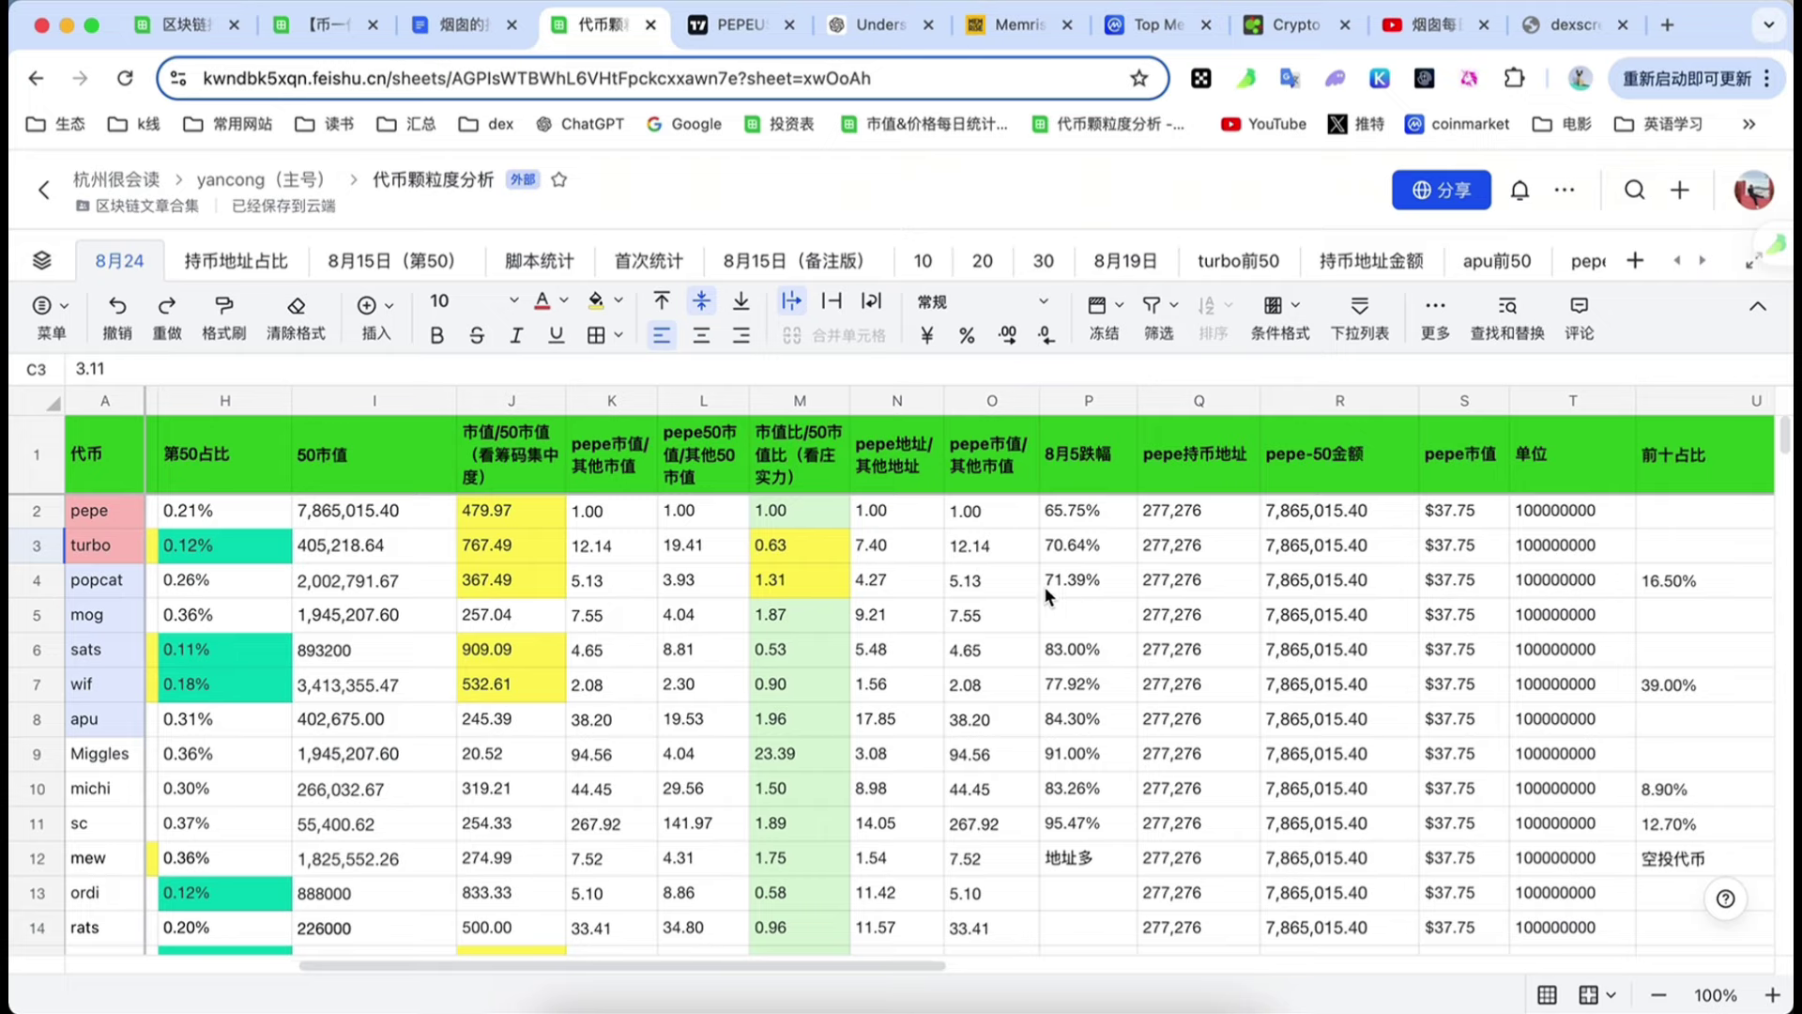
double_click(973, 554)
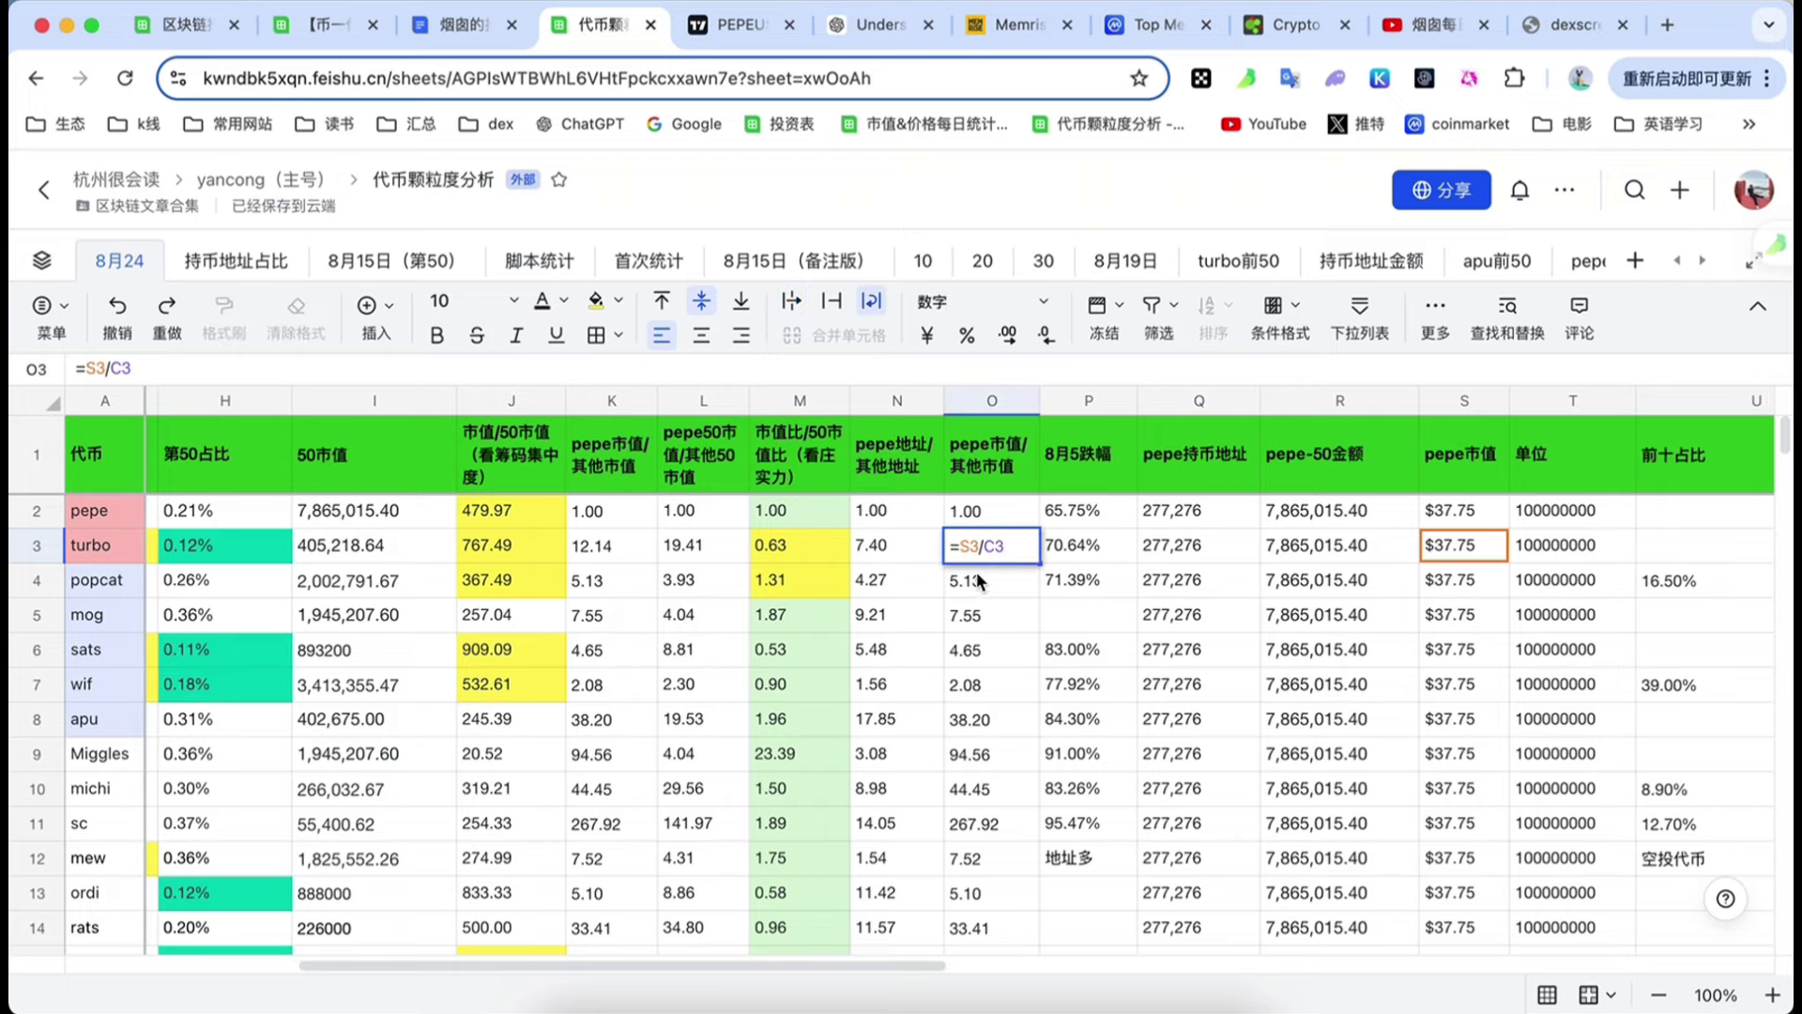
left_click(979, 584)
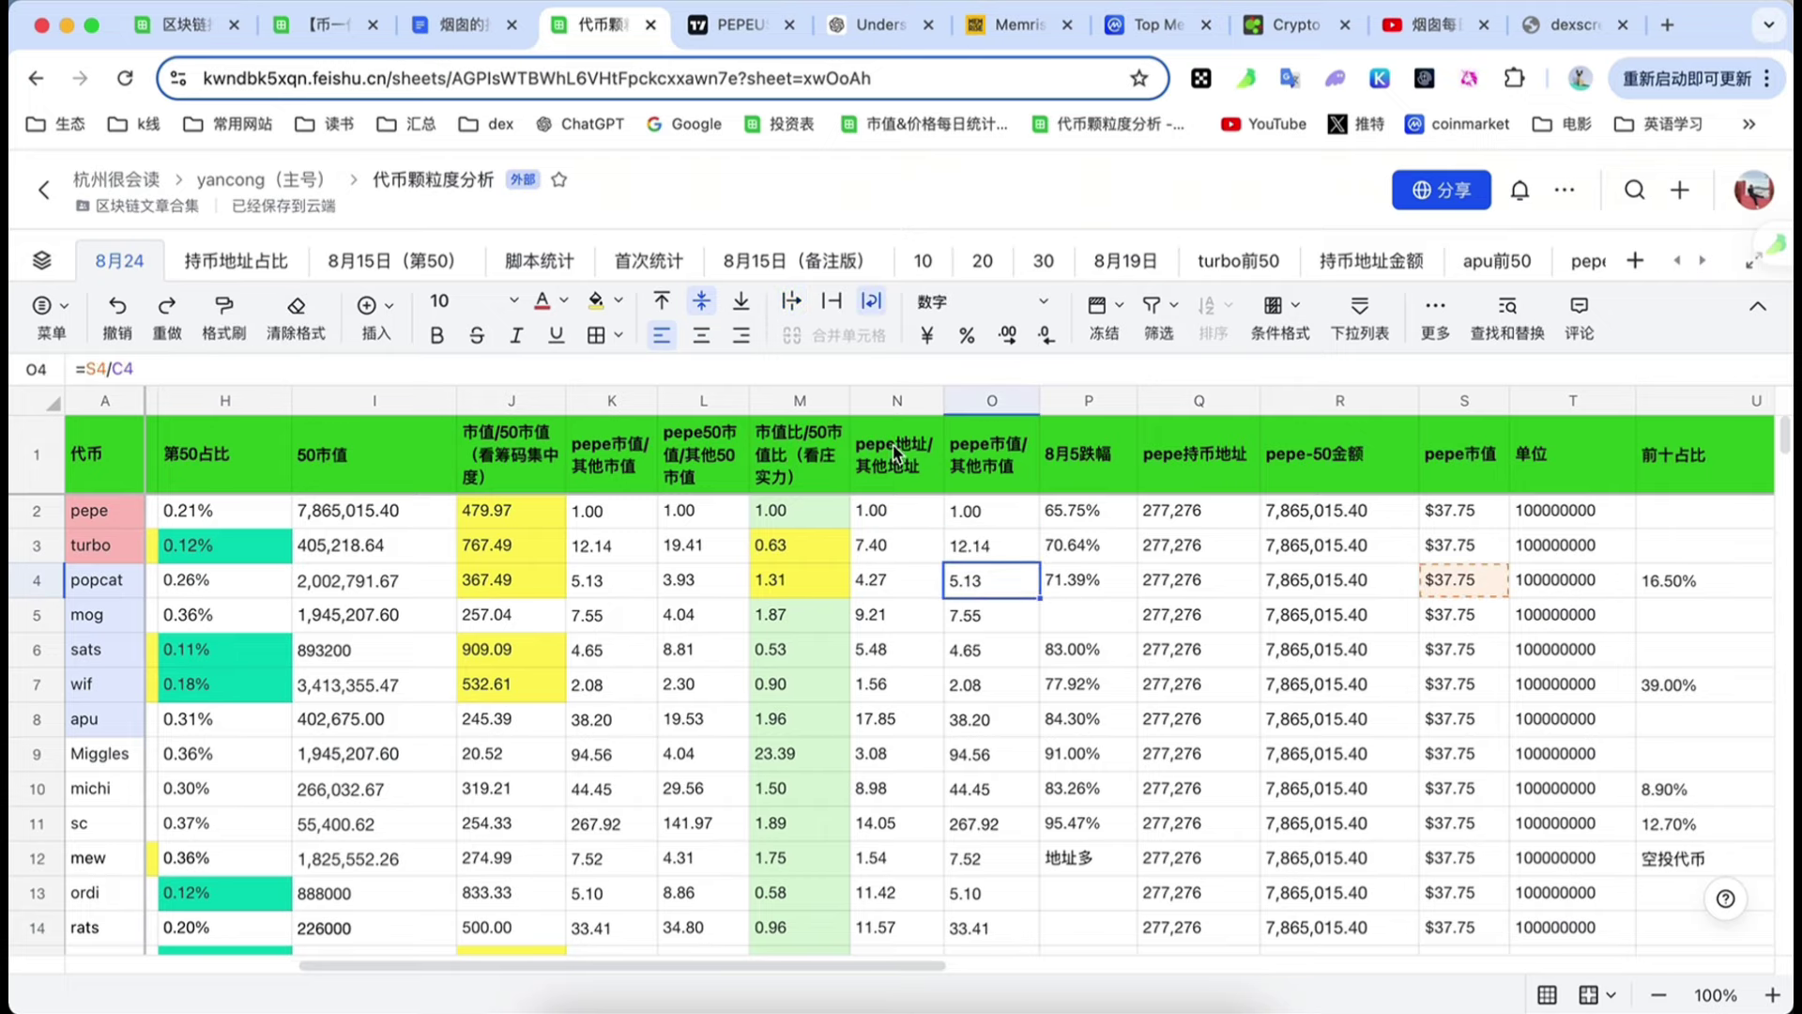
left_click(899, 460)
left_click(976, 545)
scroll(976, 544, "left", 10)
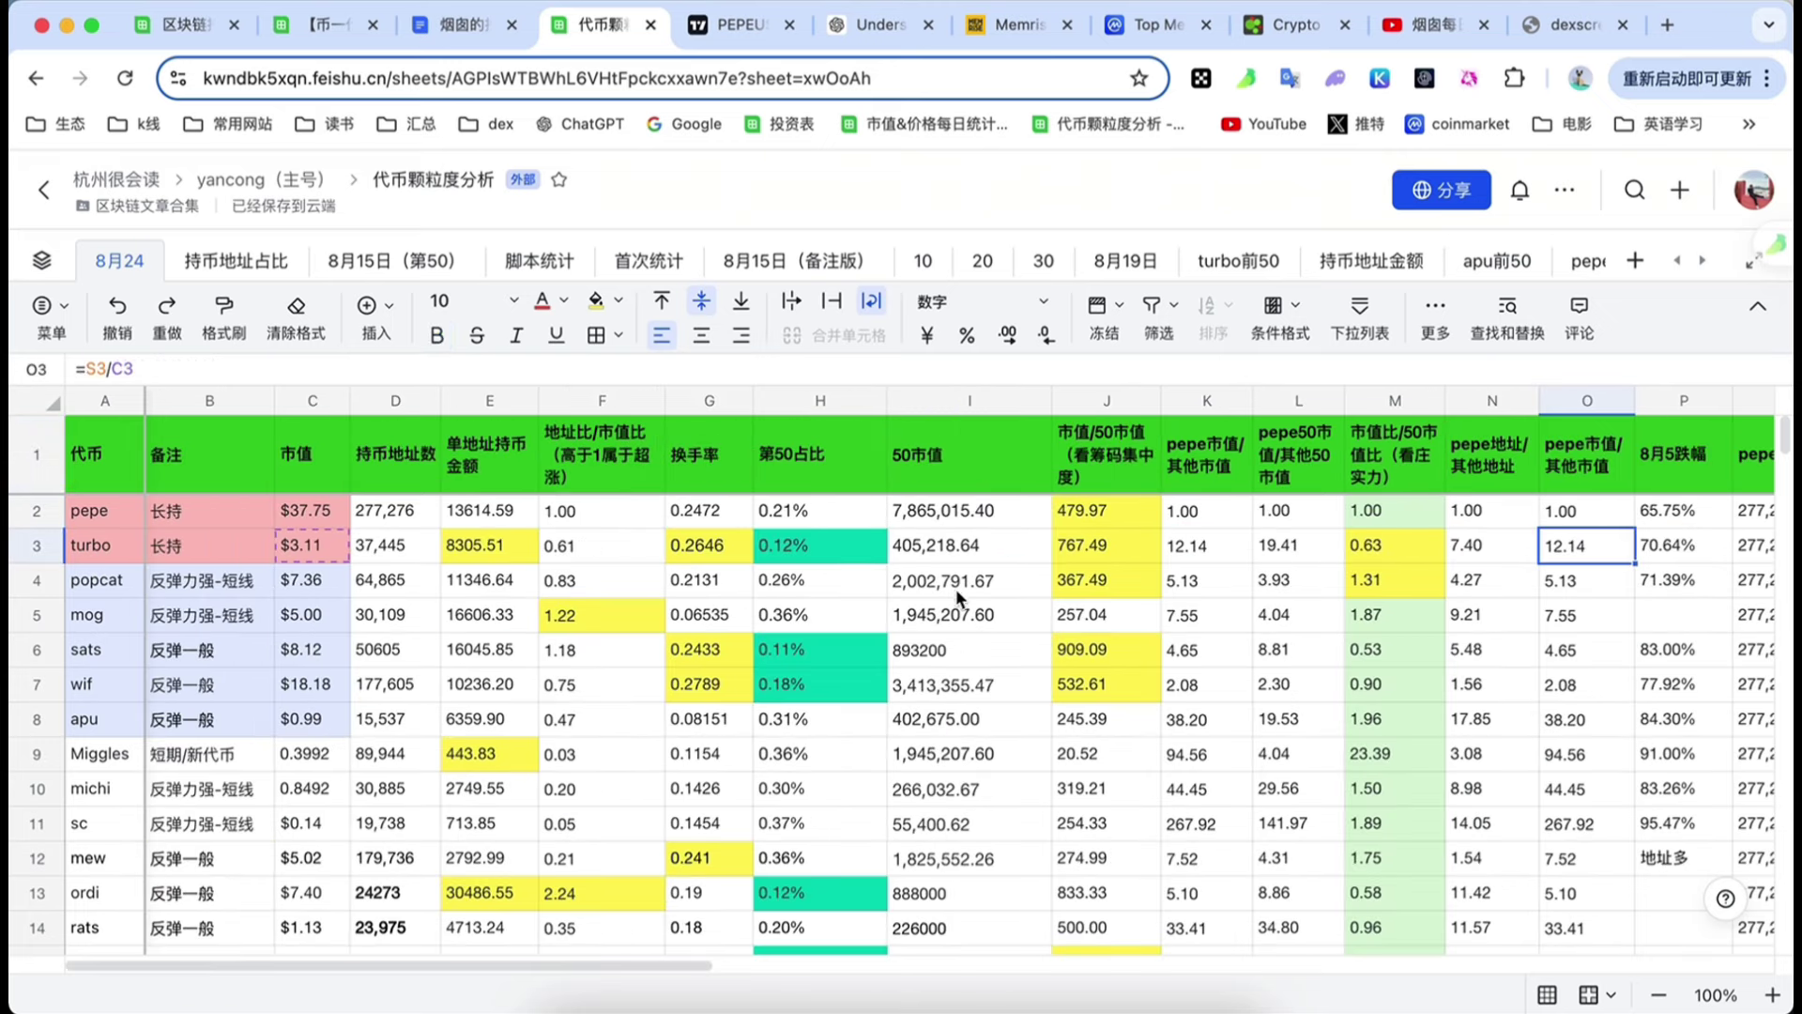
- Check the 地址比/市值比 header and the cells beneath it for pepe and turbo, including turbo's formula
left_click(606, 516)
left_click(595, 467)
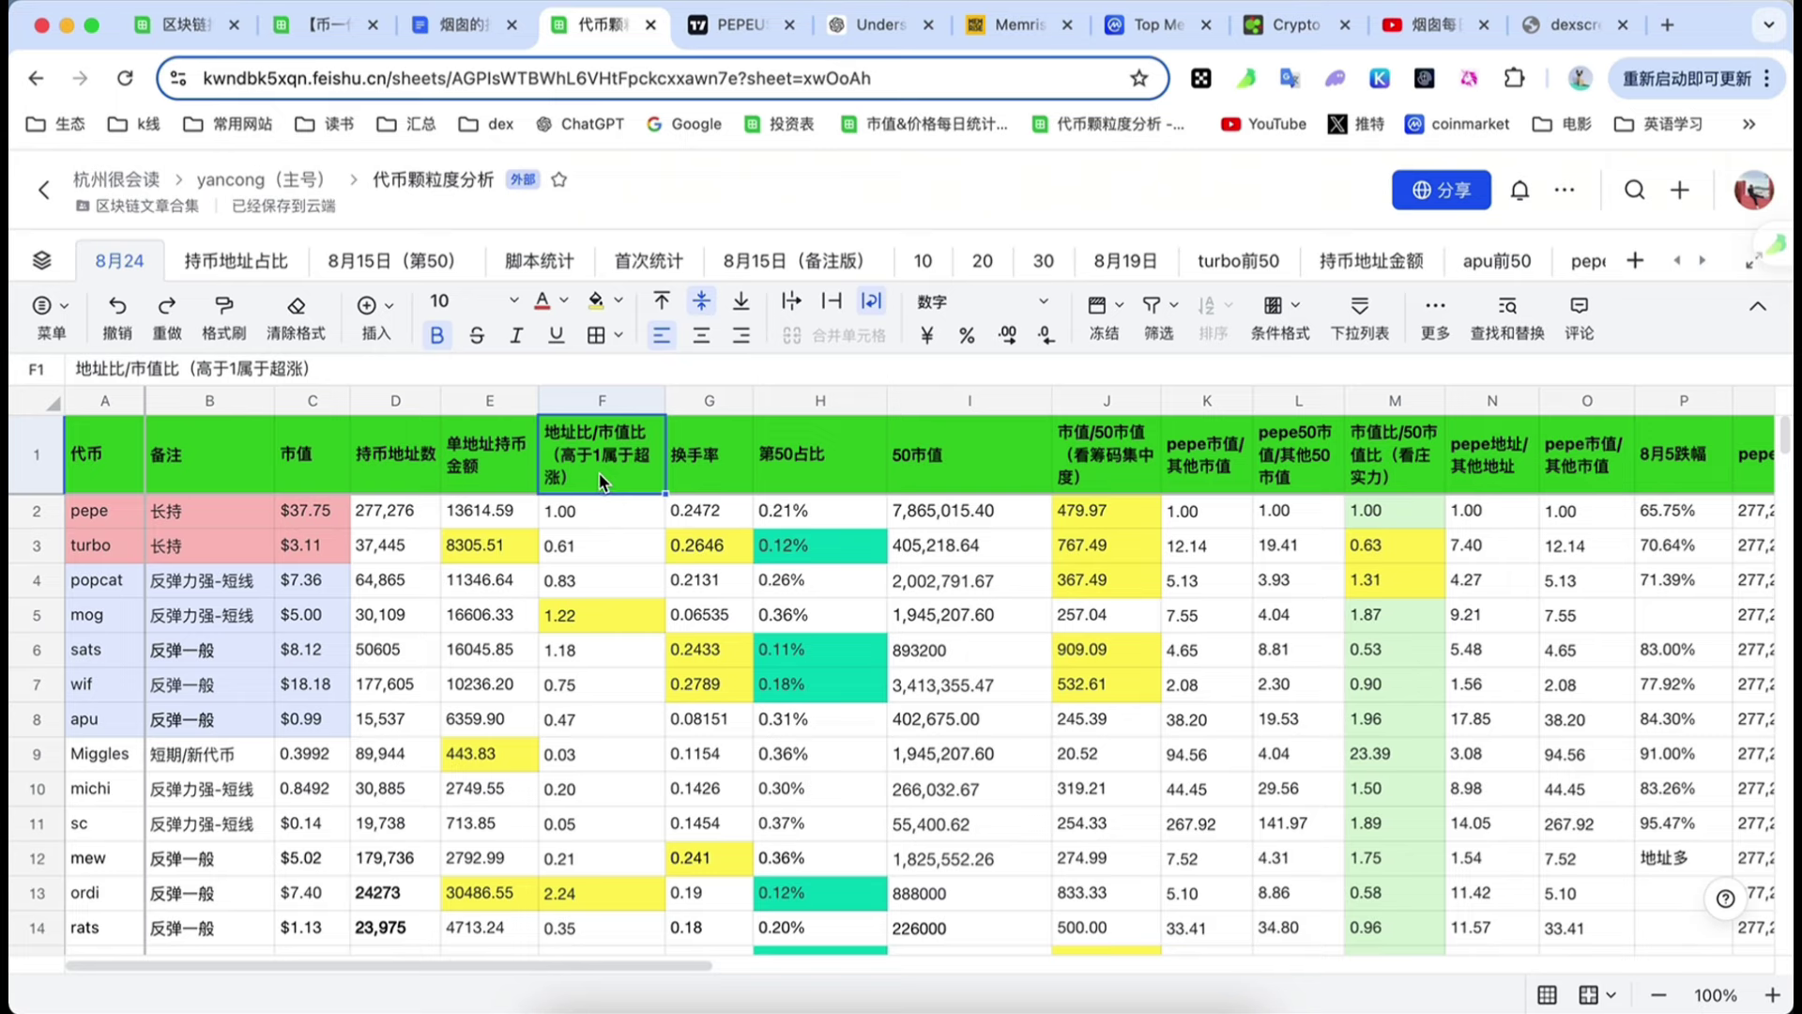
double_click(604, 516)
left_click(602, 552)
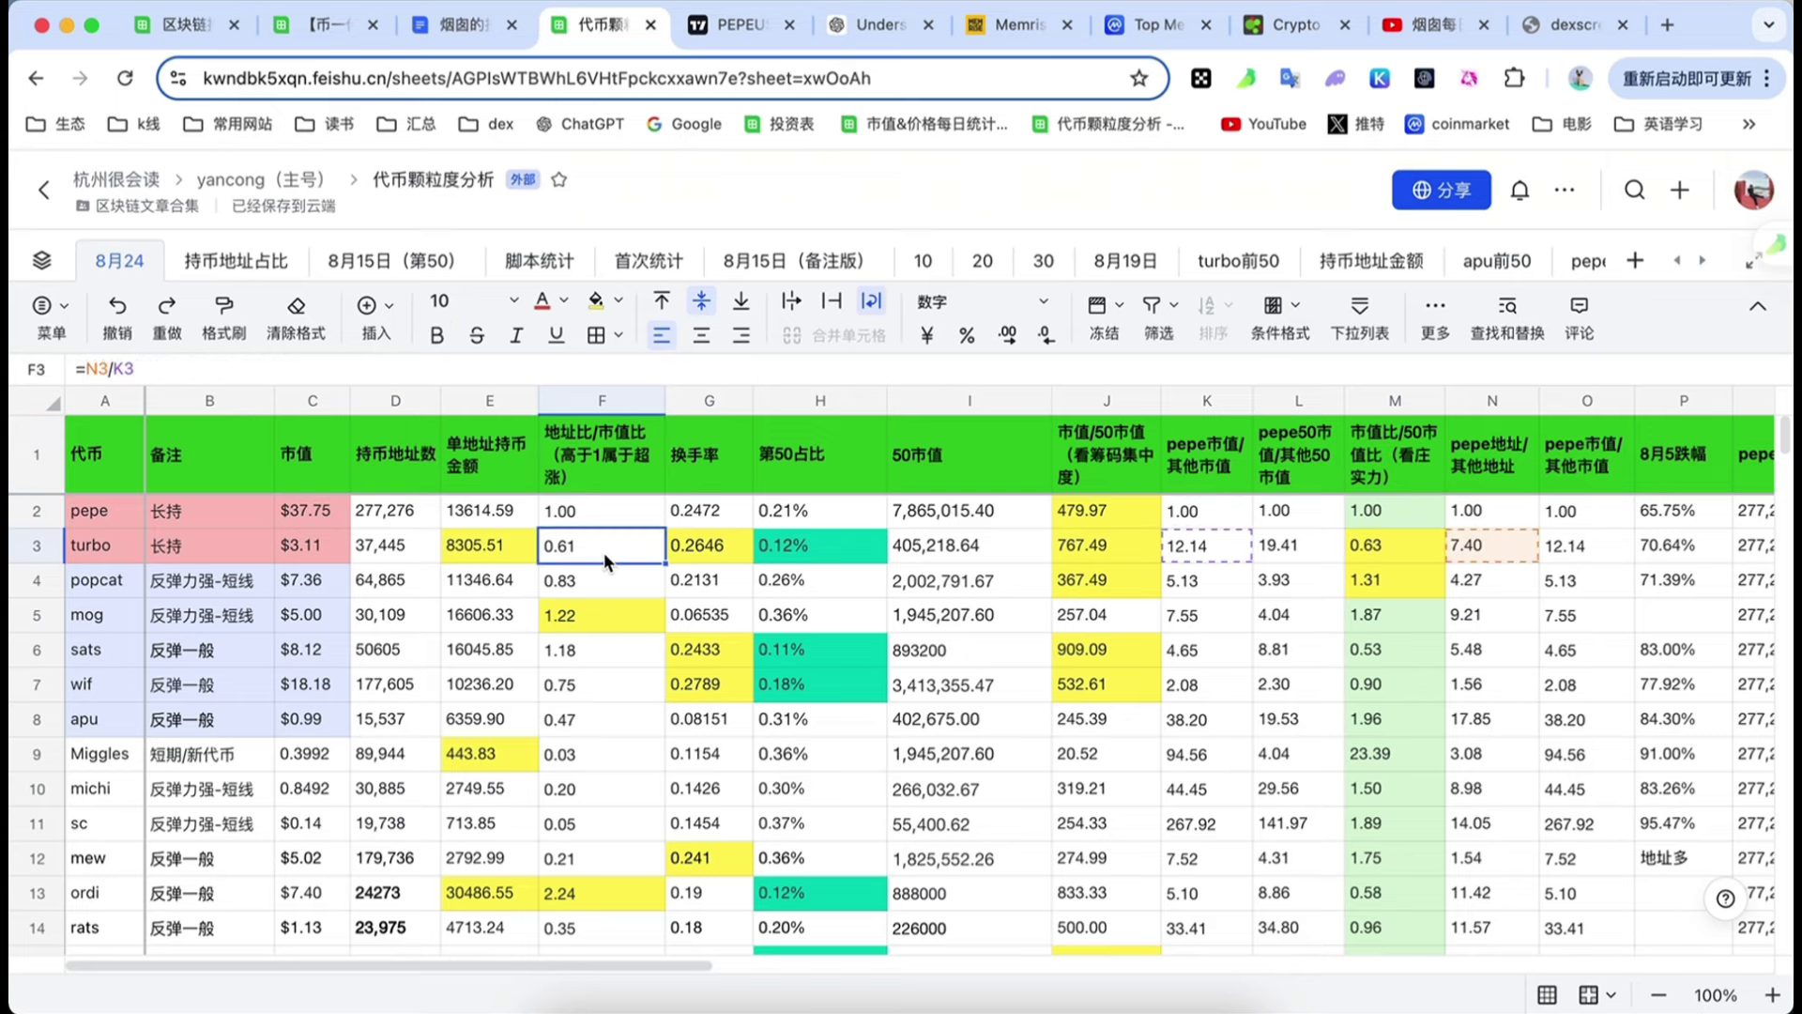
- Move the 地址比/市值比 column so it sits directly before the pepe地址/其他地址 column
scroll(604, 552, "right", 3)
left_click(459, 404)
left_click_drag(460, 404, 719, 443)
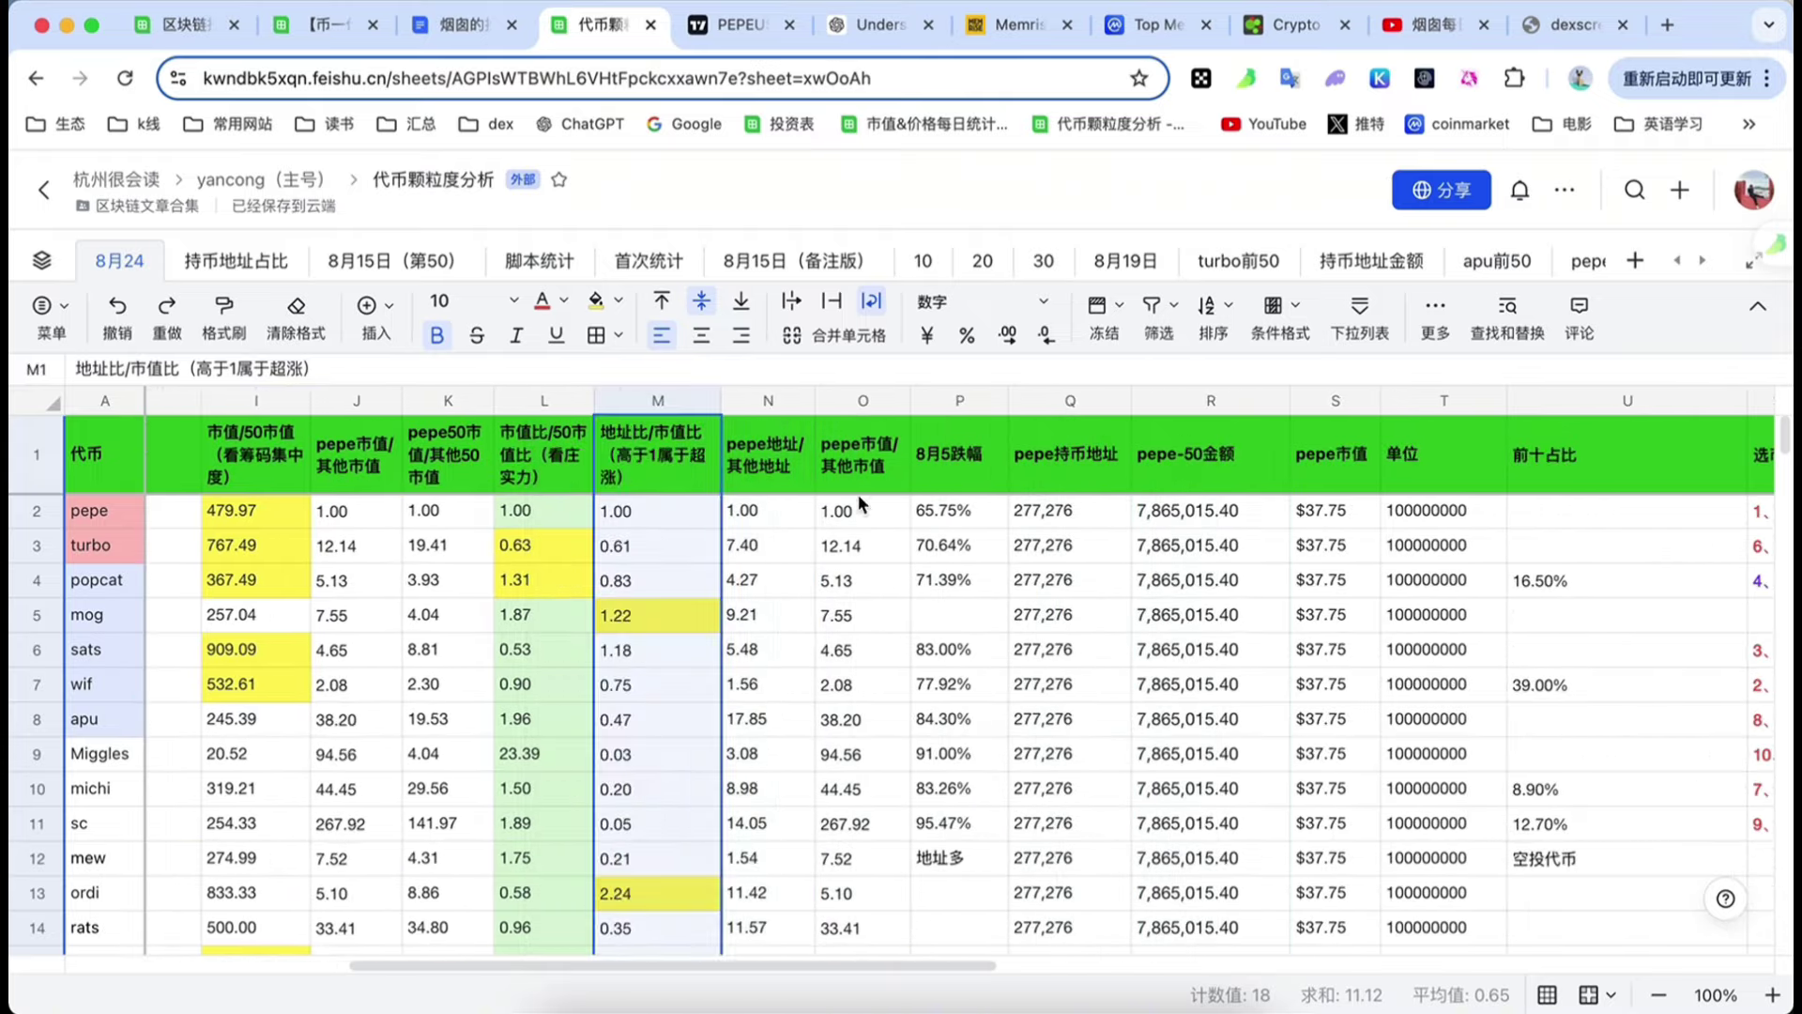
- Review the moved 地址比/市值比 header and turbo's ratio, along with the formulas of turbo's two adjacent ratio cells
left_click(654, 472)
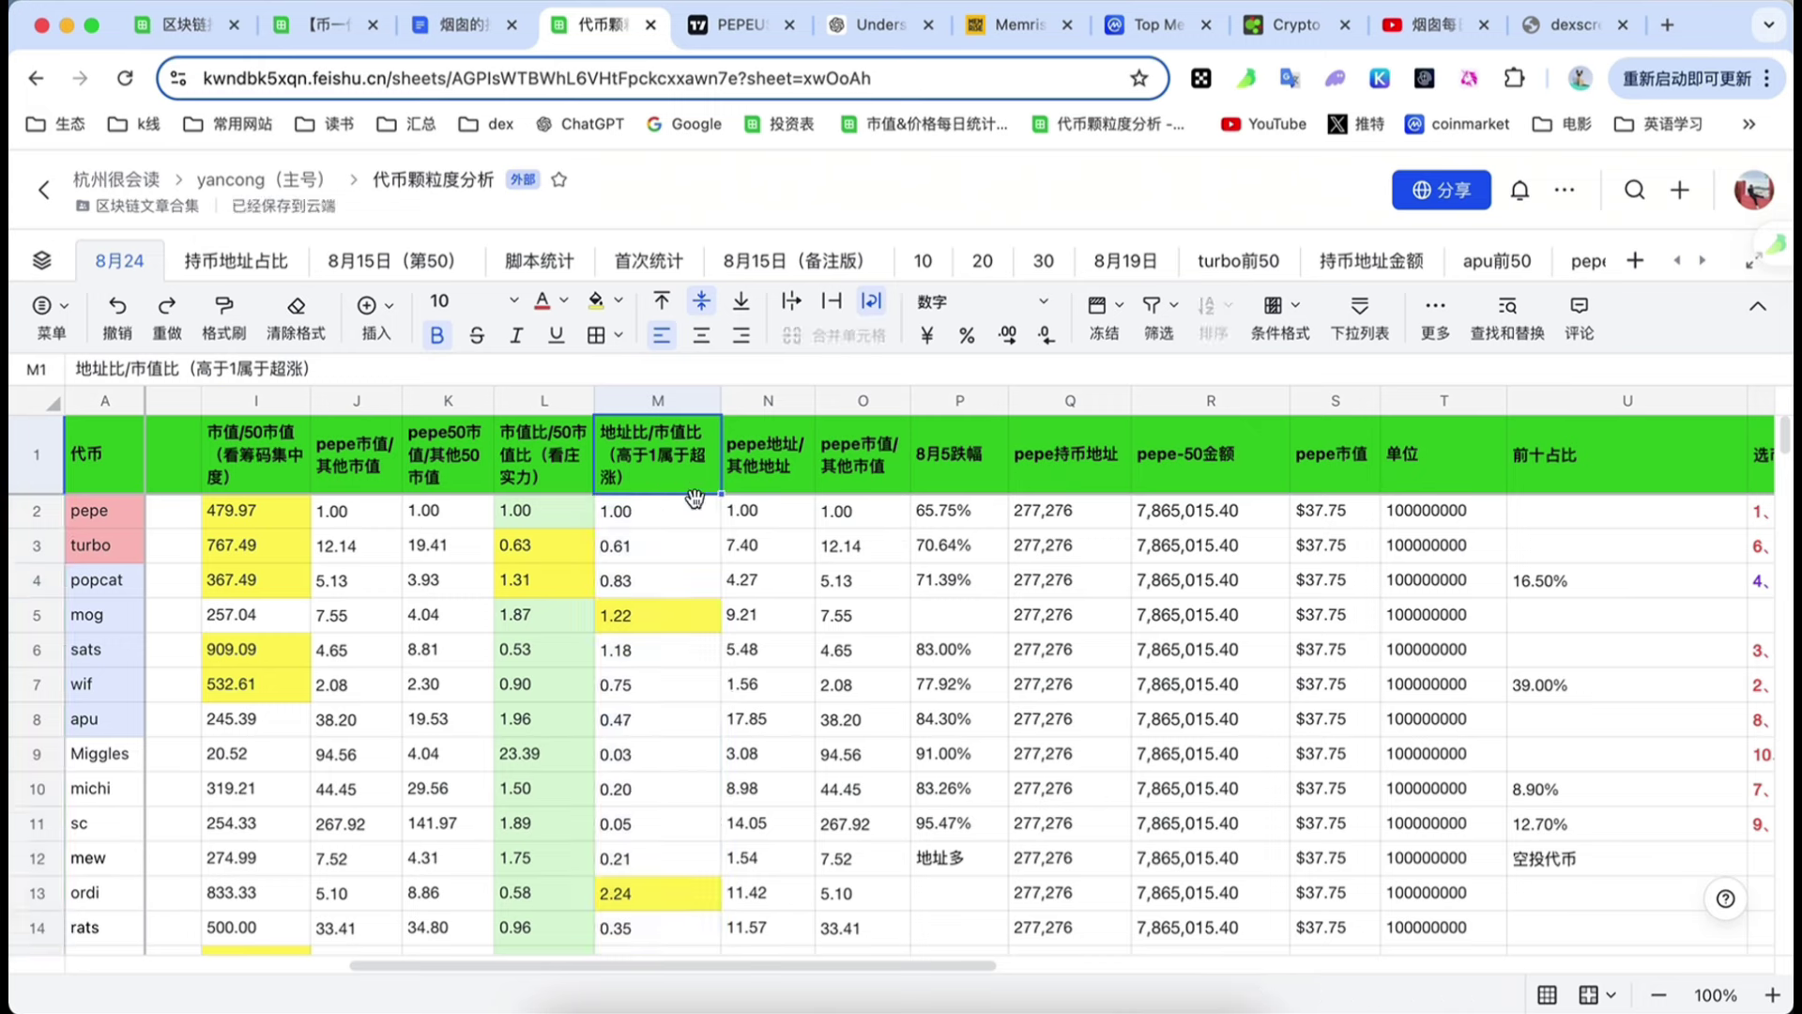
left_click(663, 538)
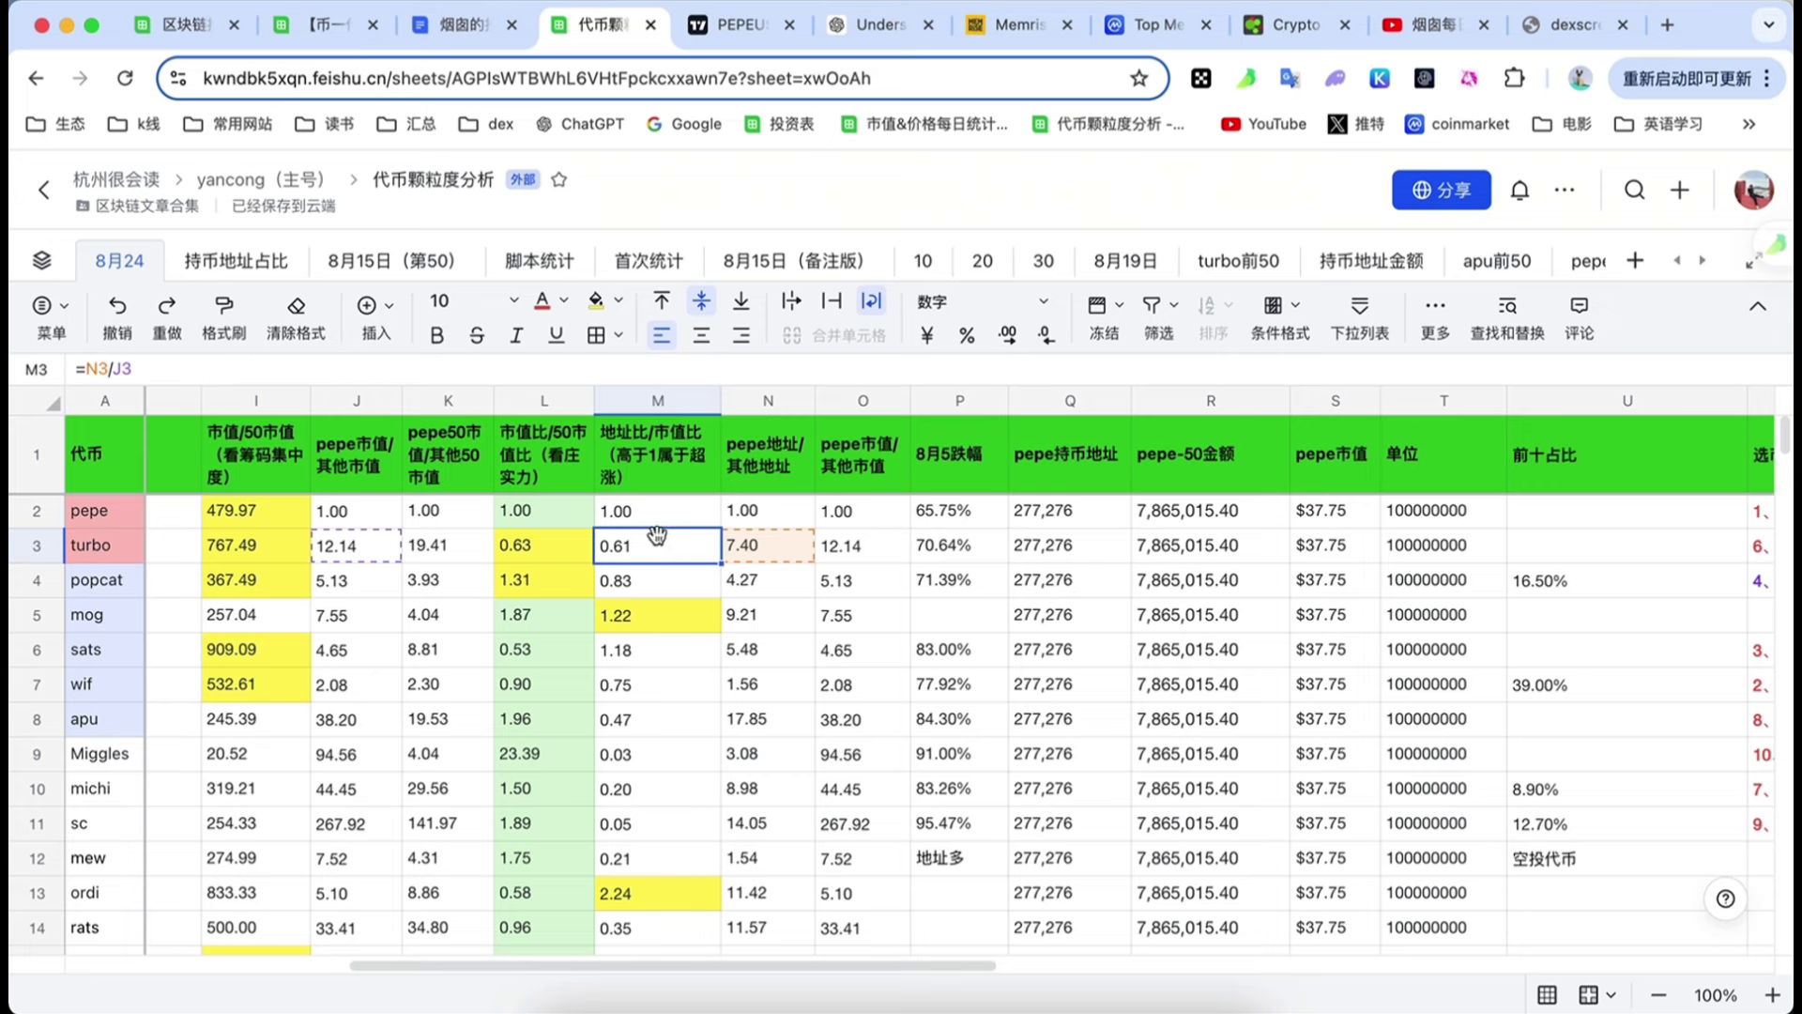
left_click(751, 553)
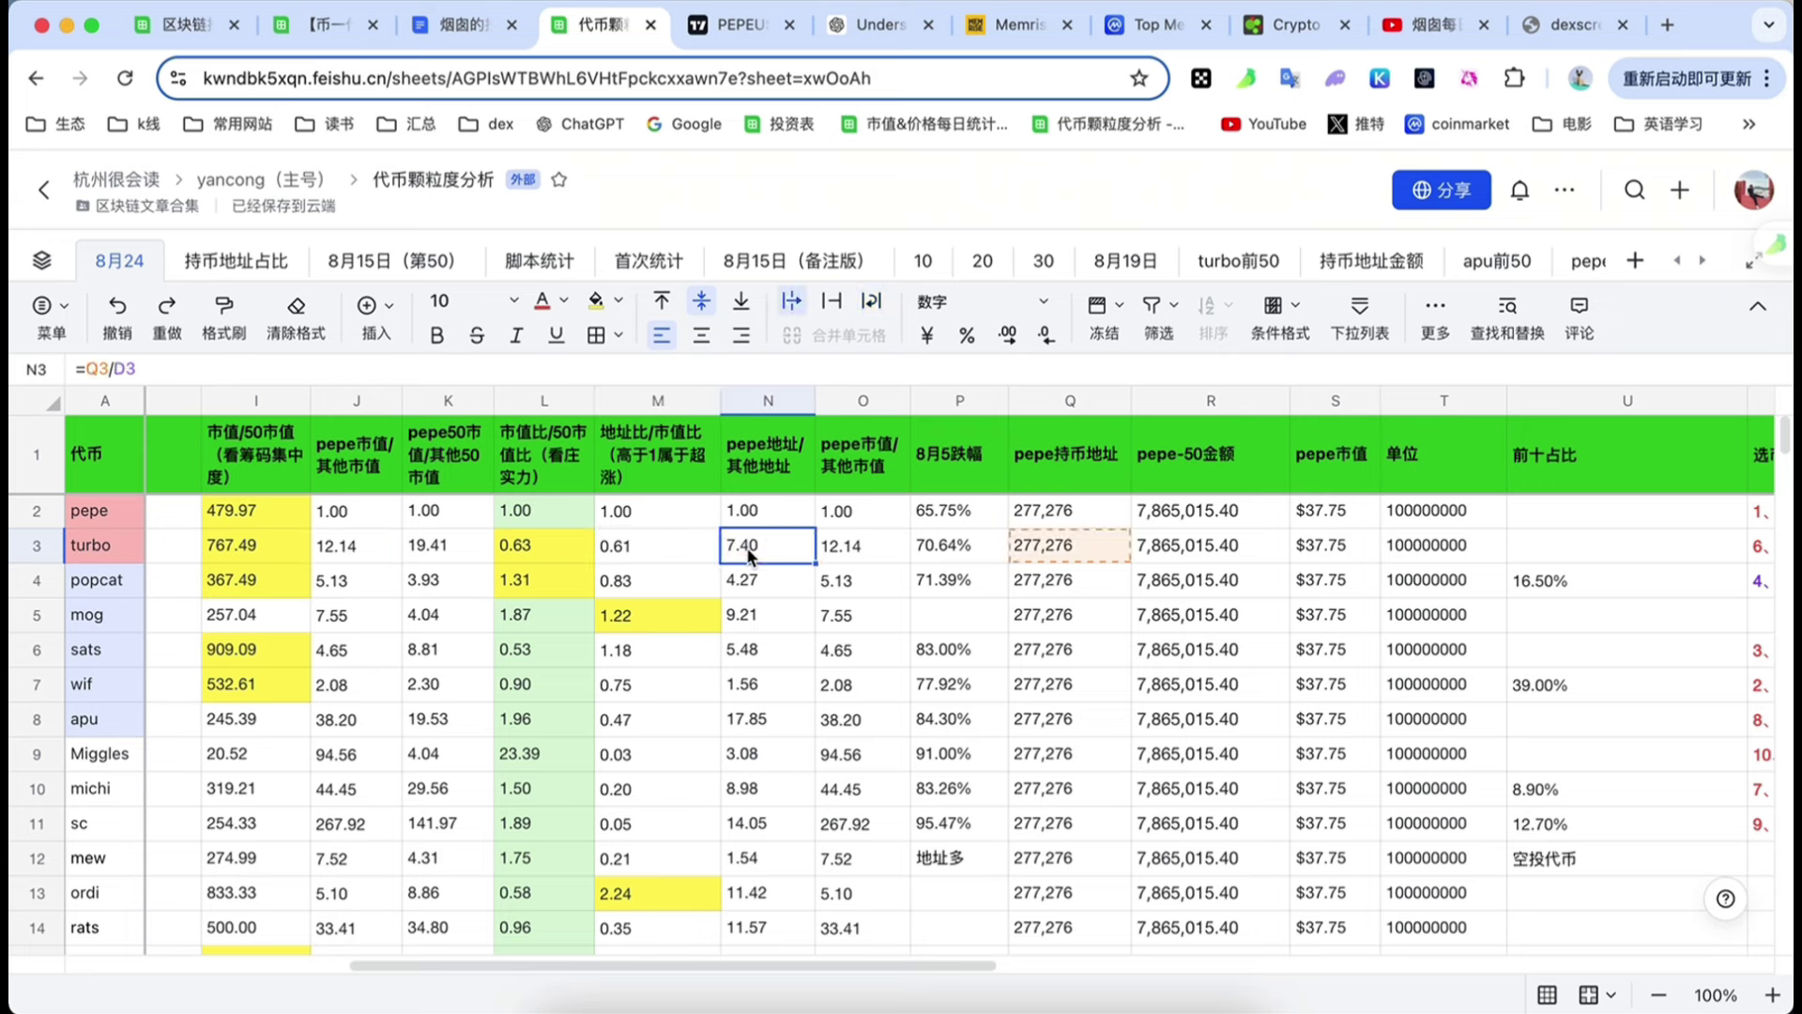
left_click(834, 553)
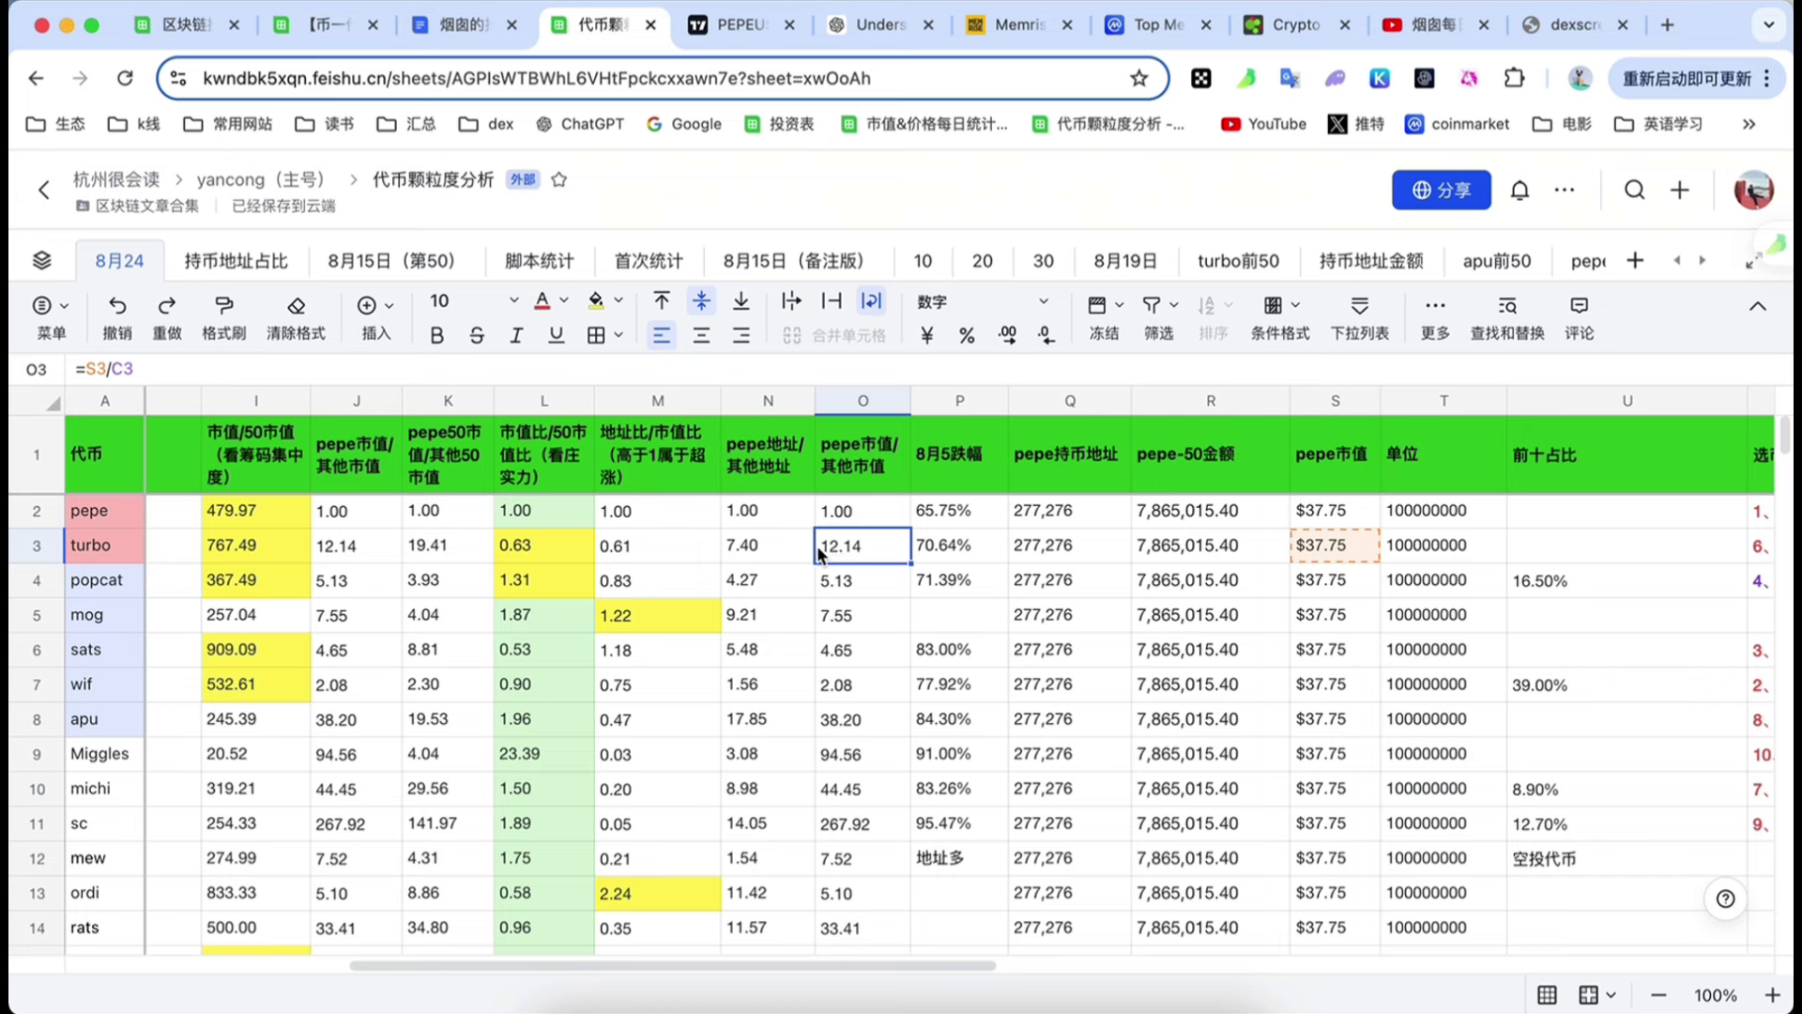
- Compare turbo's pepe地址/其他地址 and pepe市值/其他市值 ratios side by side and relate them to its 地址比/市值比 result
left_click(777, 554)
left_click(835, 555)
left_click(760, 557)
left_click(847, 555)
left_click(776, 554)
left_click(844, 555)
left_click(668, 554)
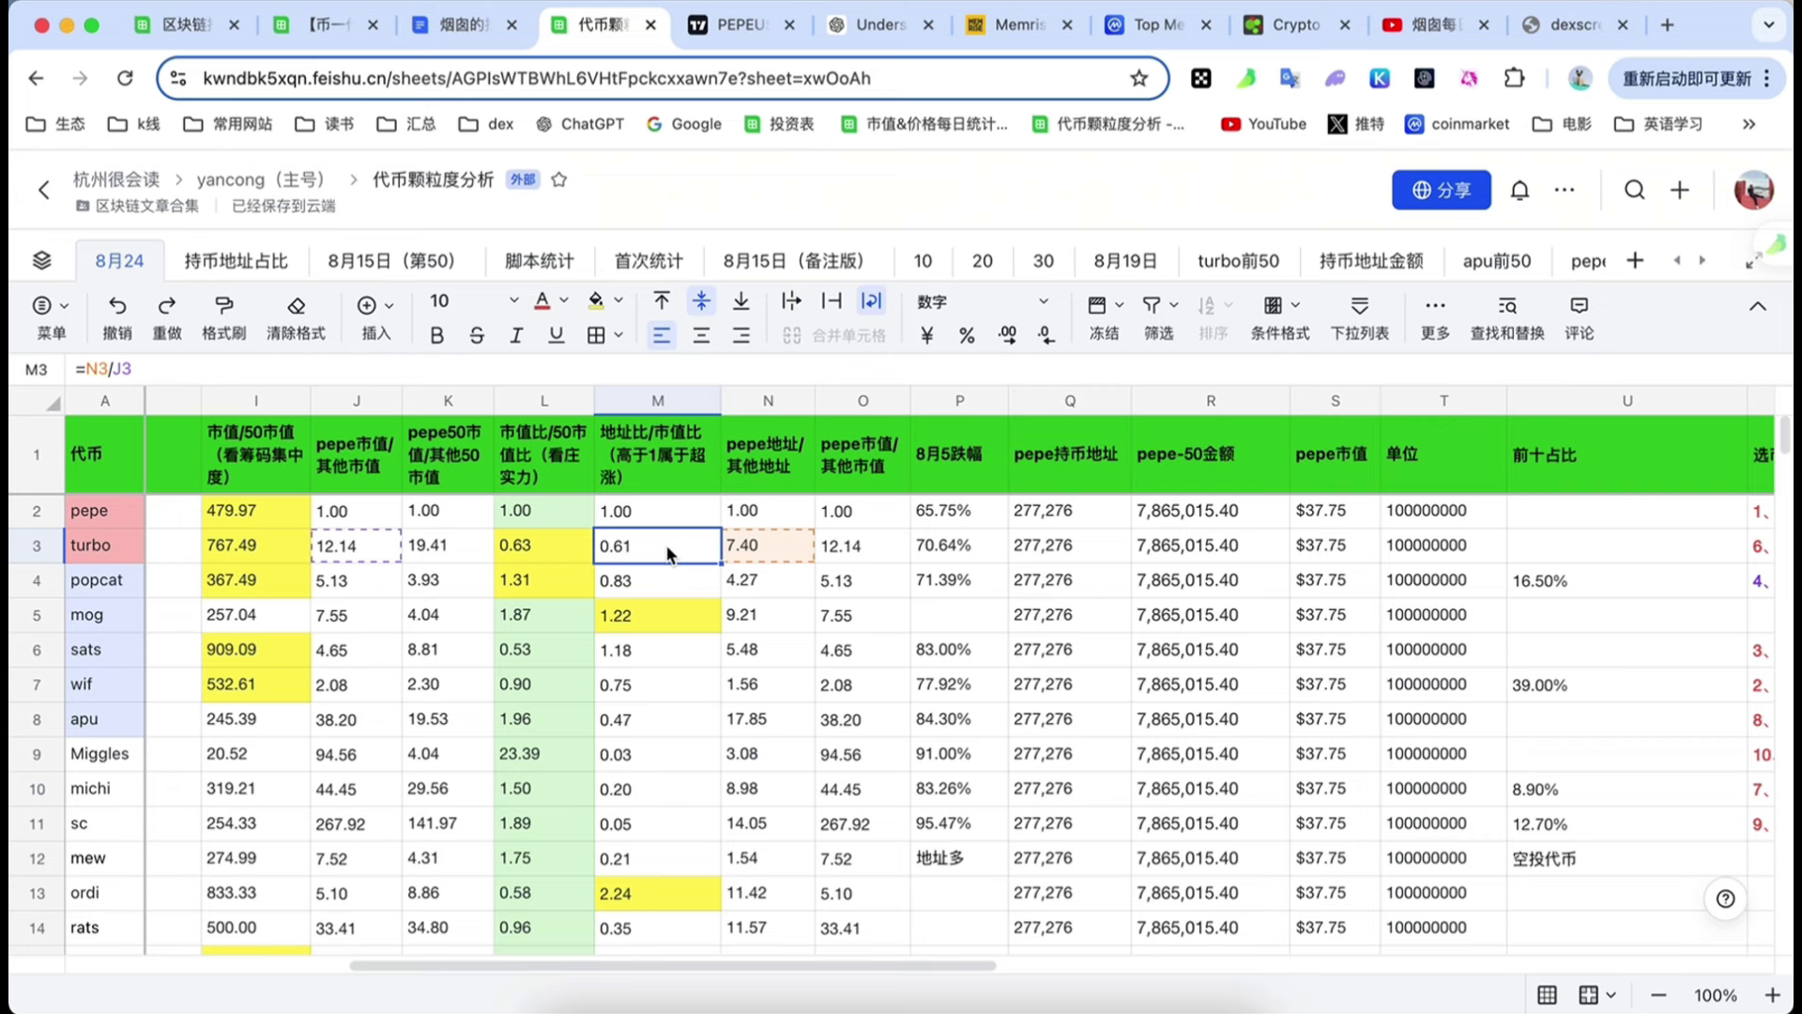
left_click(747, 552)
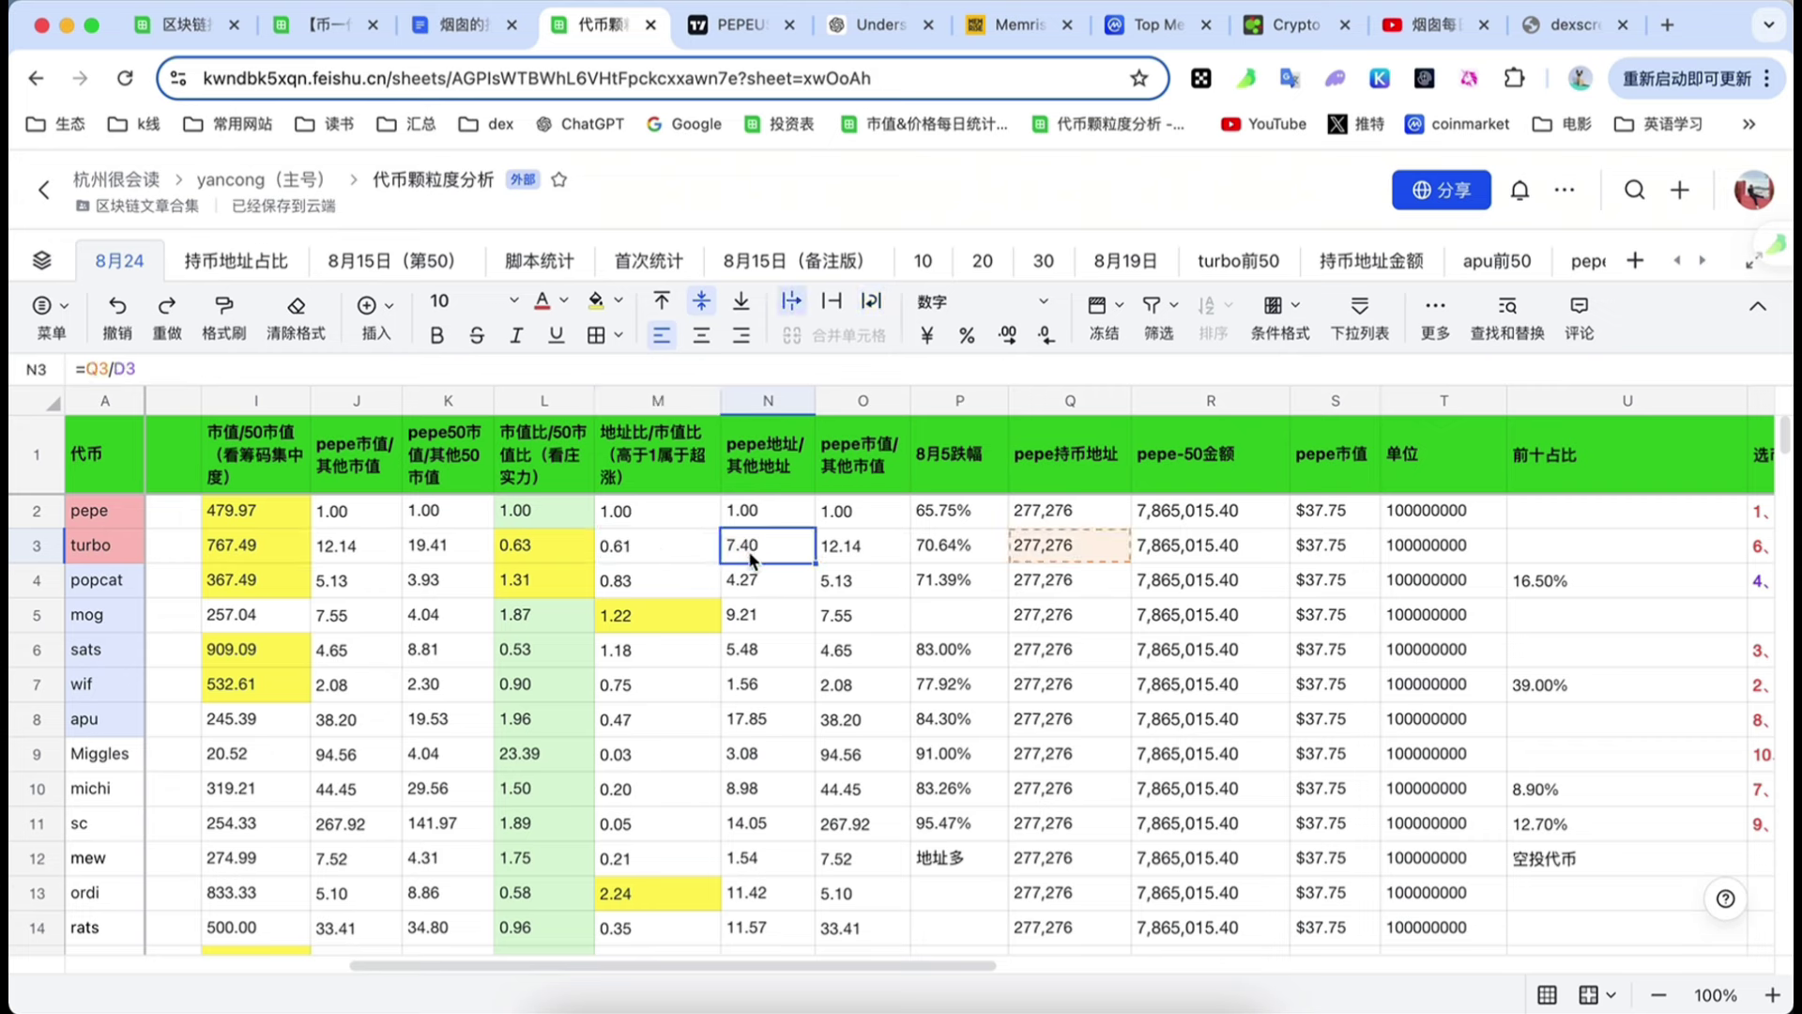
left_click(863, 550)
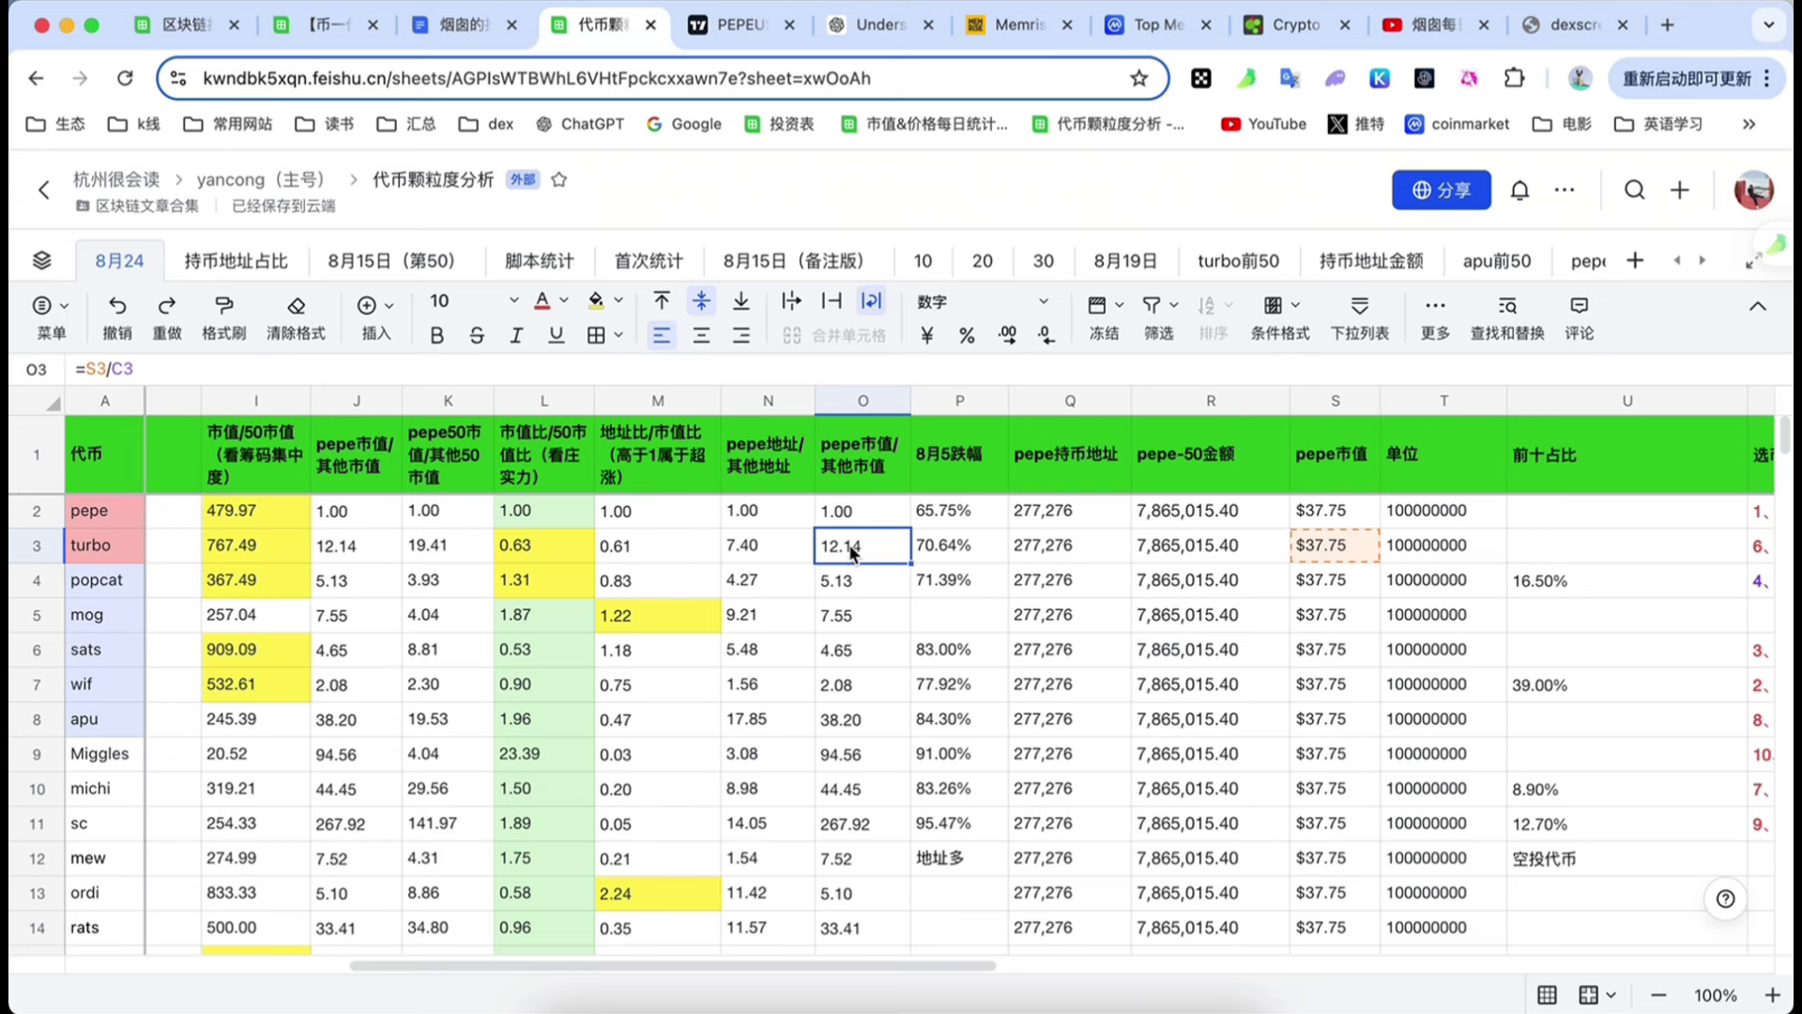
- Compare turbo's pepe-relative address and market cap ratios with the pepe row, and check turbo's 单地址持币金额 value
left_click(775, 553)
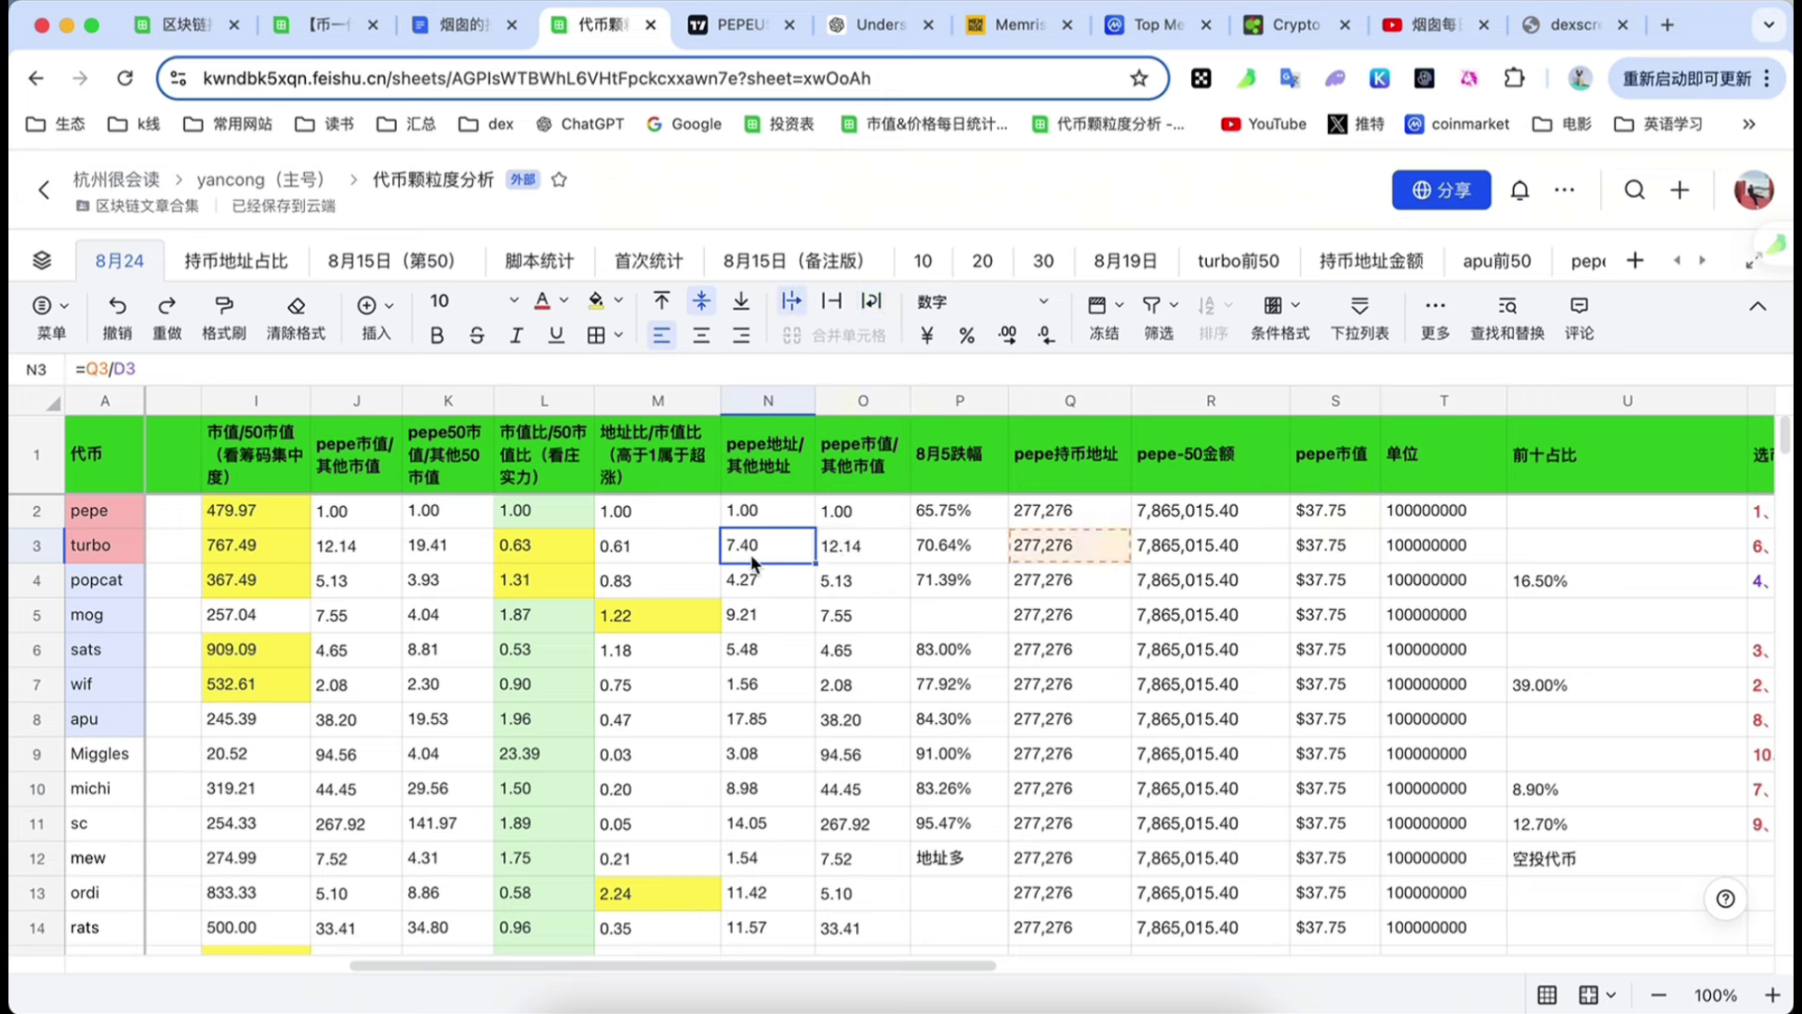
left_click(840, 552)
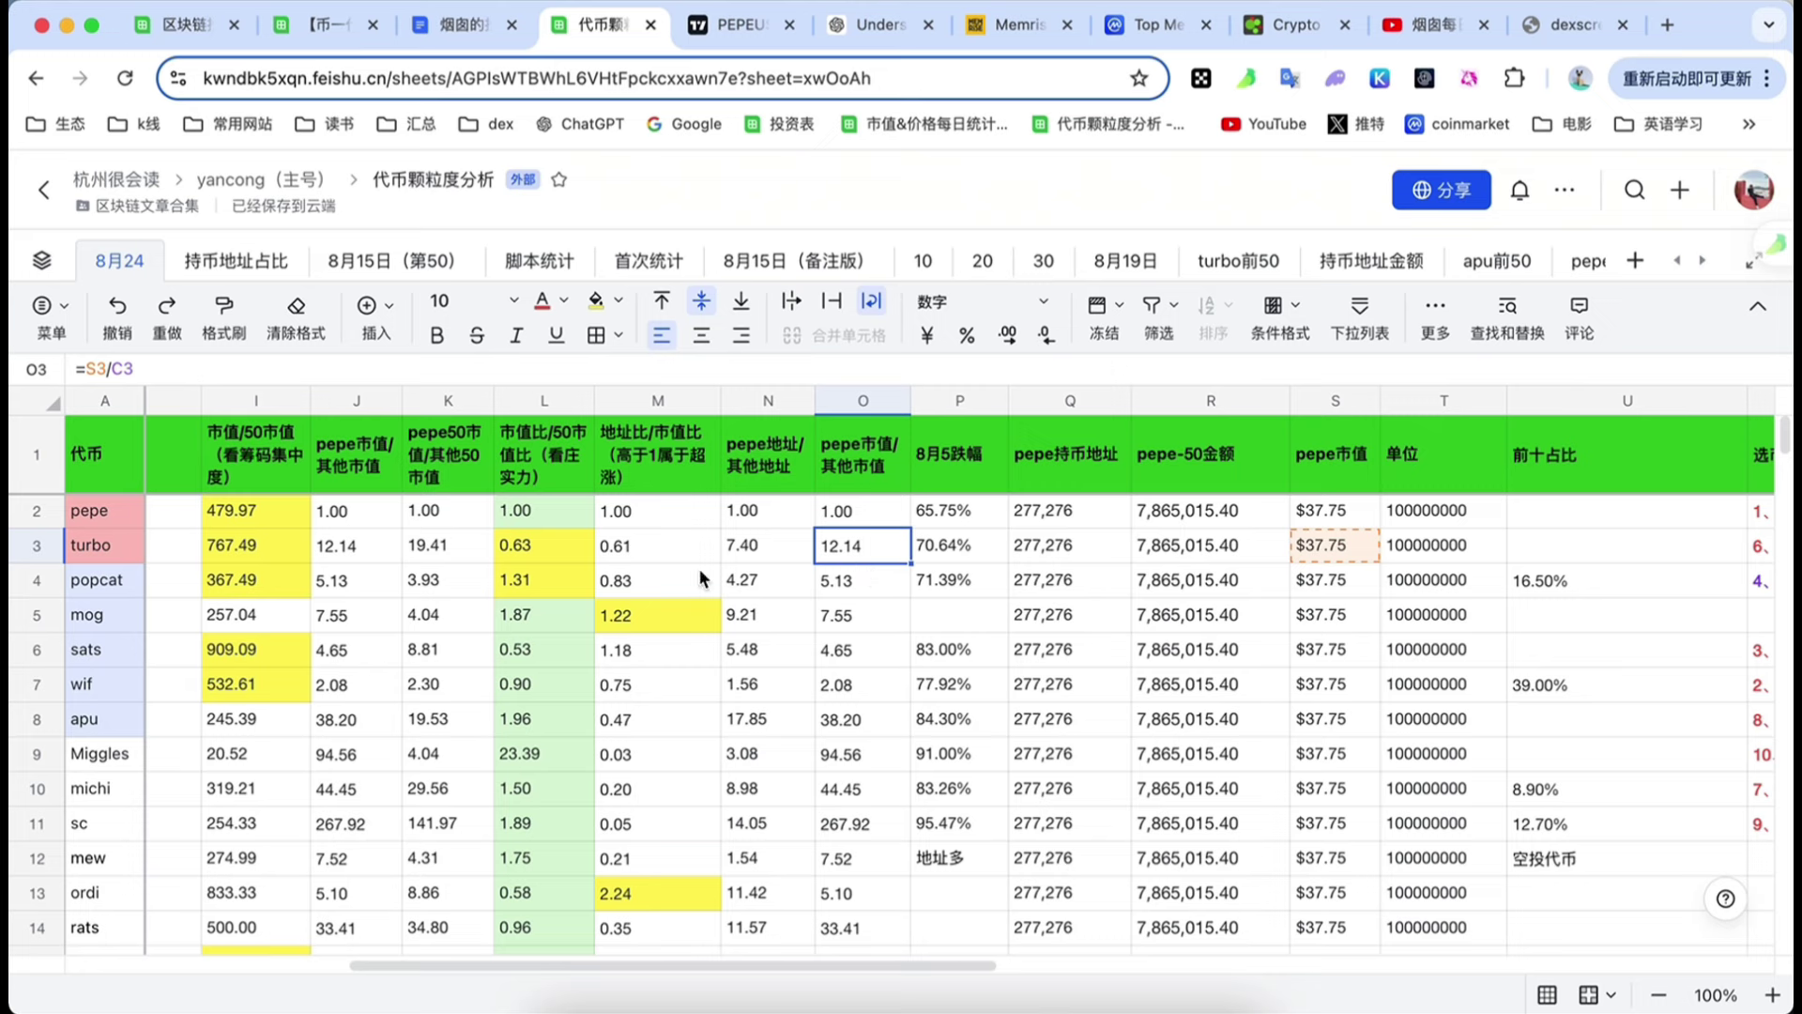
left_click(38, 511)
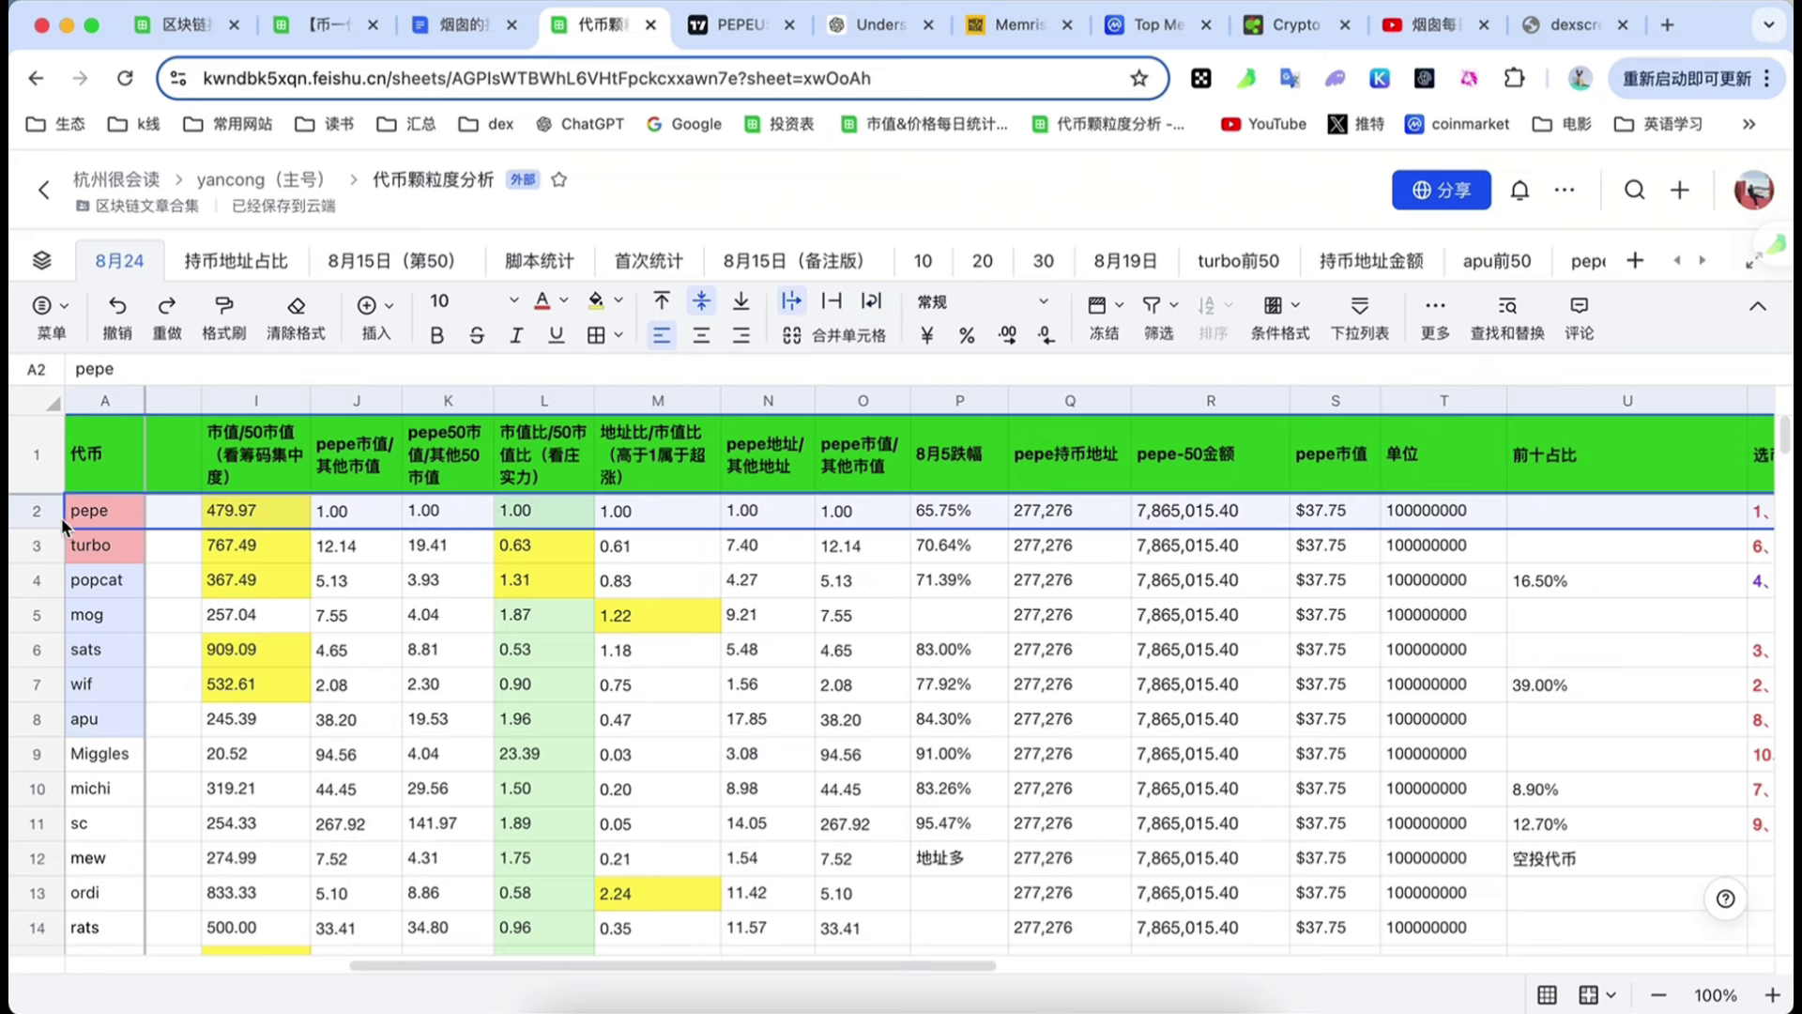
left_click(883, 551)
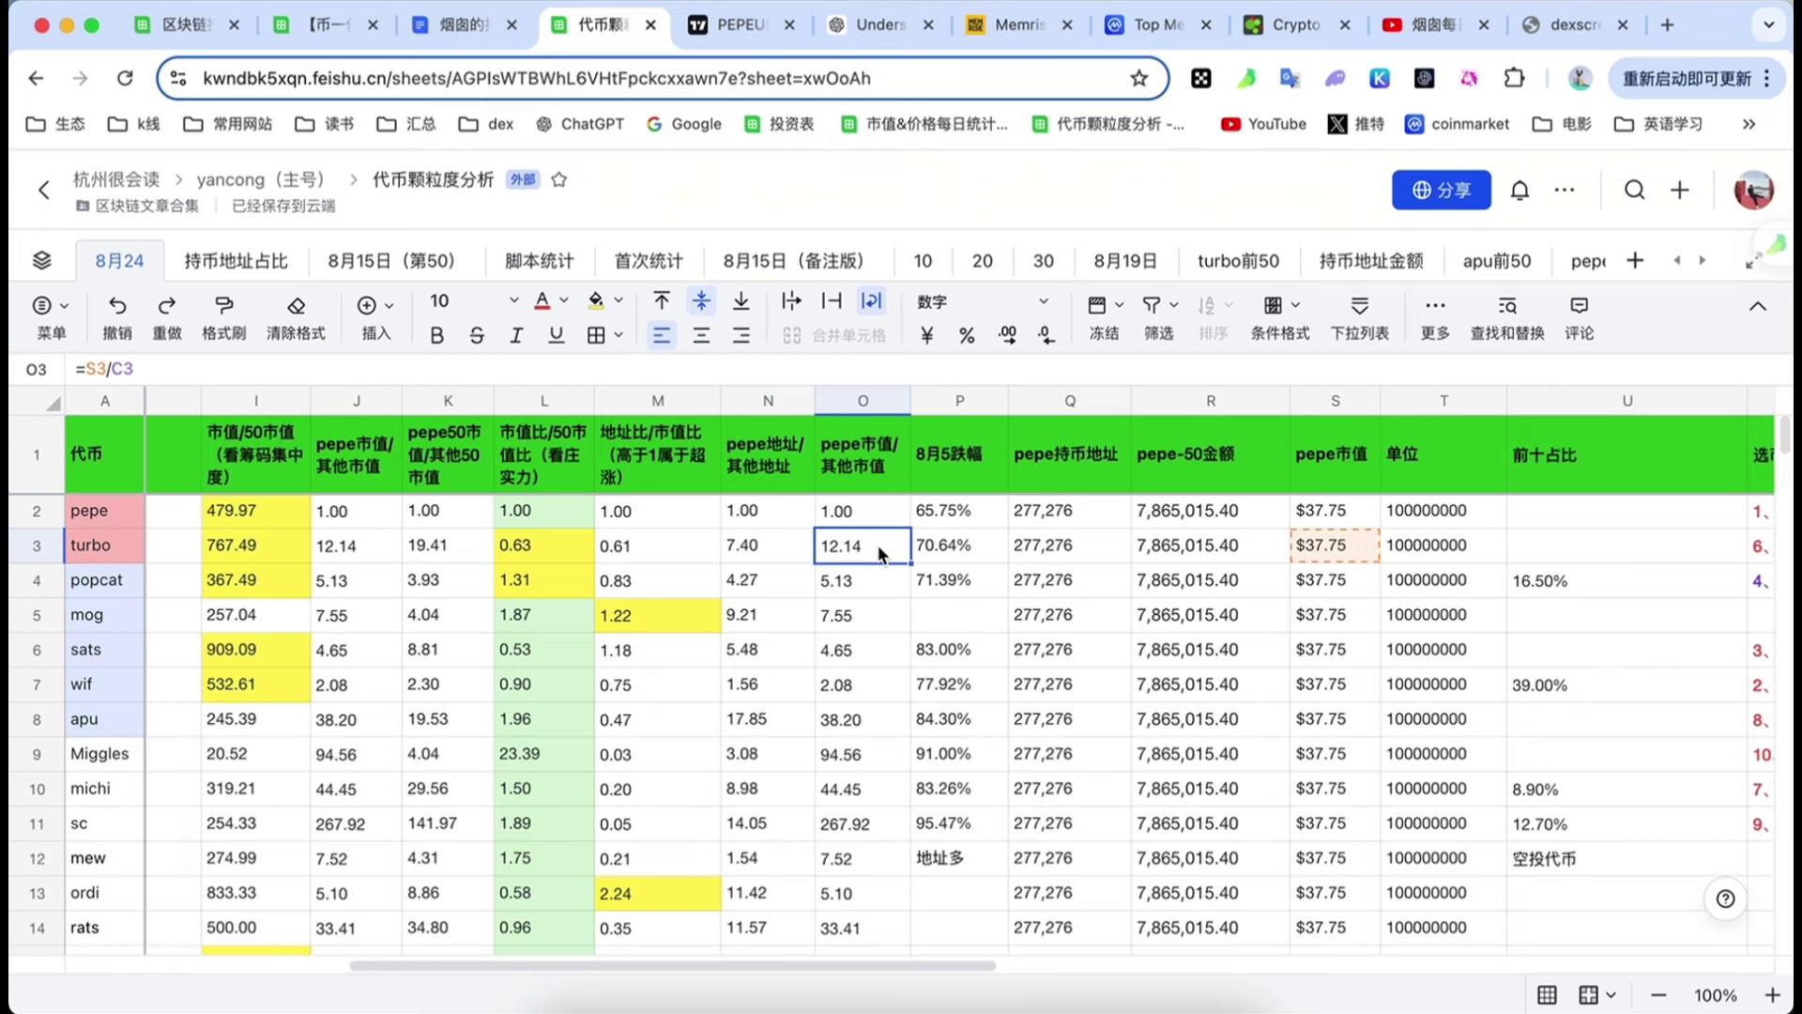
scroll(854, 543, "left", 5)
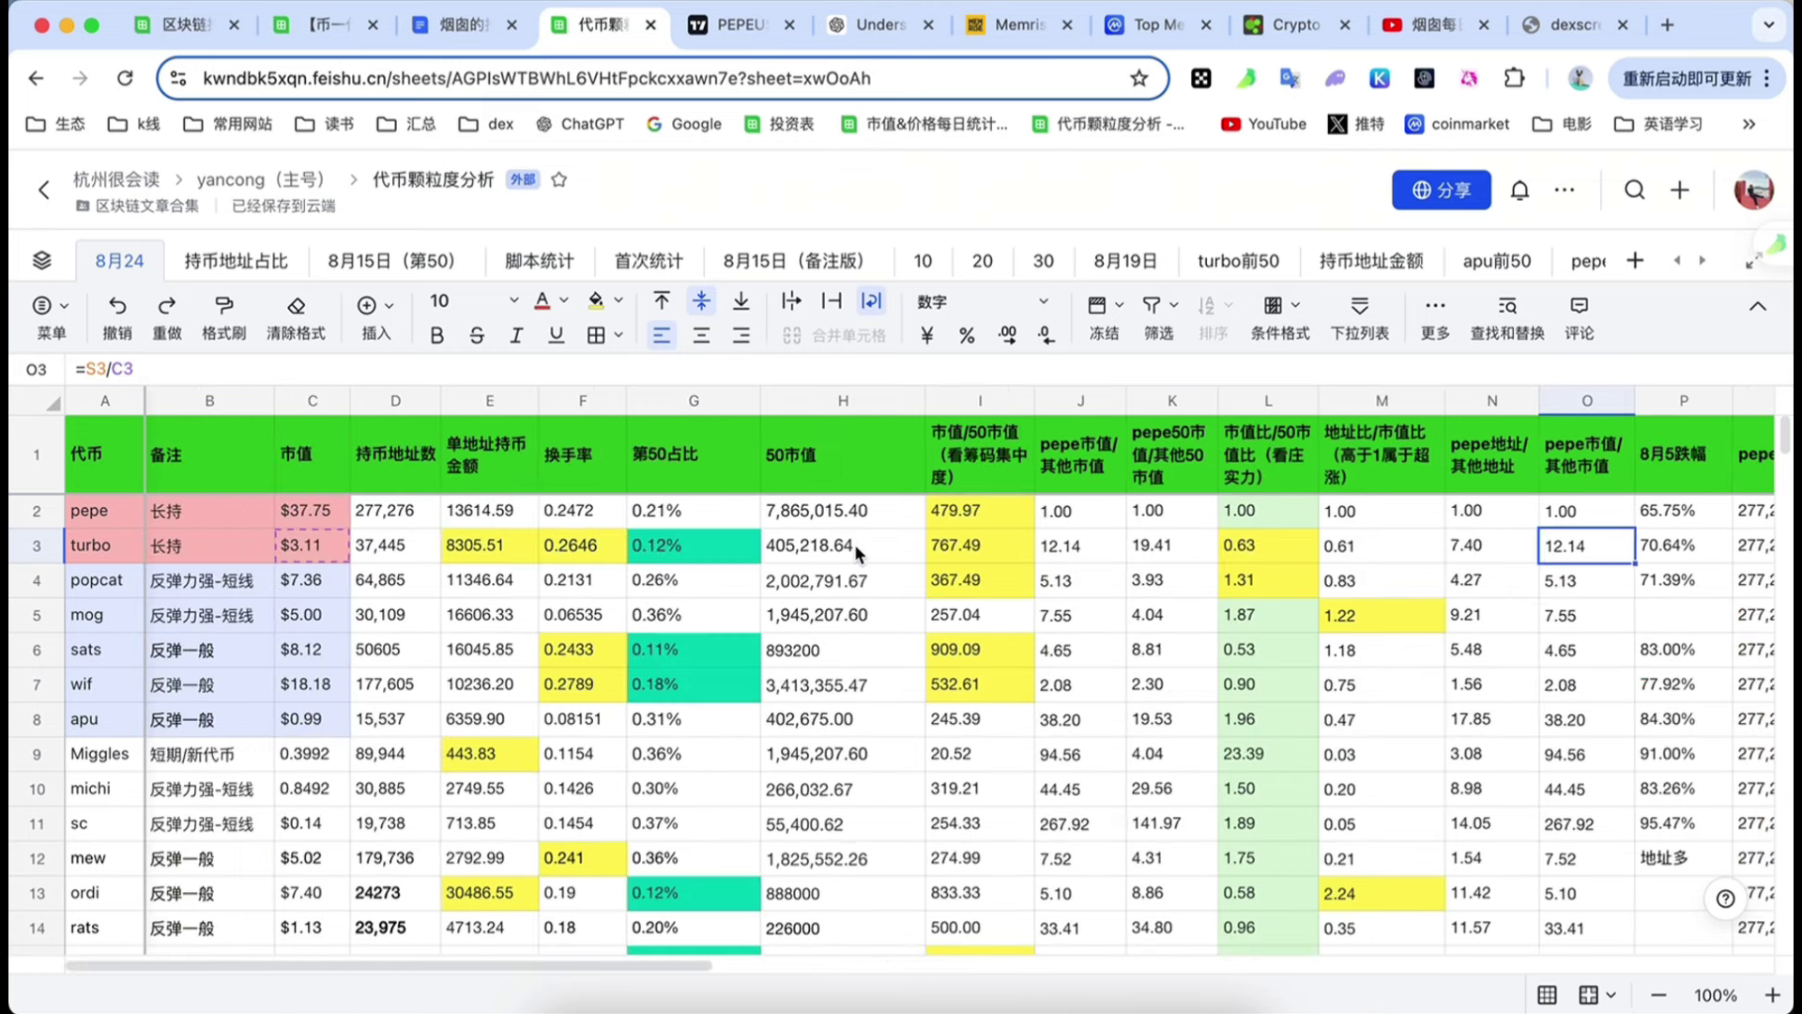
left_click(483, 549)
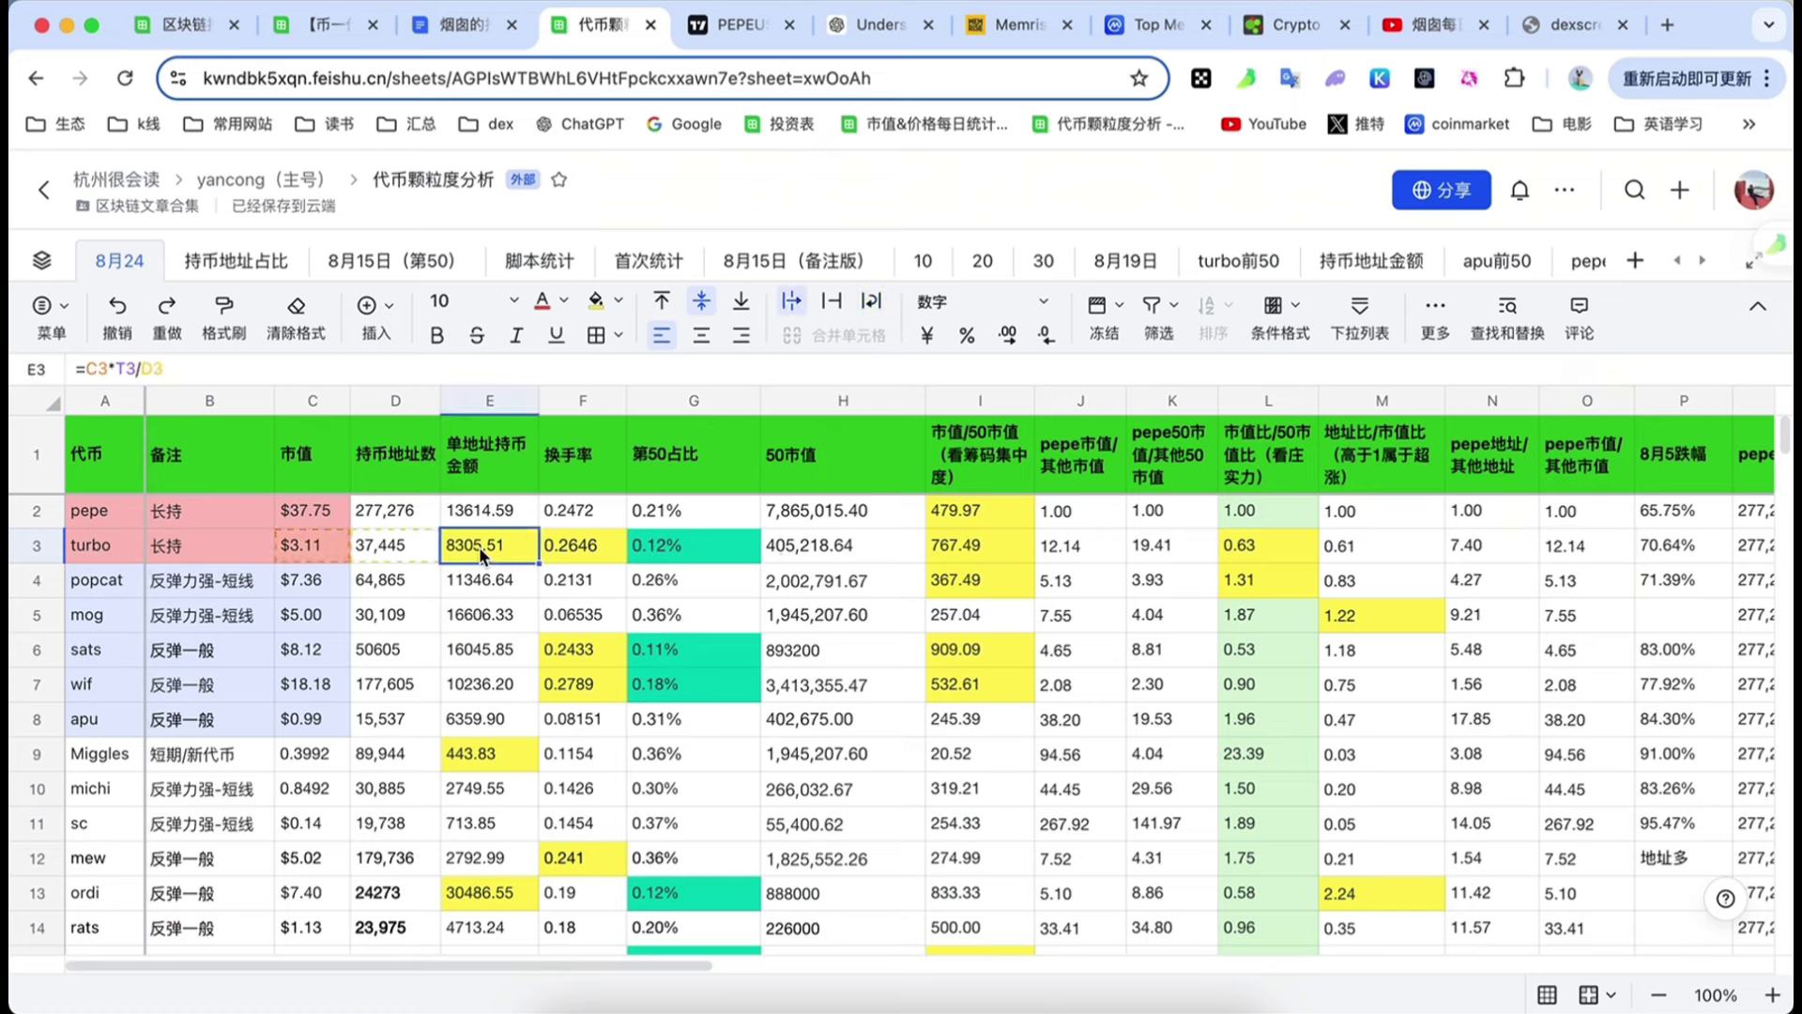
left_click(35, 547)
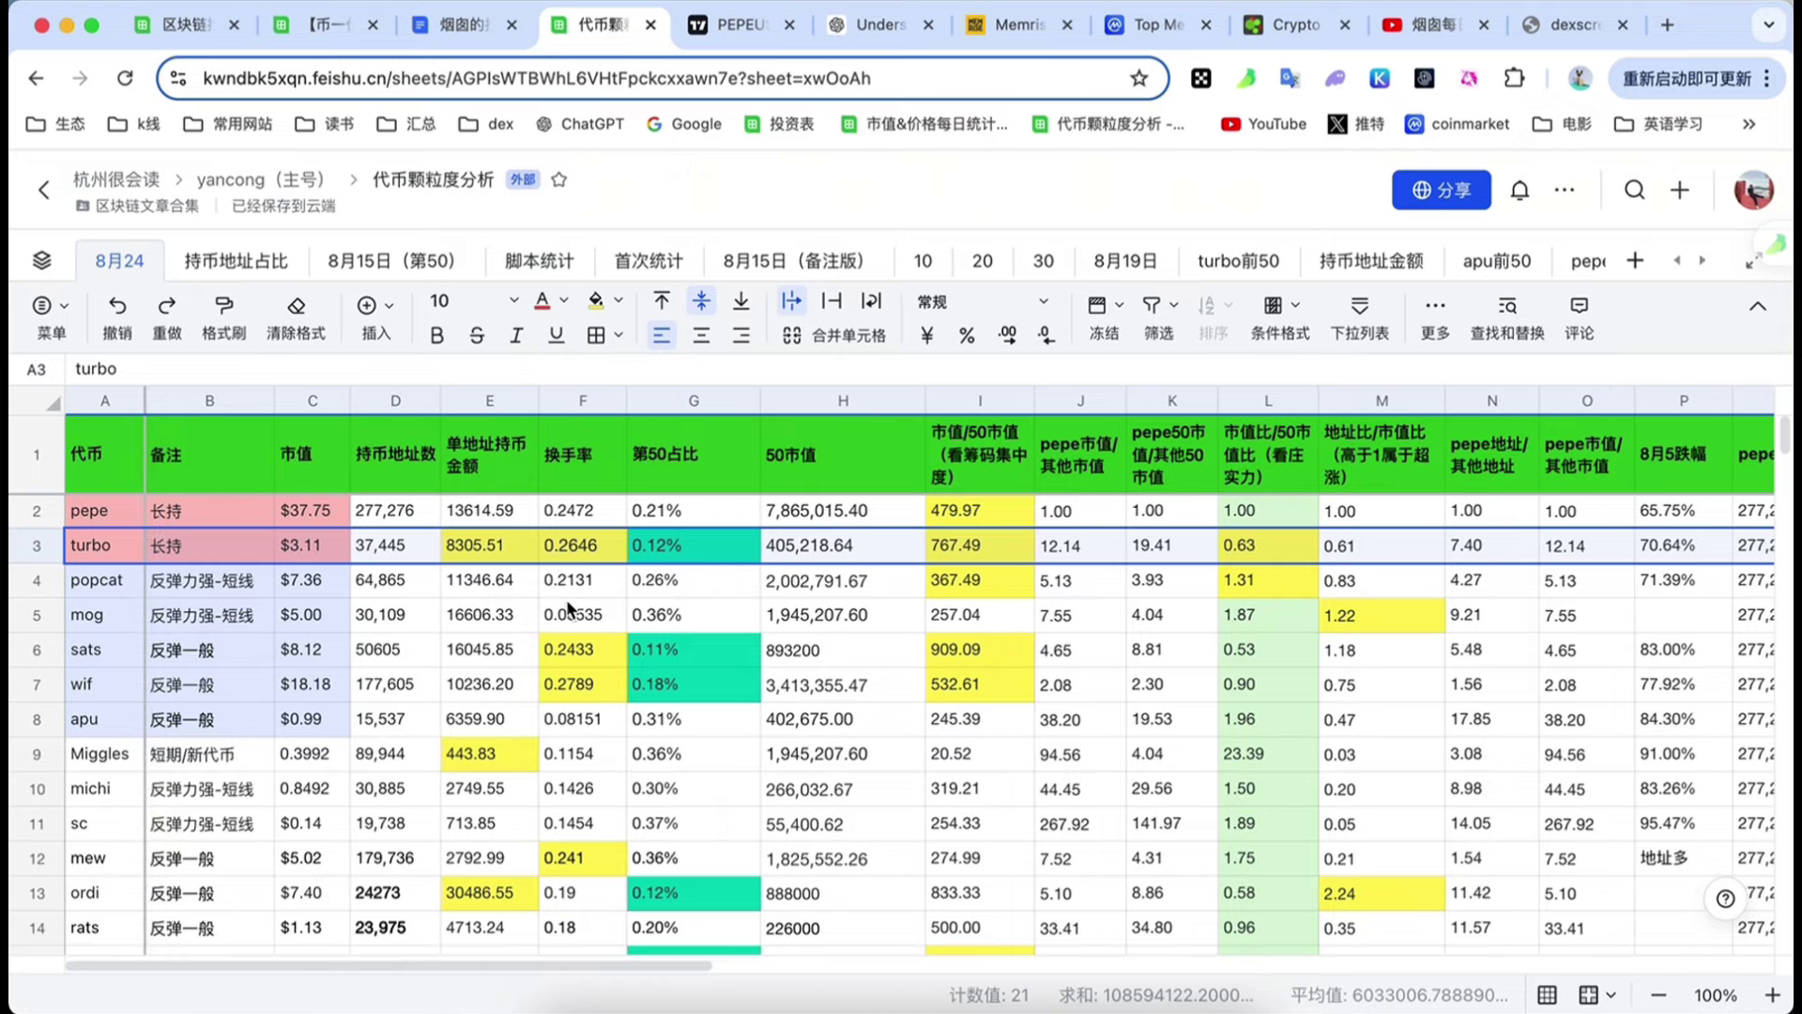
- Look through the token rows of the 8月24 sheet down to brett
scroll(577, 779, "down", 3)
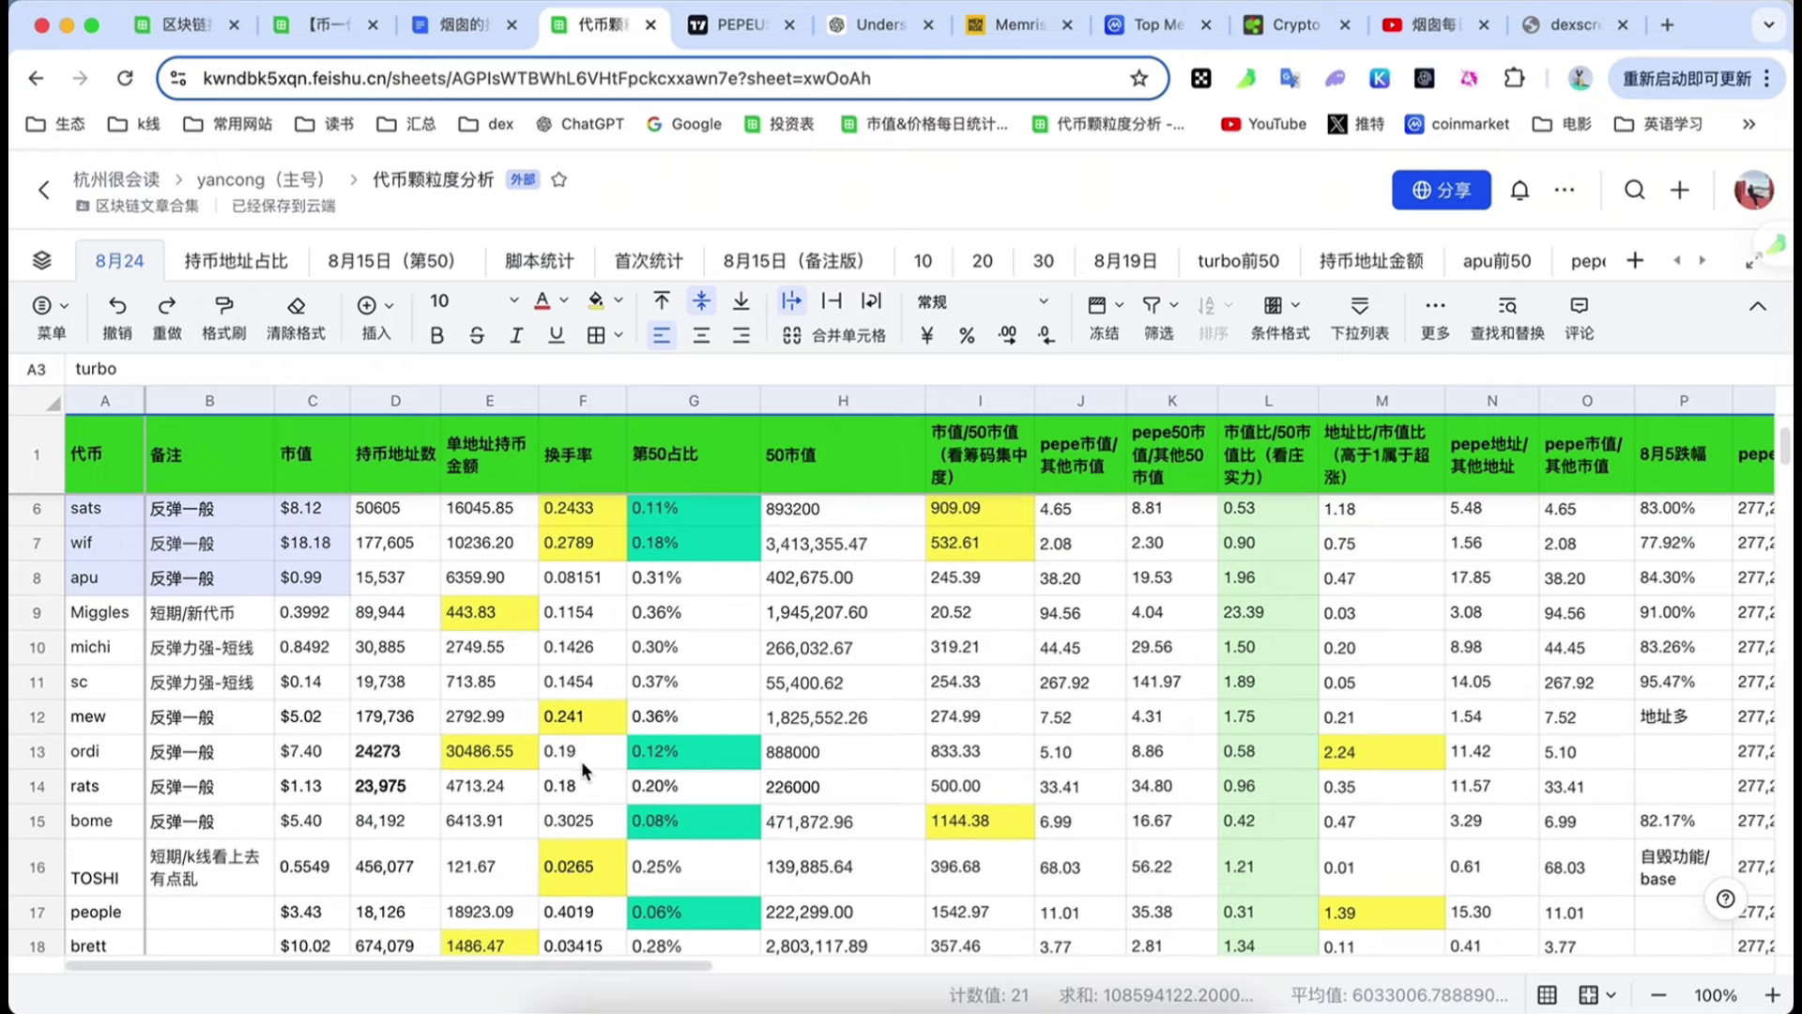
scroll(582, 765, "up", 3)
scroll(580, 758, "down", 5)
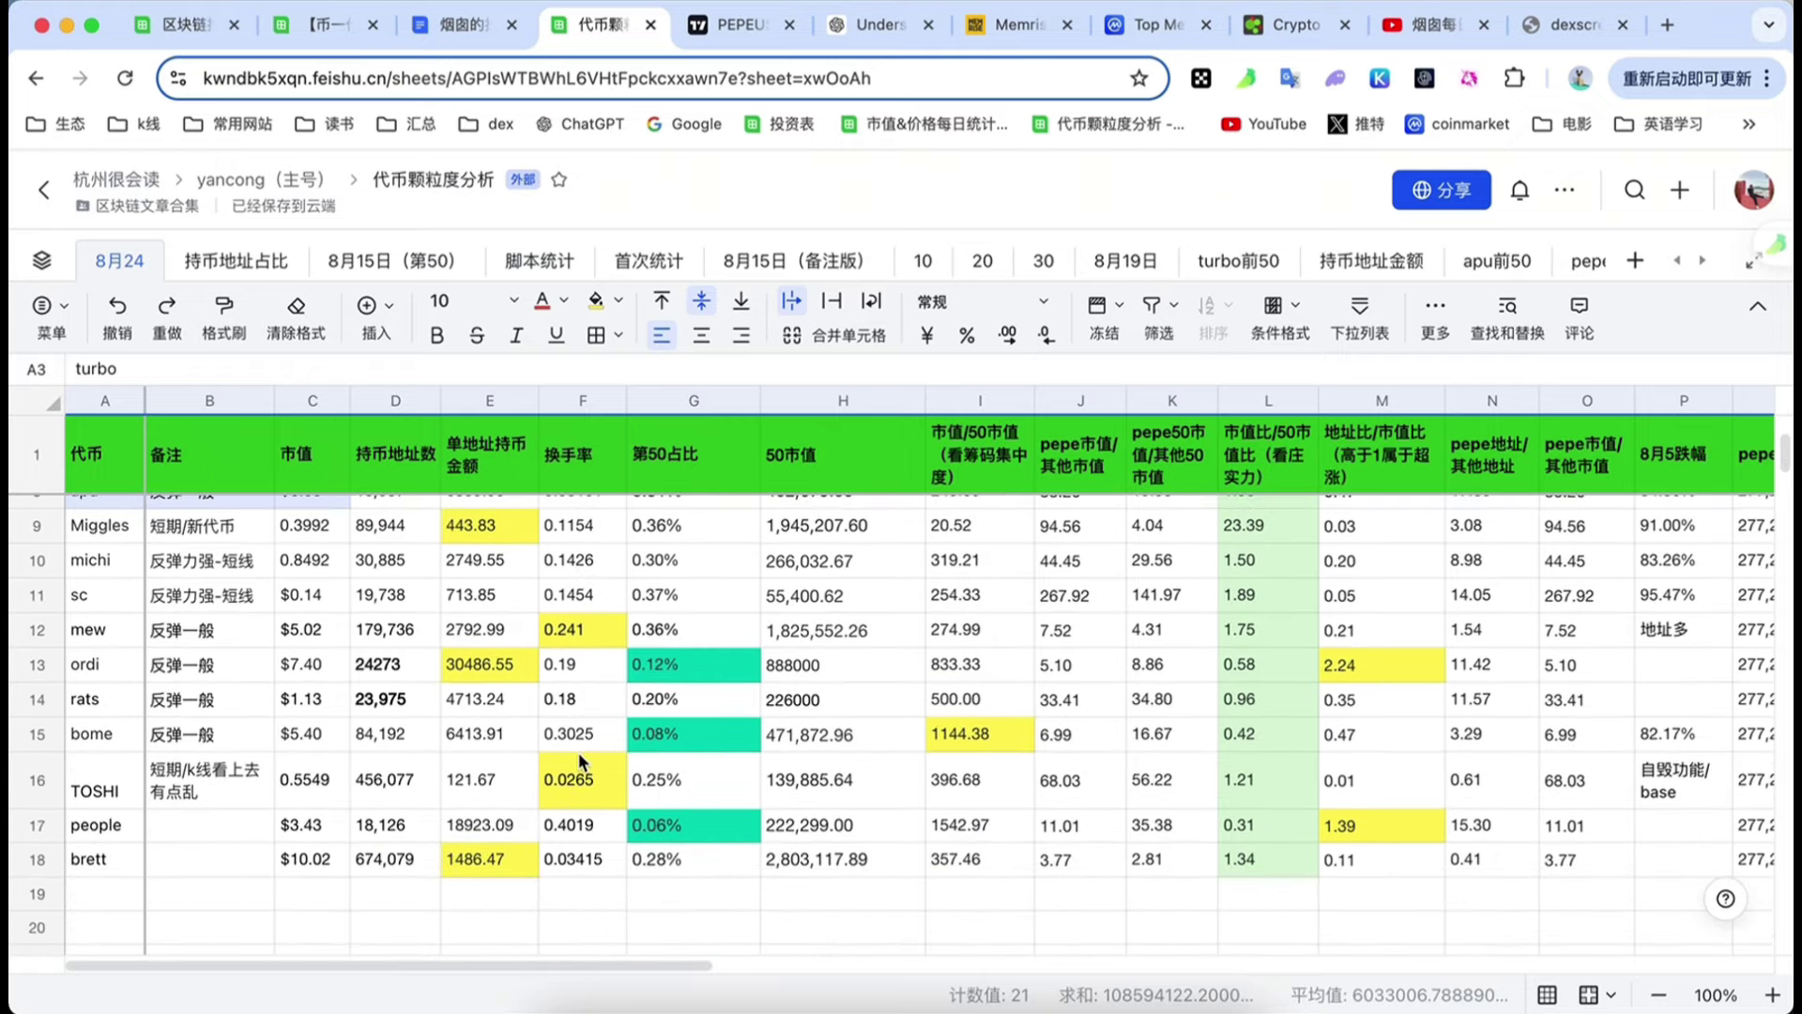
scroll(573, 754, "up", 5)
scroll(568, 755, "down", 3)
scroll(566, 758, "up", 3)
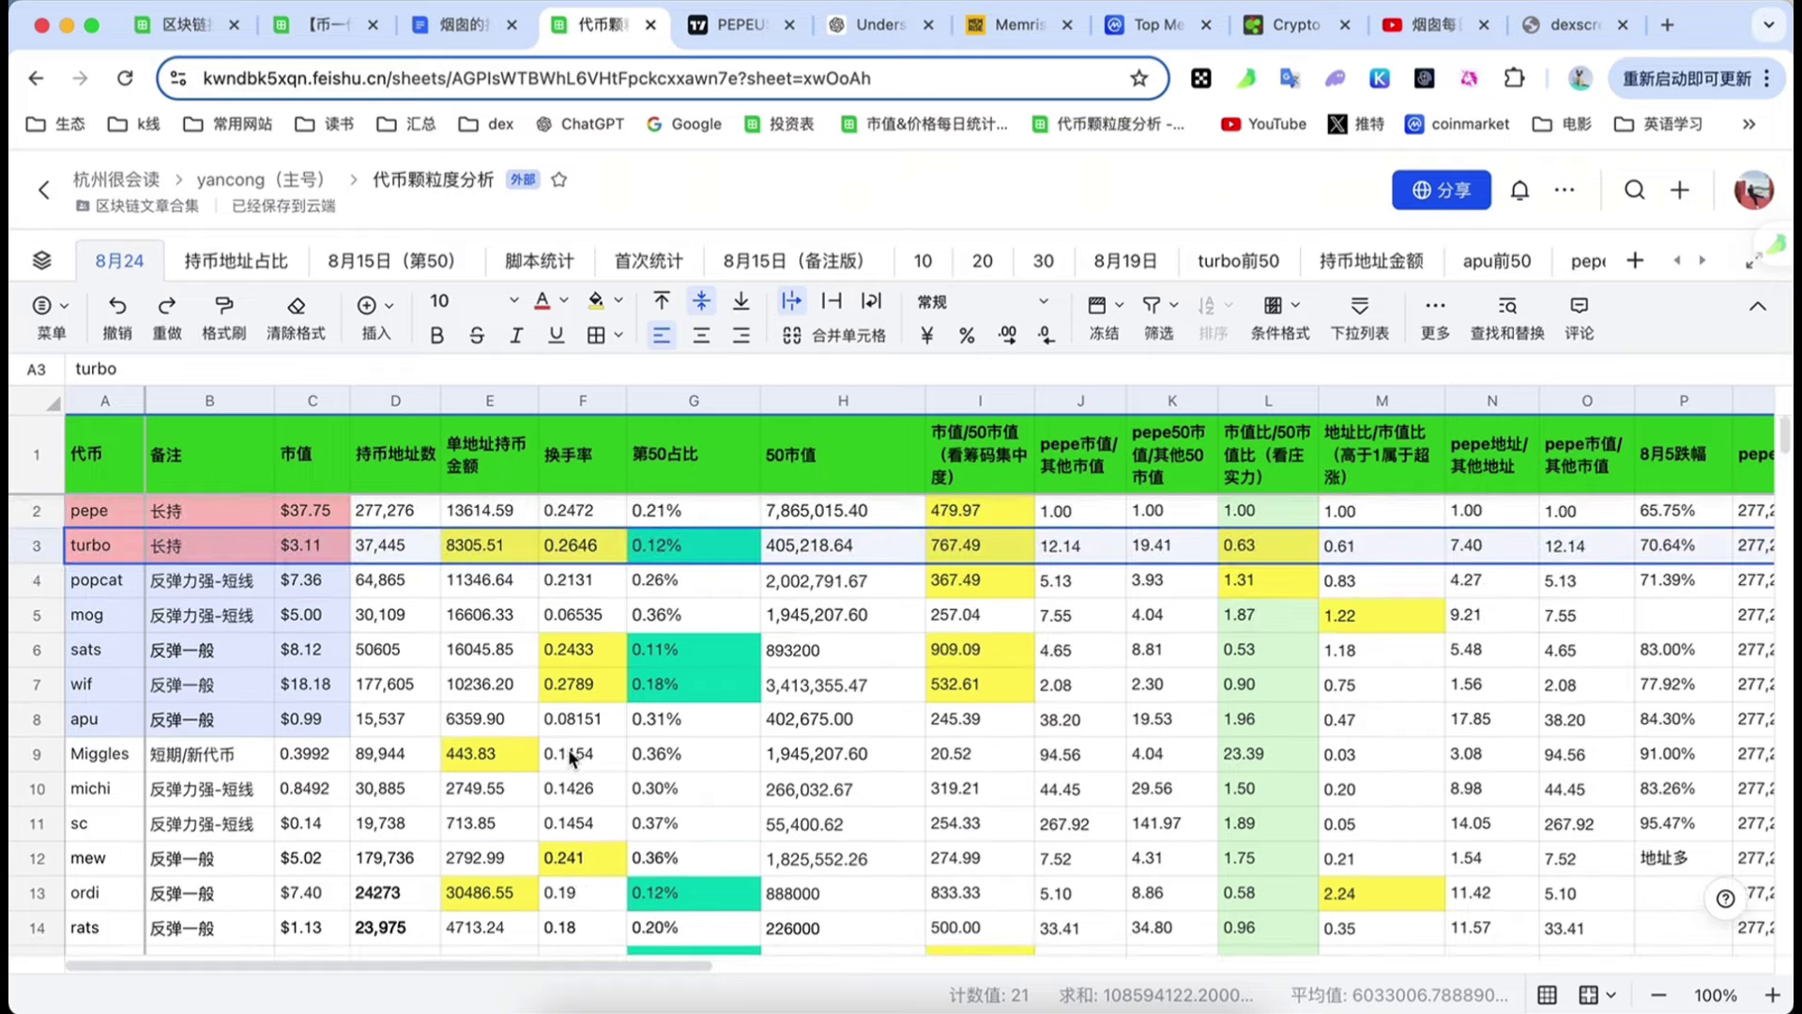
scroll(747, 726, "right", 5)
scroll(746, 723, "left", 5)
scroll(558, 798, "down", 5)
scroll(558, 783, "up", 5)
scroll(559, 779, "down", 3)
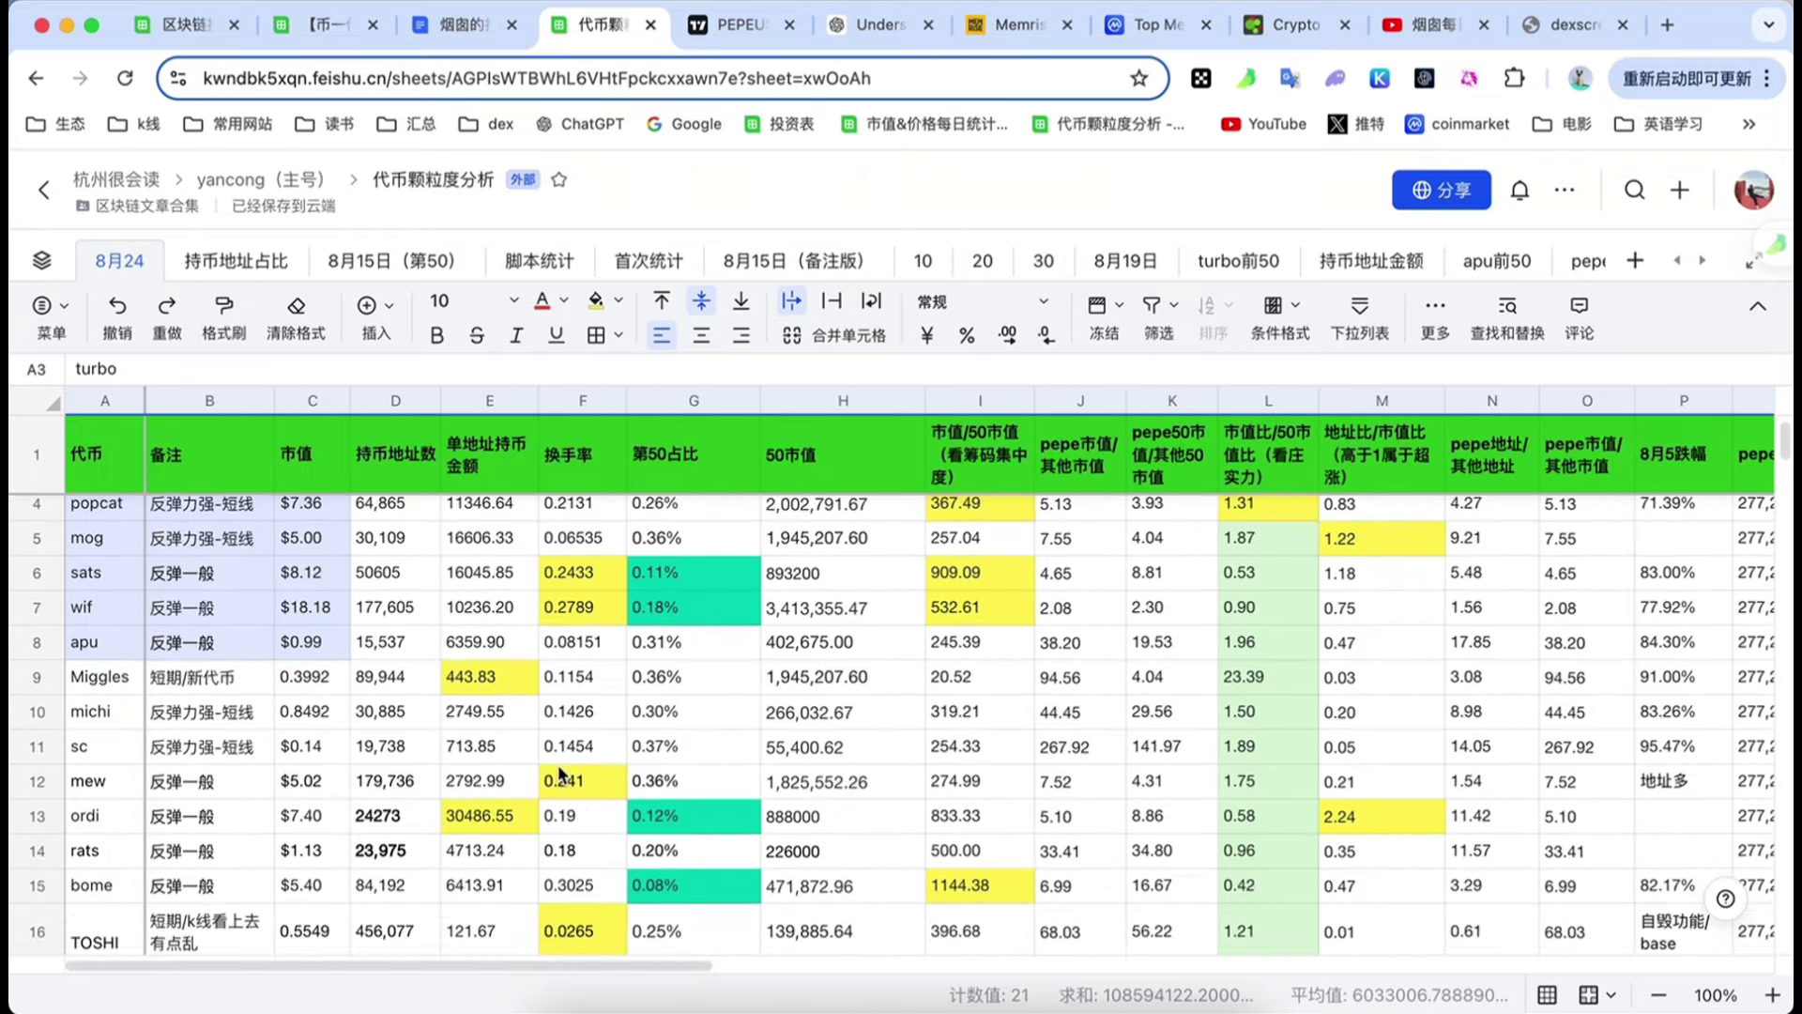
scroll(558, 779, "up", 3)
scroll(560, 777, "down", 3)
scroll(560, 775, "up", 3)
scroll(560, 775, "down", 3)
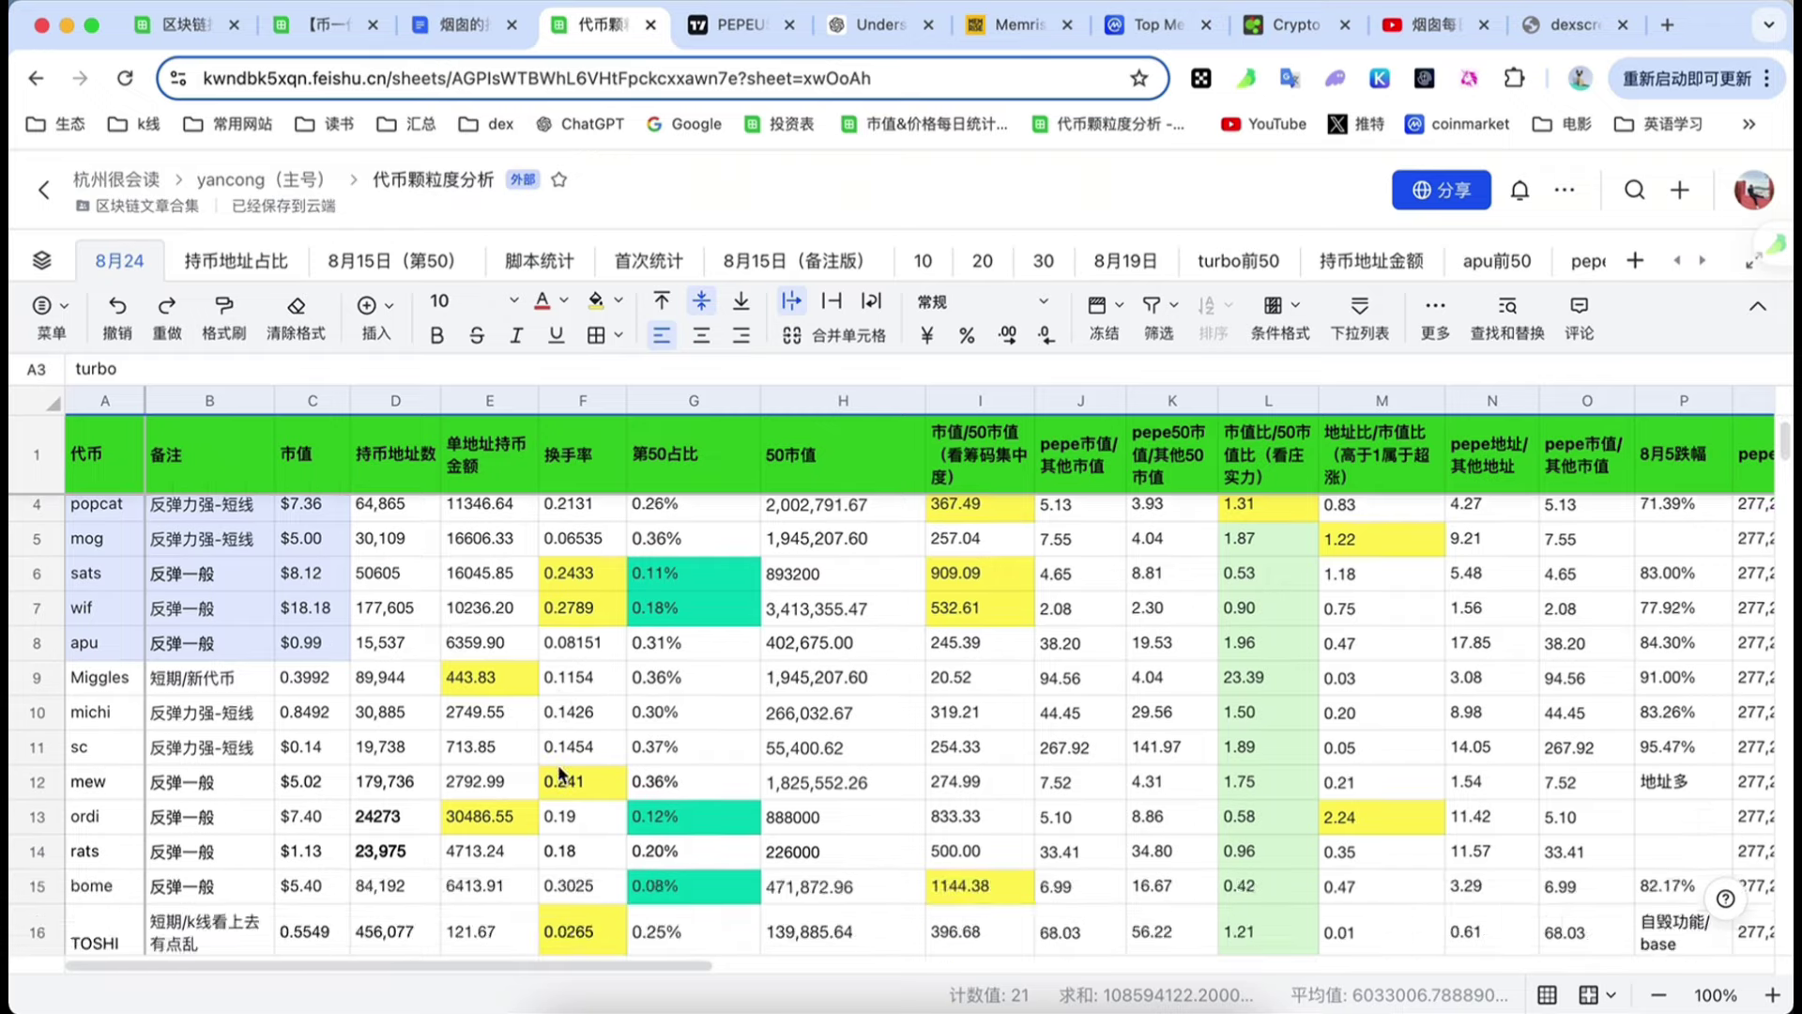
scroll(561, 774, "up", 3)
- Examine the 选币标准 notes beside the token data
scroll(971, 718, "right", 5)
scroll(958, 721, "right", 5)
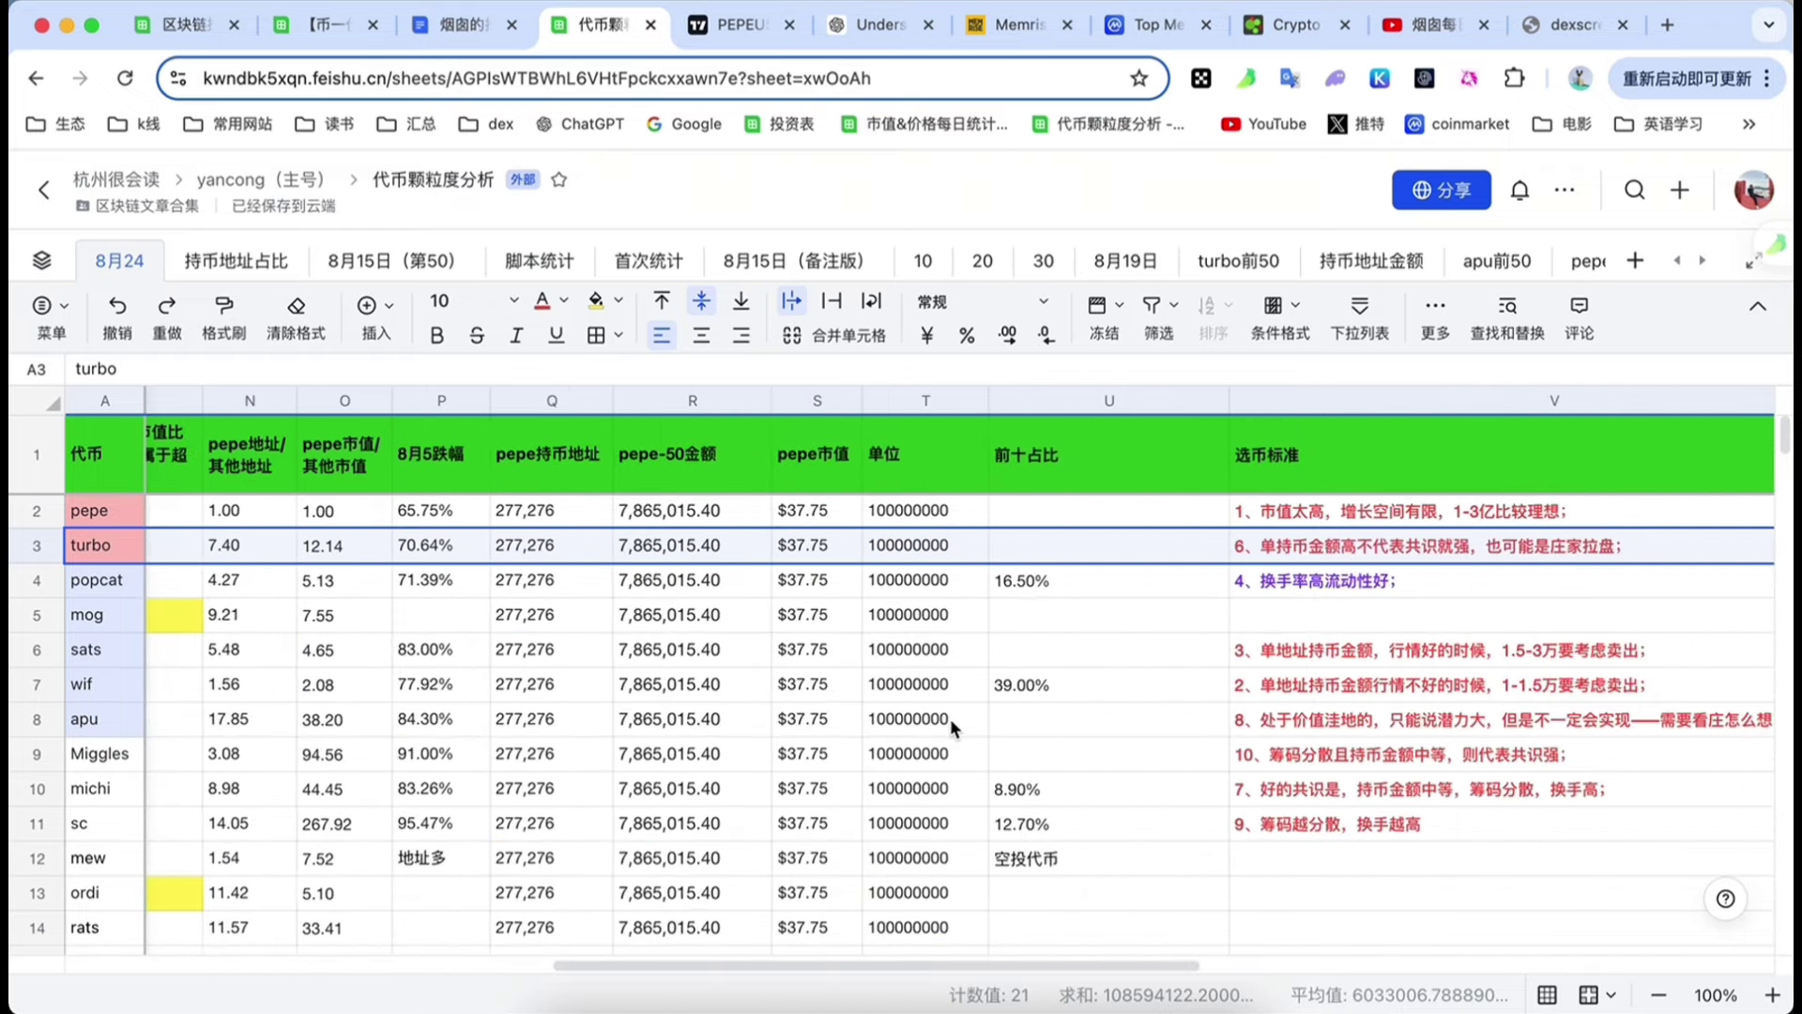
scroll(948, 718, "left", 10)
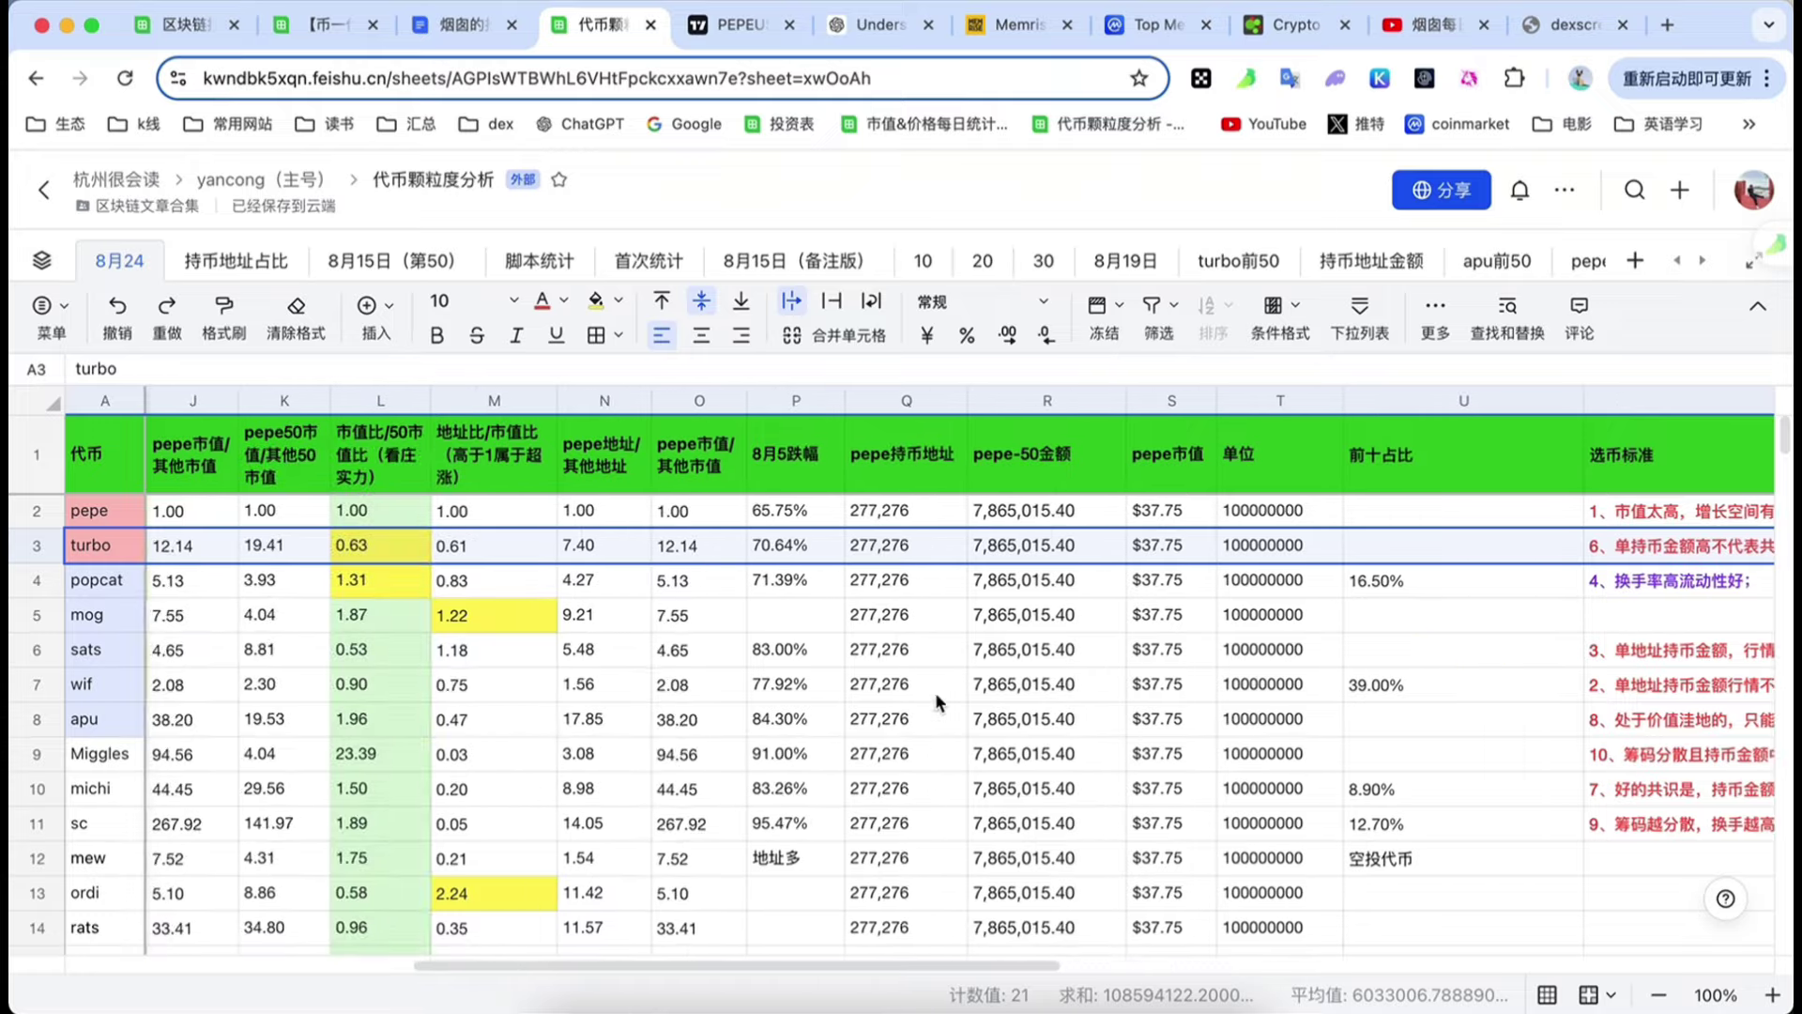
- Inspect the 地址比/市值比 column, comparing the turbo, popcat and mog ratios and their formulas
scroll(485, 606, "right", 10)
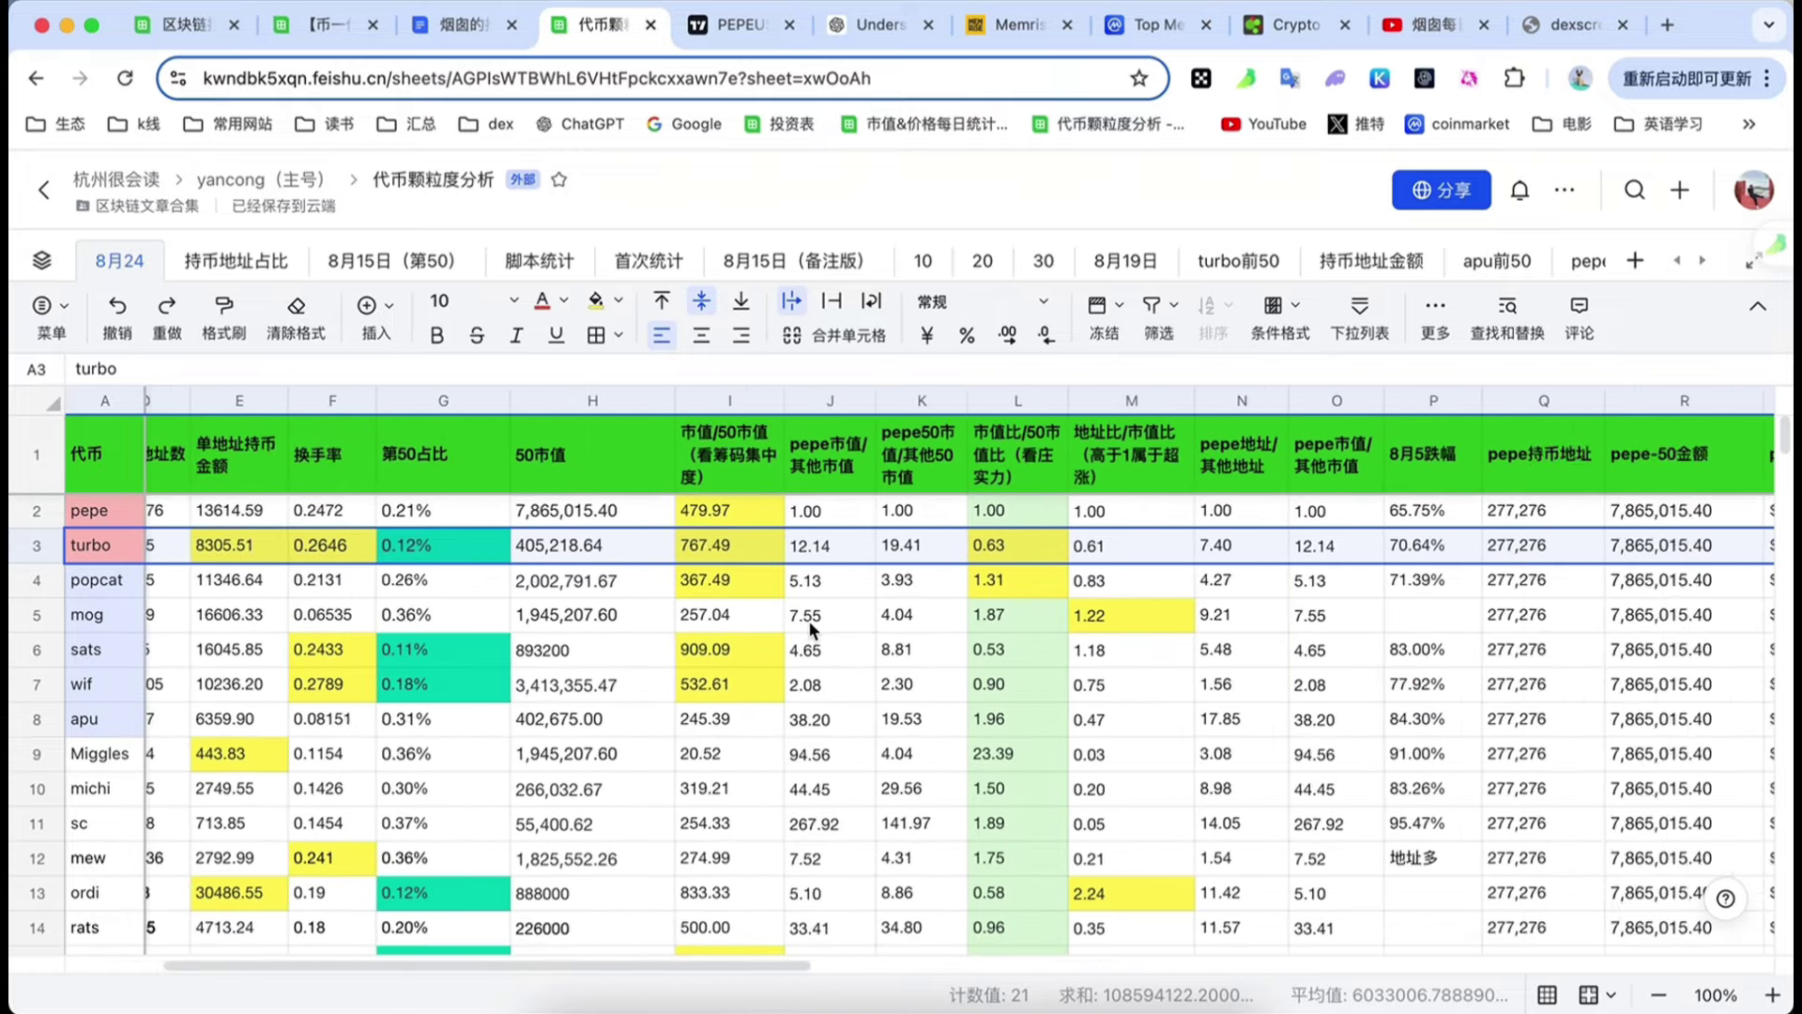
left_click(588, 475)
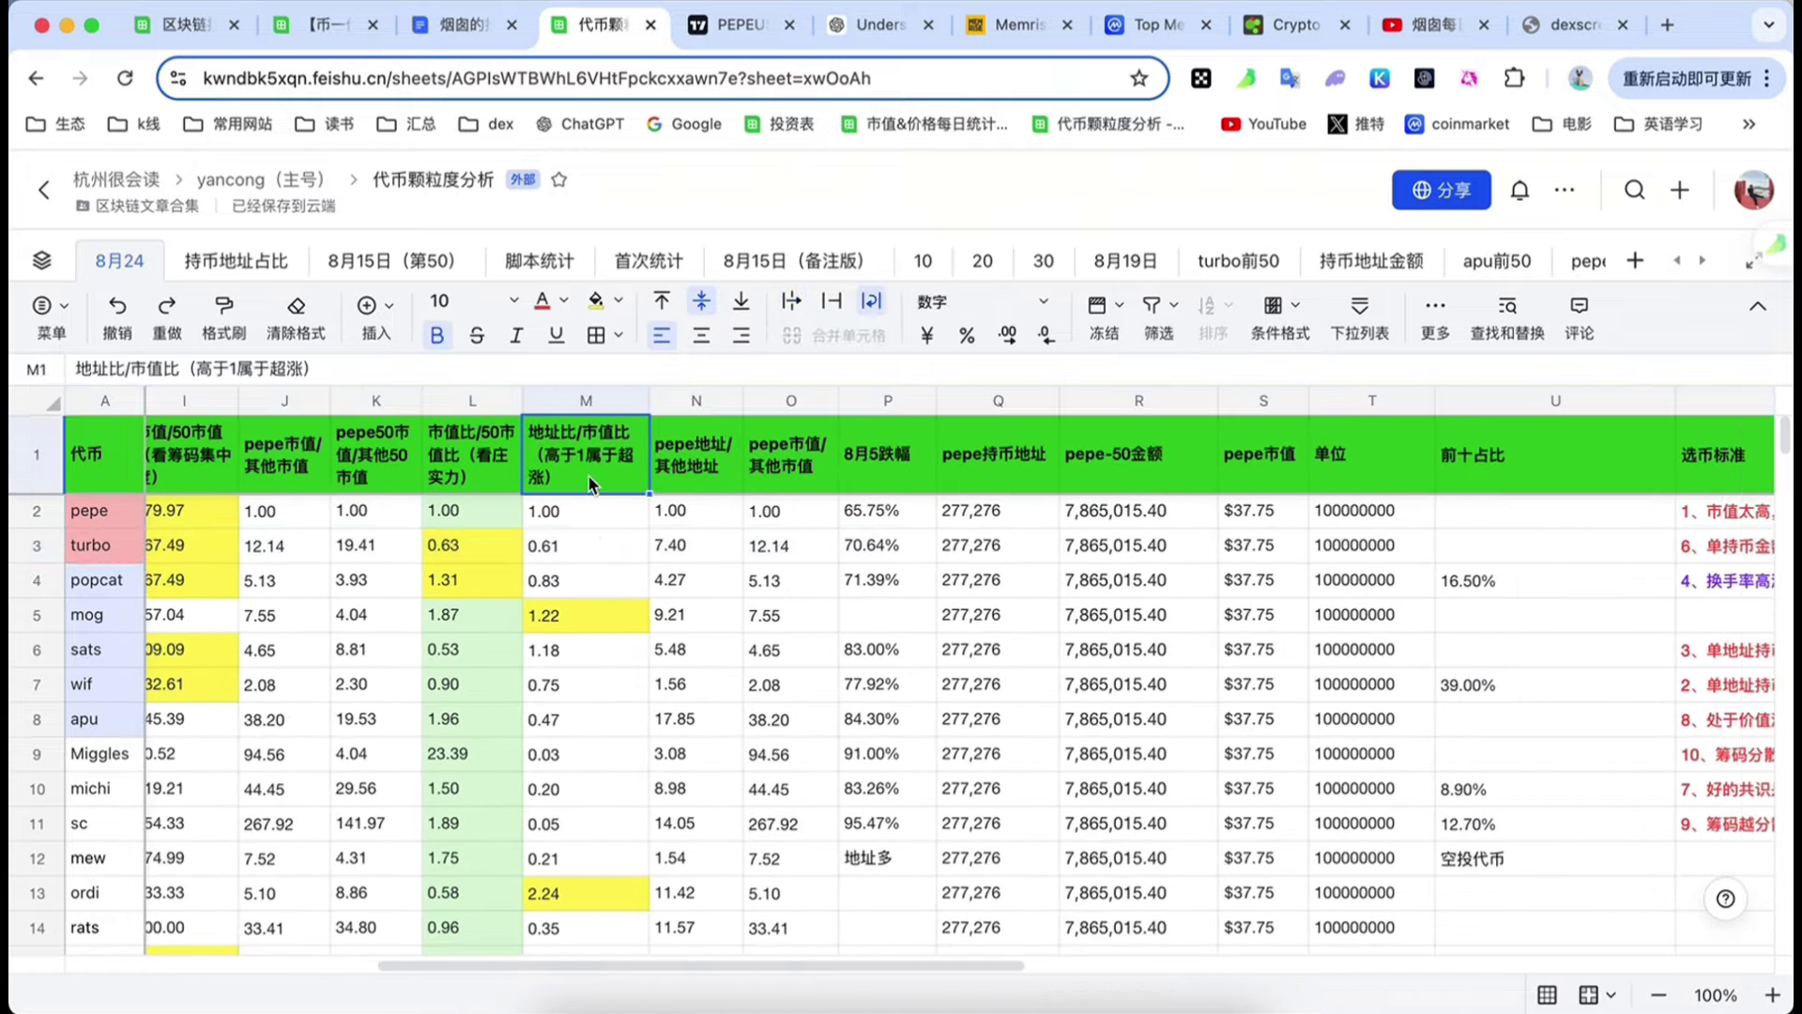
left_click(591, 554)
left_click(584, 617)
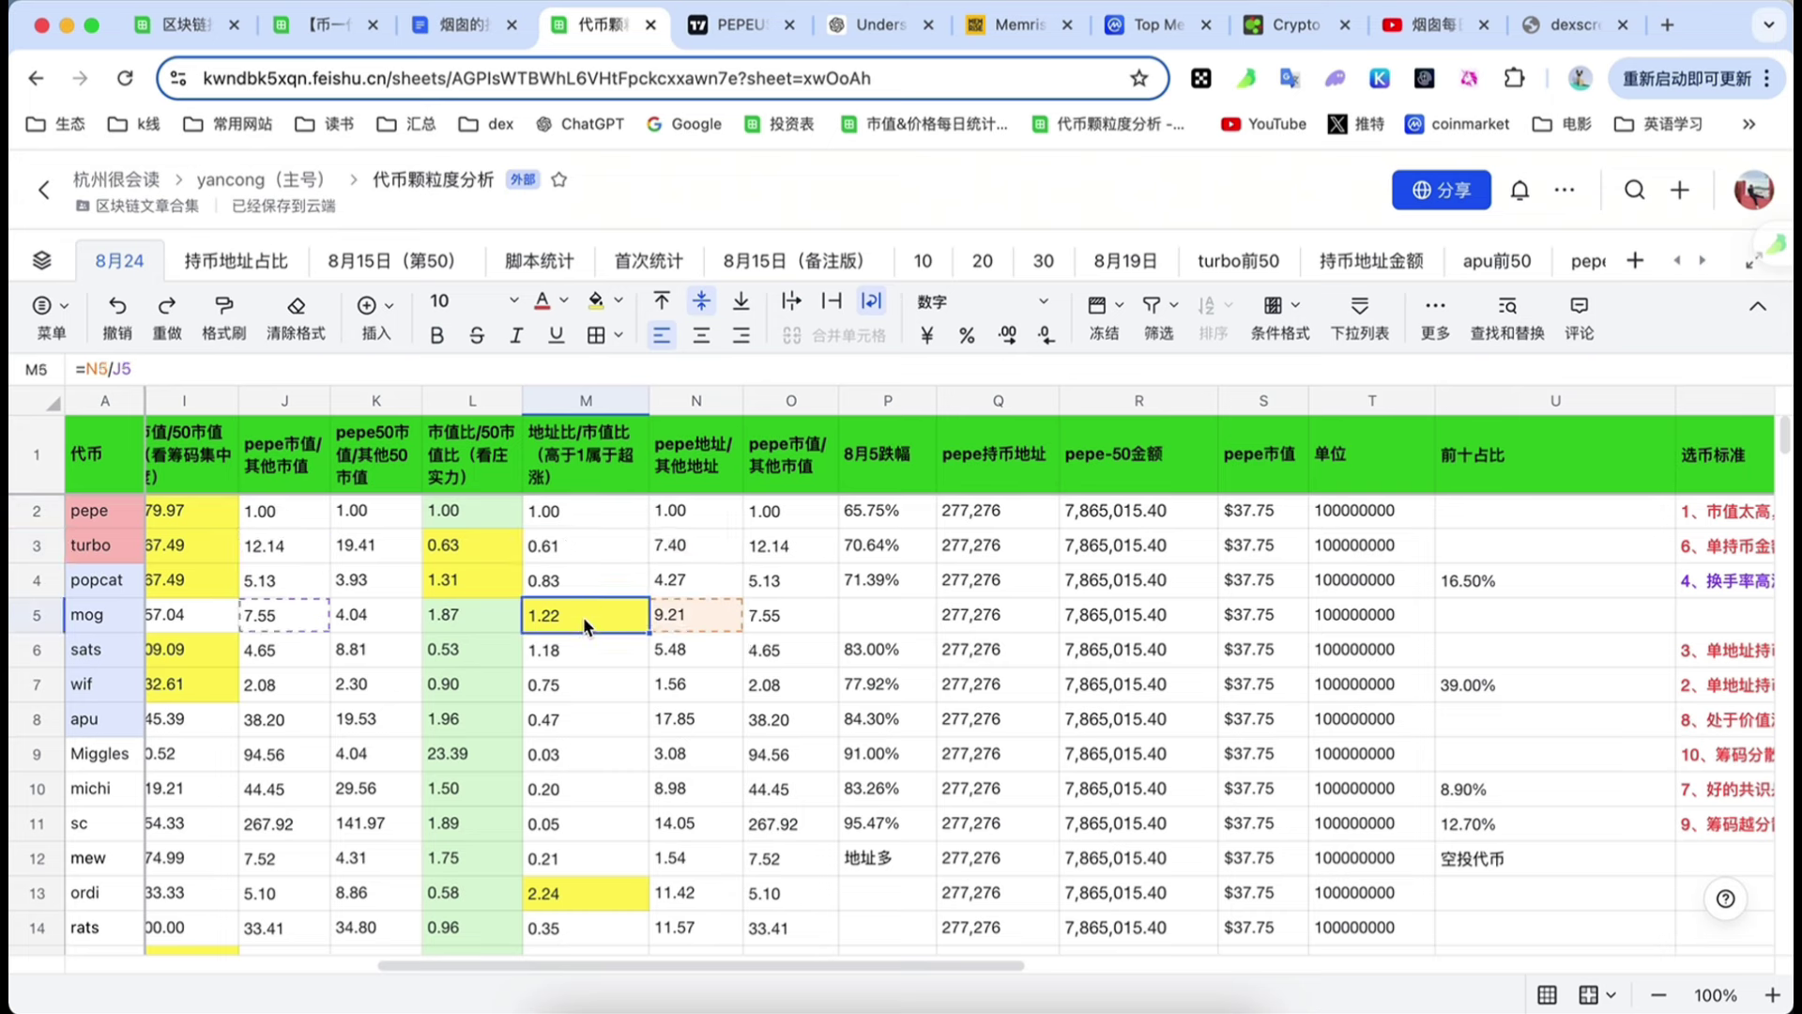
left_click(565, 593)
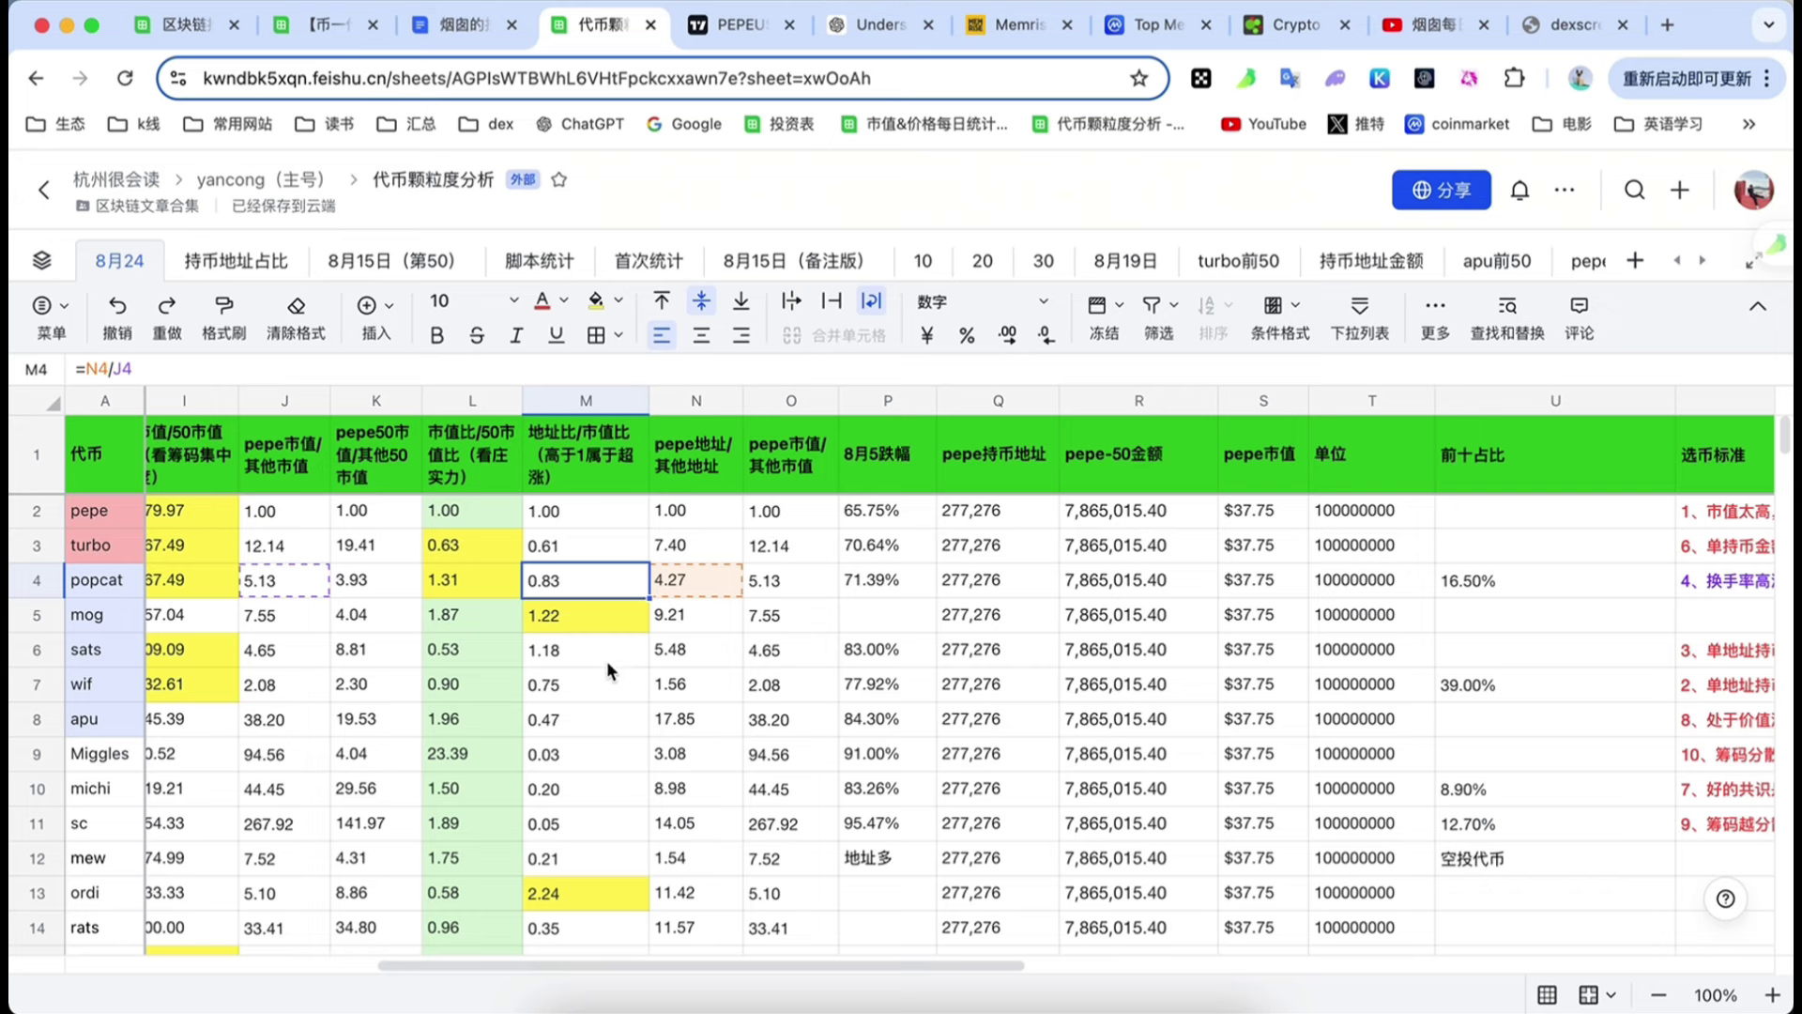
left_click(582, 625)
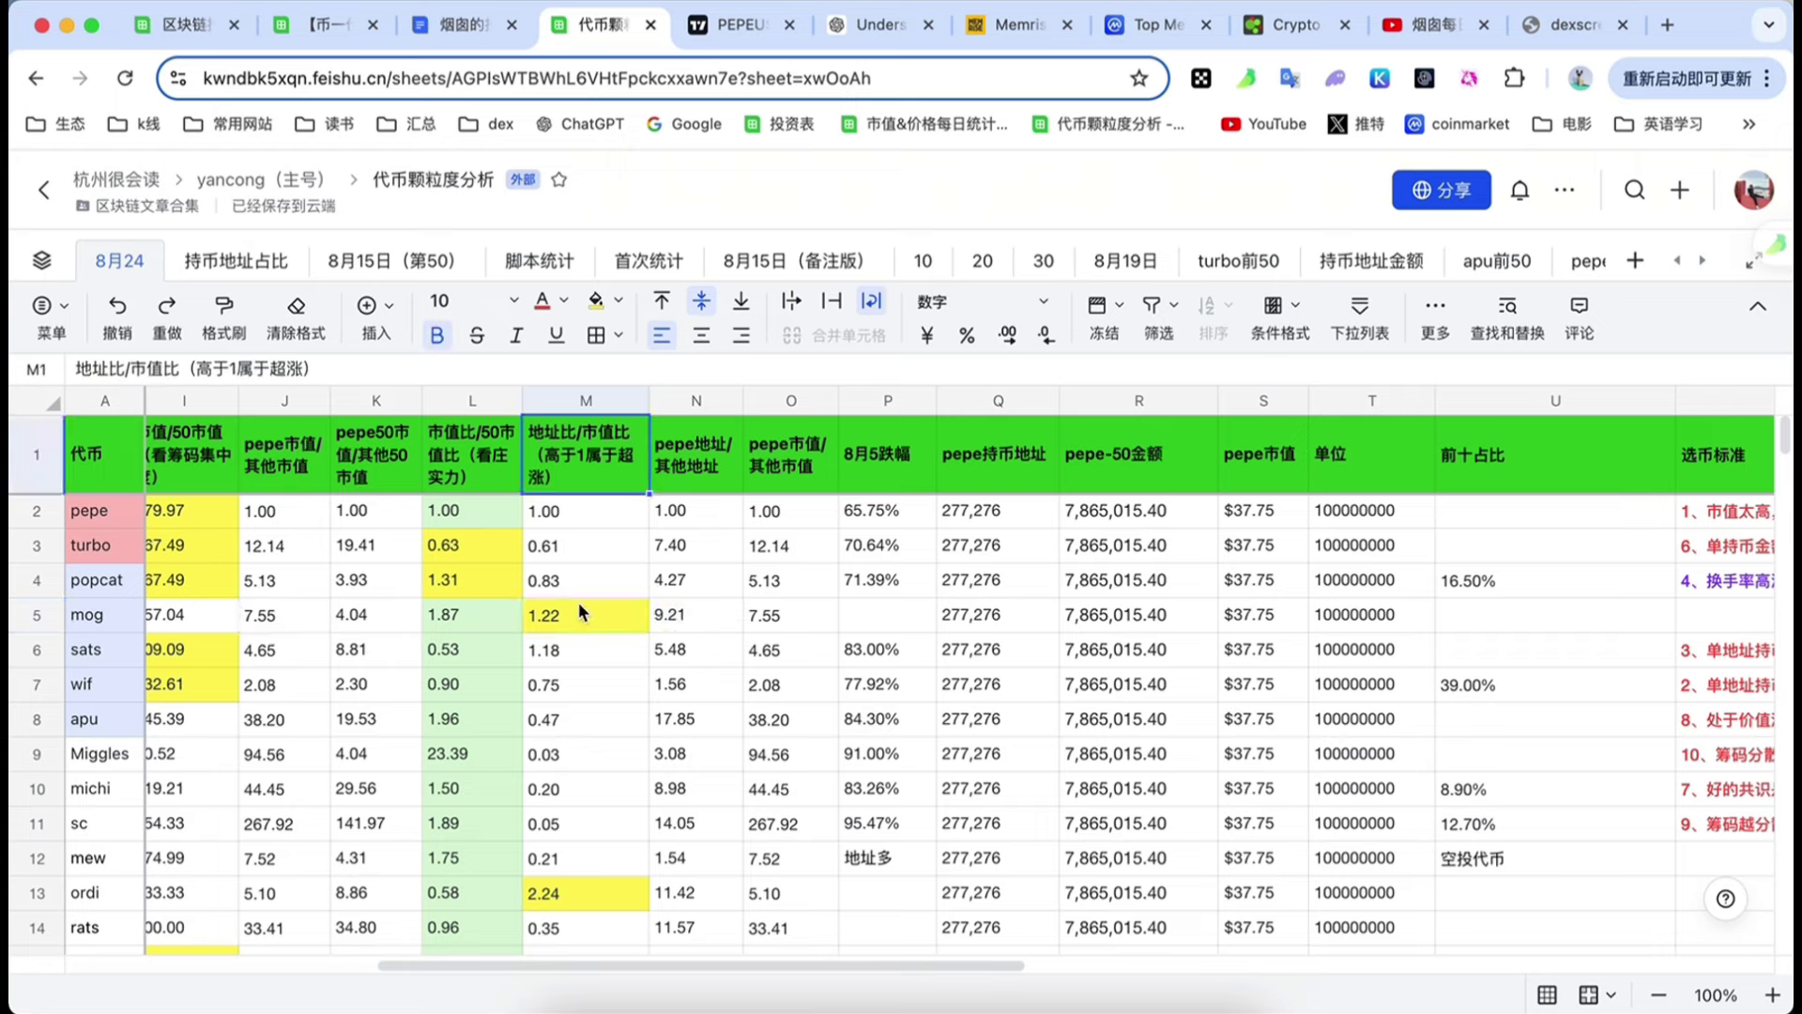
- Check mog's 单地址持币金额 and the highlighted 地址比/市值比 values for ordi and people
scroll(574, 634, "left", 8)
left_click(488, 615)
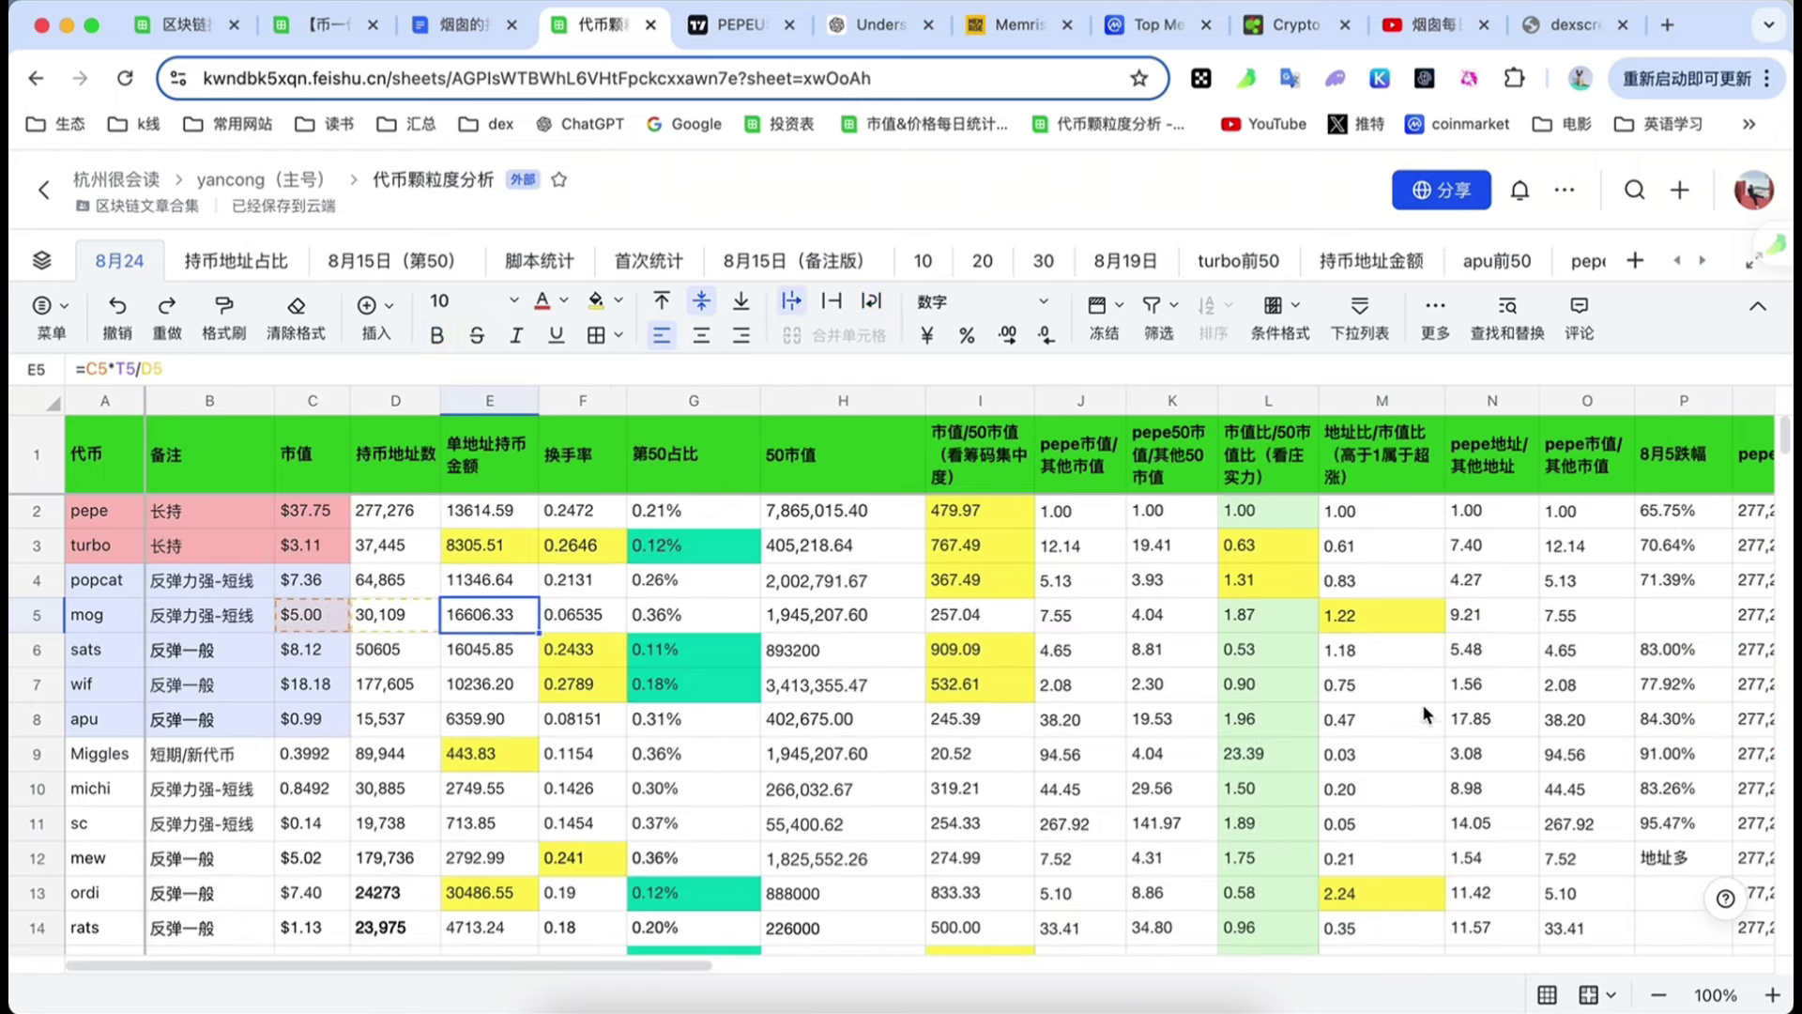
left_click(1376, 905)
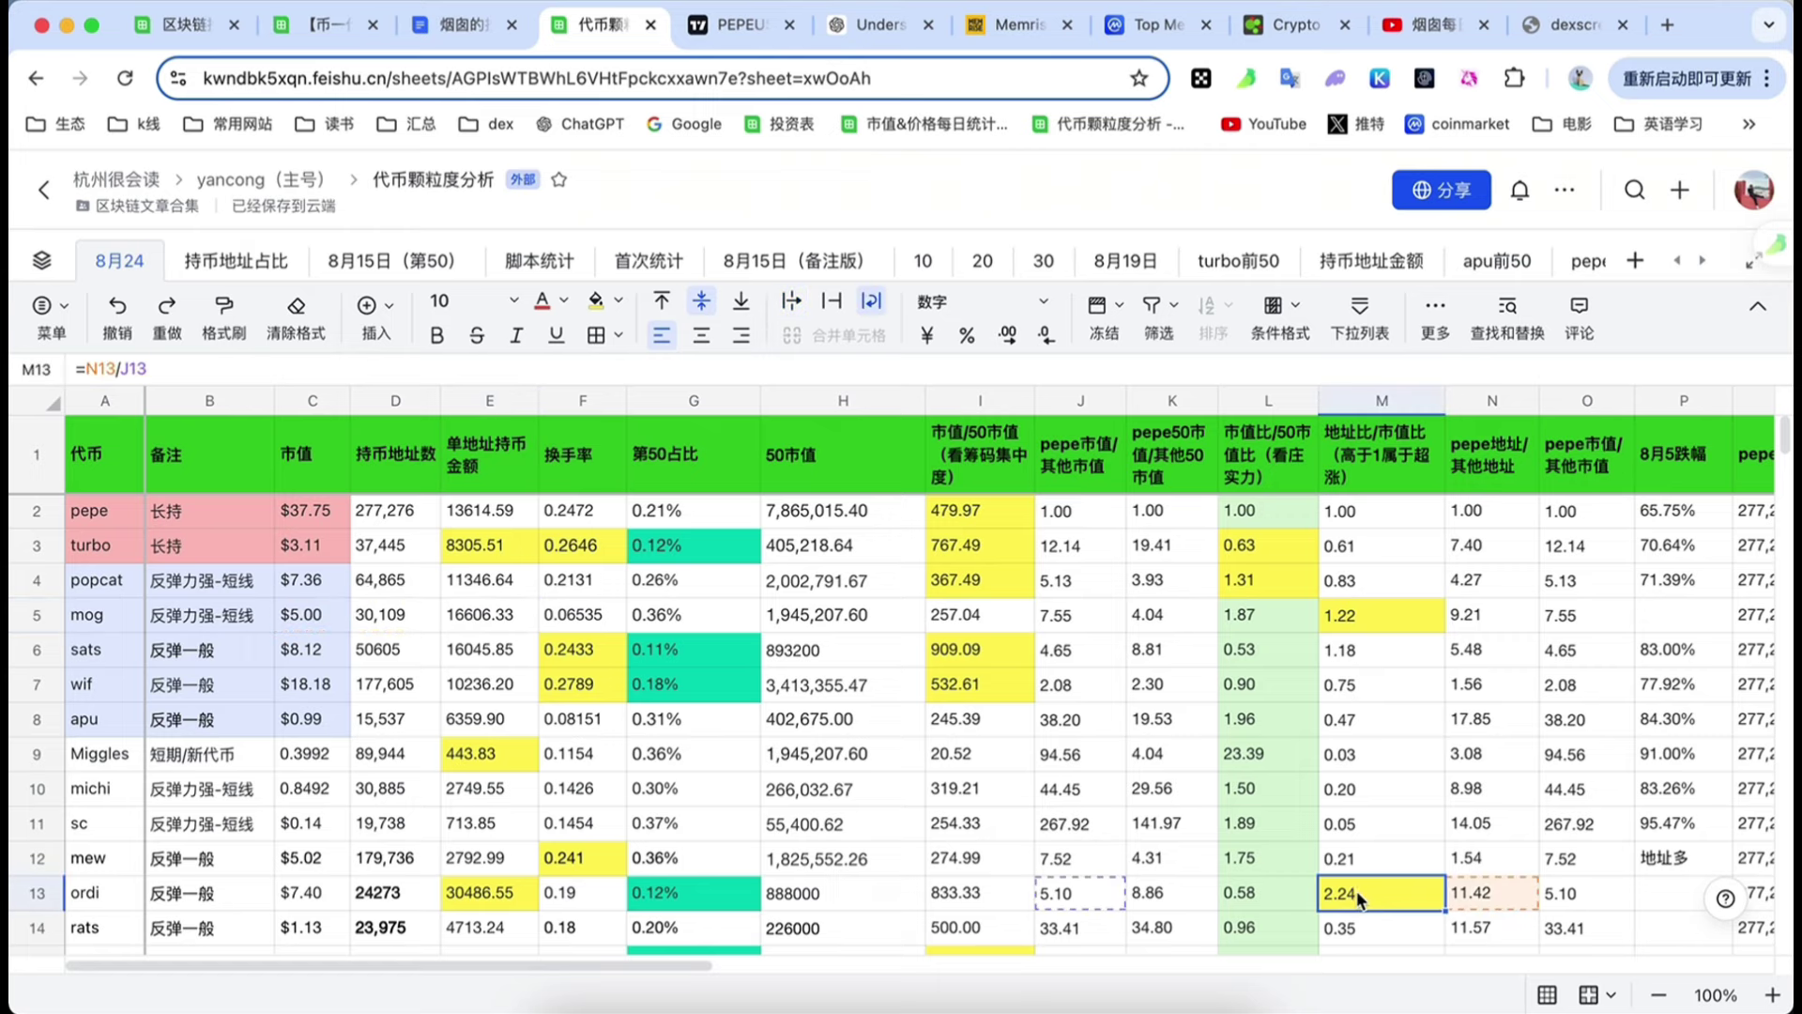
scroll(1361, 873, "down", 2)
scroll(1370, 835, "down", 4)
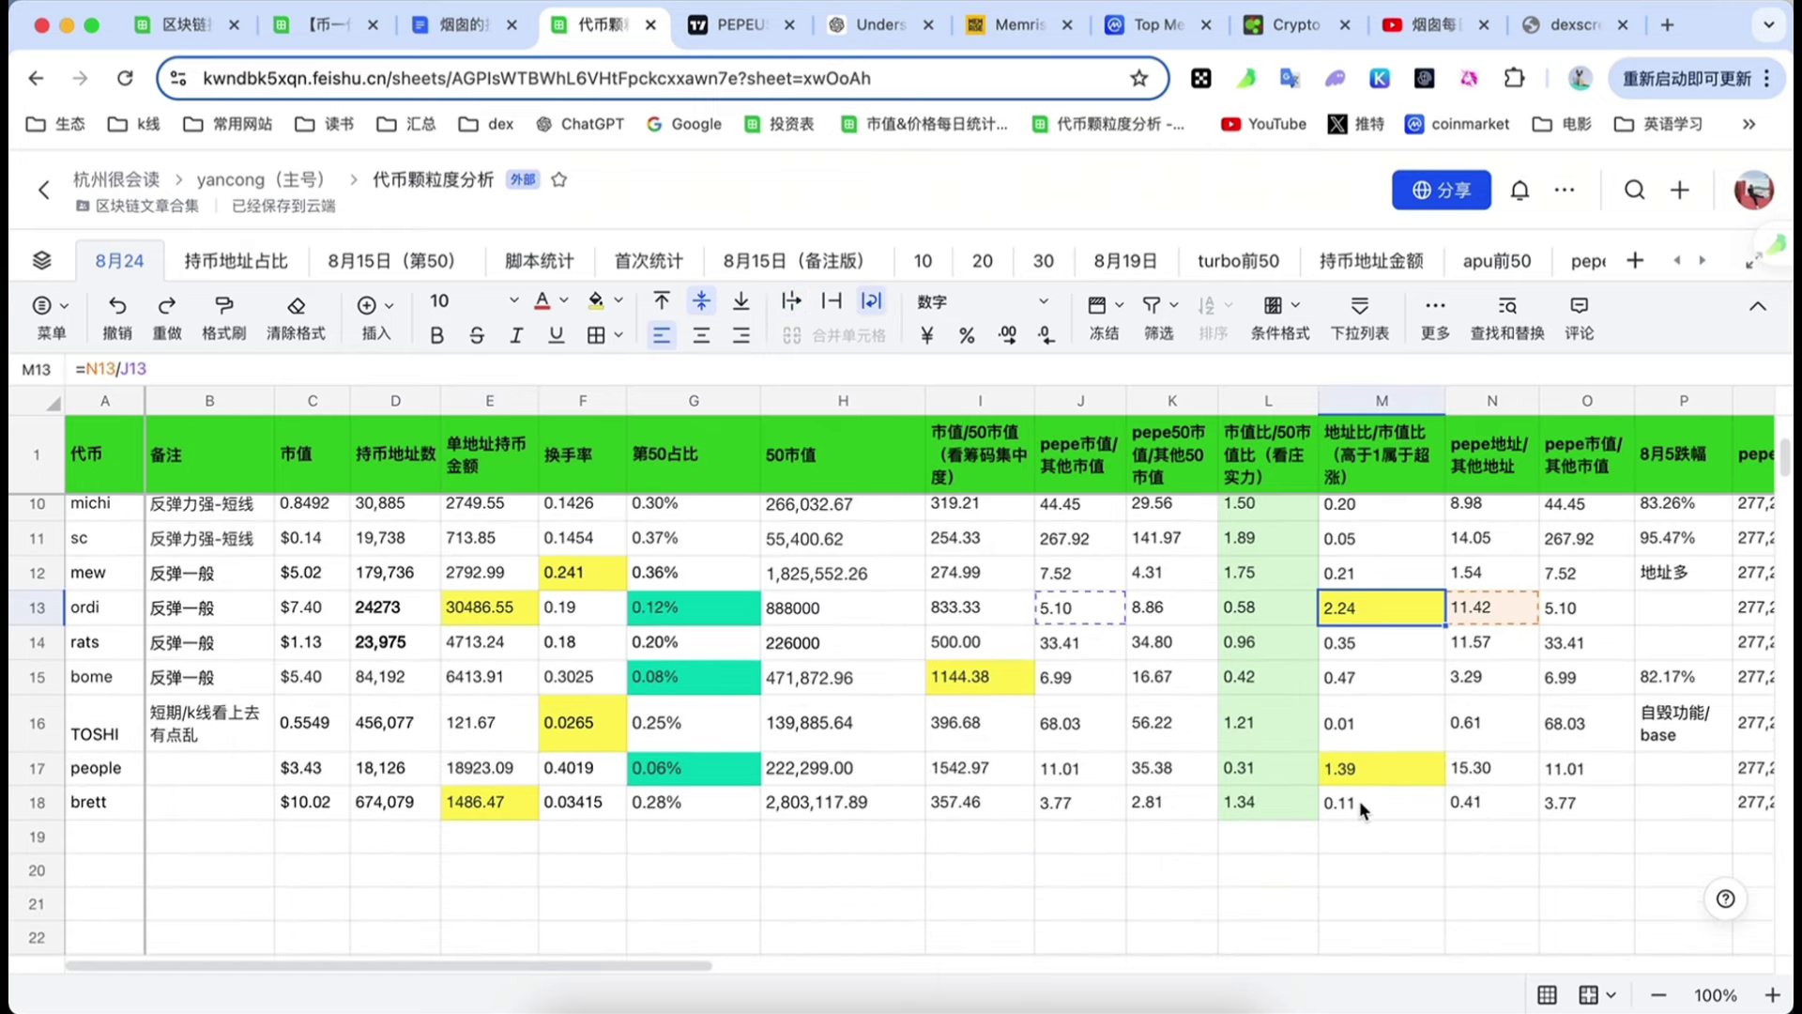
left_click(1359, 769)
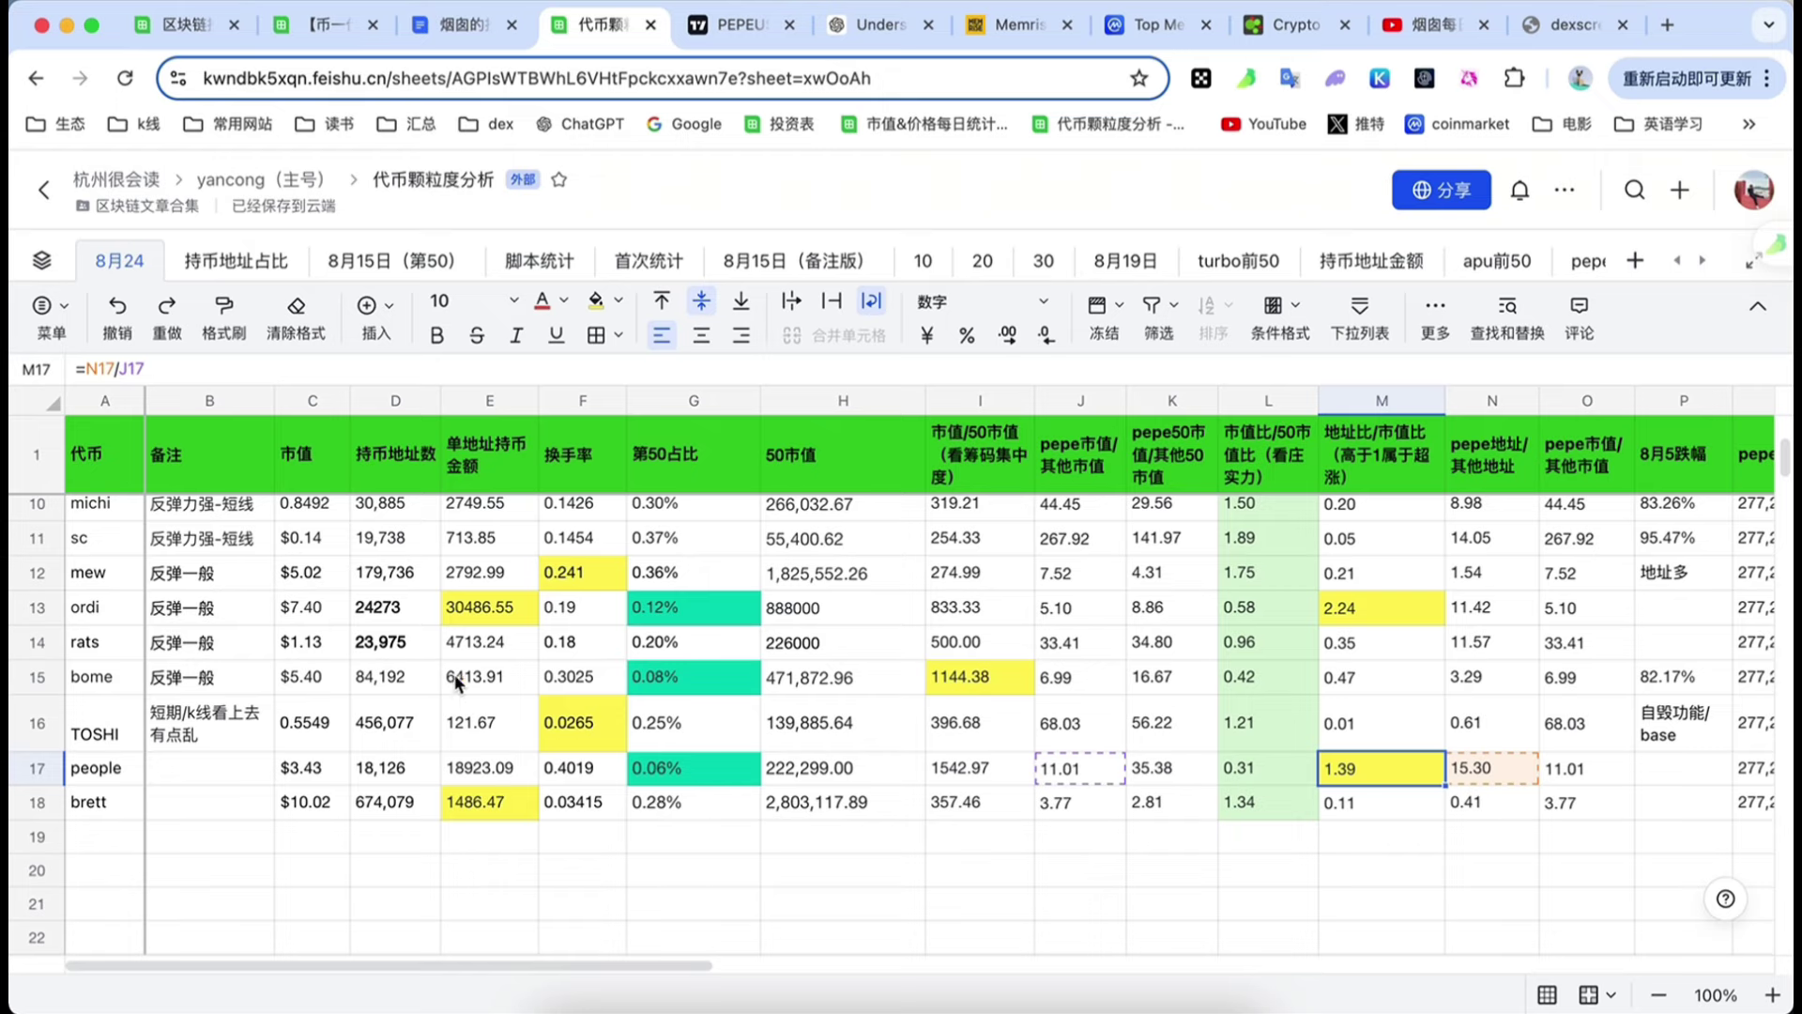
- Compare the whole 地址比/市值比 column with the 单地址持币金额 column across the tokens
scroll(500, 770, "up", 5)
scroll(500, 765, "up", 3)
scroll(1042, 758, "right", 5)
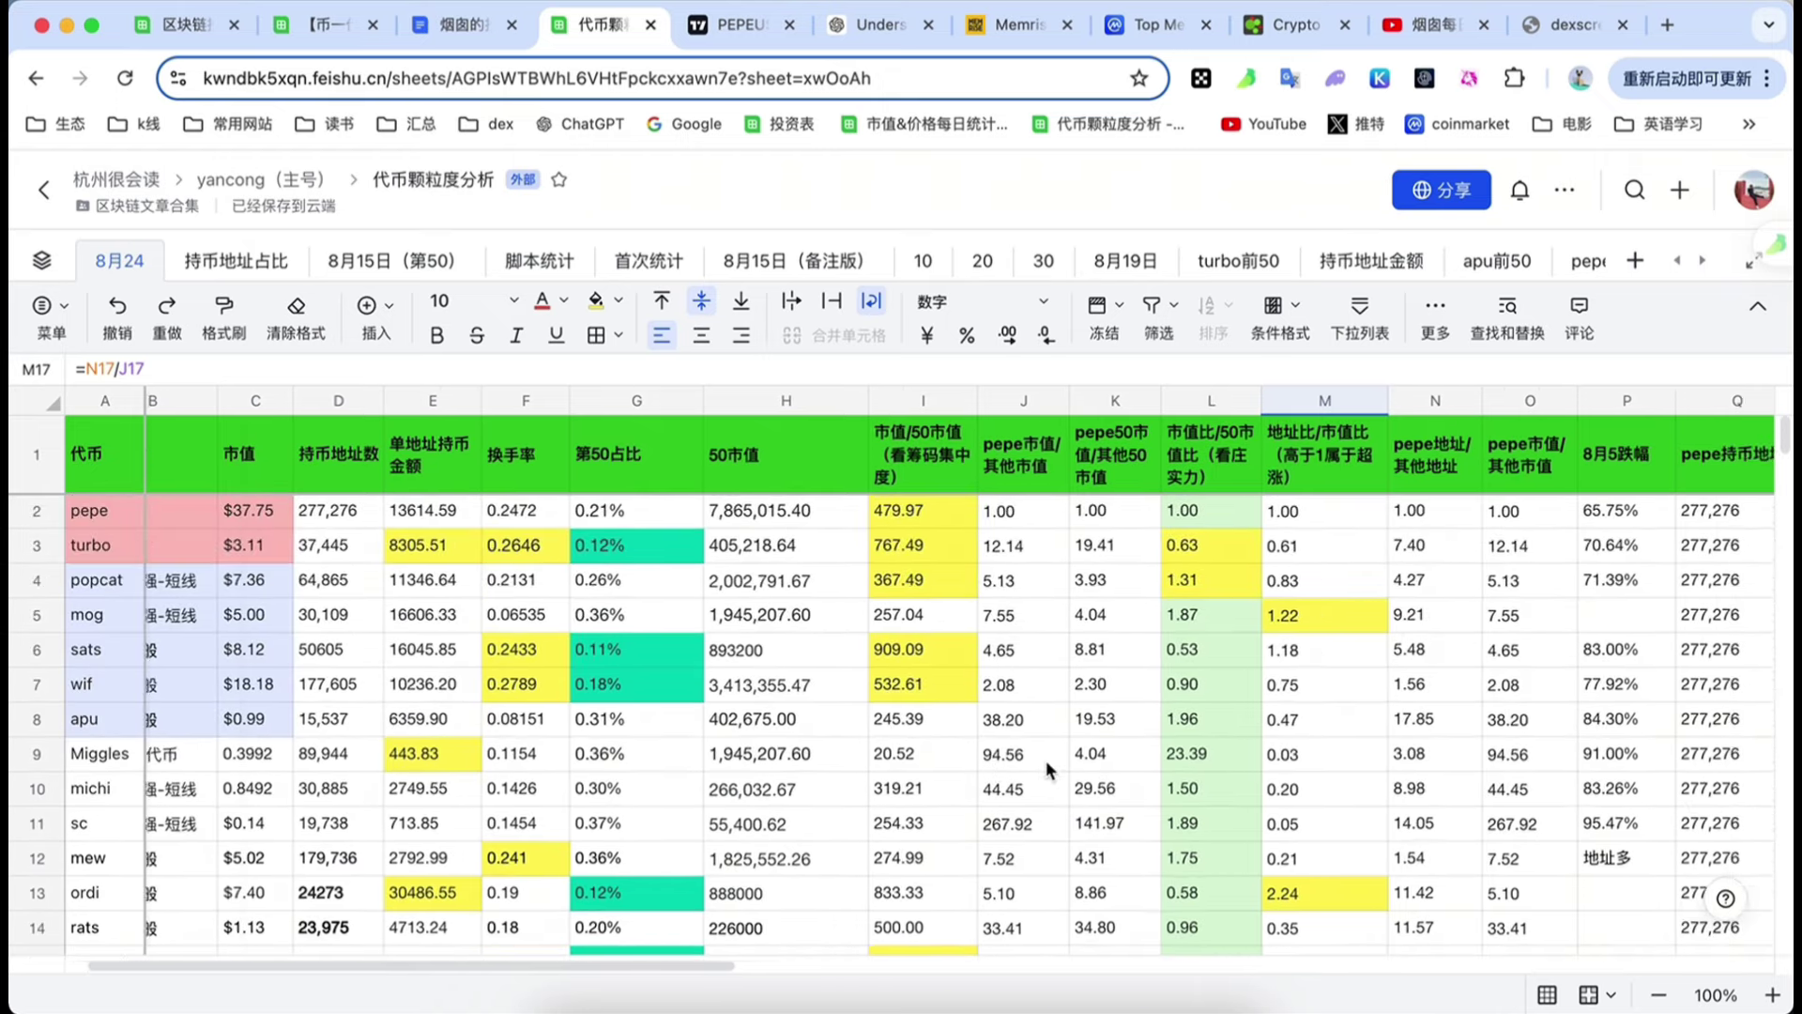
scroll(1032, 758, "right", 3)
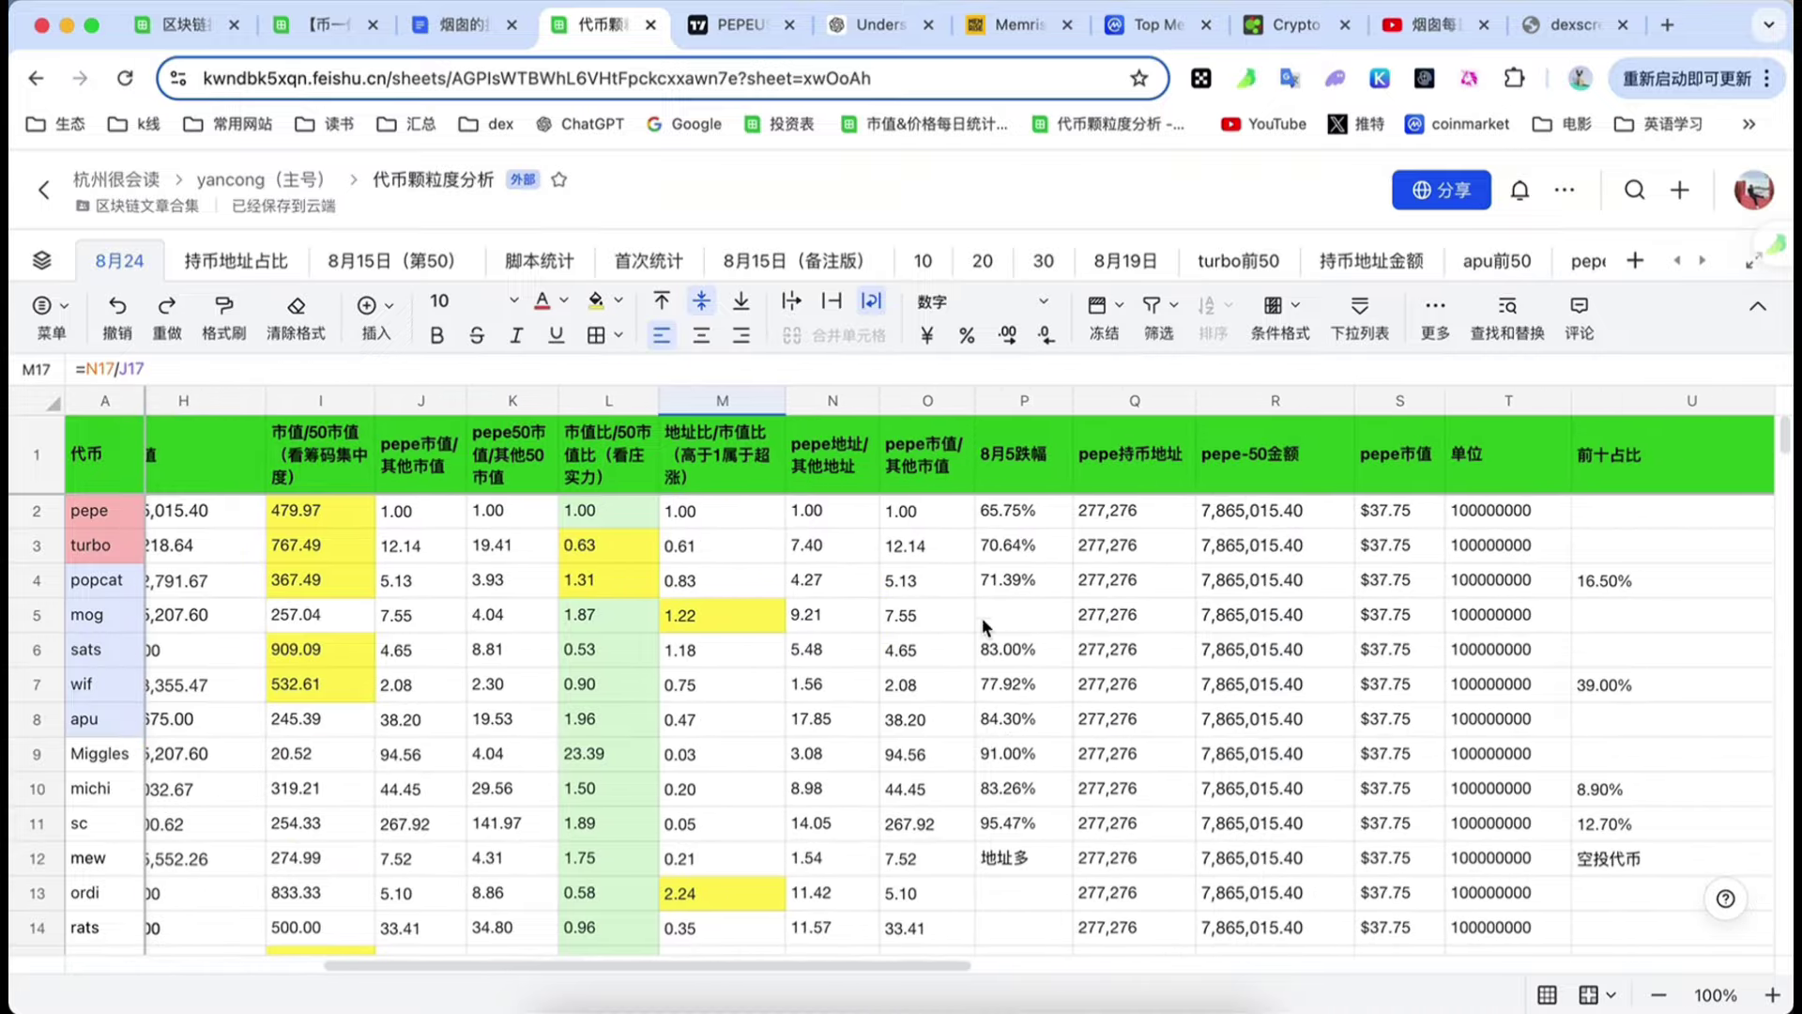
scroll(845, 593, "right", 1)
left_click(643, 404)
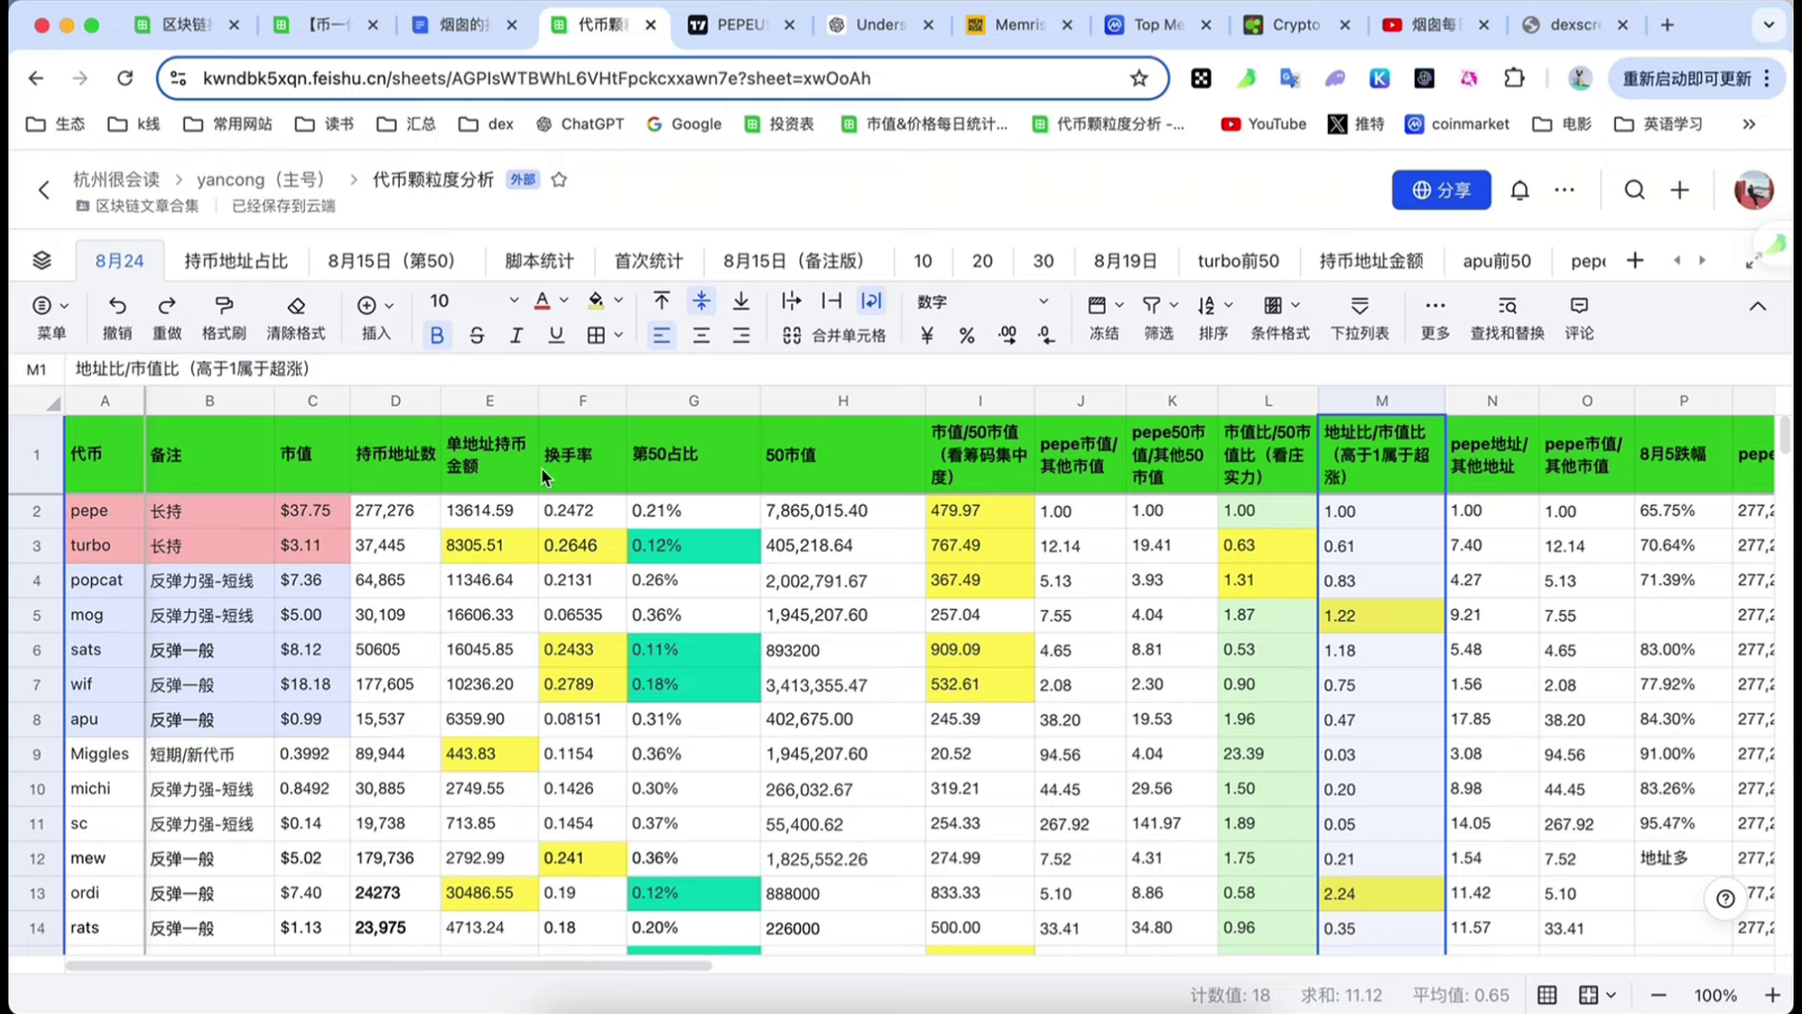
left_click(490, 404)
scroll(1496, 725, "right", 5)
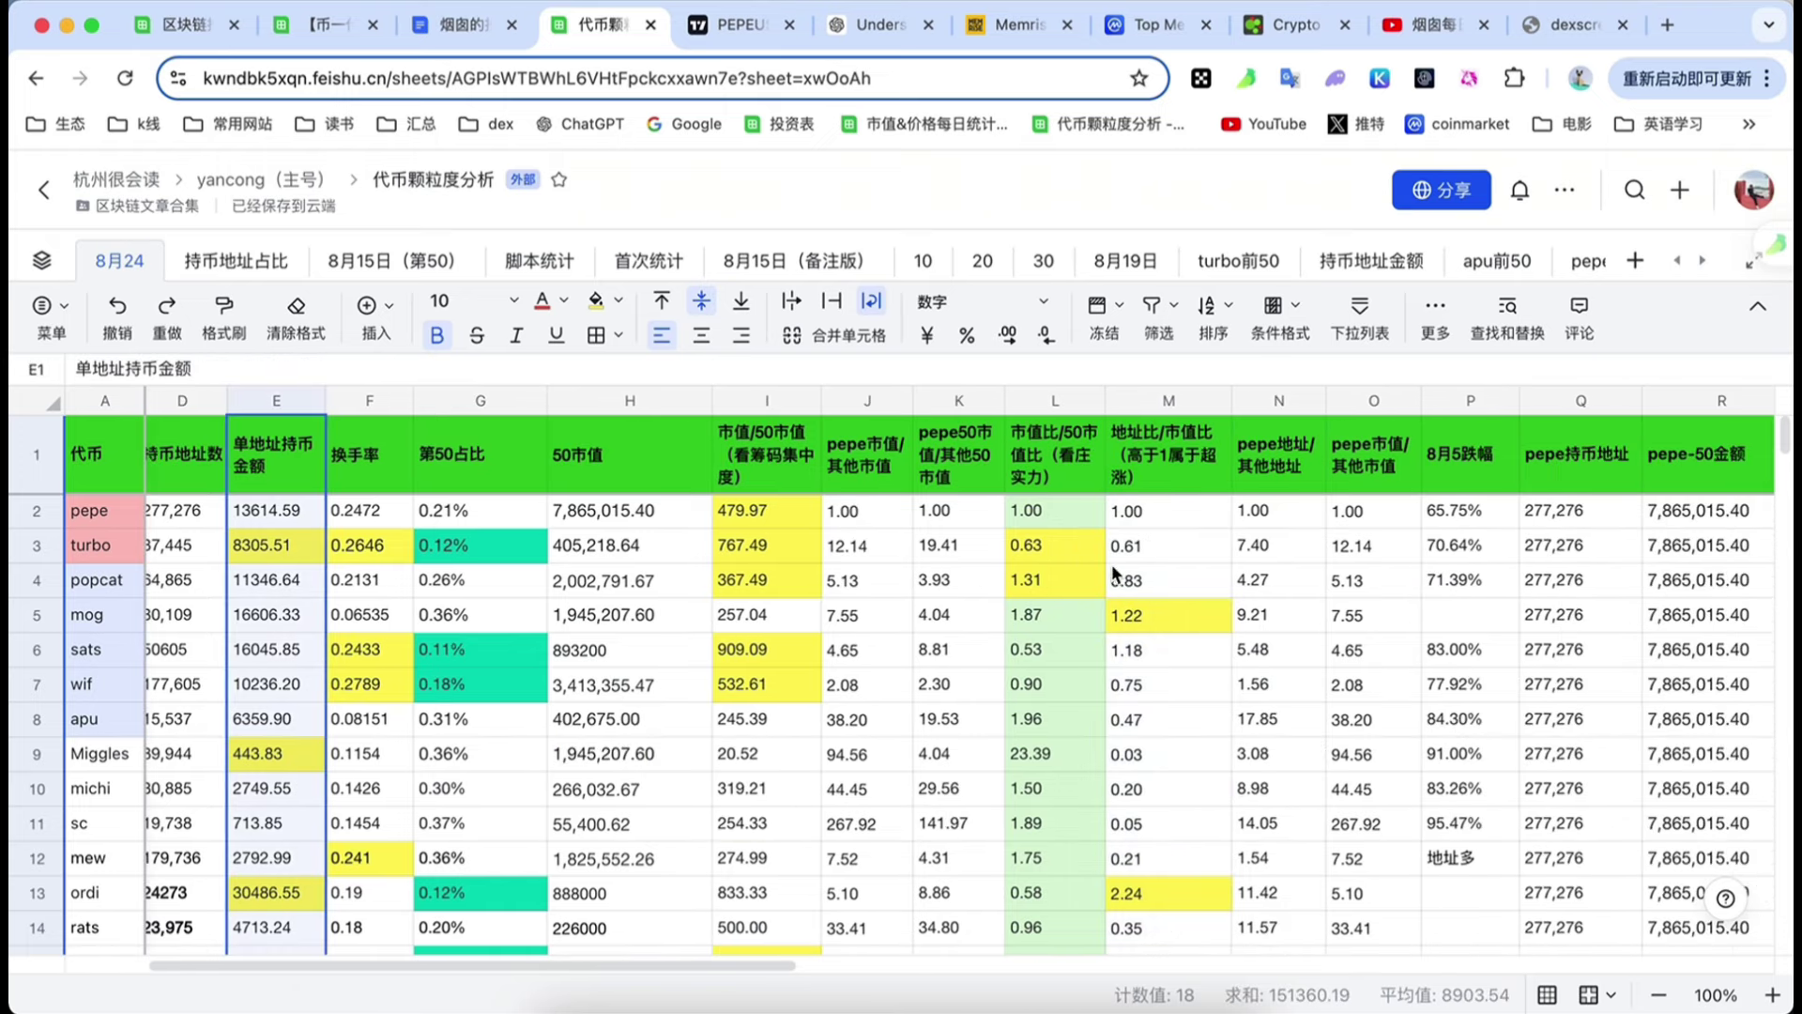
scroll(1080, 554, "right", 3)
left_click(1011, 435)
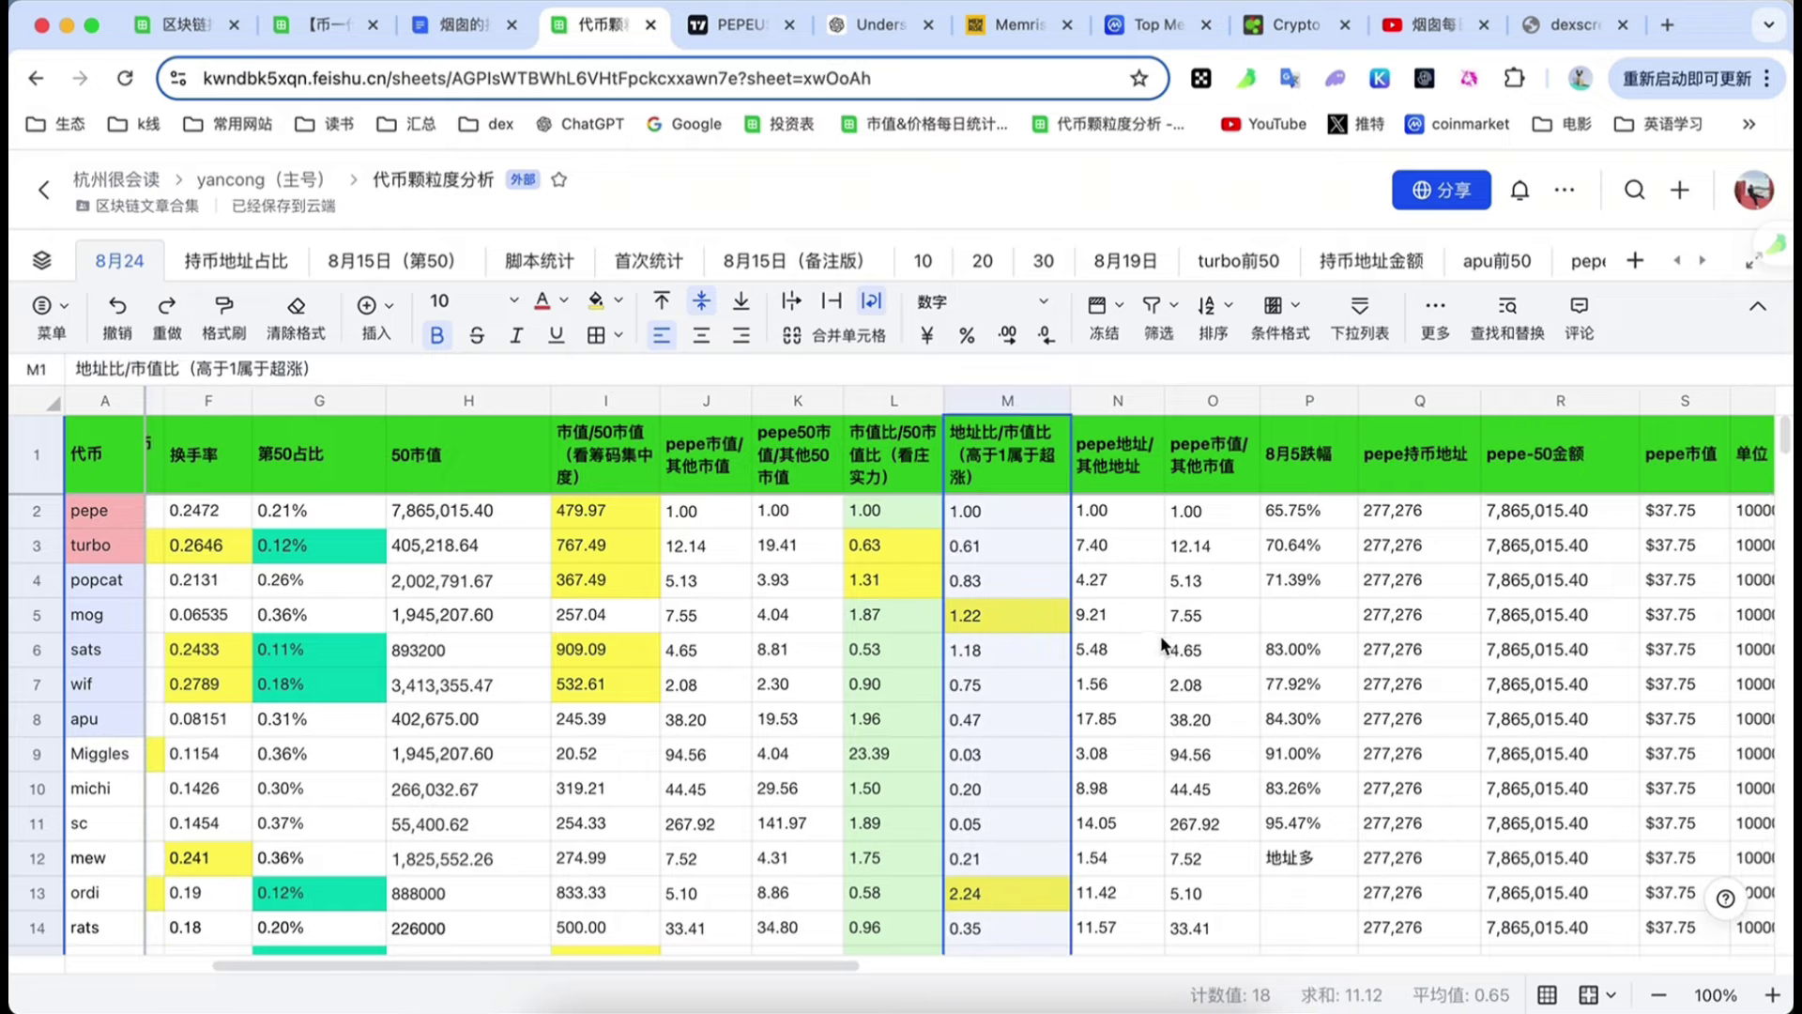
scroll(1184, 680, "left", 8)
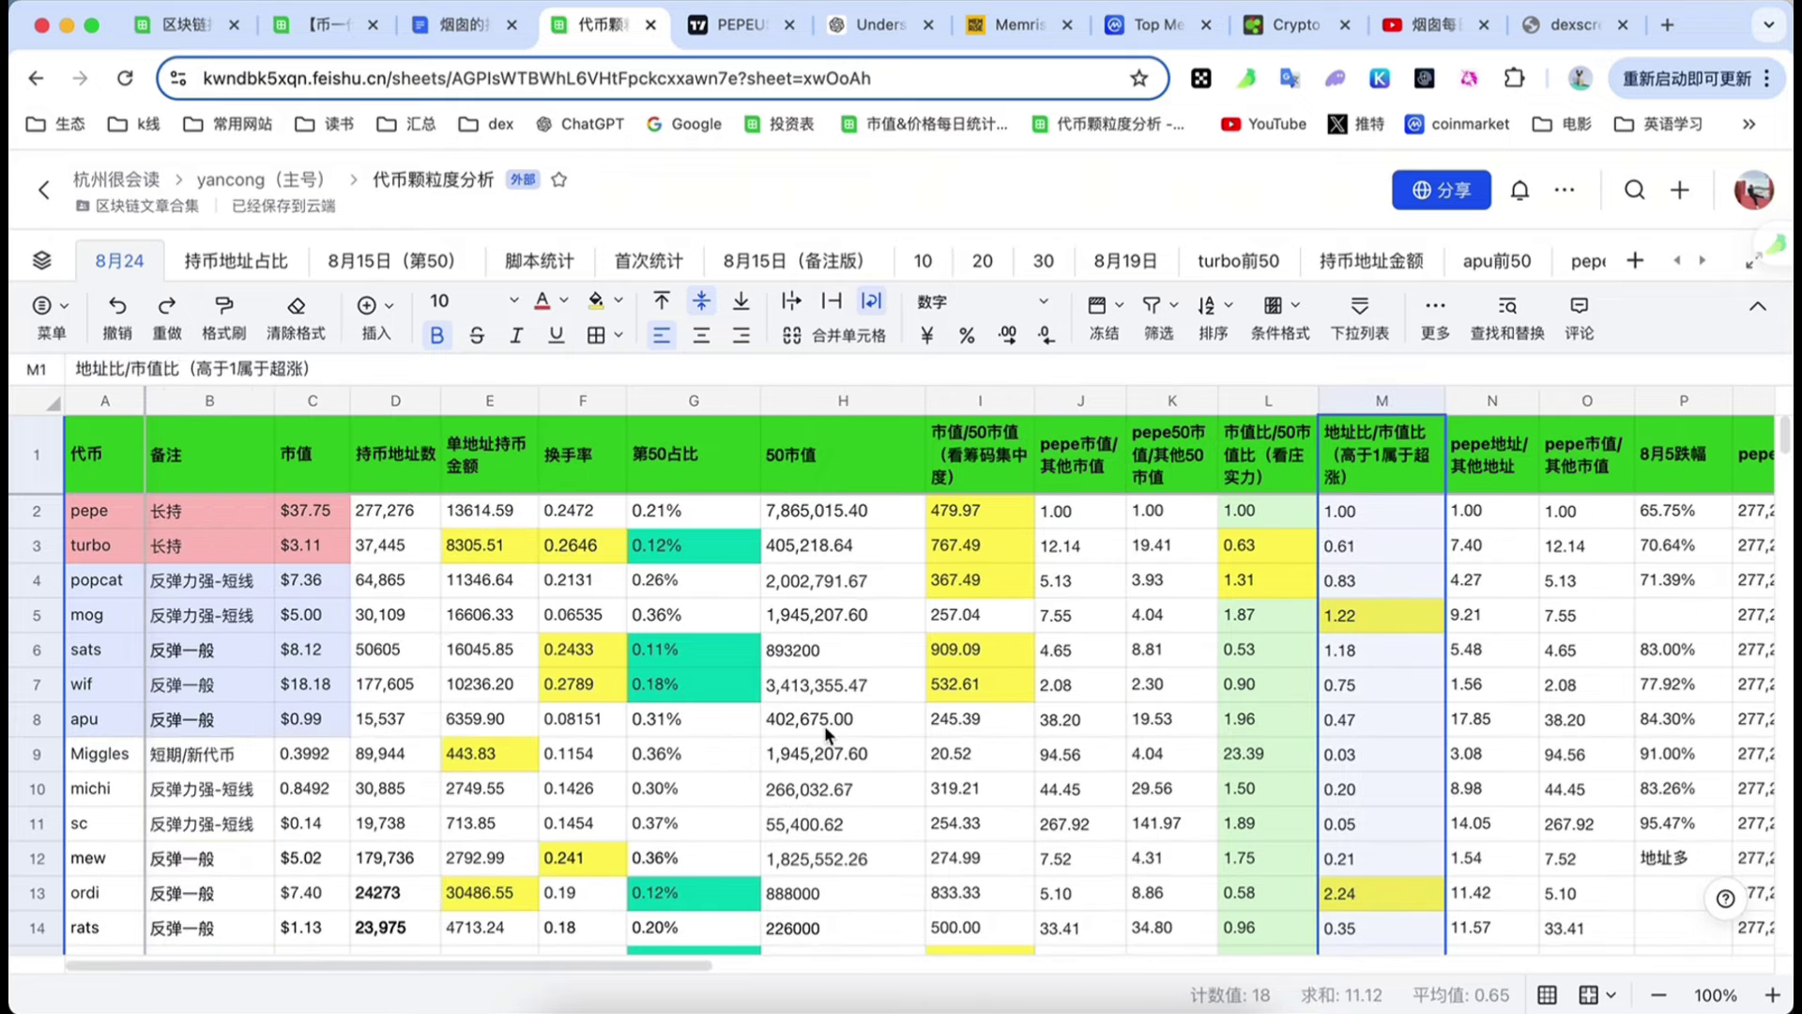
- Examine the 第50占比 column and compare the pepe and turbo percentages
scroll(826, 736, "right", 3)
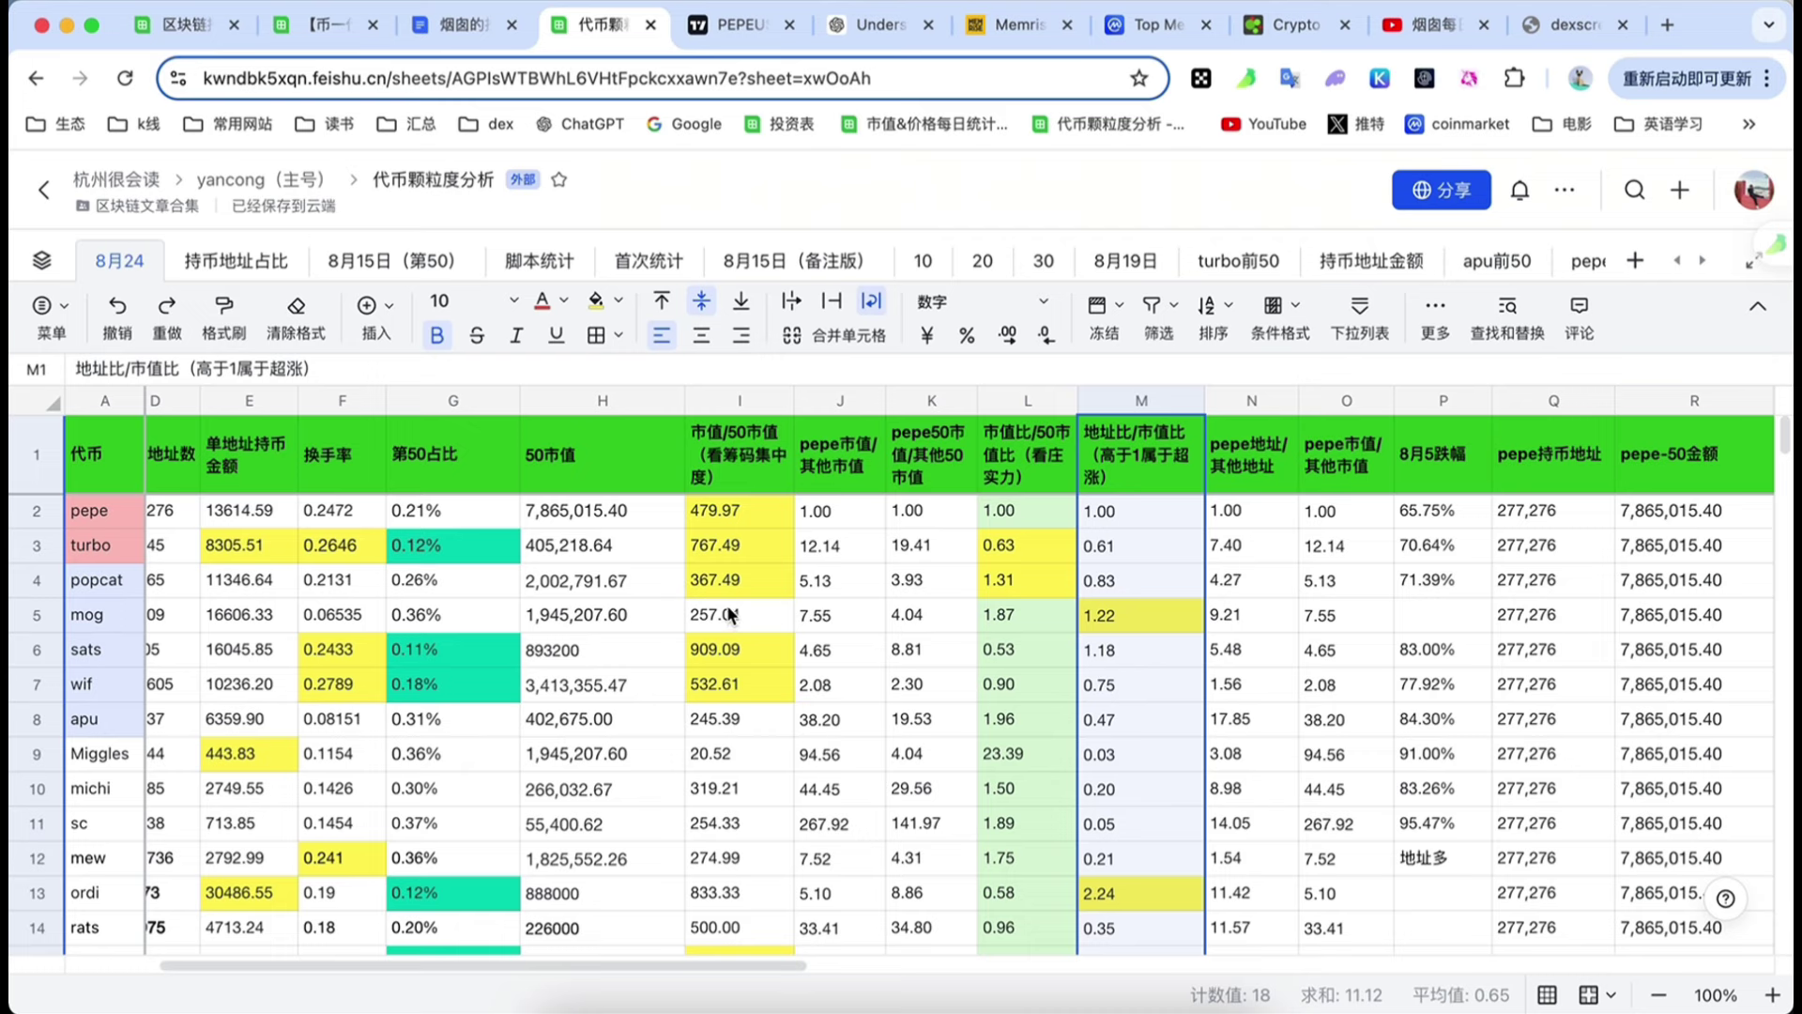
left_click(437, 398)
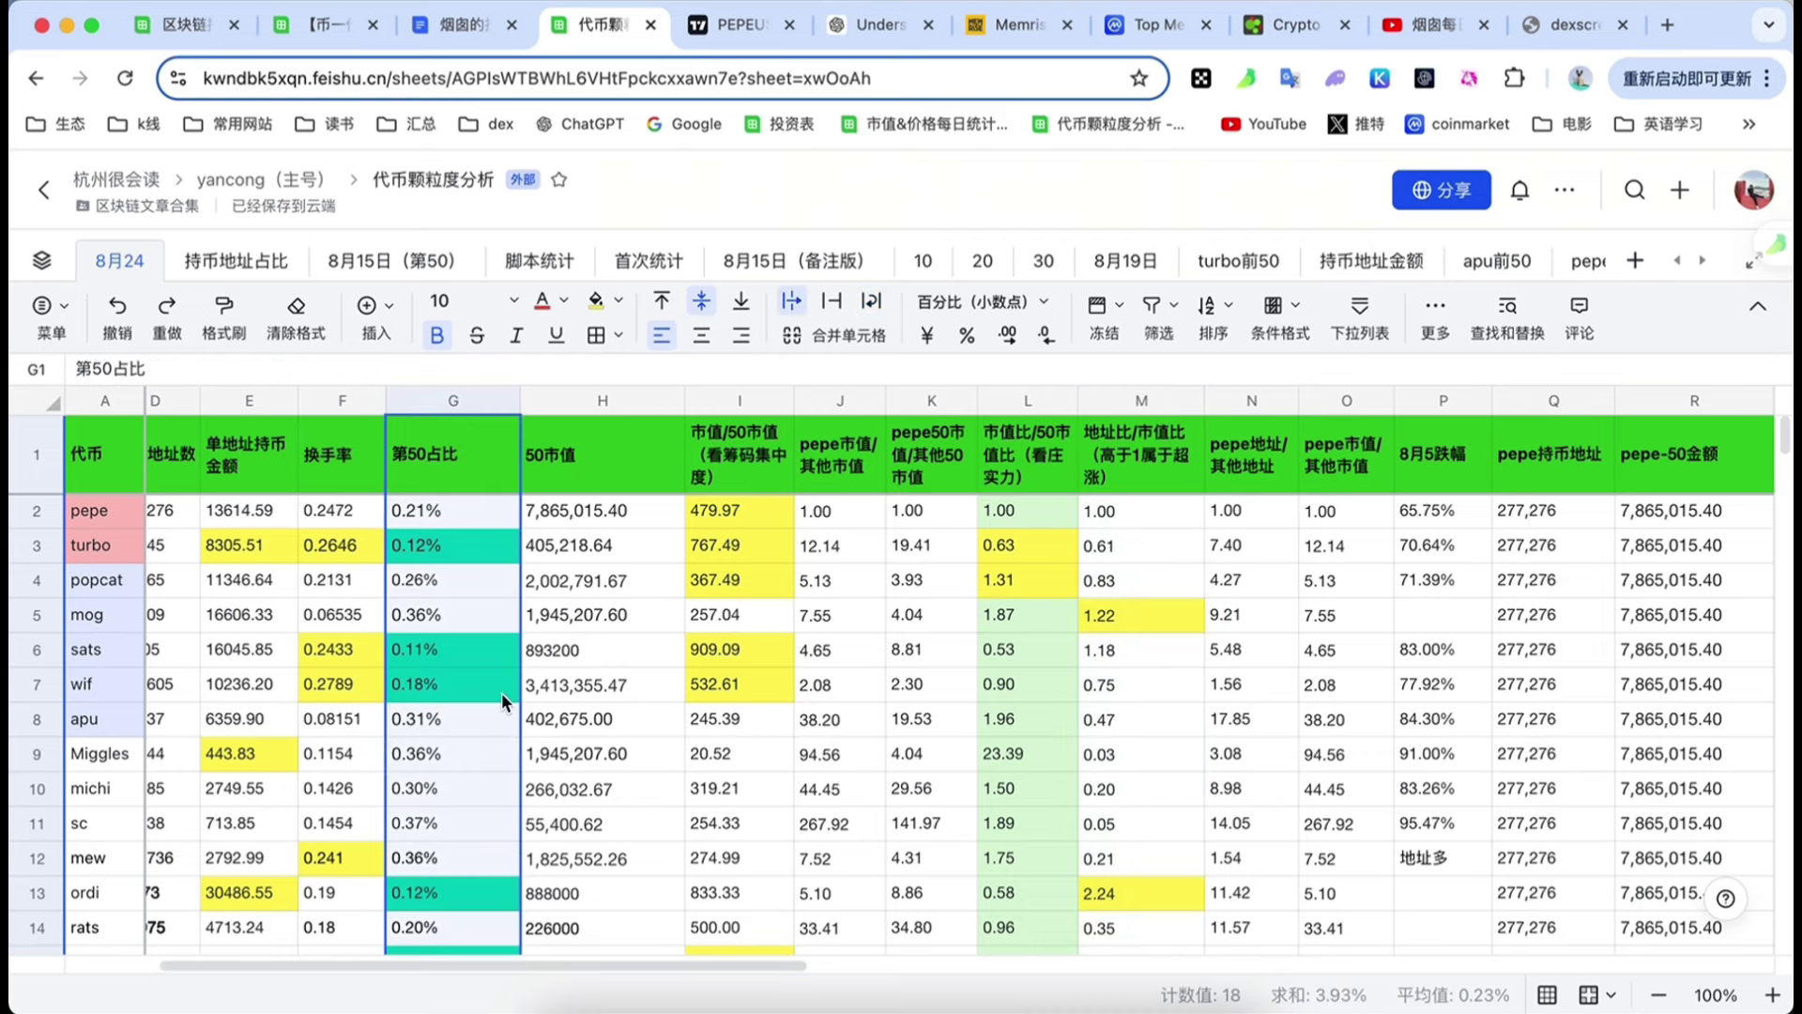
scroll(484, 624, "left", 1)
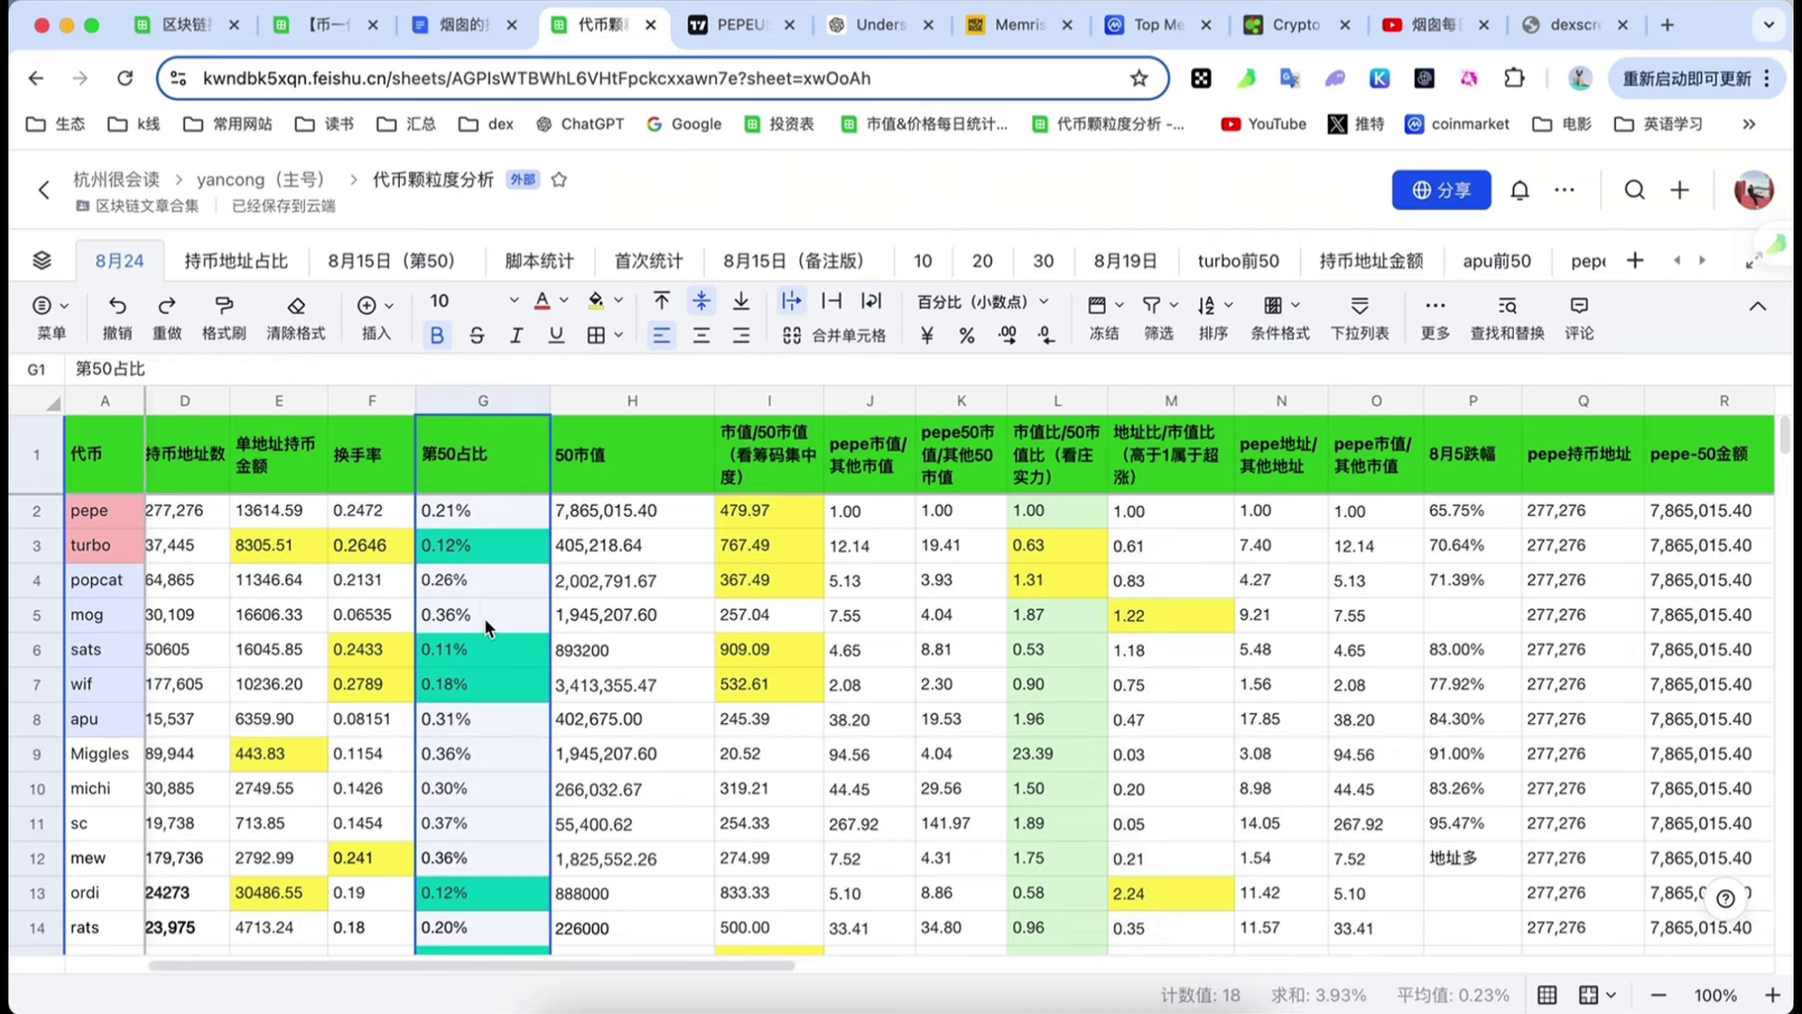
left_click(473, 518)
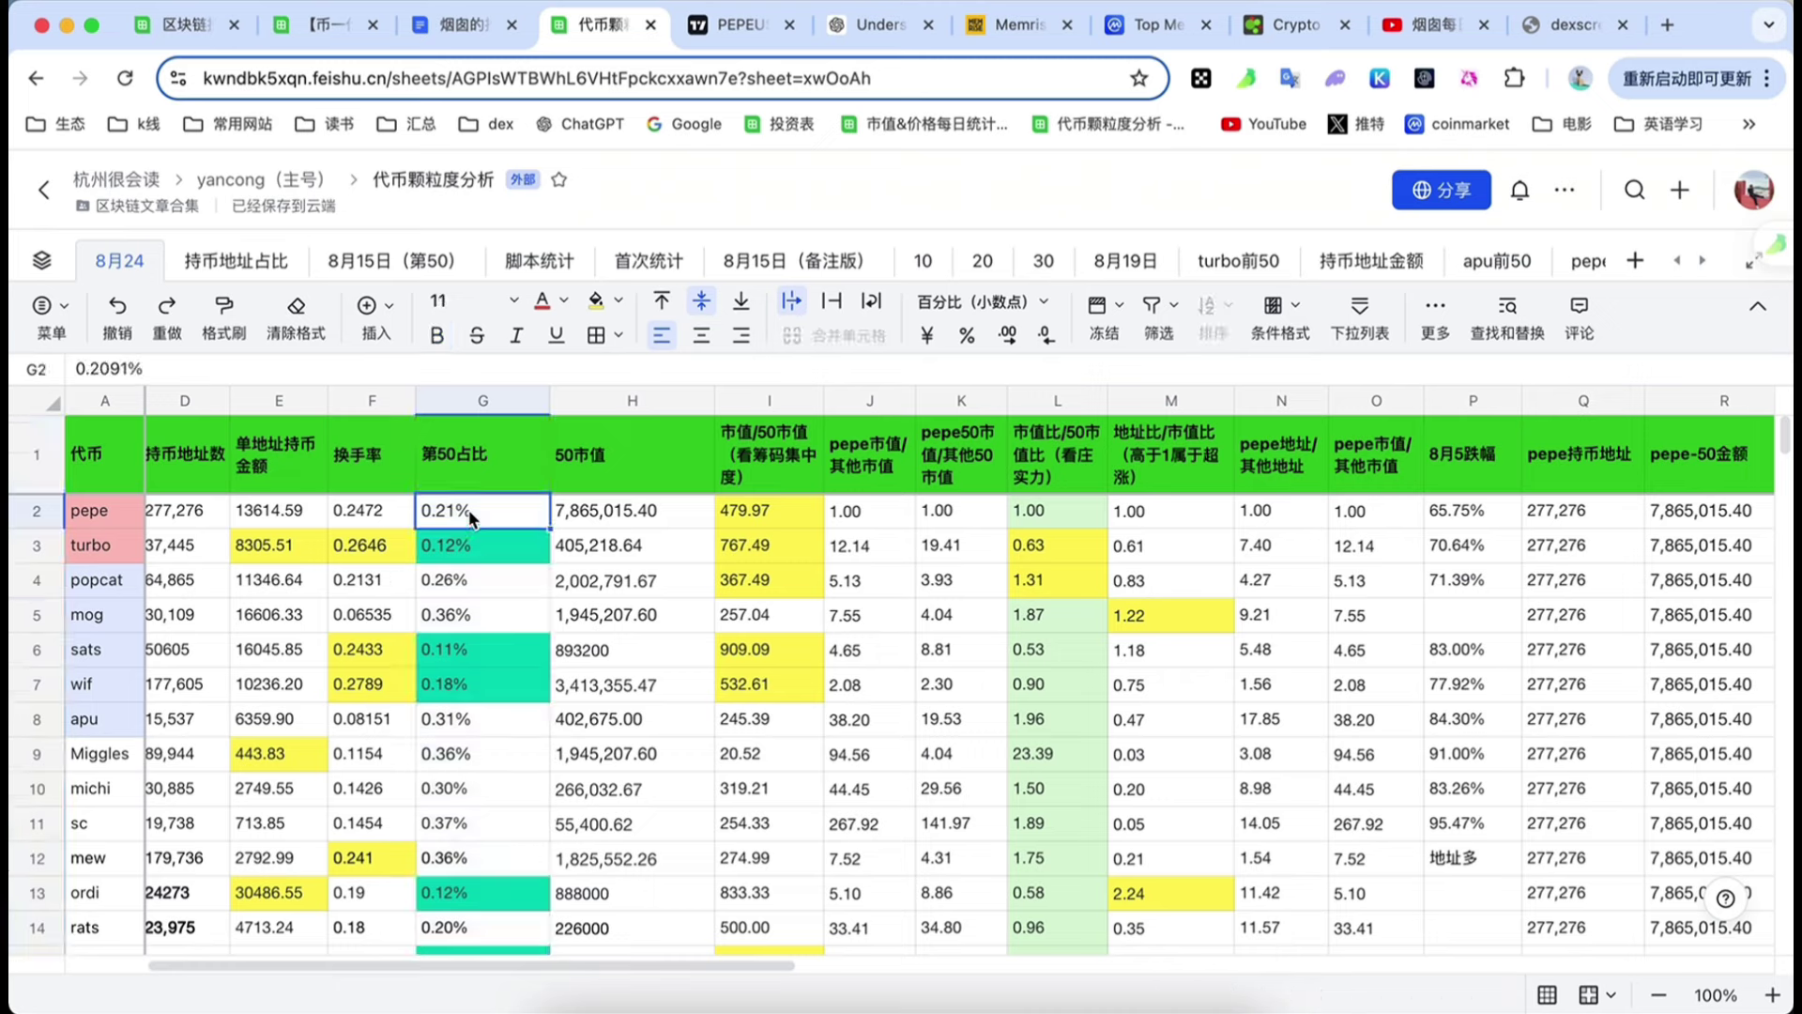
left_click(492, 559)
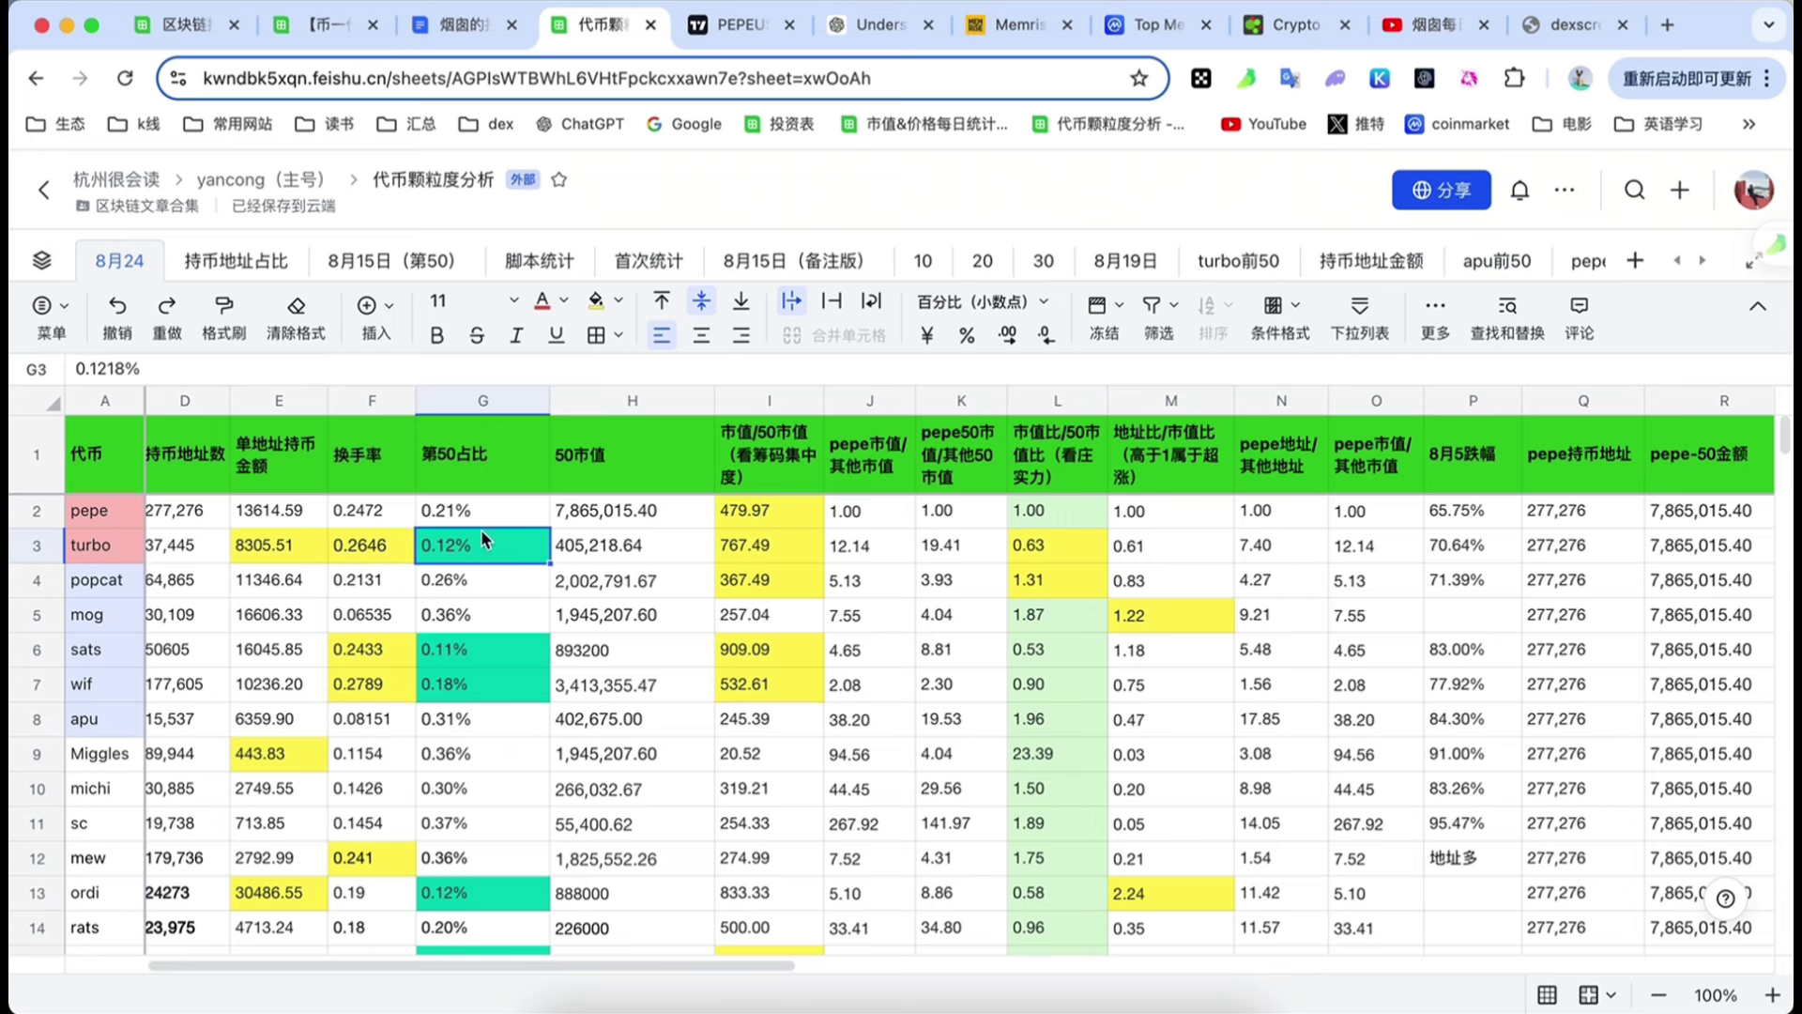
left_click(473, 523)
left_click(475, 537)
left_click(460, 518)
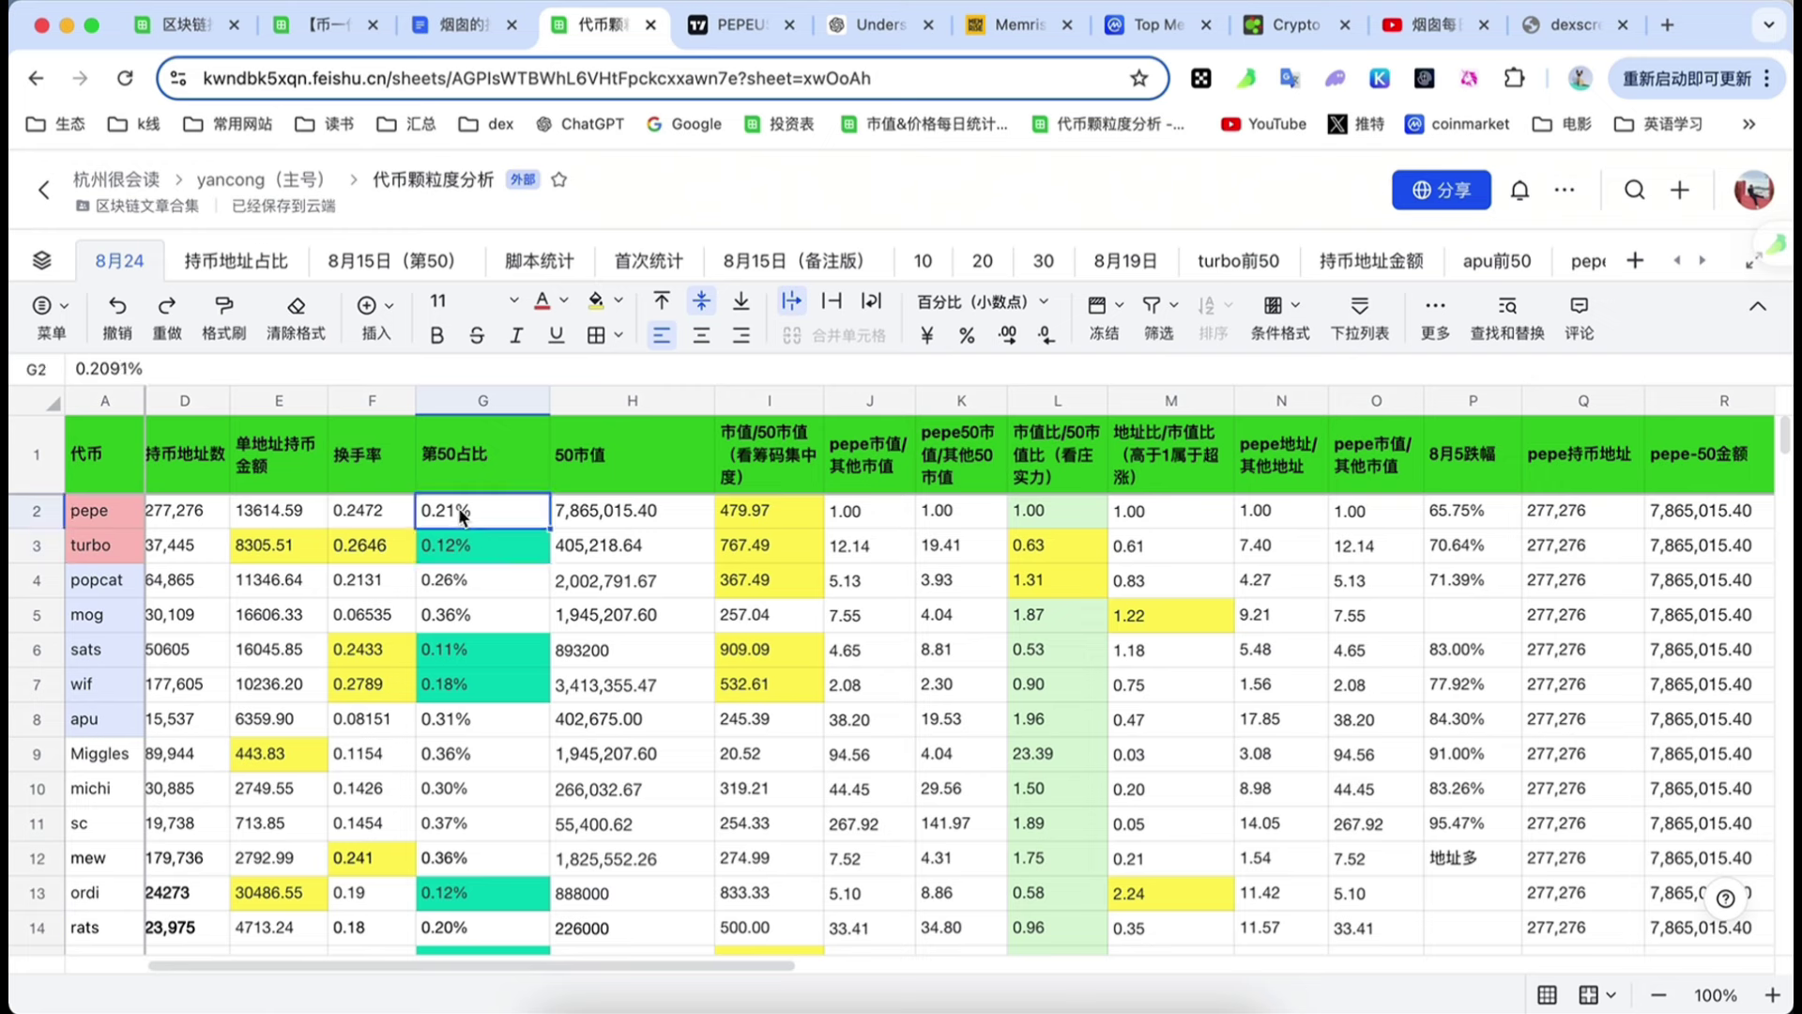
- Compare turbo's 第50占比 value with those of popcat and mog
left_click(464, 547)
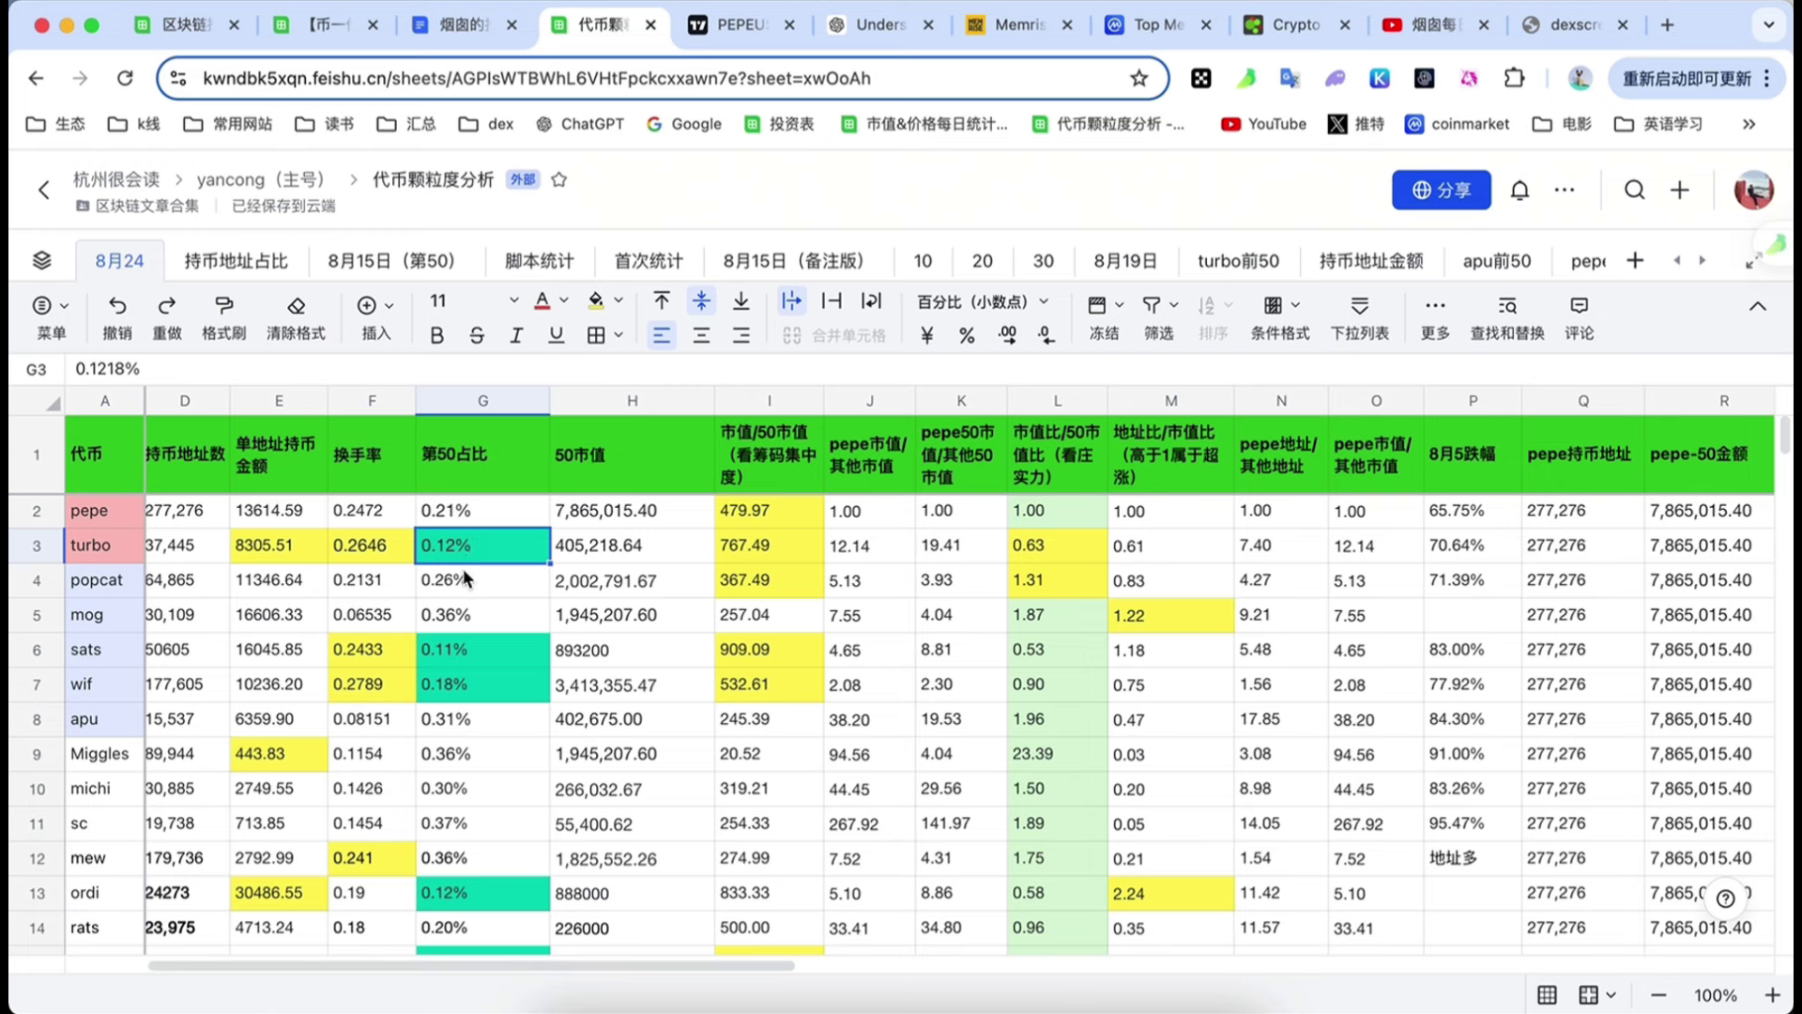
left_click(463, 567)
left_click(463, 539)
left_click(468, 615)
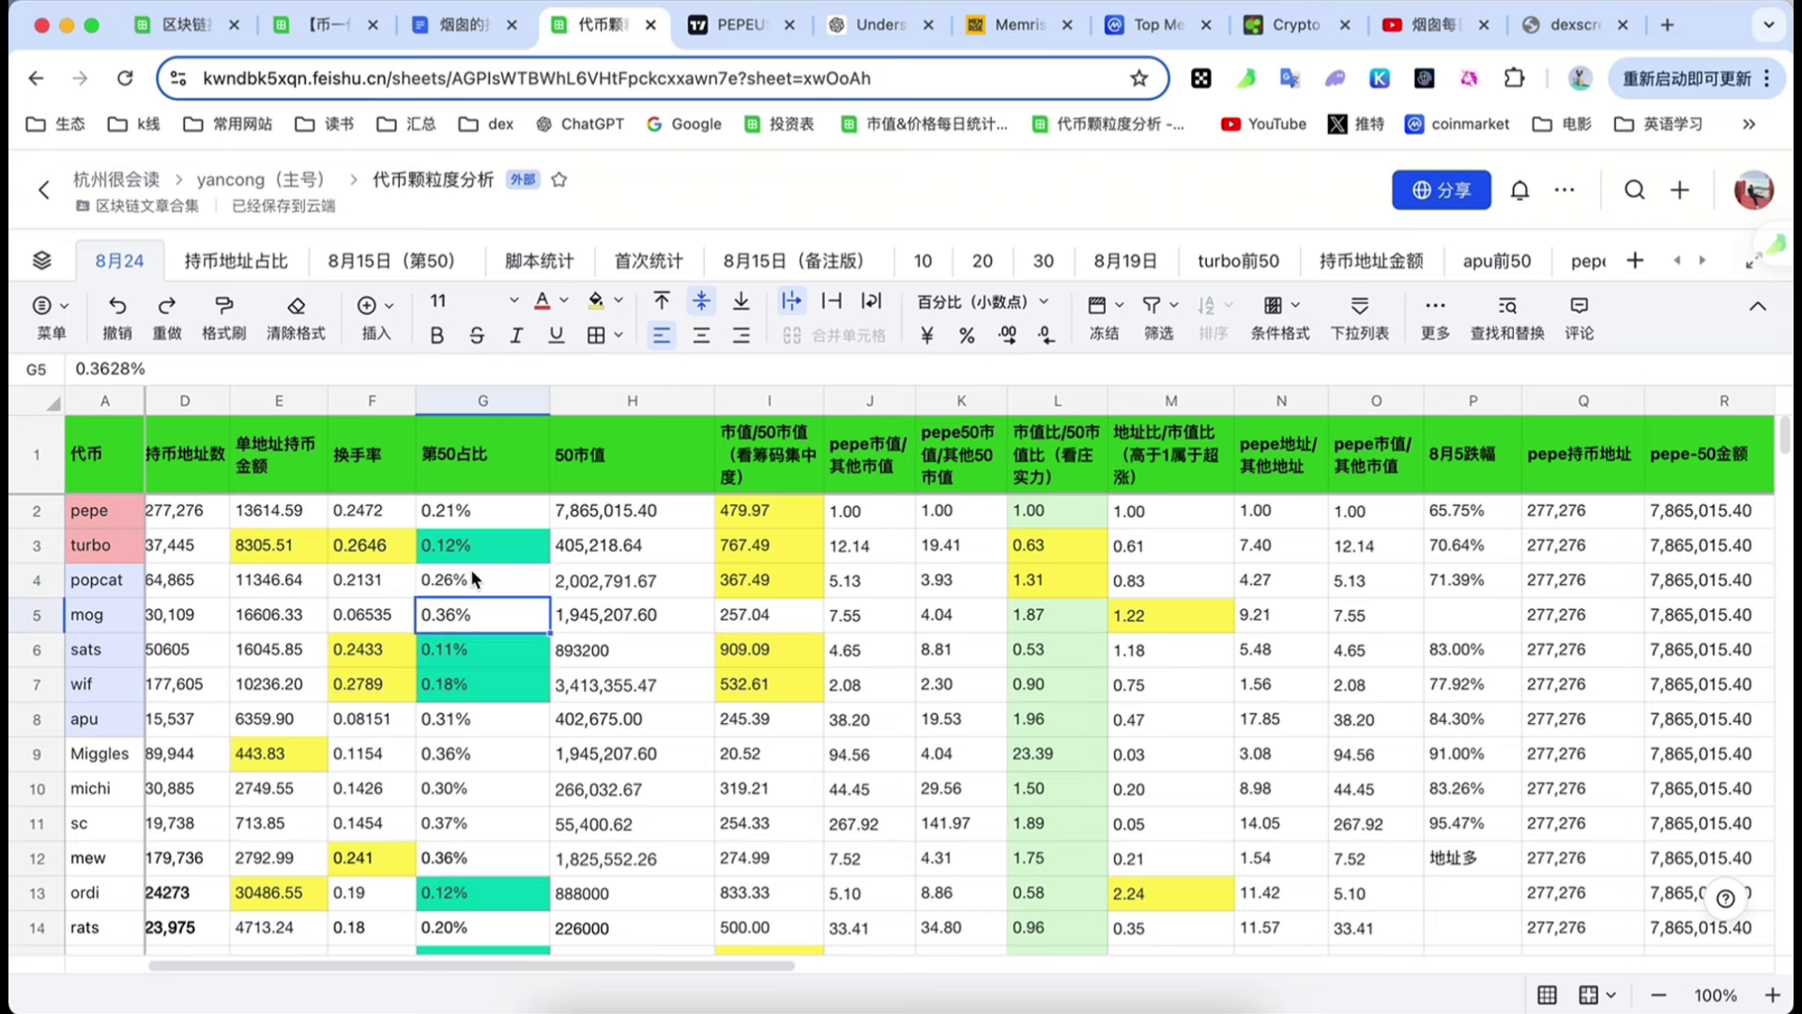
left_click(473, 556)
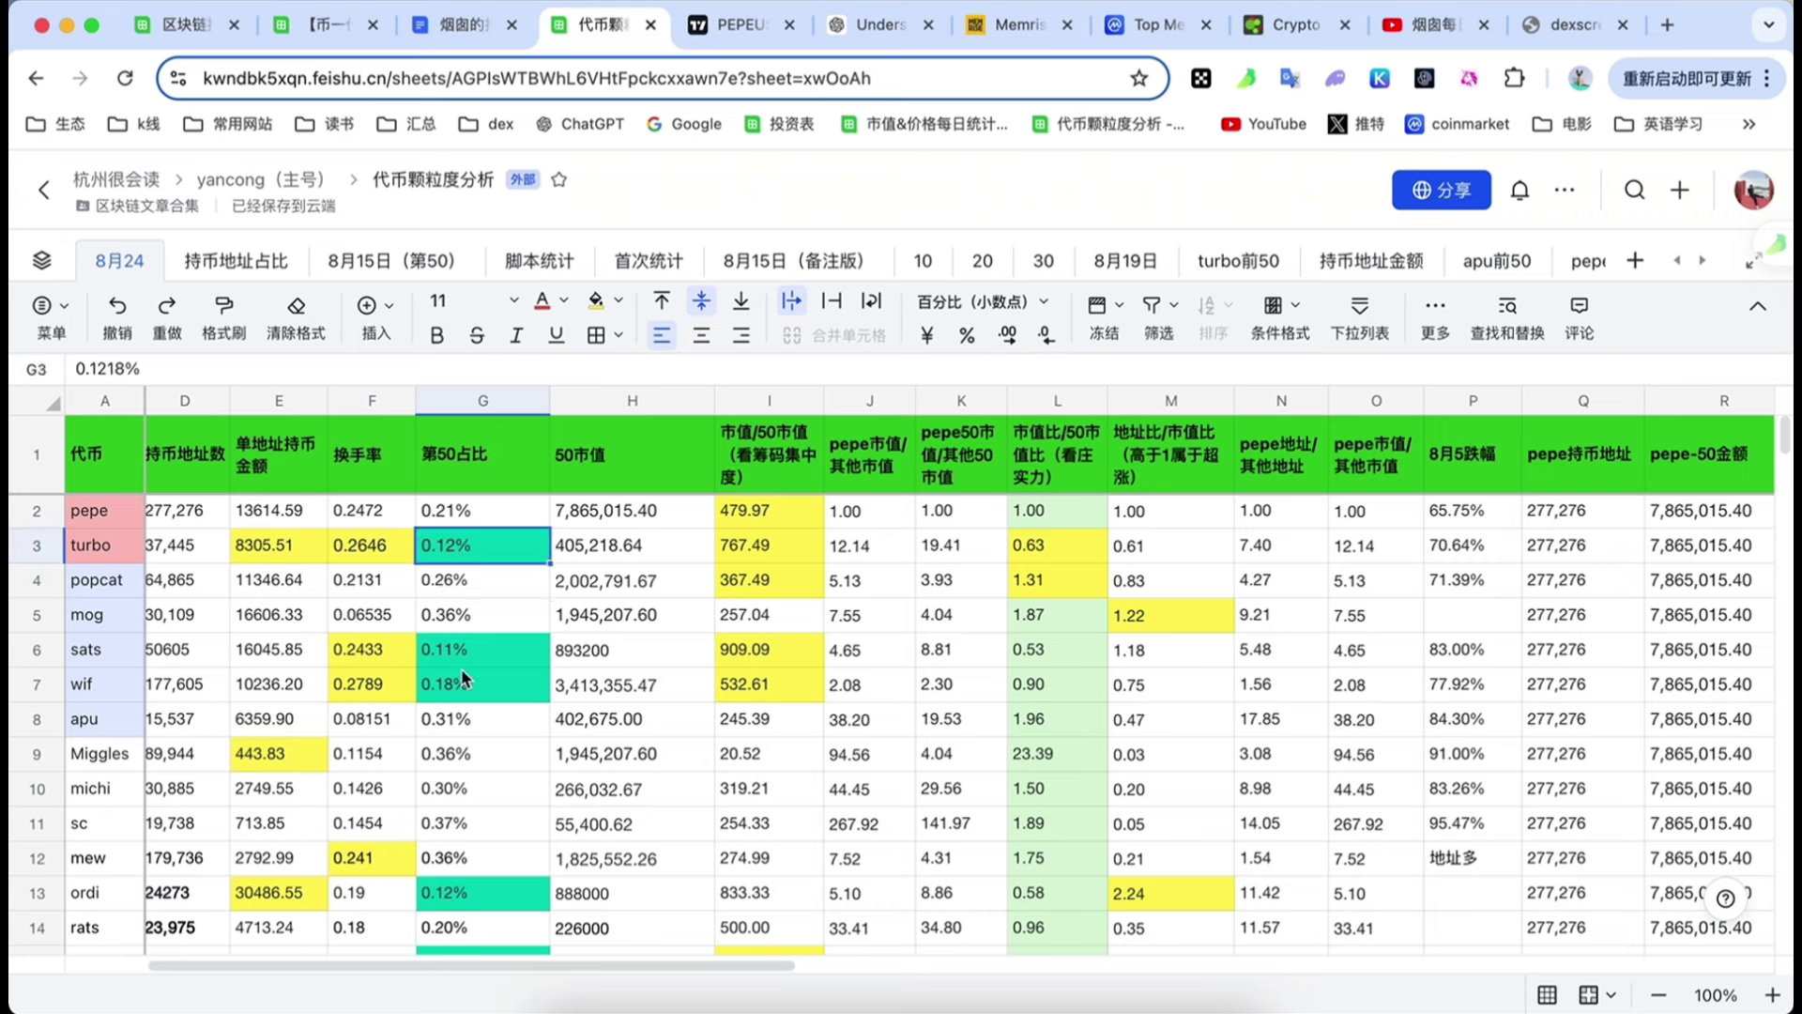
- Compare the green-highlighted 第50占比 values of sats and wif with turbo's value
left_click(472, 653)
left_click(473, 554)
left_click(486, 695)
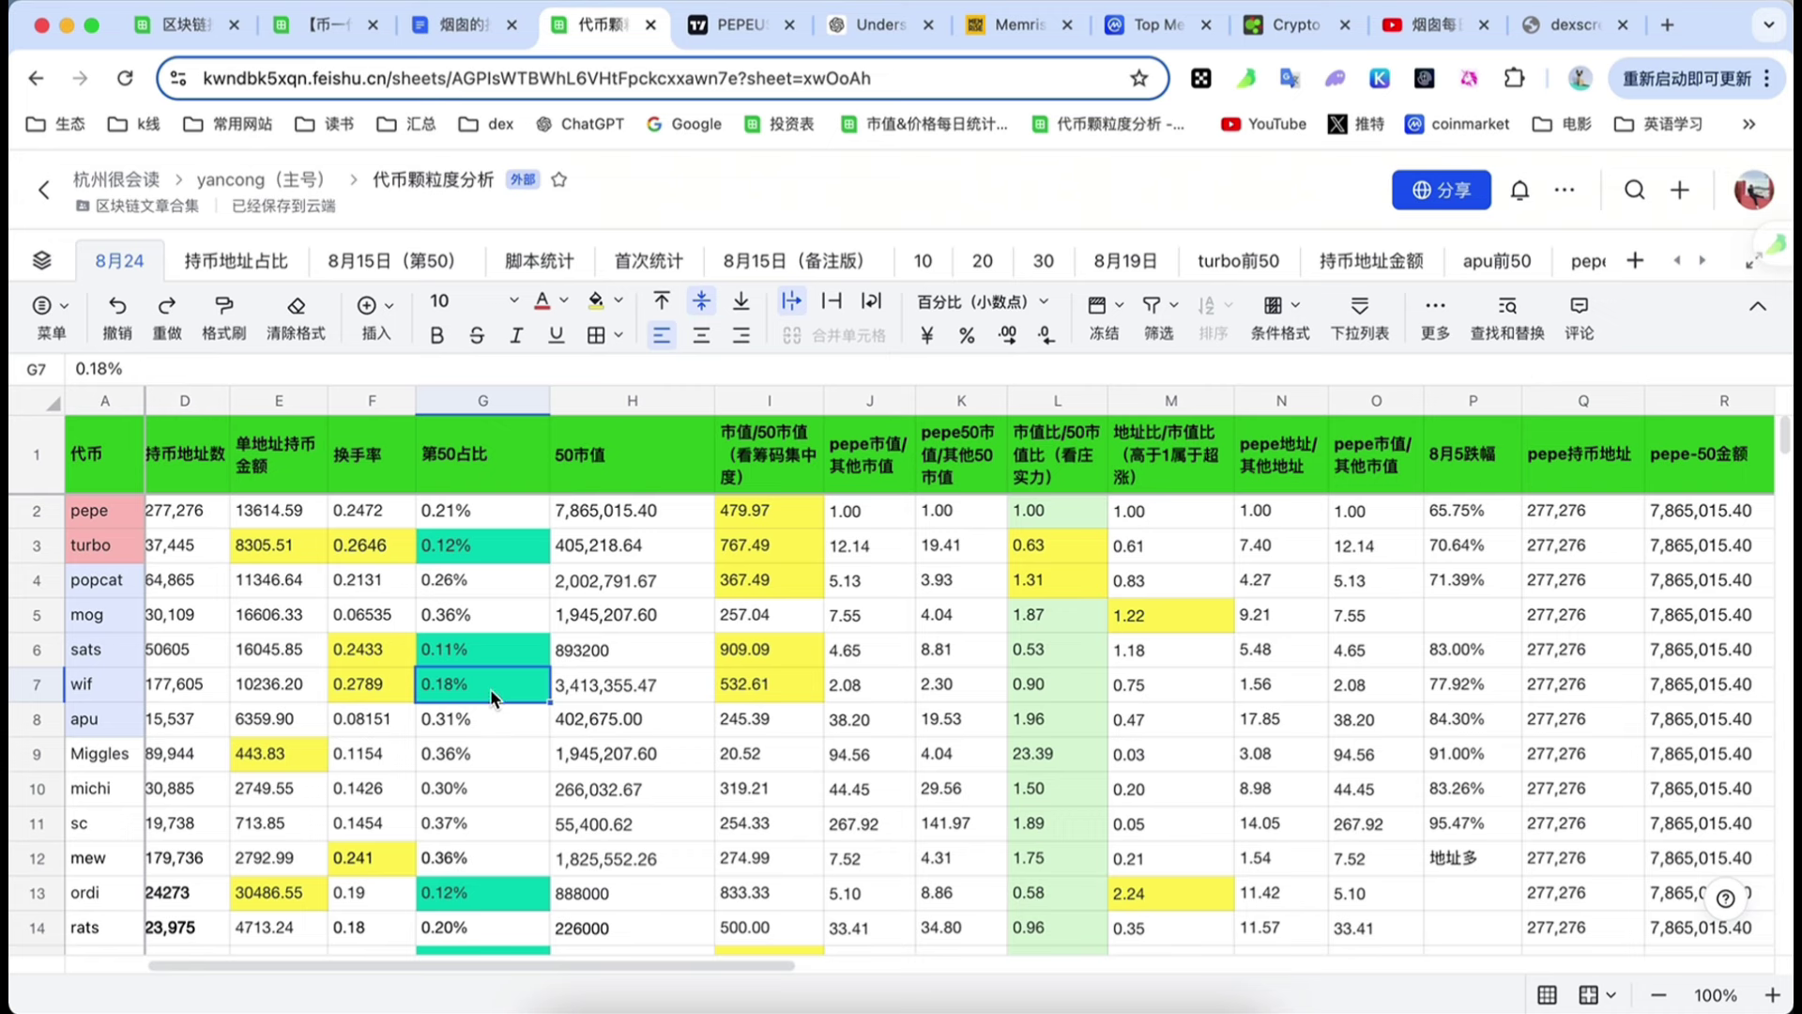
left_click(482, 547)
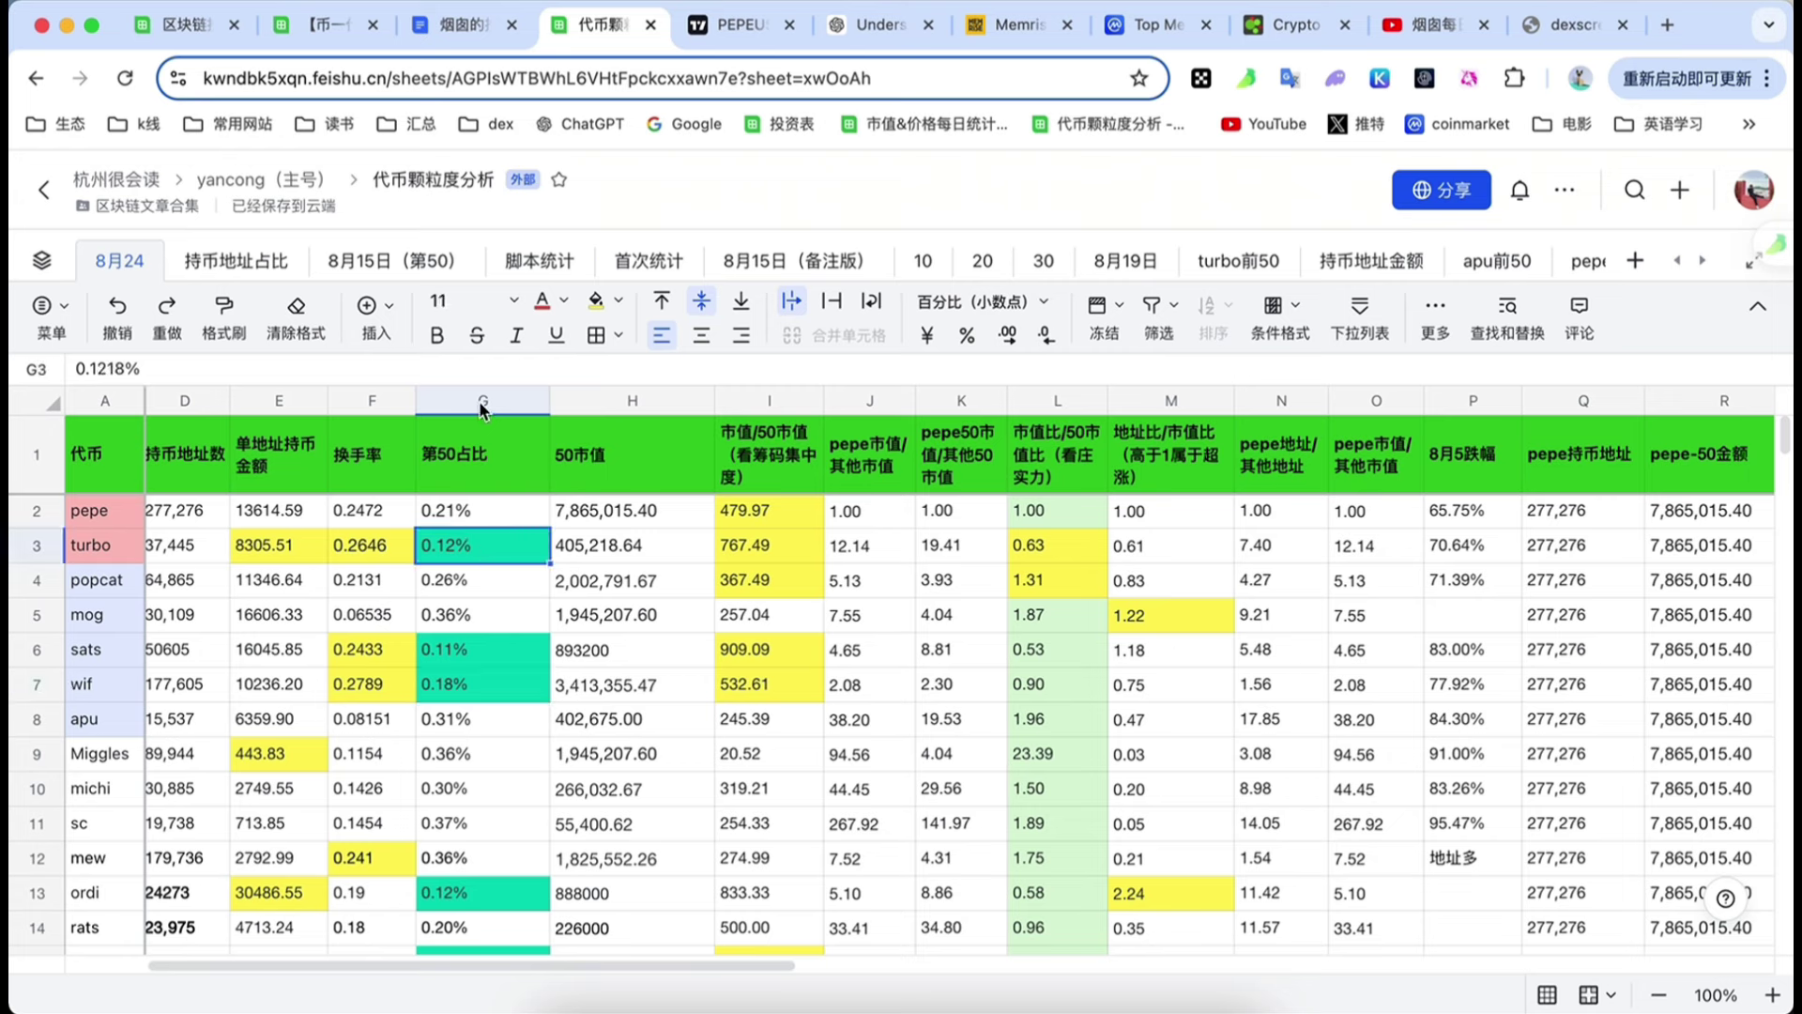
left_click(503, 652)
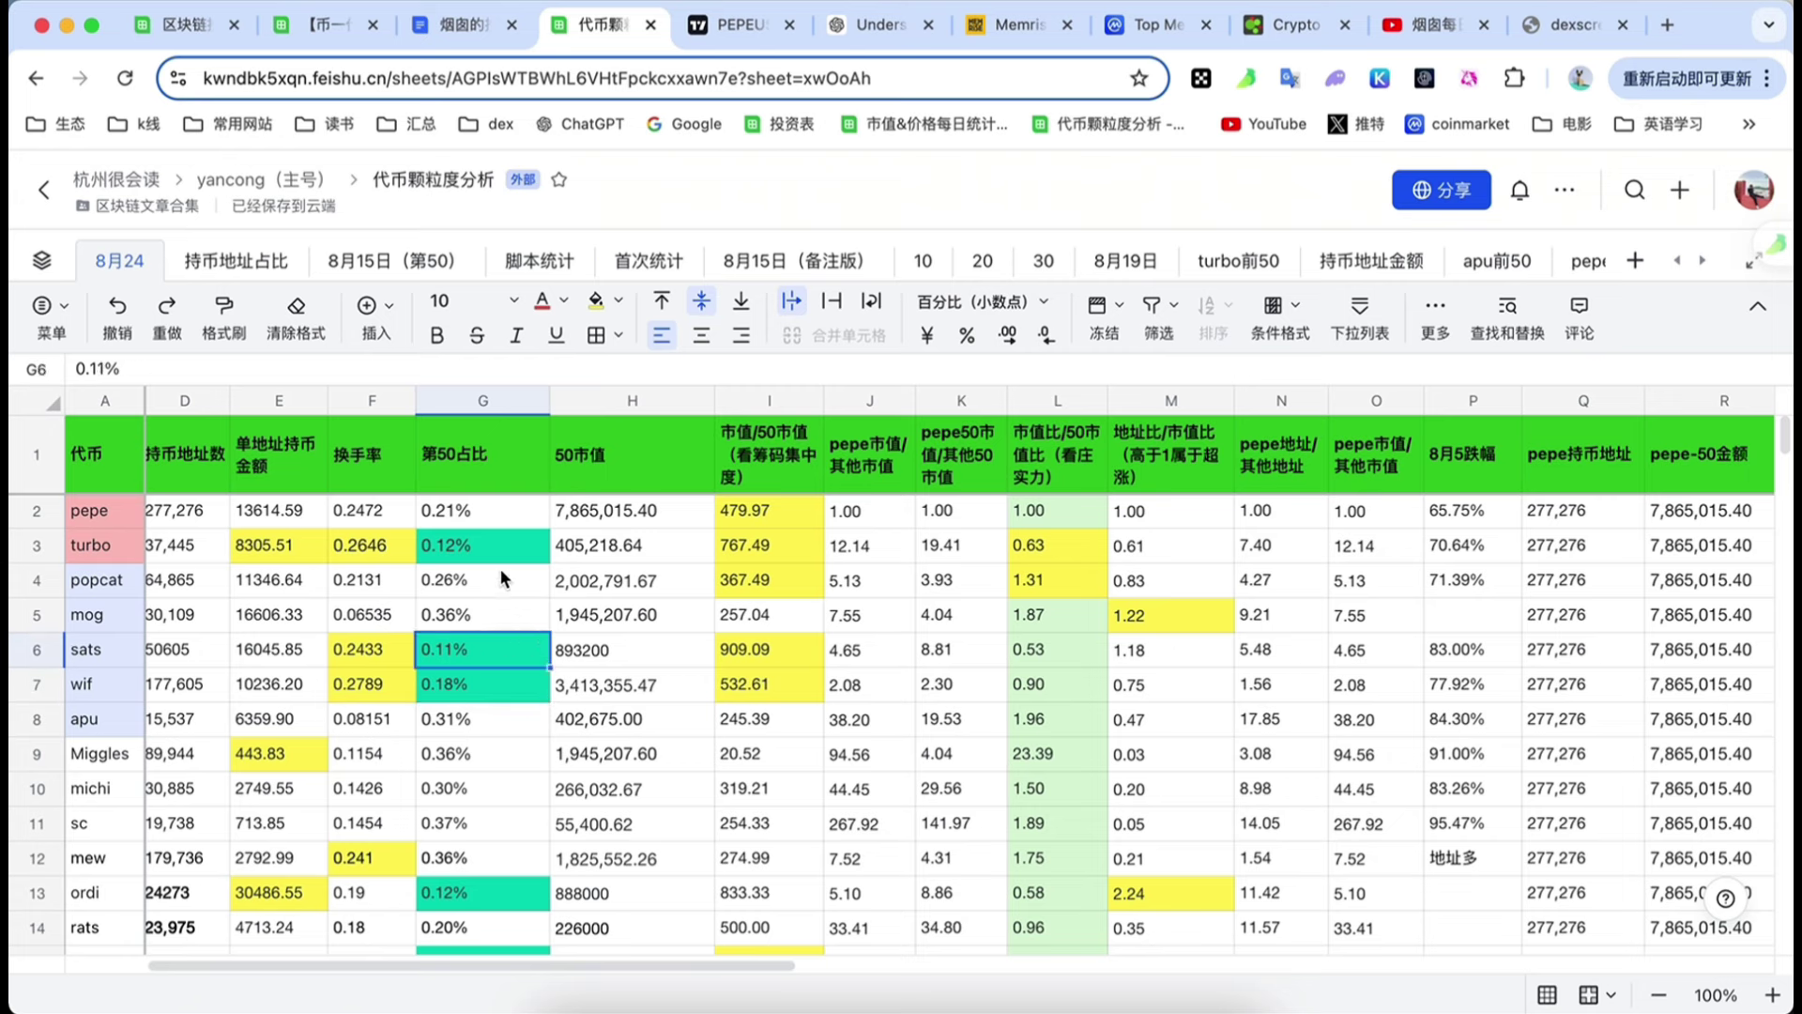
left_click(486, 548)
left_click(492, 638)
left_click(488, 554)
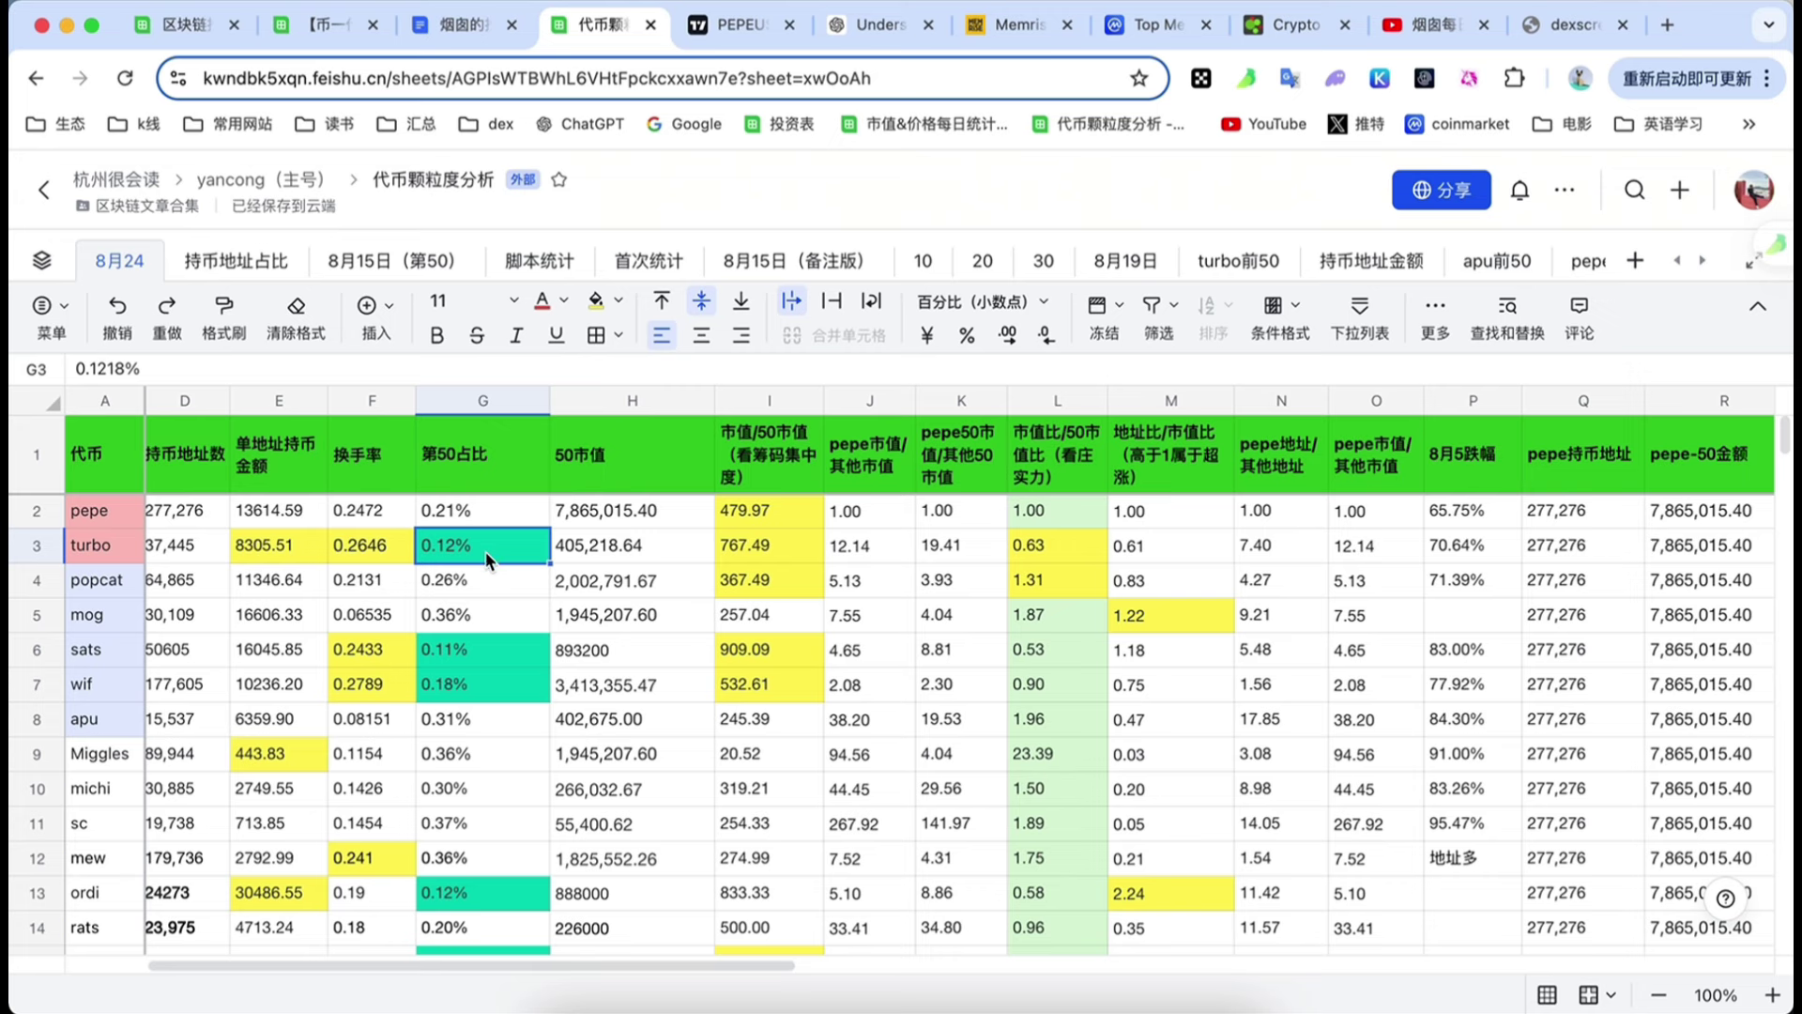
left_click(489, 650)
left_click(475, 687)
left_click(490, 559)
left_click(503, 638)
left_click(503, 672)
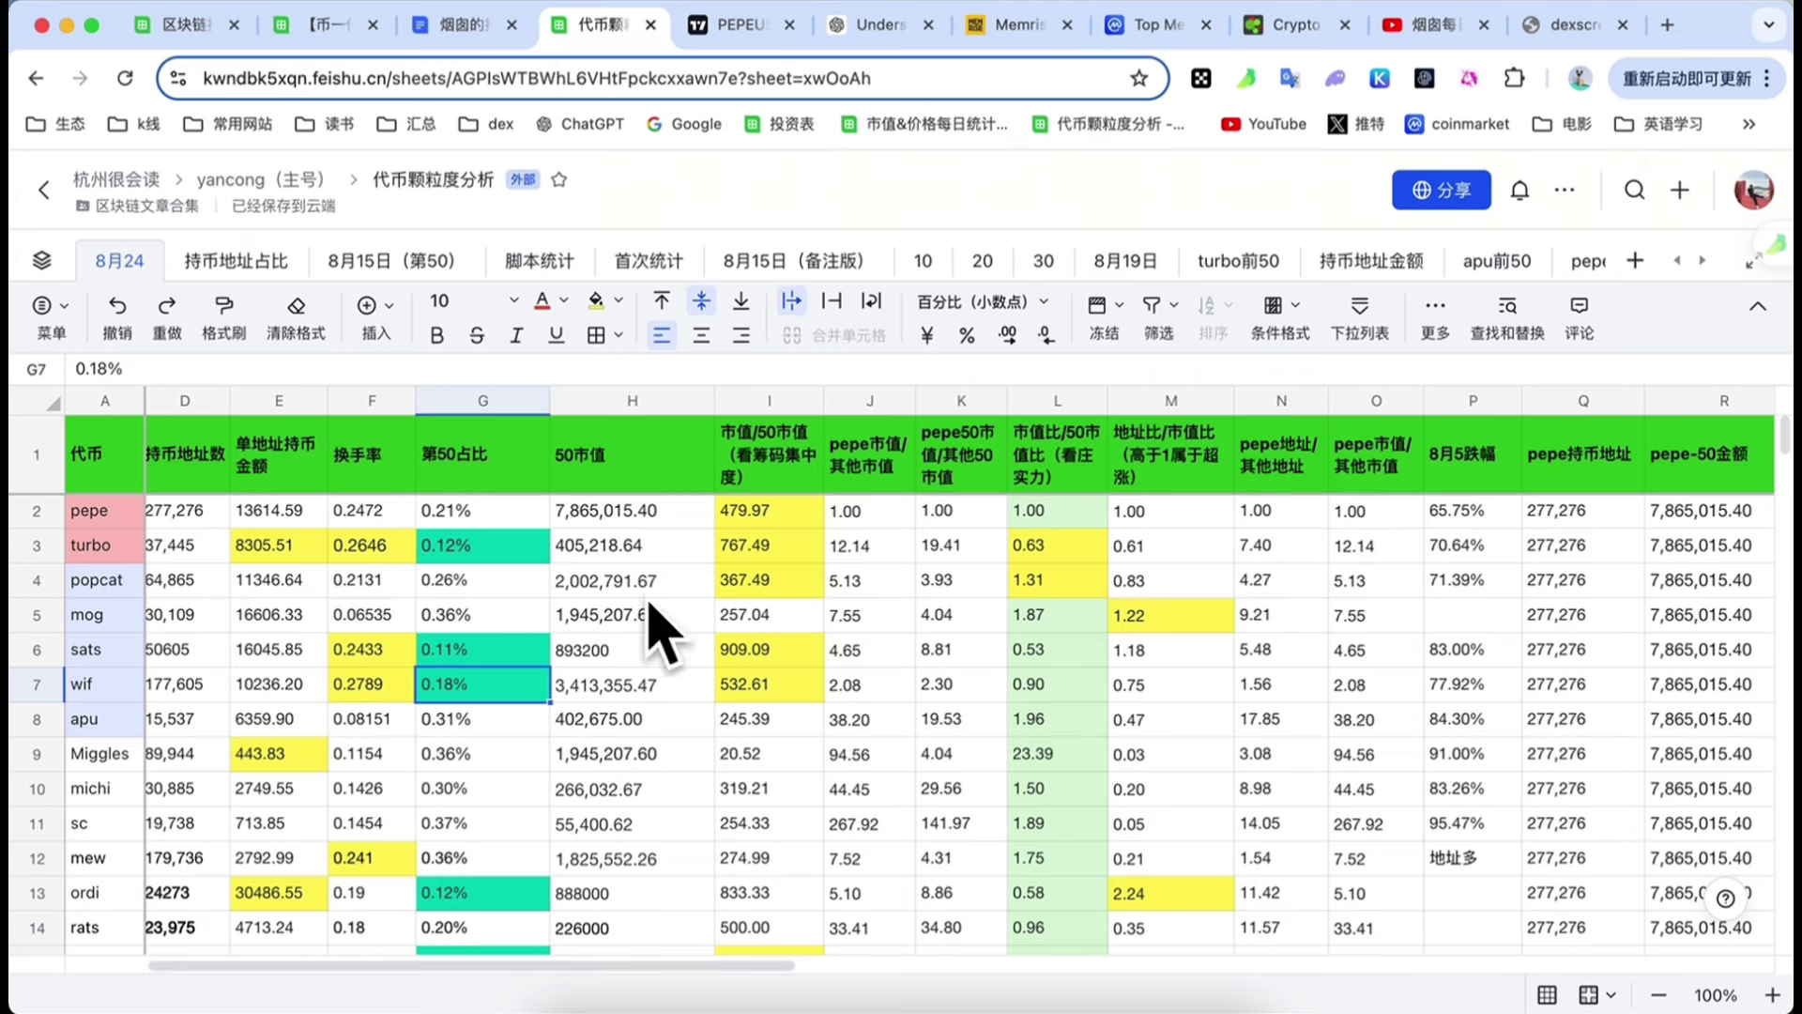
left_click(469, 554)
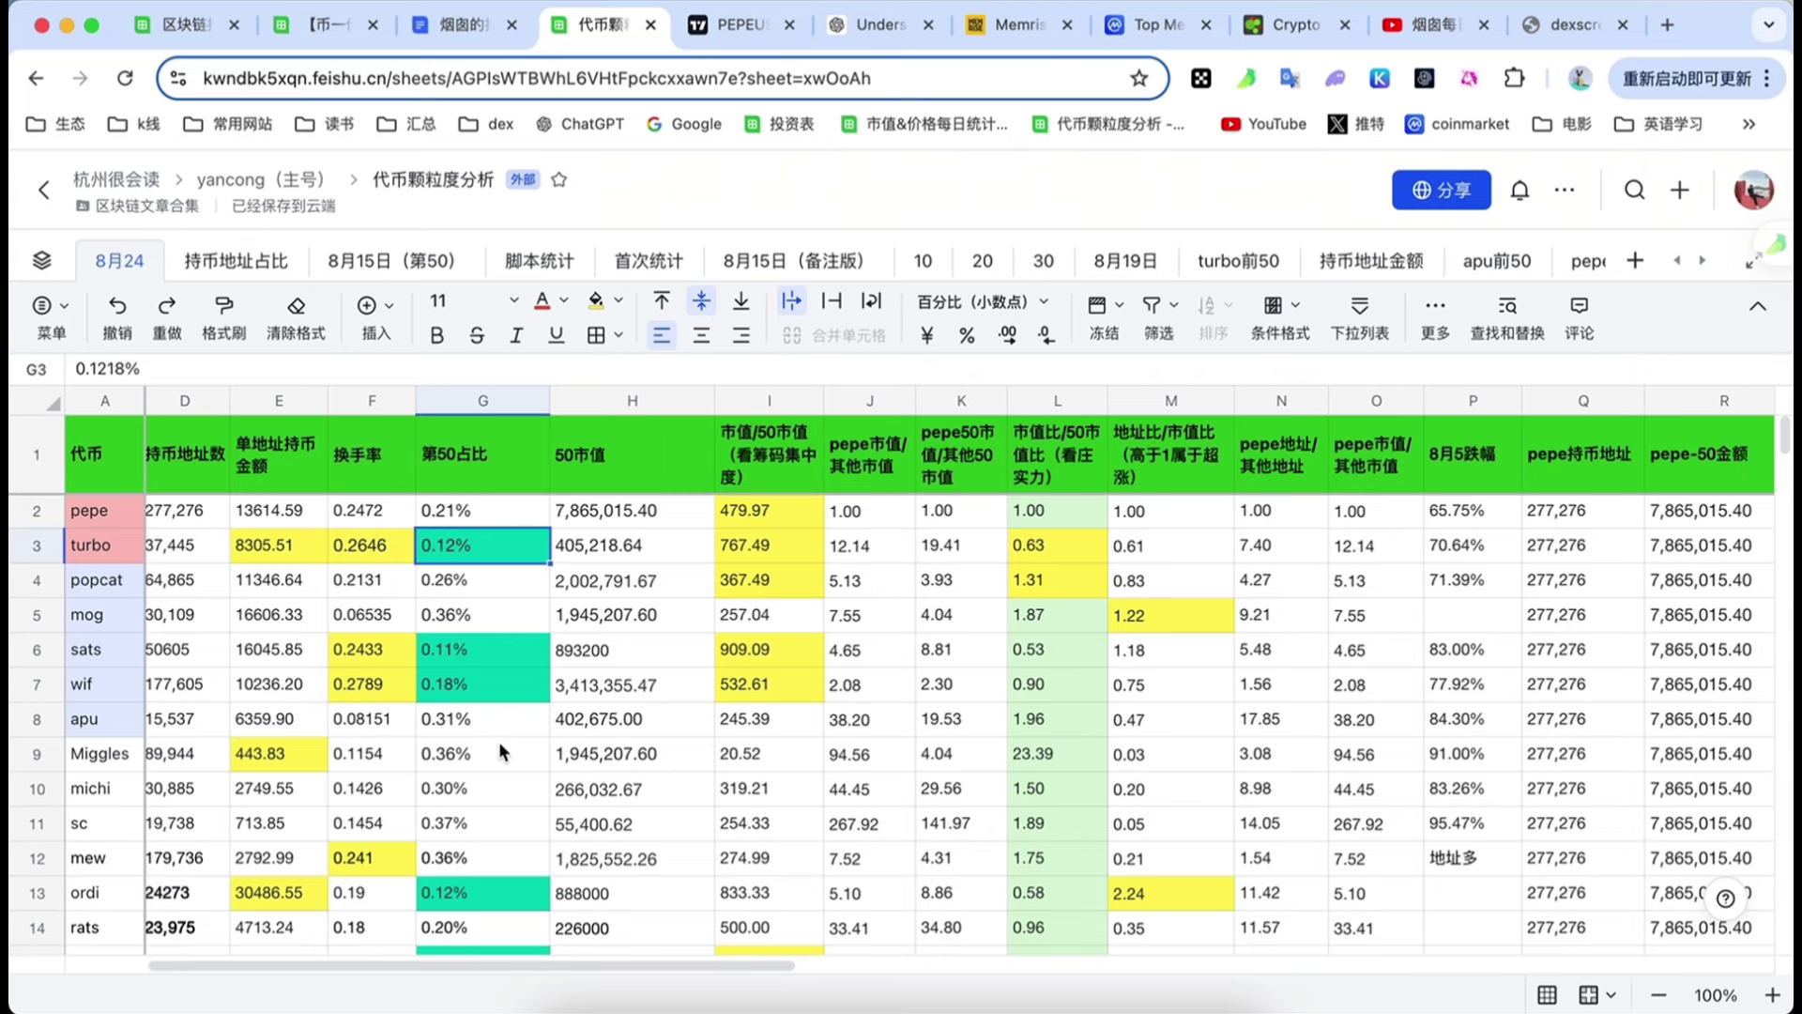
- Check apu's 第50占比 value against turbo's
scroll(512, 755, "down", 1)
left_click(467, 715)
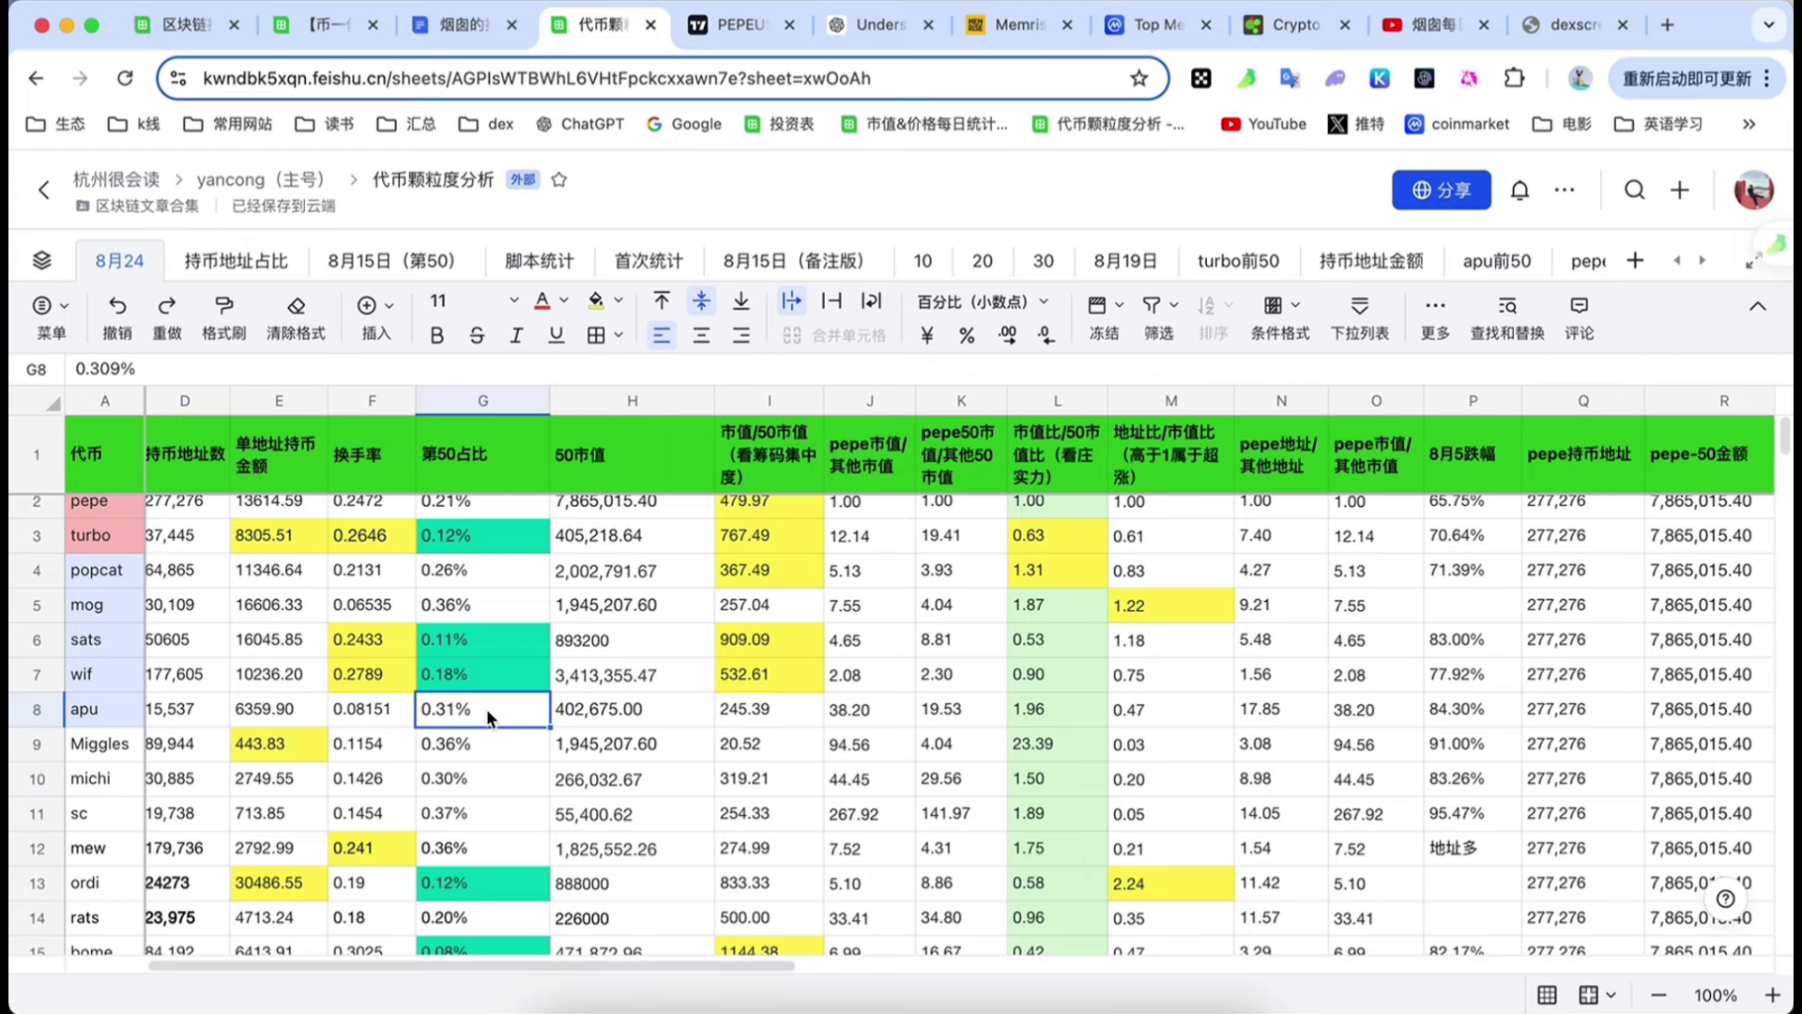
scroll(493, 738, "up", 1)
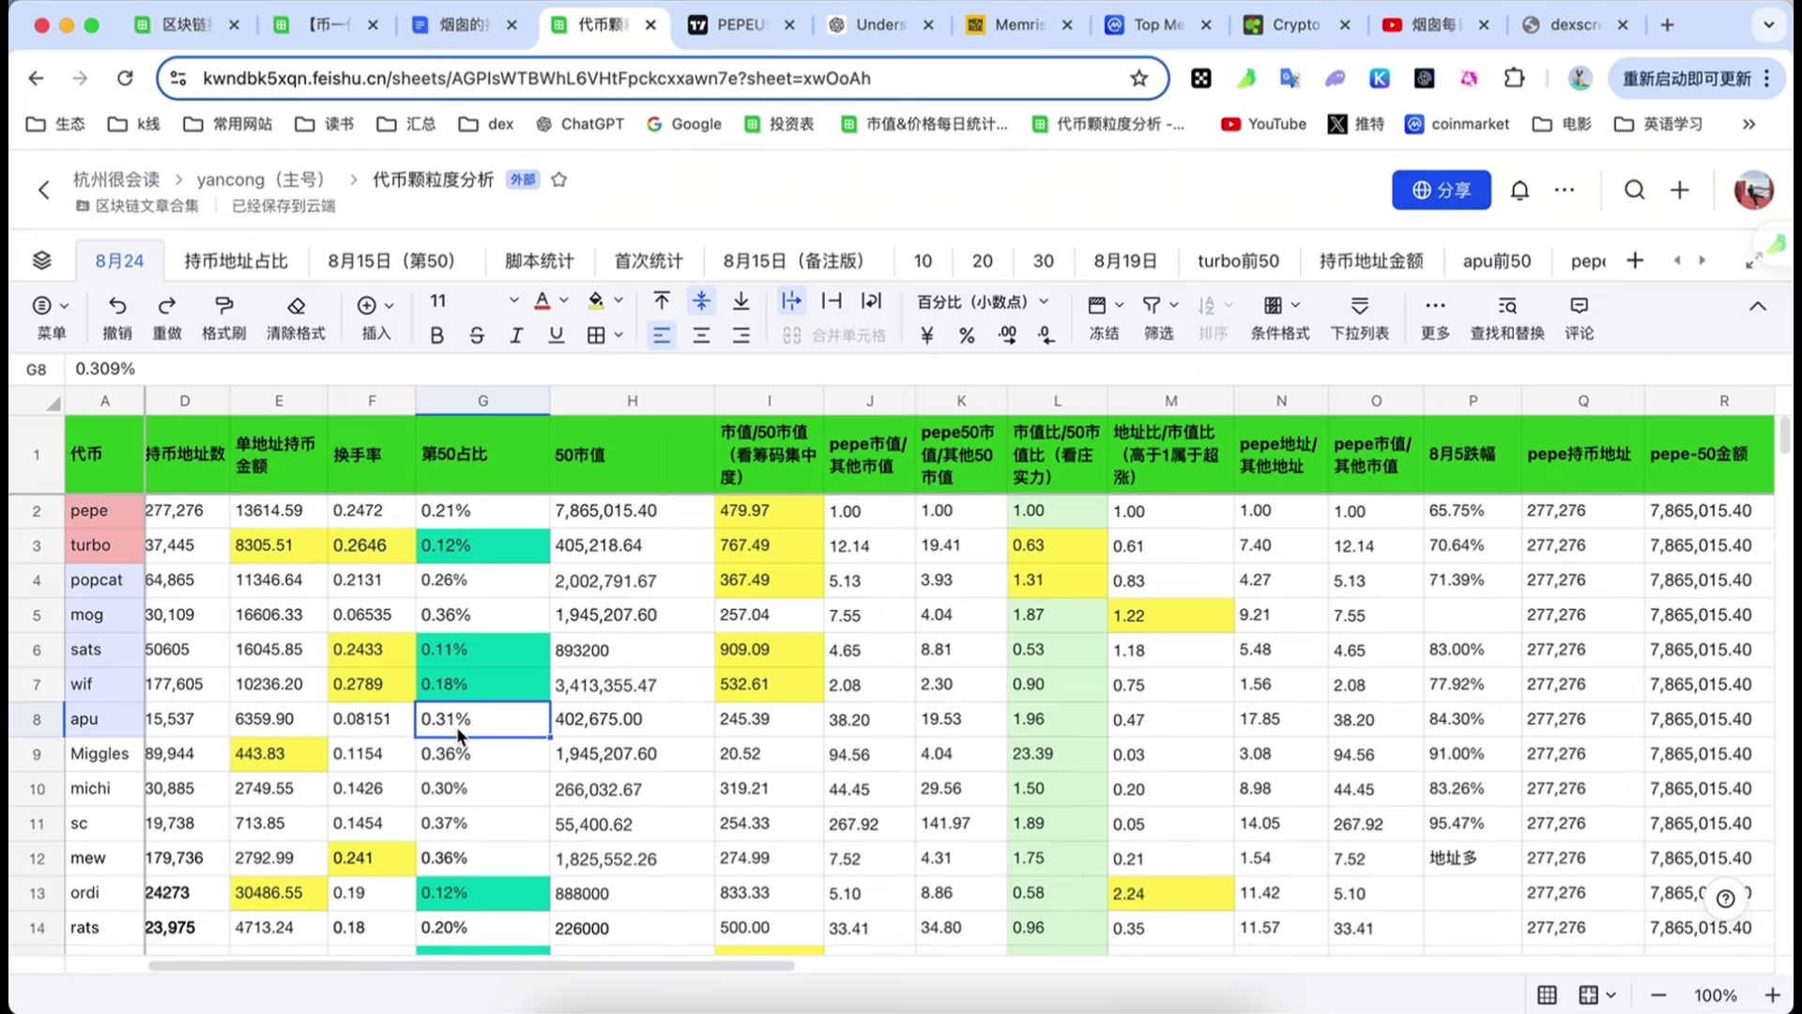
left_click(471, 556)
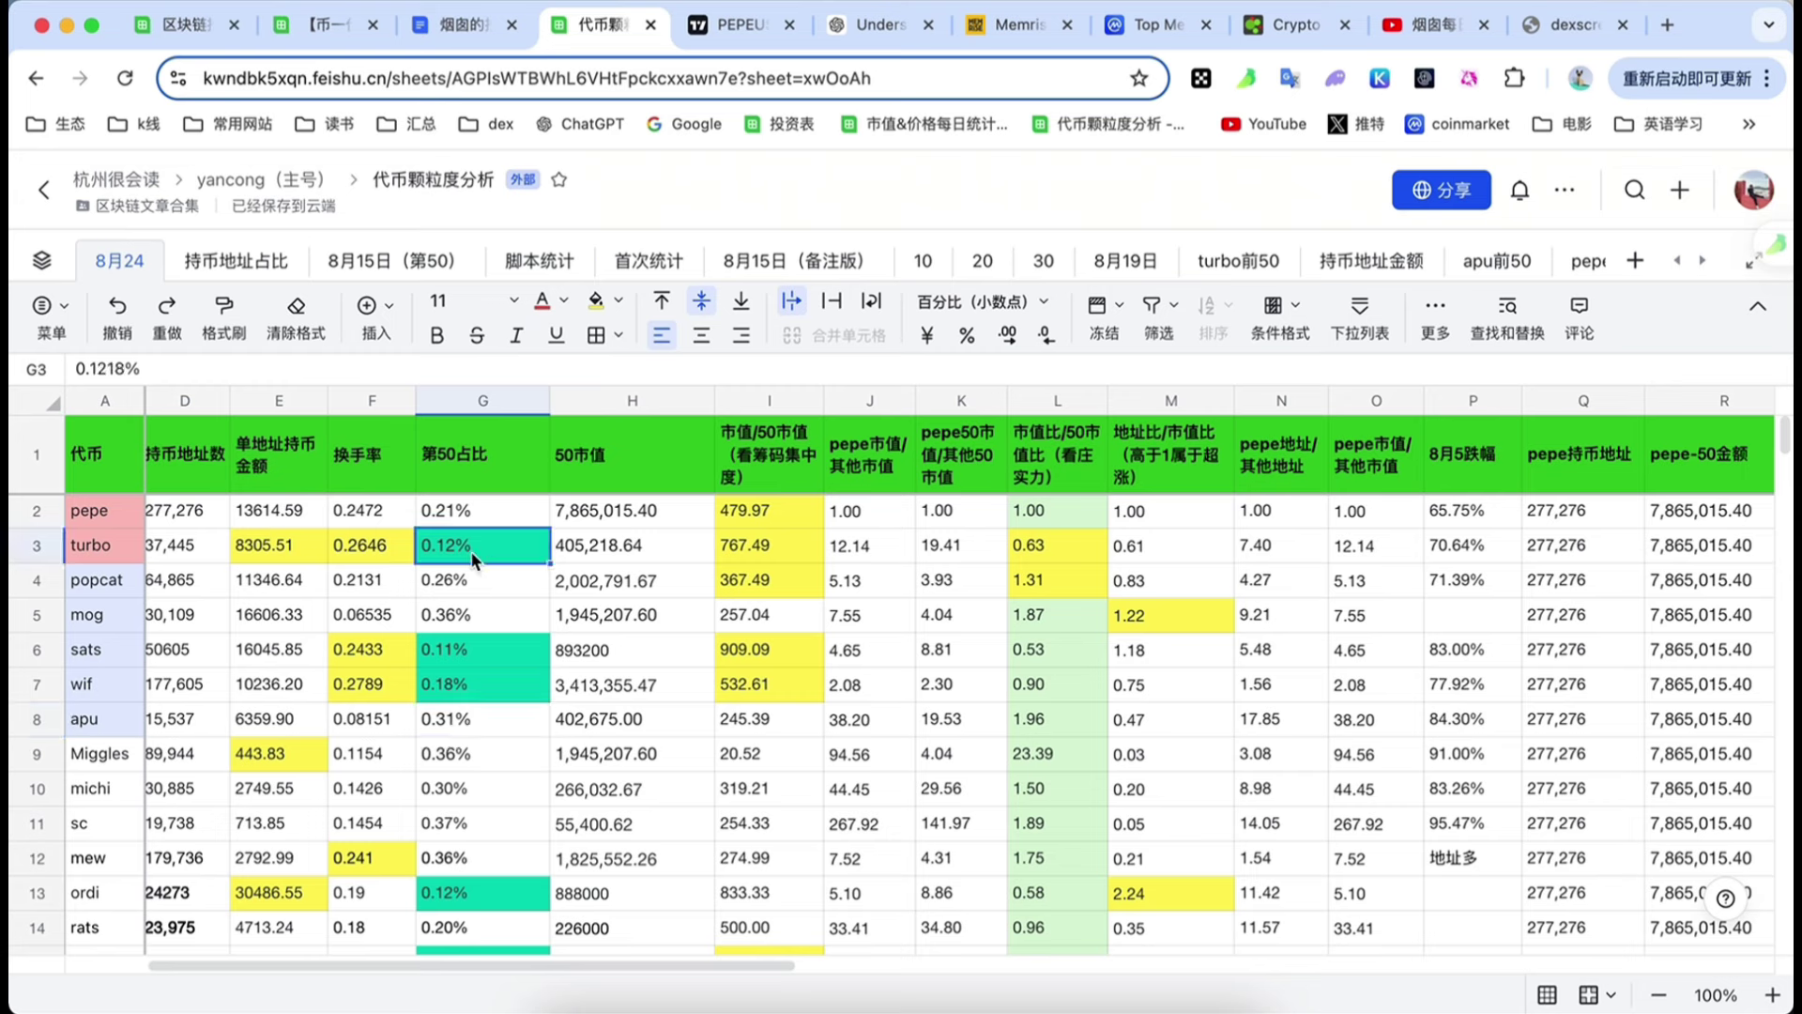
left_click(475, 723)
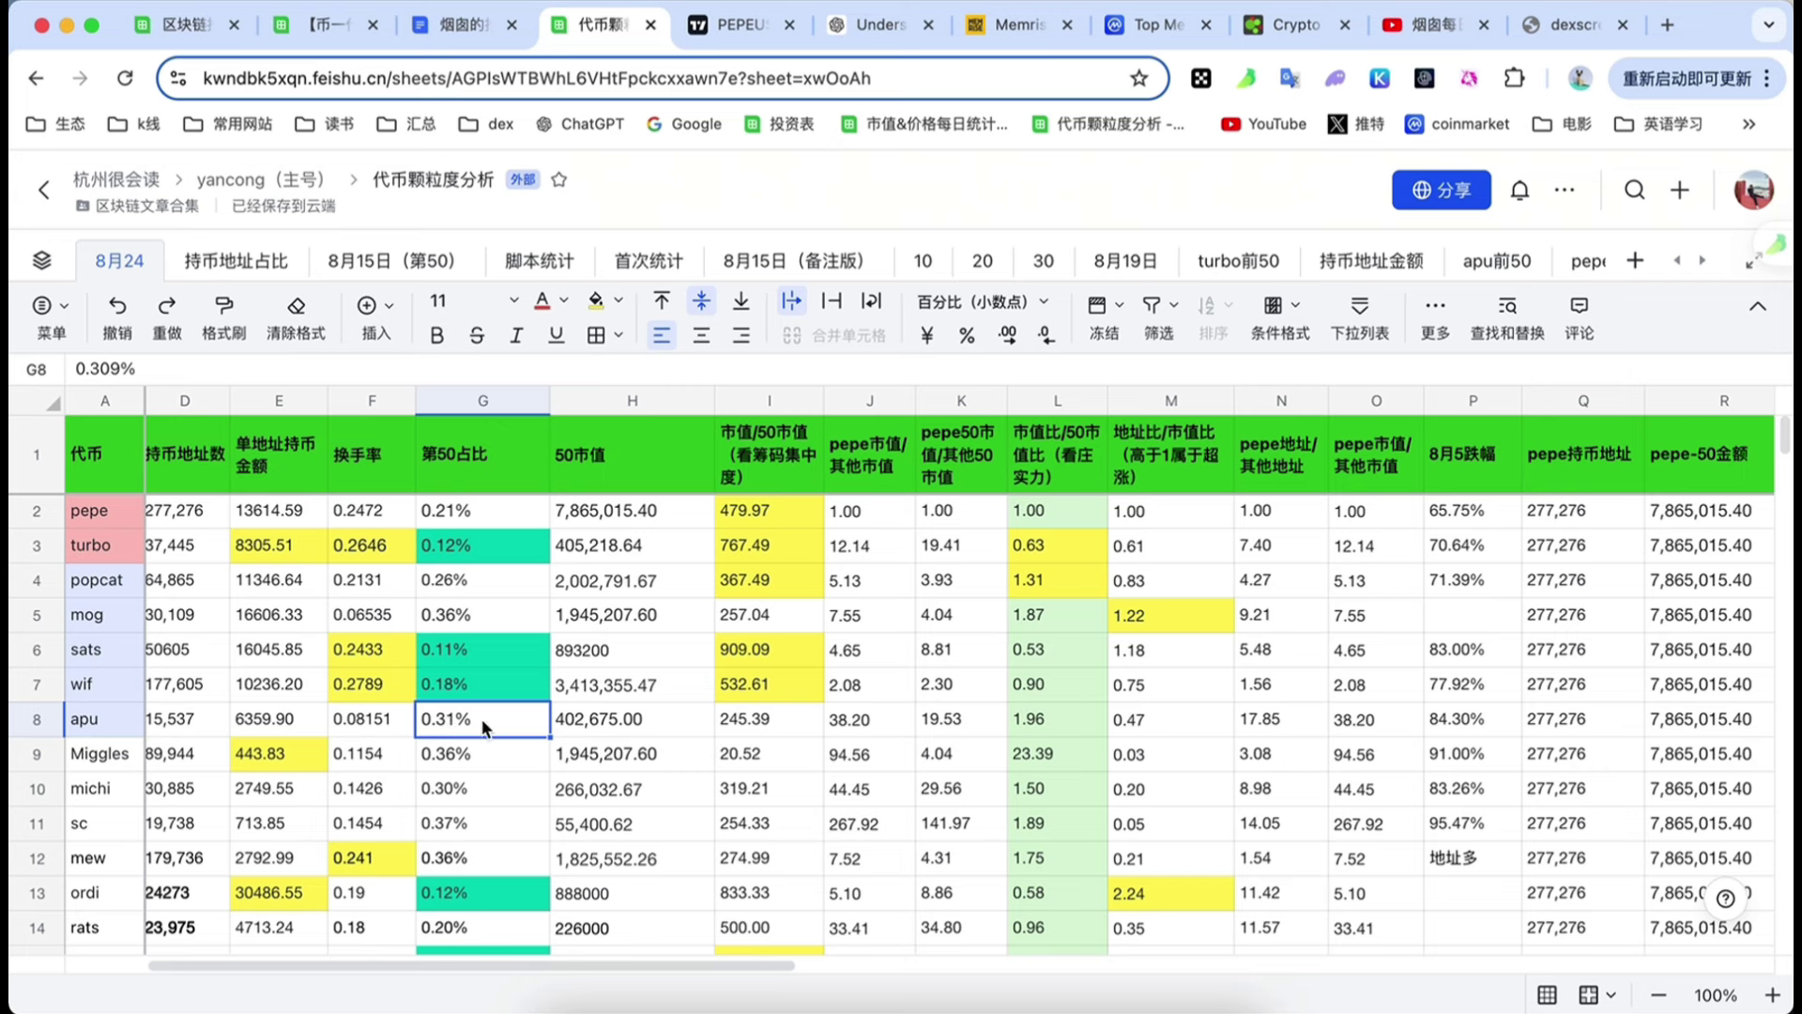
- Compare the 50市值 amounts of apu and turbo, referring back to apu's 第50占比 value
left_click(573, 719)
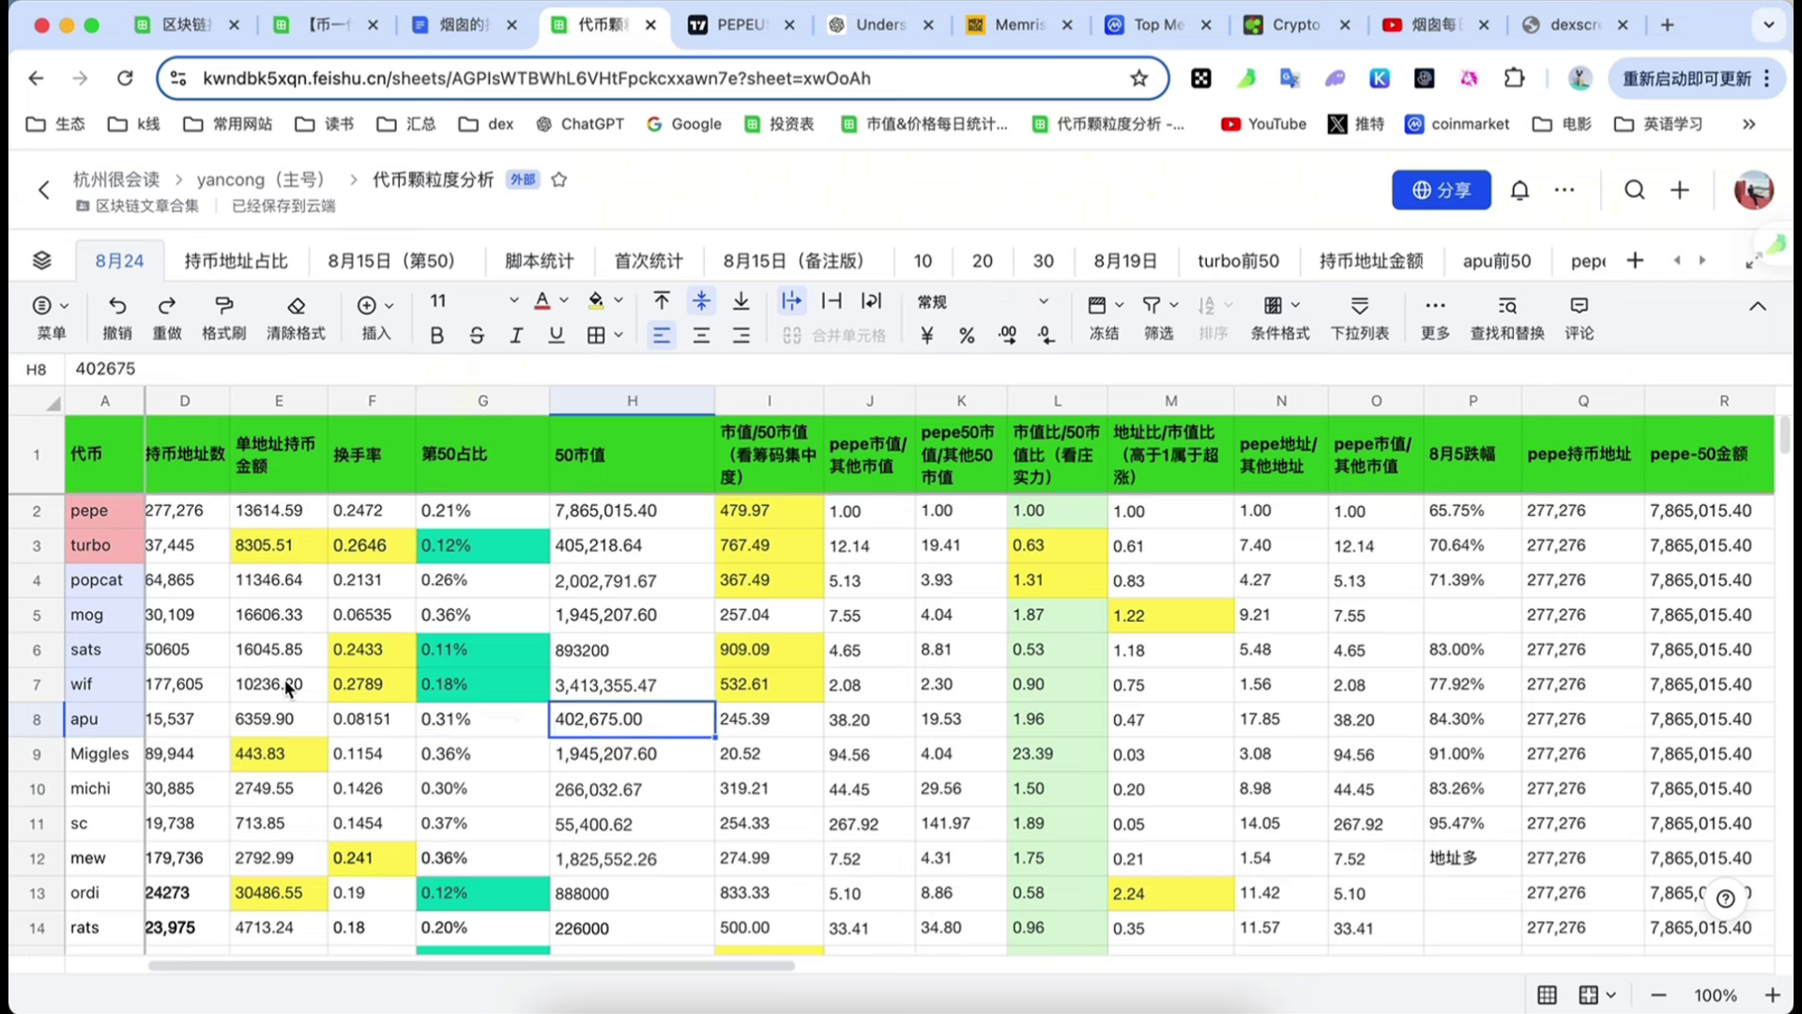
left_click(431, 724)
left_click(624, 719)
left_click(589, 553)
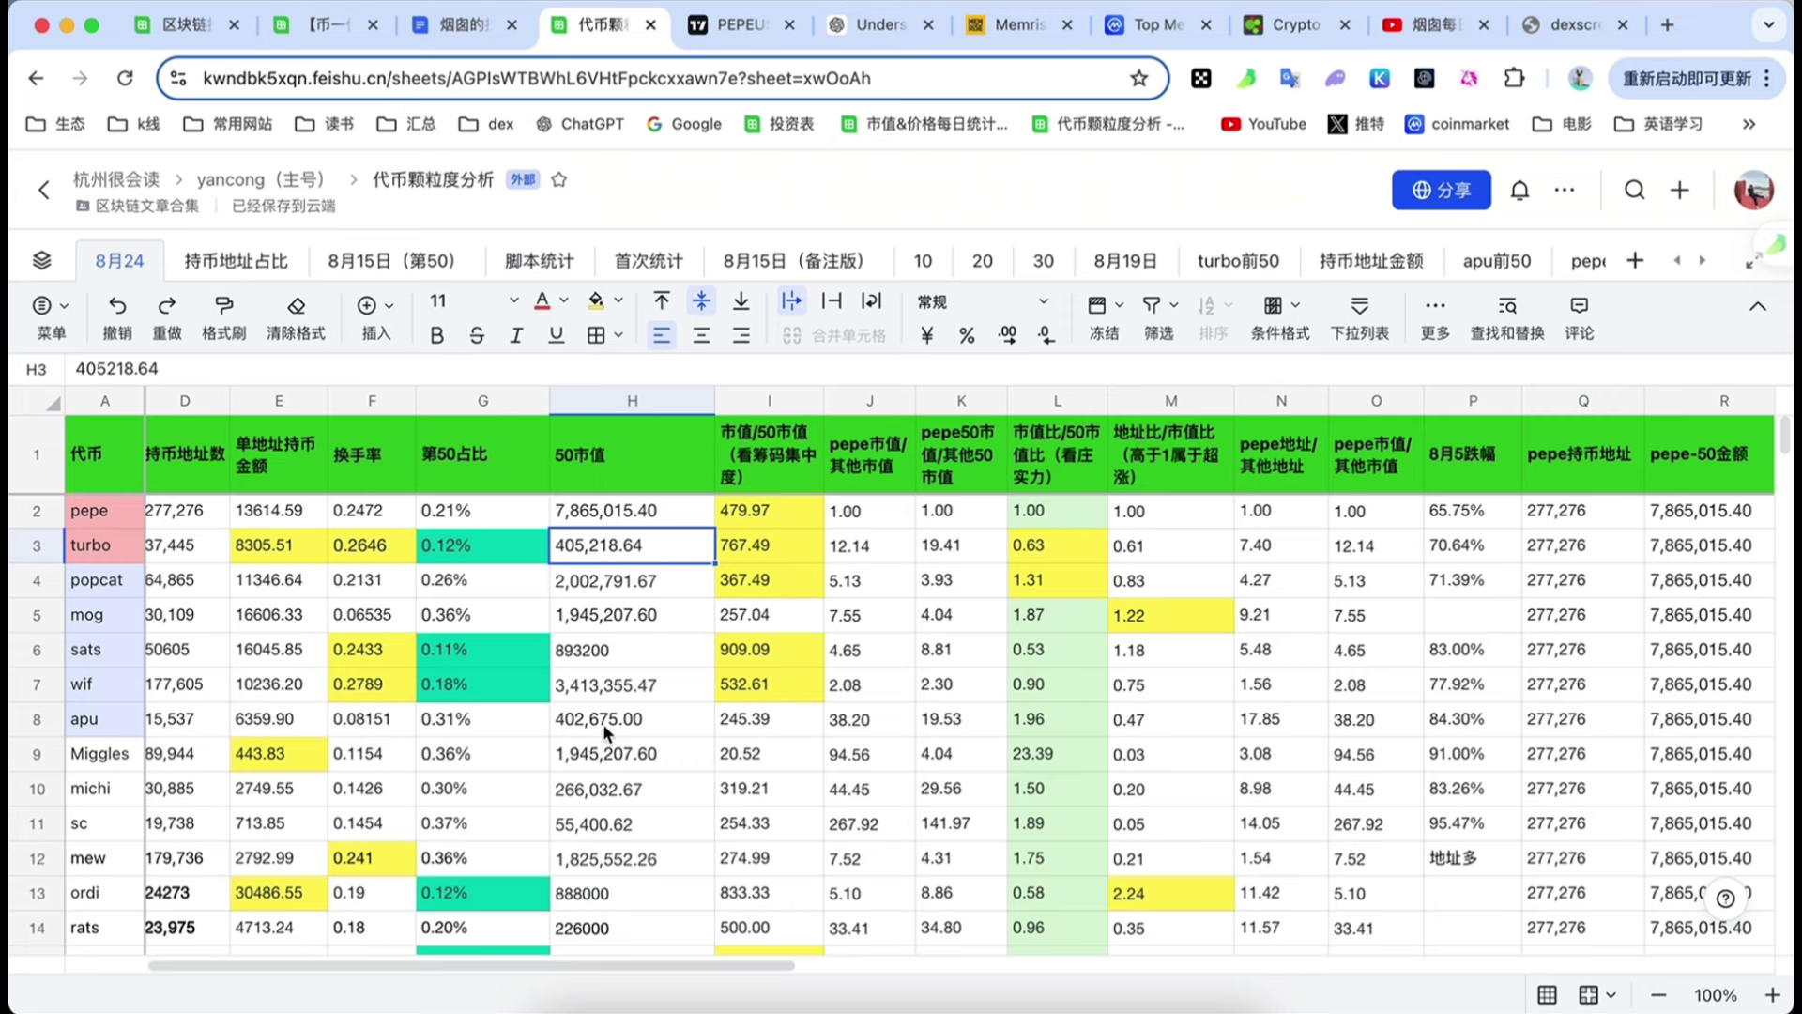
left_click(595, 715)
left_click(586, 561)
left_click(583, 721)
left_click(502, 723)
left_click(586, 725)
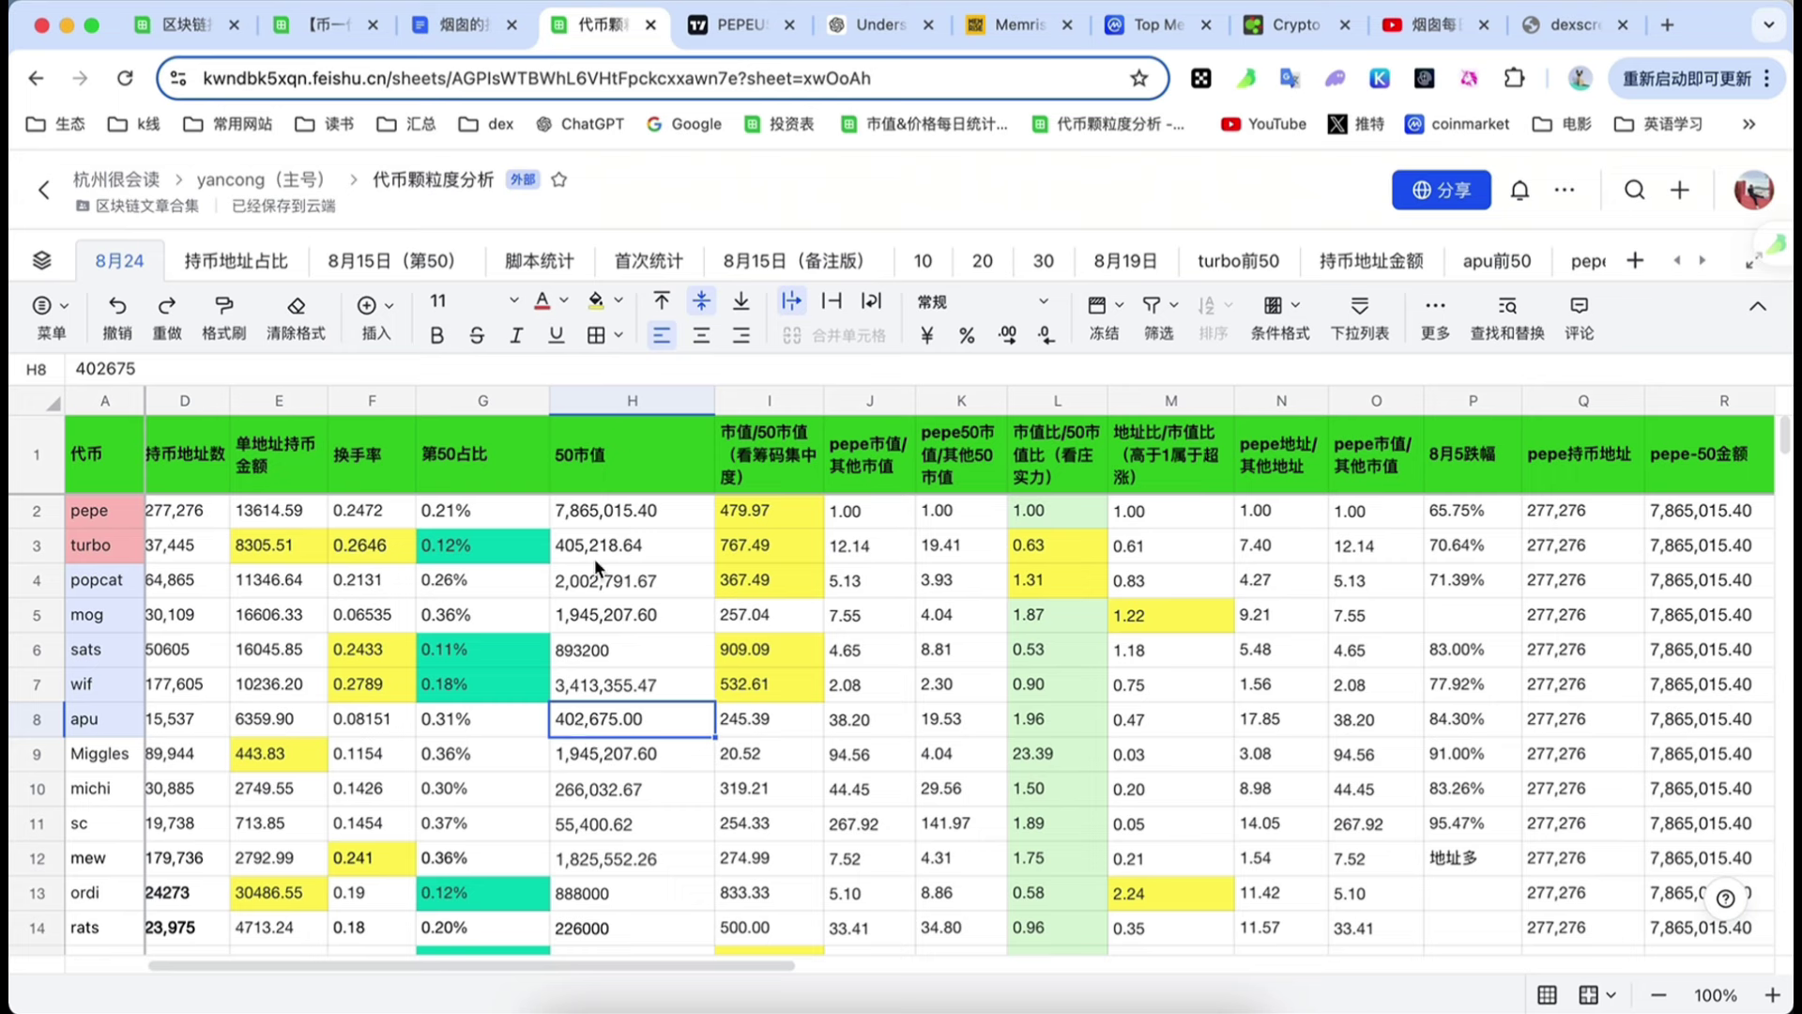
left_click(594, 559)
left_click(606, 719)
- Fill apu's 第50占比 cell with yellow and review the apu row
left_click(493, 719)
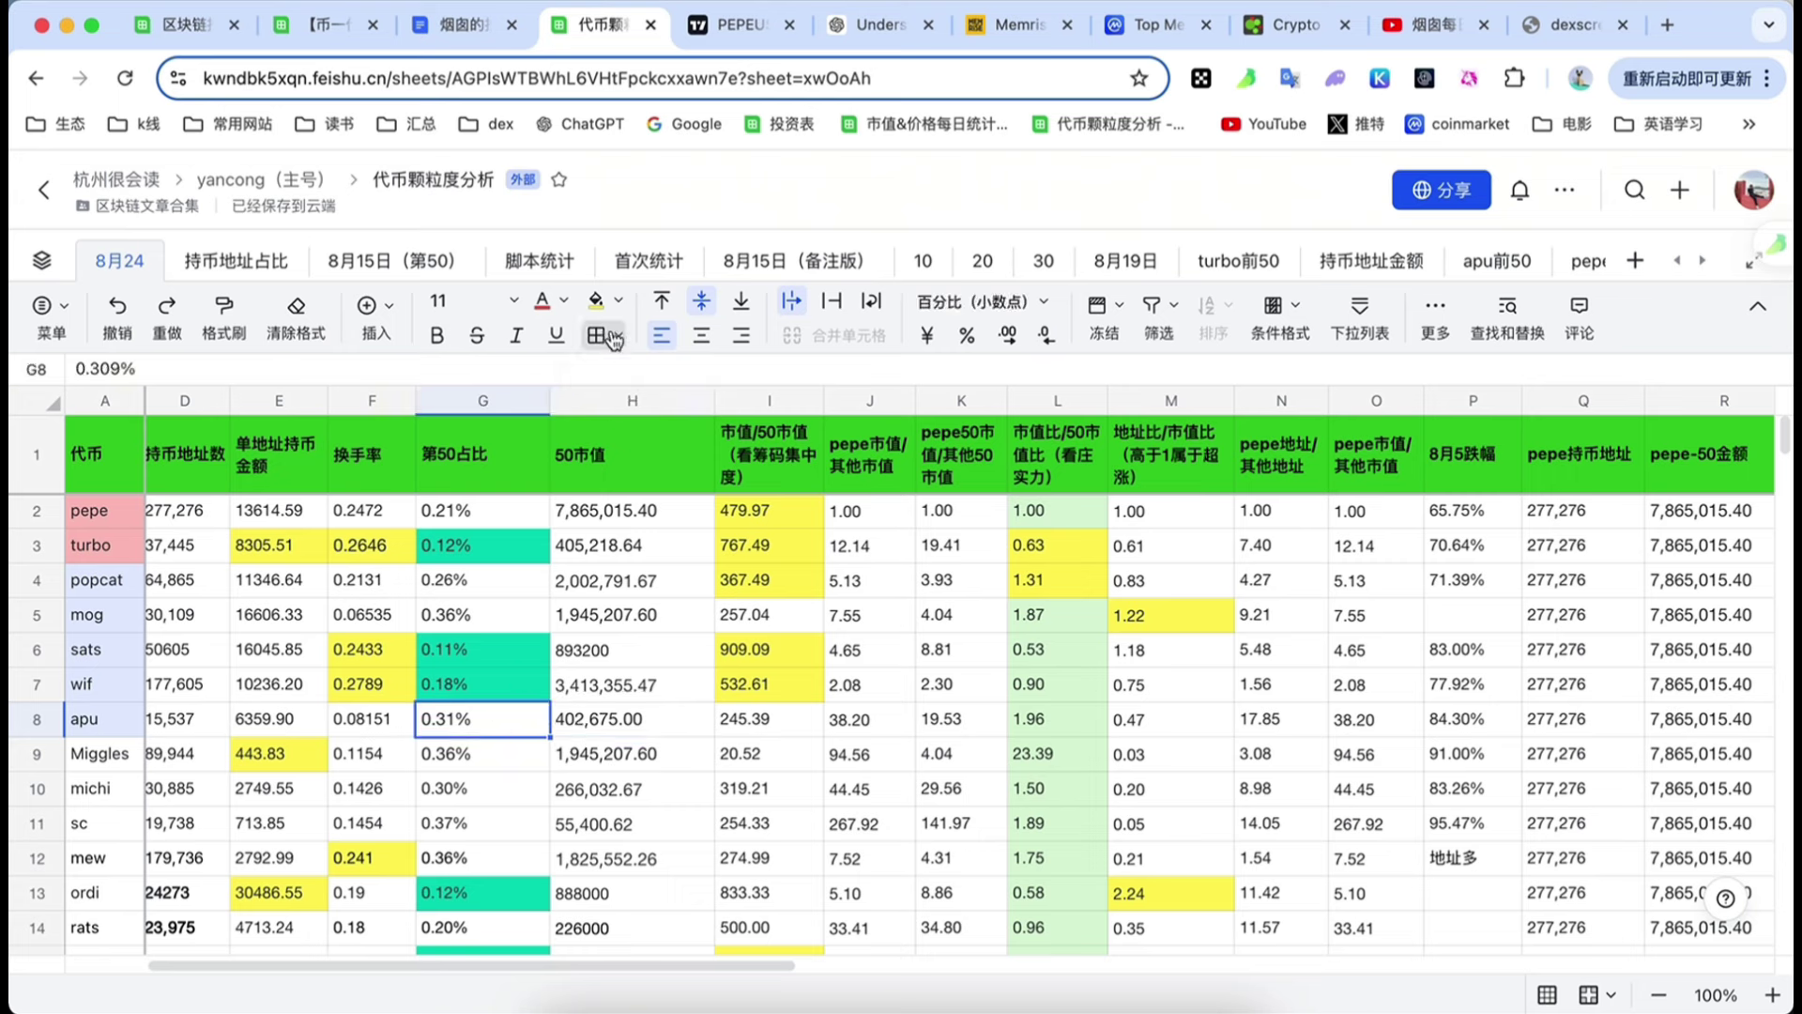
left_click(596, 300)
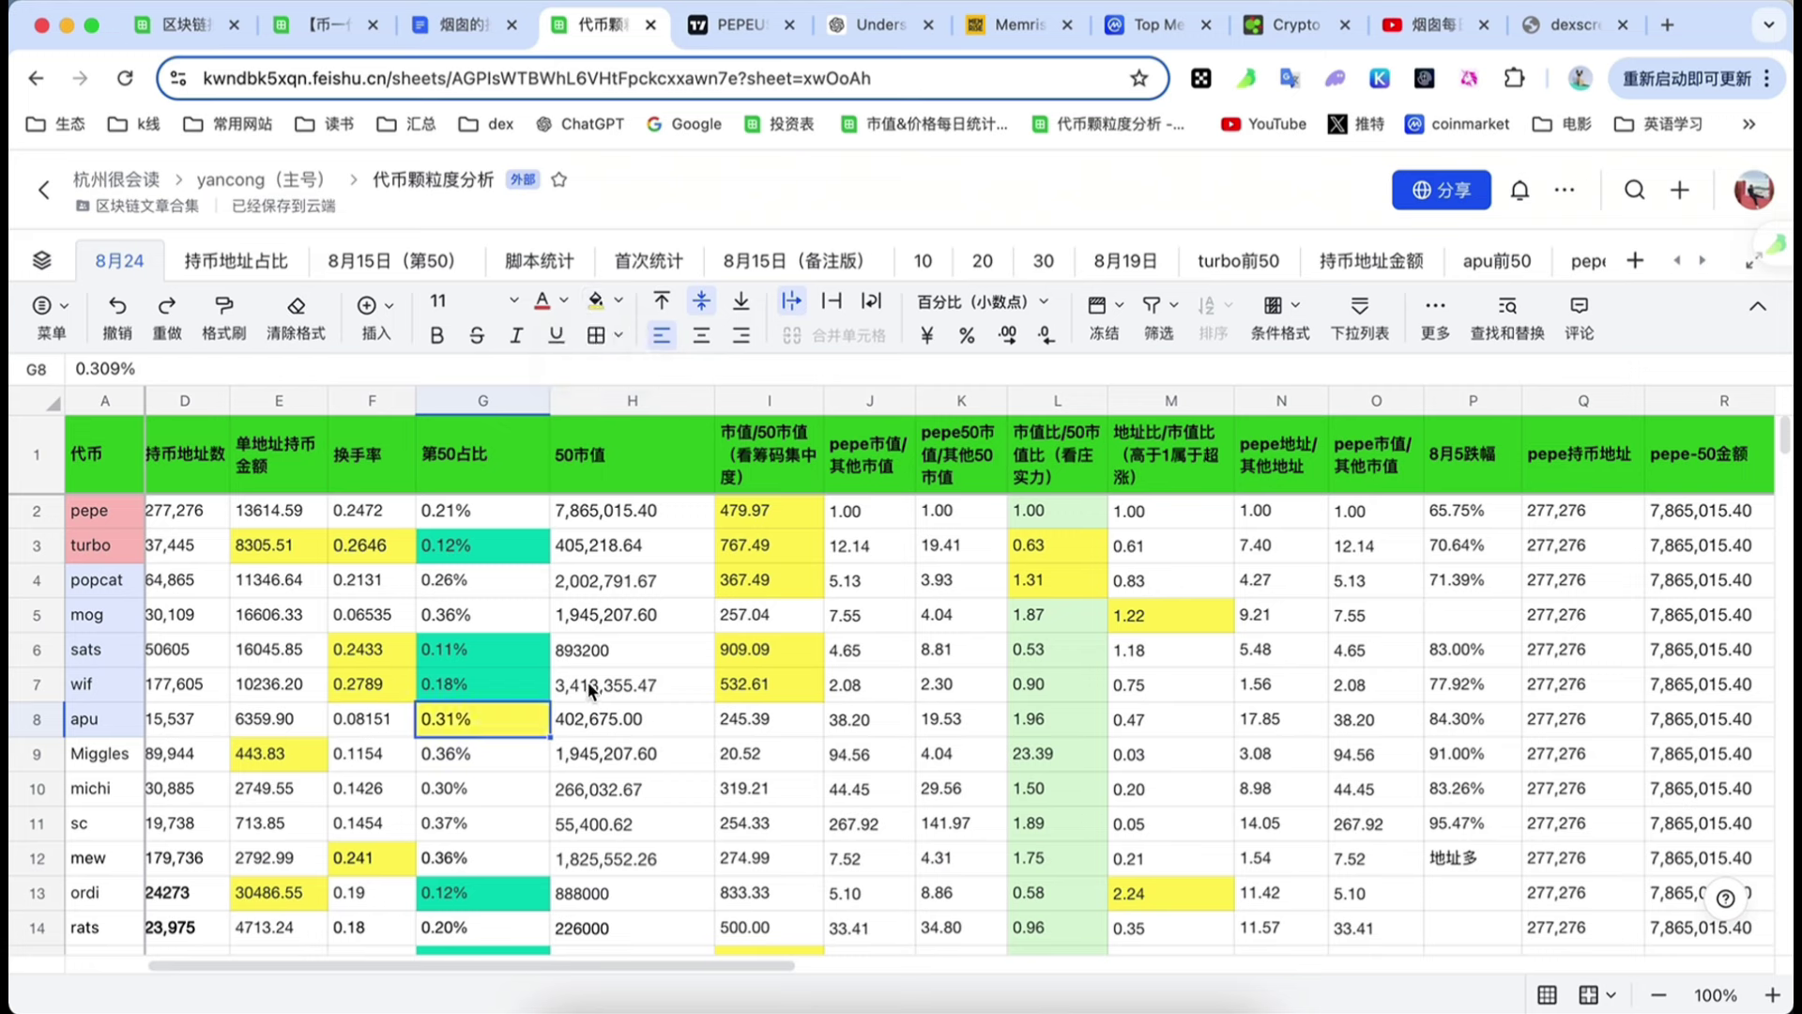
left_click(39, 719)
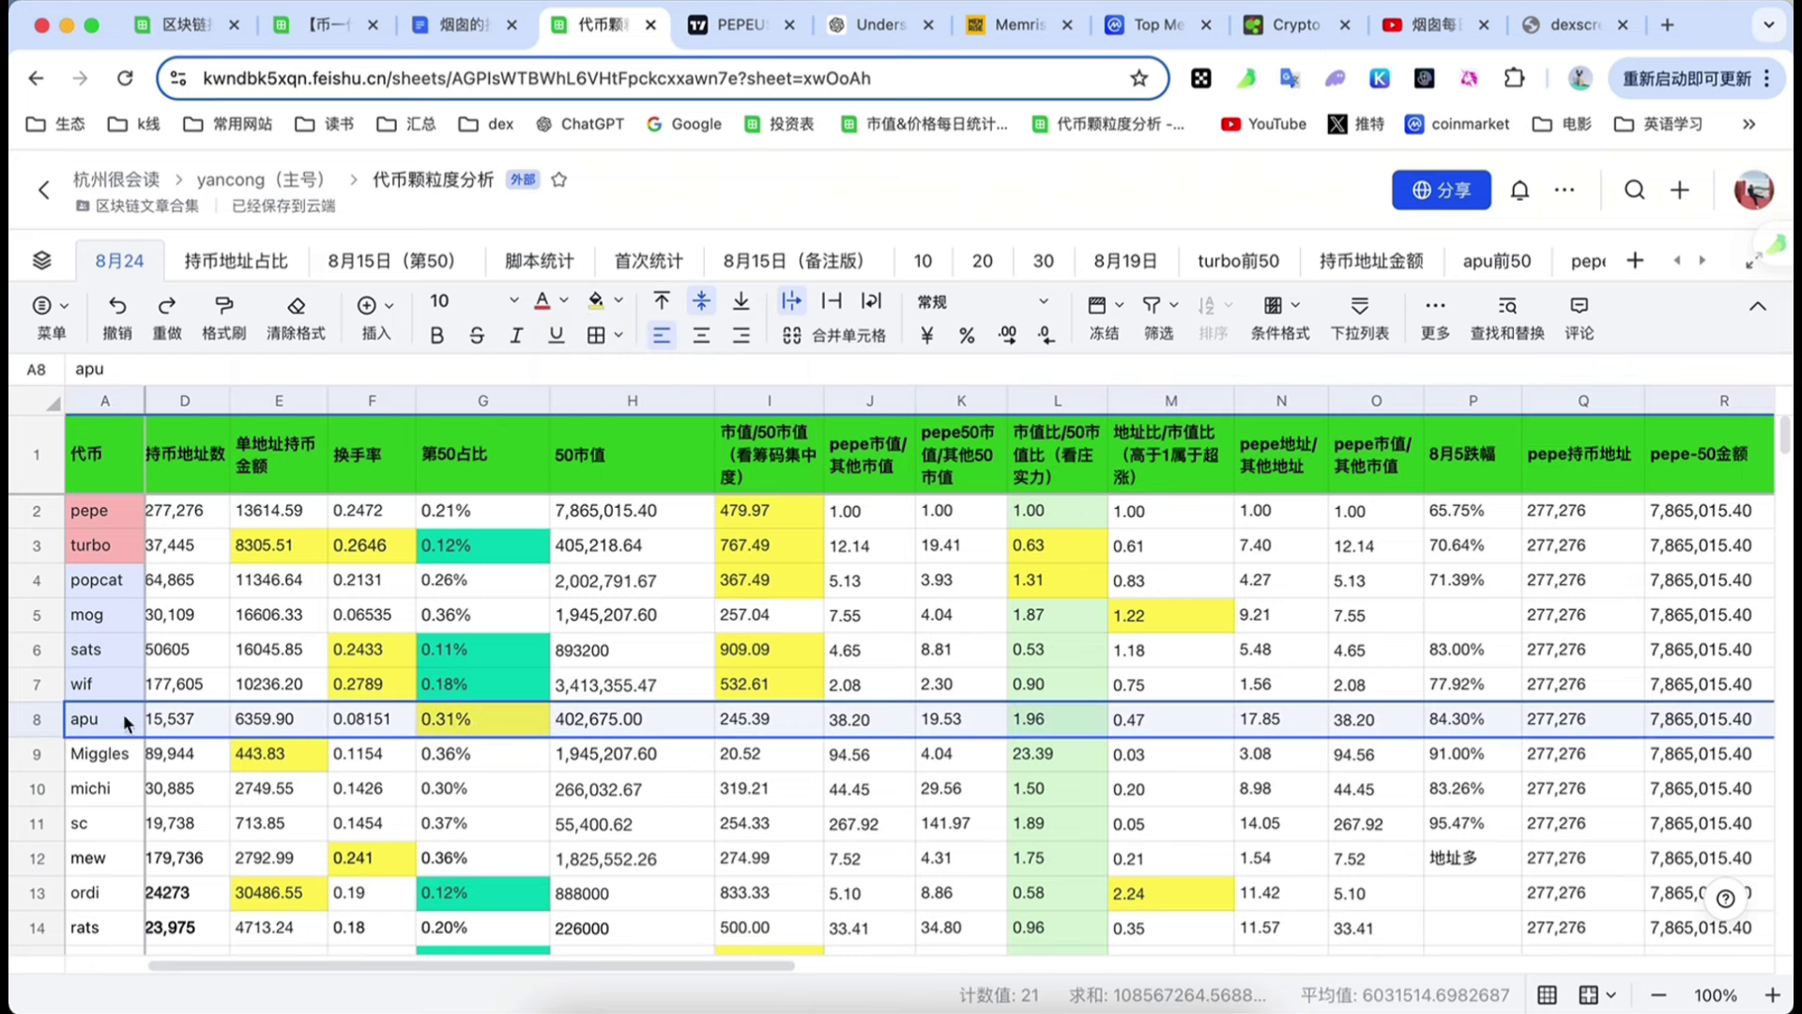
left_click(469, 725)
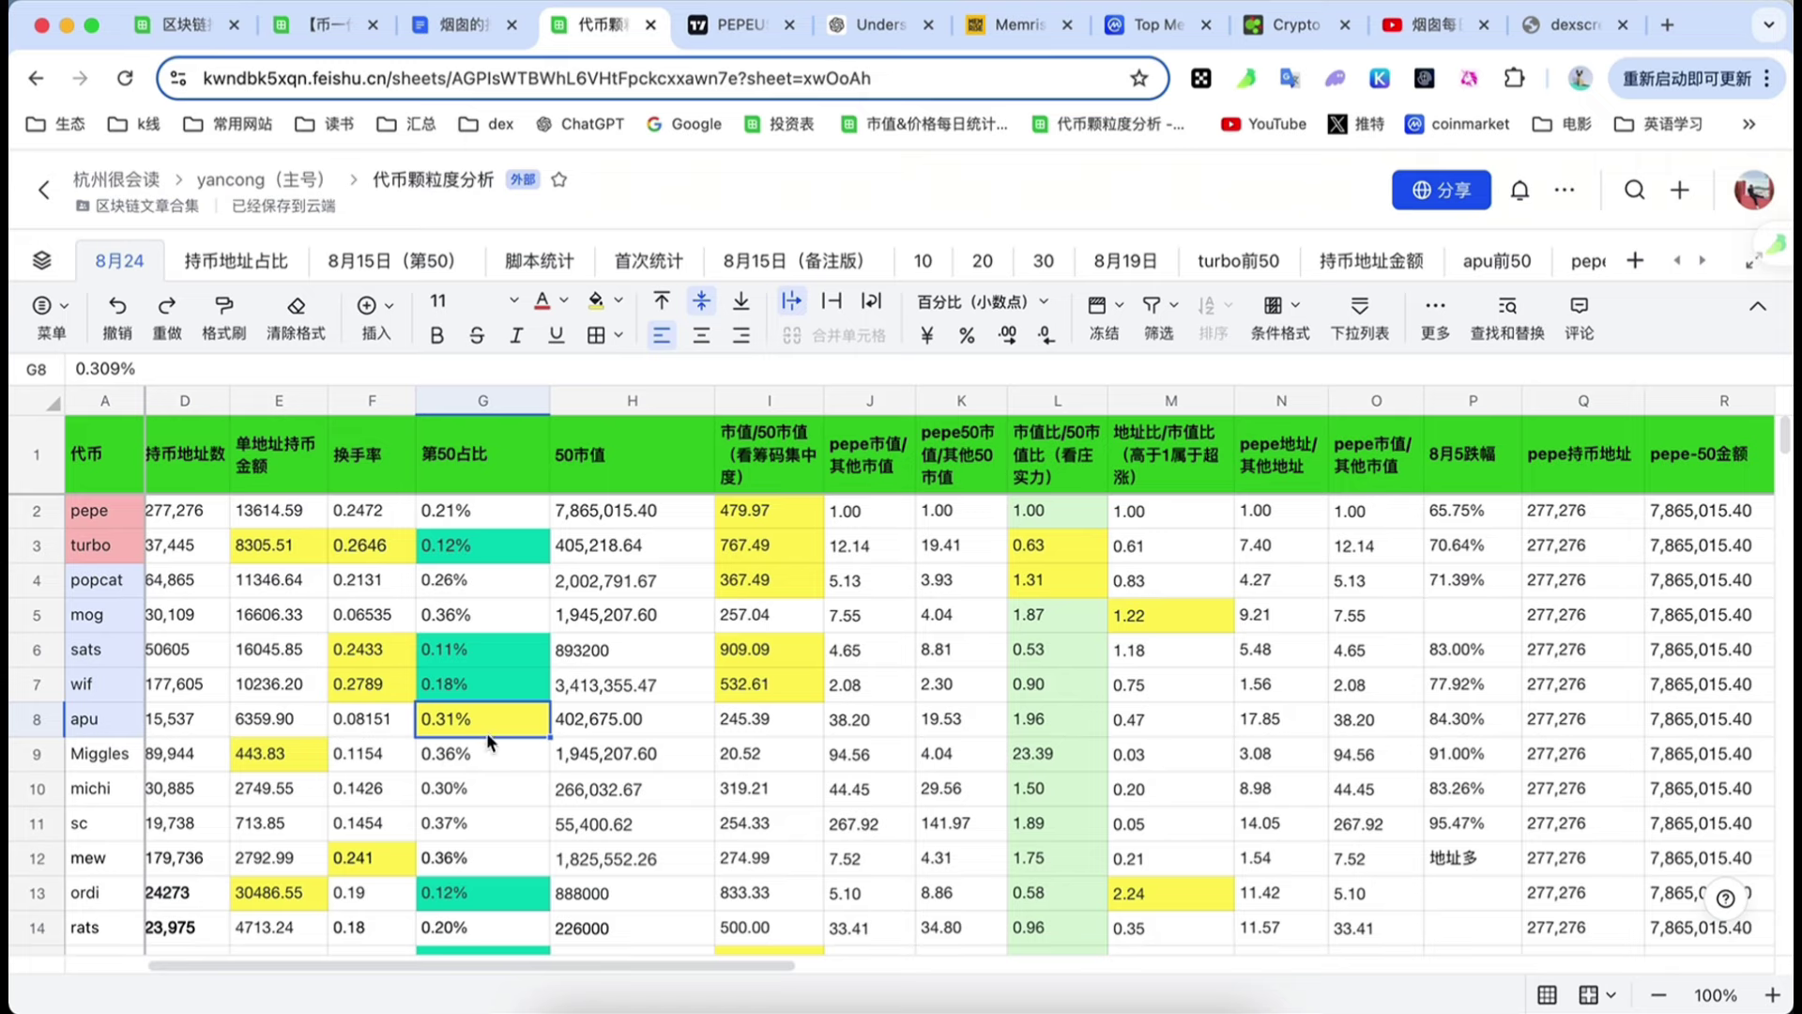
- Switch to TradingView and compare the recent price action on the APUUSDT and TURBOUSDT daily charts
left_click(740, 28)
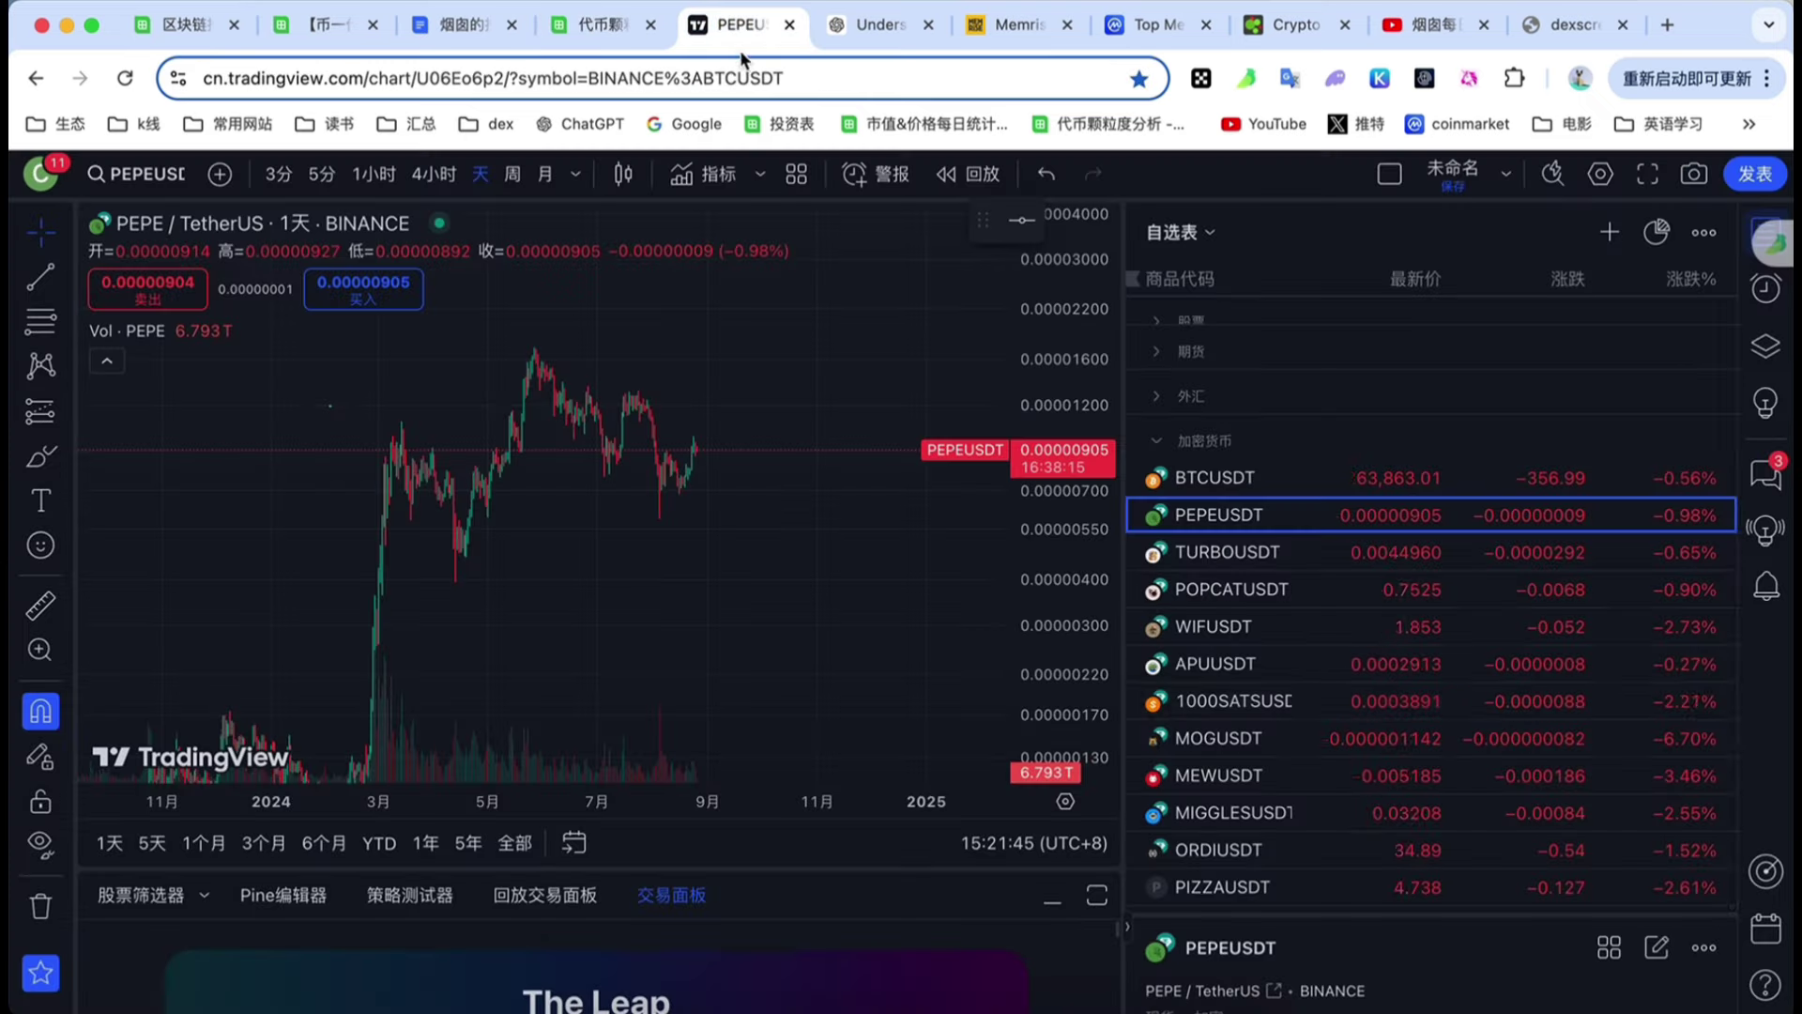
left_click(1237, 663)
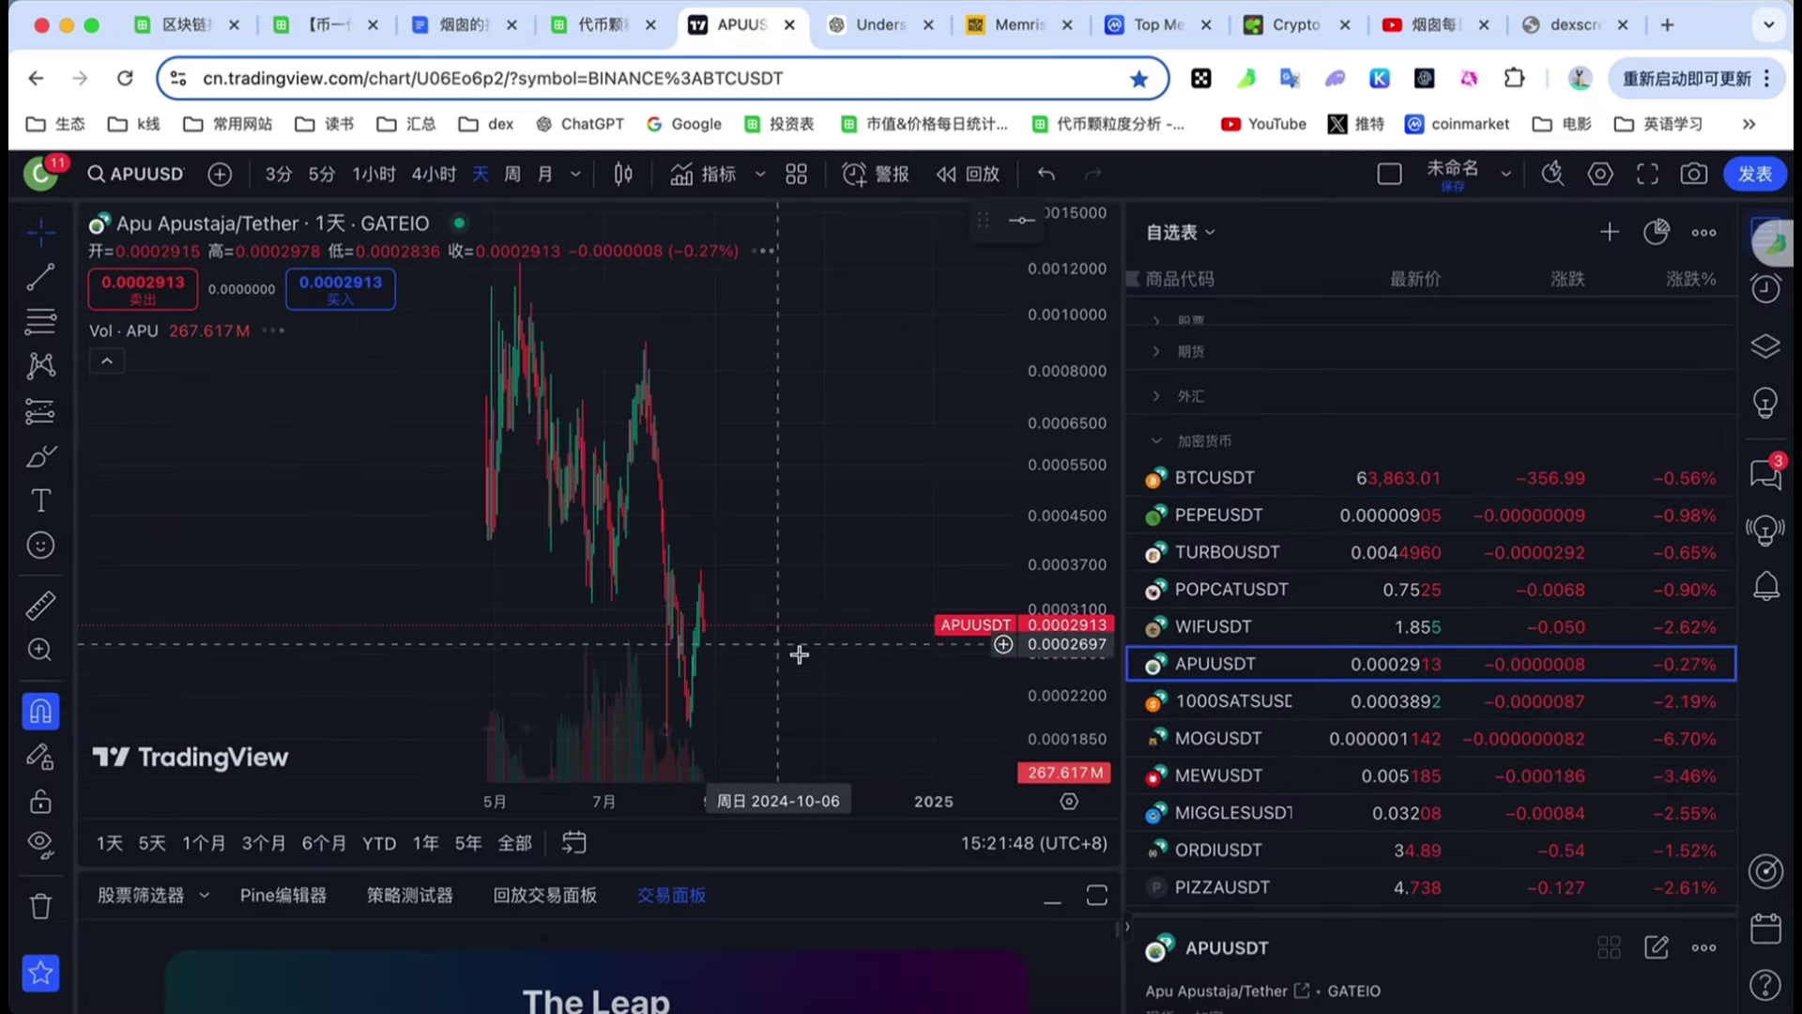
scroll(800, 654, "up", 5)
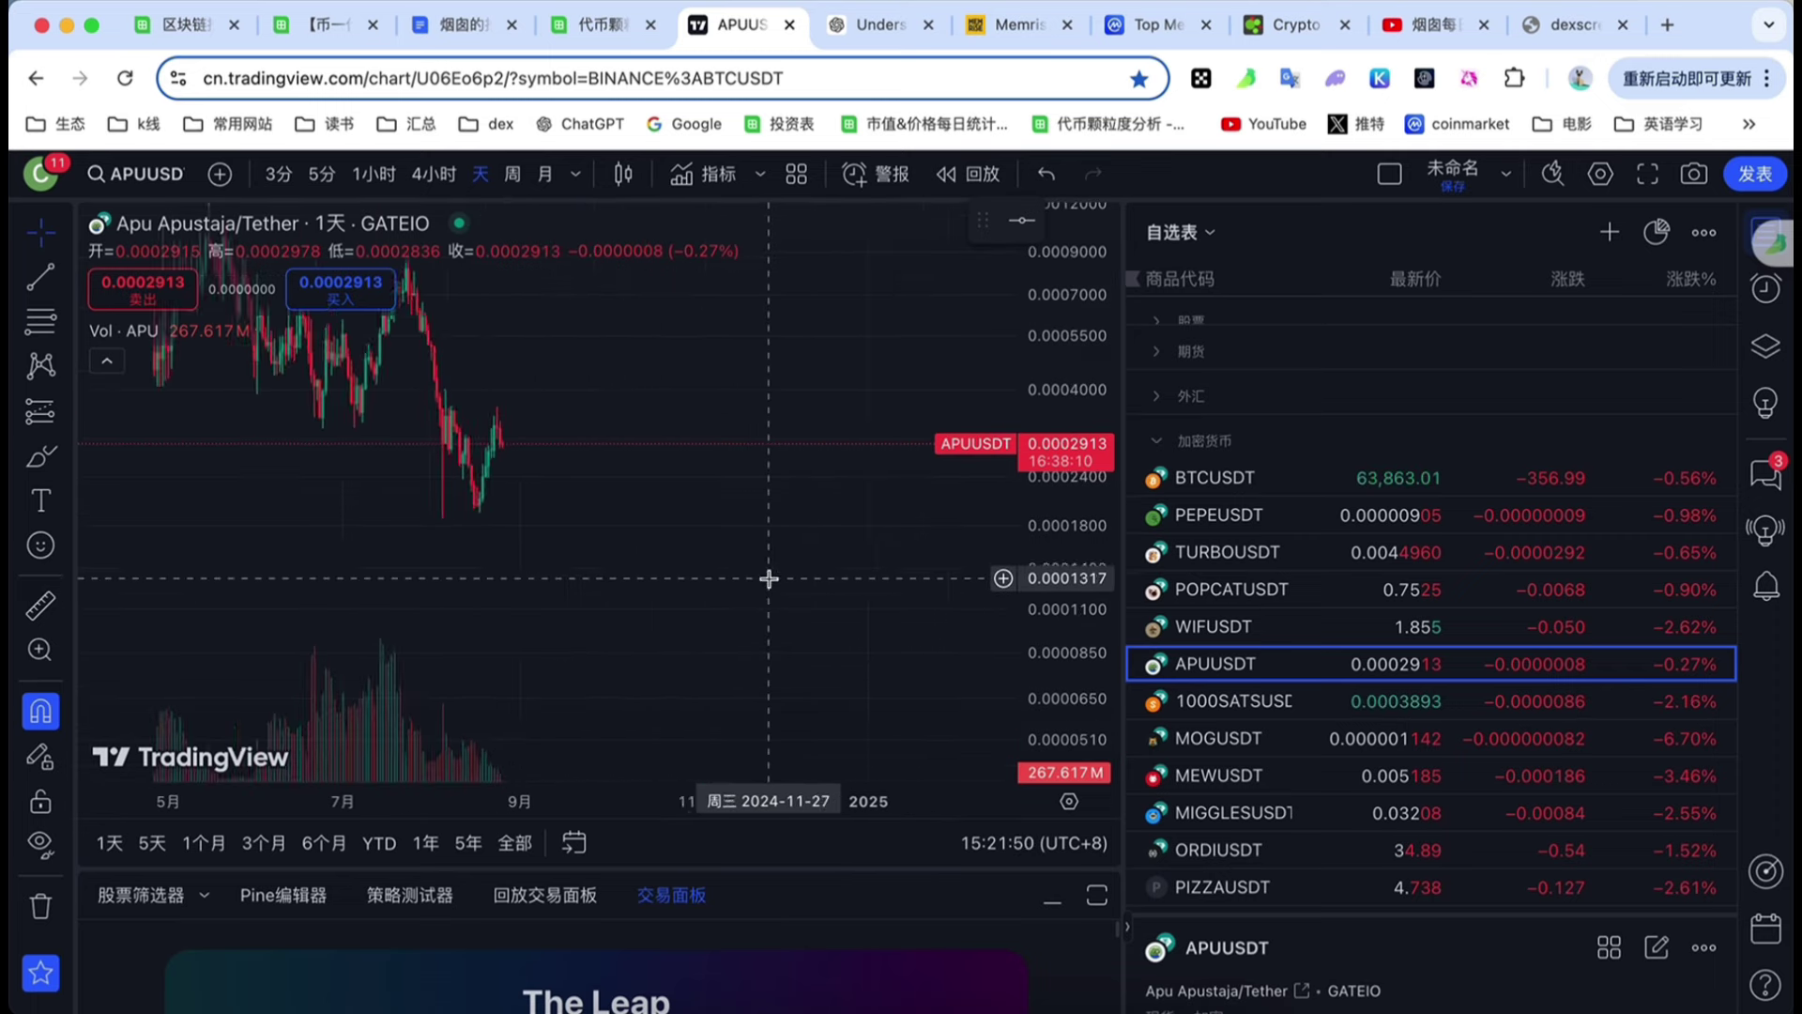
scroll(526, 567, "up", 3)
left_click_drag(526, 566, 797, 535)
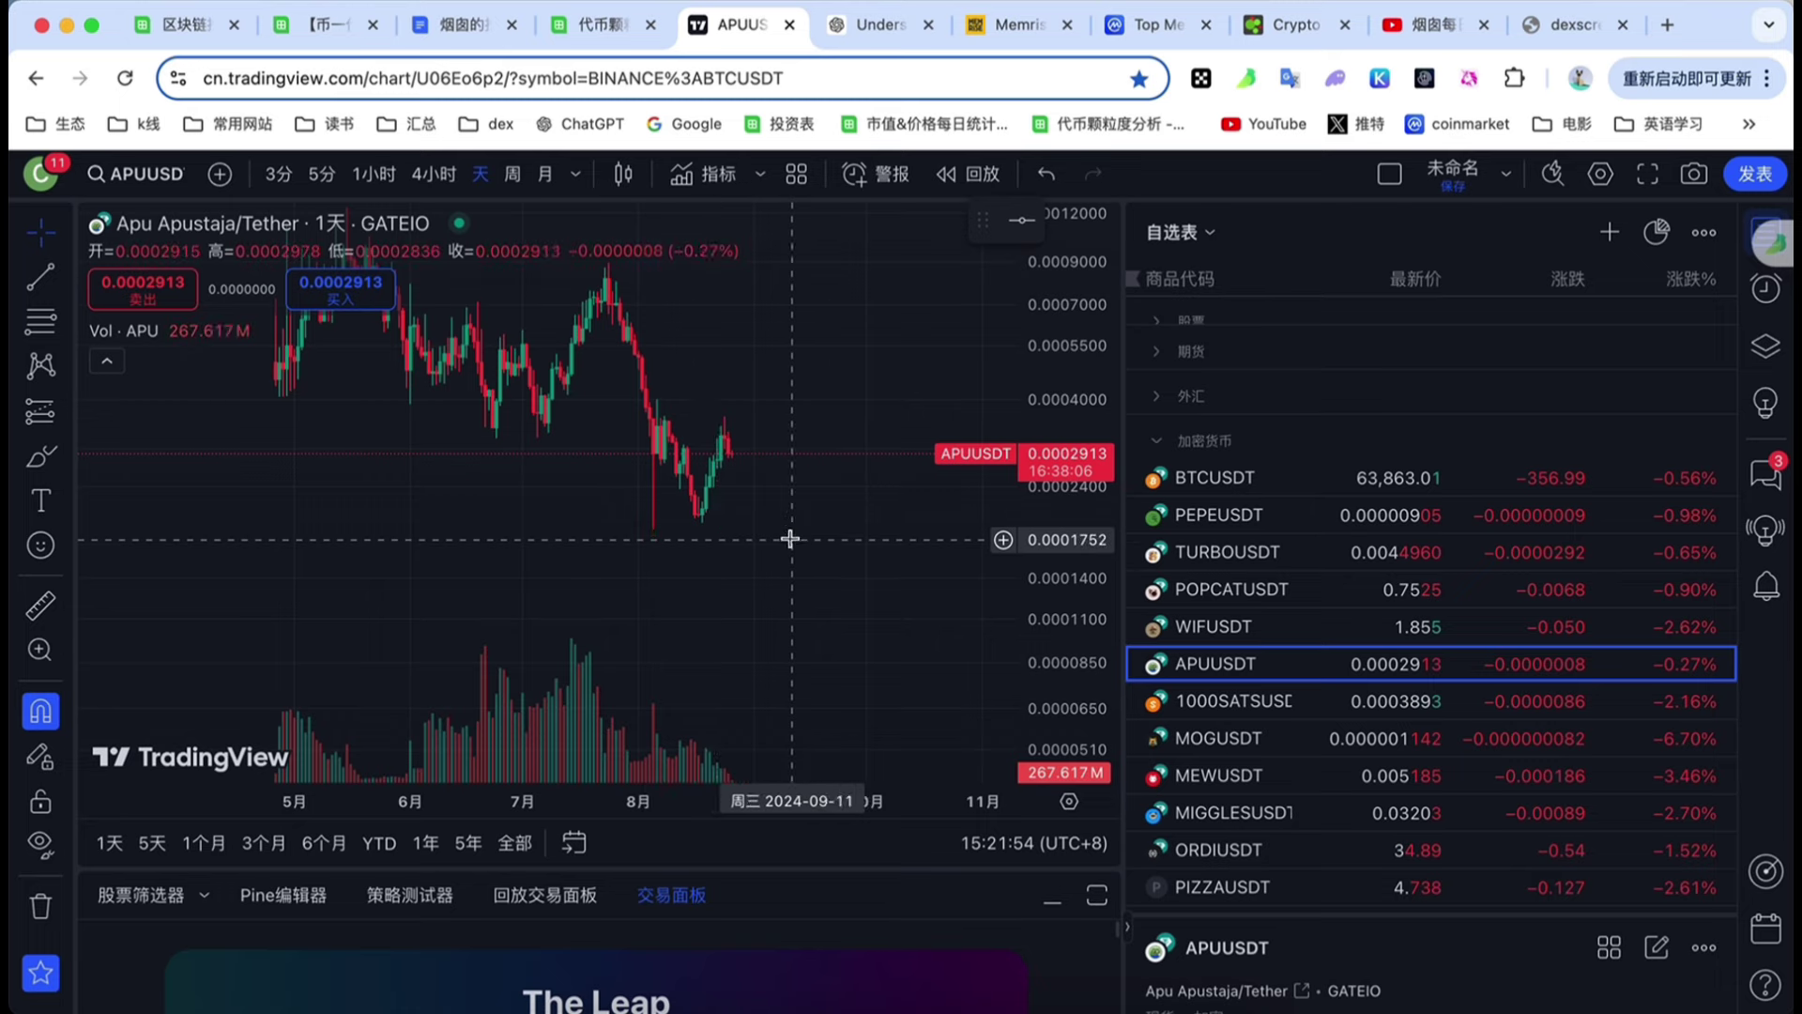
left_click(1288, 563)
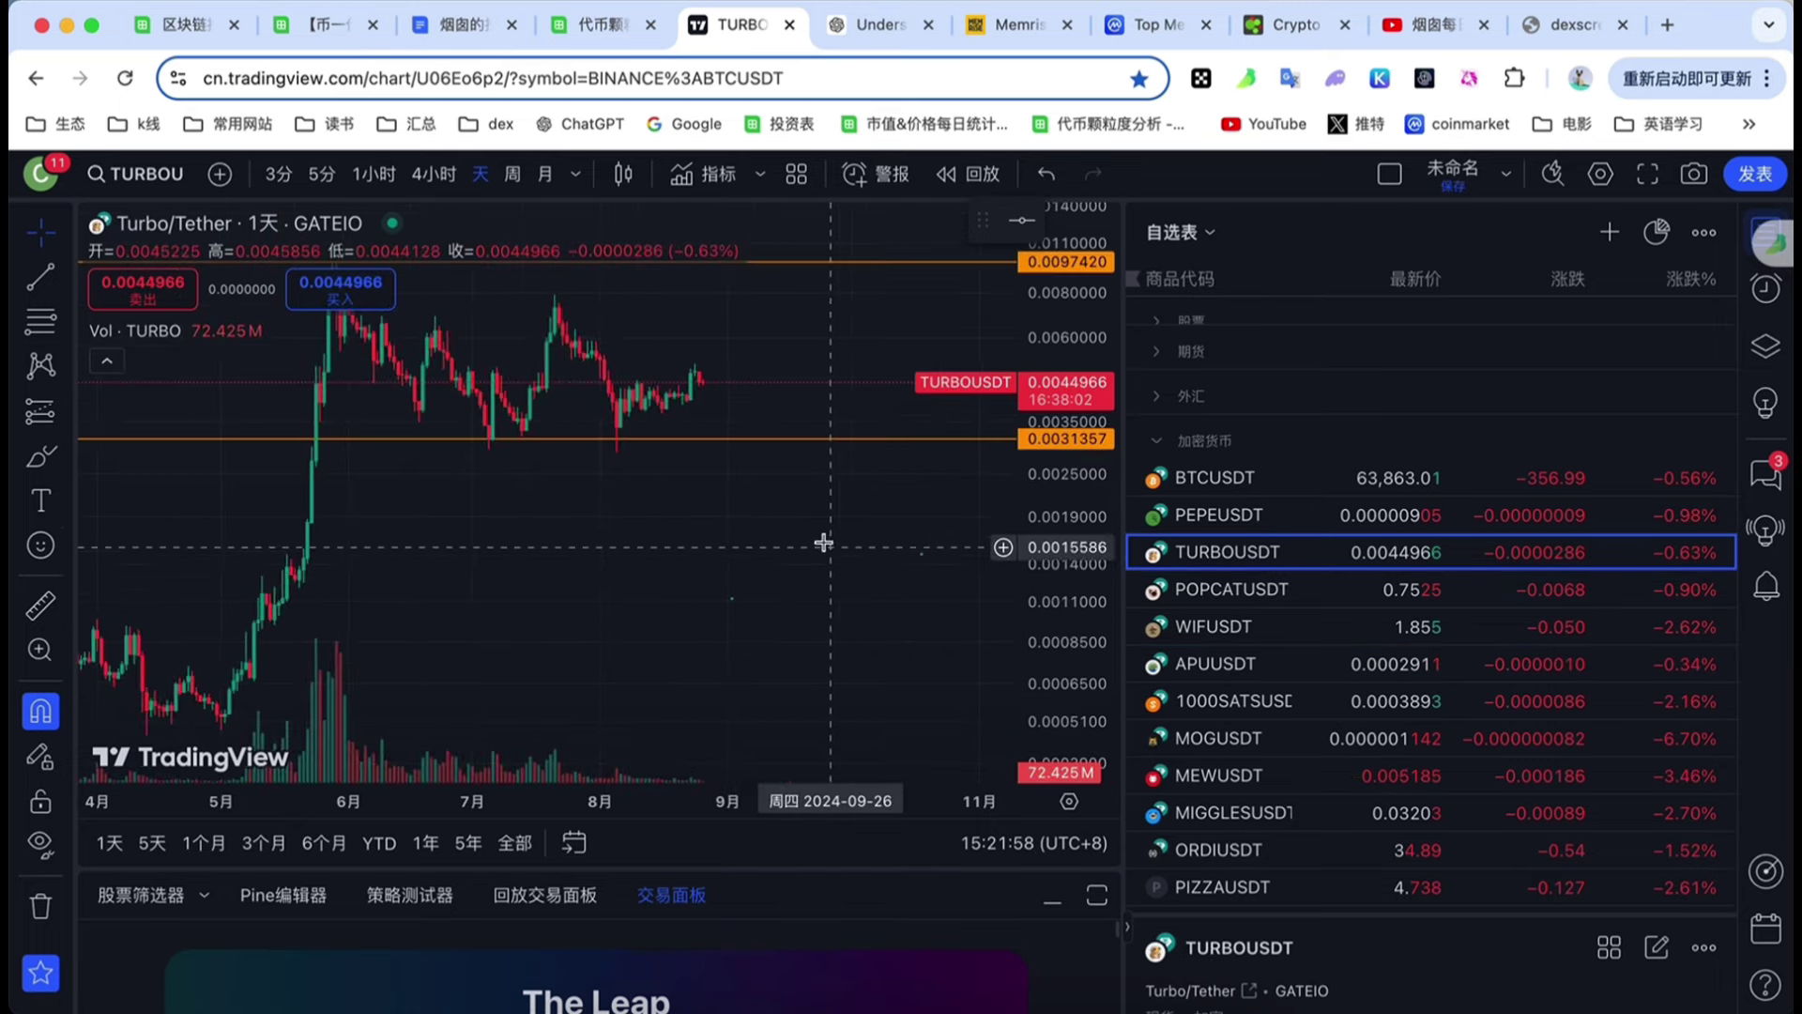
scroll(802, 619, "up", 4)
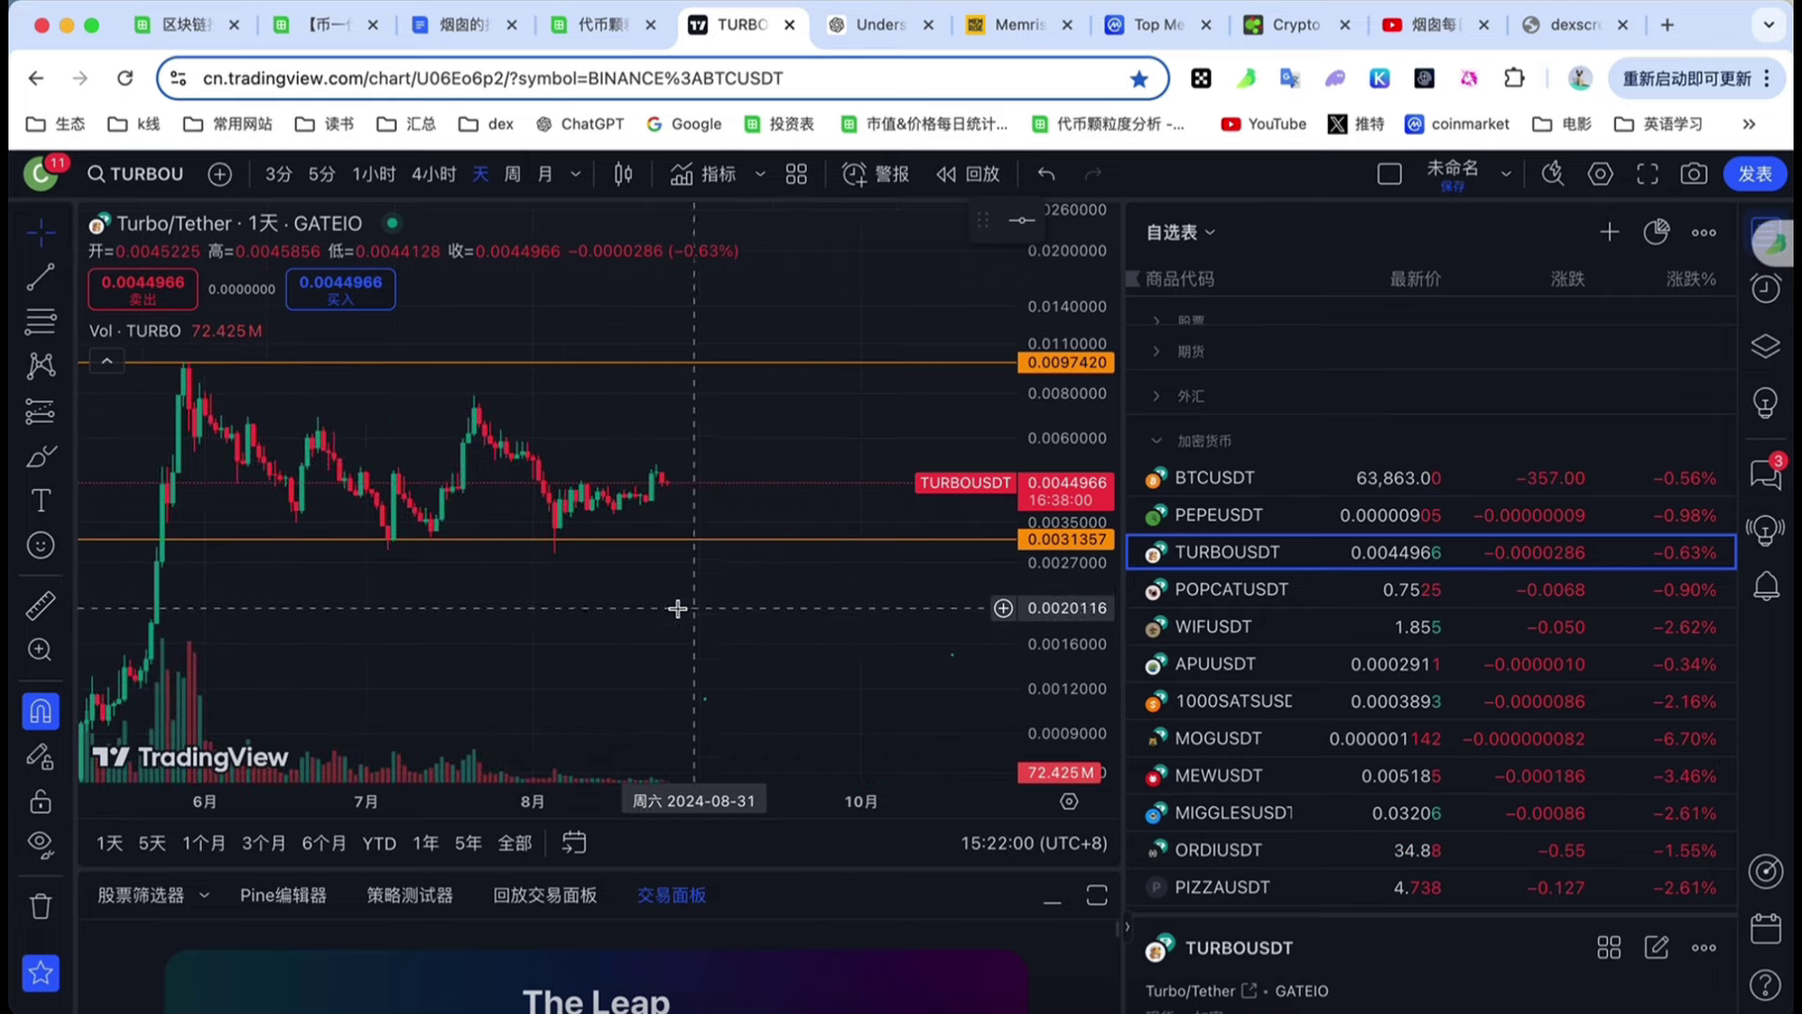
- Return to the 代币颗粒度分析 spreadsheet and review the Miggles, michi and sc rows
left_click(595, 25)
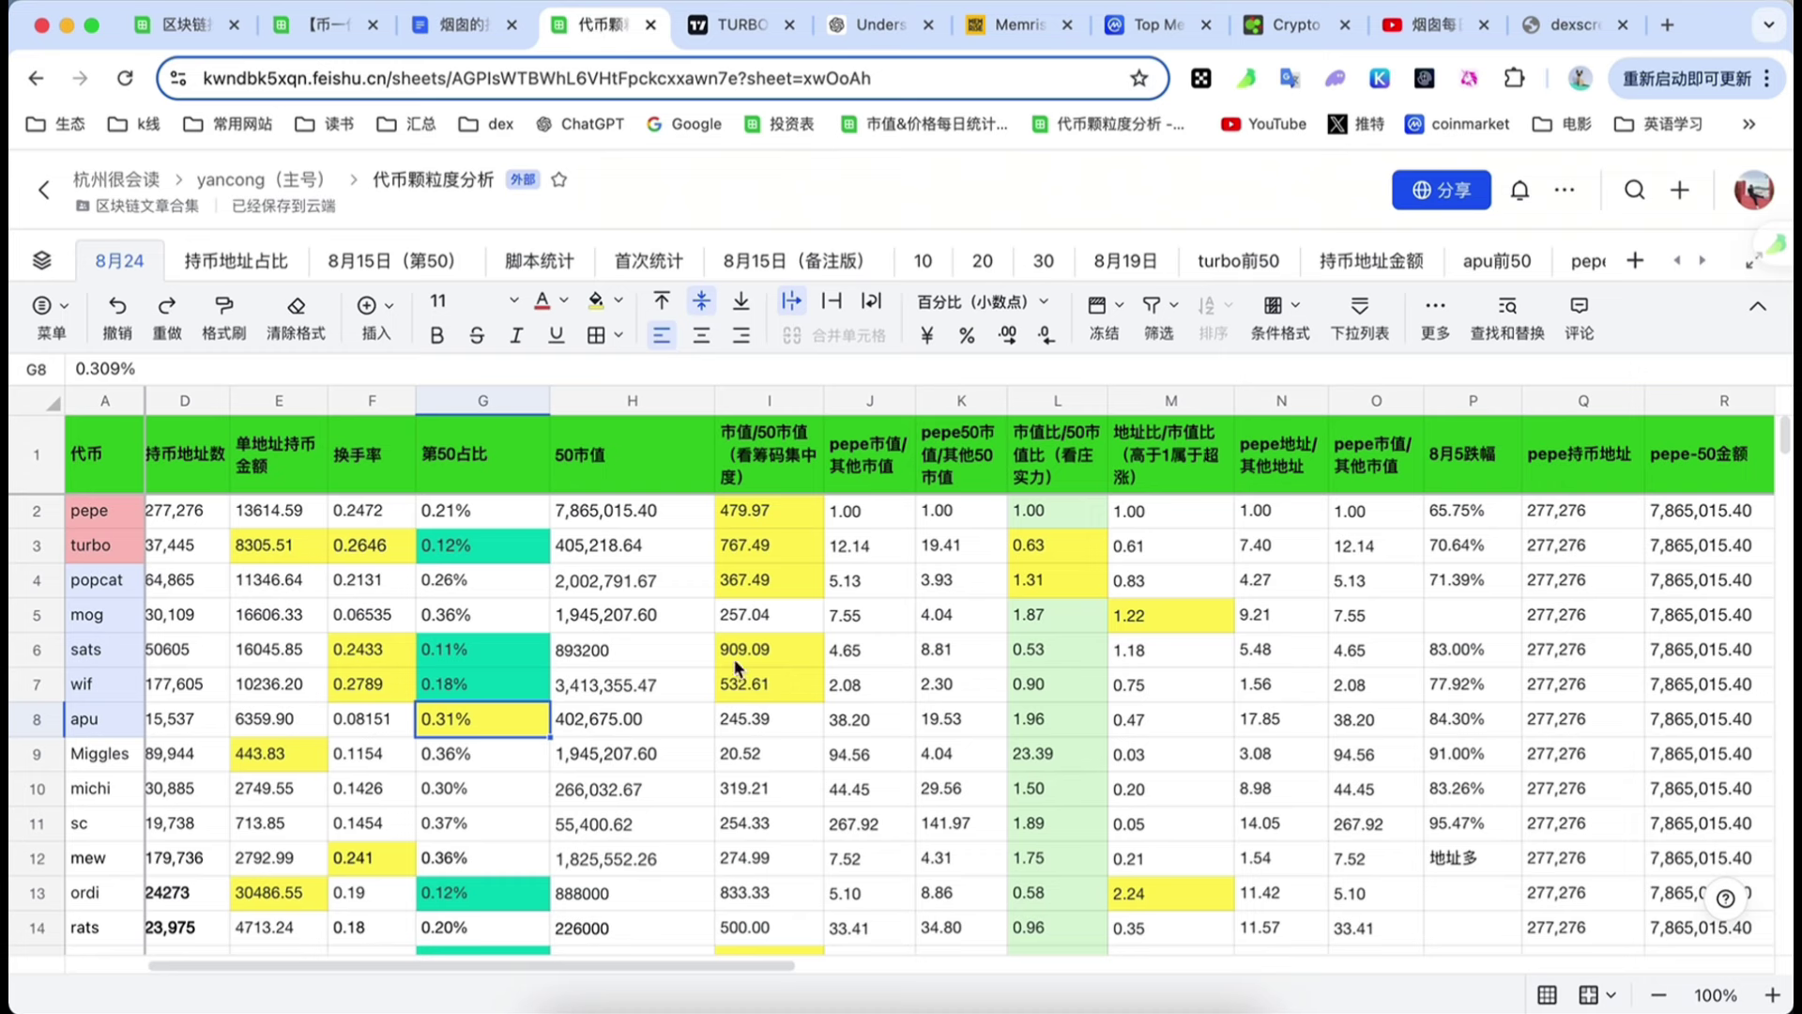
left_click(486, 760)
scroll(464, 848, "down", 1)
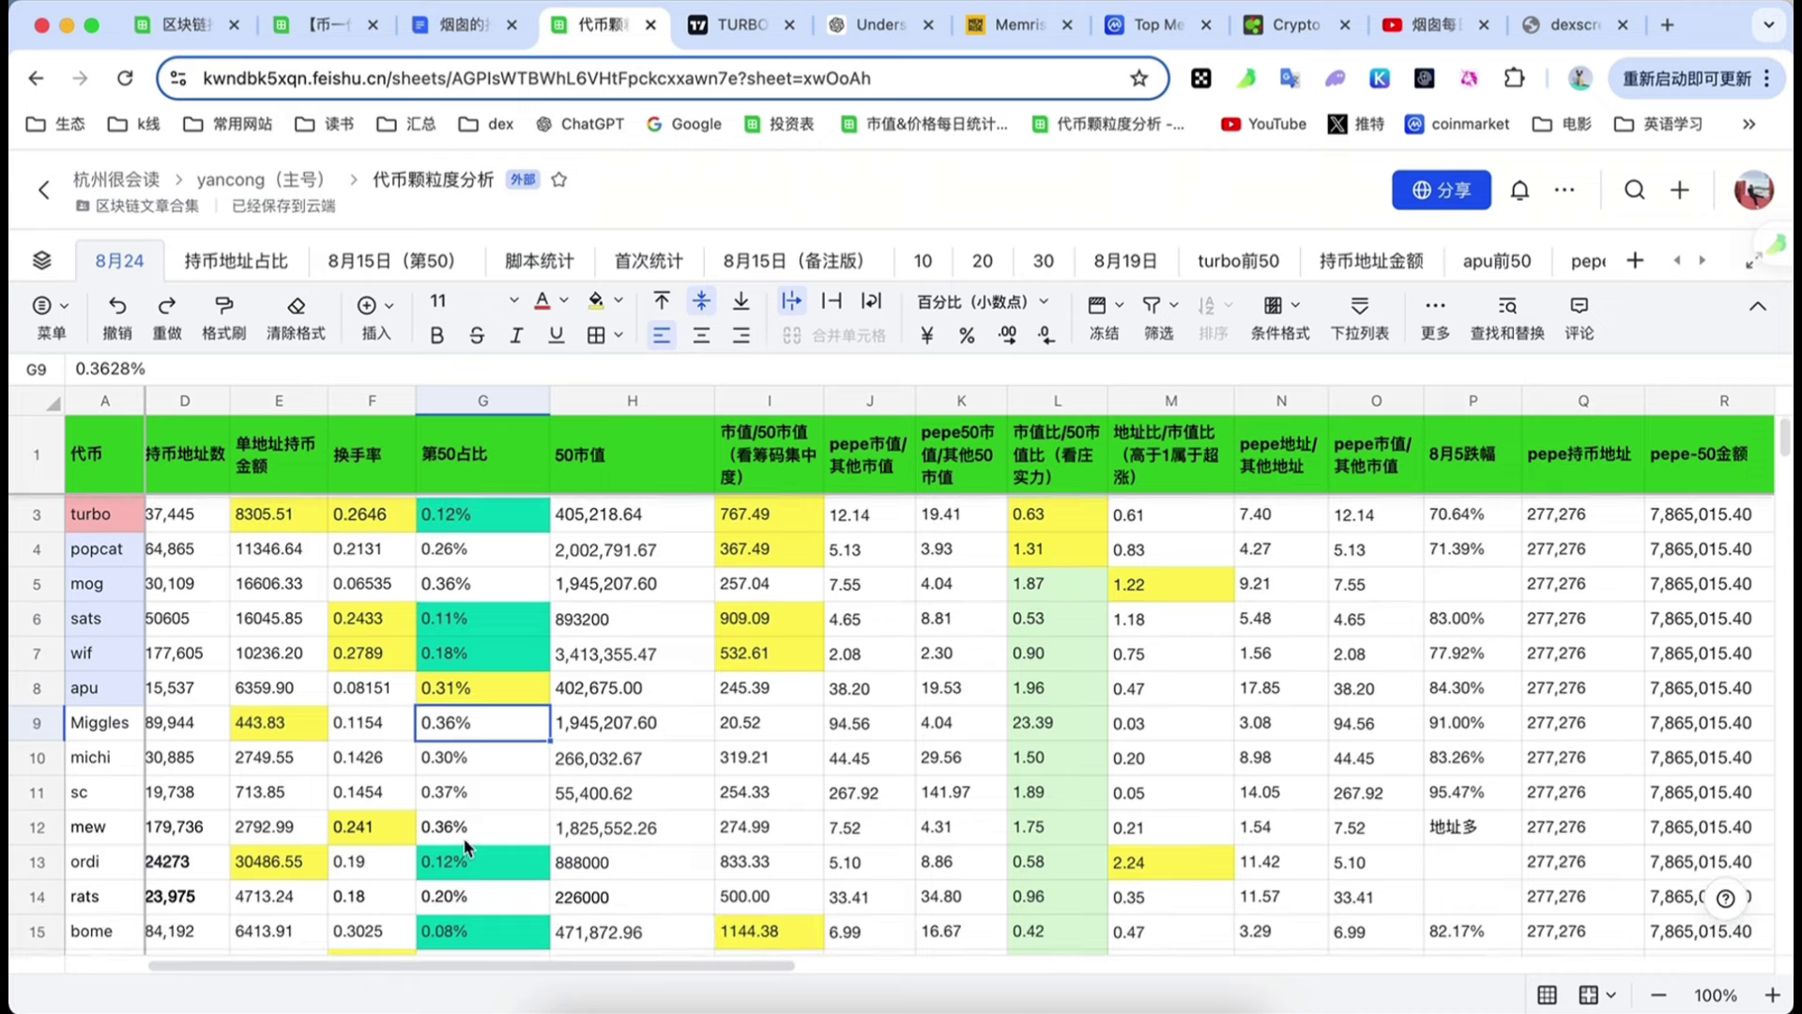
scroll(465, 848, "down", 1)
left_click(53, 704)
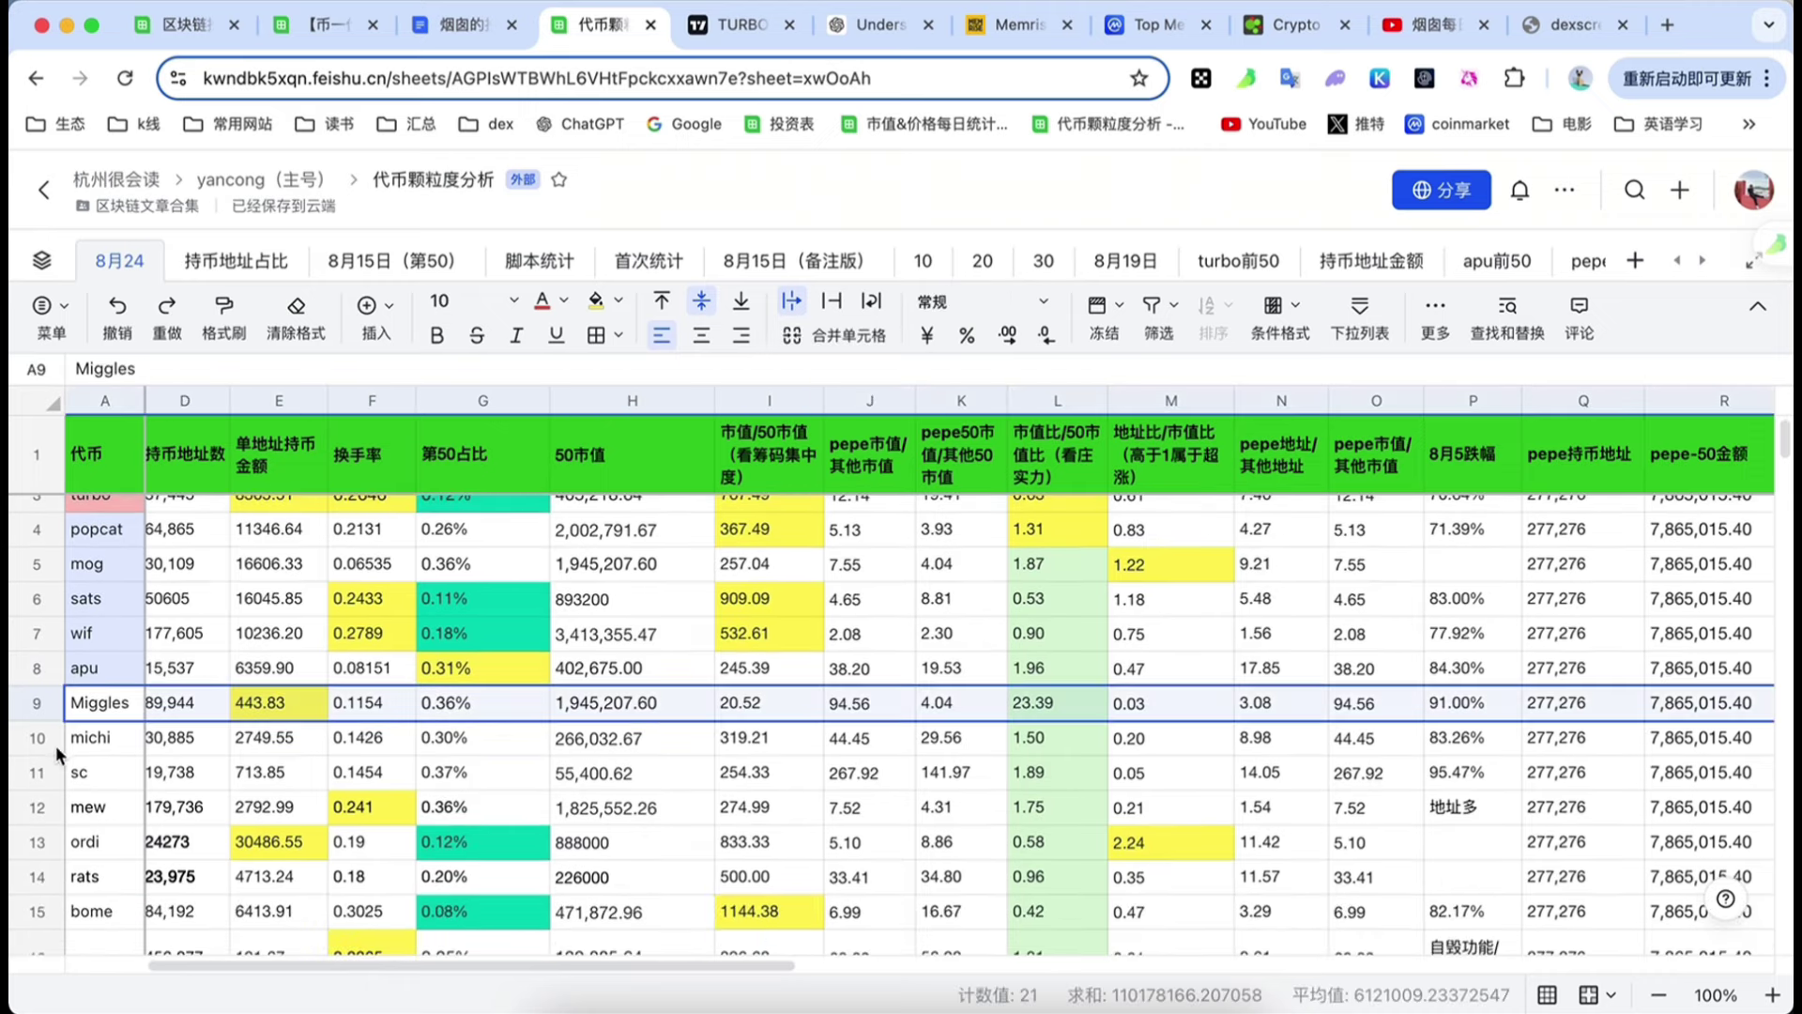
left_click(54, 745)
left_click(45, 772)
scroll(407, 792, "down", 1)
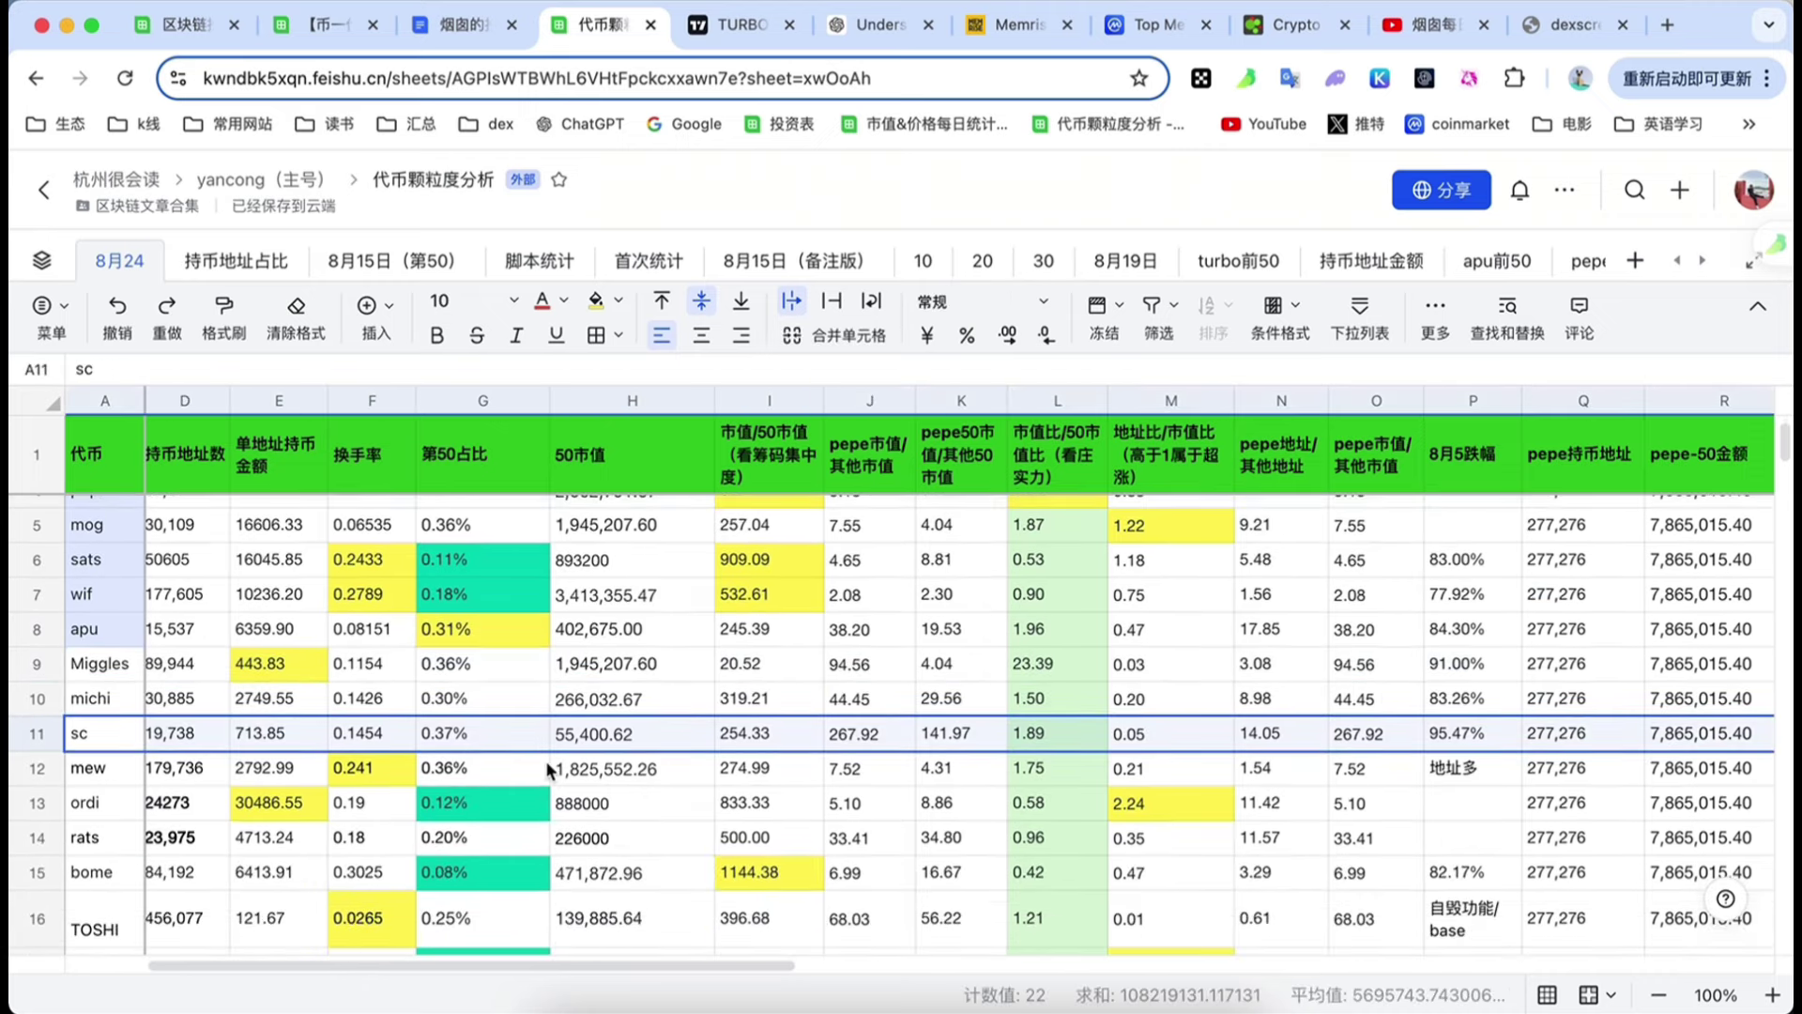
- Examine the 第50占比 values of the tokens from Miggles down to mew
left_click(488, 699)
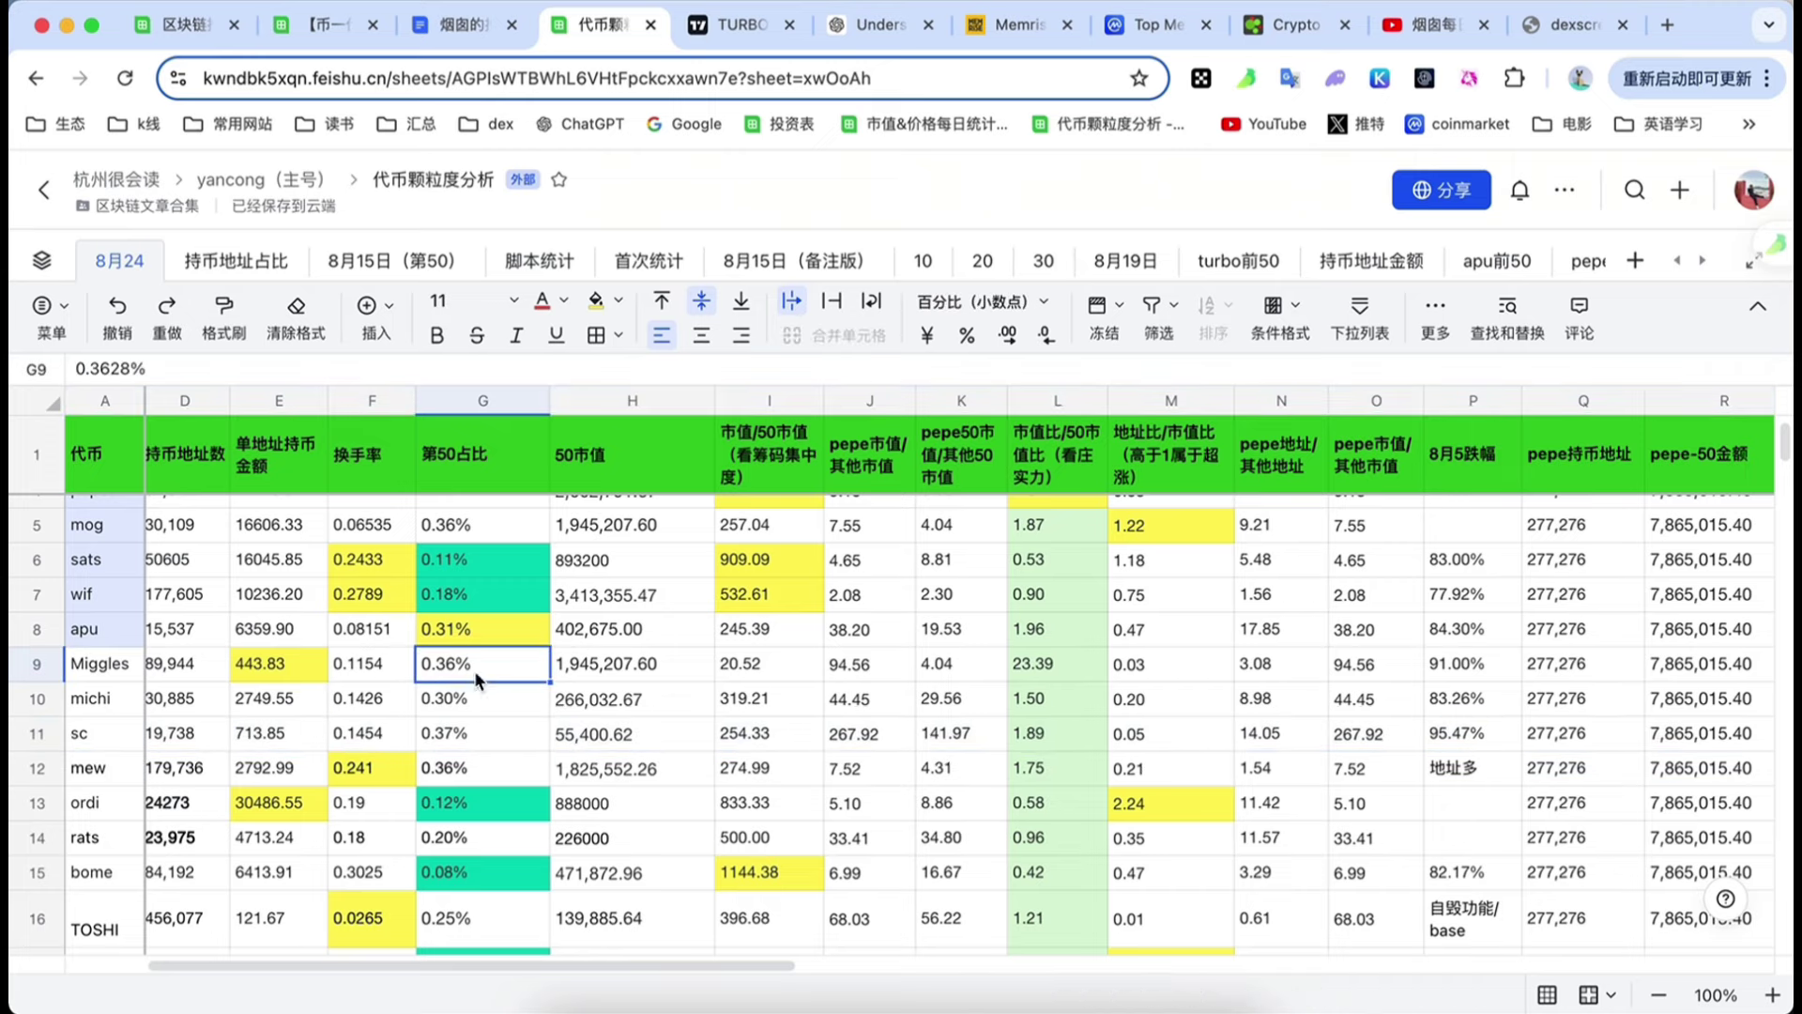
left_click(473, 732)
left_click(465, 757)
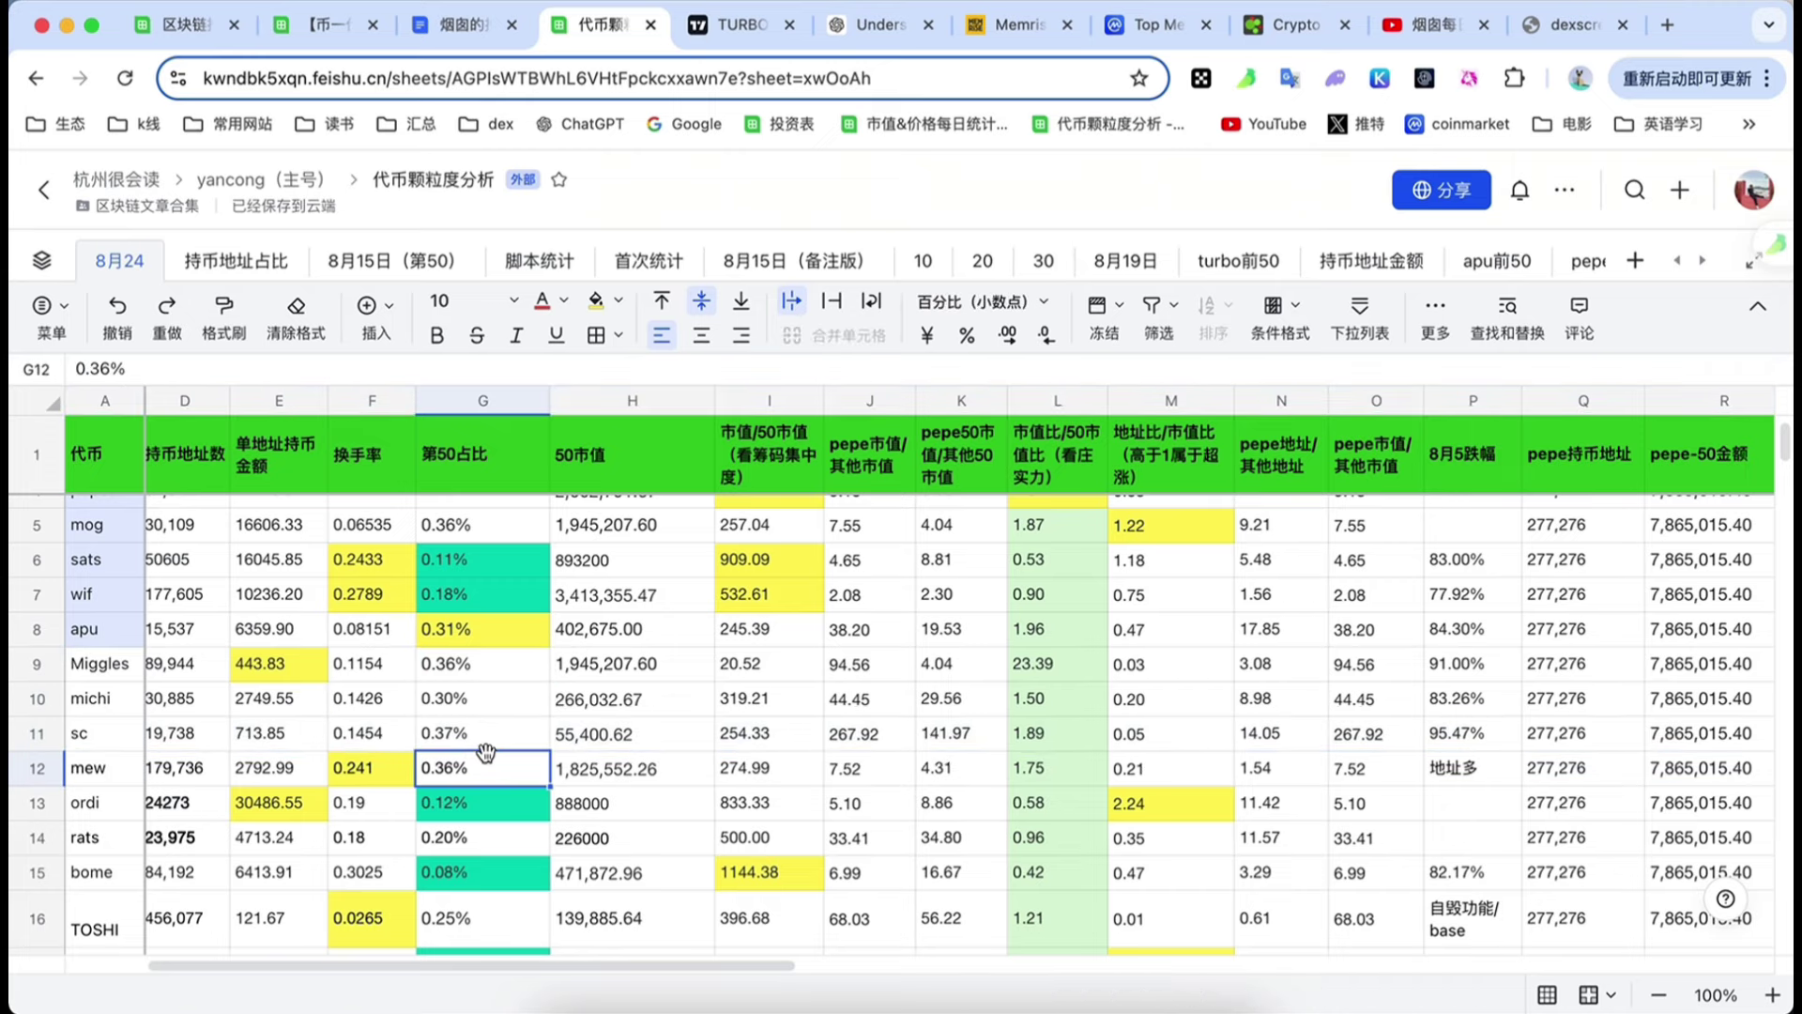
scroll(487, 764, "down", 1)
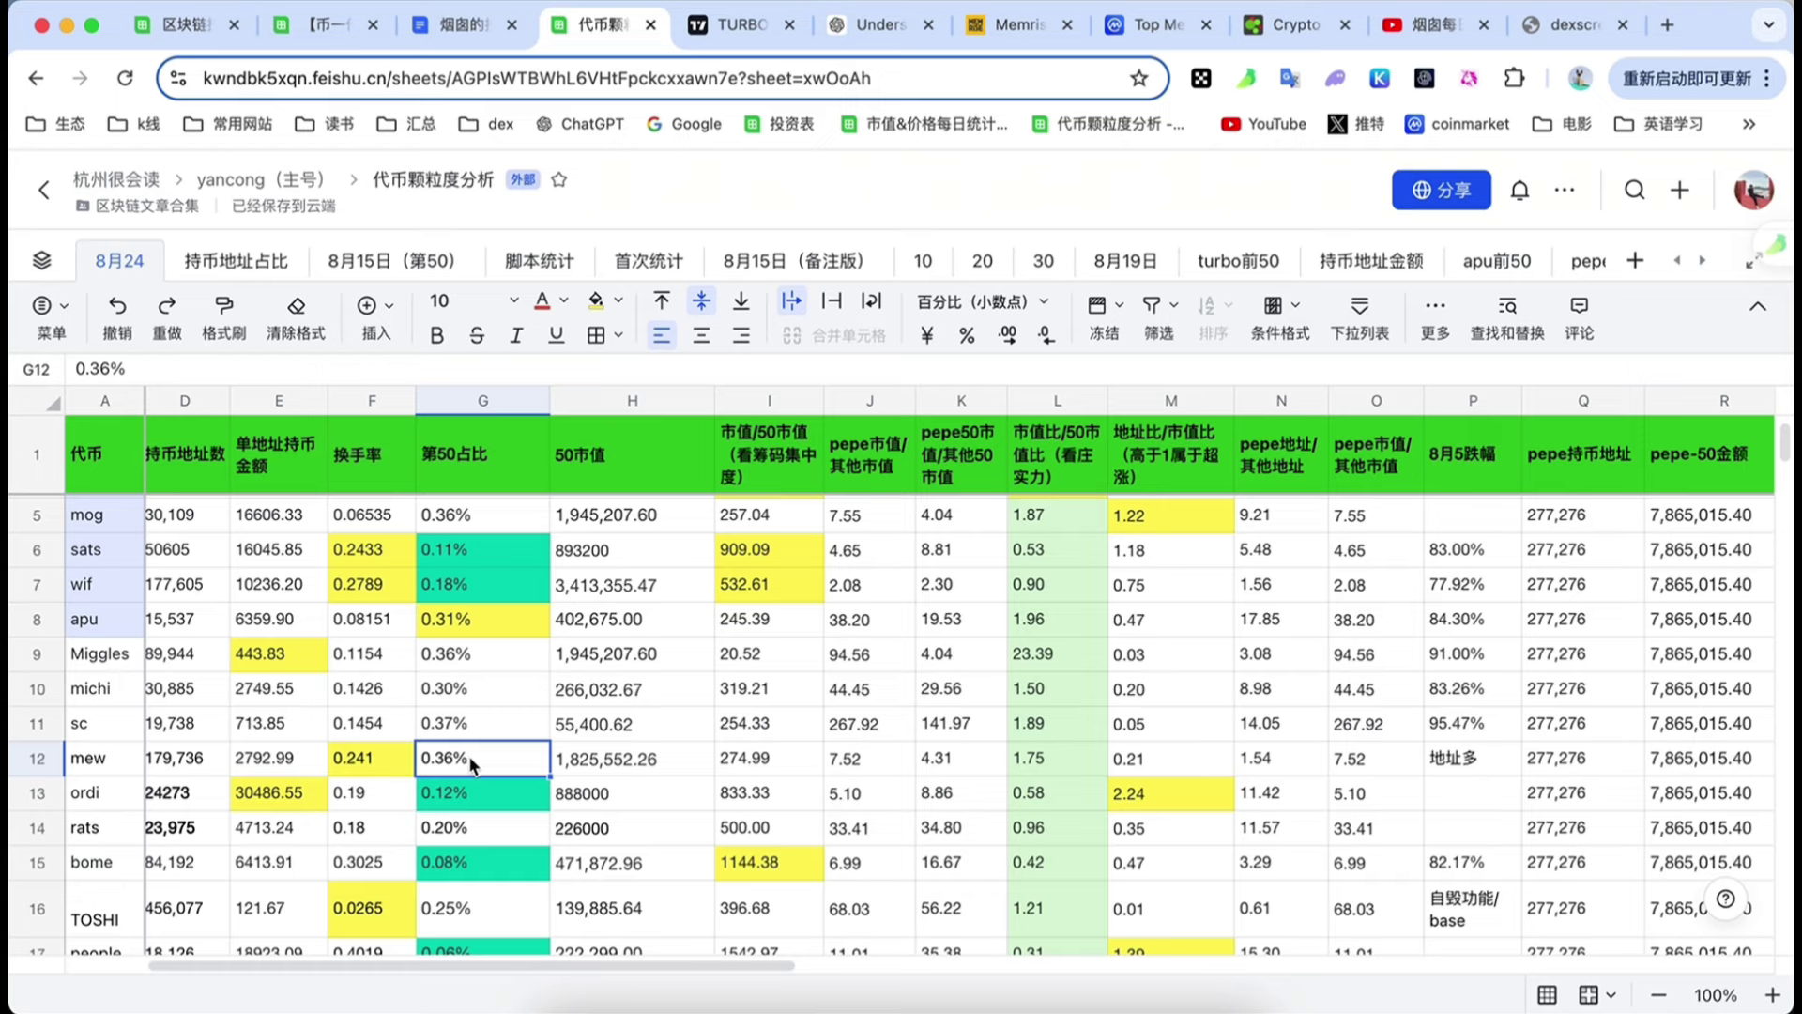
- Open the 持币地址占比 sheet
scroll(483, 762, "up", 2)
scroll(488, 751, "up", 8)
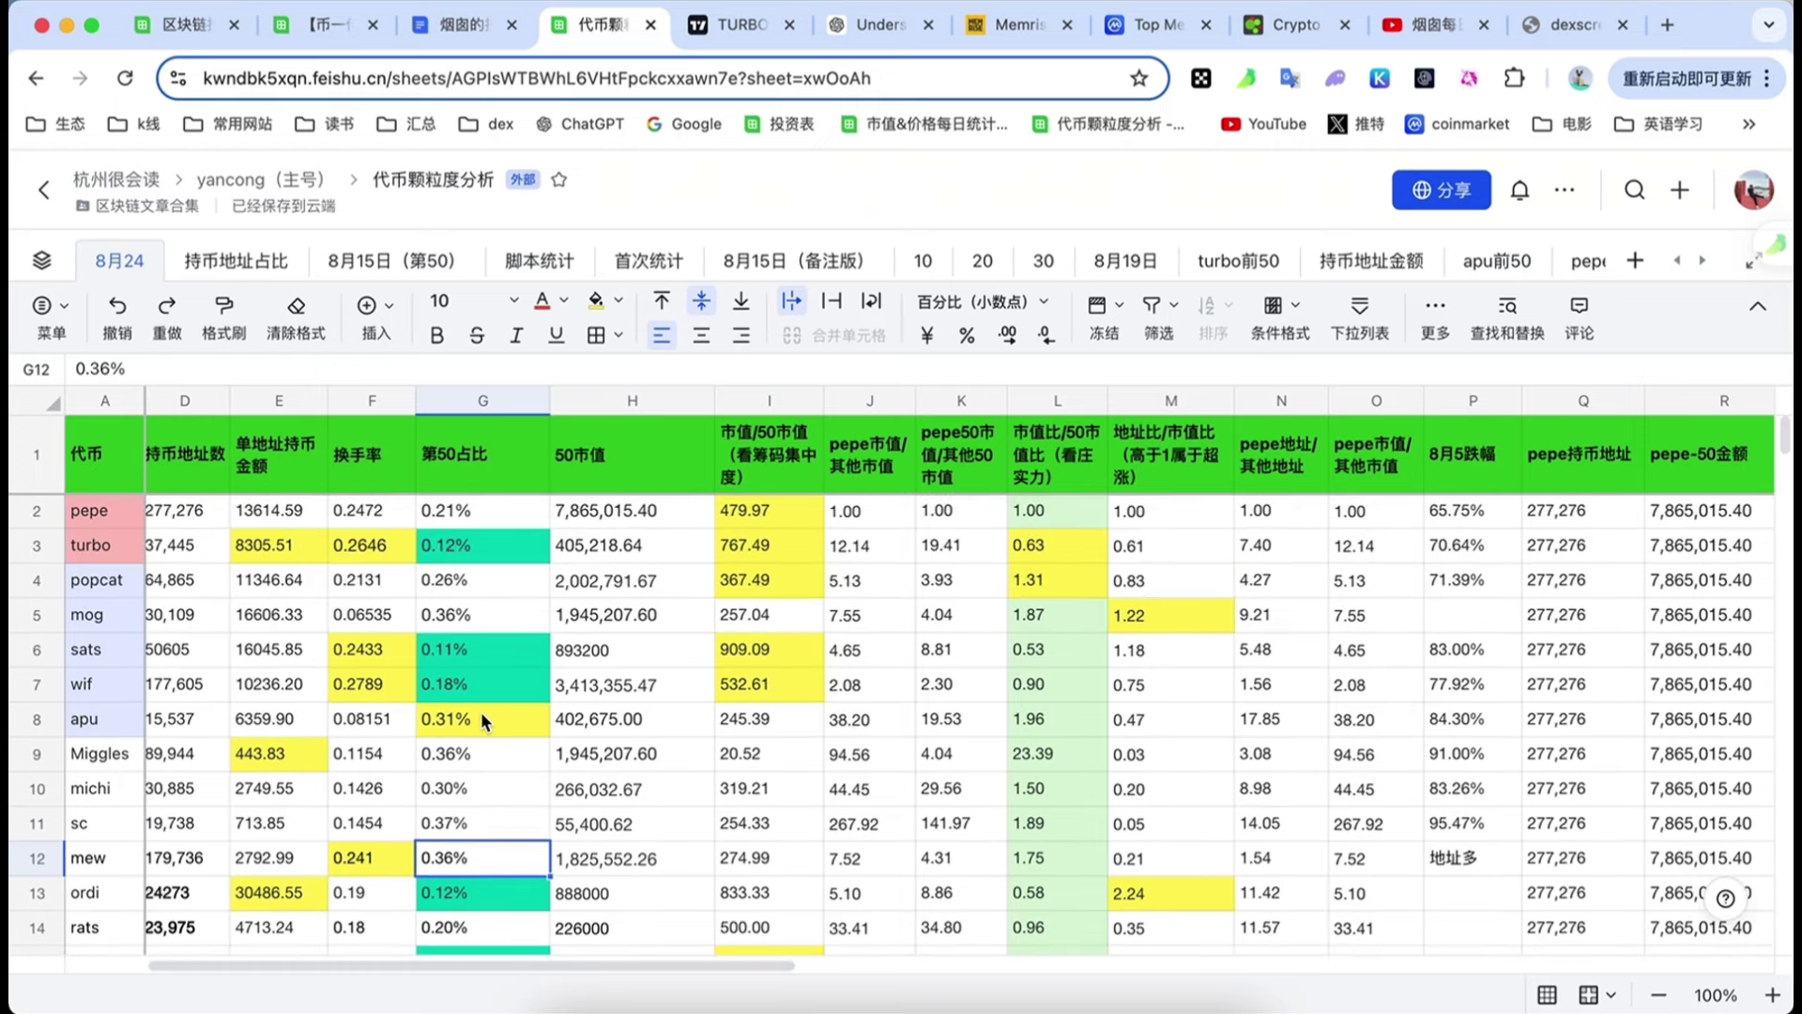
left_click(230, 260)
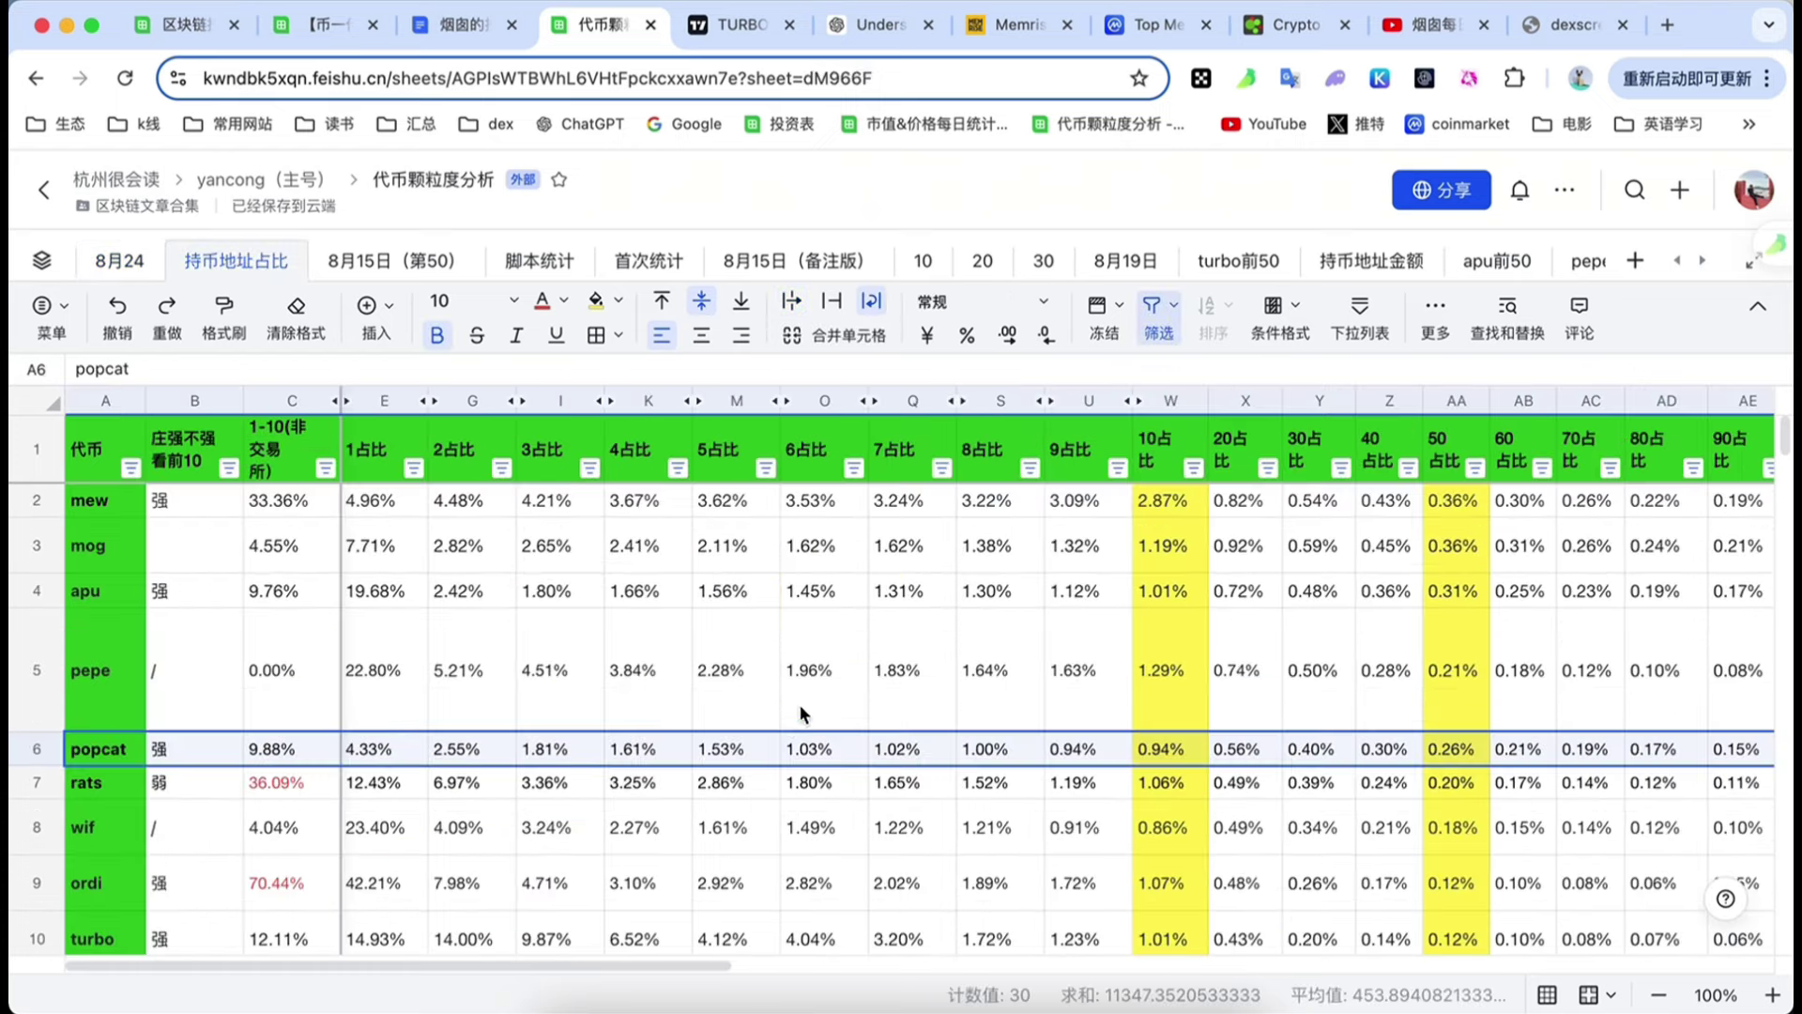
- Check the 筹码分布 rating and 50占比 value of mew, and look over the mog and pepe rows
scroll(1076, 650, "right", 10)
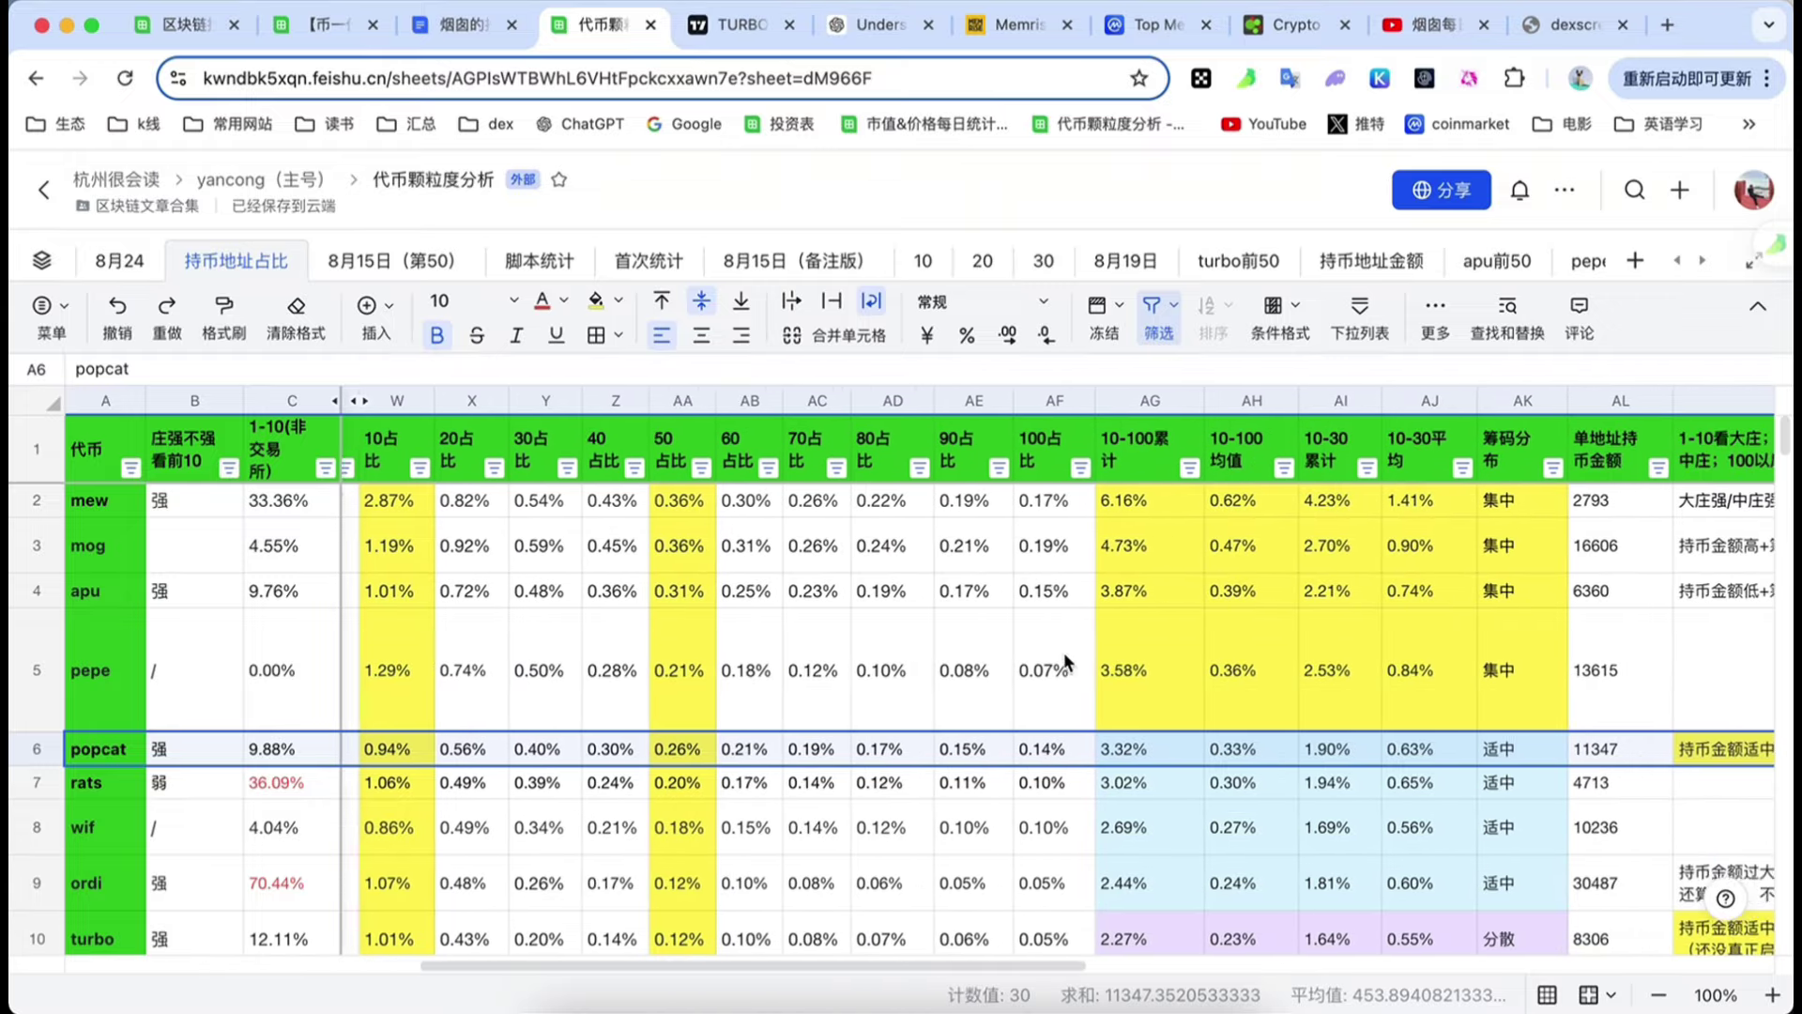
scroll(1067, 662, "right", 2)
left_click(1423, 504)
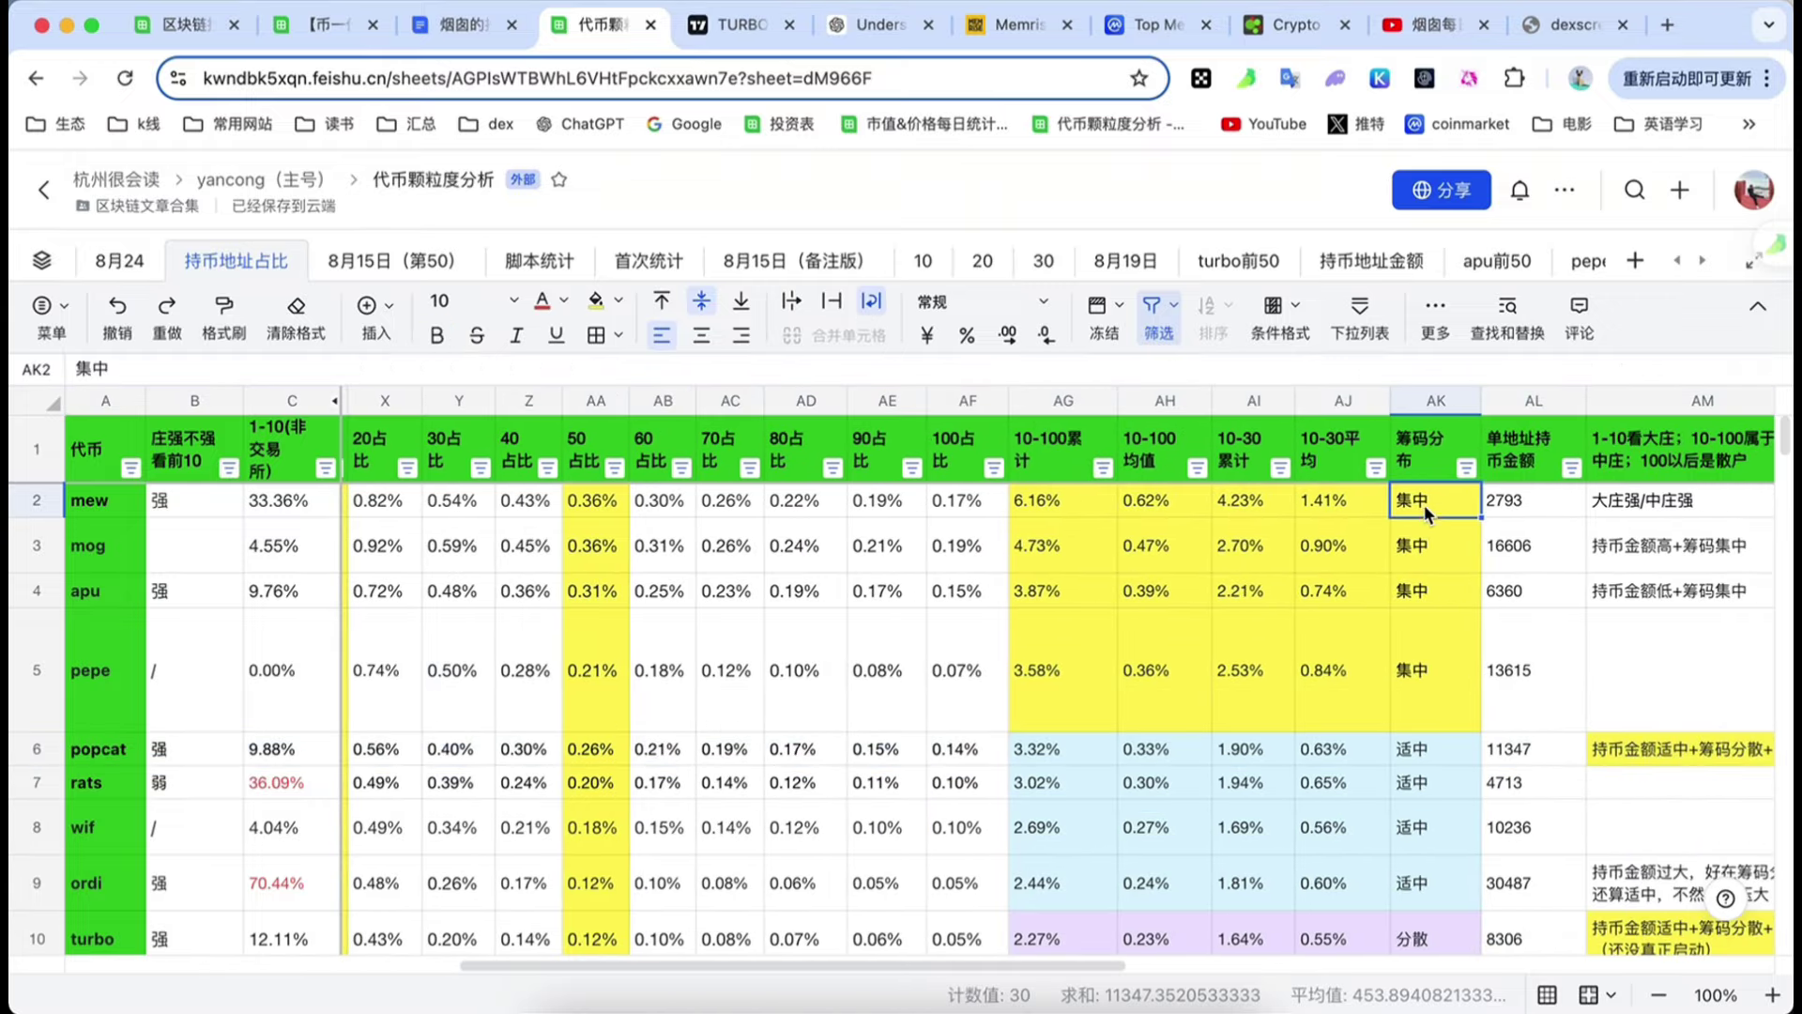
left_click(584, 499)
key("Home")
left_click(120, 548)
left_click(113, 610)
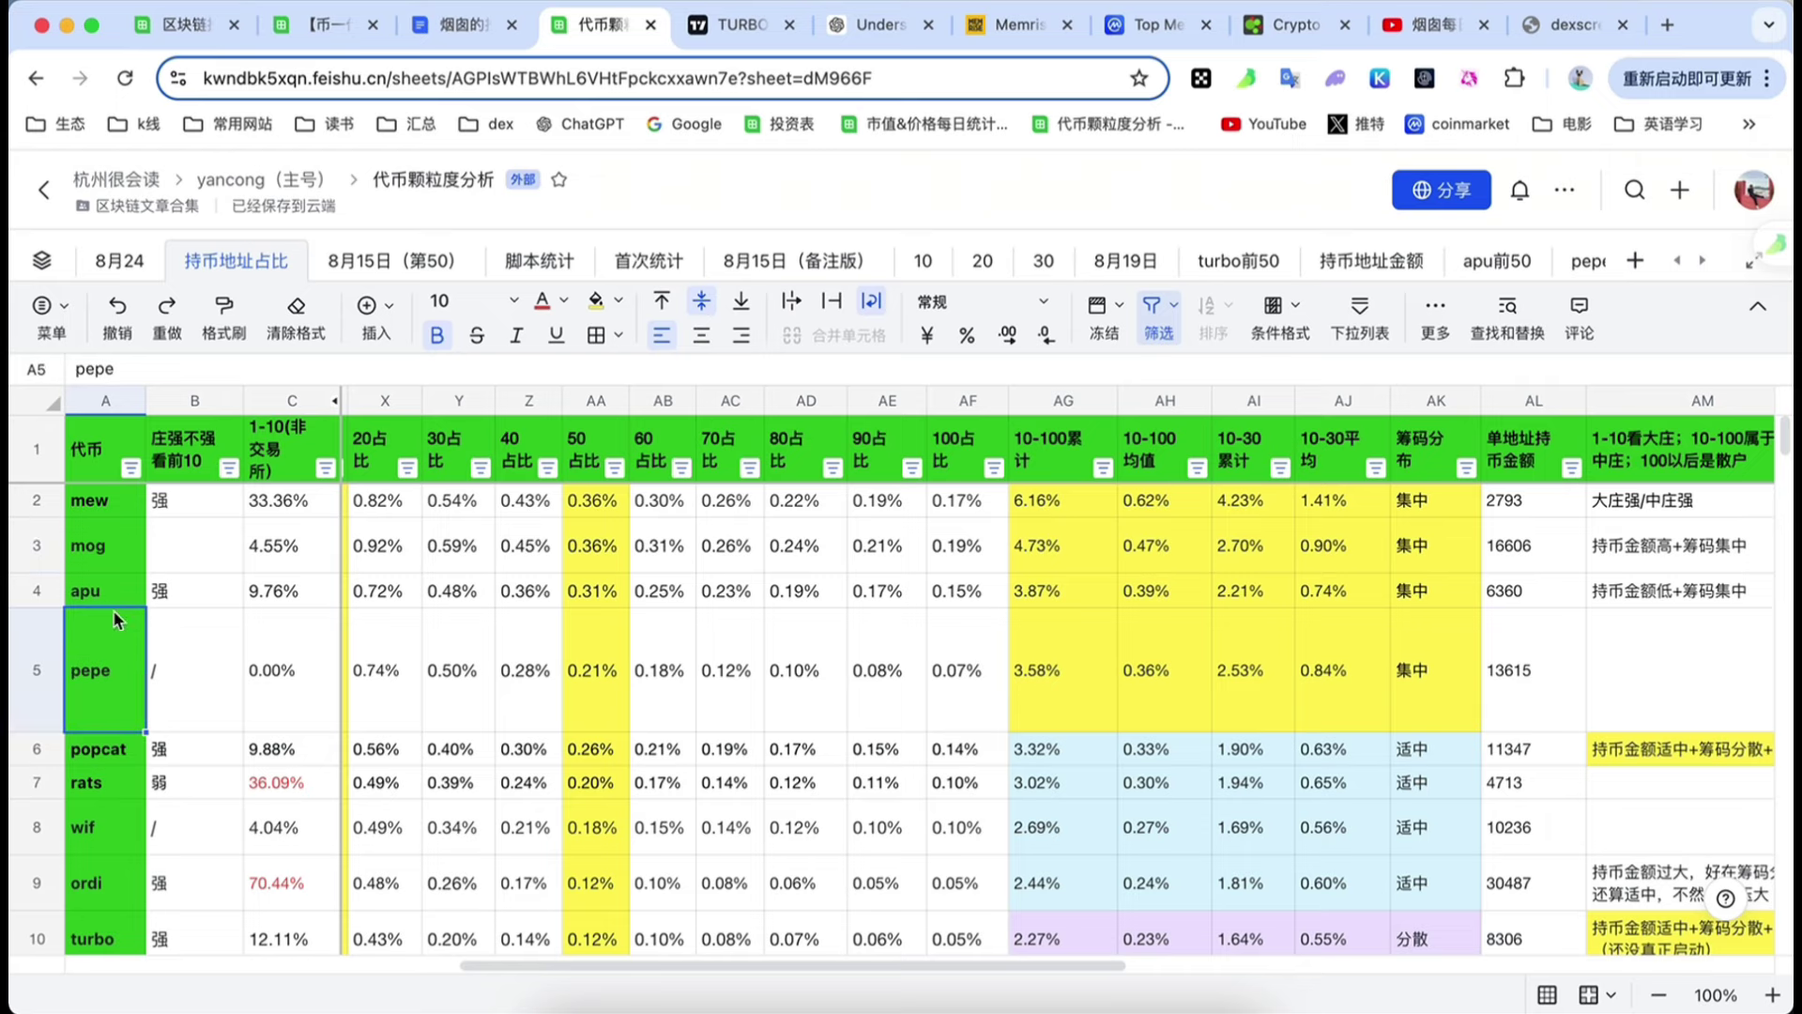
- Return to the 8月24 sheet and check the 第50占比 values of bome and TOSHI
left_click(122, 265)
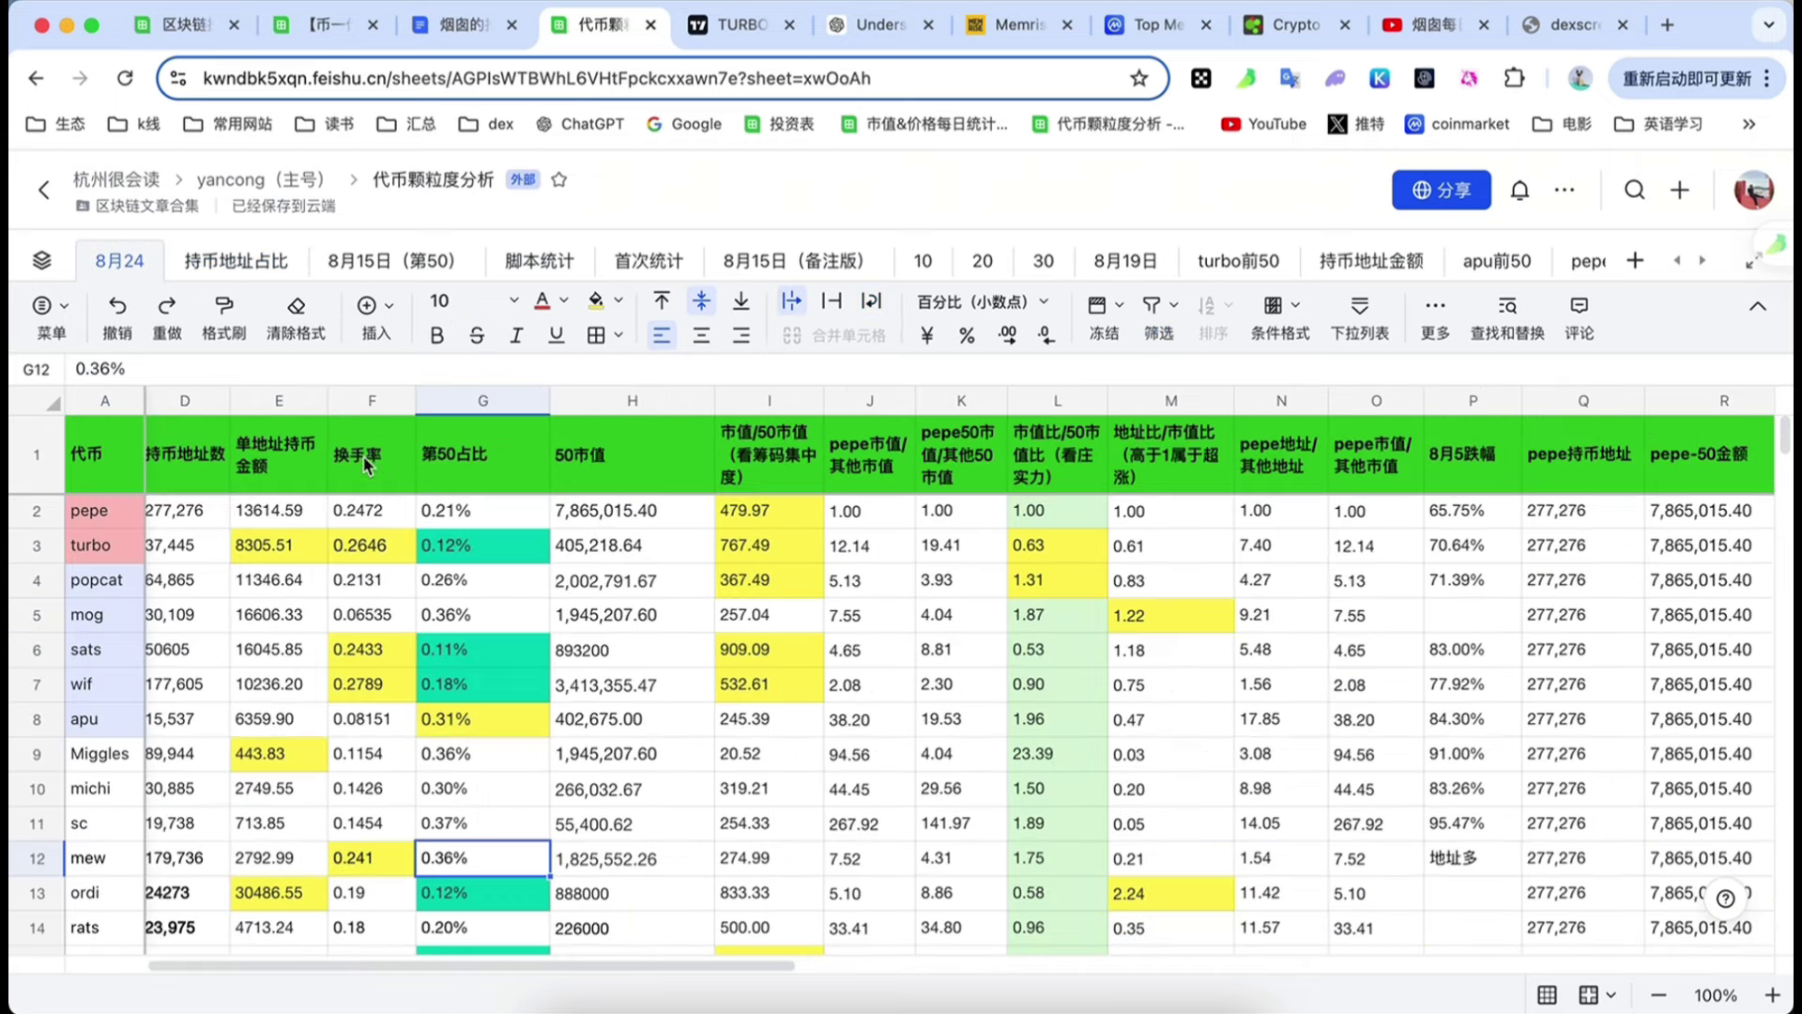
scroll(553, 788, "down", 1)
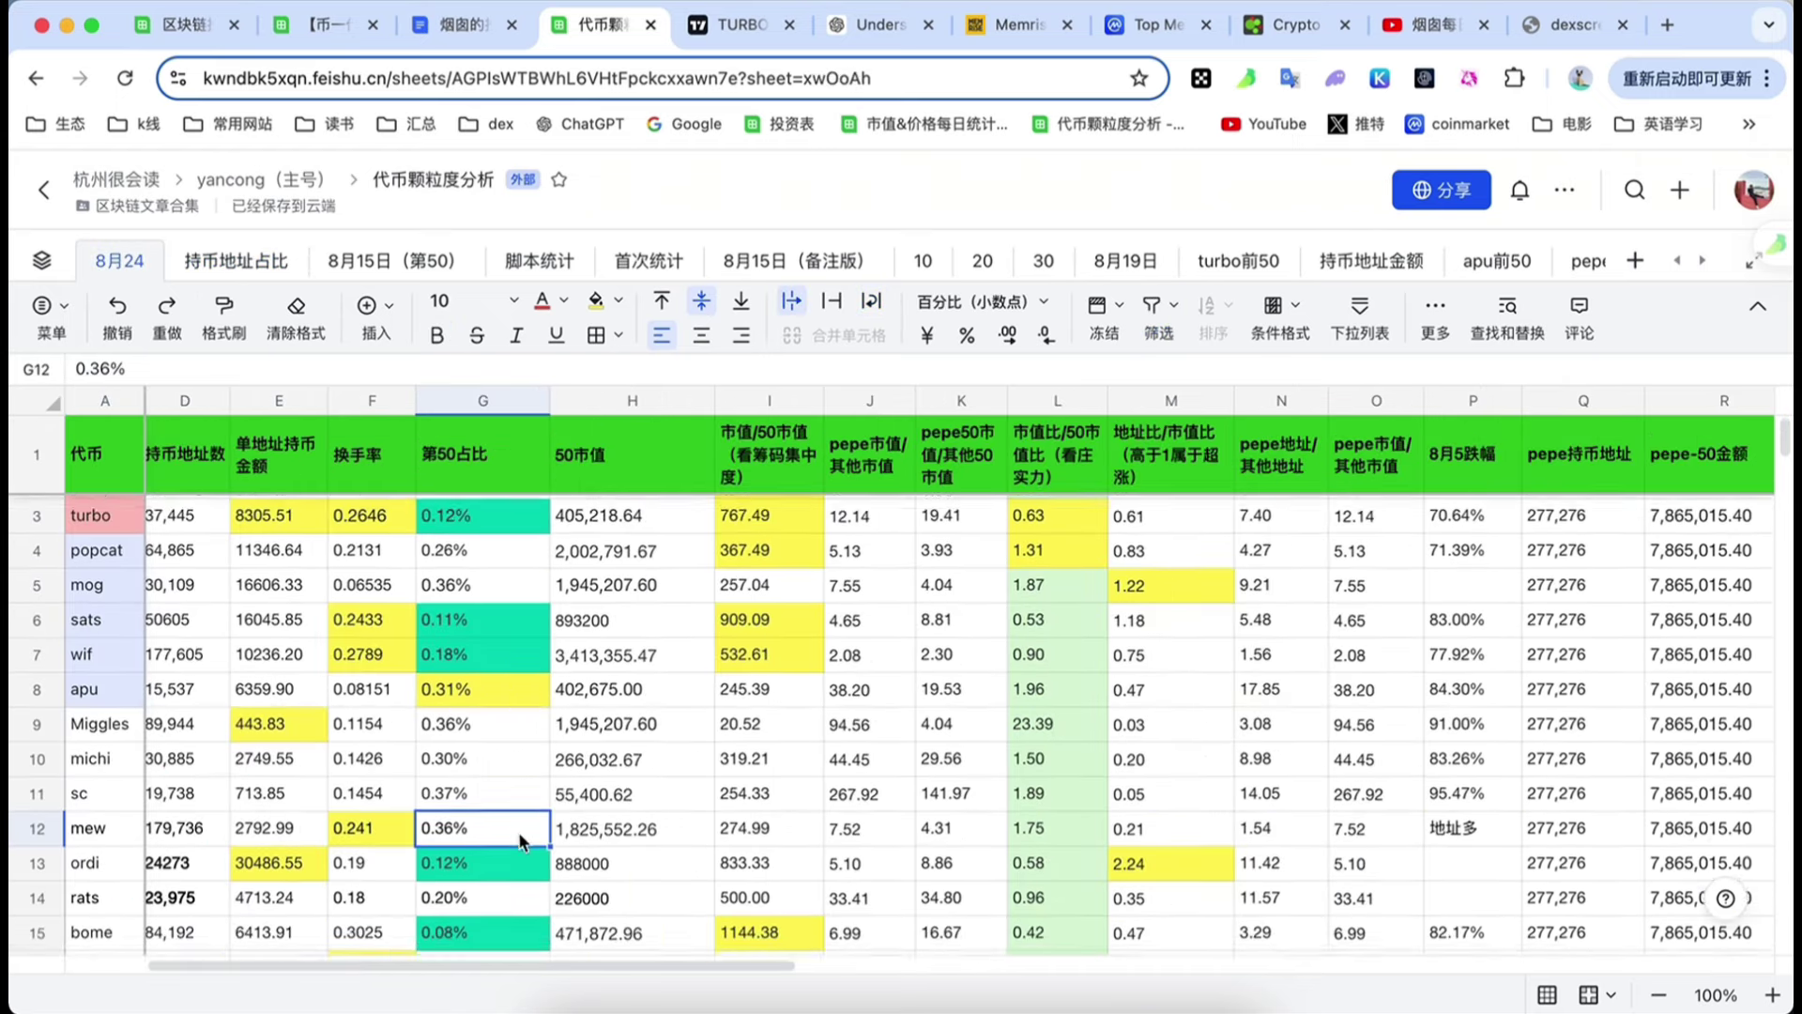
scroll(498, 844, "down", 3)
left_click(483, 841)
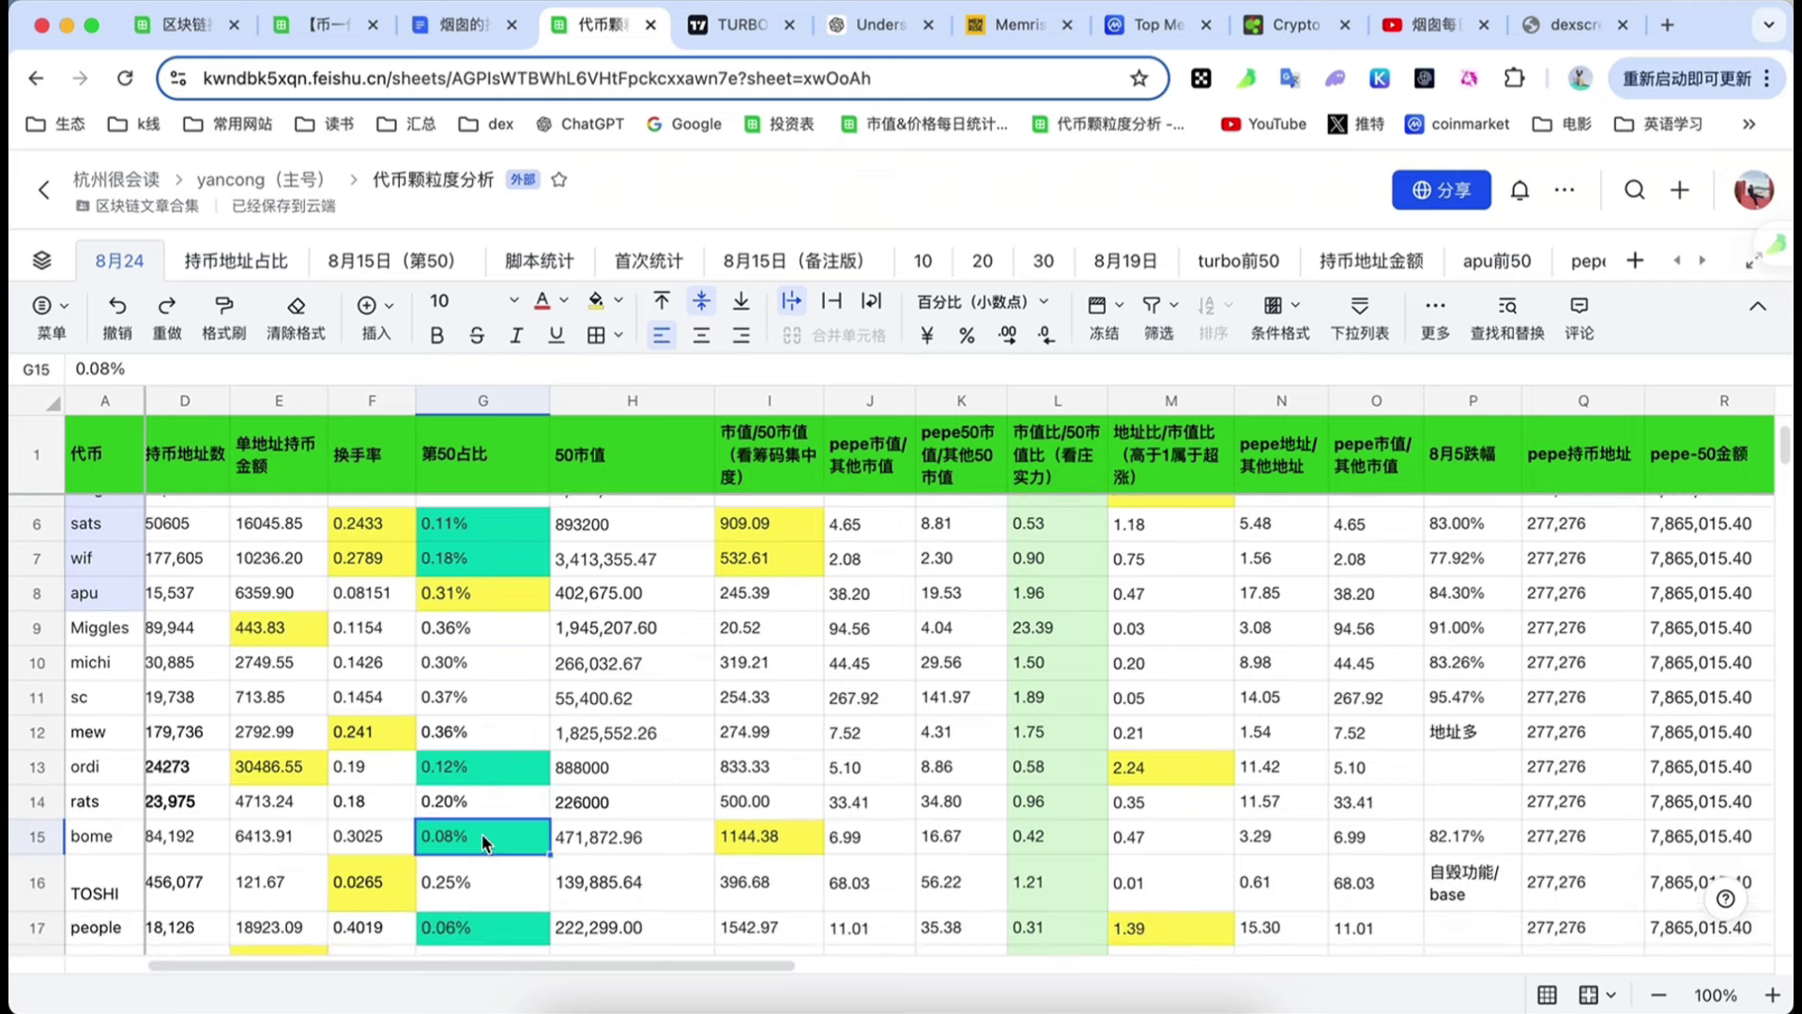
scroll(484, 831, "down", 1)
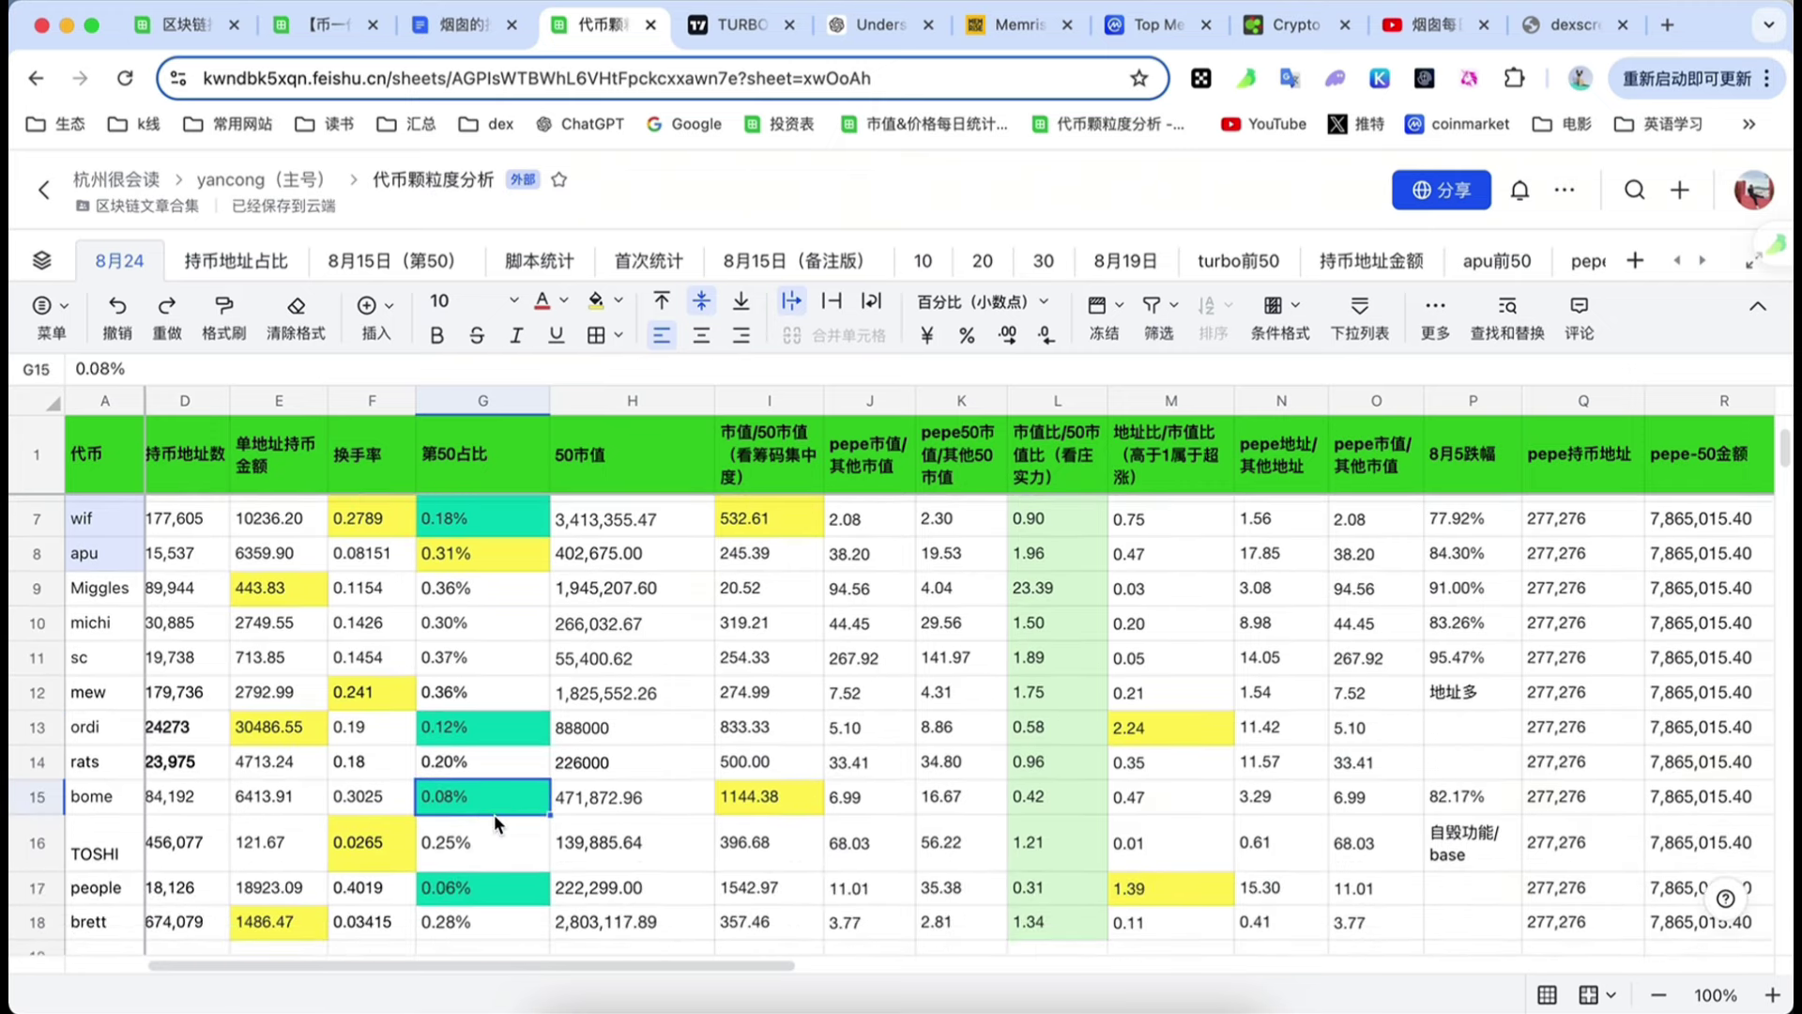
scroll(438, 801, "down", 1)
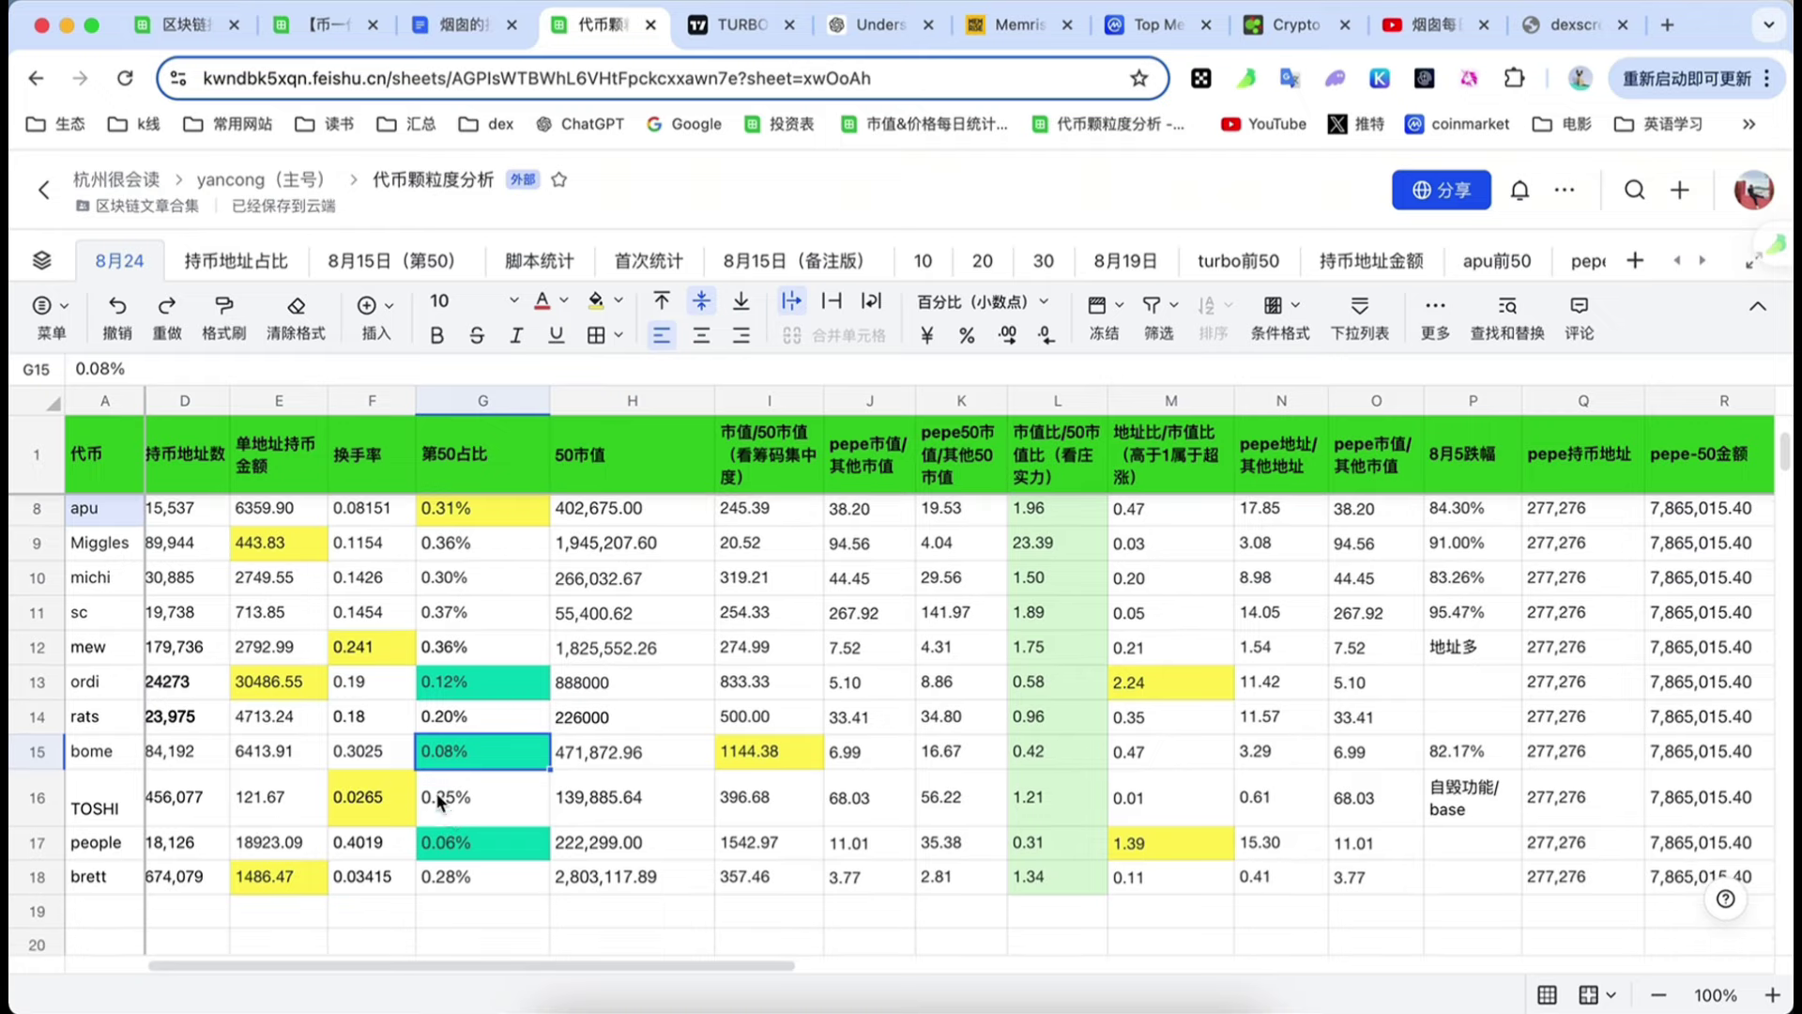
left_click(438, 801)
scroll(492, 831, "down", 1)
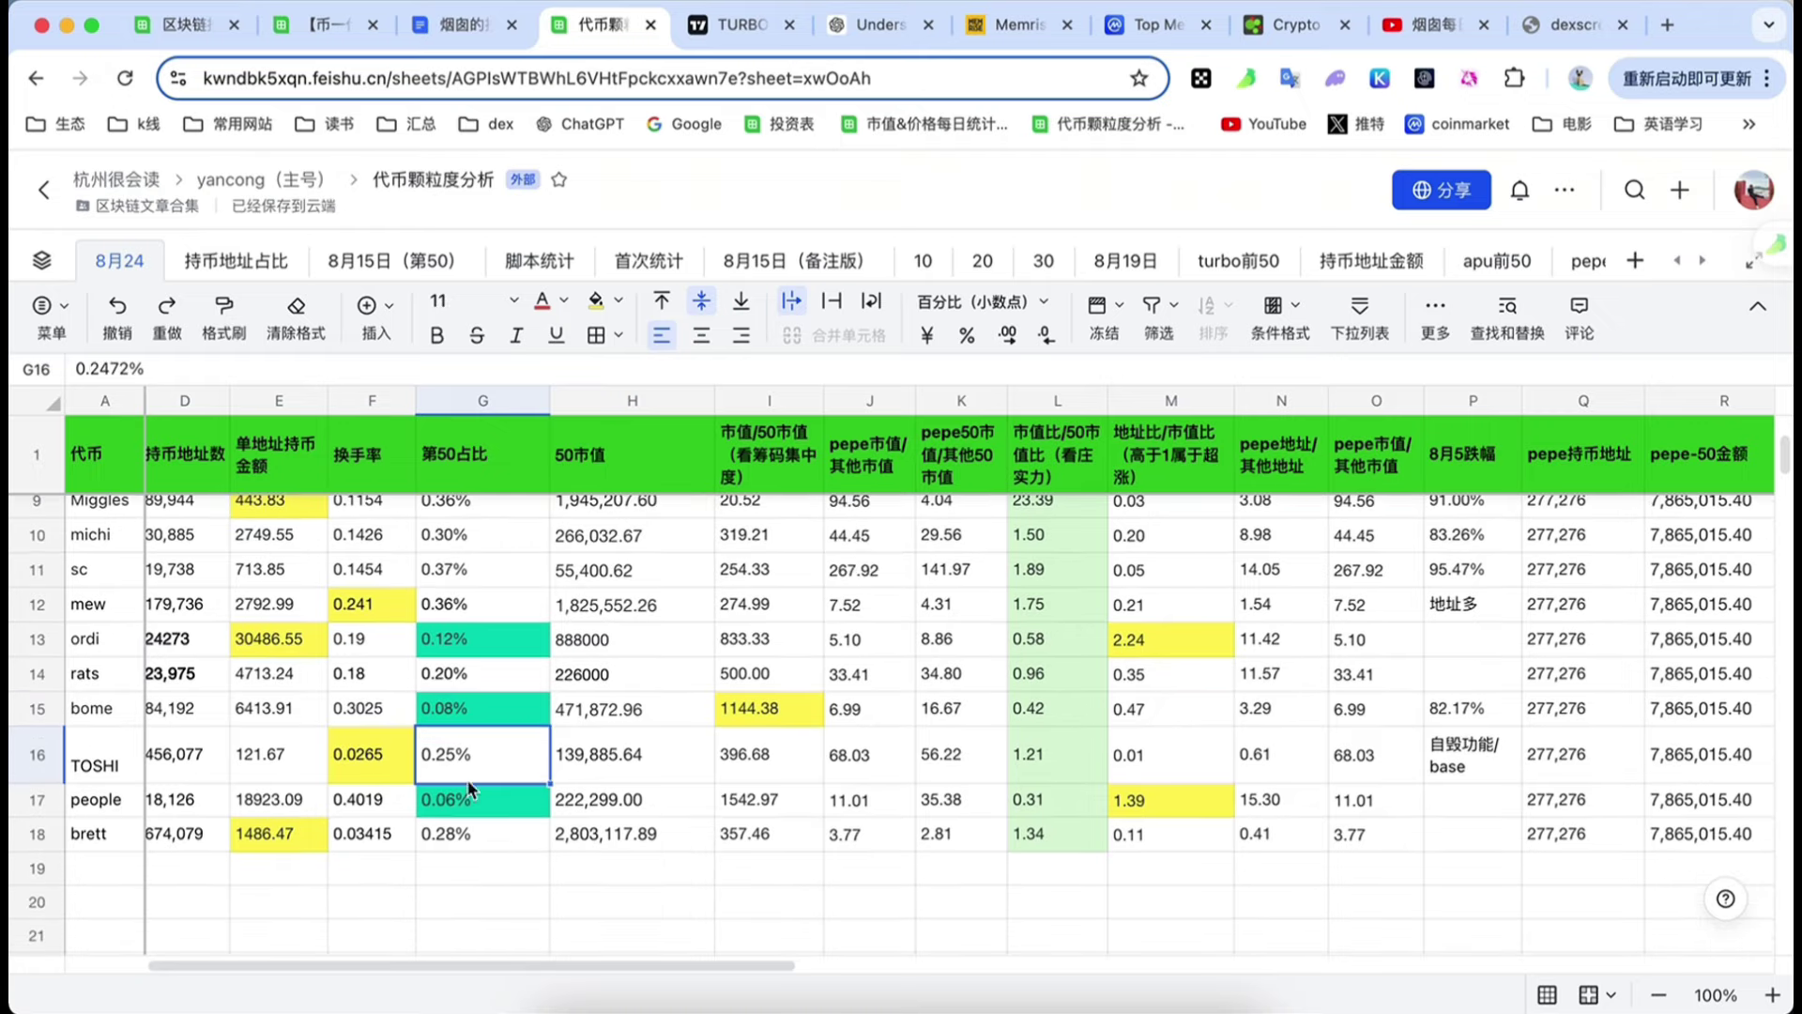
- Examine the 第50占比 value of people against the neighbouring tokens
left_click(465, 793)
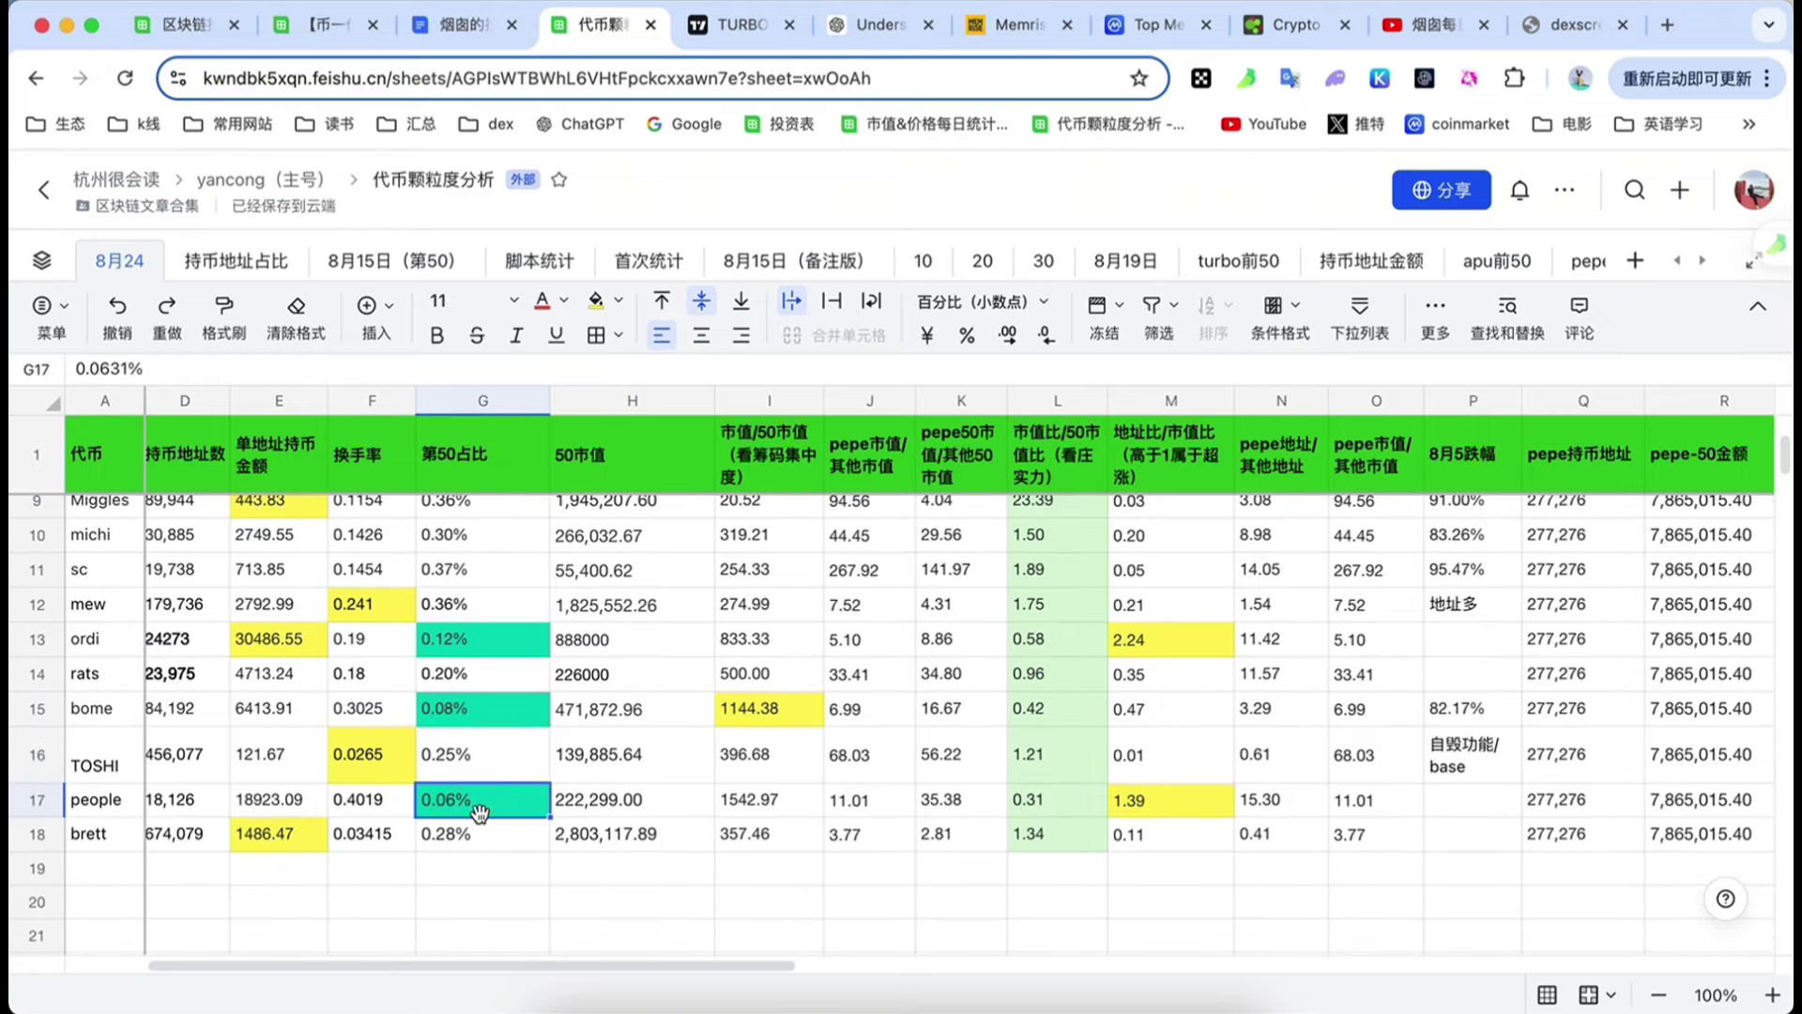
left_click(497, 856)
left_click(464, 803)
scroll(475, 829, "down", 1)
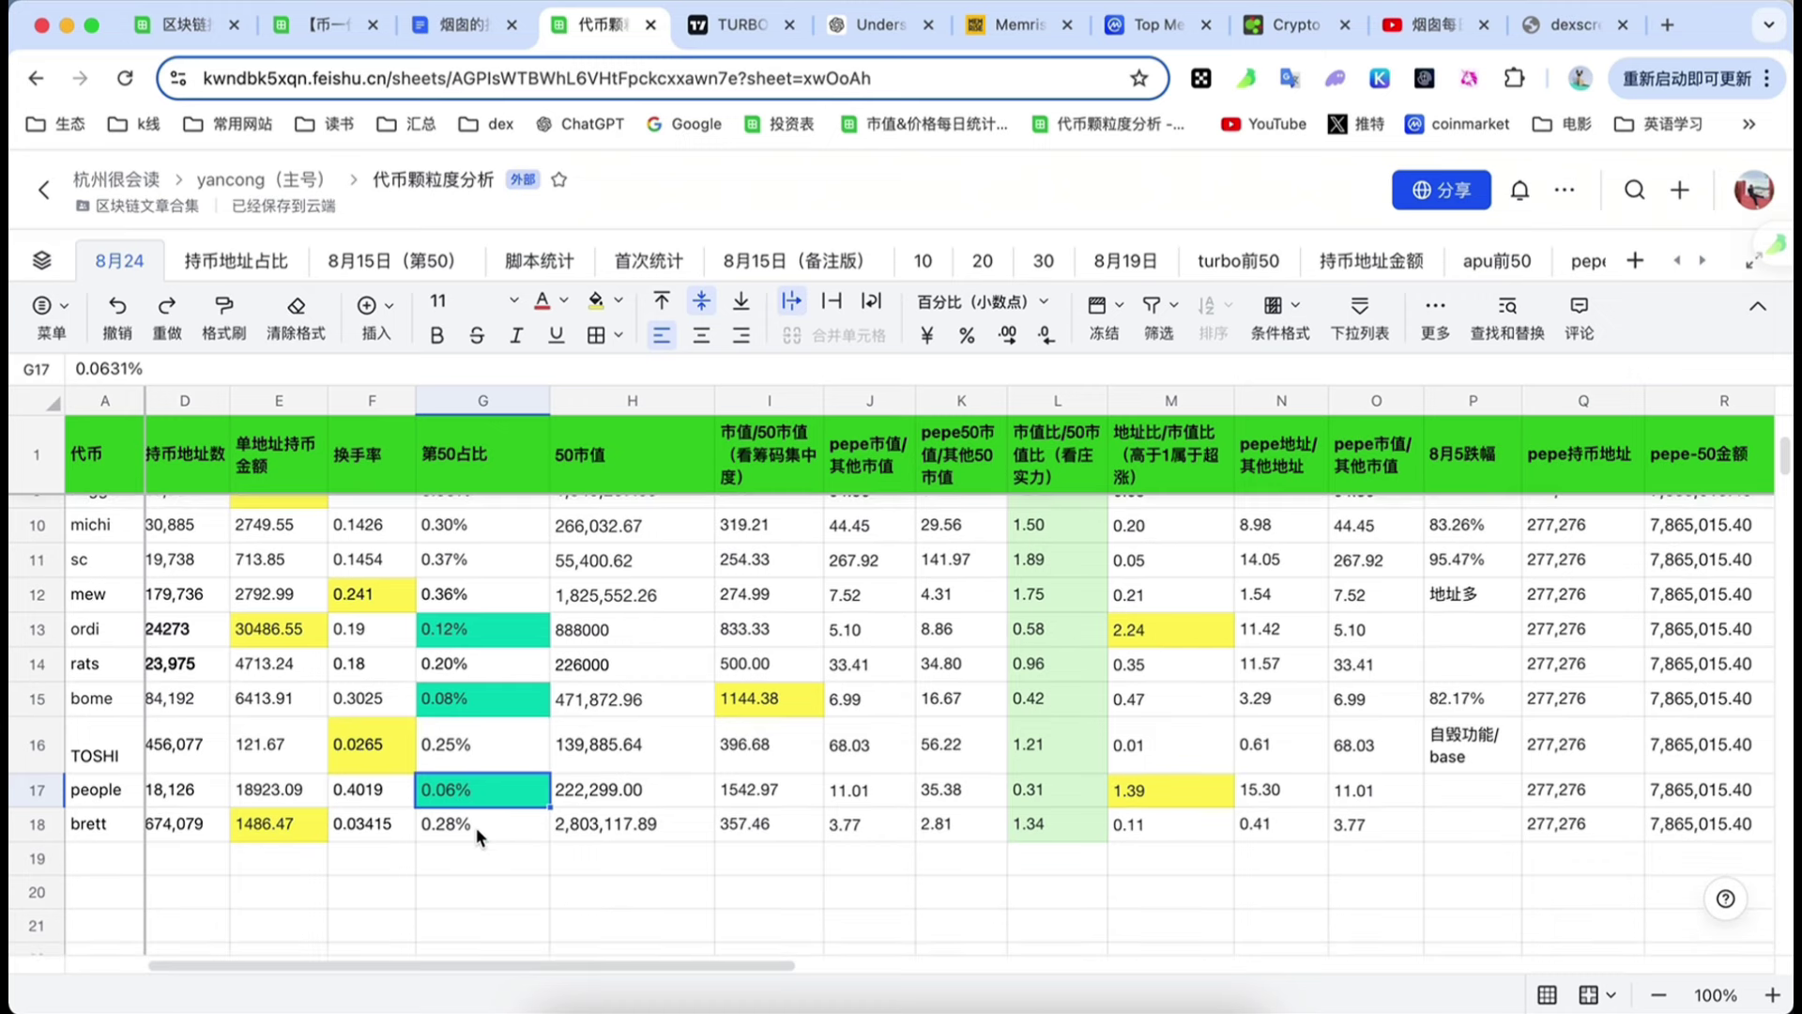
left_click(313, 790)
left_click(517, 798)
scroll(492, 830, "down", 1)
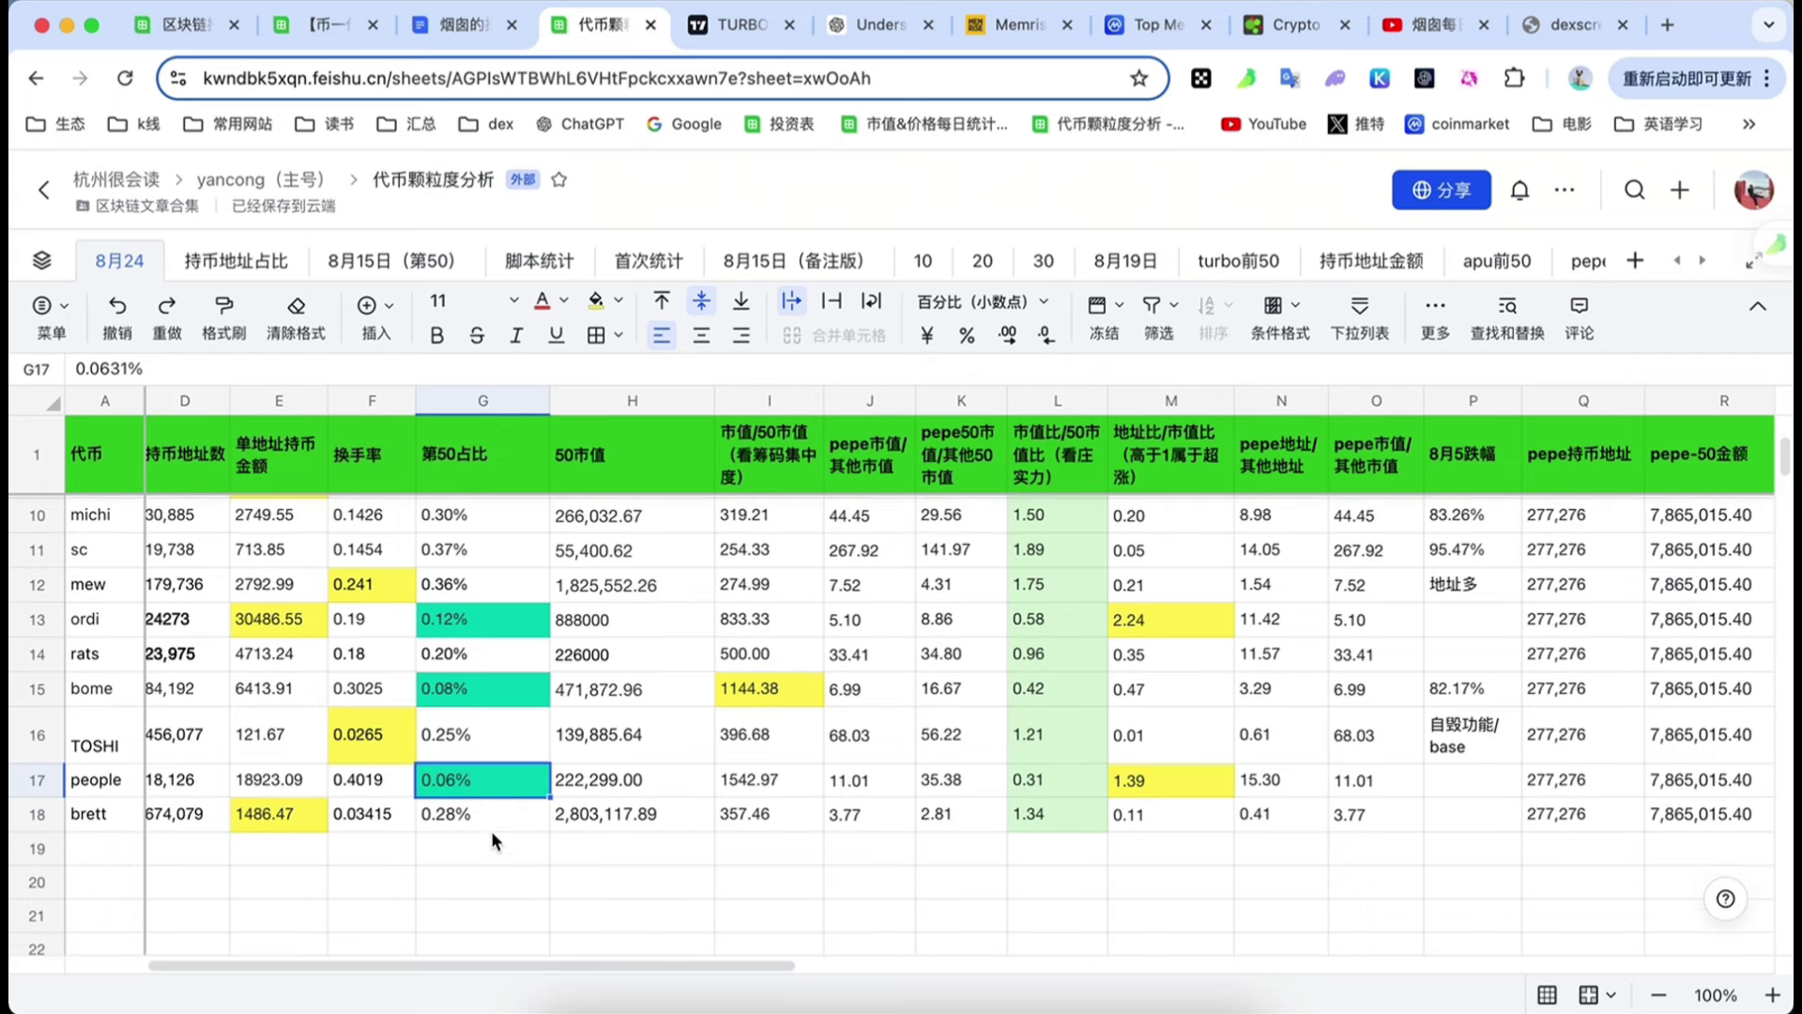
- Highlight the whole people row to compare it with the other tokens, ending on its empty 备注 cell
left_click(49, 768)
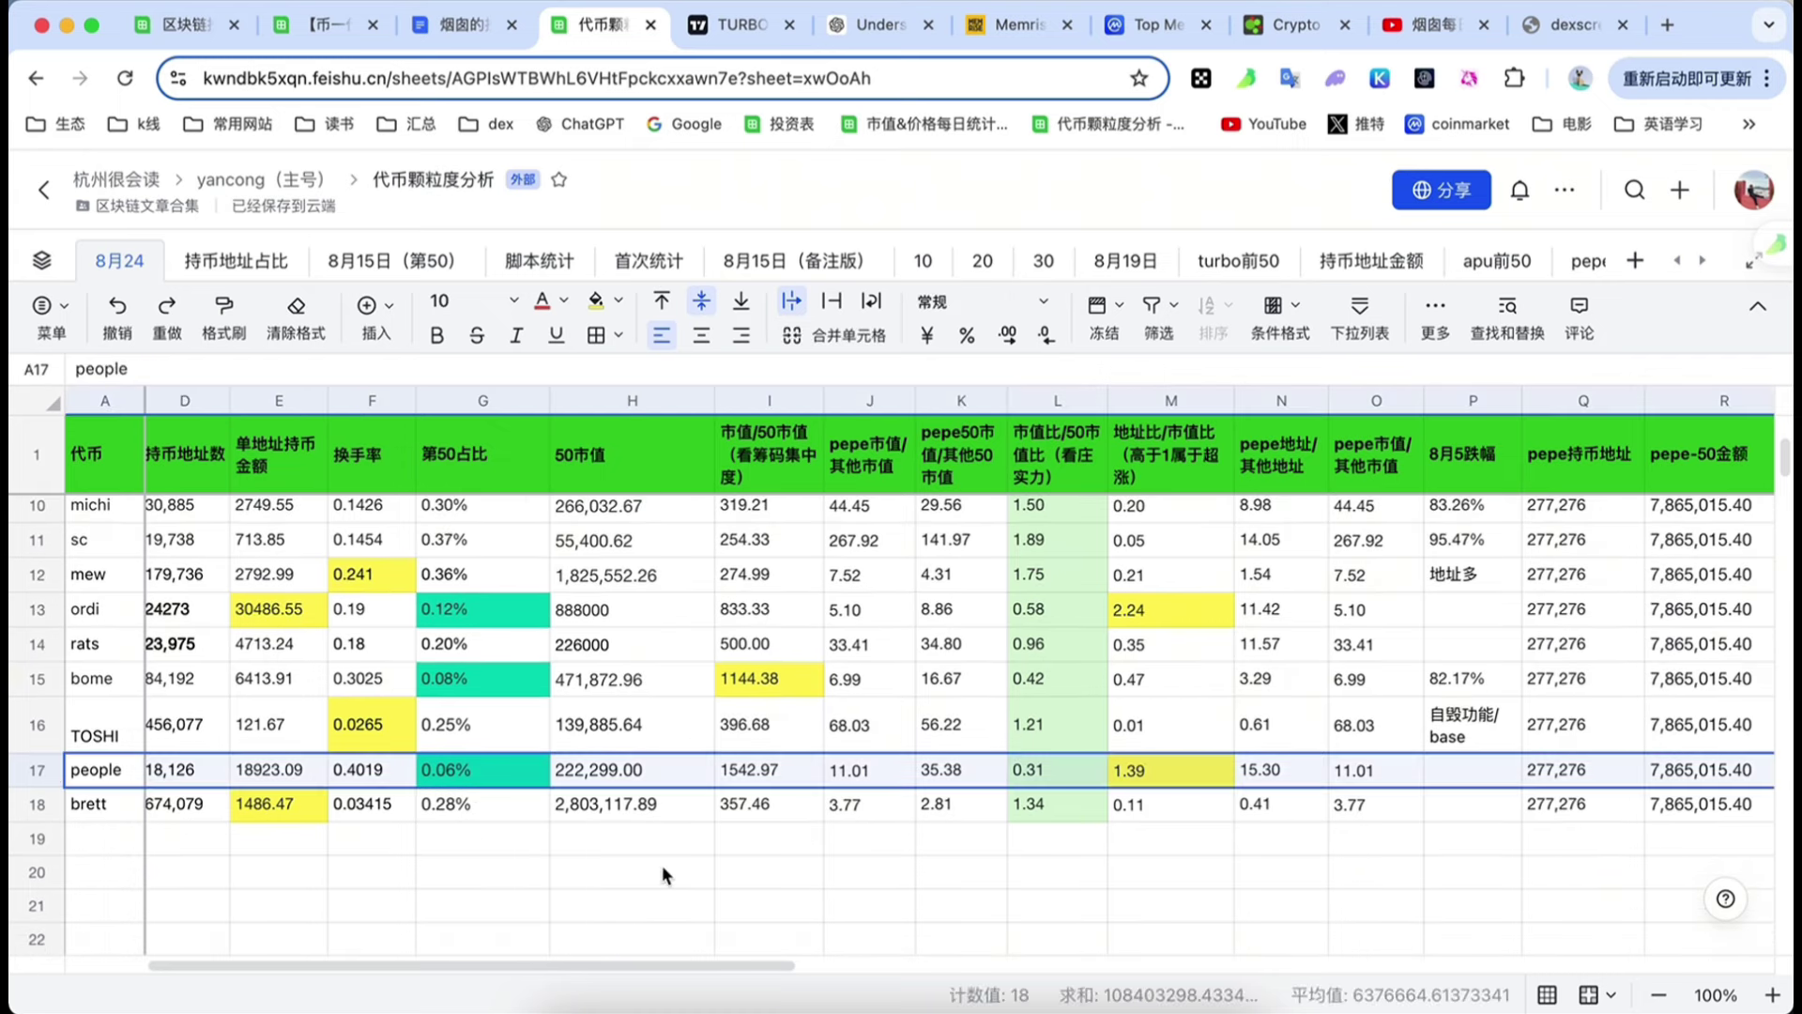
scroll(646, 858, "down", 1)
scroll(647, 861, "up", 2)
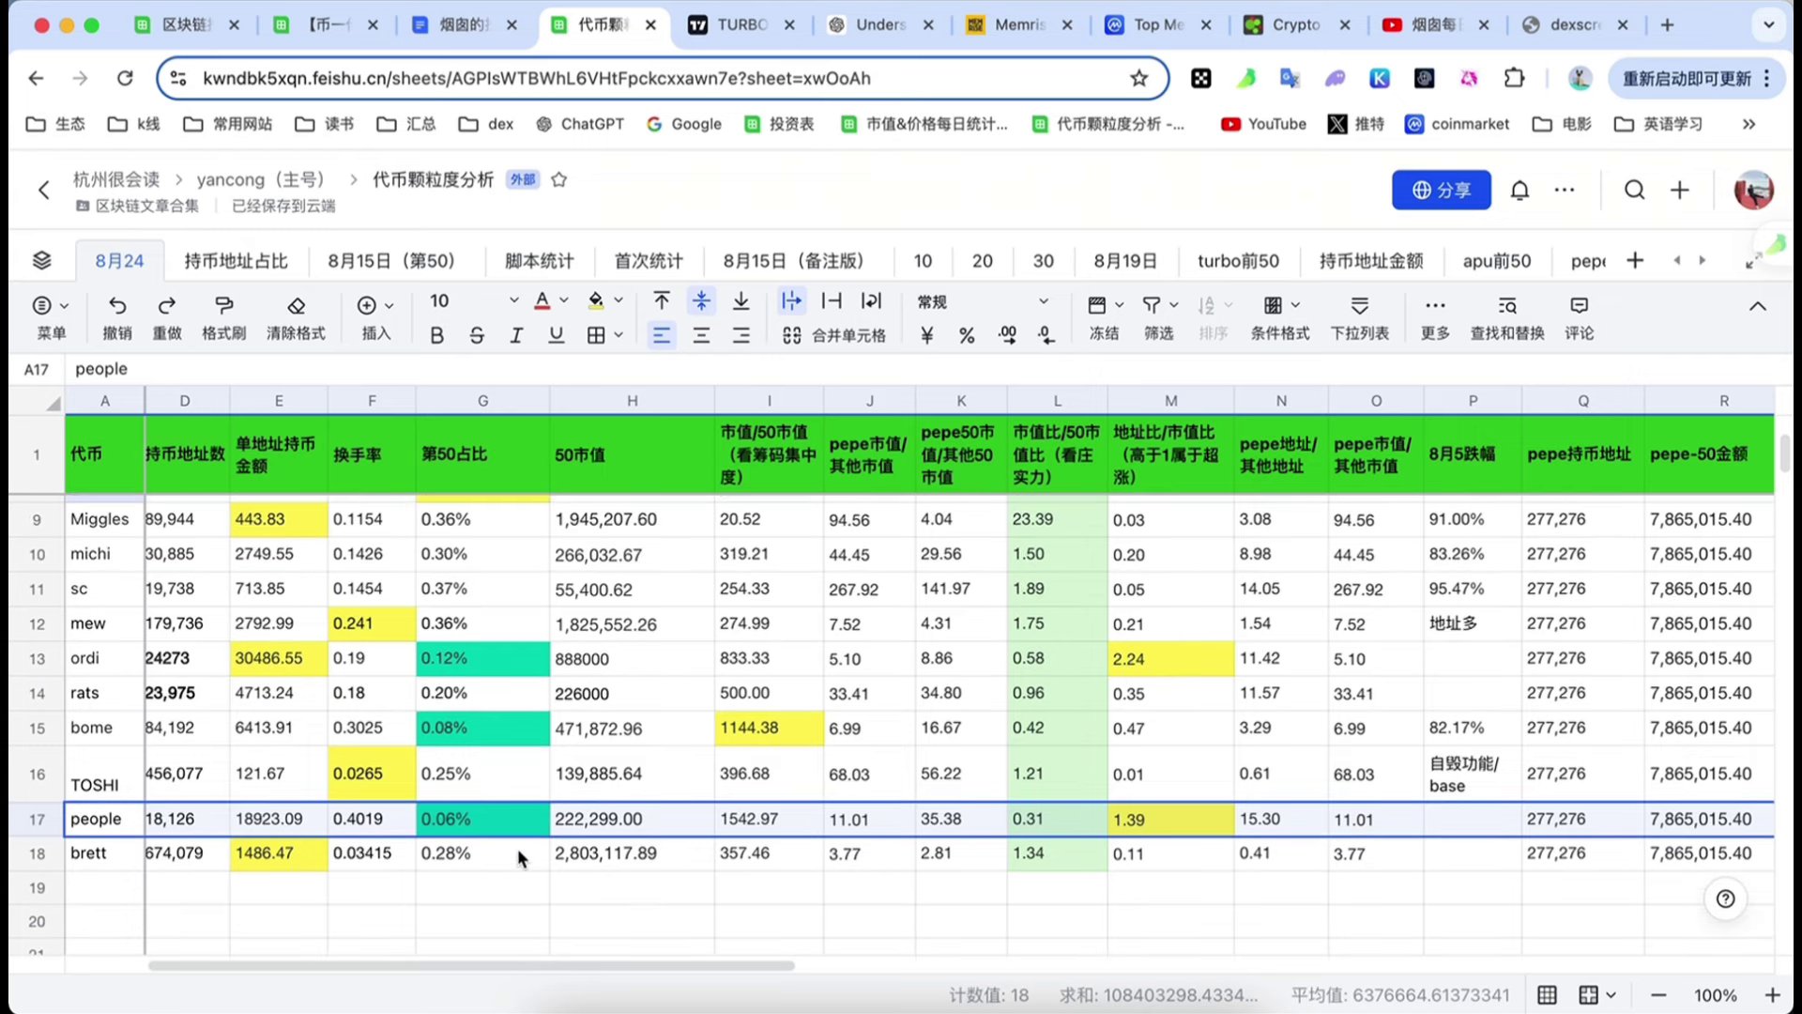
scroll(524, 849, "up", 1)
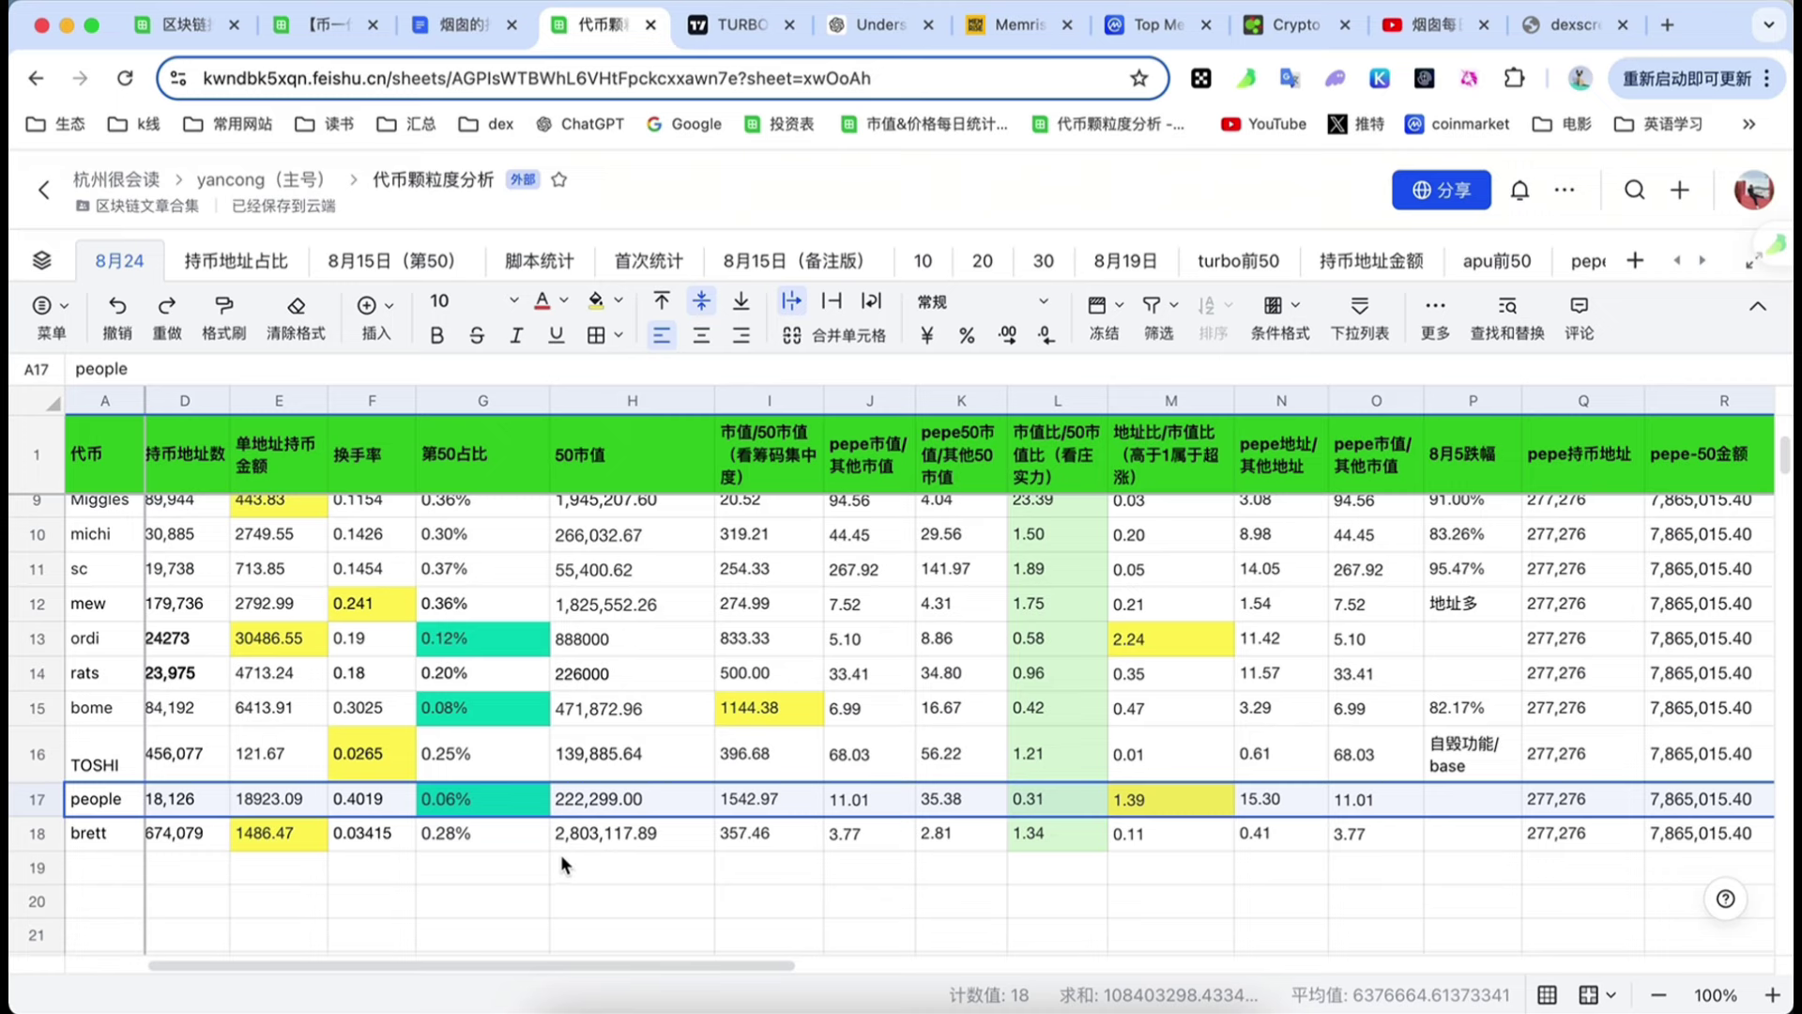
scroll(493, 823, "up", 2)
scroll(494, 823, "left", 2)
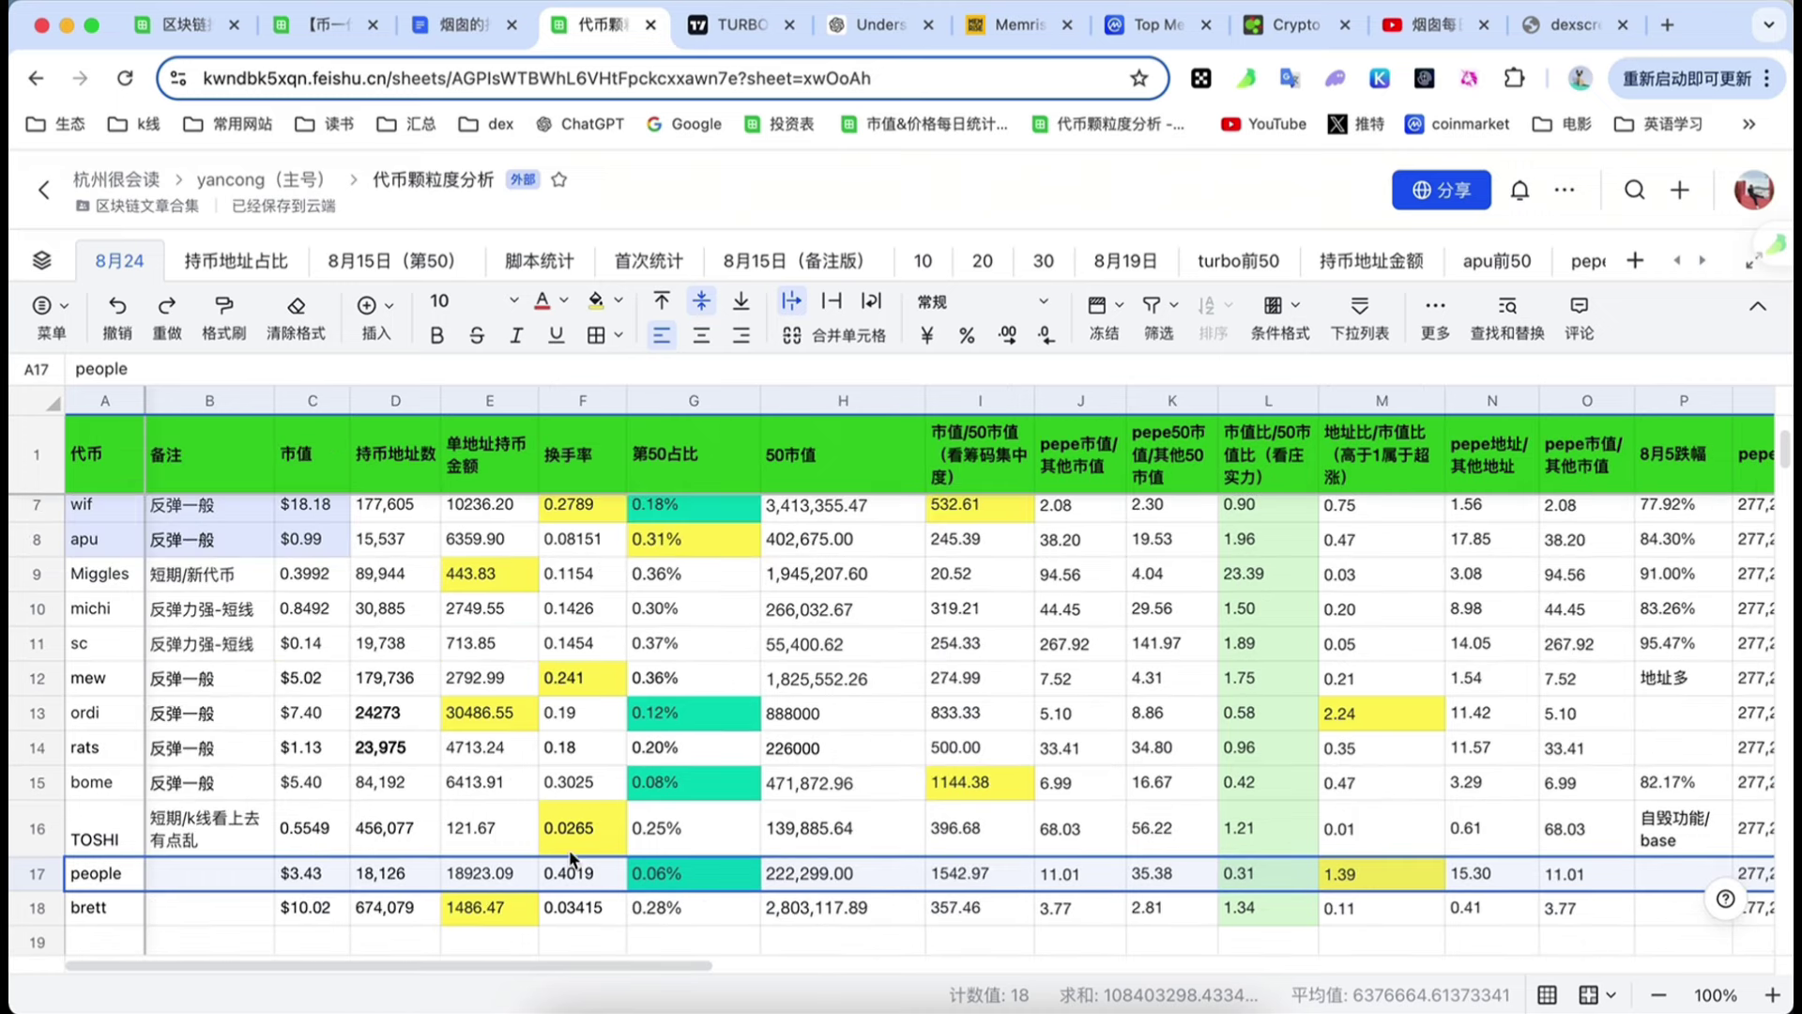
scroll(627, 854, "down", 2)
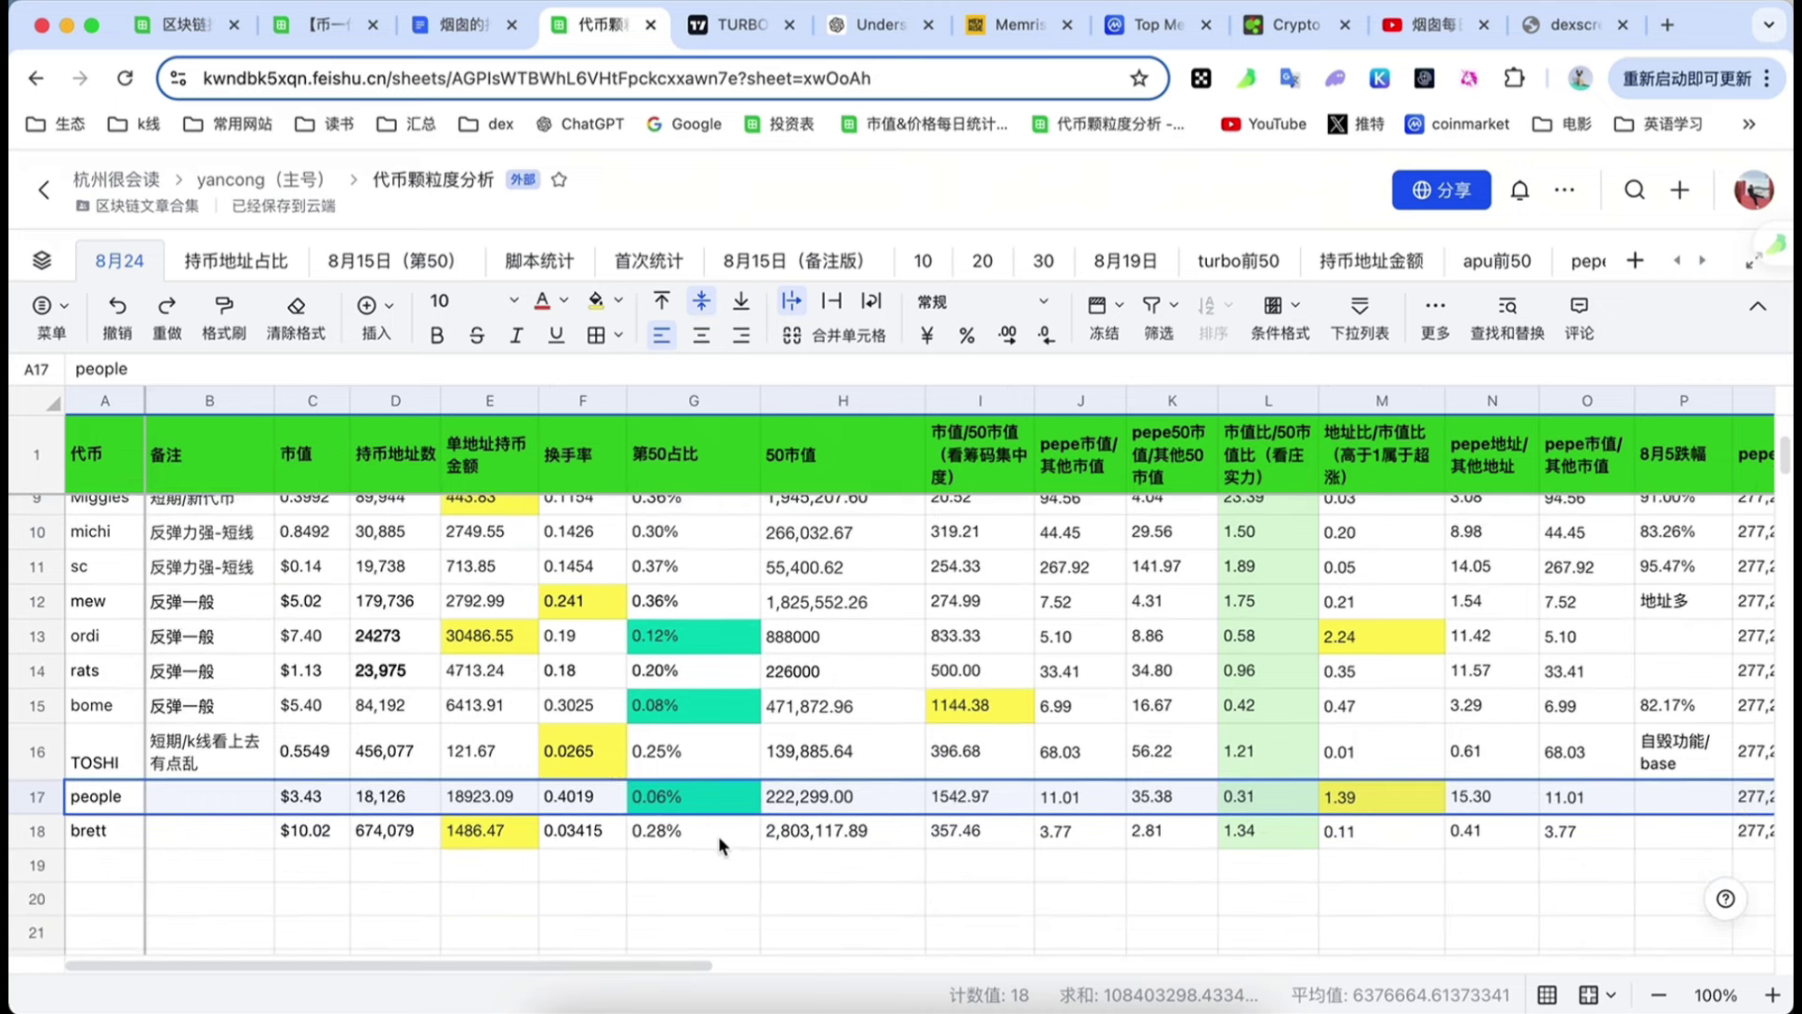
scroll(717, 835, "down", 1)
scroll(718, 835, "right", 2)
scroll(704, 830, "left", 2)
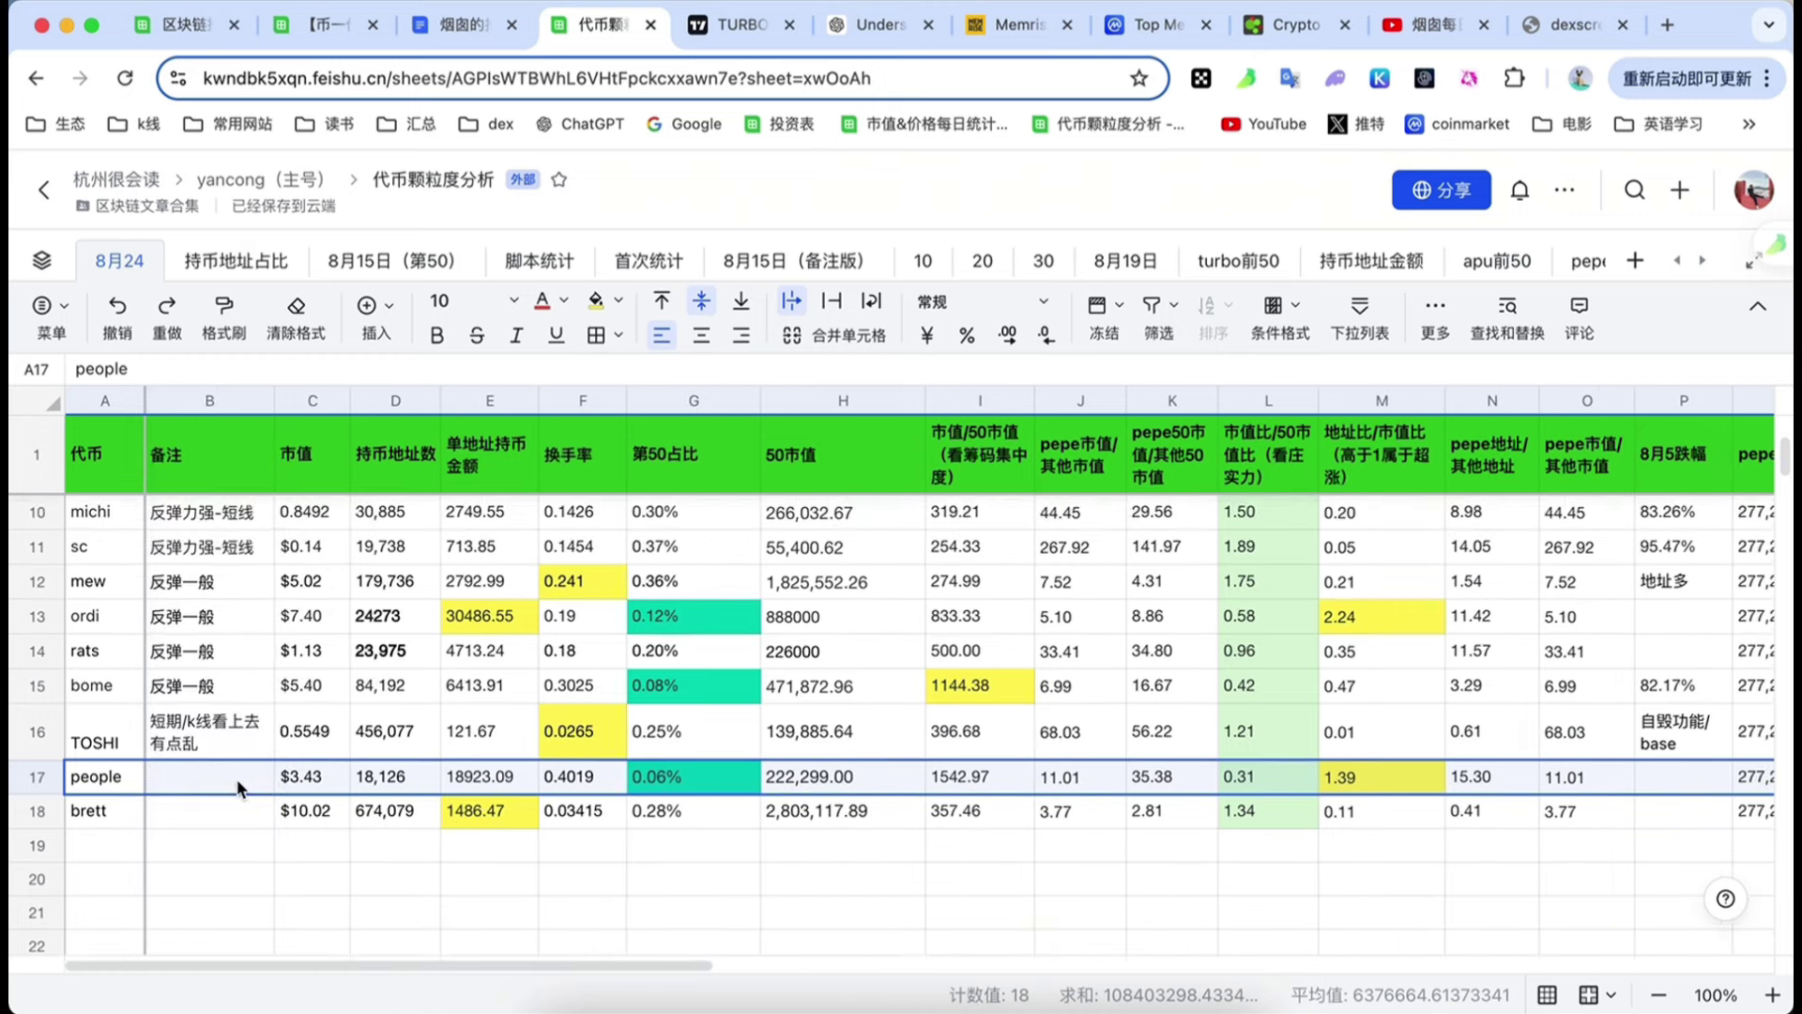
key("Right")
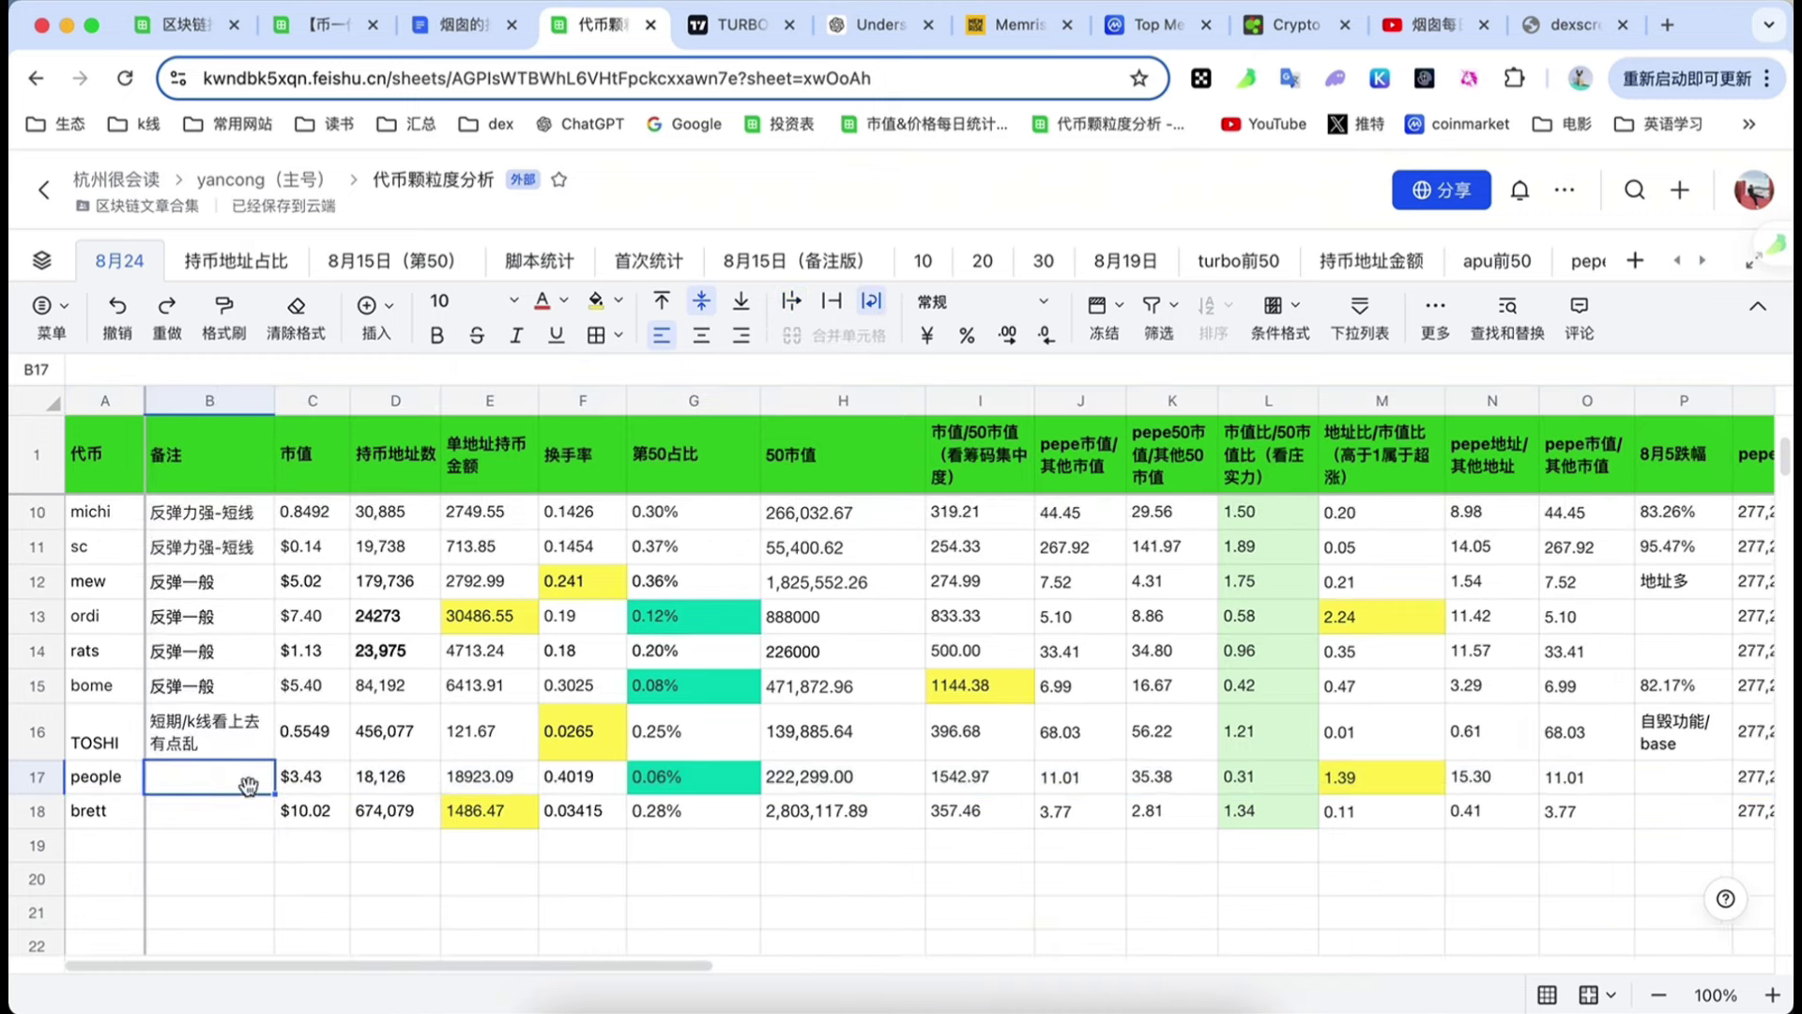
- Inspect the 市值比/50市值比 value of people and compare it with the tokens above
scroll(1035, 826, "right", 3)
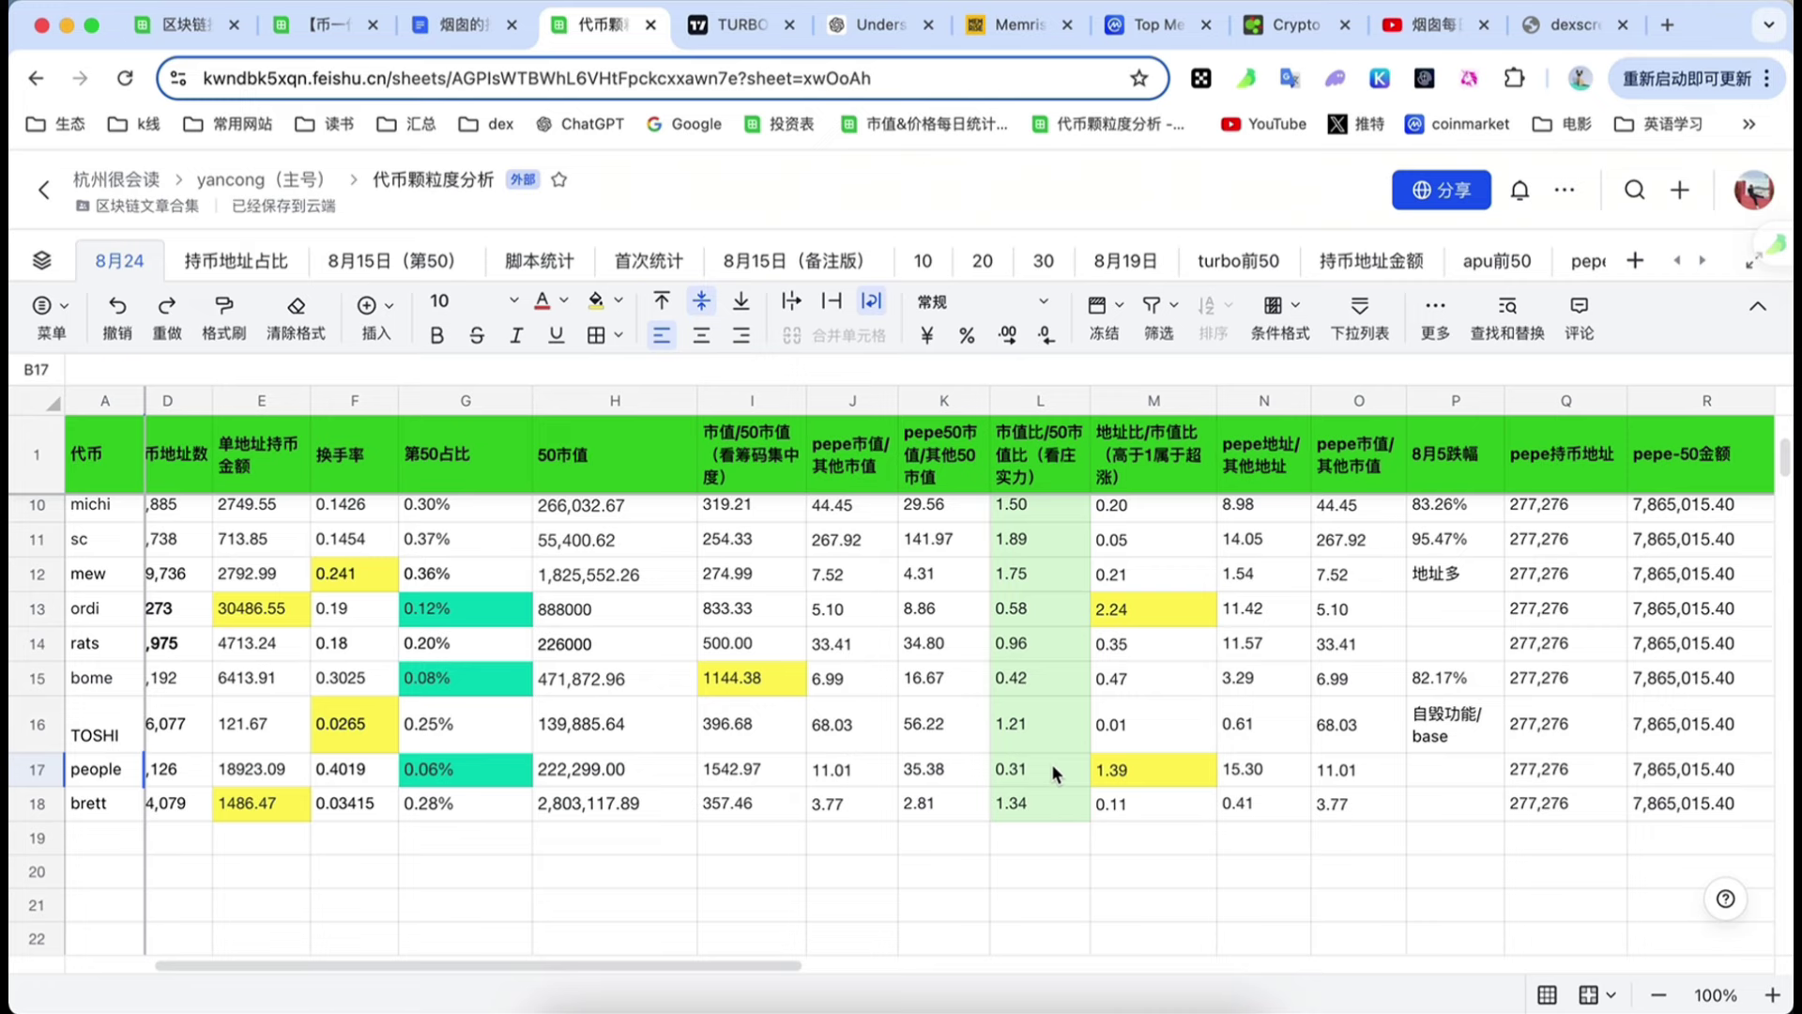
left_click(1051, 763)
scroll(673, 825, "up", 1)
scroll(673, 825, "up", 3)
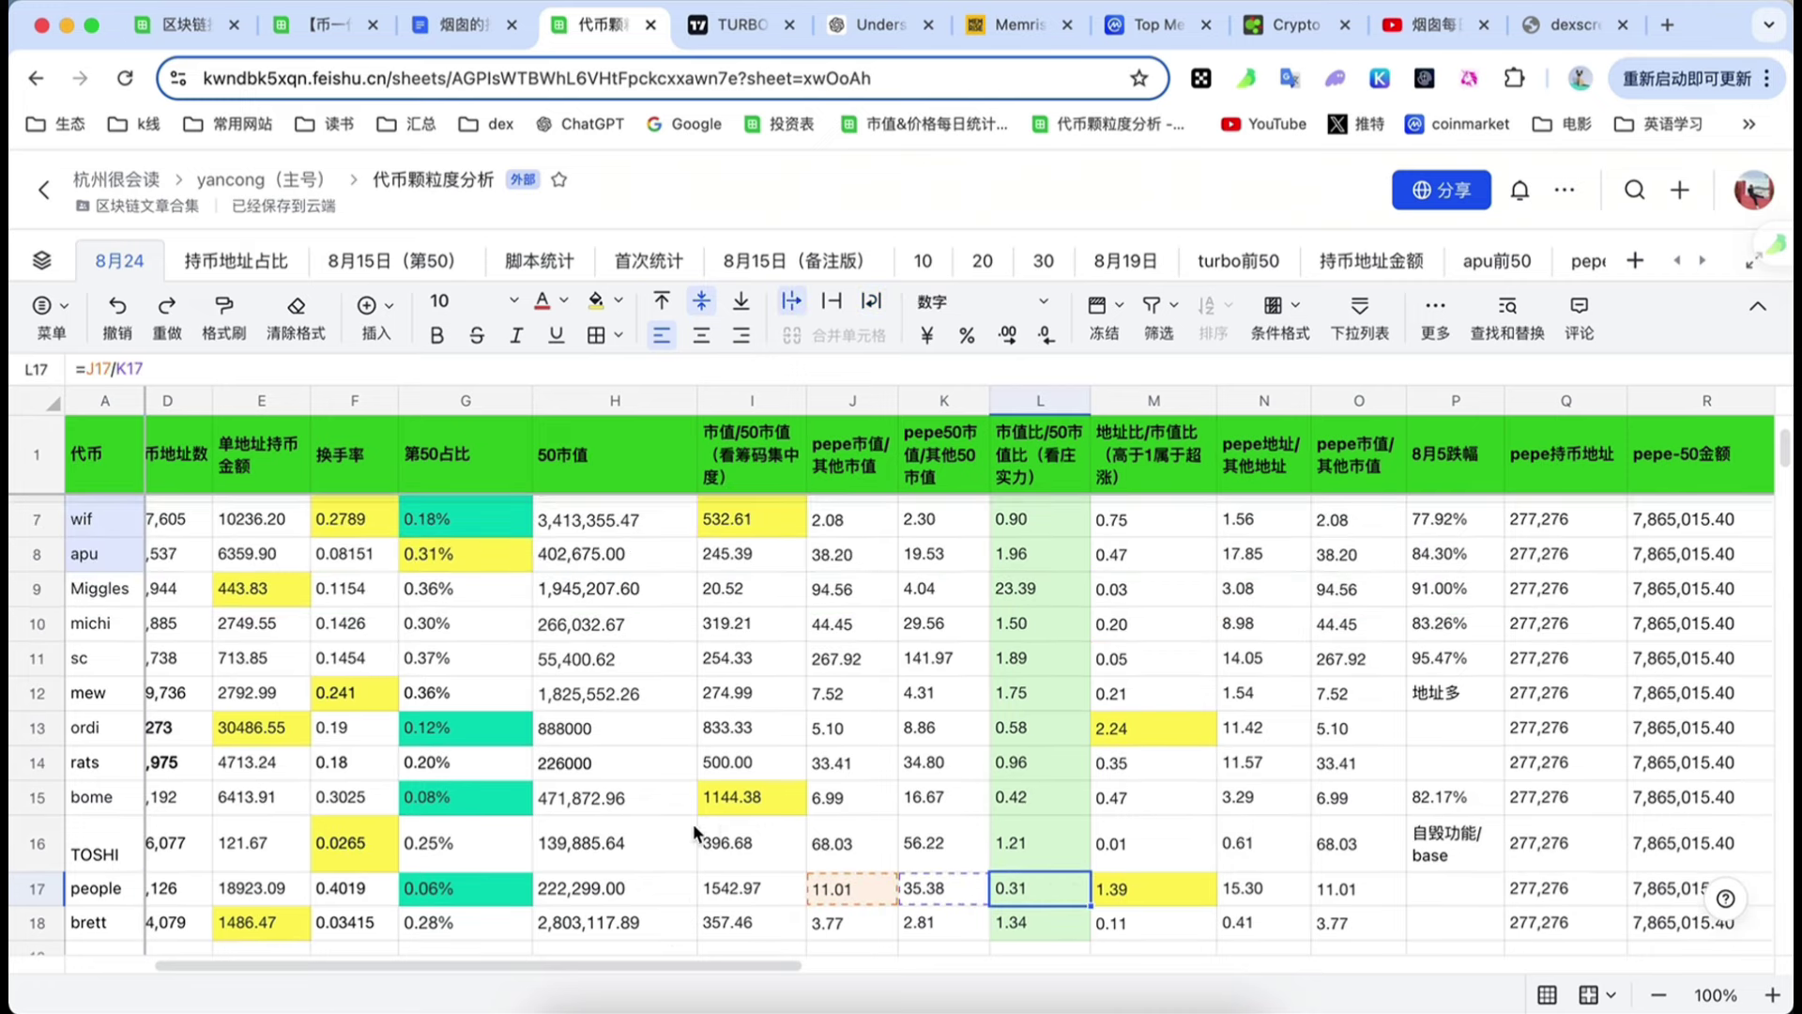
scroll(769, 820, "down", 3)
scroll(789, 826, "up", 5)
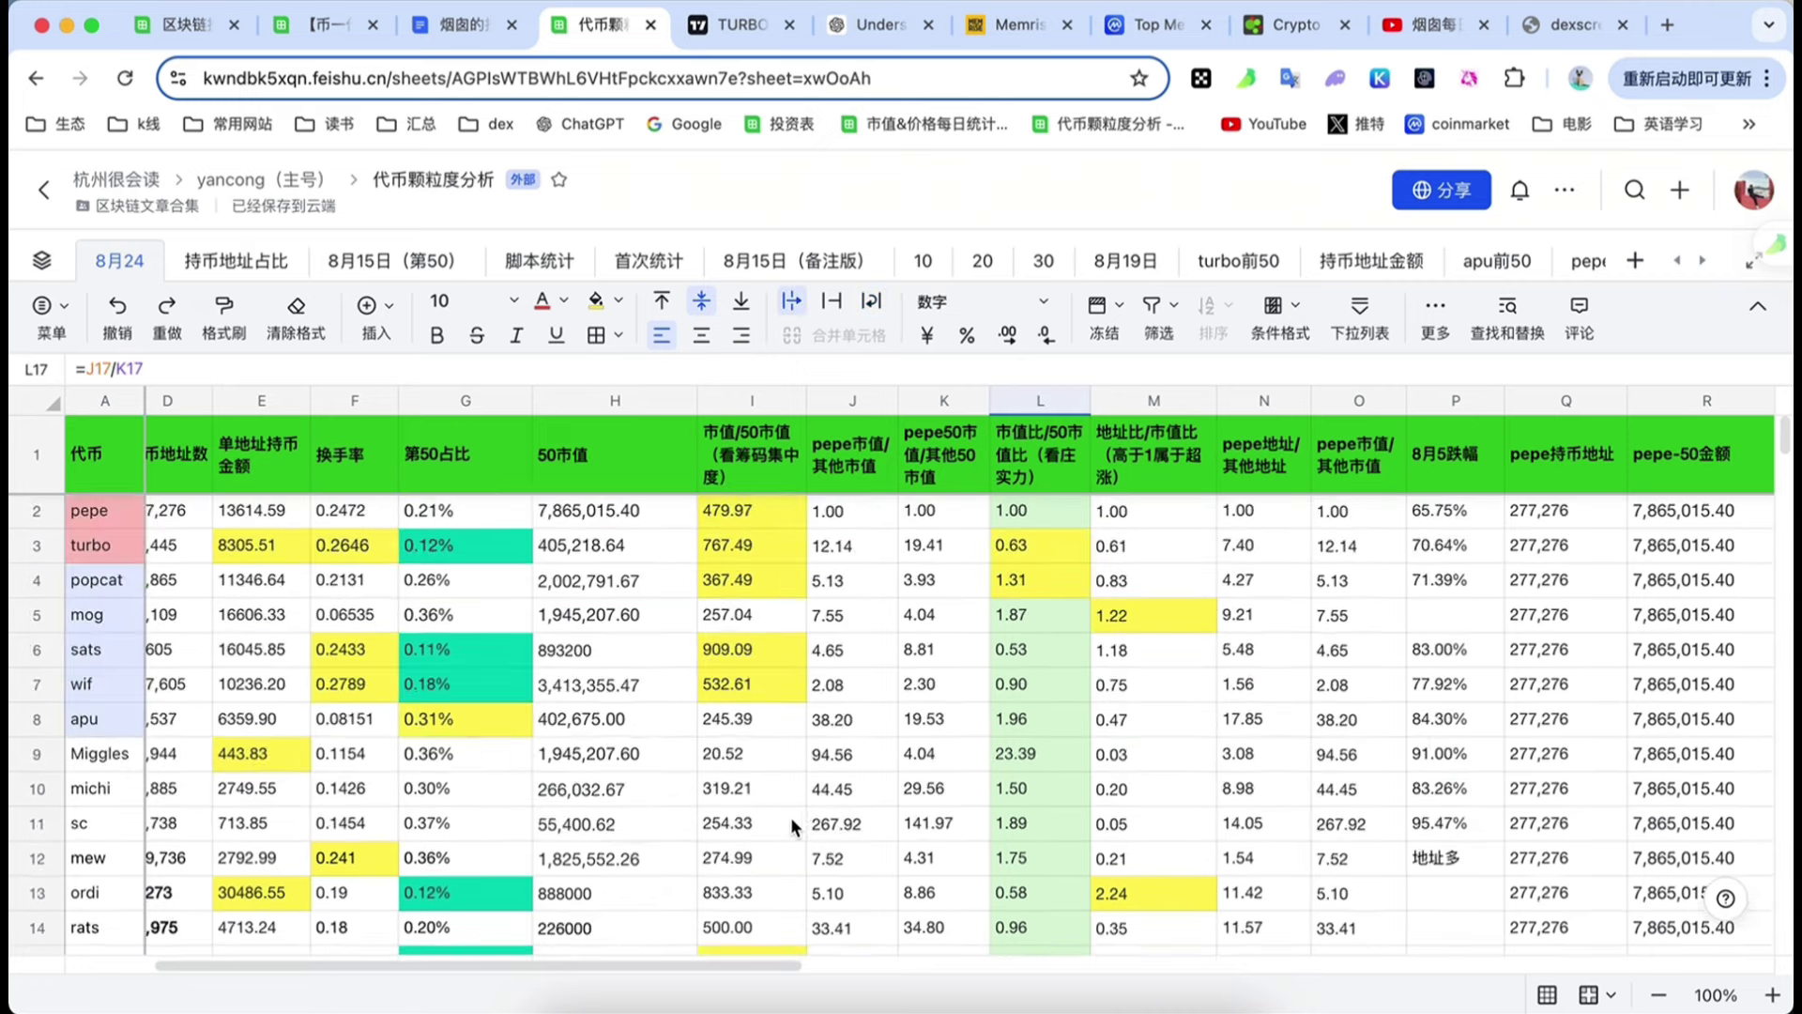
- Review the 第50占比, 50市值 and 市值/50市值 columns one after another
left_click(465, 401)
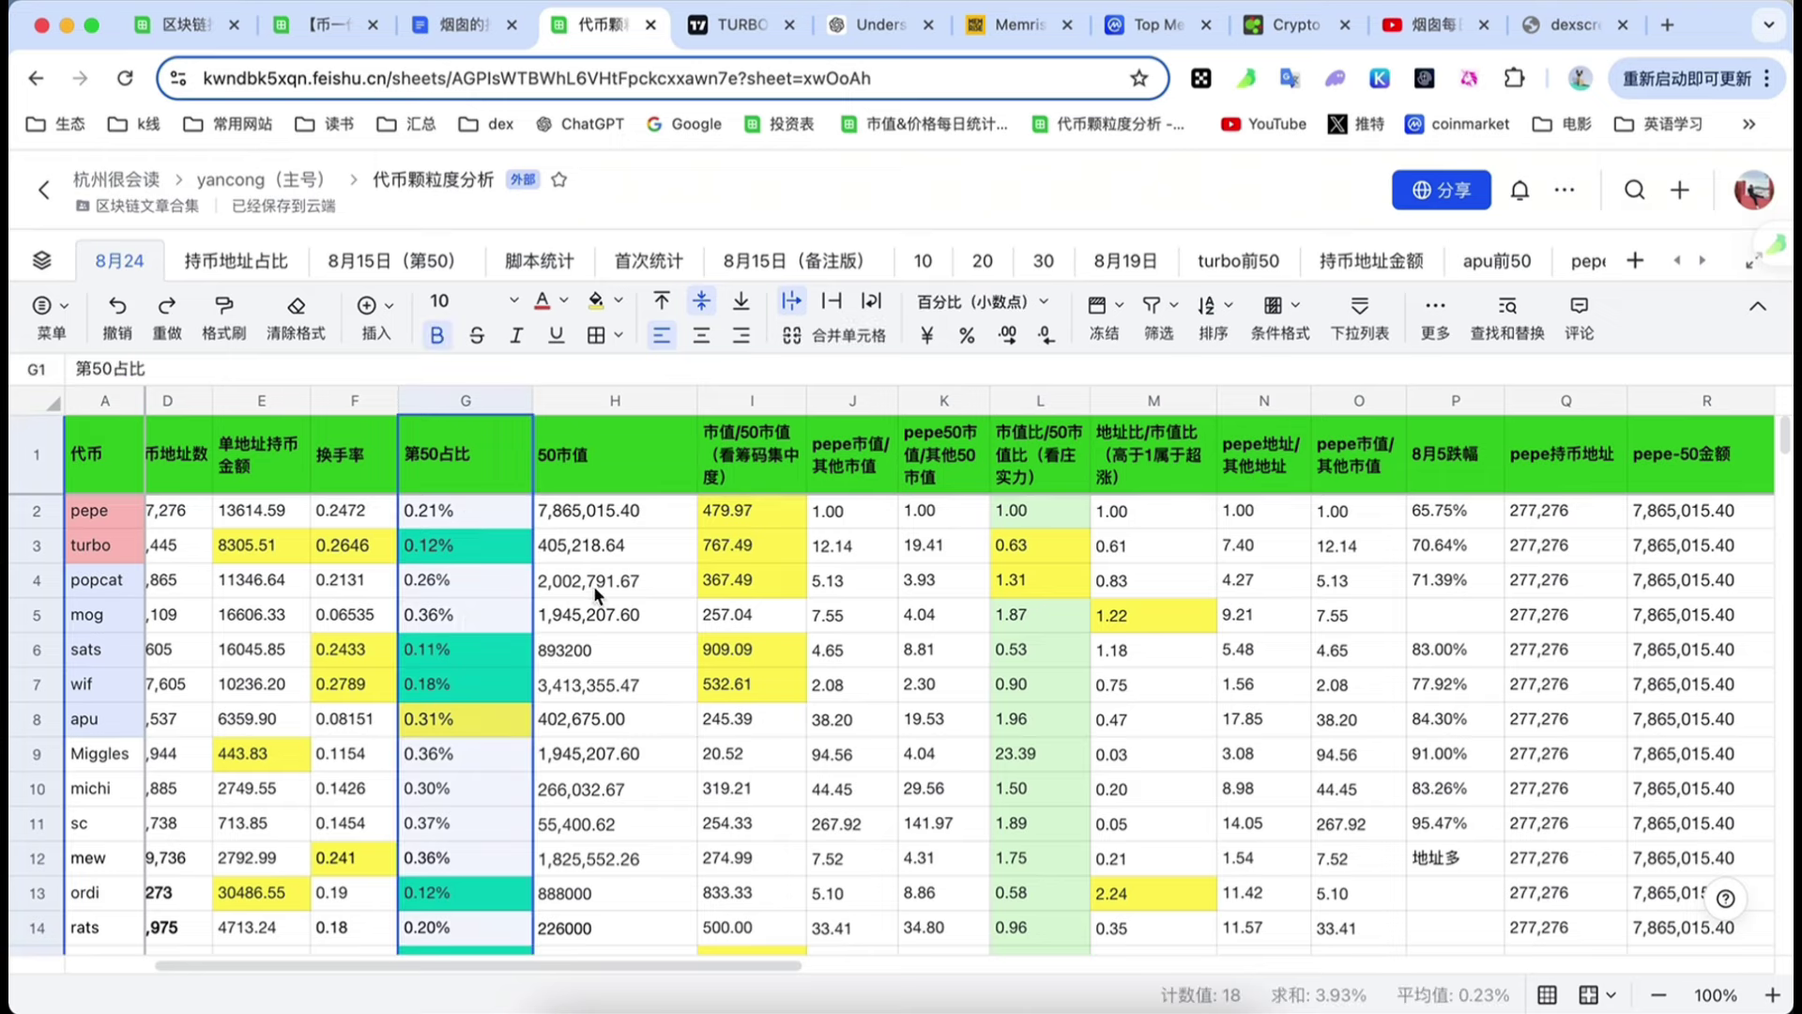
left_click(605, 401)
scroll(764, 631, "right", 3)
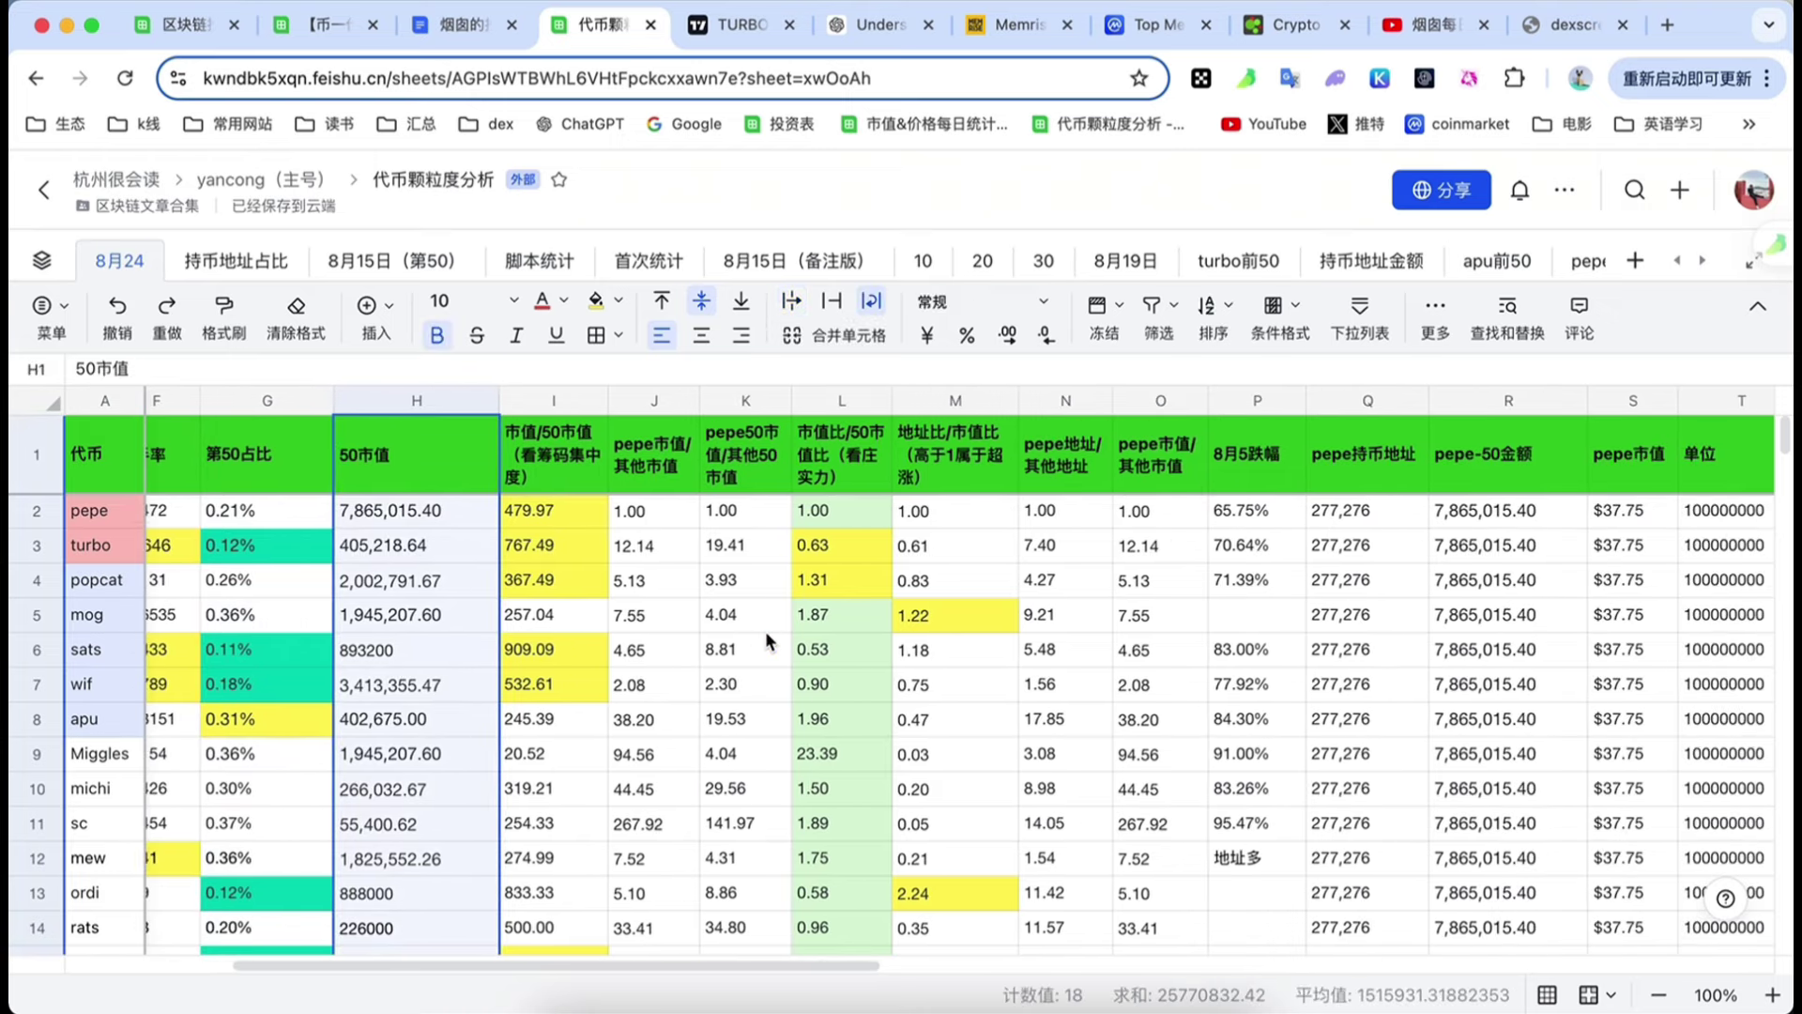
scroll(746, 616, "right", 1)
scroll(649, 515, "left", 4)
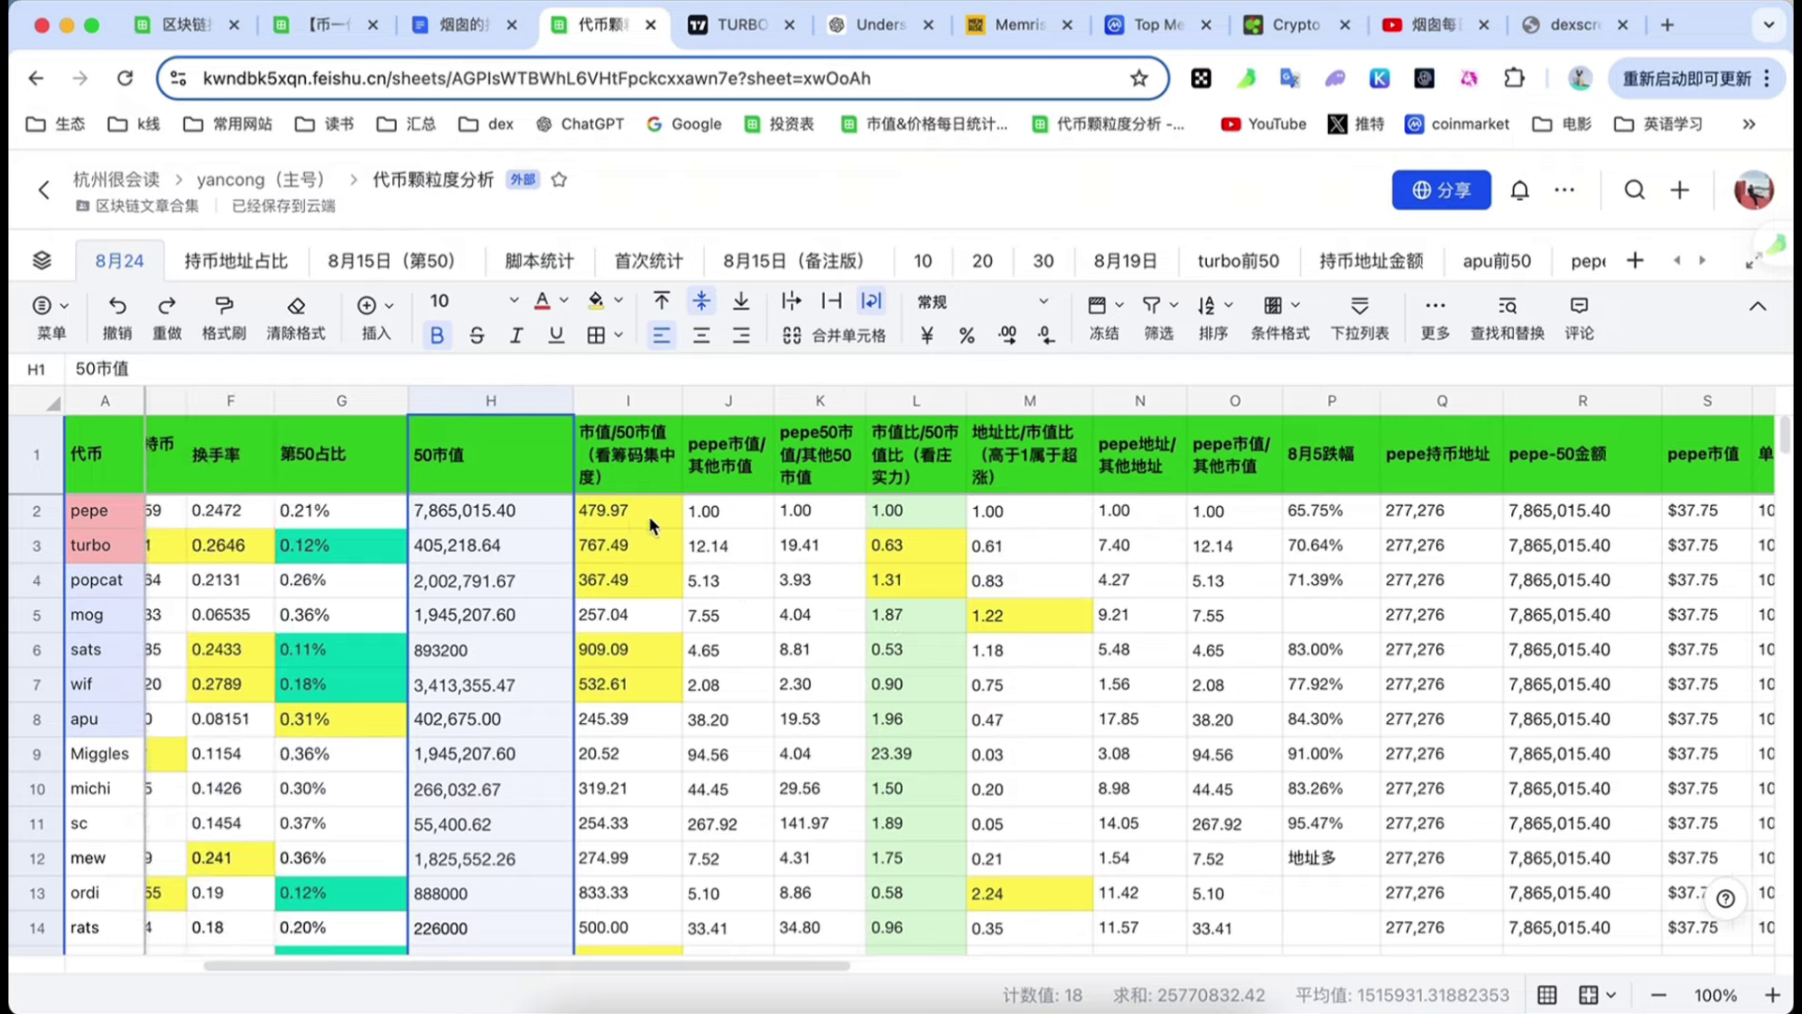
left_click(700, 401)
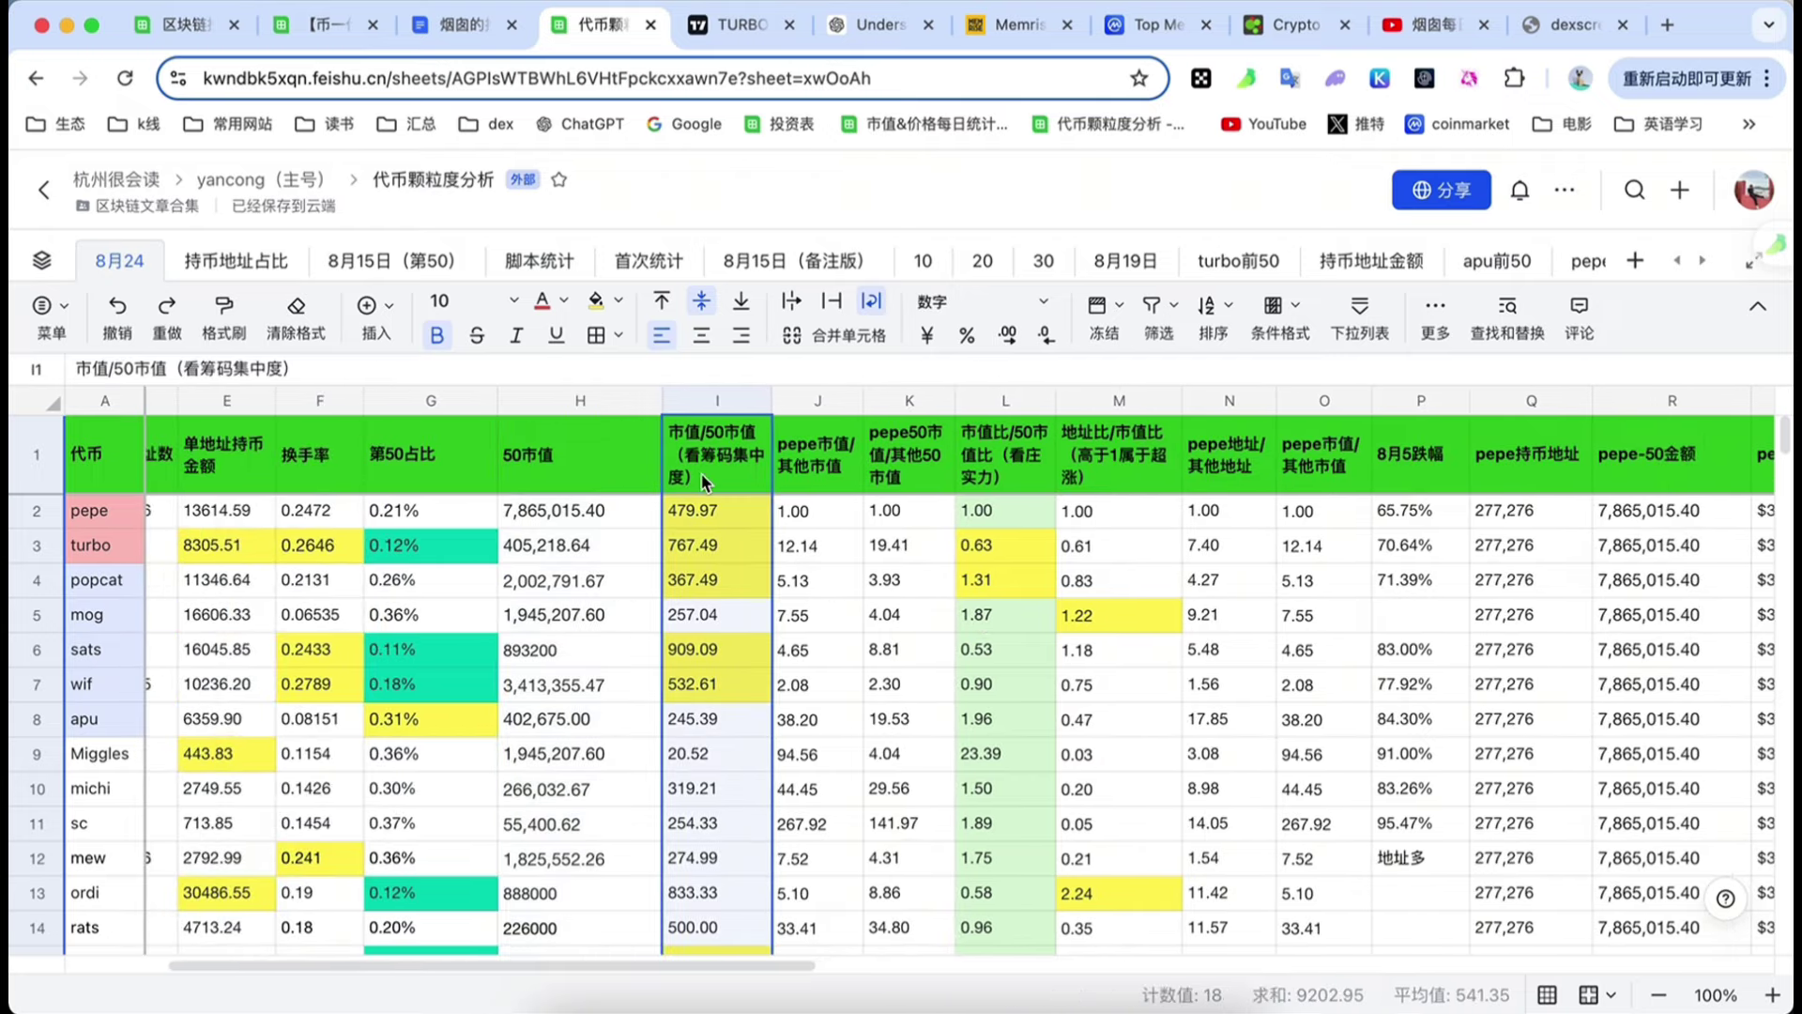
- Open the 持币地址占比 sheet and inspect the 10-100累计 formula of mew
left_click(240, 269)
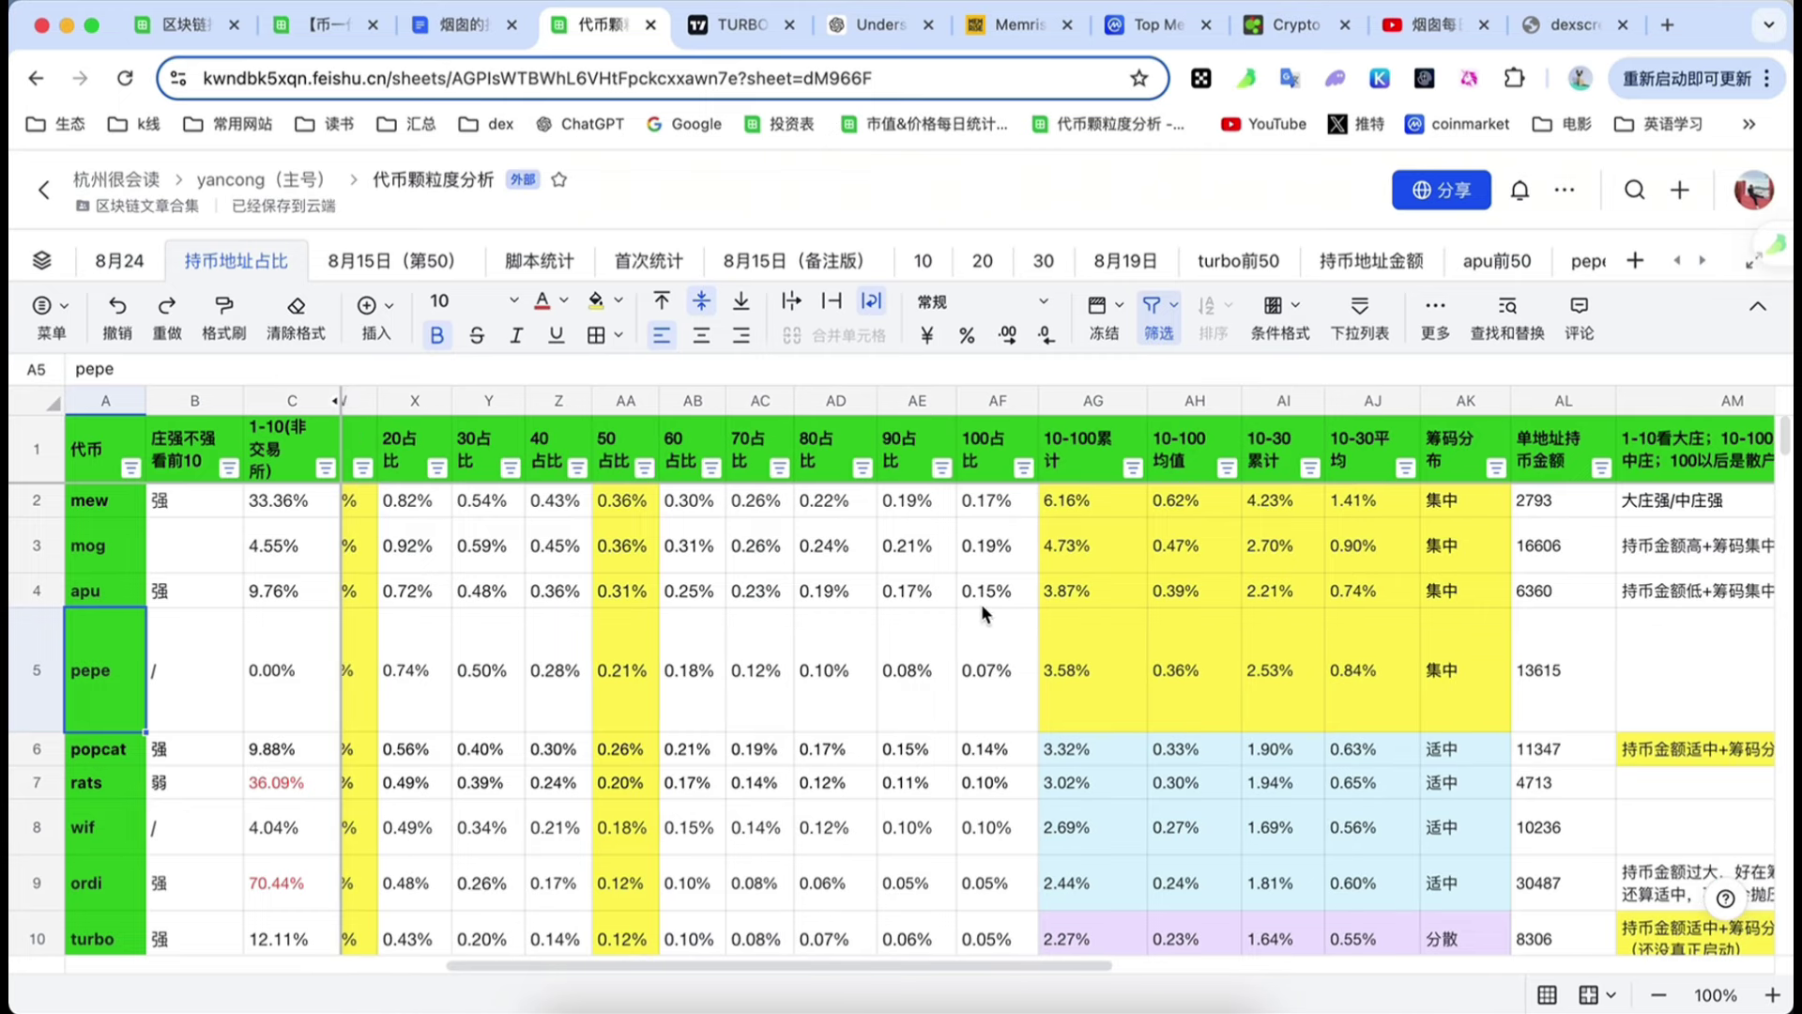
scroll(1028, 578, "right", 1)
left_click(977, 507)
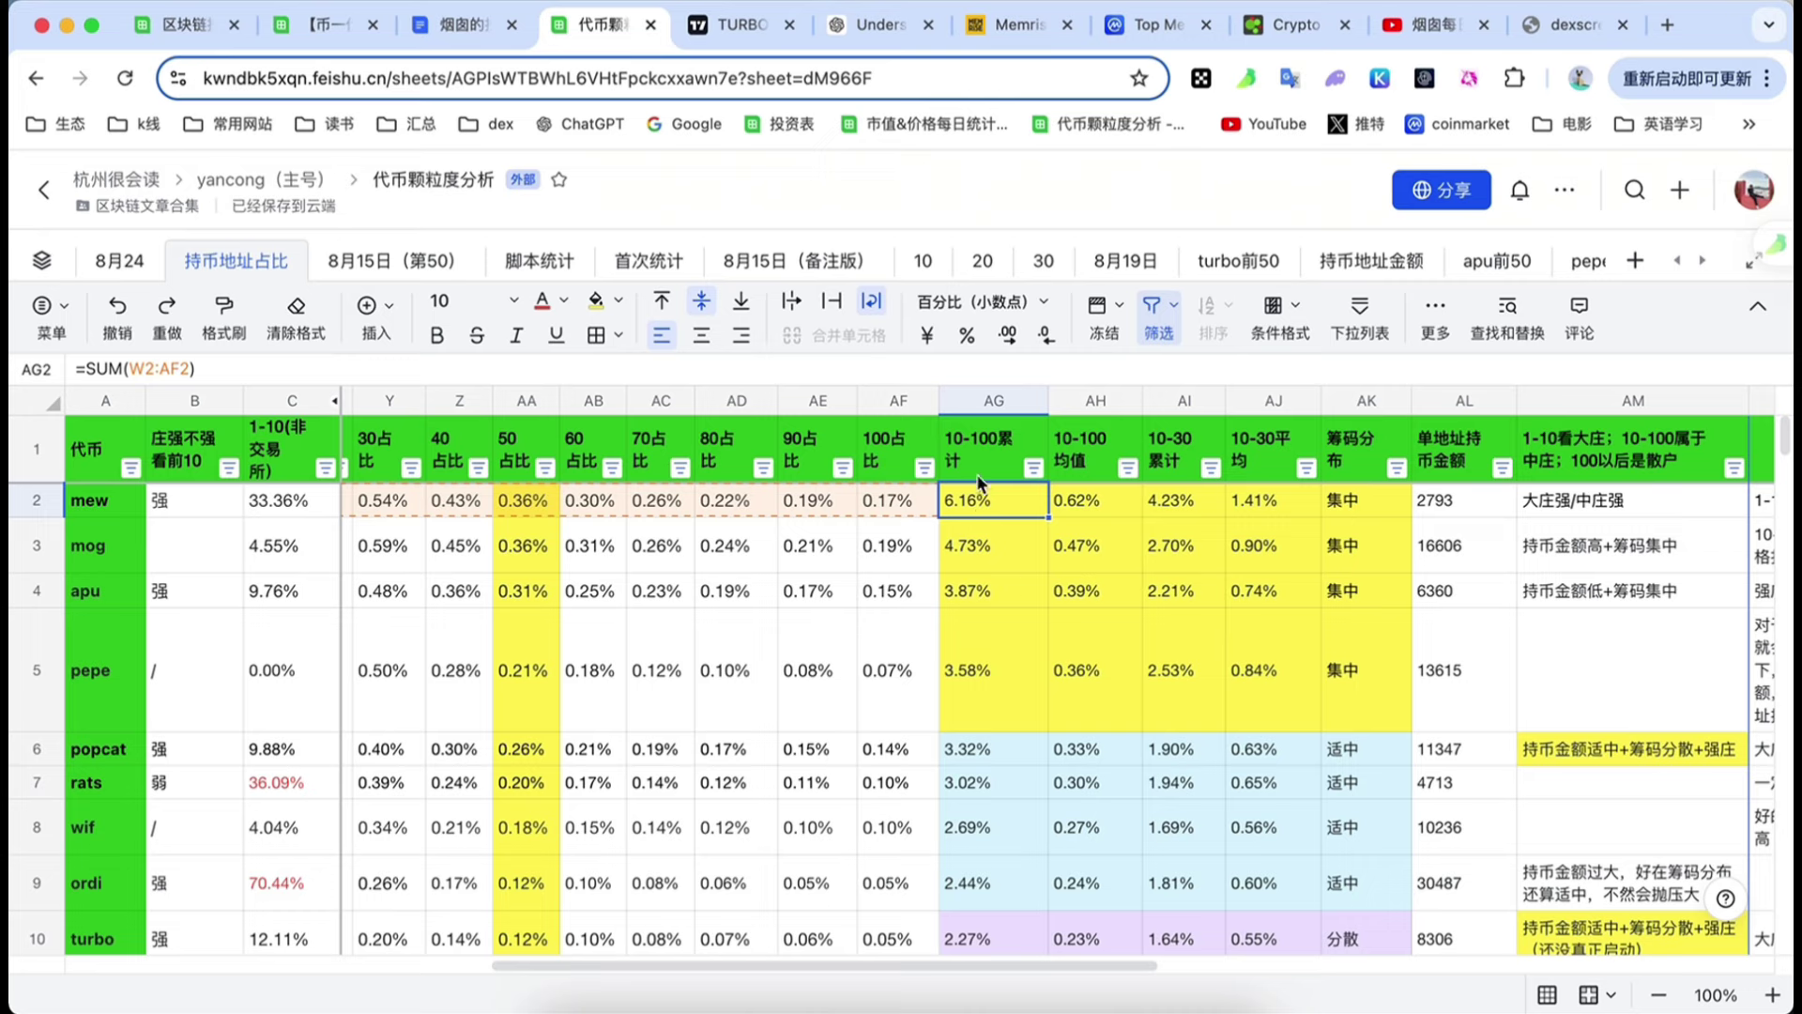
scroll(1017, 616, "down", 1)
scroll(1017, 616, "up", 1)
scroll(1295, 587, "right", 2)
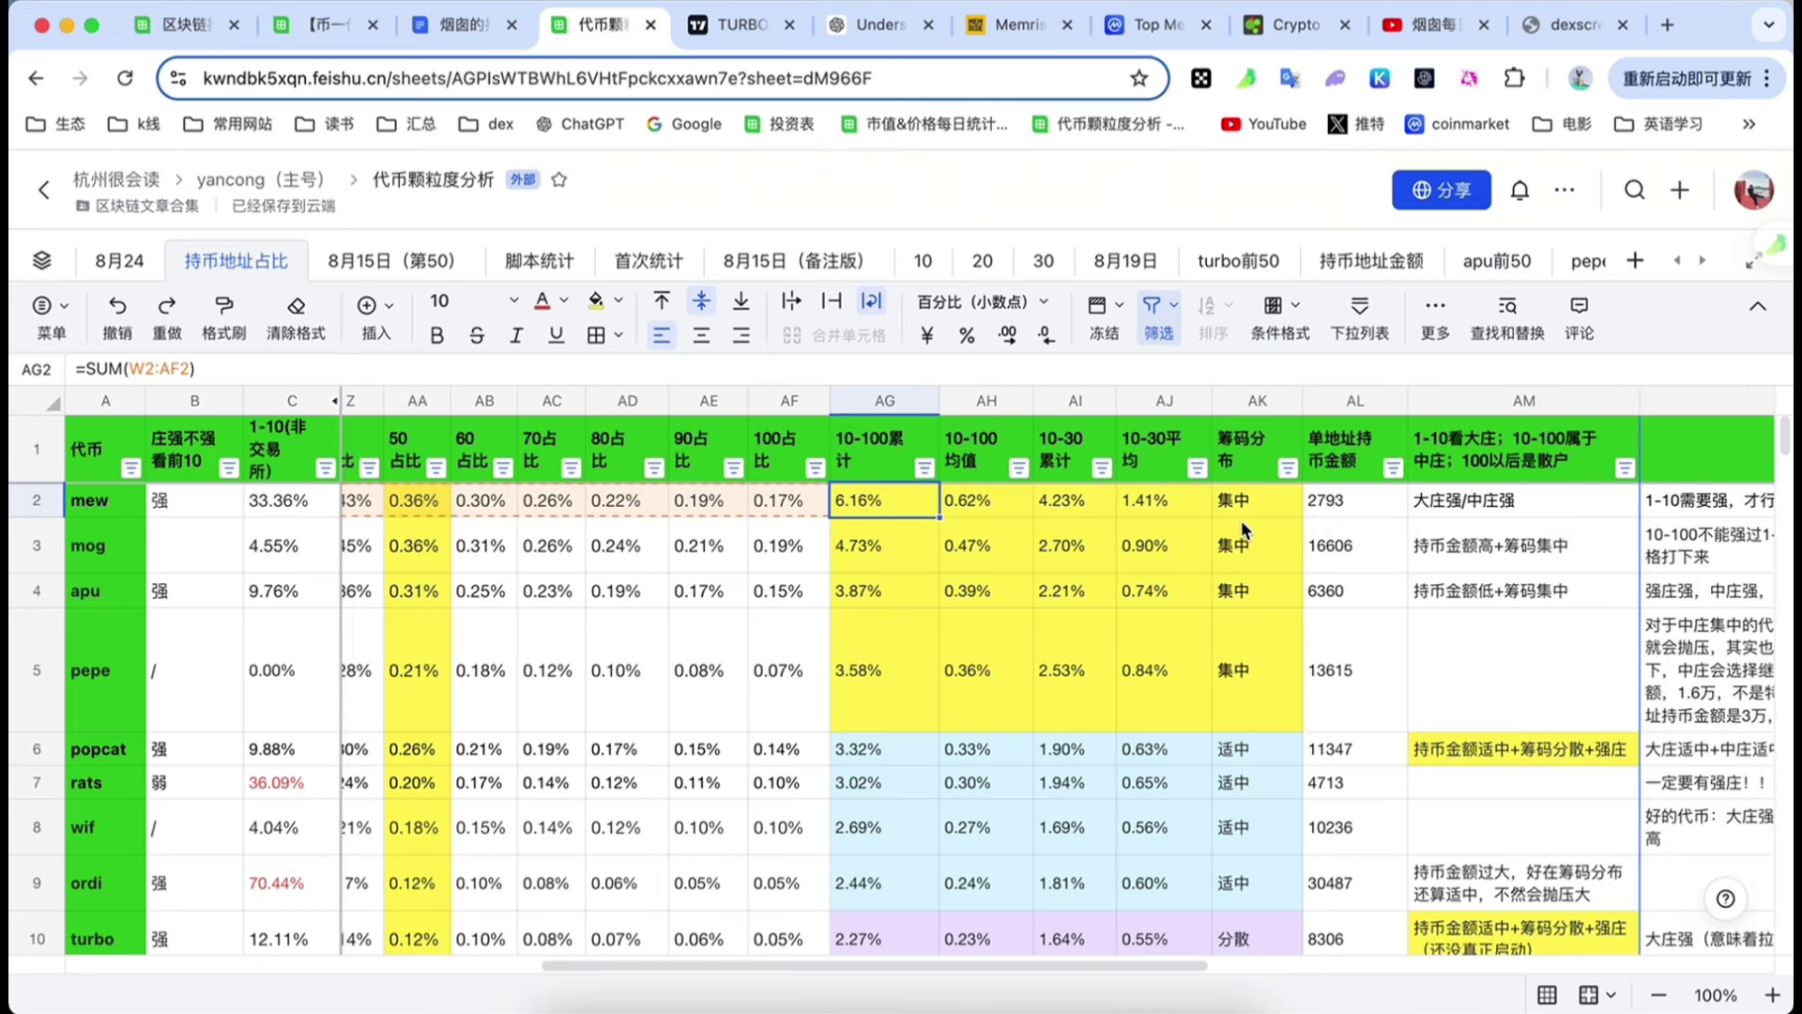
- Highlight the 集中, 适中 and 分散 groups in the 筹码分布 column in turn to compare their tokens
left_click_drag(1241, 520, 1256, 633)
scroll(1253, 711, "down", 1)
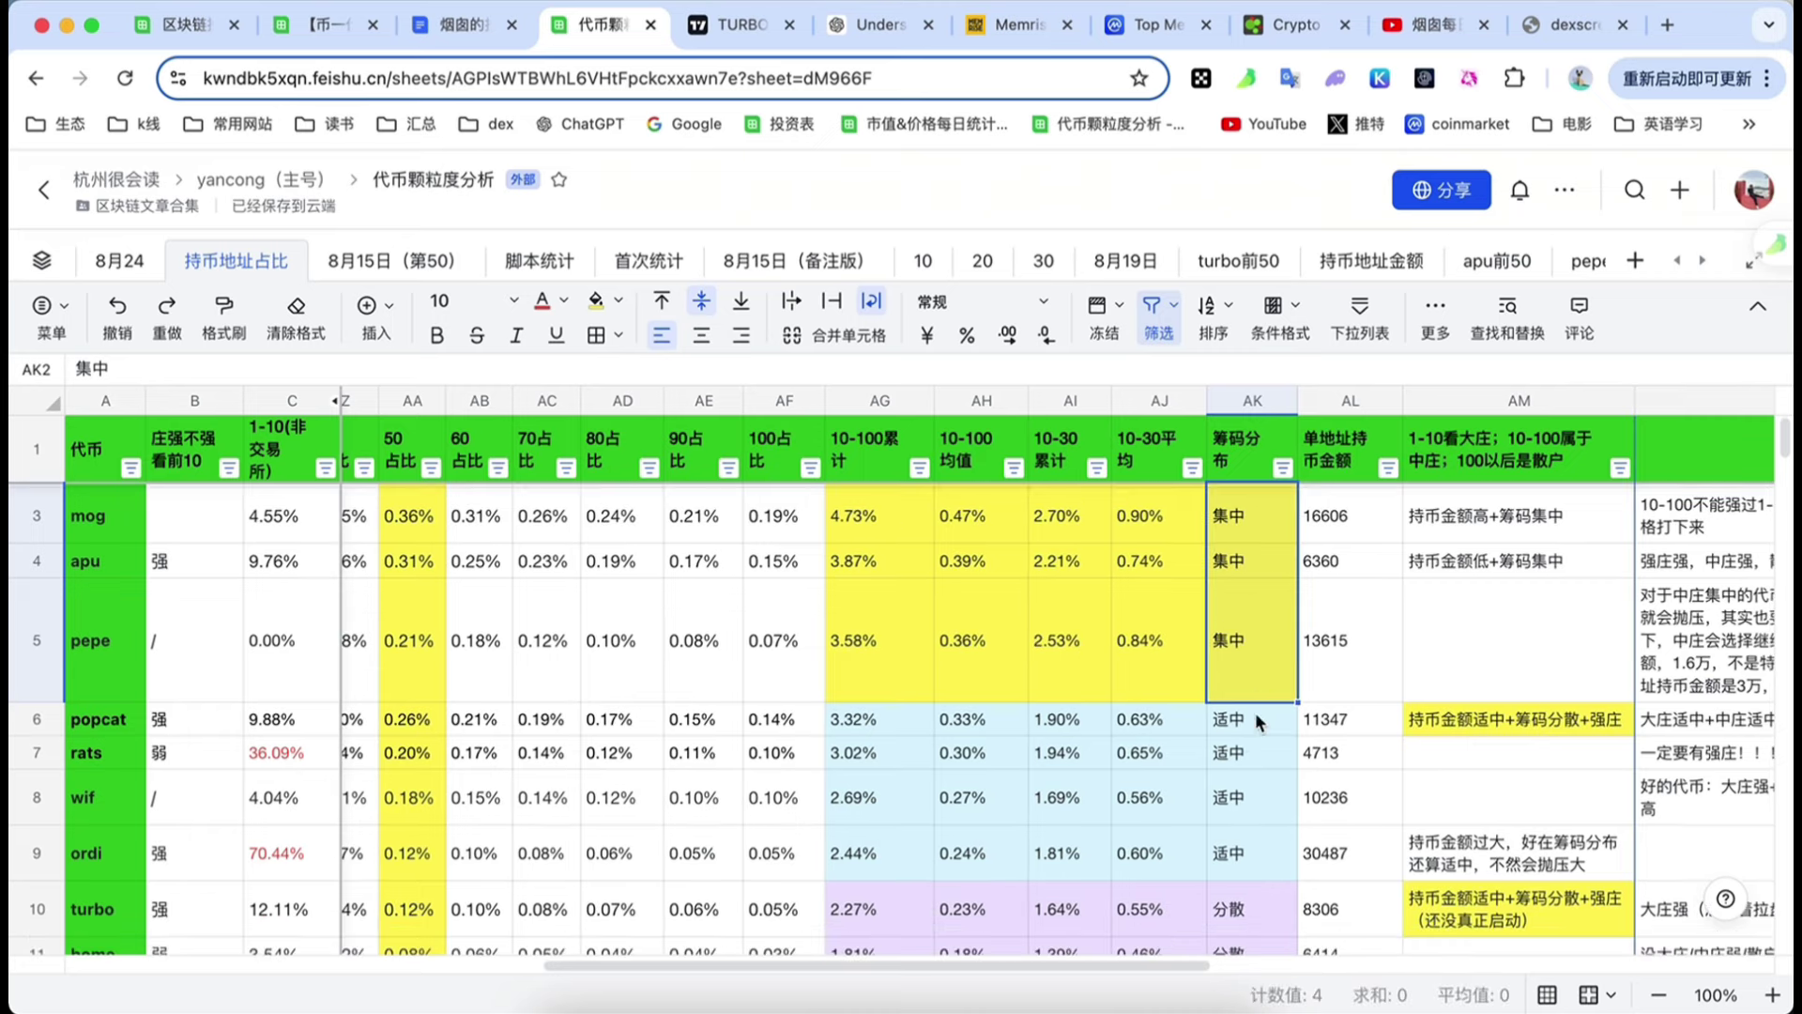
left_click_drag(1237, 712, 1241, 849)
scroll(1254, 746, "down", 3)
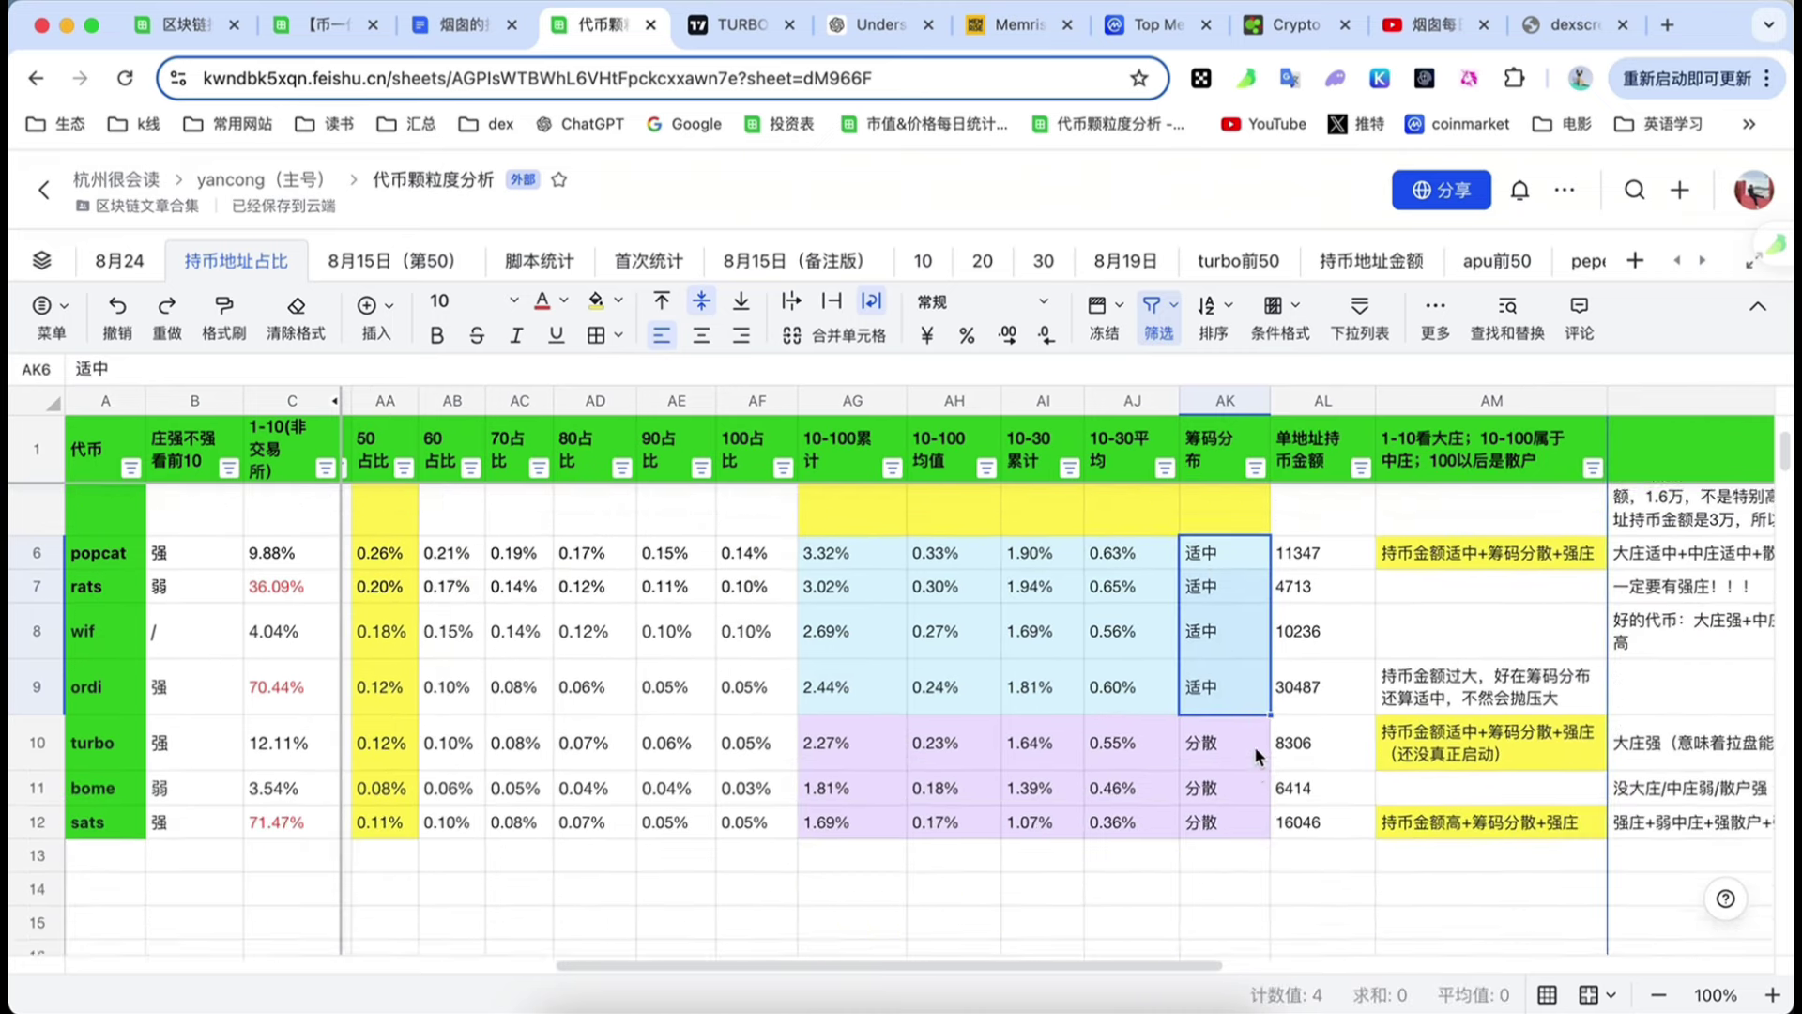
scroll(1254, 746, "down", 1)
left_click_drag(1224, 691, 1236, 764)
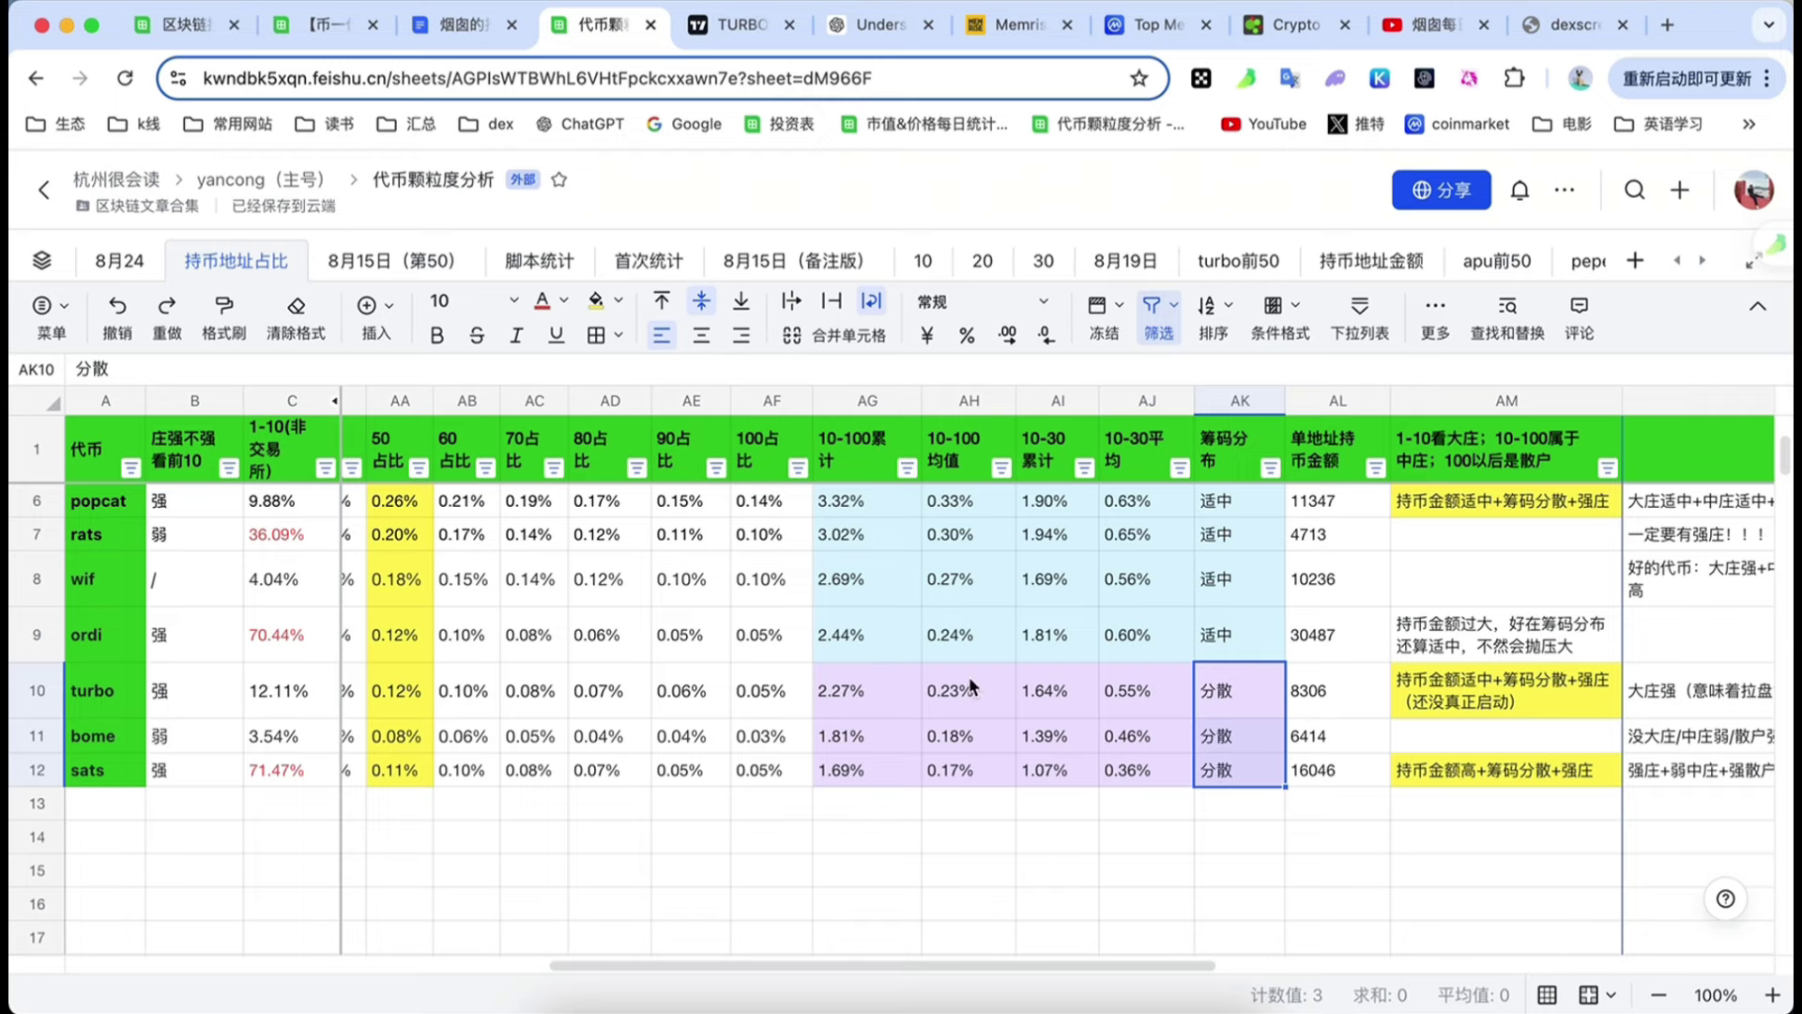
- Compare the 10-100累计 values from mew down to sats, and return to the 8月24 sheet
scroll(901, 657, "up", 5)
left_click(876, 510)
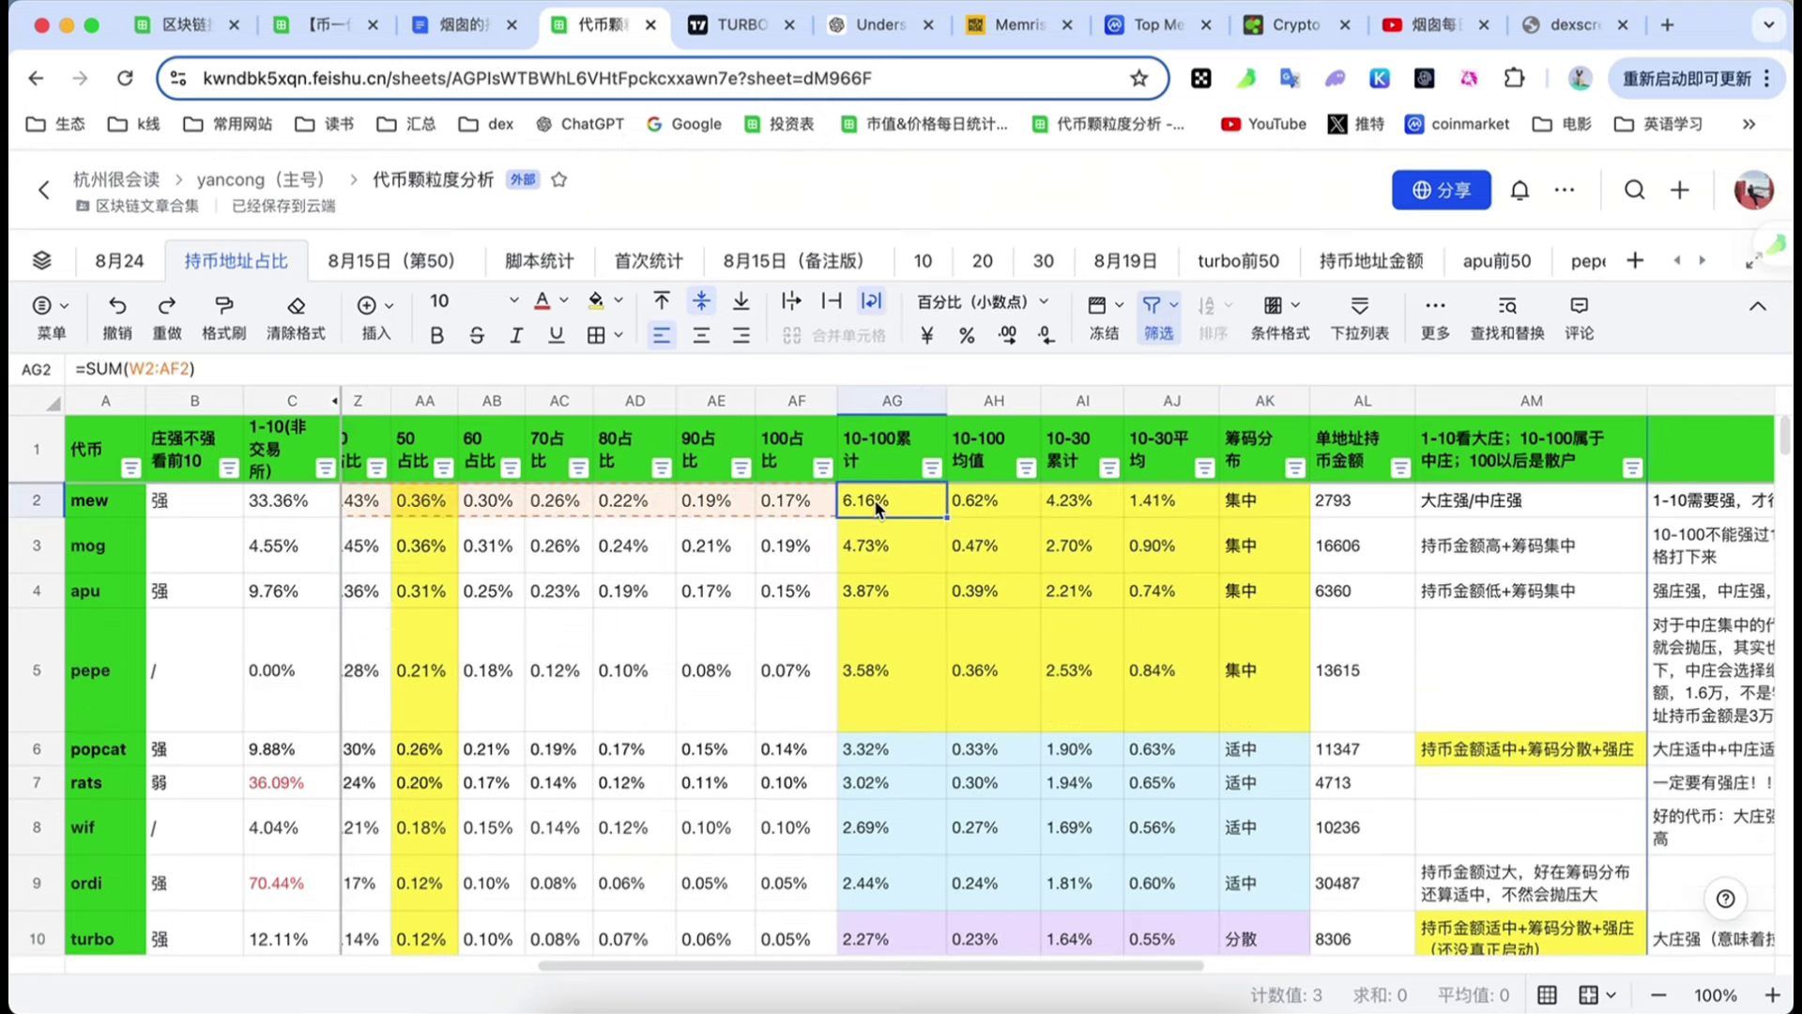
scroll(909, 699, "down", 1)
scroll(908, 699, "down", 2)
left_click(916, 751)
scroll(916, 751, "up", 3)
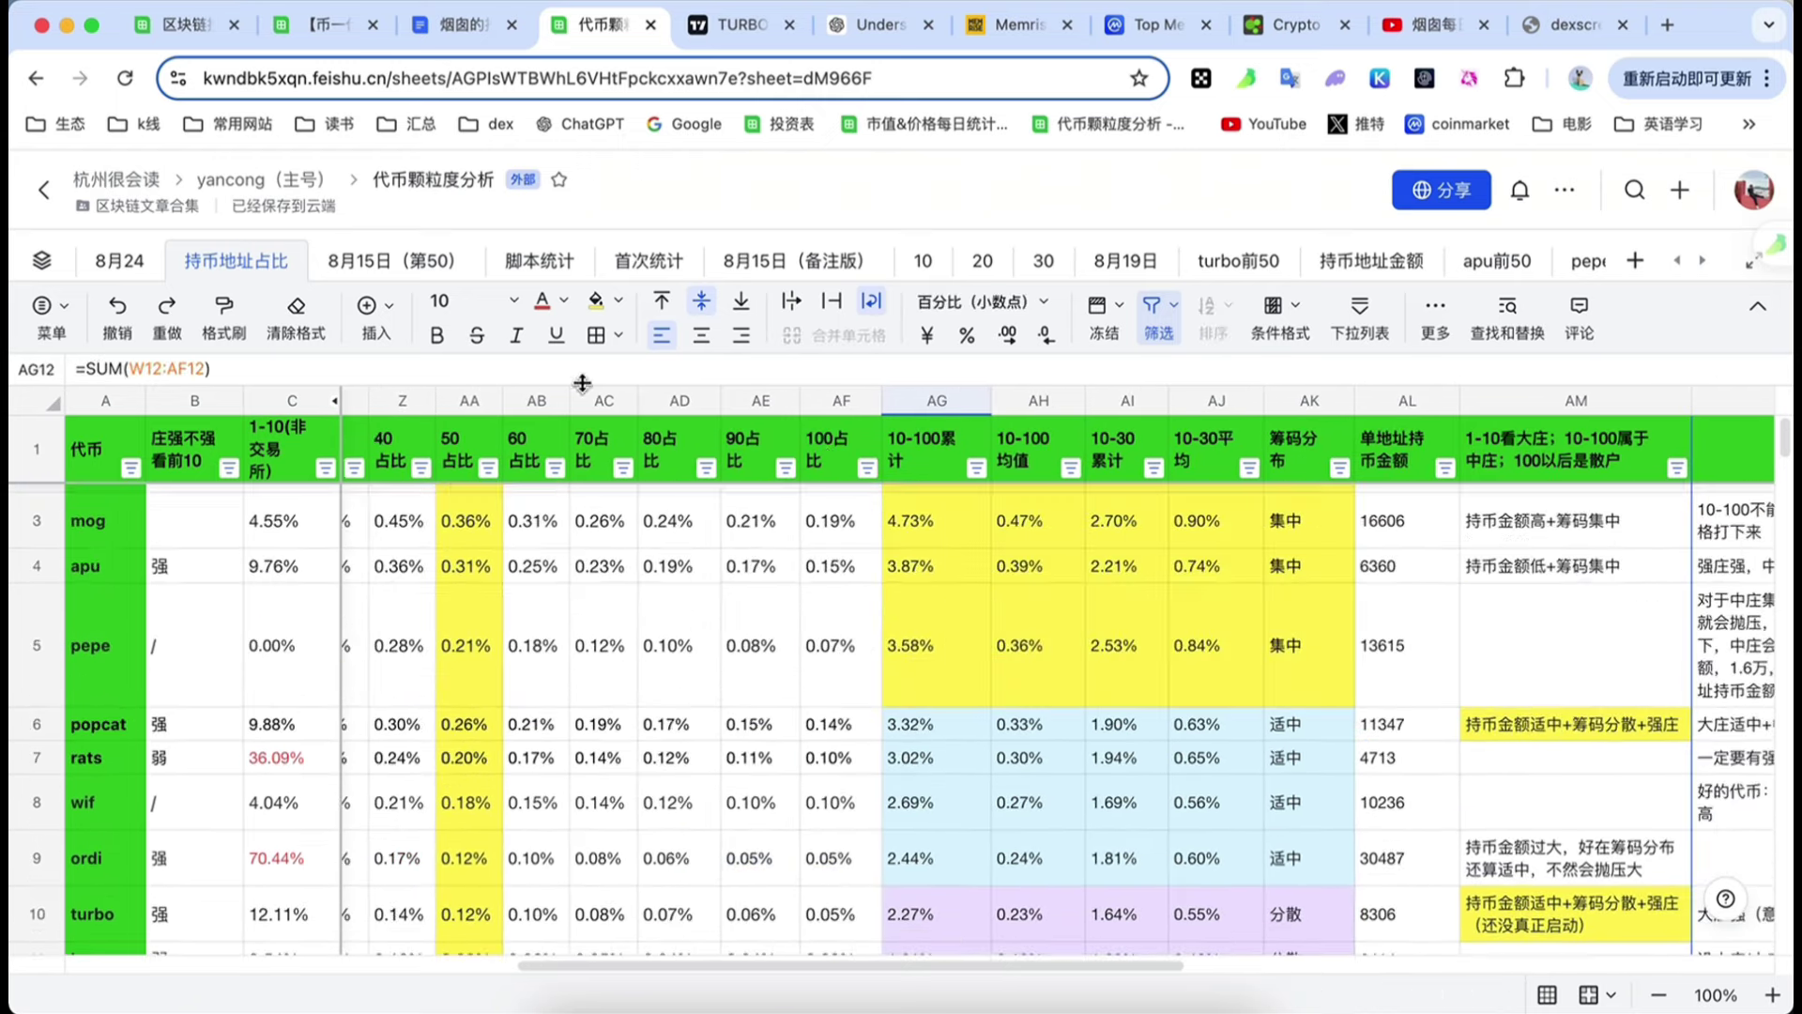
left_click(119, 261)
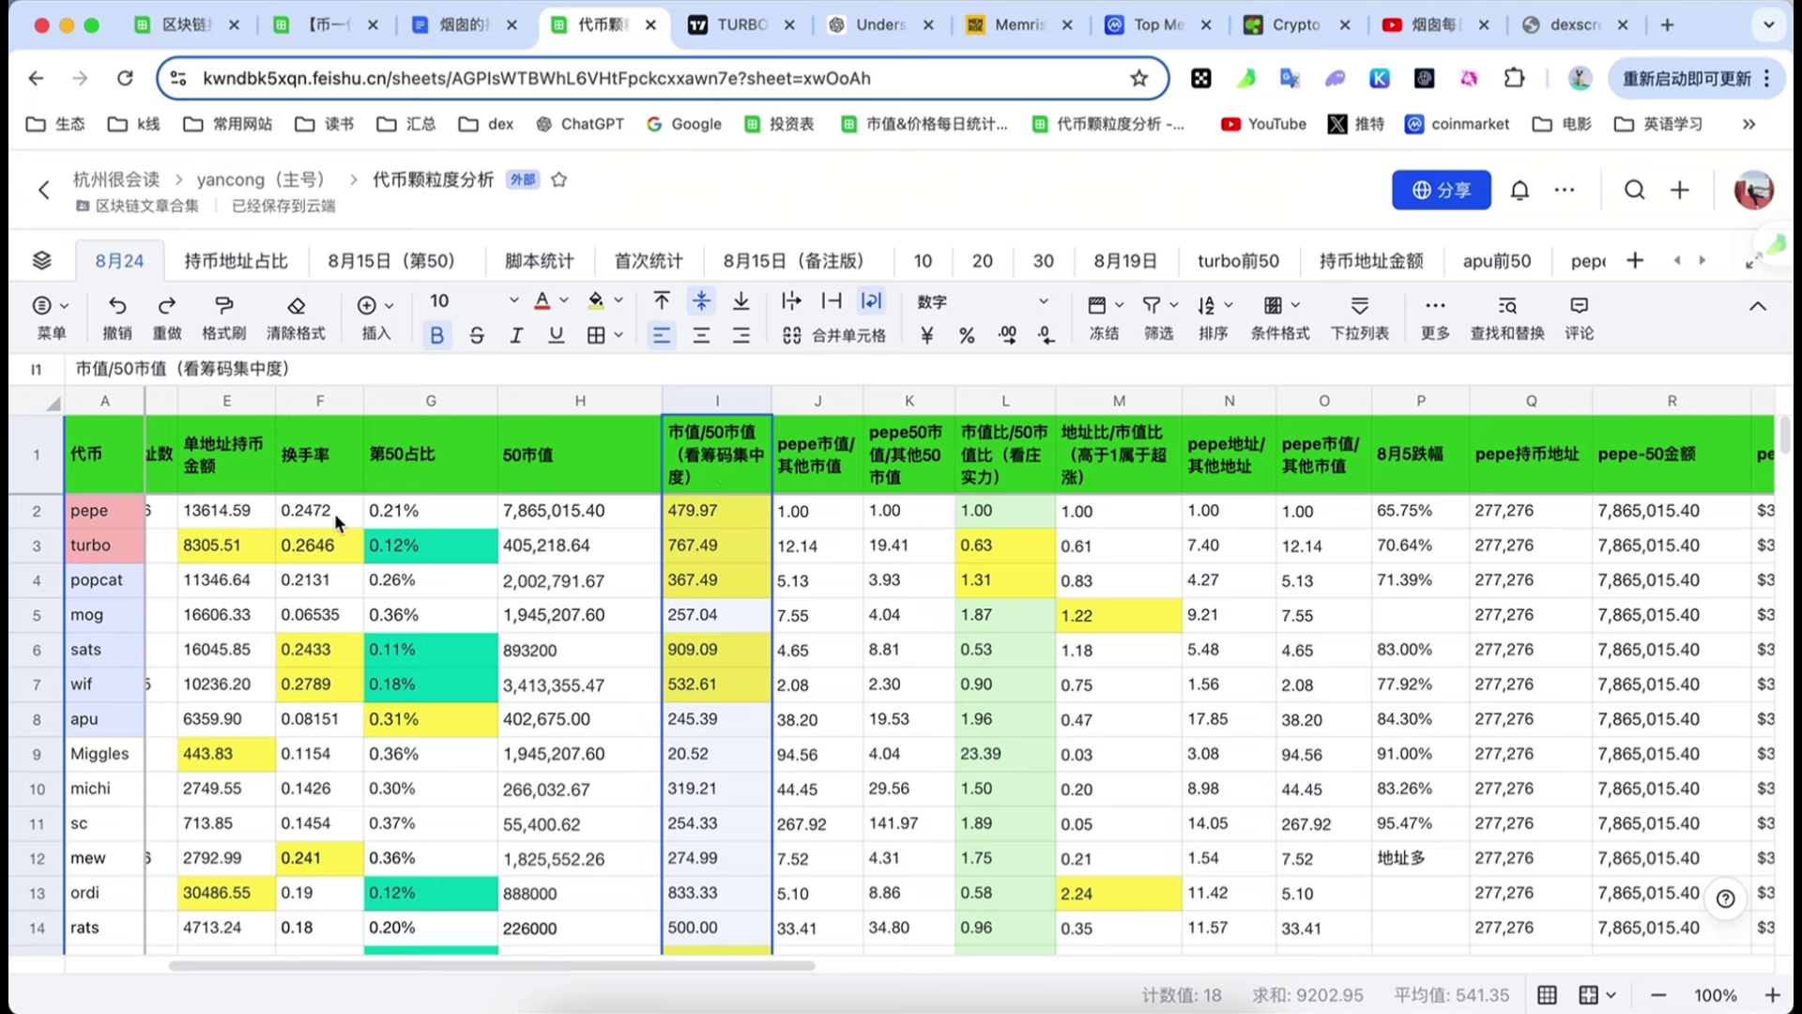
- Compare the 市值, 50市值 and 市值/50市值 cells of pepe with those of turbo
scroll(541, 636, "left", 5)
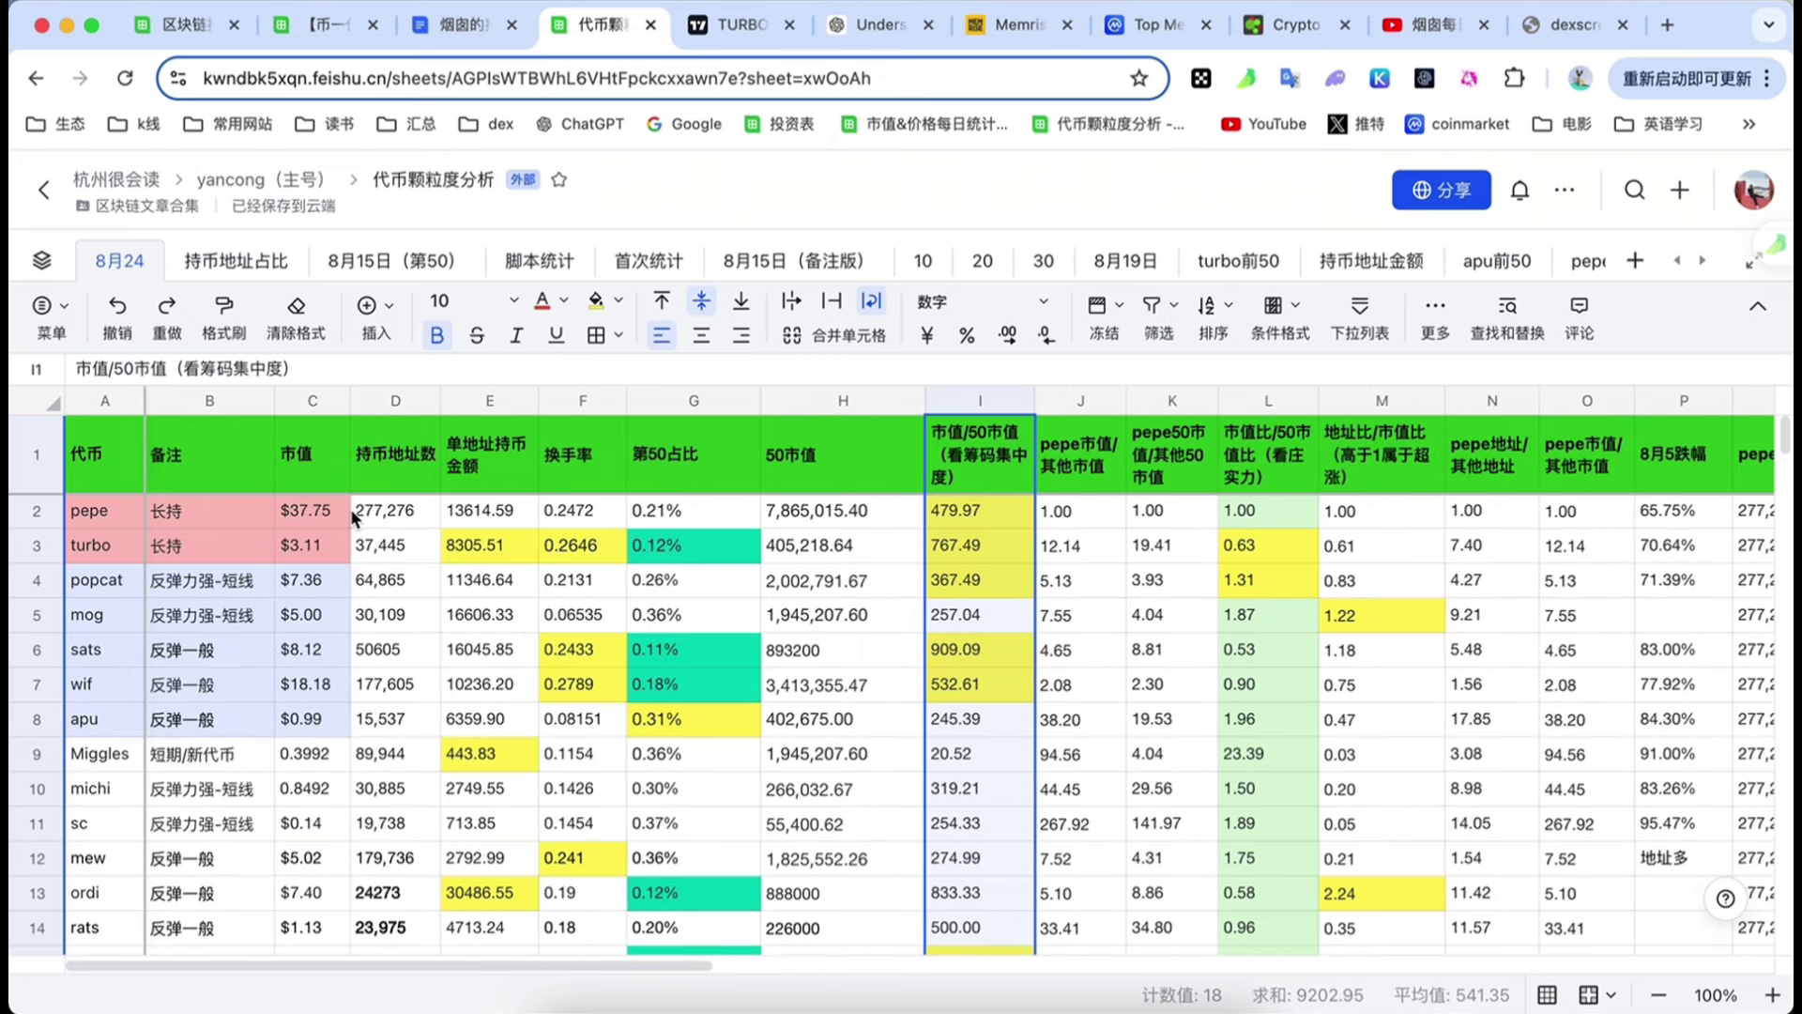
left_click(305, 511)
left_click(821, 516)
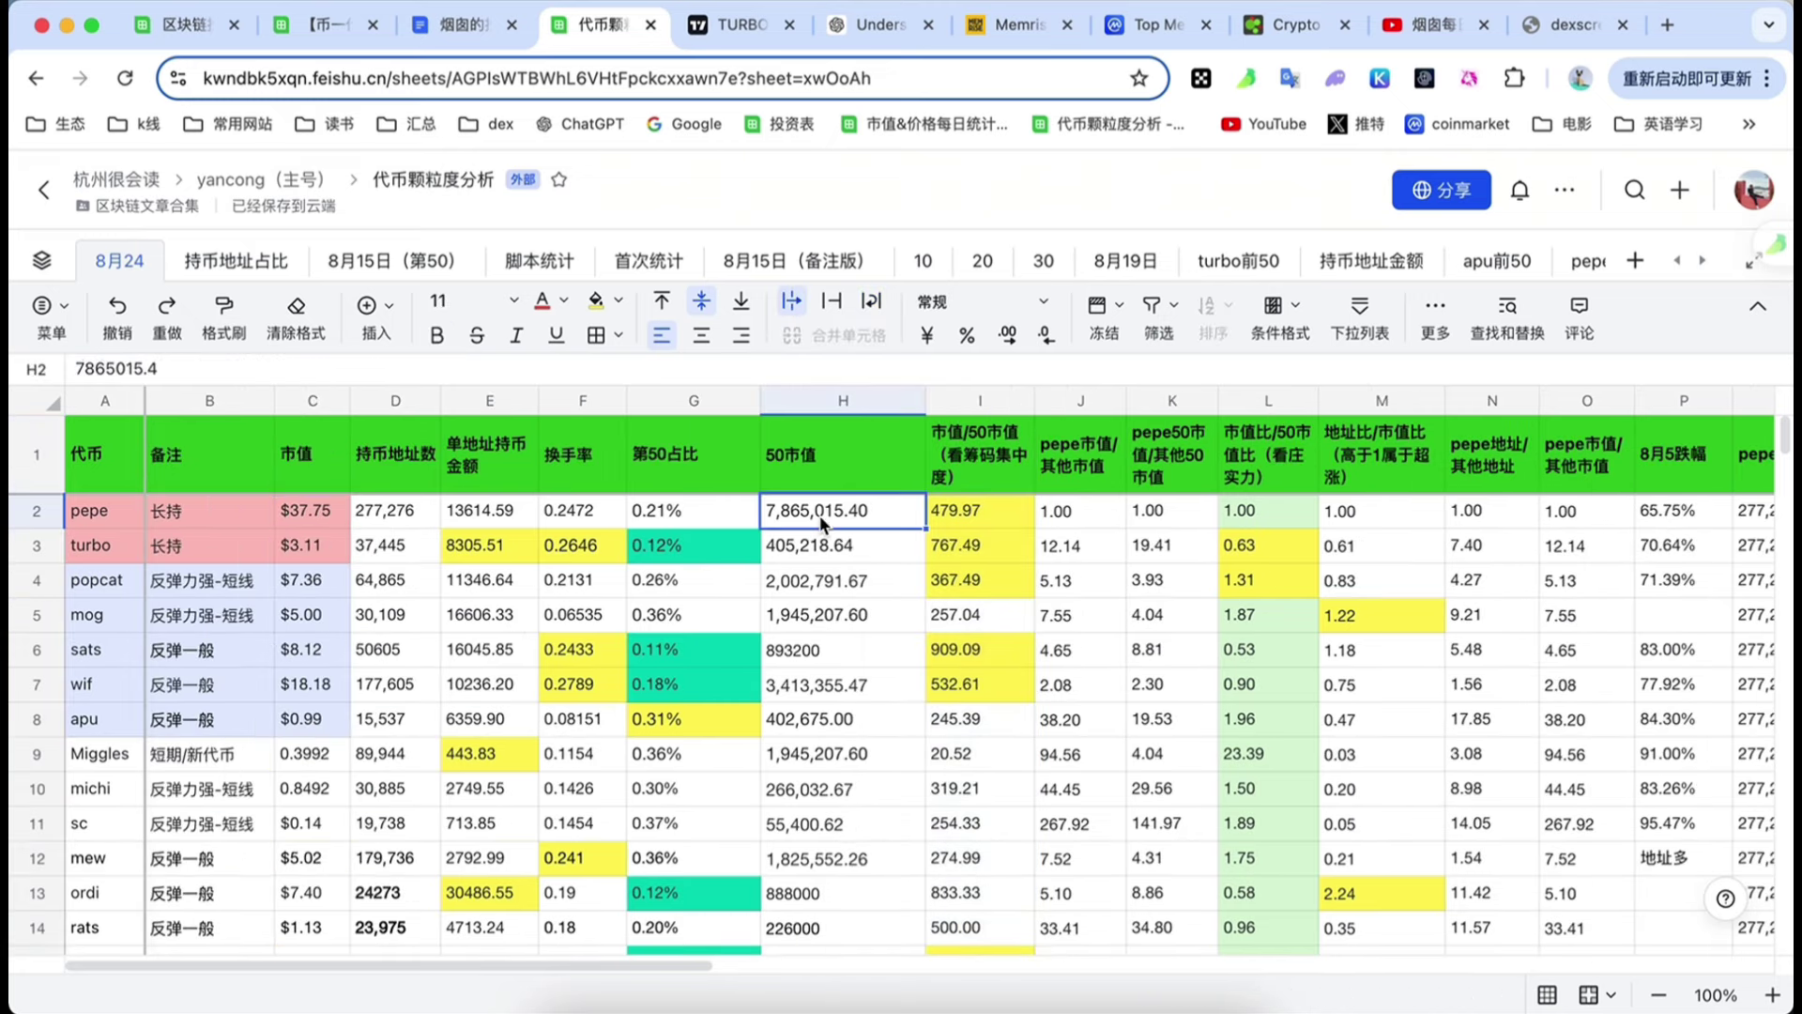
left_click(962, 519)
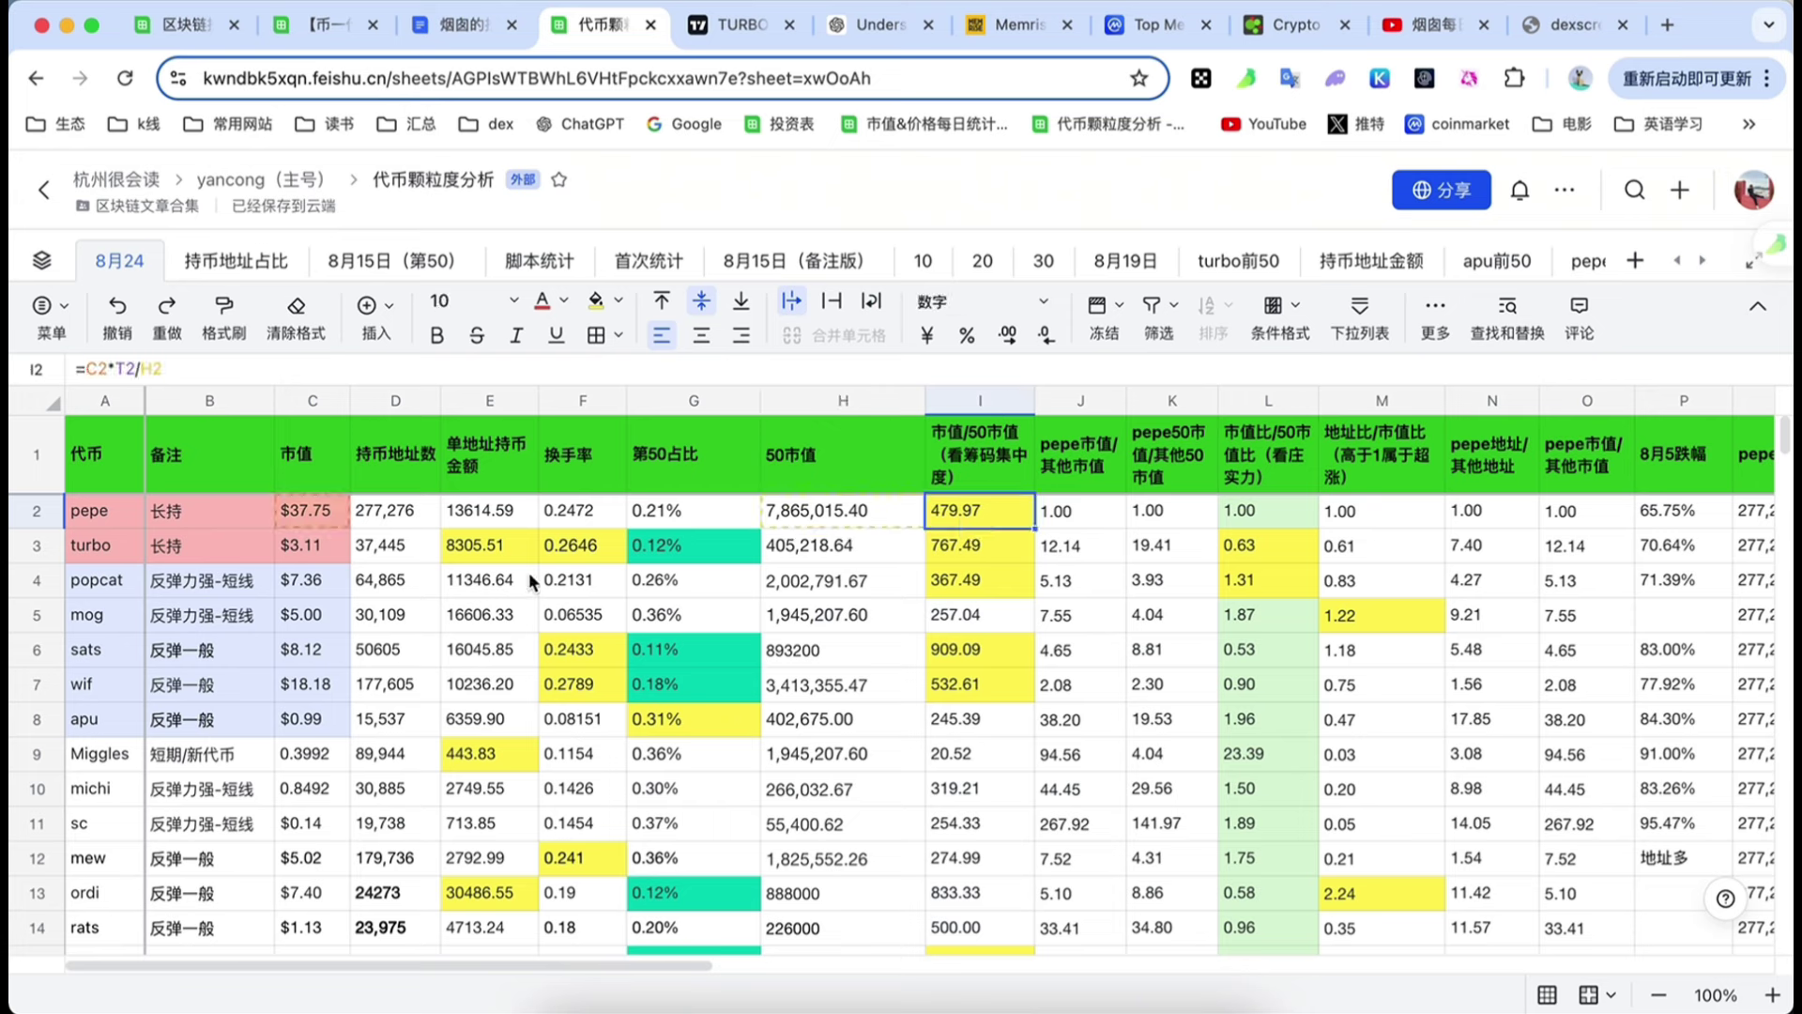
left_click(310, 552)
left_click(817, 552)
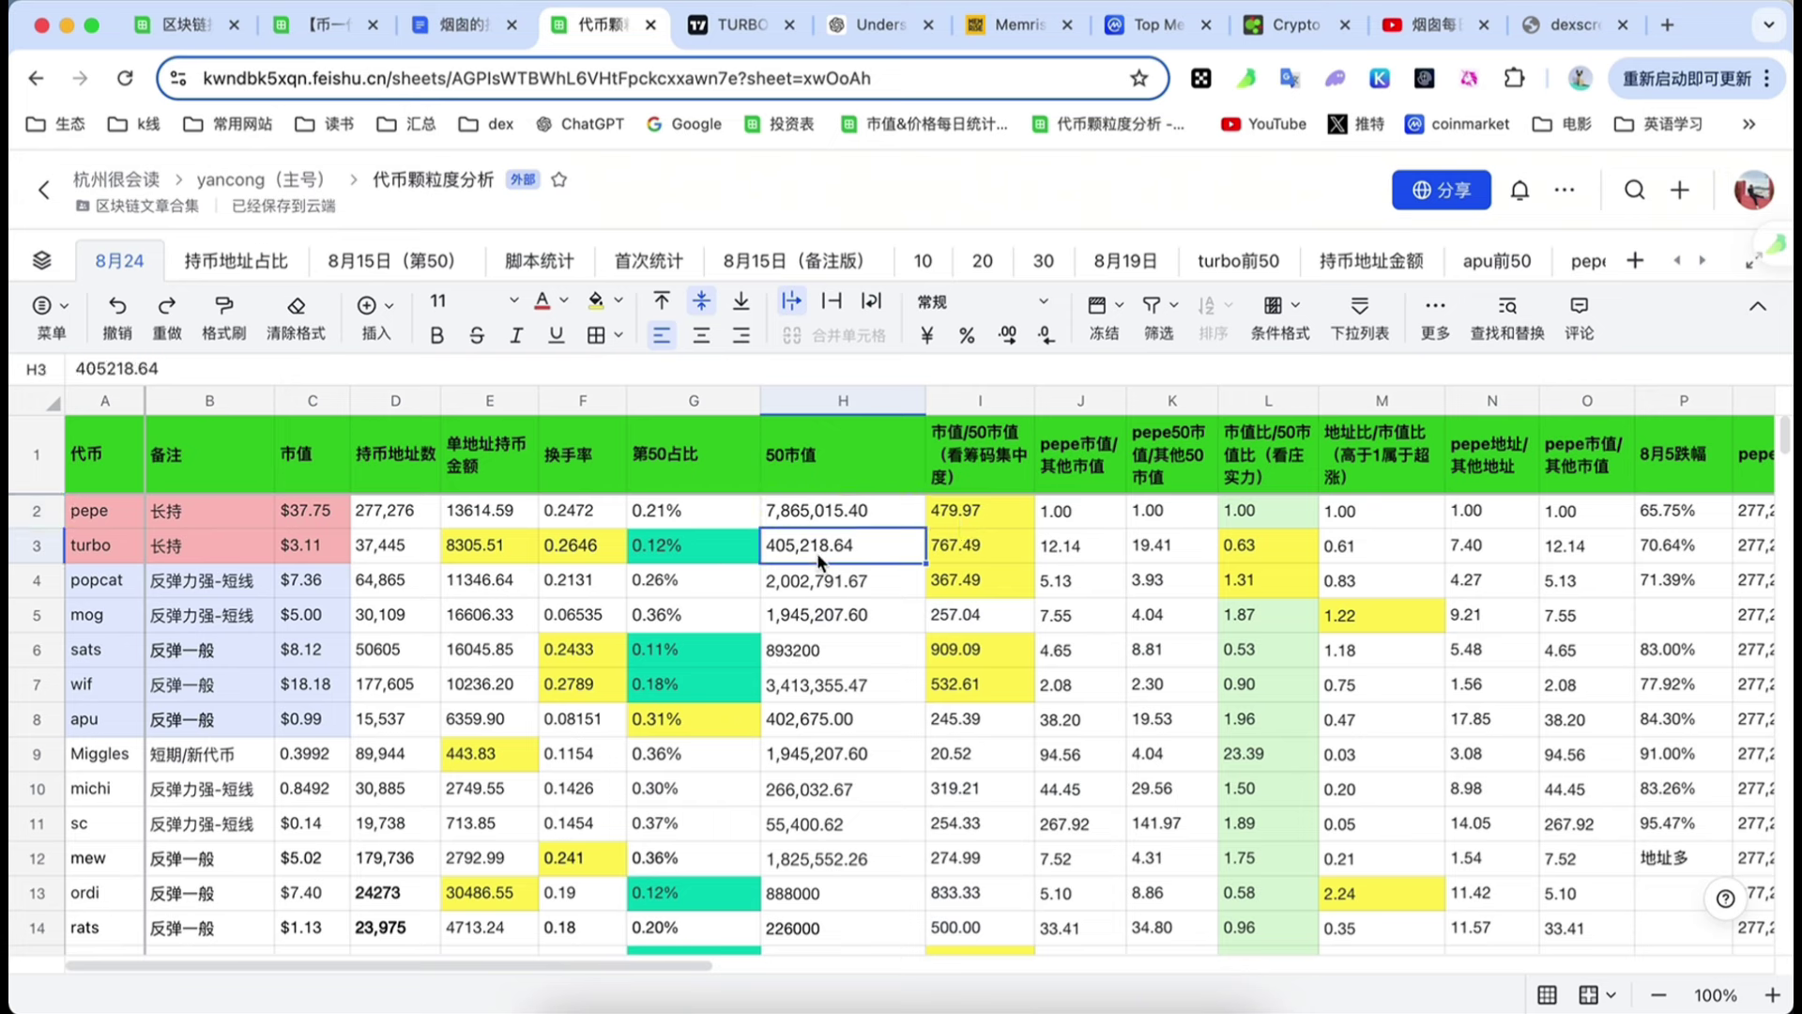
left_click(972, 553)
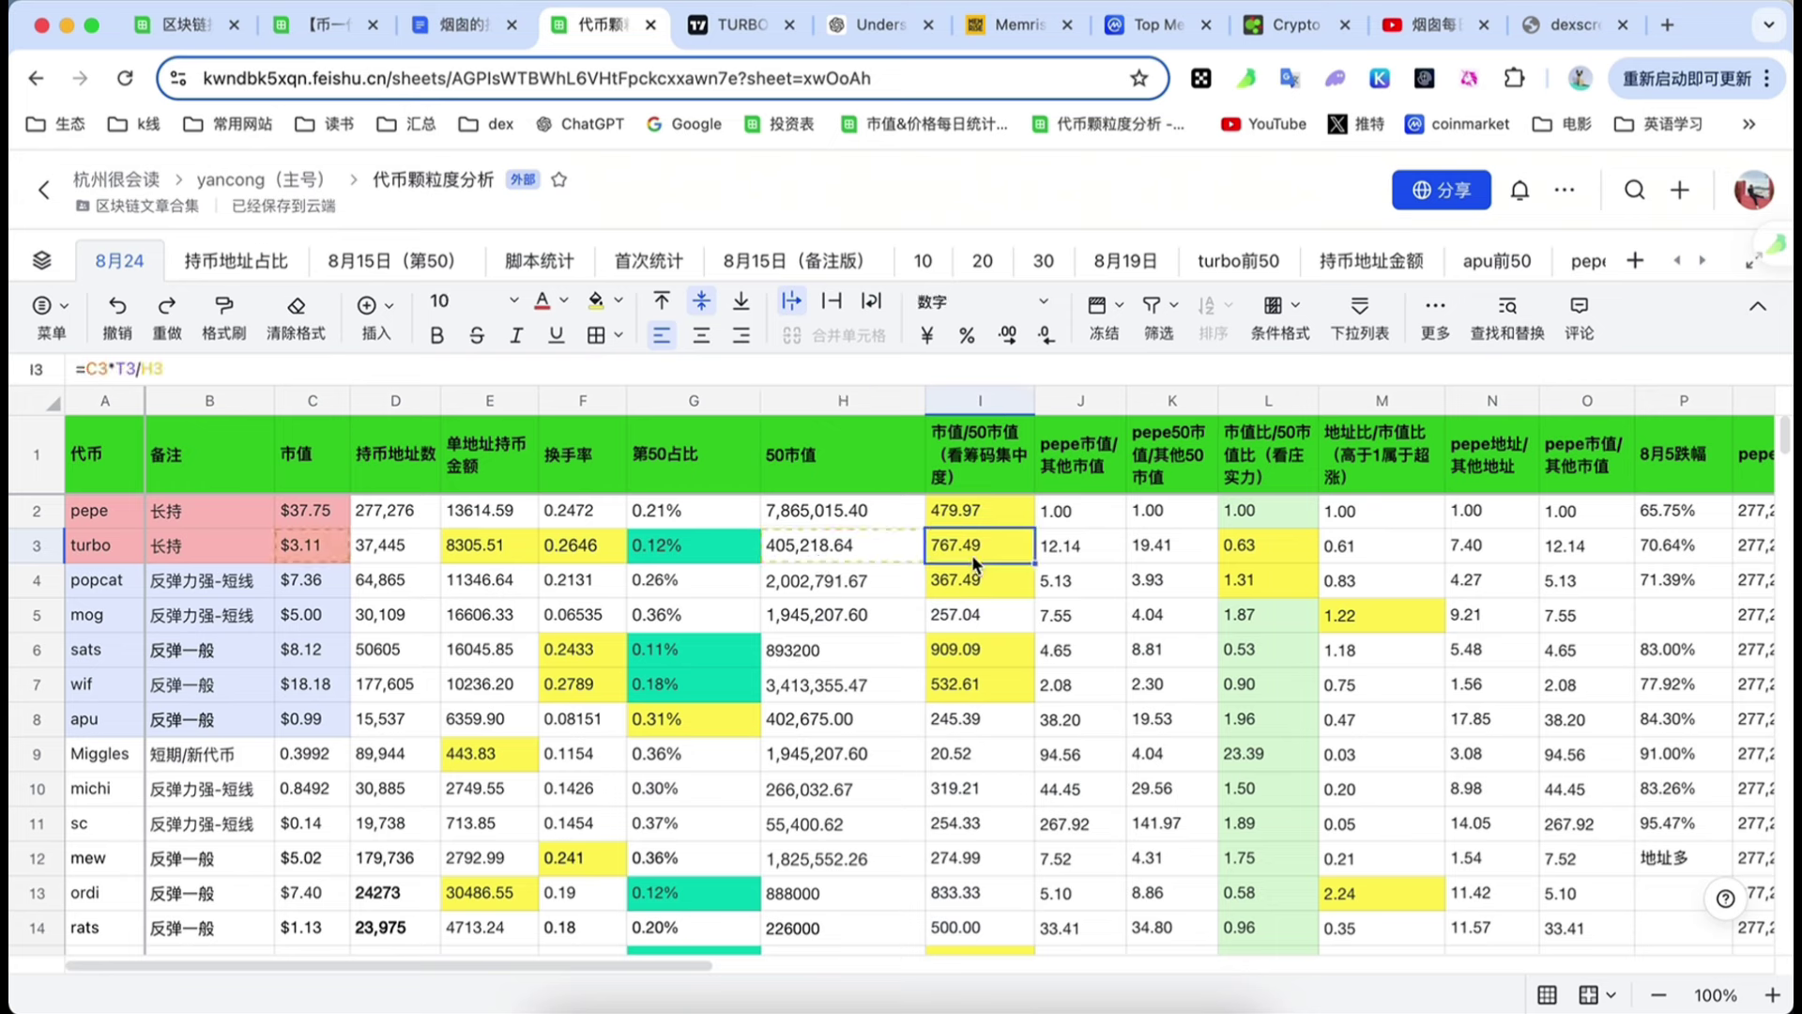
- Highlight the 市值/50市值 column, and compare the sats and bome rows against each other
left_click(967, 404)
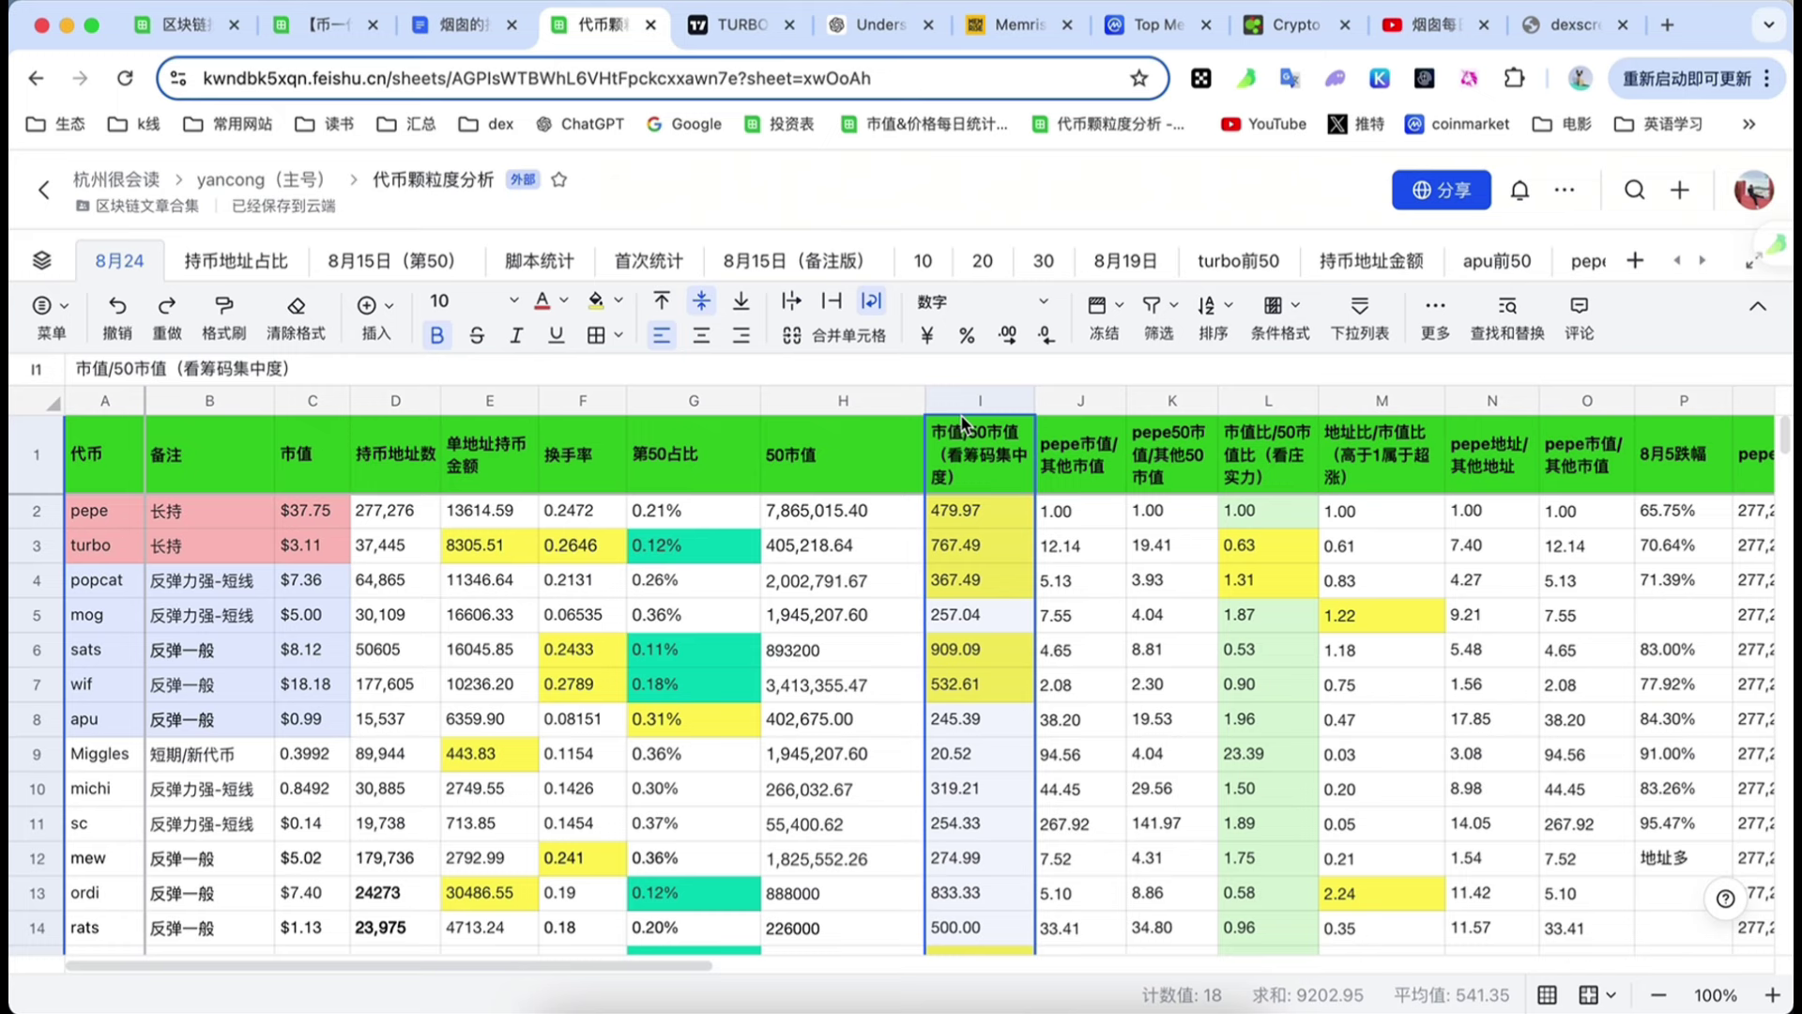
left_click(983, 646)
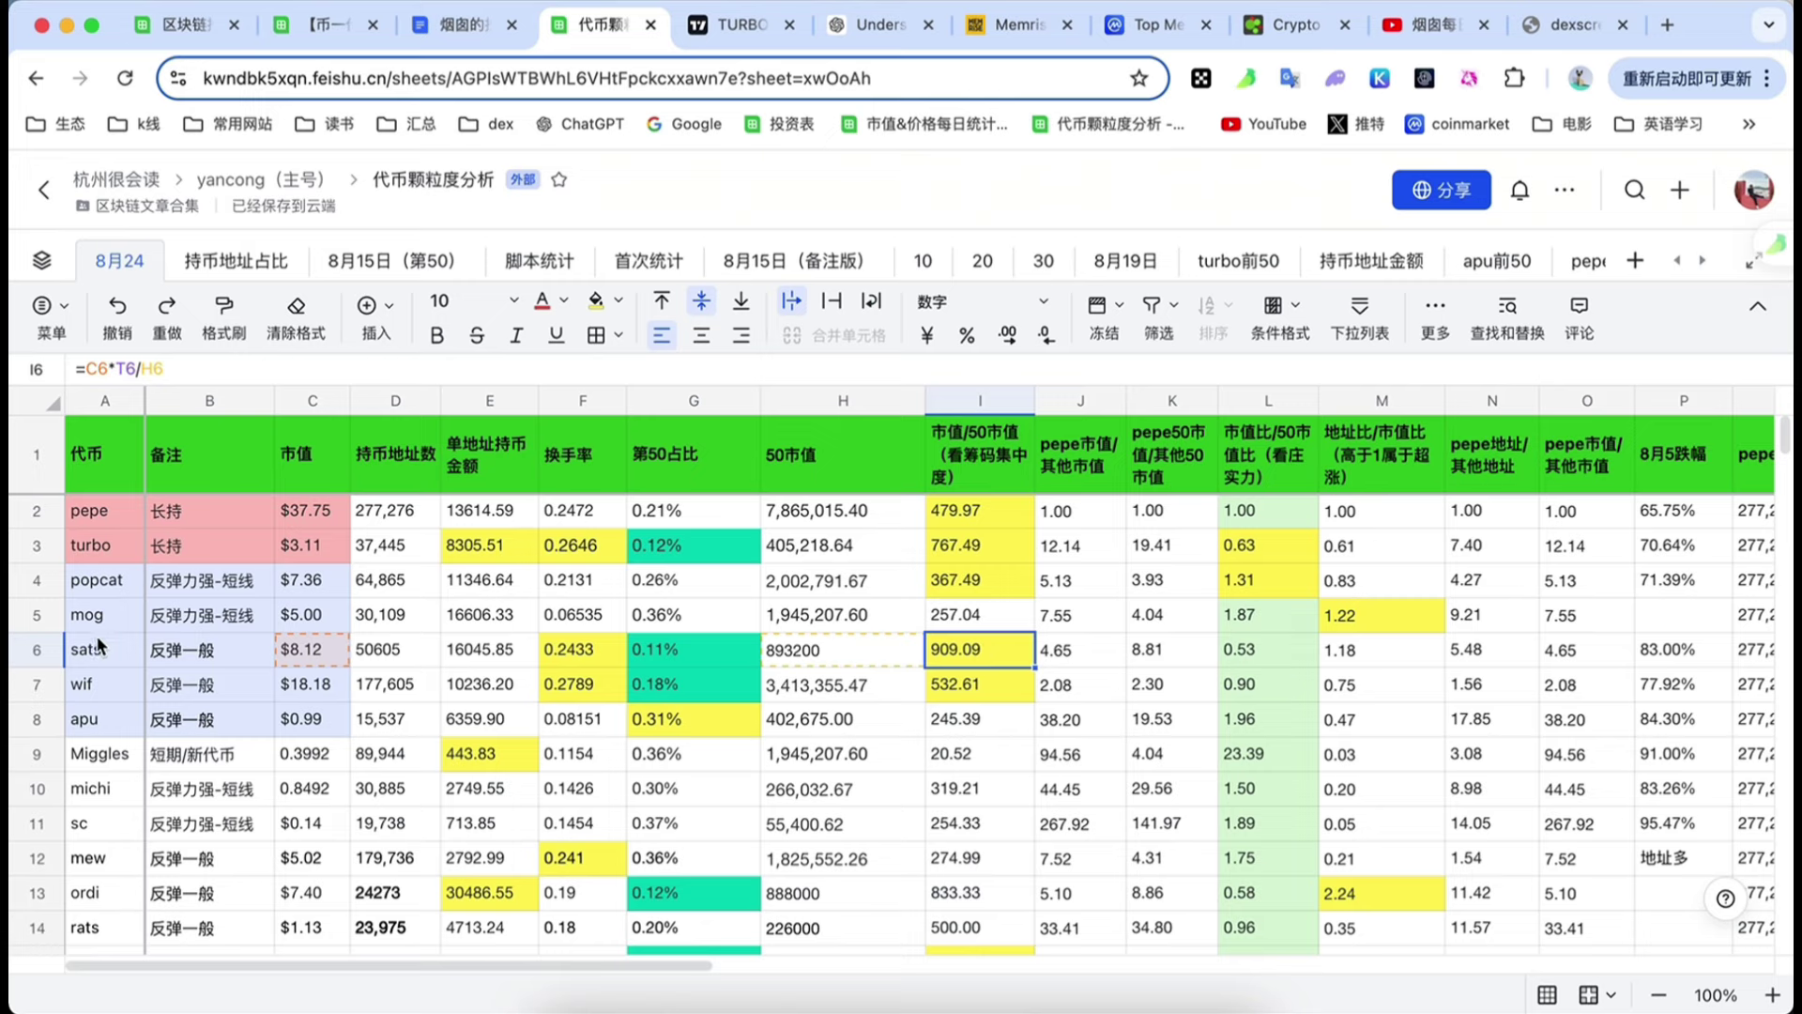
left_click(37, 650)
scroll(925, 792, "down", 5)
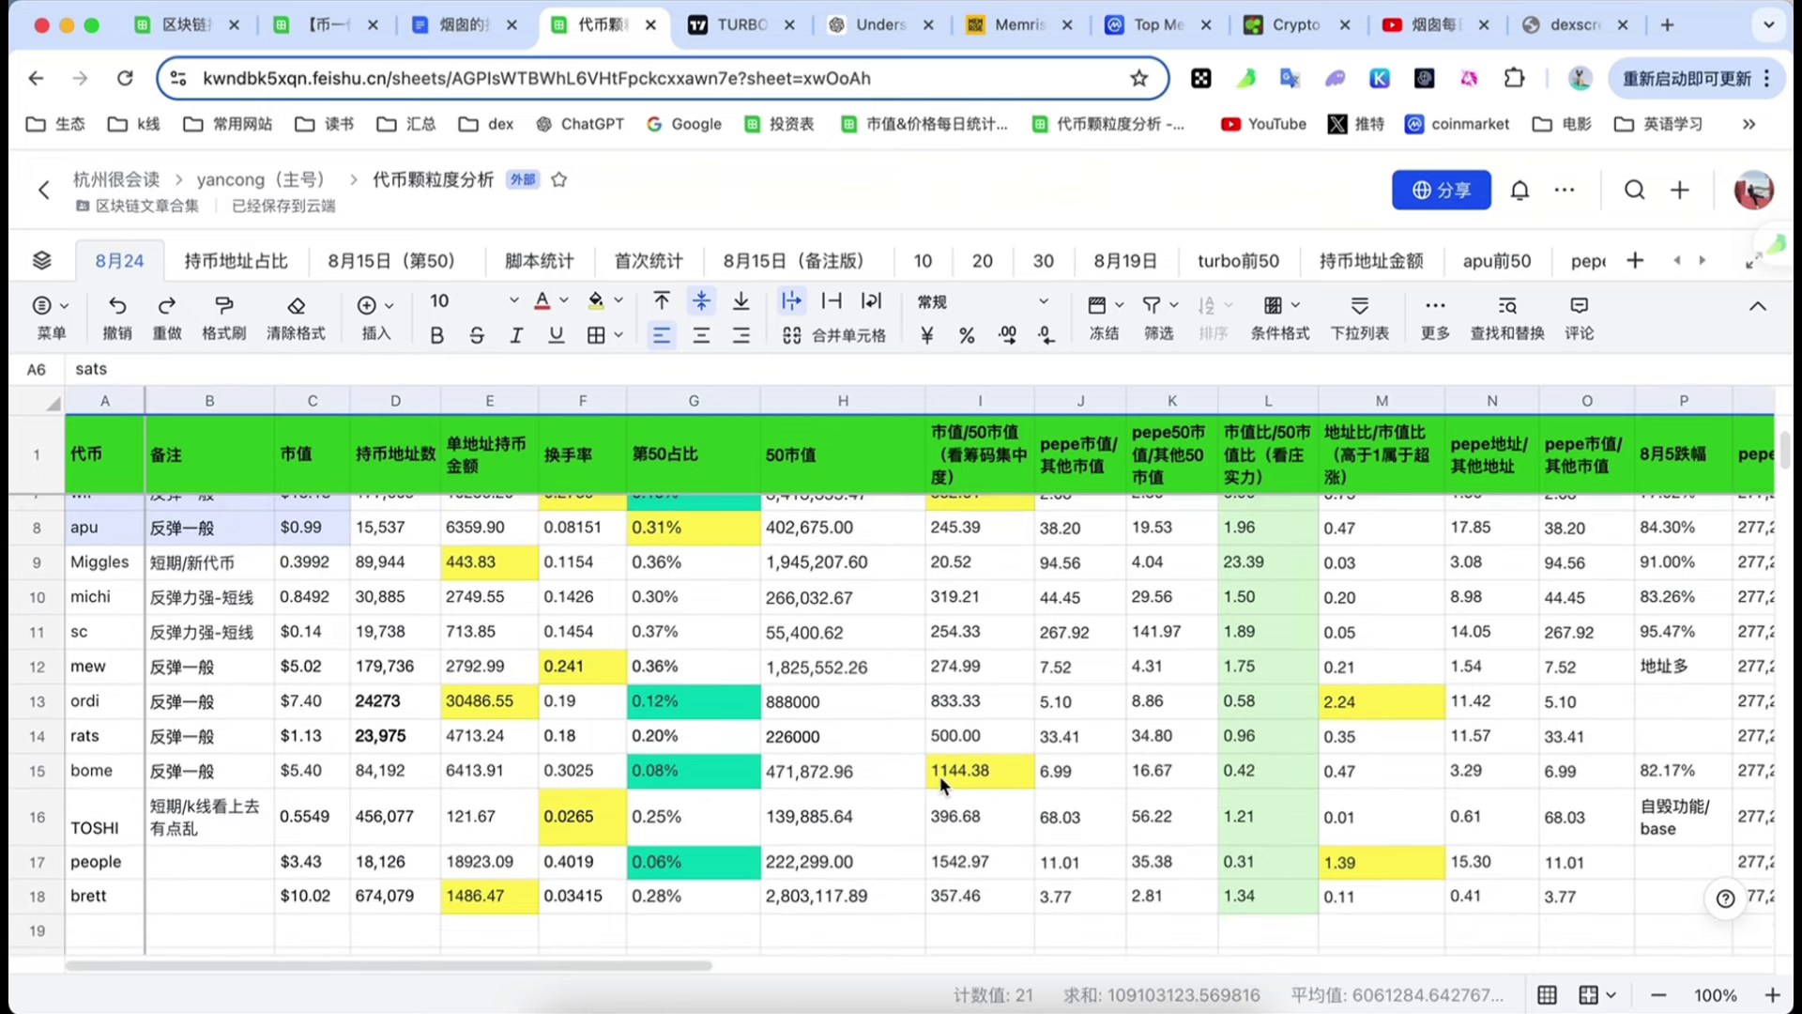
scroll(941, 781, "down", 1)
left_click(37, 769)
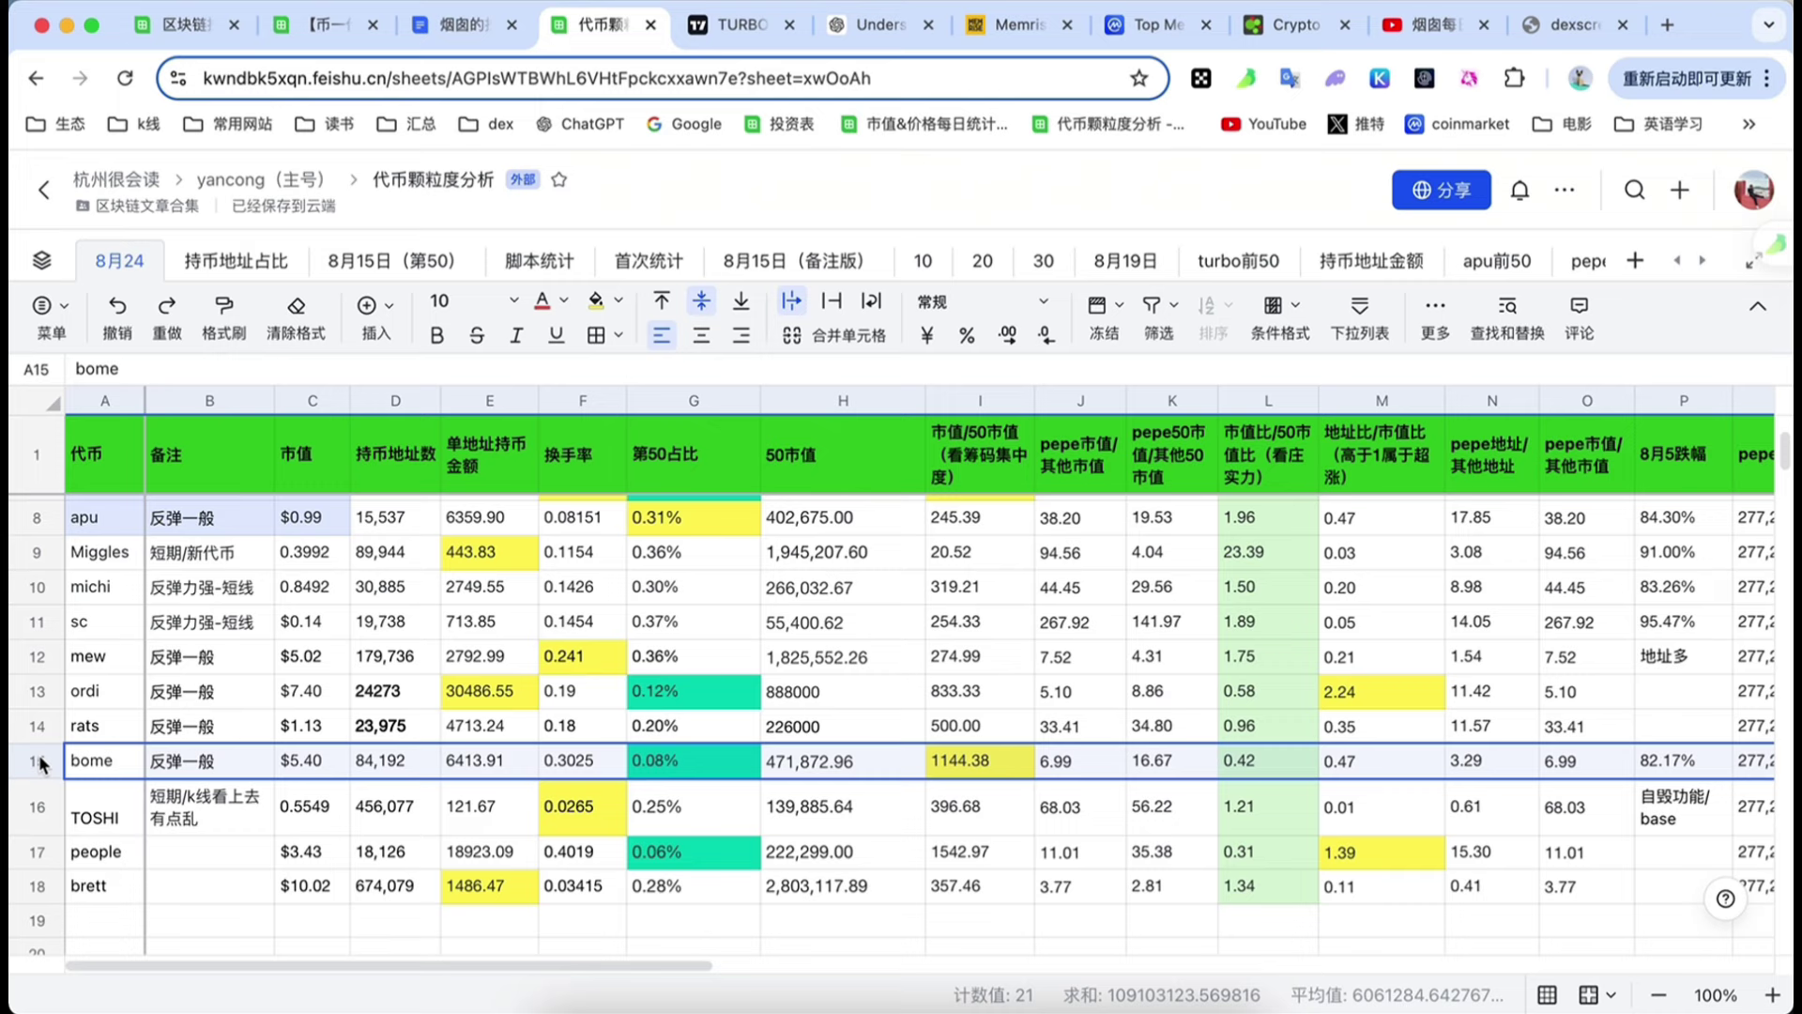
left_click(971, 768)
scroll(967, 791, "up", 2)
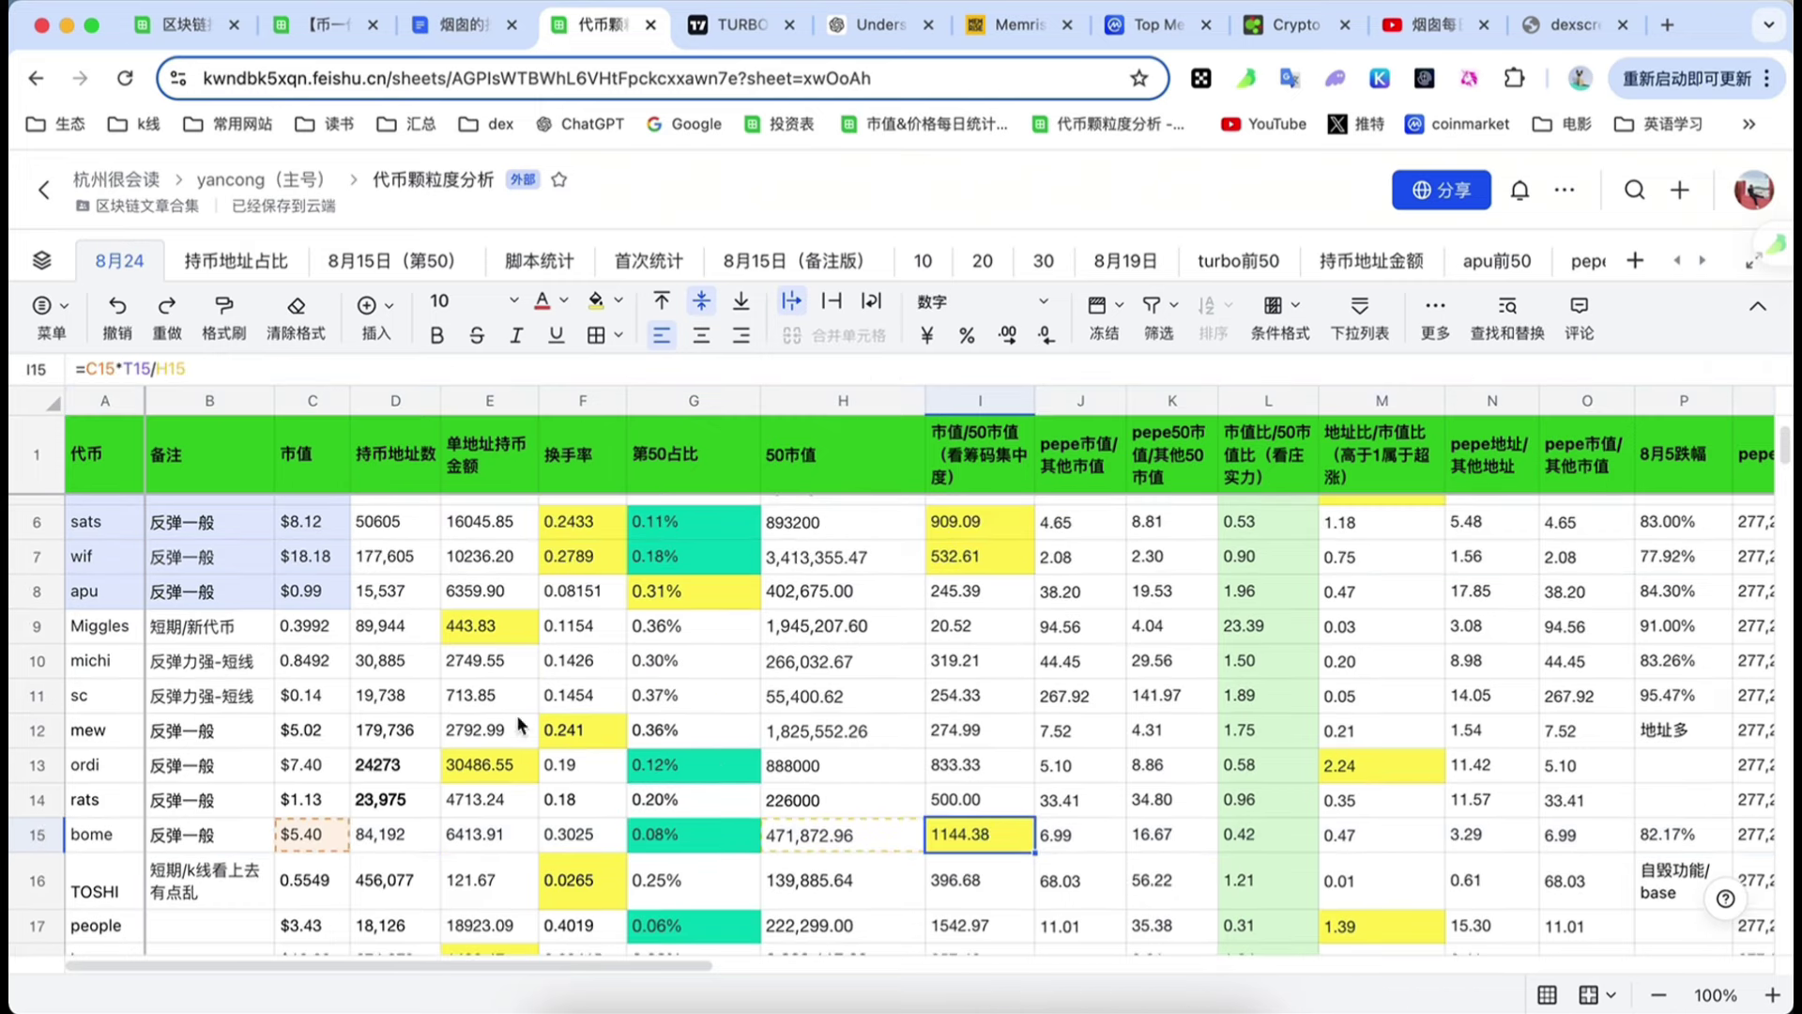
left_click(42, 526)
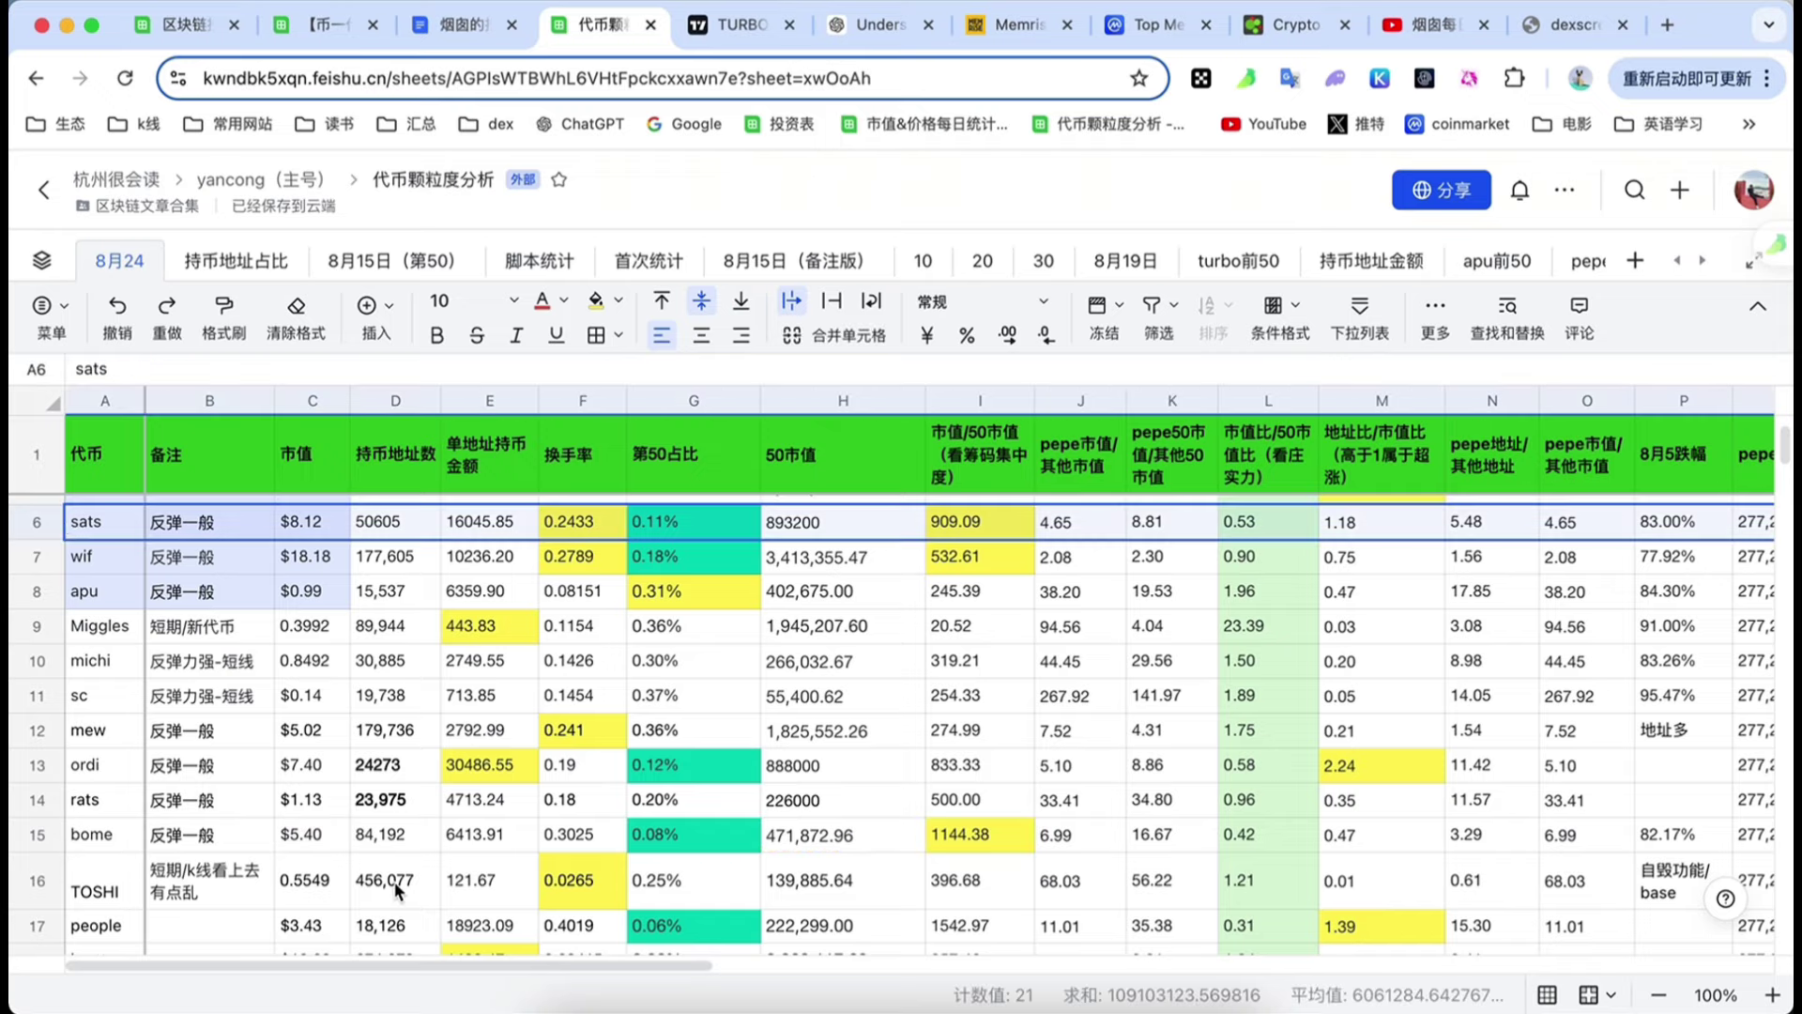
left_click(47, 840)
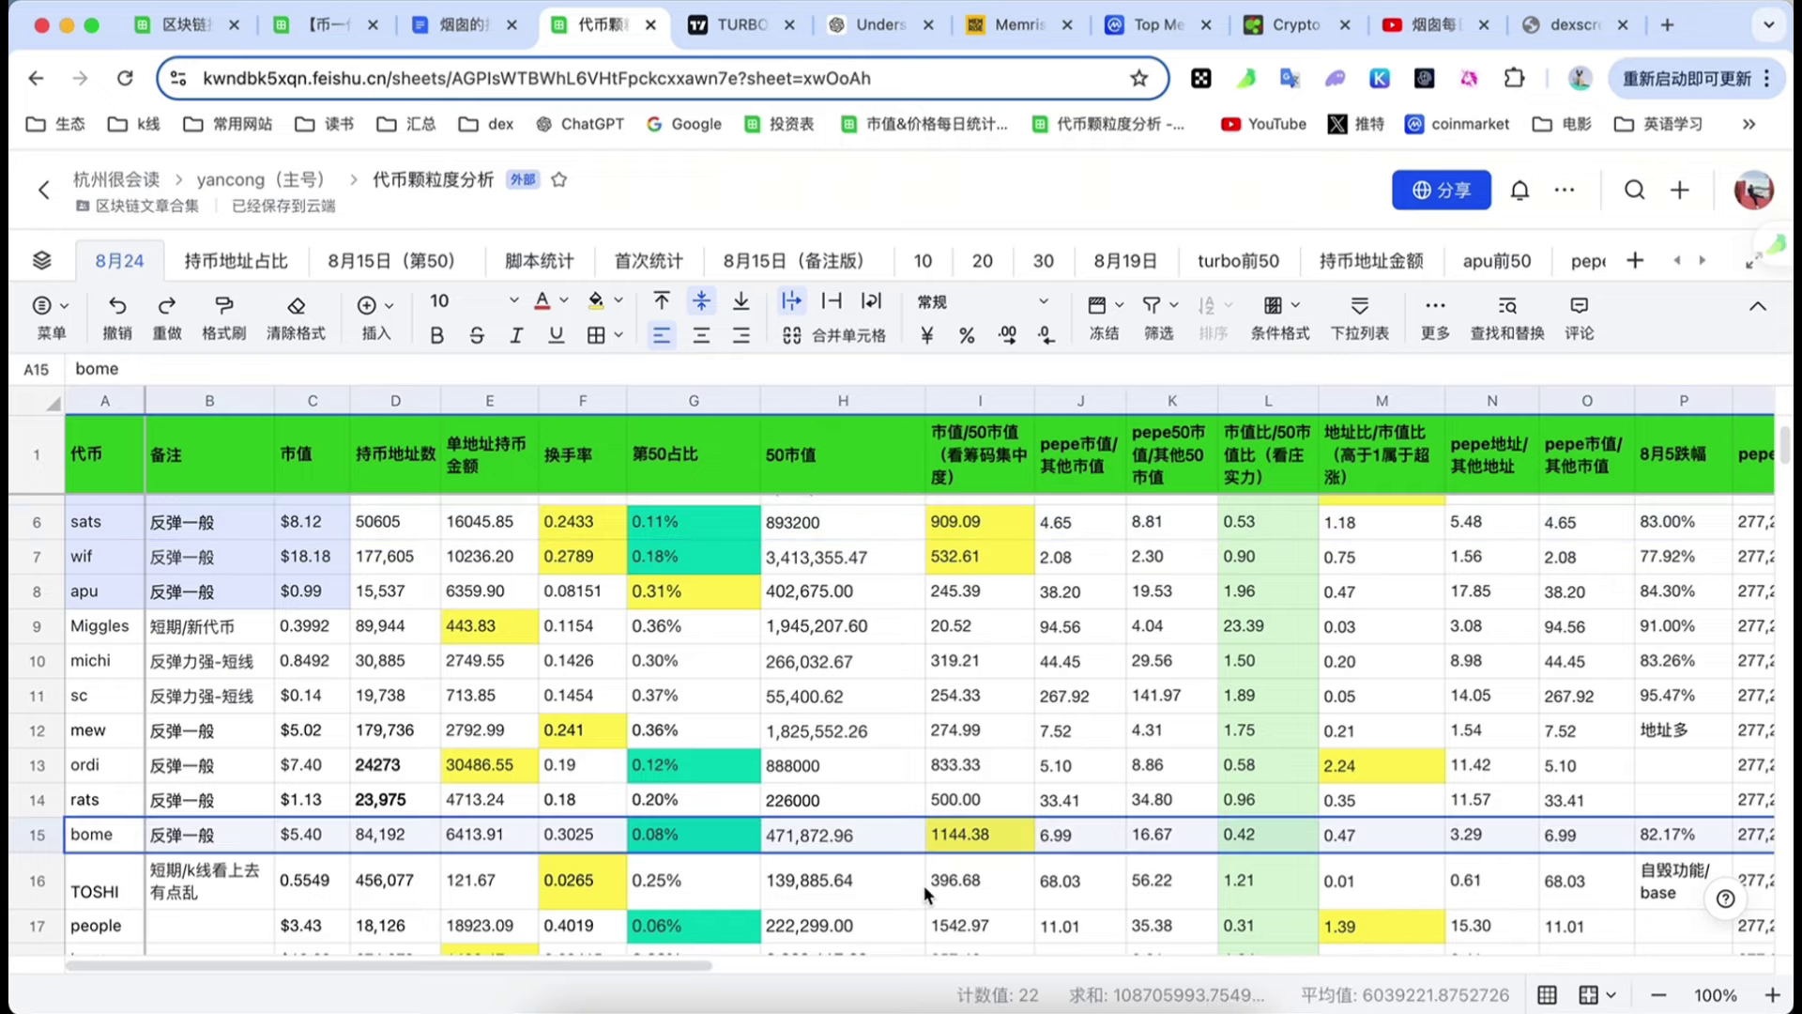
- Scan the token rows between bome and pepe, check turbo's 市值/50市值 cell and highlight that whole column again
scroll(923, 885, "up", 4)
scroll(926, 884, "down", 3)
scroll(932, 892, "down", 1)
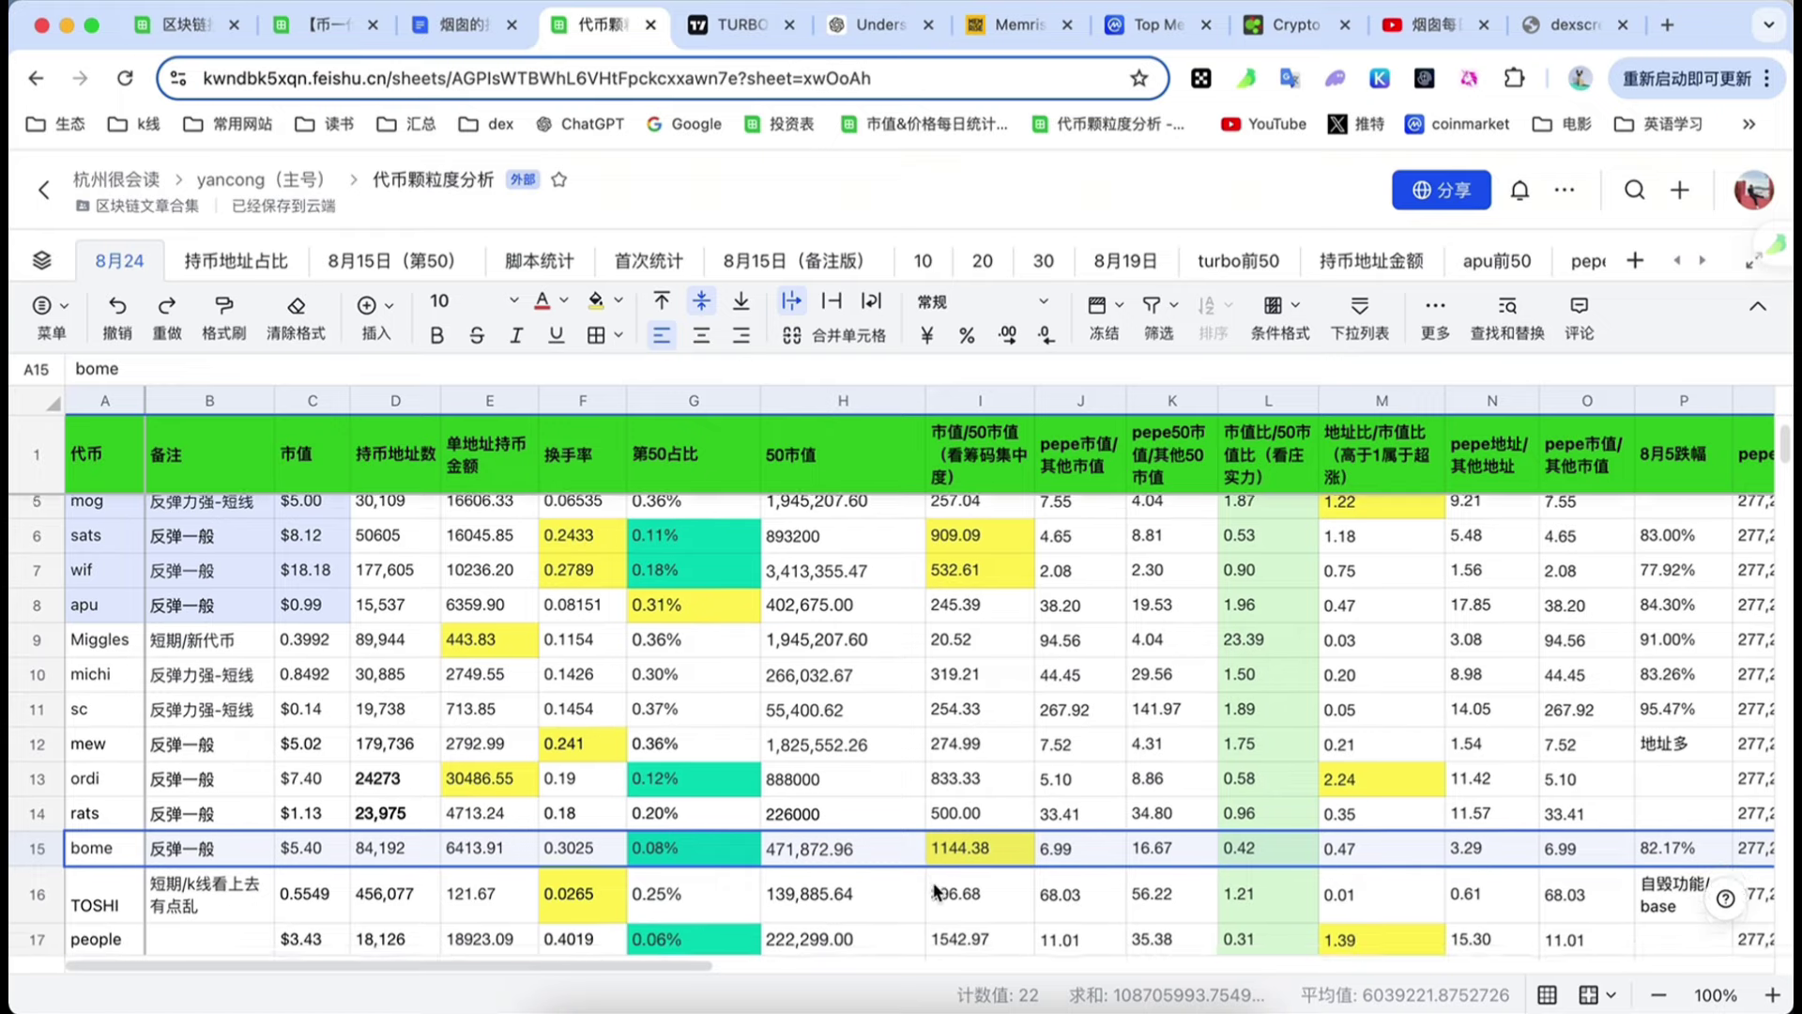
scroll(943, 887, "up", 3)
scroll(946, 882, "up", 1)
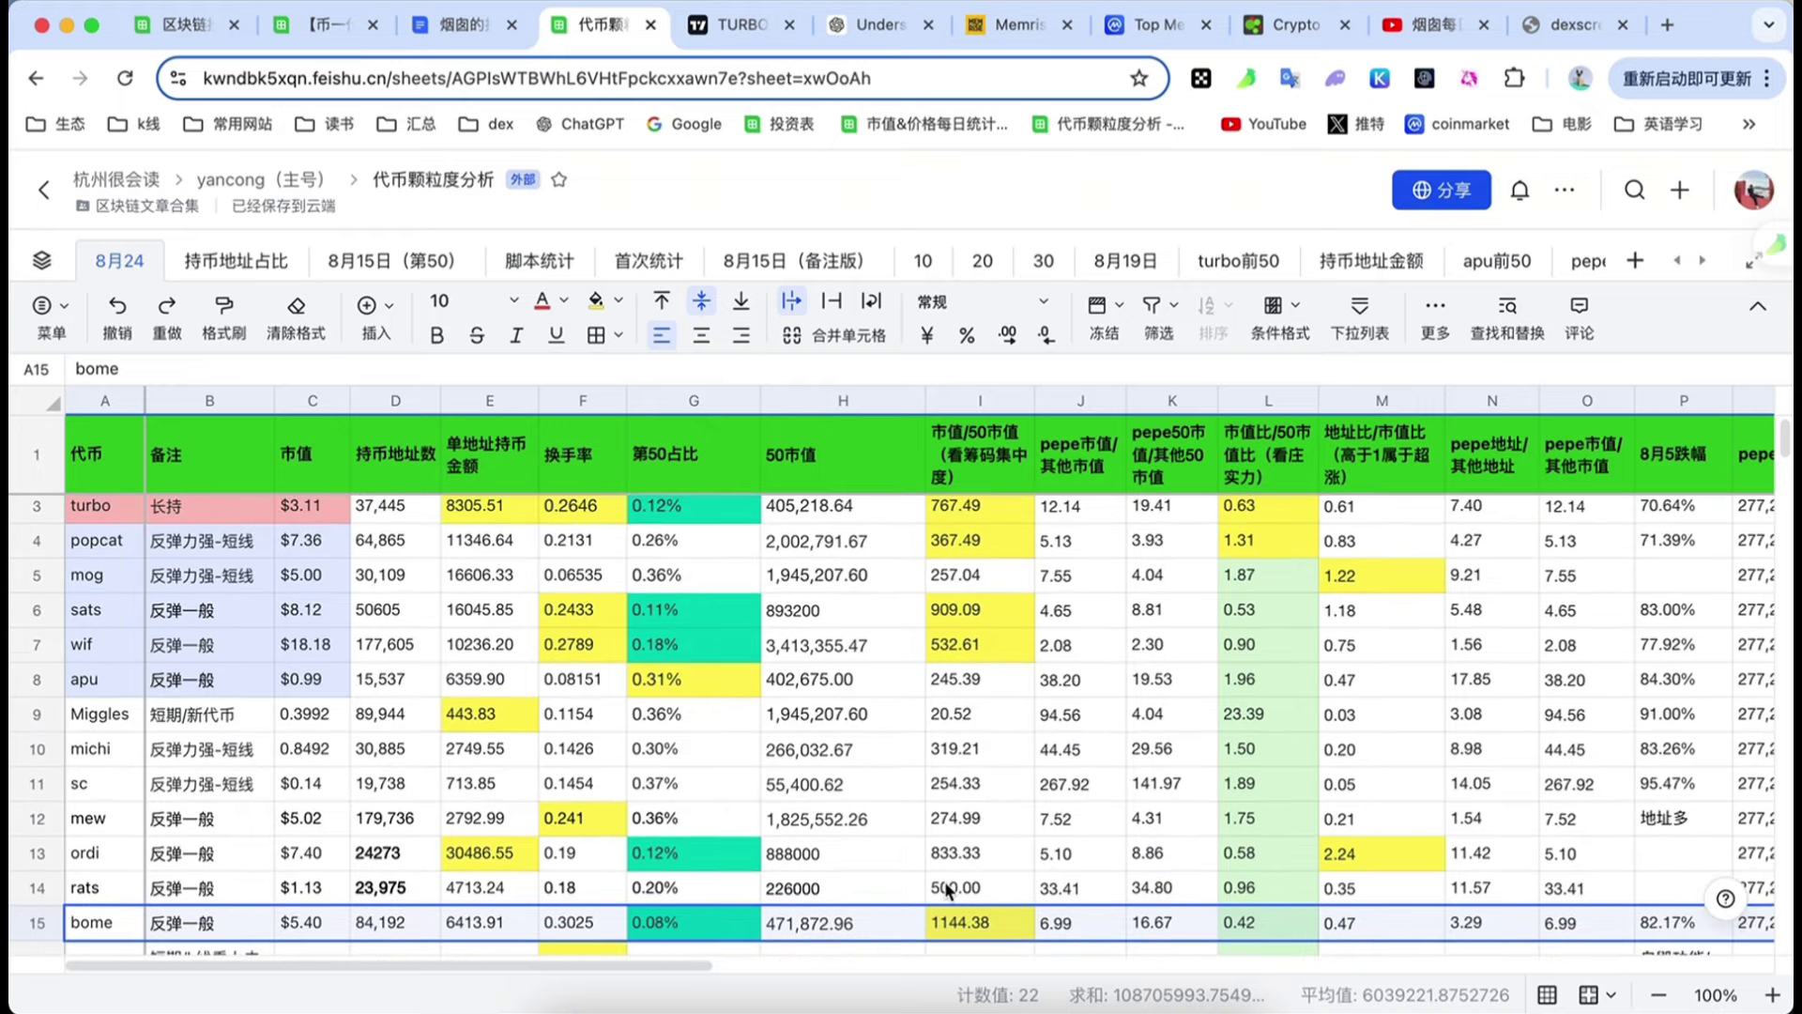
scroll(948, 887, "down", 1)
scroll(952, 882, "up", 2)
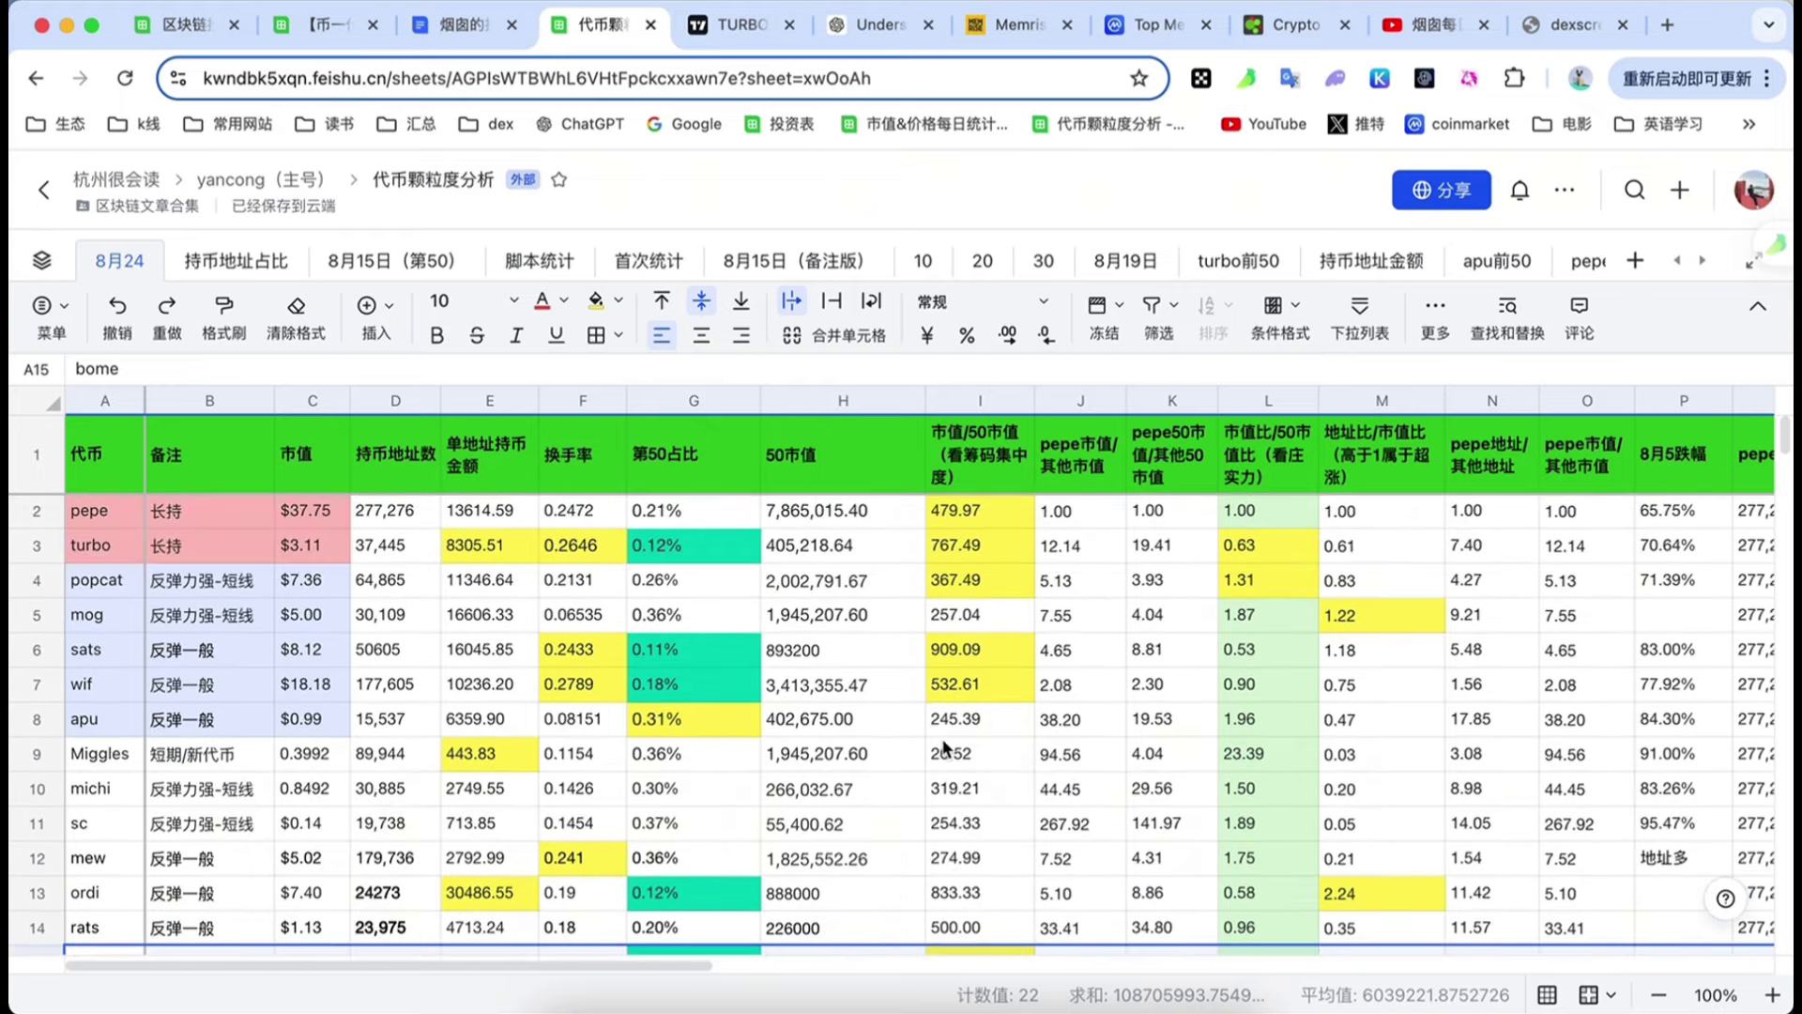
left_click(963, 555)
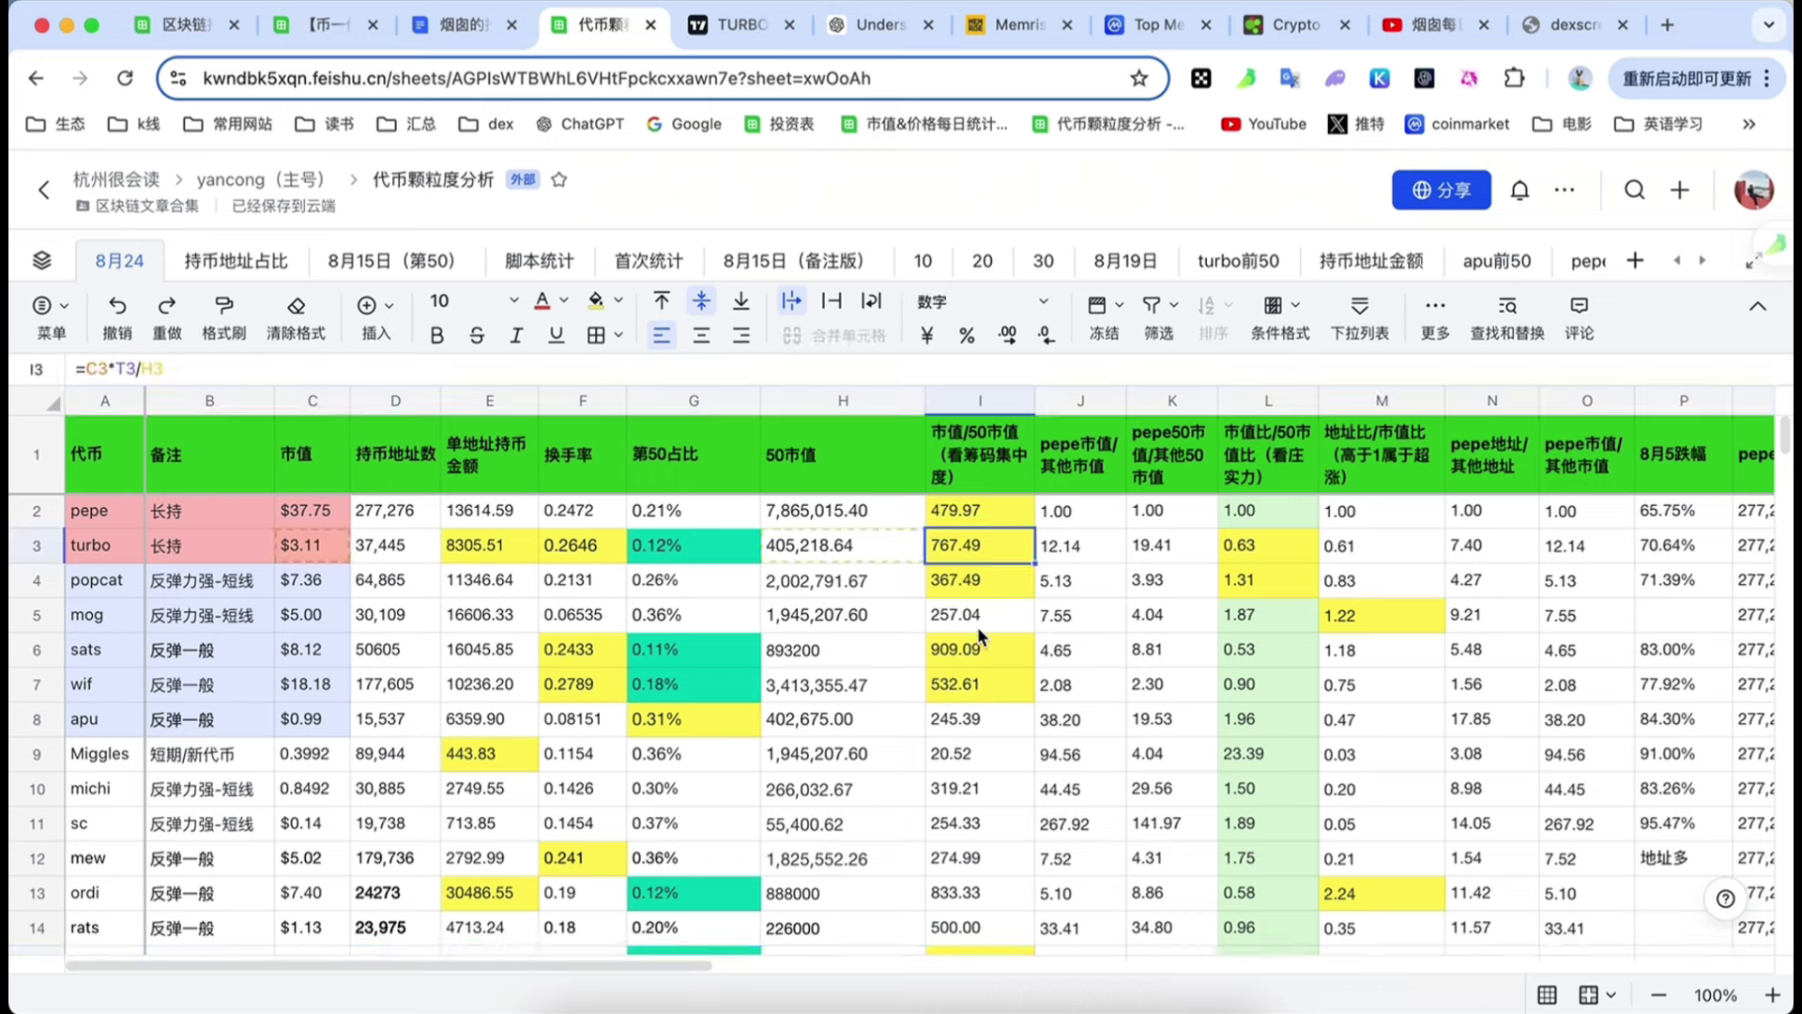
left_click(981, 401)
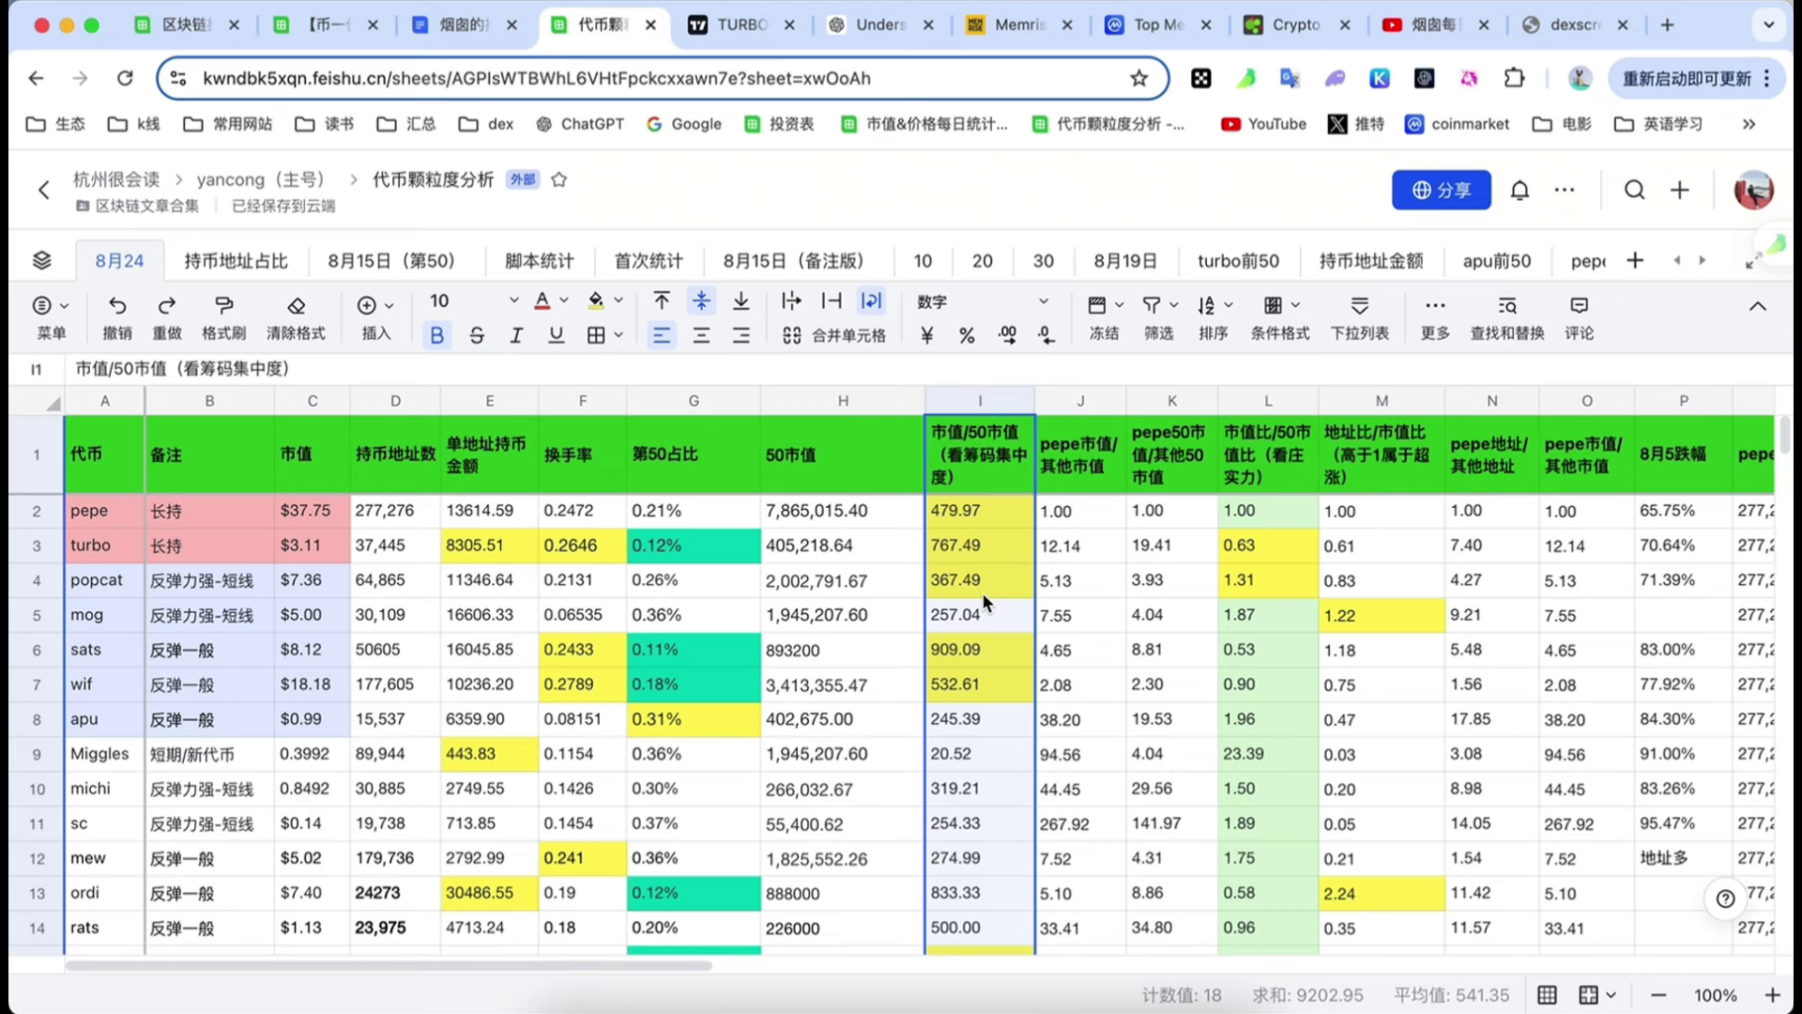
- Compare the 市值/50市值 values of turbo, popcat, mog and mew, ending on popcat
left_click(959, 548)
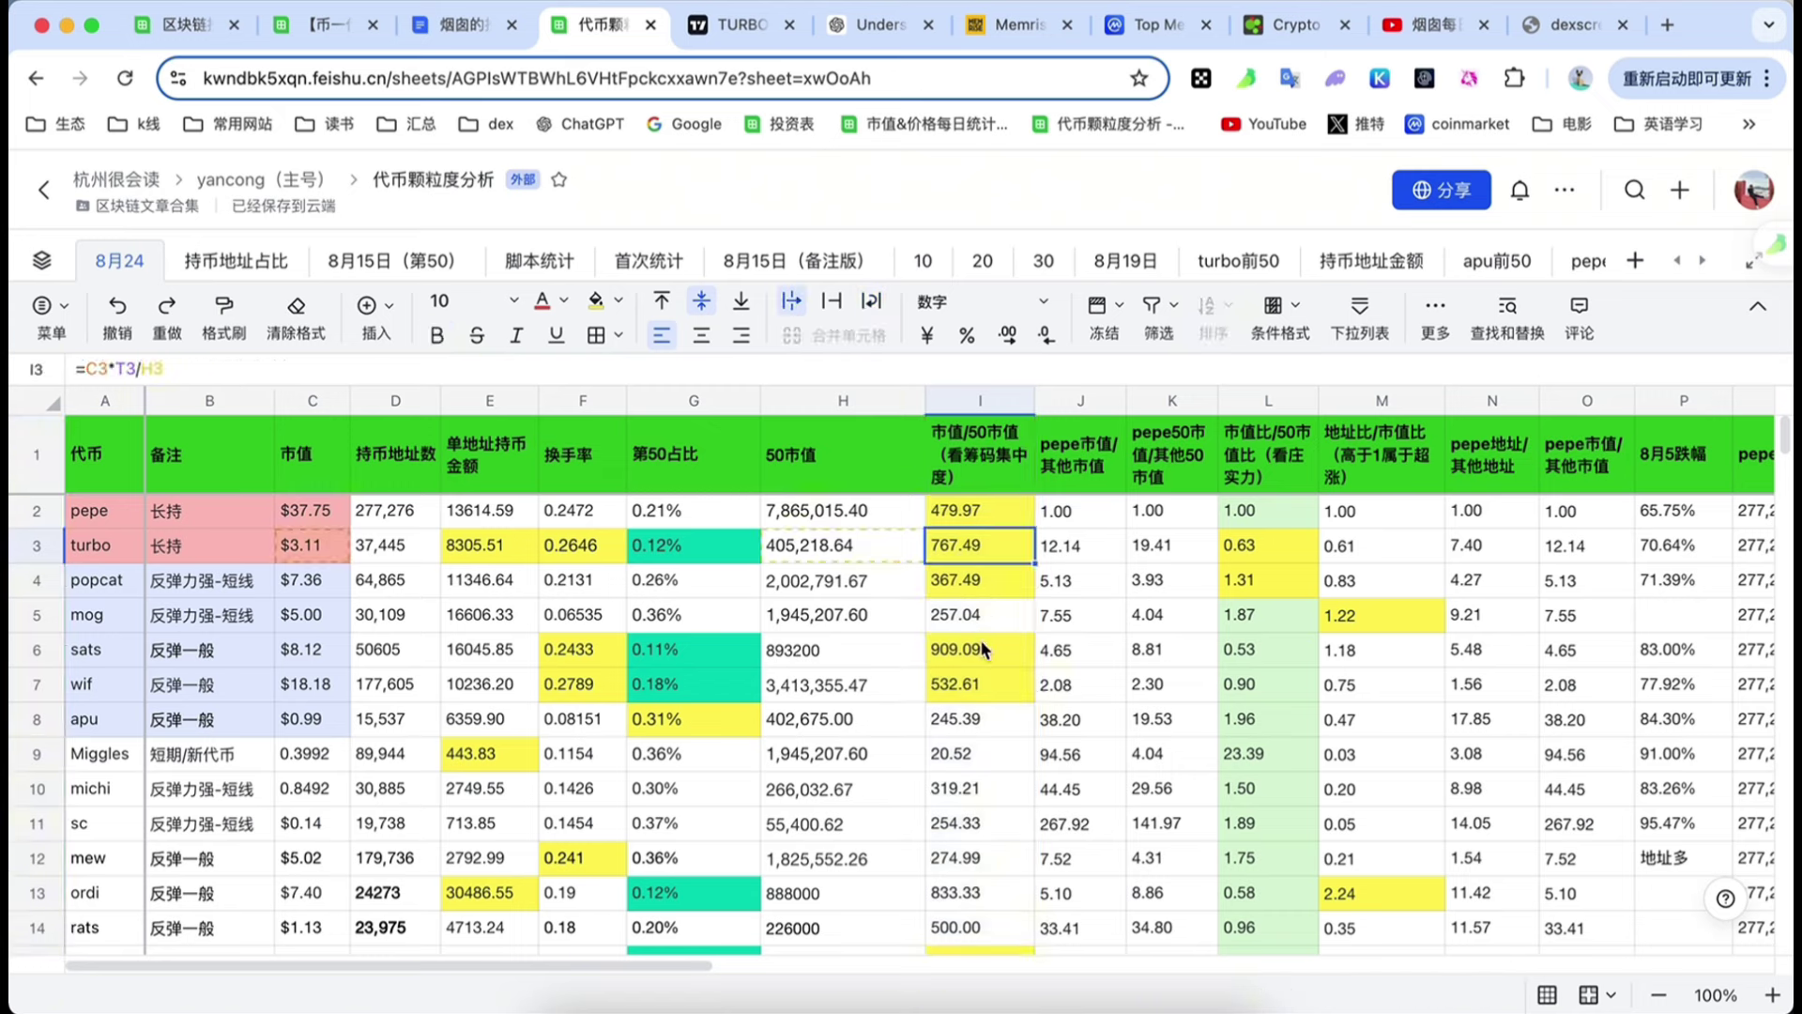
left_click(954, 584)
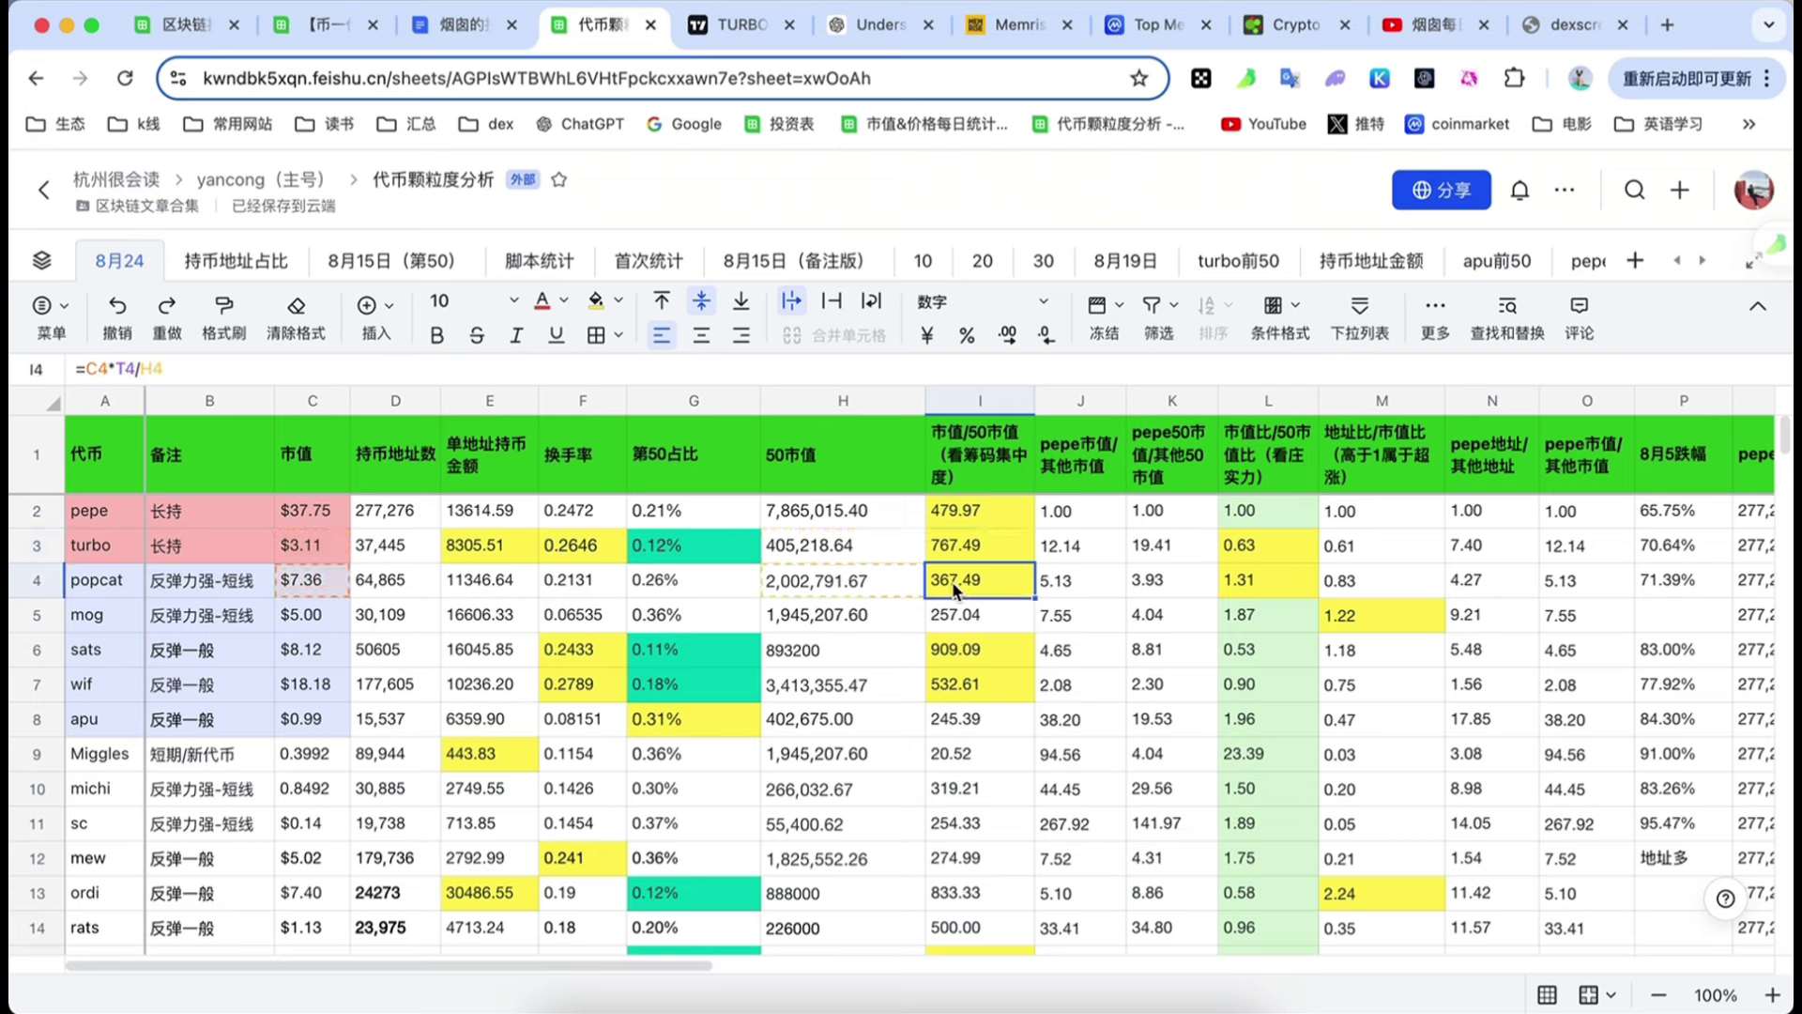
left_click(958, 620)
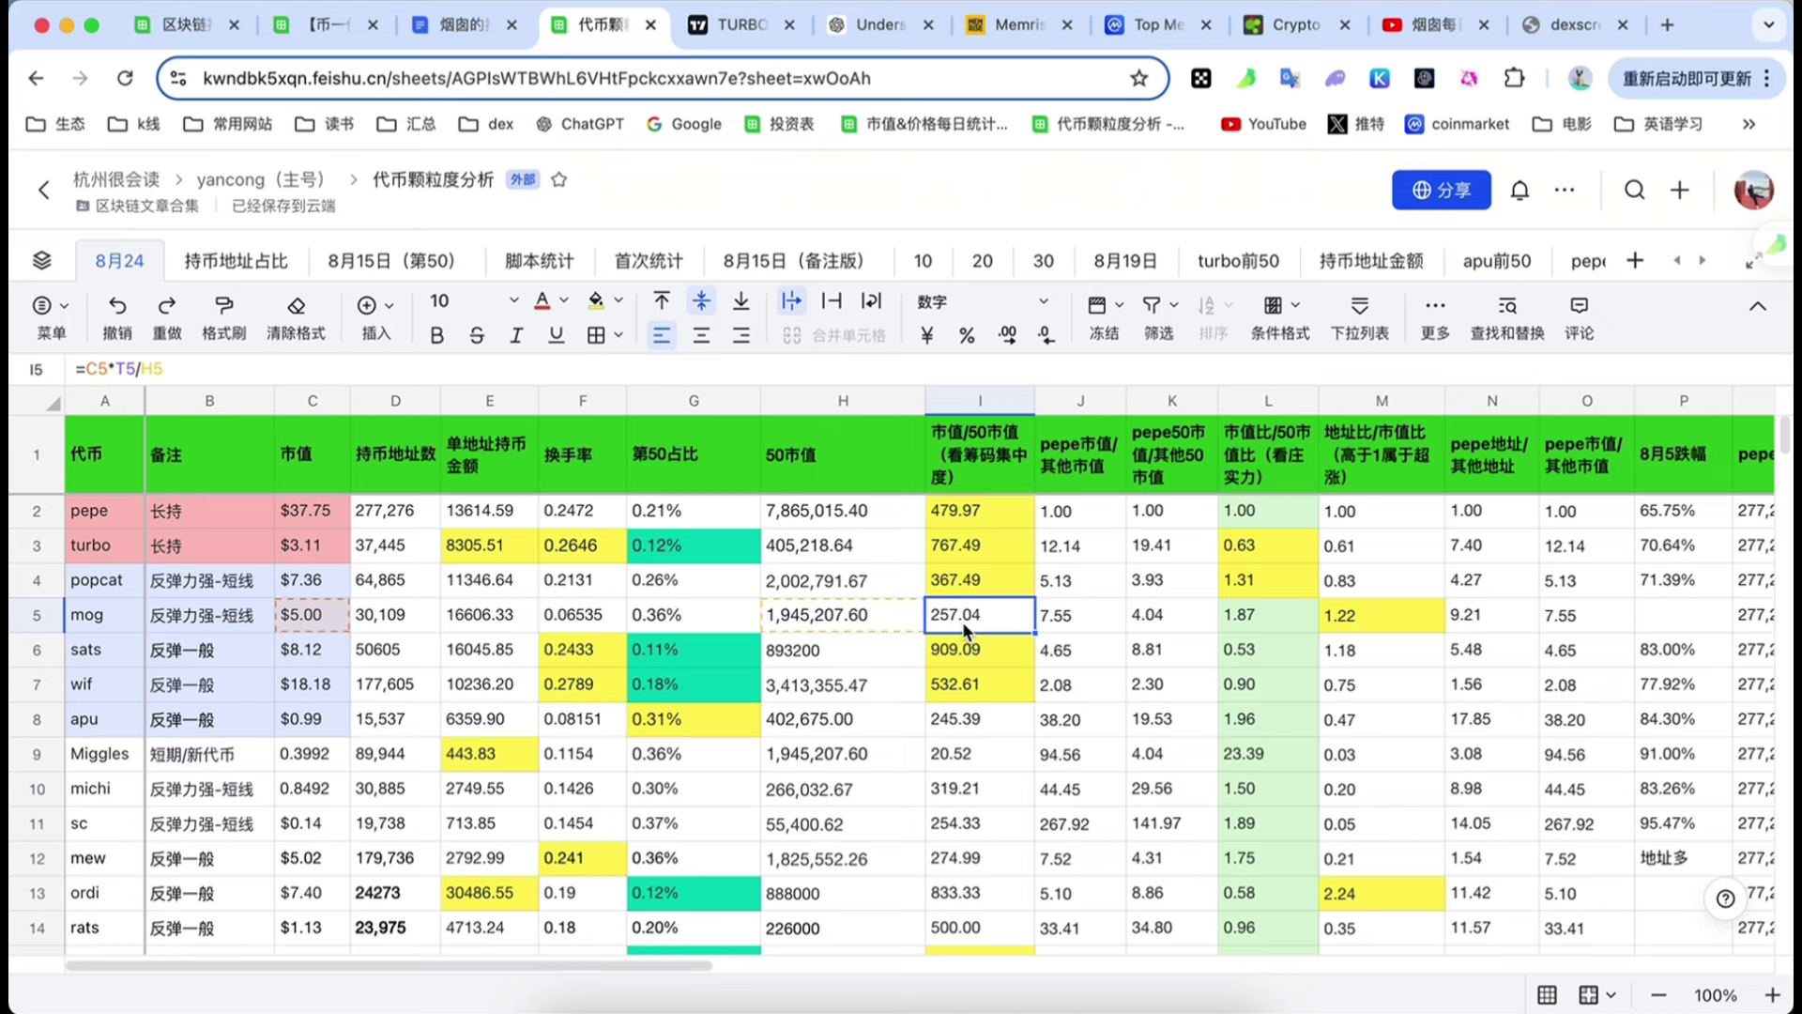
left_click(982, 854)
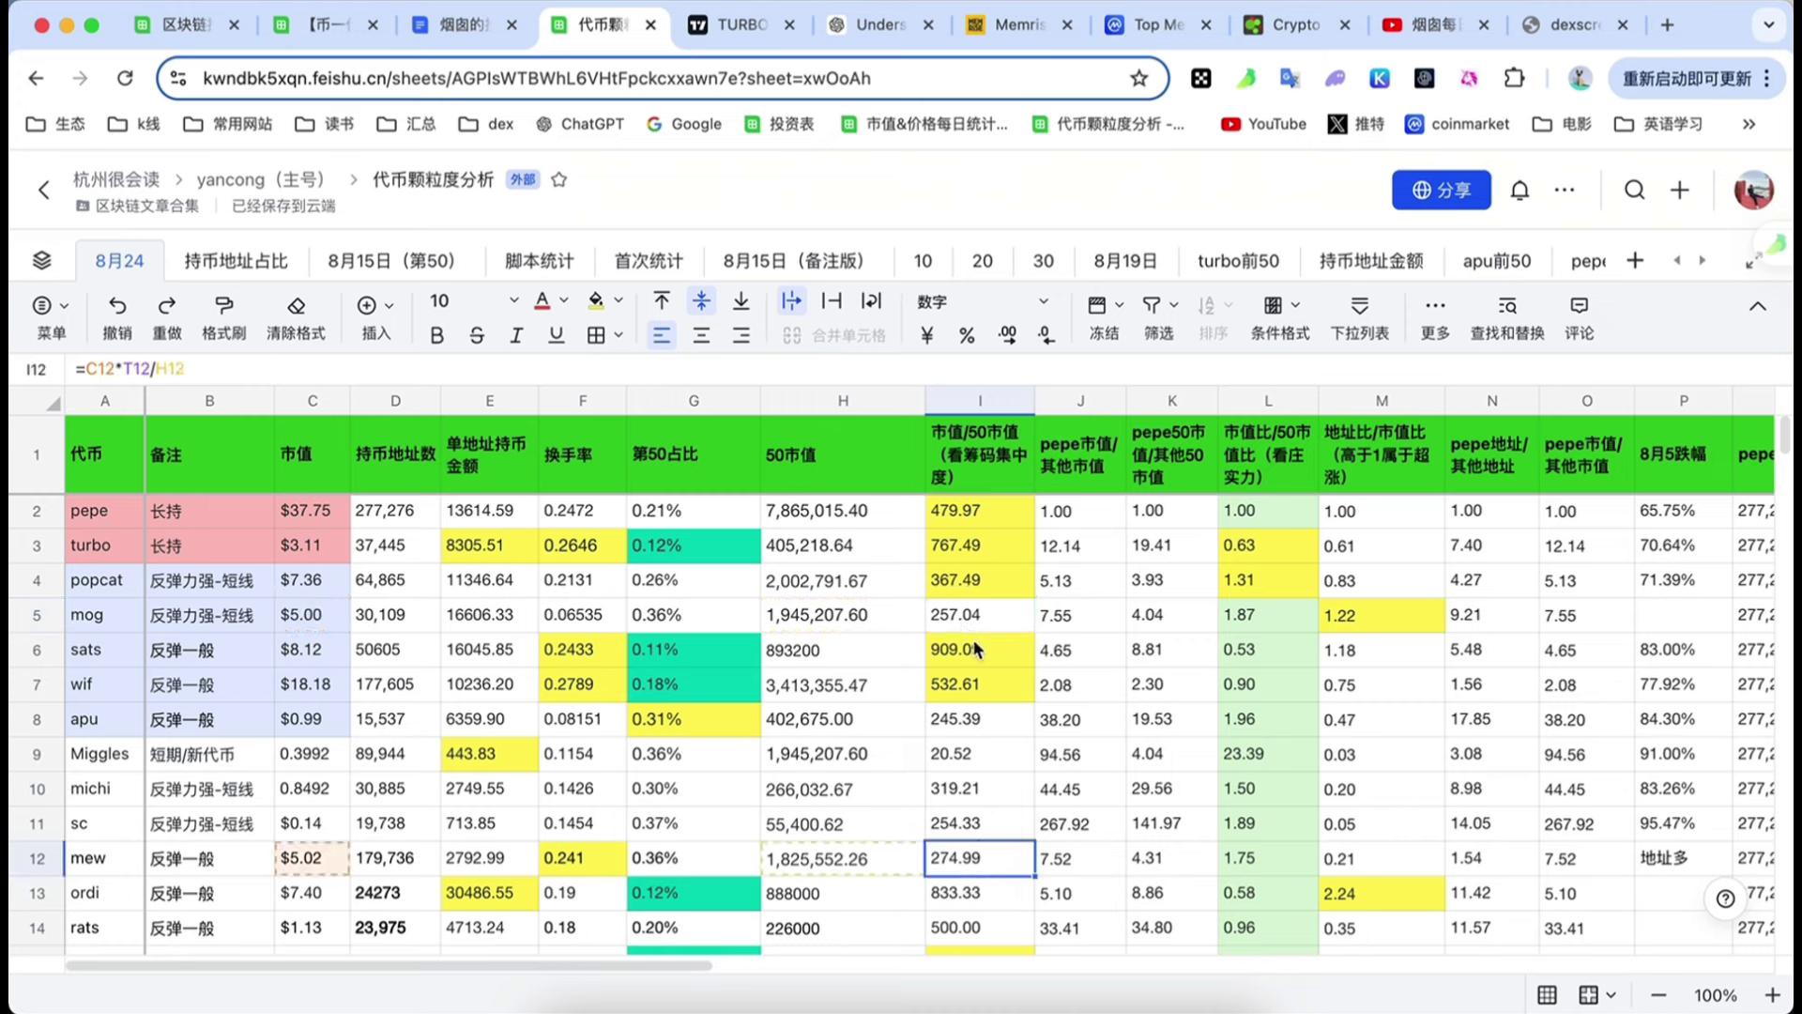
left_click(964, 582)
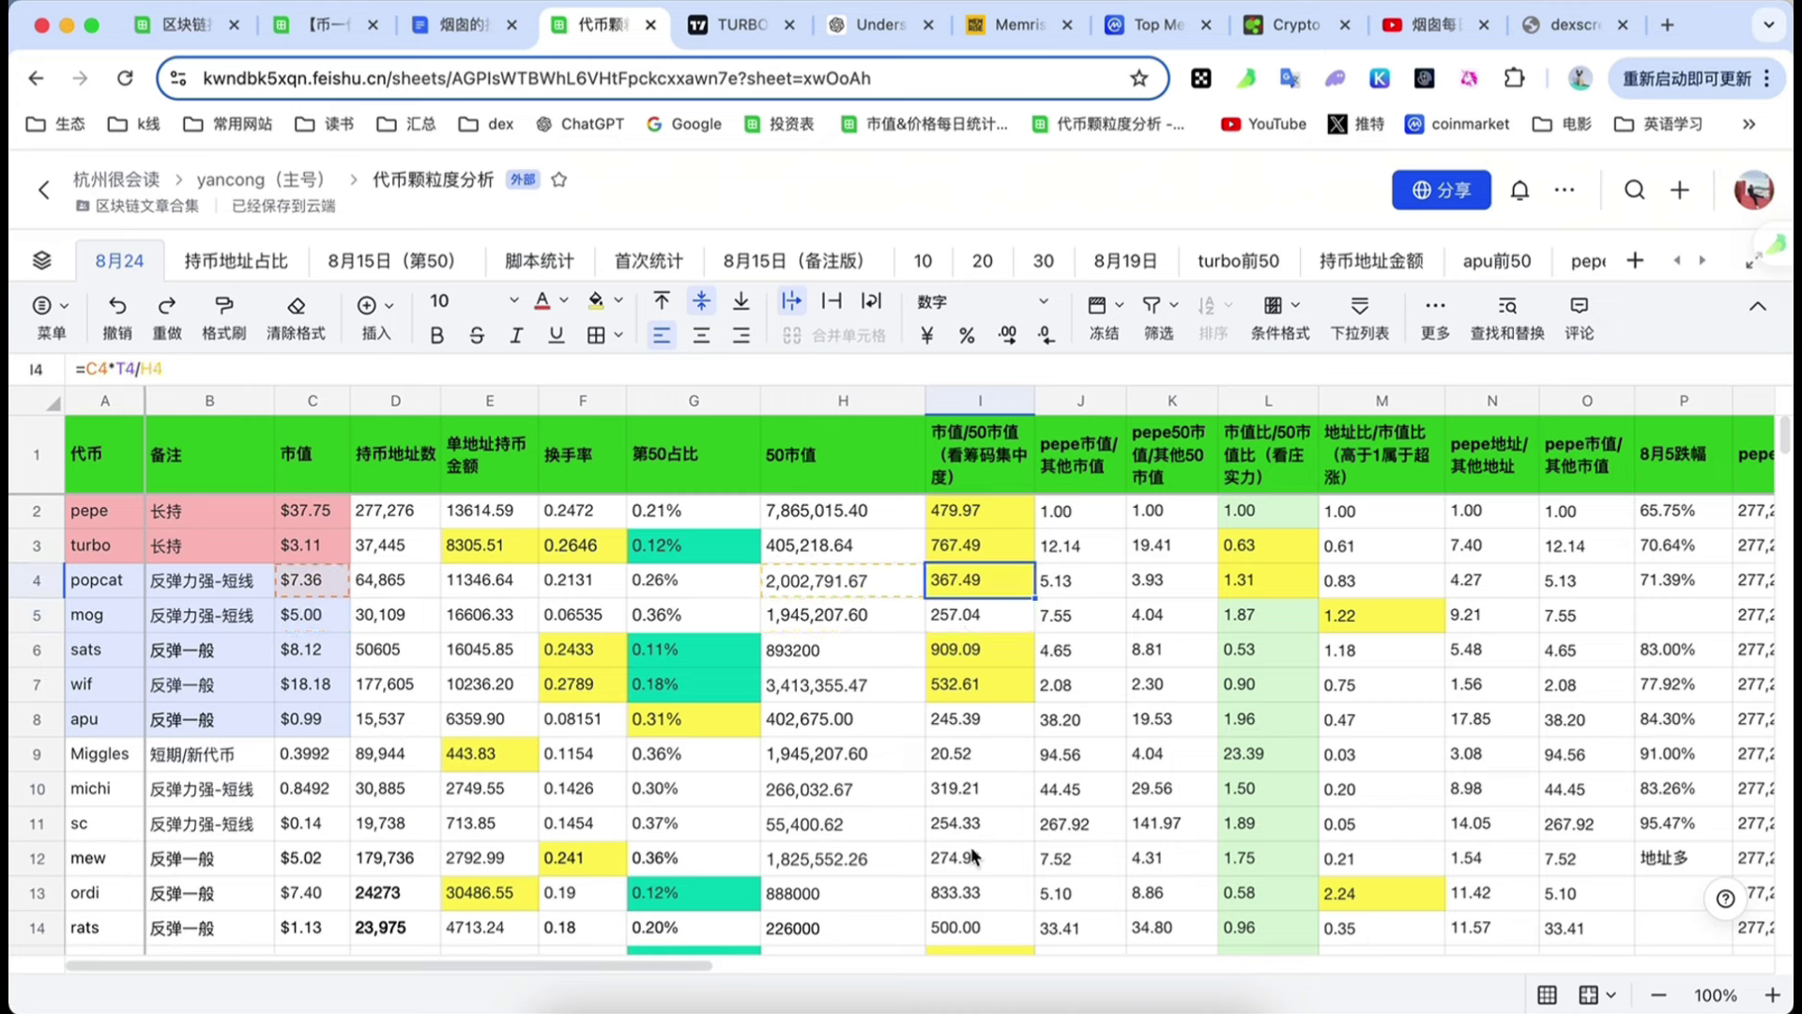
- Highlight the popcat, turbo and apu rows in turn to compare them, ending on turbo
left_click(47, 580)
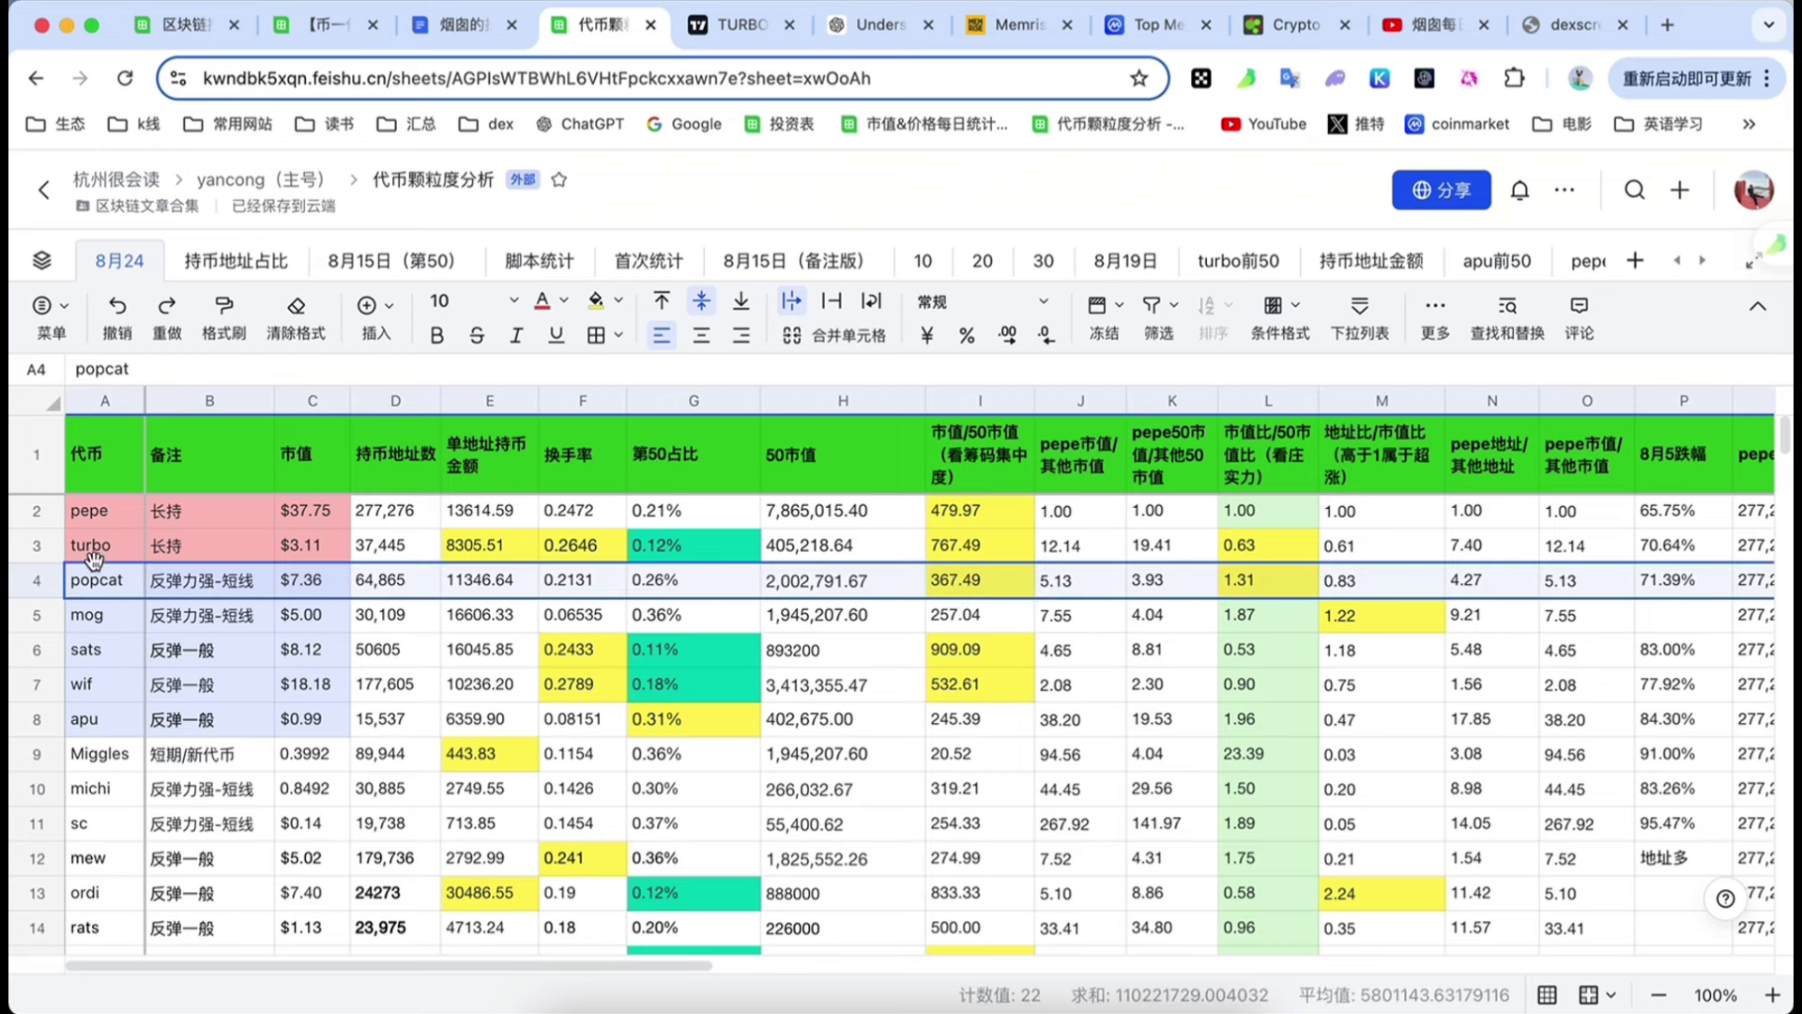
left_click(60, 556)
left_click(45, 721)
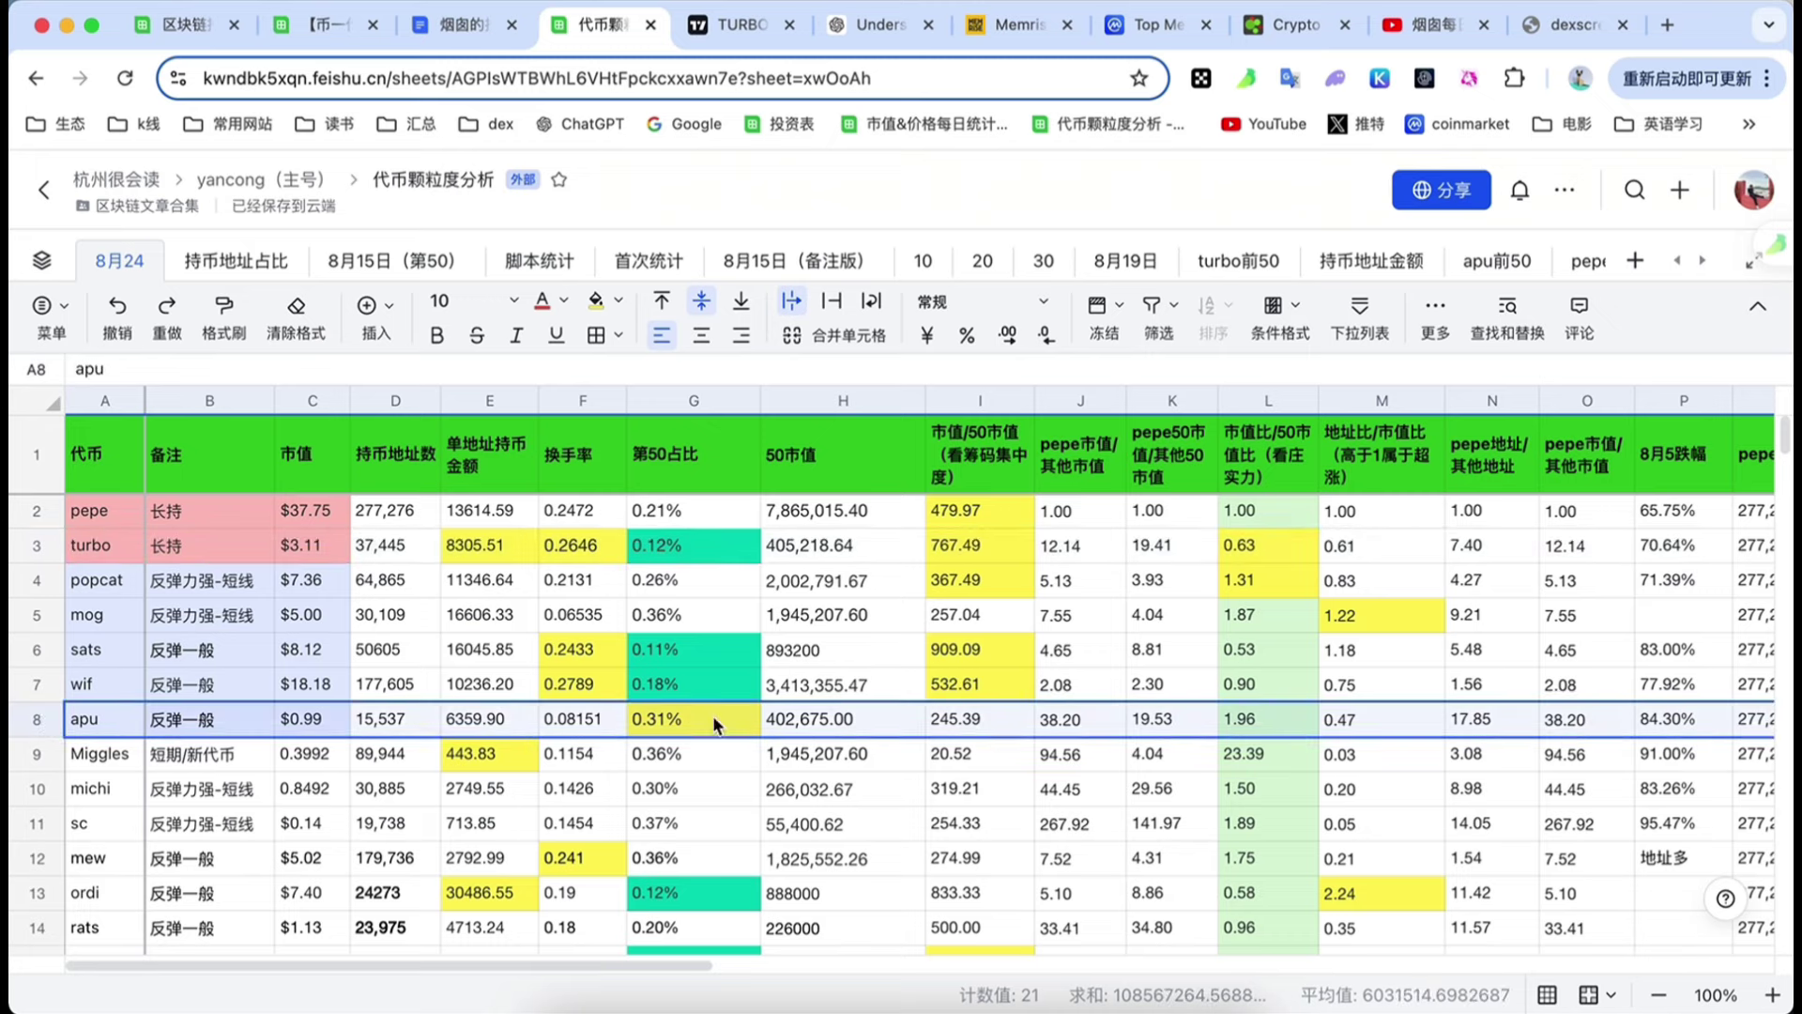
left_click(58, 554)
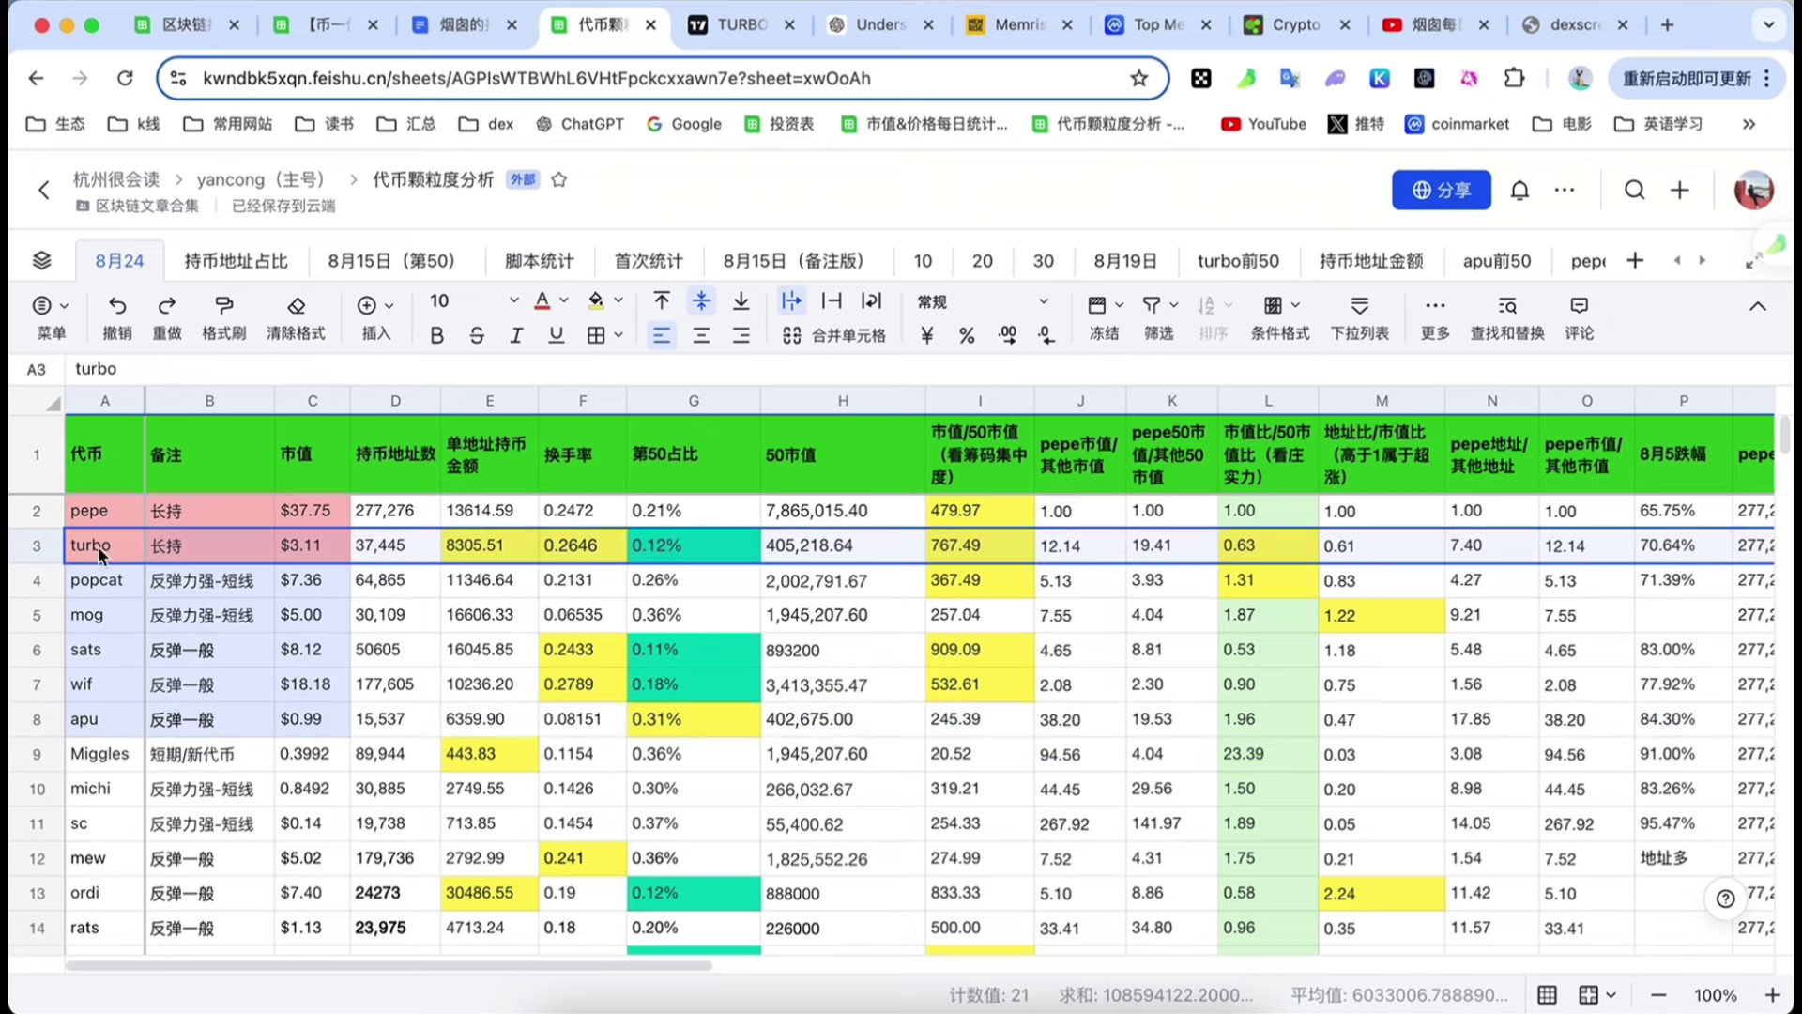
- Compare the 市值/50市值 values of sats, ordi and rats, and return to that column's header
left_click(946, 659)
scroll(549, 762, "down", 2)
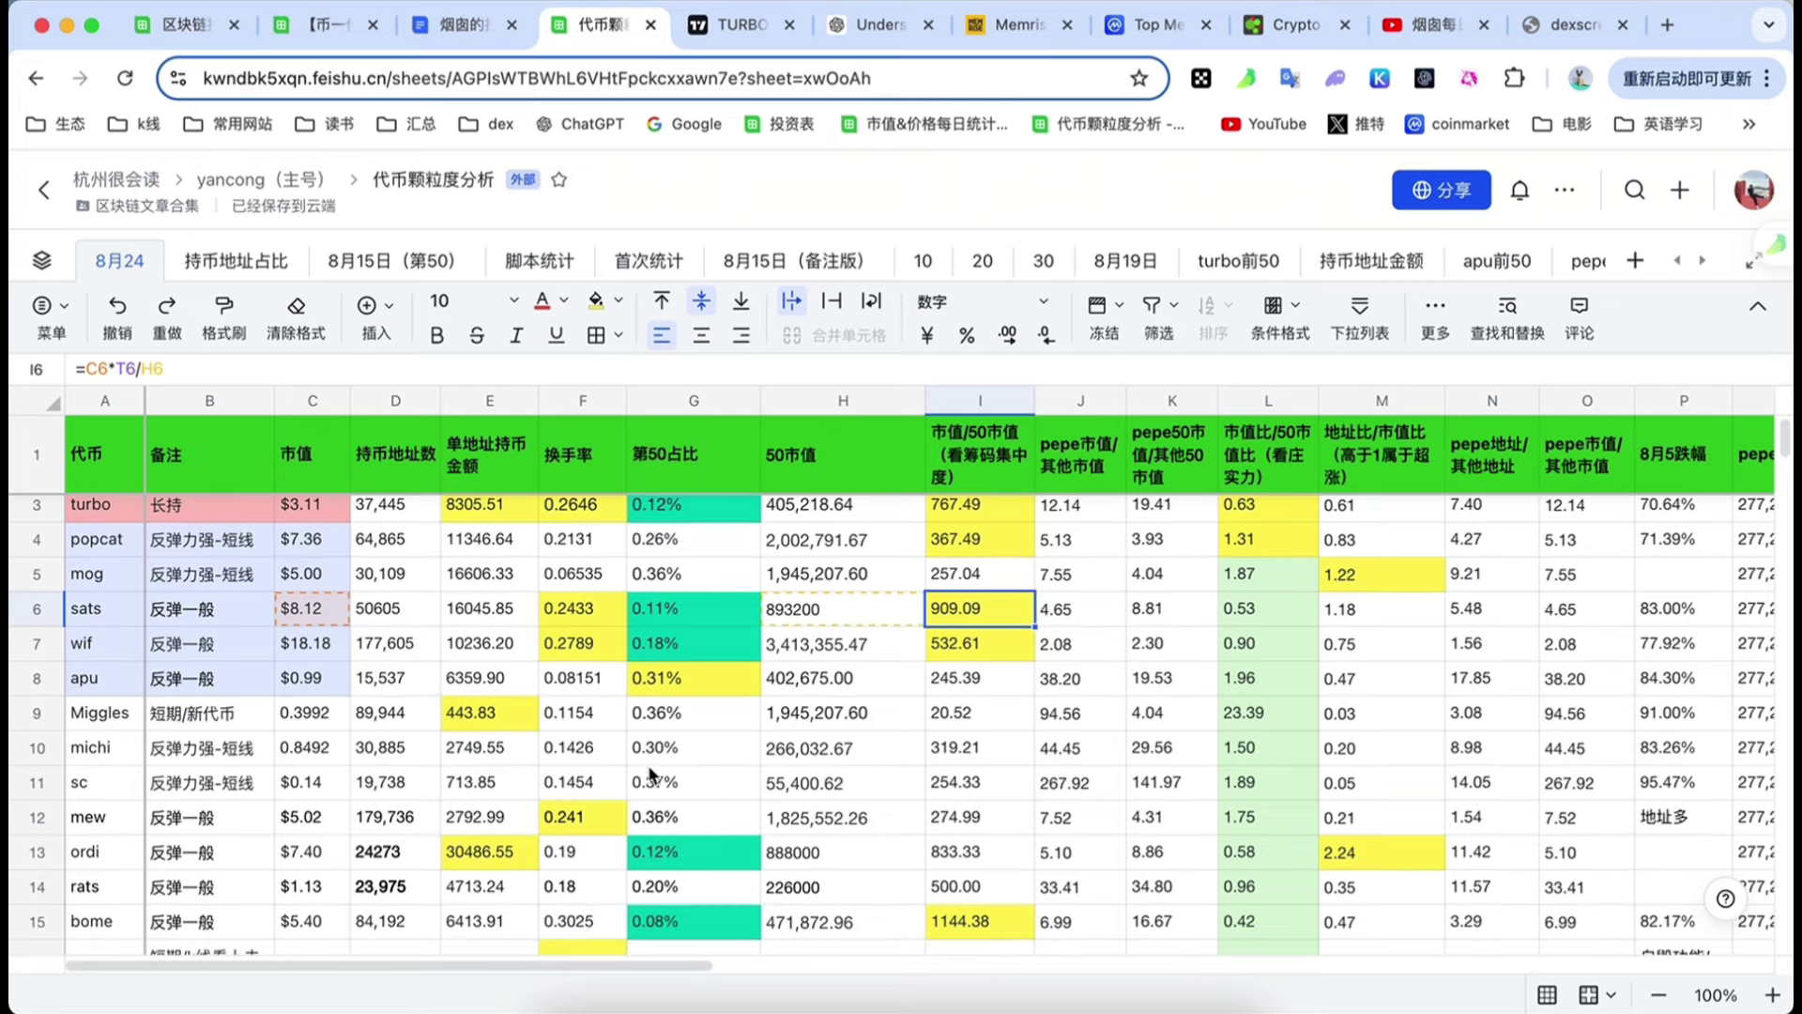
scroll(843, 809, "up", 1)
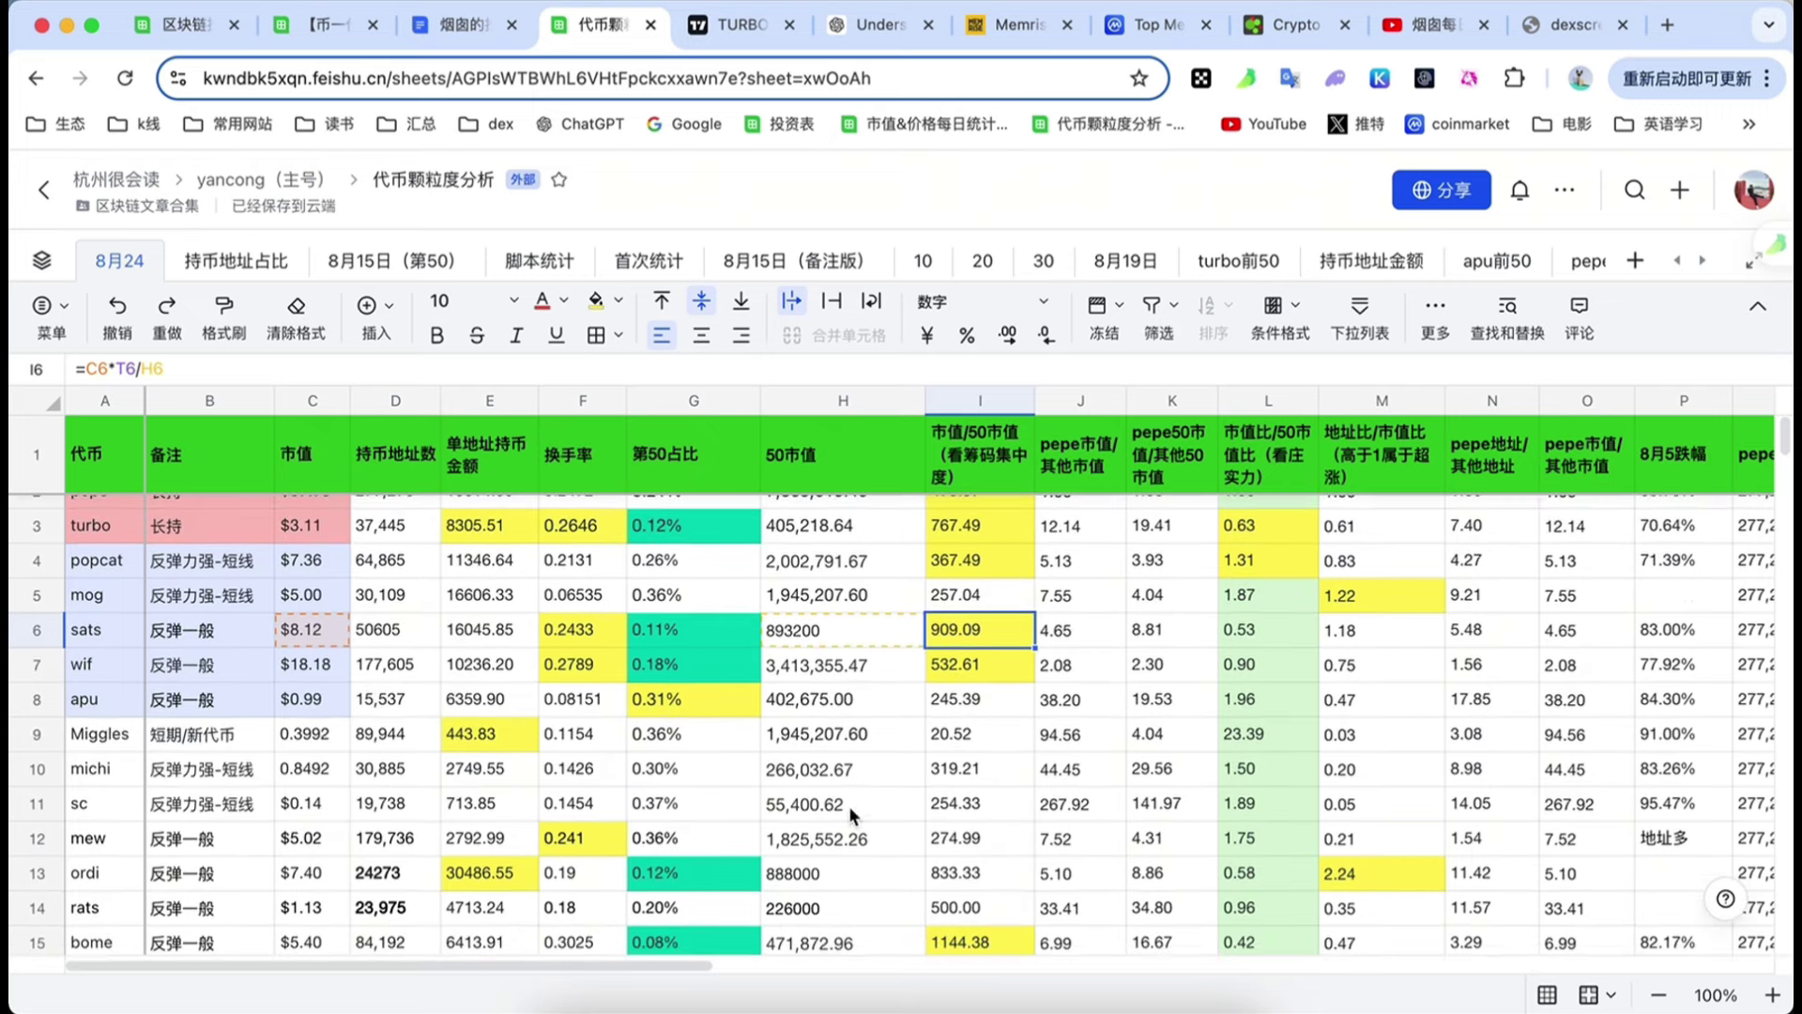
left_click(949, 882)
scroll(914, 869, "down", 2)
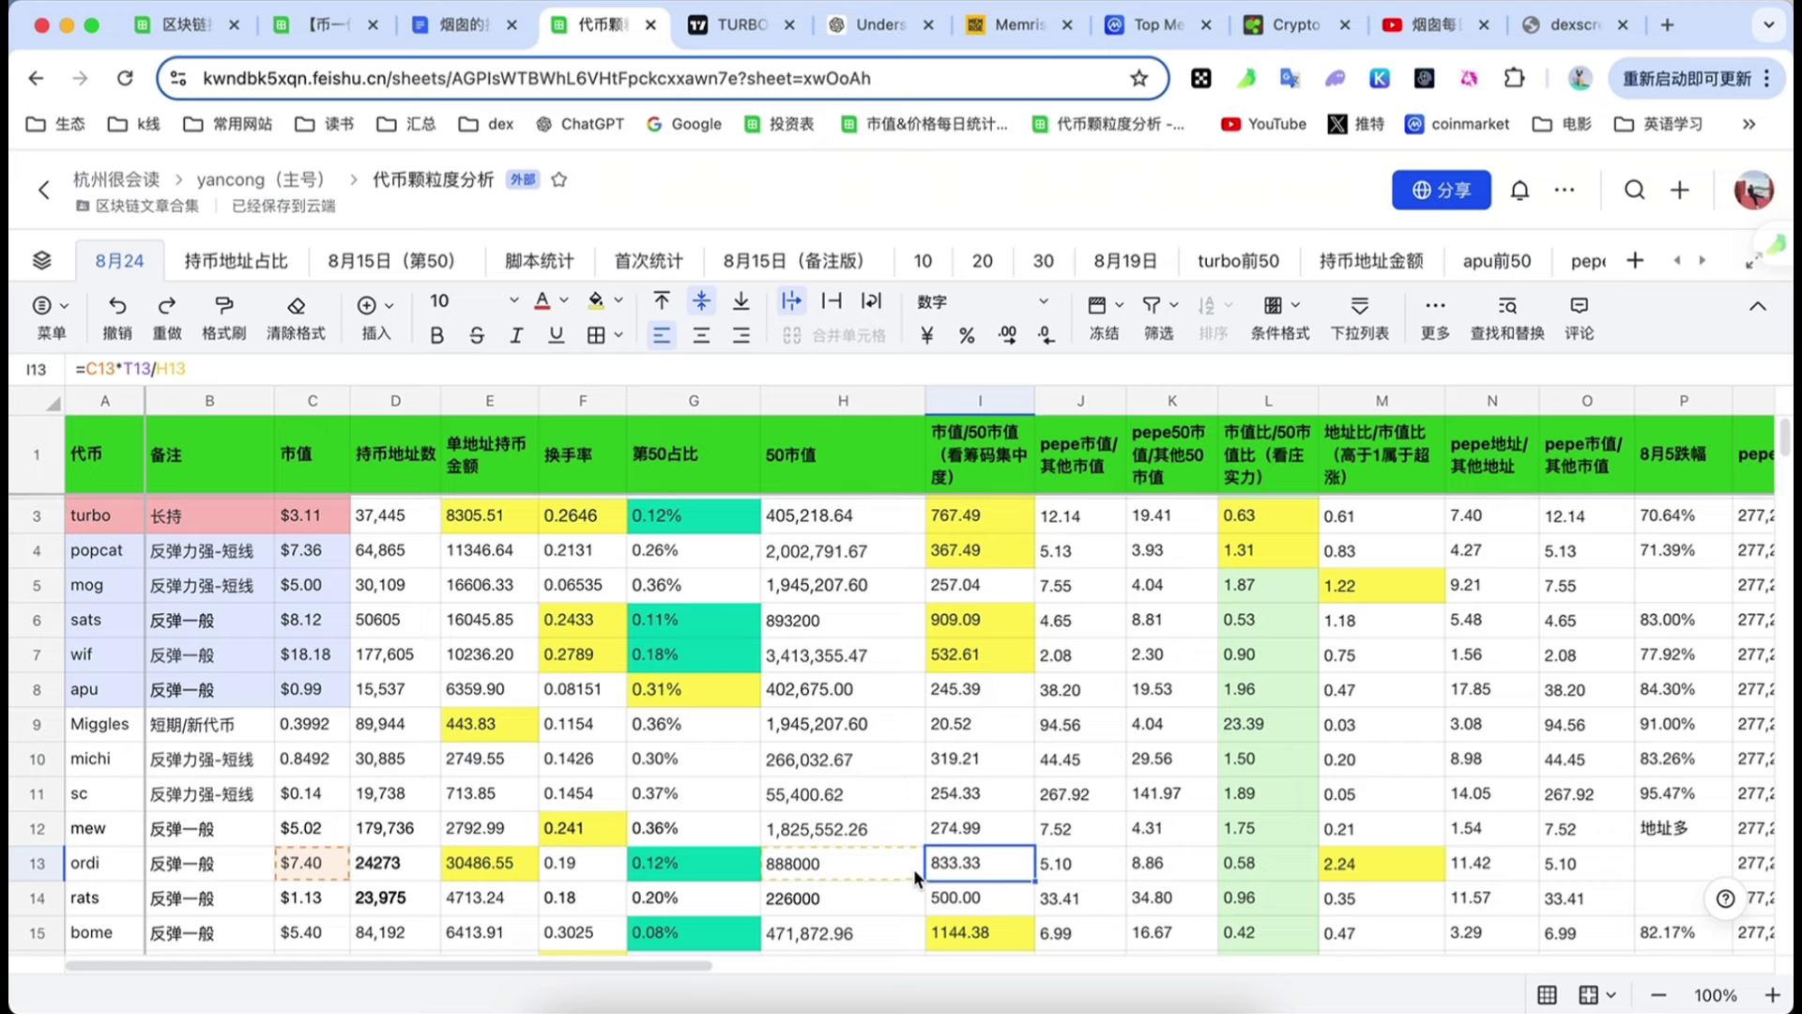
left_click(944, 862)
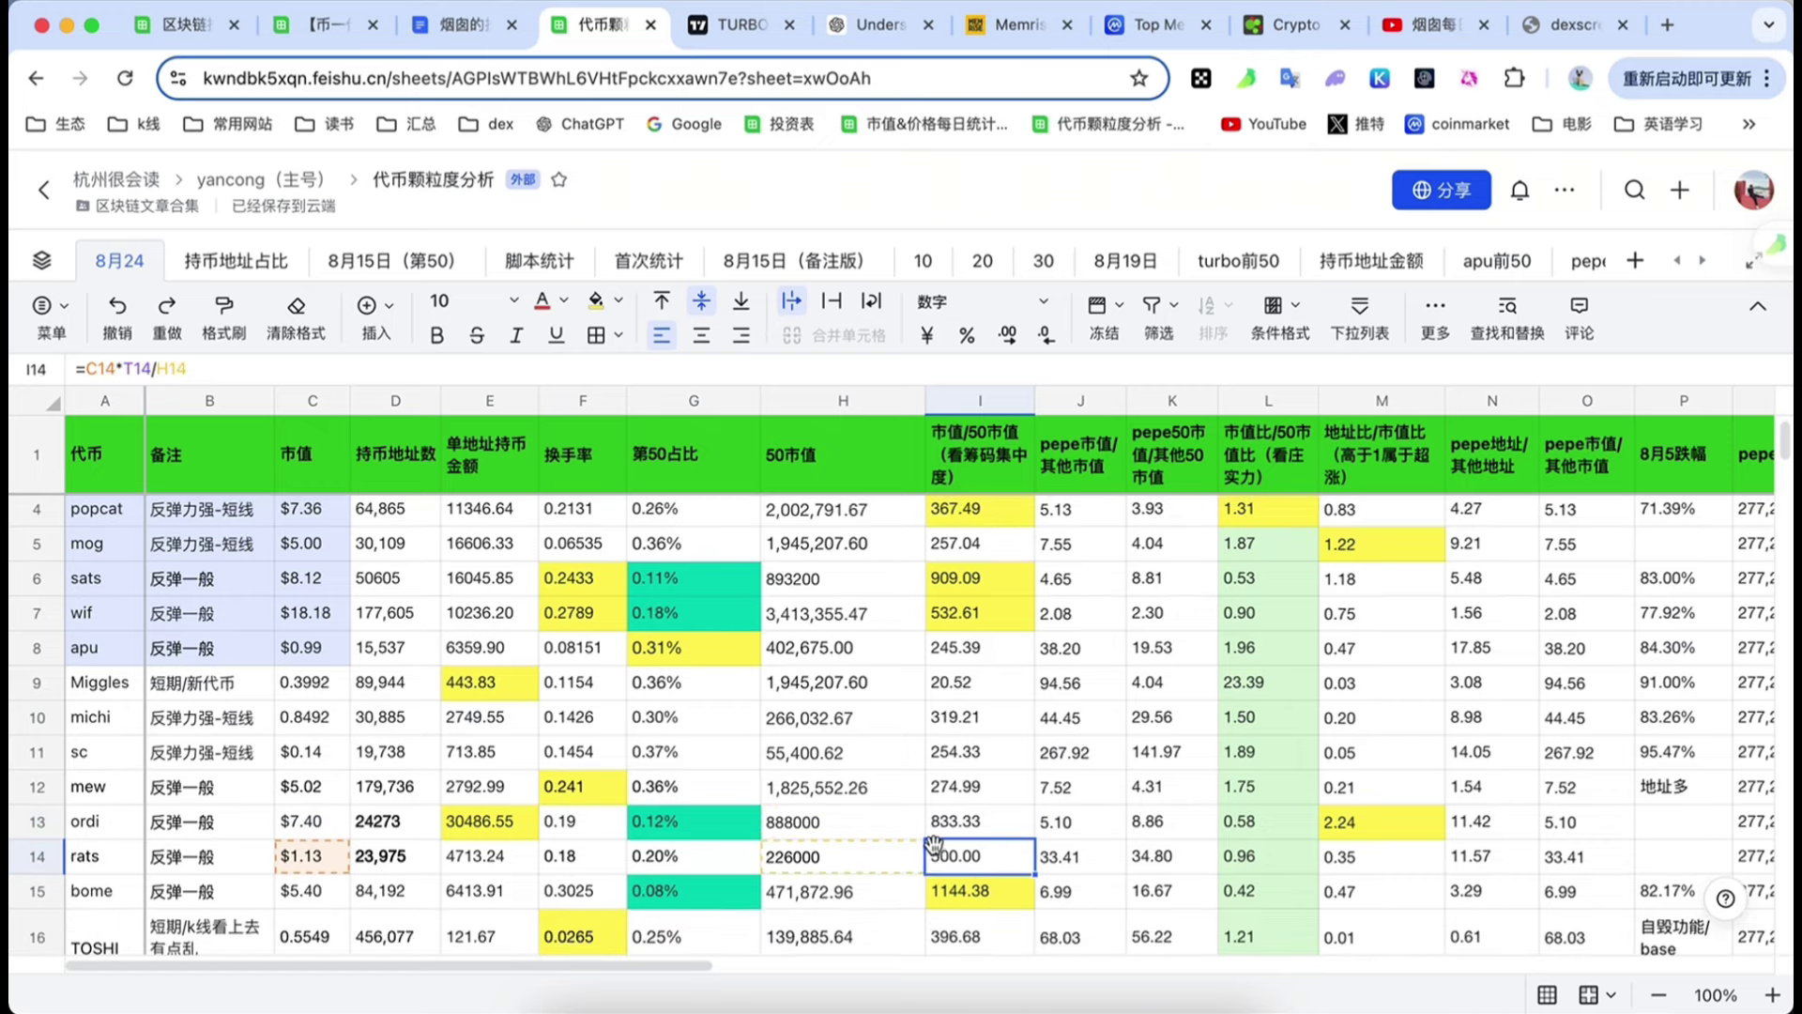
scroll(955, 826, "up", 2)
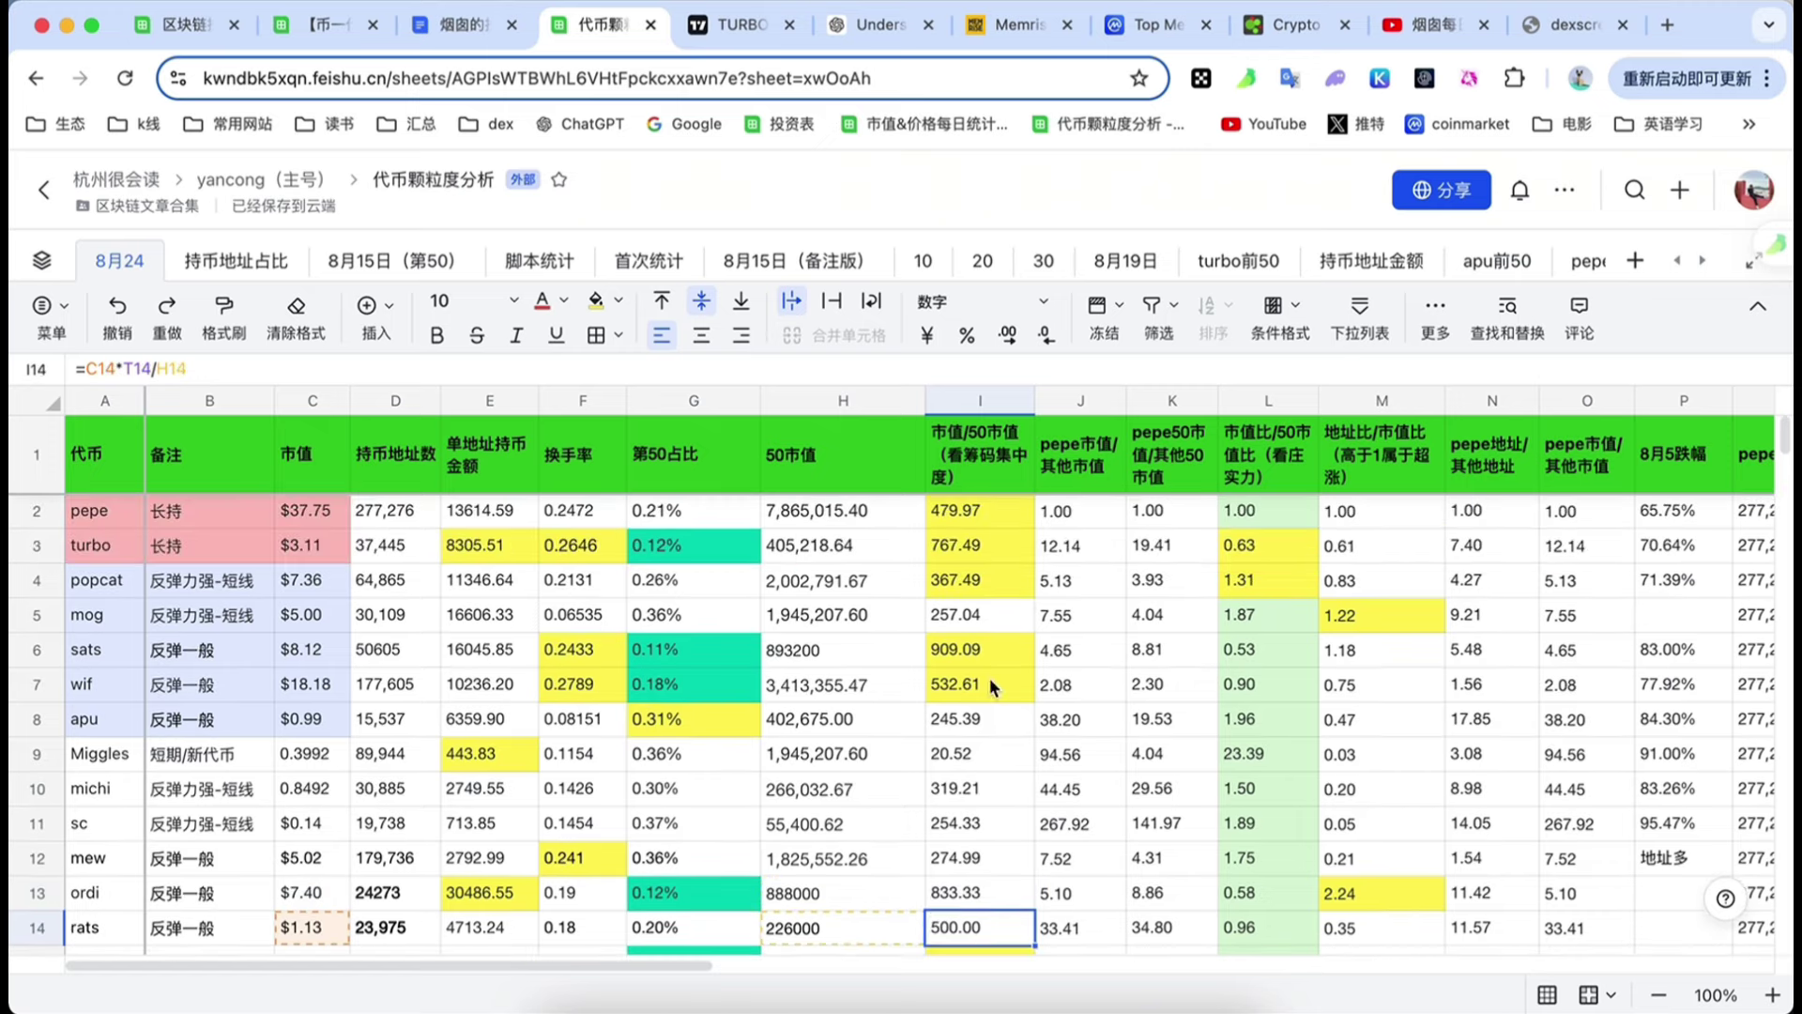
left_click(981, 443)
- Widen the 市值比/50市值比 column slightly and change its header's note from 看庄实力 to 看中庄实力
scroll(991, 589, "right", 3)
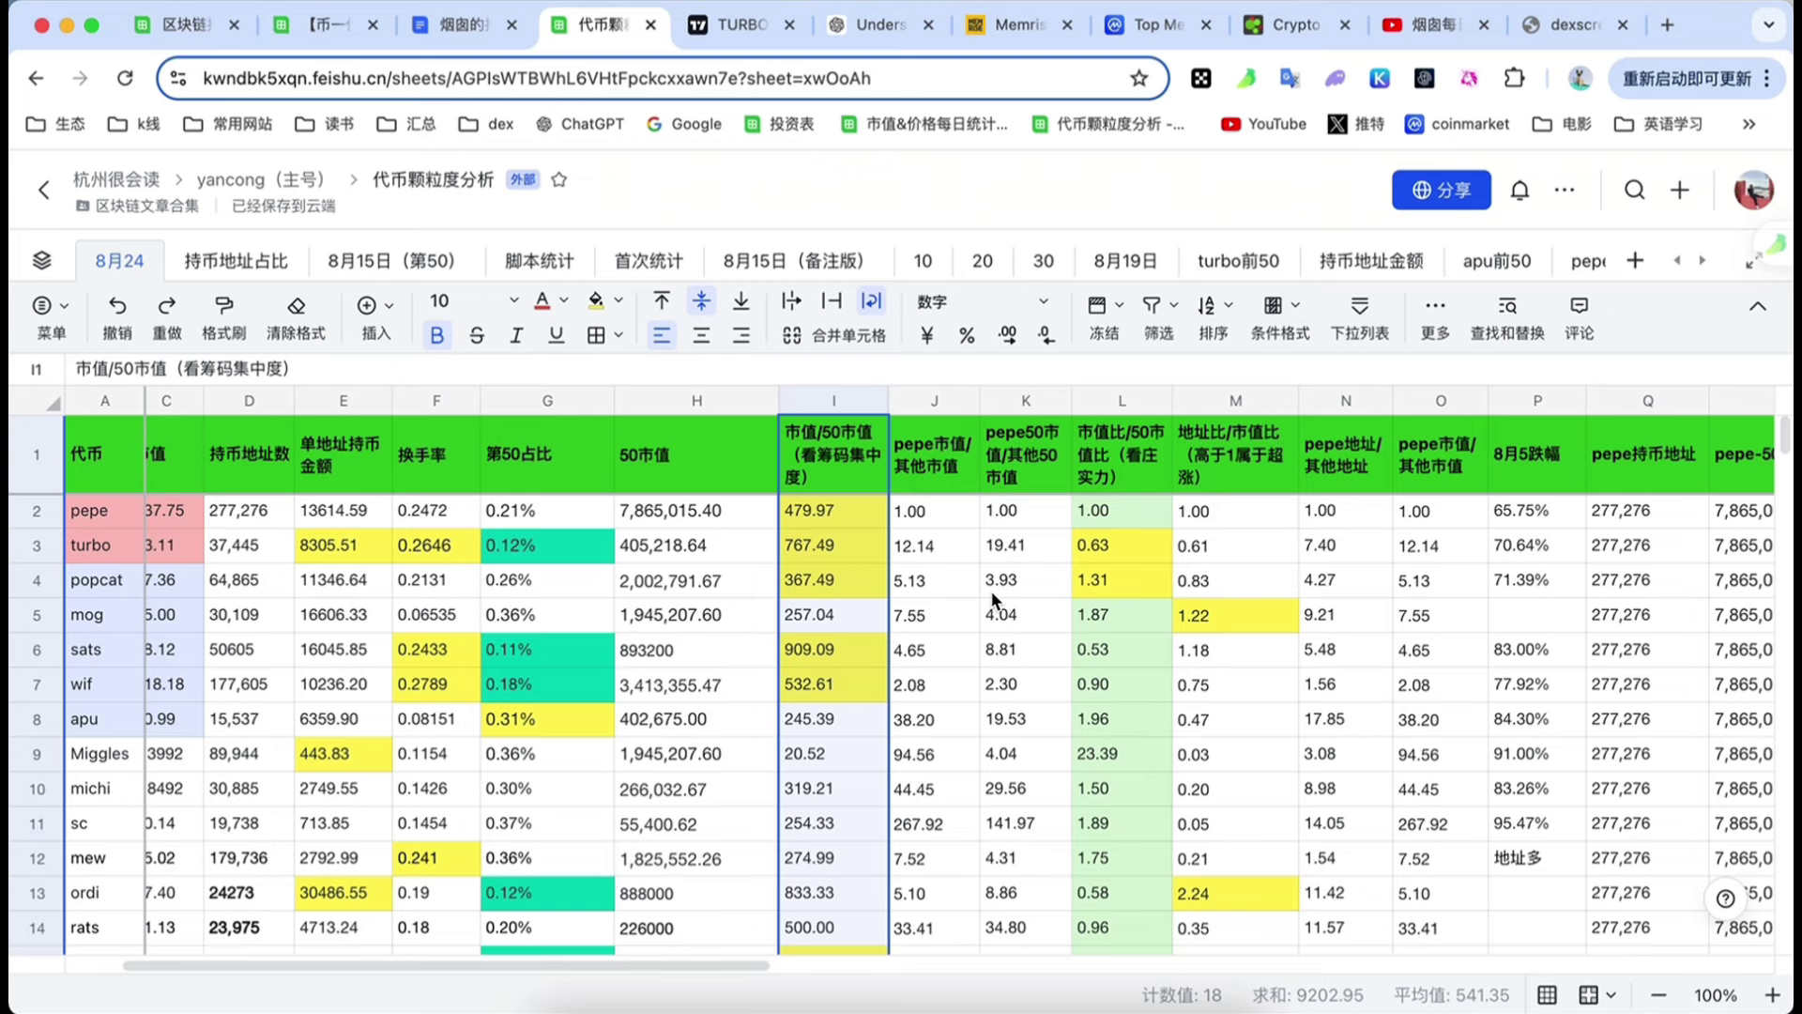
scroll(991, 590, "right", 2)
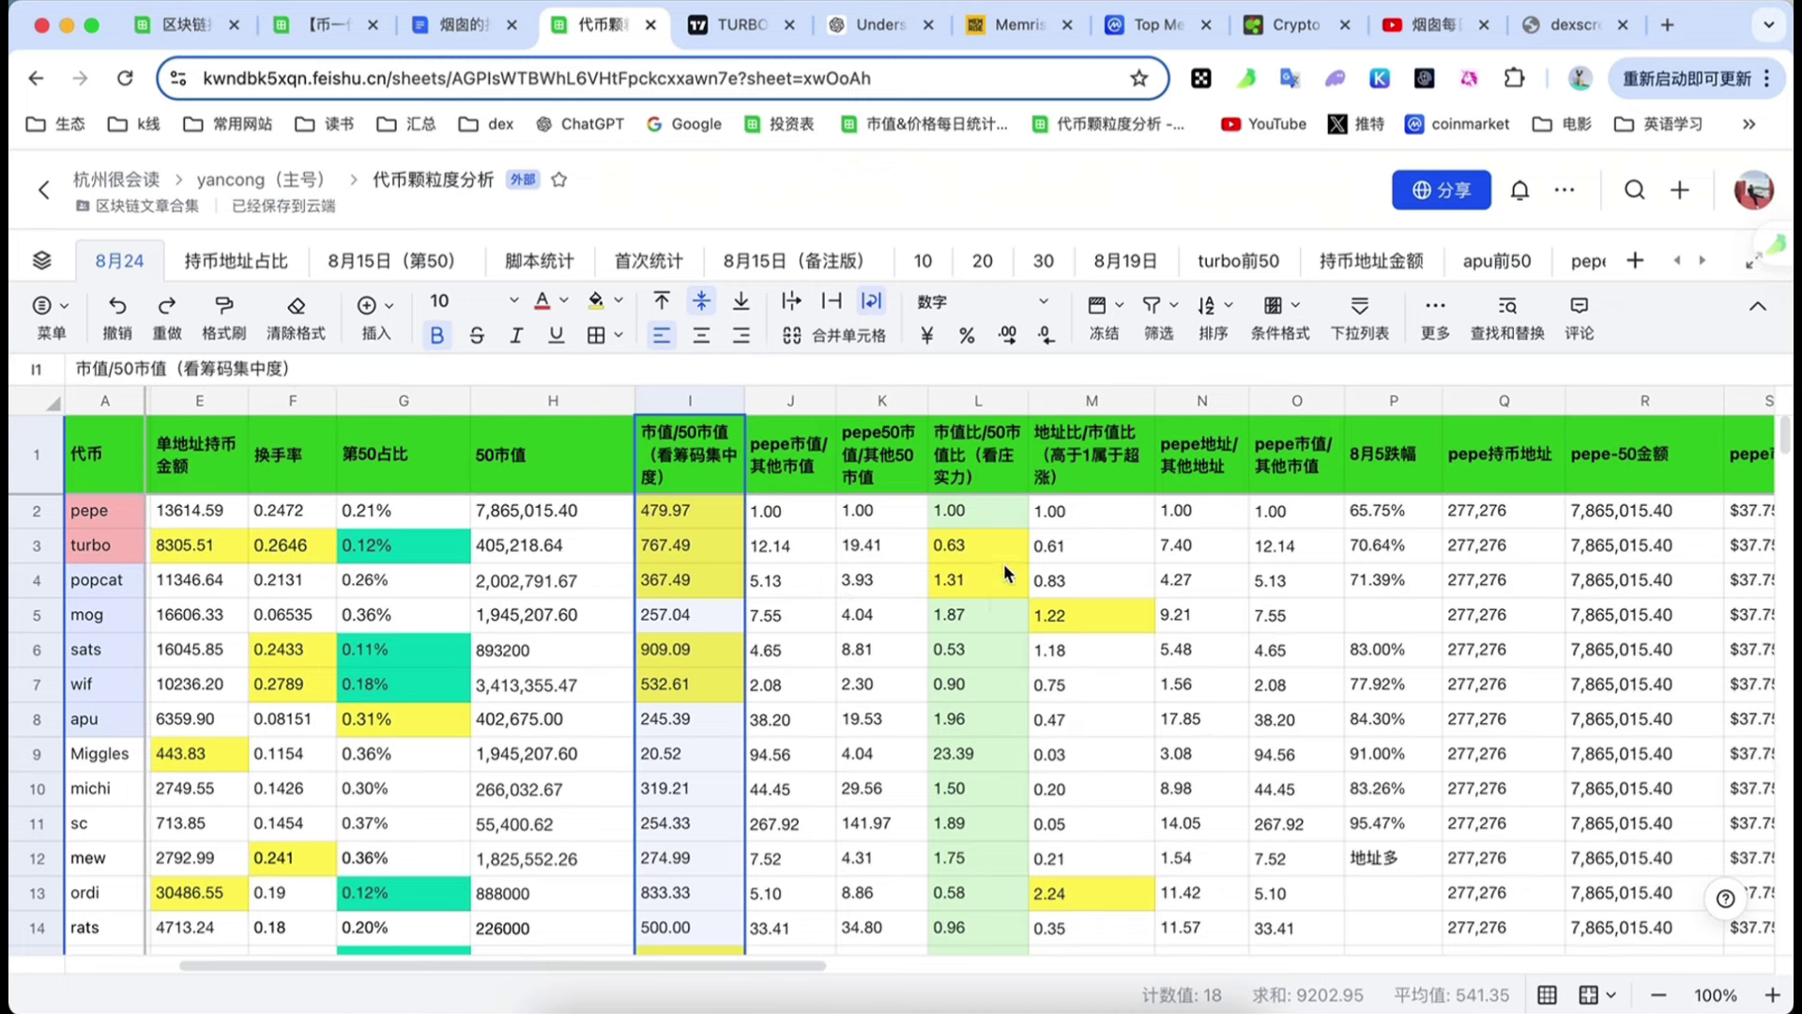
left_click(981, 458)
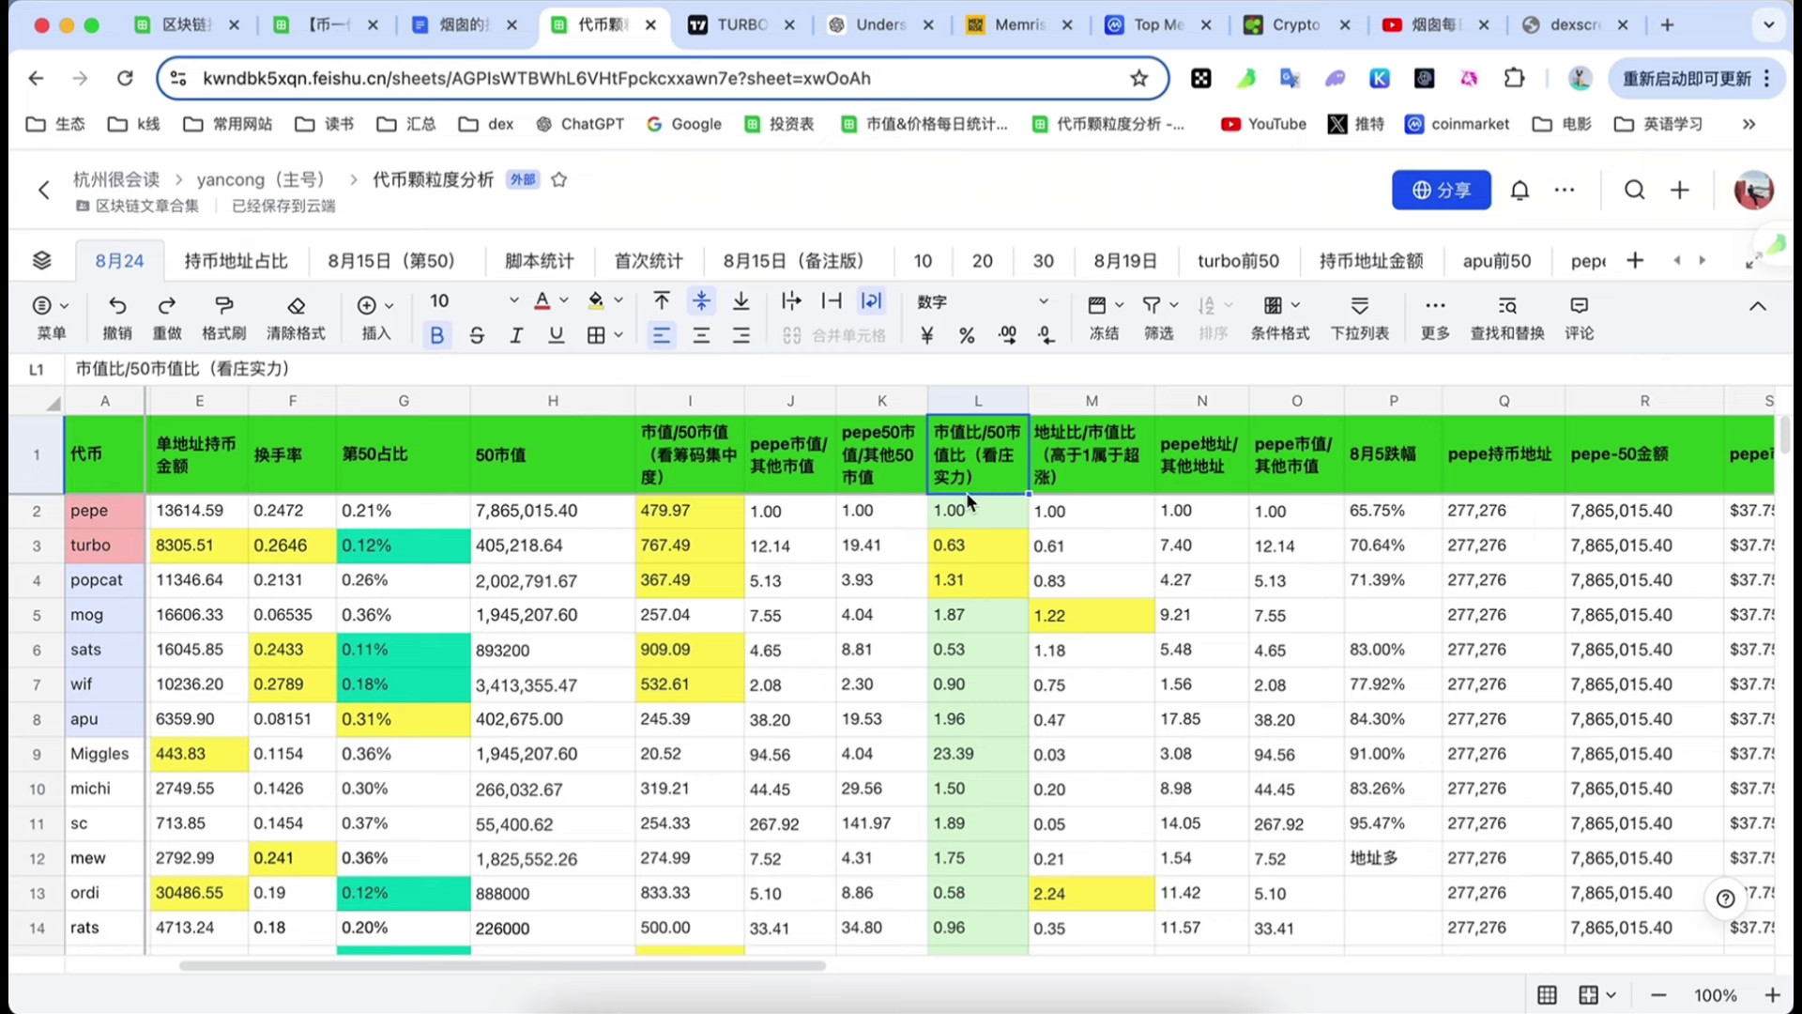
left_click_drag(1032, 403, 1042, 404)
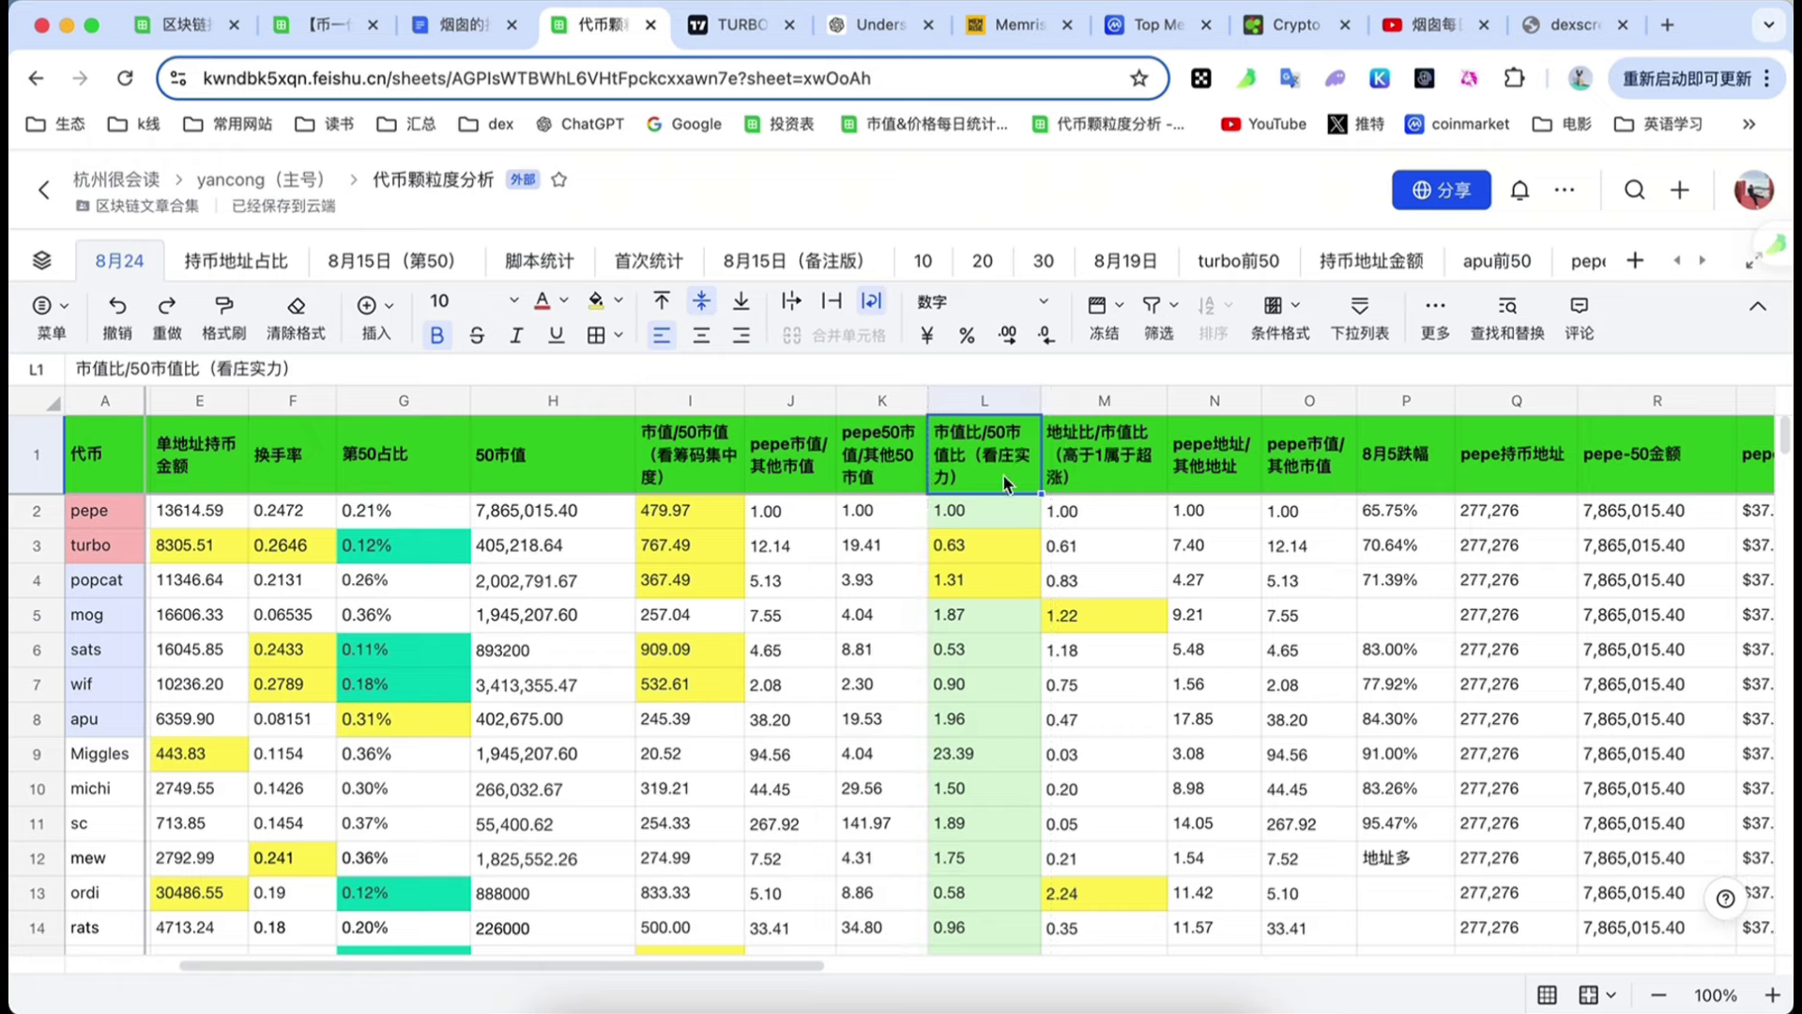
double_click(1002, 461)
type("中")
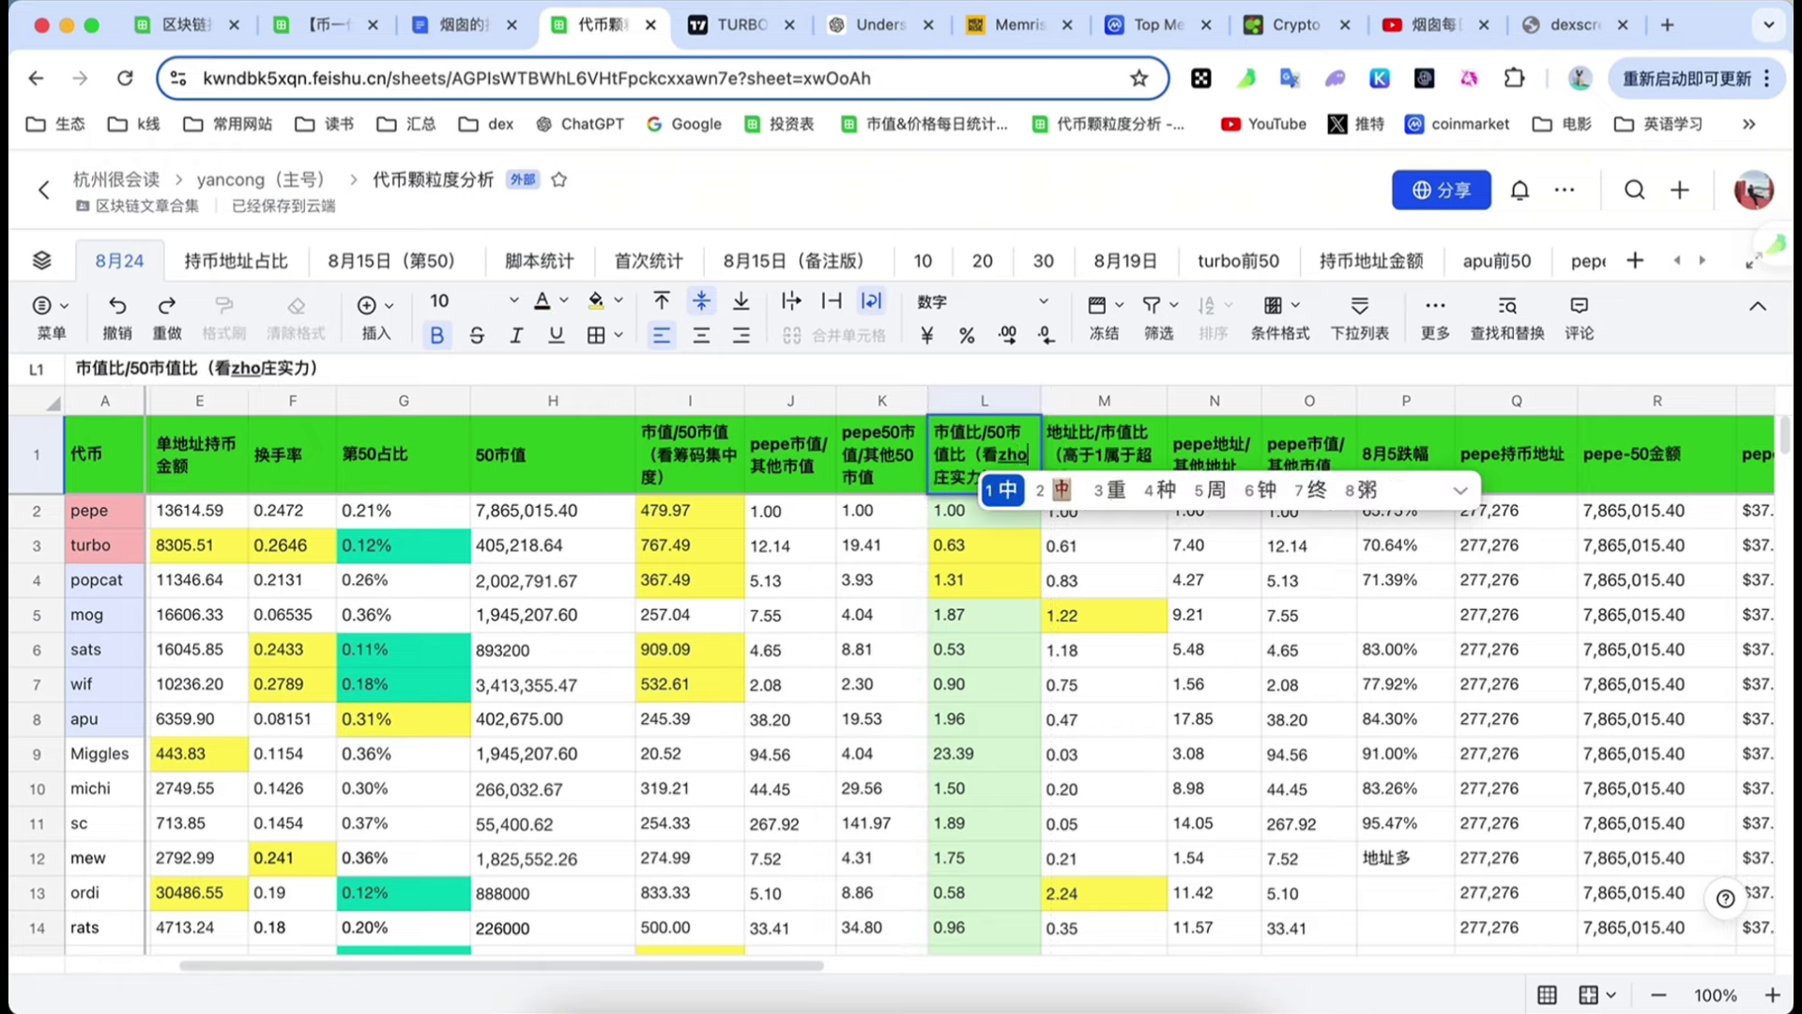
left_click(984, 645)
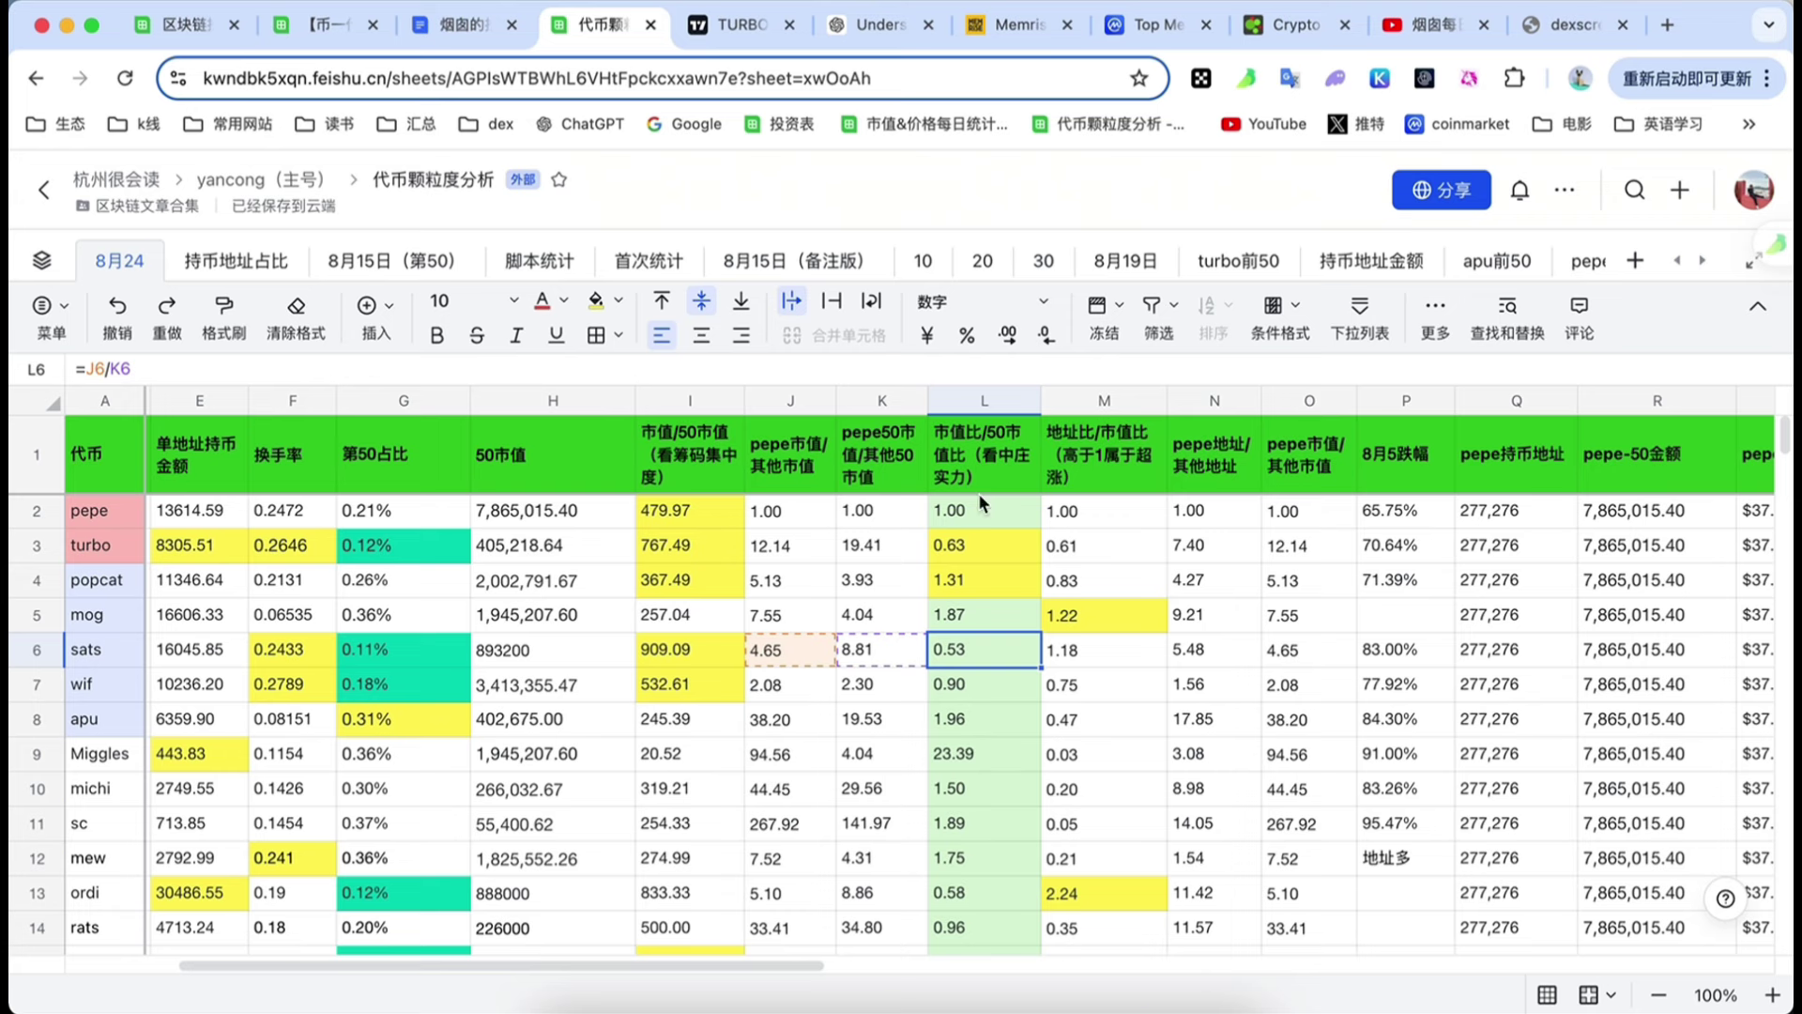
- Check the reworded header and sats's 市值比/50市值比, and look up mew's 筹码分布 on the 持币地址占比 sheet
left_click(969, 467)
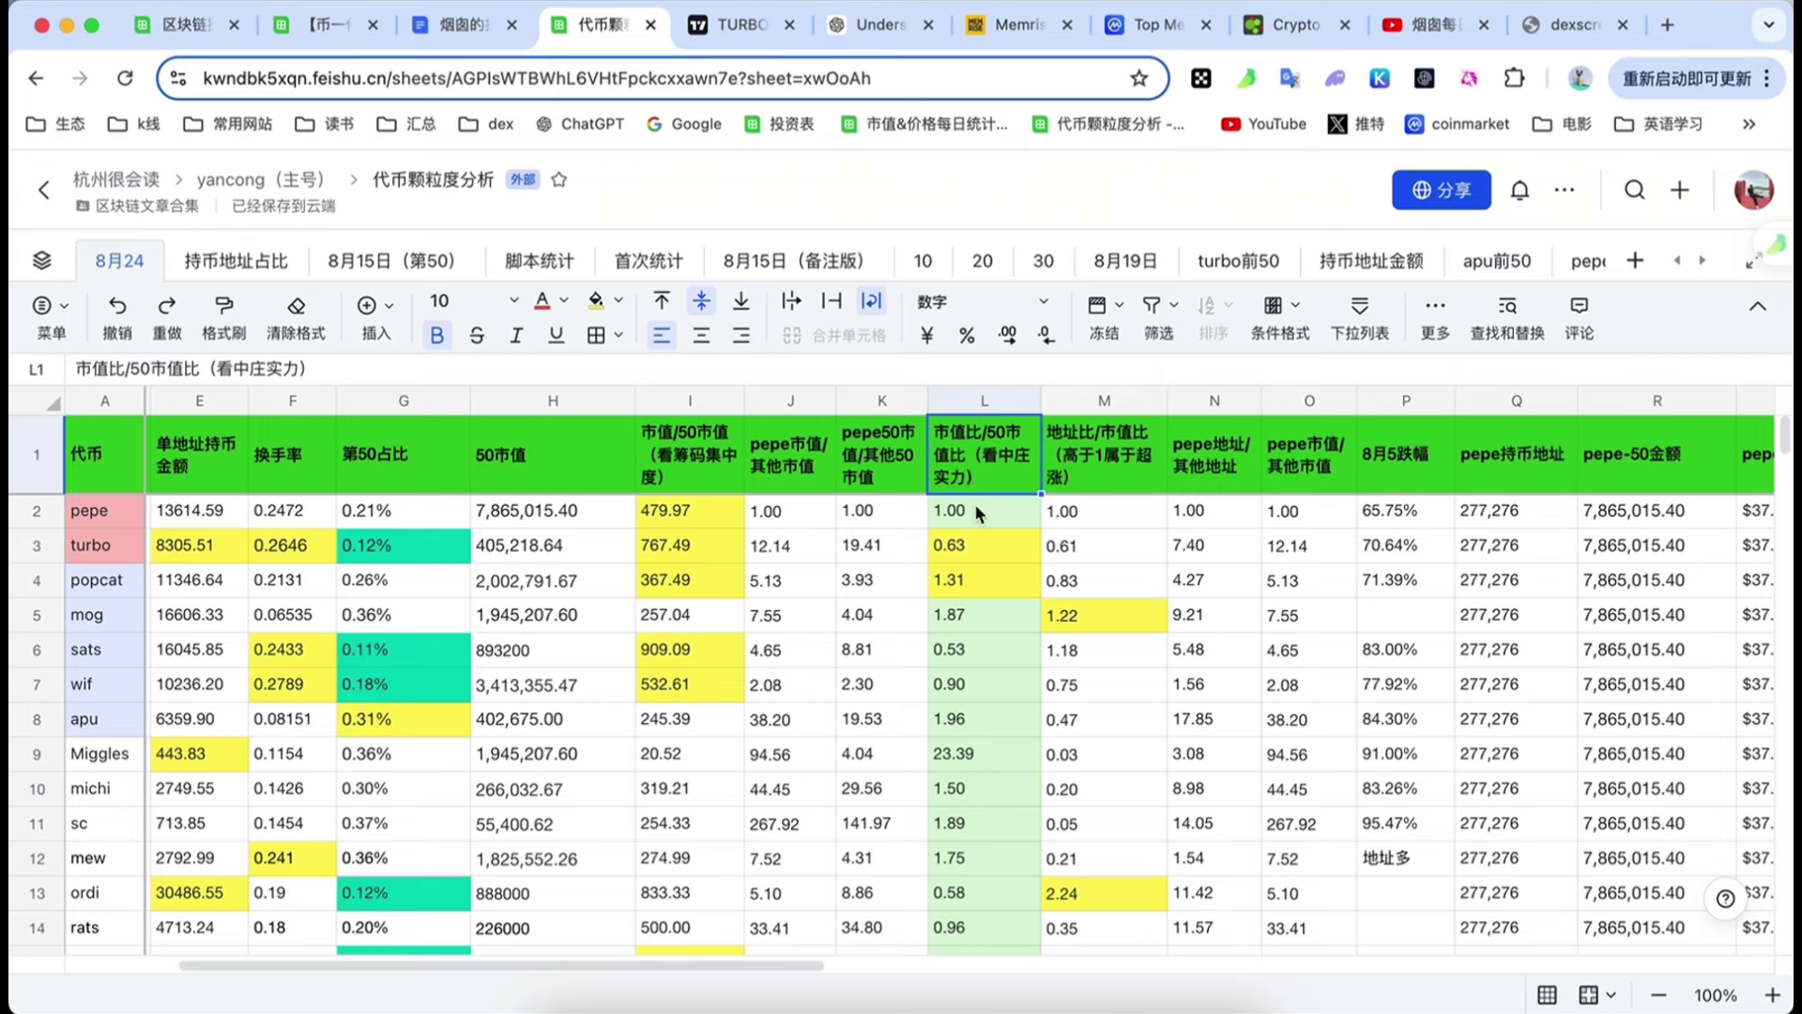
left_click(991, 650)
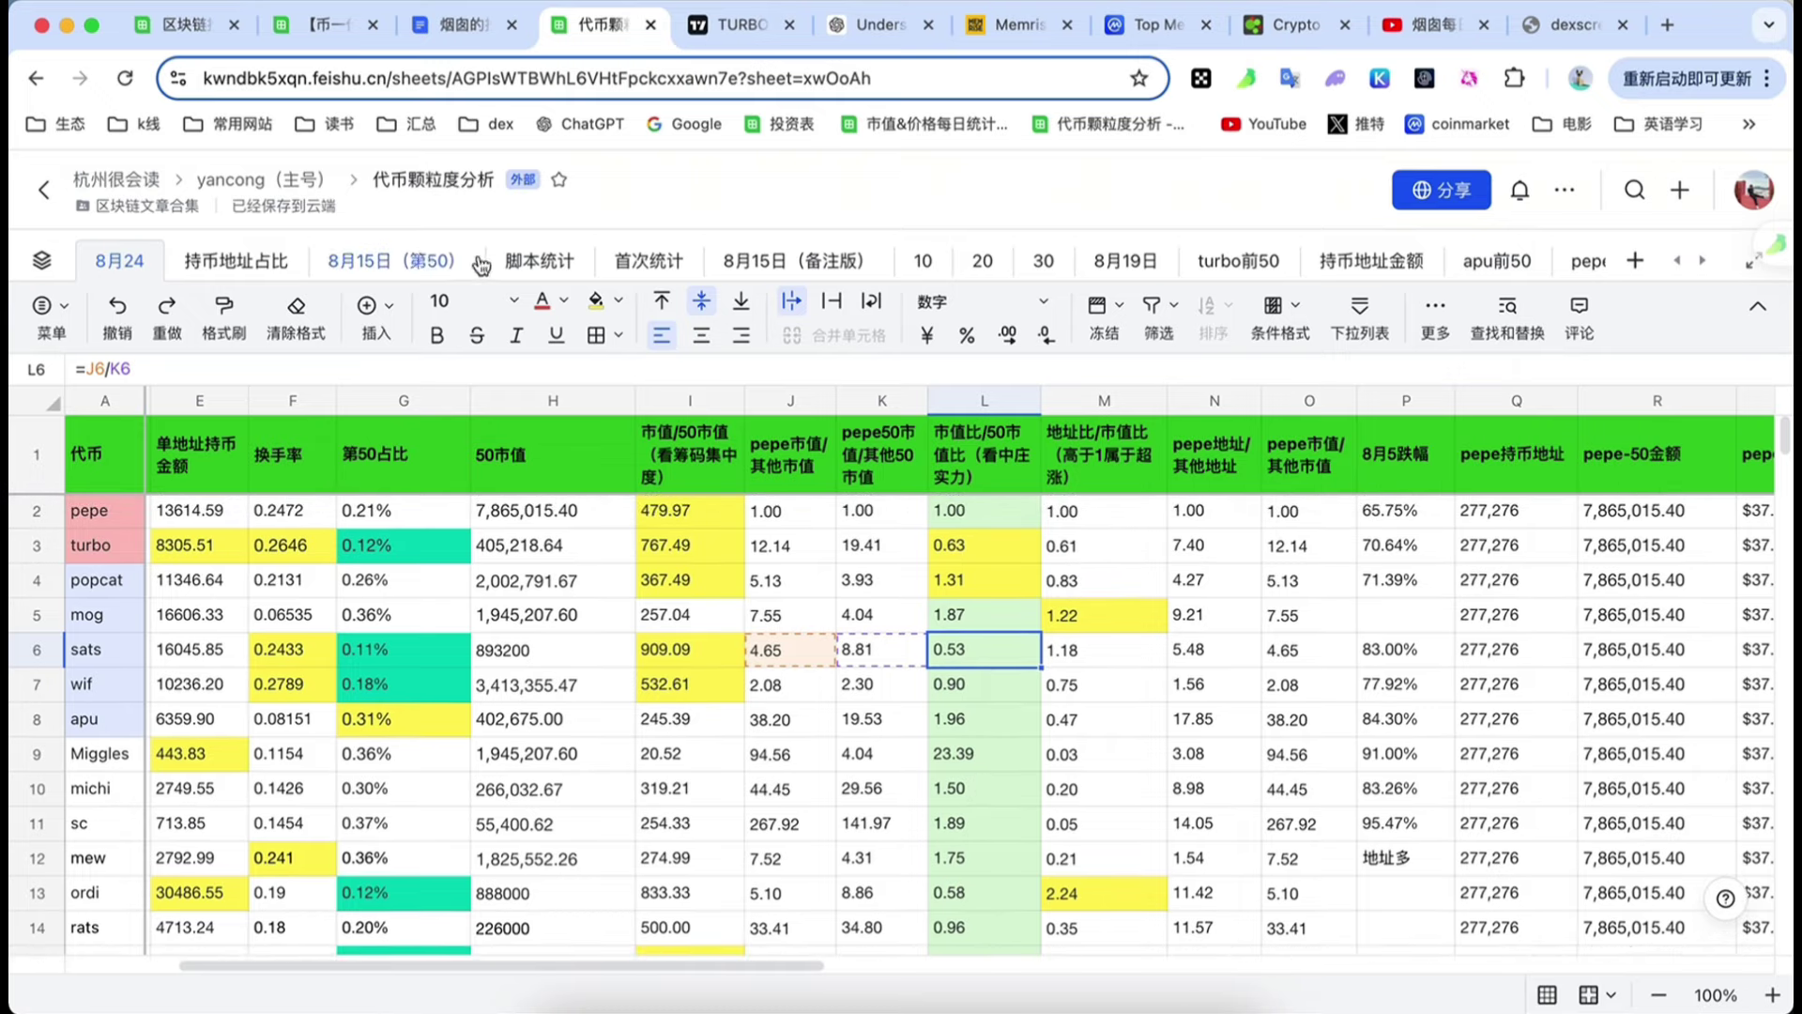
left_click(235, 272)
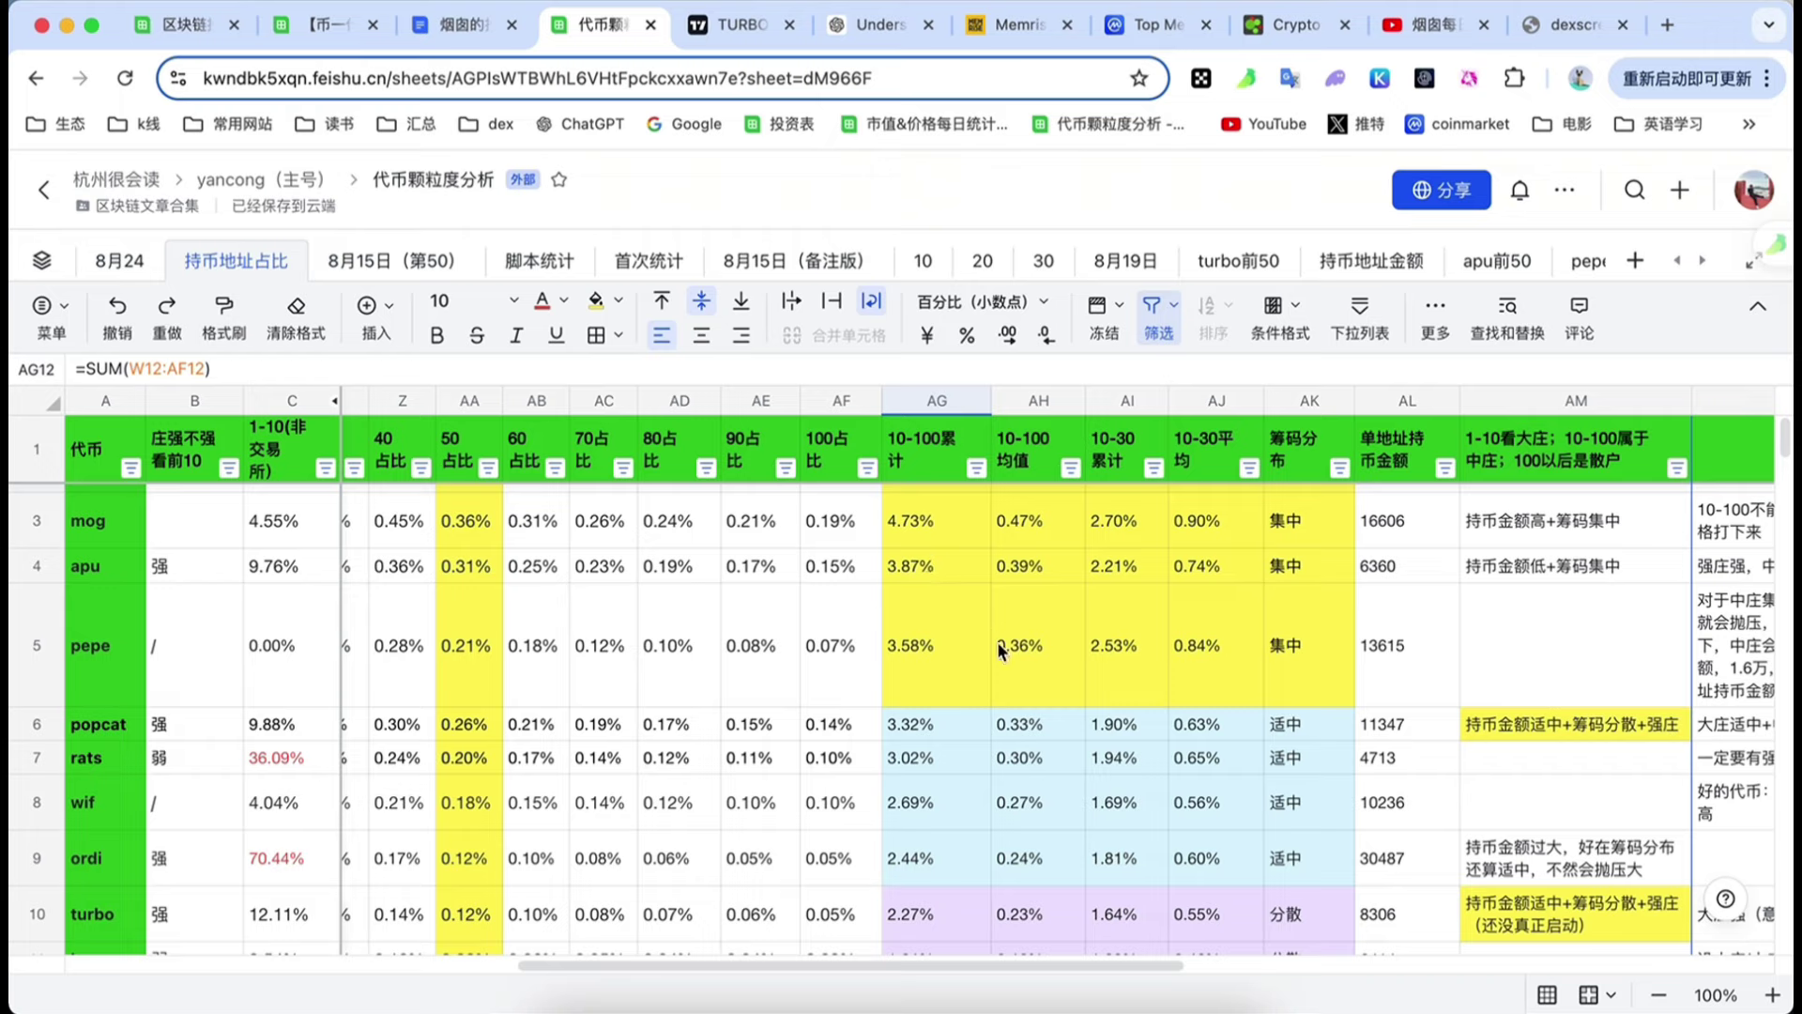
scroll(1000, 648, "up", 1)
left_click(1314, 507)
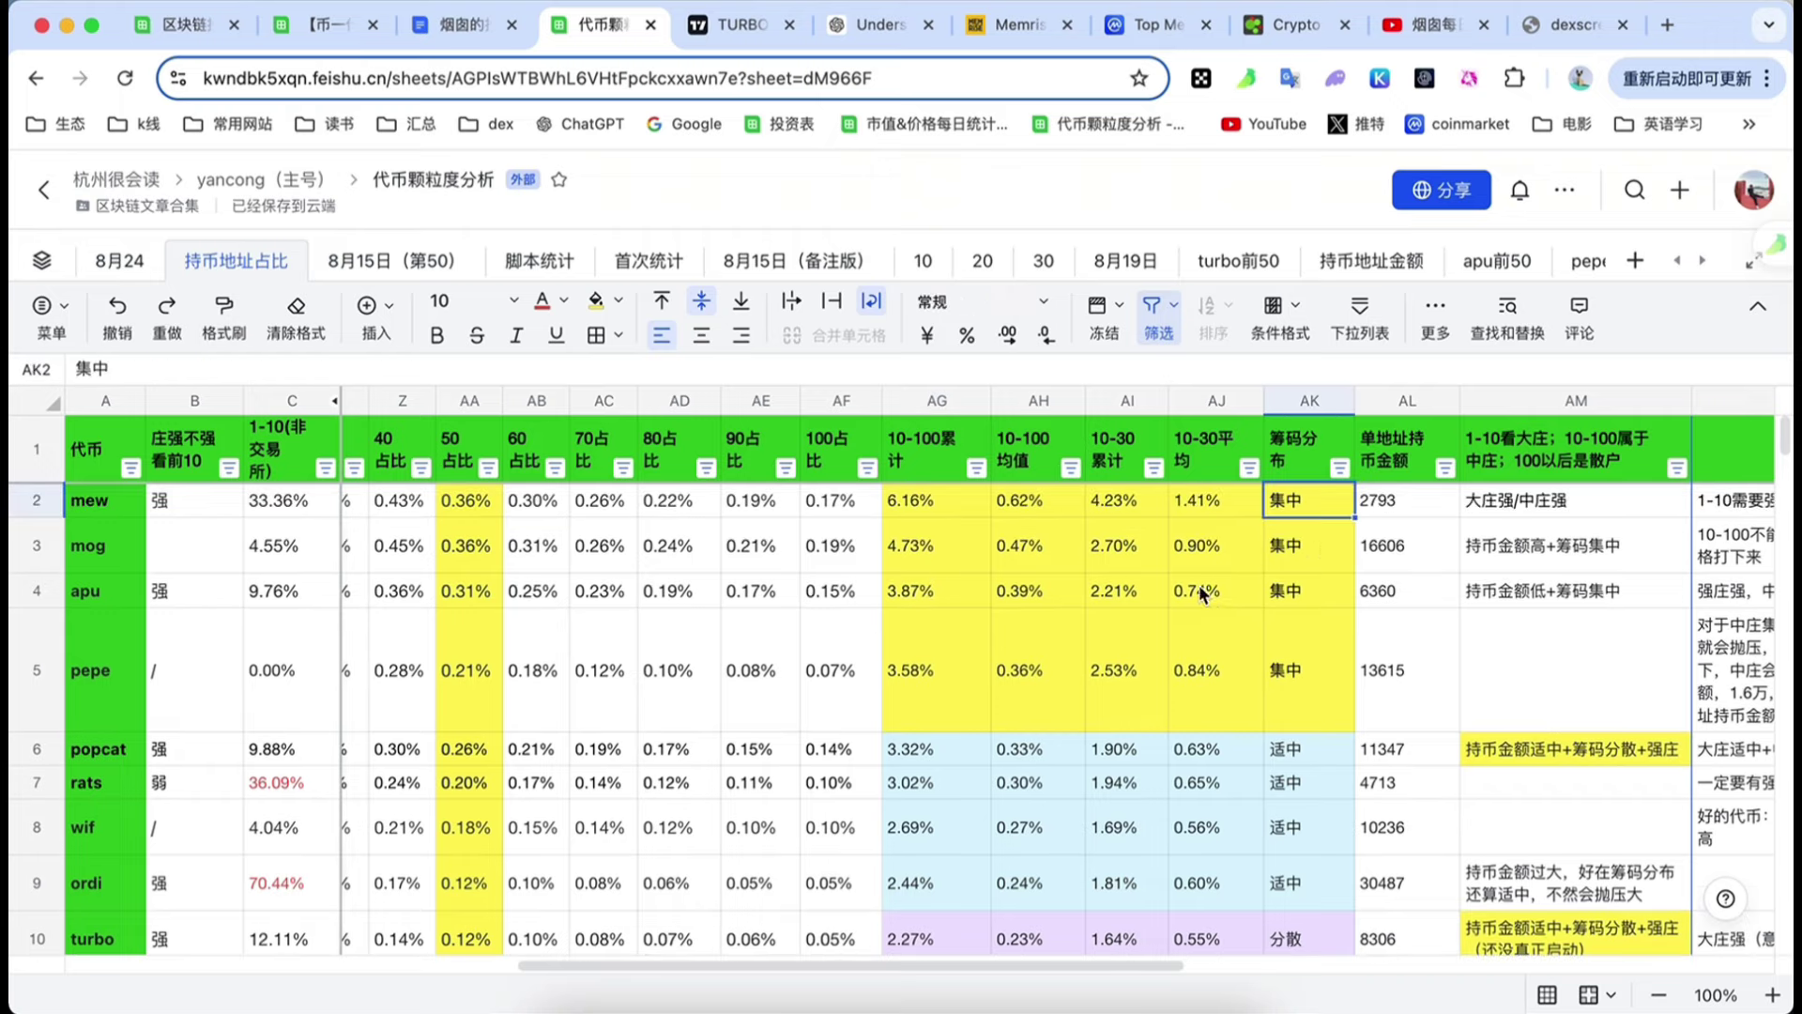
- Switch to the YouTube channel page, view its 简介 details and close them
left_click(1450, 25)
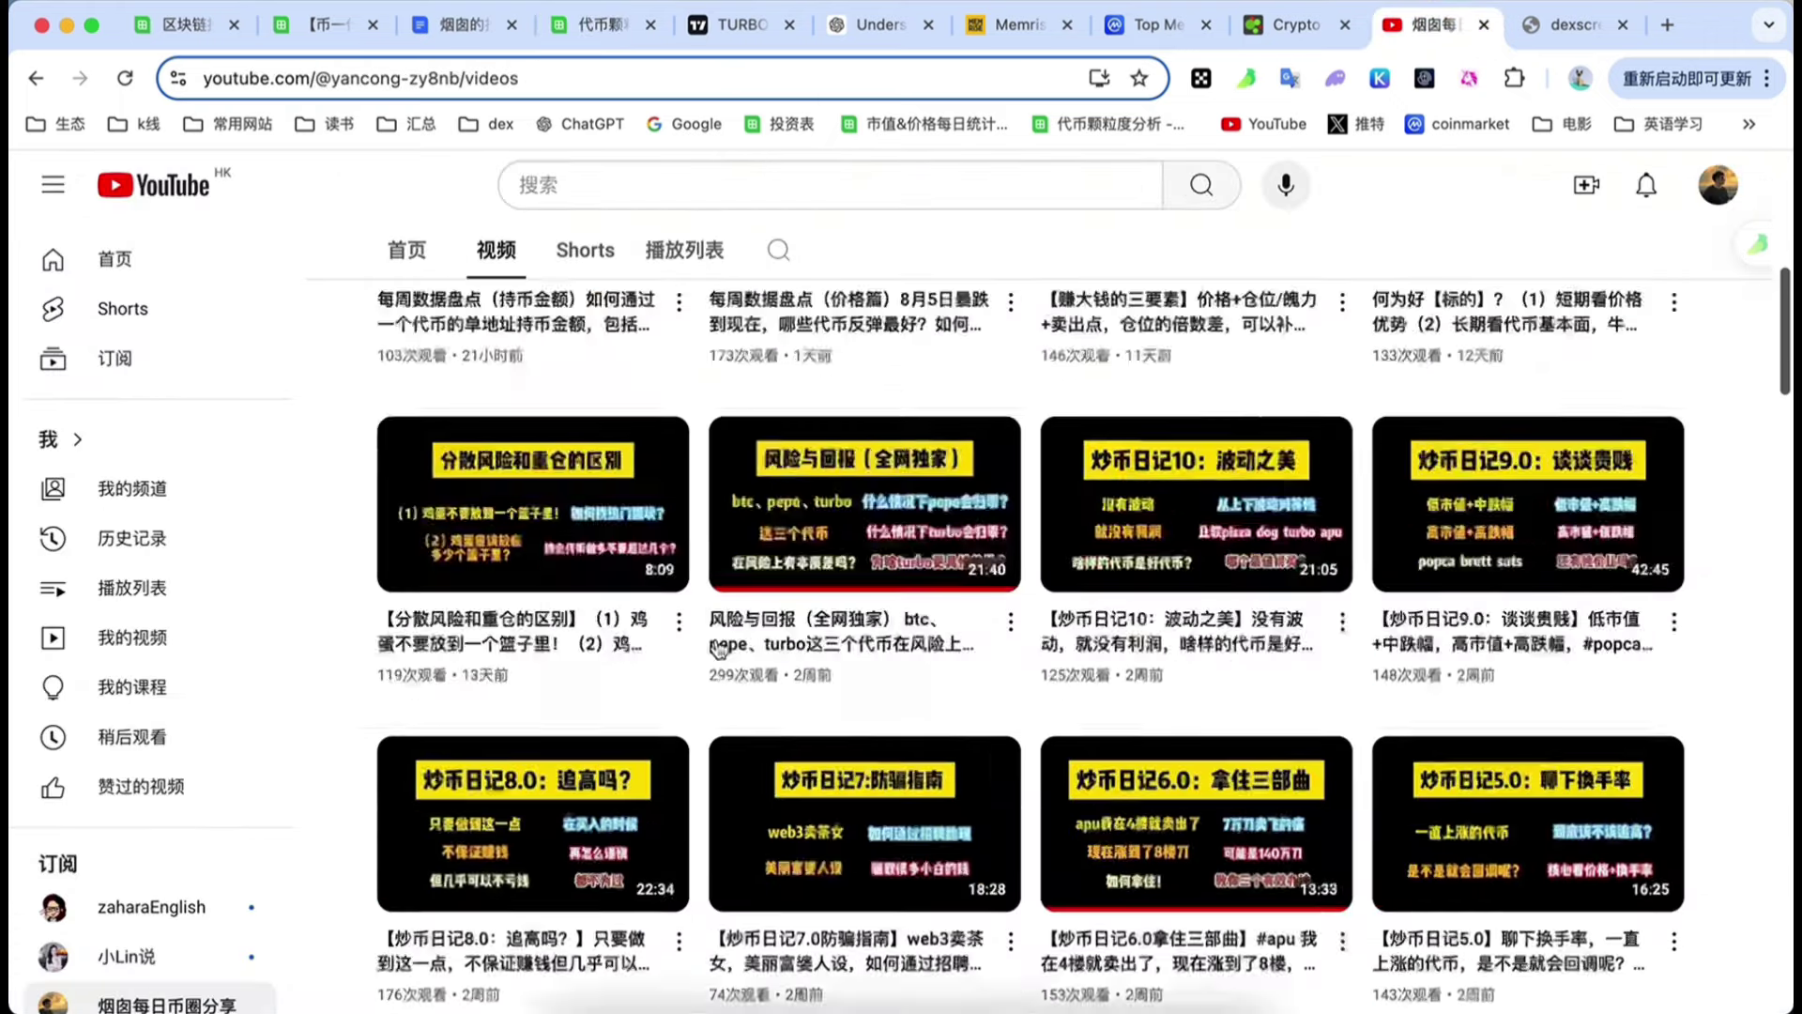
scroll(718, 647, "up", 6)
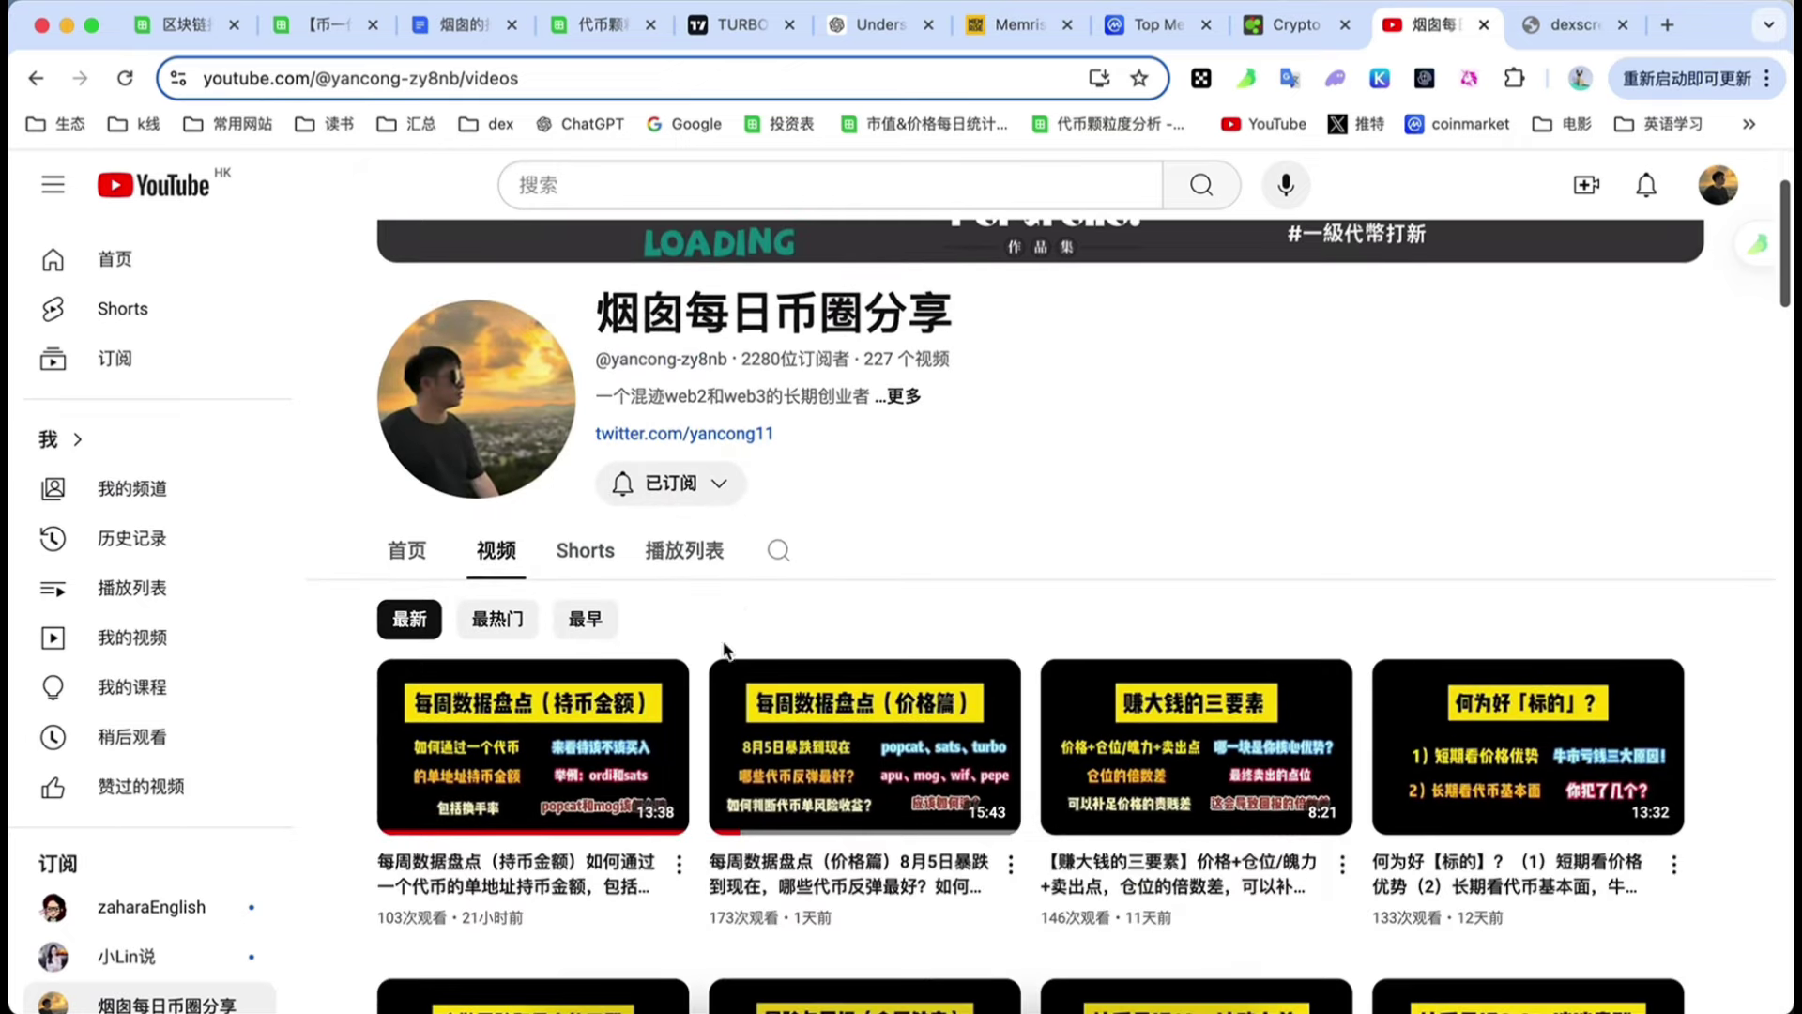
left_click(919, 397)
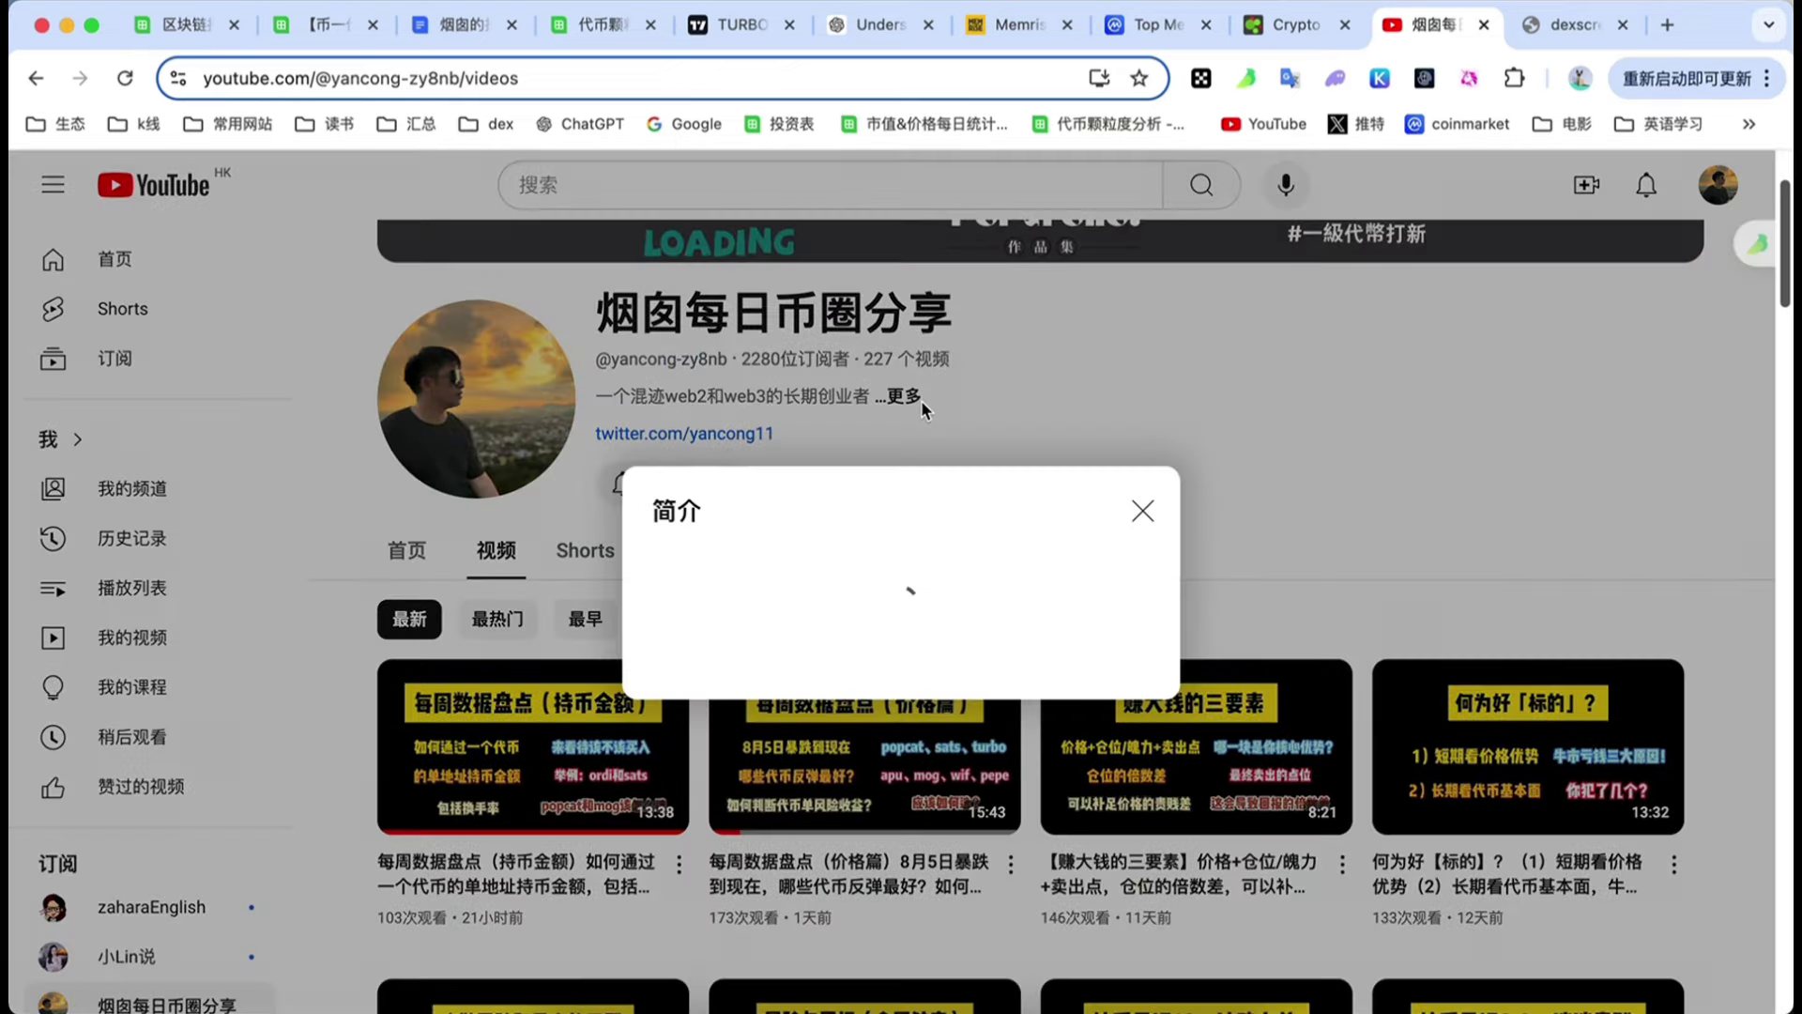
left_click_drag(852, 449, 738, 448)
left_click(1198, 276)
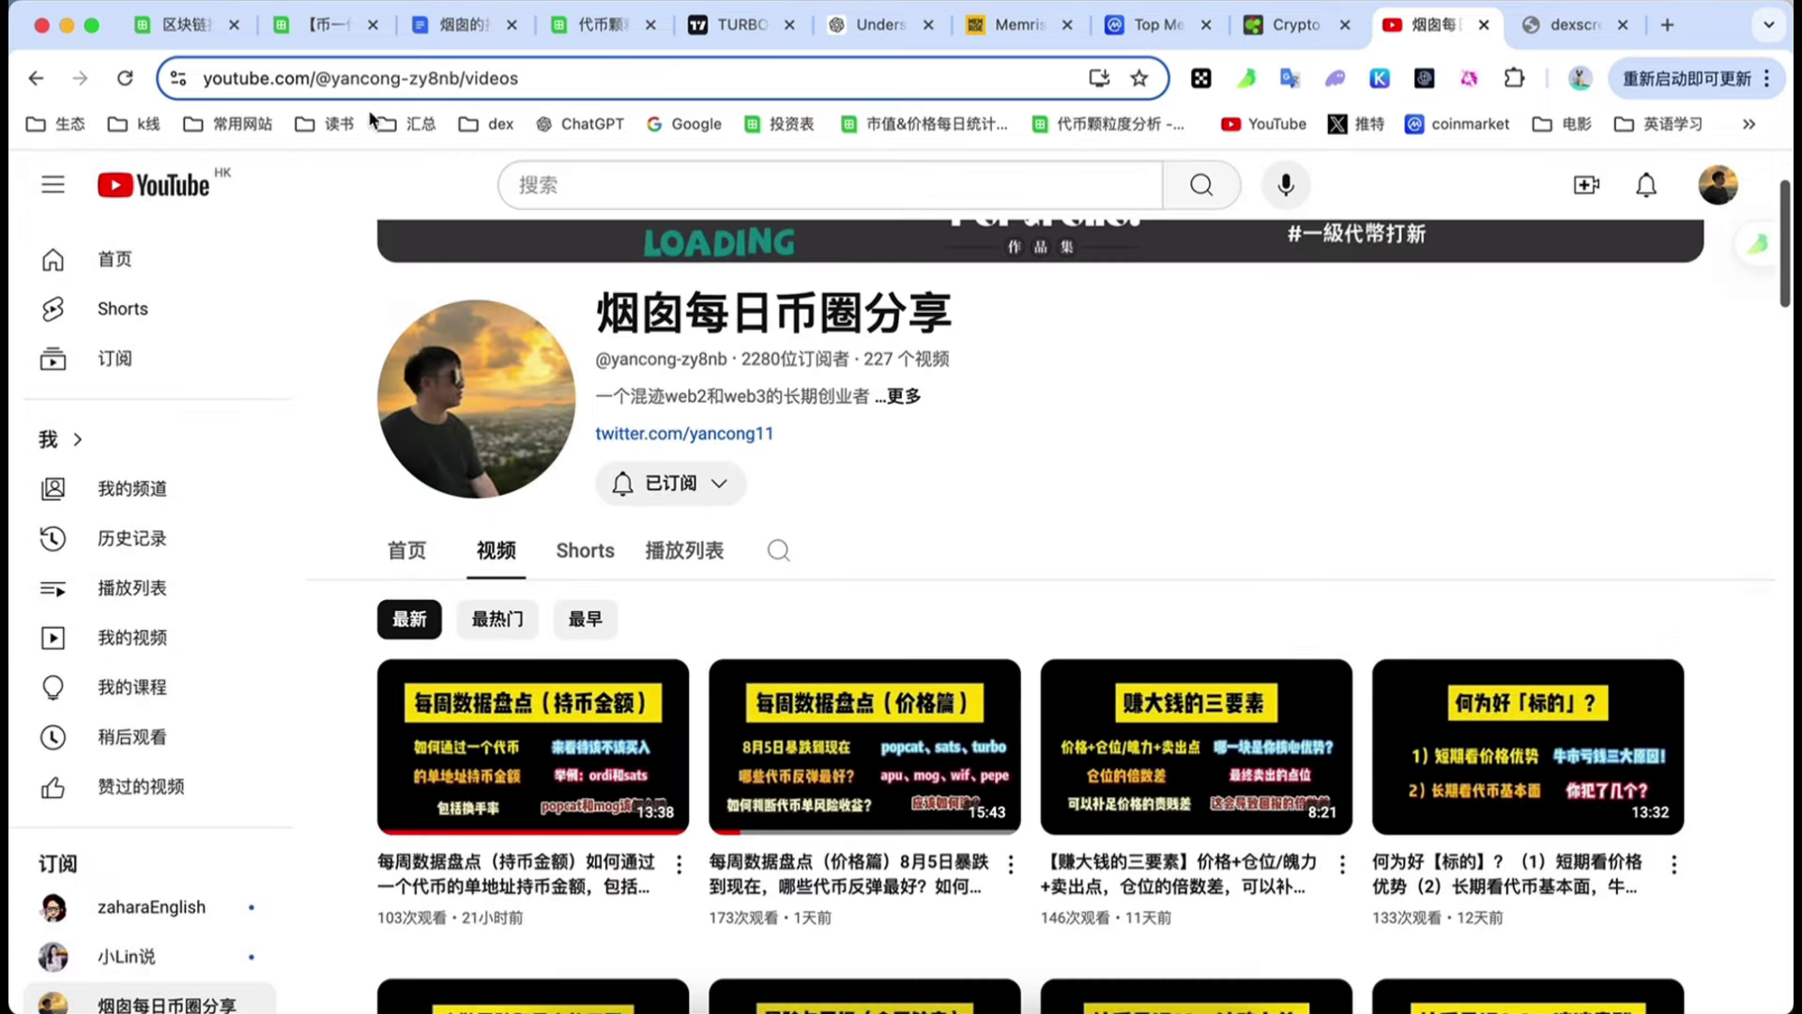
- Switch to the 市值&价格每日统计 spreadsheet and look through the 换手率 table down to brett and back
left_click(322, 29)
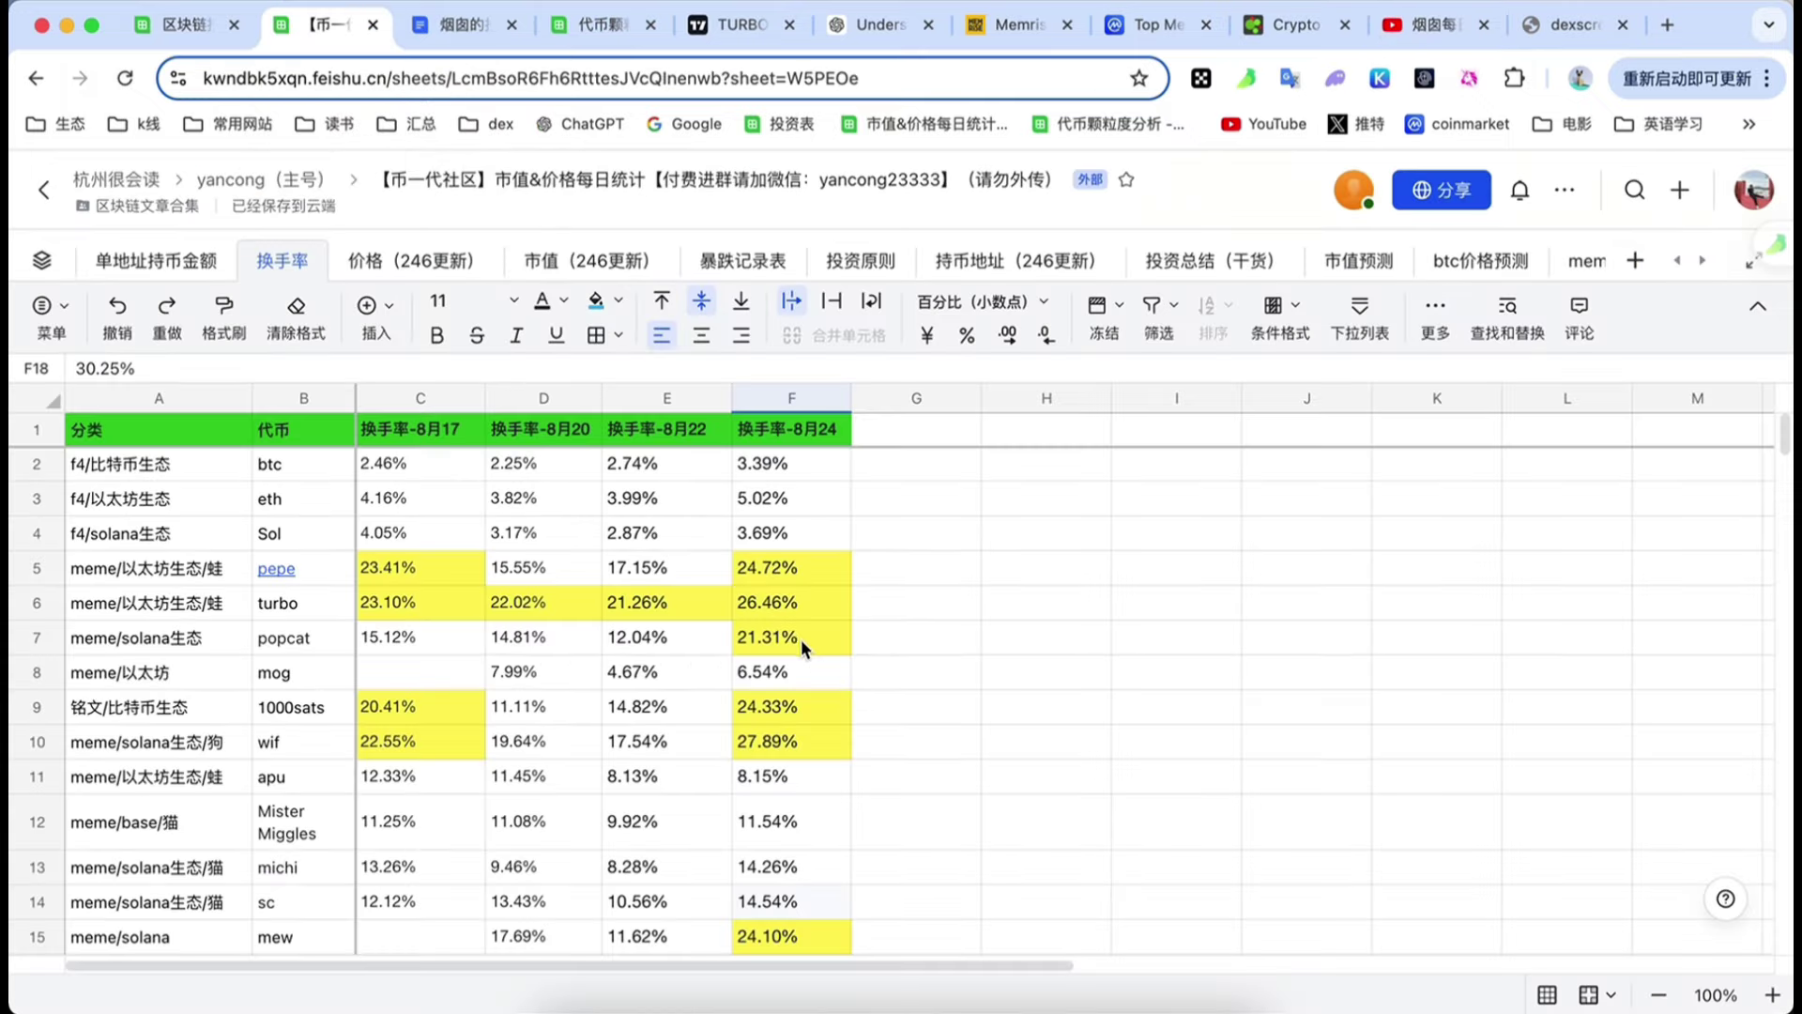
scroll(606, 728, "down", 1)
scroll(605, 728, "up", 1)
scroll(657, 657, "down", 5)
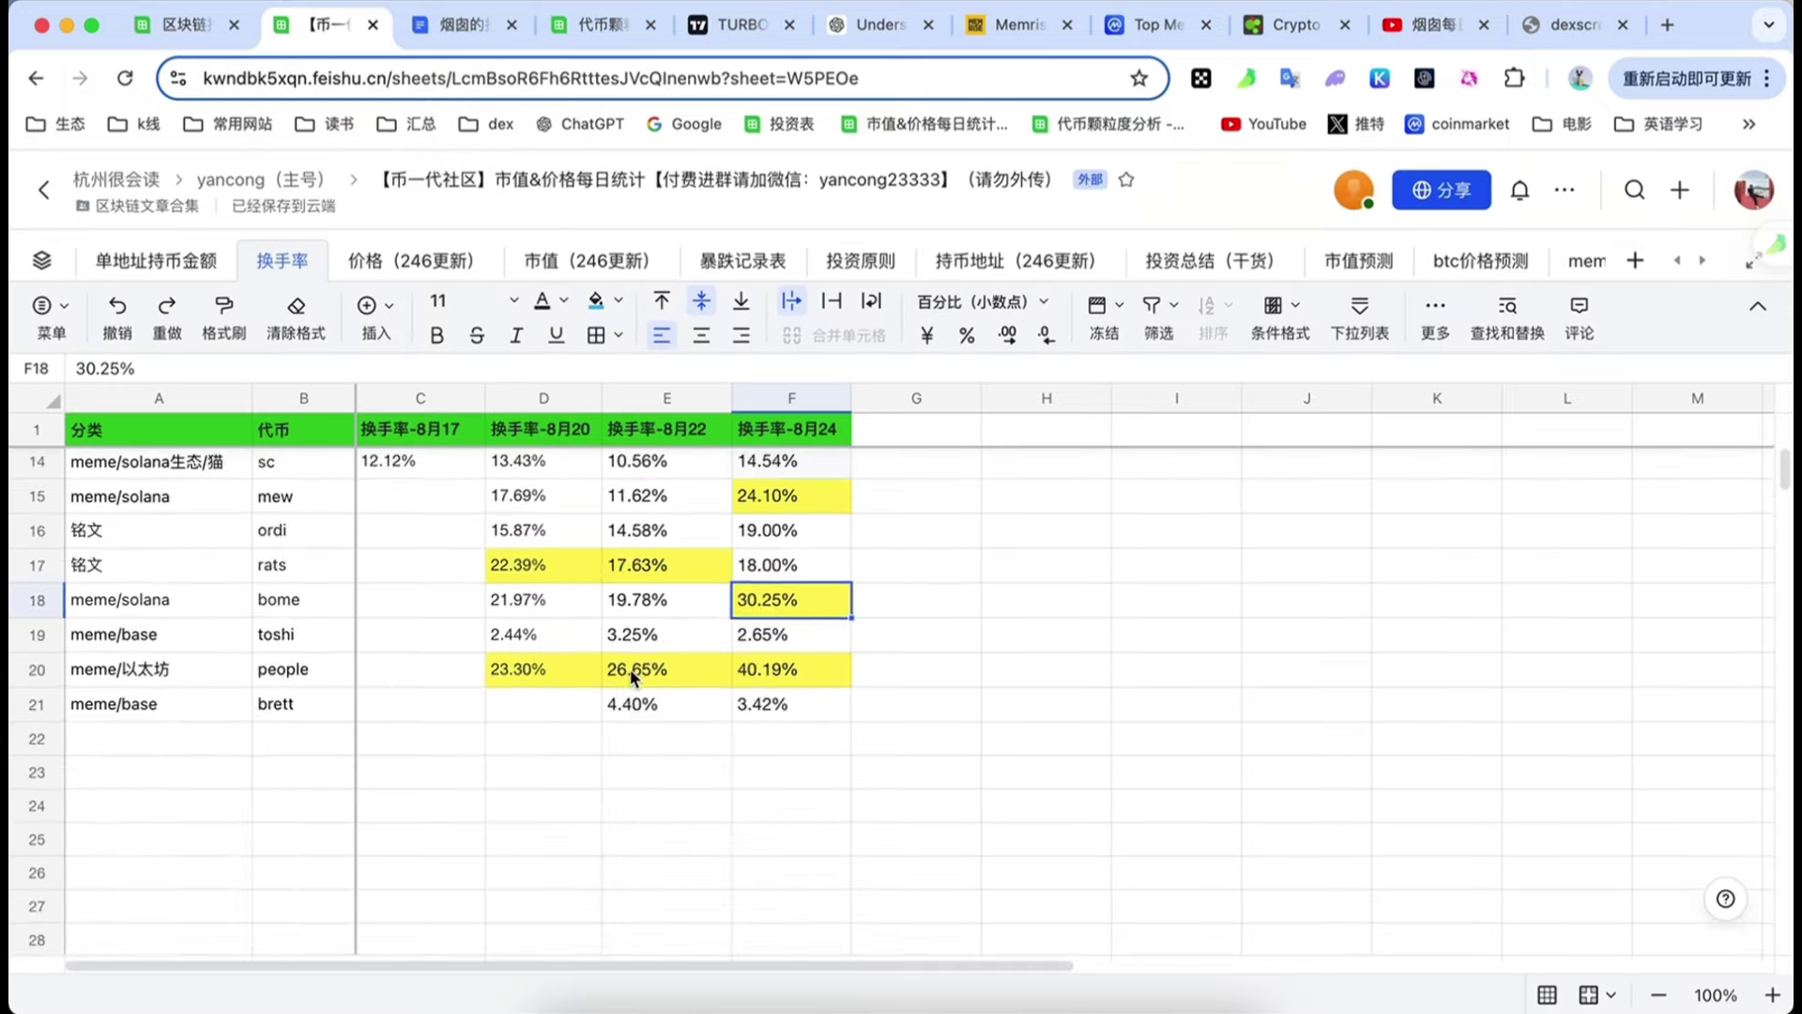
scroll(751, 563, "up", 5)
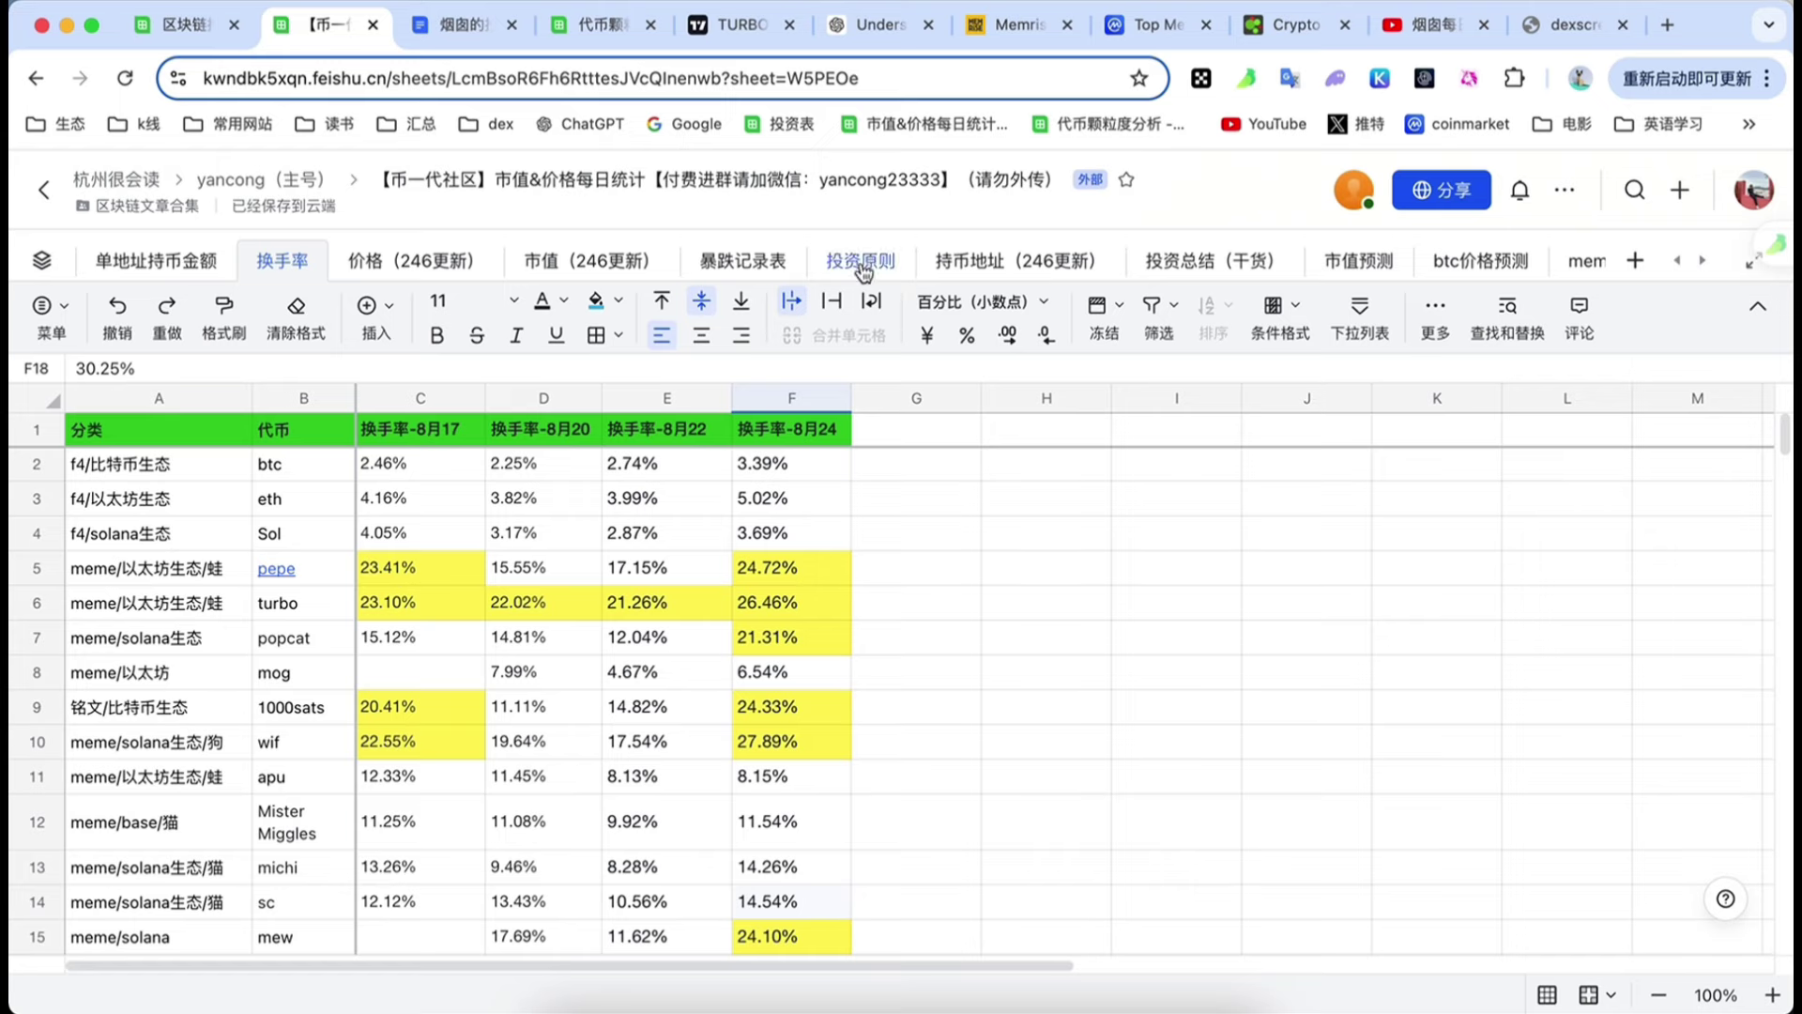
- Return to the 代币颗粒度分析 spreadsheet and compare apu's 市值比/50市值比 on 8月24 with its 10-100累计 on 持币地址占比
left_click(601, 26)
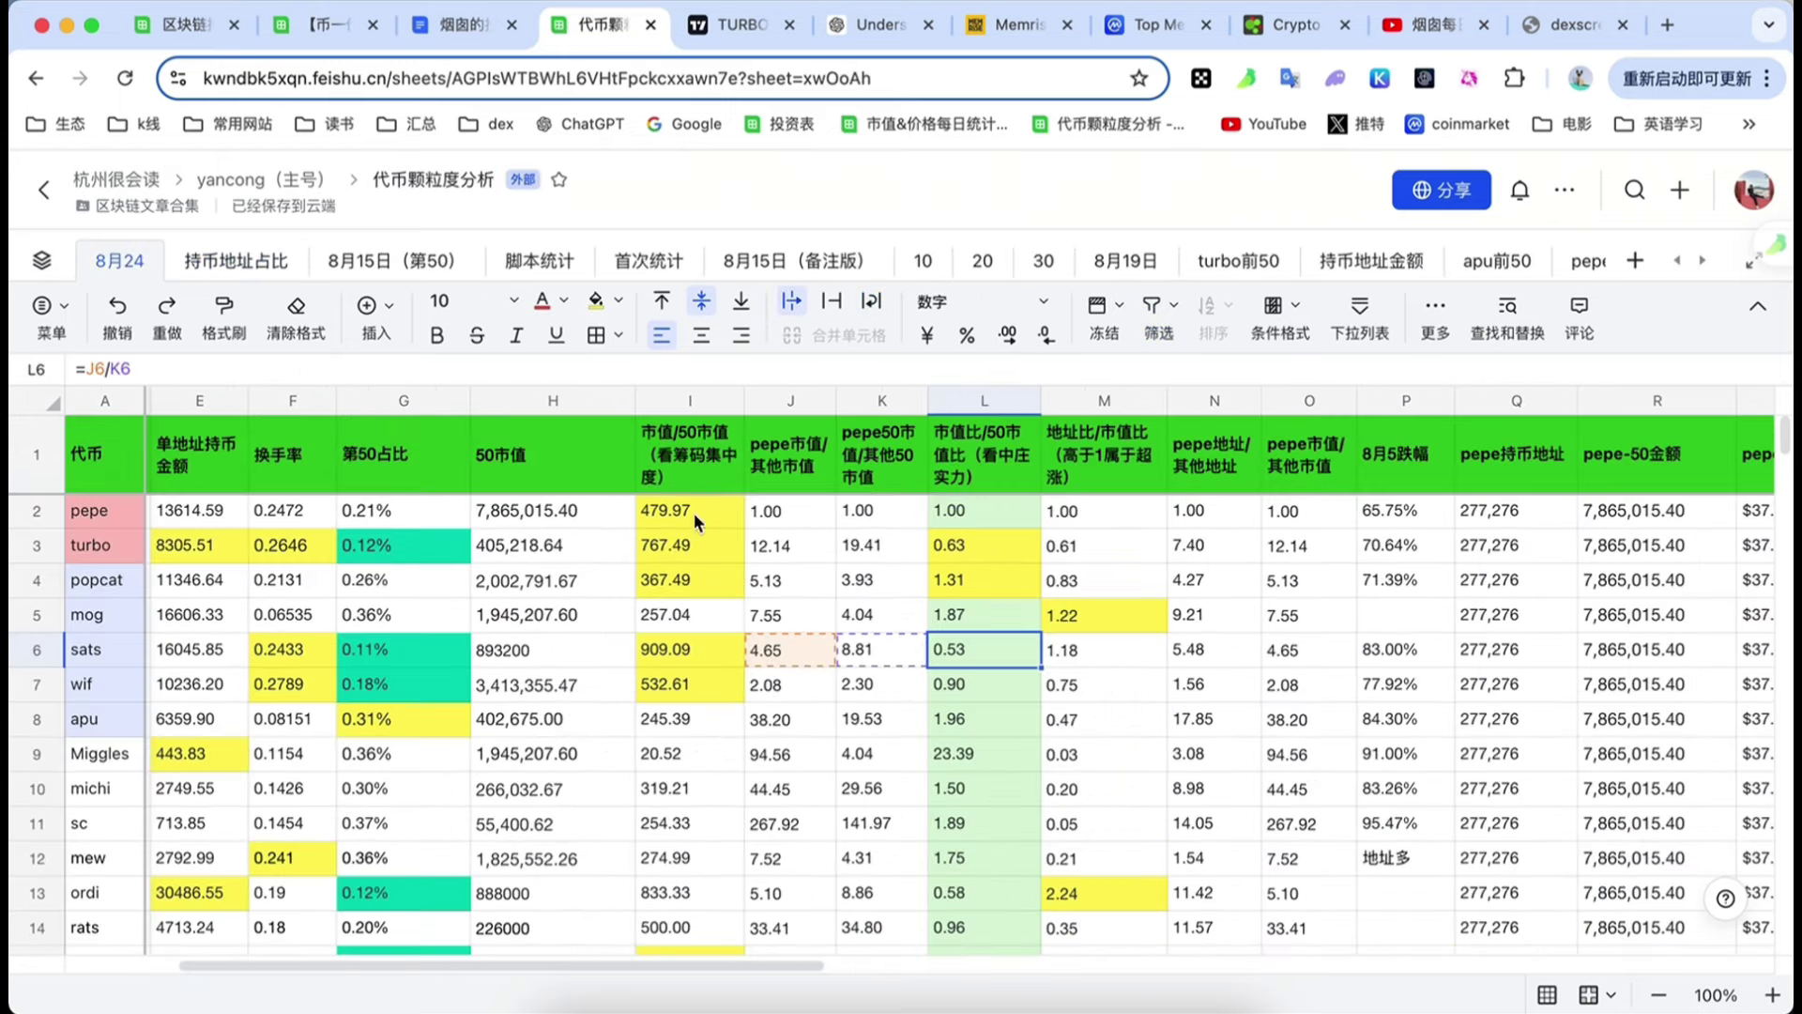
left_click(119, 260)
left_click(977, 619)
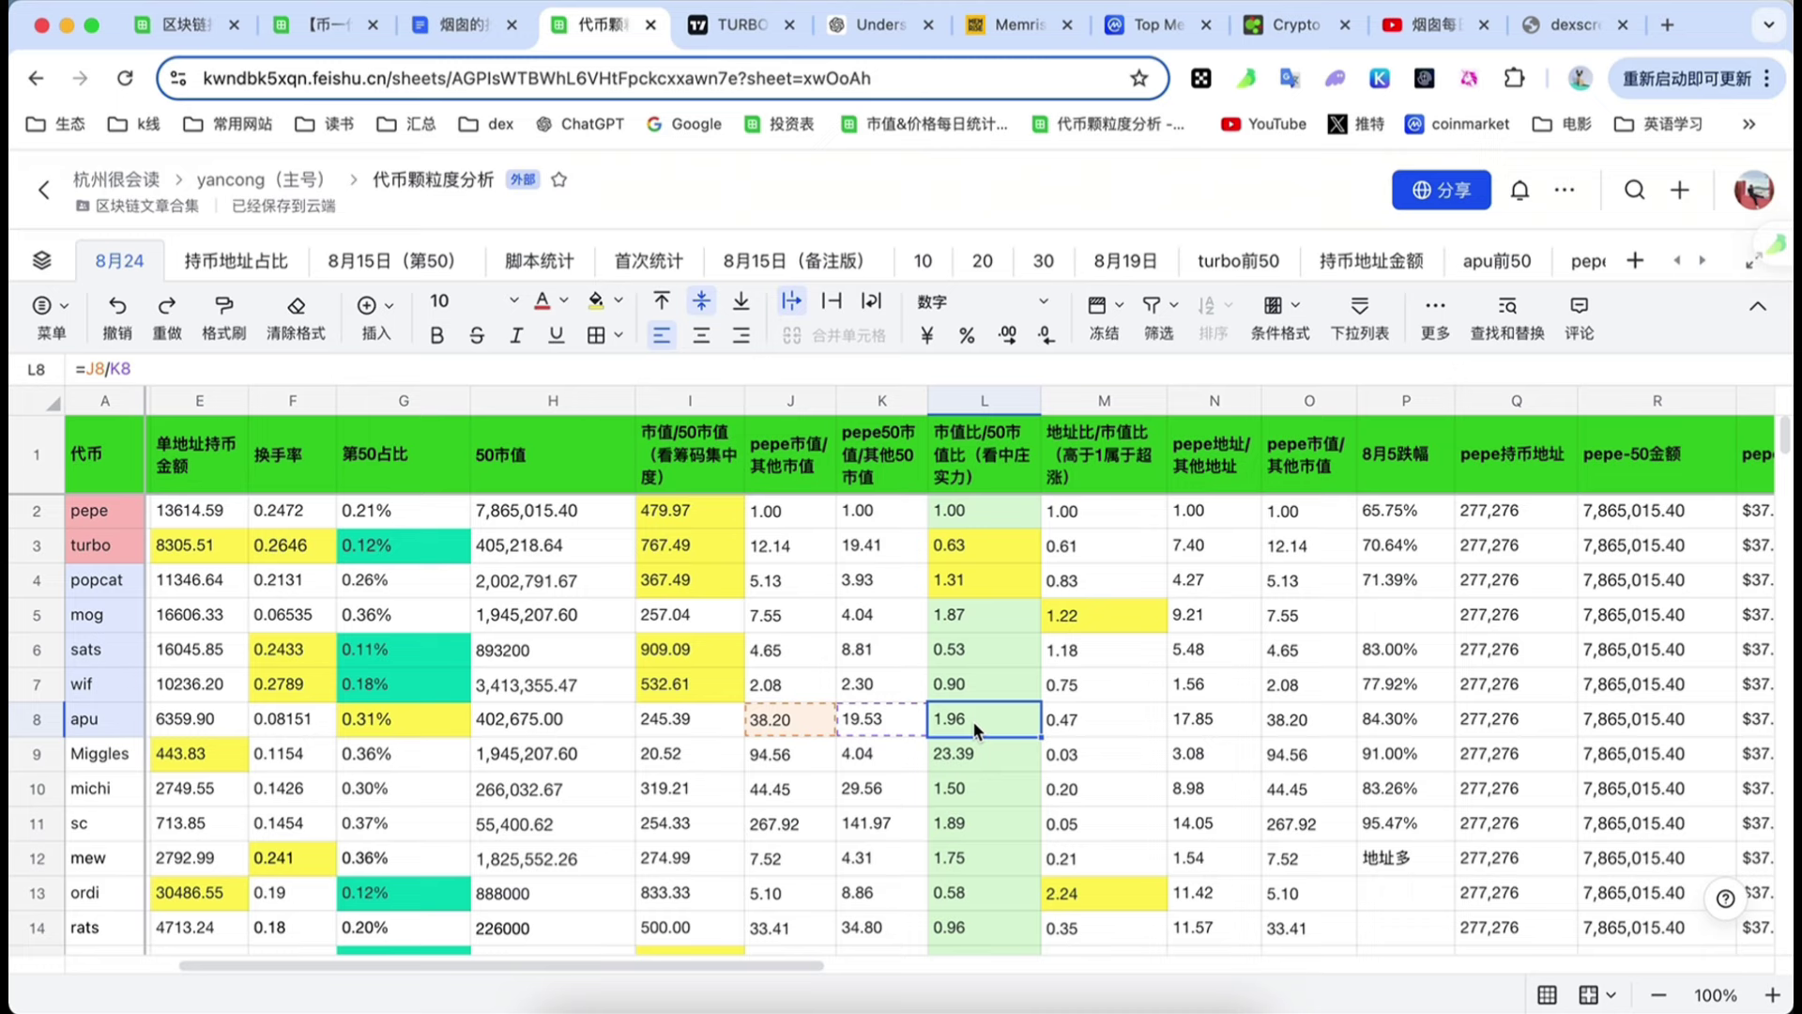
left_click(199, 242)
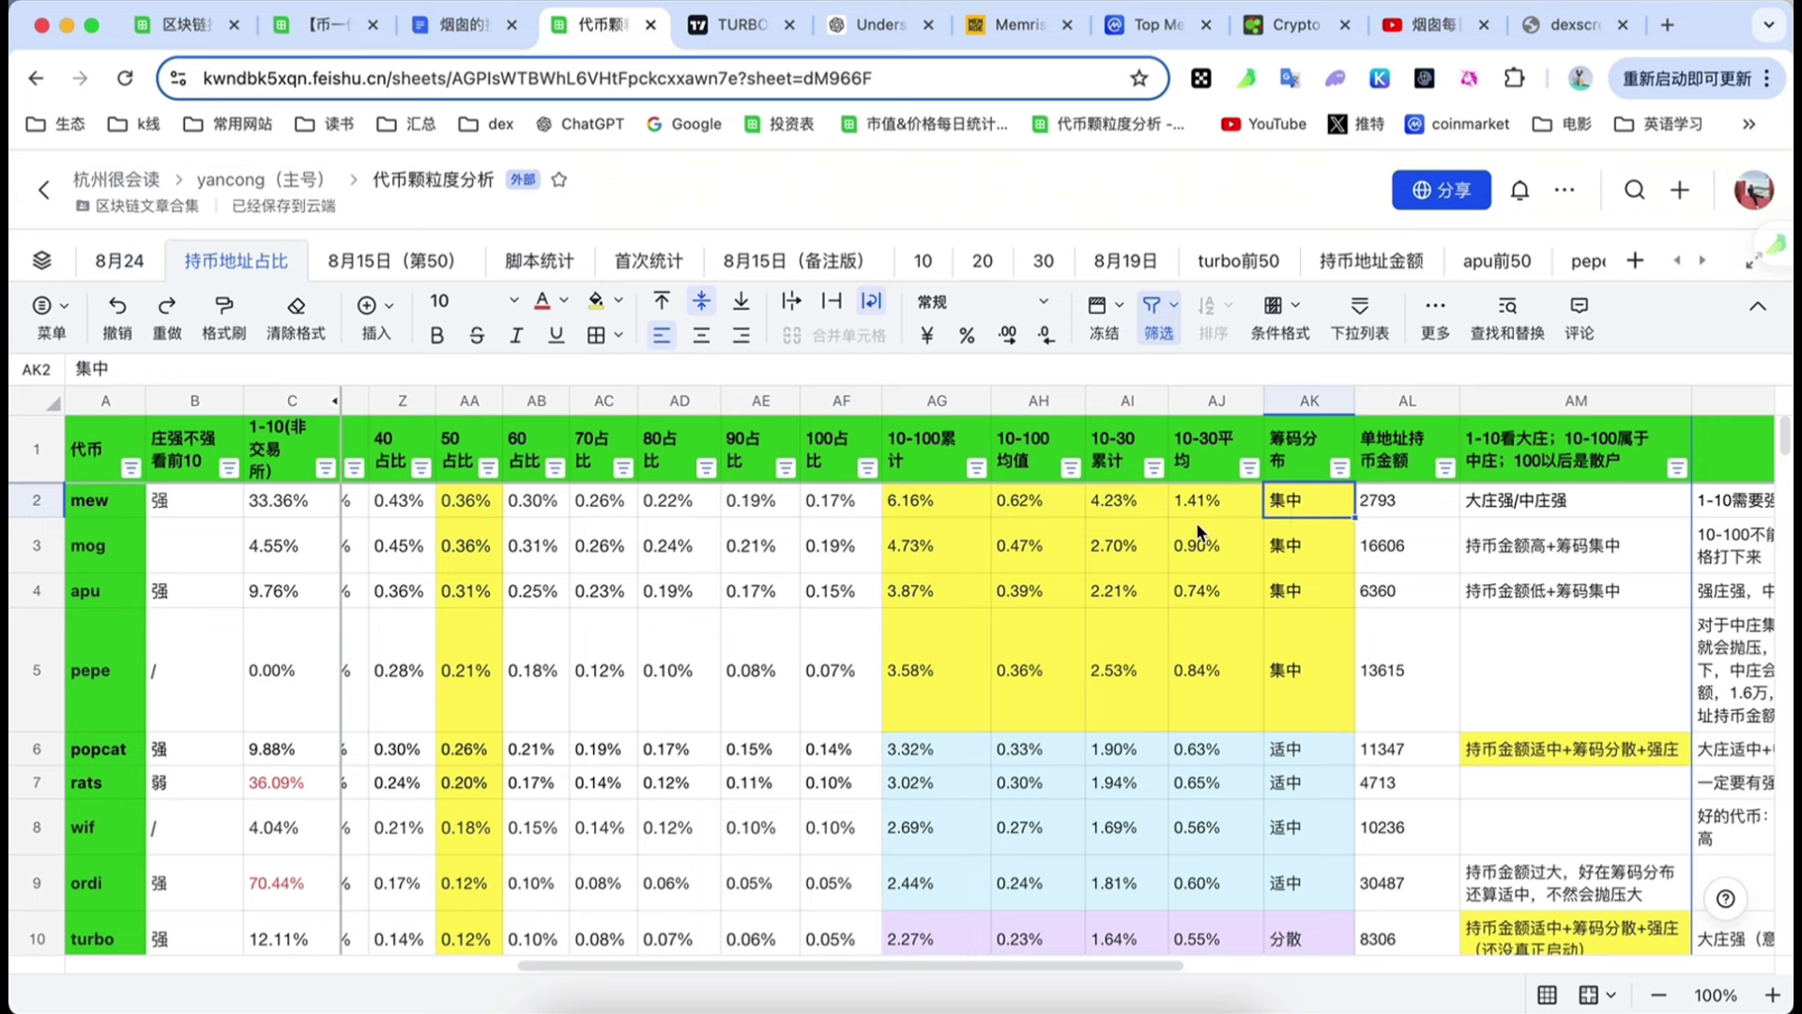
left_click(967, 605)
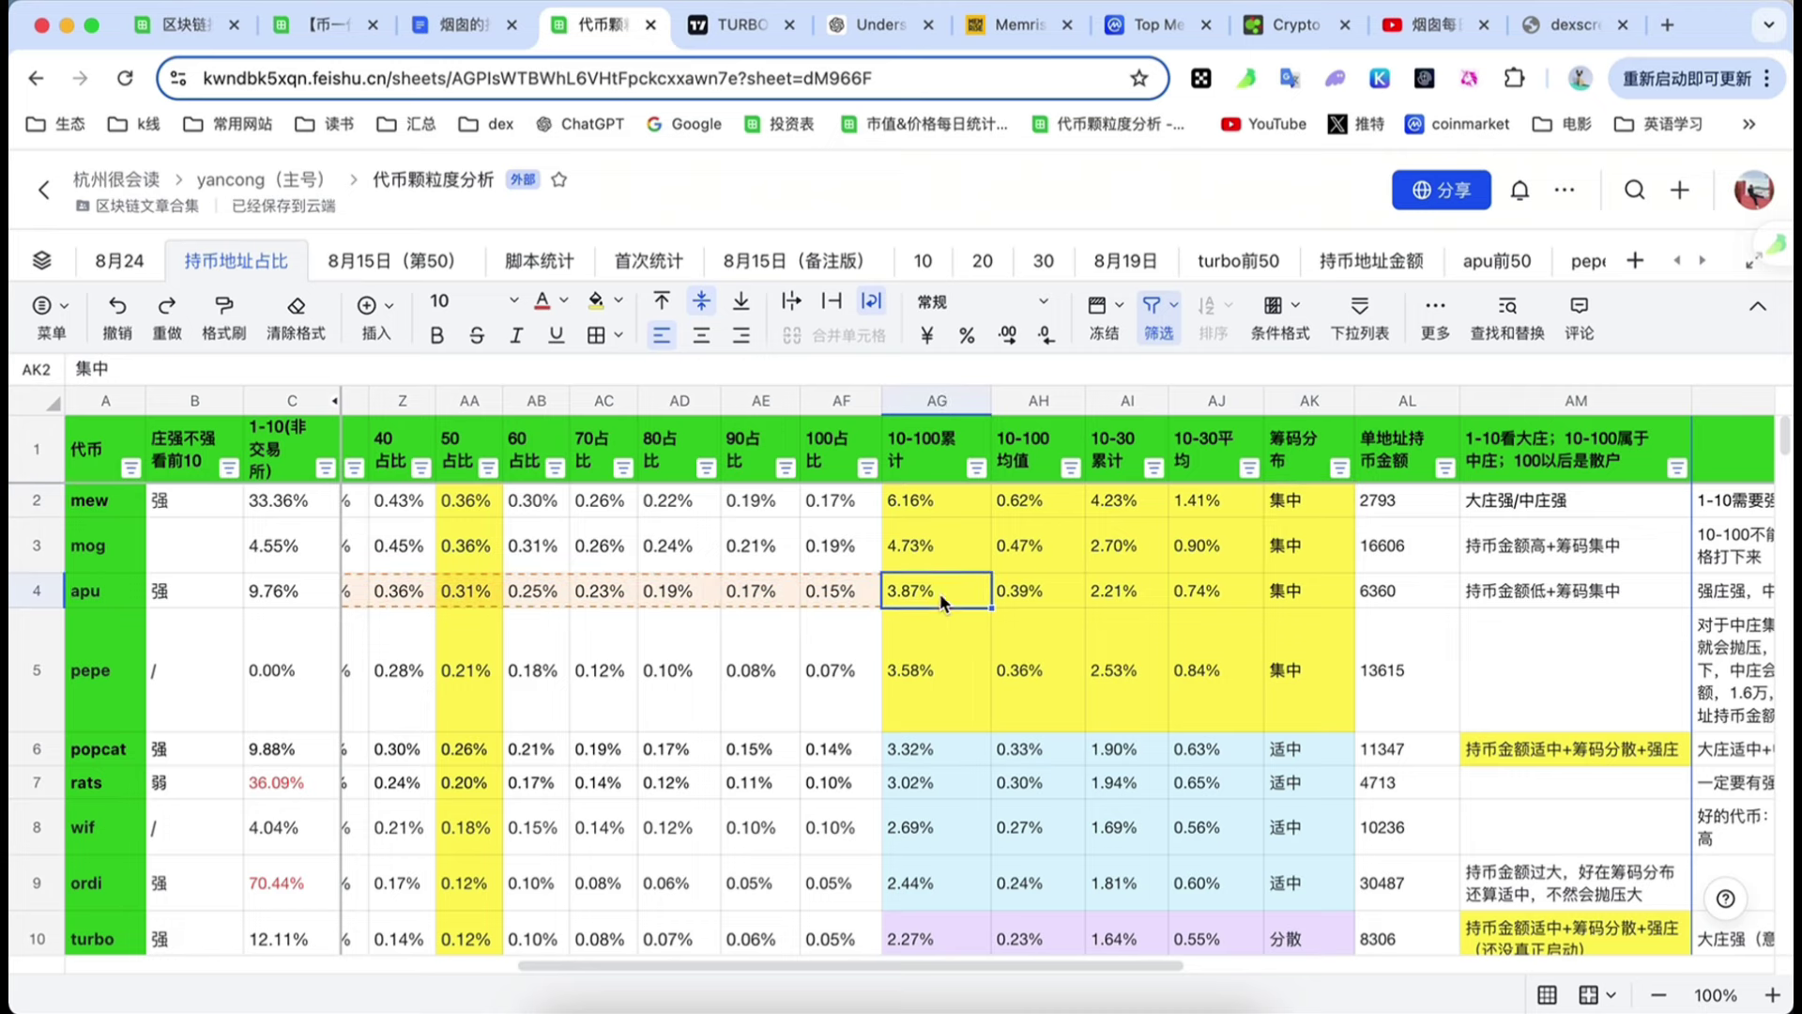
- Check the 市值比/50市值比 of mog and mew on 8月24 against the token rows of 持币地址占比
left_click(126, 265)
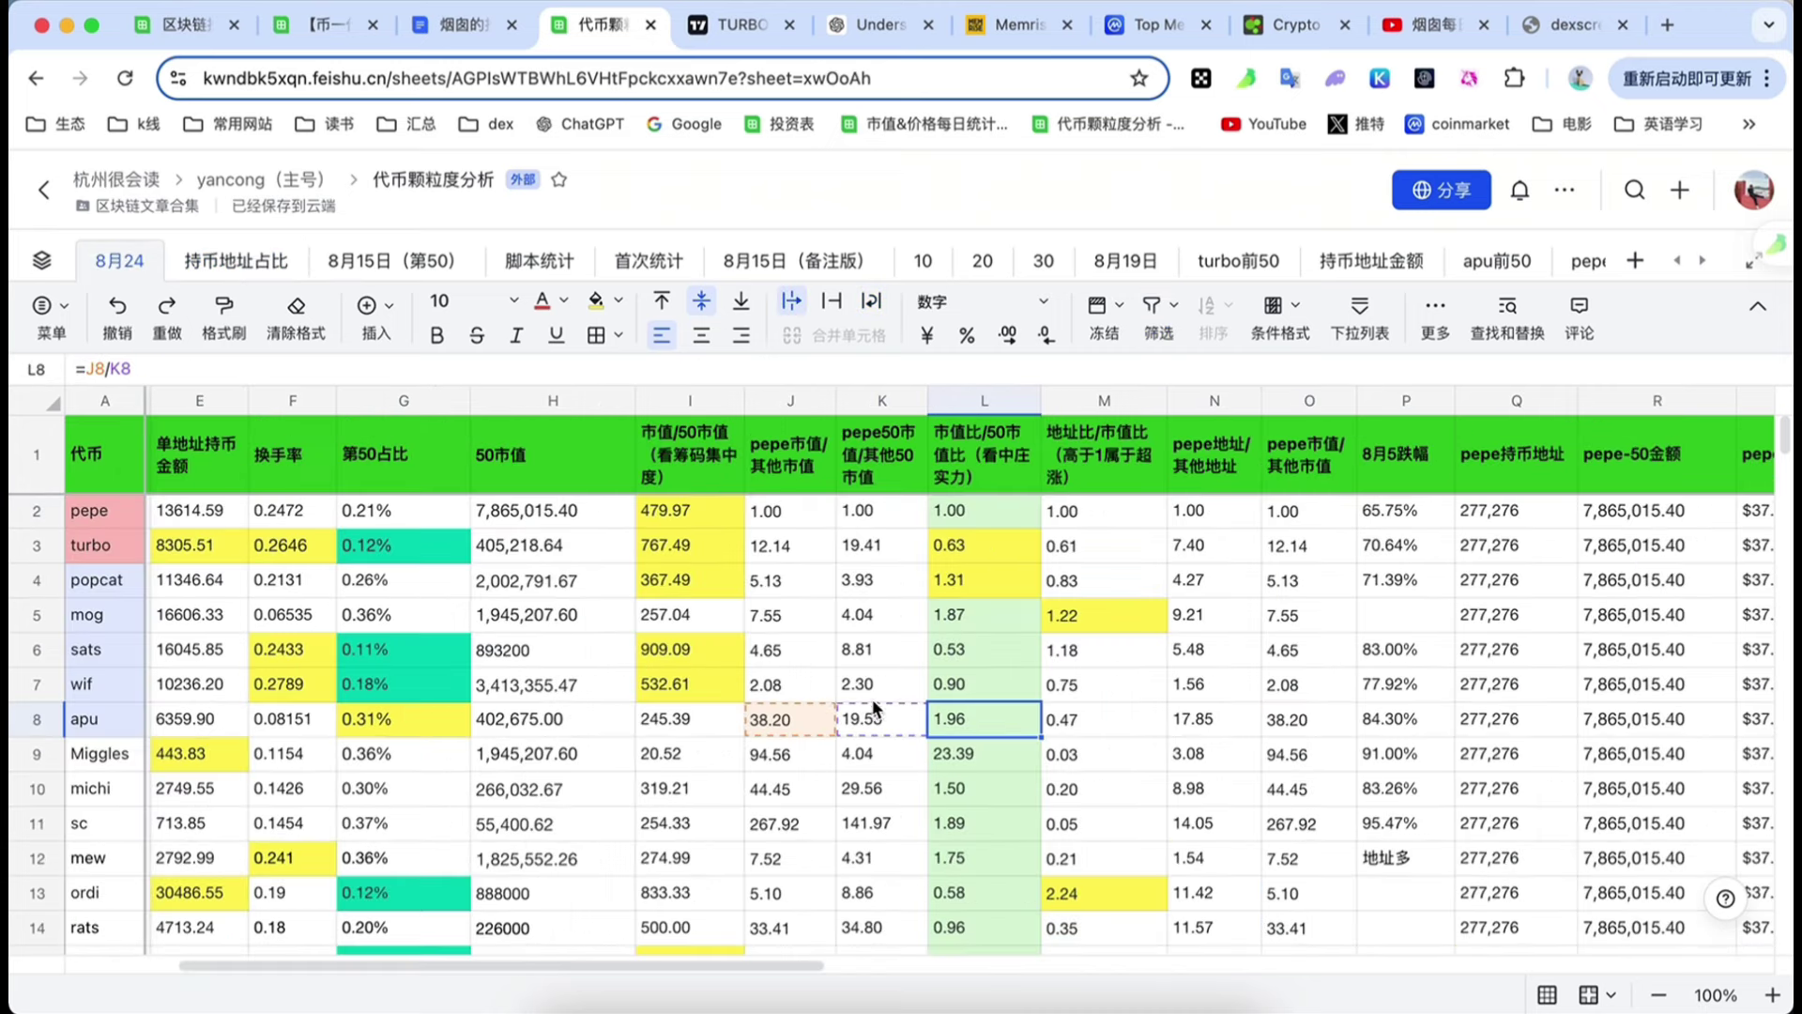
left_click(973, 617)
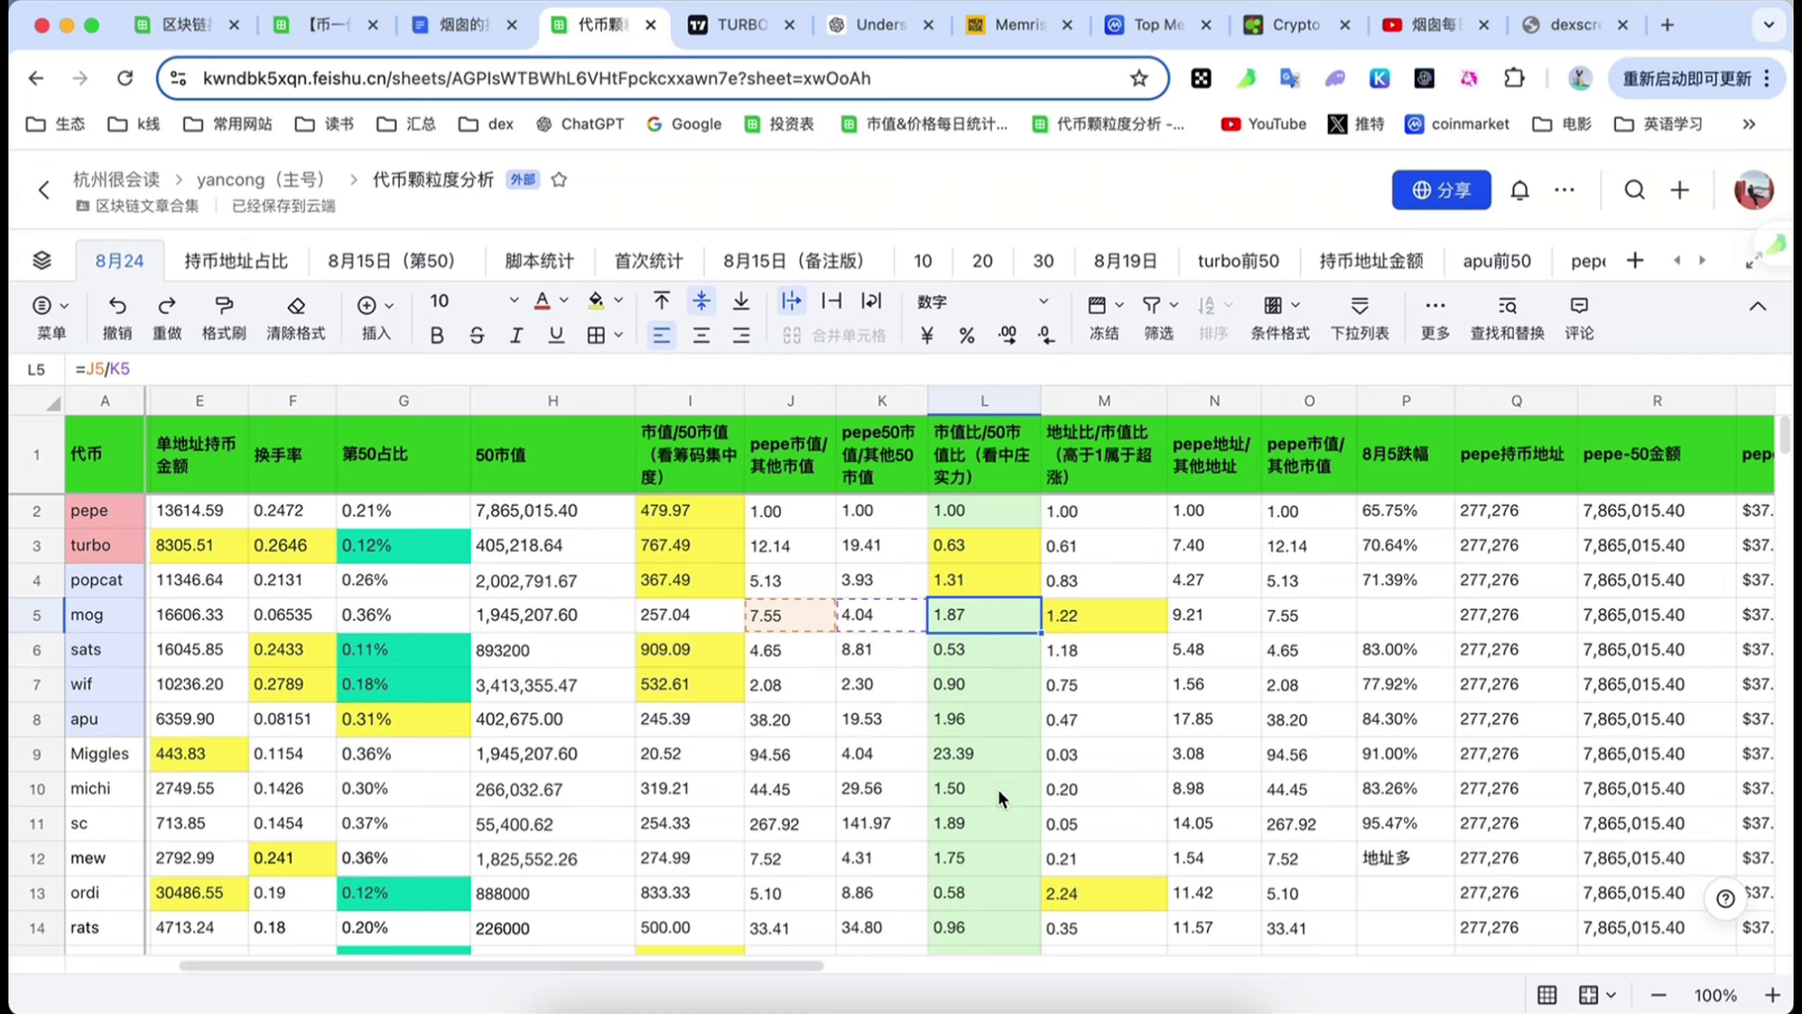
left_click(966, 864)
scroll(966, 859, "down", 1)
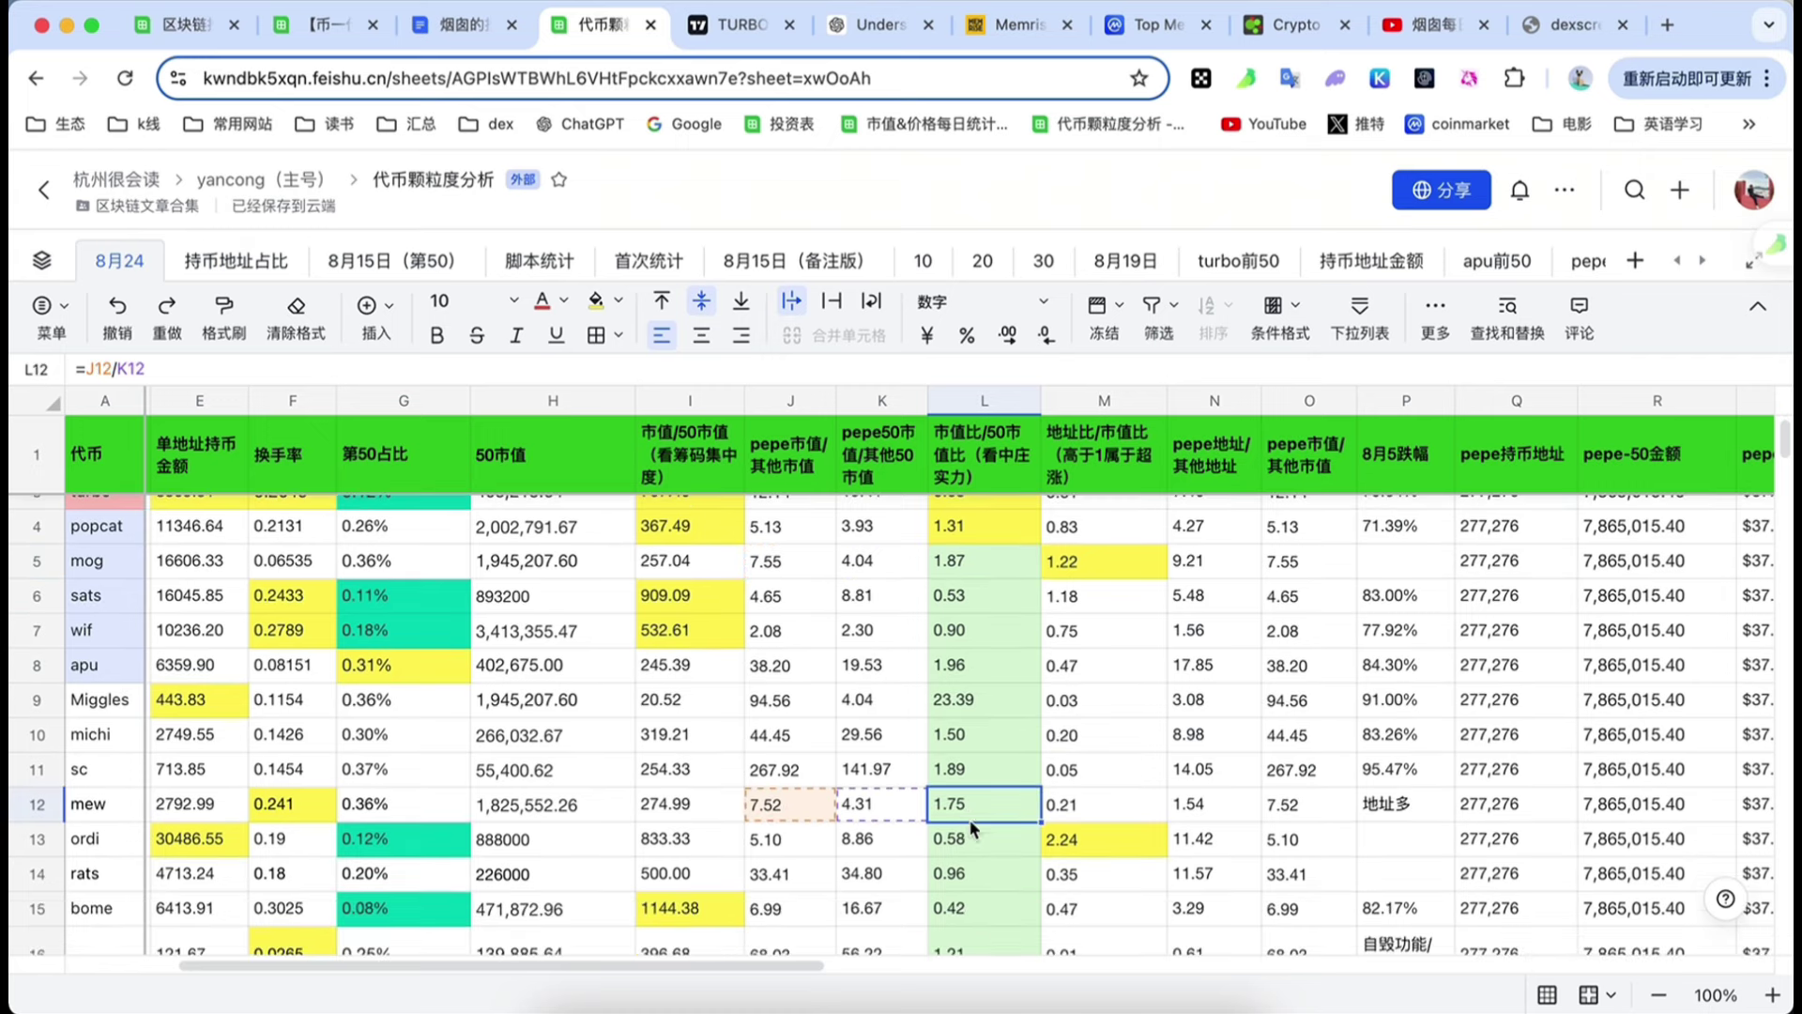
scroll(957, 630, "up", 1)
left_click(236, 258)
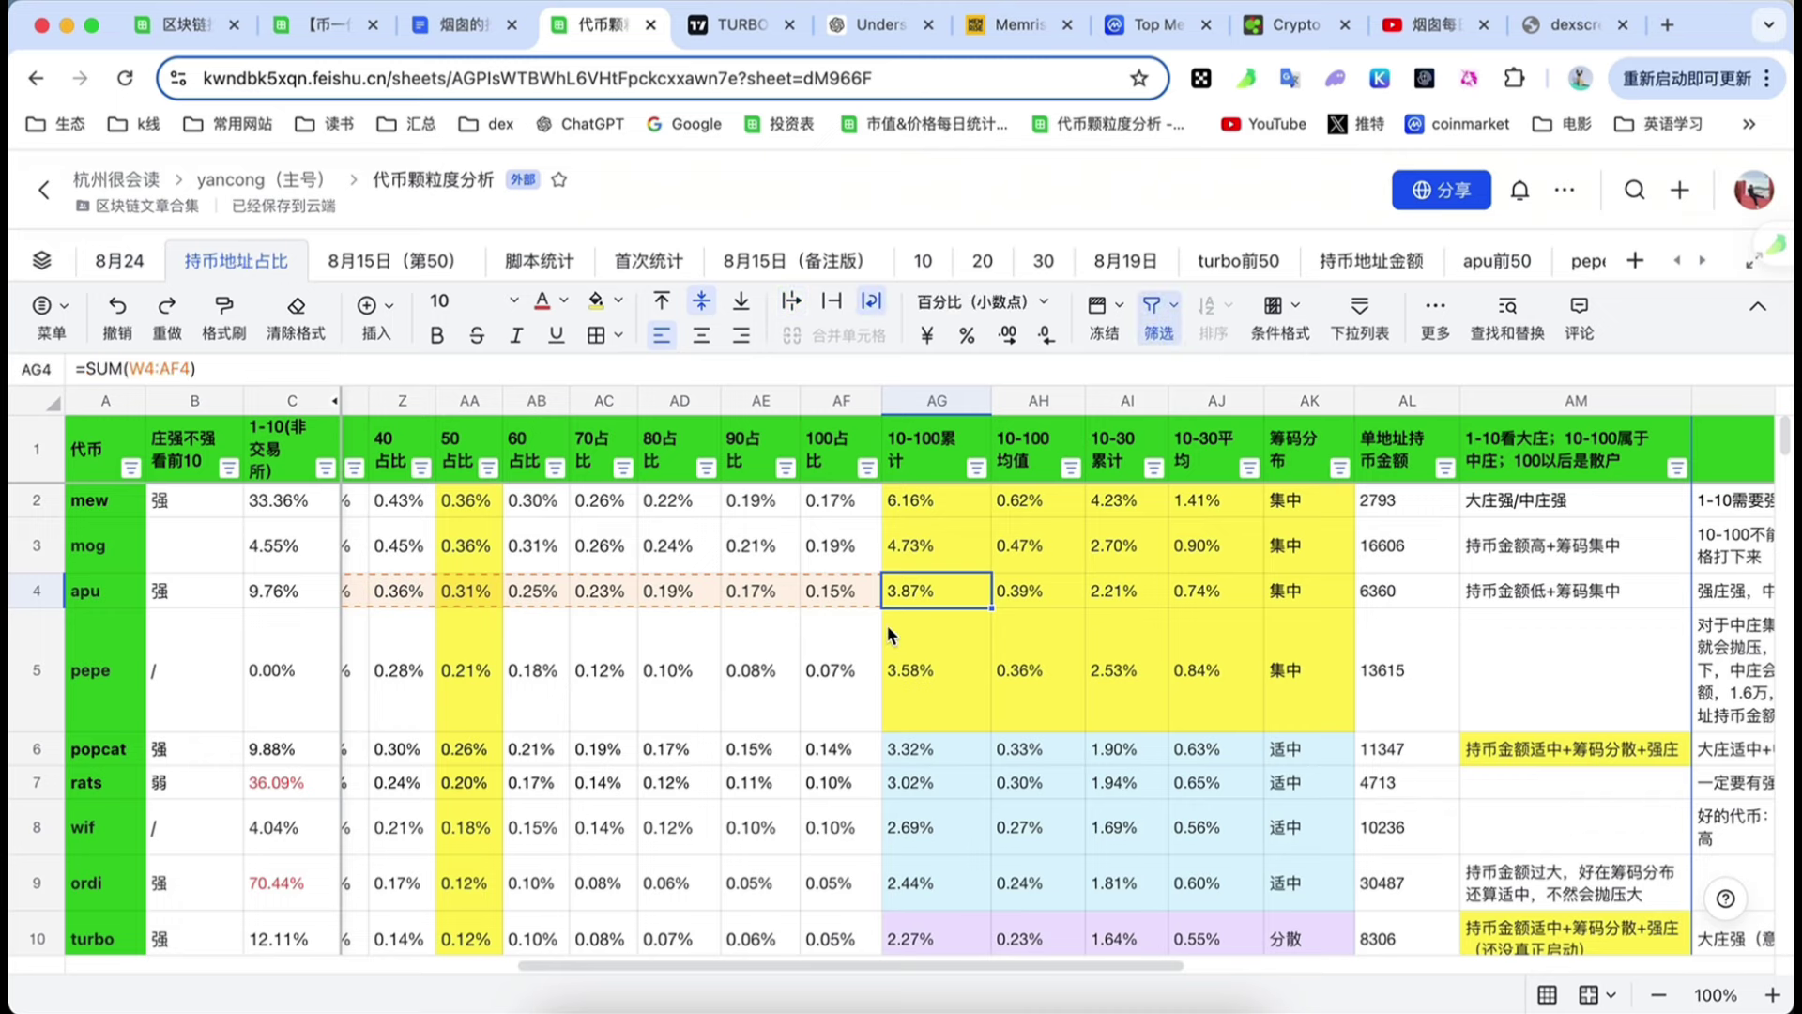
scroll(944, 684, "down", 1)
scroll(944, 656, "up", 1)
- Highlight the whole 市值比/50市值比 column on 8月24 and compare it with the 持币地址占比 sheet
left_click(119, 261)
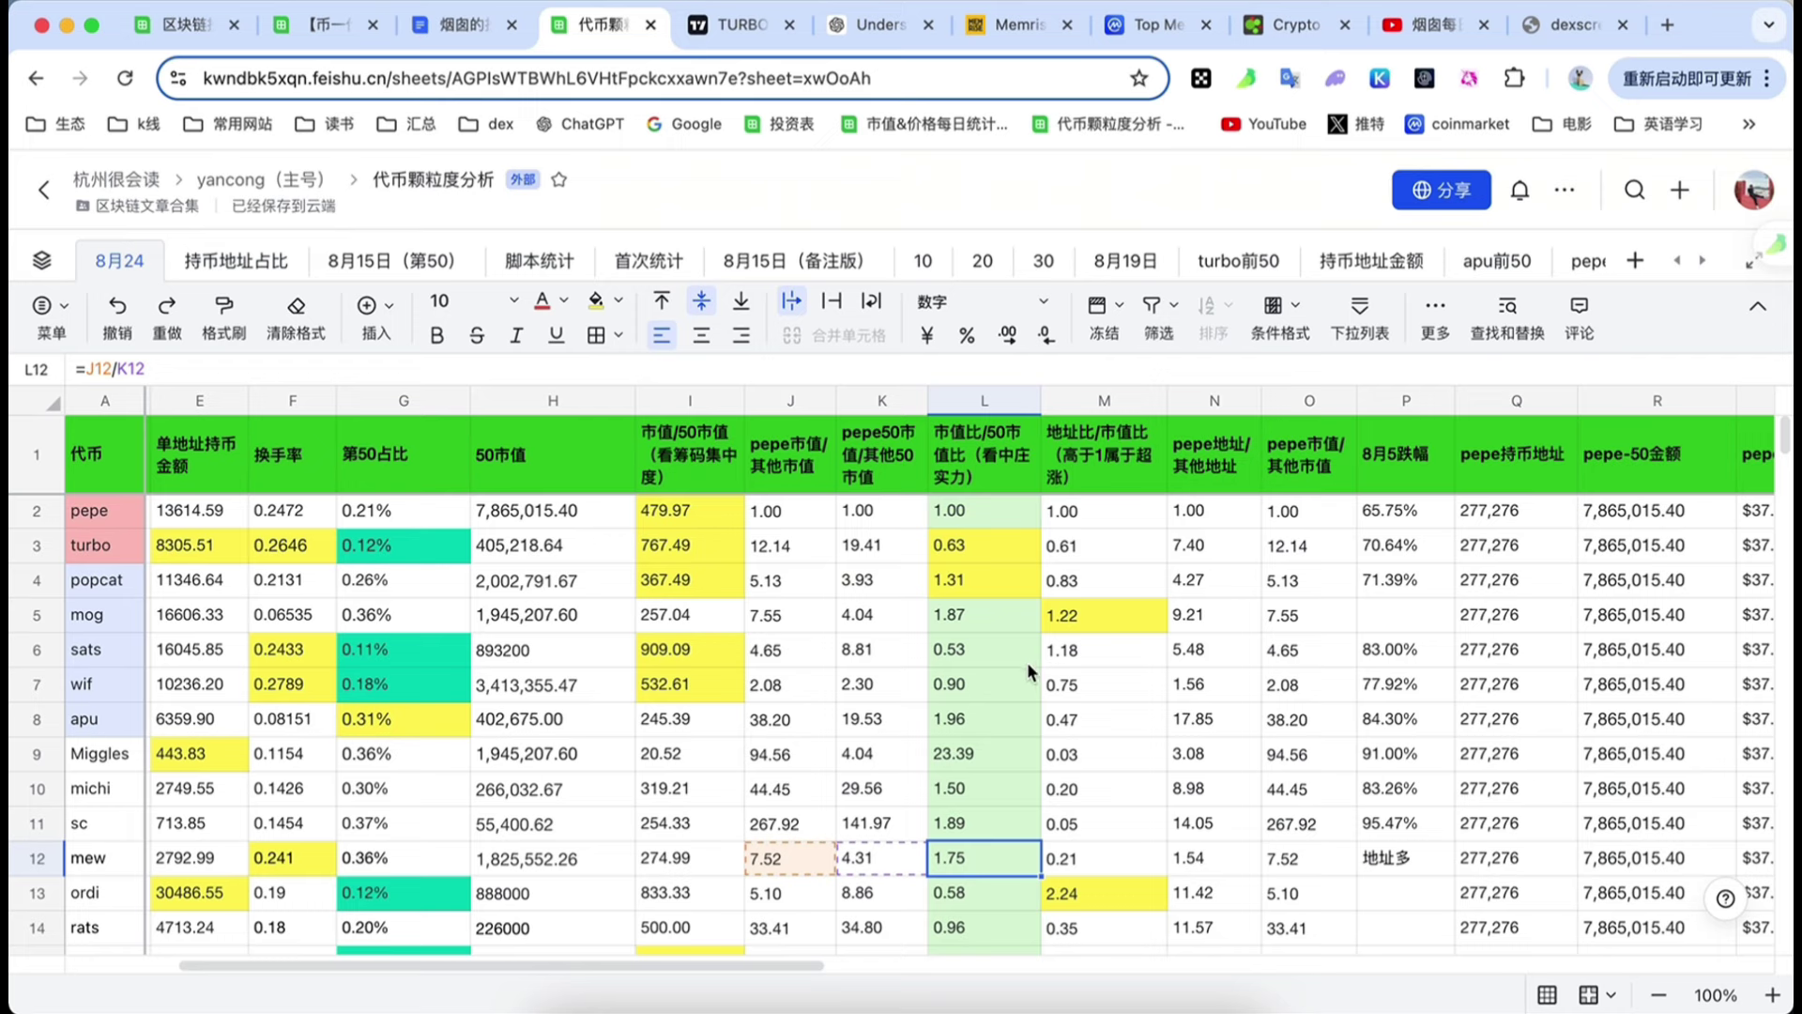
scroll(997, 657, "down", 1)
scroll(997, 657, "up", 1)
left_click(948, 397)
left_click(235, 261)
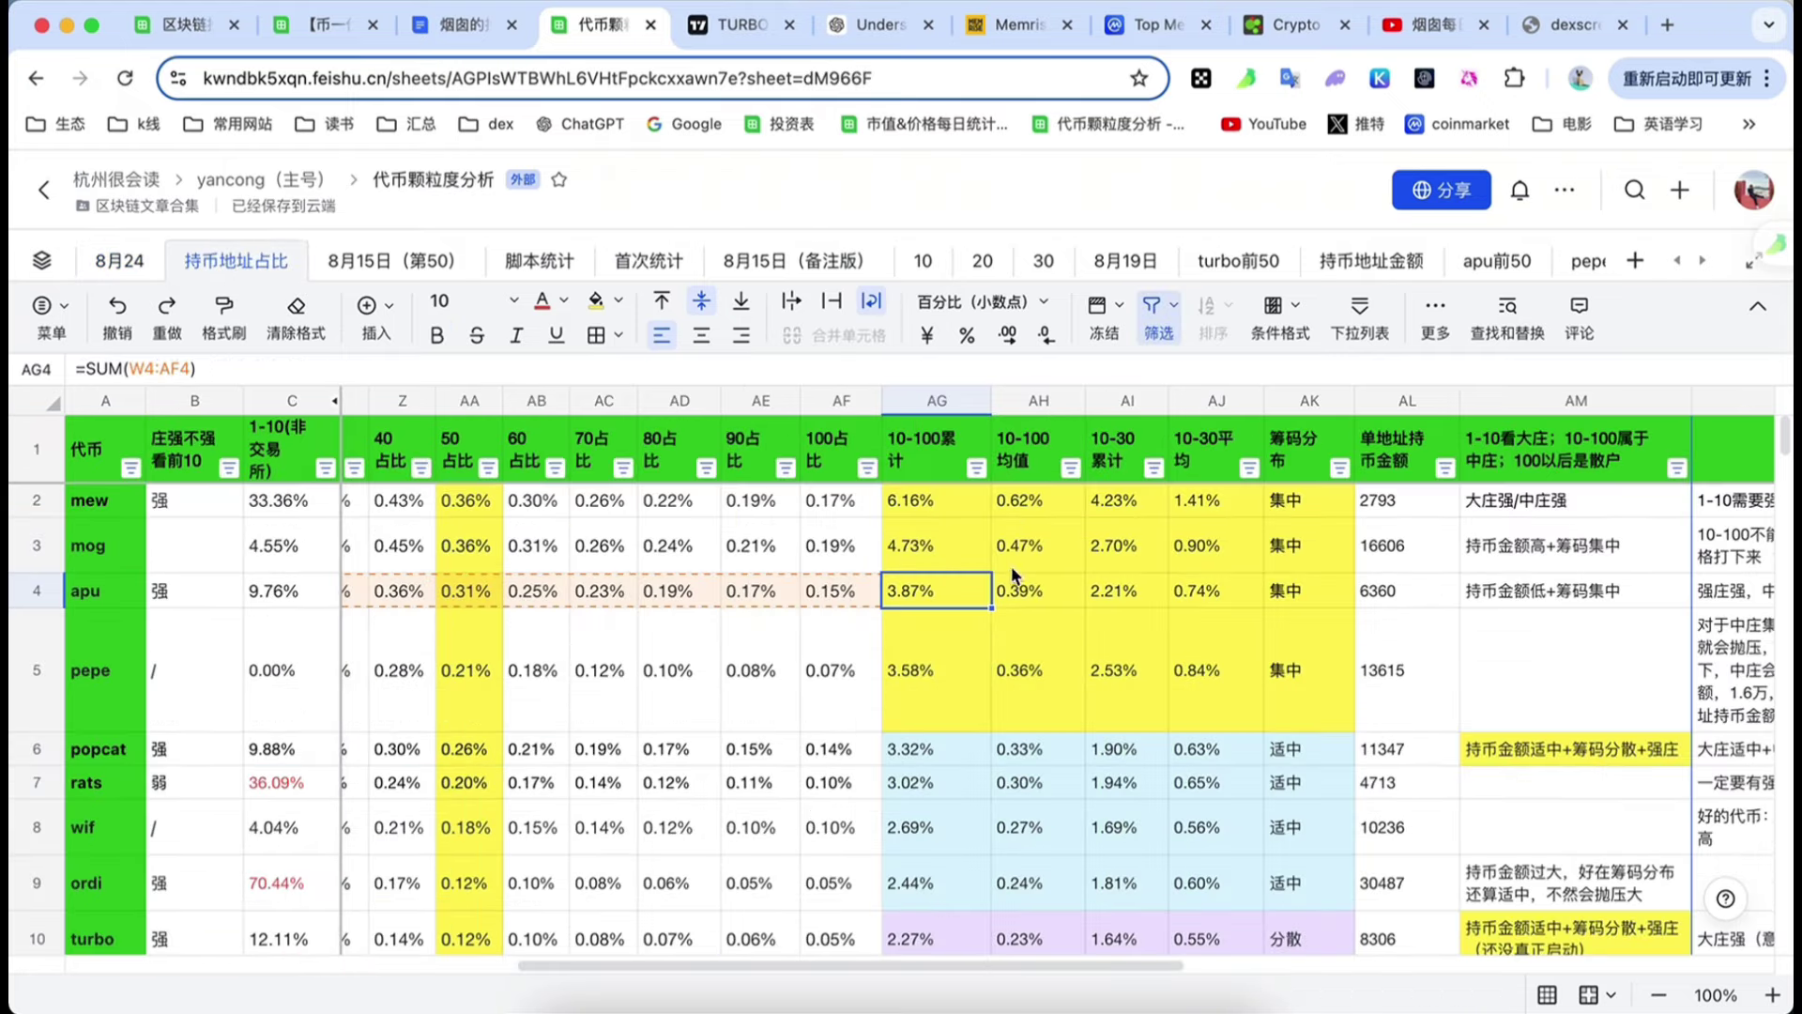
- Go back to 8月24 and compare apu's 市值比/50市值比 with the rows down to TOSHI
left_click(119, 260)
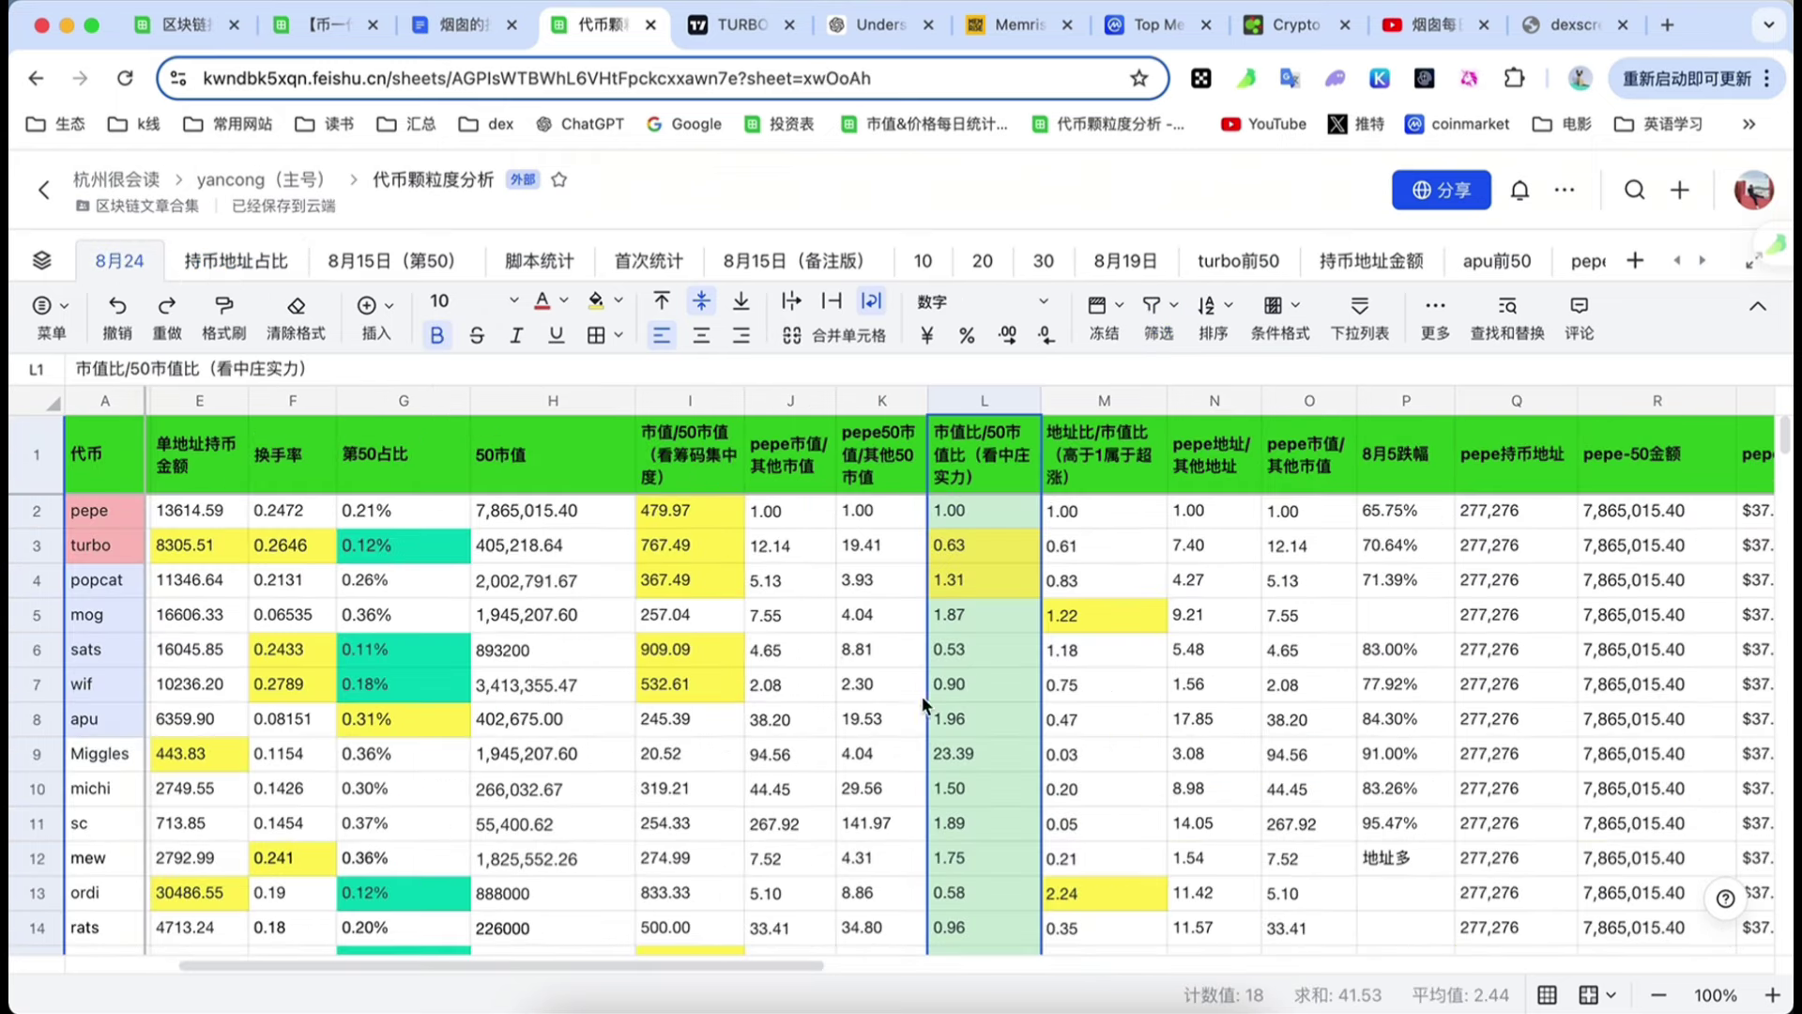
scroll(977, 763, "down", 1)
left_click(965, 713)
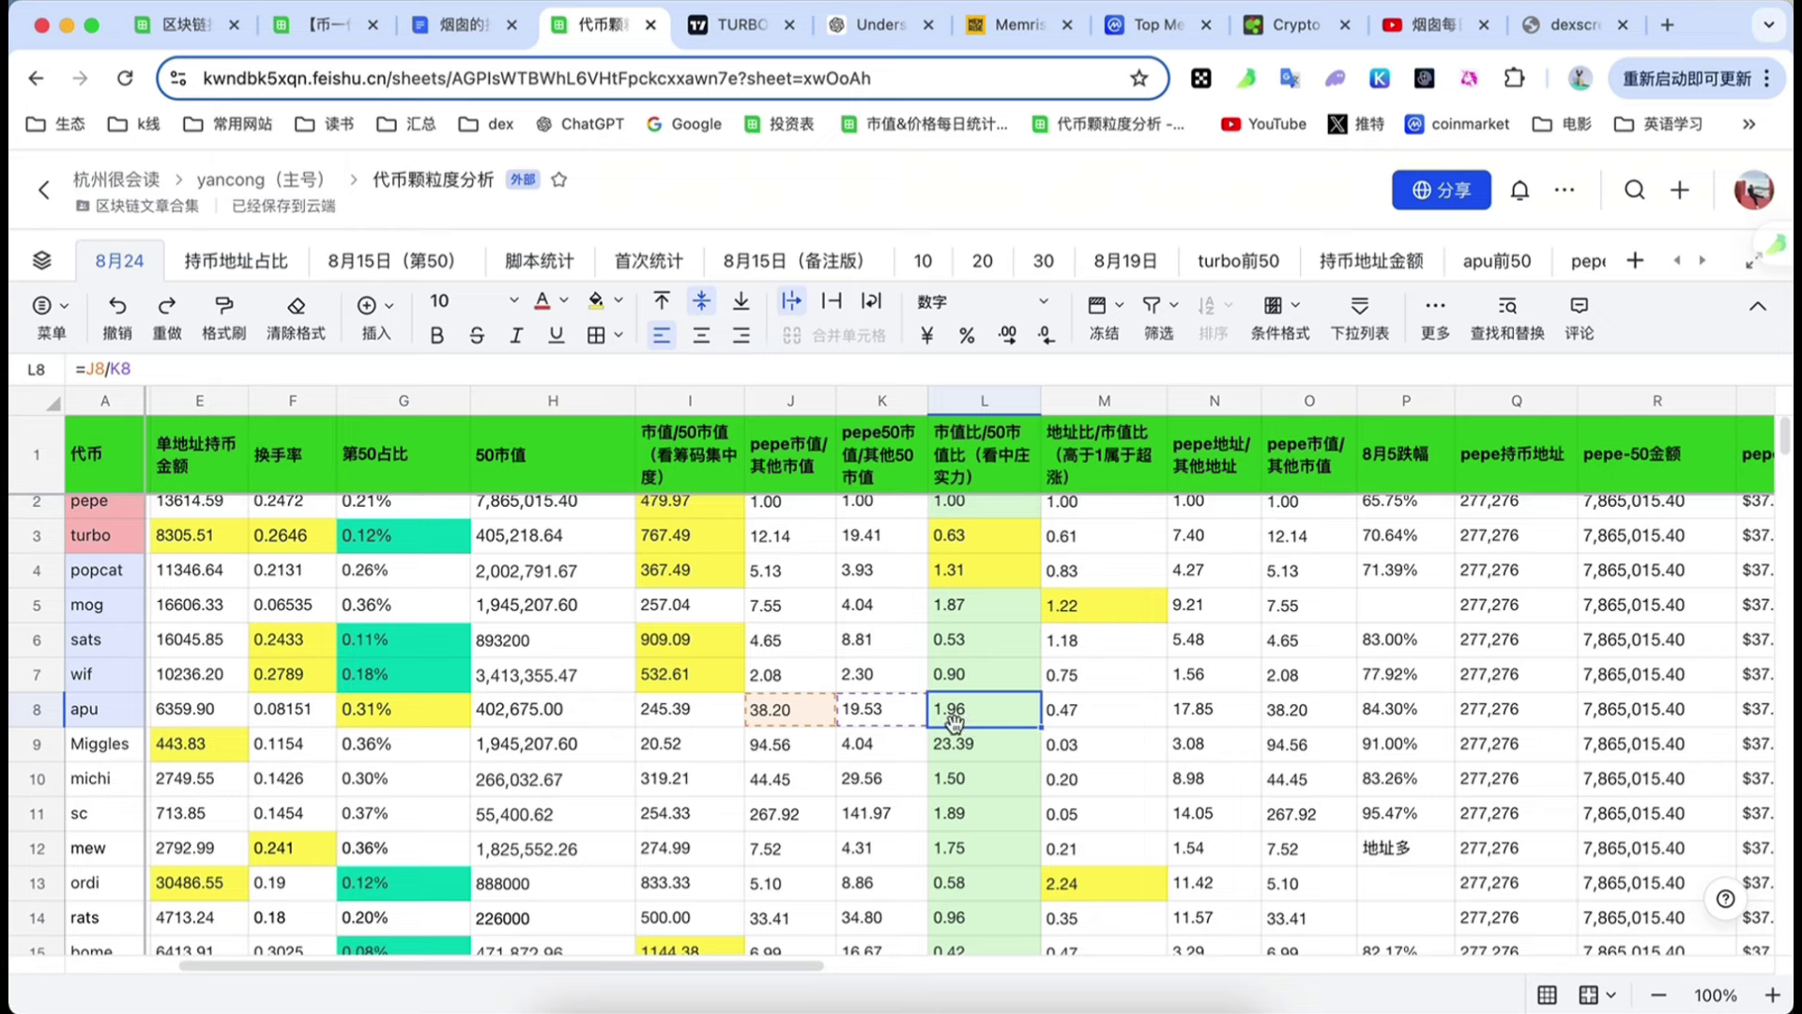
scroll(989, 749, "down", 3)
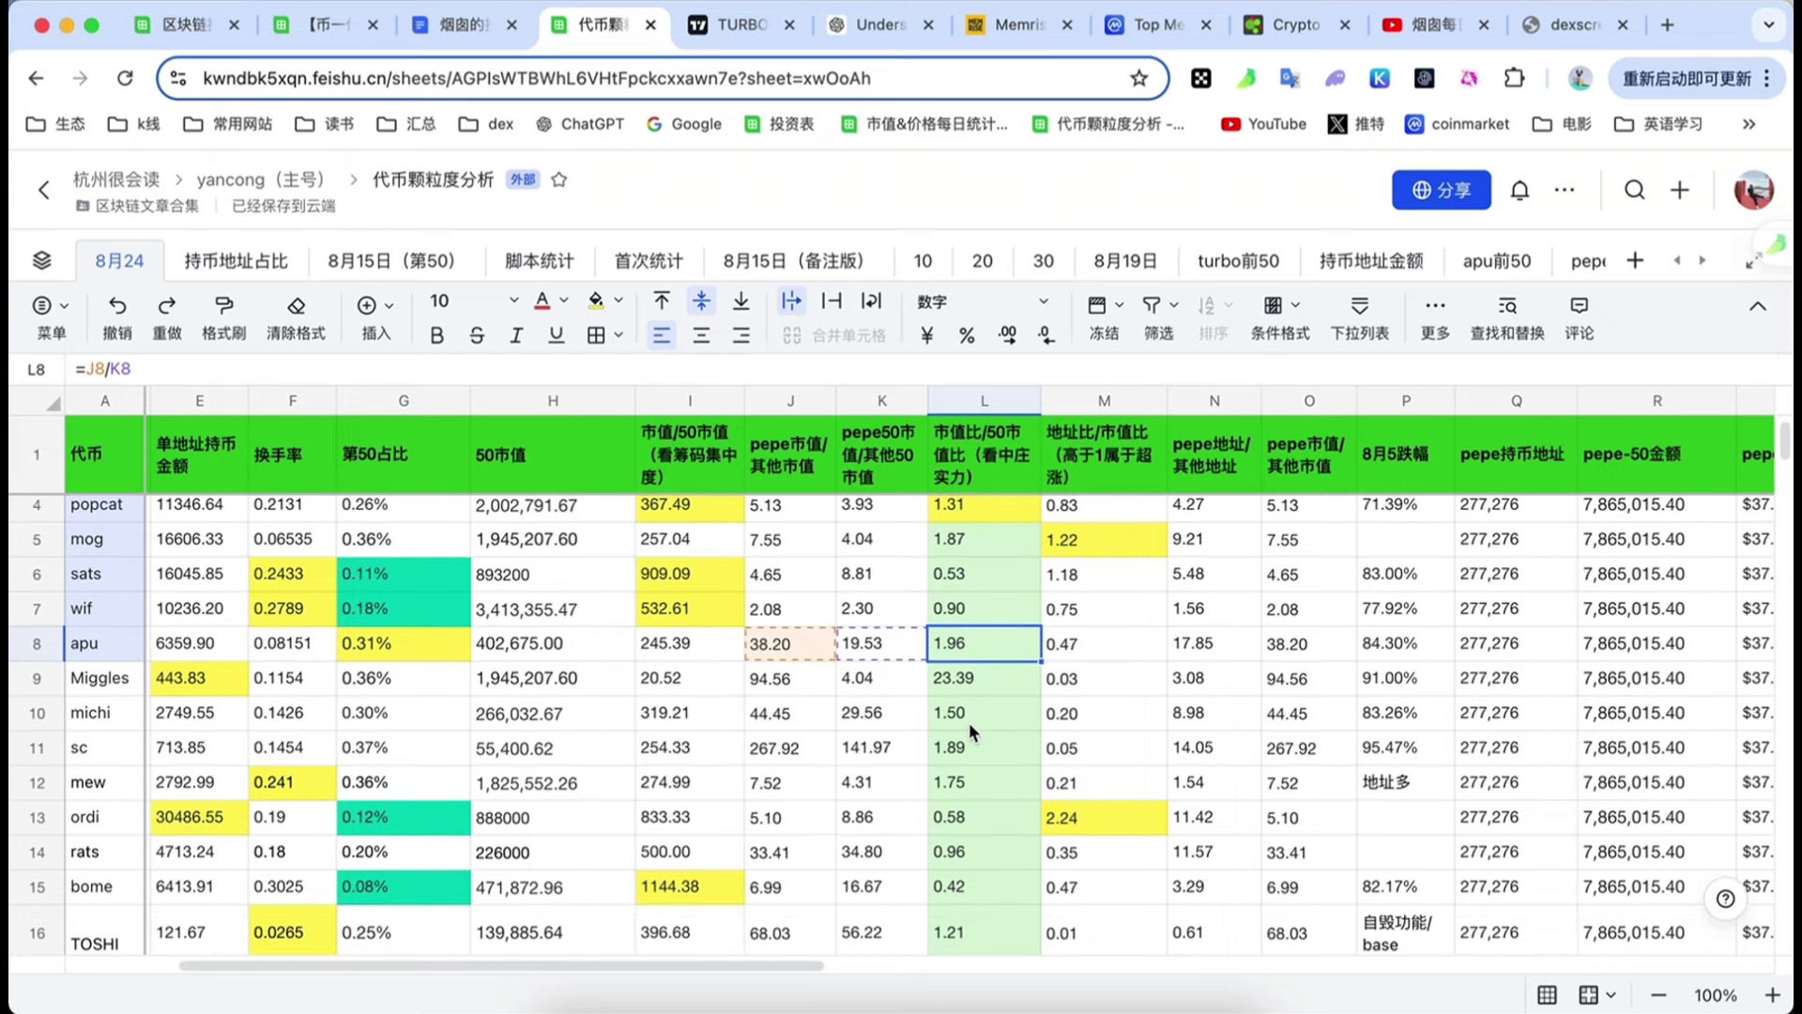
scroll(968, 723, "up", 3)
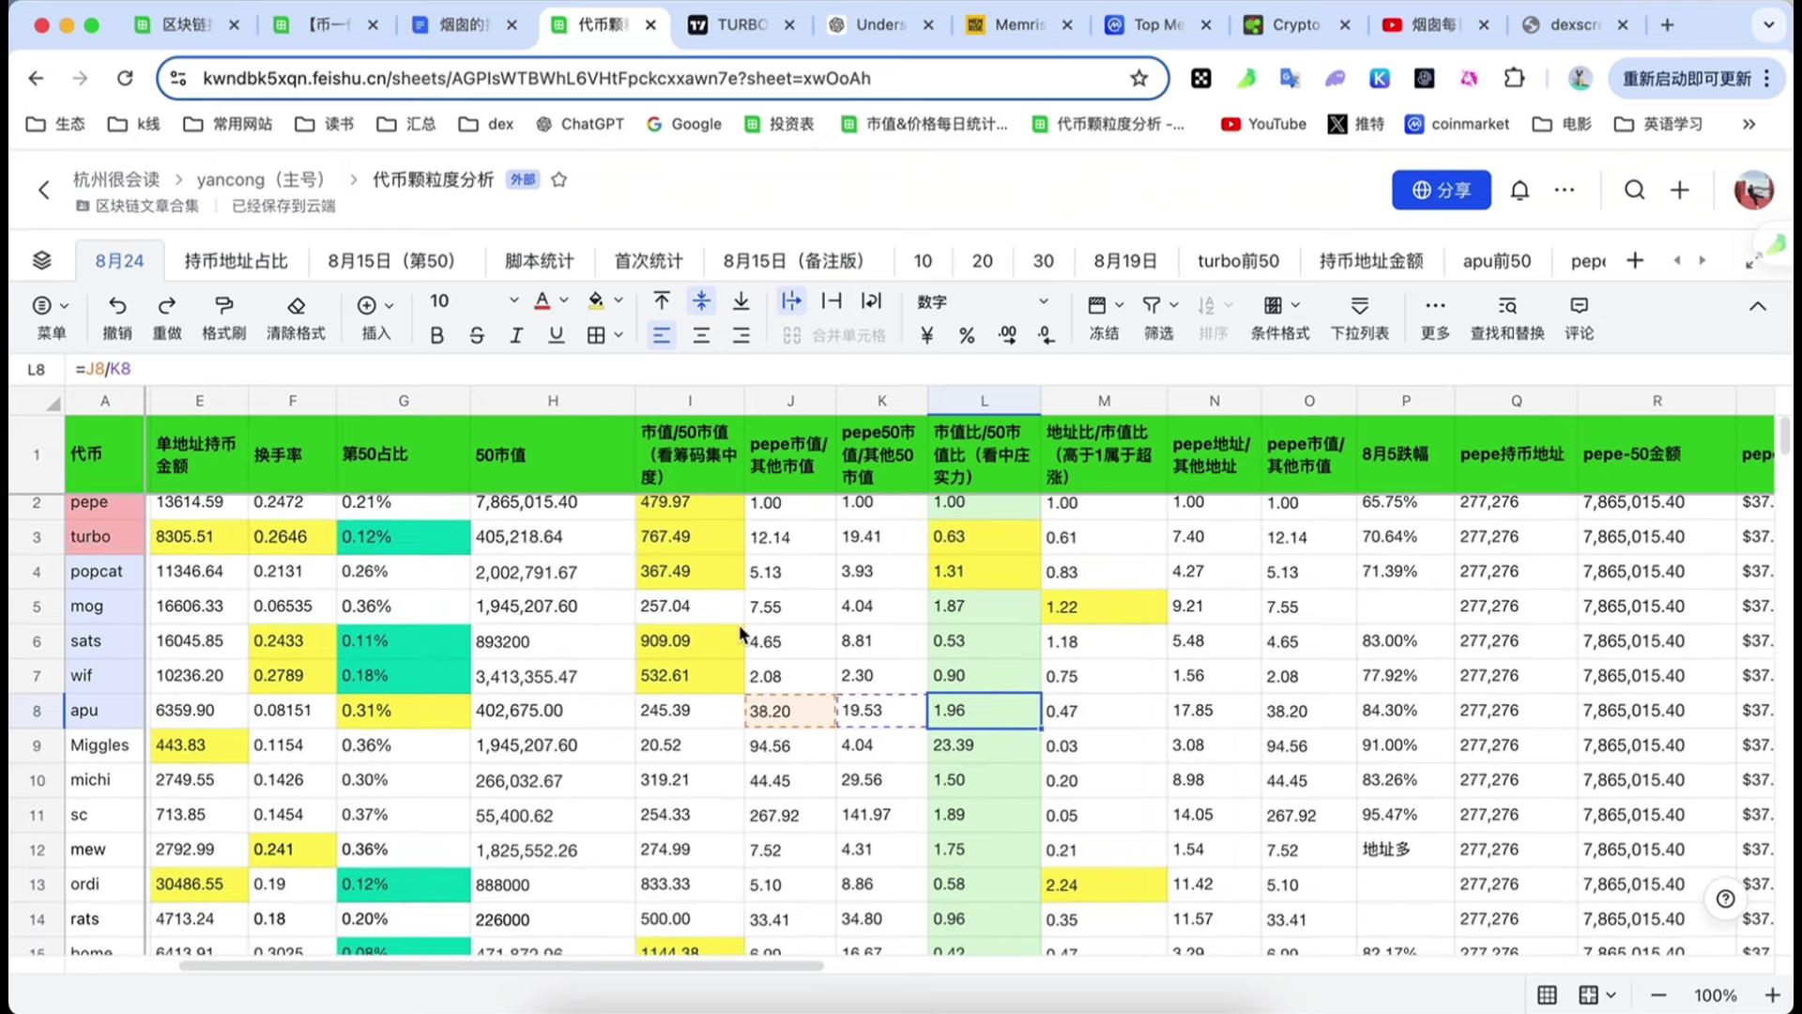
- Check the 10-100累计 values of mew, apu and pepe on the 持币地址占比 sheet
left_click(235, 261)
left_click(906, 504)
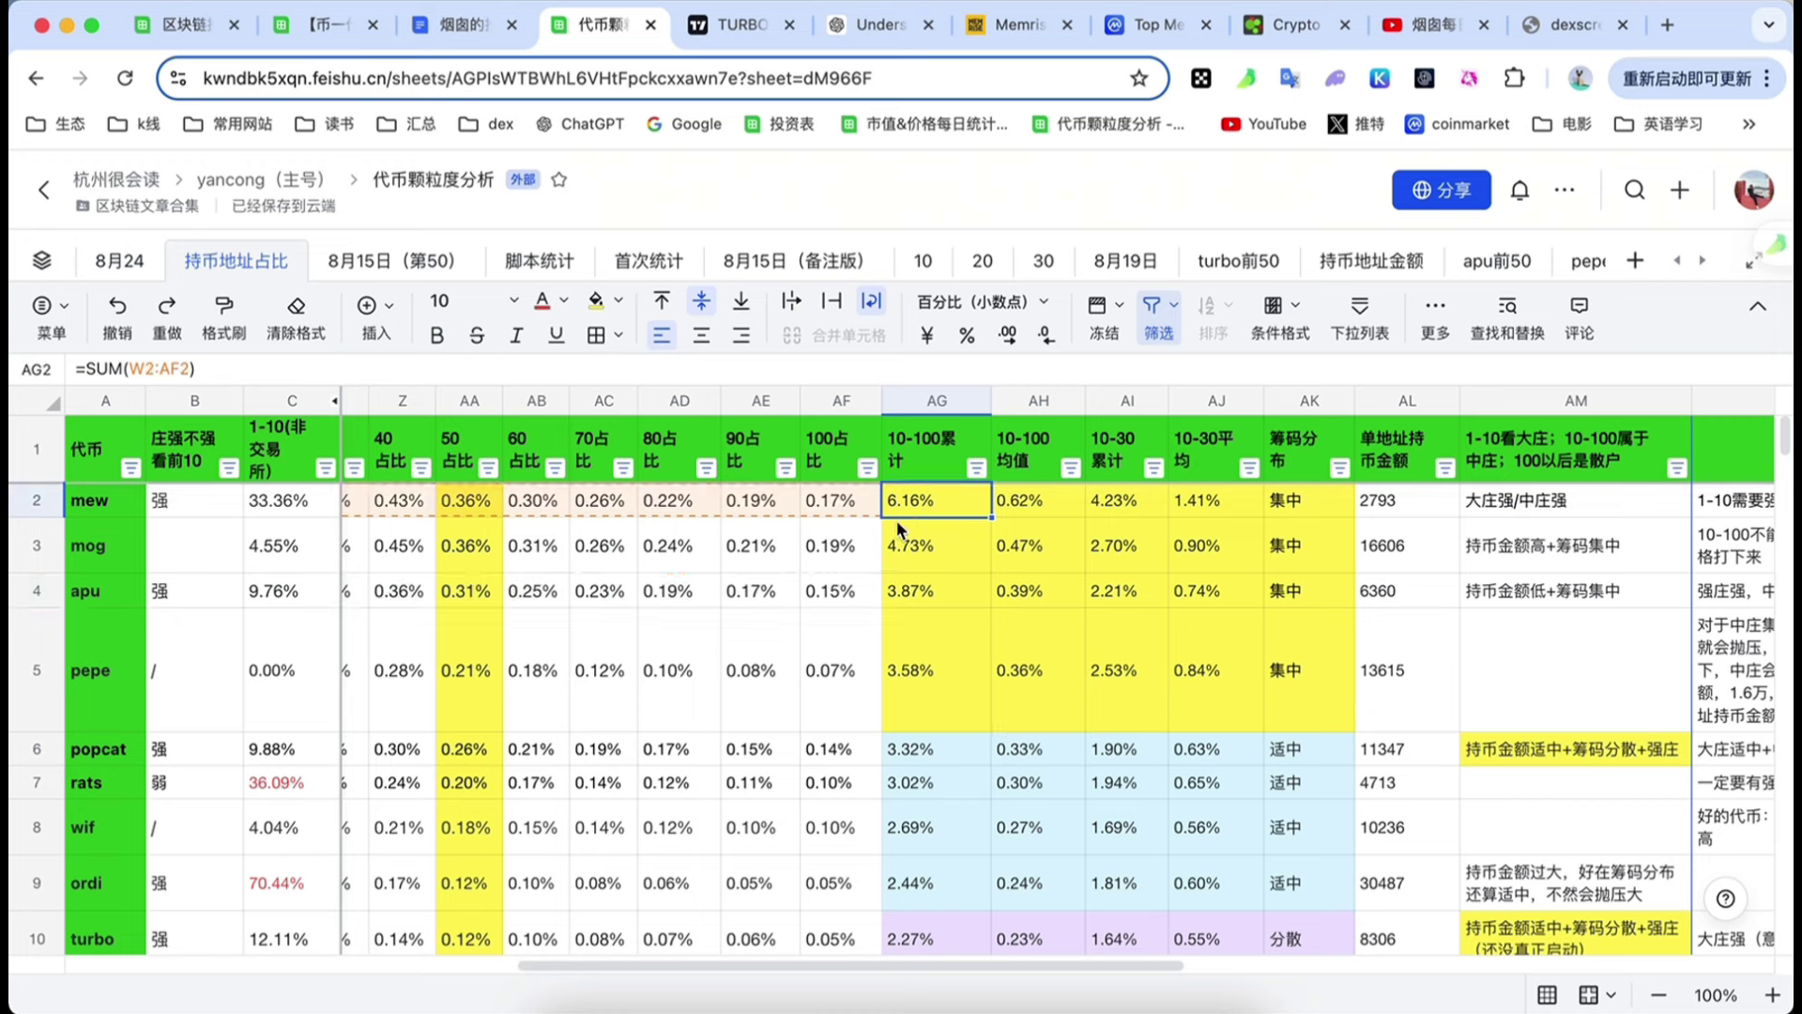
left_click(922, 589)
left_click(909, 689)
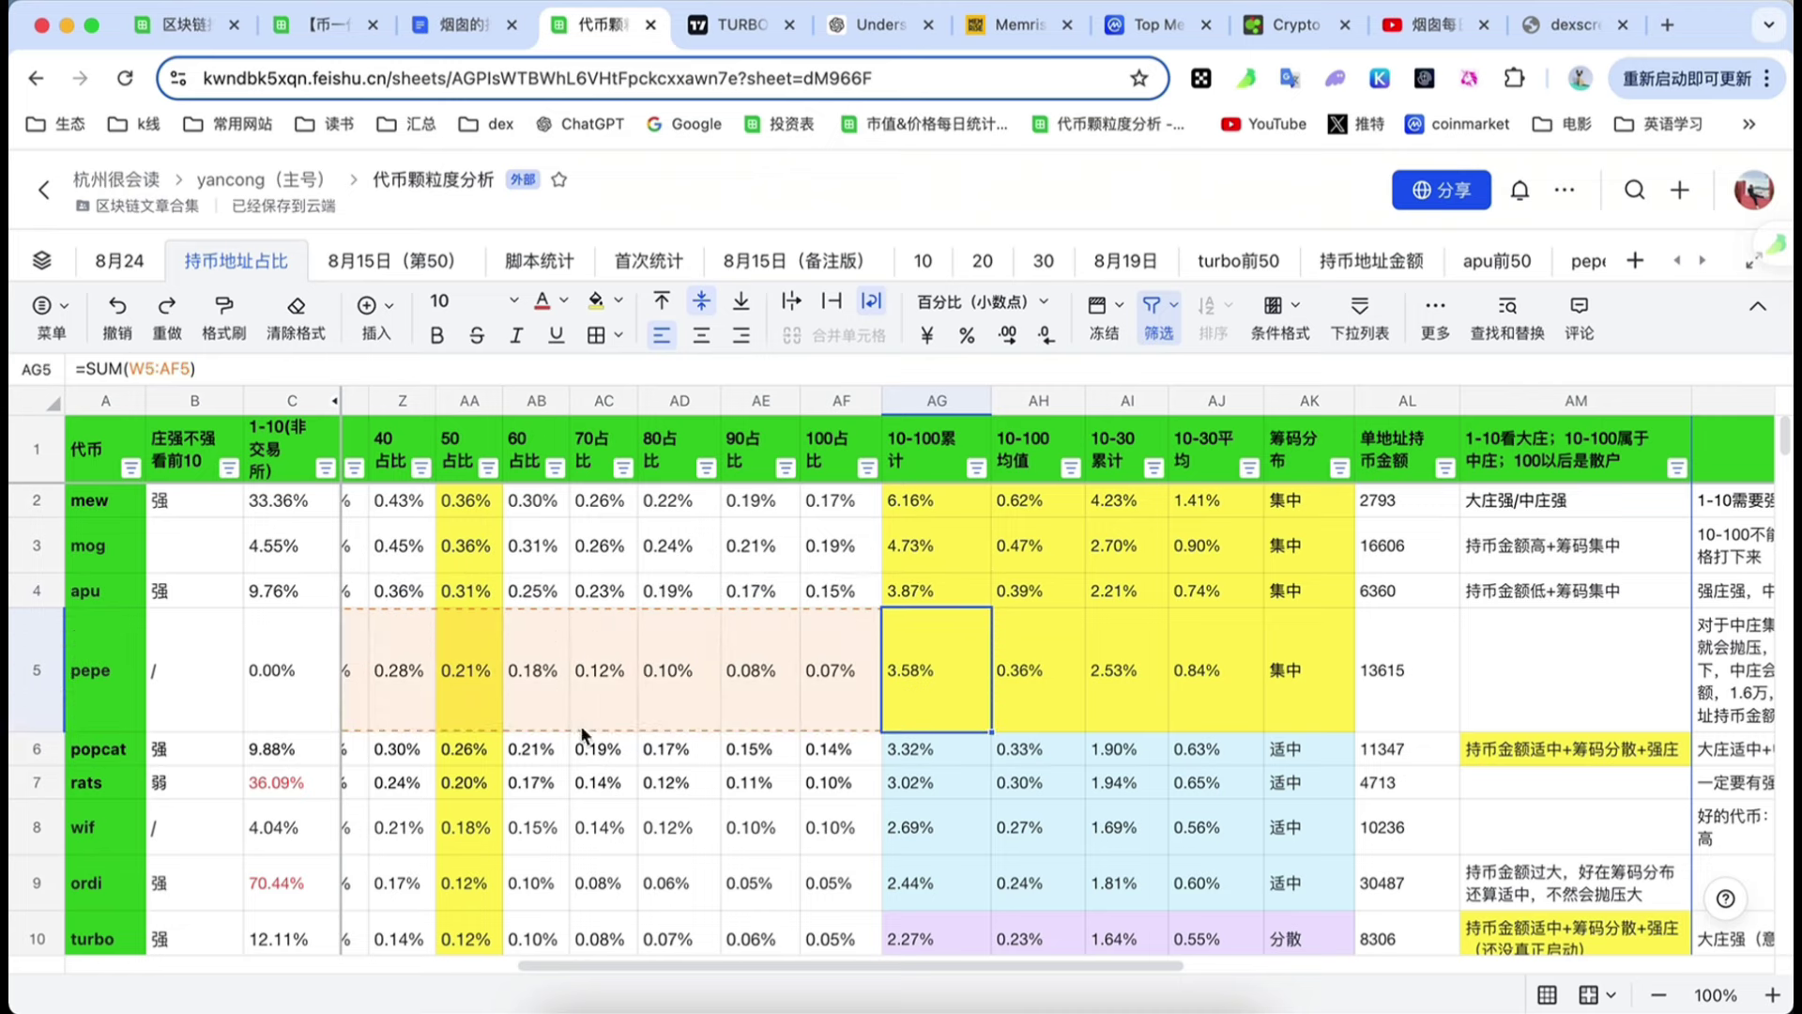
- Return to the 8月24 sheet and highlight the Miggles row to examine its 市值比/50市值比
left_click(113, 267)
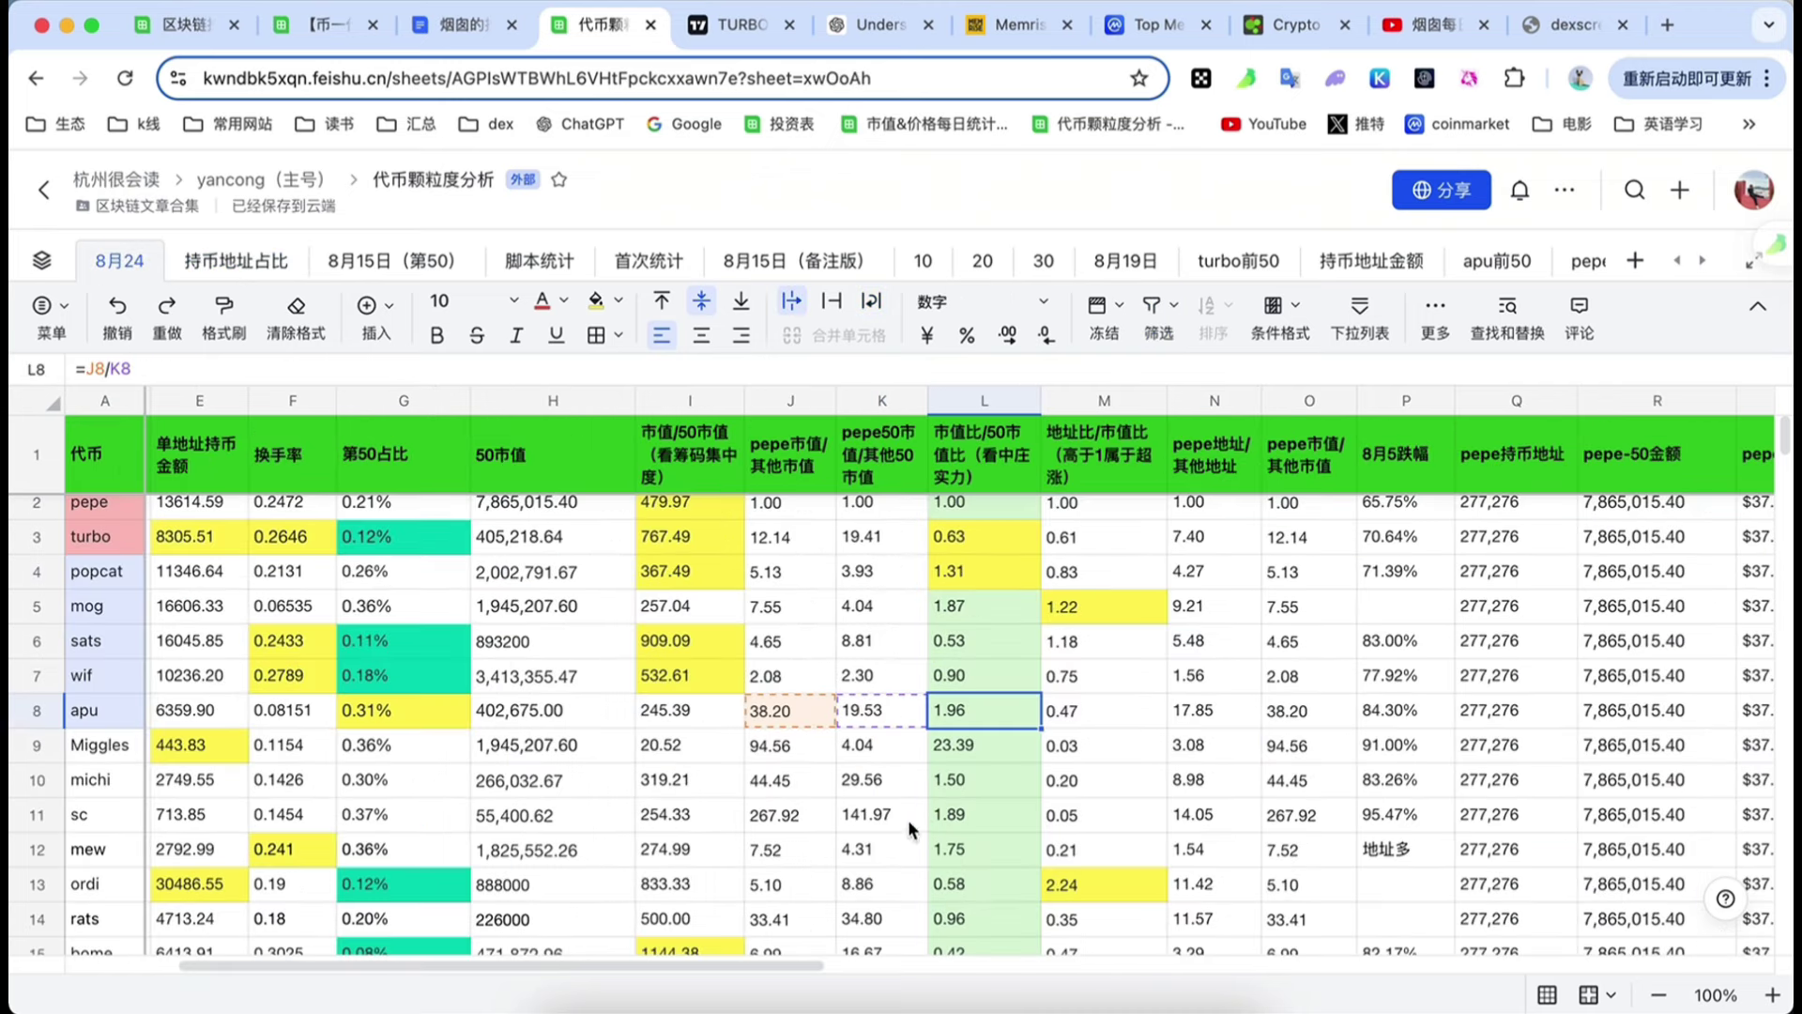
left_click(42, 746)
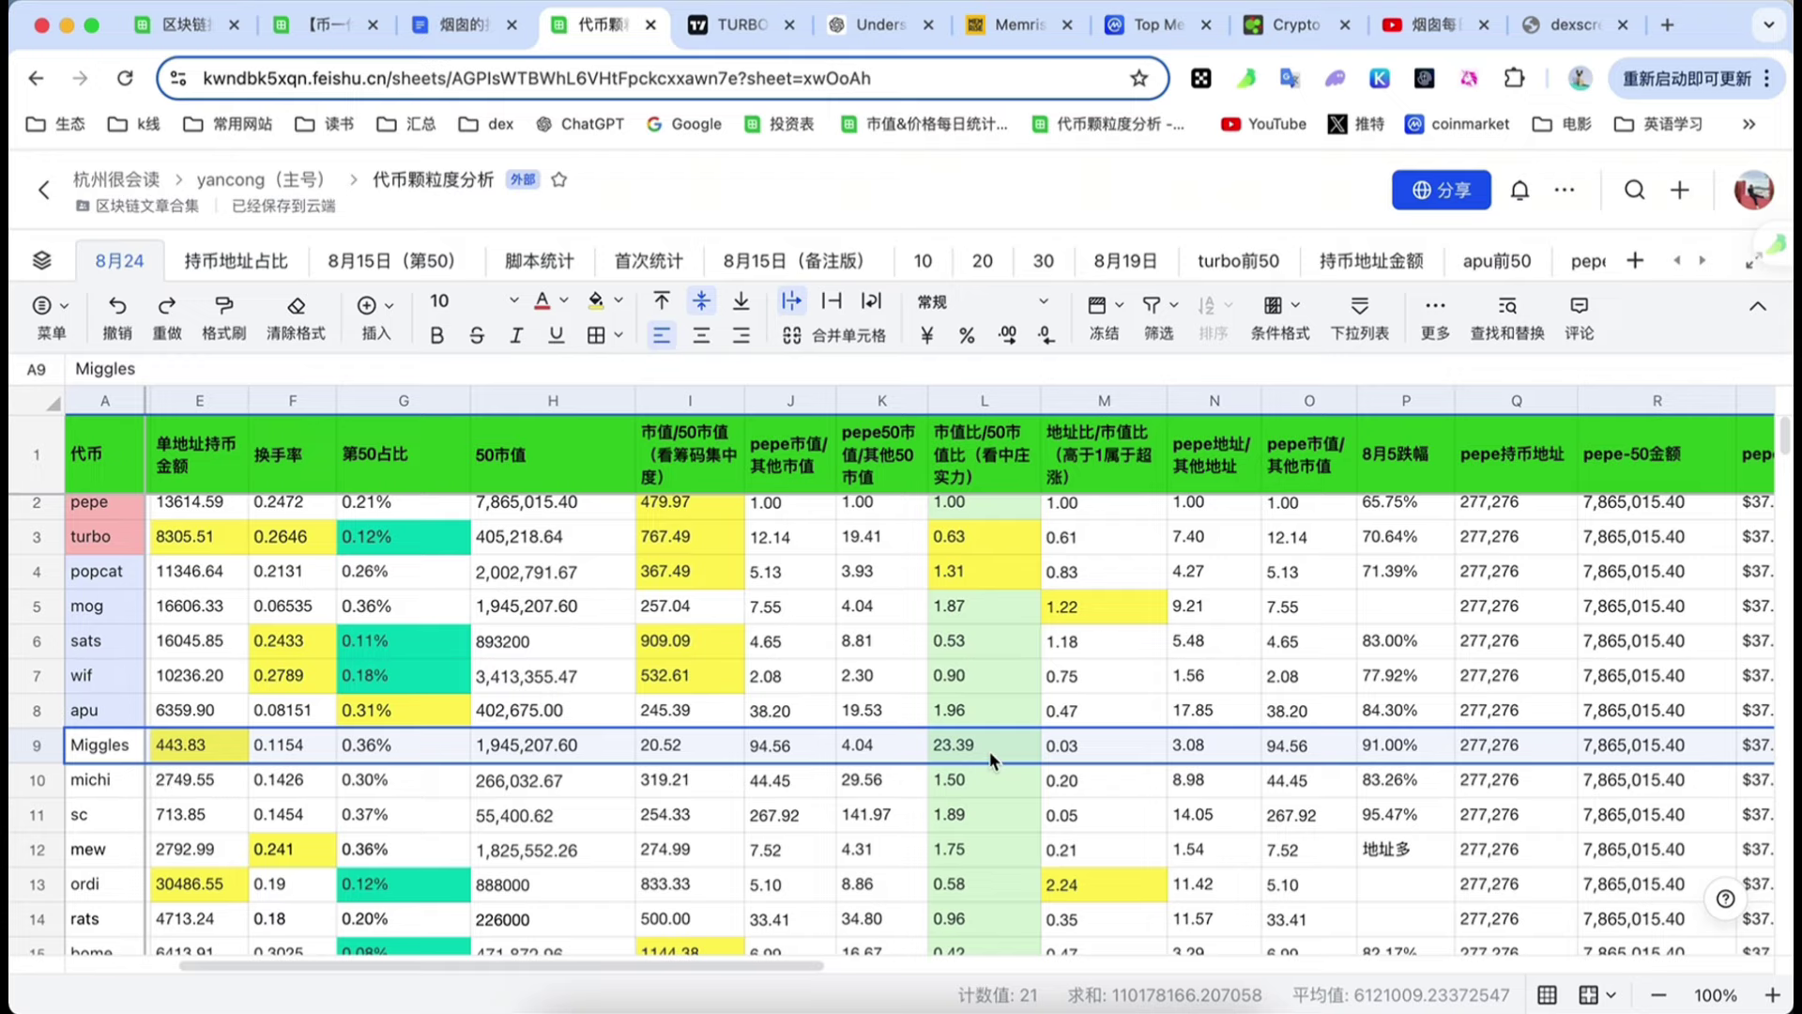
- Look through the token rows on the 持币地址占比 sheet and return to the 8月24 sheet
left_click(234, 261)
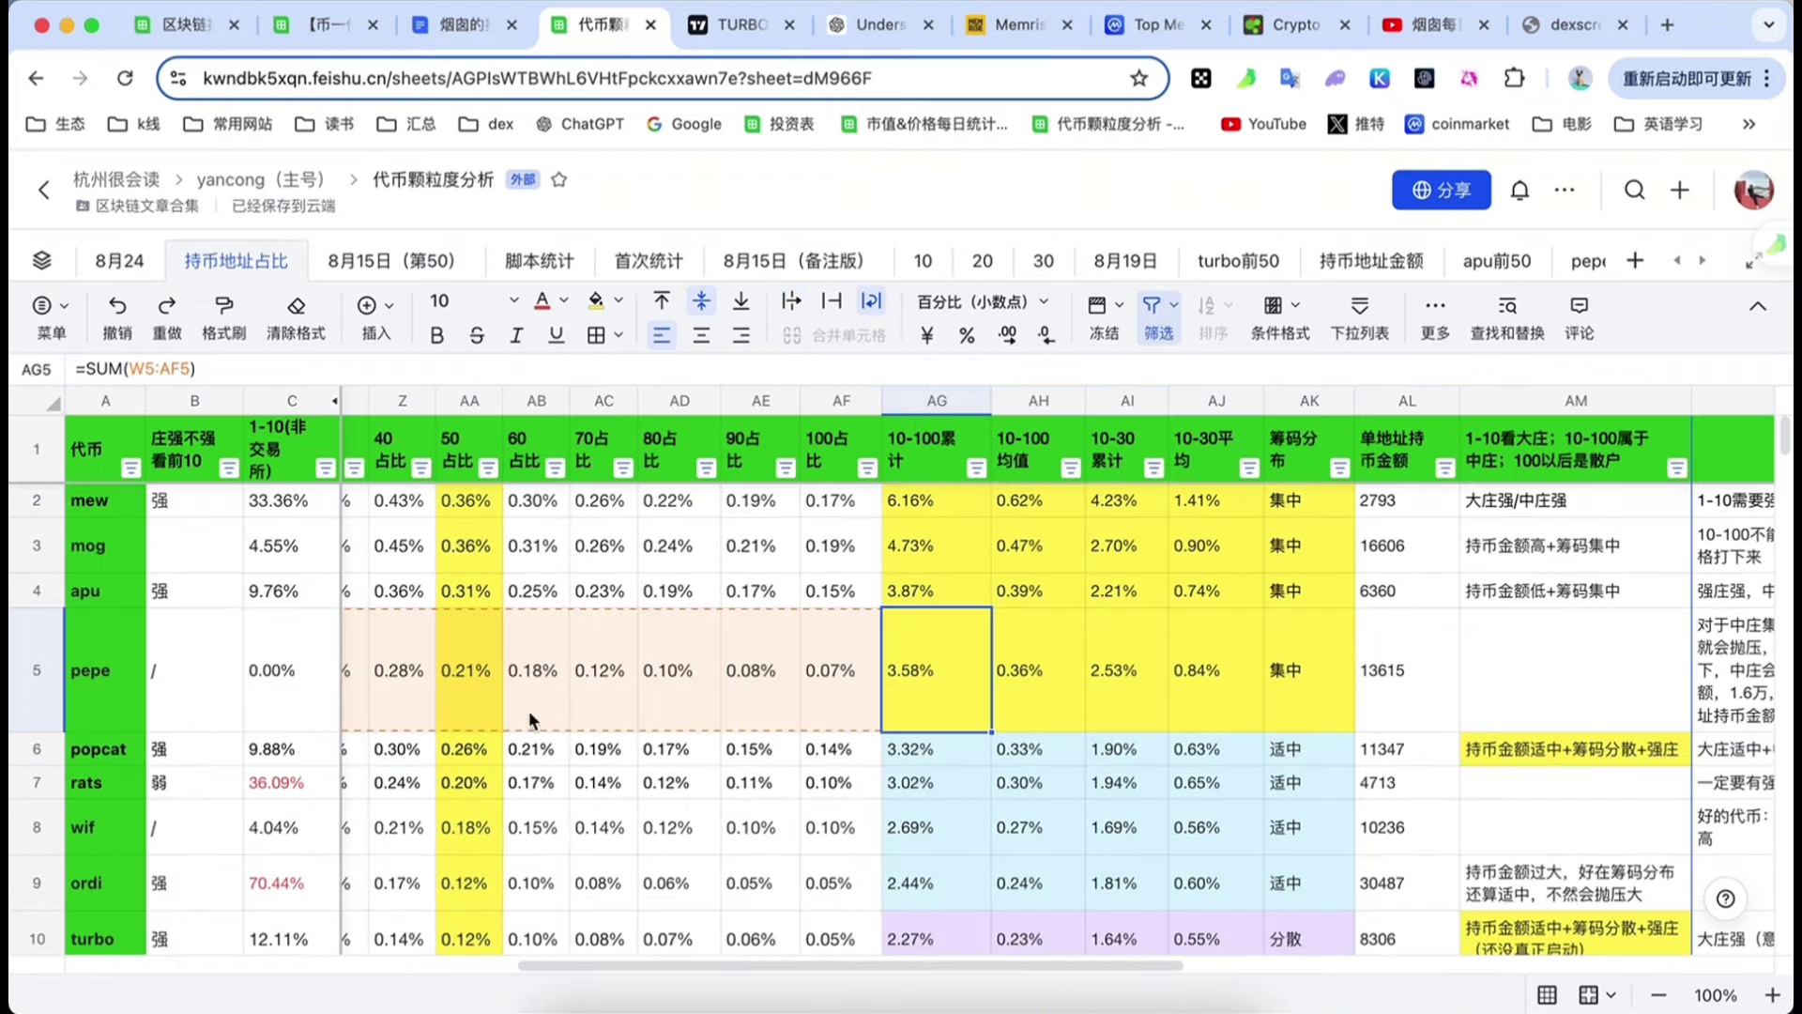
scroll(570, 798, "down", 3)
scroll(571, 797, "up", 5)
left_click(119, 261)
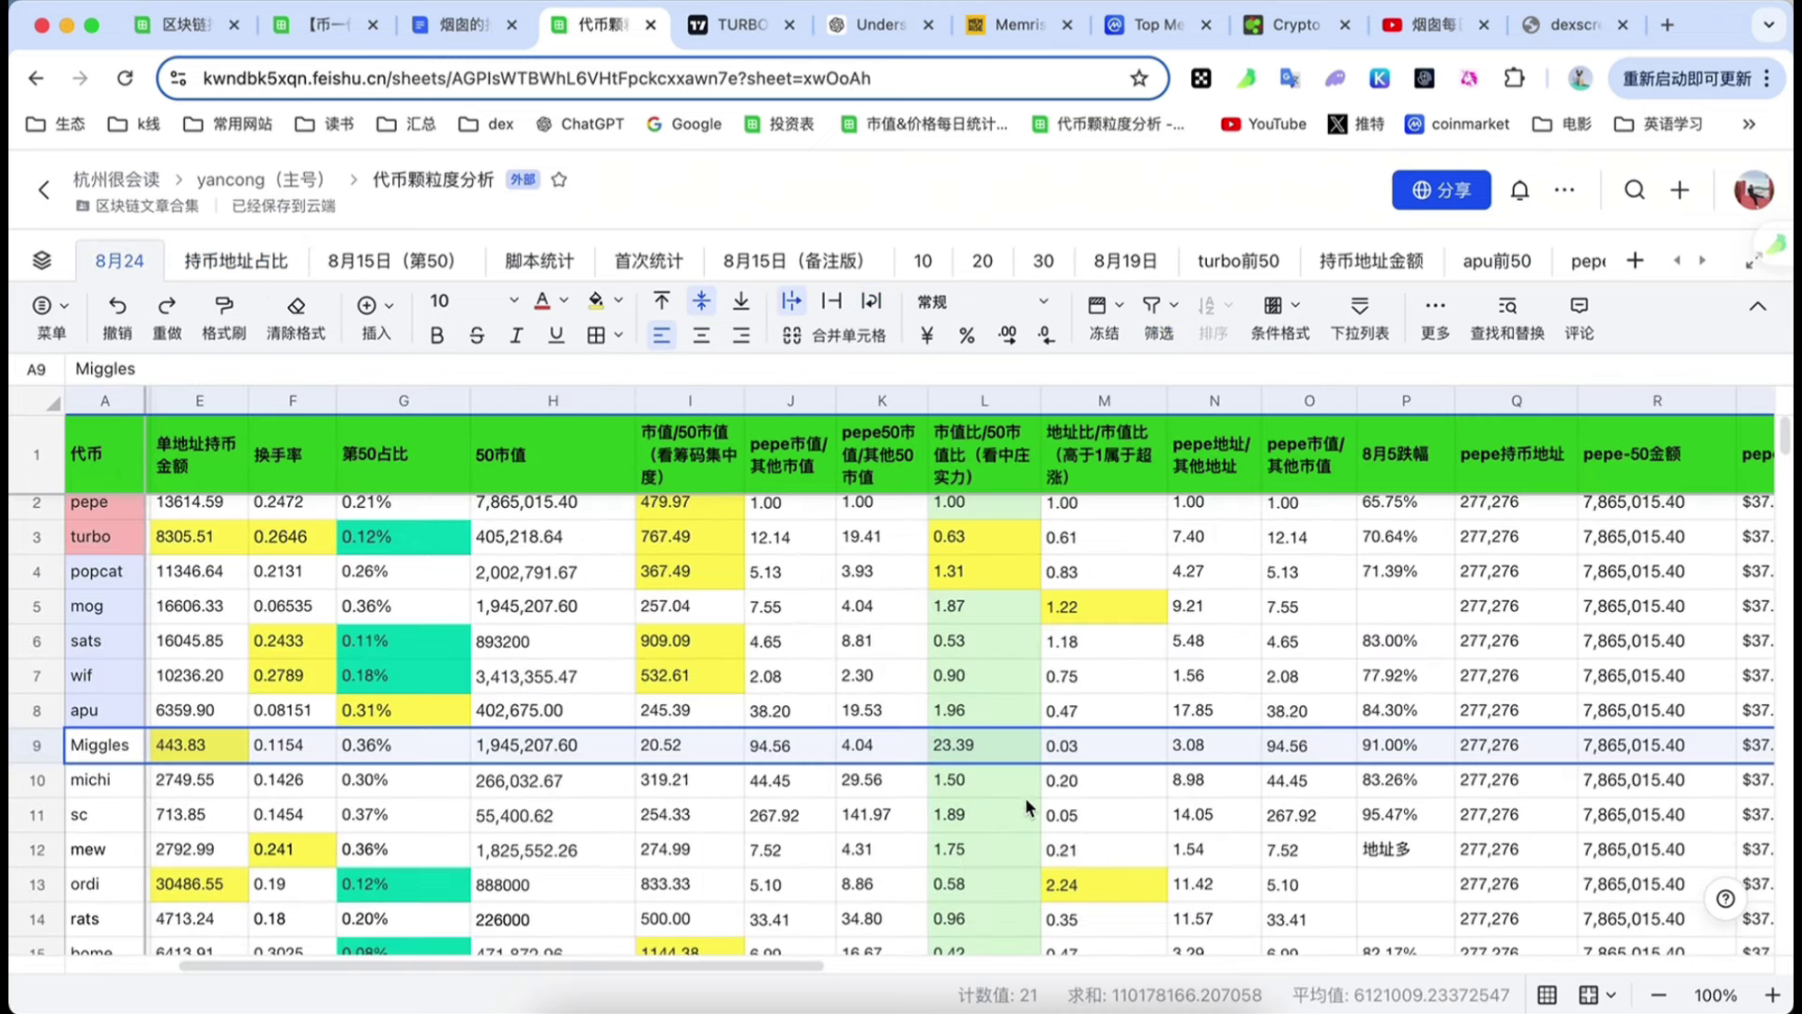
- Inspect the formula behind Miggles' 市值比/50市值比 value on the 8月24 sheet
double_click(967, 743)
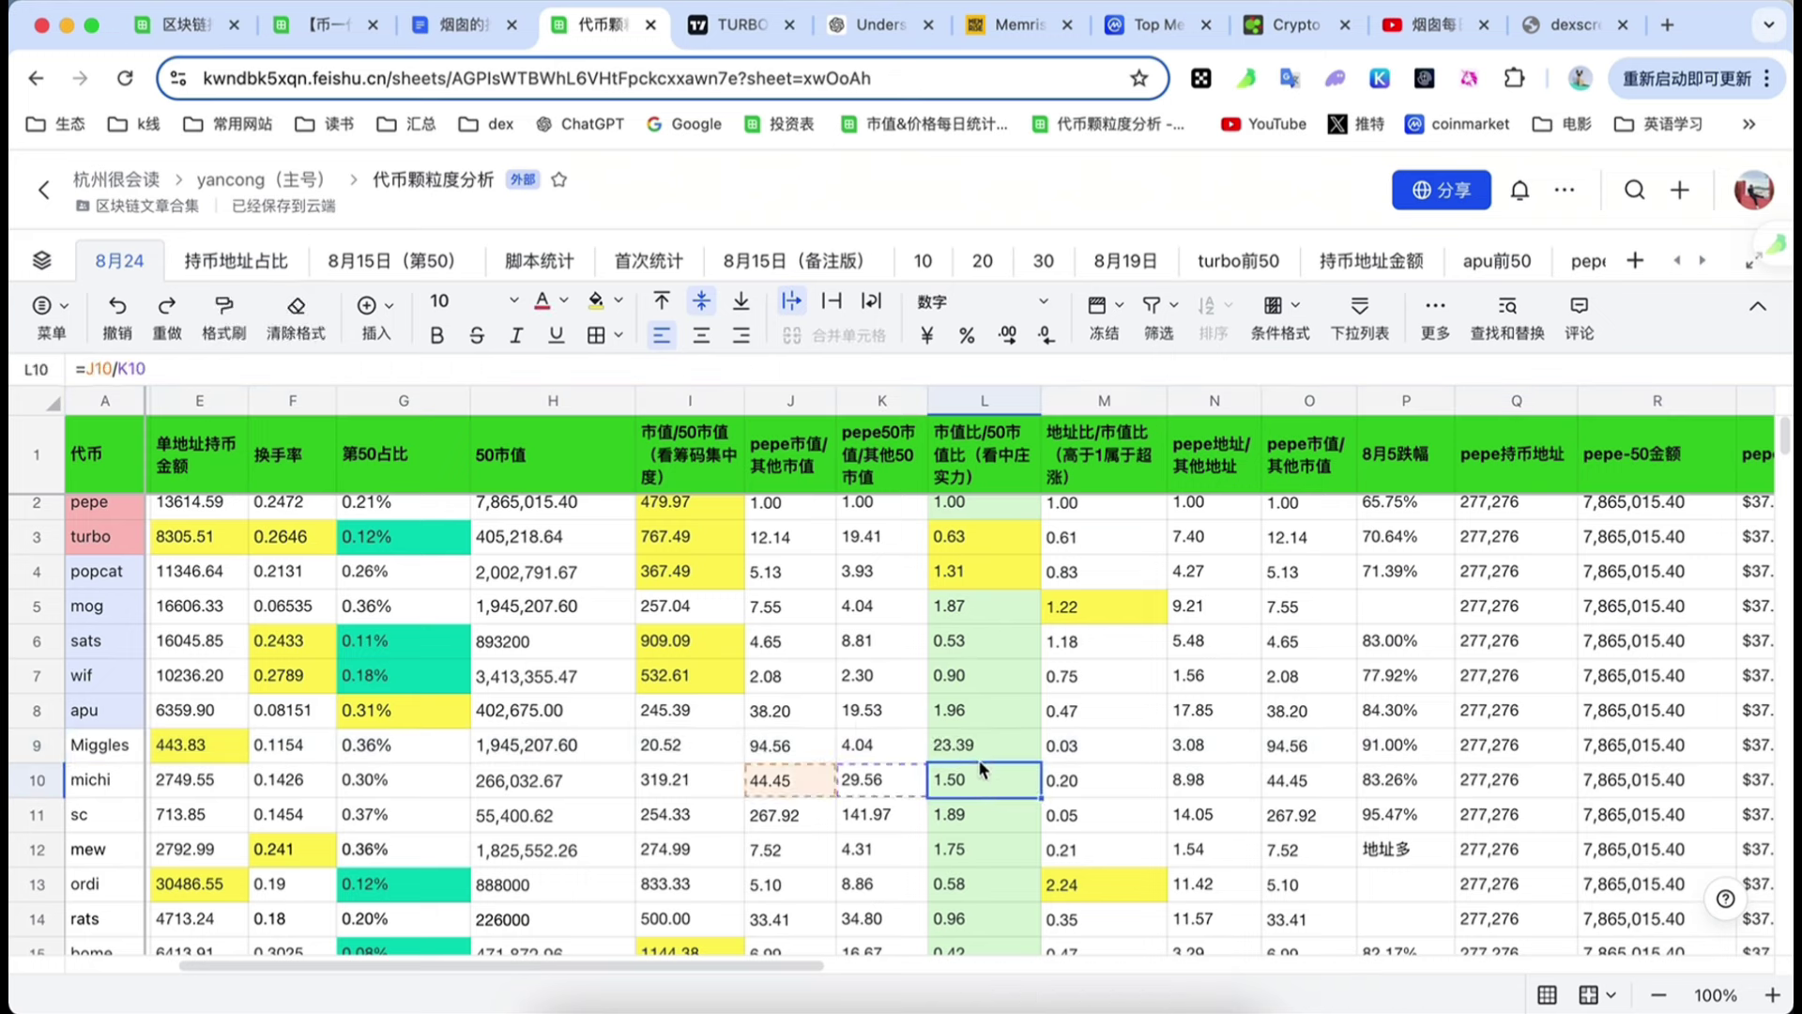
key("Return")
left_click(971, 755)
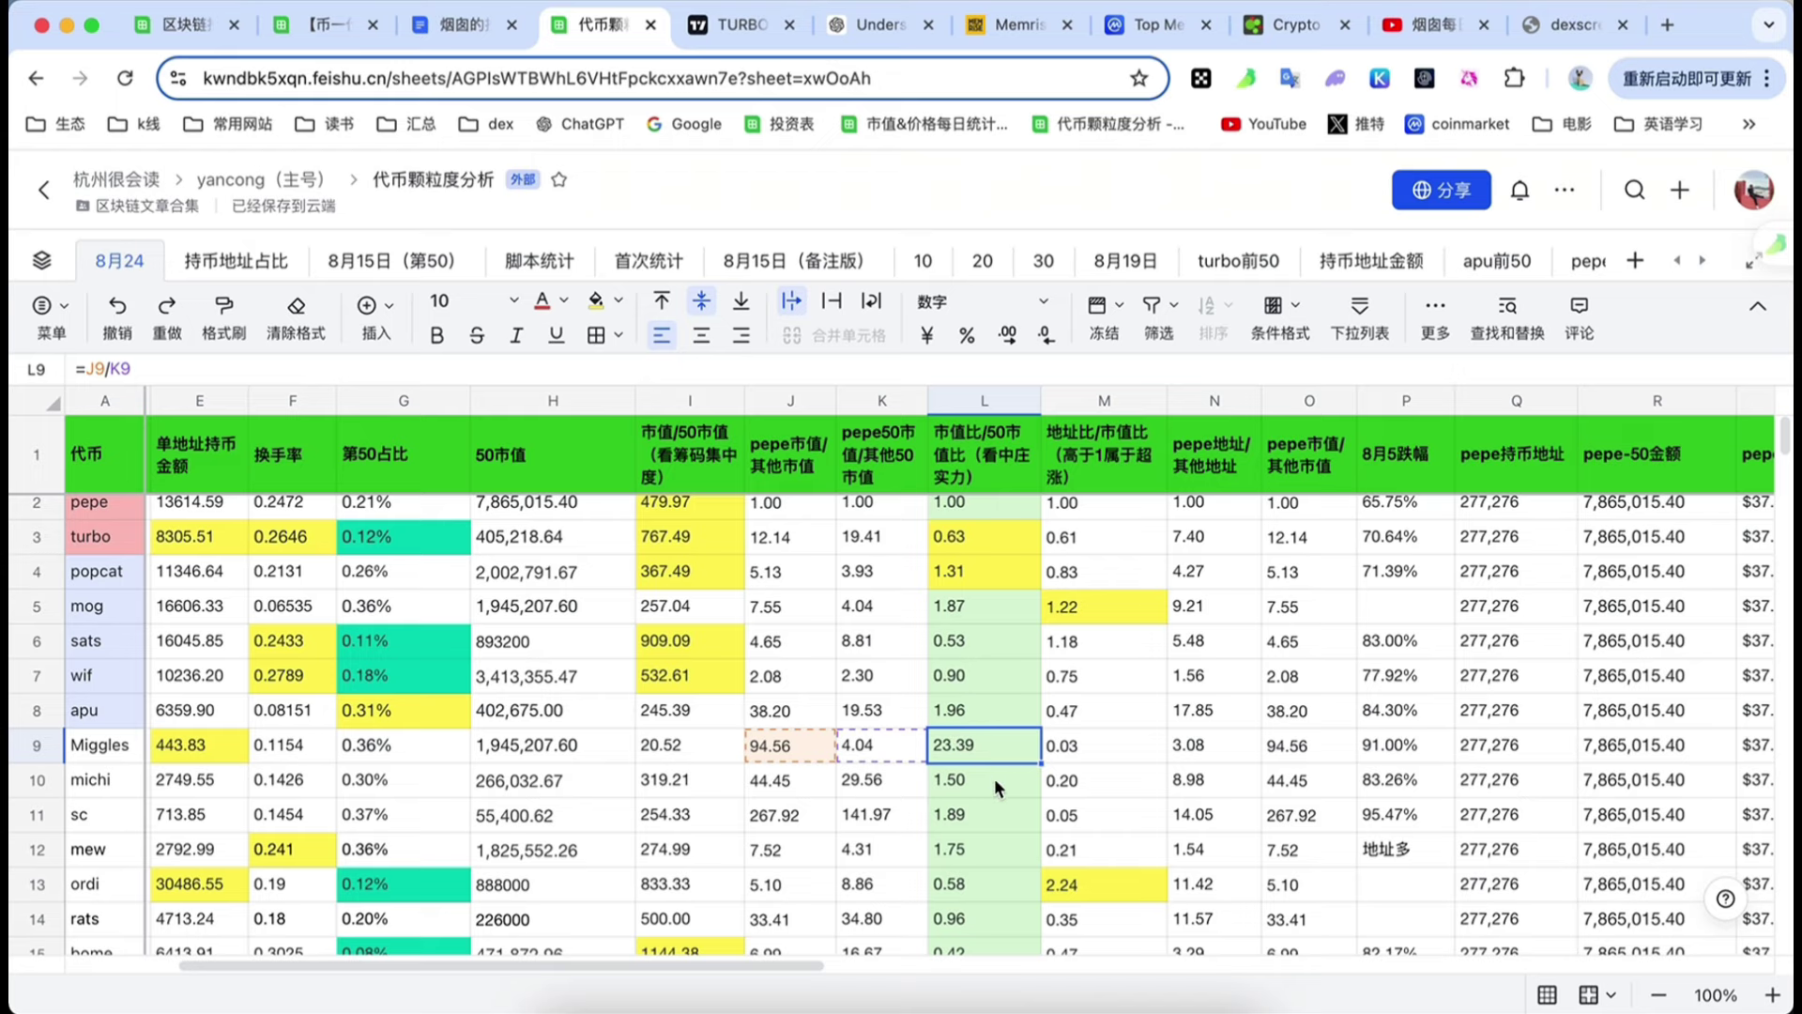
scroll(994, 779, "left", 3)
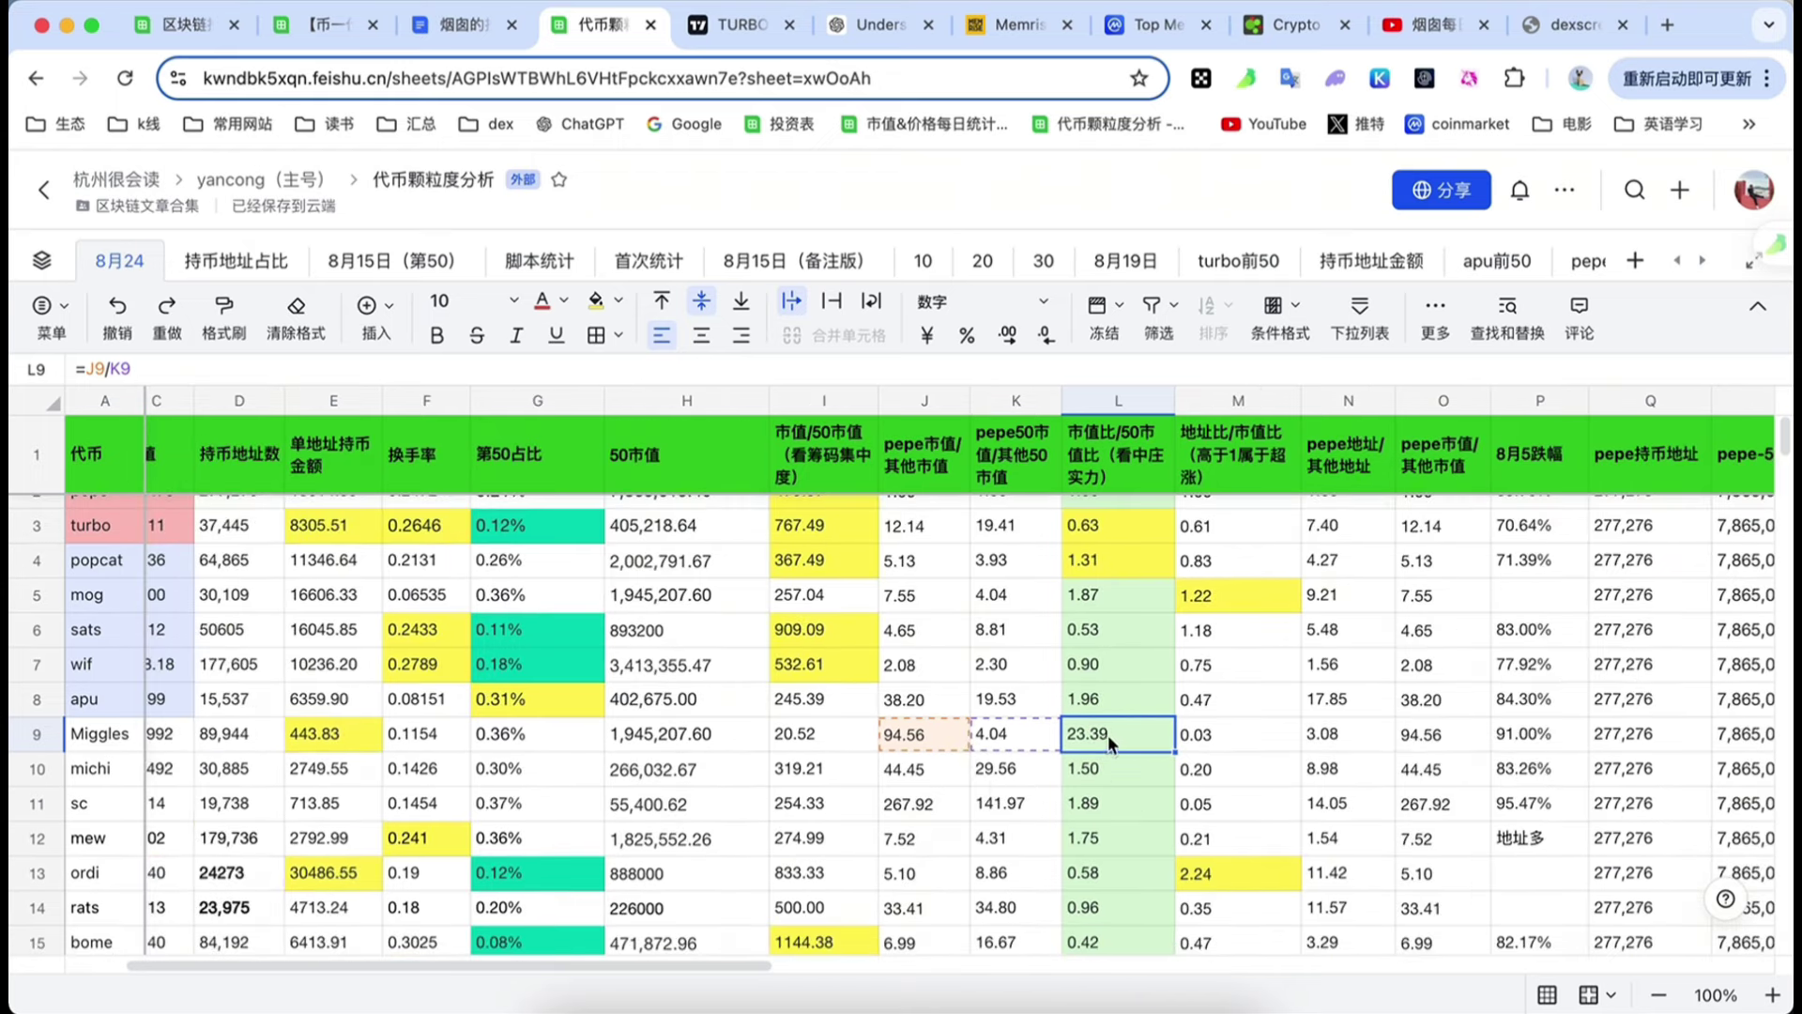
double_click(1107, 735)
double_click(1128, 795)
left_click(1087, 738)
- Inspect the formulas behind Miggles' pepe市值/其他市值 and pepe50市值/其他50市值 values
left_click(929, 741)
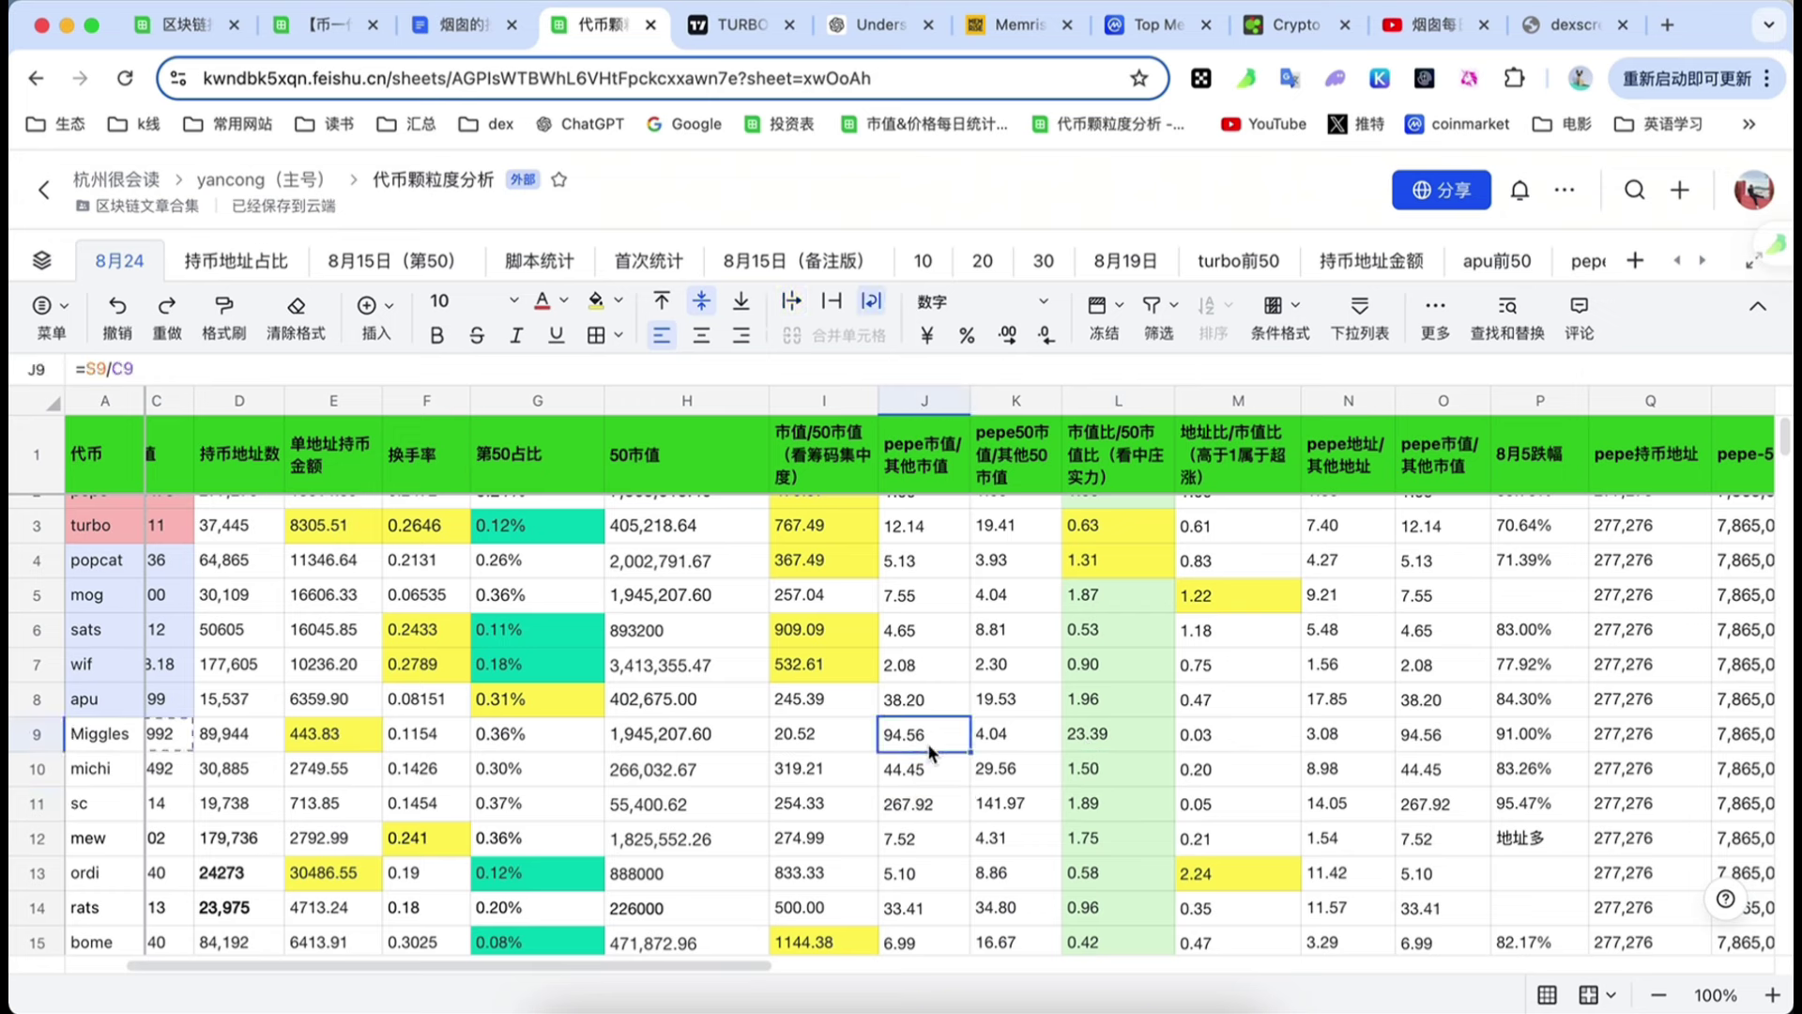
double_click(1011, 751)
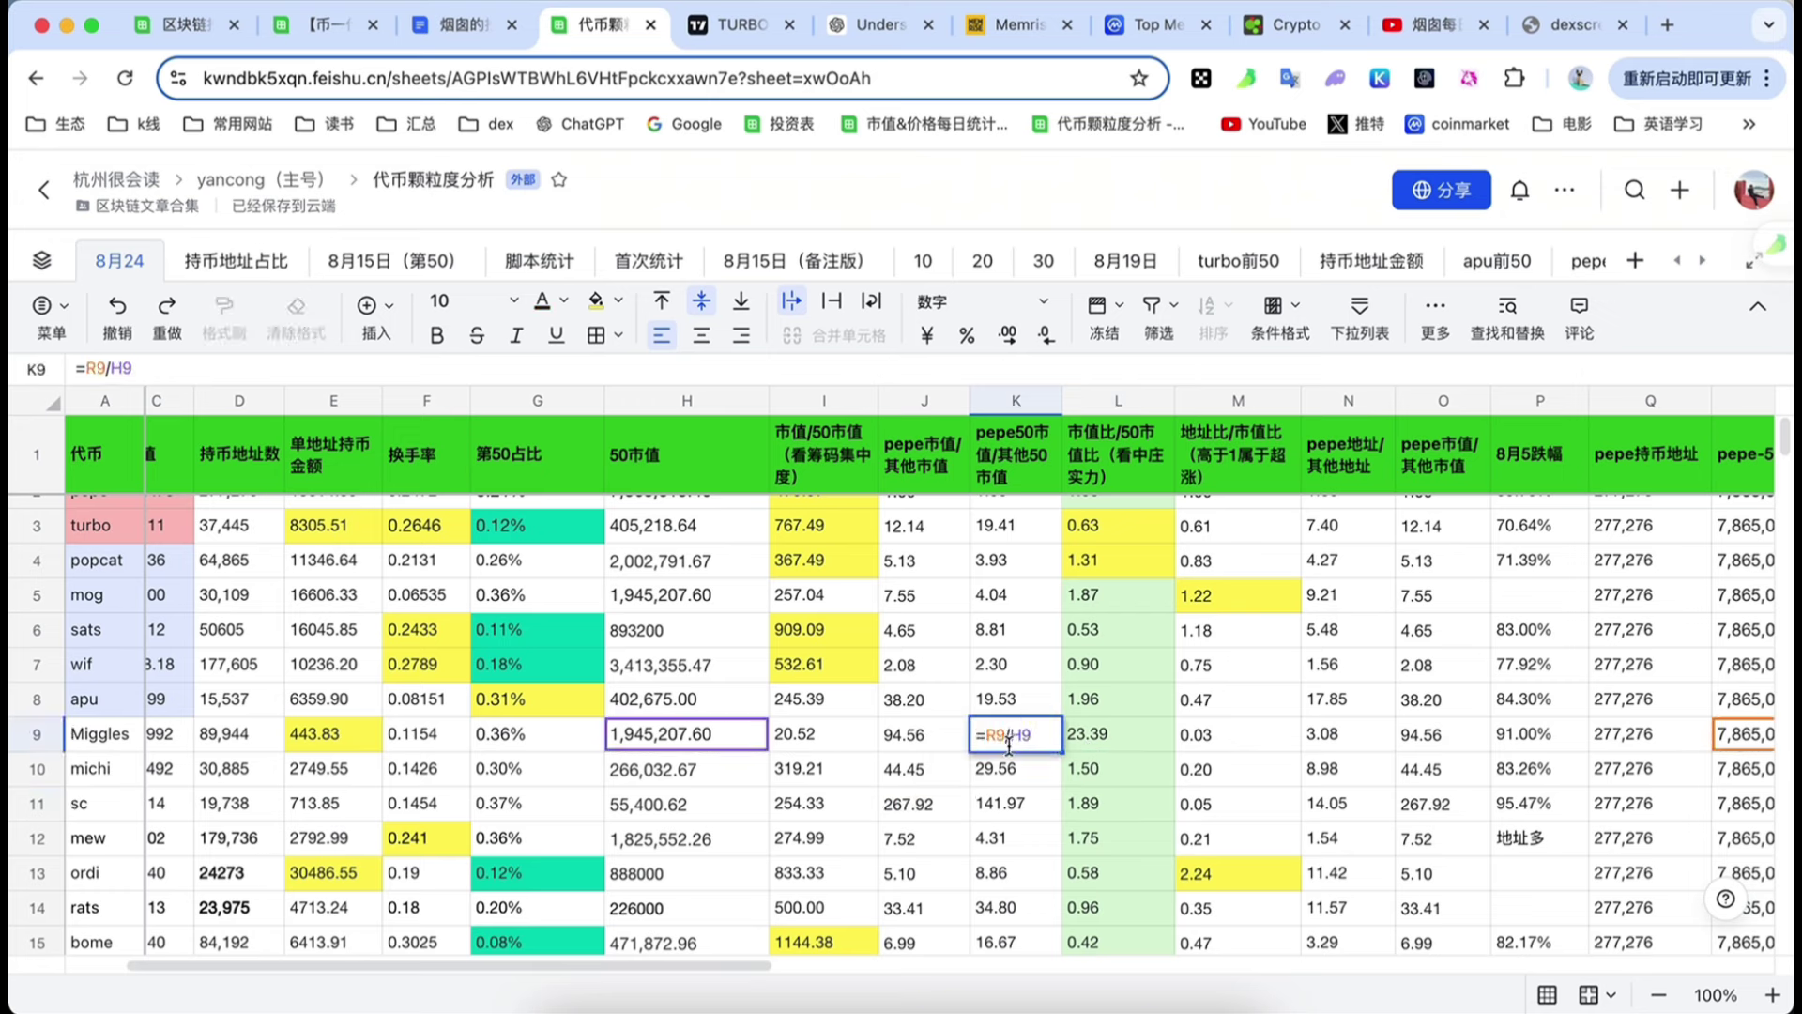
left_click(925, 740)
left_click(1017, 734)
- Compare the full token list on the 持币地址占比 sheet with the Miggles row on 8月24
left_click(240, 263)
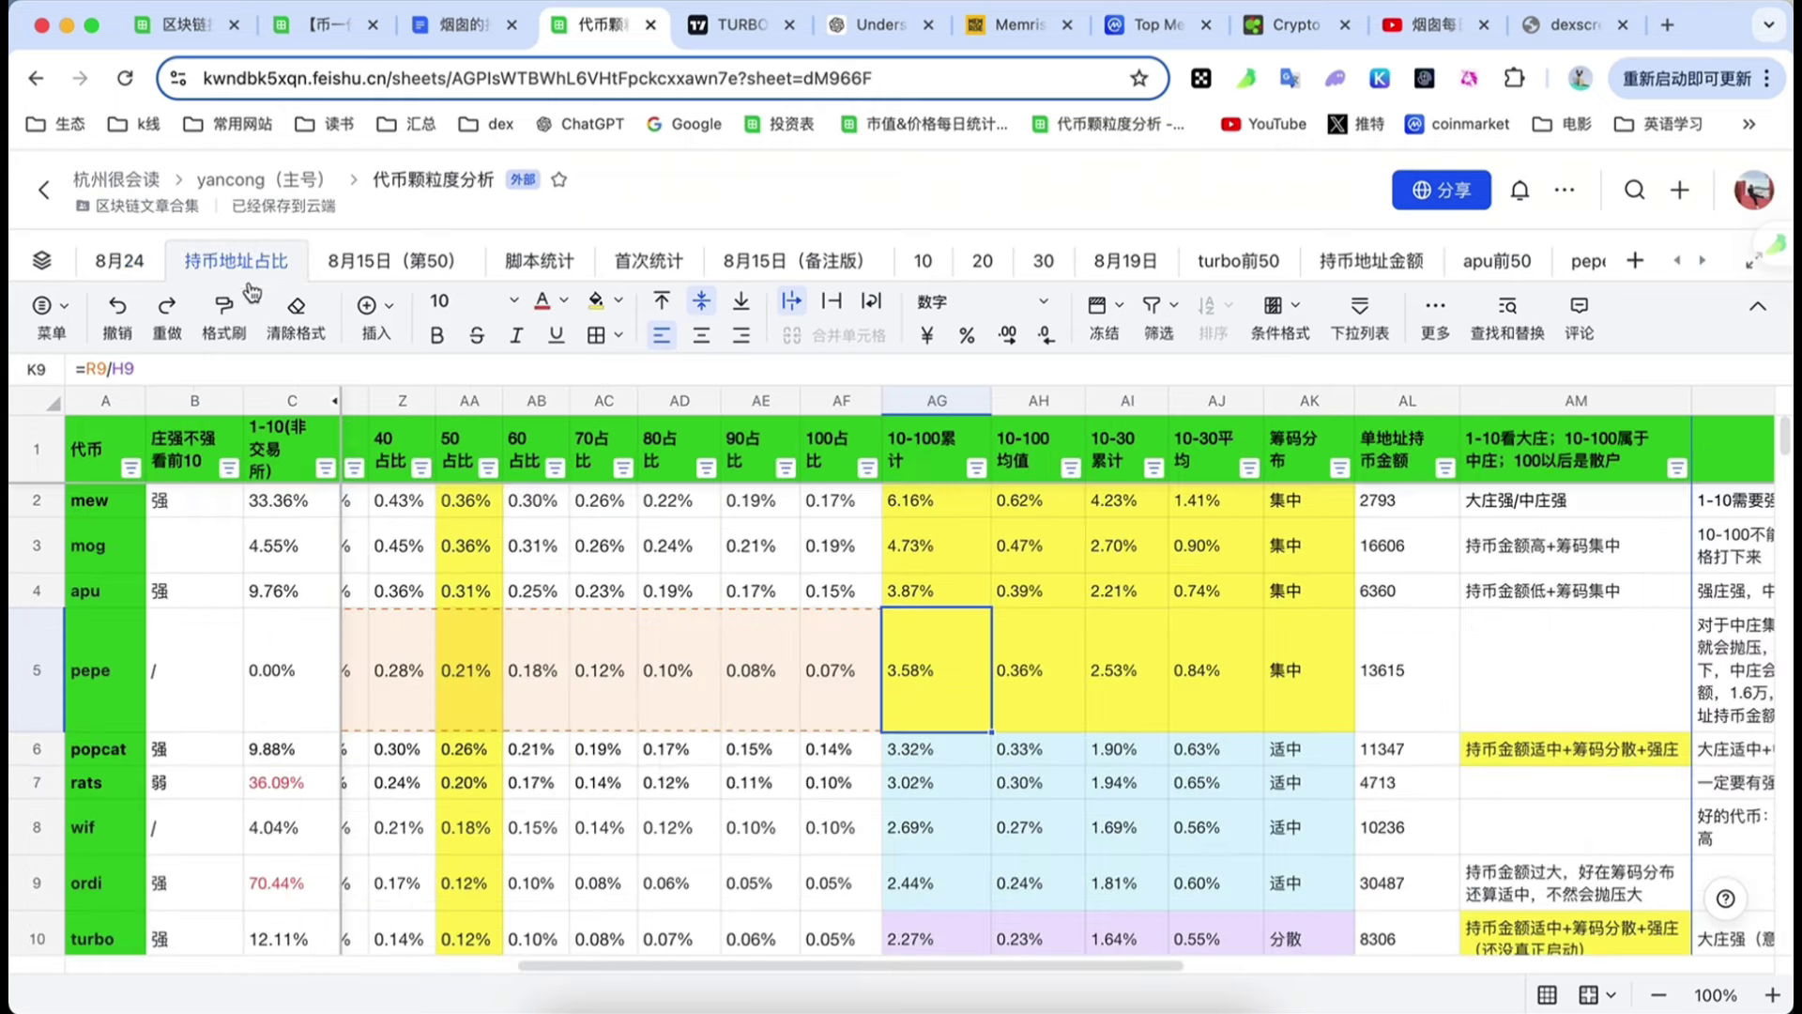
scroll(674, 759, "down", 3)
scroll(674, 758, "up", 3)
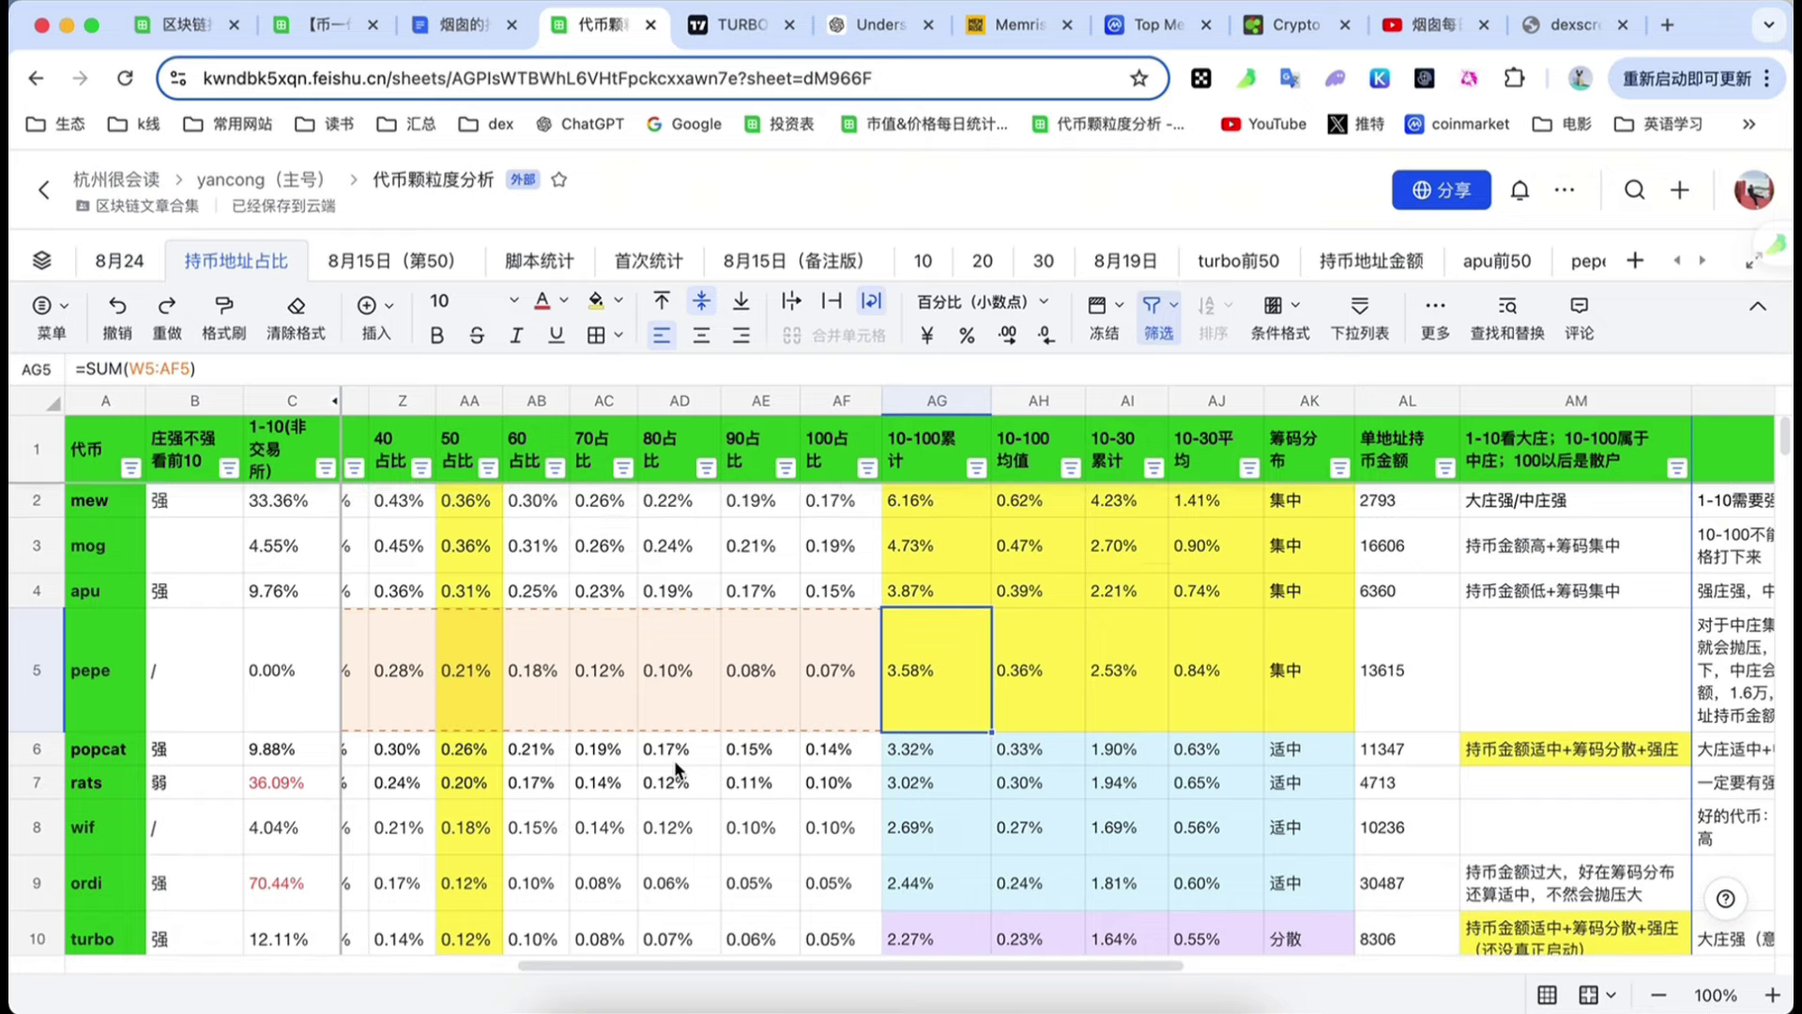
scroll(741, 807, "down", 3)
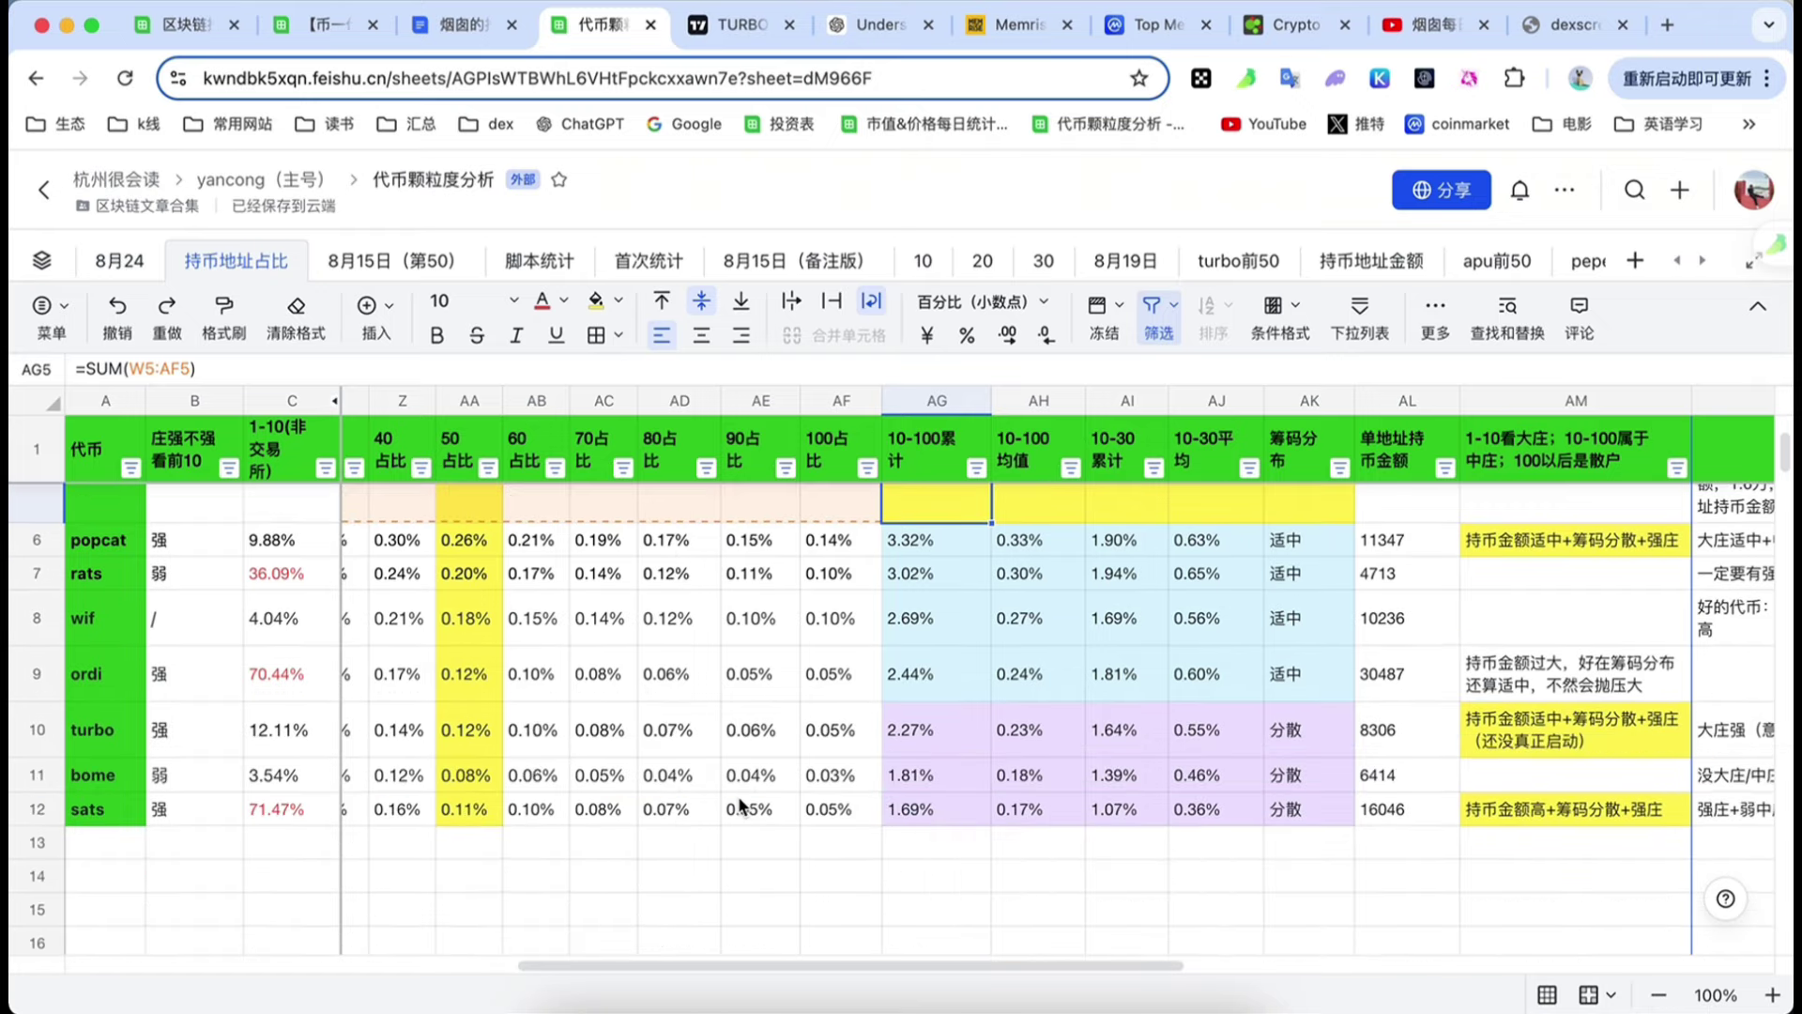
scroll(738, 796, "up", 3)
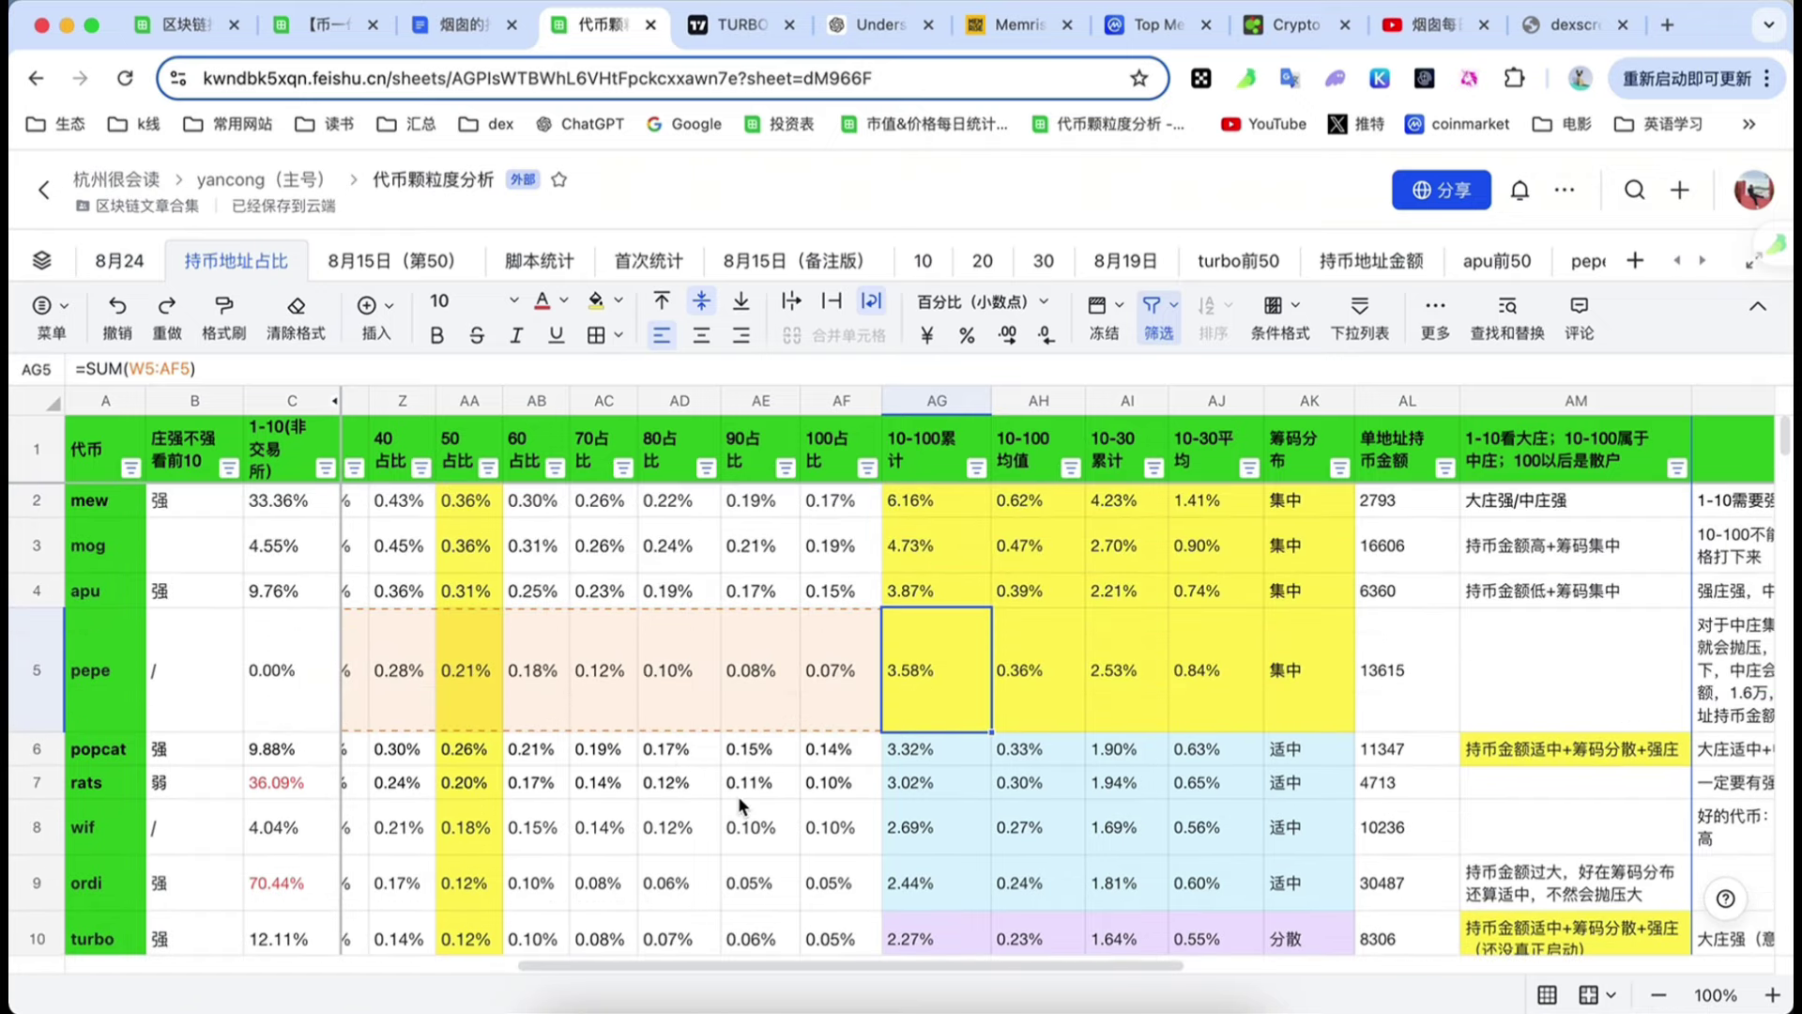
left_click(121, 270)
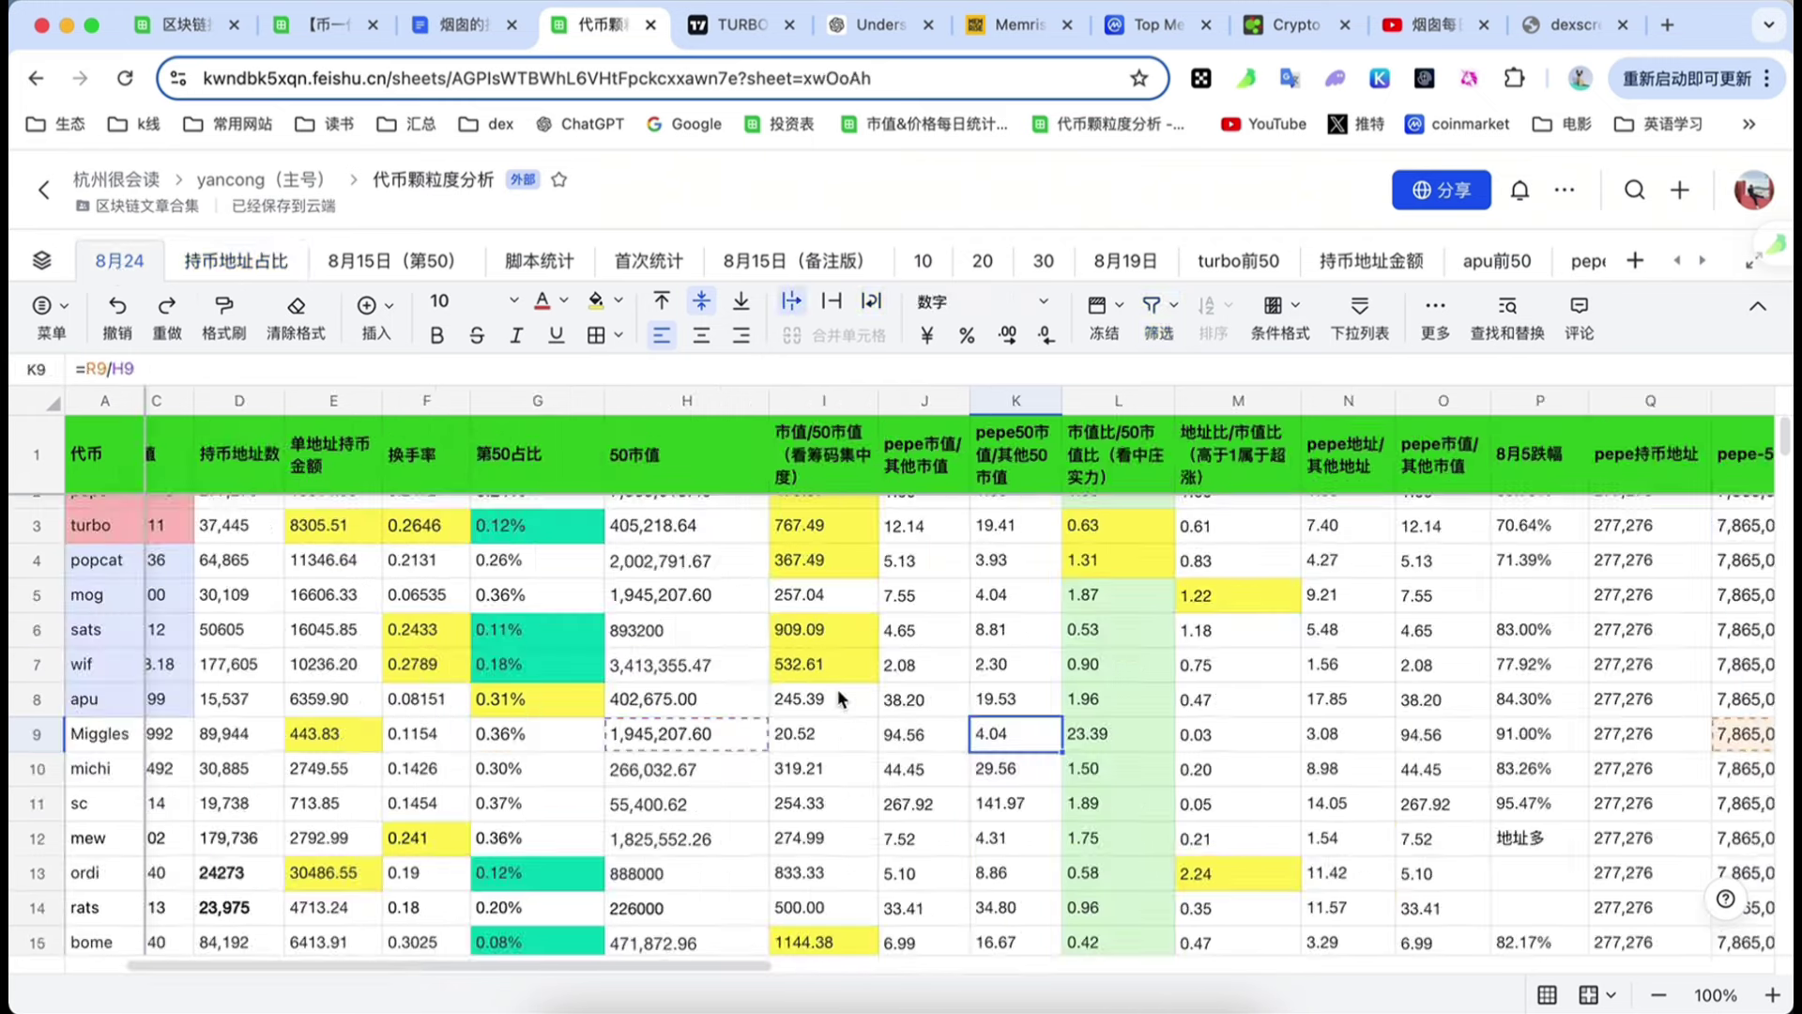
left_click(248, 274)
scroll(705, 746, "down", 3)
scroll(706, 746, "up", 3)
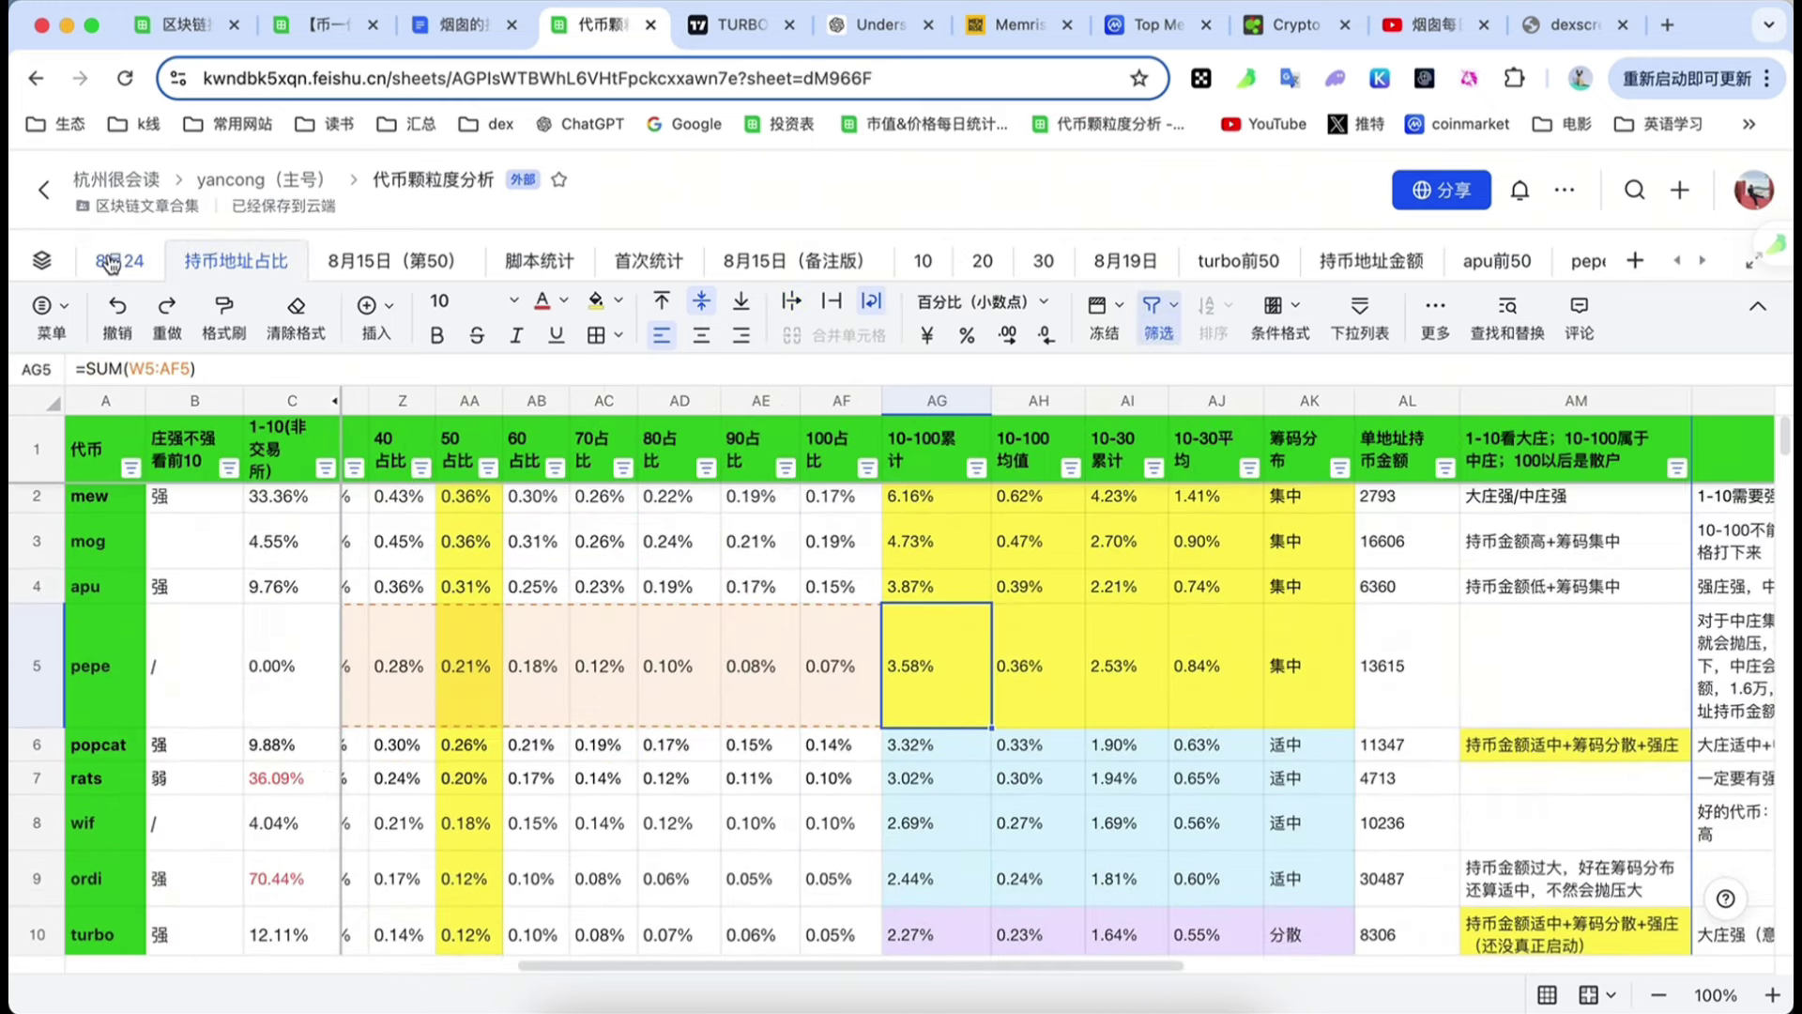
- Return to 8月24, select Miggles' 市值比/50市值比 and compare it with the rows down to brett
left_click(111, 264)
scroll(1096, 747, "down", 1)
scroll(1096, 747, "right", 1)
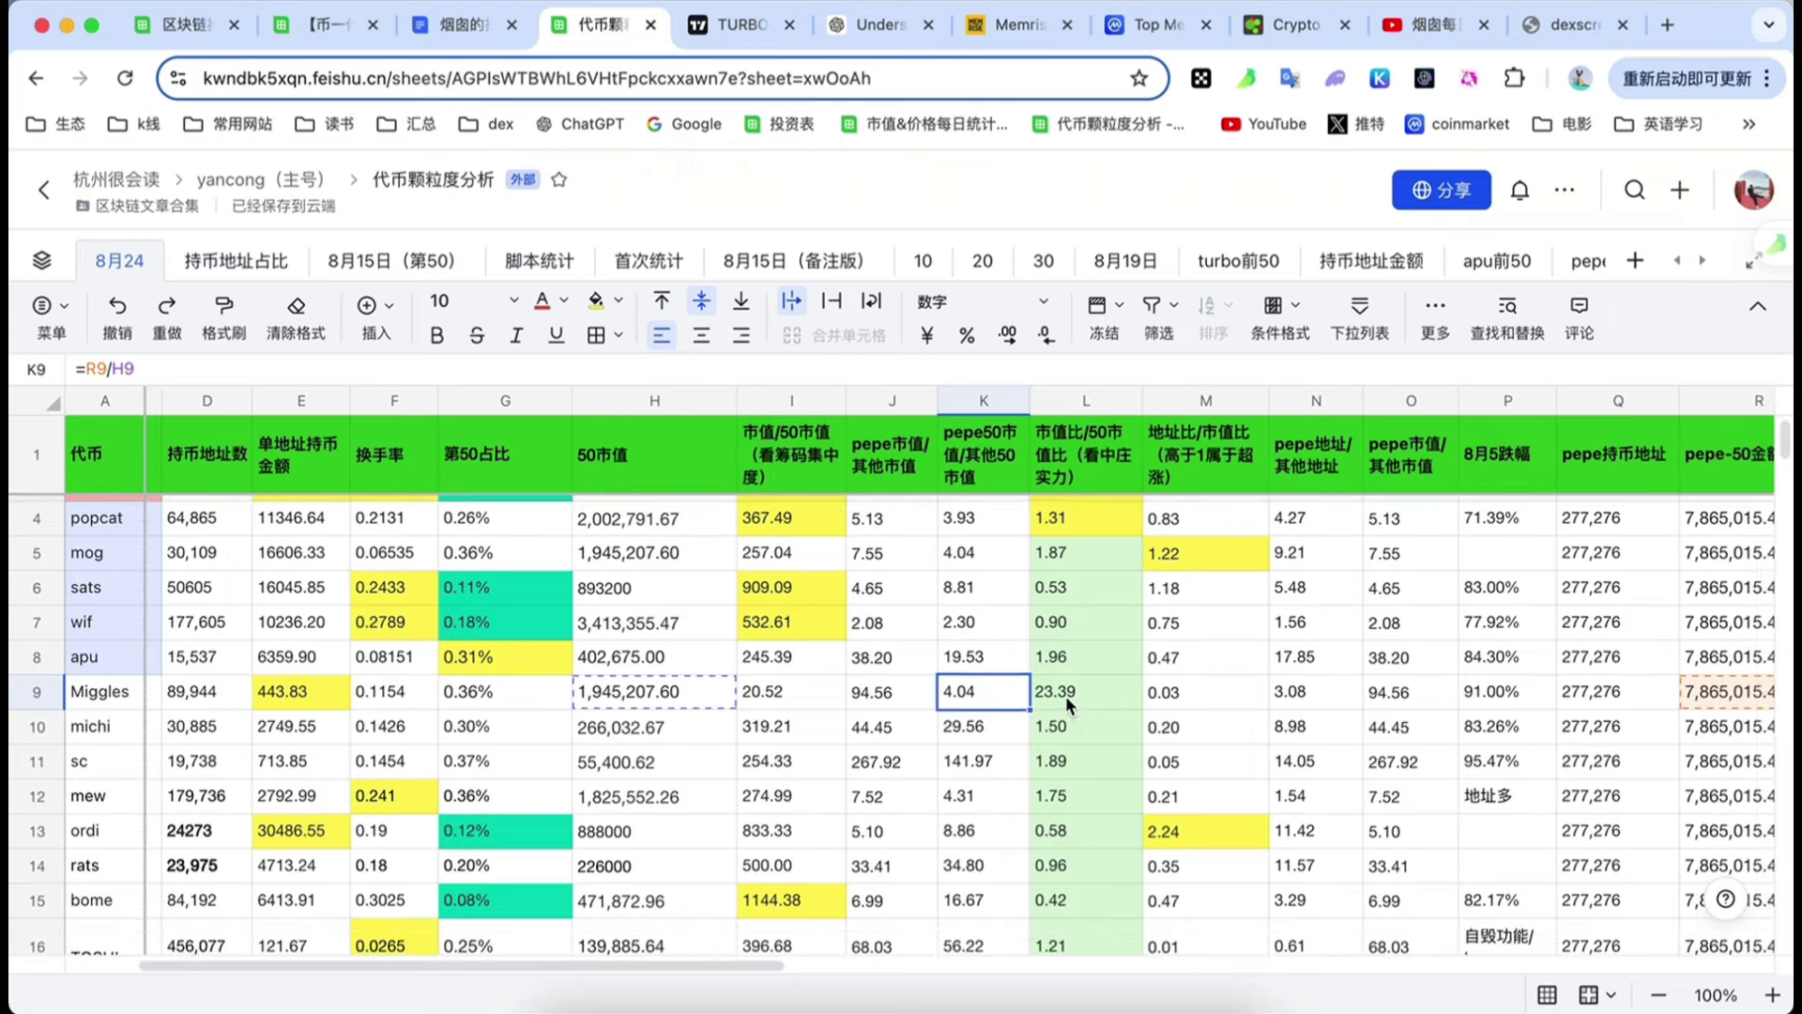
left_click(1068, 697)
scroll(1085, 763, "down", 4)
scroll(1061, 758, "up", 5)
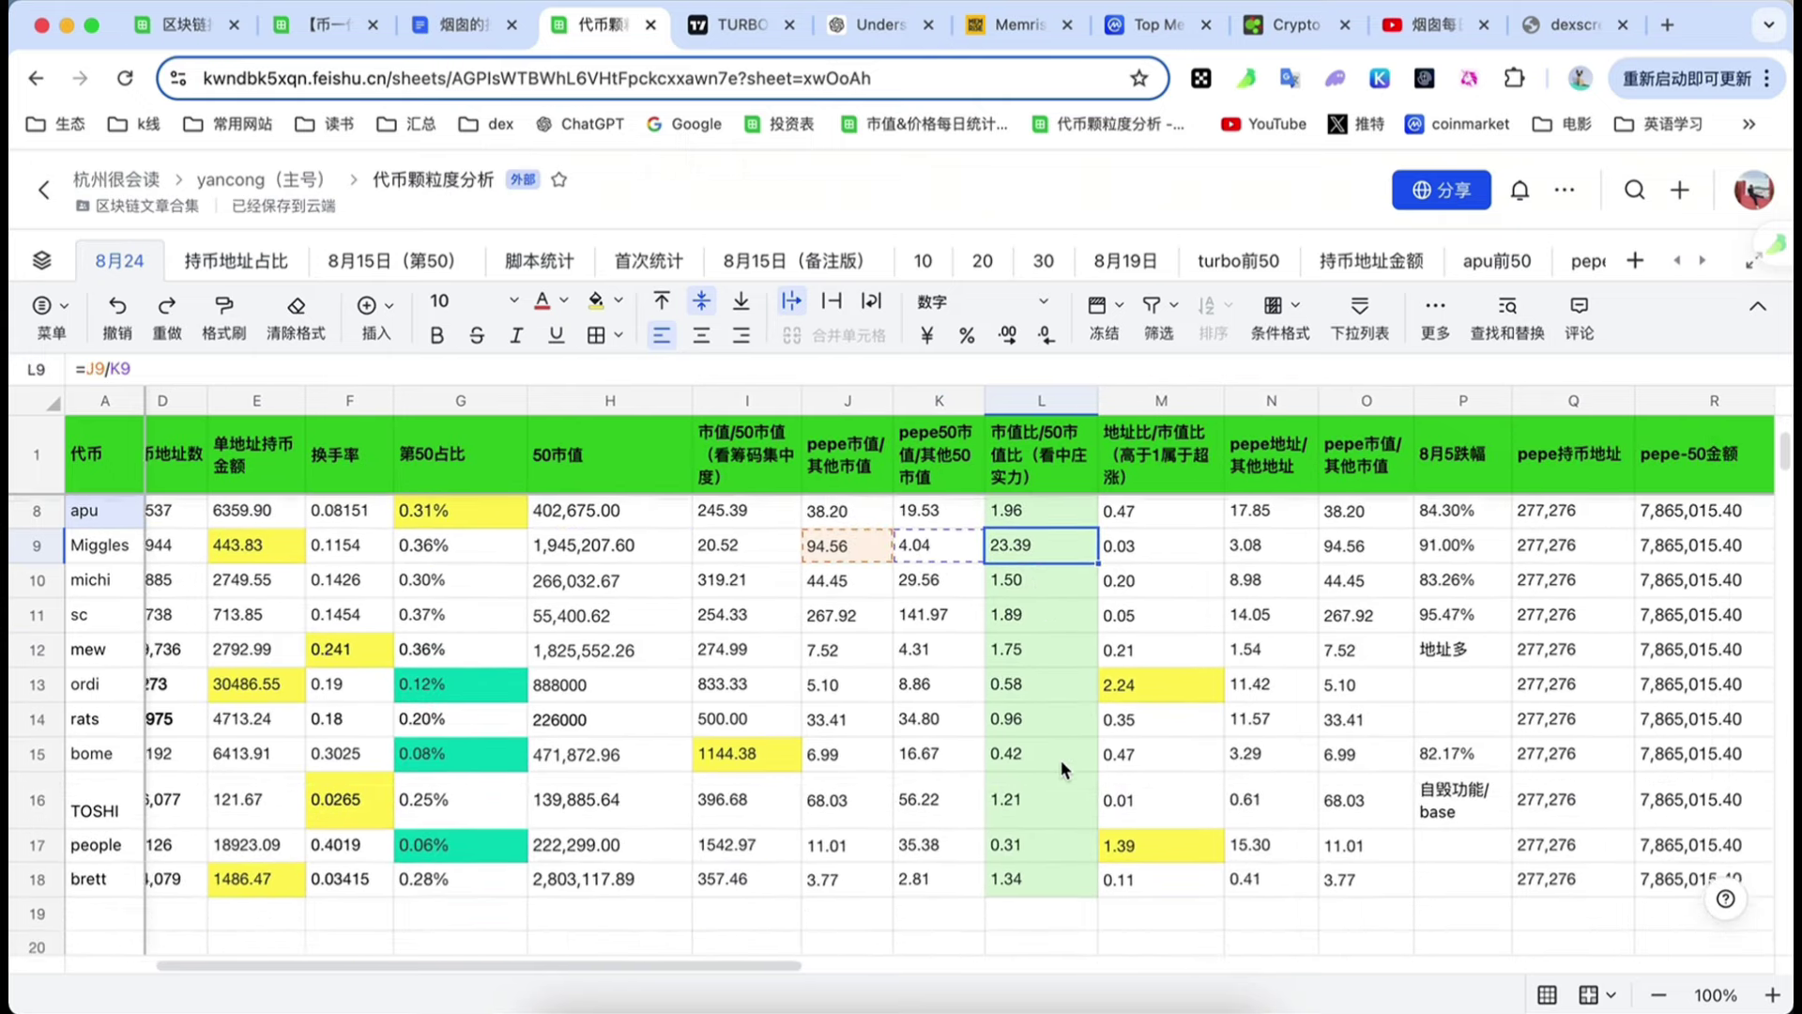
- Examine the 市值比/50市值比 column around the Miggles row together with the neighbouring market value columns
scroll(1078, 619, "left", 1)
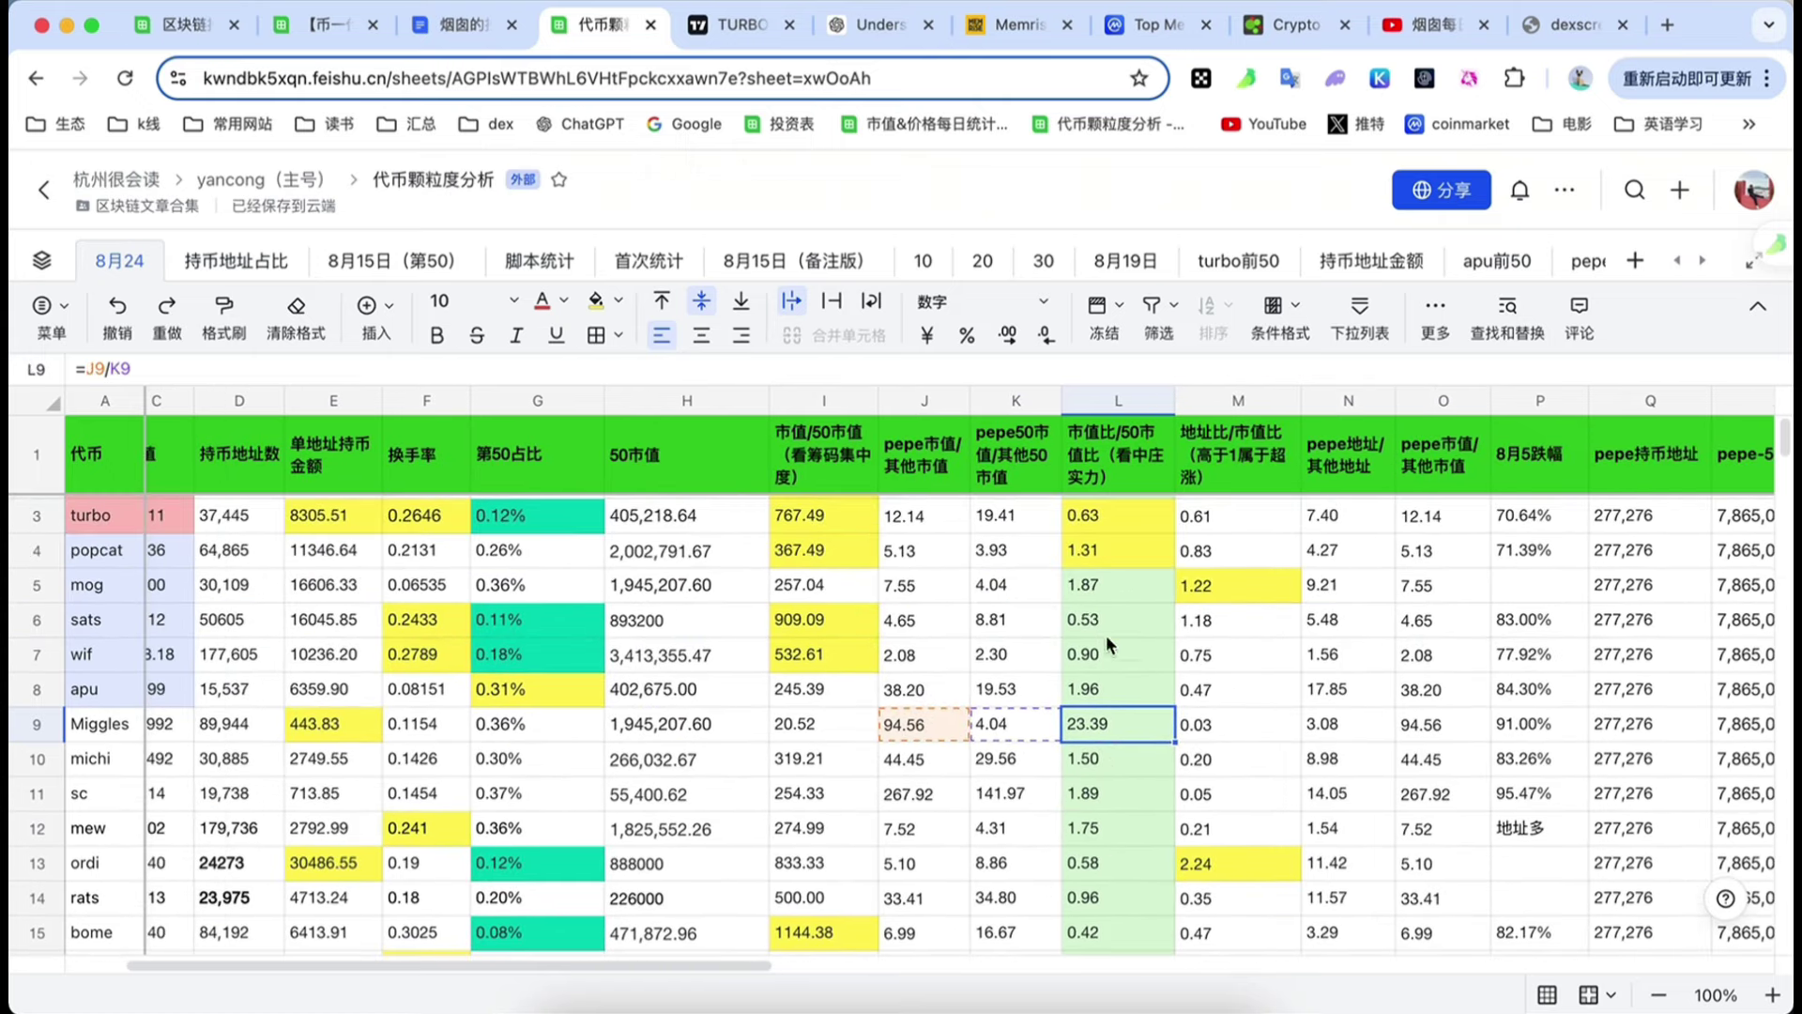
scroll(1098, 757, "down", 4)
scroll(1098, 757, "right", 1)
scroll(1096, 751, "up", 2)
scroll(1096, 750, "left", 1)
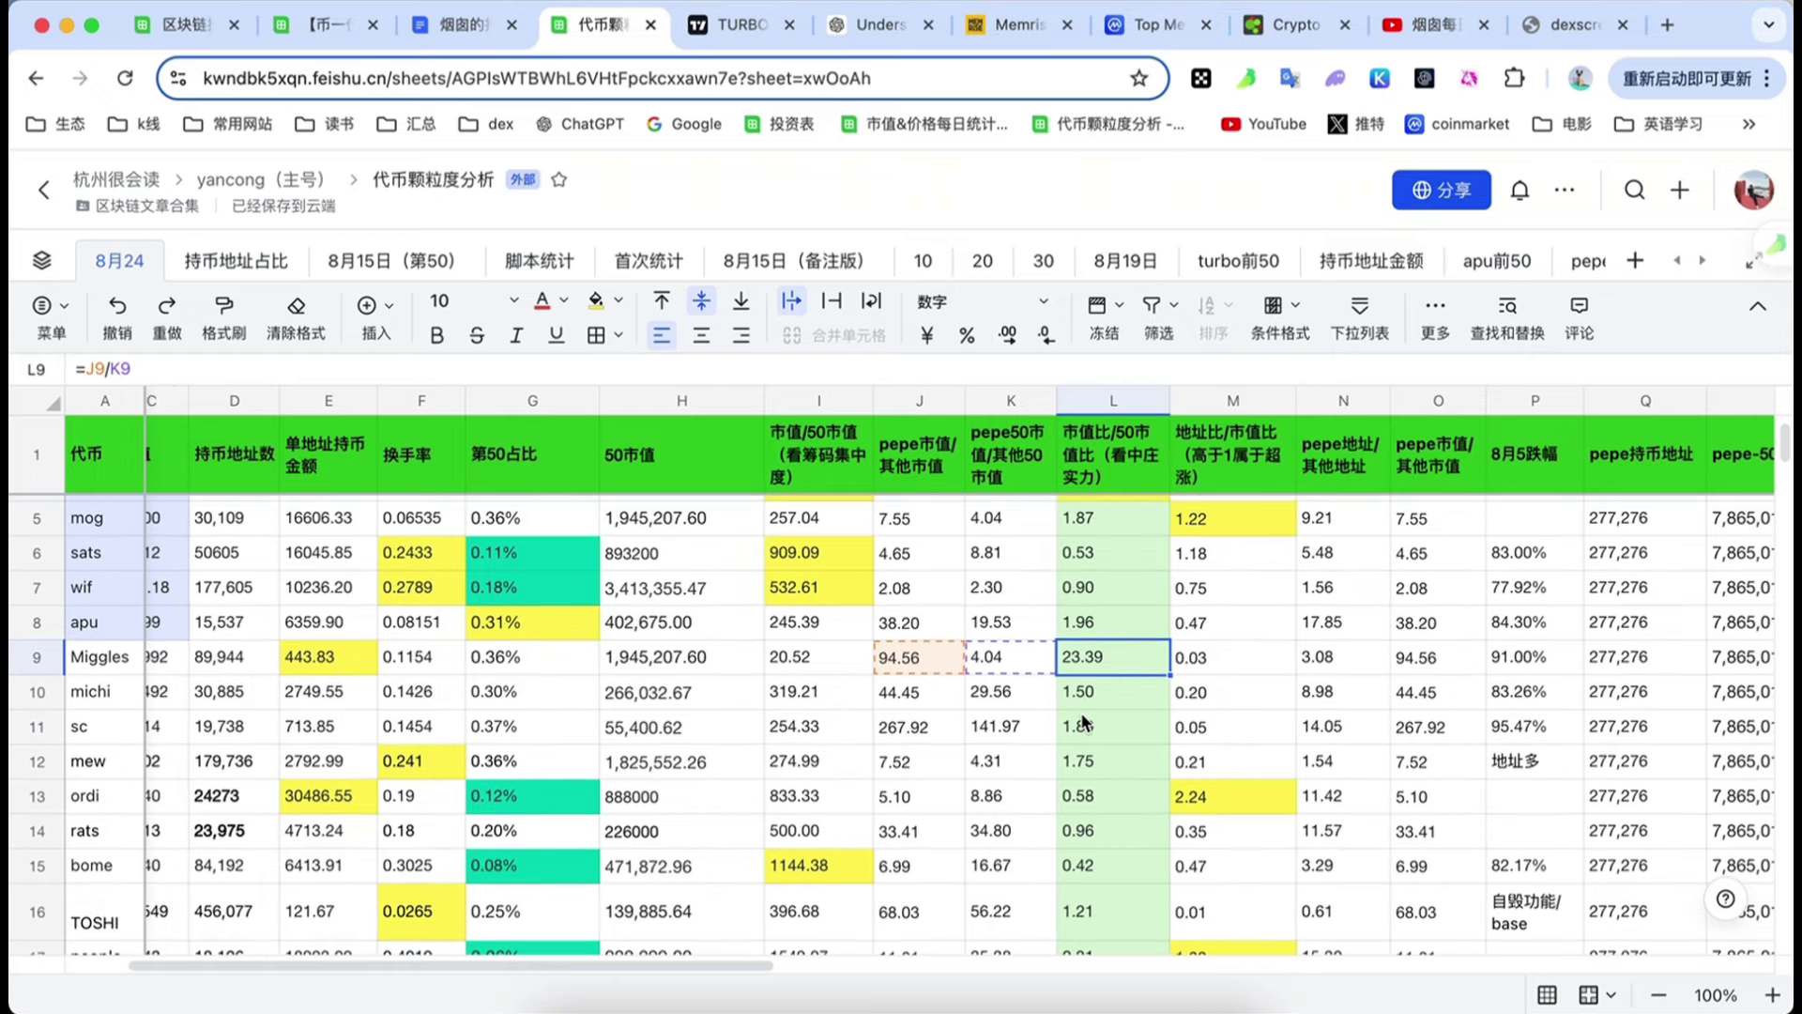
scroll(1085, 721, "left", 1)
scroll(1088, 720, "down", 1)
scroll(1092, 718, "down", 1)
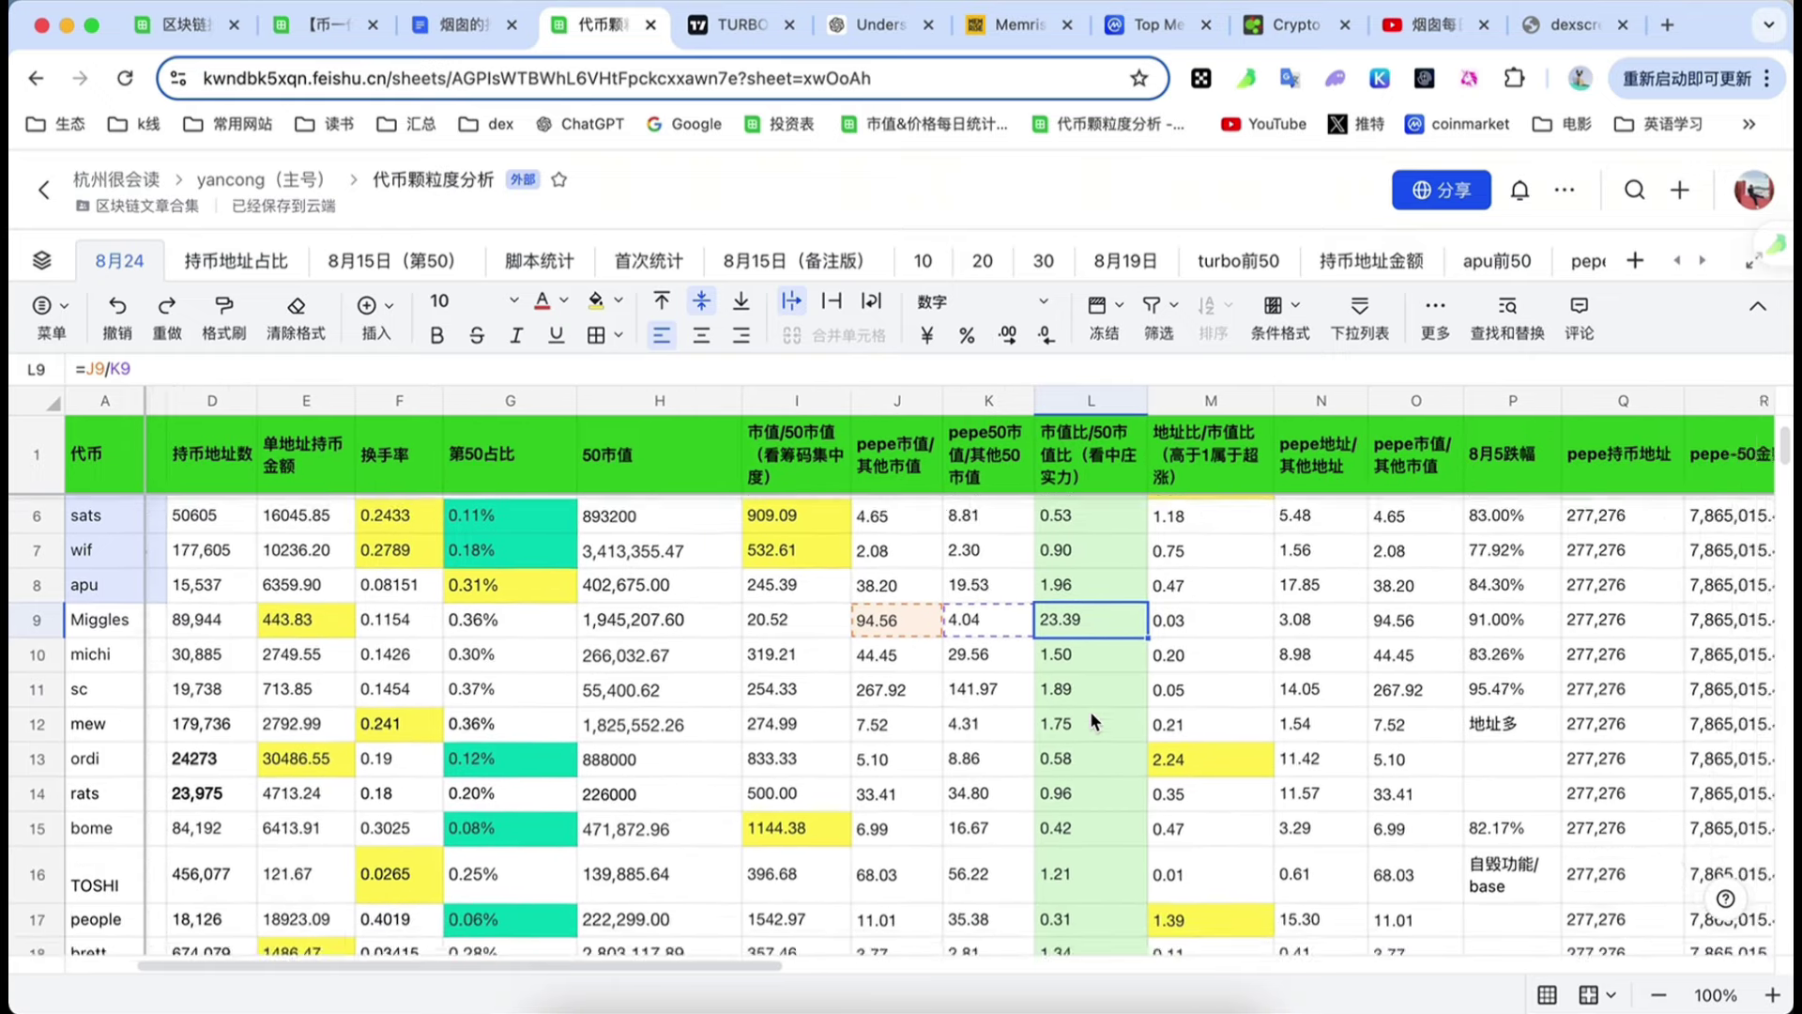
scroll(1089, 712, "left", 2)
scroll(1085, 711, "up", 2)
scroll(1084, 711, "right", 2)
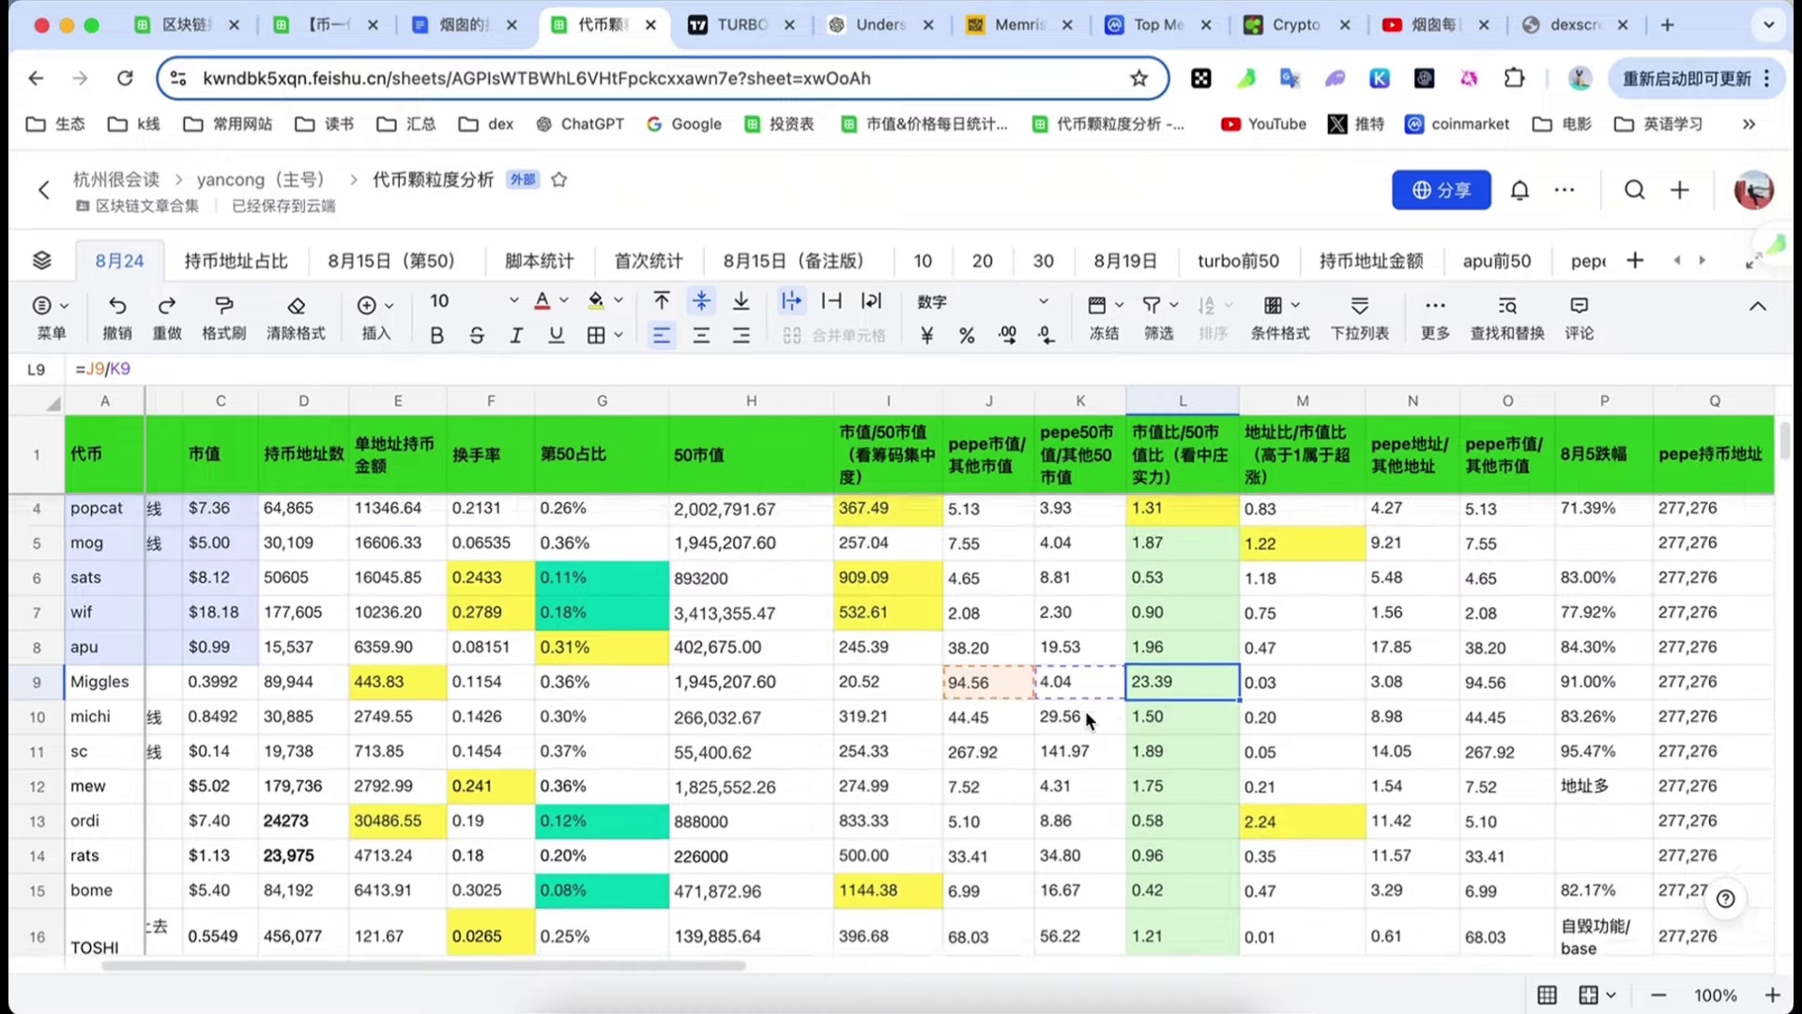
scroll(549, 751, "right", 3)
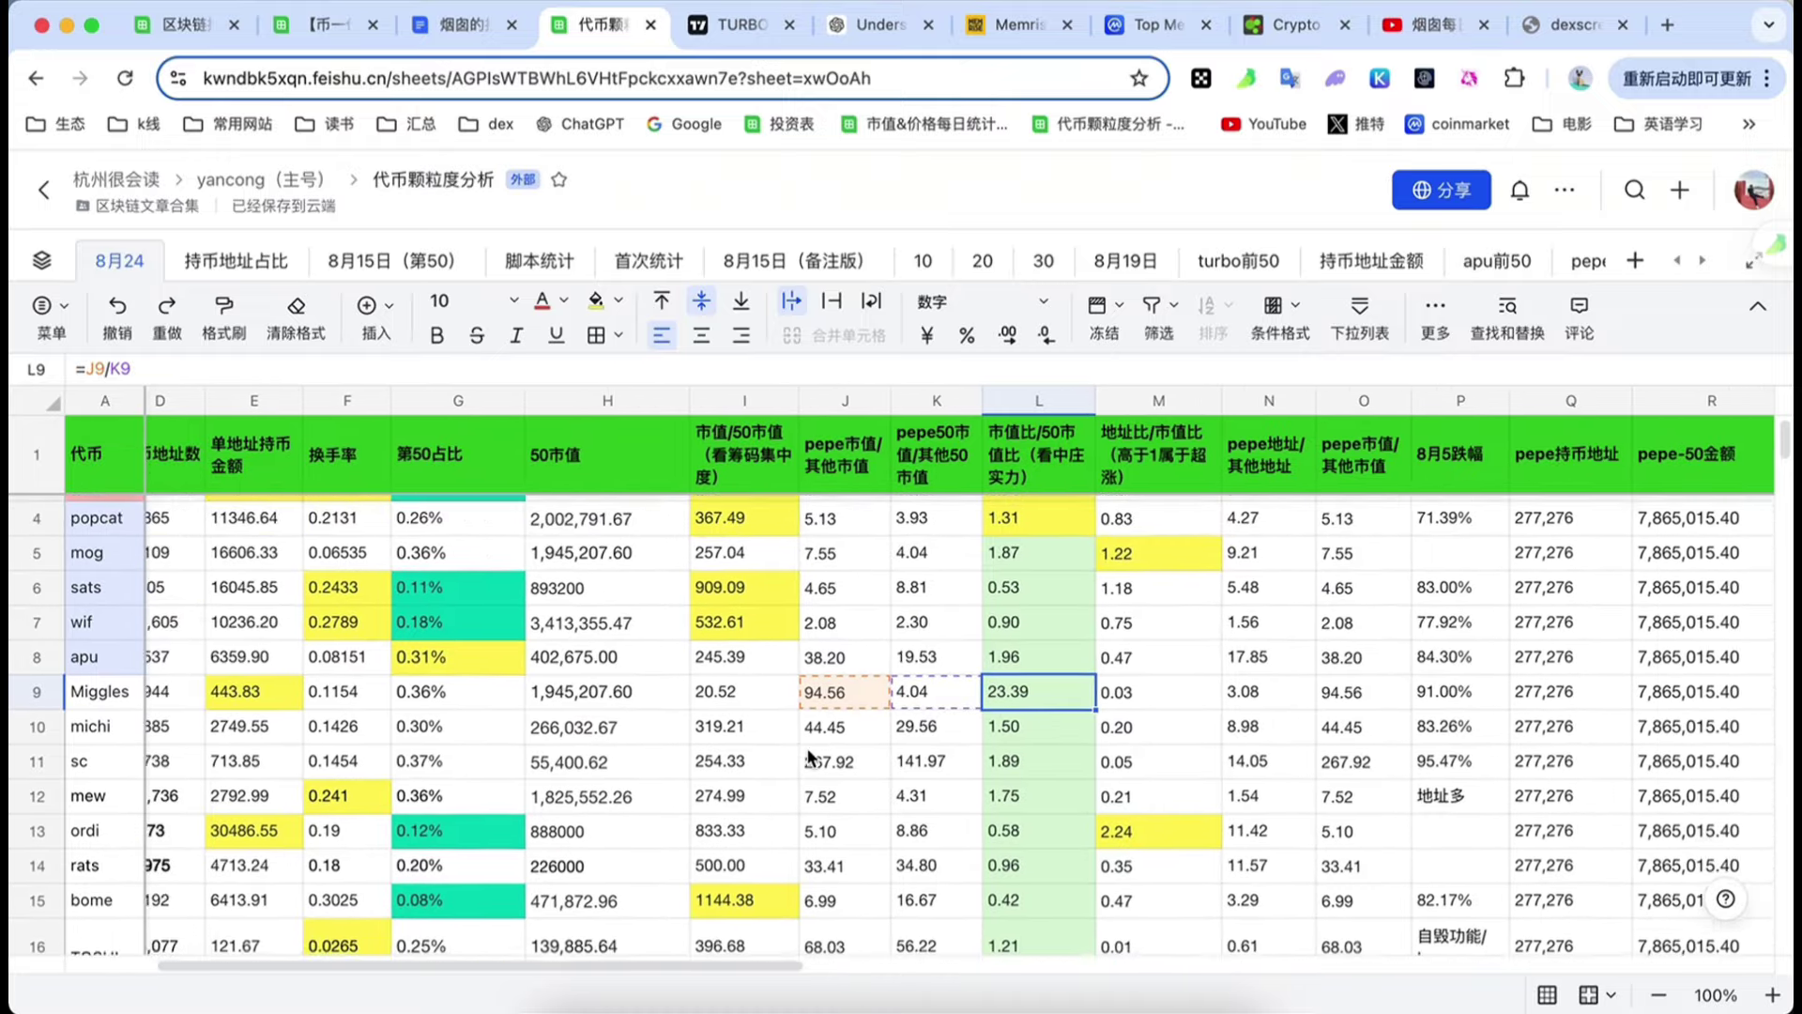
- Examine the 地址比/市值比 formulas for pepe and turbo and read the column's full header
scroll(845, 722, "up", 2)
scroll(929, 648, "right", 1)
scroll(929, 648, "up", 1)
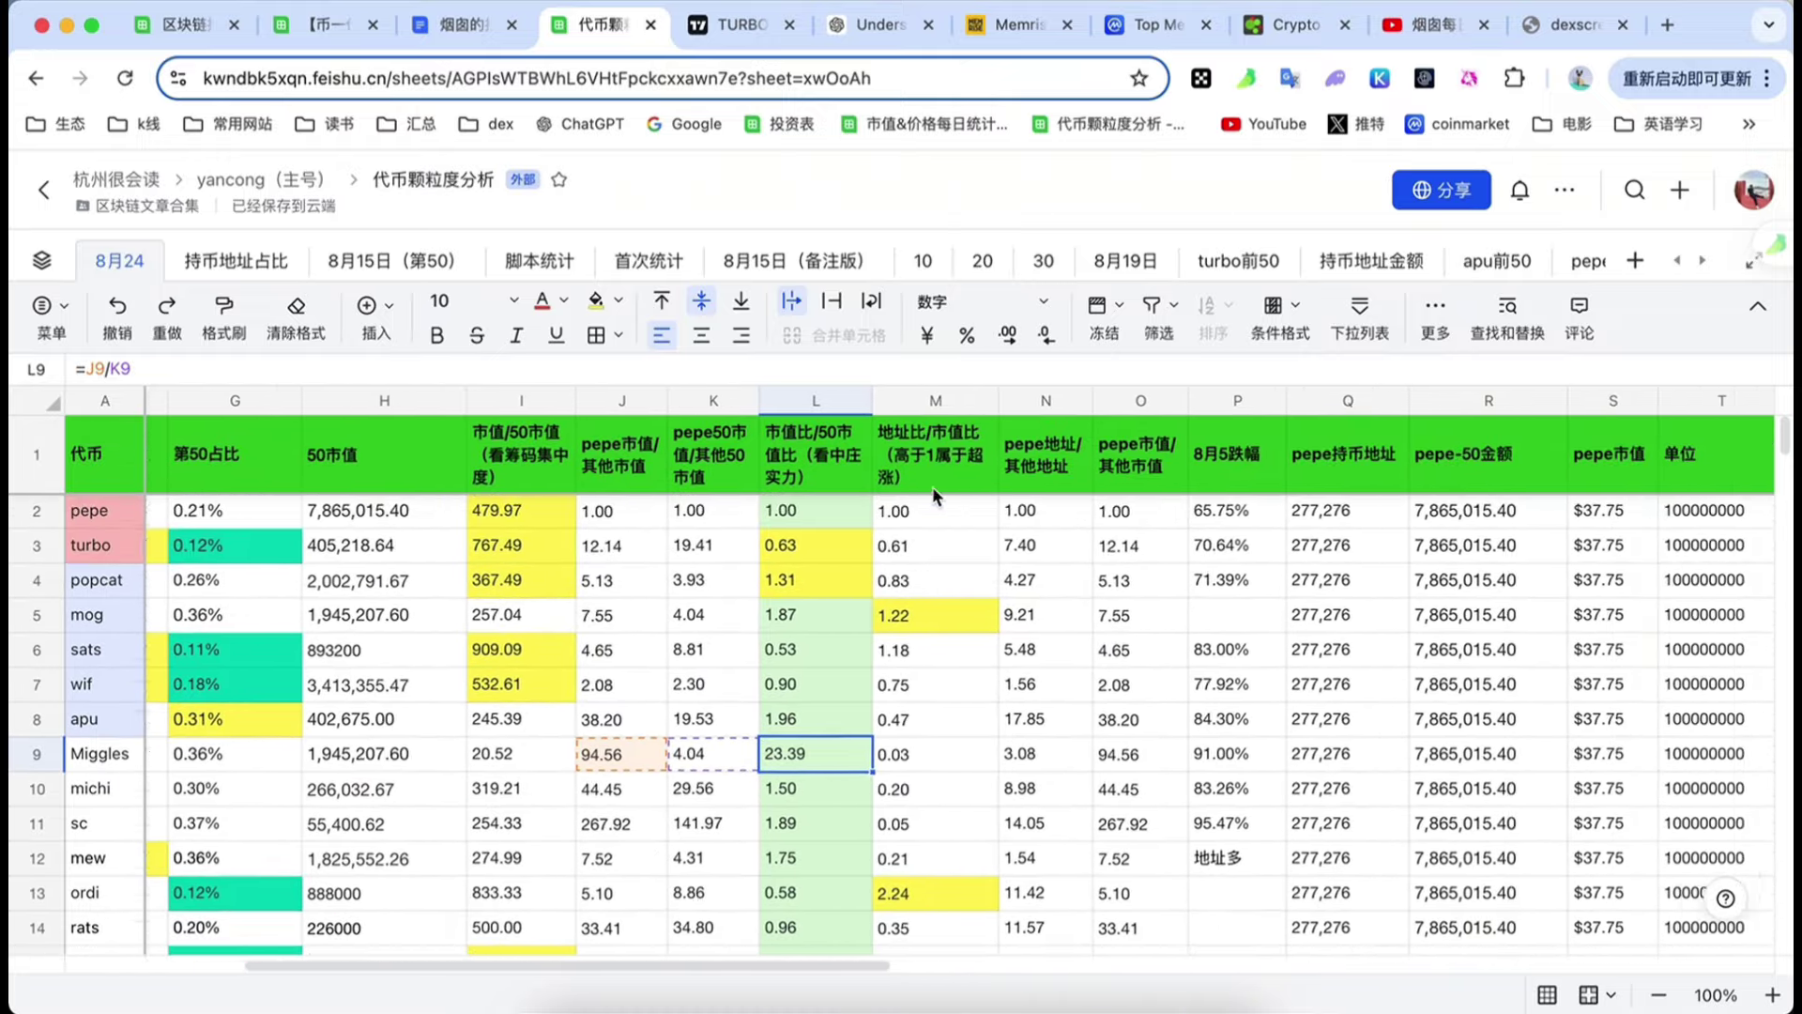
left_click(881, 509)
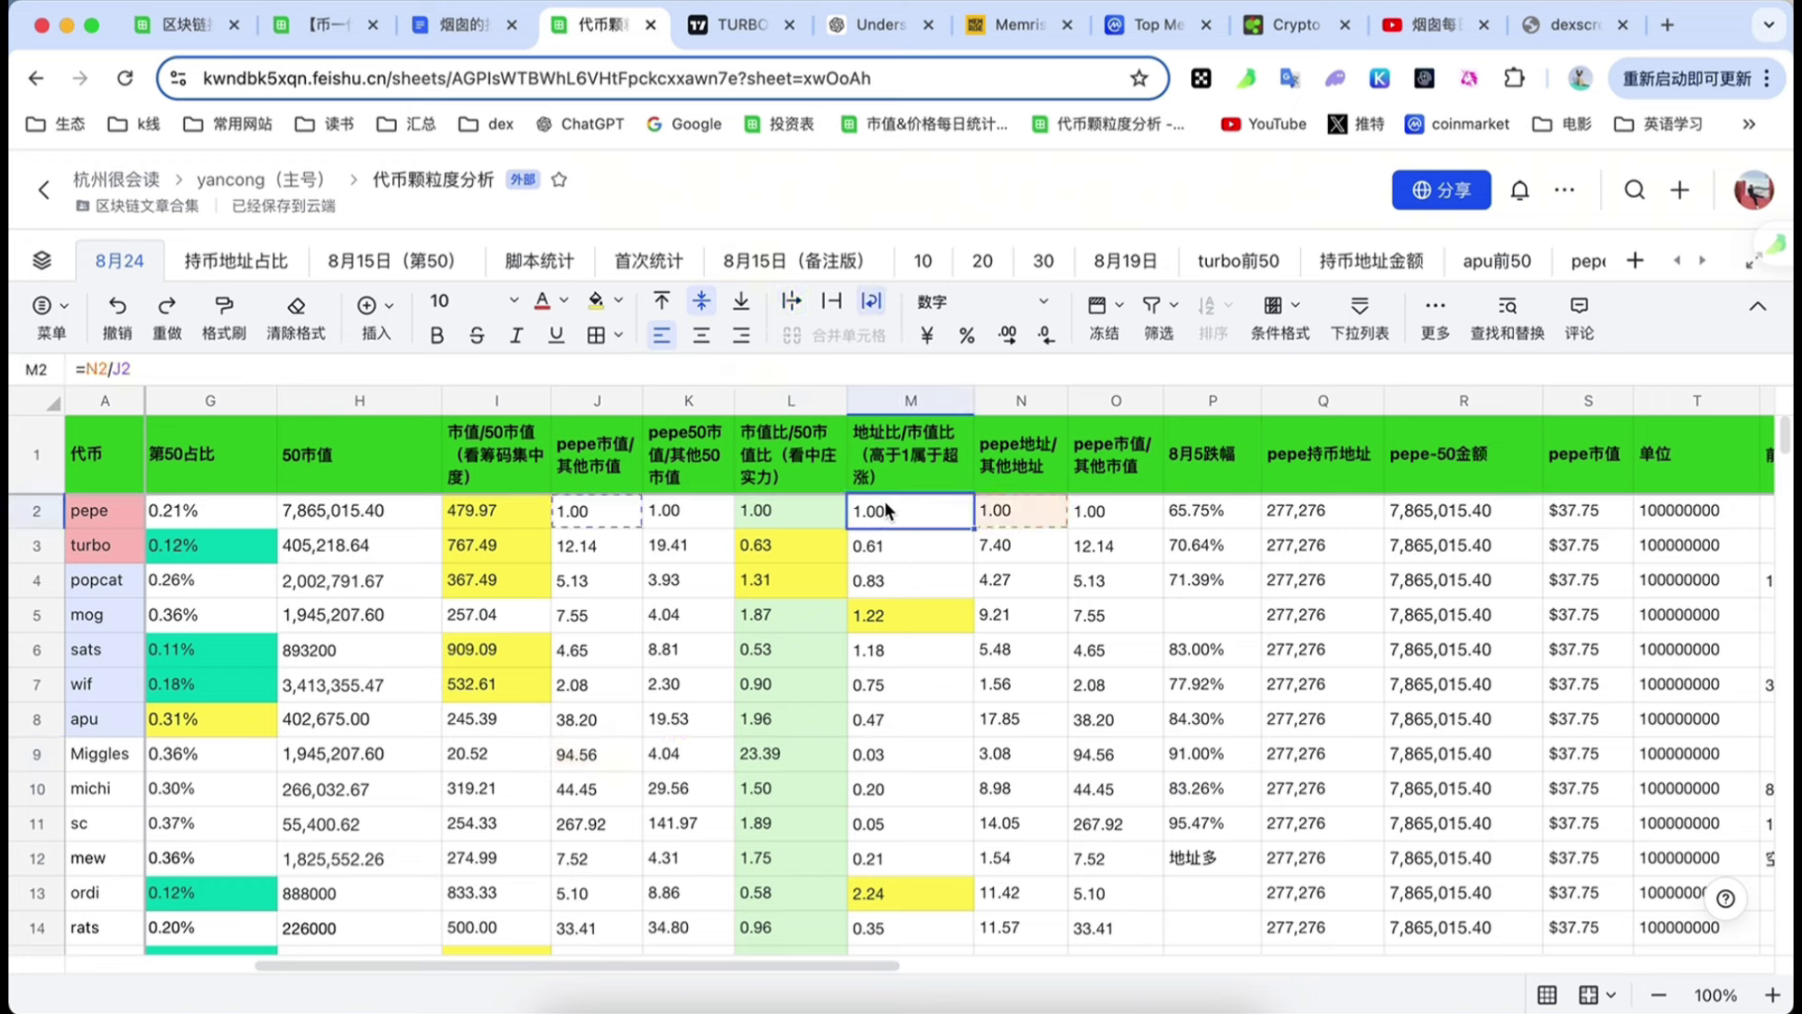
left_click(906, 535)
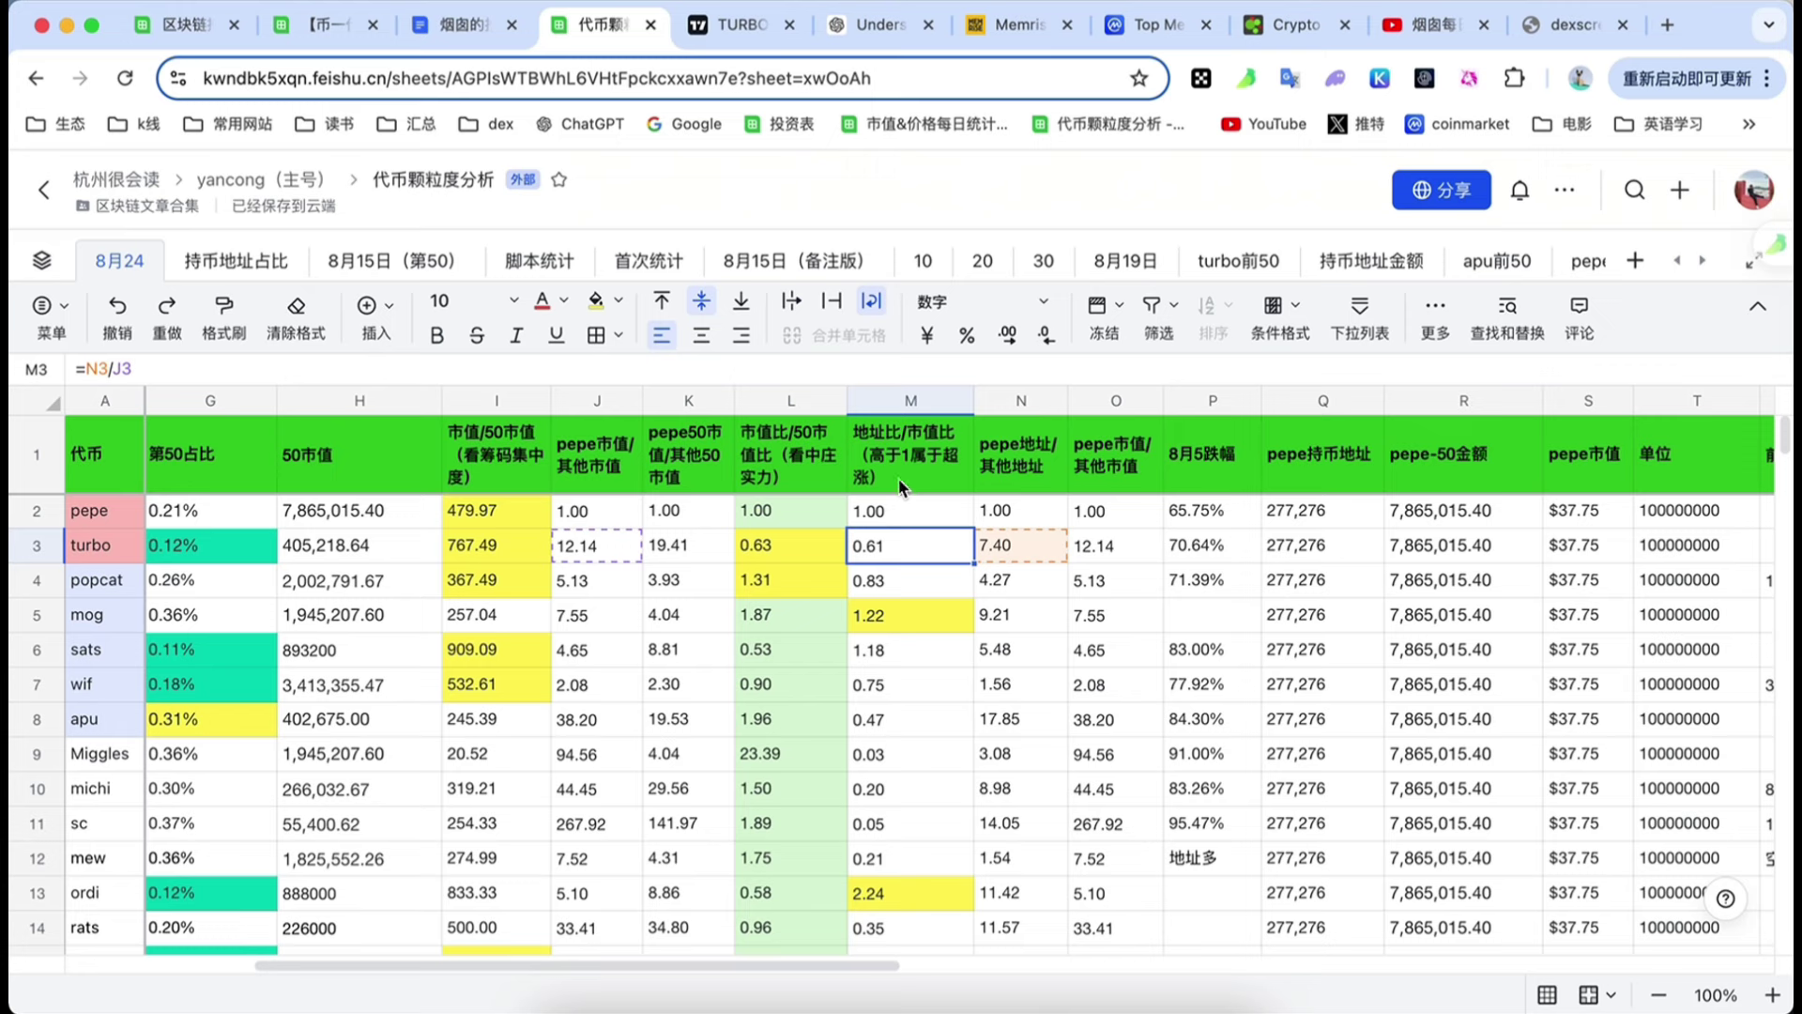
left_click(901, 490)
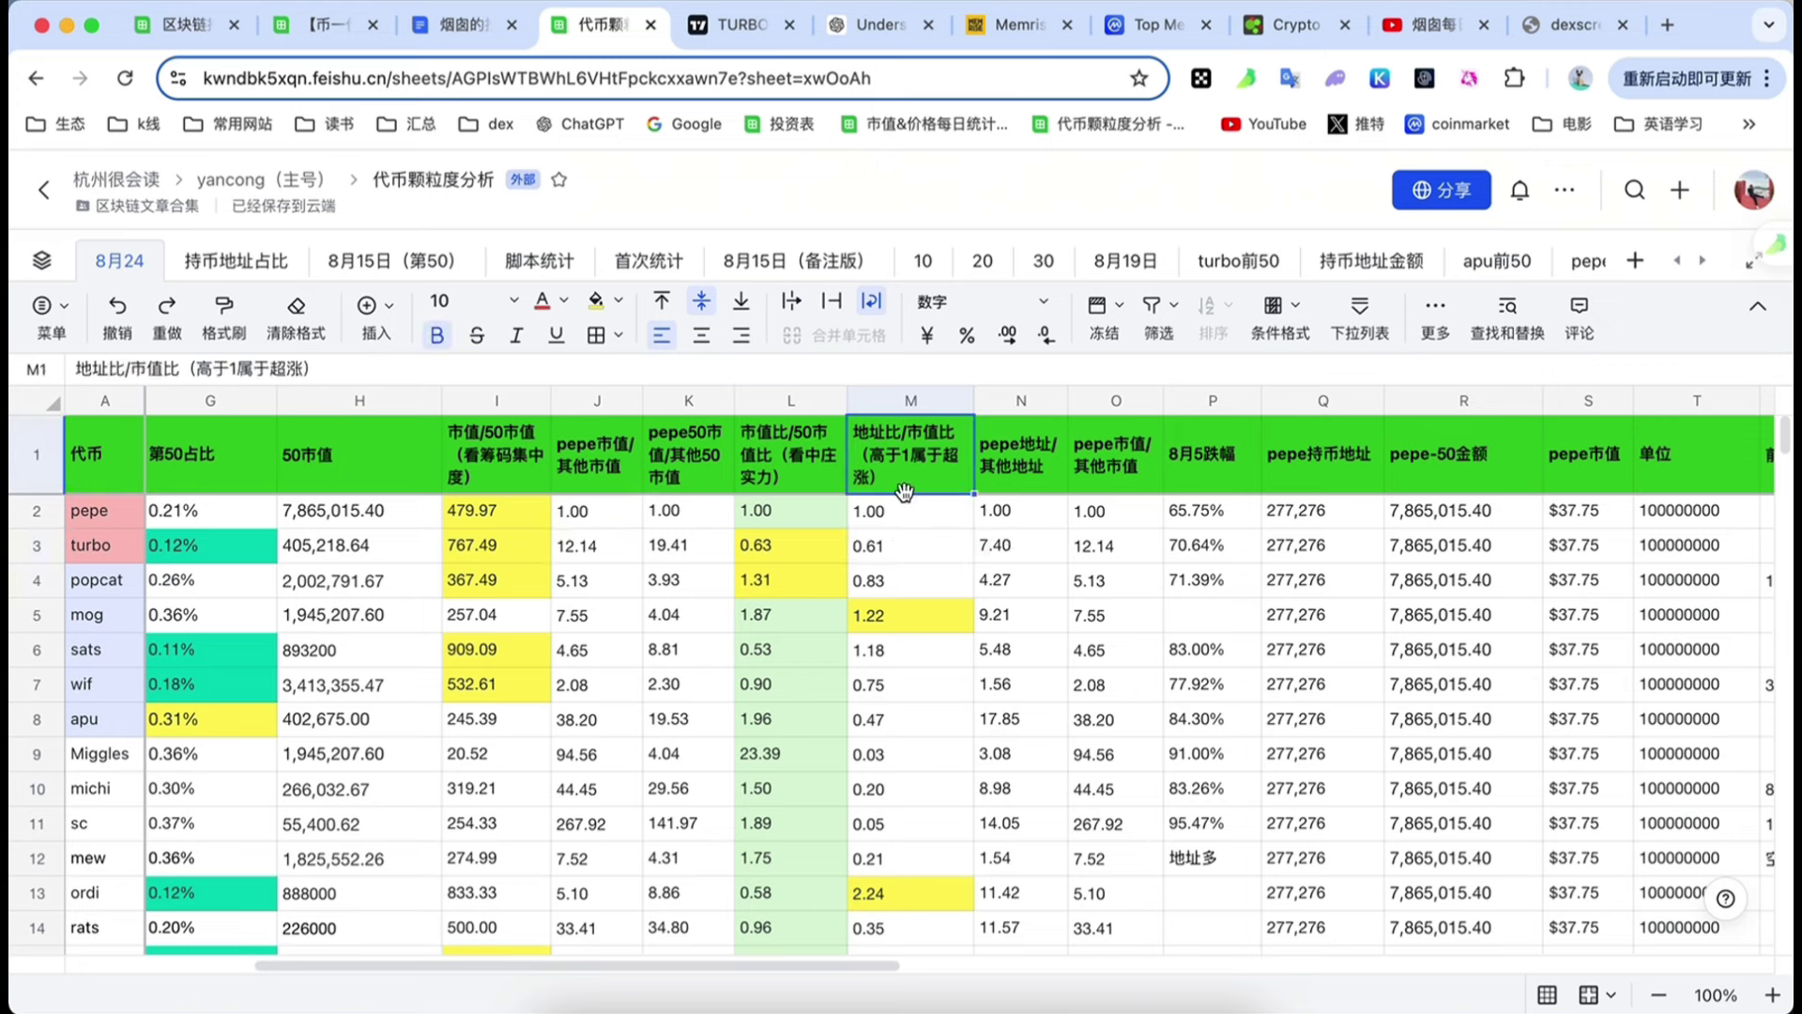
- Highlight the 市值比/50市值比 column from its header down and review the values of all tokens
left_click(791, 481)
key("super+shift+Down")
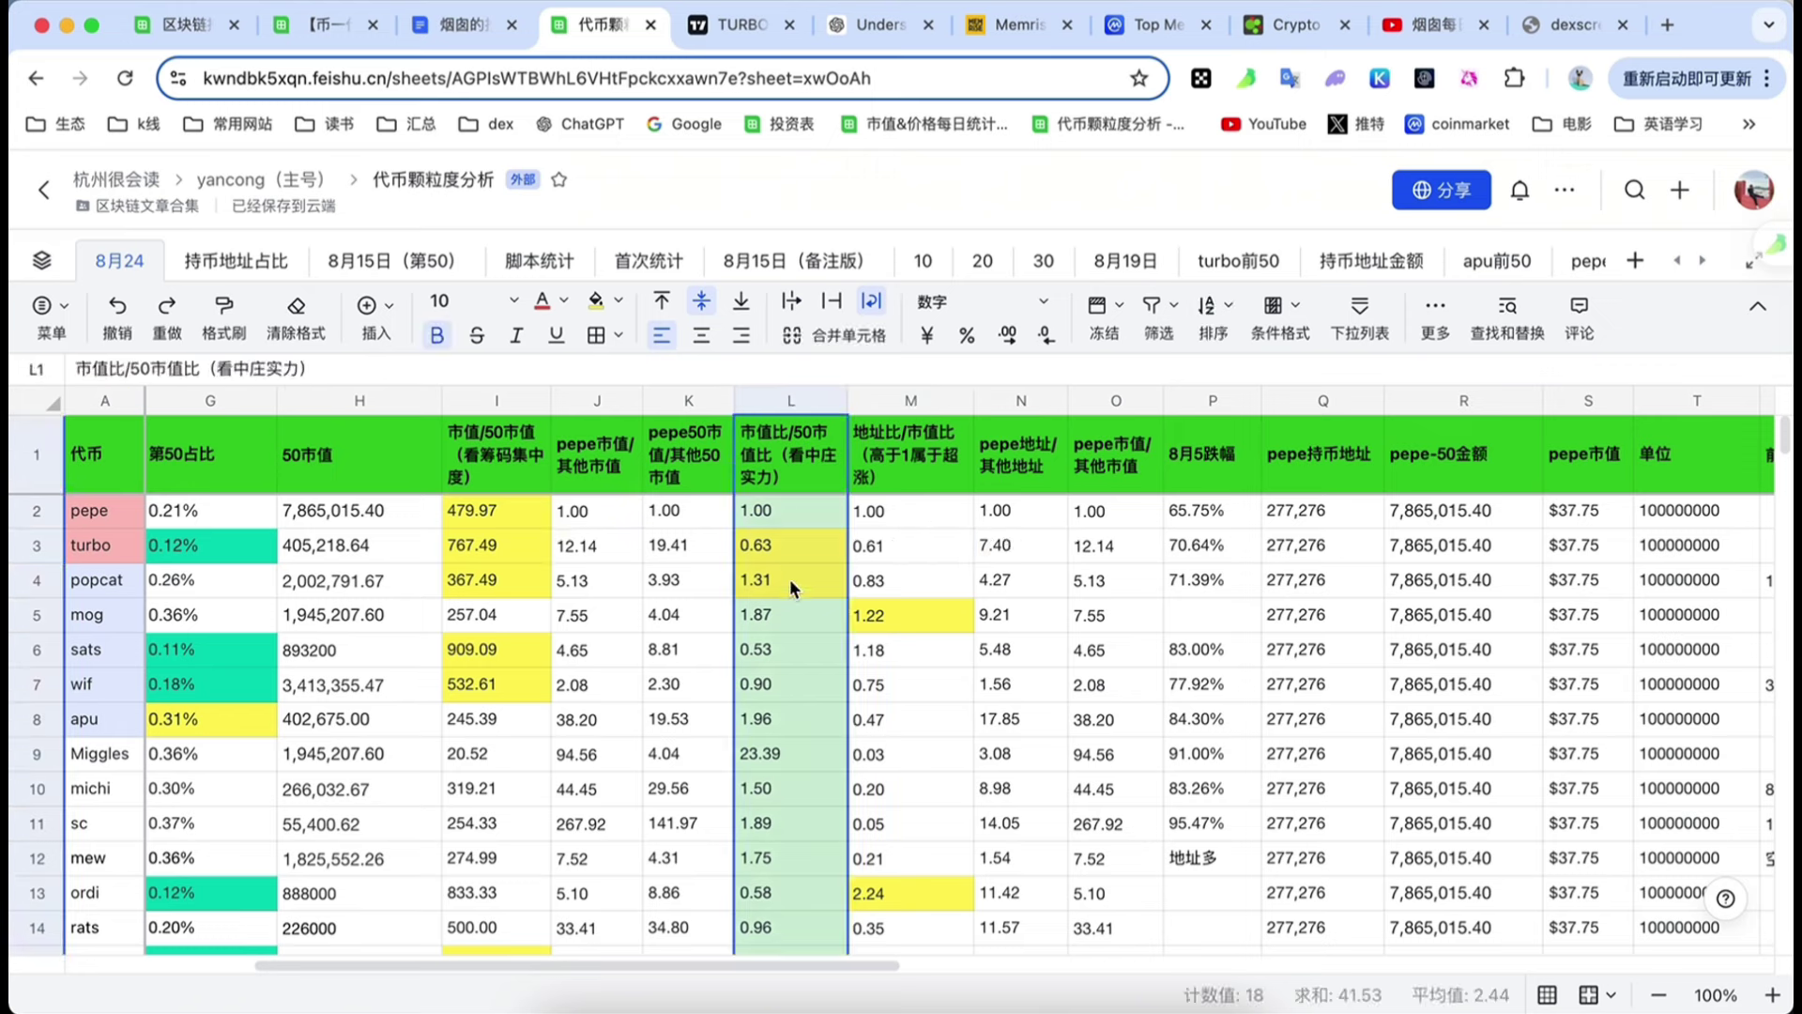
scroll(782, 685, "down", 1)
scroll(783, 687, "up", 1)
scroll(781, 696, "down", 5)
scroll(781, 697, "up", 5)
- Check turbo's and popcat's 市值比/50市值比, and look up popcat's 筹码分布 on the 持币地址占比 sheet
left_click(774, 547)
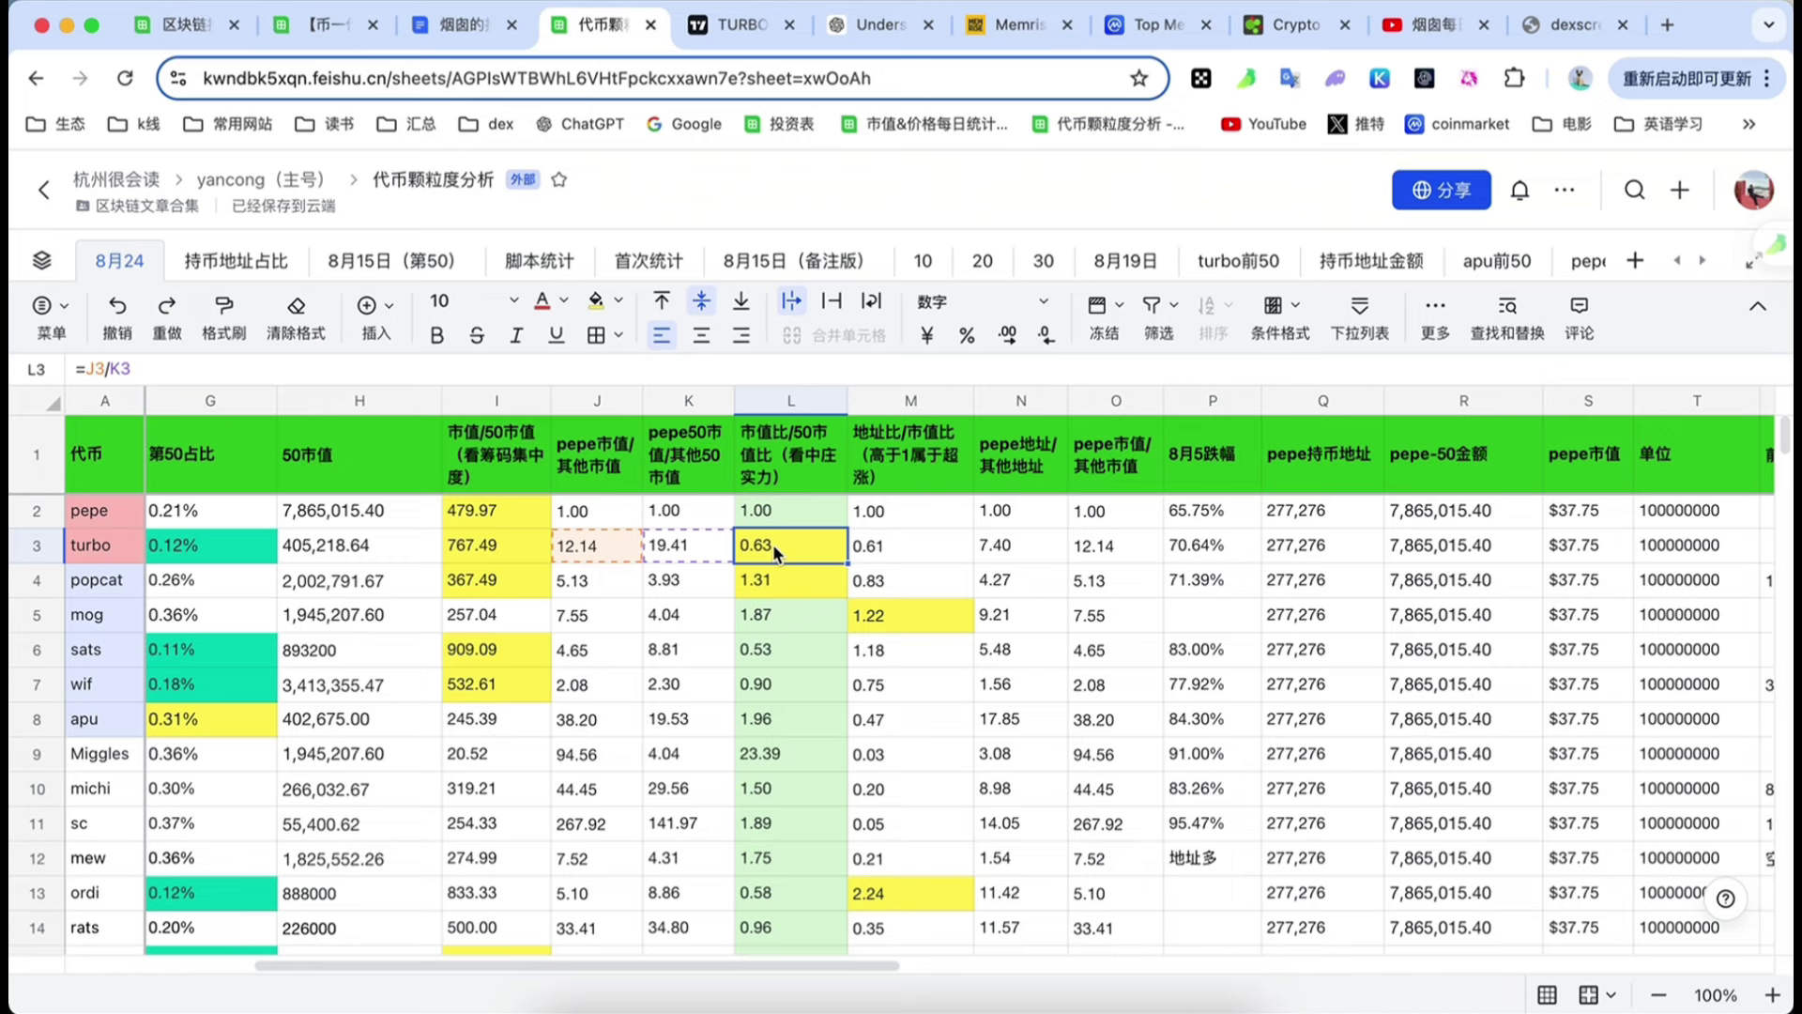
left_click(776, 571)
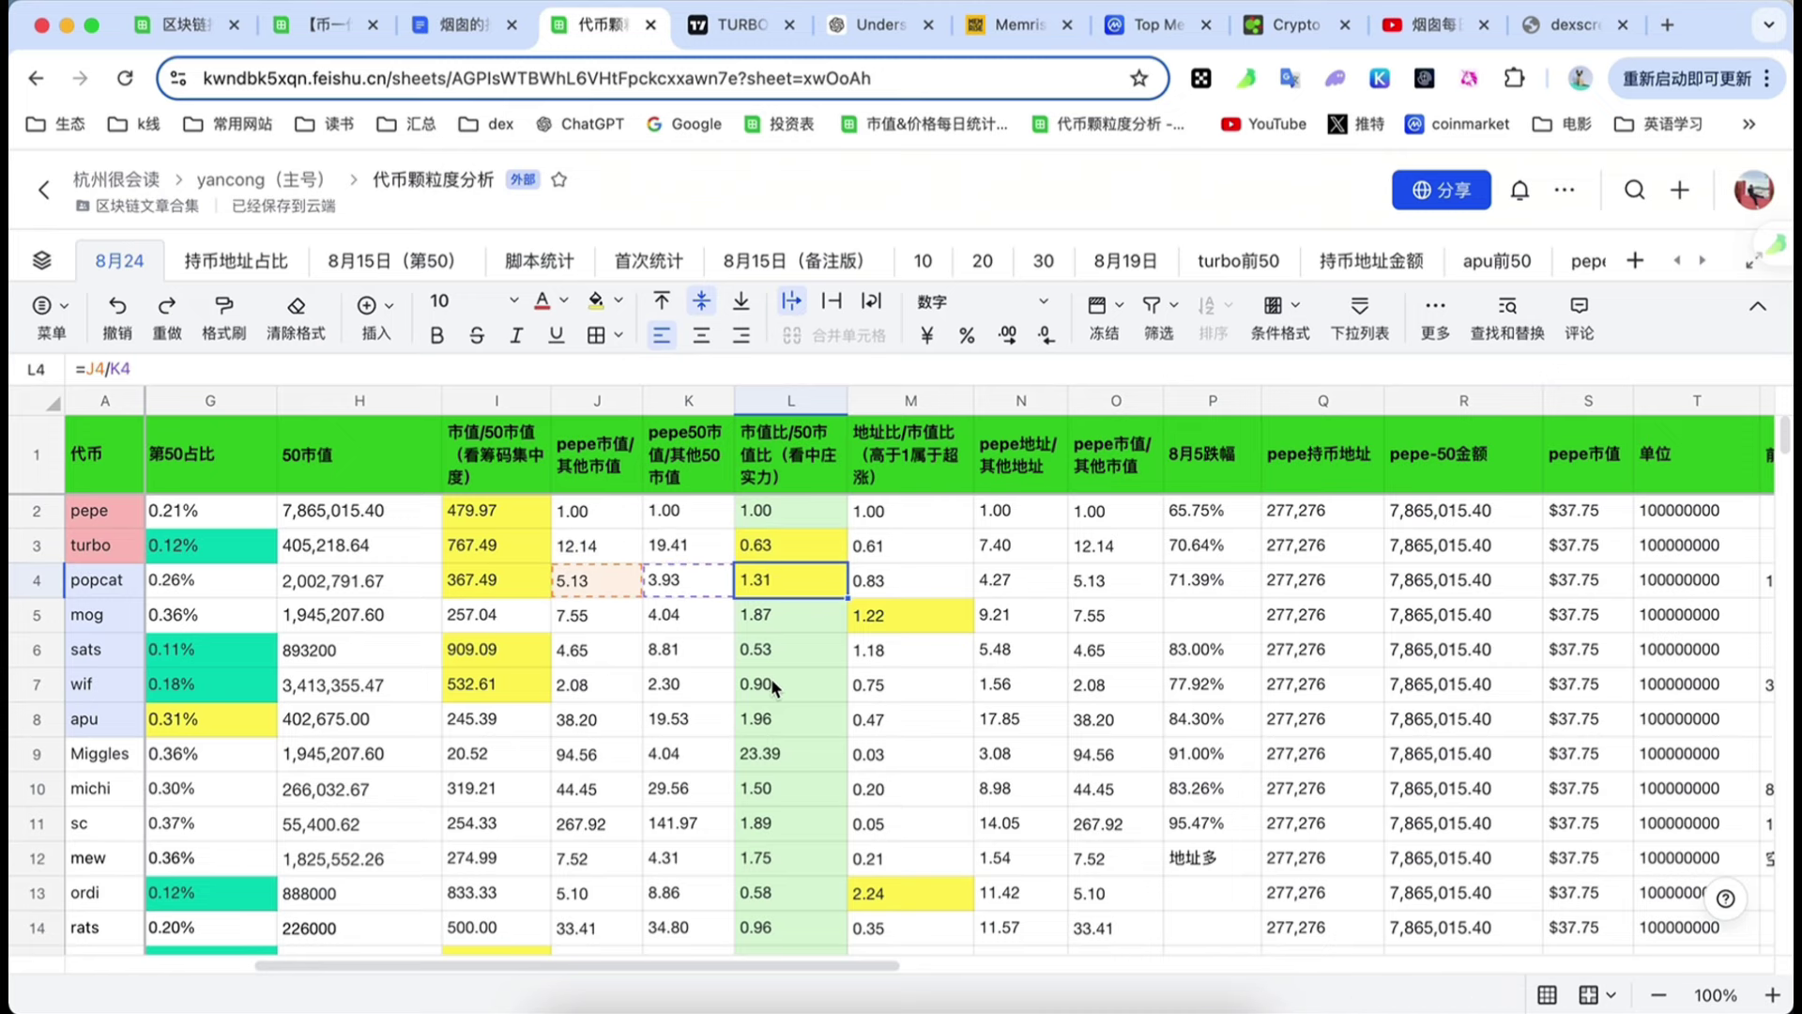
left_click(270, 263)
left_click(47, 748)
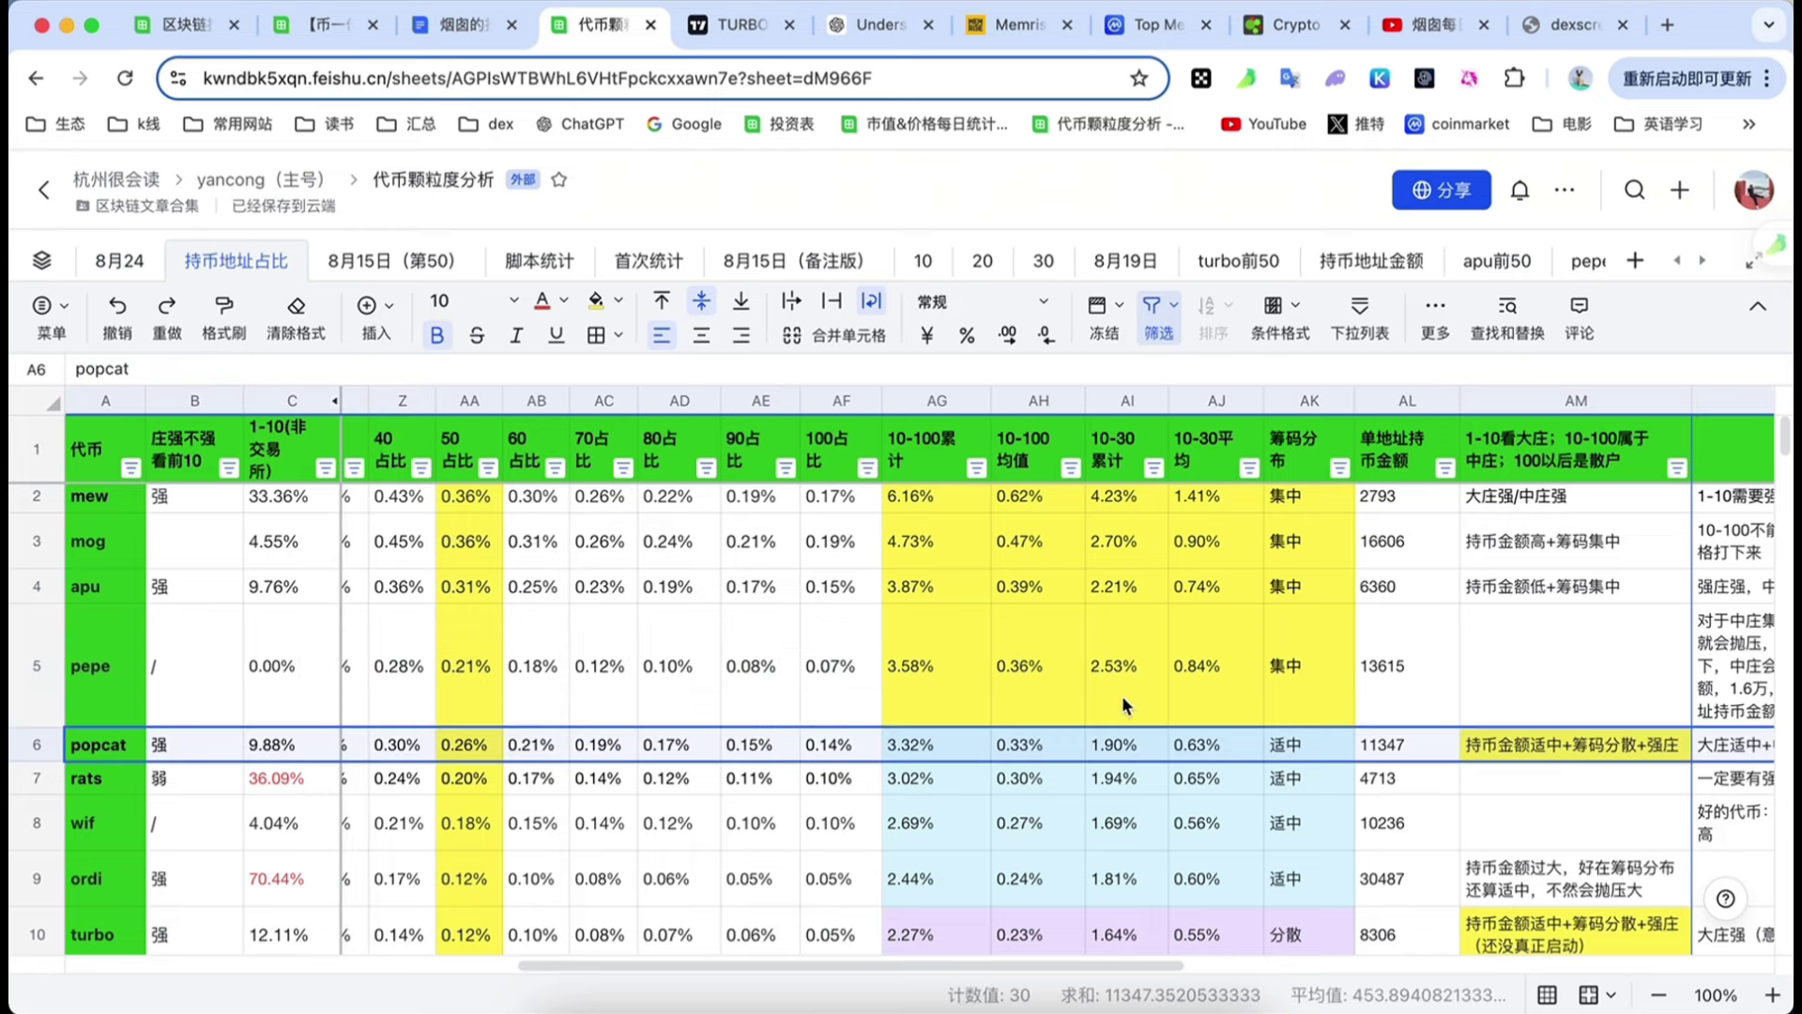
left_click(1308, 746)
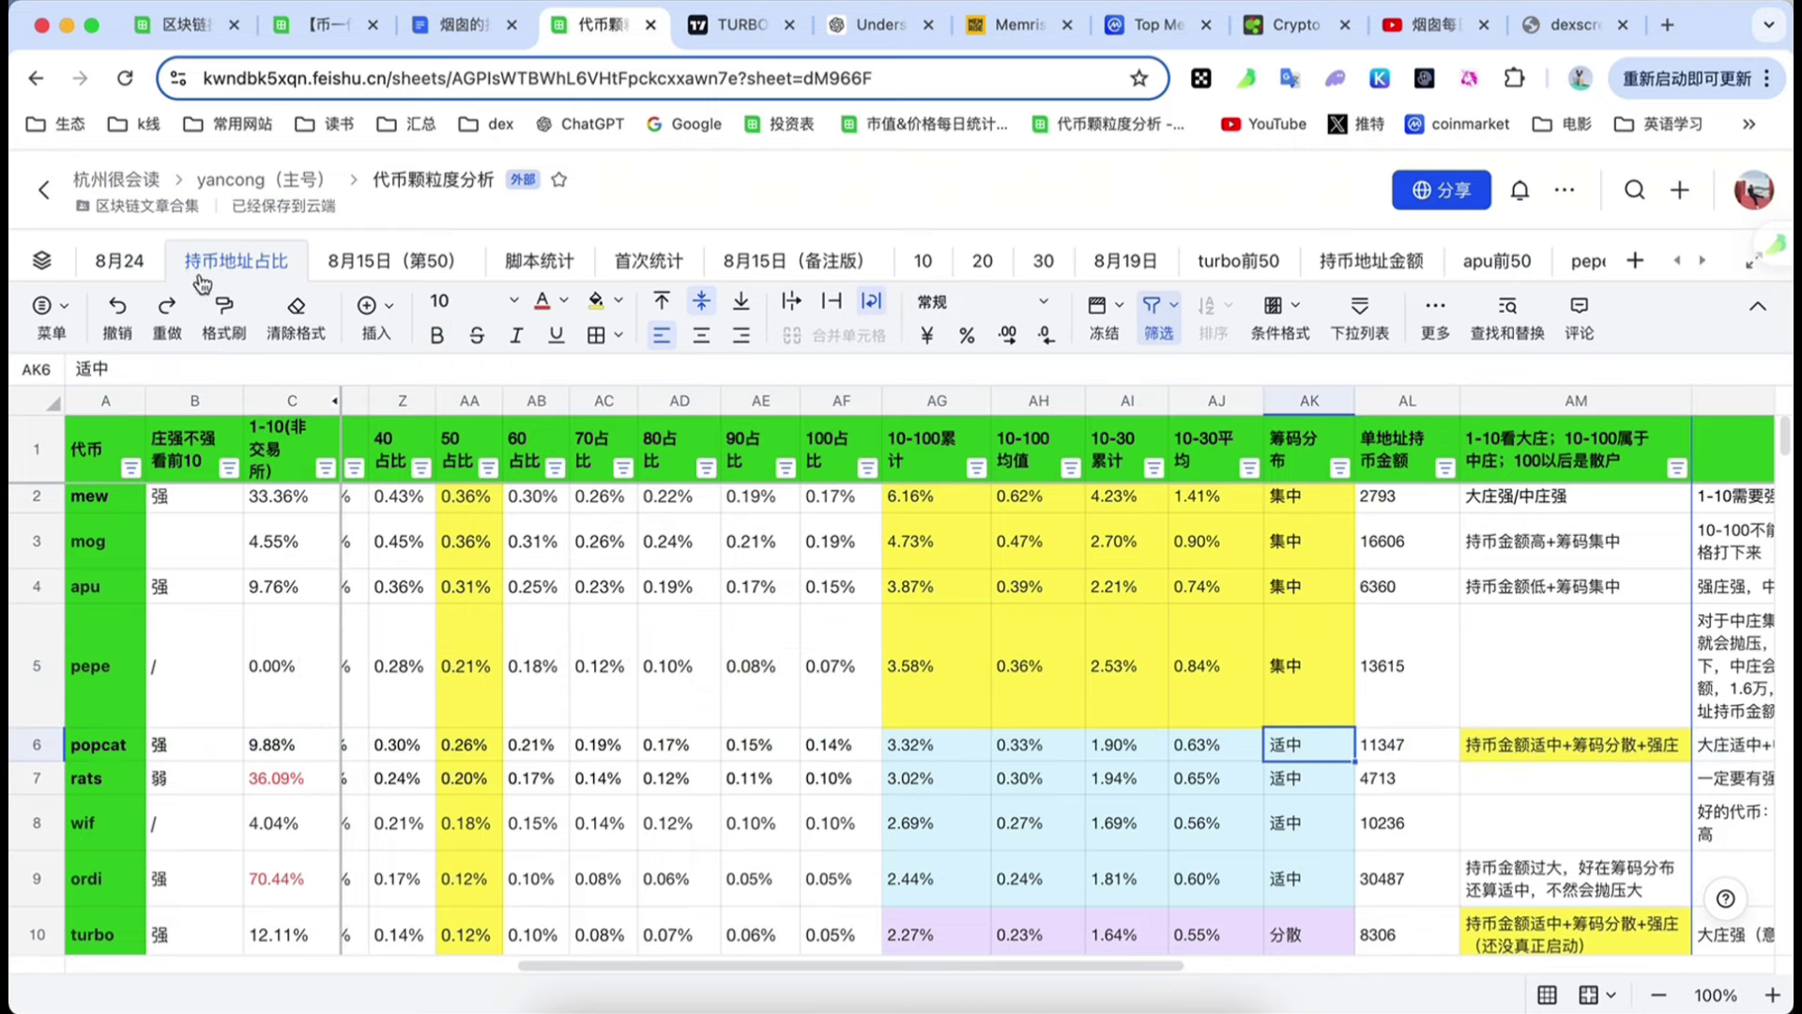
- Return to 8月24 and compare ordi's 地址比/市值比 with the surrounding tokens
left_click(120, 261)
scroll(917, 690, "down", 2)
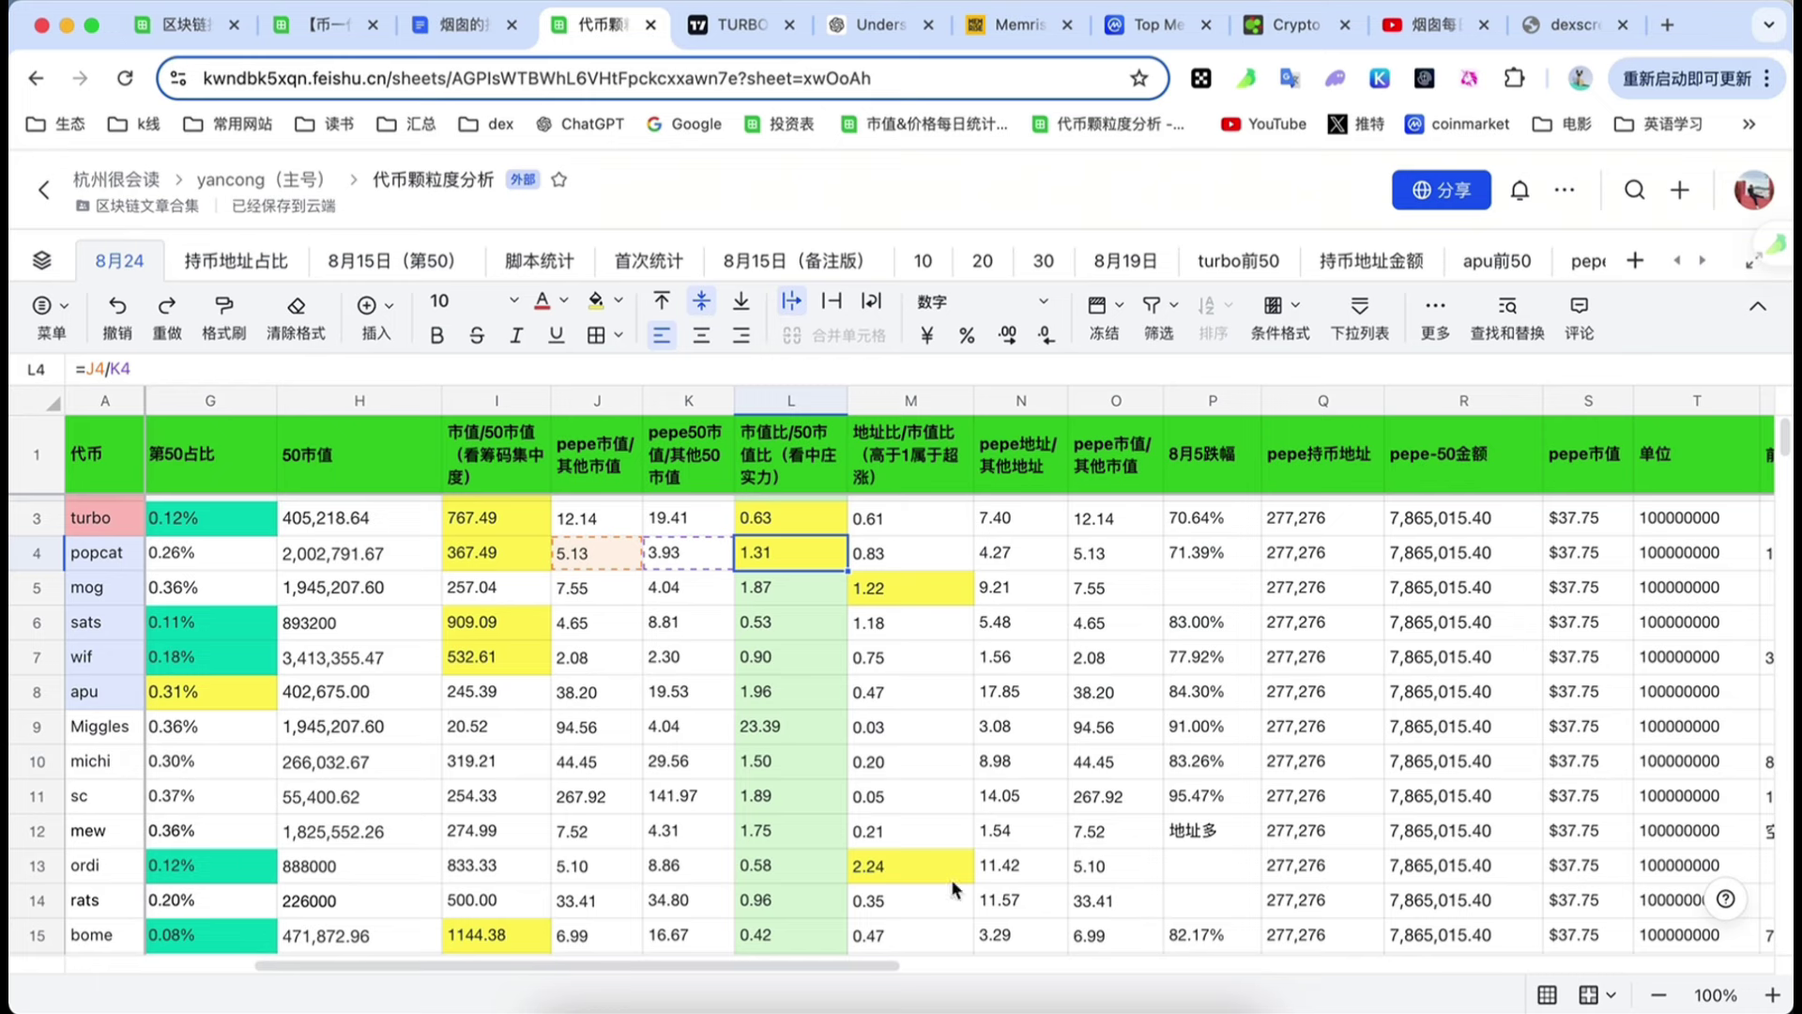
left_click(894, 864)
scroll(897, 863, "down", 1)
scroll(897, 863, "down", 2)
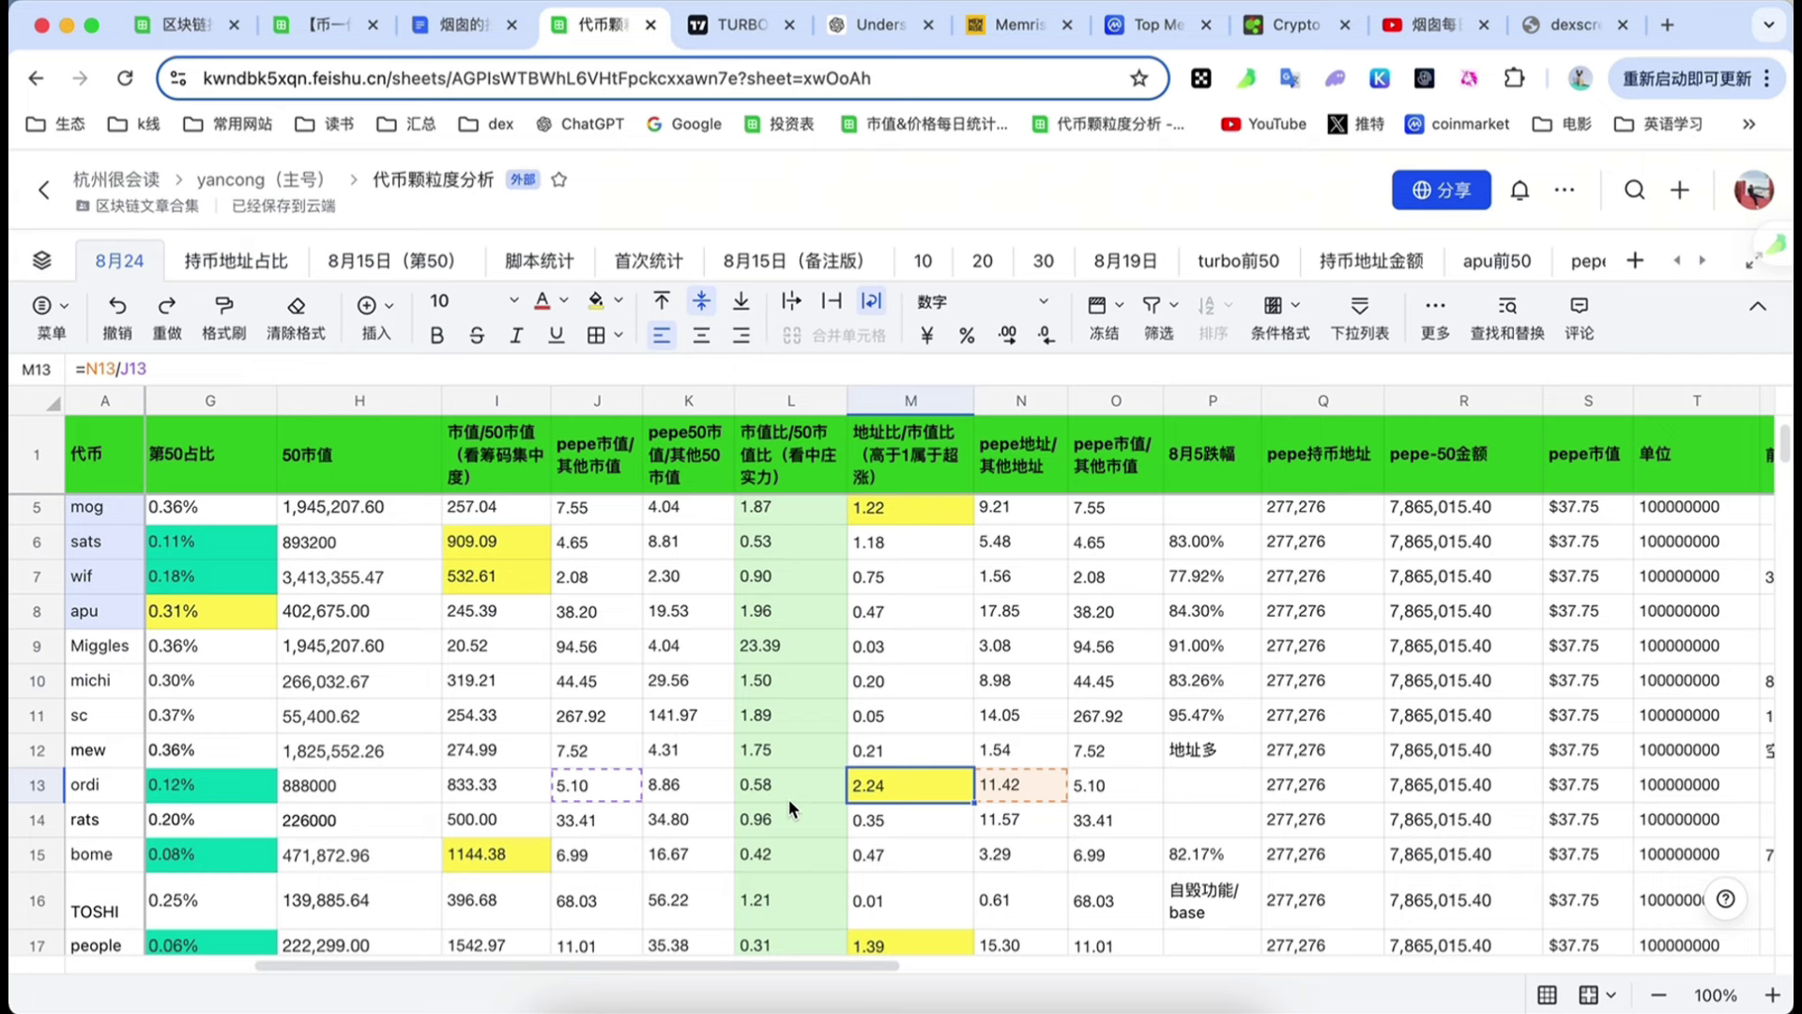
scroll(789, 798, "up", 3)
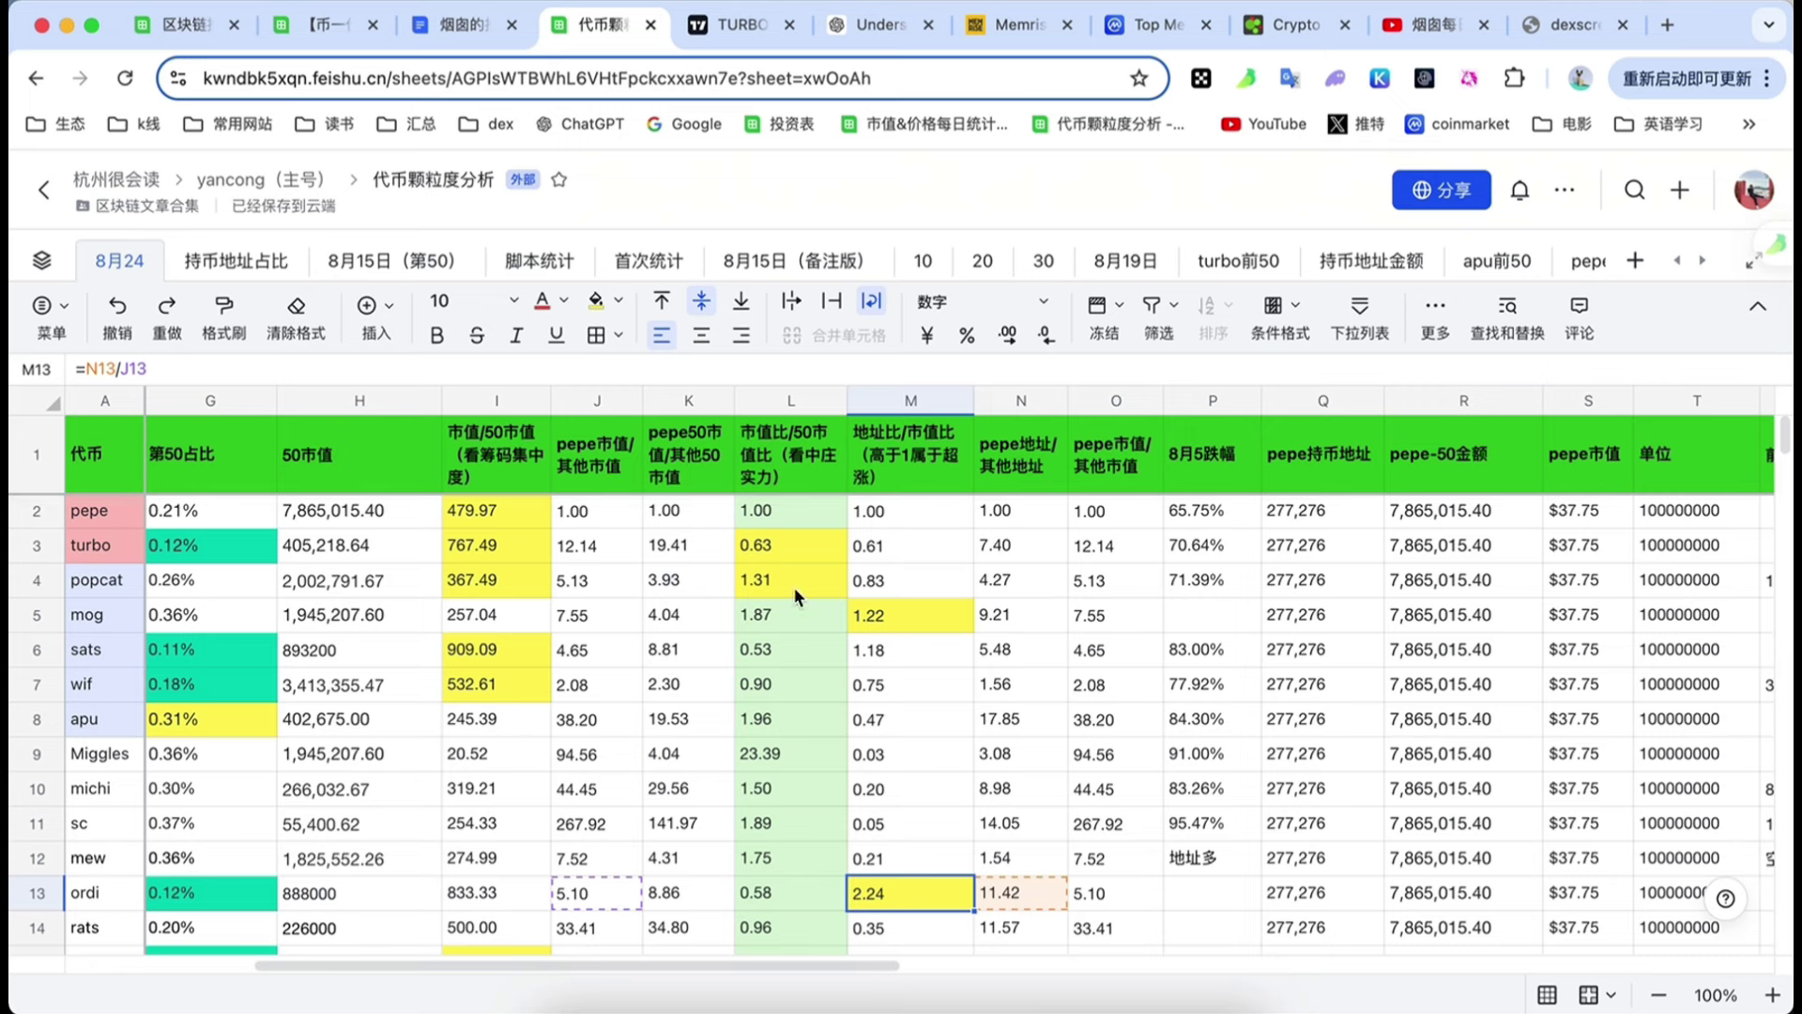
- Check the 市值比/50市值比 of pepe and mog, and highlight that whole column for review
left_click(775, 523)
left_click(775, 612)
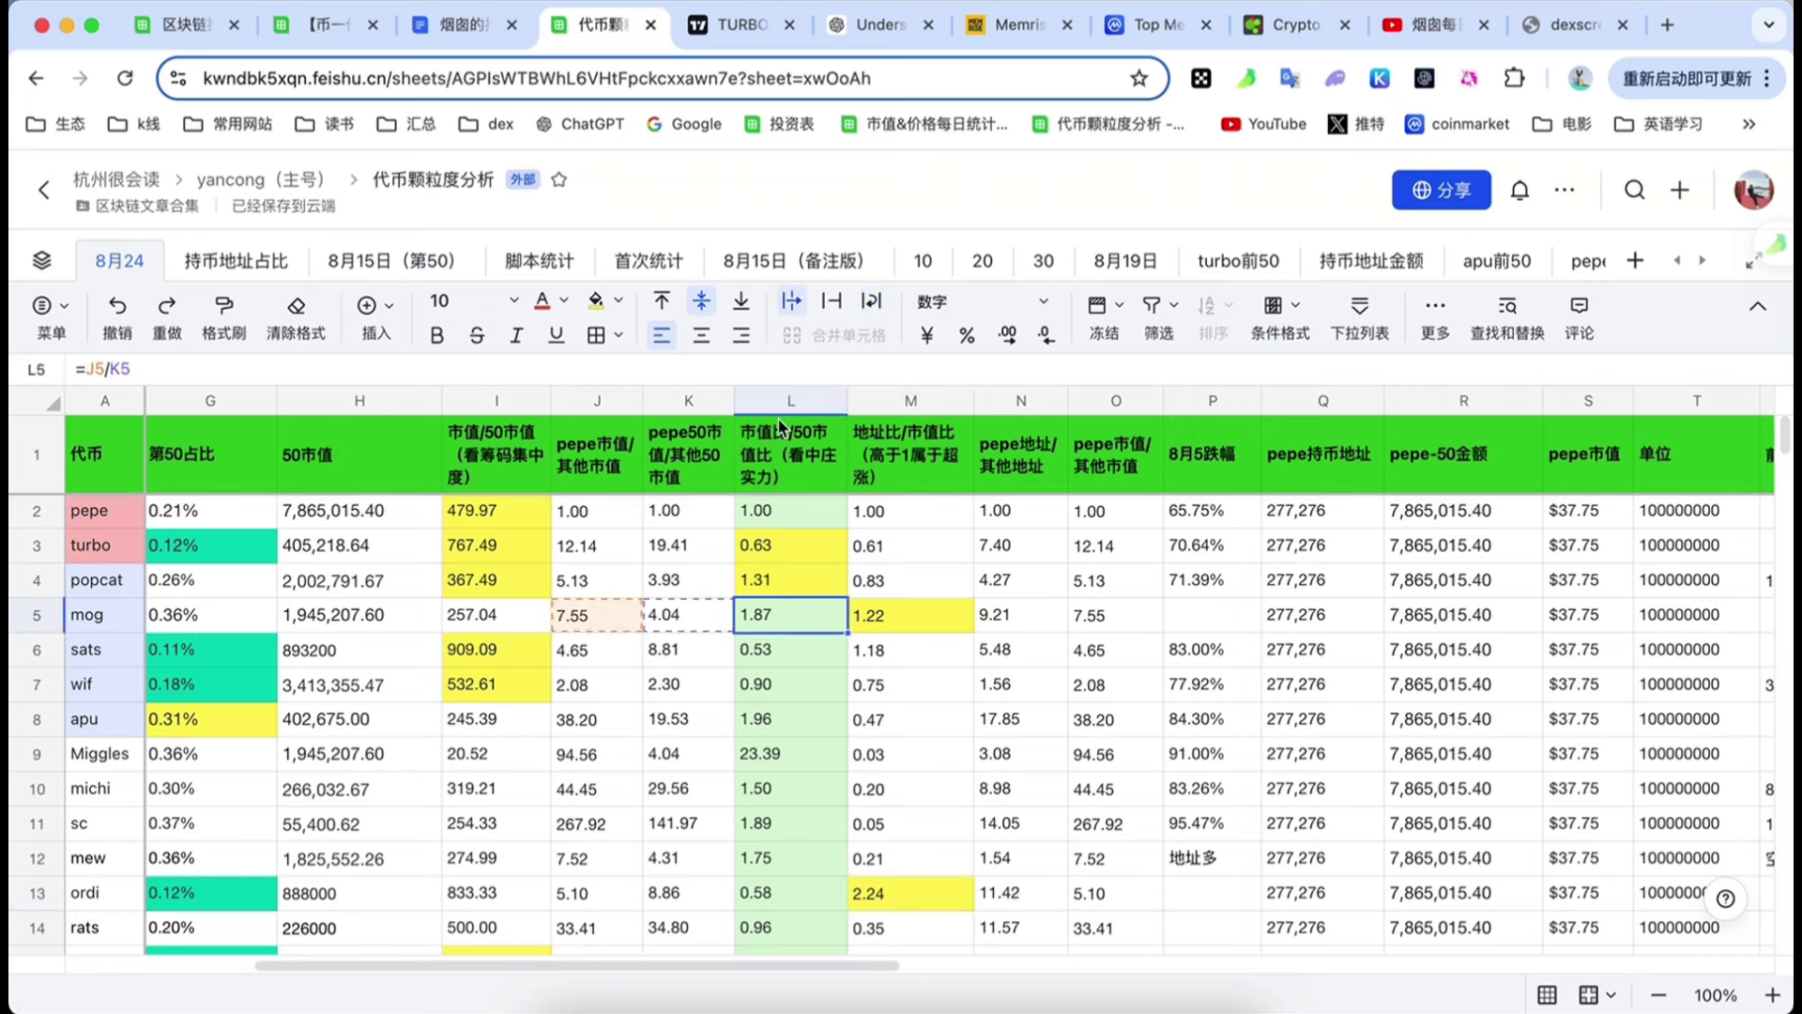
left_click(779, 418)
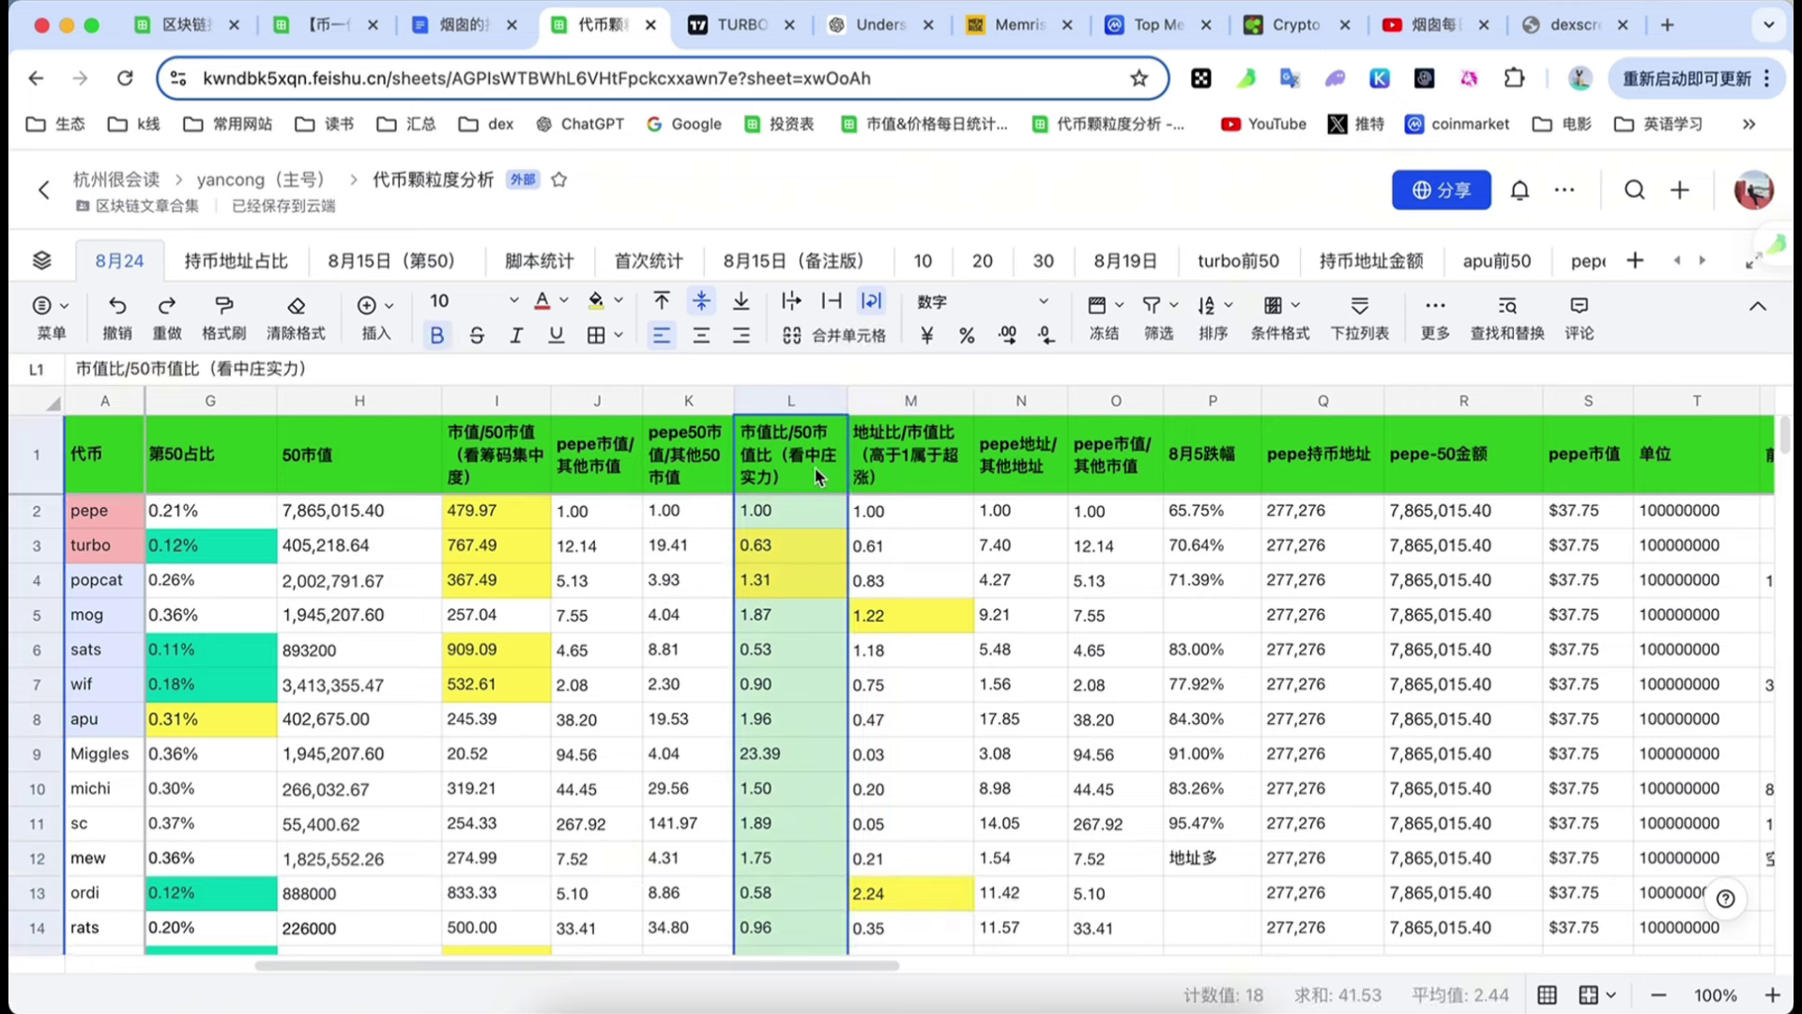
scroll(788, 798, "down", 1)
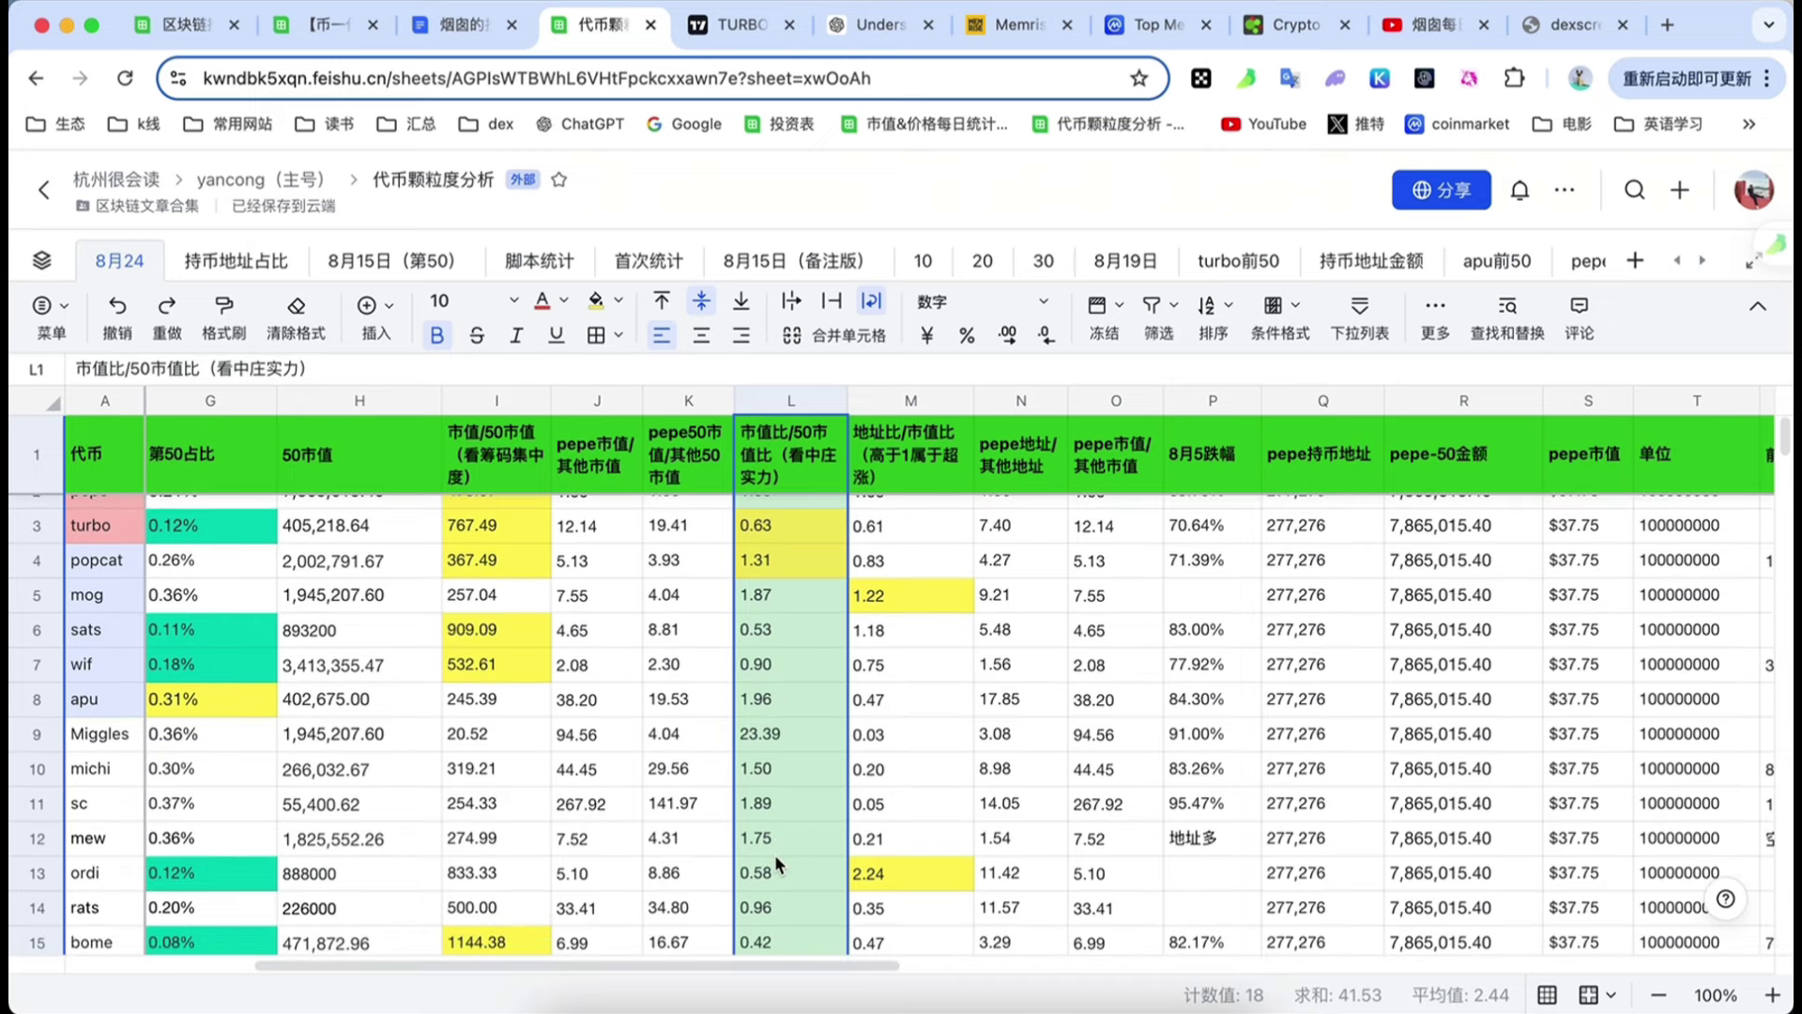
- Check the 市值比/50市值比 values of michi, apu, mog, popcat and turbo one after another
left_click(768, 774)
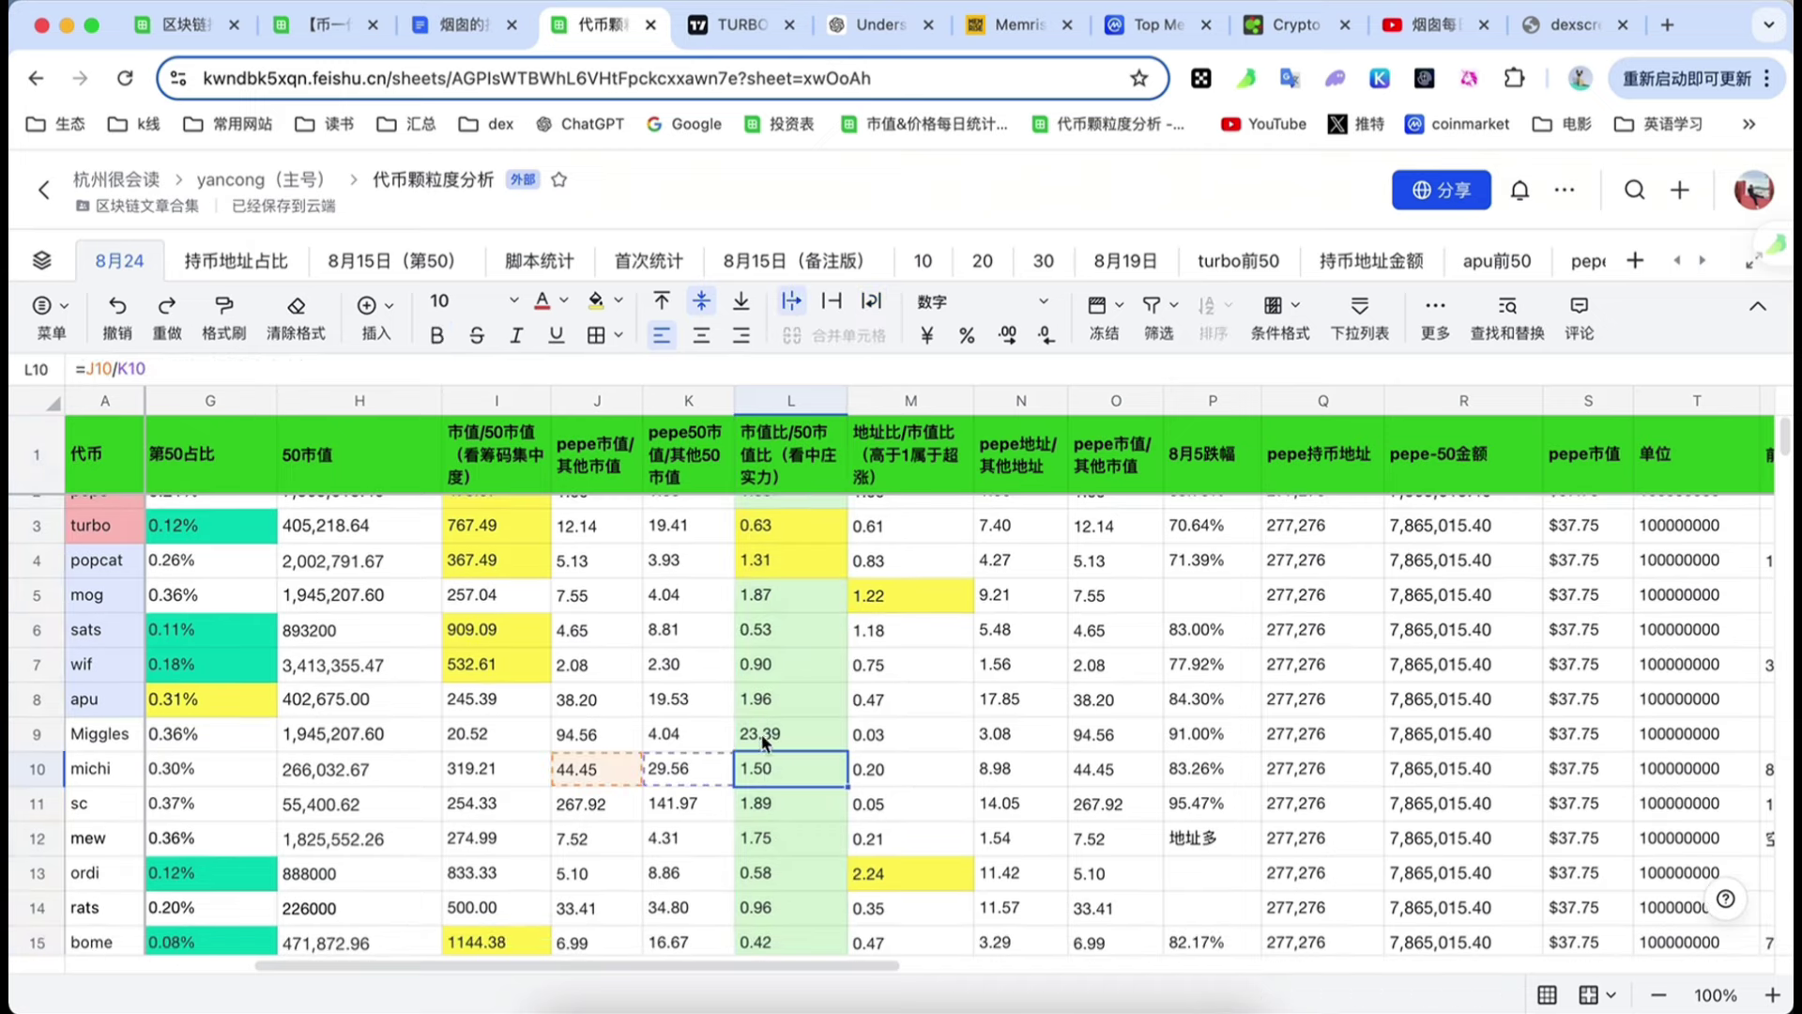
left_click(762, 706)
left_click(756, 604)
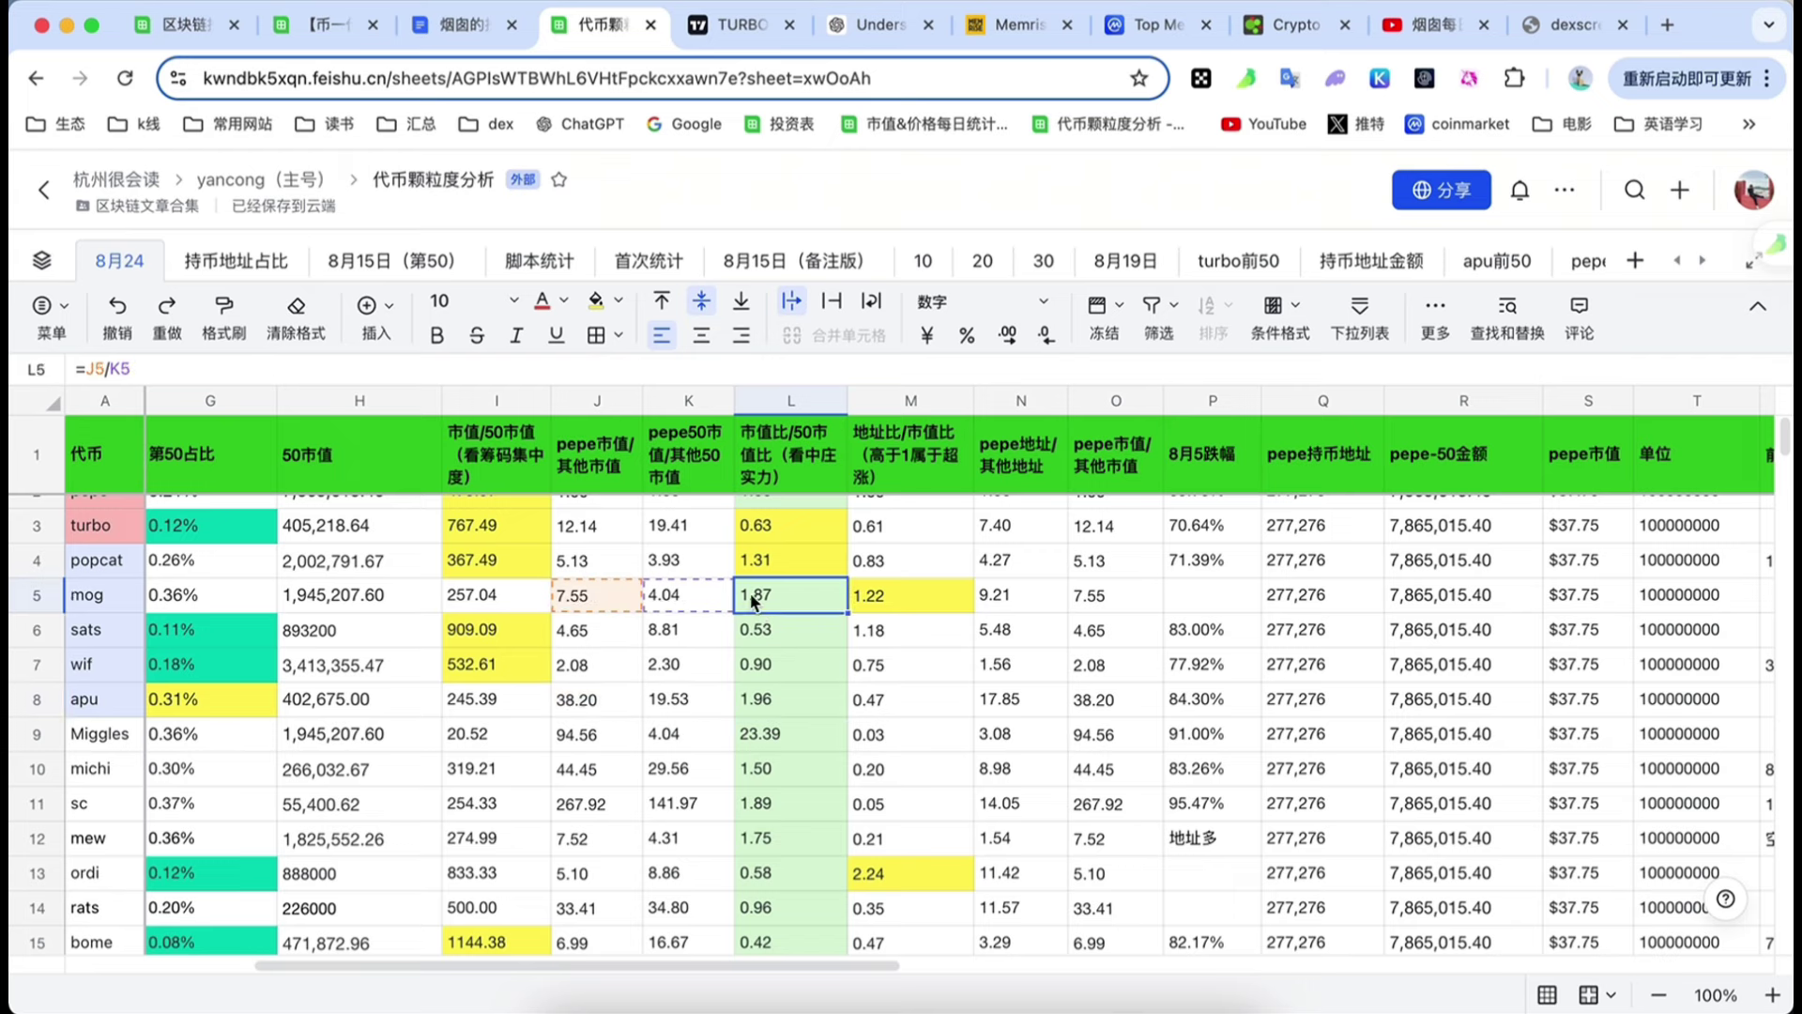
scroll(760, 620, "up", 1)
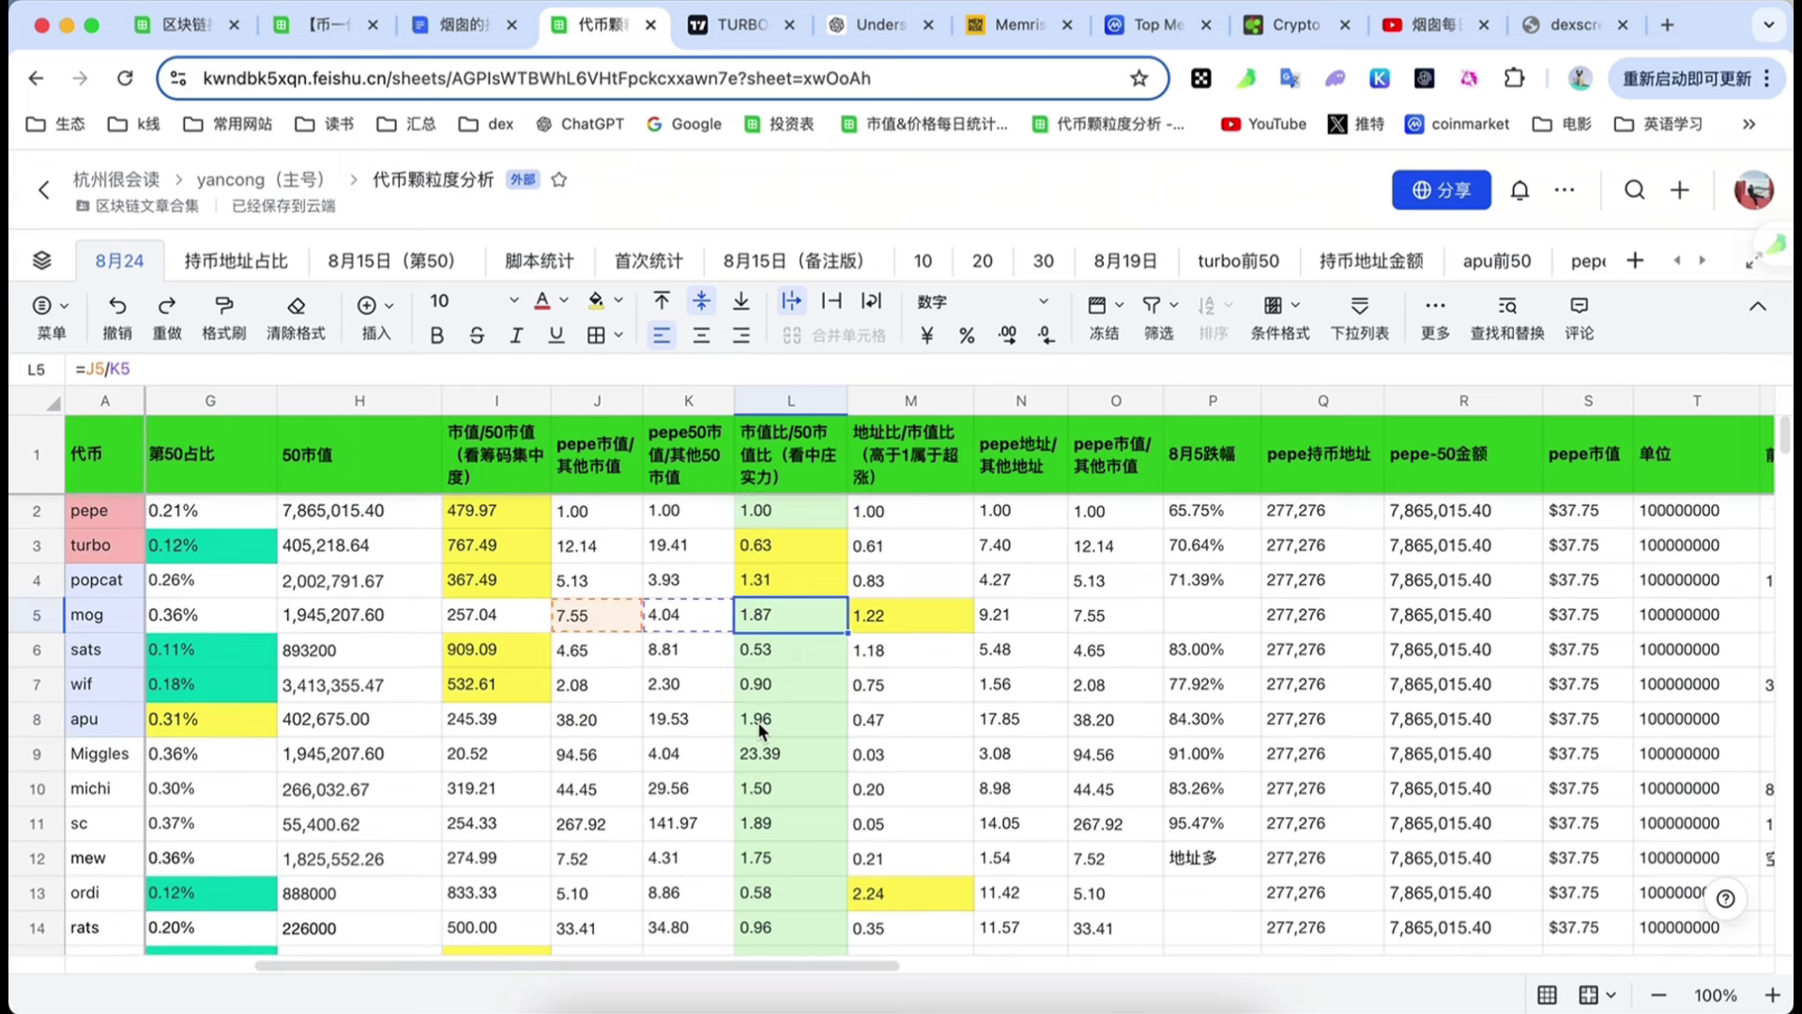
left_click(770, 582)
left_click(768, 549)
- Check mew's 市值比/50市值比 and compare it with the tokens further down to people
scroll(783, 856, "down", 1)
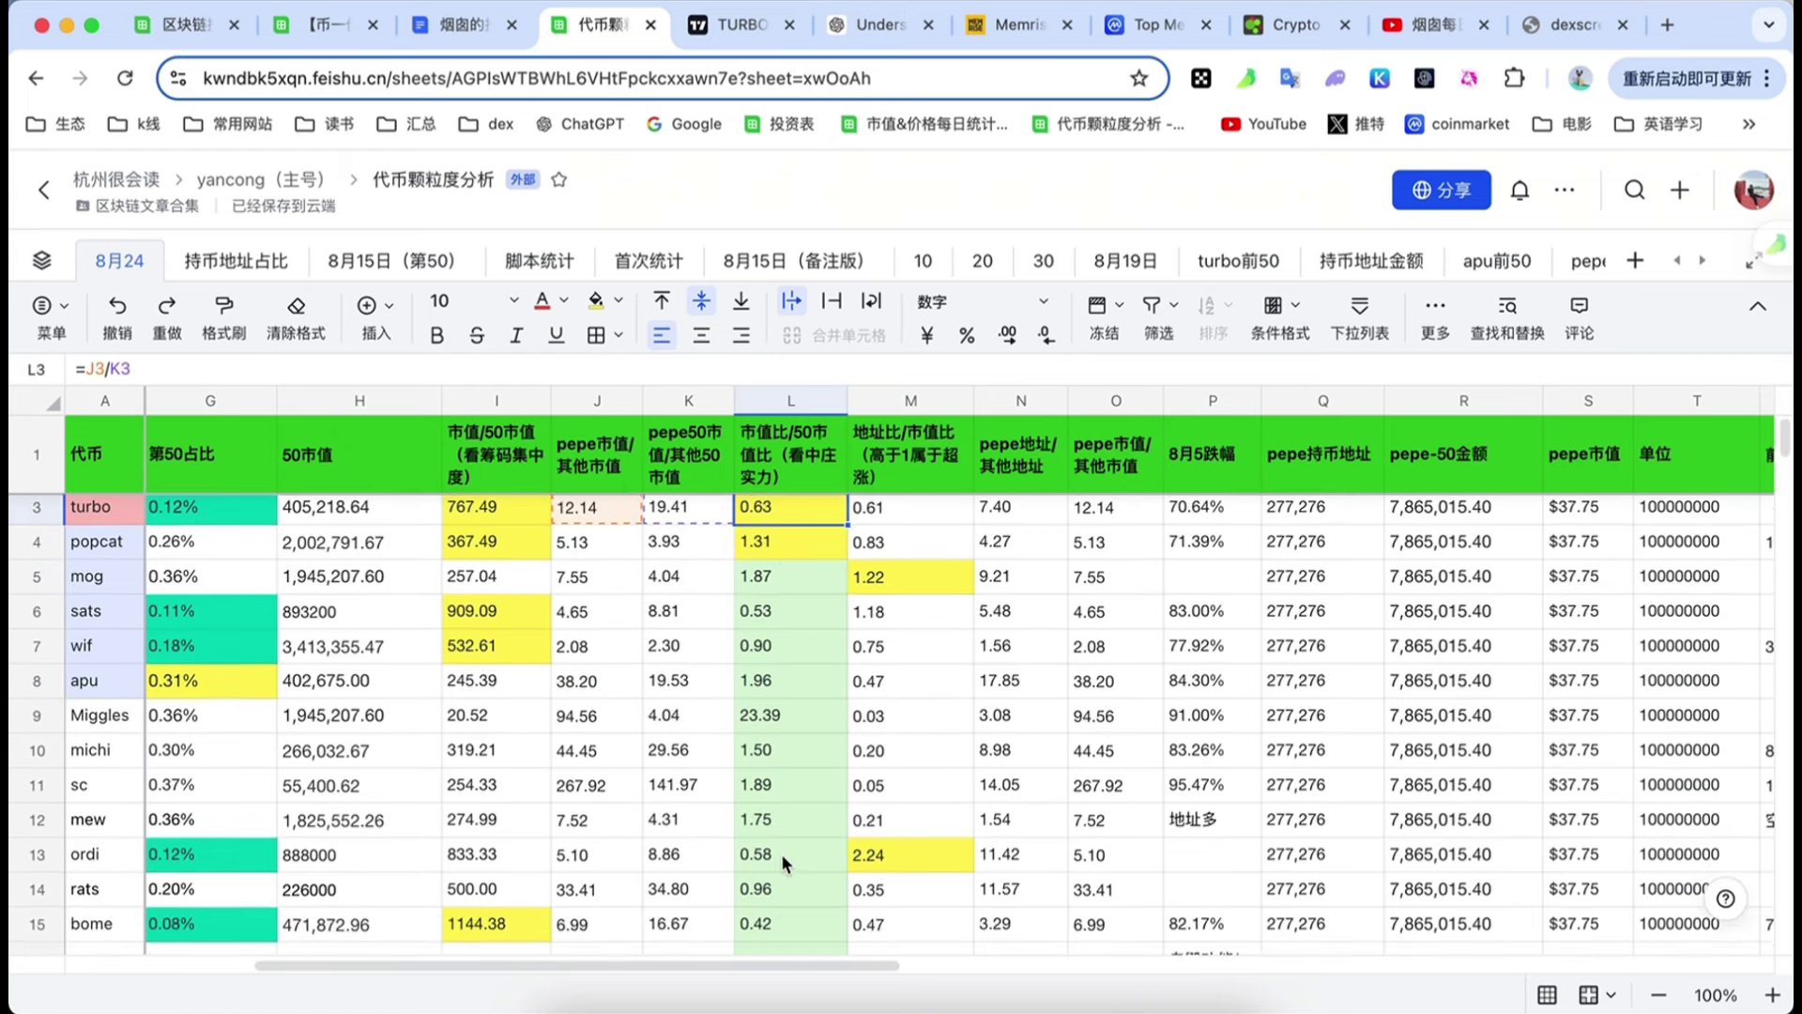
left_click(773, 813)
scroll(786, 860, "down", 1)
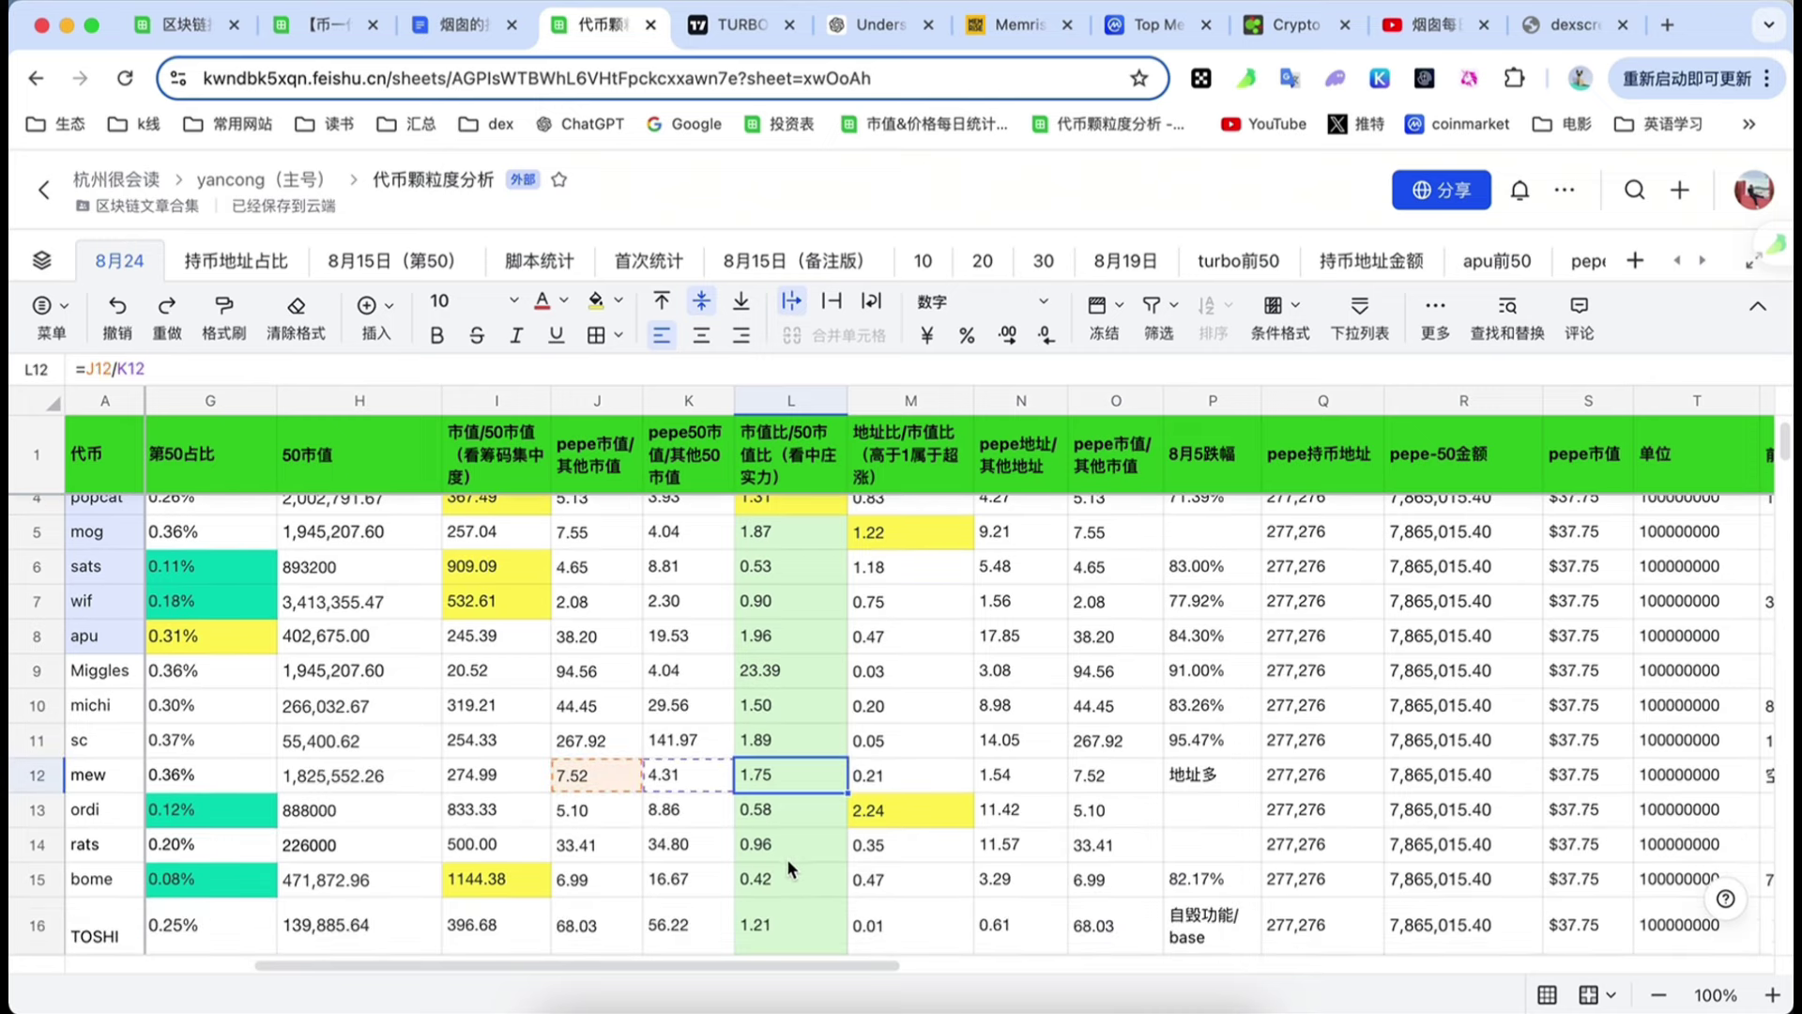
scroll(775, 840, "down", 3)
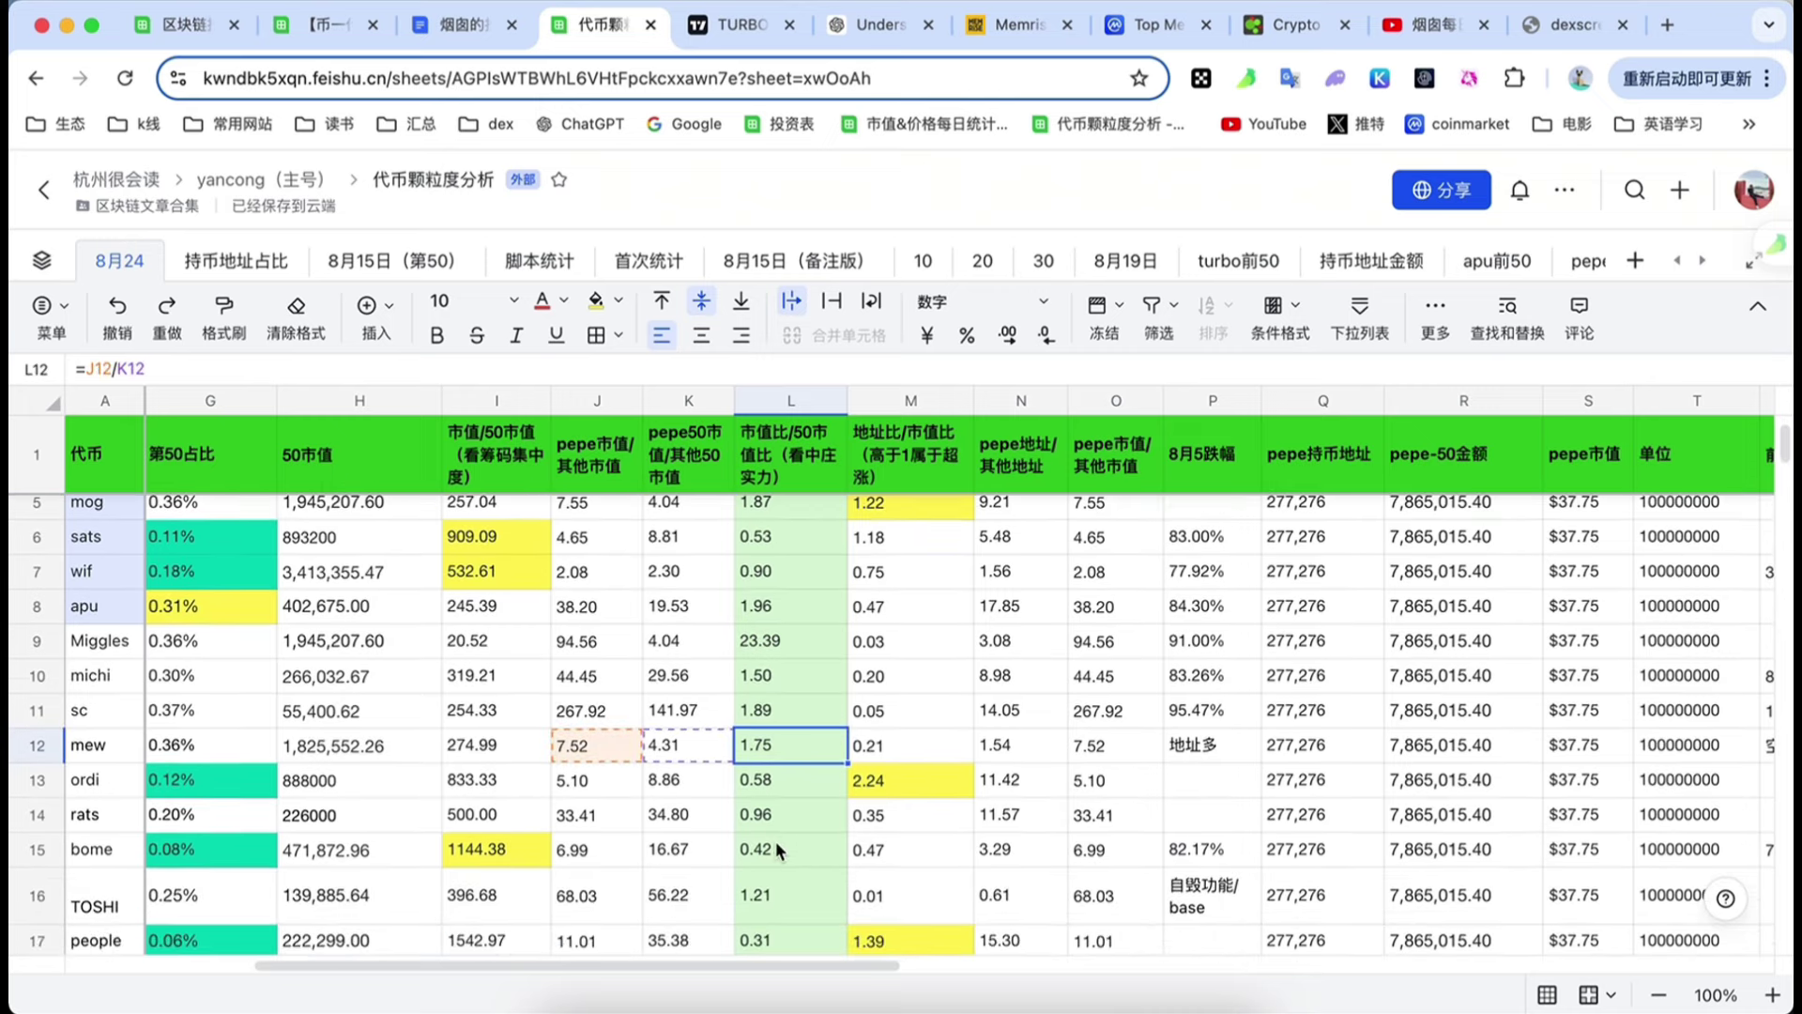
scroll(775, 841, "up", 6)
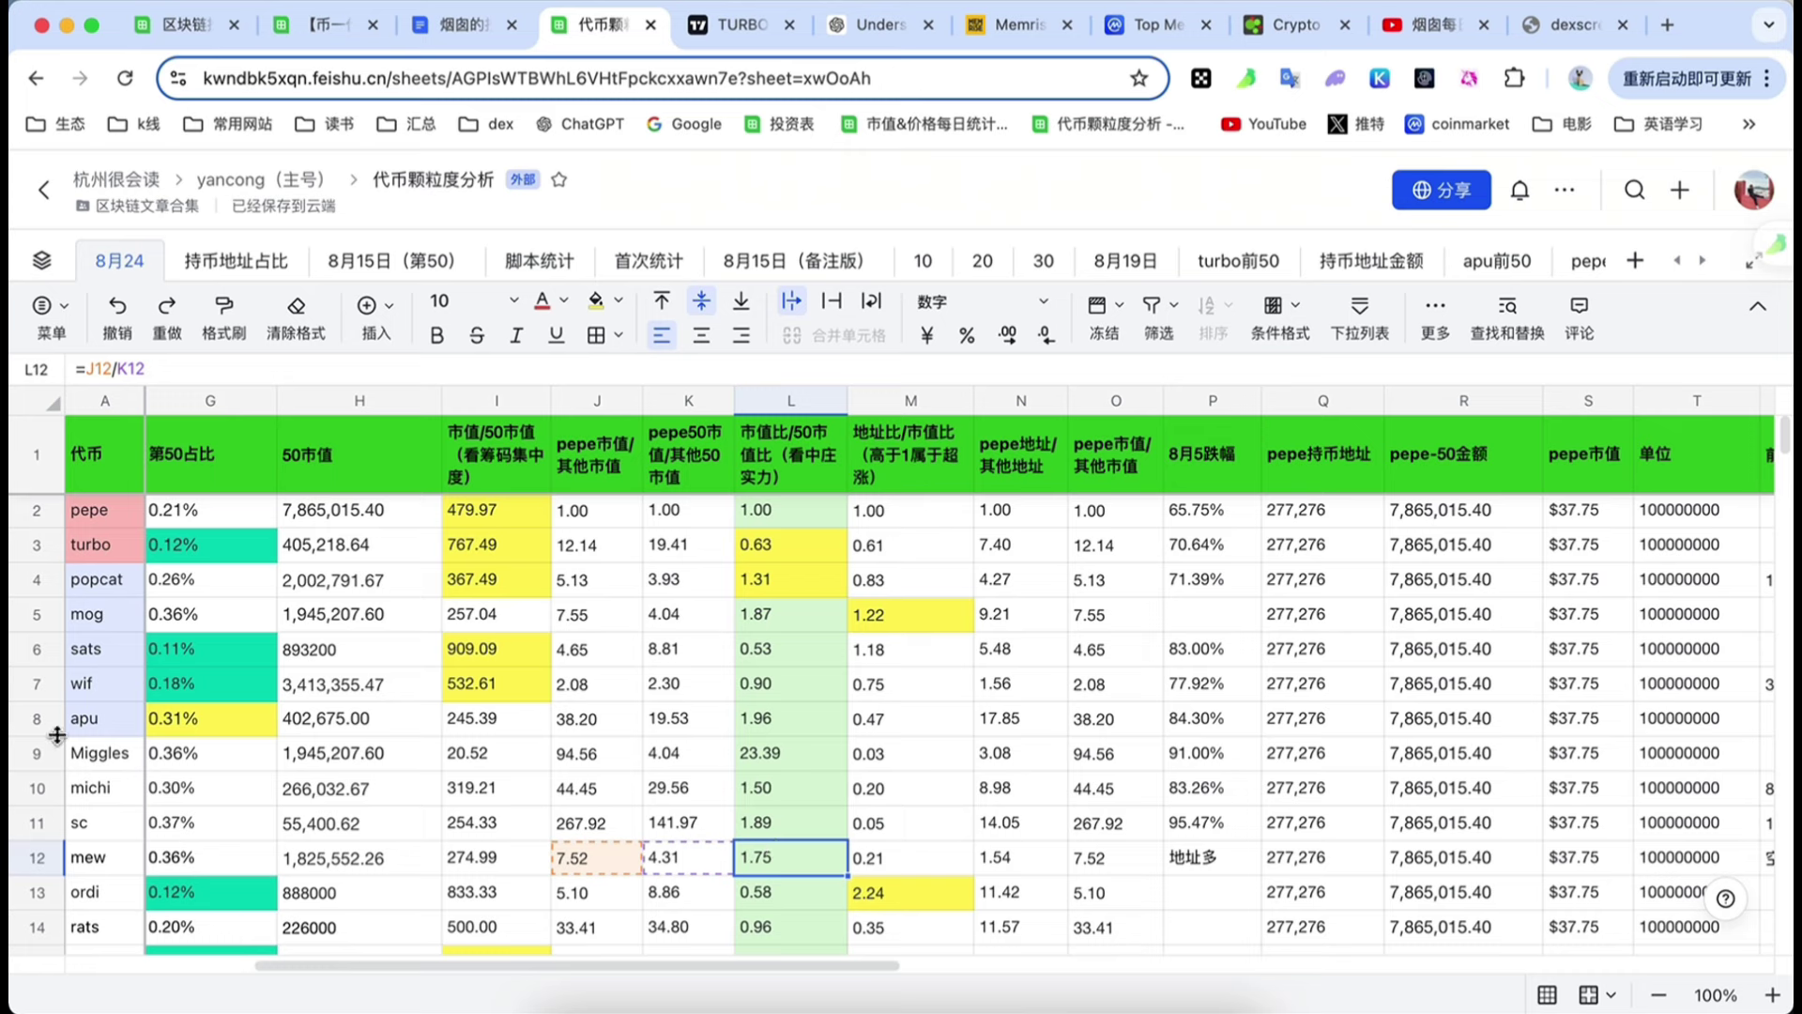
- Highlight the sats row and inspect its 地址比/市值比 formula alongside the 市值比/50市值比 column, leaving the cells unedited
left_click(42, 659)
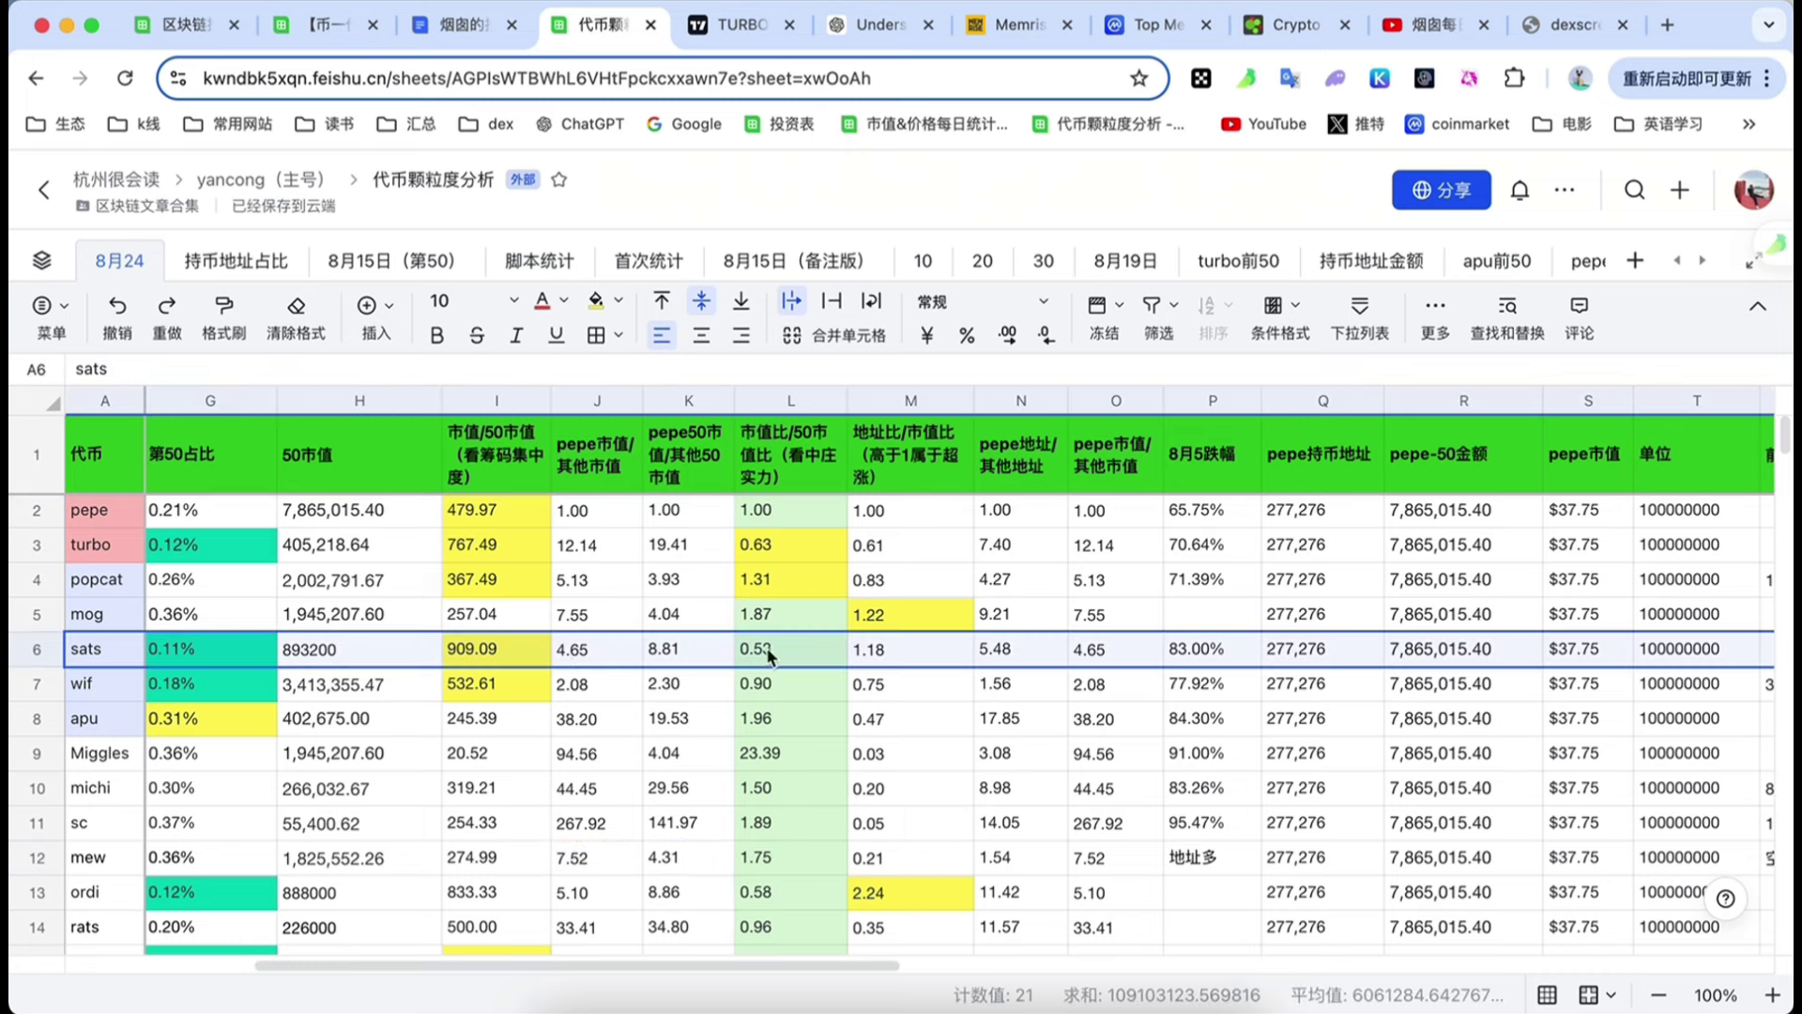
left_click(892, 646)
double_click(892, 646)
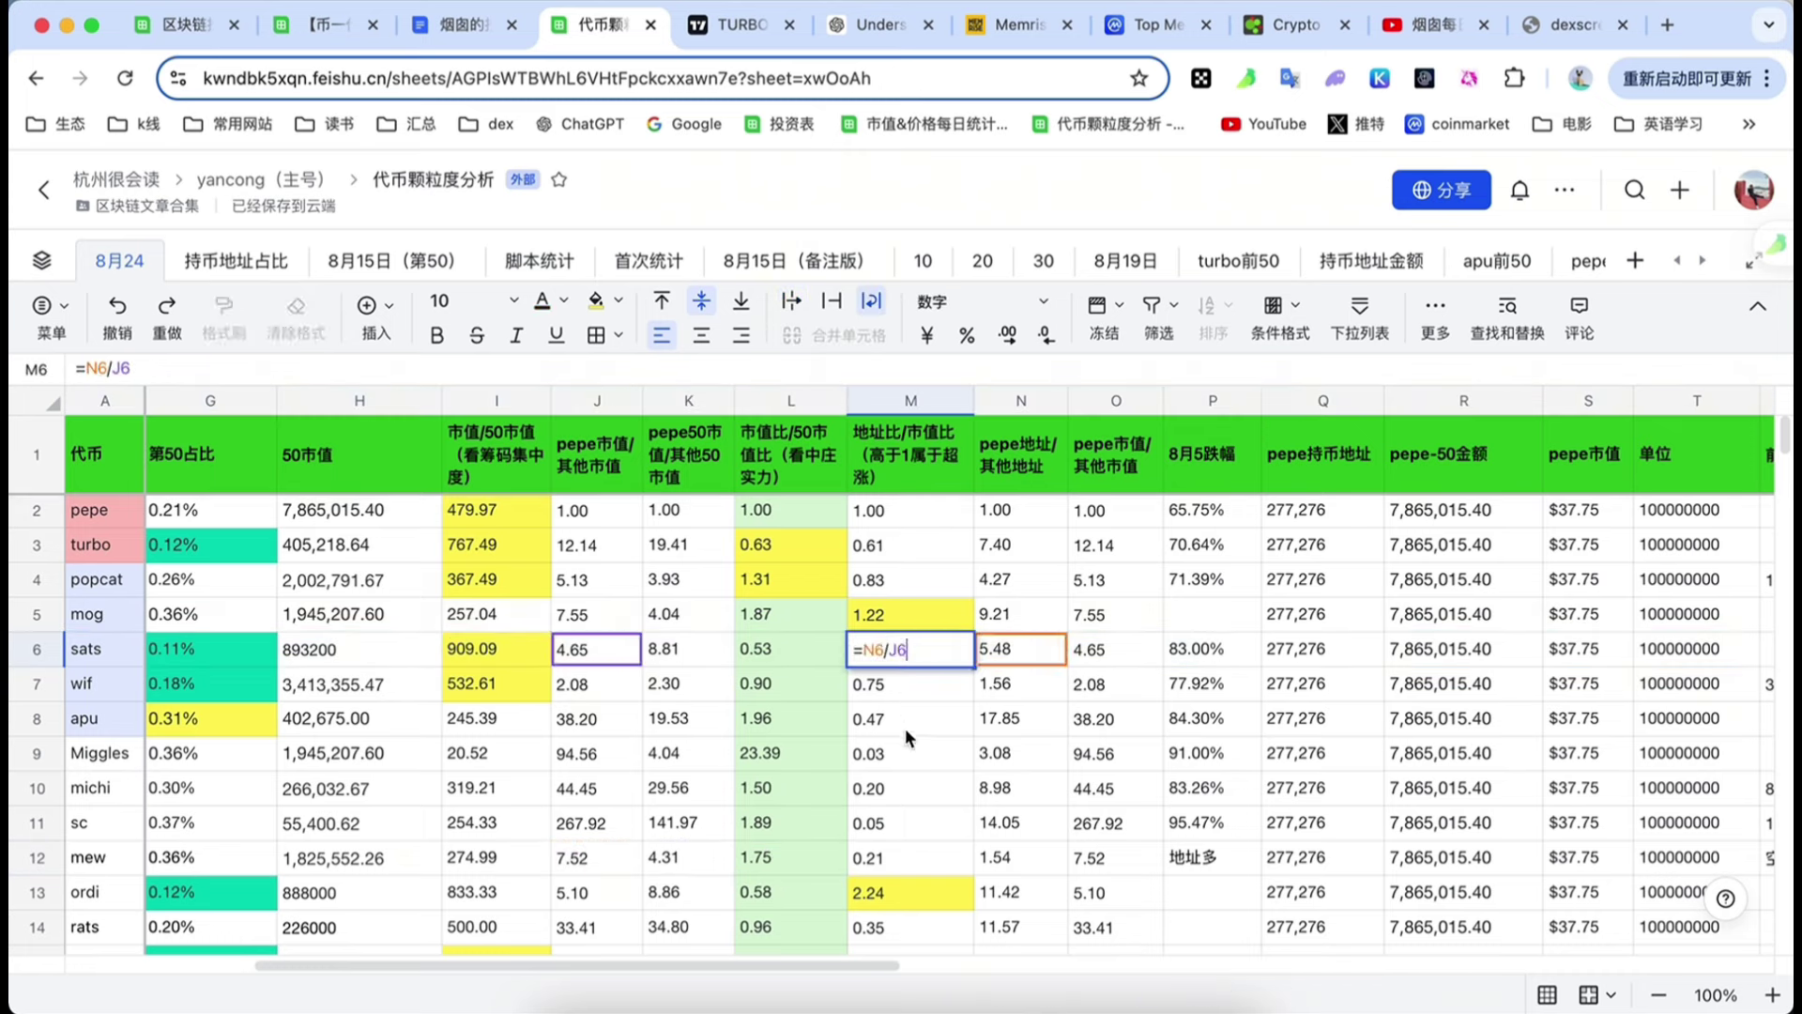
double_click(788, 652)
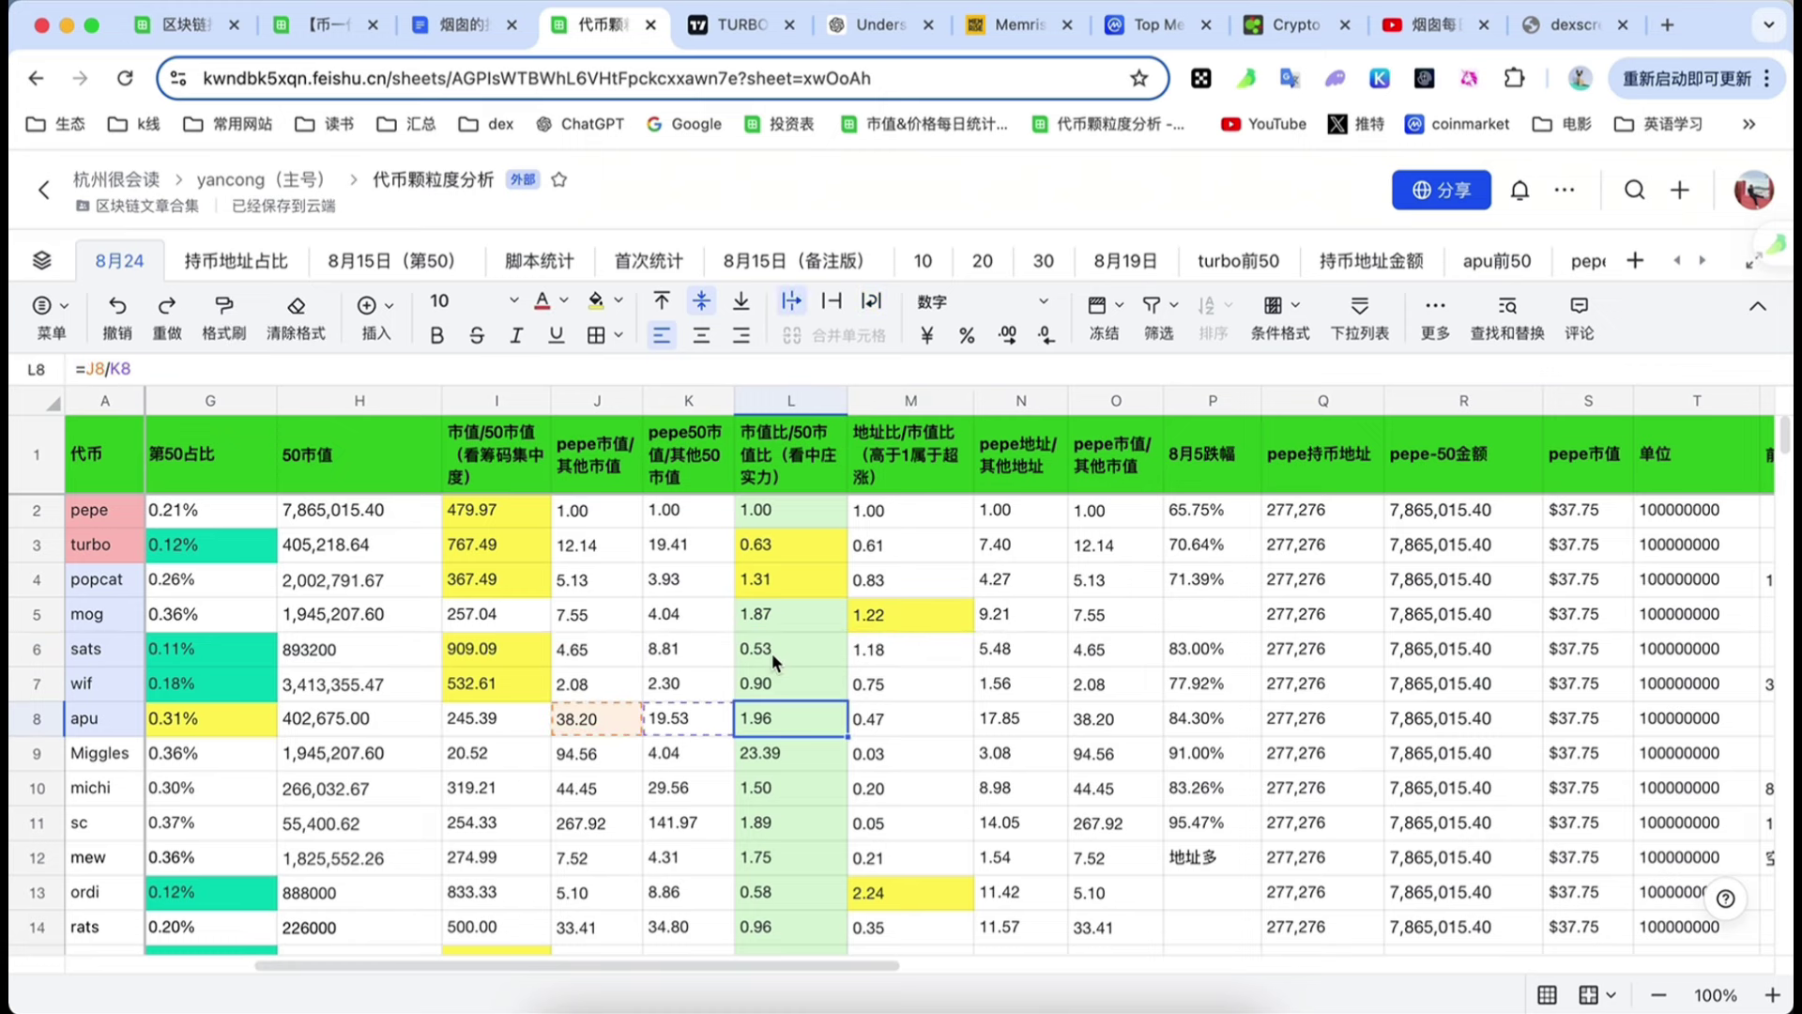
key("Escape")
- Compare turbo's 市值比/50市值比 with the values of the tokens down to bome
left_click(769, 554)
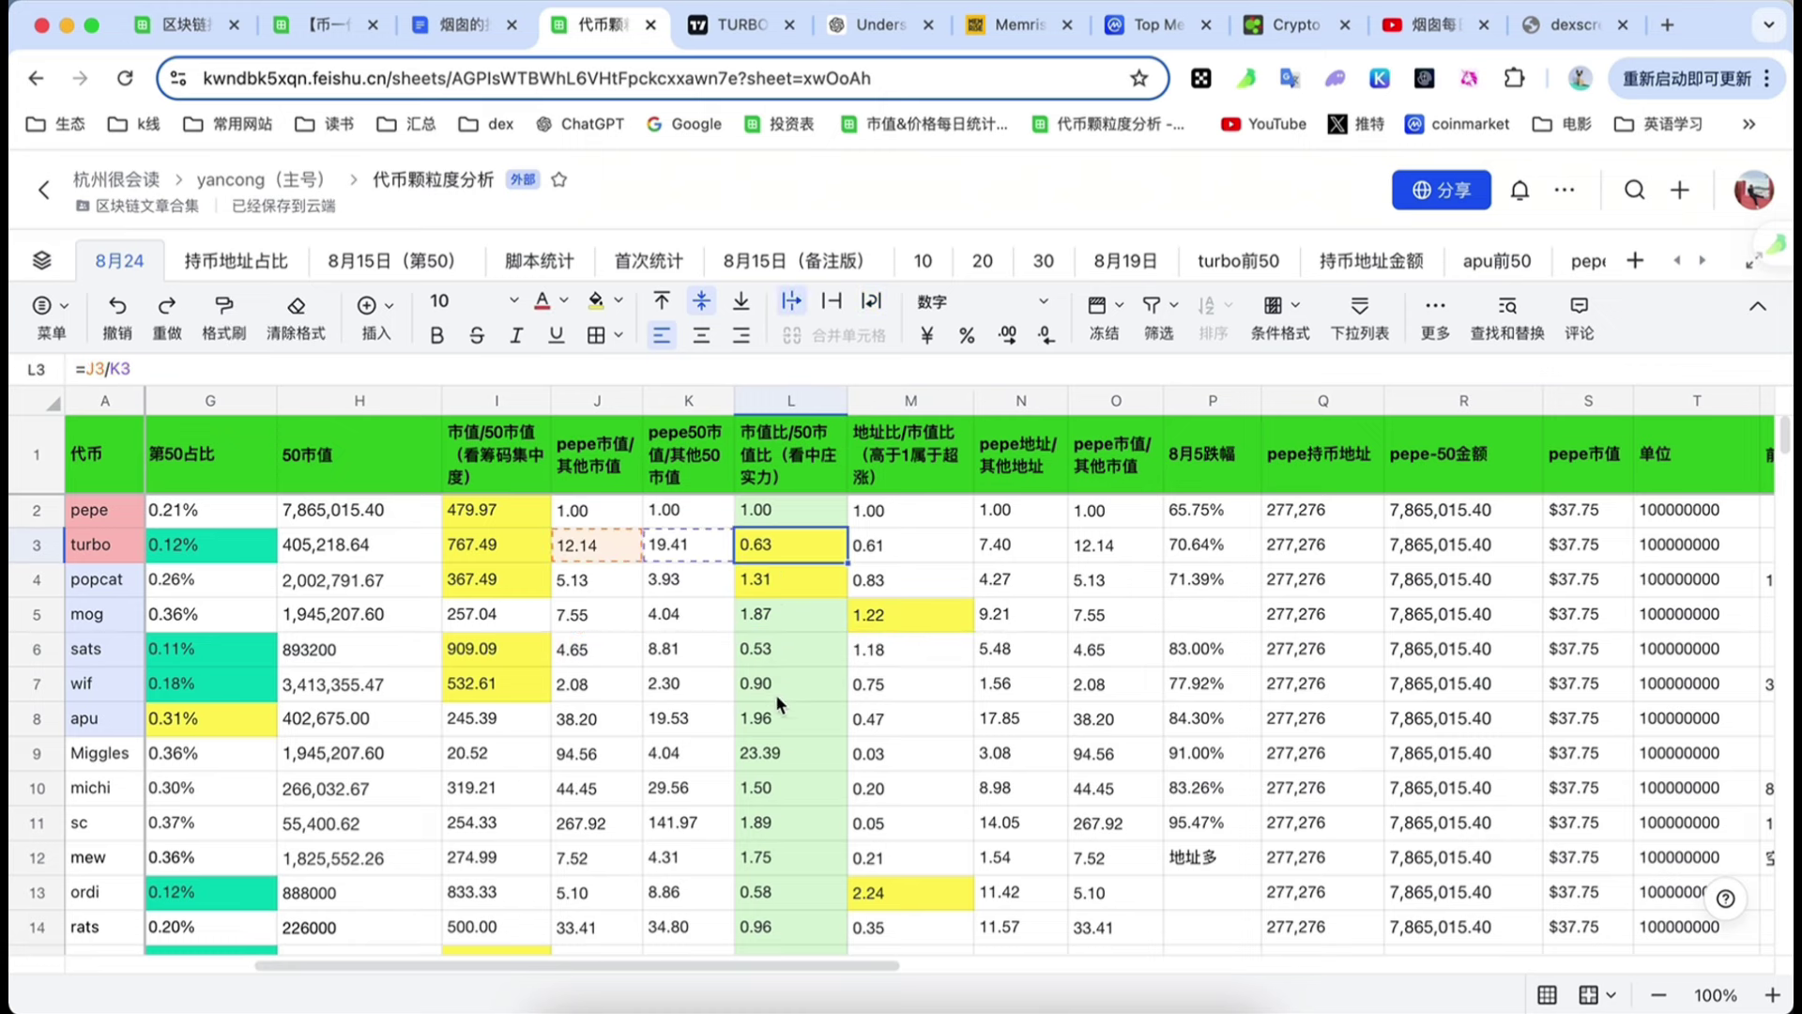
scroll(771, 767, "down", 3)
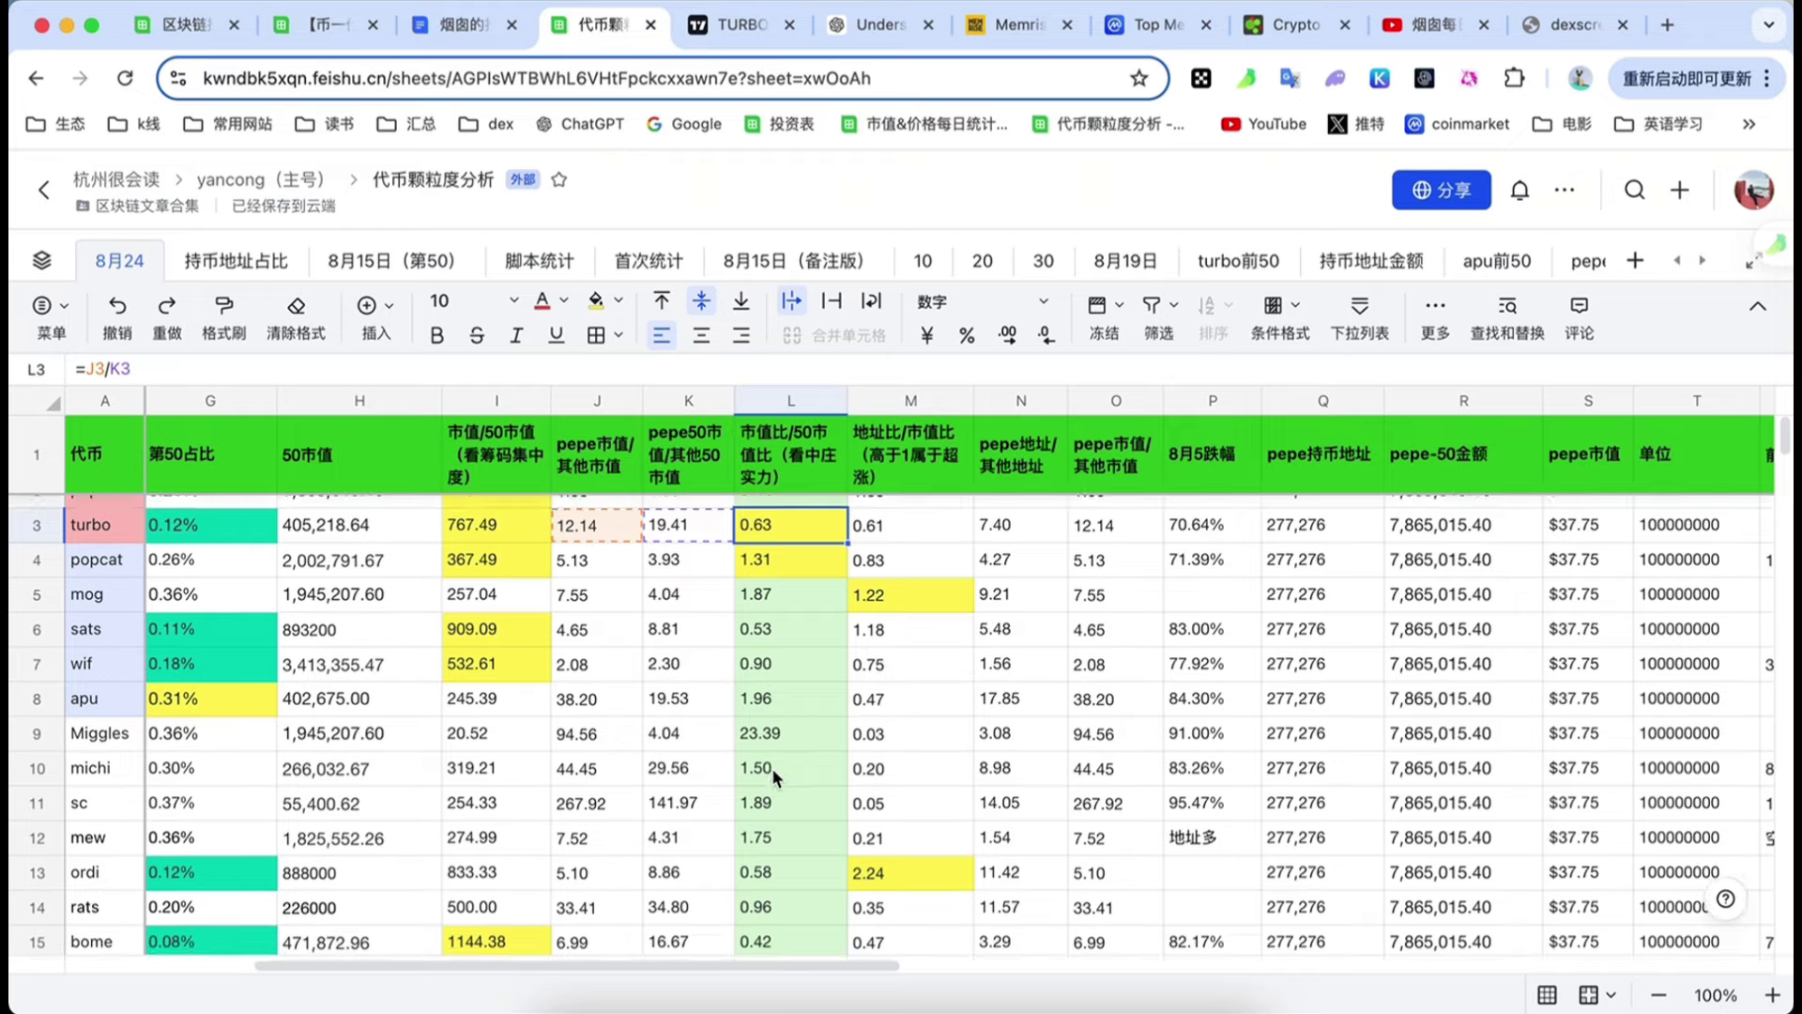
scroll(783, 796, "up", 4)
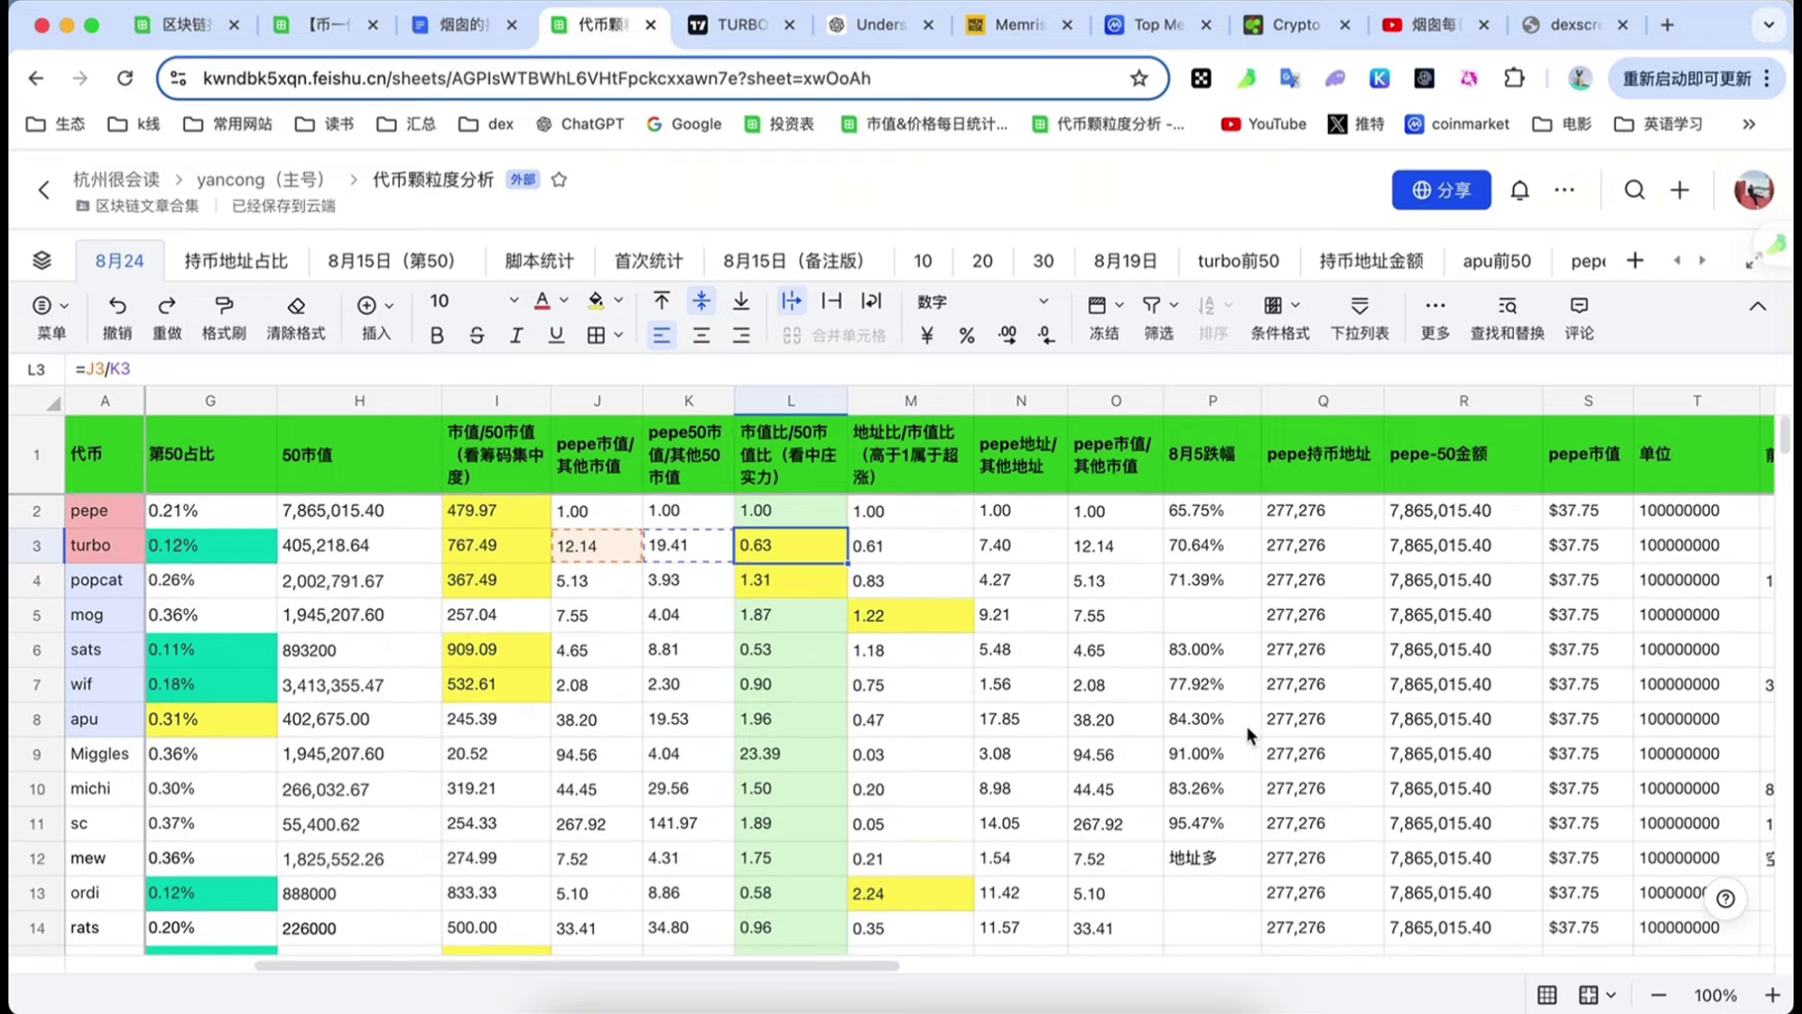
- Find the 选币标准 column on 8月24 and read its criteria on market value and single-holder amount
scroll(1238, 713, "right", 5)
scroll(1222, 679, "right", 5)
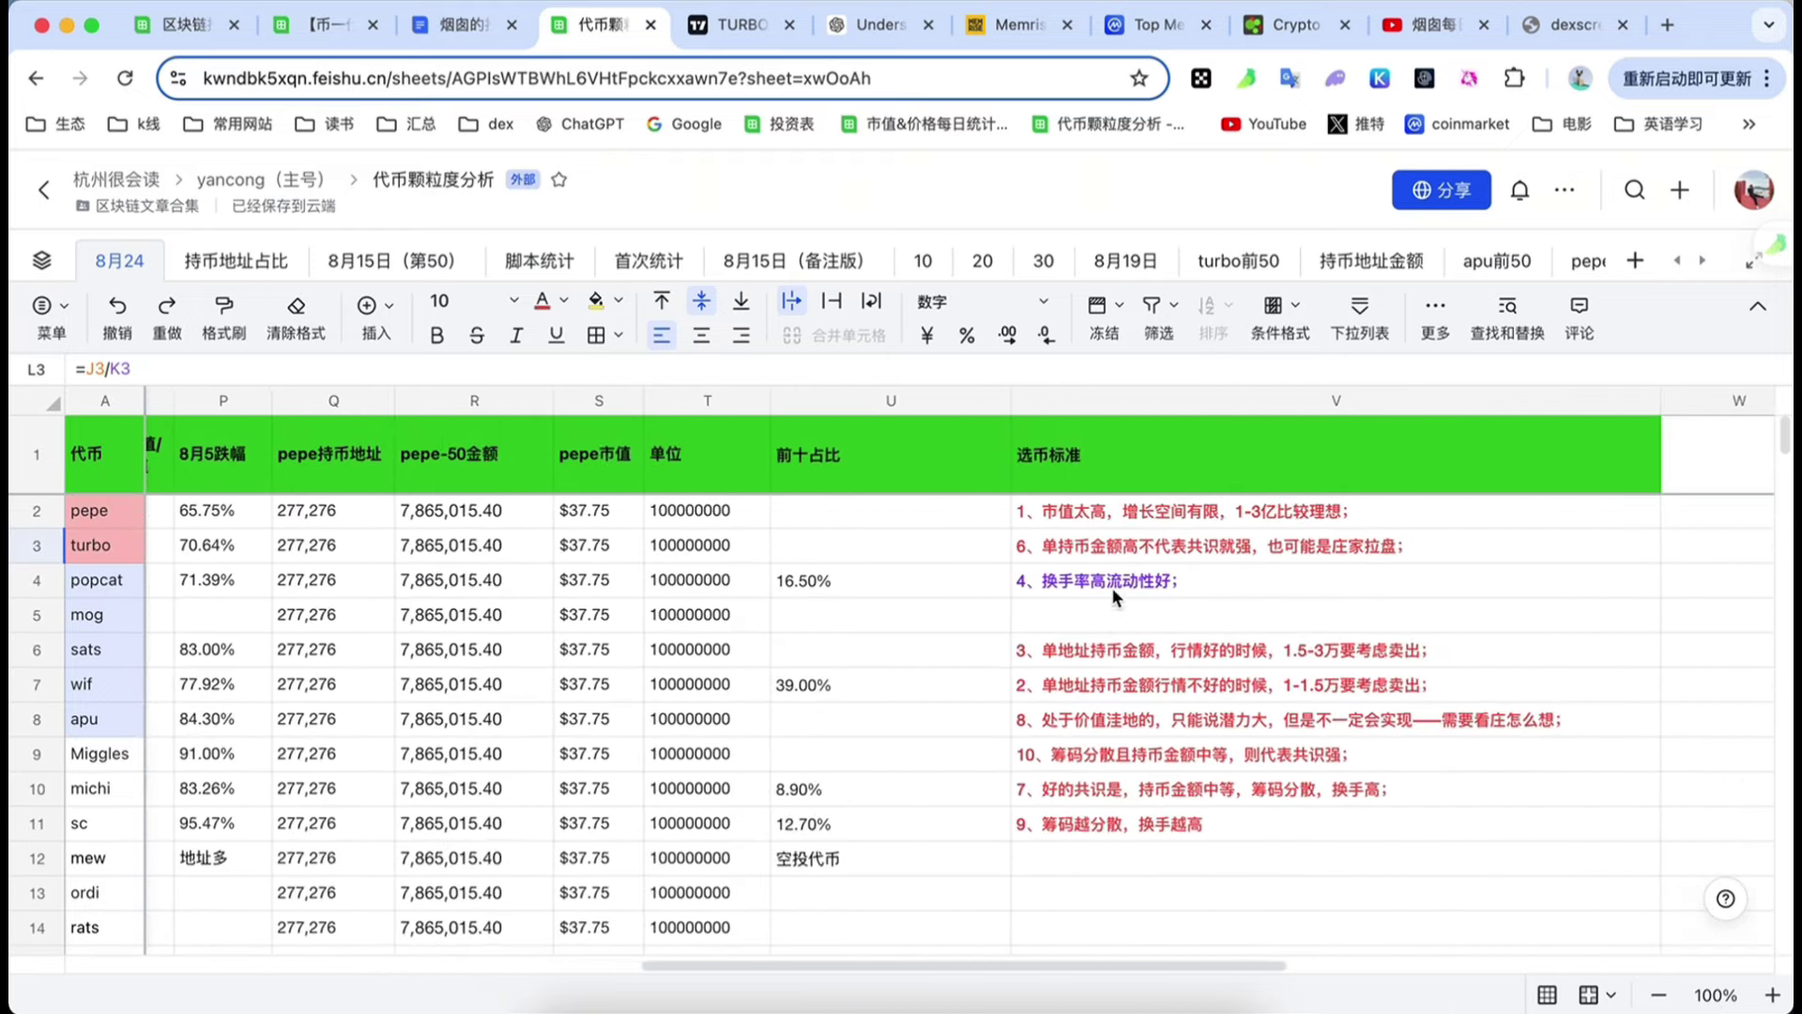
left_click(1124, 524)
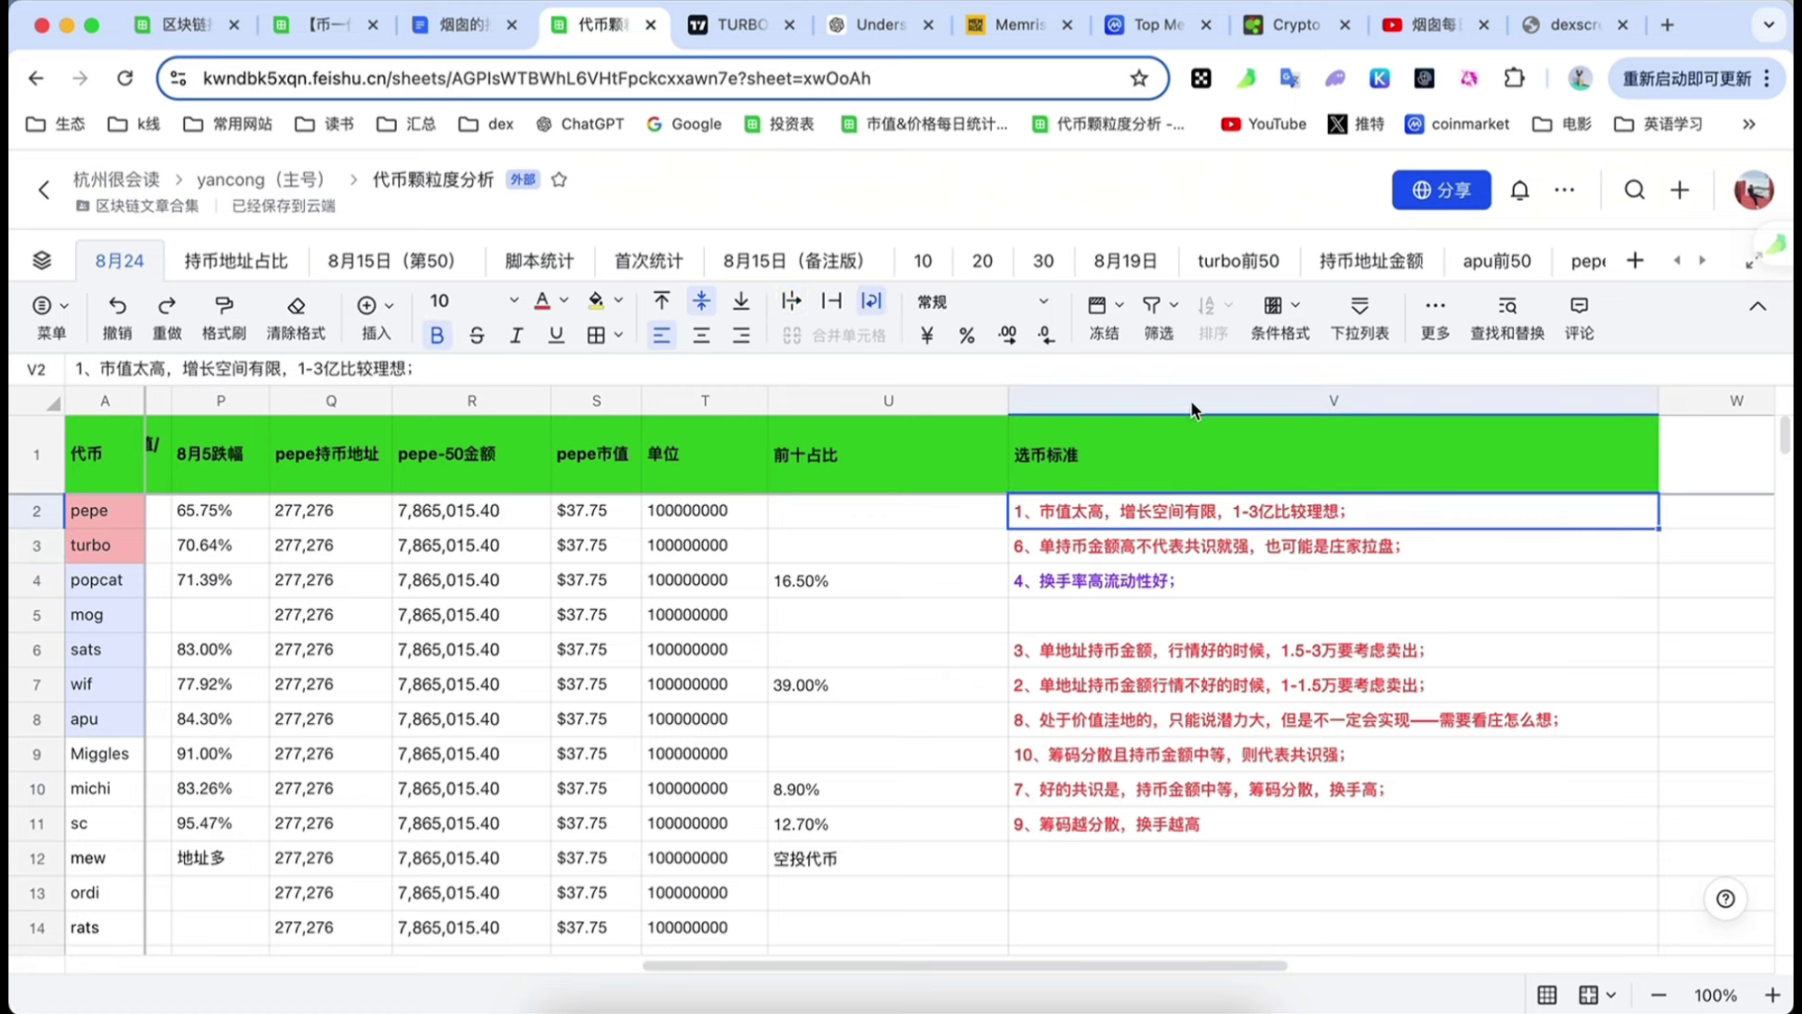
left_click(1192, 407)
left_click(1100, 527)
left_click(1083, 549)
- Narrow the 前十占比 column slightly and select criterion 3 on 单地址持币金额 in the 选币标准 column
scroll(1269, 578, "right", 2)
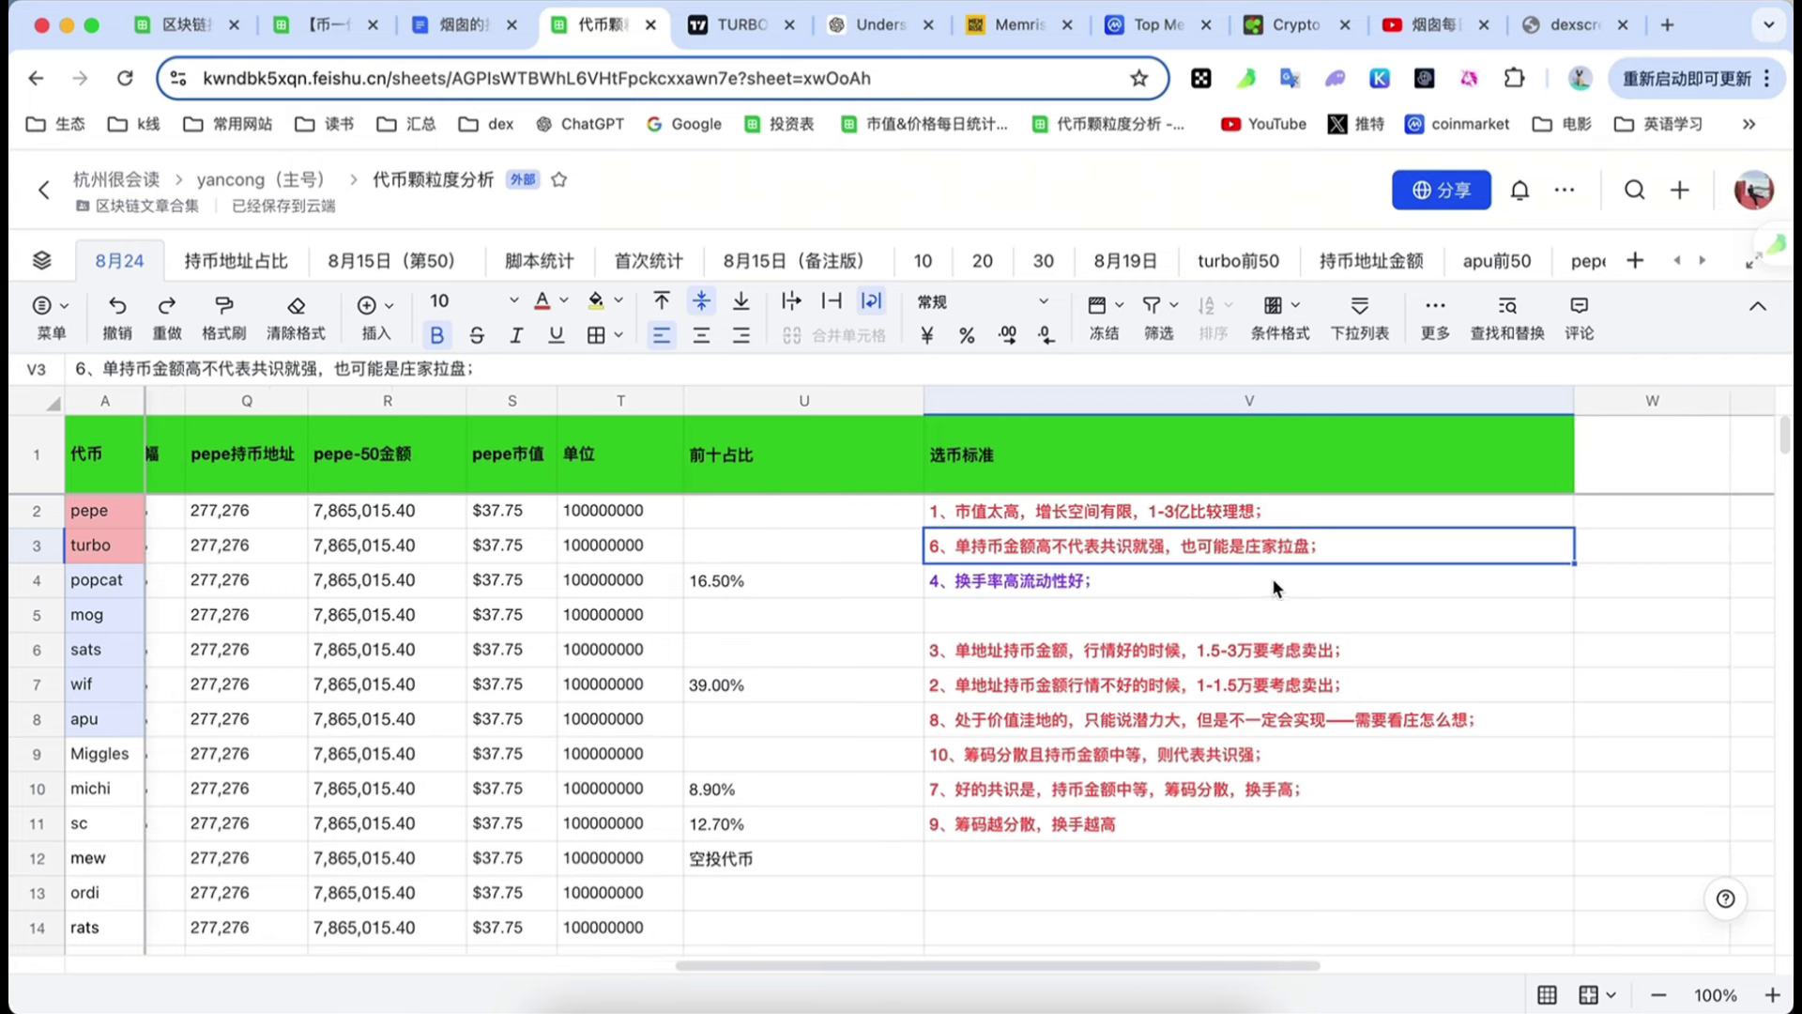
left_click_drag(926, 411, 864, 411)
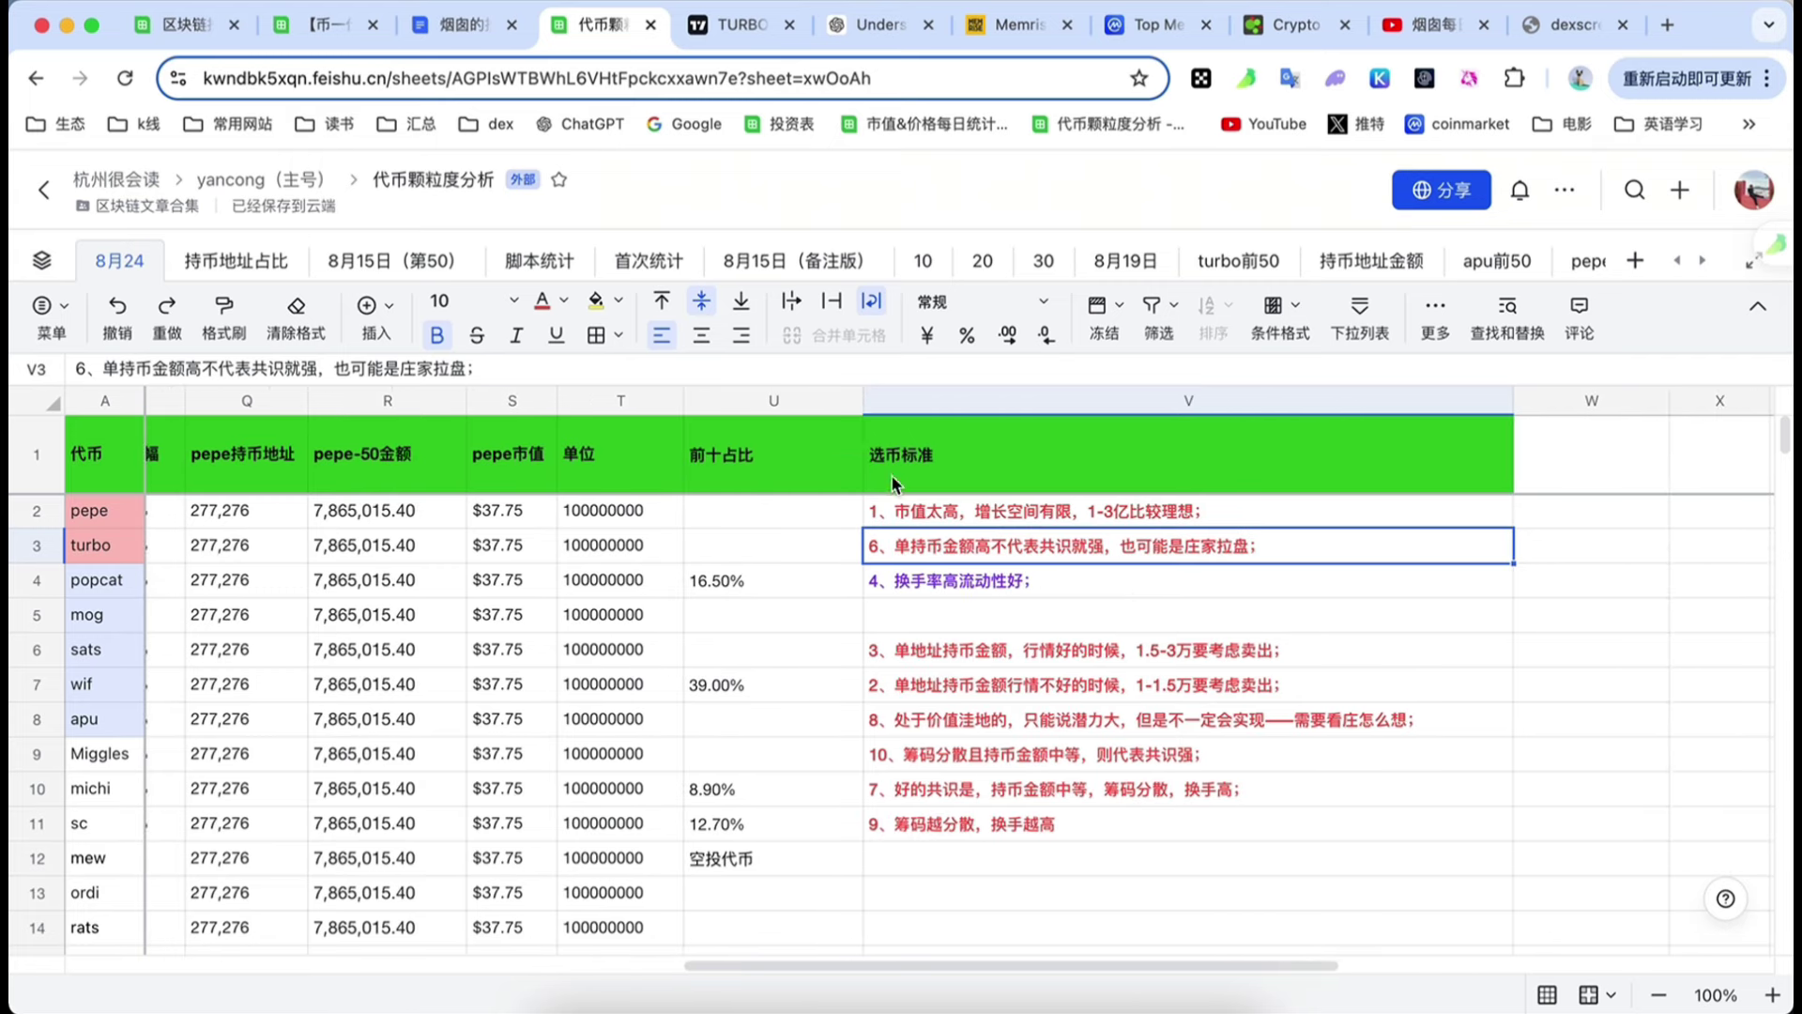
left_click(961, 657)
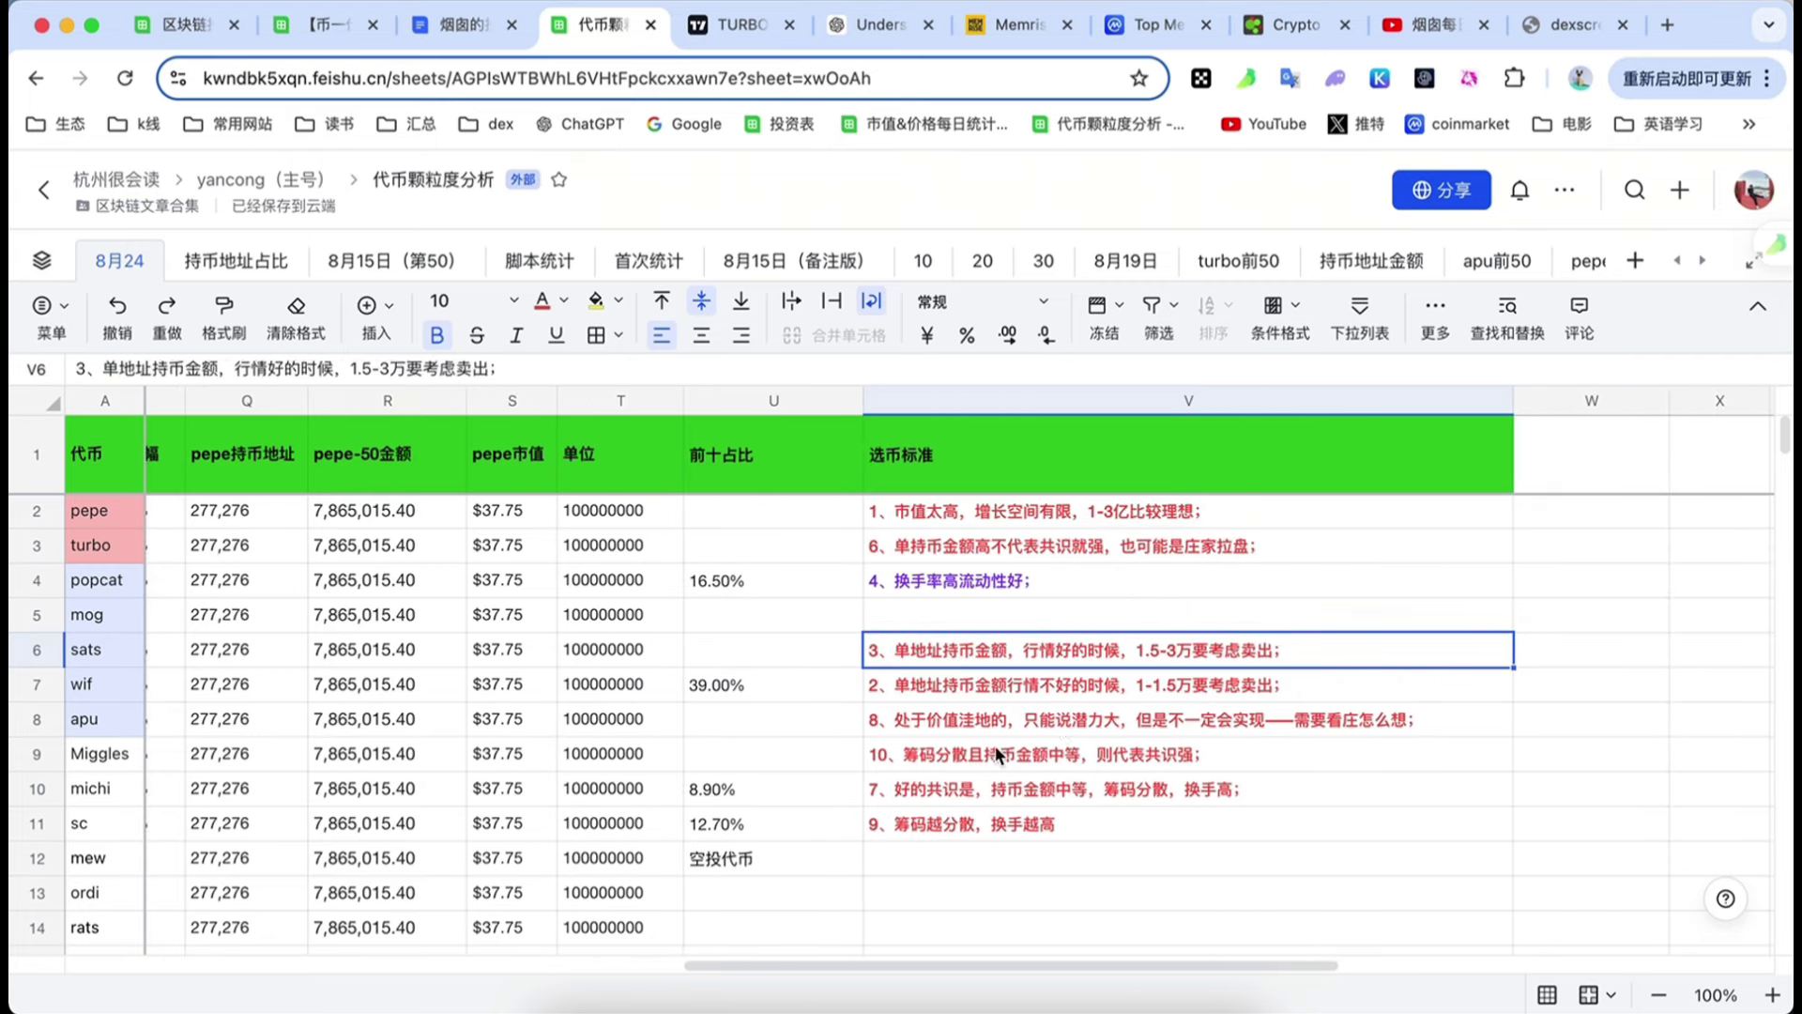
- Return to the first columns of 8月24 and scan the whole token list from pepe downward
scroll(995, 745, "left", 10)
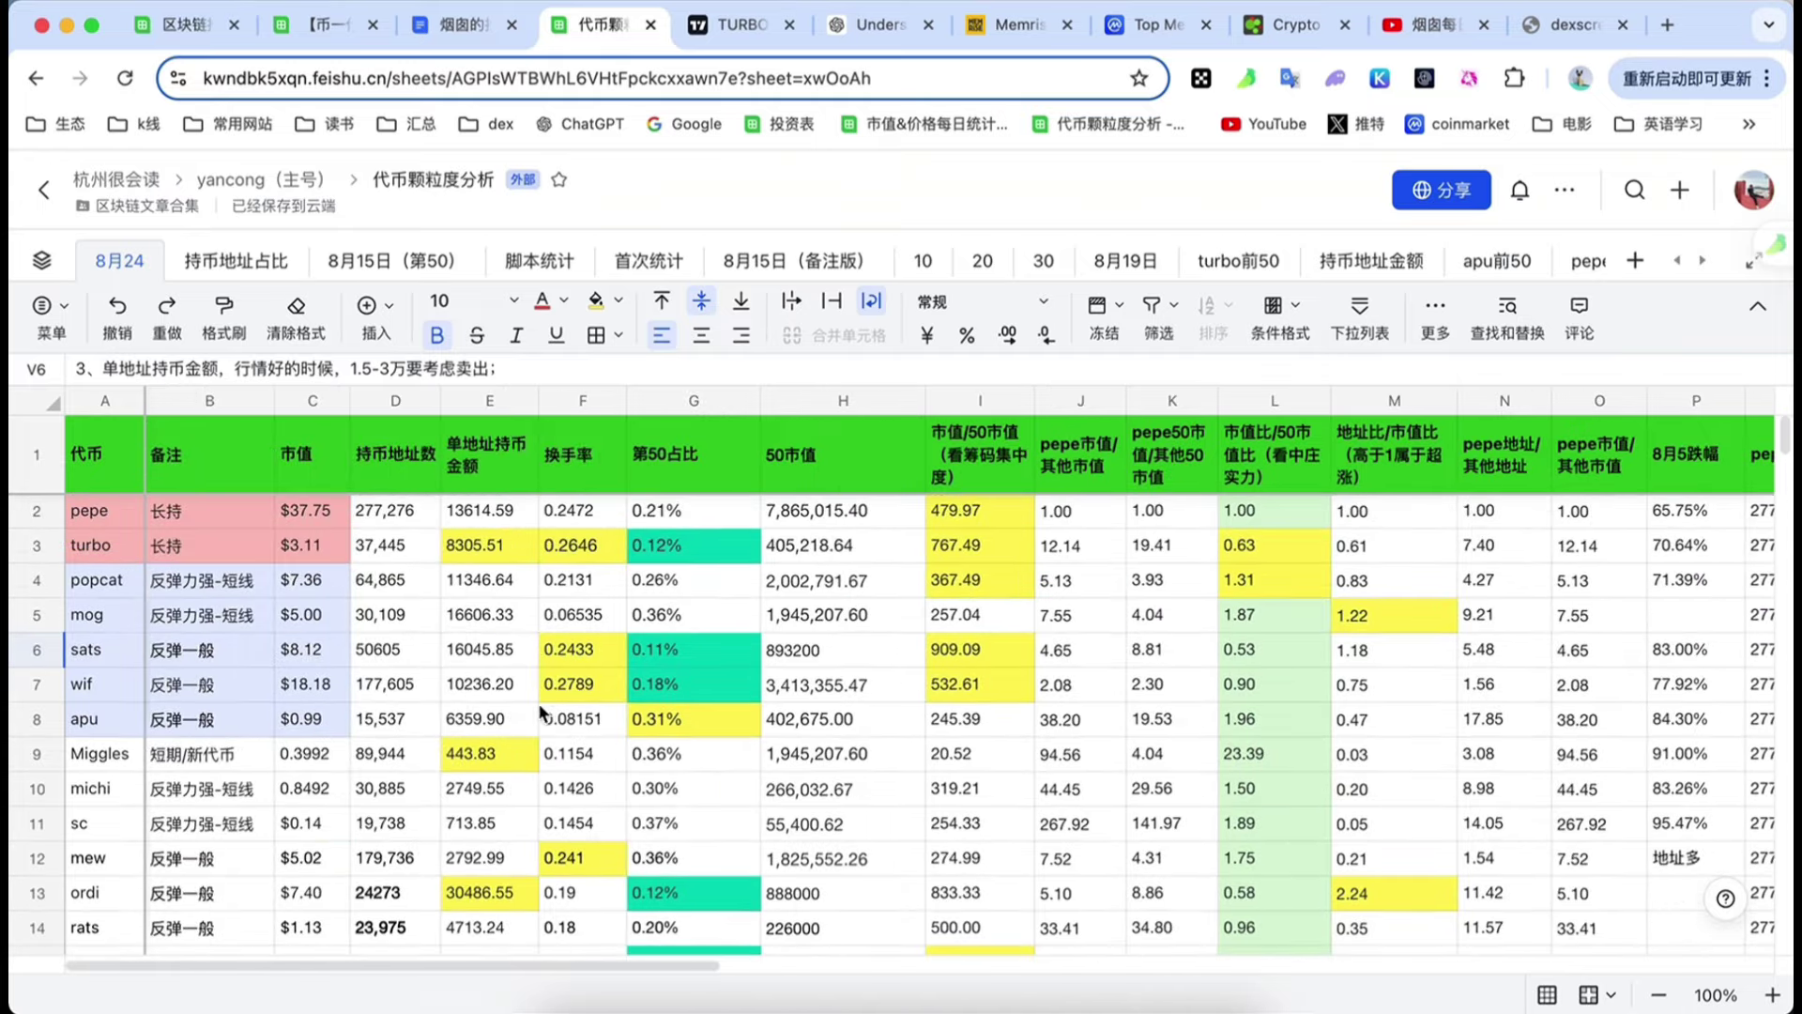
scroll(802, 817, "down", 5)
scroll(844, 864, "up", 5)
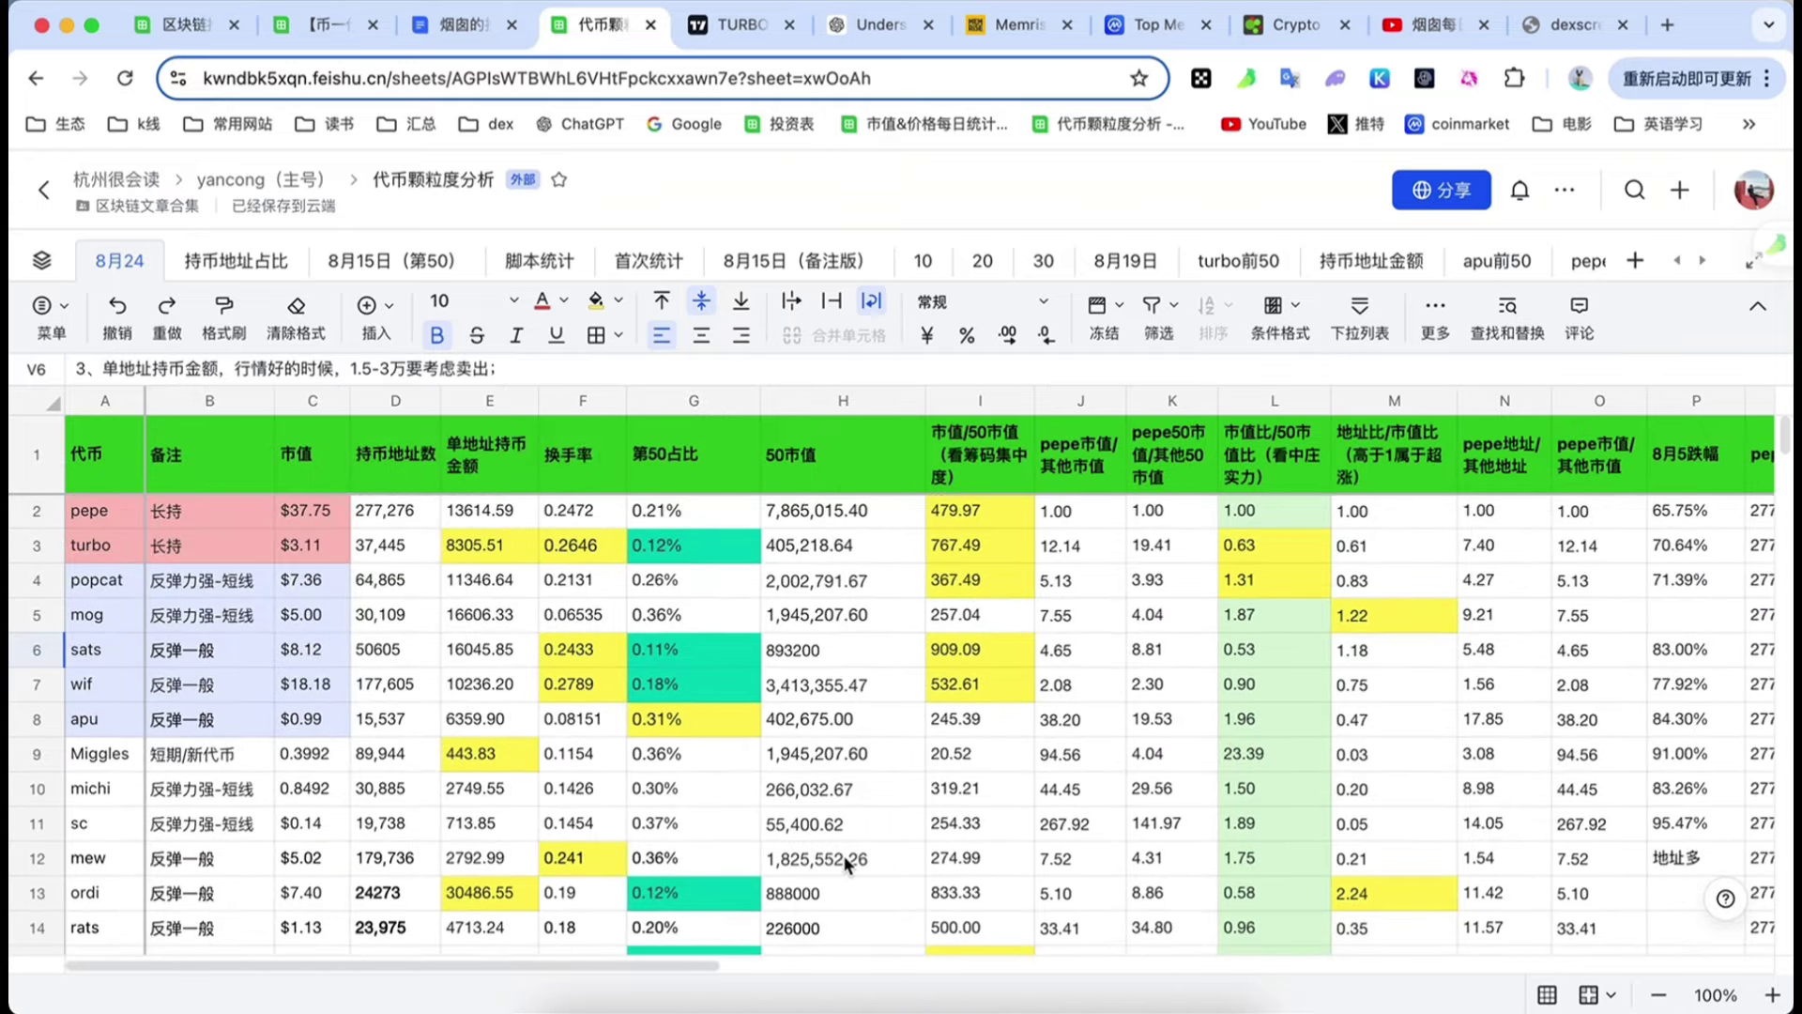